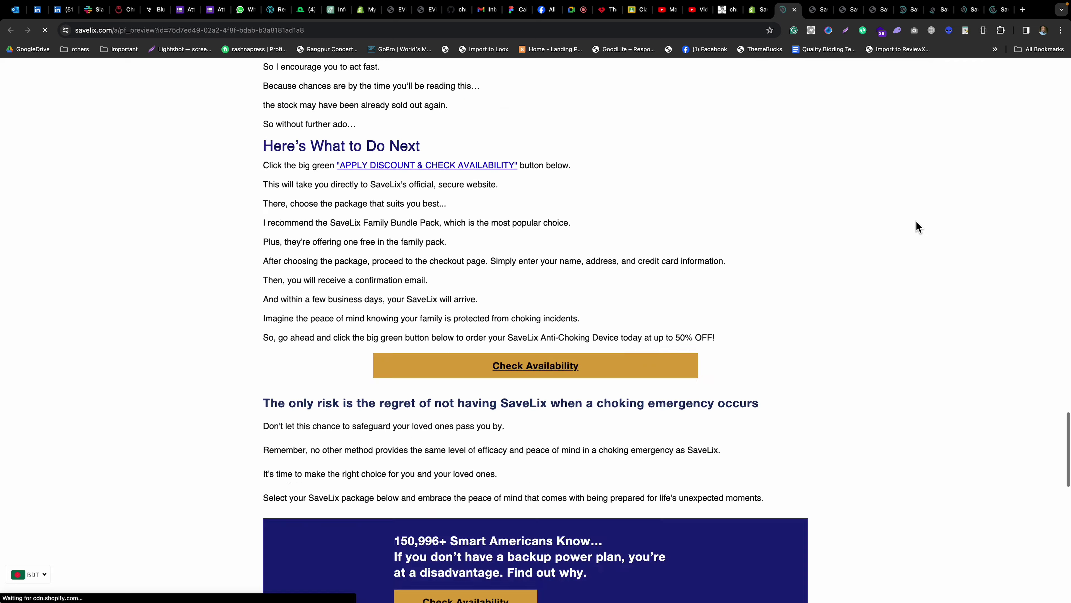
# Look through the SaveLix advertorial preview with the three usage steps and the doctor-approved device advertorial down to its comments.
pyautogui.scroll(15, 917, 222)
pyautogui.scroll(10, 907, 221)
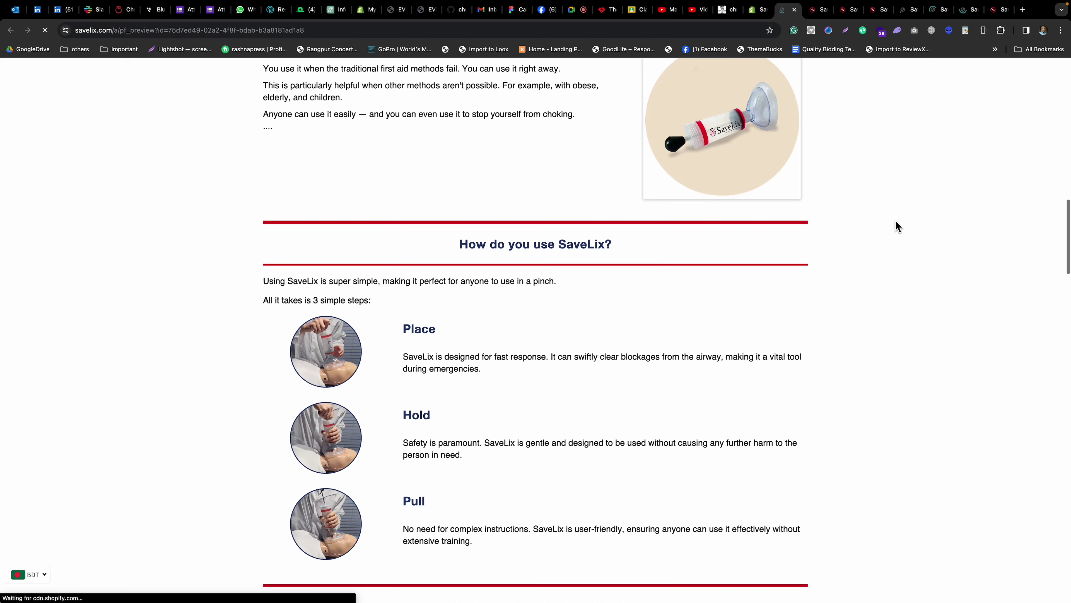
pyautogui.click(820, 9)
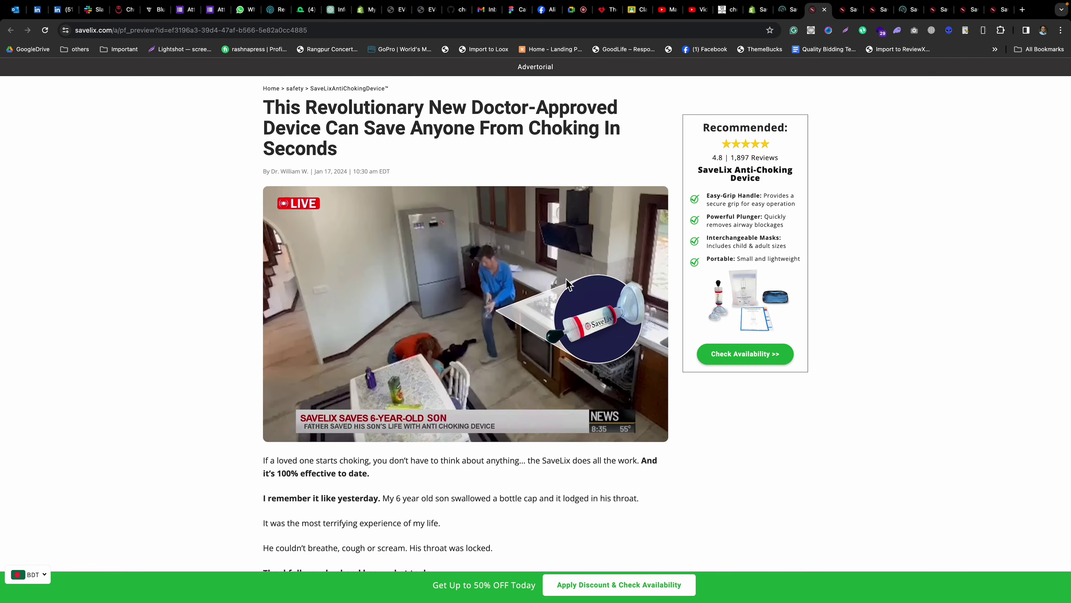
pyautogui.scroll(-20, 567, 284)
pyautogui.scroll(-20, 567, 284)
pyautogui.scroll(-20, 567, 284)
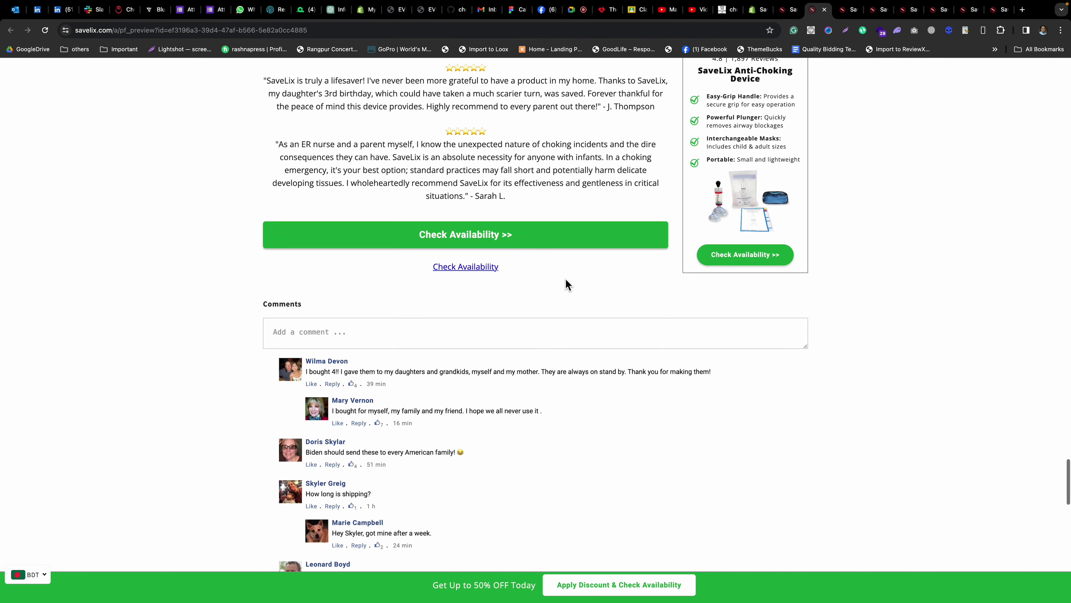
# Review the "Save Your Loved Ones From Choking" sale page preview down to its pricing bundles.
pyautogui.click(848, 12)
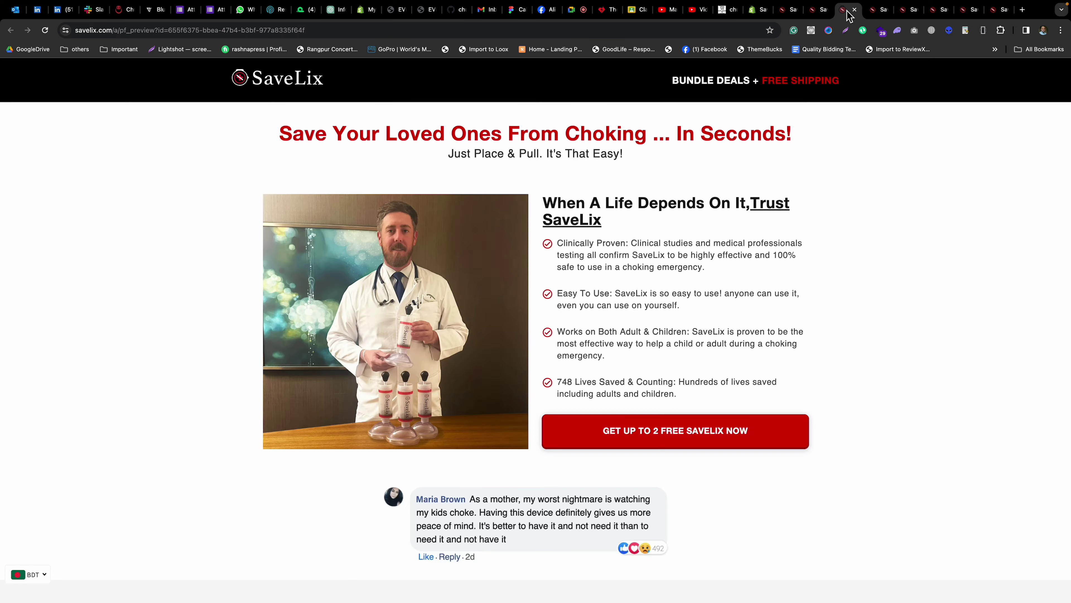
pyautogui.scroll(-15, 758, 187)
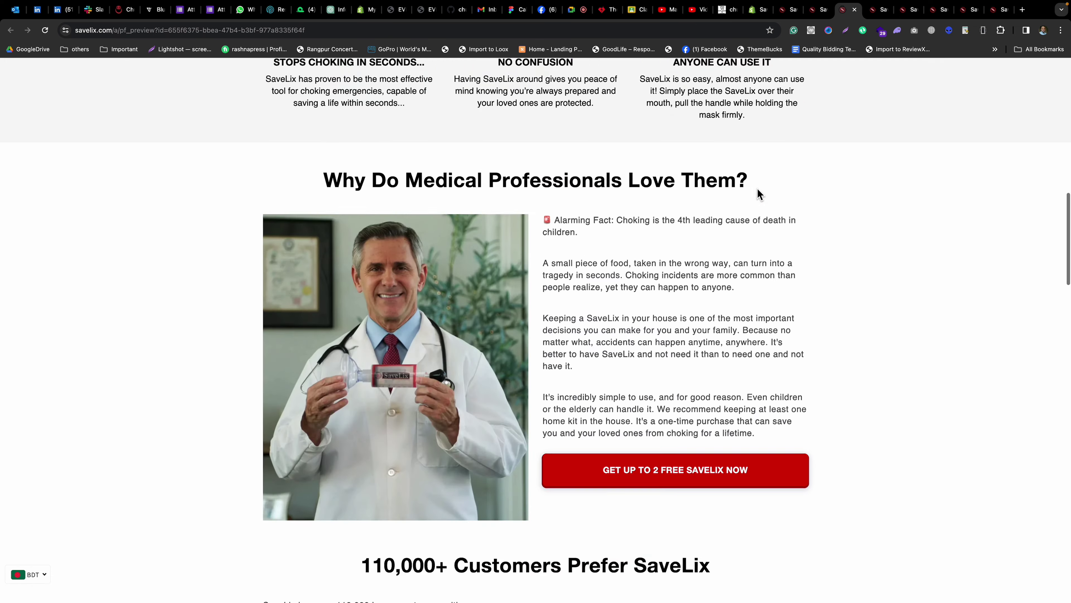
pyautogui.scroll(-10, 758, 192)
pyautogui.scroll(6, 757, 192)
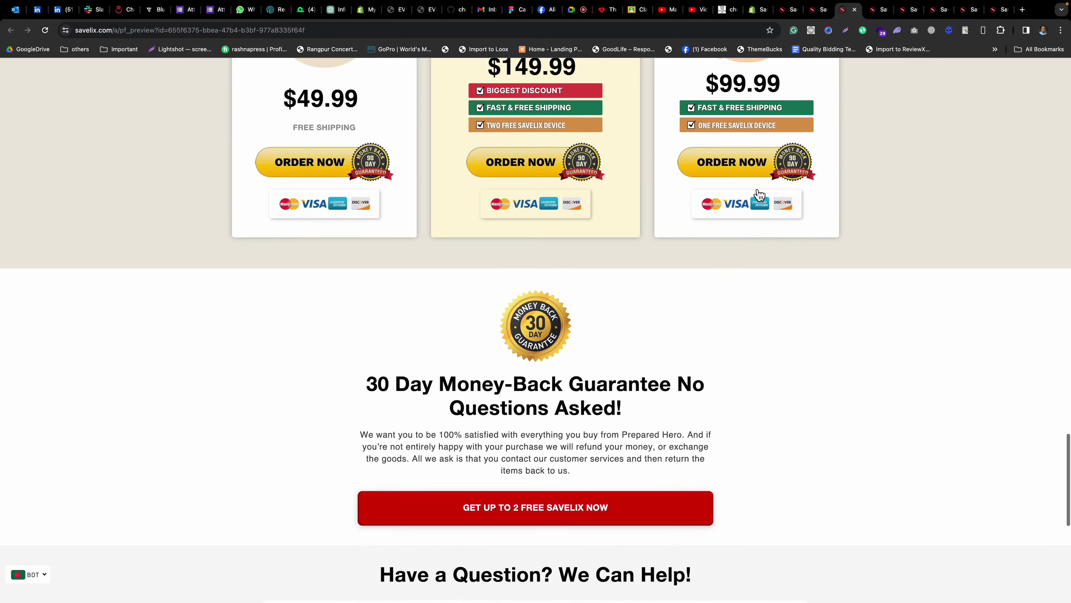
pyautogui.scroll(2, 757, 188)
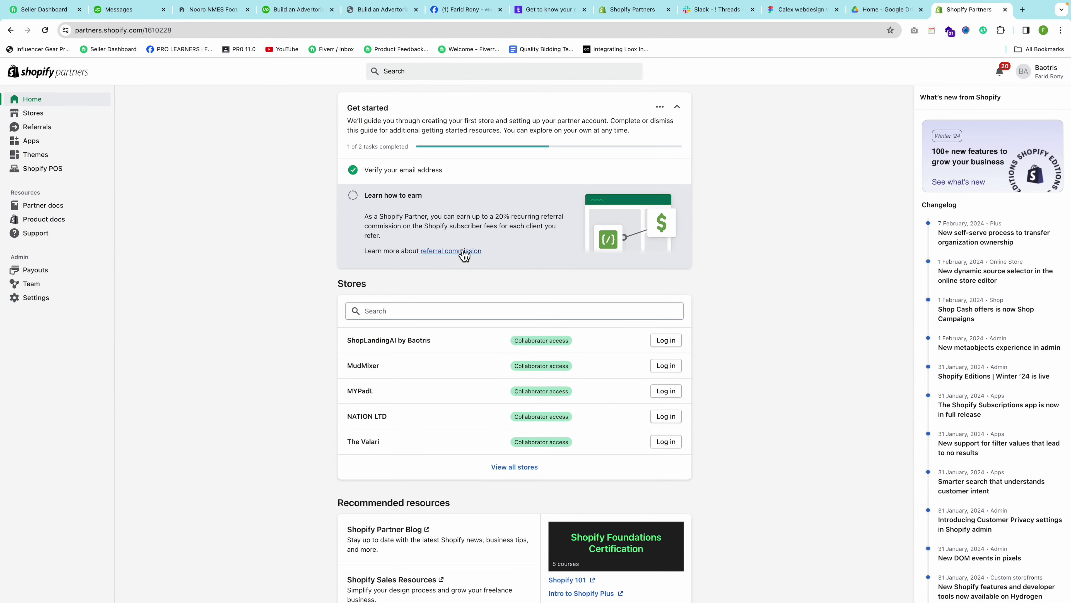
# Check the client's section screenshots in the Upwork messages and scan the Nooro reference page down to its massager offers.
pyautogui.click(123, 10)
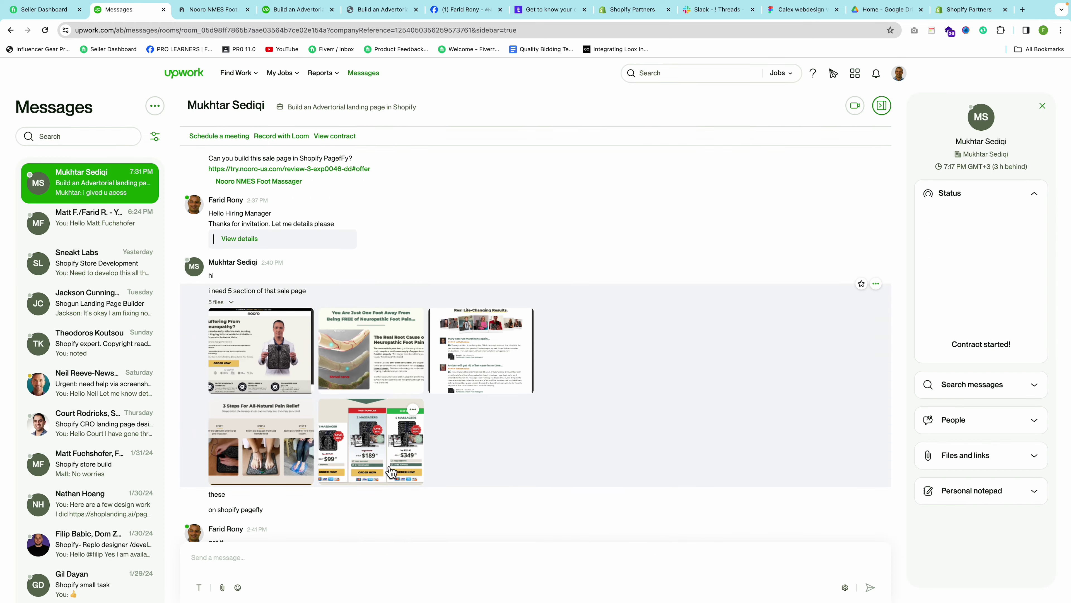
pyautogui.click(209, 9)
pyautogui.scroll(-15, 504, 281)
pyautogui.scroll(-20, 505, 281)
pyautogui.scroll(-20, 505, 281)
pyautogui.scroll(4, 505, 281)
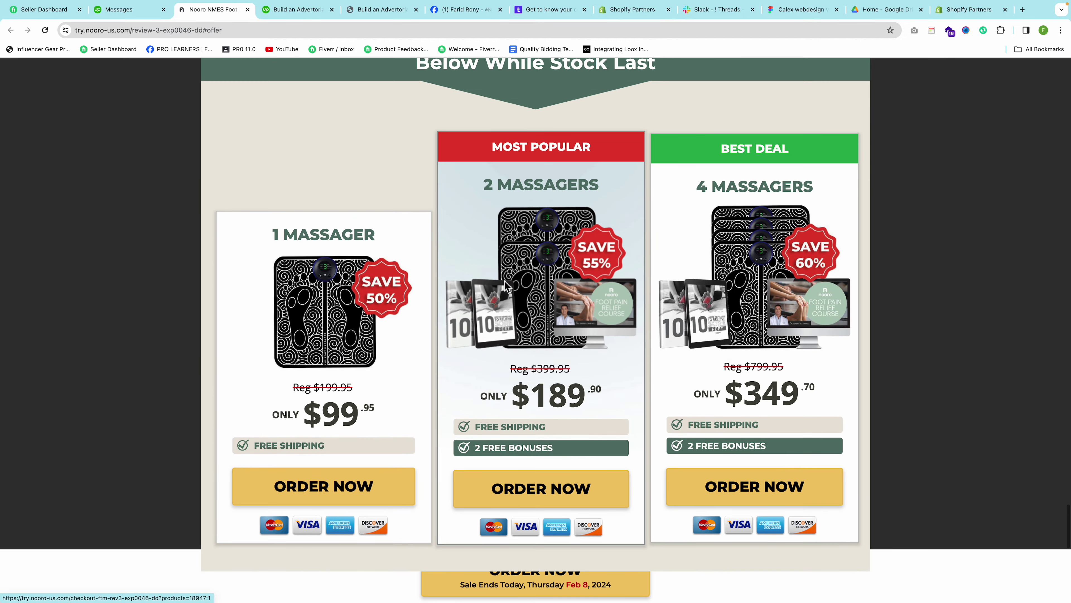
pyautogui.press('super+grave')
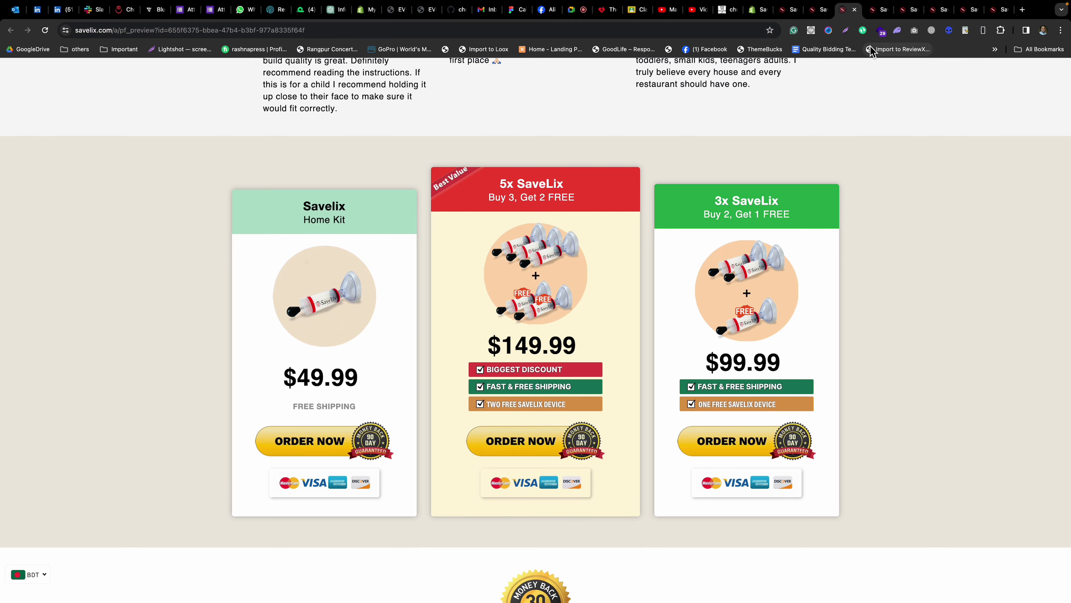
# Skim the SaveLix advertorial preview with the "How do you use it ?" section down to its footer.
pyautogui.click(880, 13)
pyautogui.scroll(-15, 899, 171)
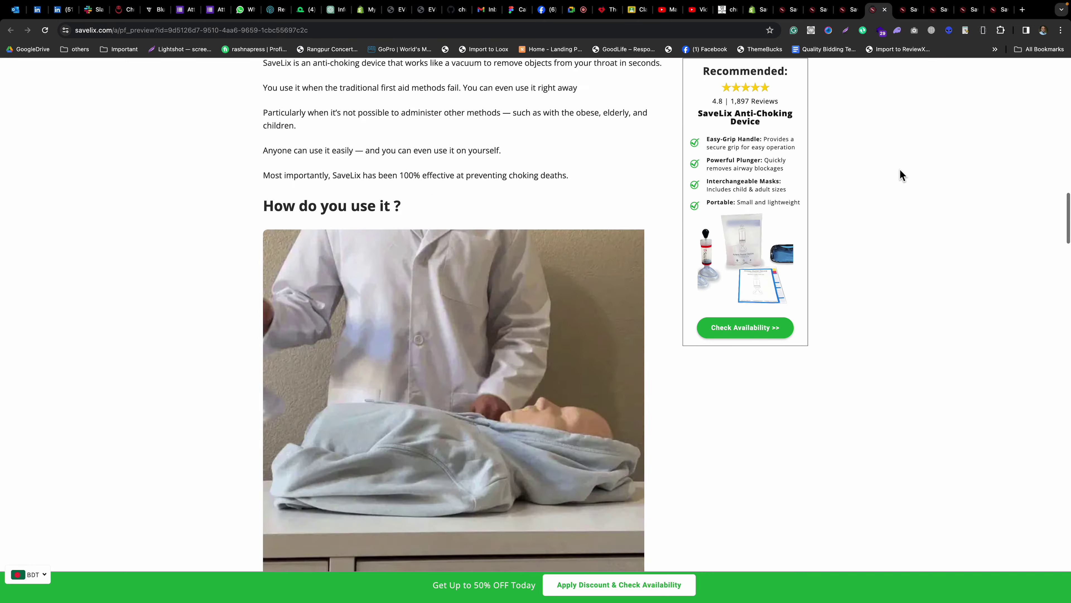
pyautogui.scroll(-20, 900, 170)
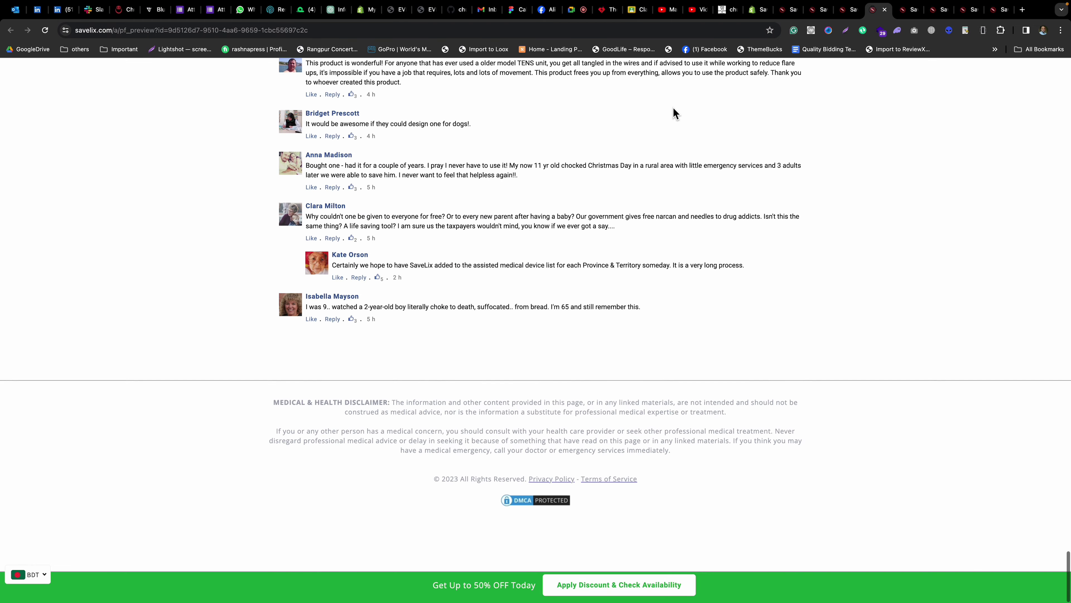
# Review the Nooro-style SaveLix landing page preview, including its guarantee badges, customer reviews and pricing section.
pyautogui.click(910, 13)
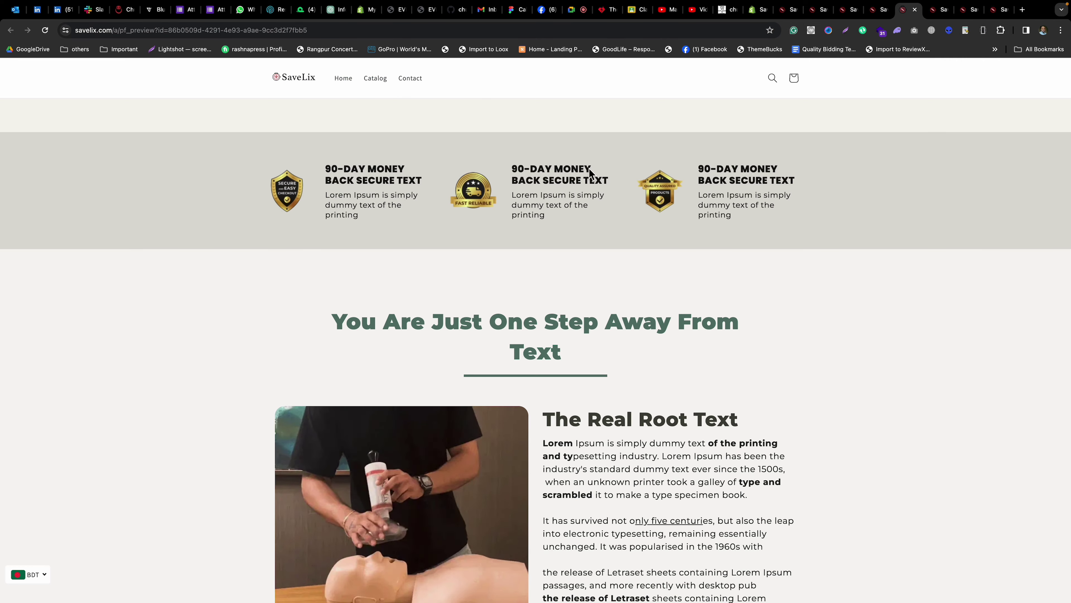
pyautogui.scroll(-15, 675, 220)
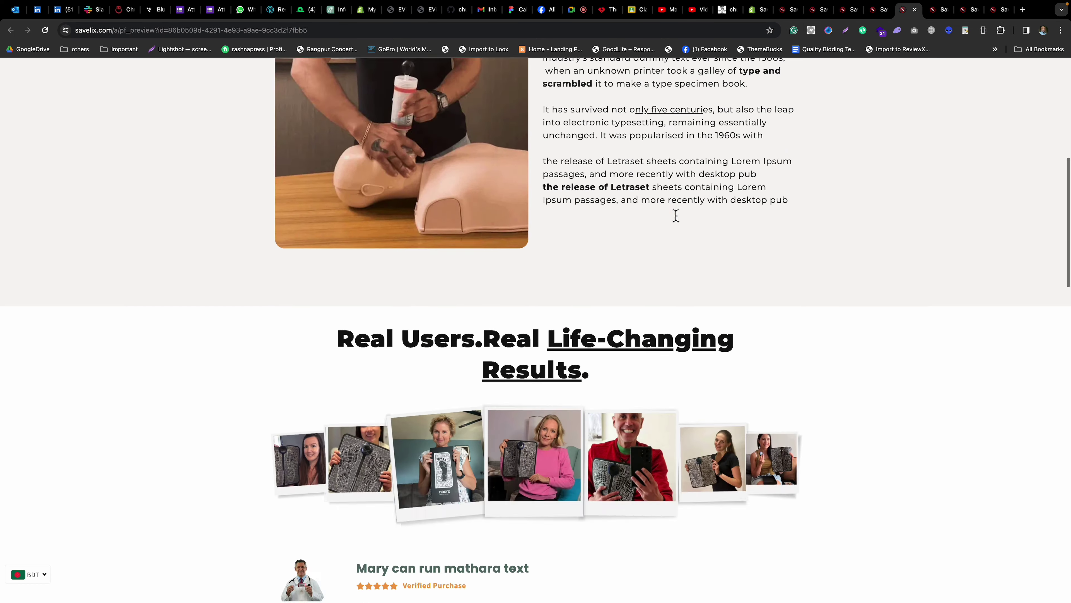
pyautogui.scroll(-15, 675, 216)
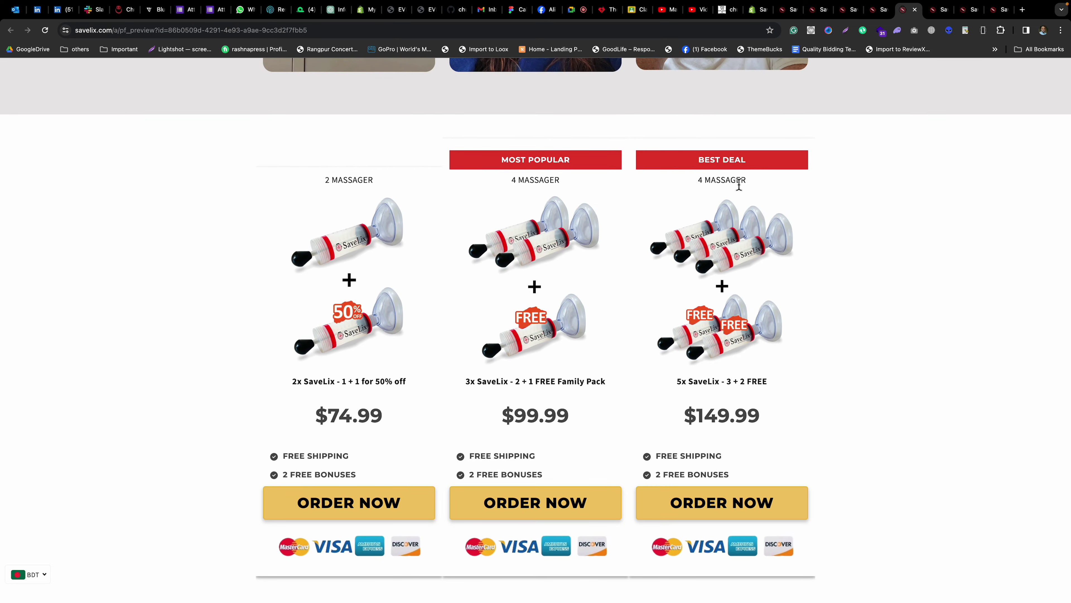
pyautogui.scroll(10, 739, 186)
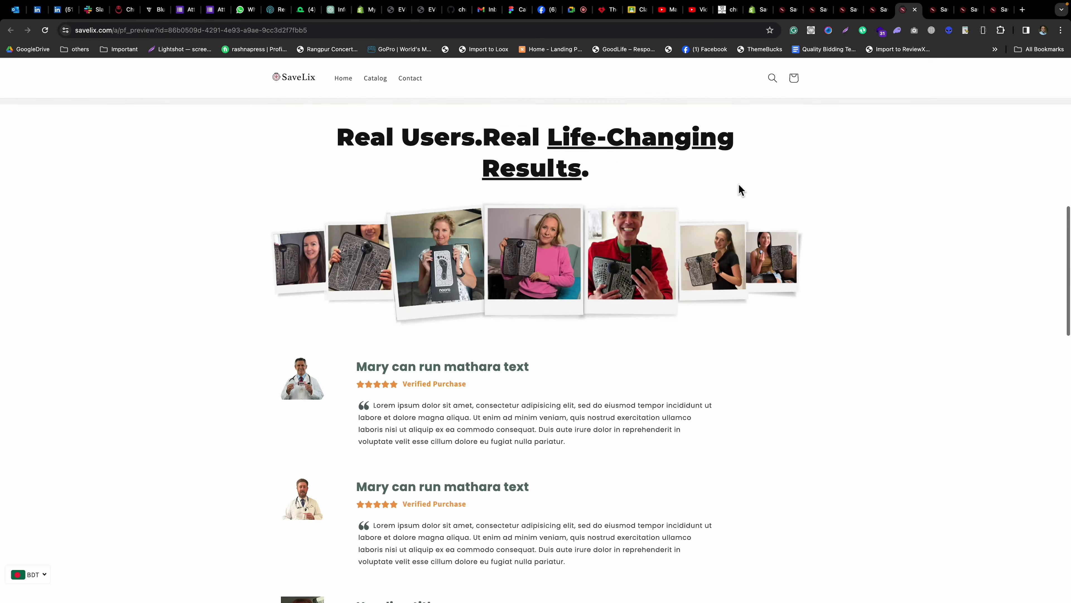
pyautogui.scroll(5, 738, 184)
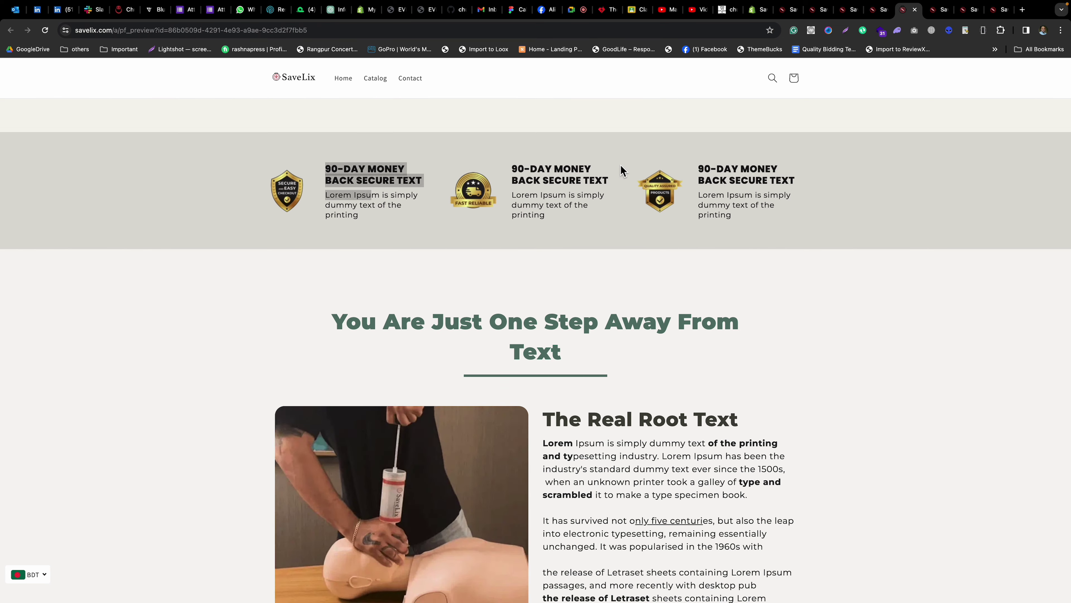
pyautogui.scroll(-8, 620, 169)
pyautogui.hotkey('ctrl', 'Tab')
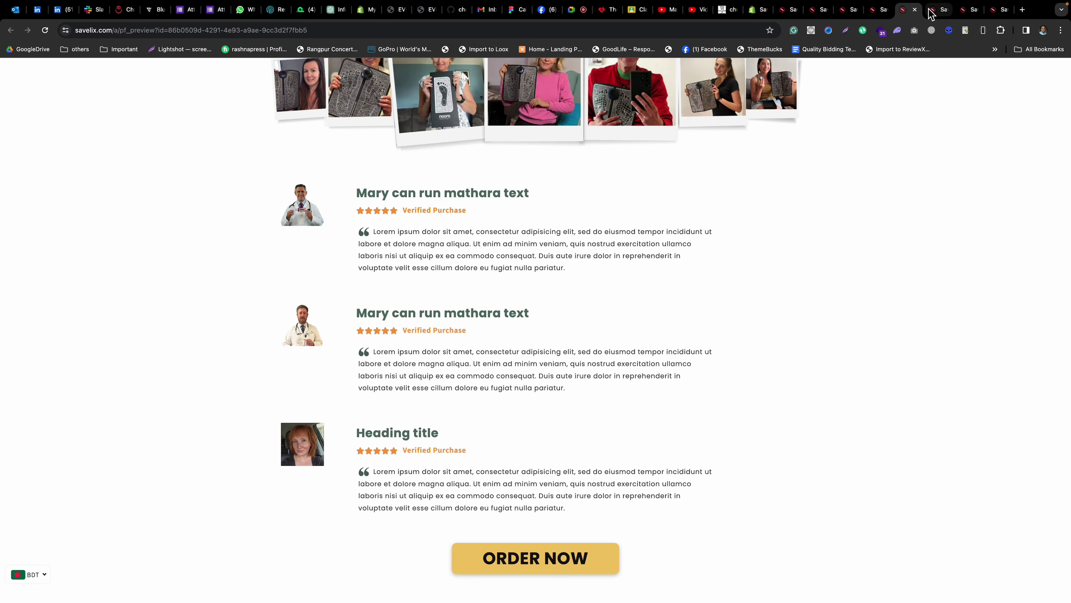
# View the E.R. nurse advertorial preview and the last SaveLix sale page preview down to its FAQ and footer.
pyautogui.click(970, 11)
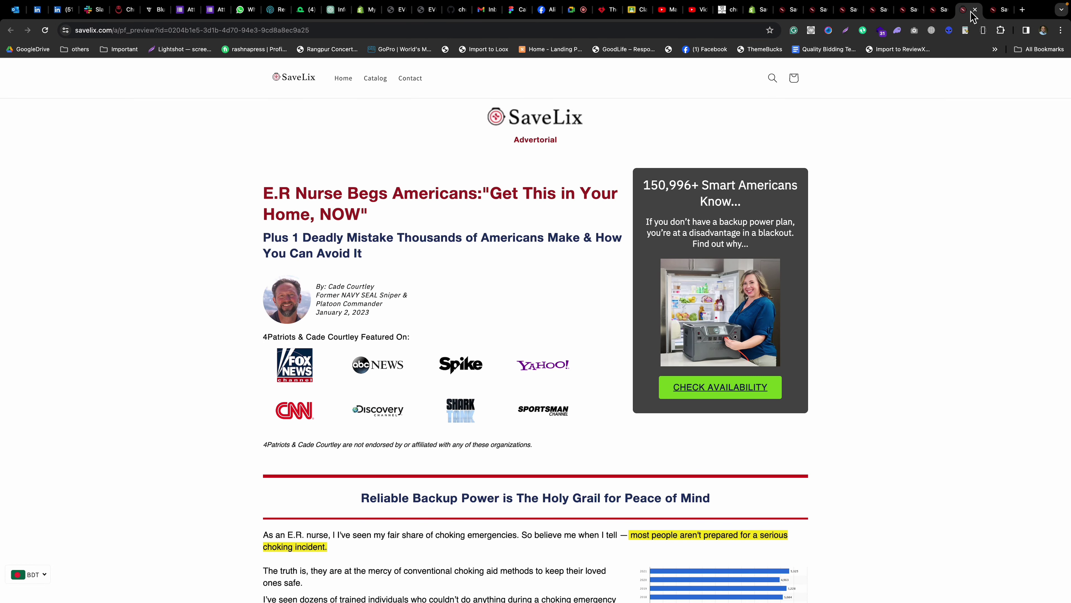
pyautogui.click(998, 11)
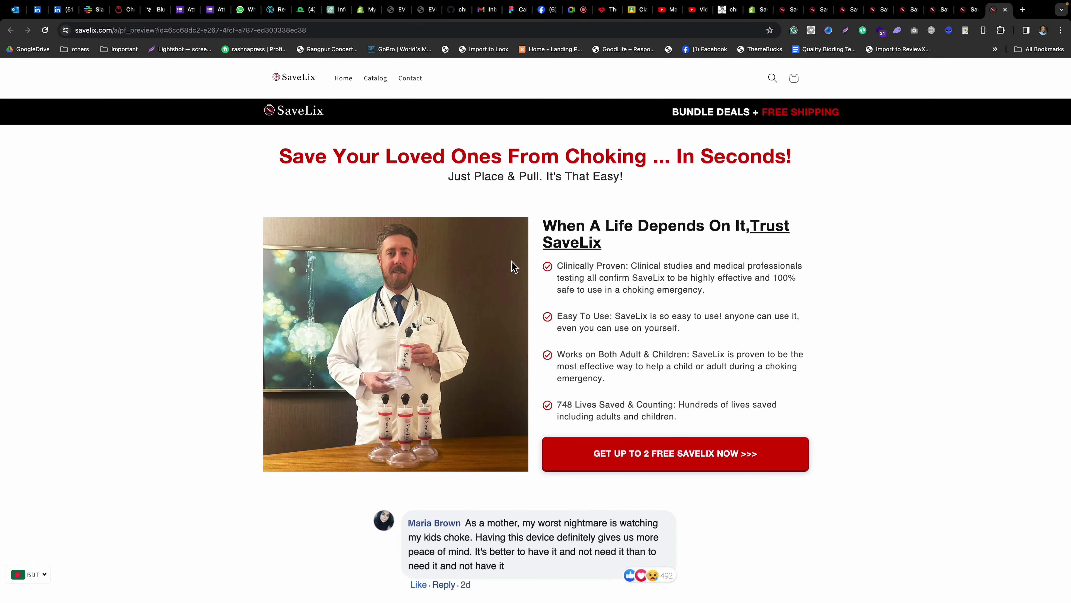
pyautogui.scroll(-20, 513, 266)
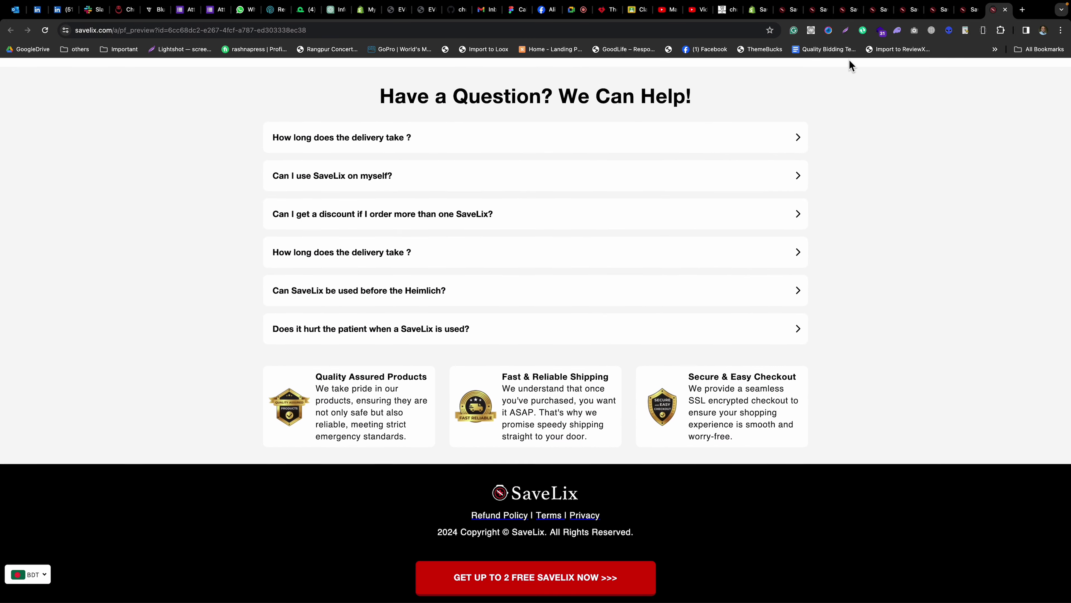
# Close all preview tabs that follow the PageFly page list and create a blank page of the Regular type.
pyautogui.click(755, 10)
pyautogui.rightClick(751, 12)
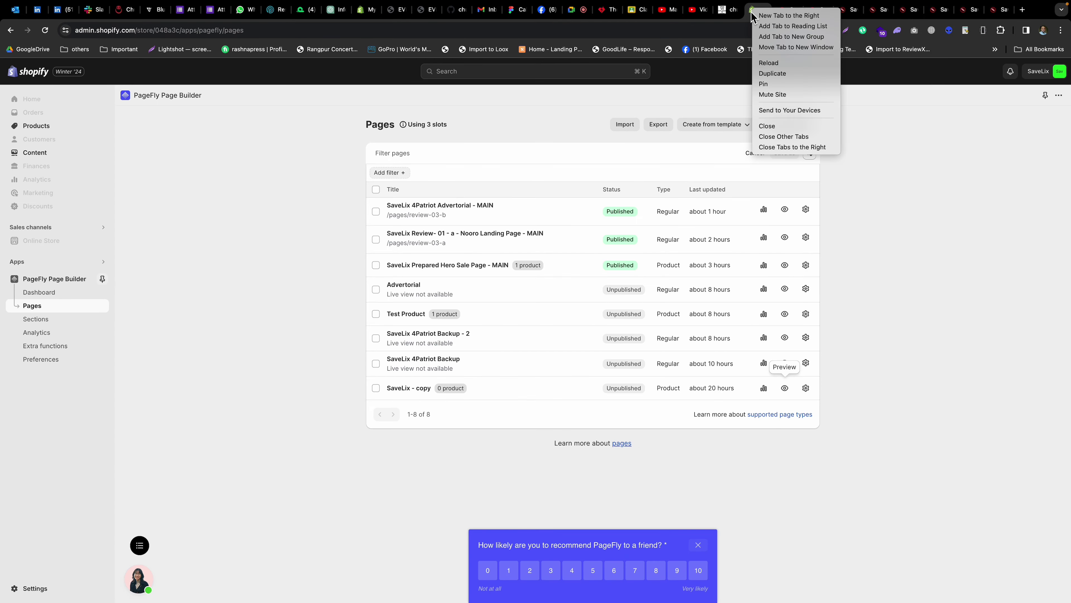
pyautogui.click(812, 148)
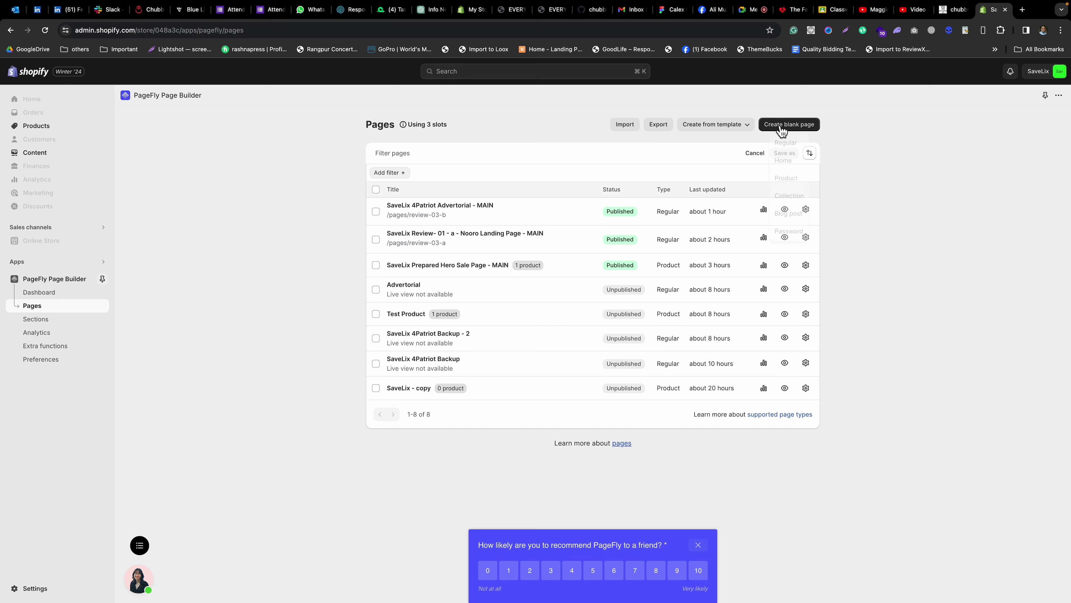
pyautogui.click(785, 143)
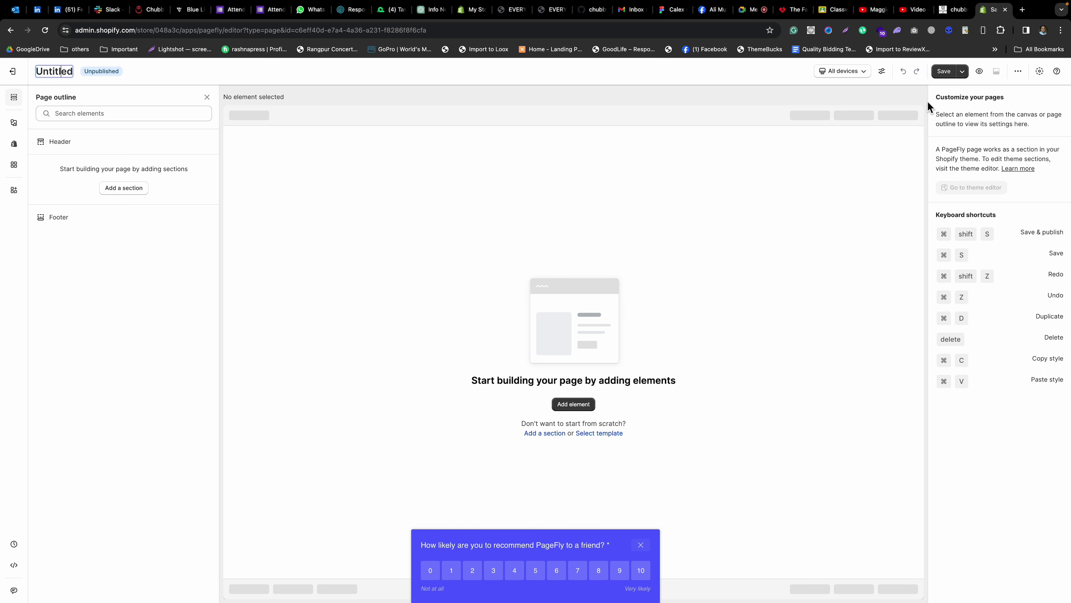
# Examine the page type options in the new page's settings, and close the settings.
pyautogui.click(1018, 71)
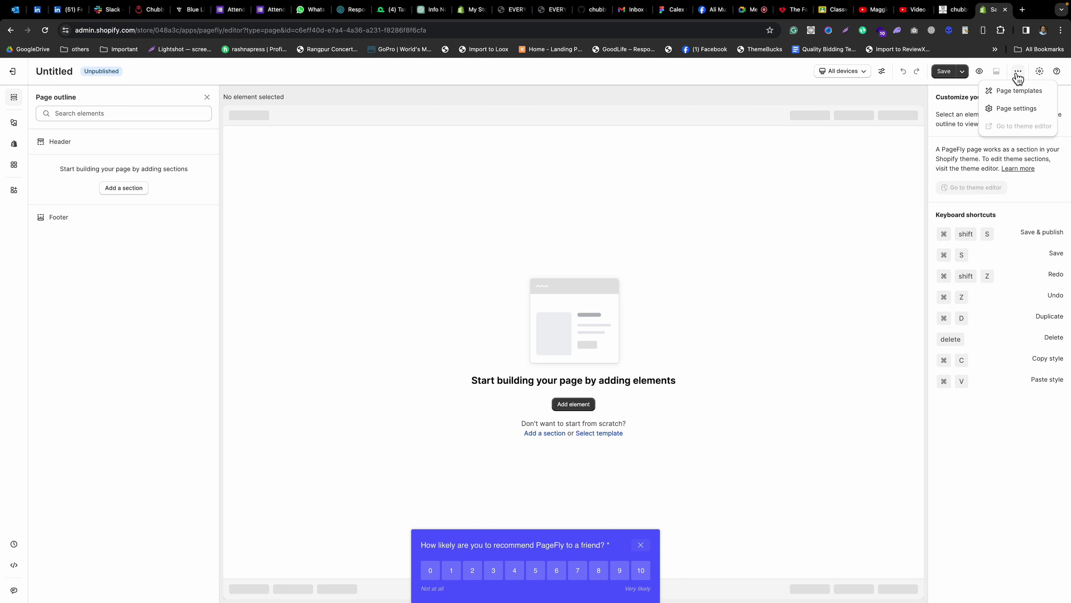
pyautogui.click(1017, 108)
pyautogui.click(368, 162)
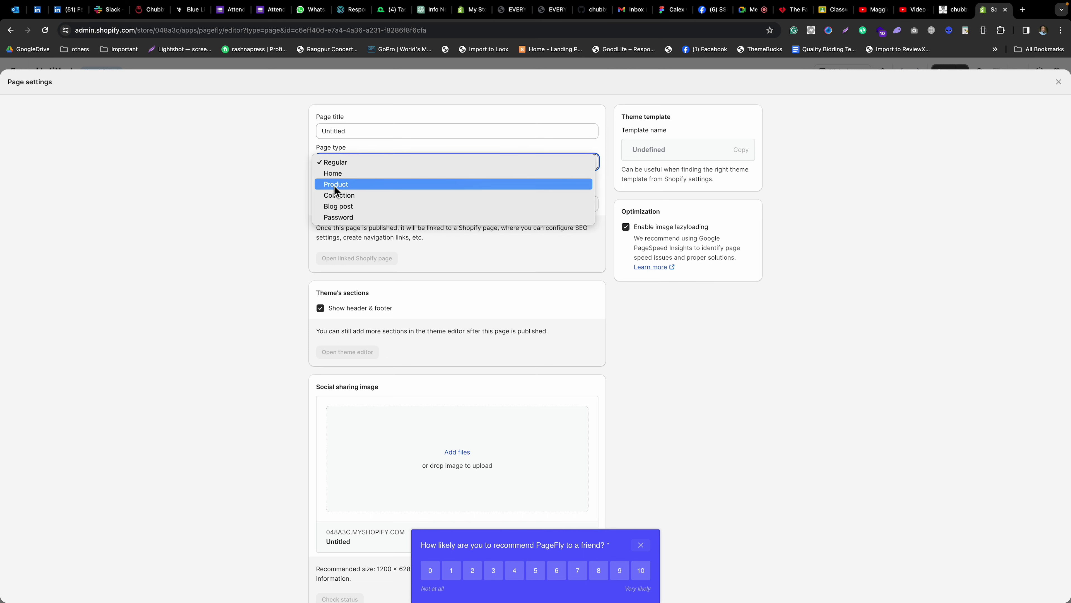
pyautogui.click(1058, 82)
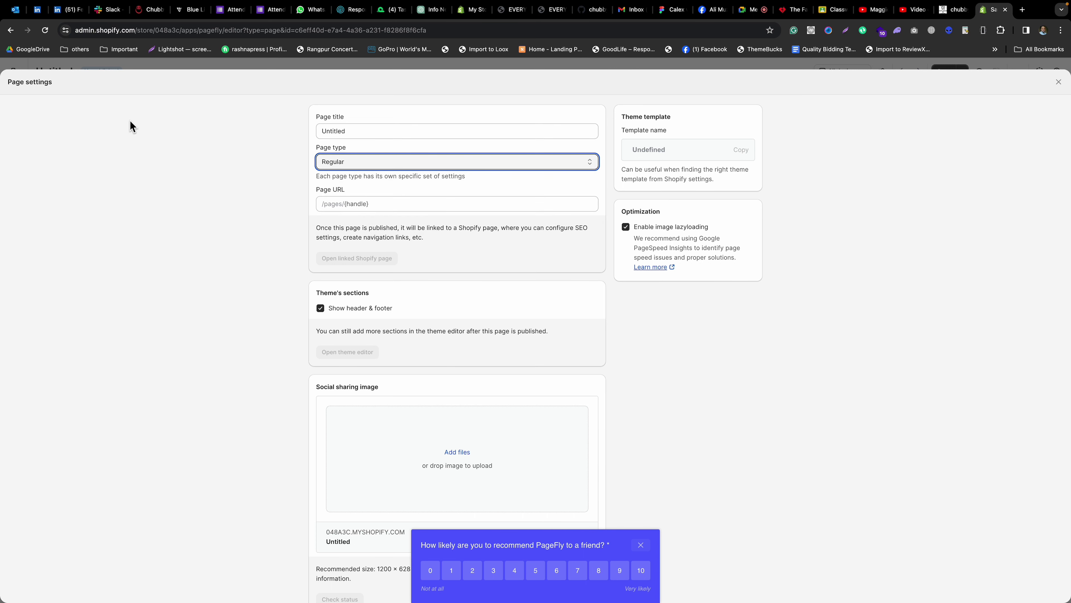
pyautogui.click(1056, 85)
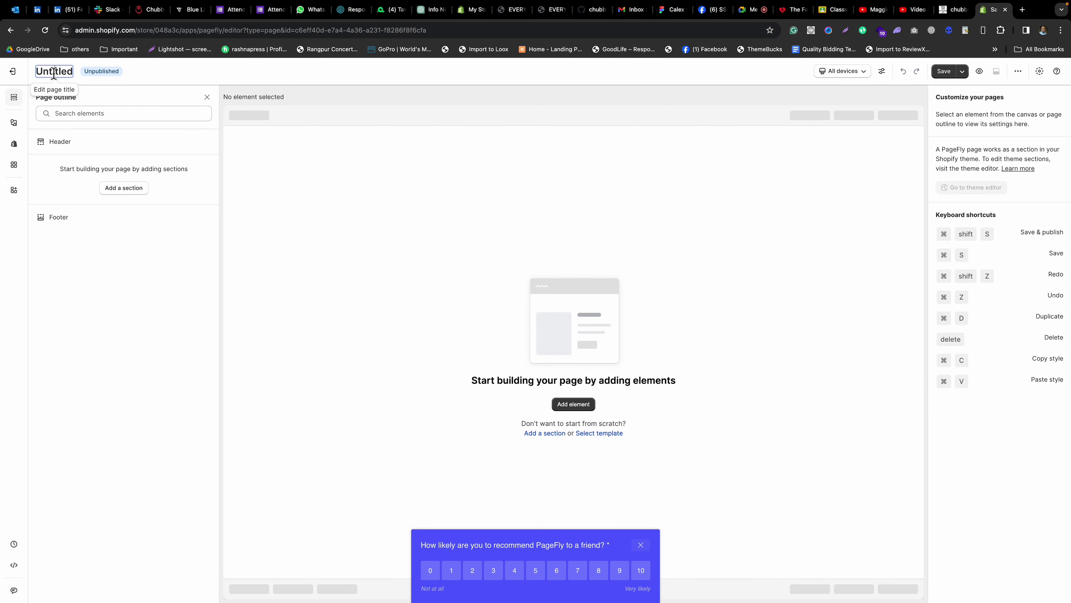
# Rename the untitled page as "SaveLix - Sale Page".
pyautogui.write('SaveLix - Sale Page')
pyautogui.press('Return')
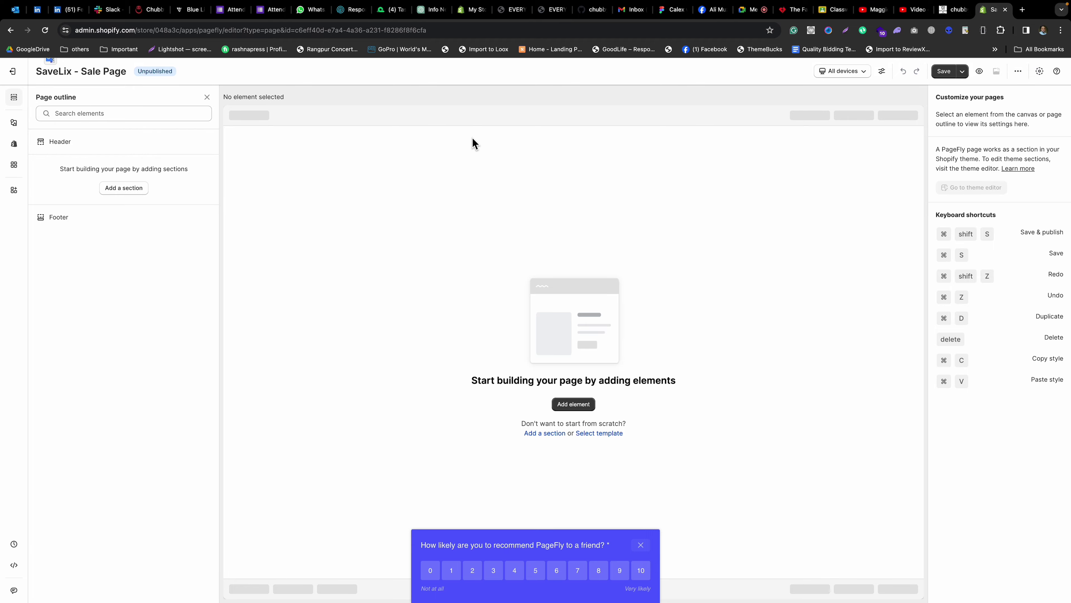
# Return to the hero section of the Nooro reference page and open the client's matching screenshot in the Upwork messages.
pyautogui.hotkey('ctrl', 'Left')
pyautogui.hotkey('ctrl', 'Right')
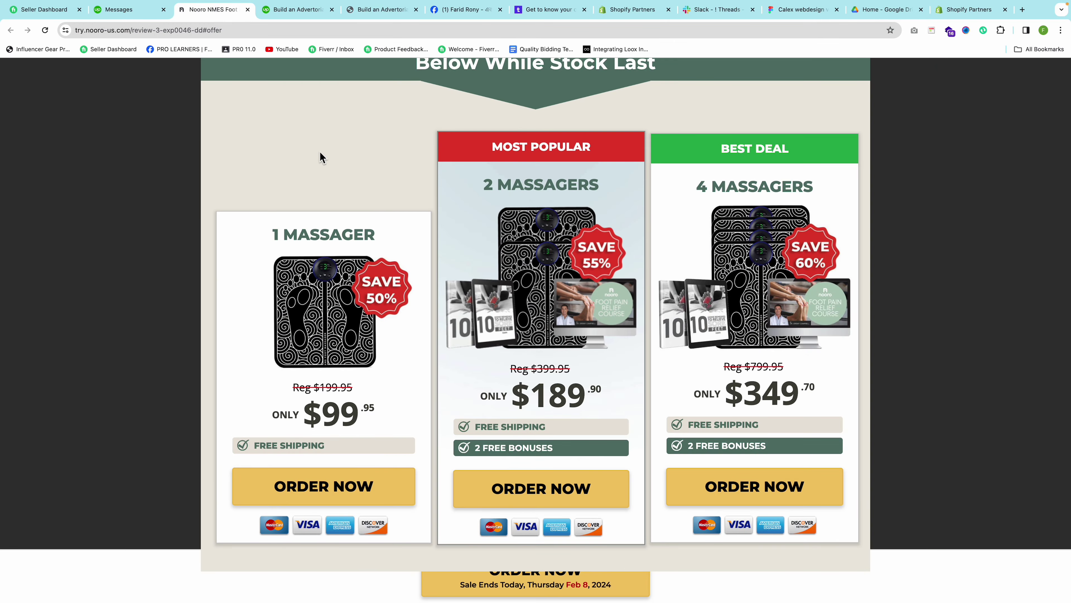
pyautogui.scroll(20, 319, 157)
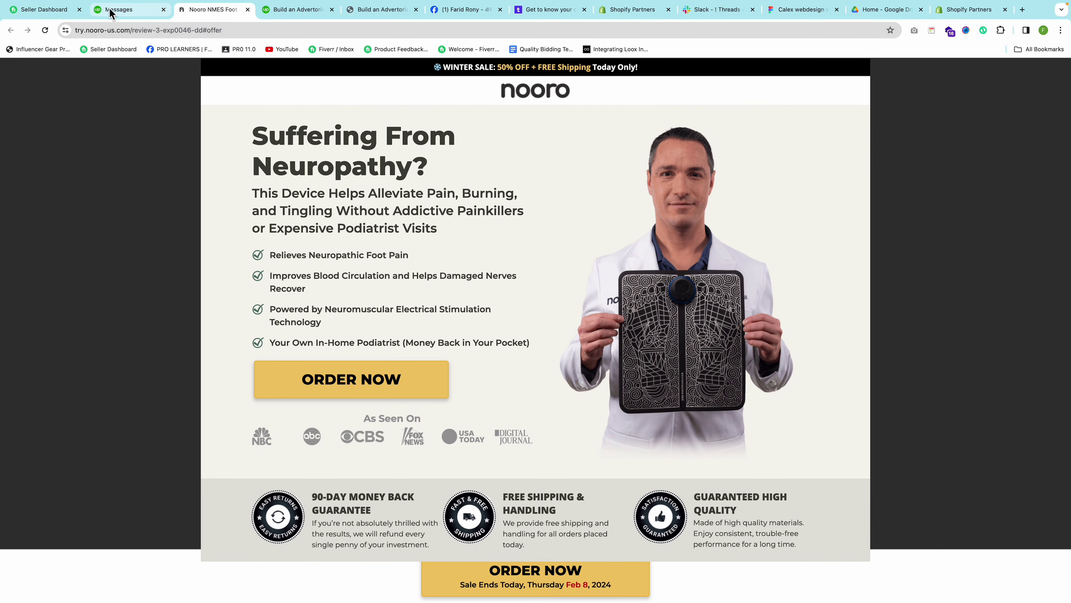
pyautogui.click(112, 9)
pyautogui.click(278, 320)
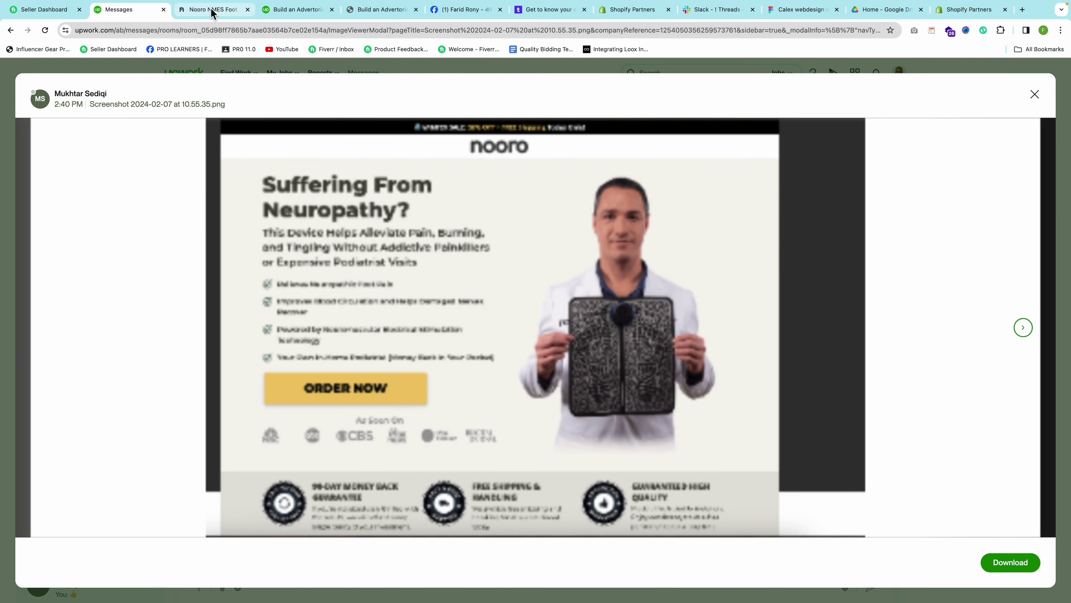
# Inspect the "Suffering From Neuropathy?" heading on the Nooro page and show its HTML elements in the developer tools.
pyautogui.click(213, 10)
pyautogui.rightClick(321, 134)
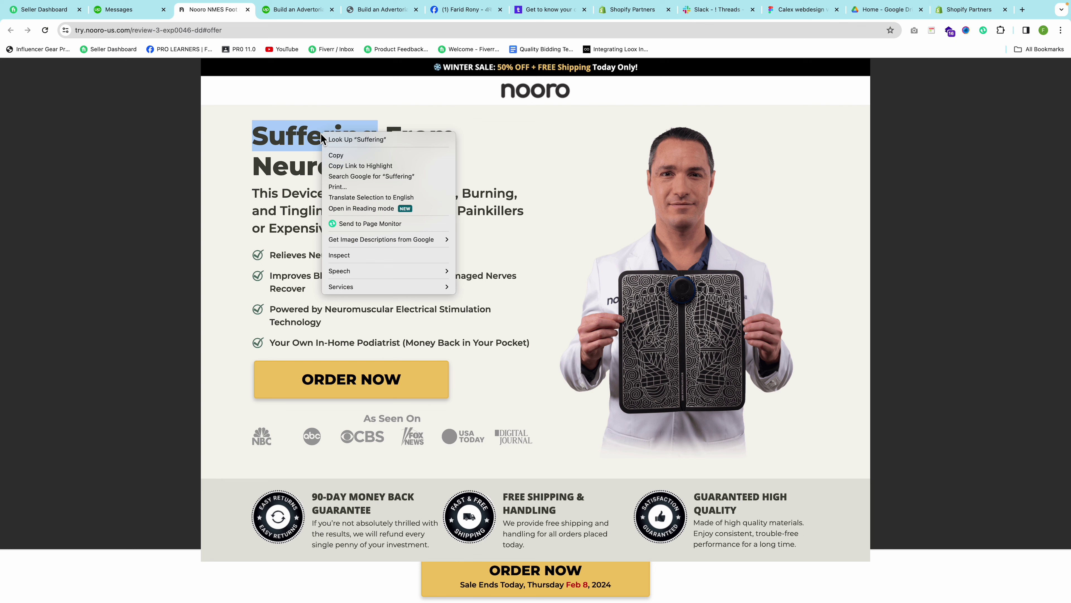
pyautogui.click(339, 255)
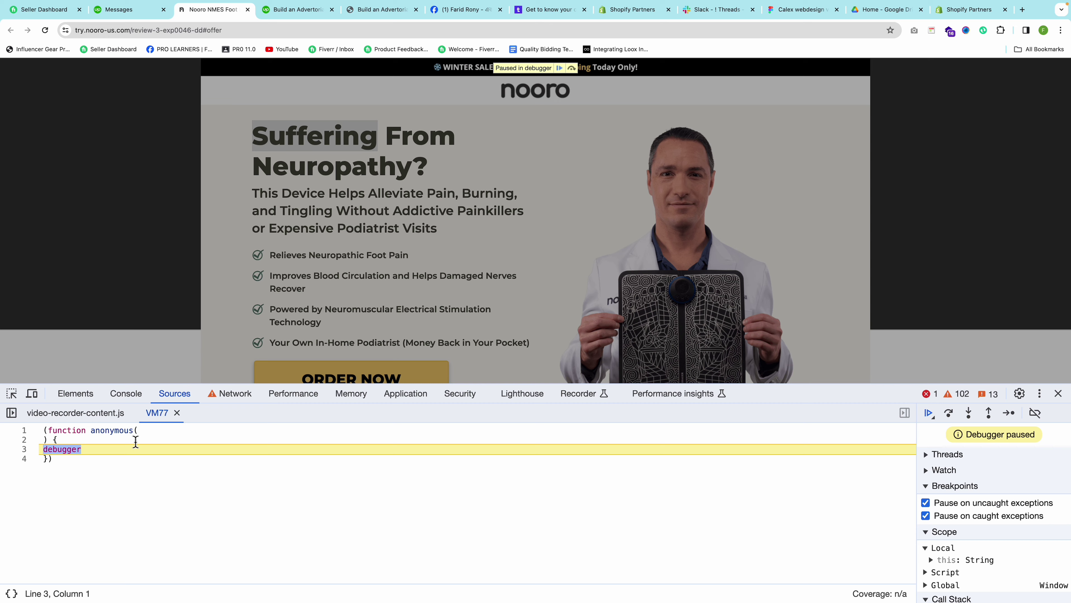
pyautogui.click(75, 392)
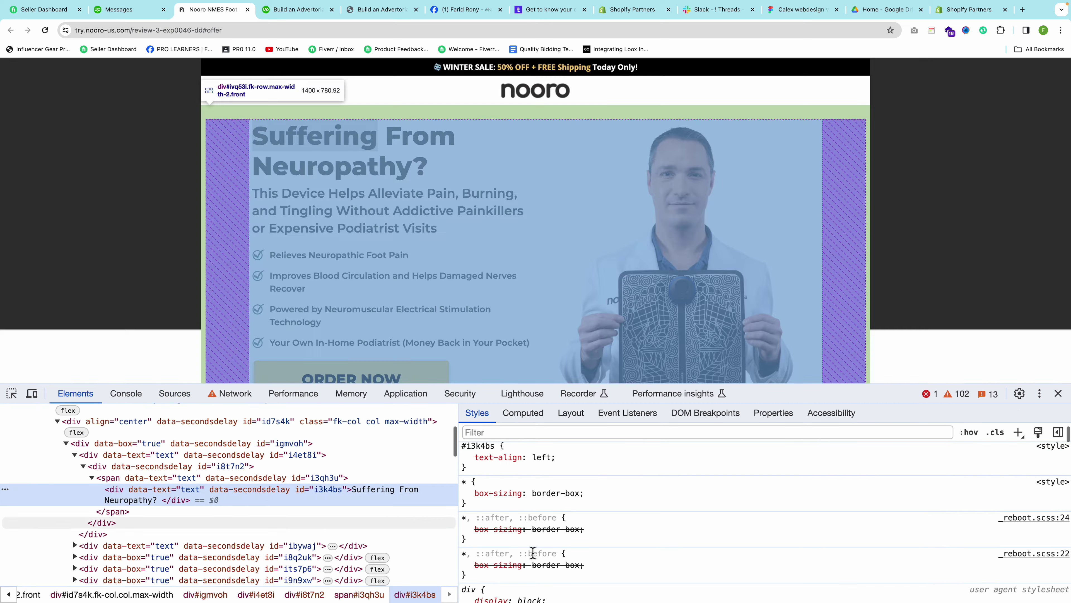
# Inspect the text styles of the hero's heading, subheading and "Improves Blood Circulation" bullet on the Nooro page.
pyautogui.scroll(1, 738, 519)
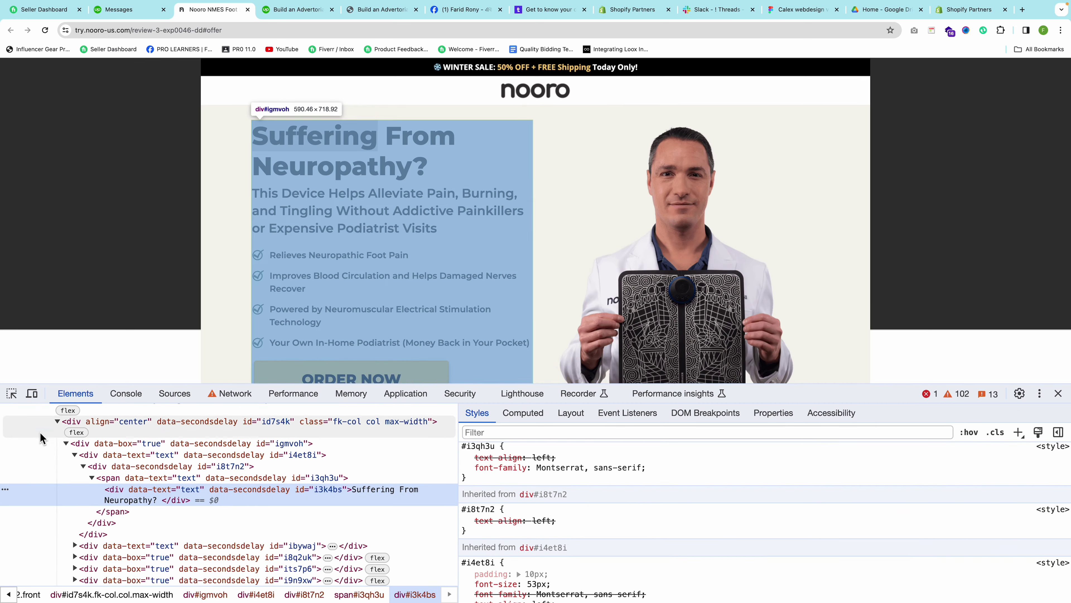
pyautogui.click(11, 393)
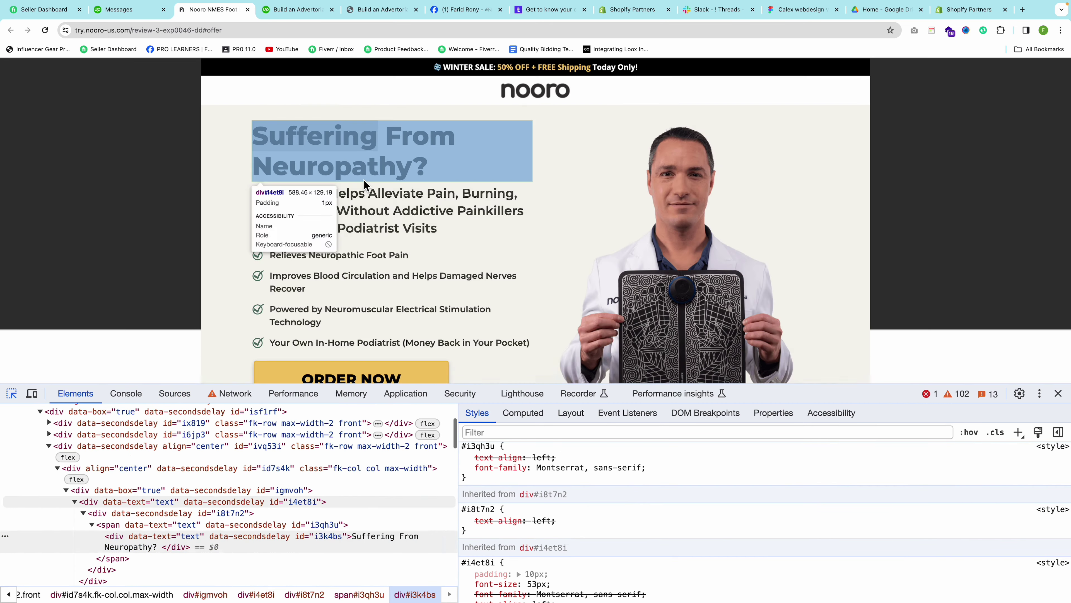
pyautogui.click(354, 202)
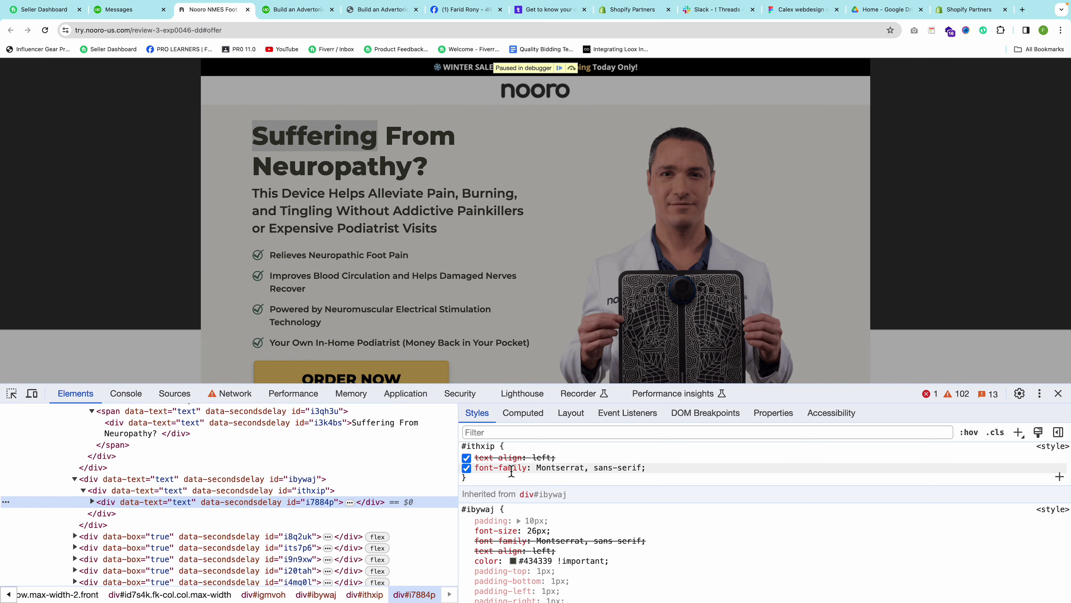
pyautogui.click(11, 393)
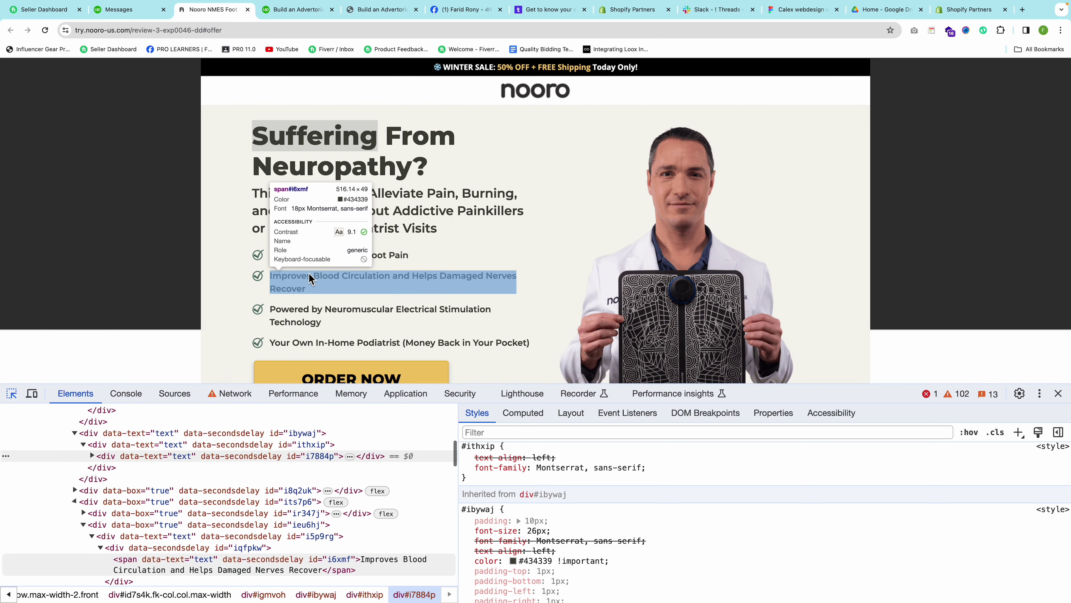
pyautogui.click(310, 276)
pyautogui.scroll(-6, 451, 239)
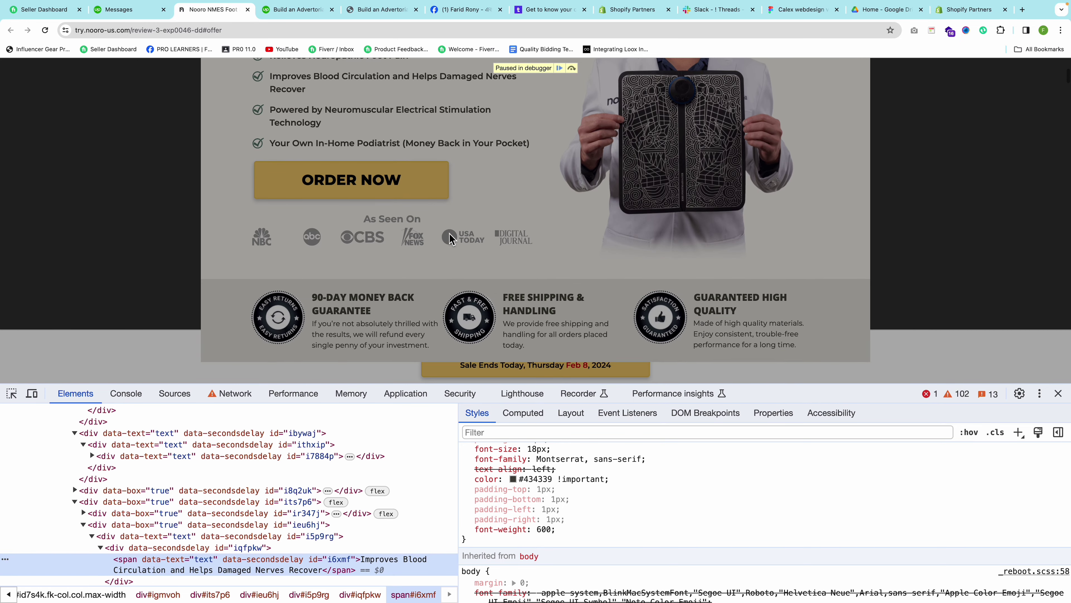
# Inspect the text styles of the 90-day money back guarantee description, and close the developer tools.
pyautogui.scroll(-2, 450, 239)
pyautogui.click(12, 393)
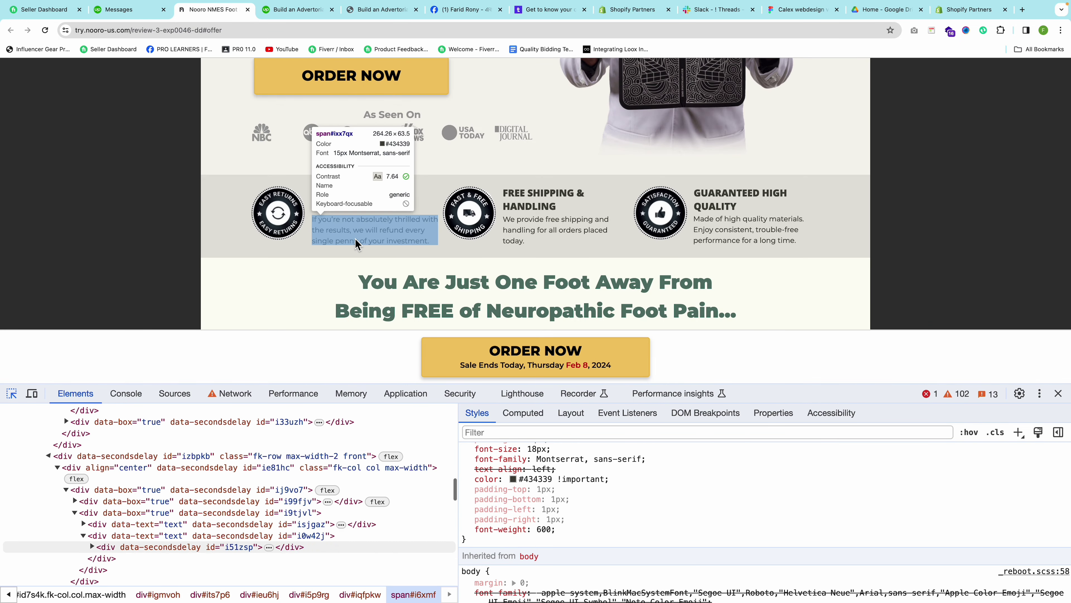
pyautogui.click(355, 243)
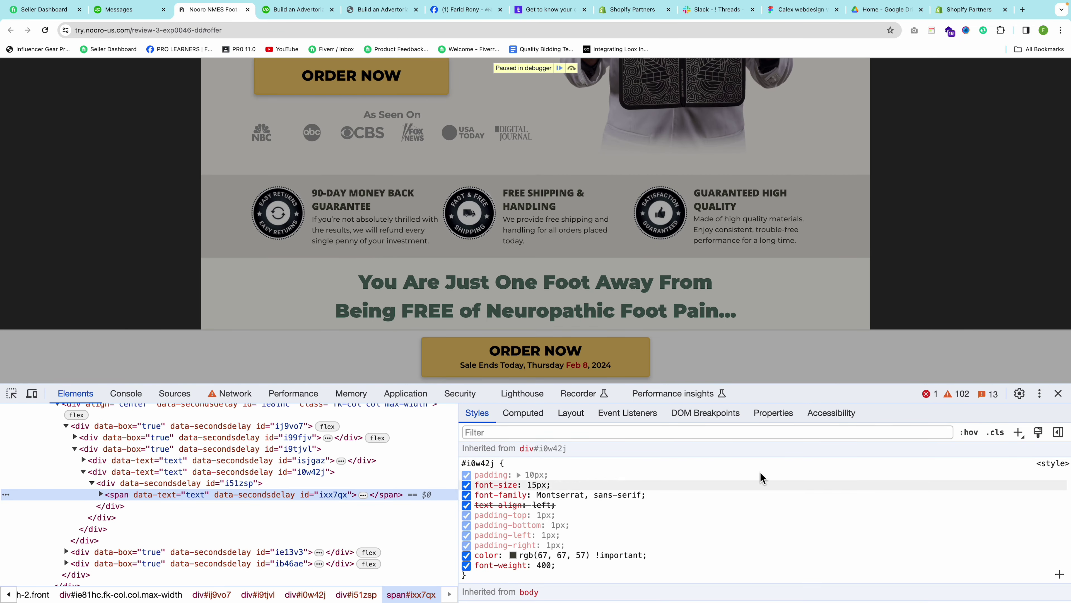
pyautogui.click(1058, 393)
# Select the announcement bar text "WINTER SALE: 50% OFF + FREE Shipping Today Only!" on the Nooro page.
pyautogui.scroll(6, 405, 196)
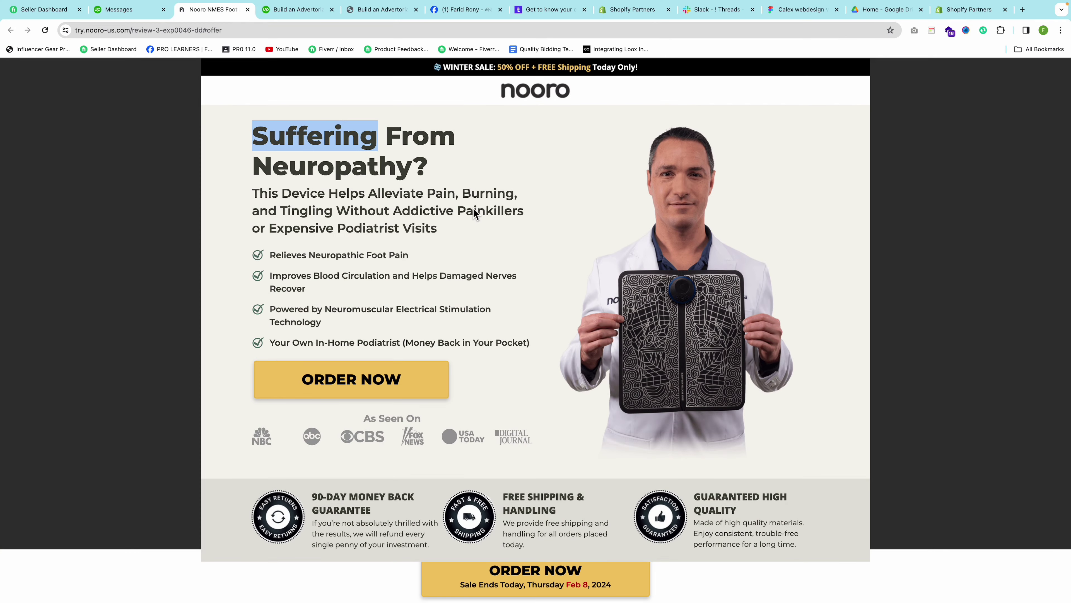
pyautogui.moveTo(417, 66); pyautogui.dragTo(664, 66)
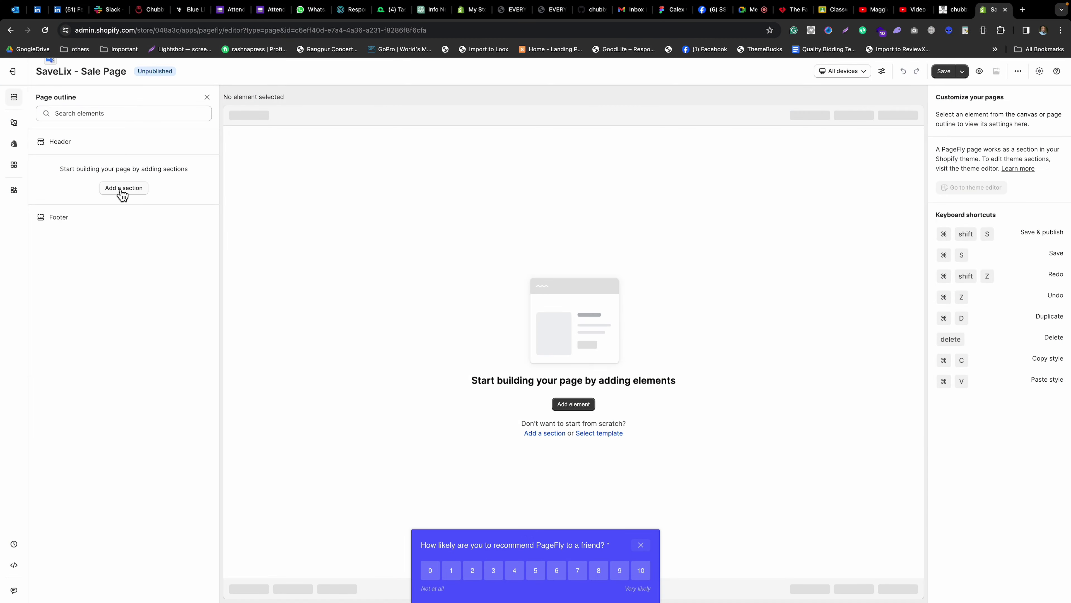
pyautogui.click(123, 188)
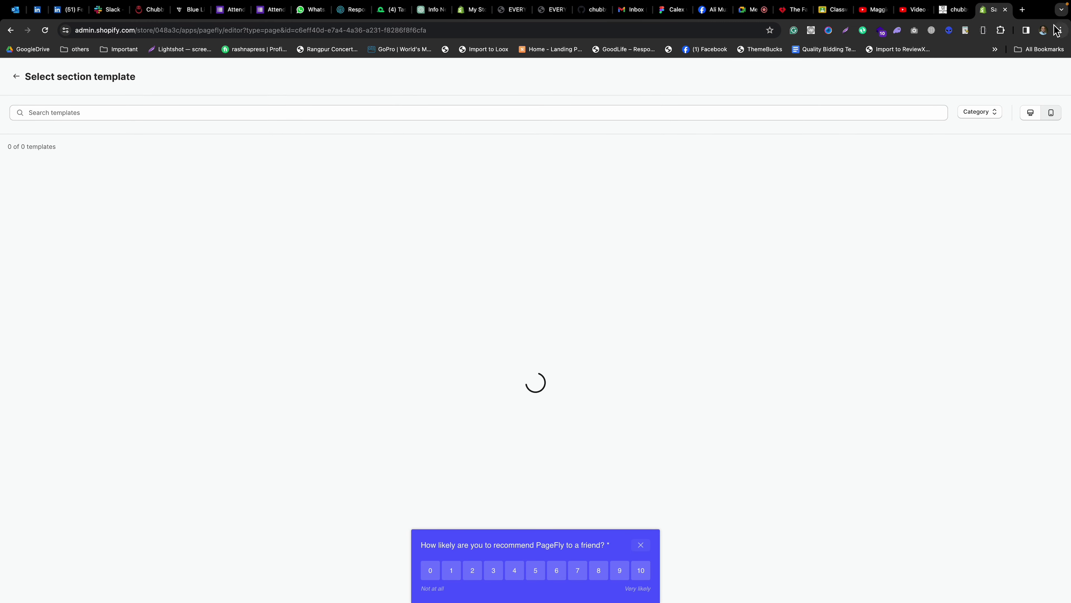
pyautogui.click(1063, 31)
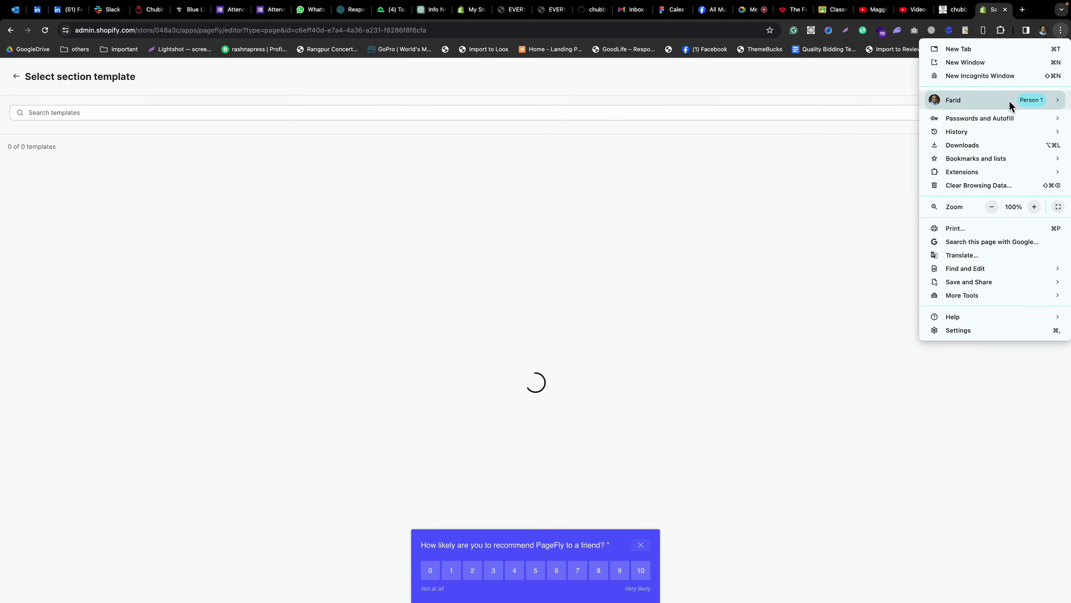
pyautogui.click(993, 208)
pyautogui.click(993, 207)
pyautogui.click(866, 263)
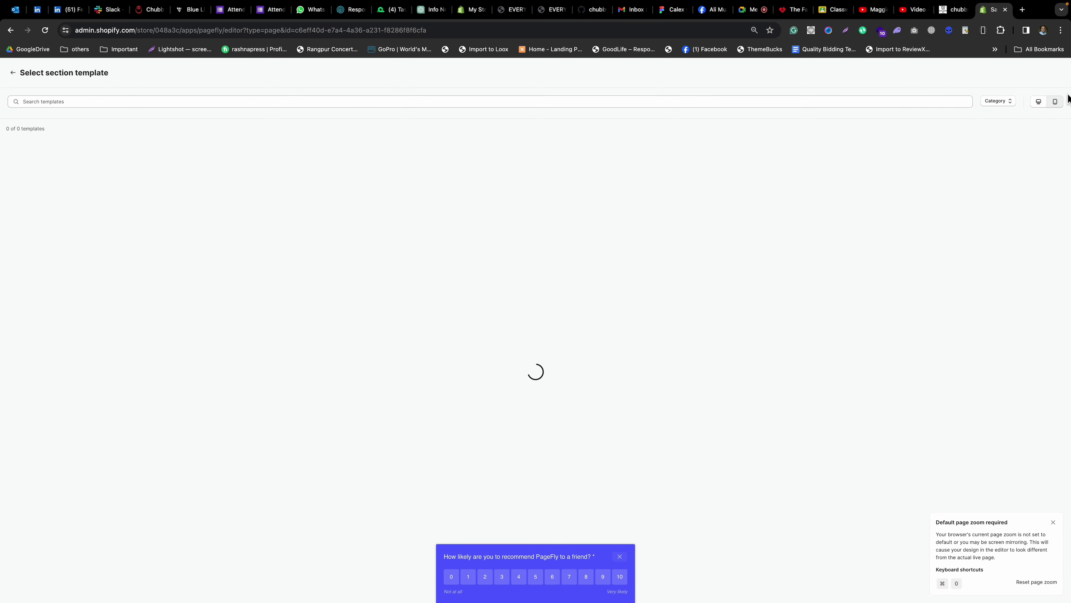
pyautogui.click(13, 73)
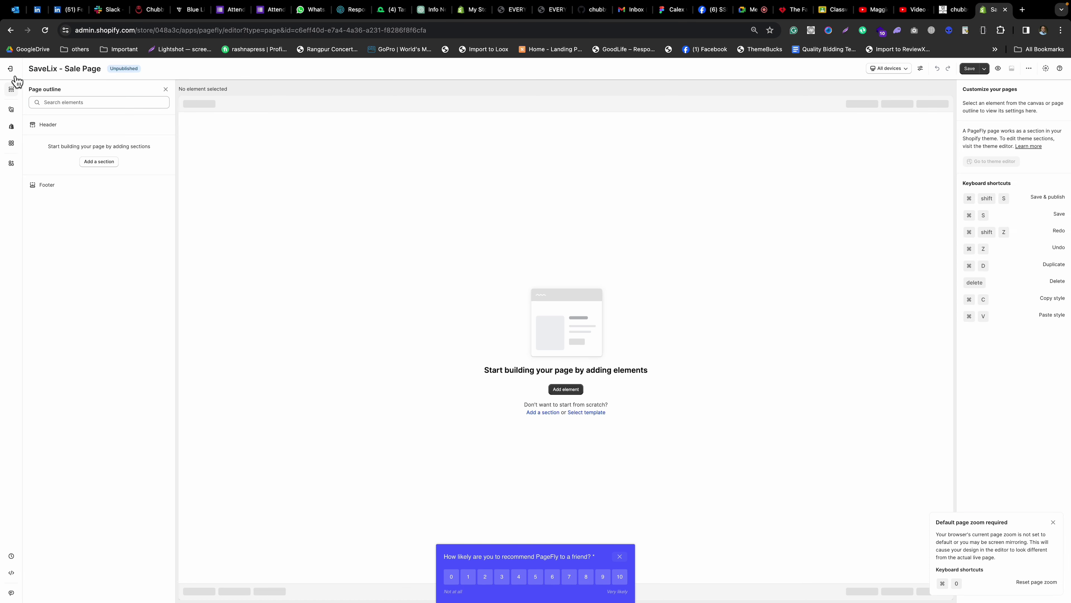
pyautogui.click(1063, 31)
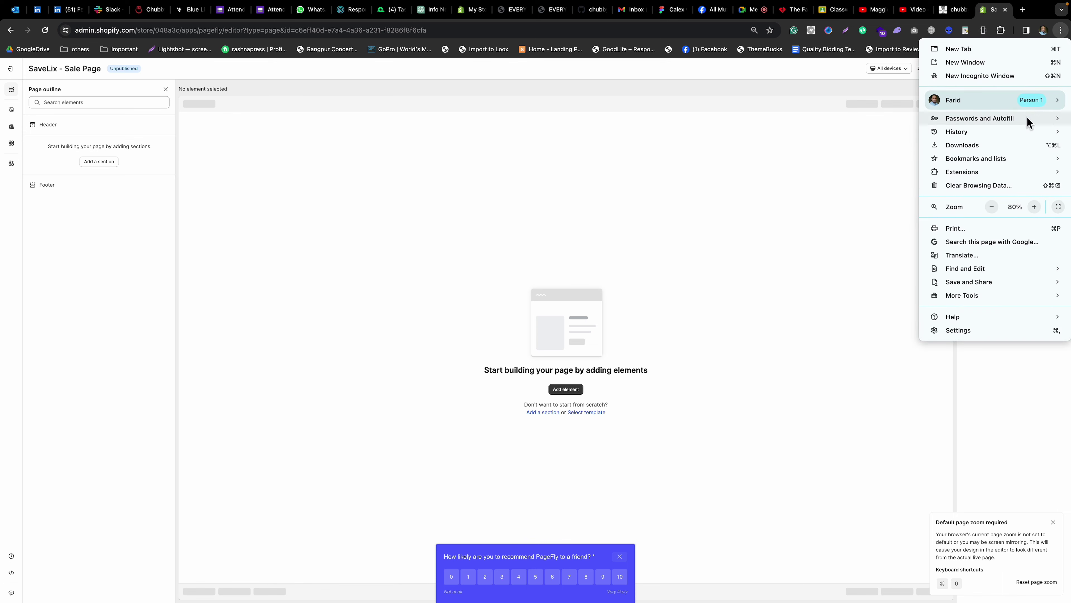
pyautogui.click(1031, 207)
pyautogui.click(1031, 208)
pyautogui.click(556, 220)
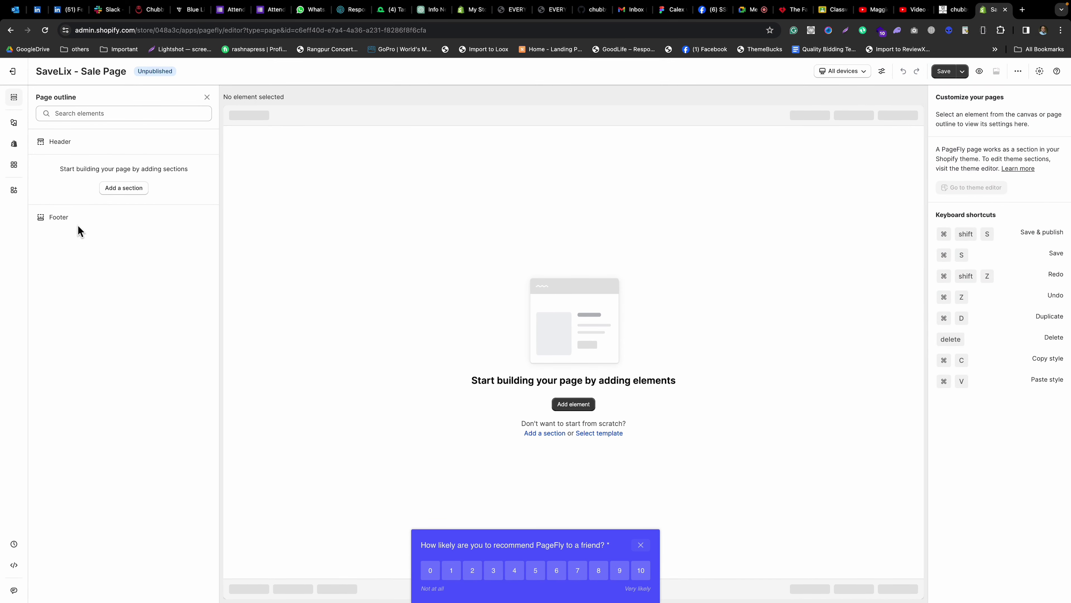
pyautogui.click(122, 189)
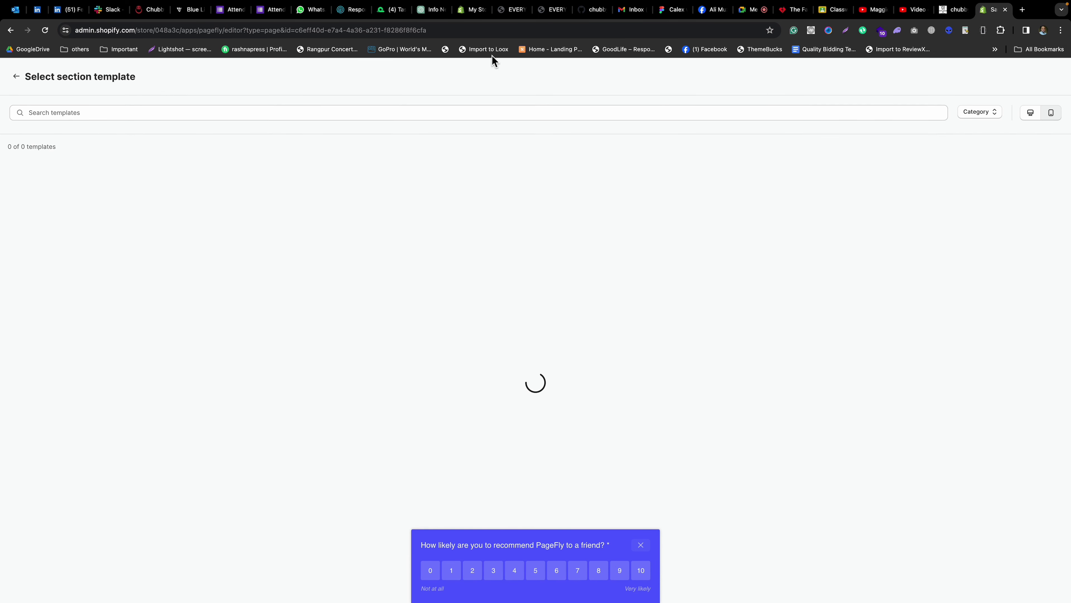
pyautogui.click(16, 77)
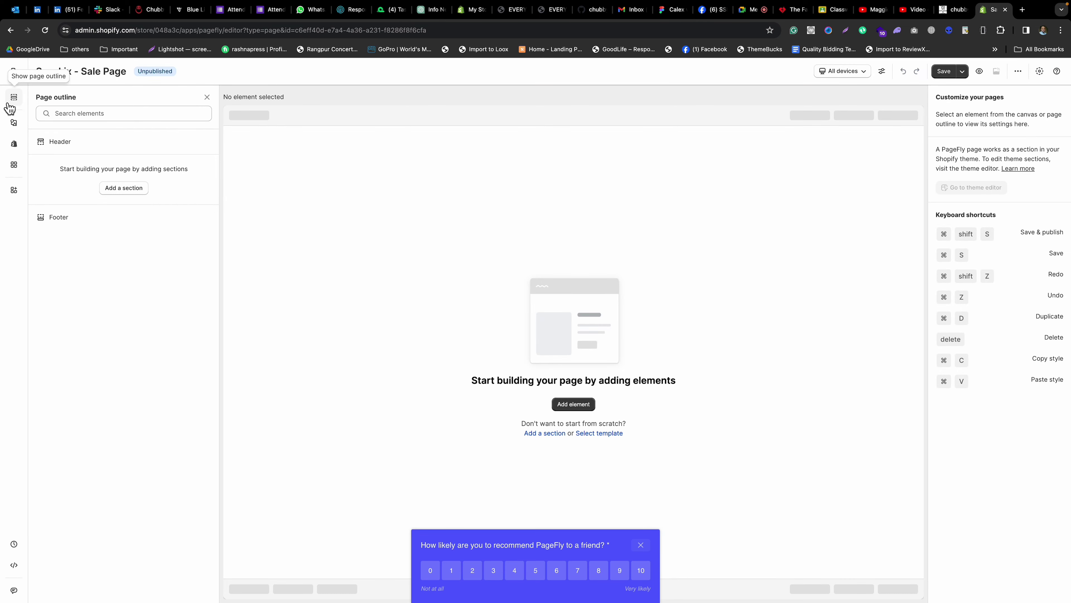
# Add an empty one-column section to the SaveLix sale page and select it.
pyautogui.click(14, 122)
pyautogui.moveTo(181, 111); pyautogui.dragTo(551, 195)
pyautogui.click(262, 180)
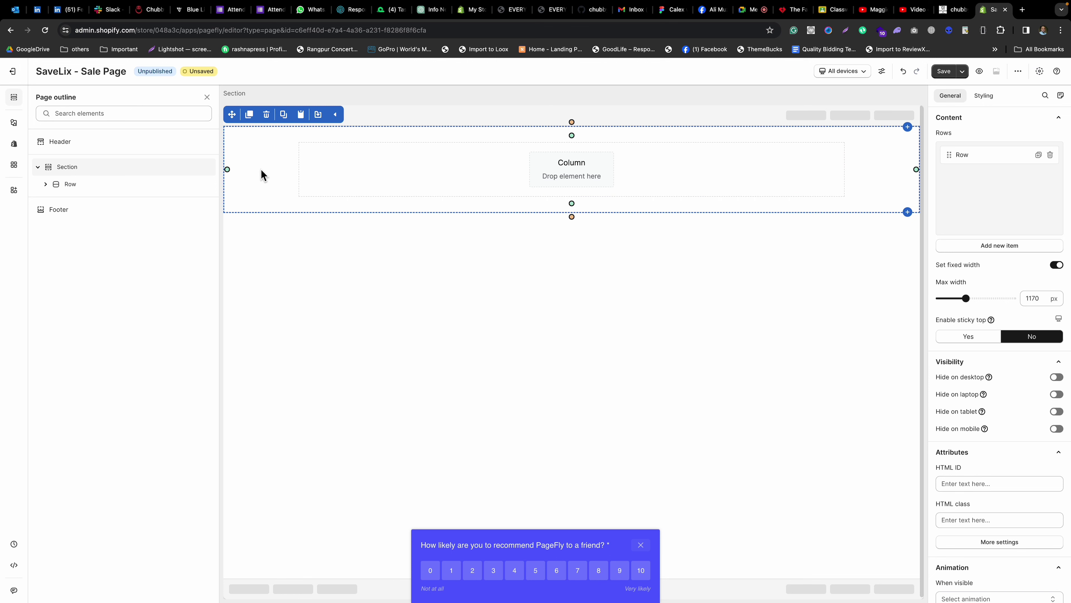
# Insert a paragraph in the section's column reading "WINTER SALE: 50% OFF + FREE Shipping Today Only!" with the snowflake, and hide the page outline.
pyautogui.click(16, 123)
pyautogui.click(67, 240)
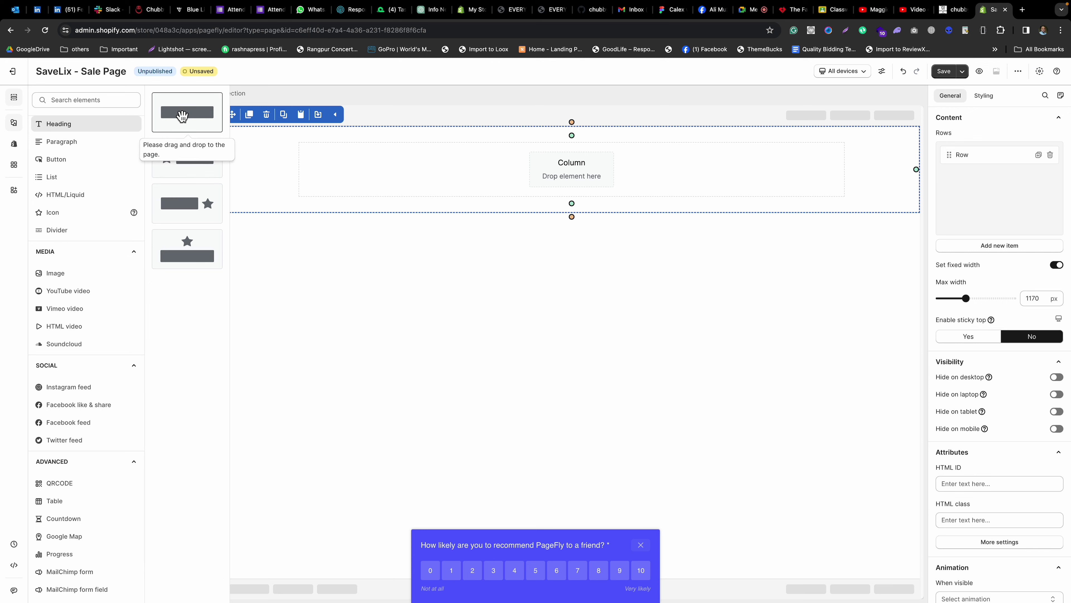
pyautogui.click(66, 141)
pyautogui.moveTo(182, 106); pyautogui.dragTo(565, 173)
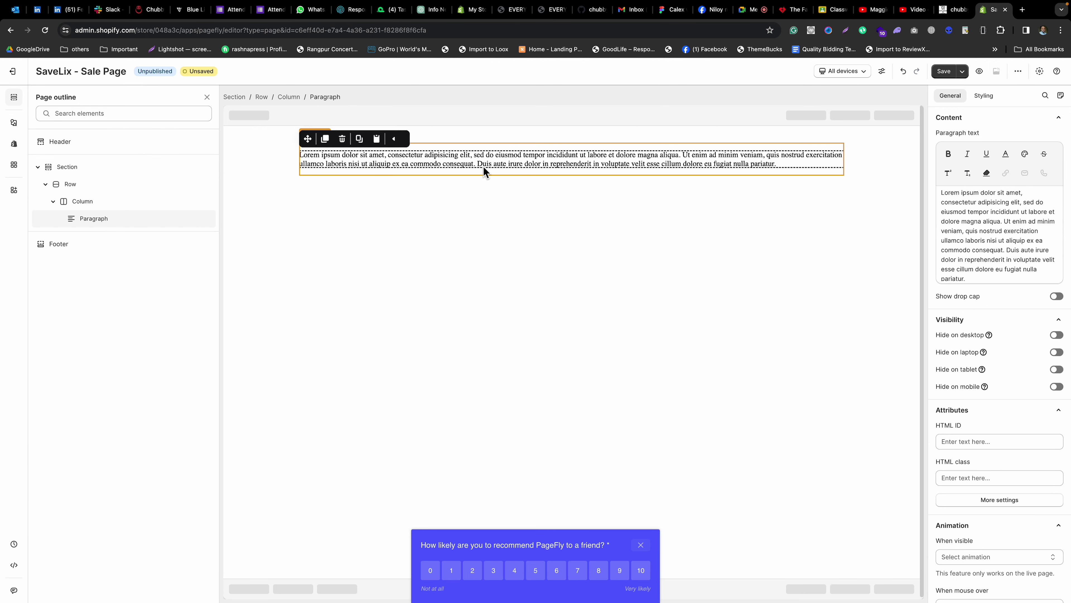
pyautogui.tripleClick(1050, 205)
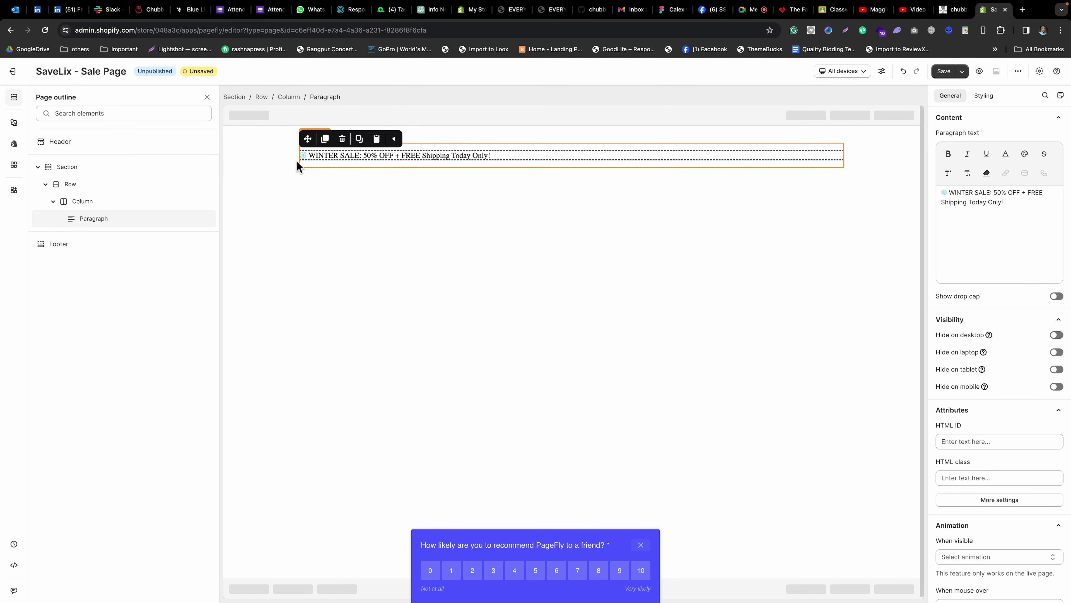
pyautogui.click(245, 159)
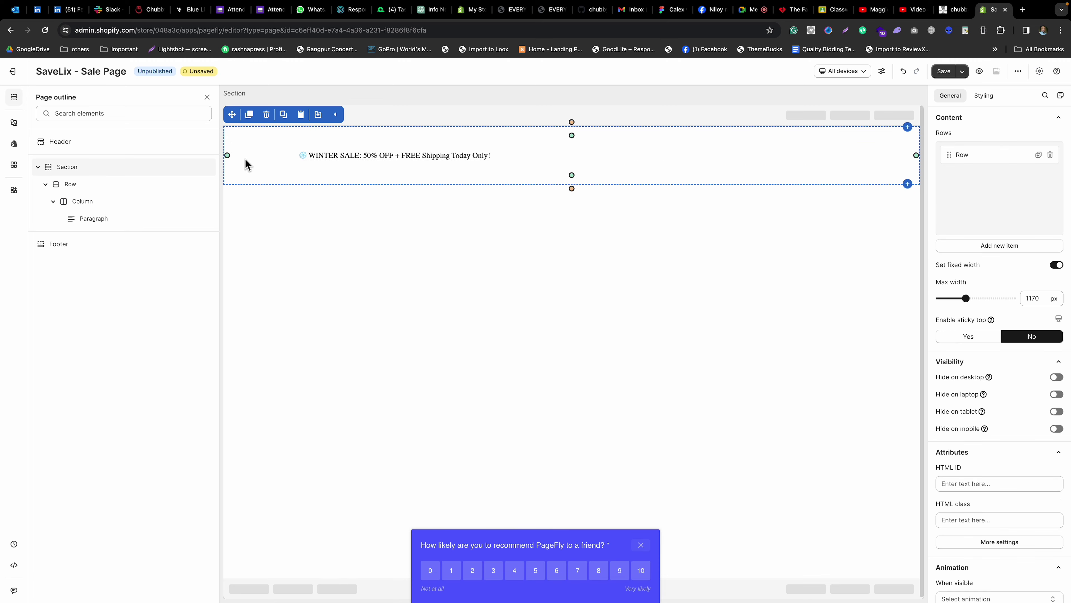
pyautogui.click(207, 97)
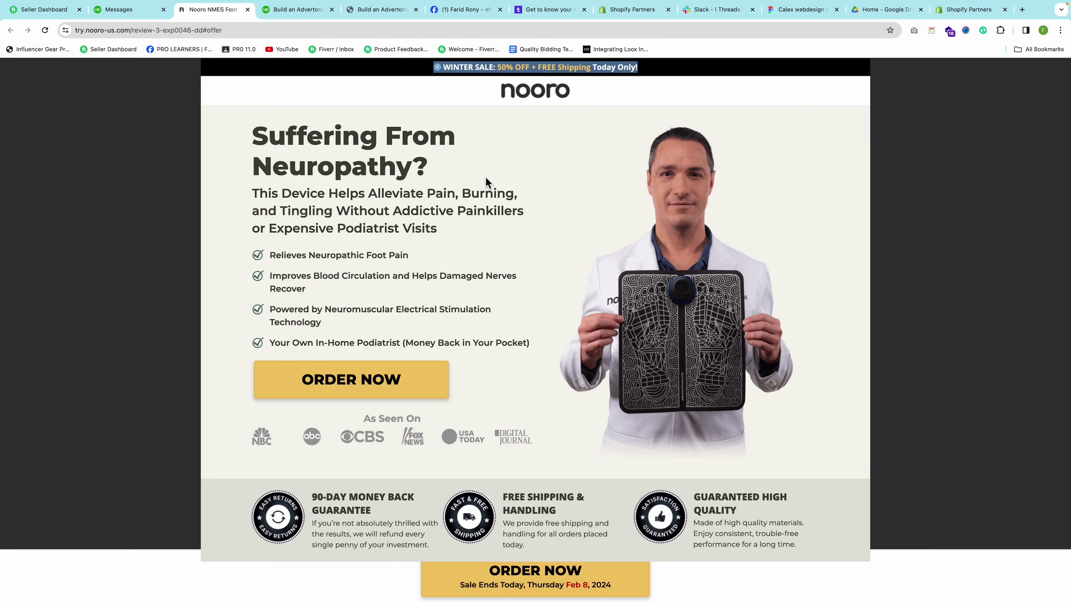
# Inspect the Nooro page's announcement bar and examine the font and padding styles of its text.
pyautogui.rightClick(226, 66)
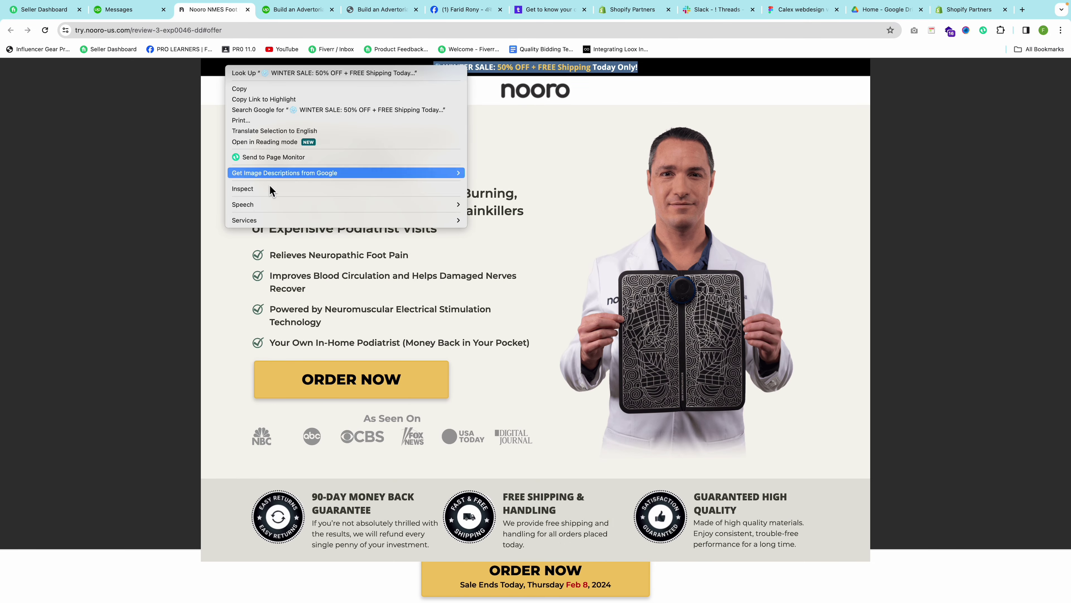
pyautogui.click(242, 188)
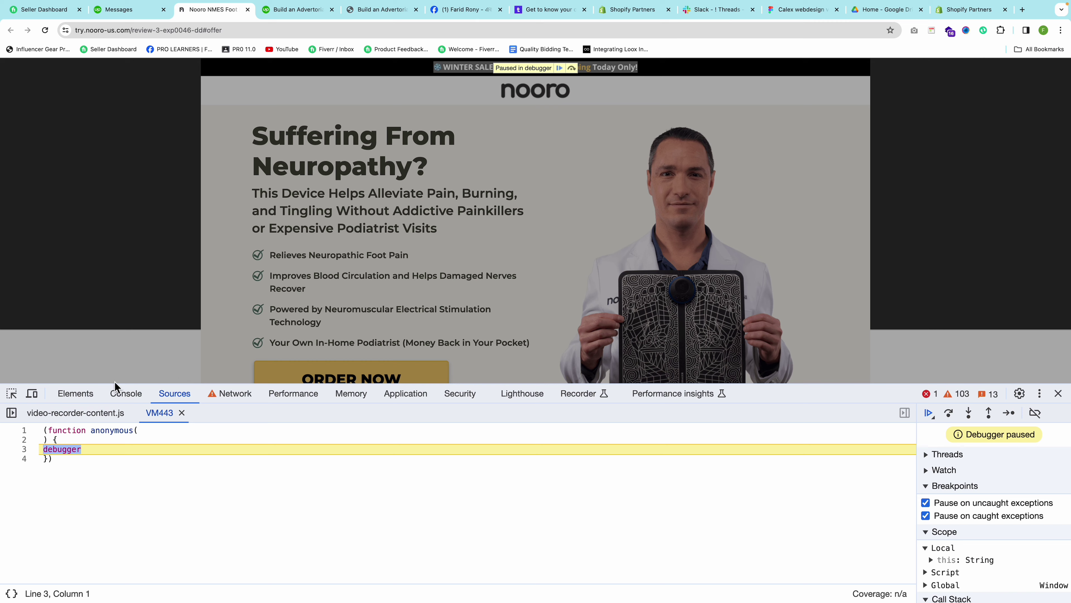
pyautogui.click(76, 393)
pyautogui.press('F8')
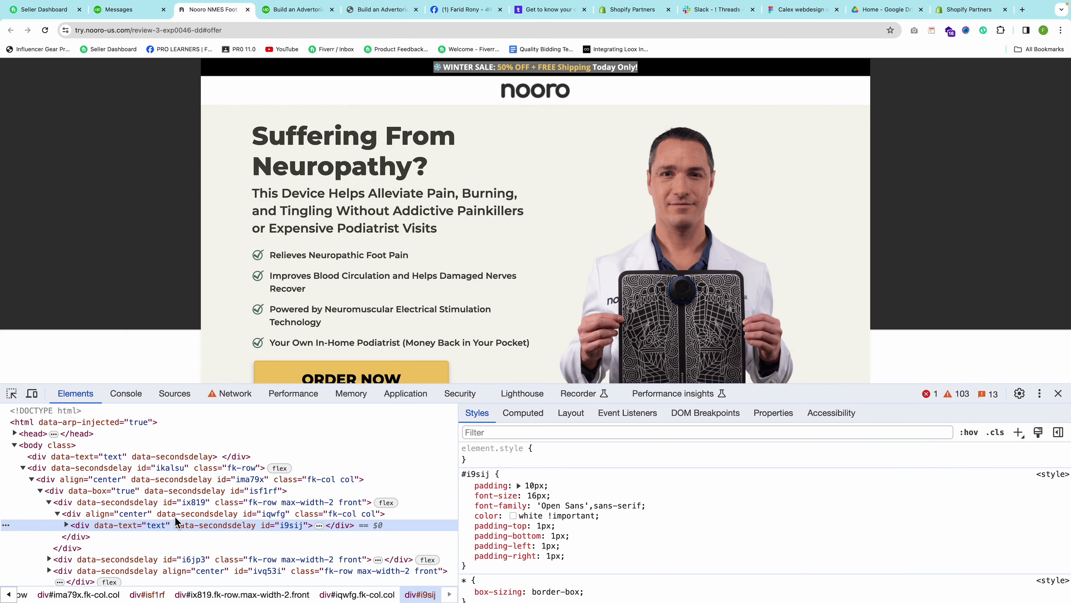
pyautogui.scroll(-1, 188, 501)
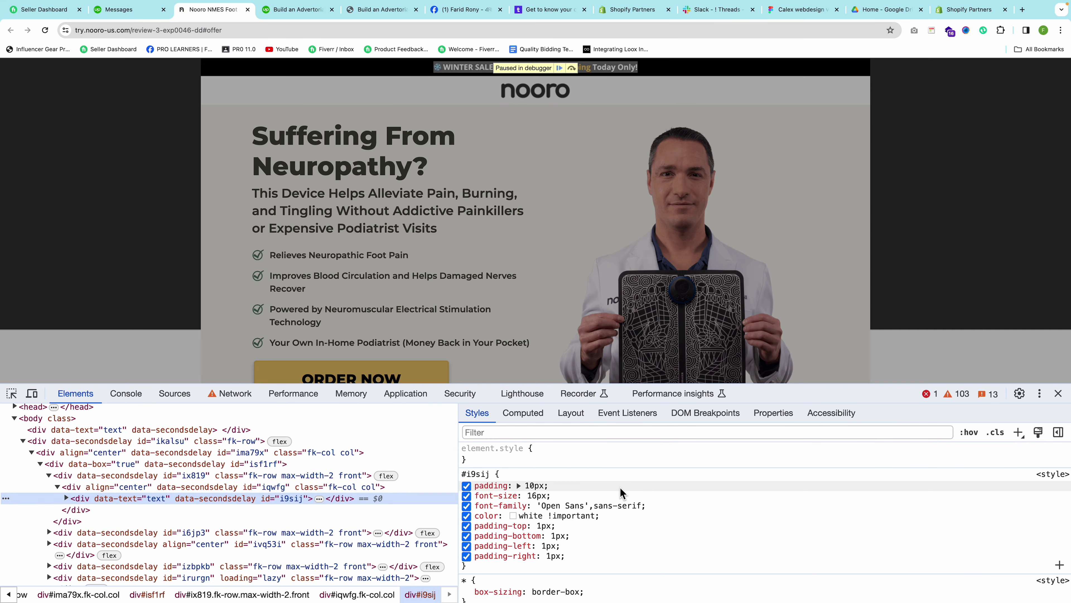
pyautogui.press('F8')
# Inspect the color of the "50% OFF + FREE Shipping" highlight and the styles of the announcement text containing it.
pyautogui.click(12, 394)
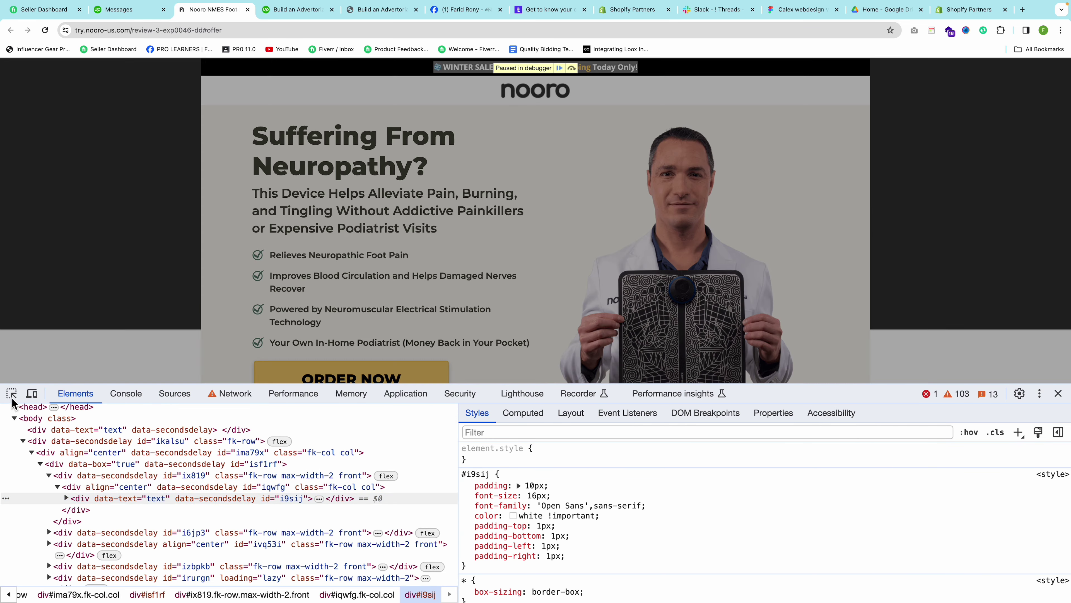
pyautogui.press('F8')
pyautogui.click(508, 69)
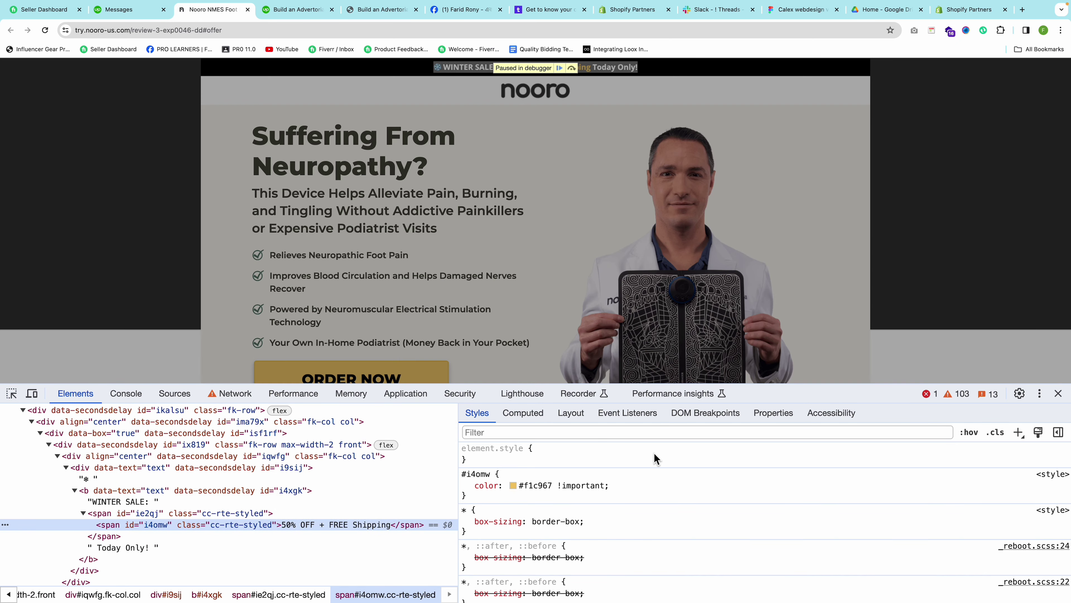
pyautogui.press('F8')
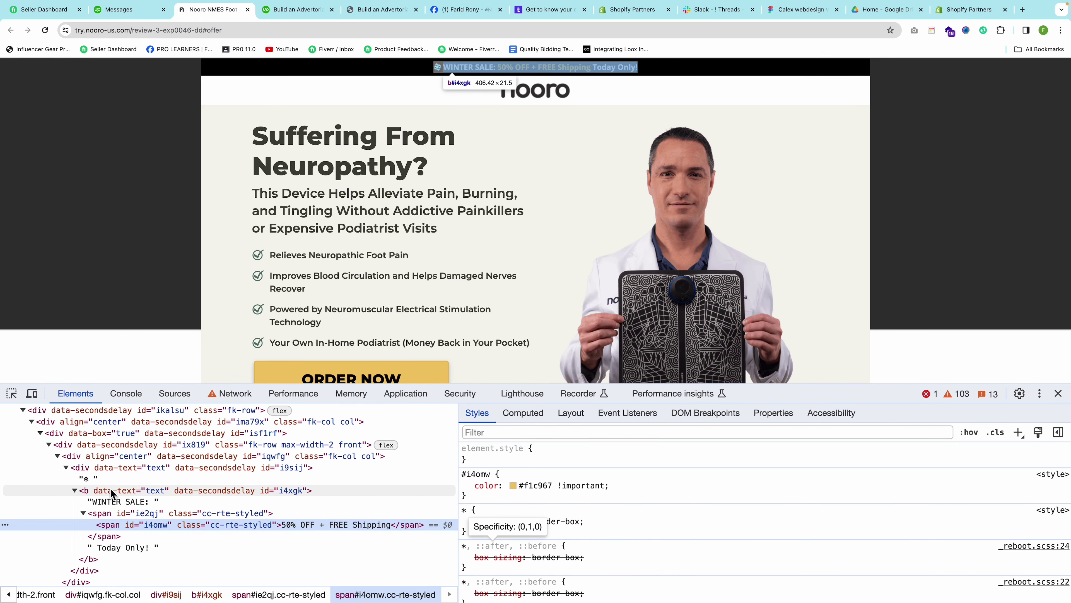
pyautogui.click(105, 467)
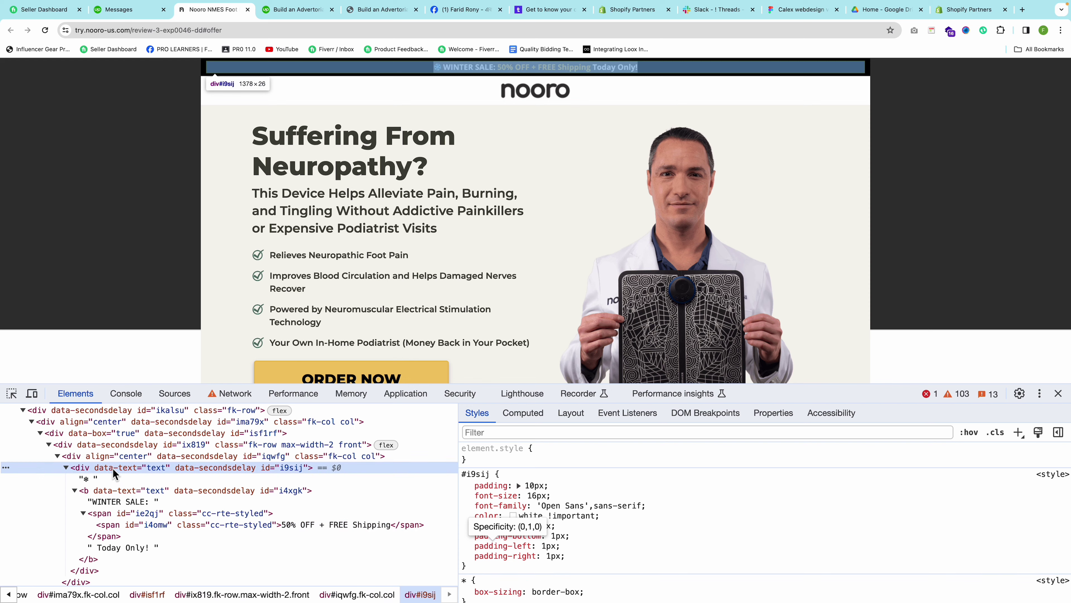
pyautogui.press('F8')
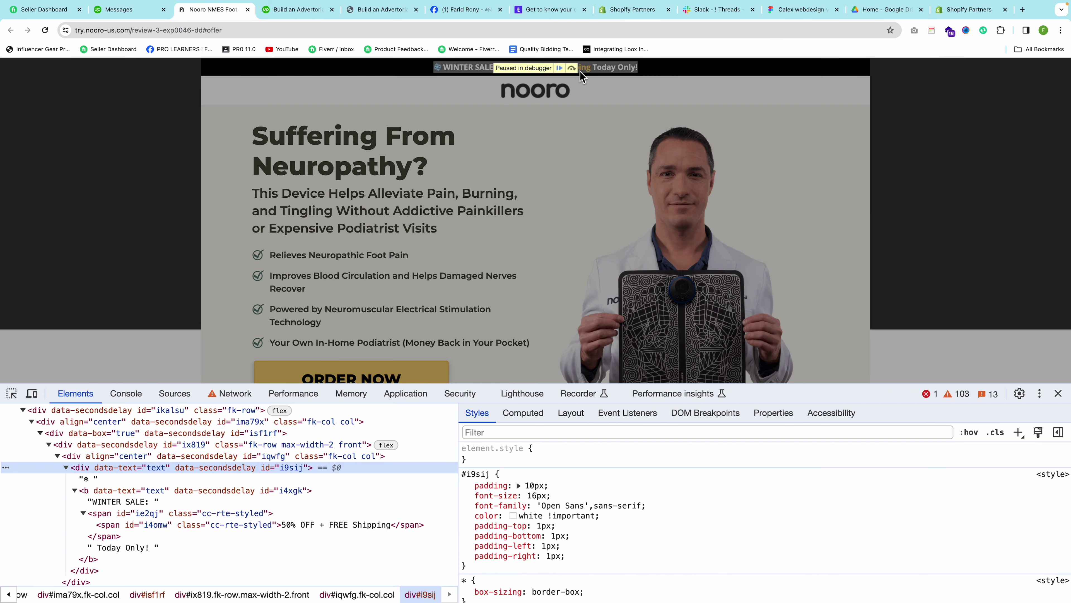
pyautogui.click(572, 68)
pyautogui.moveTo(668, 471); pyautogui.dragTo(591, 563)
# Switch to the PageFly editor and give the announcement paragraph custom CSS: 16px "Open Sans", sans-serif, 1px padding and color white !important.
pyautogui.press('super+grave')
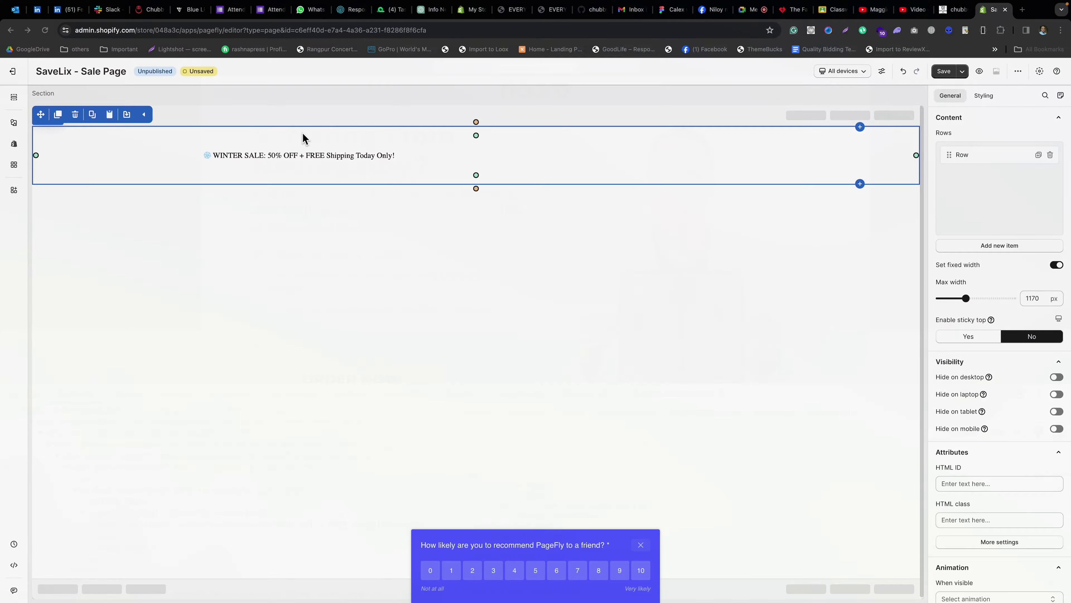
pyautogui.click(311, 154)
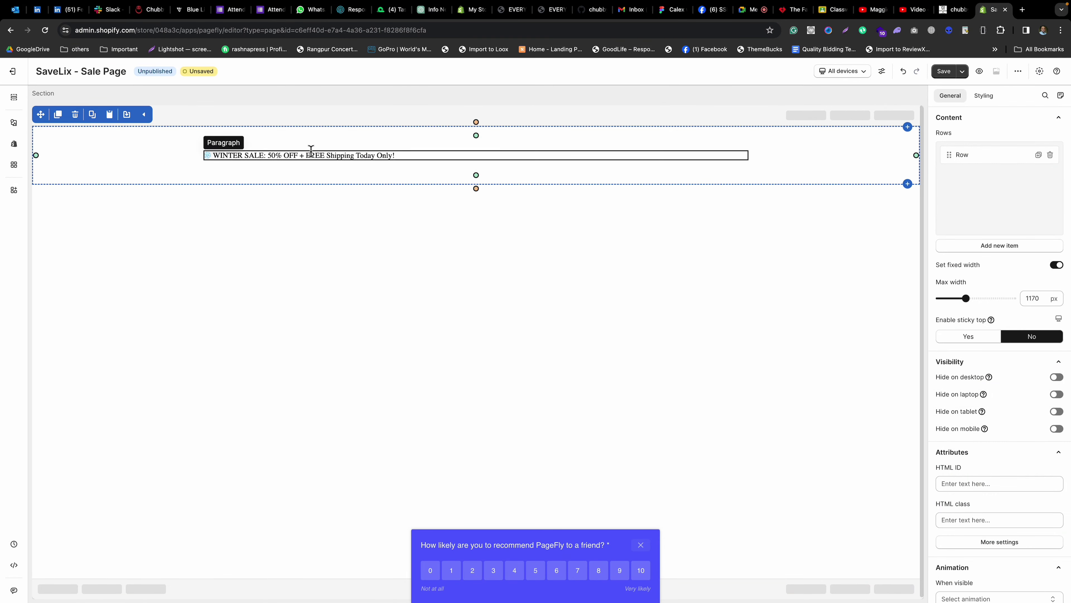
pyautogui.click(982, 97)
pyautogui.scroll(-5, 994, 398)
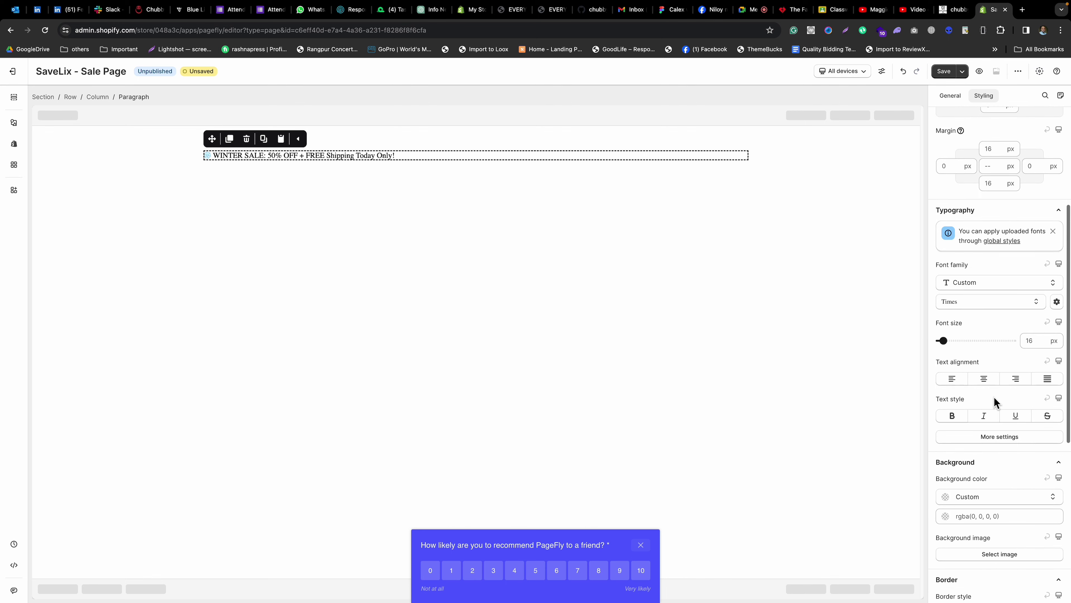
pyautogui.click(983, 302)
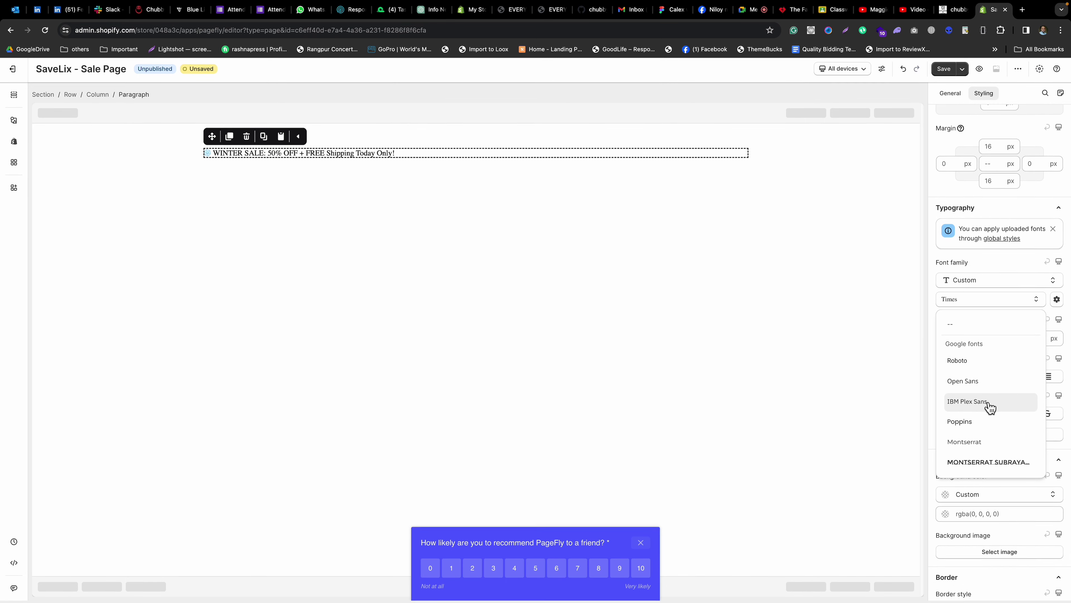
pyautogui.click(1006, 294)
pyautogui.scroll(-8, 1001, 403)
pyautogui.click(997, 531)
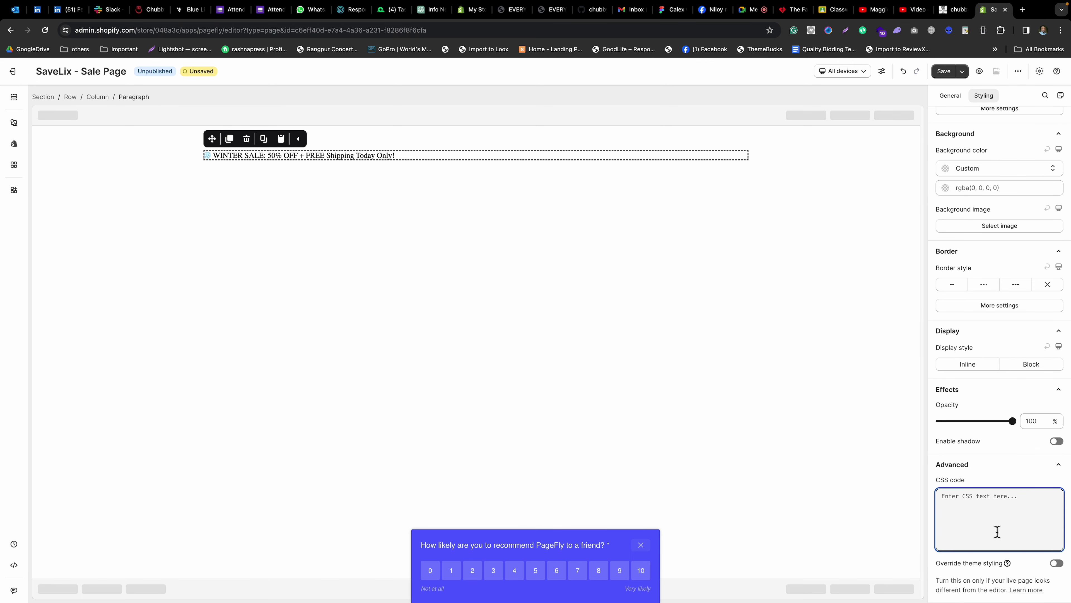
pyautogui.write('font-size: 16px; font-family: "Open Sans", sans-serif; padding: 1px; color: white !important;')
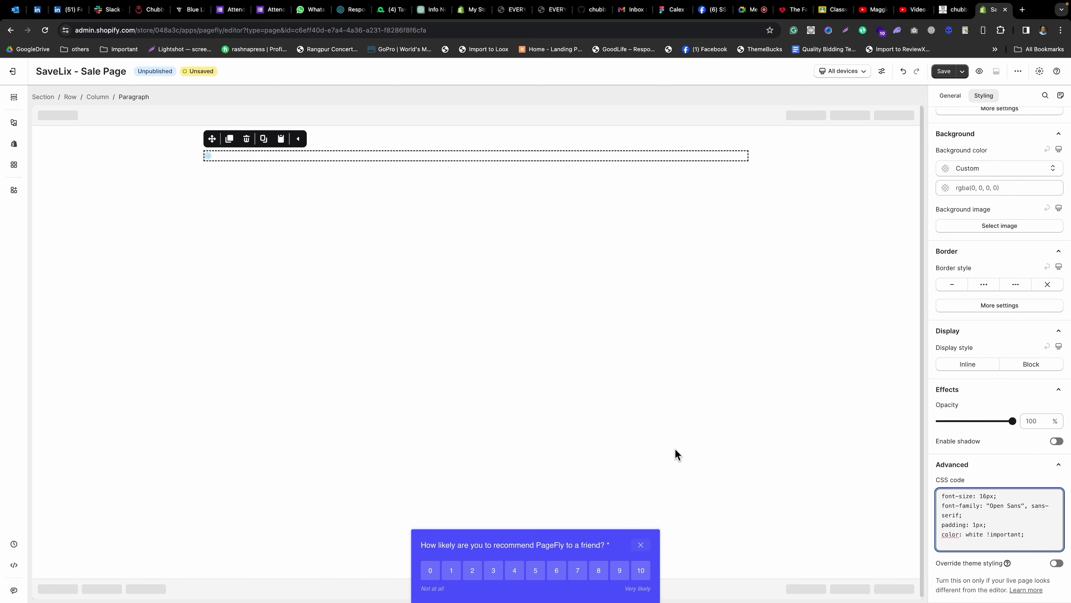
# Set the announcement section's background color to black (#000000).
pyautogui.click(45, 132)
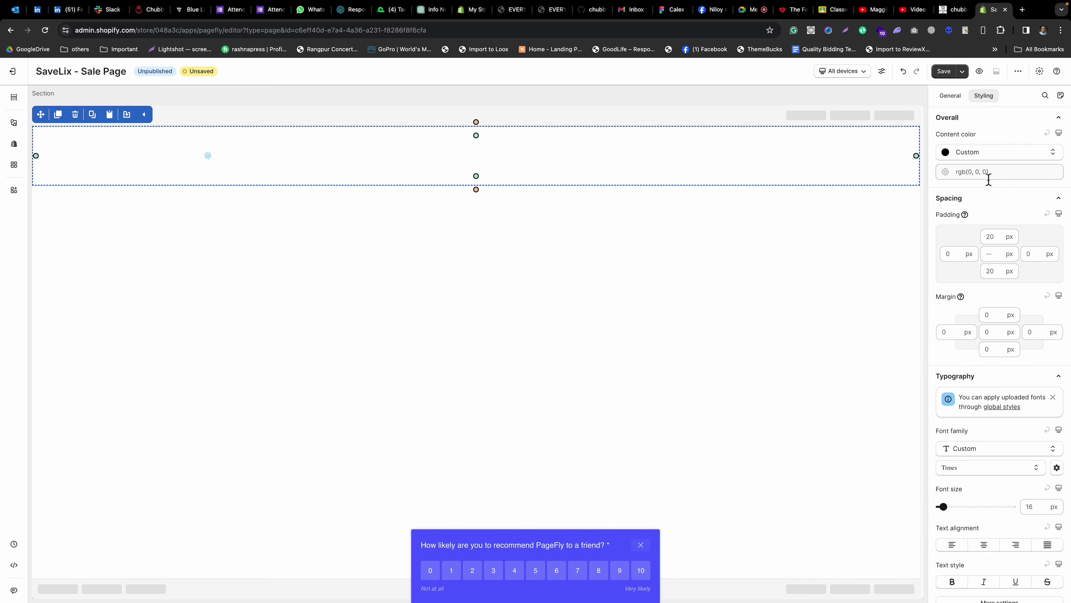
pyautogui.scroll(-7, 991, 188)
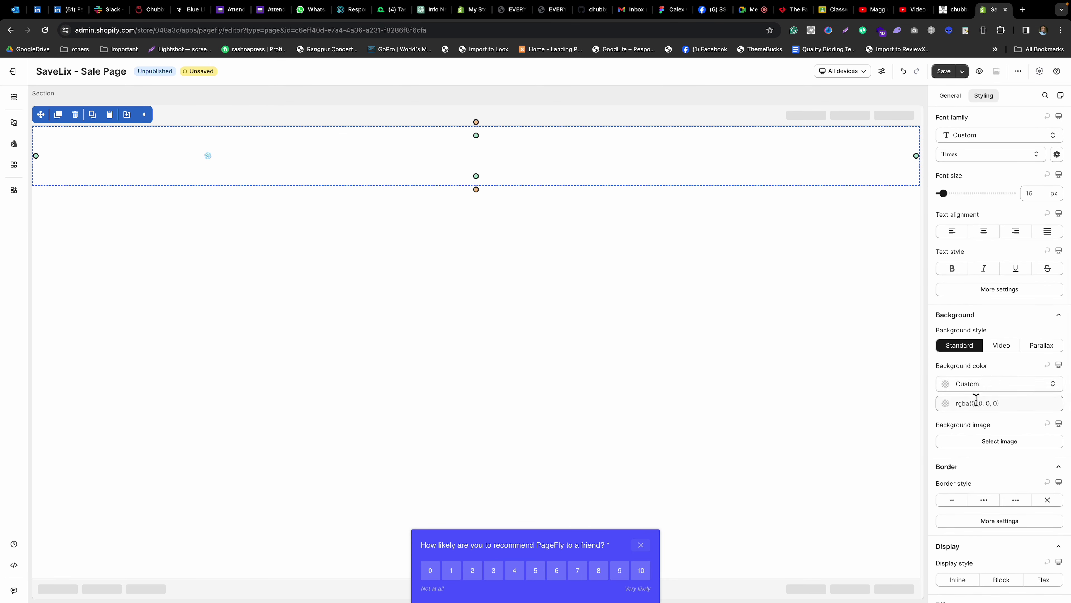
pyautogui.click(976, 402)
pyautogui.click(956, 381)
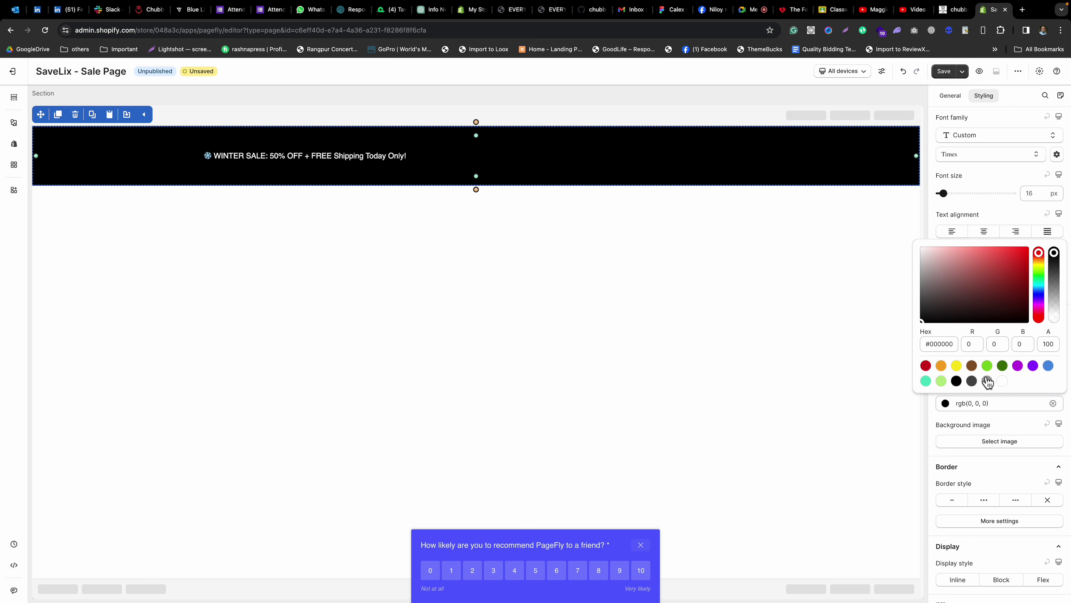
pyautogui.click(270, 258)
# Center the announcement paragraph's text and set its margin to 0 px on all sides.
pyautogui.click(286, 156)
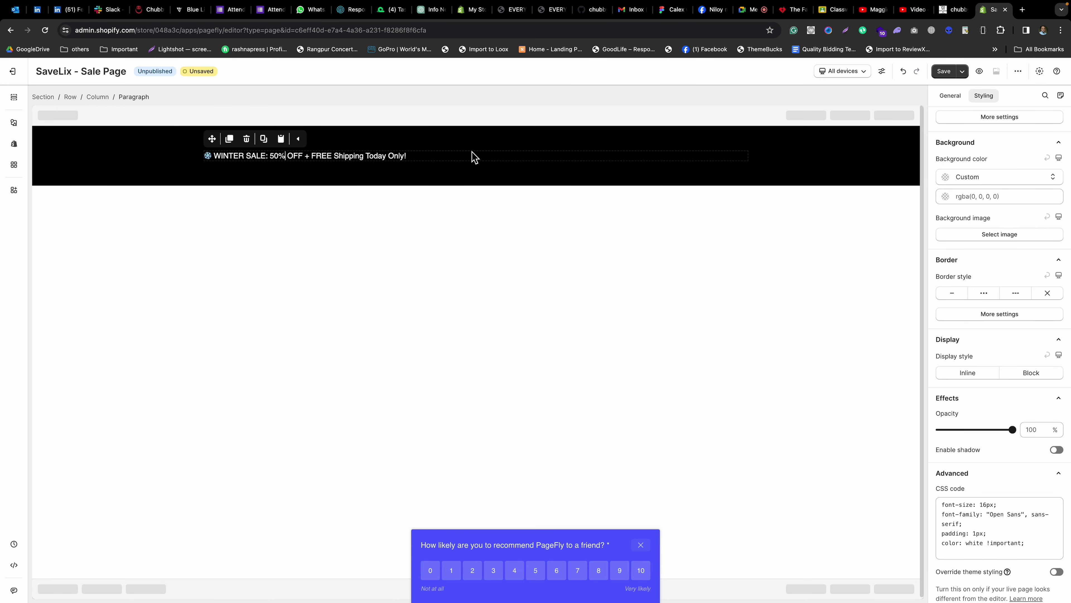
pyautogui.scroll(10, 1024, 274)
pyautogui.click(981, 485)
pyautogui.click(989, 272)
pyautogui.write('0')
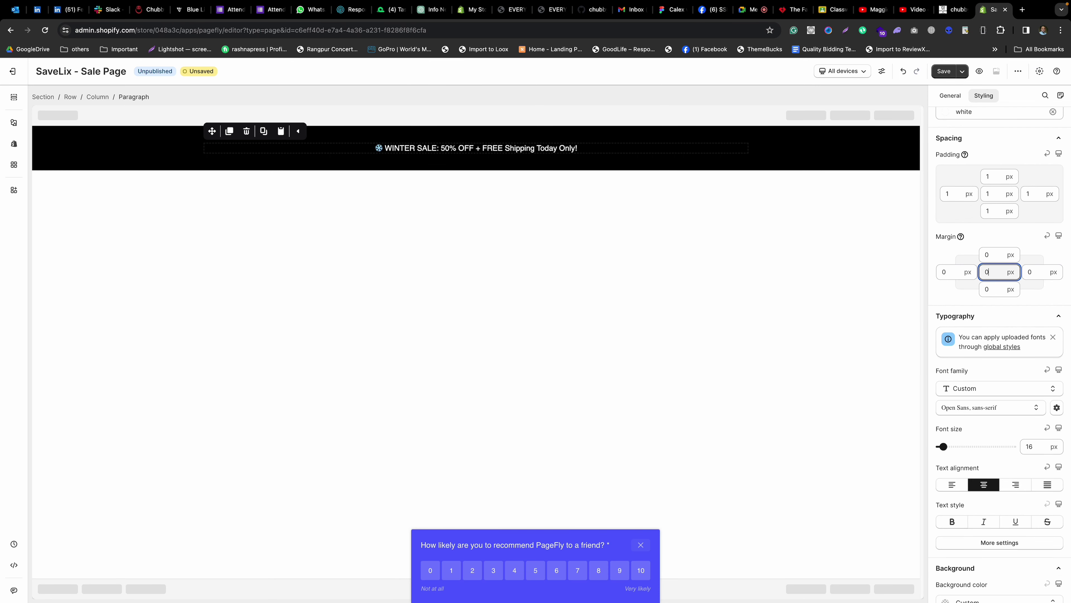
# Set the announcement section's padding to 0 px on all sides, and select the paragraph inside it.
pyautogui.click(412, 142)
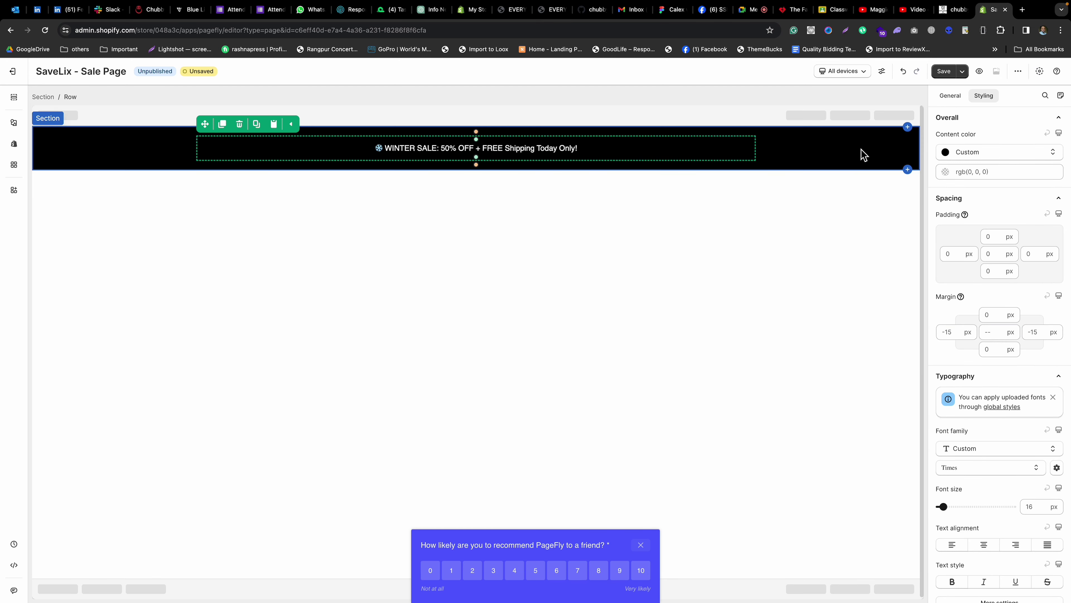
pyautogui.click(868, 156)
pyautogui.scroll(5, 987, 195)
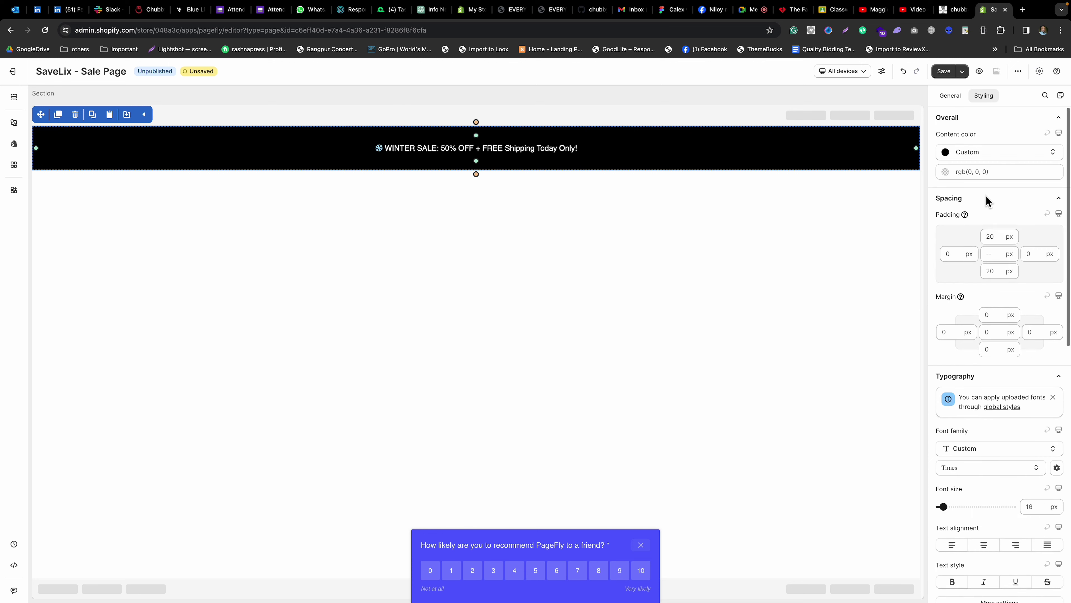
pyautogui.click(994, 253)
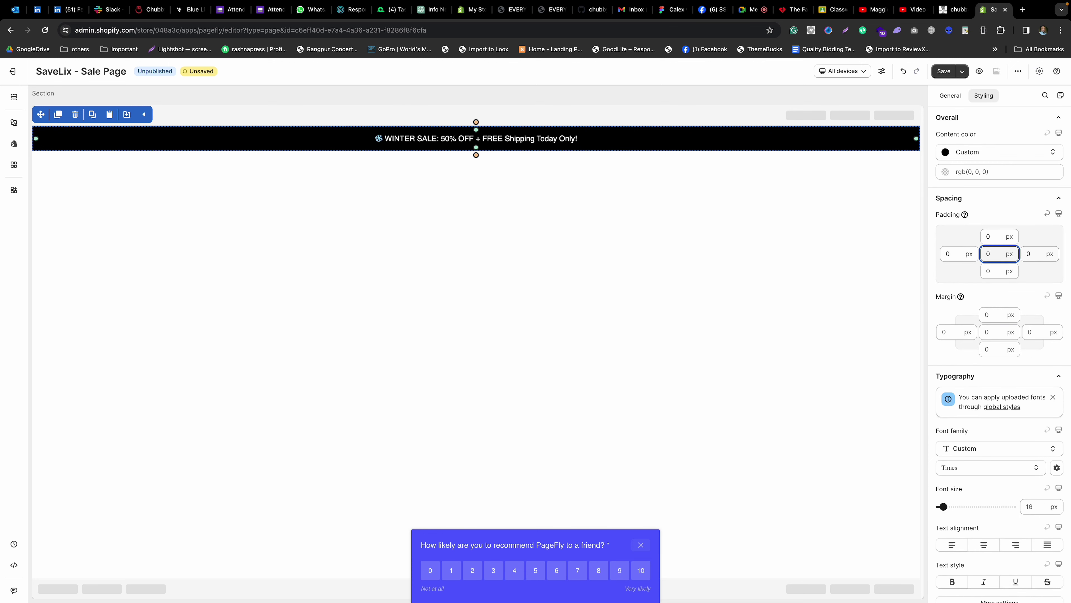
pyautogui.click(464, 211)
pyautogui.click(406, 134)
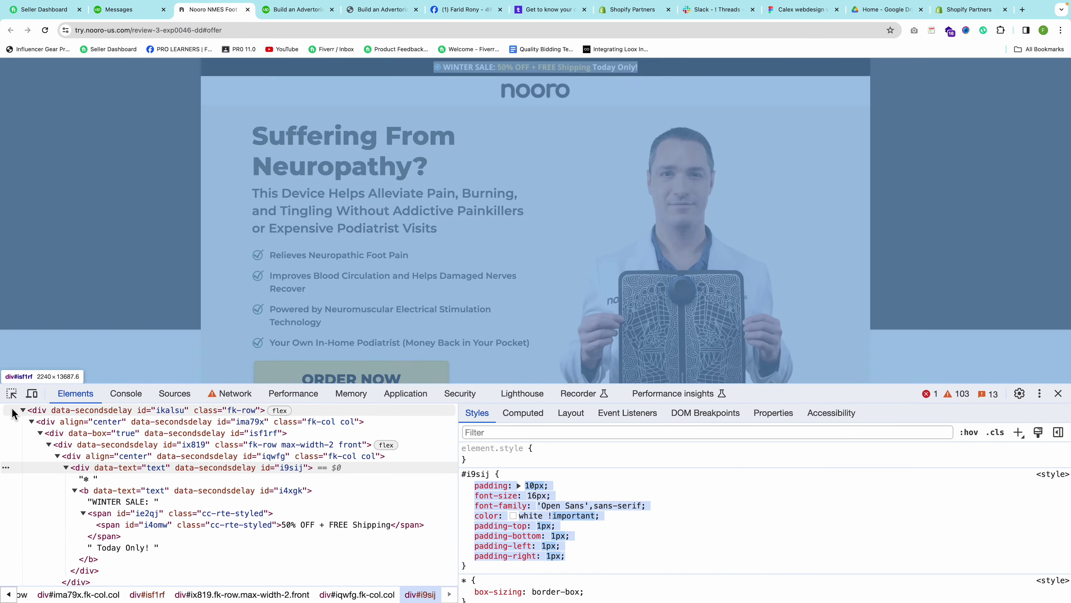
# On the Nooro page, inspect the "50% OFF + FREE Shipping" highlight and copy its color code f8eb06.
pyautogui.click(73, 394)
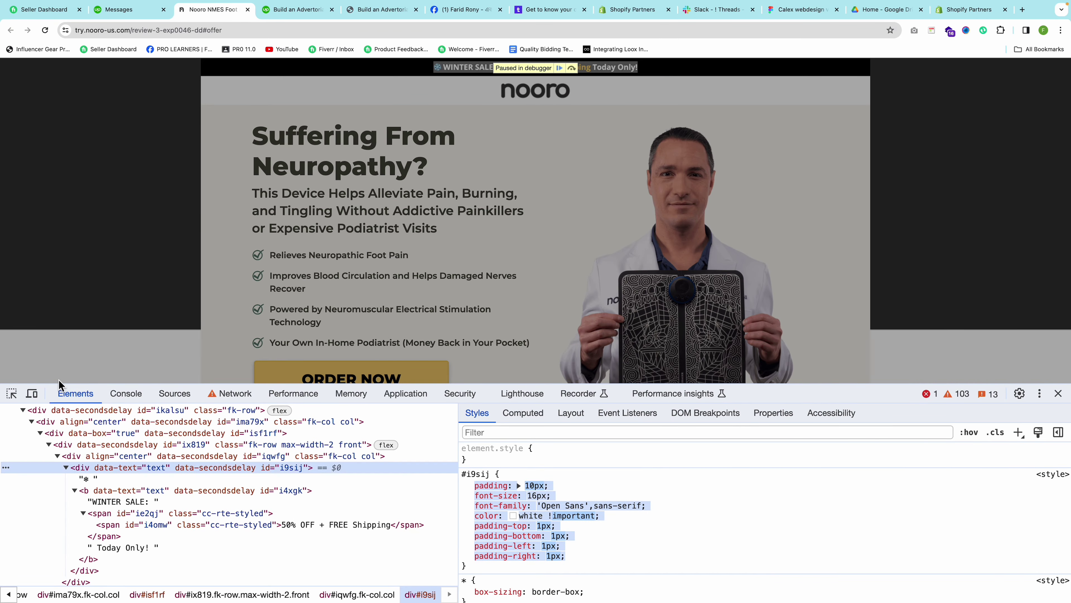
pyautogui.click(592, 70)
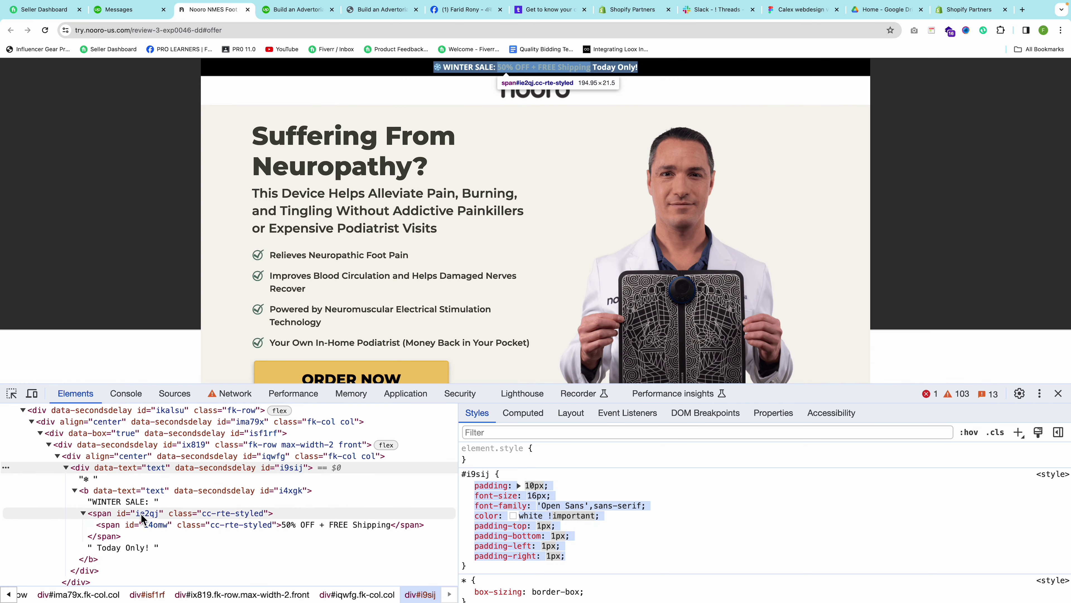
pyautogui.click(135, 513)
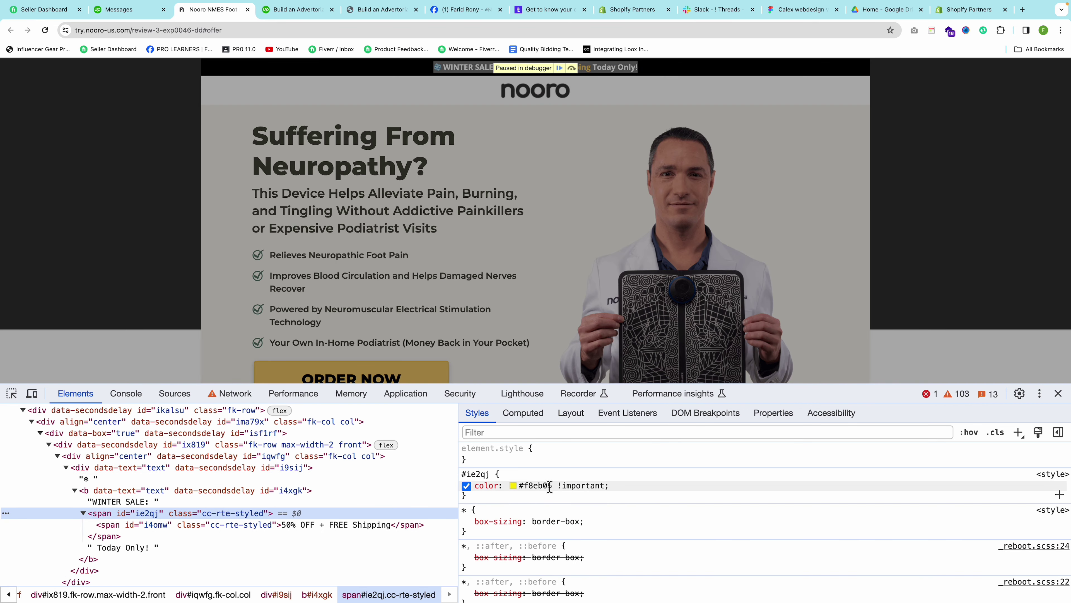
pyautogui.click(527, 485)
pyautogui.press('super+c')
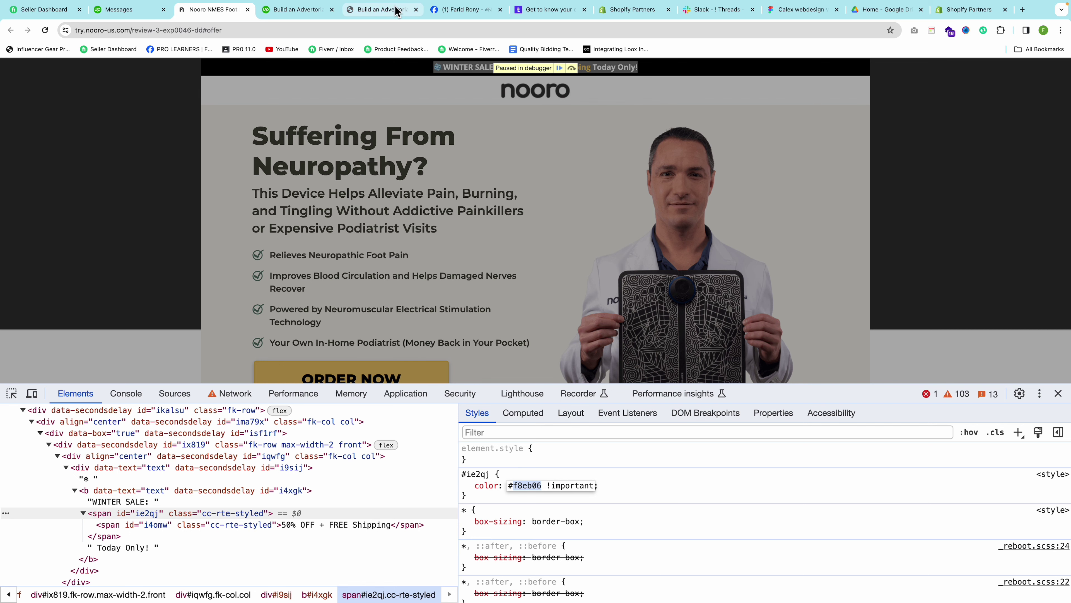
# Open the Nooro page in another tab and close the developer tools on the inspected one.
pyautogui.click(380, 10)
pyautogui.click(213, 9)
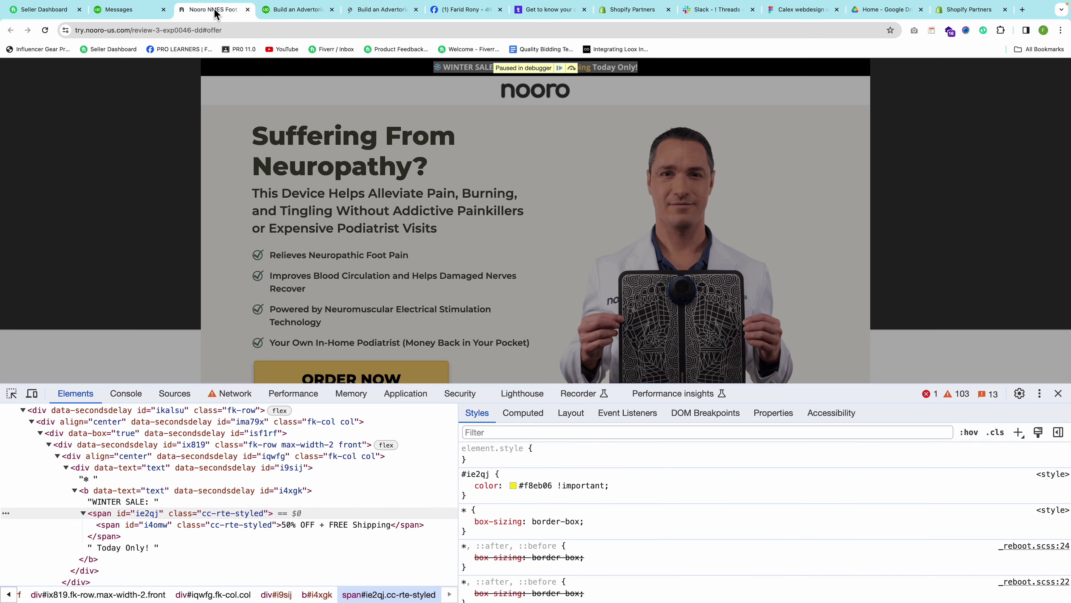
pyautogui.click(114, 13)
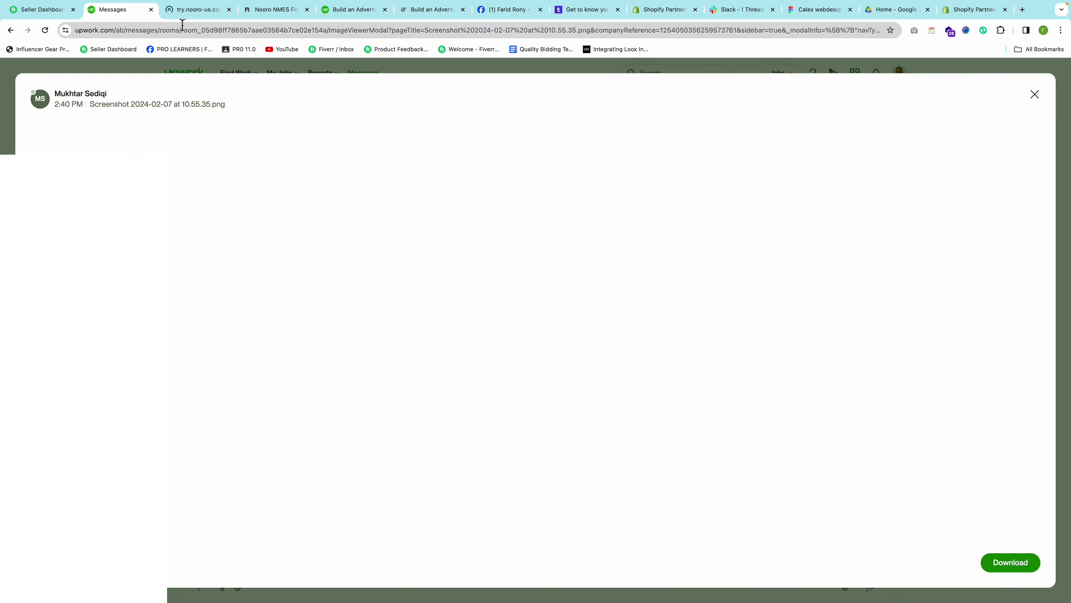
pyautogui.click(184, 11)
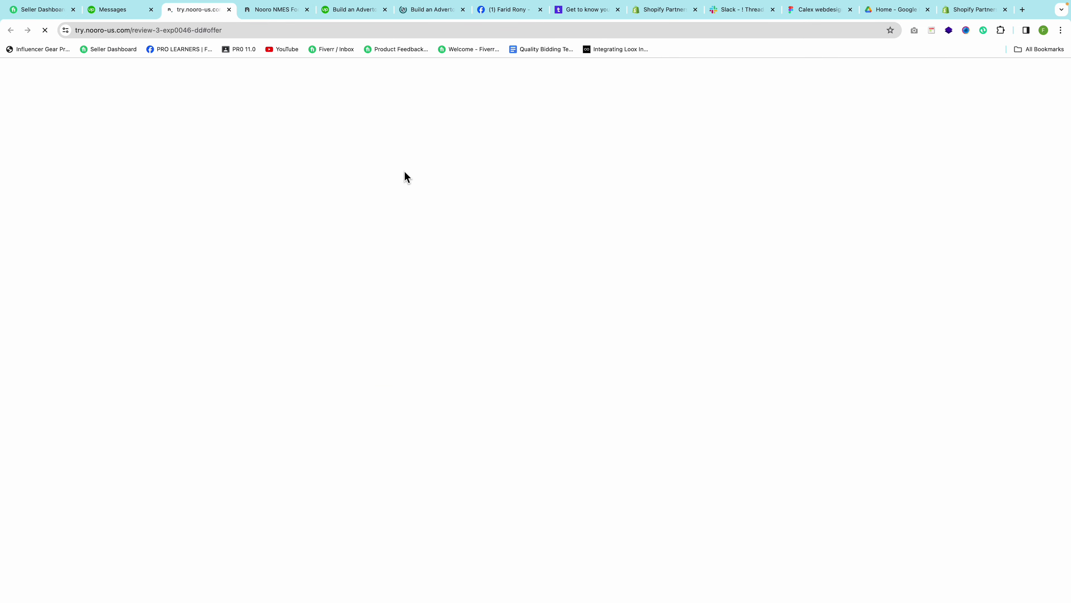
pyautogui.click(274, 12)
pyautogui.click(434, 11)
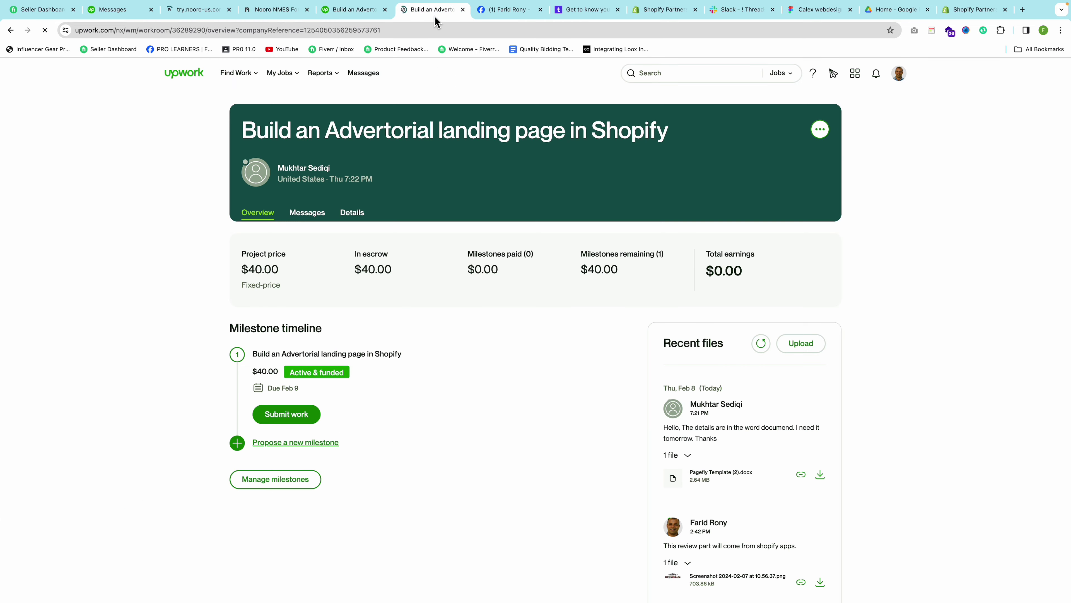
pyautogui.click(256, 12)
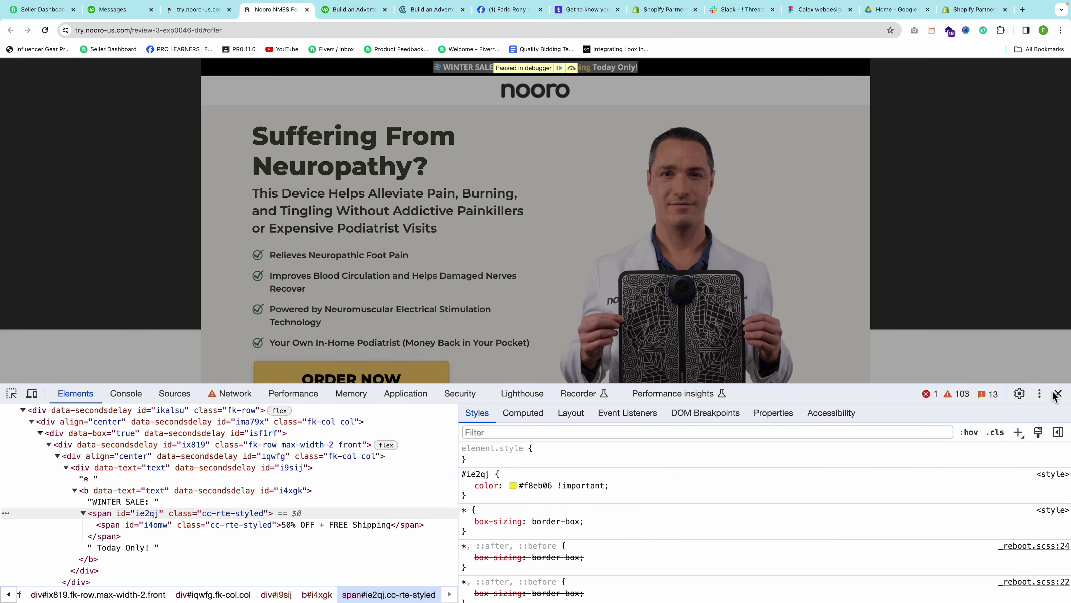
pyautogui.click(1058, 393)
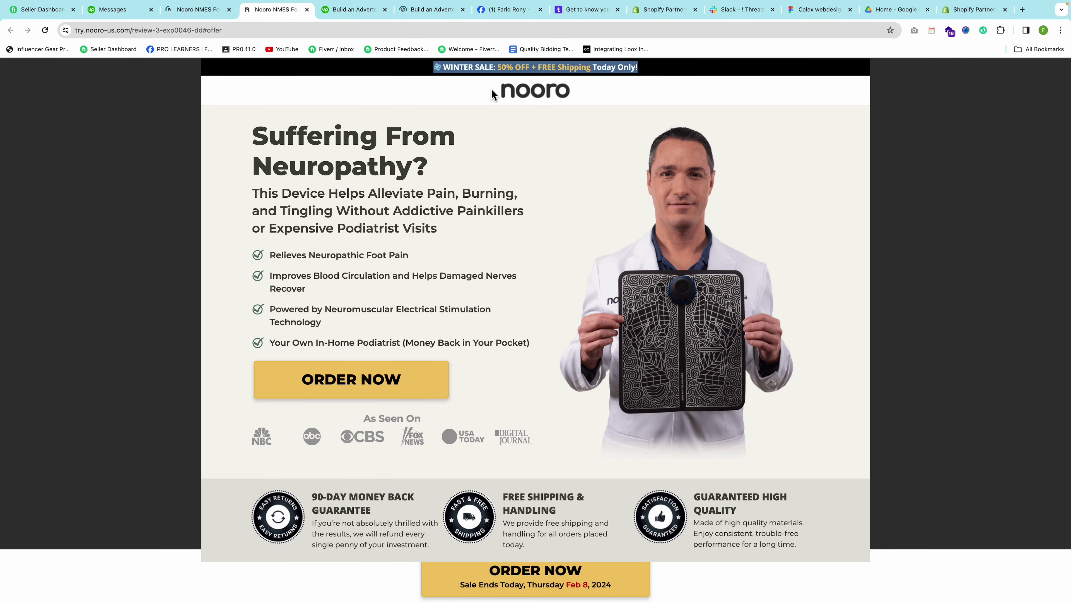
pyautogui.click(505, 70)
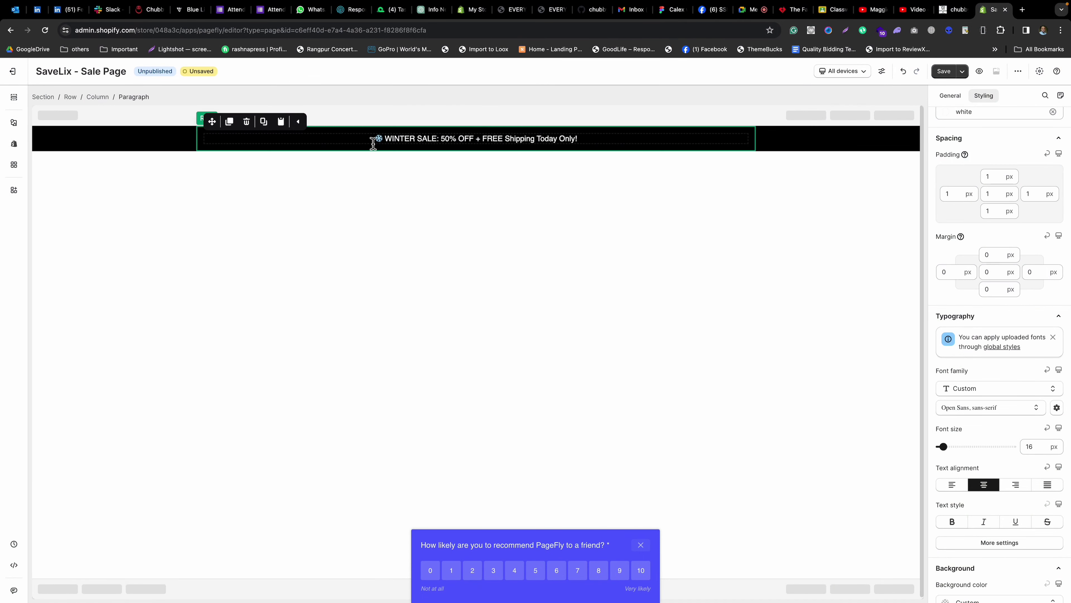
# In the PageFly announcement paragraph, color the words "50% OFF + FREE Shipping" with #f8eb06.
pyautogui.click(952, 96)
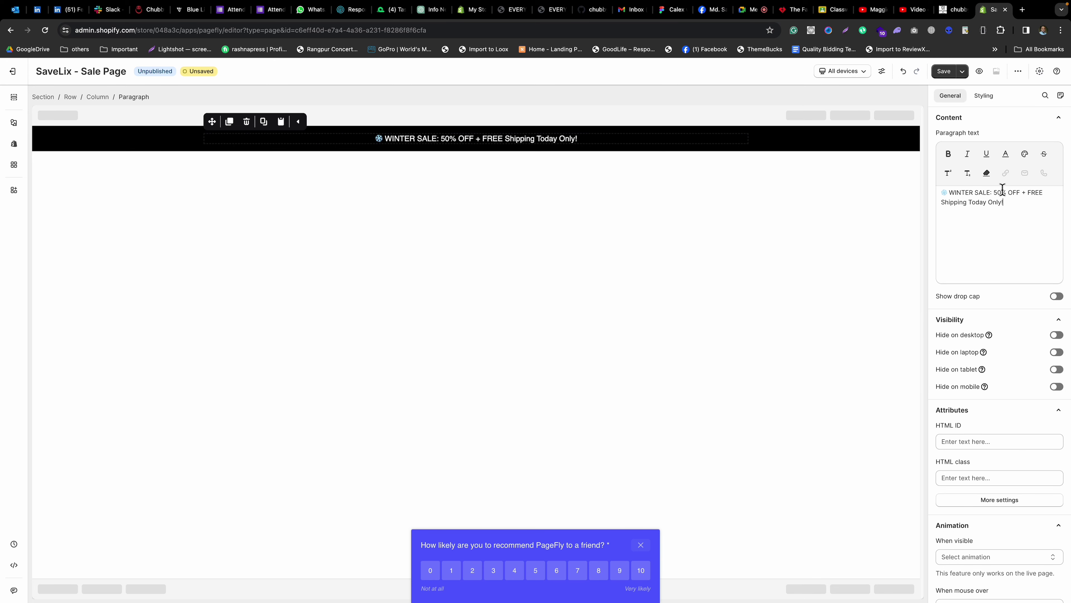
pyautogui.moveTo(1006, 193); pyautogui.dragTo(967, 203)
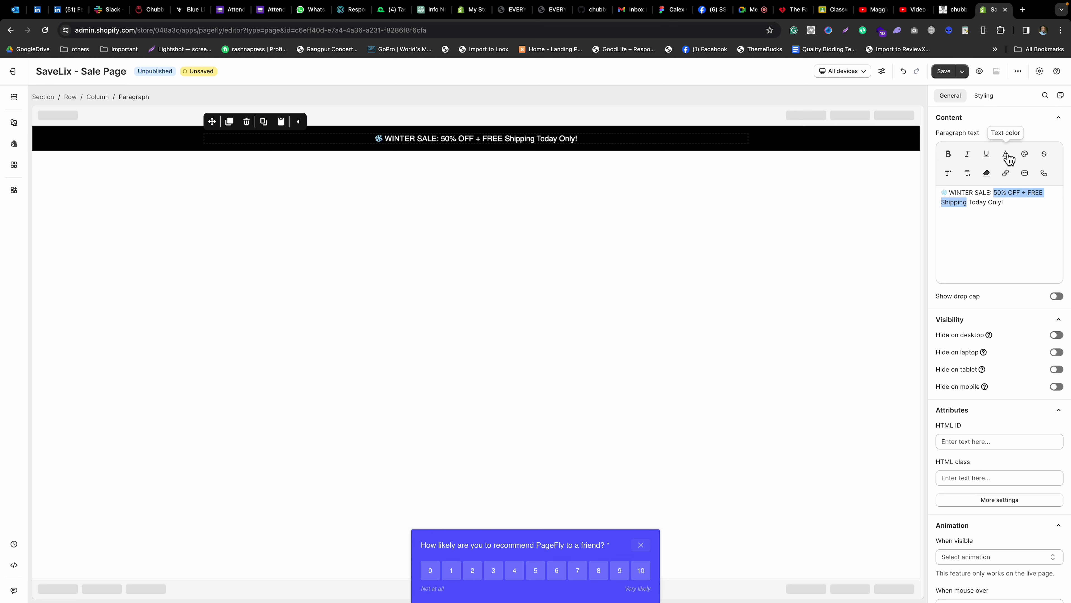
pyautogui.click(1006, 156)
pyautogui.doubleClick(807, 263)
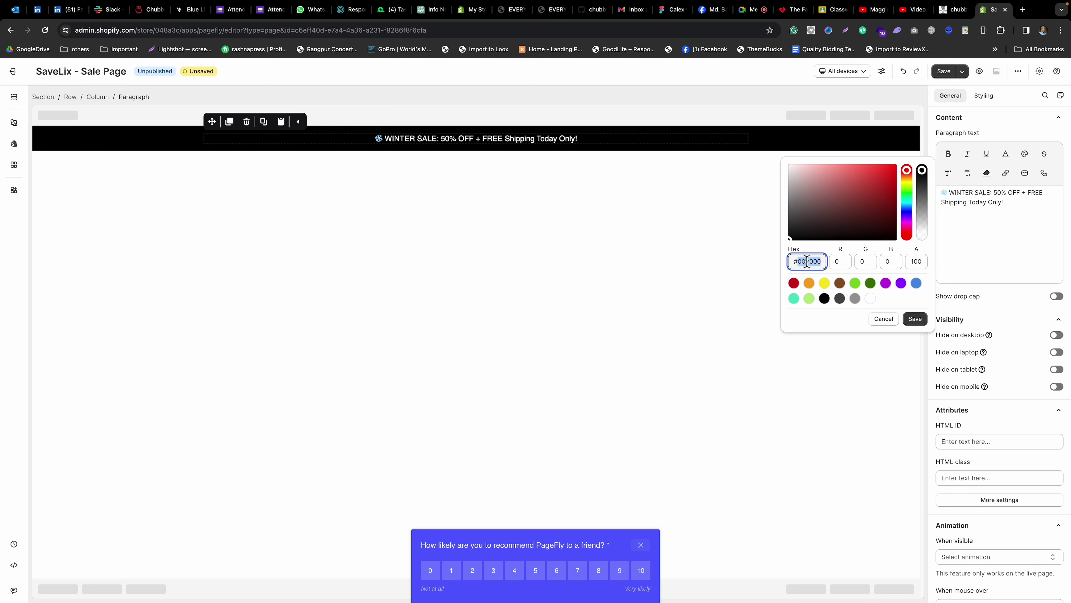
pyautogui.press('super+v')
pyautogui.write('c')
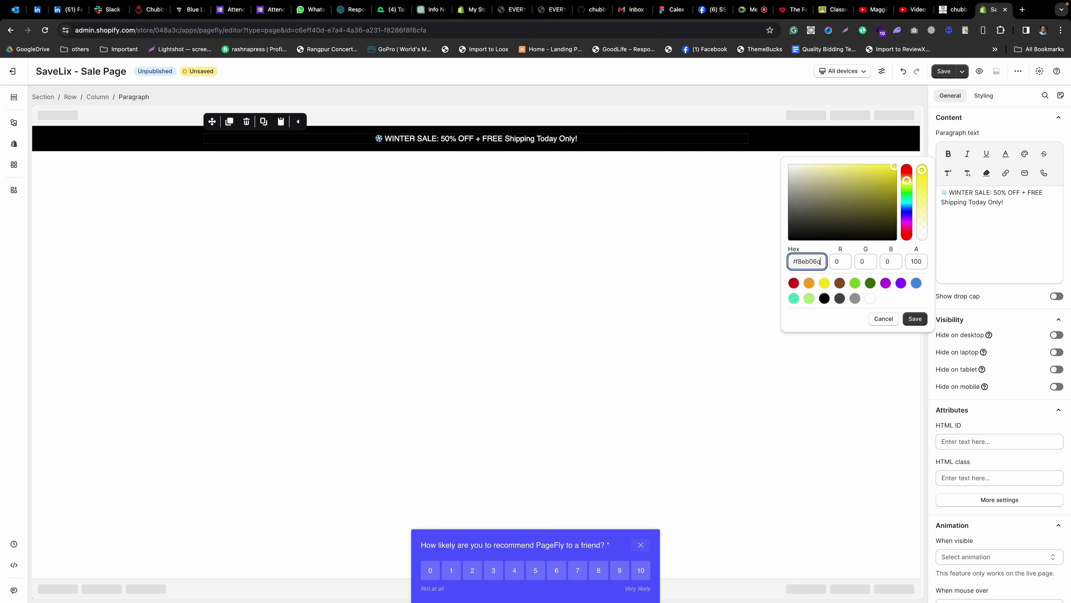
pyautogui.press('BackSpace')
pyautogui.press('Tab')
pyautogui.press('Tab')
pyautogui.click(915, 318)
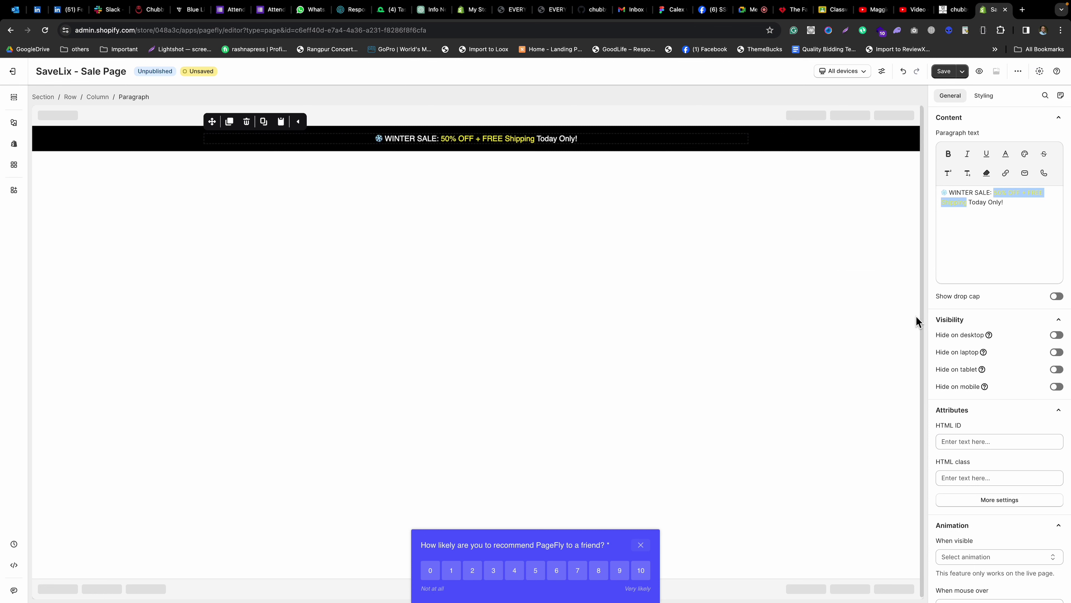
pyautogui.click(1039, 228)
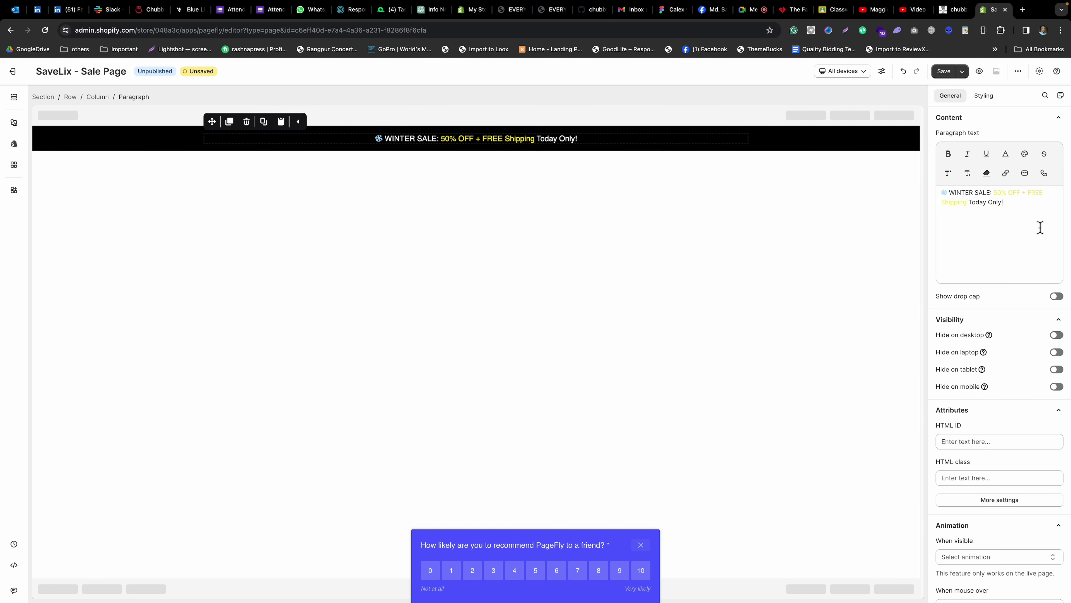
# Set the announcement paragraph's font weight to Bold.
pyautogui.click(984, 95)
pyautogui.scroll(-6, 1007, 354)
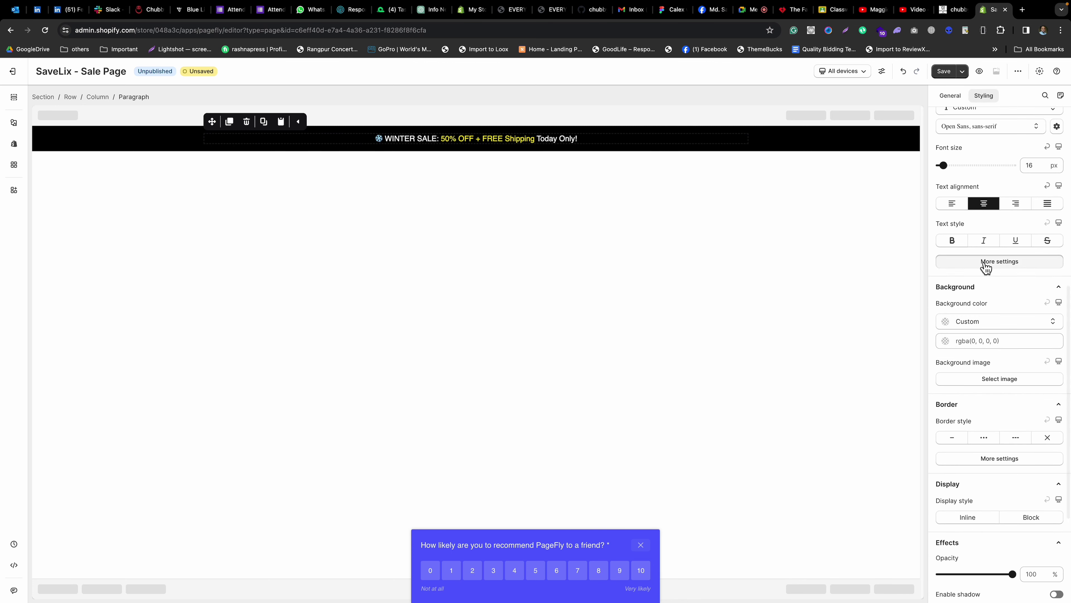
pyautogui.click(983, 262)
pyautogui.click(979, 301)
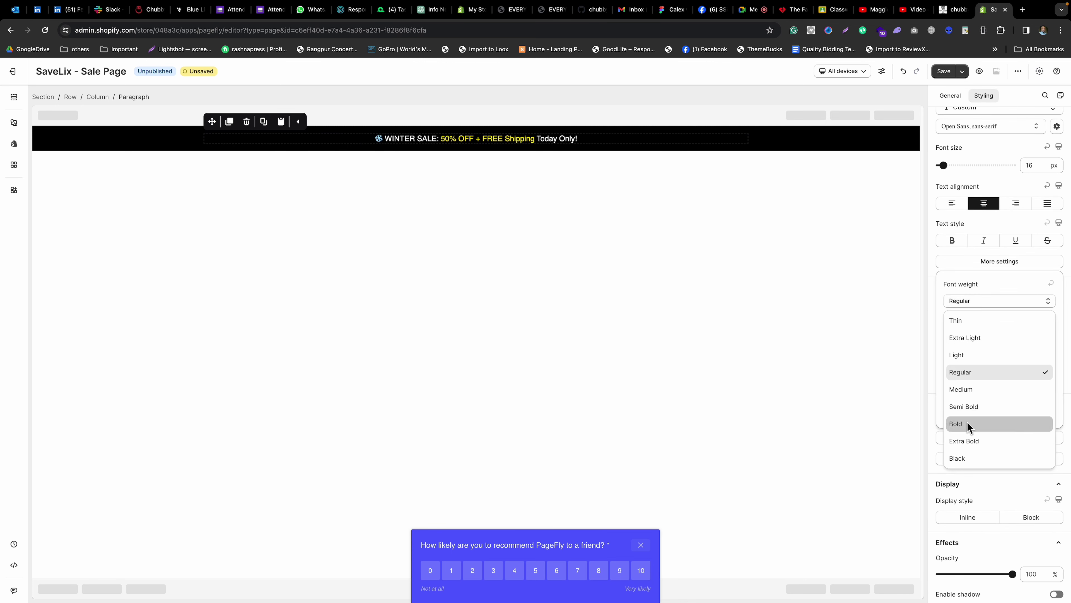
pyautogui.click(977, 424)
pyautogui.click(408, 180)
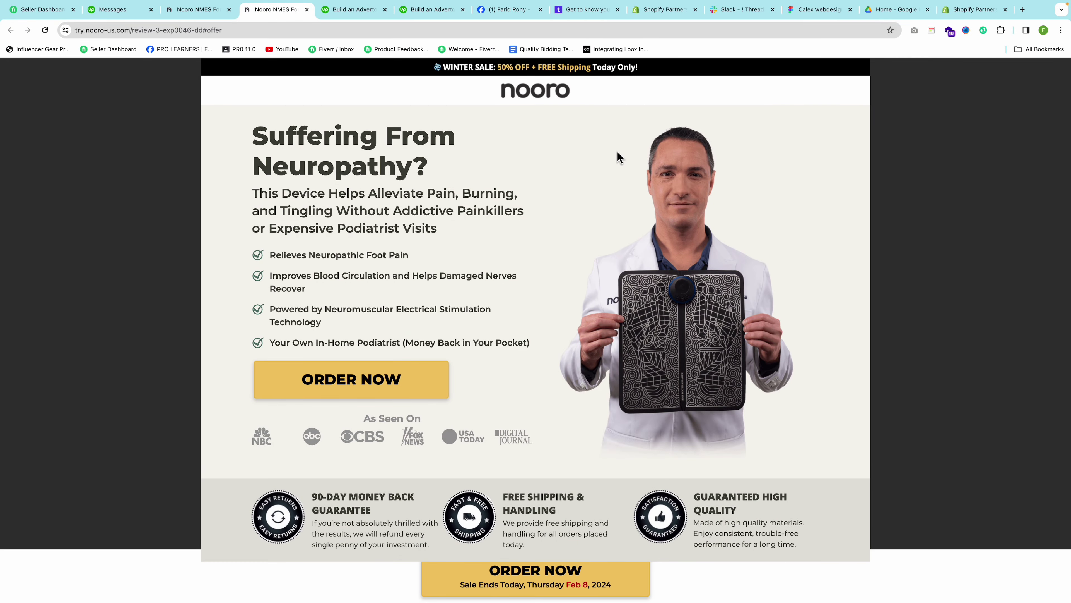
# On the Nooro page, resume the paused debugger and inspect the row element that holds the winter sale announcement text.
pyautogui.scroll(1, 617, 158)
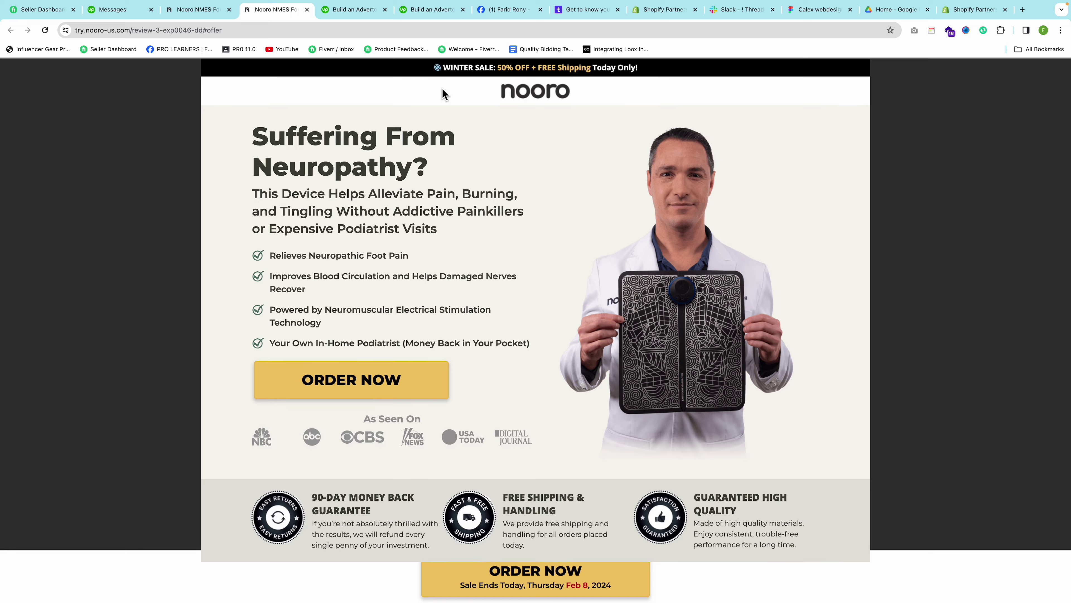
pyautogui.rightClick(266, 70)
pyautogui.click(286, 258)
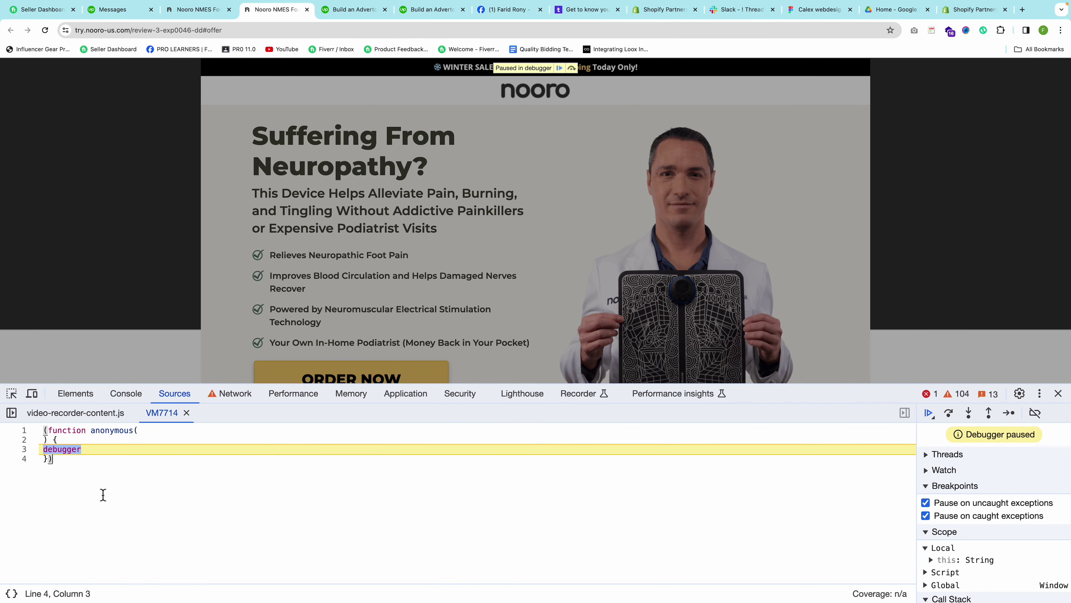
pyautogui.click(97, 393)
pyautogui.press('F8')
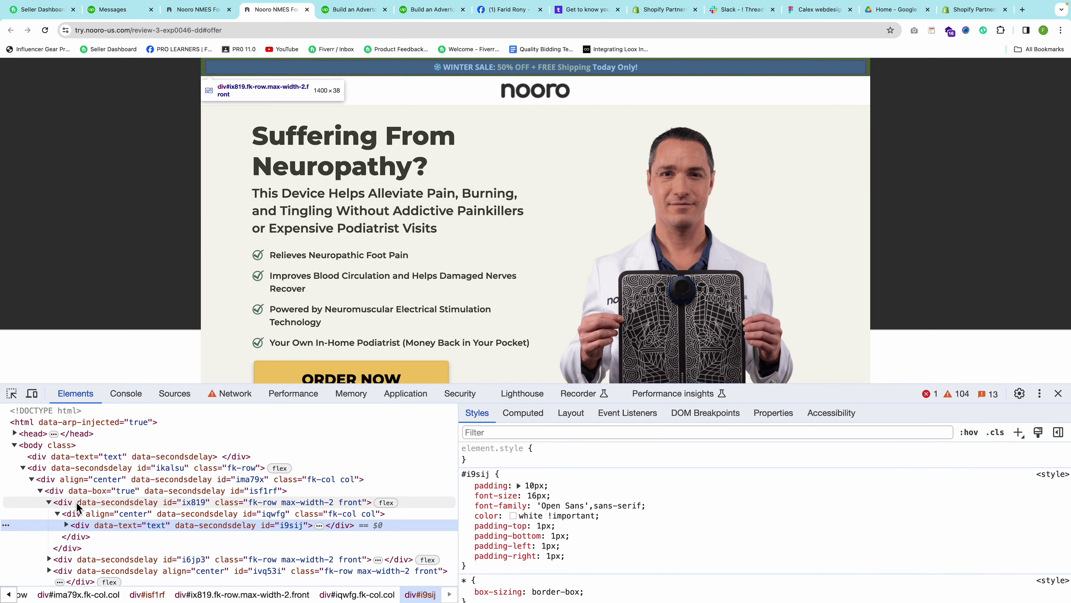
pyautogui.click(76, 502)
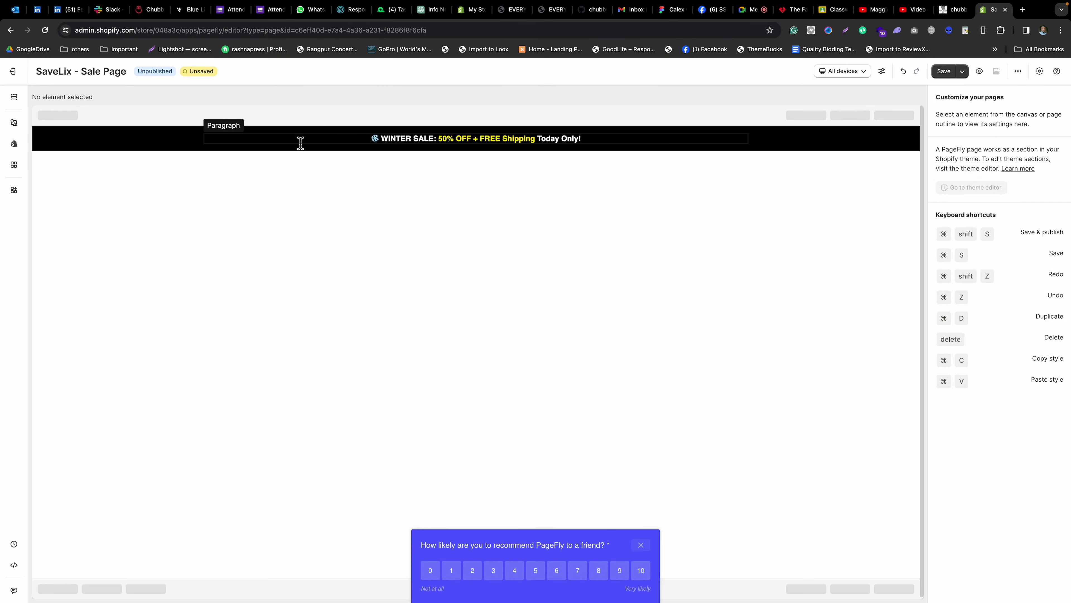
# In the PageFly editor, save the SaveLix sale page and enable autosave, turning off further reminders for both.
pyautogui.click(300, 143)
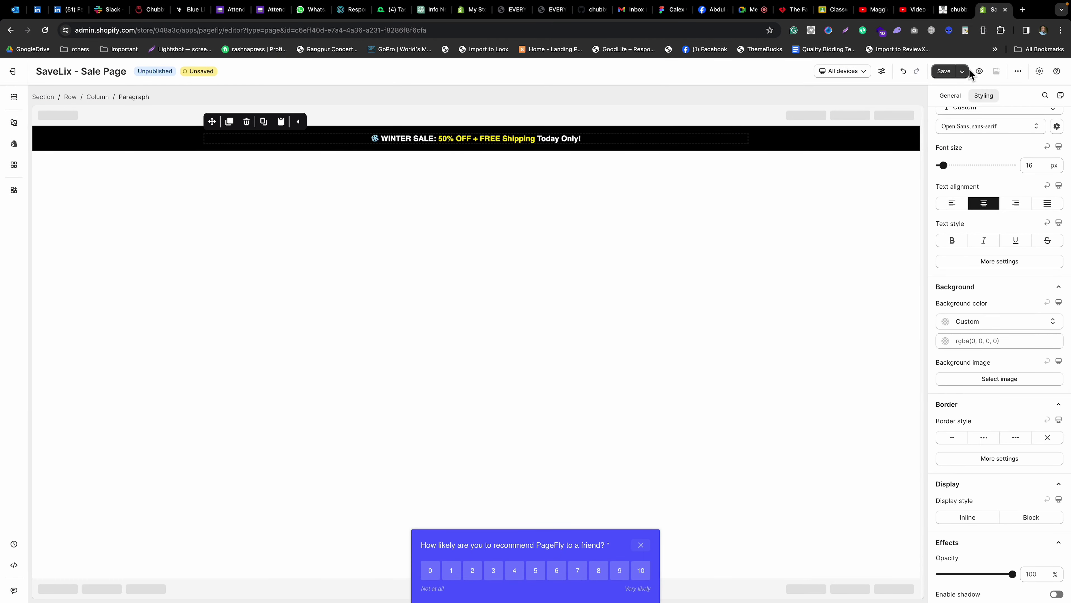
pyautogui.click(943, 72)
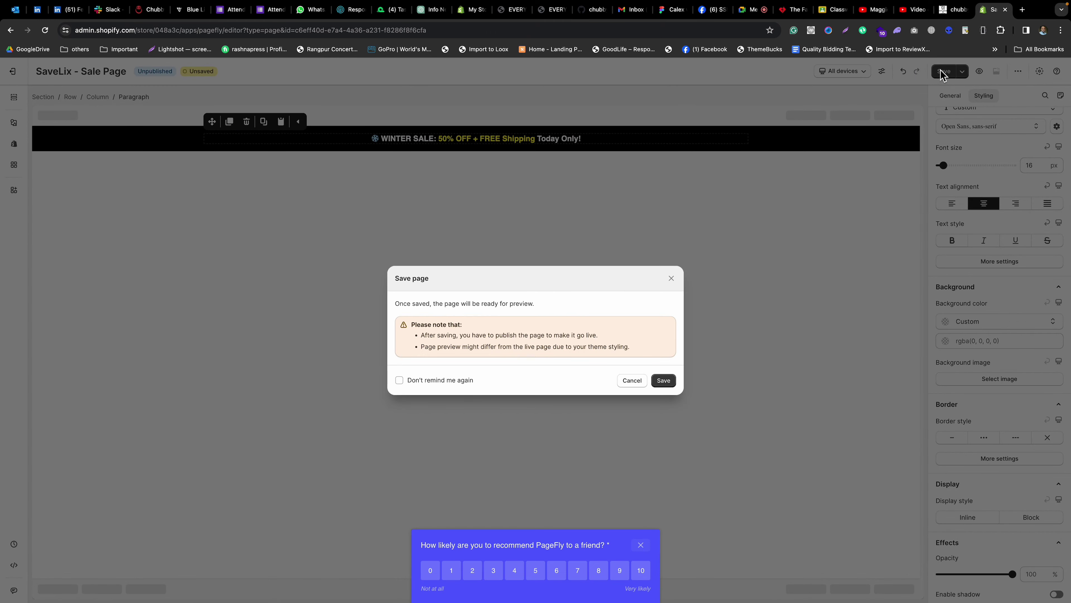
pyautogui.click(433, 384)
pyautogui.click(667, 380)
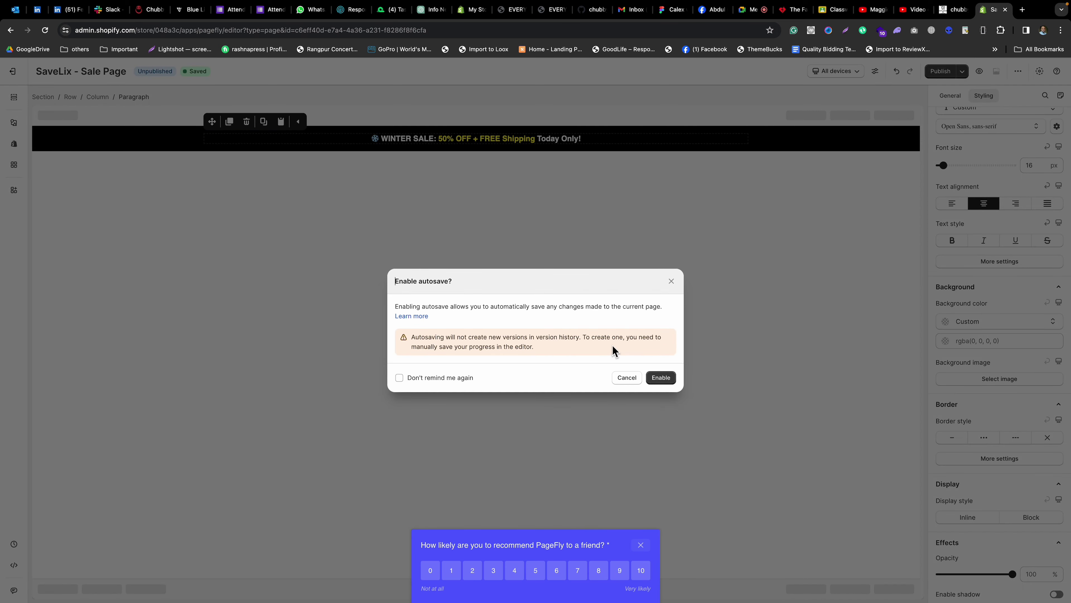
pyautogui.click(448, 378)
pyautogui.click(658, 378)
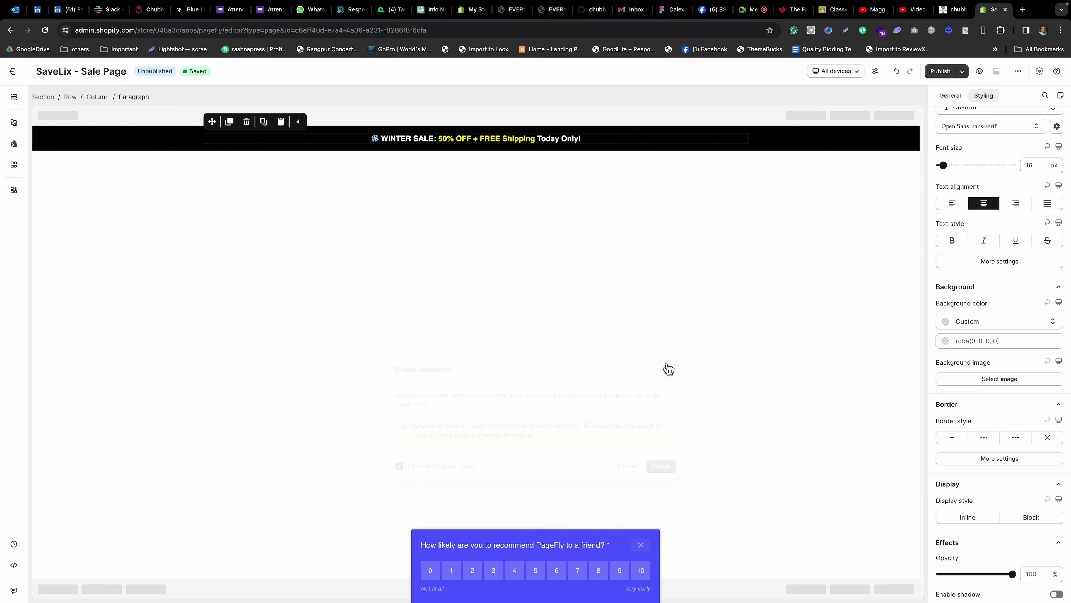
# Preview the saved page and inspect the announcement bar's outer section element.
pyautogui.click(979, 72)
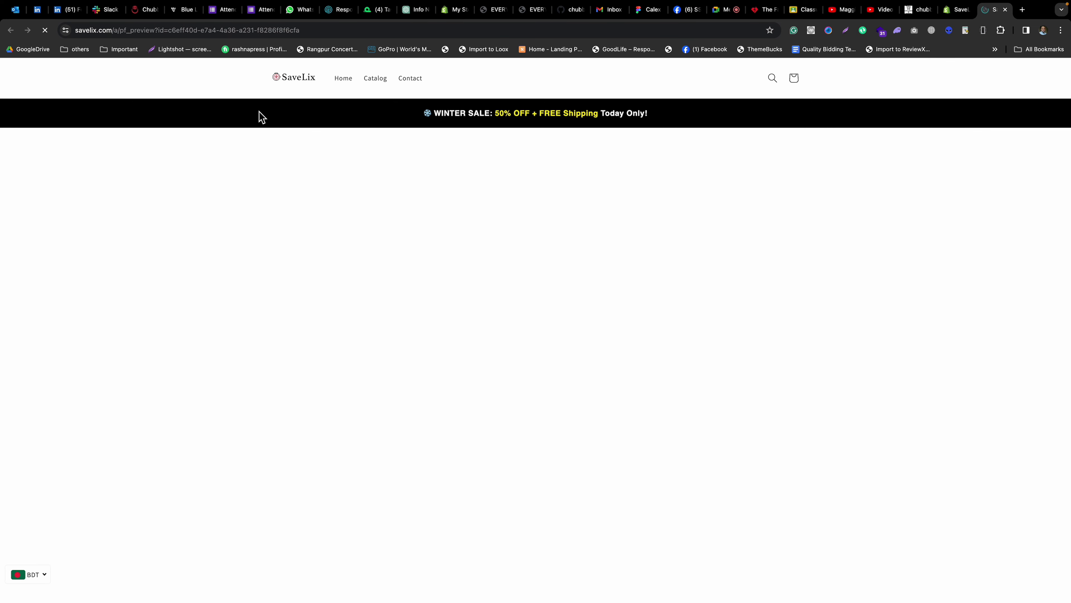
pyautogui.rightClick(257, 112)
pyautogui.click(300, 294)
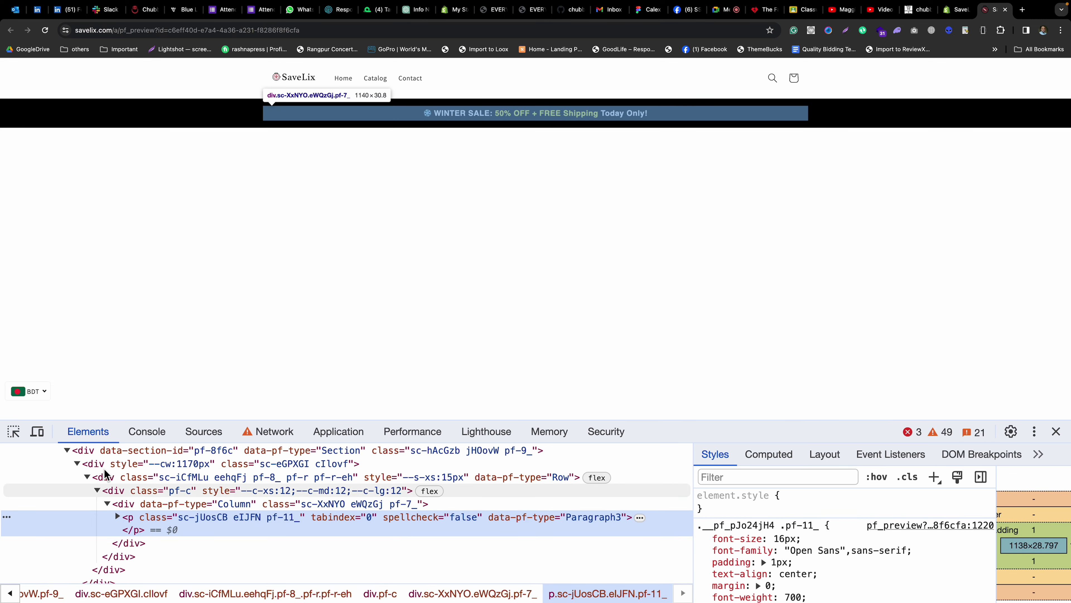
pyautogui.click(124, 451)
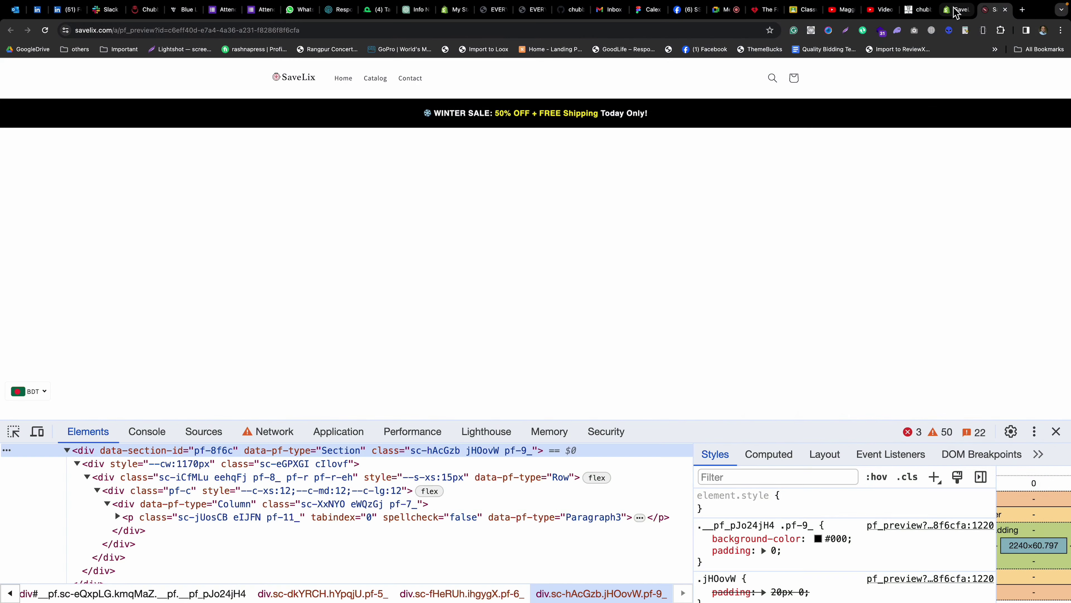
# In the PageFly page settings, turn off showing the theme's header and footer and save the settings.
pyautogui.click(956, 13)
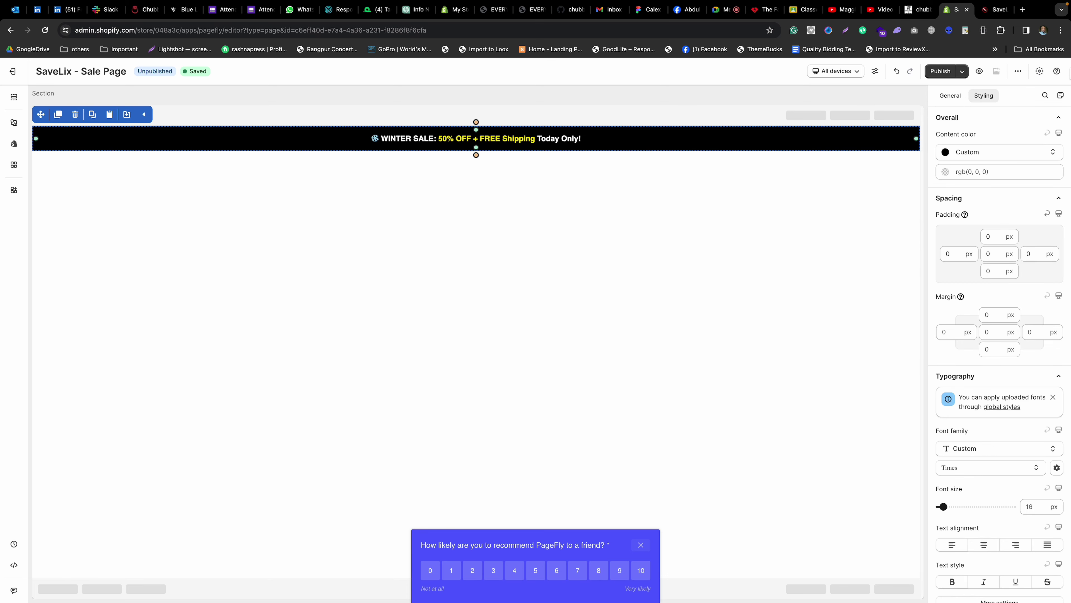
pyautogui.click(1018, 71)
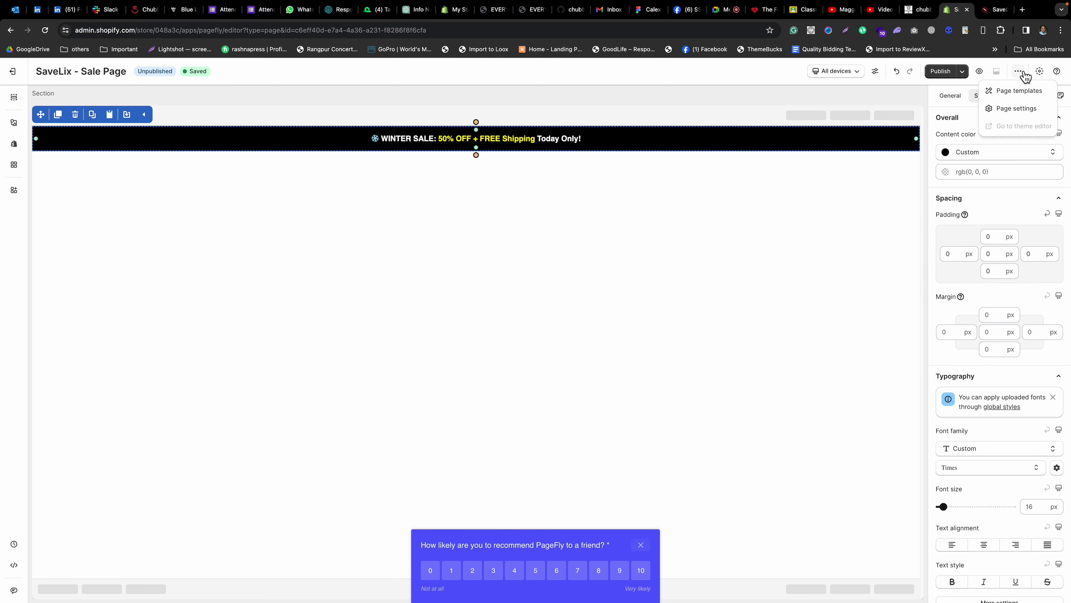
pyautogui.click(1019, 108)
pyautogui.click(346, 308)
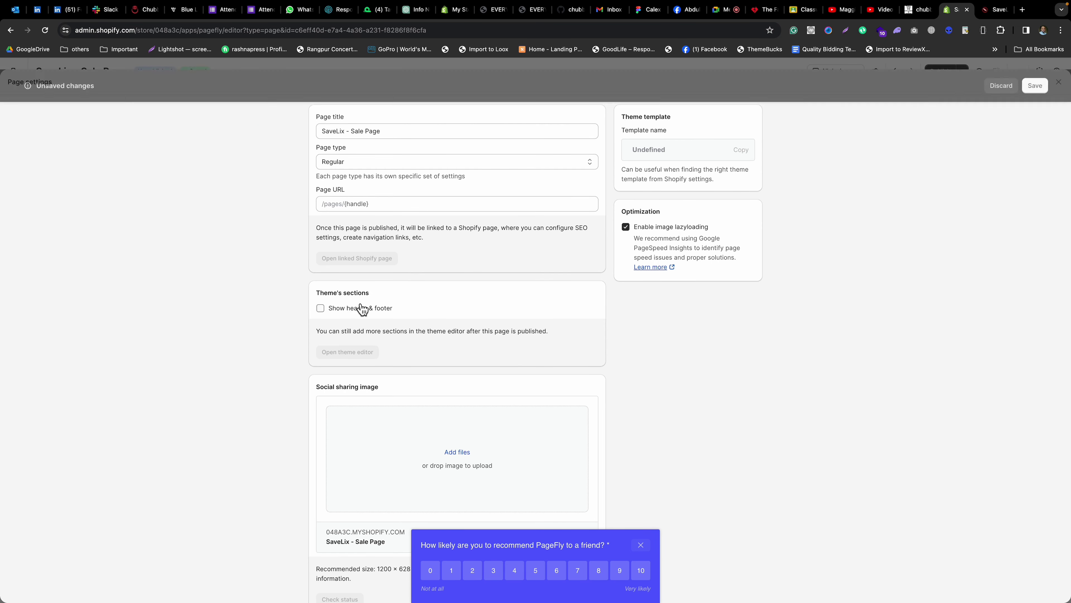
pyautogui.click(1033, 86)
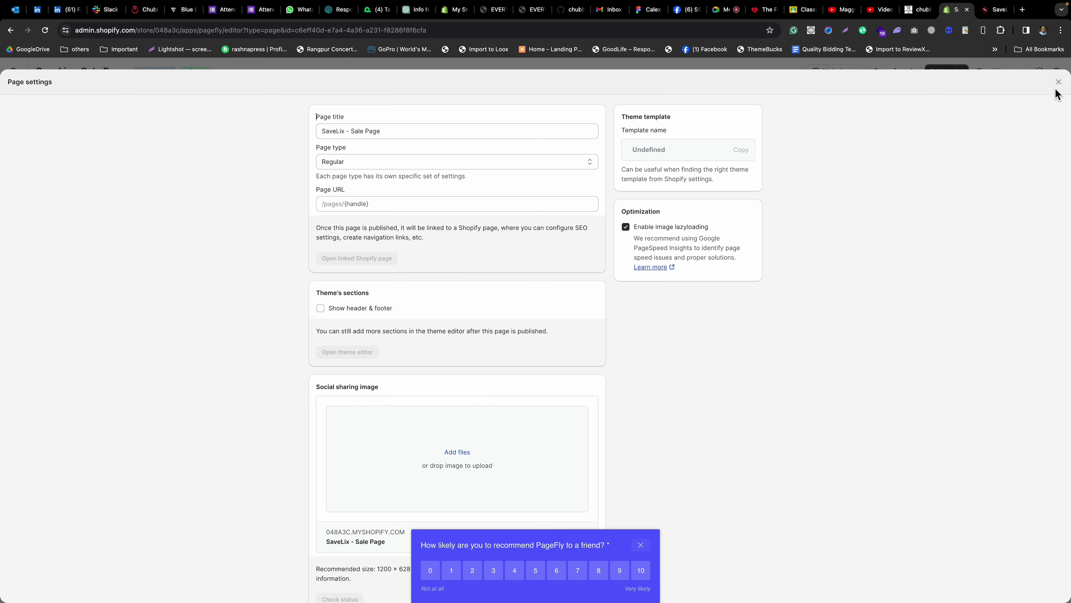
pyautogui.click(1059, 82)
# Enable Override theme styling for the winter sale announcement paragraph.
pyautogui.scroll(-5, 1002, 297)
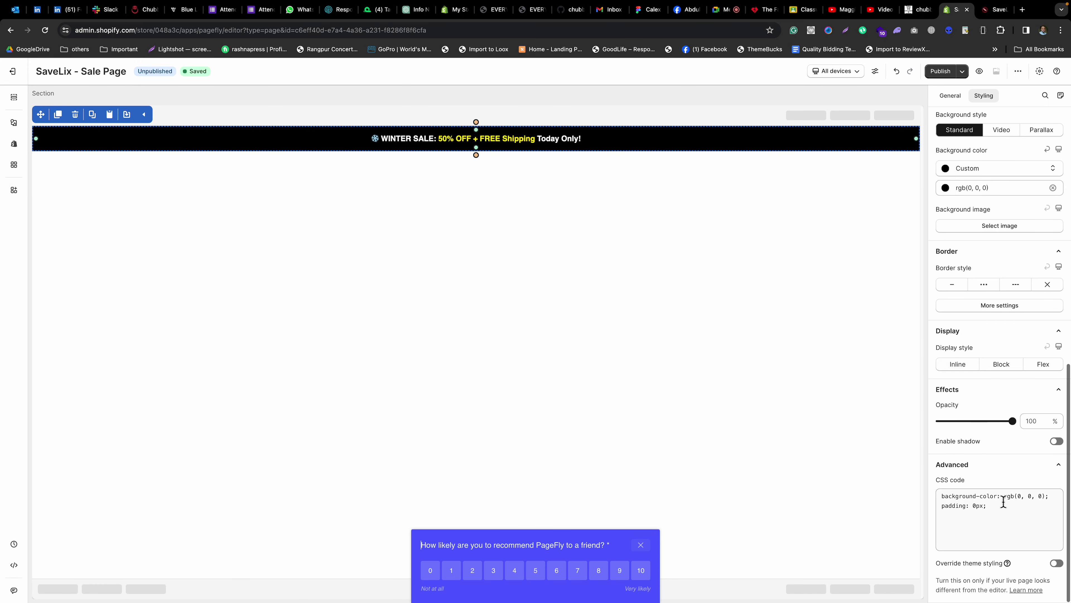
pyautogui.click(551, 136)
pyautogui.scroll(-4, 1036, 569)
pyautogui.click(1054, 565)
# Save and publish the sale page, and open a fresh preview of it.
pyautogui.click(939, 75)
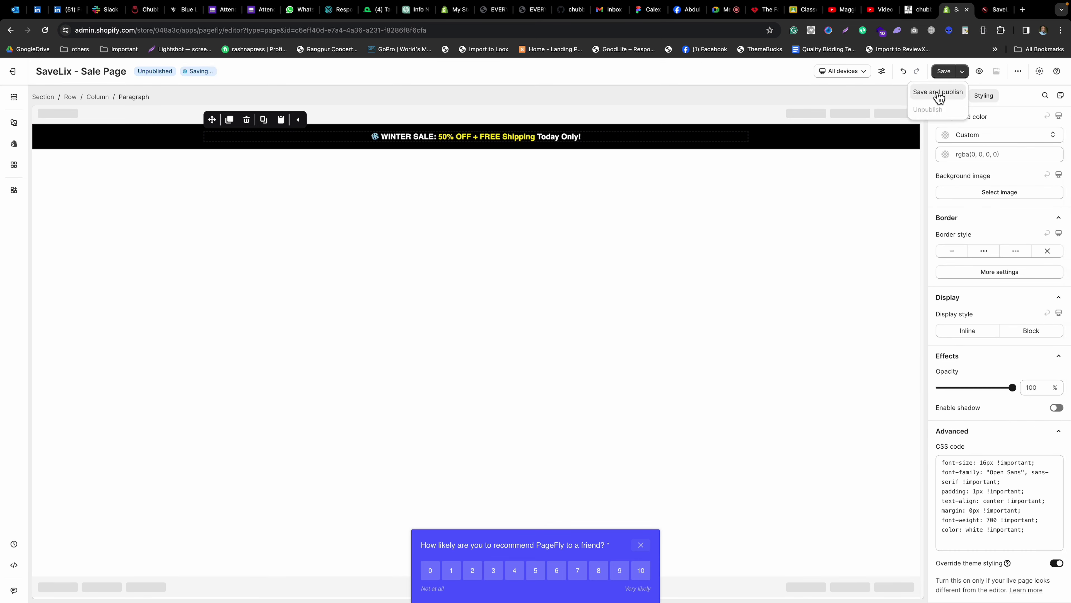
pyautogui.click(938, 92)
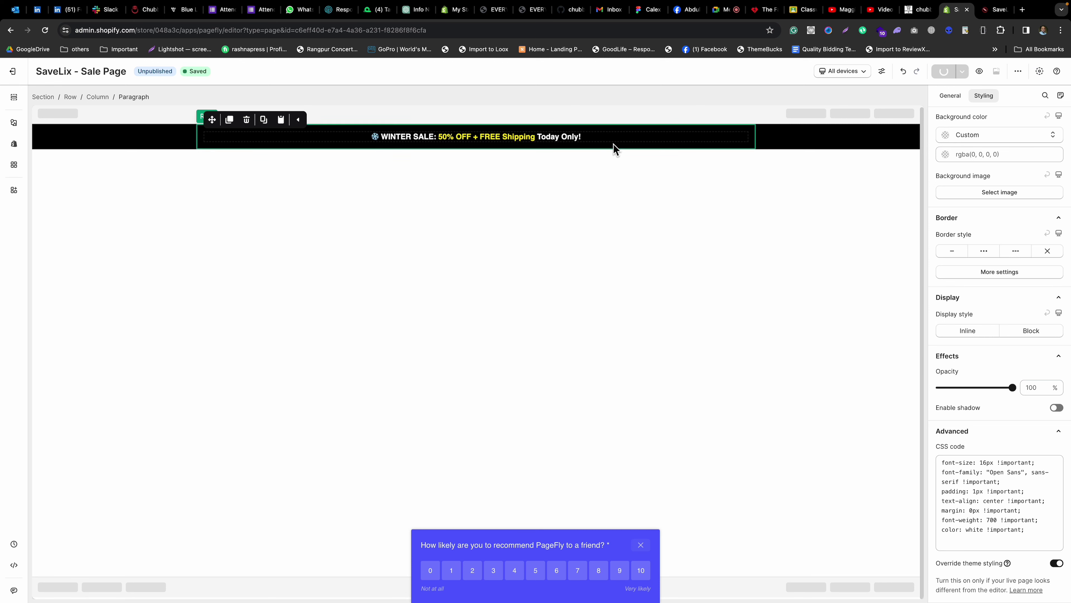
pyautogui.click(978, 71)
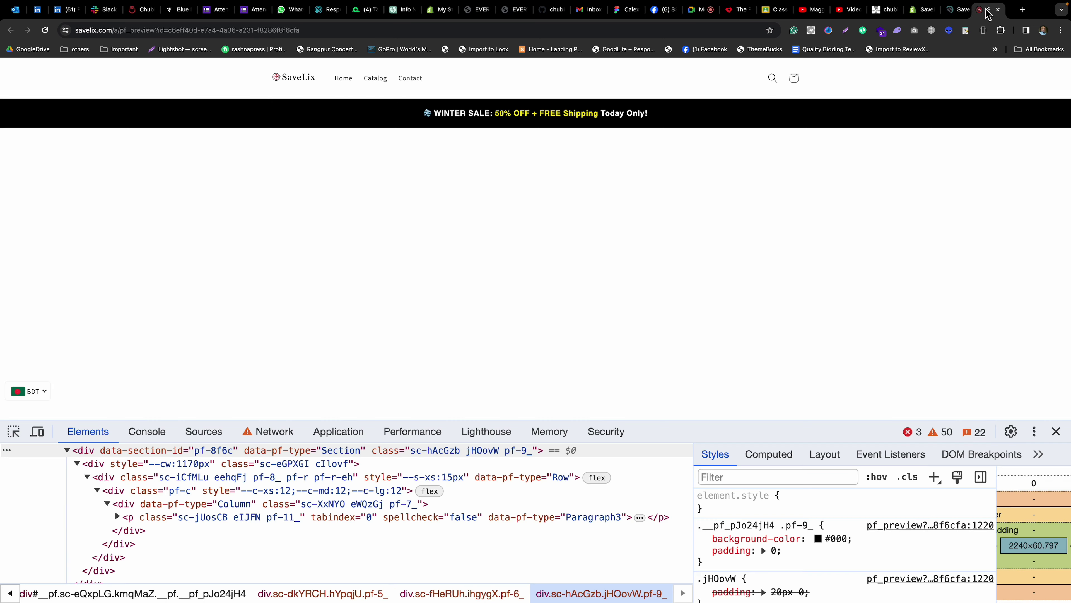
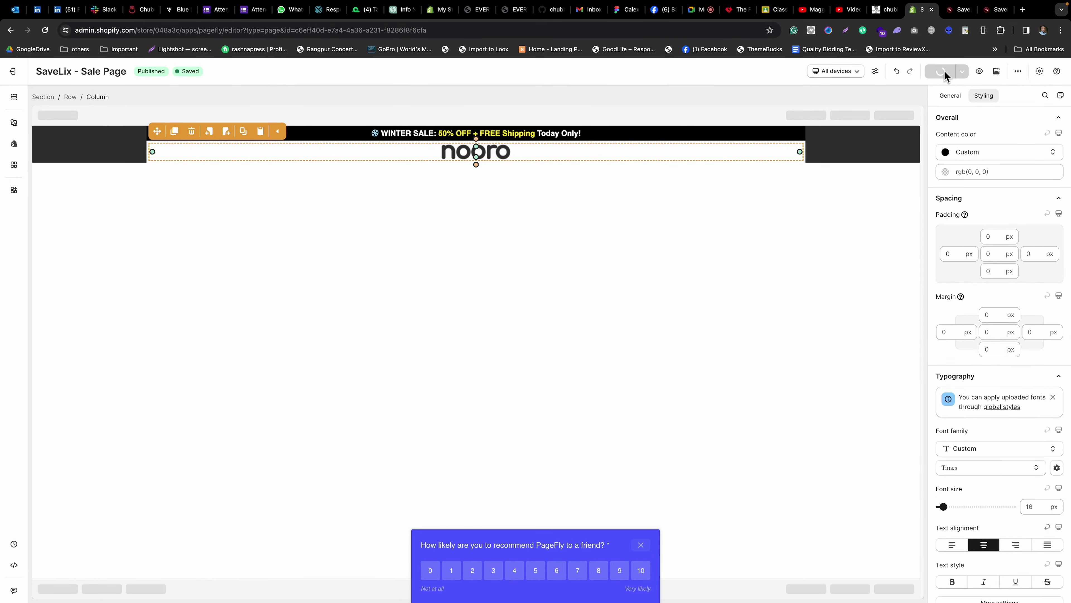
# Reload the SaveLix preview and inspect the container around the nooro logo column.
pyautogui.click(957, 11)
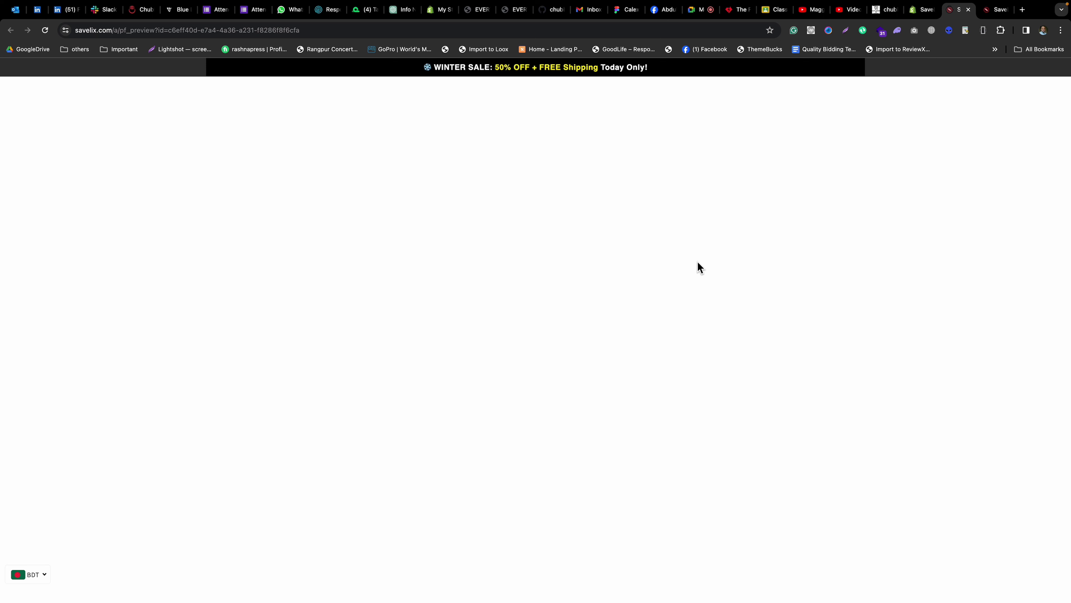
pyautogui.press('super+r')
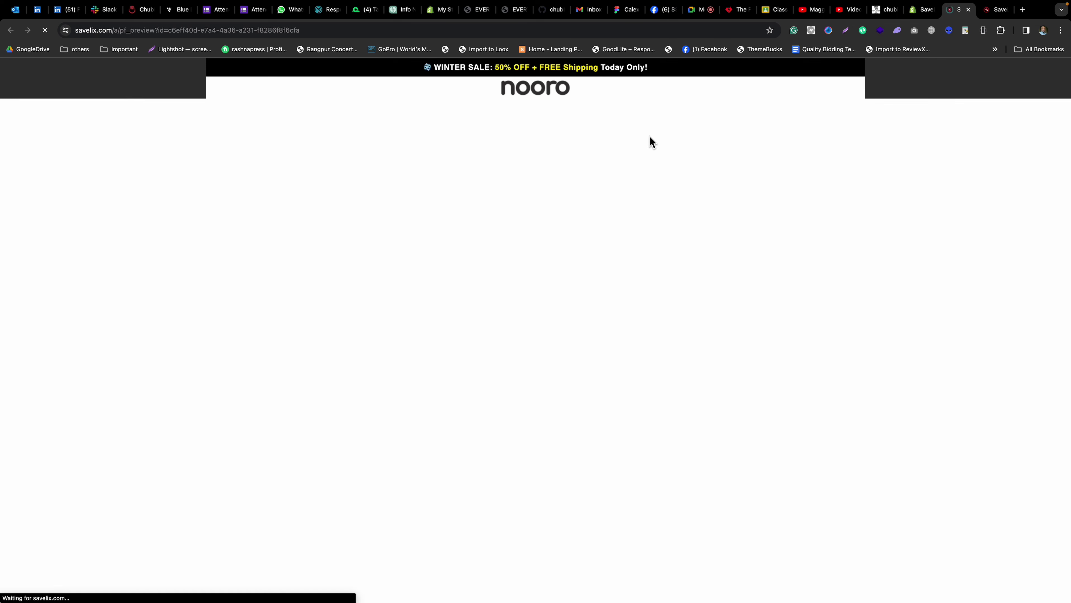
pyautogui.rightClick(408, 86)
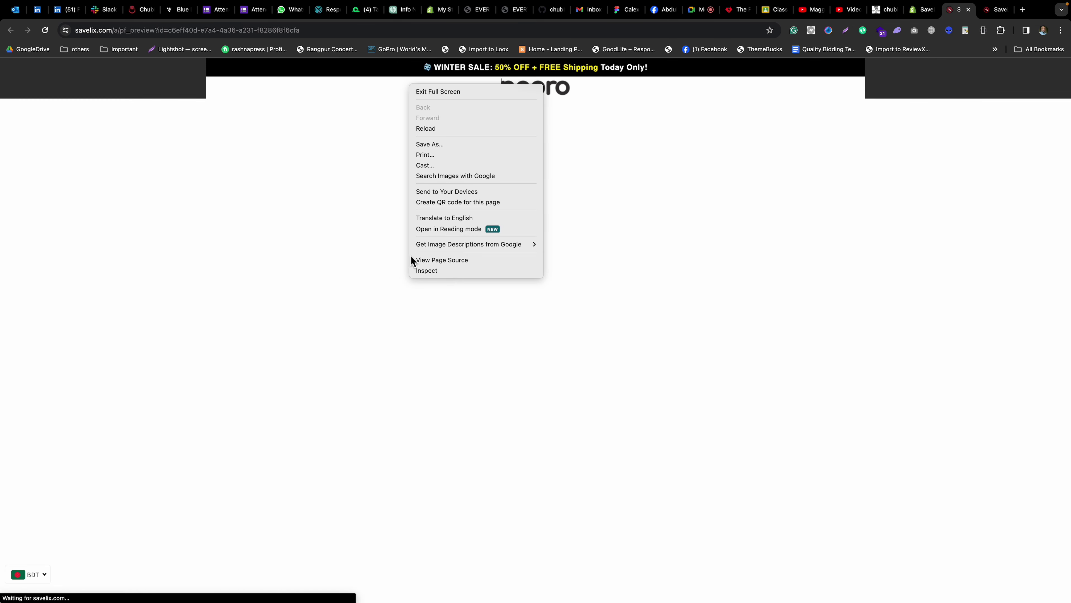
pyautogui.click(422, 265)
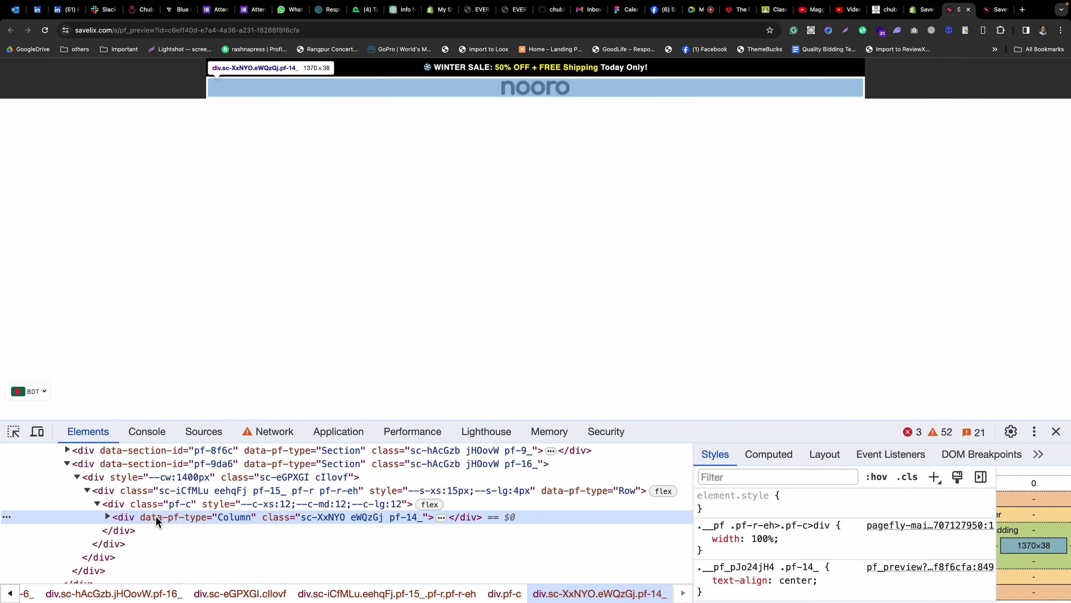
pyautogui.click(157, 505)
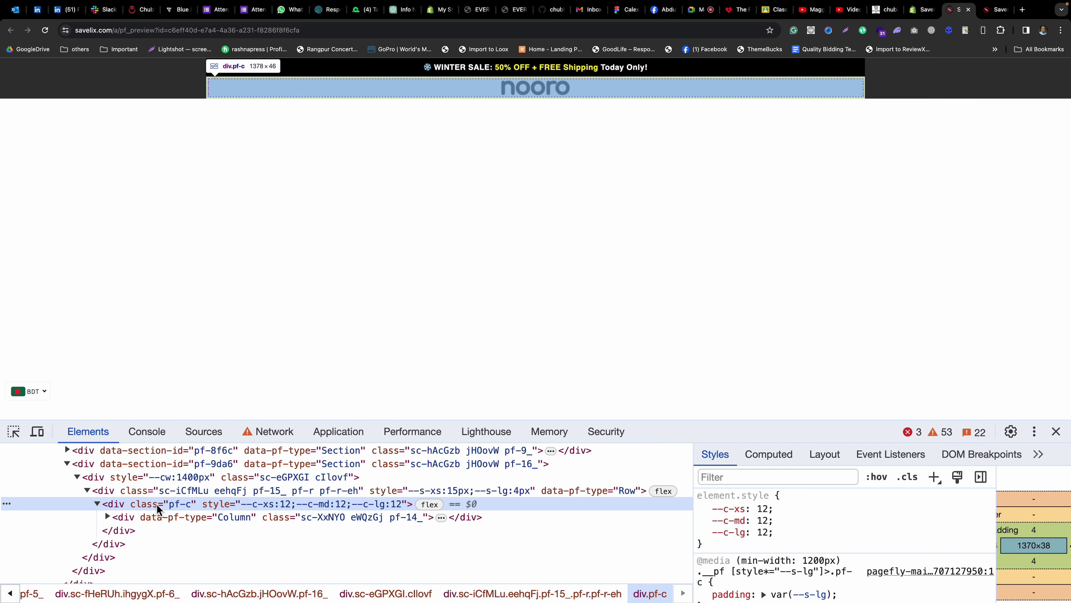
# In the PageFly editor, set the nooro logo image's top and bottom padding to 7 px and save the page.
pyautogui.click(918, 10)
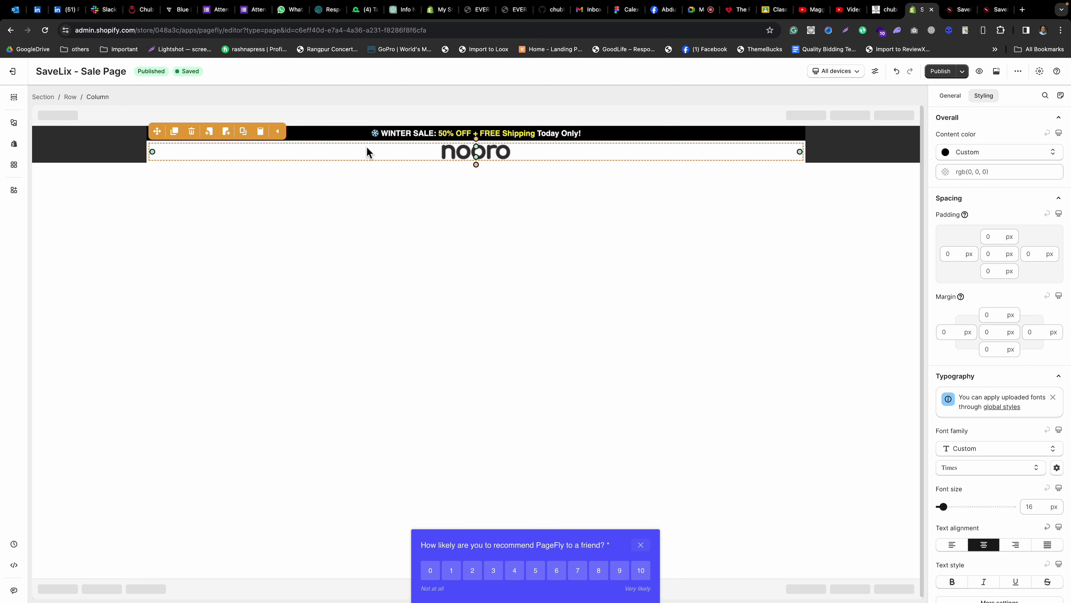
pyautogui.click(371, 140)
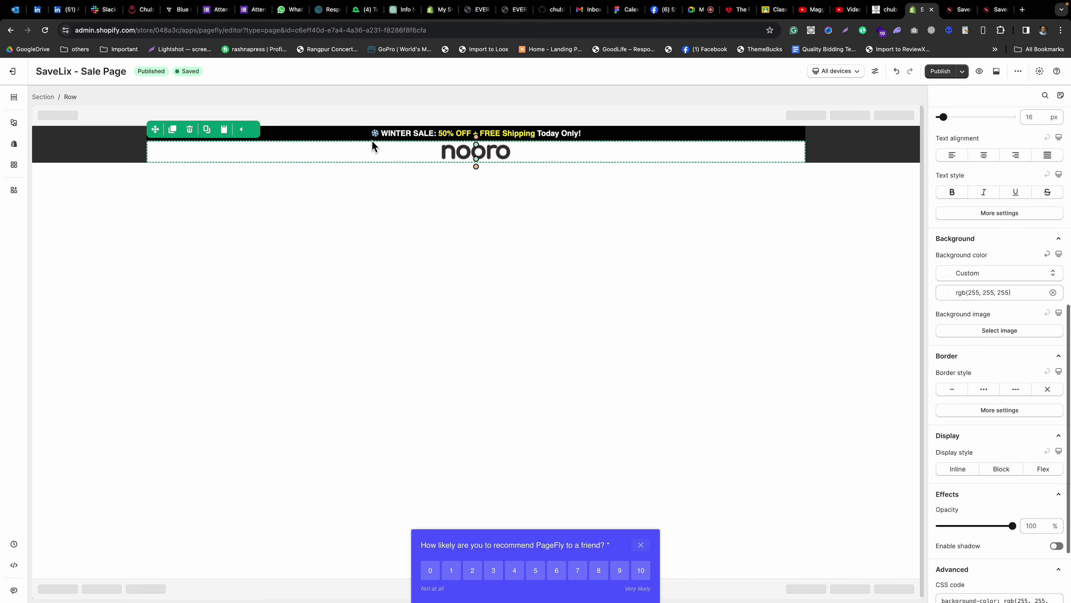
pyautogui.click(492, 154)
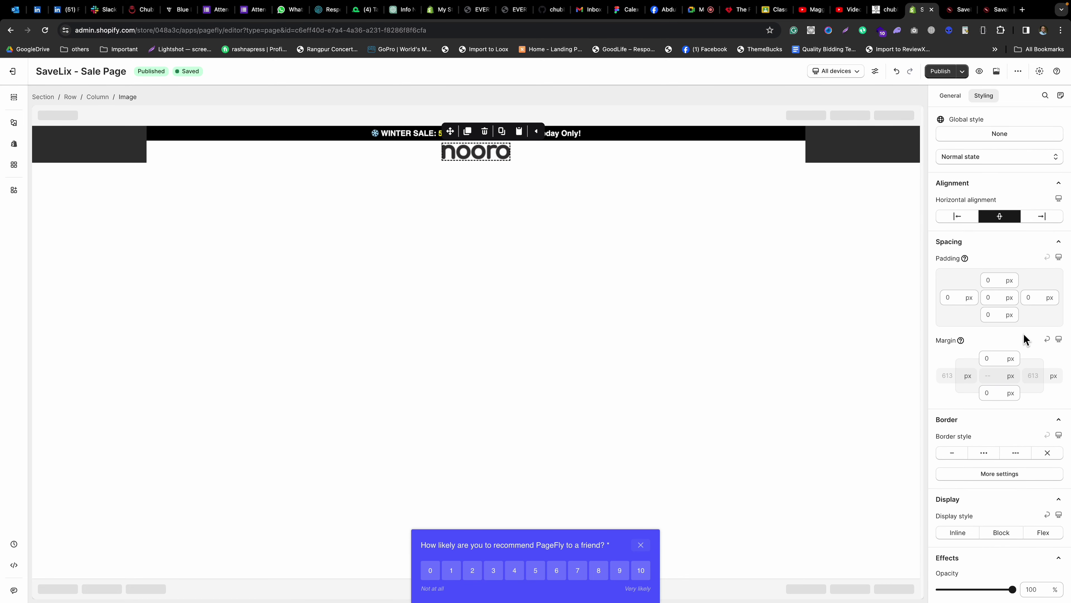
pyautogui.click(988, 280)
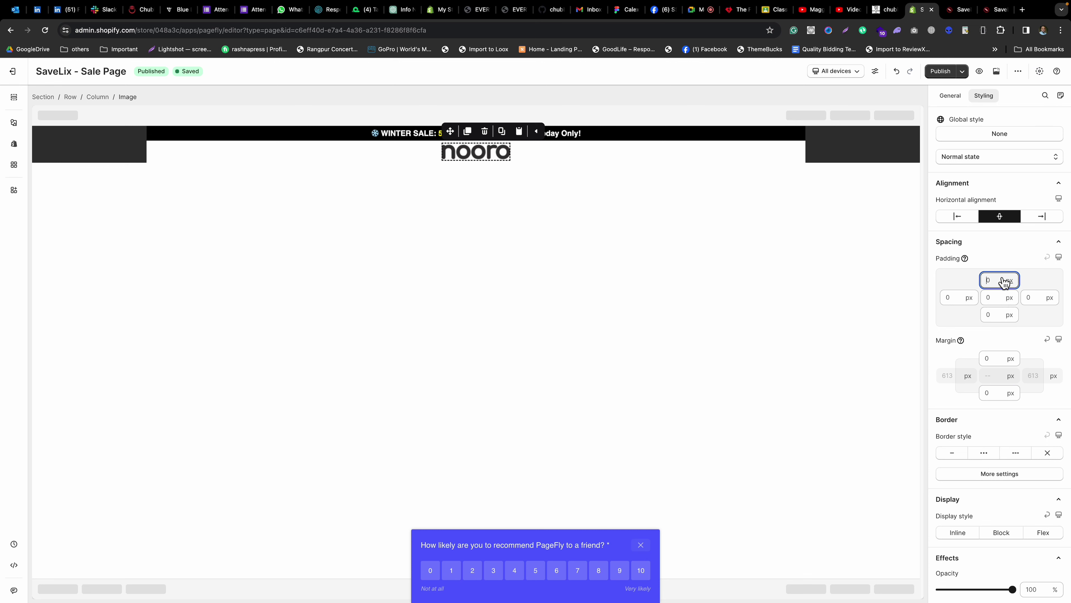
pyautogui.write('7')
pyautogui.click(993, 313)
pyautogui.write('7')
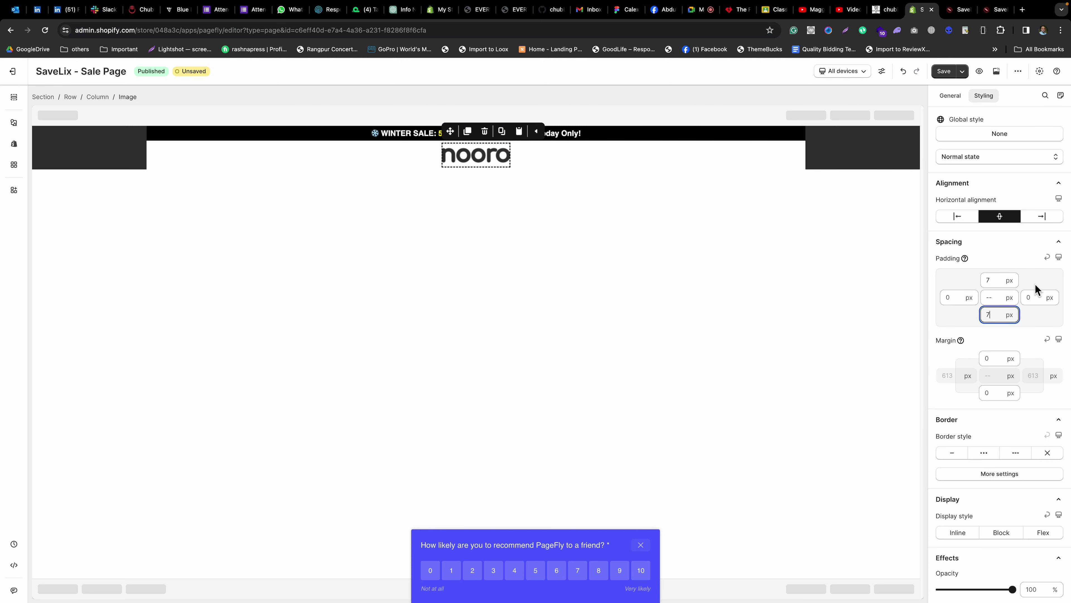
pyautogui.click(948, 72)
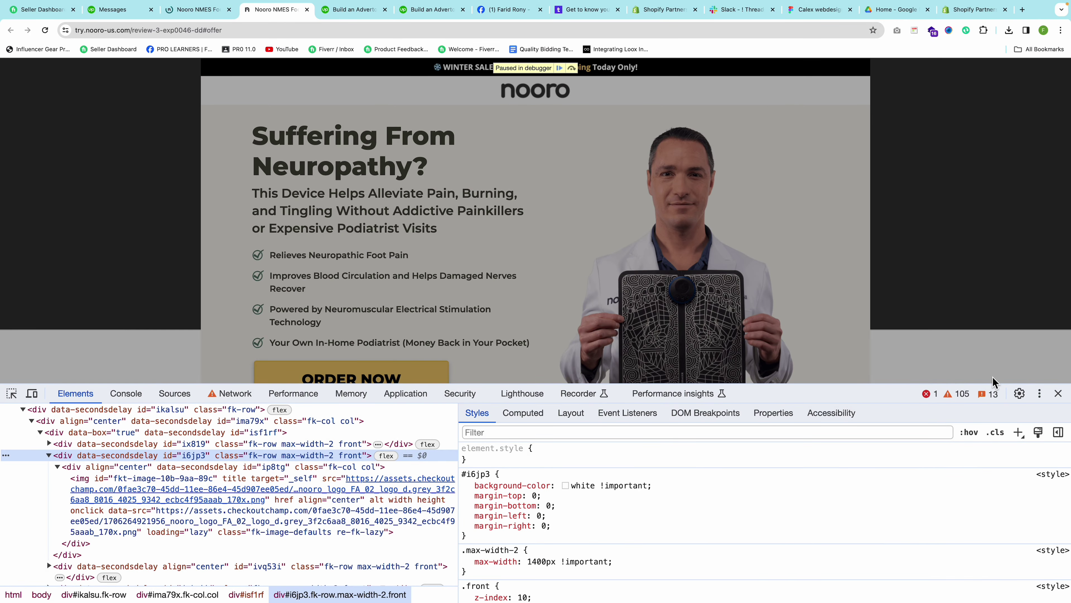
# On the Nooro page, close the developer tools and review the hero section from its headline to the "As Seen On" logos.
pyautogui.scroll(-5, 536, 286)
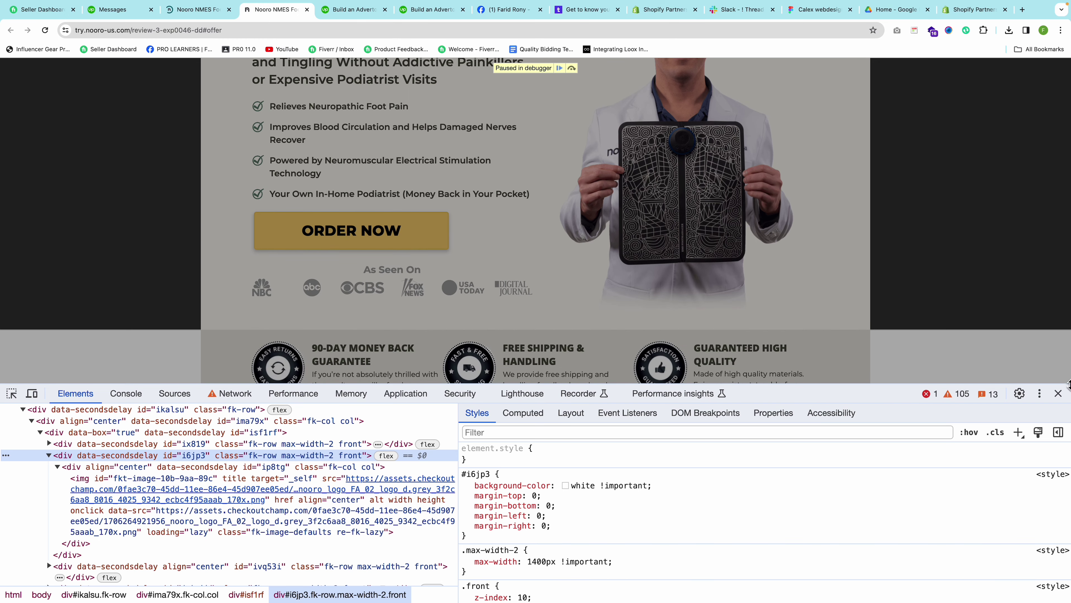
pyautogui.click(1058, 393)
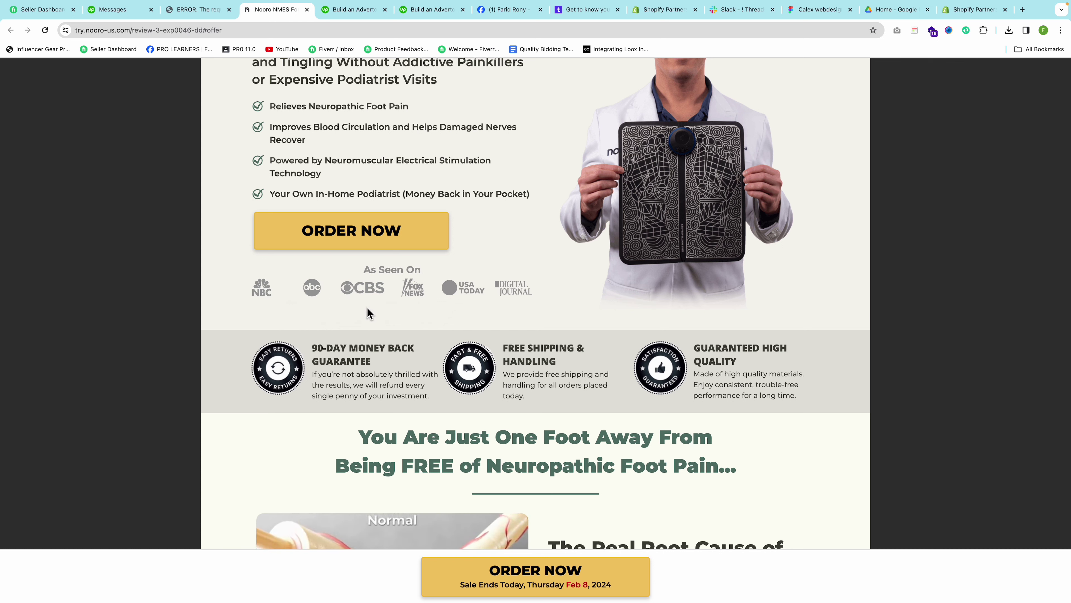
pyautogui.moveTo(371, 272); pyautogui.dragTo(433, 271)
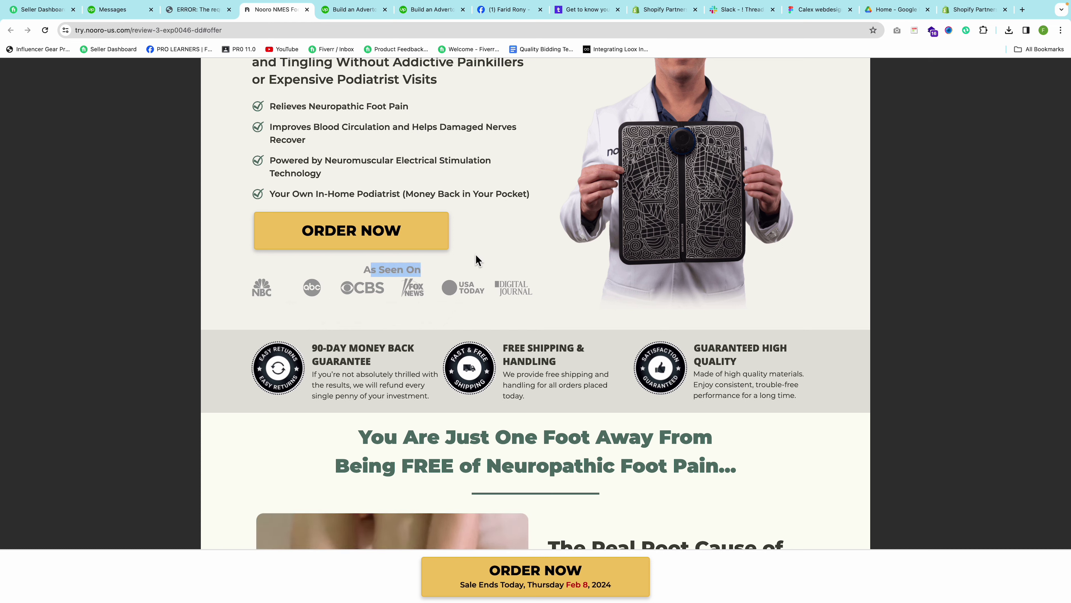
pyautogui.scroll(5, 473, 244)
pyautogui.click(363, 285)
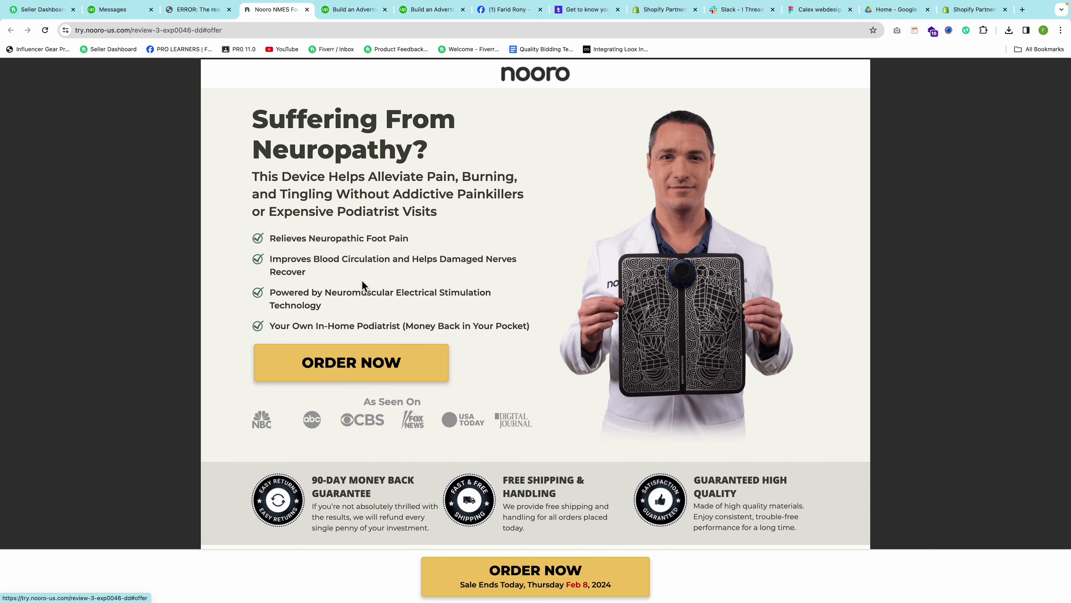
# On the Nooro page, inspect the hero section's container and copy its background colour, #F6F4F0.
pyautogui.click(356, 364)
pyautogui.scroll(20, 403, 244)
pyautogui.scroll(20, 398, 250)
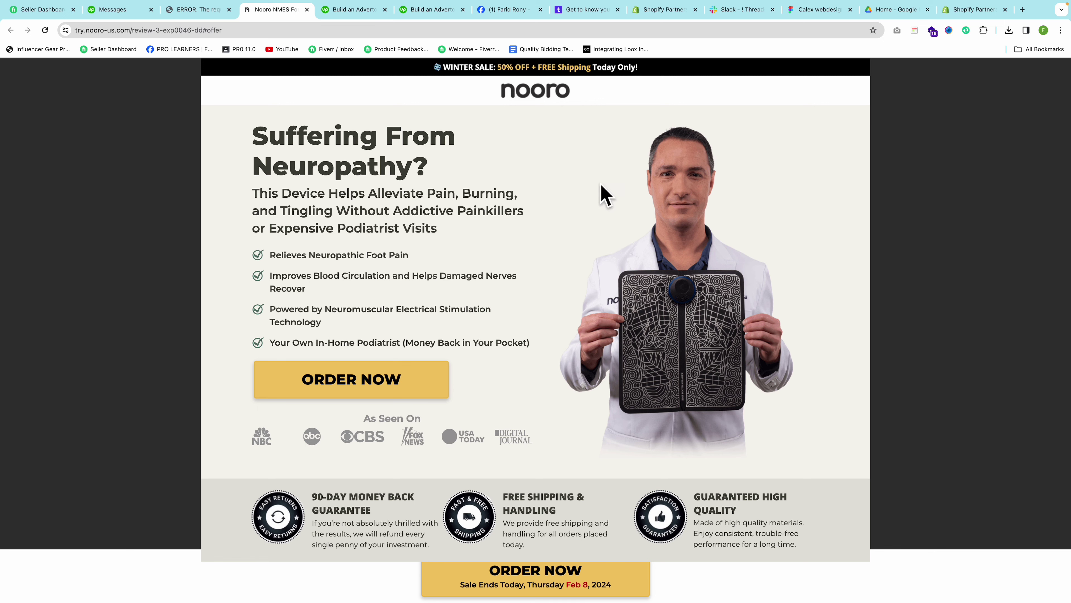
pyautogui.rightClick(200, 123)
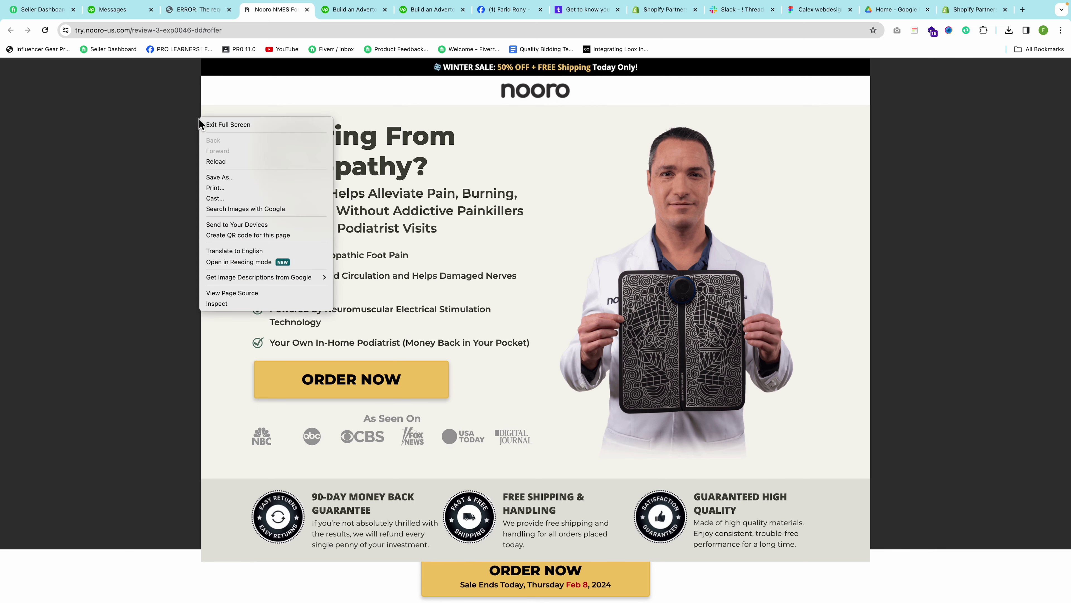
pyautogui.click(258, 105)
pyautogui.rightClick(214, 122)
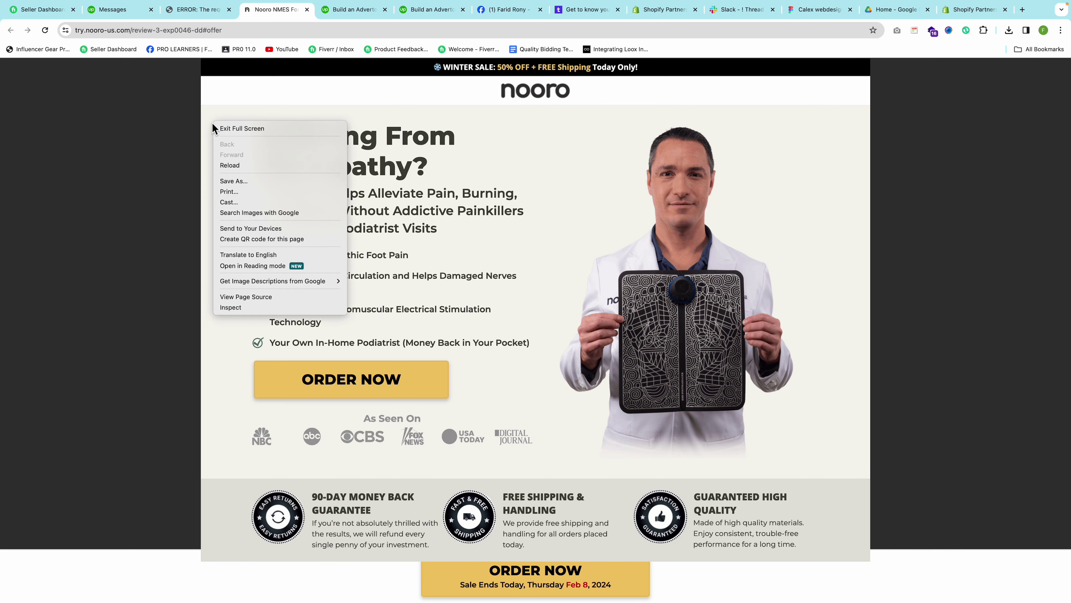
pyautogui.click(239, 310)
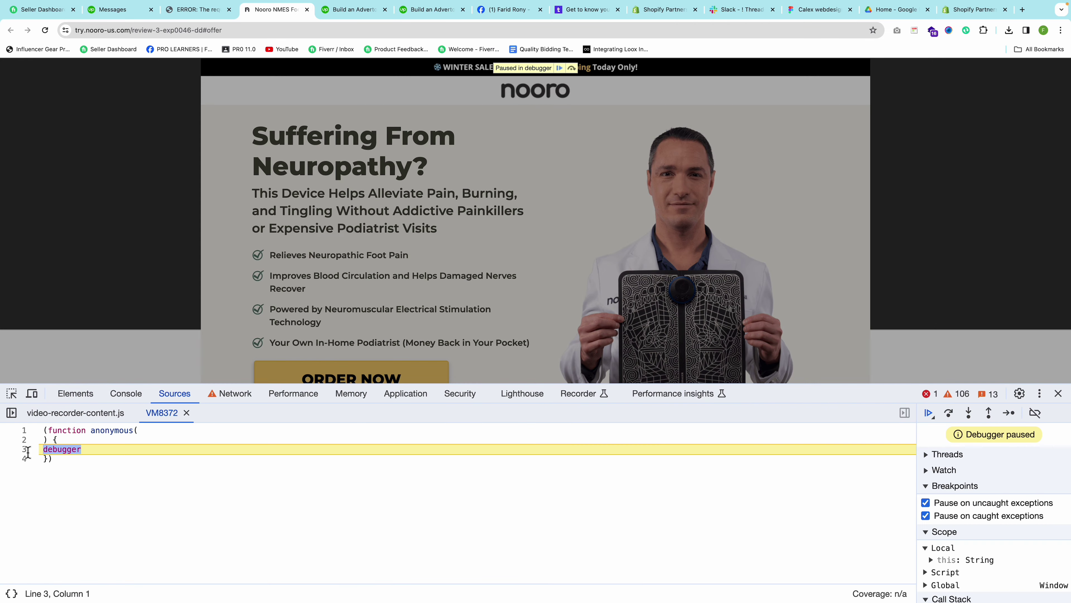
pyautogui.click(76, 393)
pyautogui.press('F8')
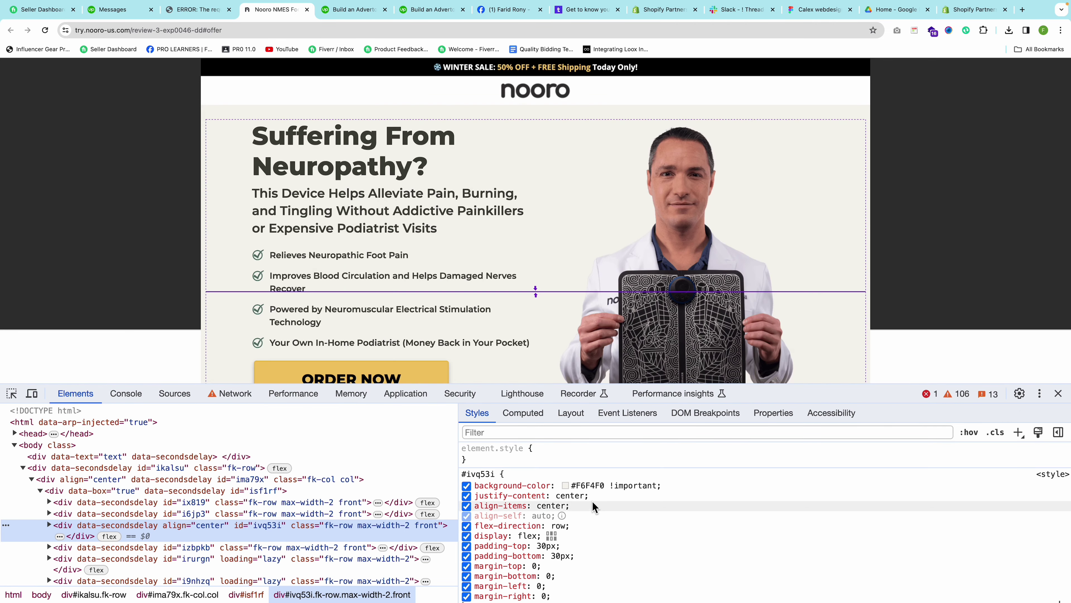
pyautogui.click(582, 485)
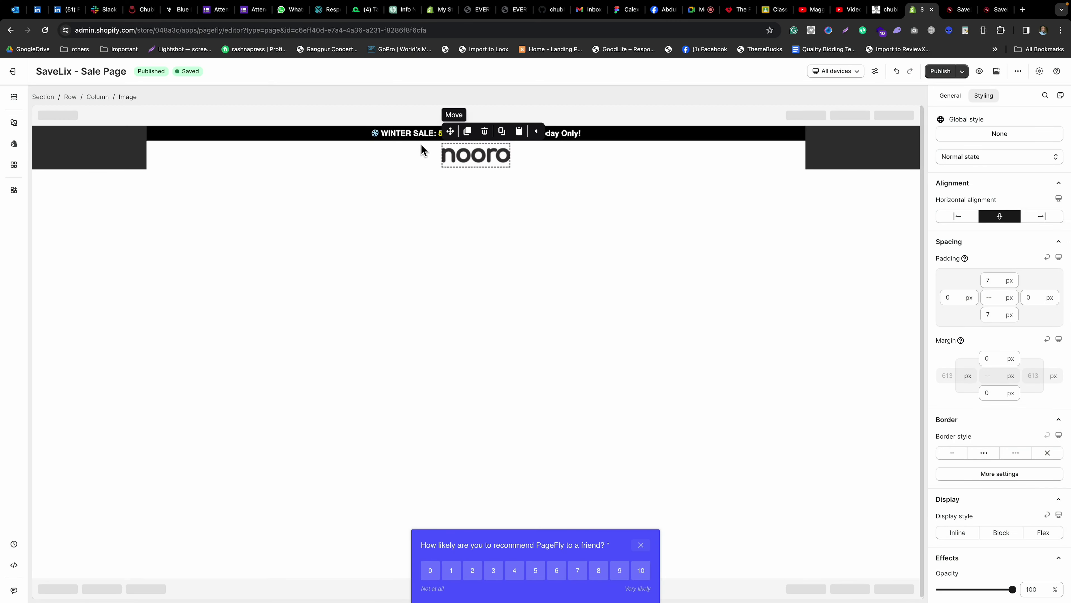
# In the PageFly editor, duplicate the nooro logo section and set the copy's row background colour to F6F4F0.
pyautogui.click(107, 154)
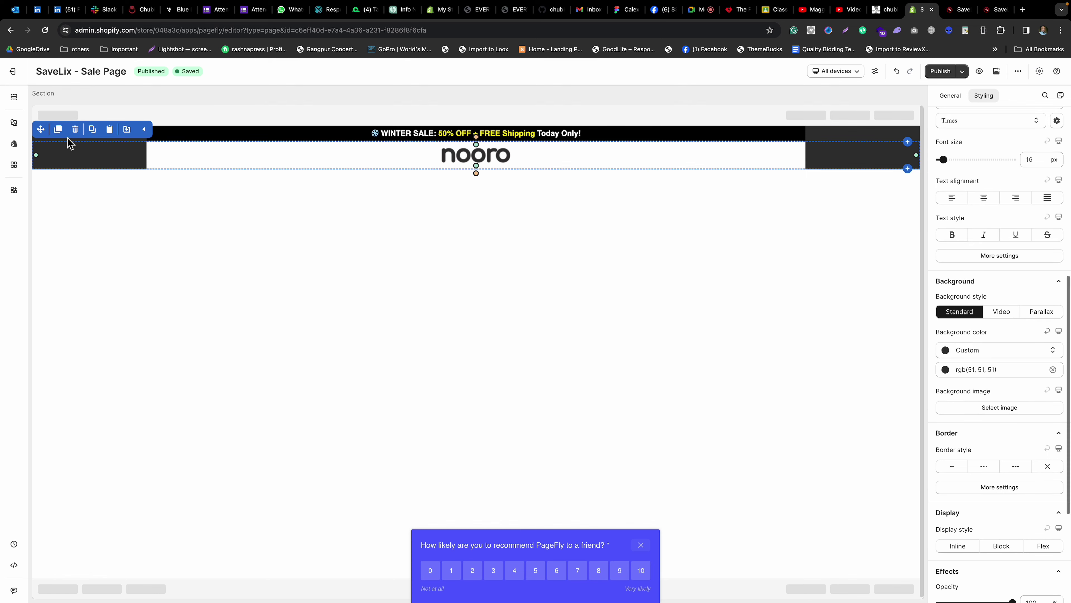
pyautogui.click(58, 131)
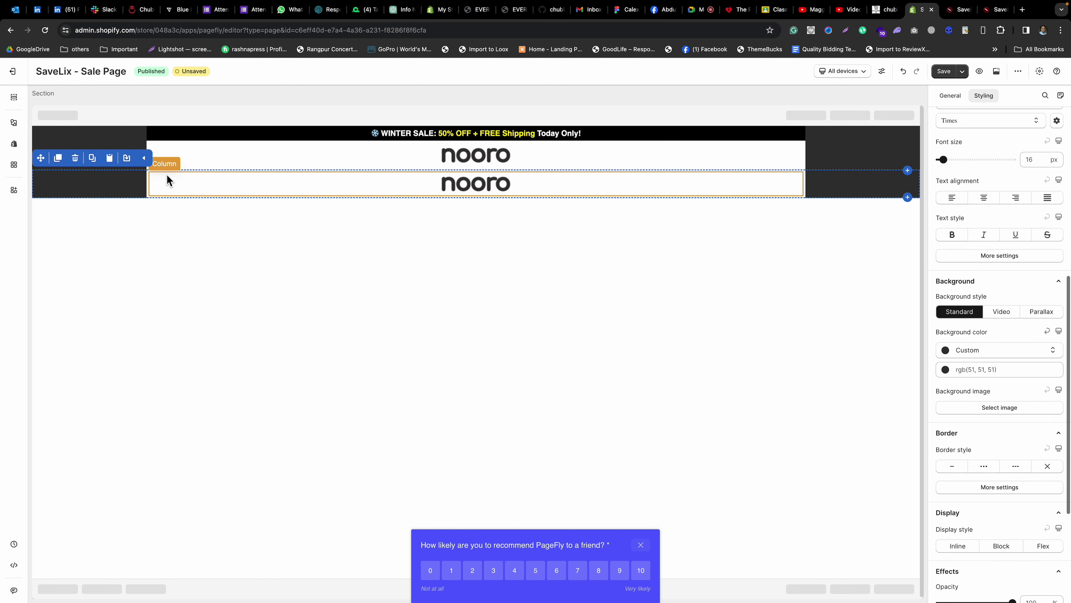
pyautogui.click(147, 176)
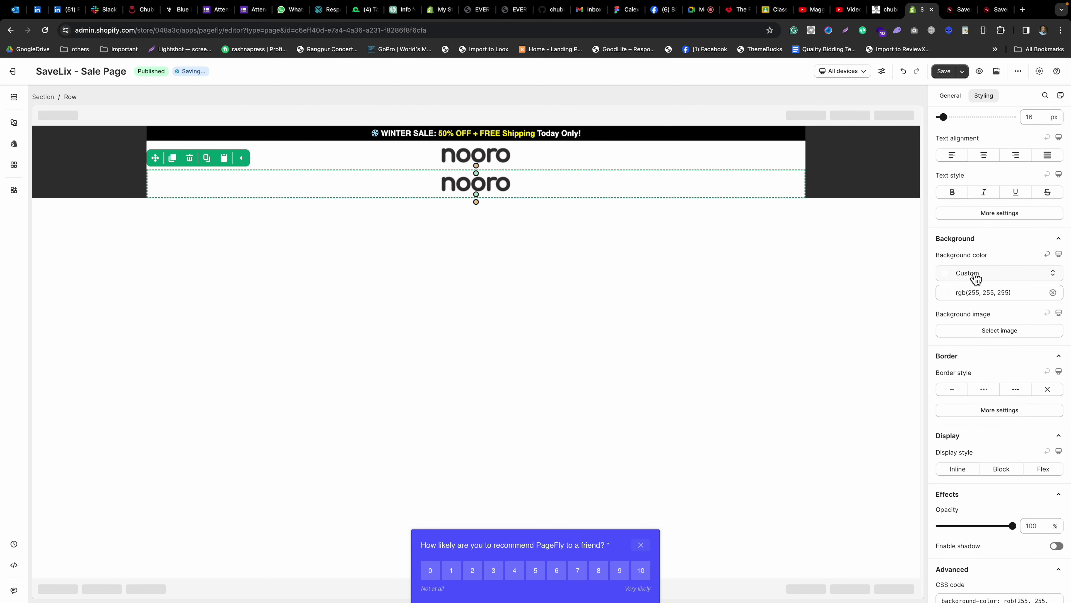
pyautogui.click(964, 294)
pyautogui.click(939, 406)
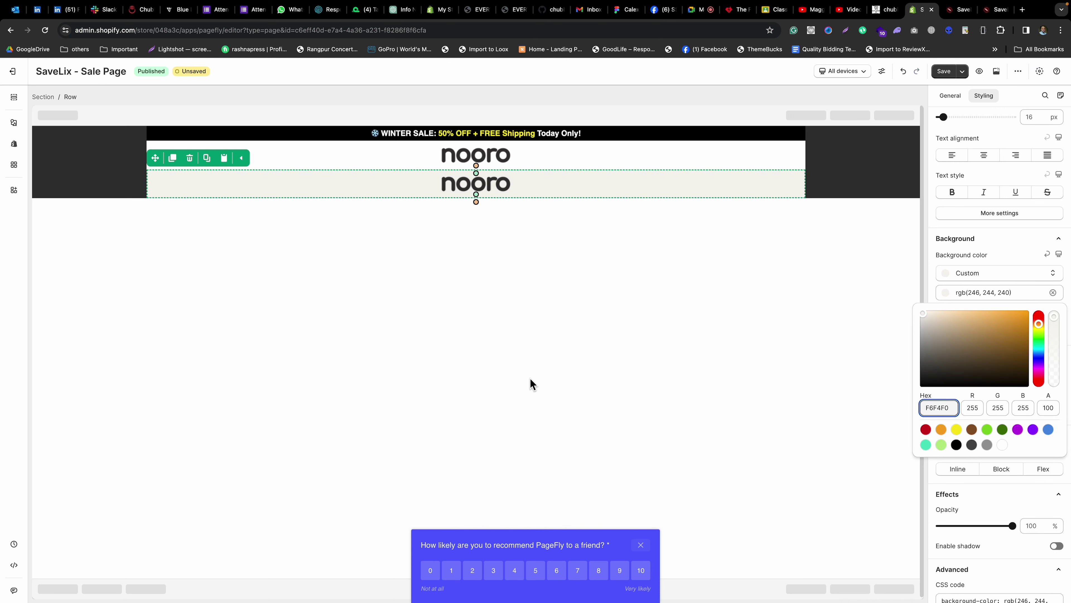
pyautogui.click(452, 303)
# Delete the nooro logo image from the duplicated section and duplicate its emptied column to make a two-column row.
pyautogui.click(463, 195)
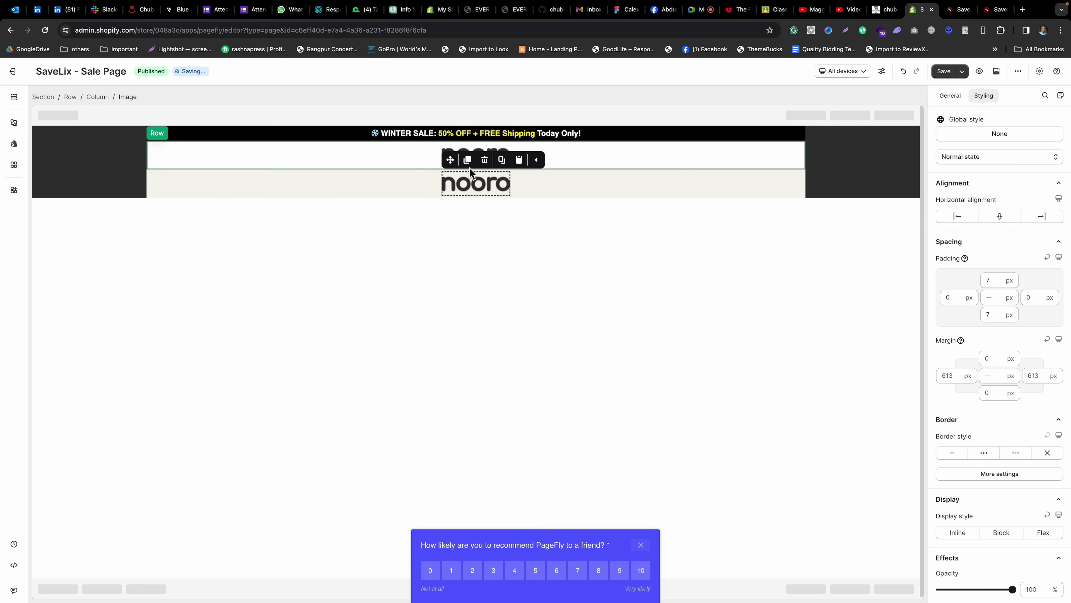
pyautogui.click(478, 161)
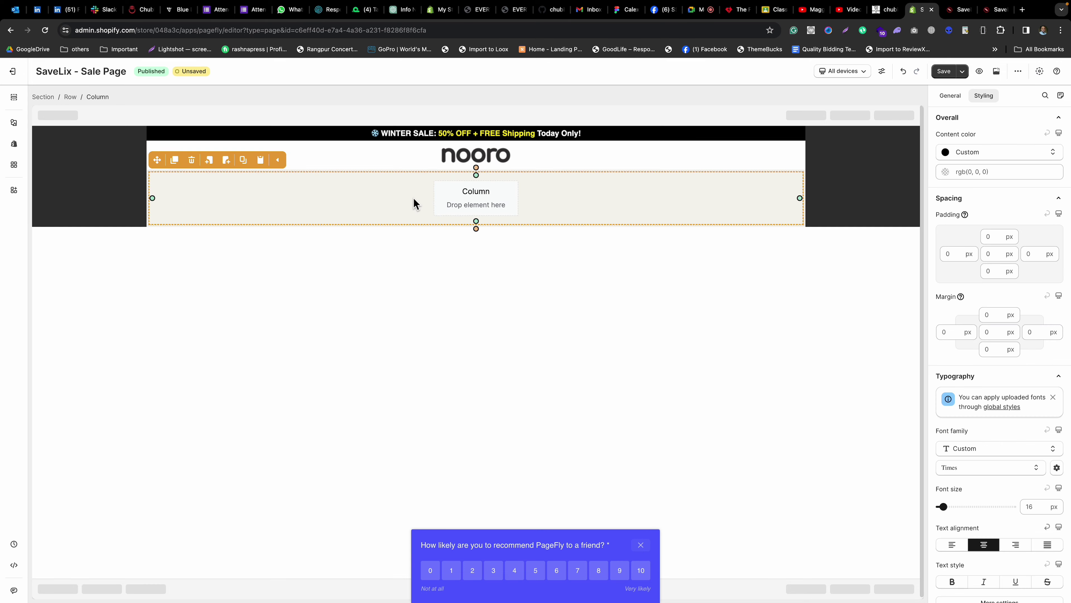
pyautogui.click(174, 160)
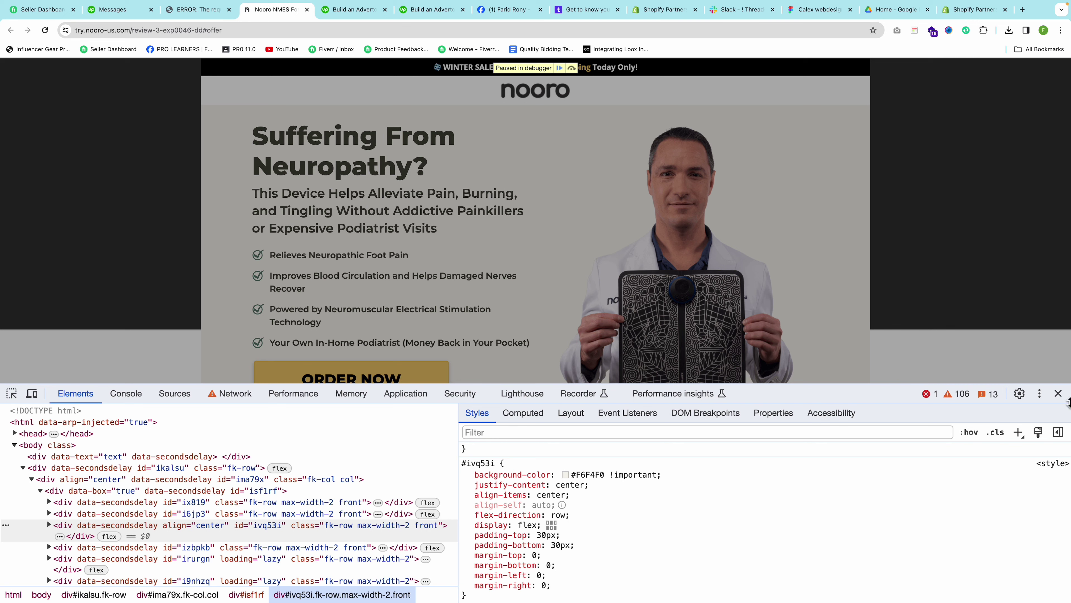
pyautogui.click(12, 393)
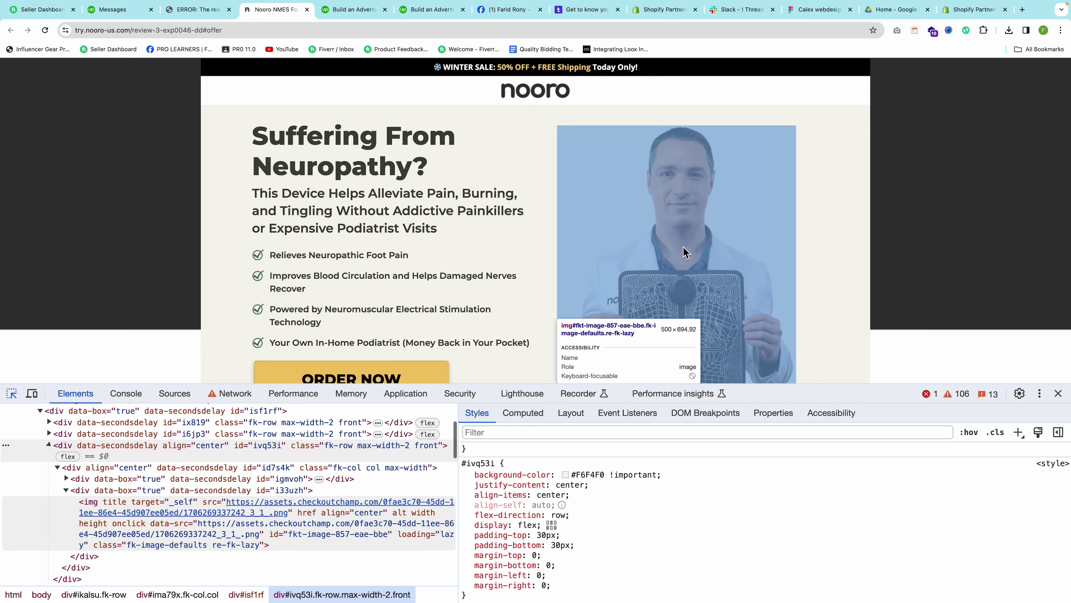
pyautogui.click(684, 248)
pyautogui.moveTo(279, 523)
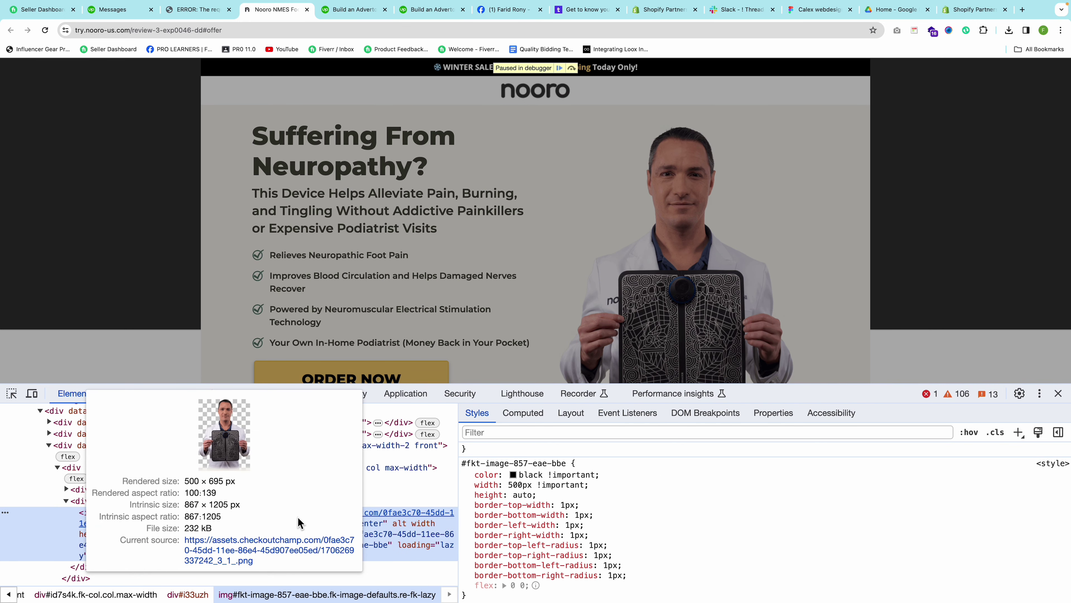
pyautogui.click(221, 453)
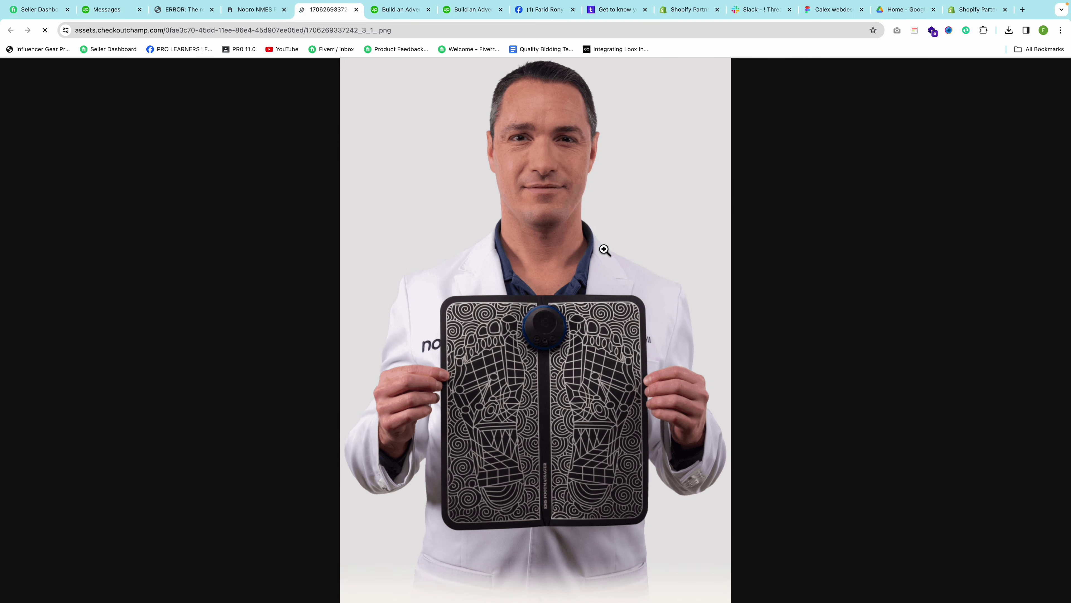
pyautogui.click(253, 10)
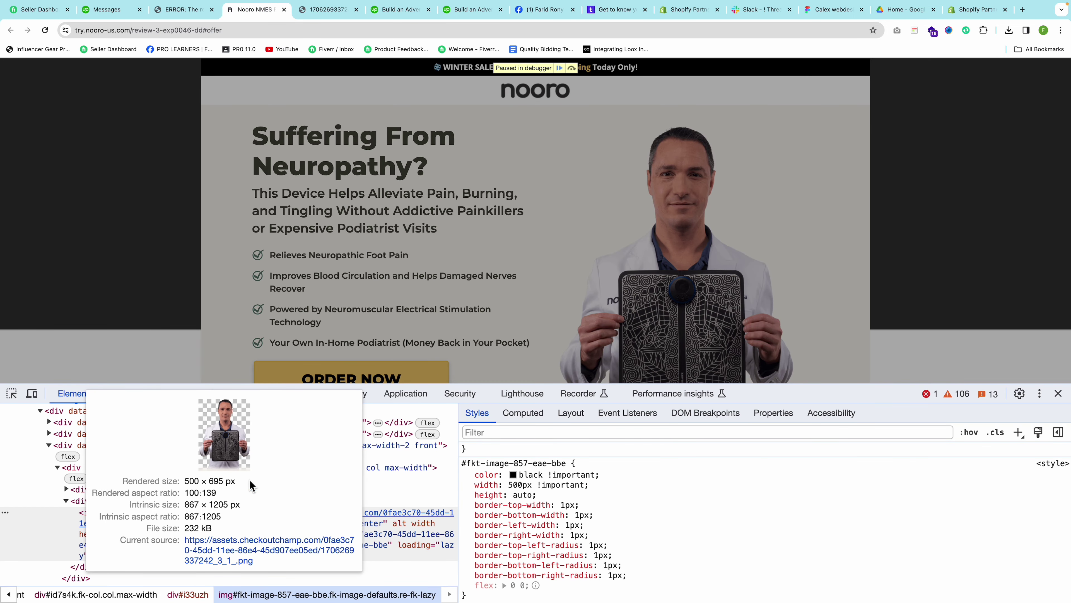
pyautogui.click(336, 9)
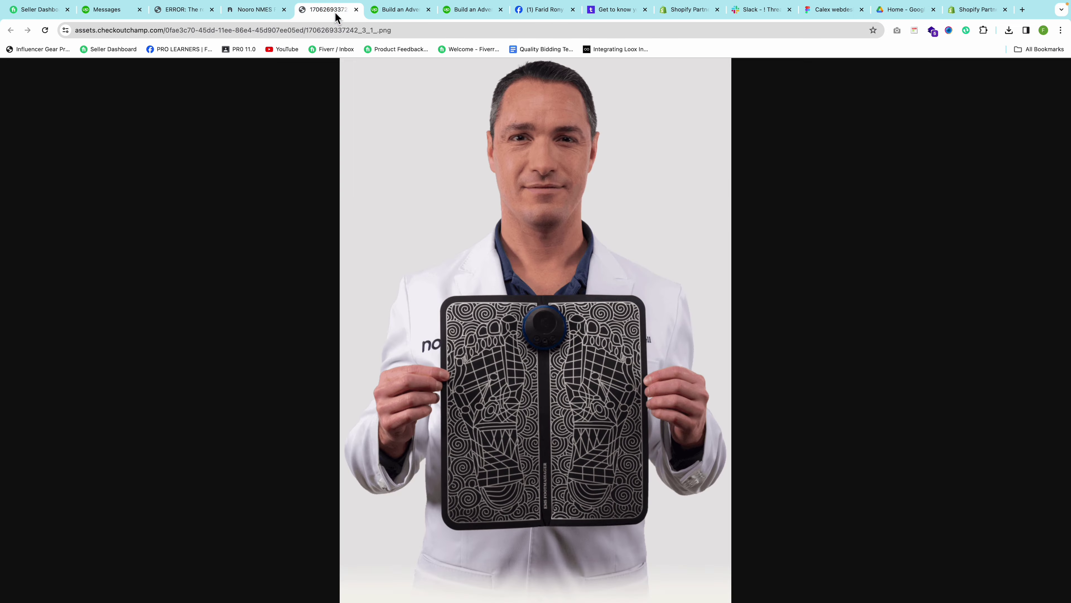
pyautogui.press('super+s')
pyautogui.press('Return')
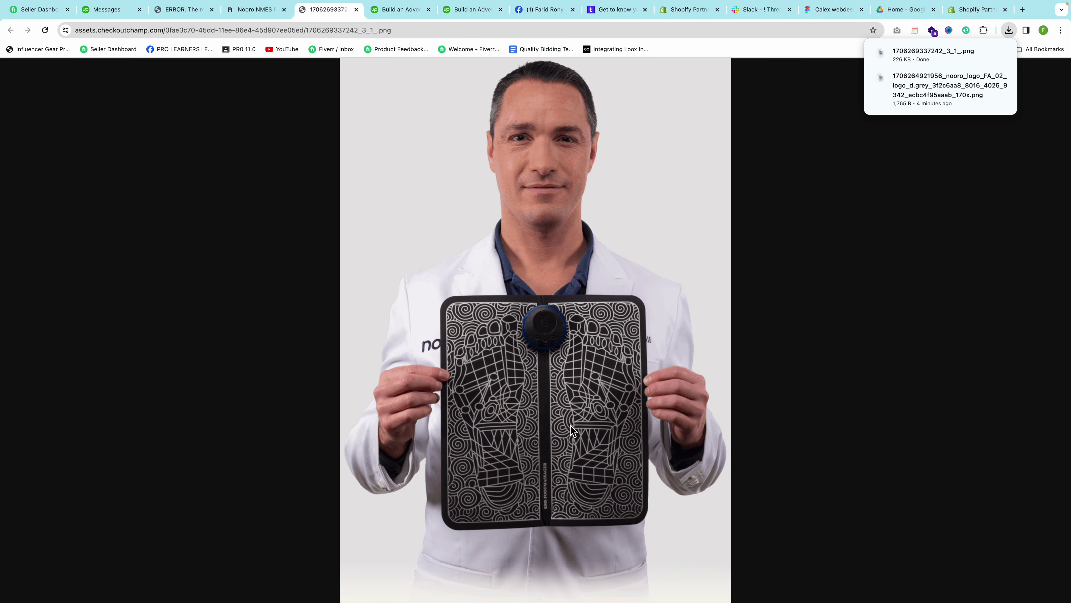
pyautogui.press('super+w')
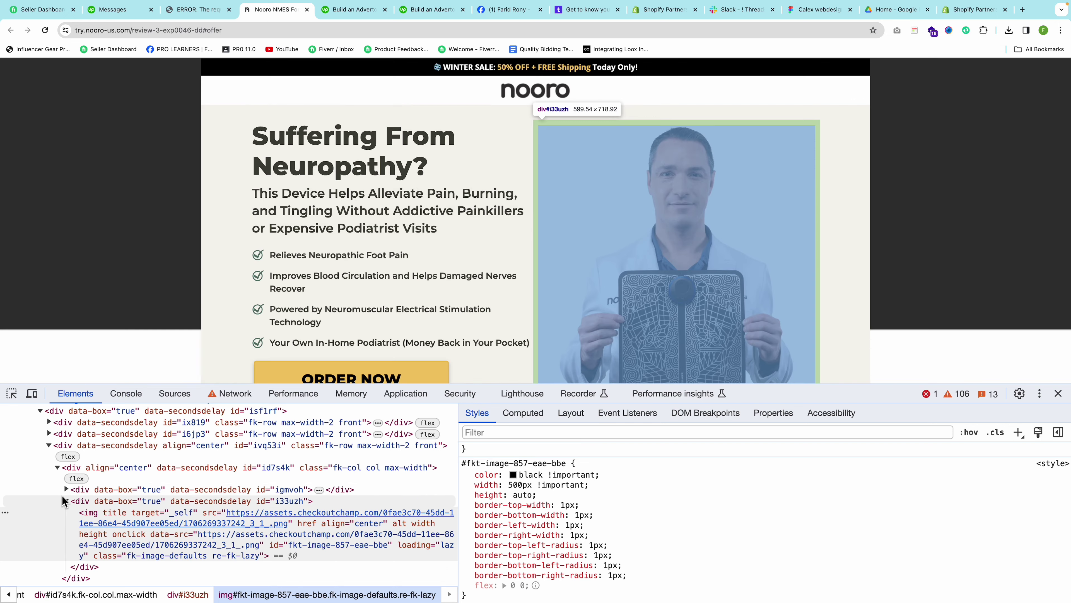
# Inspect the hero image container's padding, close the developer tools and copy the headline "Suffering From Neuropathy?".
pyautogui.click(97, 501)
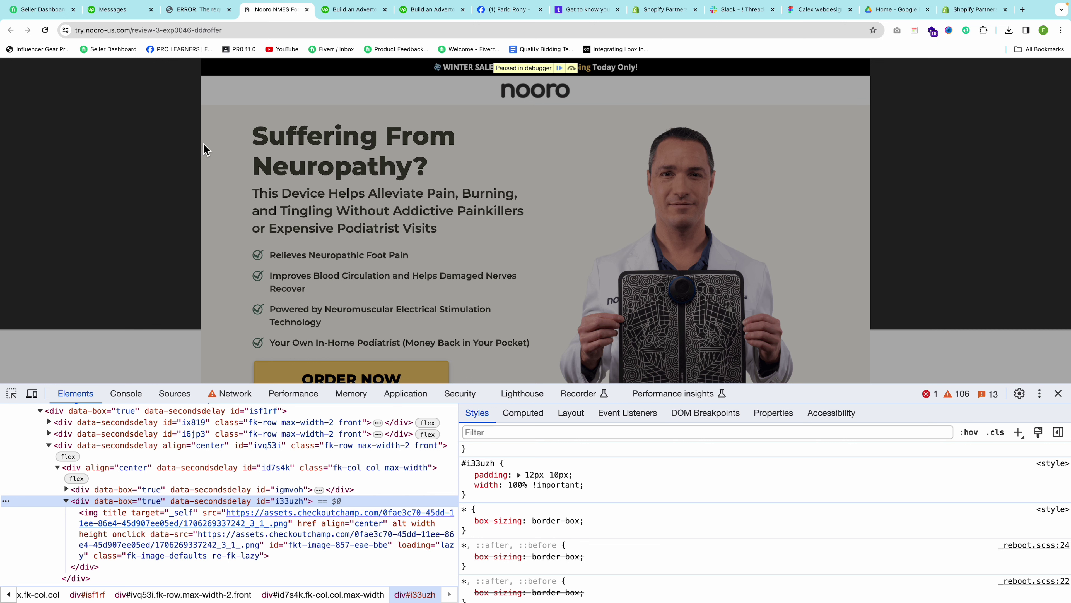
pyautogui.click(1059, 394)
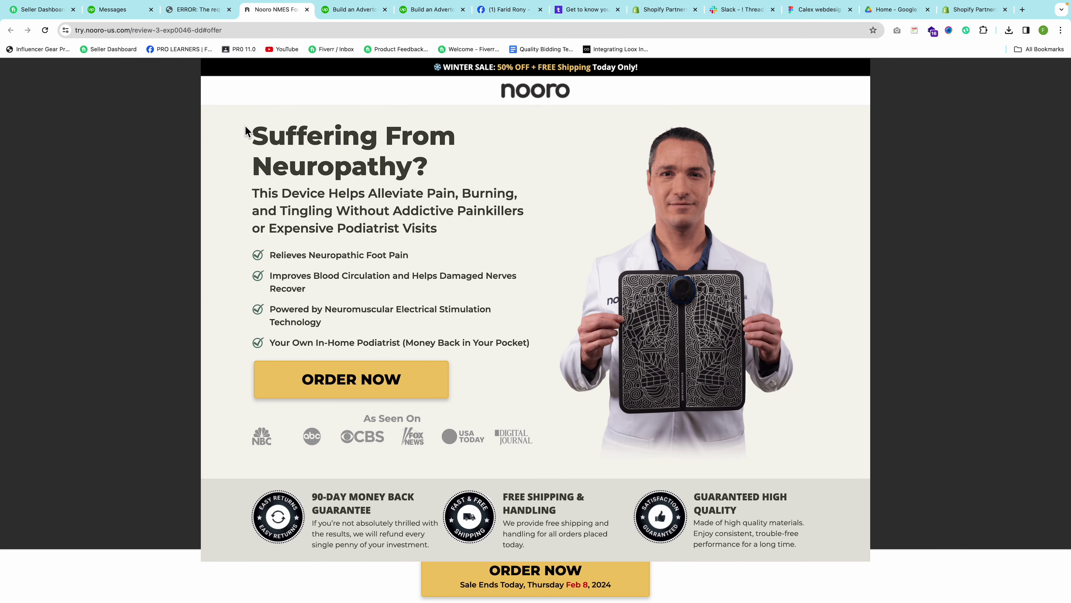
pyautogui.moveTo(243, 132); pyautogui.dragTo(464, 166)
pyautogui.hotkey('ctrl', 'c')
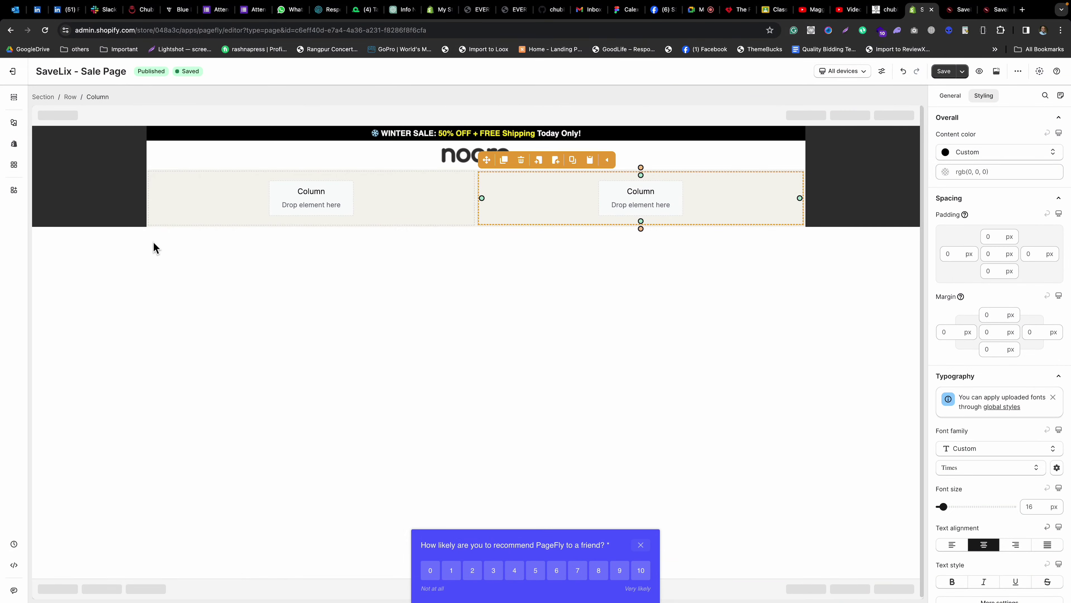
# In the PageFly editor, add an image element to the second column of the new hero row.
pyautogui.click(14, 124)
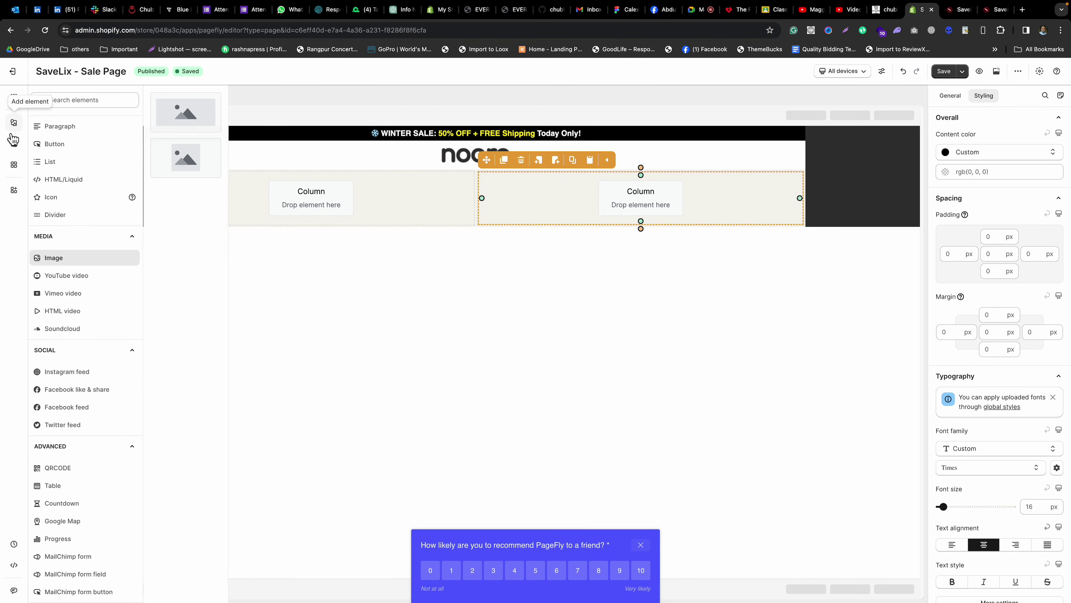
pyautogui.click(193, 115)
pyautogui.moveTo(193, 114); pyautogui.dragTo(682, 199)
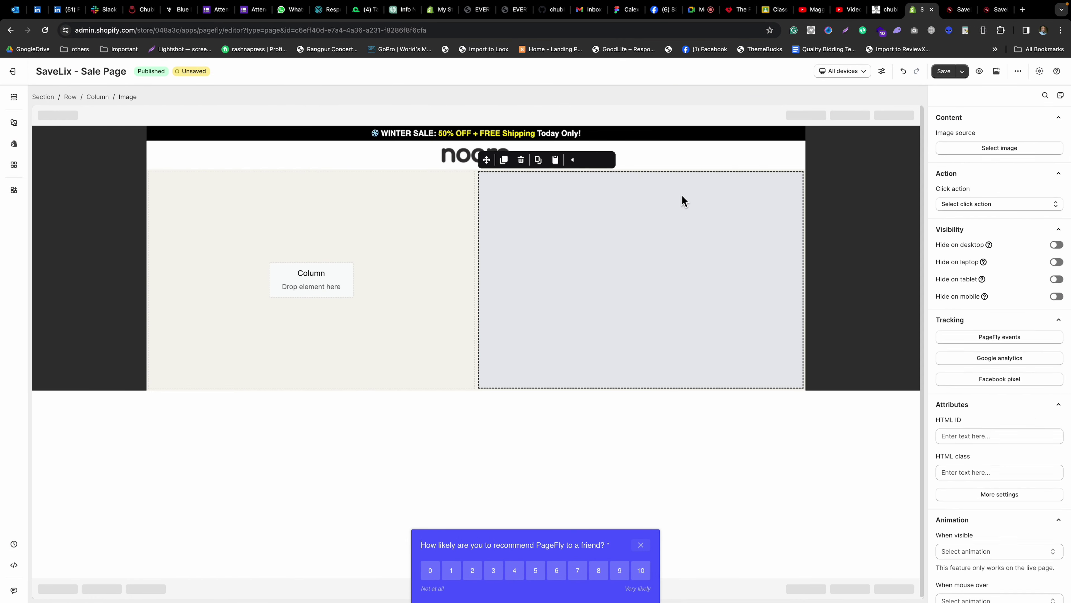
pyautogui.click(950, 97)
pyautogui.click(993, 151)
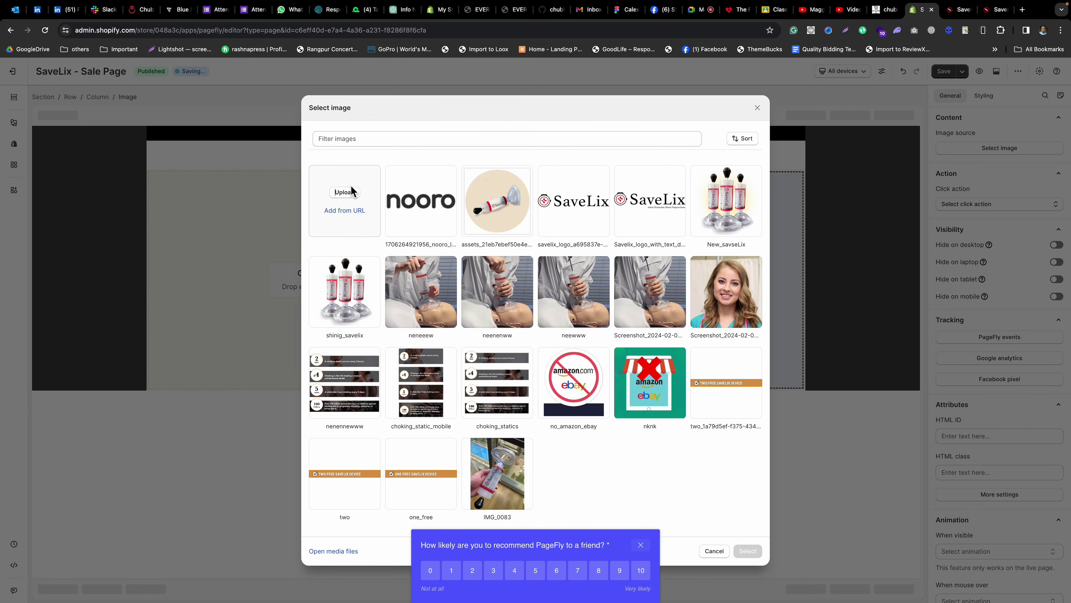
pyautogui.click(352, 190)
pyautogui.doubleClick(374, 167)
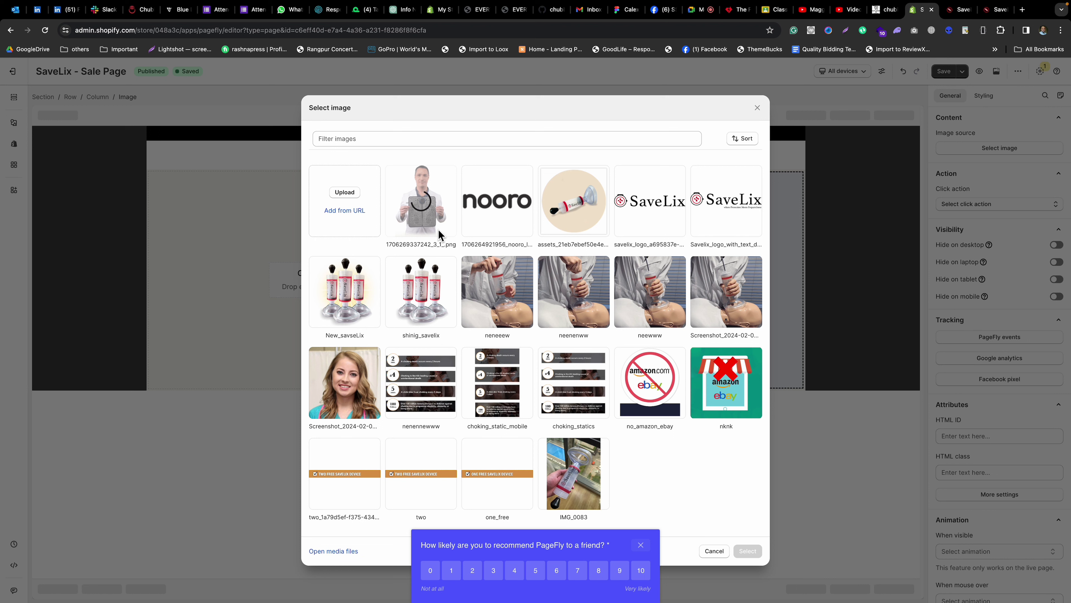
pyautogui.click(640, 546)
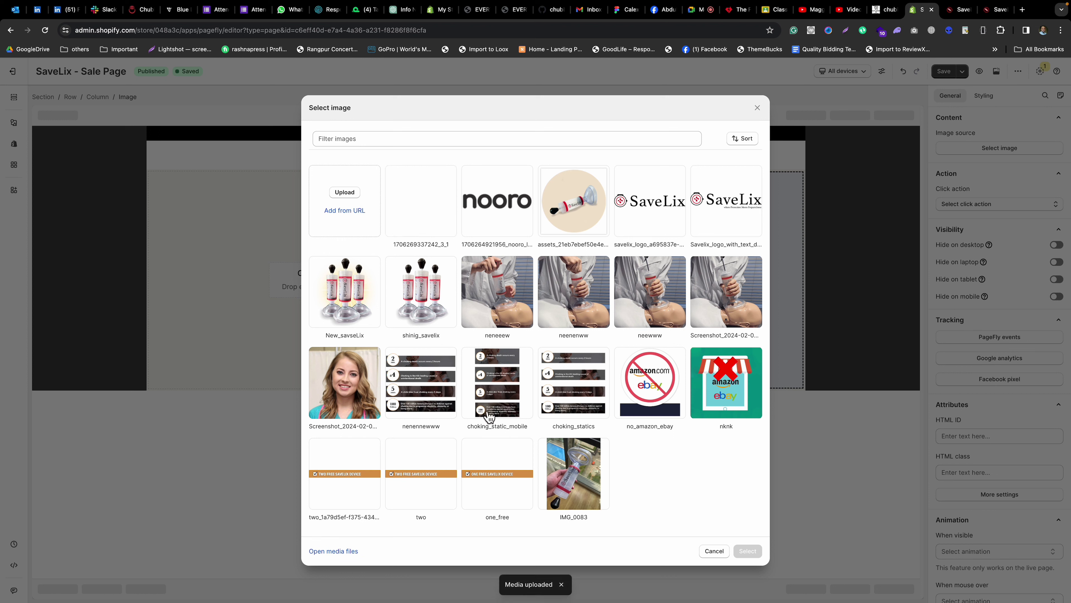
pyautogui.click(423, 209)
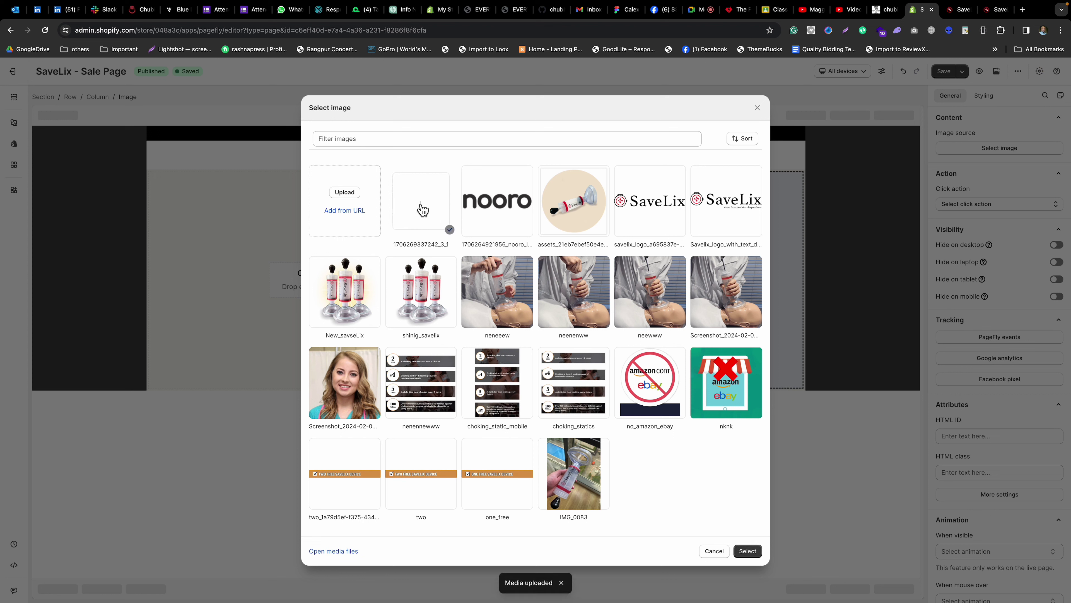
pyautogui.click(747, 551)
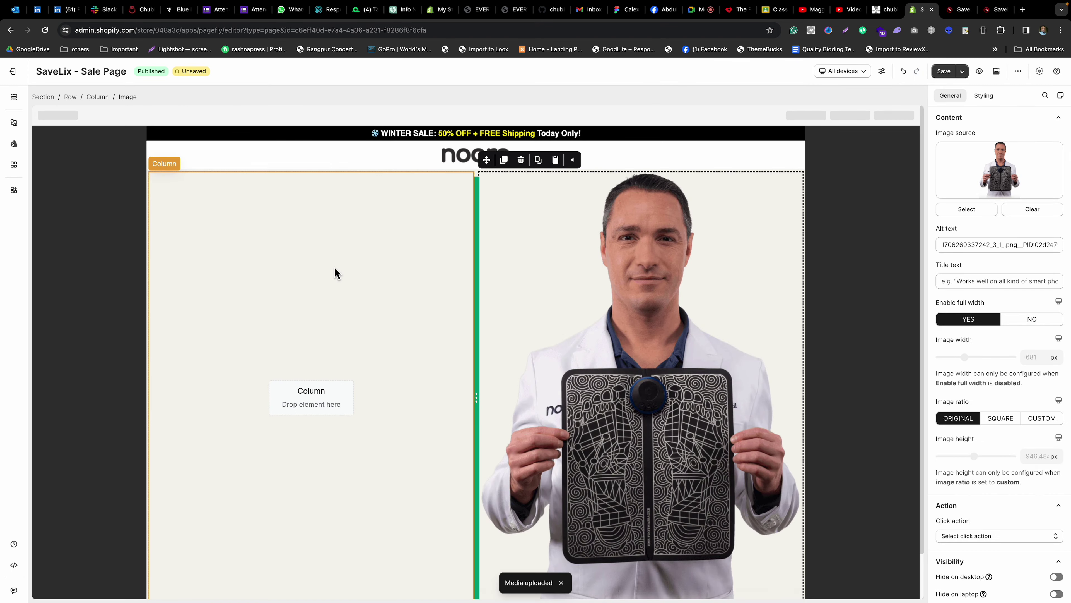
# Disable full width for the hero image, try the square and custom ratios, and set the ratio back to original.
pyautogui.click(1034, 320)
pyautogui.scroll(-2, 655, 344)
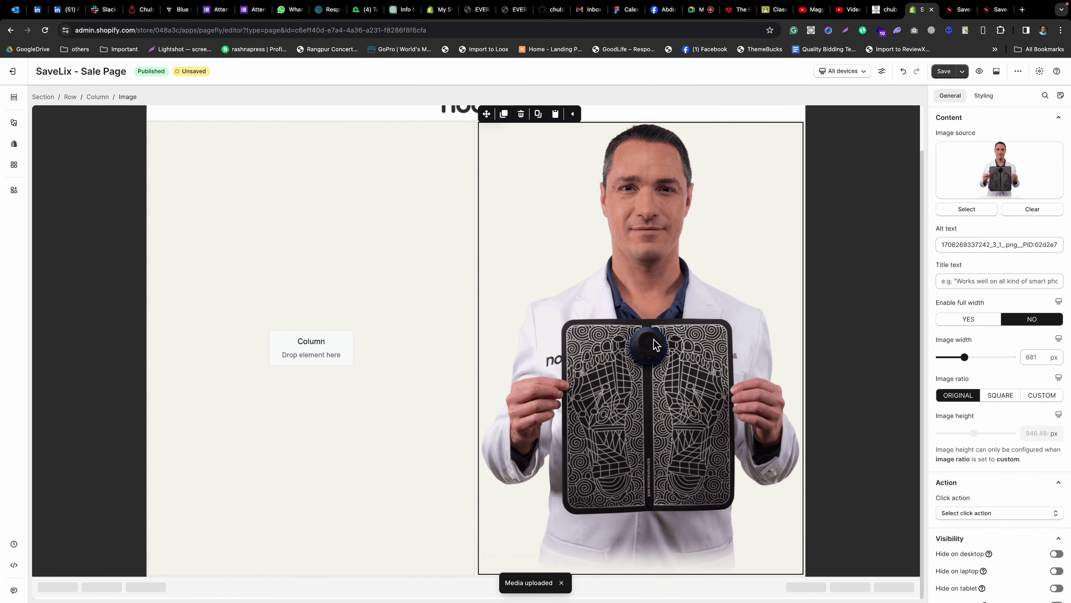
pyautogui.click(1003, 397)
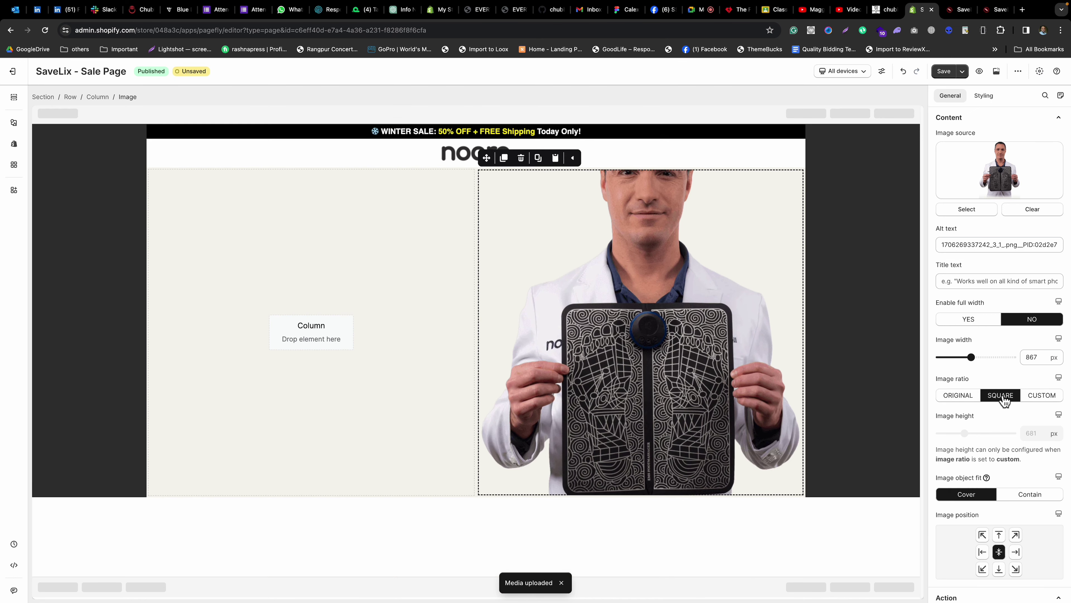
pyautogui.click(959, 396)
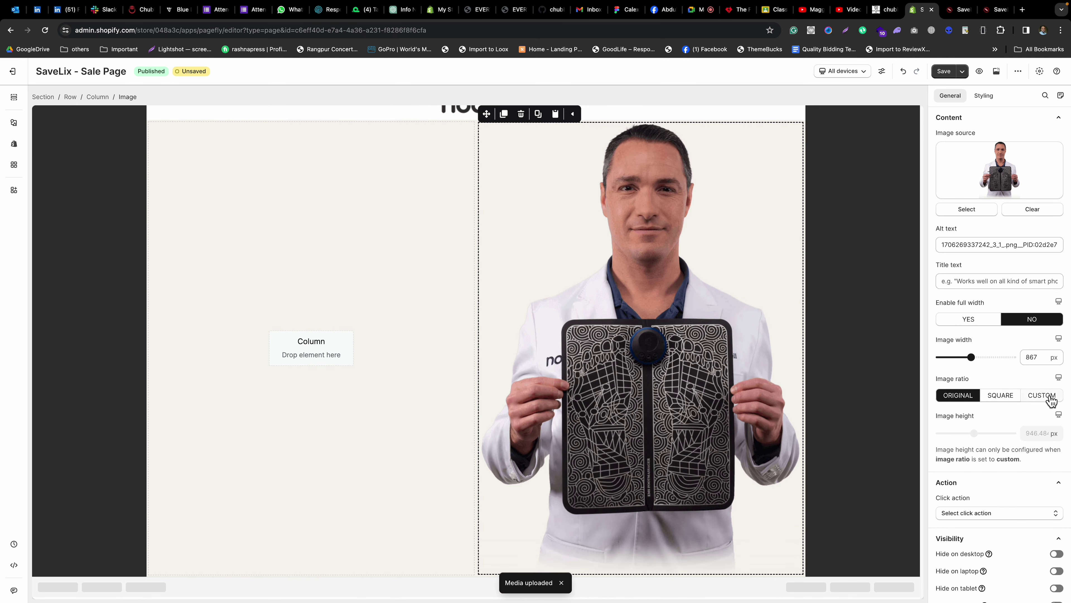
pyautogui.click(1052, 400)
pyautogui.click(950, 401)
# Add a heading element to the hero row's empty first column and set its text to "Suffering From Neuropathy?".
pyautogui.click(306, 250)
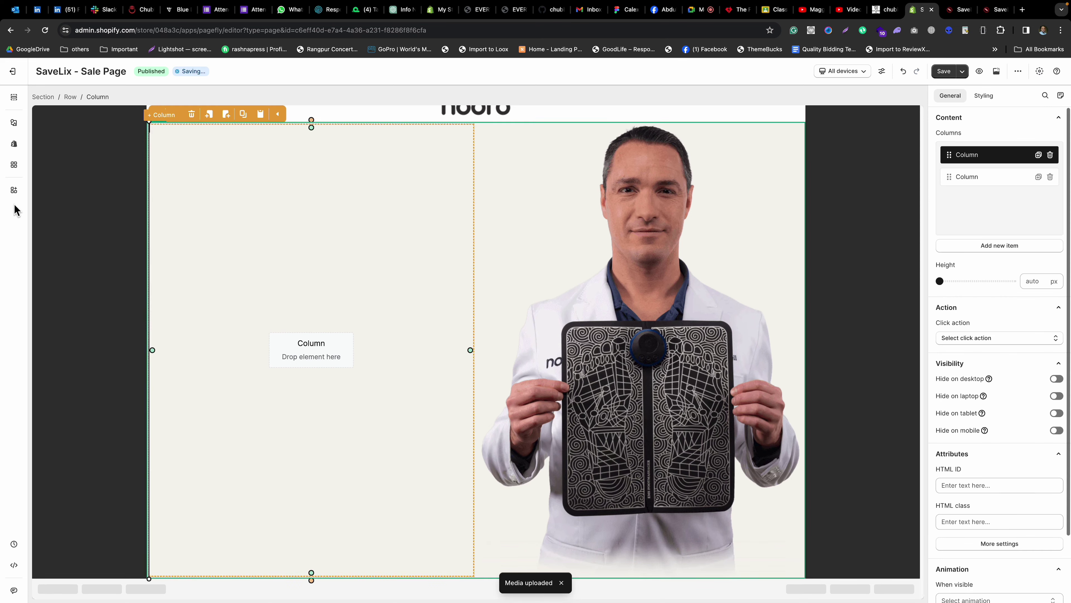
pyautogui.click(14, 123)
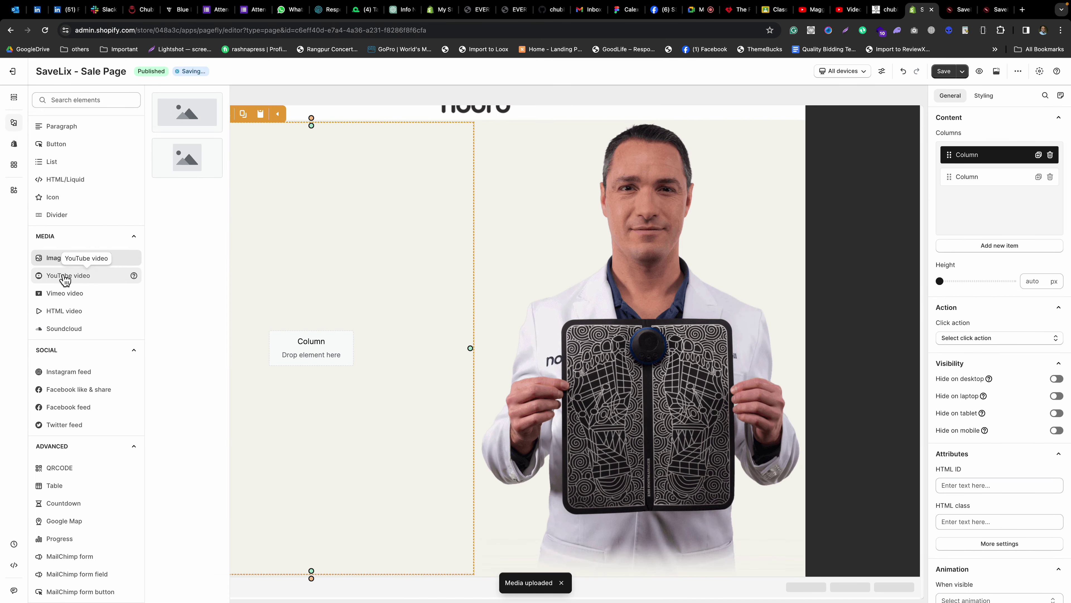
pyautogui.scroll(3, 58, 162)
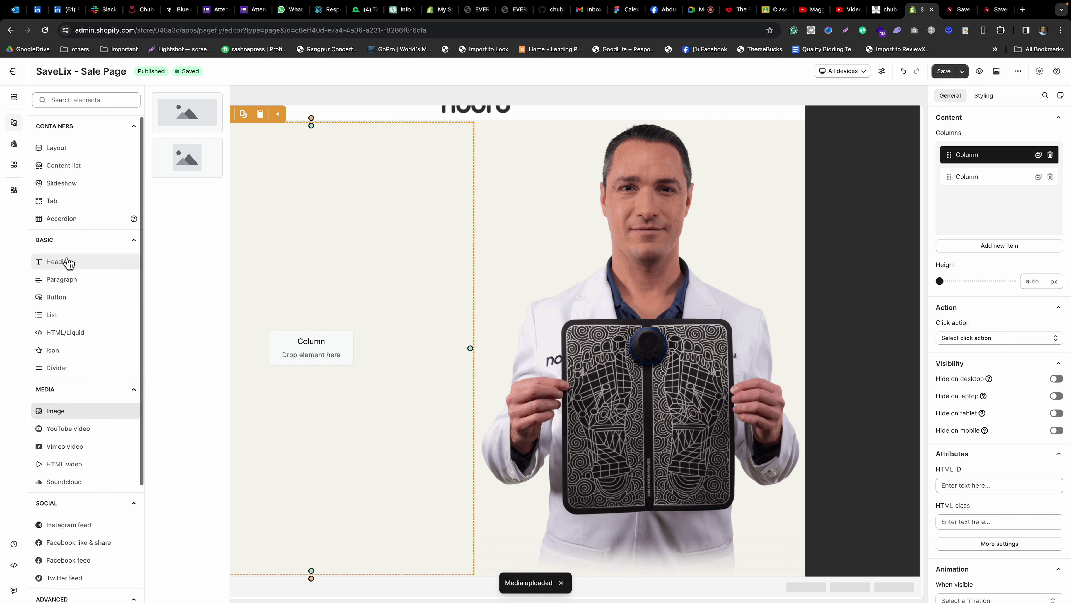
pyautogui.scroll(-3, 76, 236)
pyautogui.moveTo(187, 112); pyautogui.dragTo(275, 249)
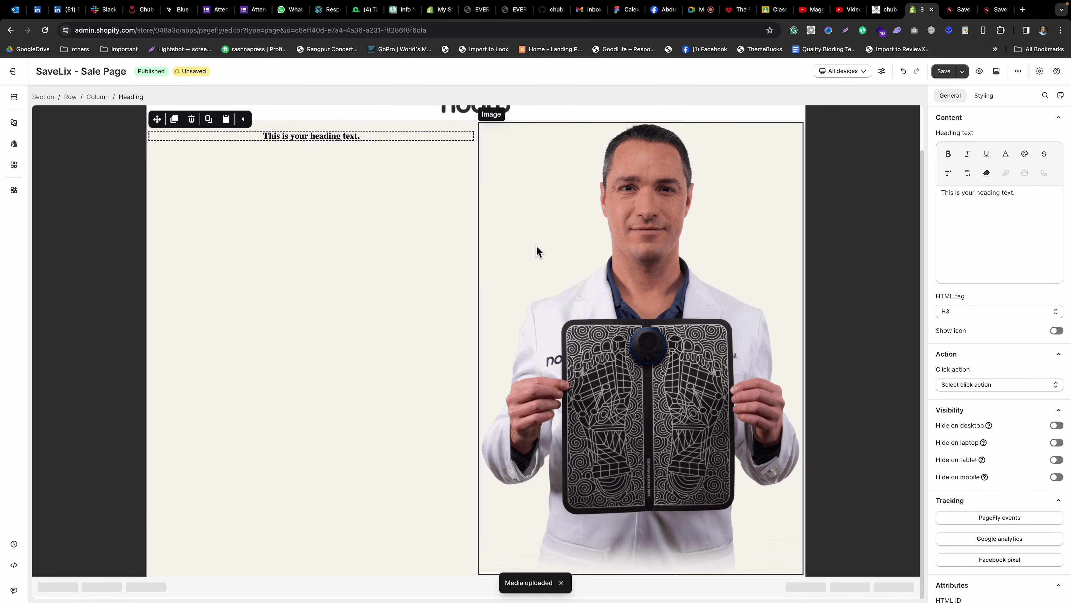
pyautogui.hotkey('ctrl', 'a')
pyautogui.hotkey('ctrl', 'v')
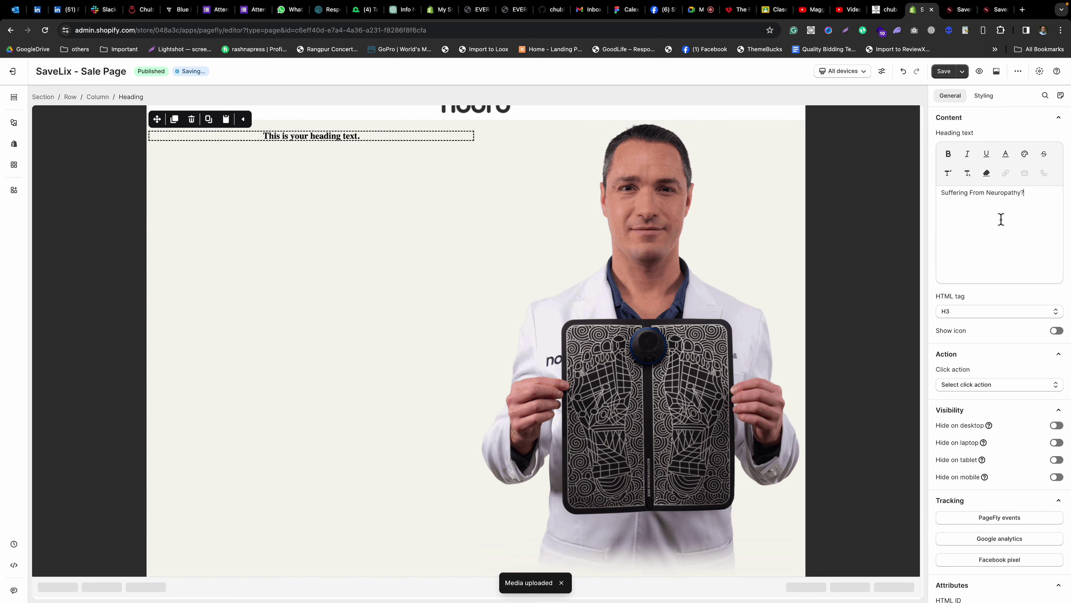
# Switch to the Nooro reference page and inspect the CSS styles of the "Suffering From Neuropathy?" headline in the developer tools.
pyautogui.press('super+grave')
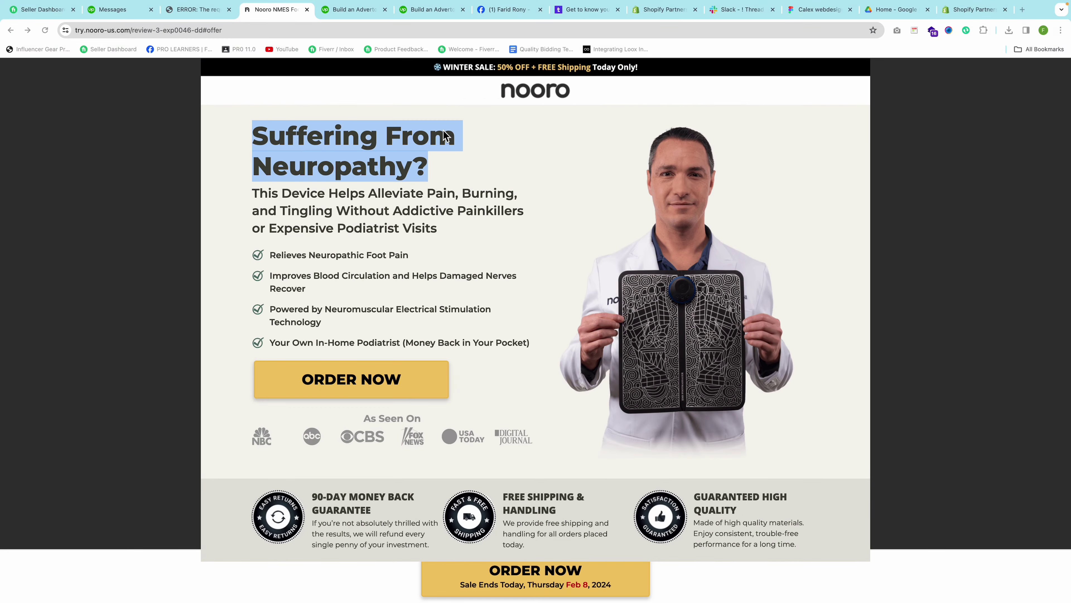
pyautogui.rightClick(379, 144)
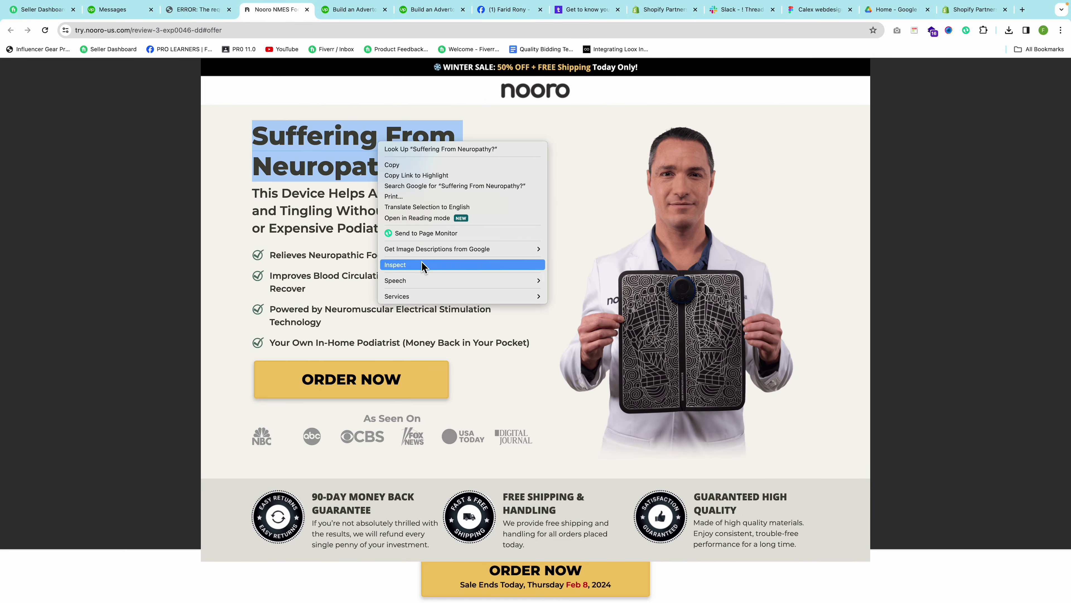
pyautogui.click(404, 269)
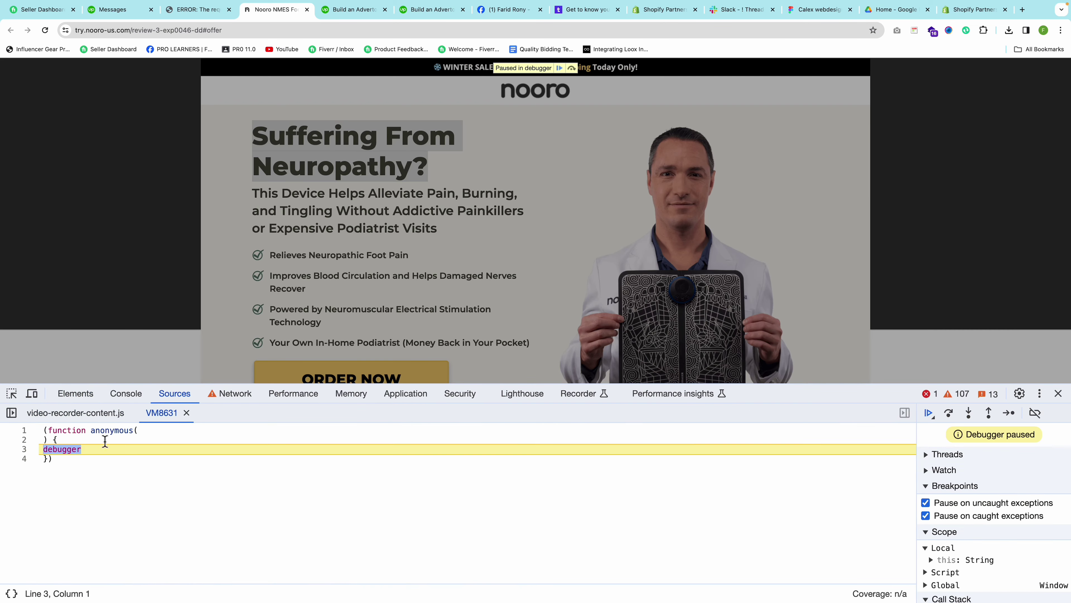
pyautogui.click(75, 393)
pyautogui.scroll(-3, 177, 477)
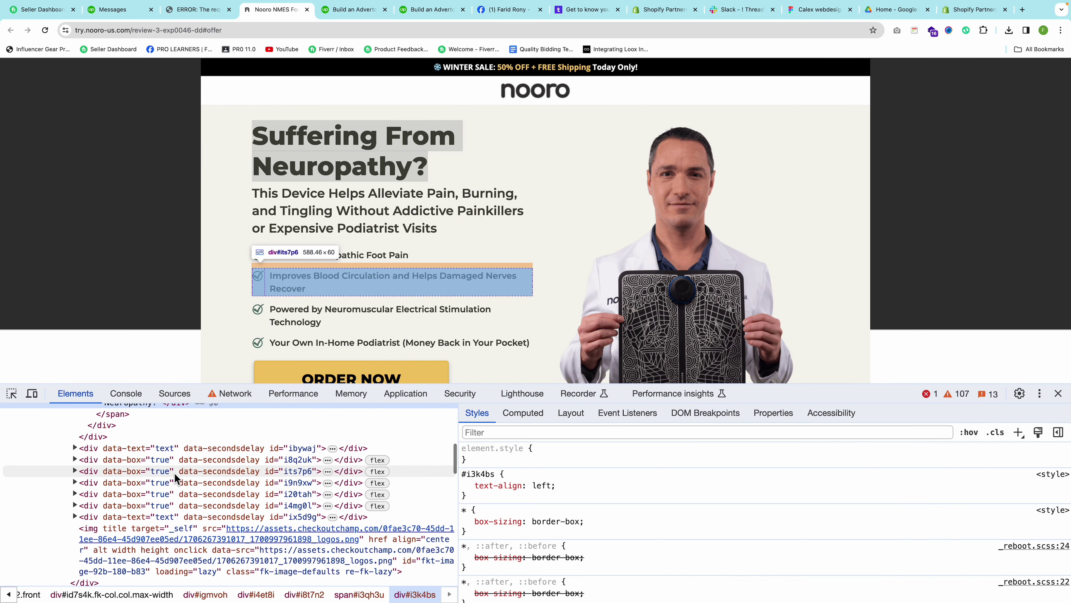
pyautogui.scroll(3, 175, 478)
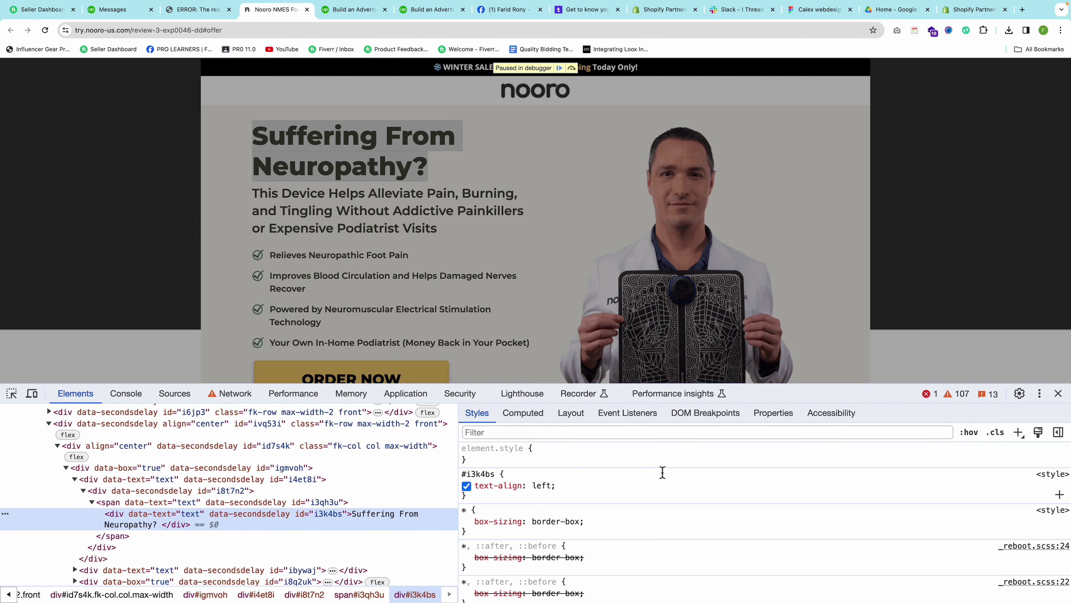
pyautogui.scroll(-5, 601, 511)
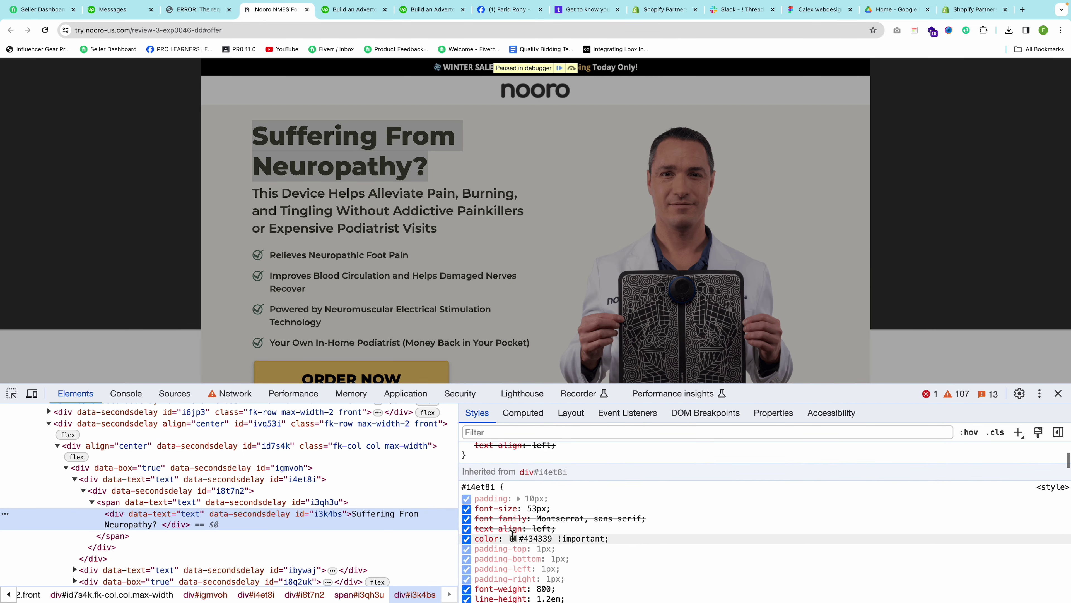
# Resume the paused debugger, inspect the headline's parent span and copy its inherited font, alignment, color, padding and line-height declarations.
pyautogui.press('F8')
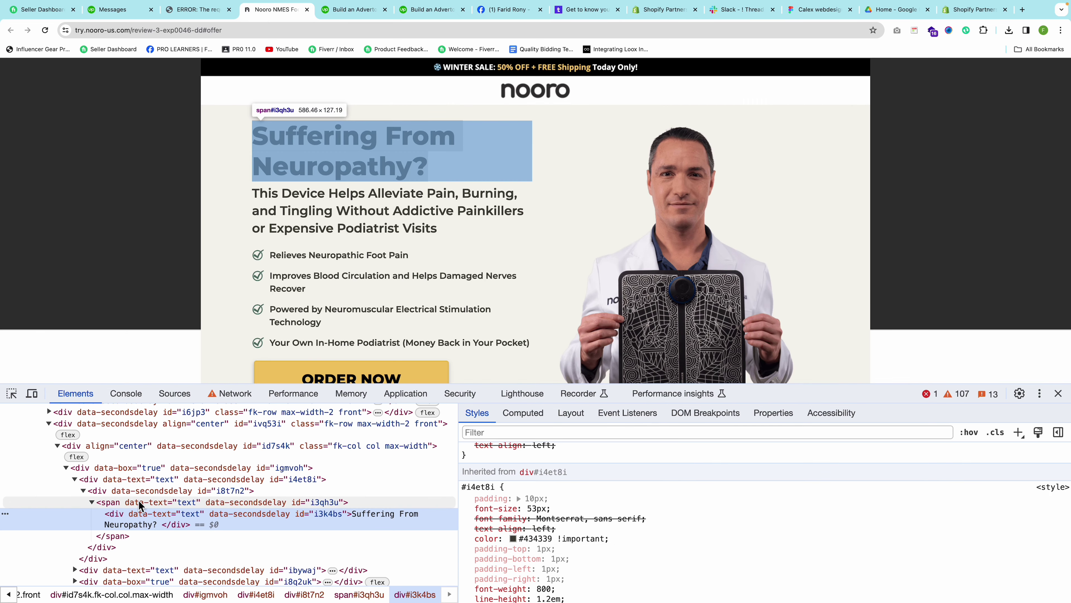
pyautogui.click(139, 503)
pyautogui.scroll(5, 656, 510)
pyautogui.scroll(-3, 656, 510)
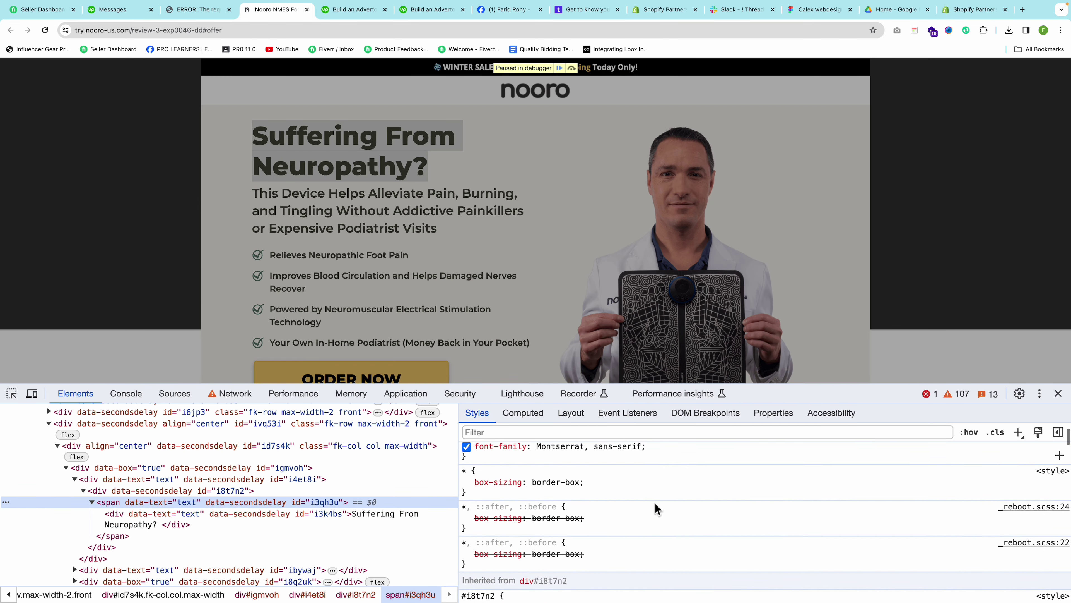
pyautogui.scroll(2, 656, 509)
pyautogui.scroll(-8, 573, 495)
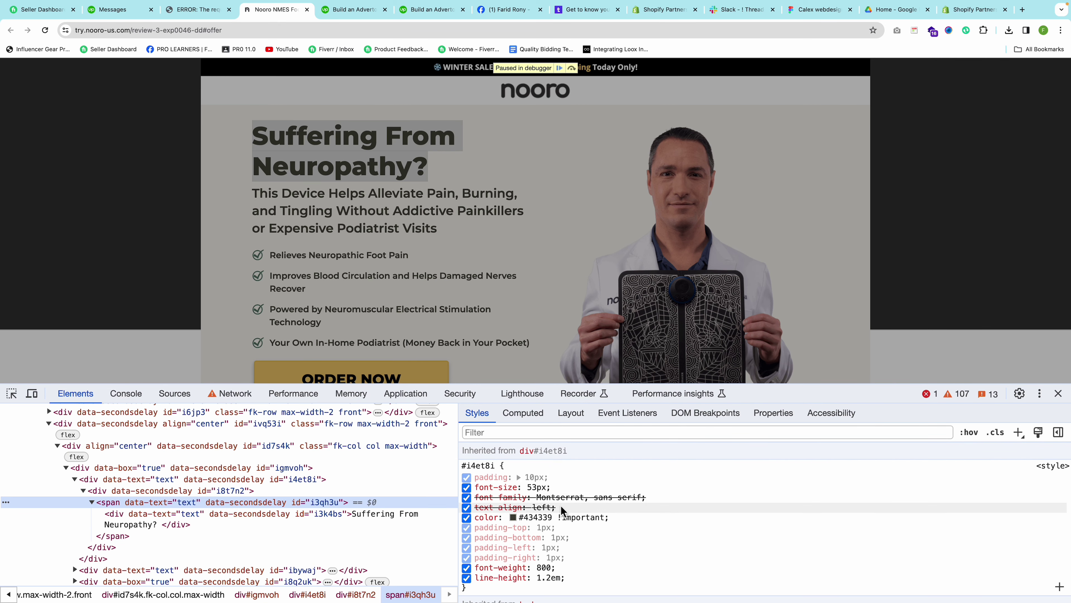
pyautogui.click(582, 584)
pyautogui.moveTo(582, 585); pyautogui.dragTo(614, 488)
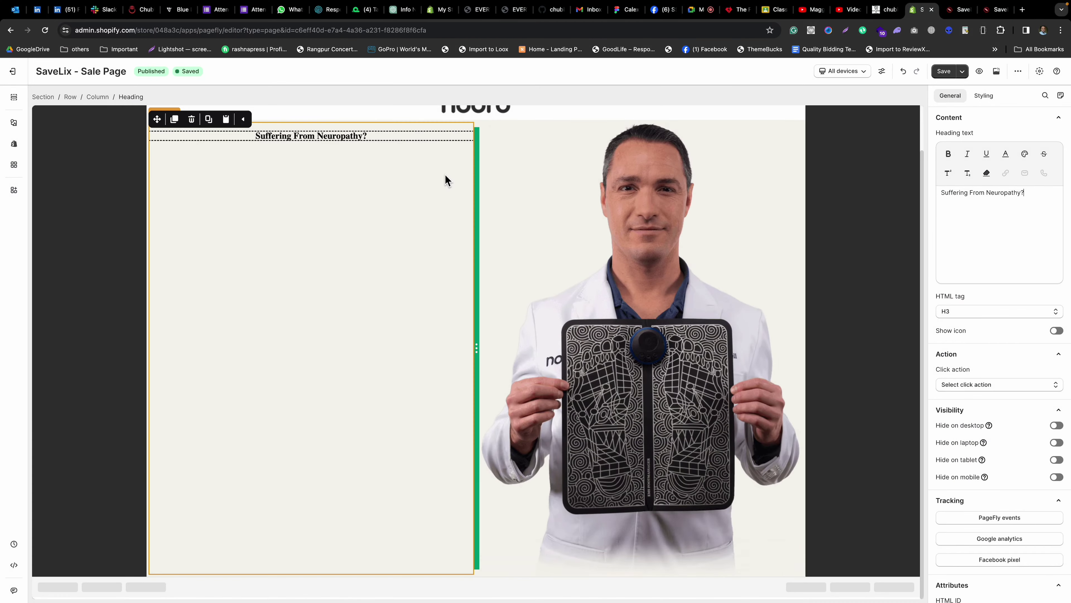
# In PageFly, give the heading custom CSS: 53px Montserrat, sans-serif, left-aligned, 1px padding, weight 800, line-height 1.2em, color rgb(67, 67, 57) !important.
pyautogui.click(984, 96)
pyautogui.scroll(-10, 1000, 437)
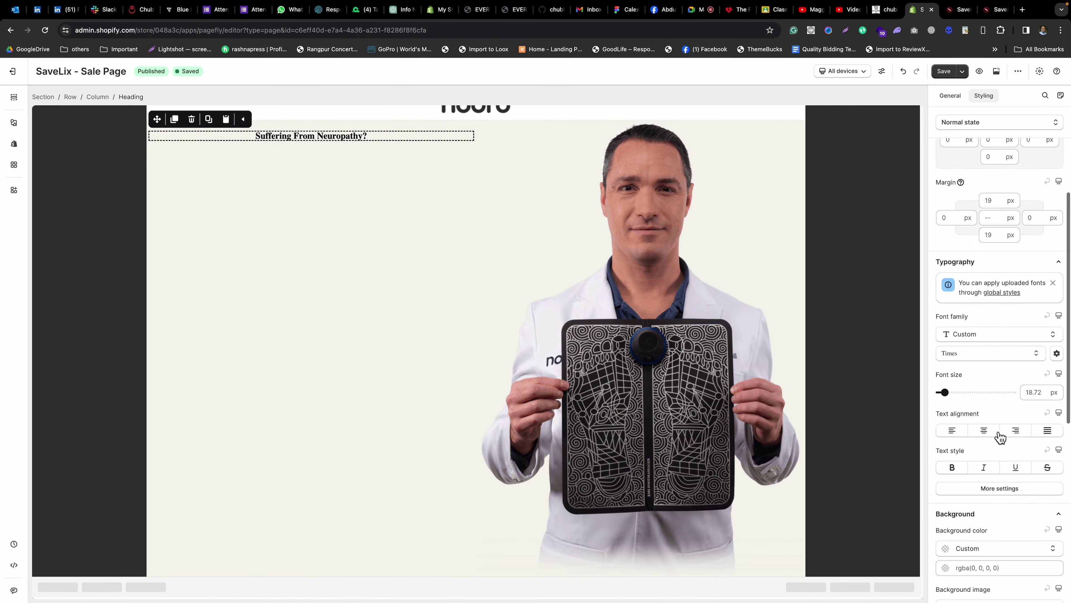
pyautogui.click(990, 516)
pyautogui.write('font-size: 53px; font-family: Montserrat, sans-serif; text-align: left; padding: 1px; font-weight: 800; line-height: 1.2em; color: rgb(67, 67, 57) !important;')
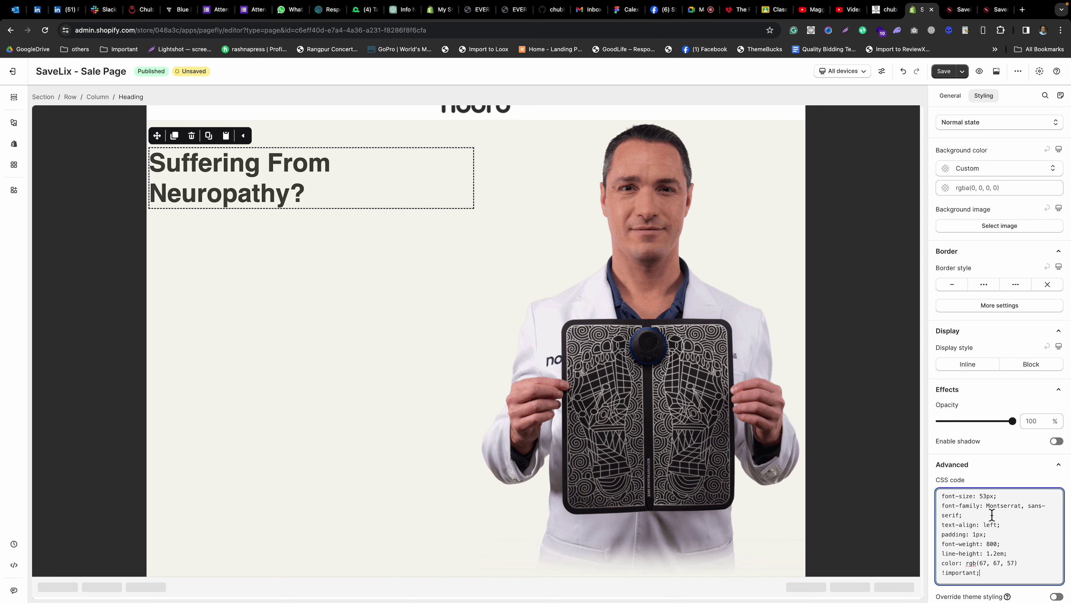
# Set the hero heading's margin to 0 px on all sides.
pyautogui.scroll(10, 998, 379)
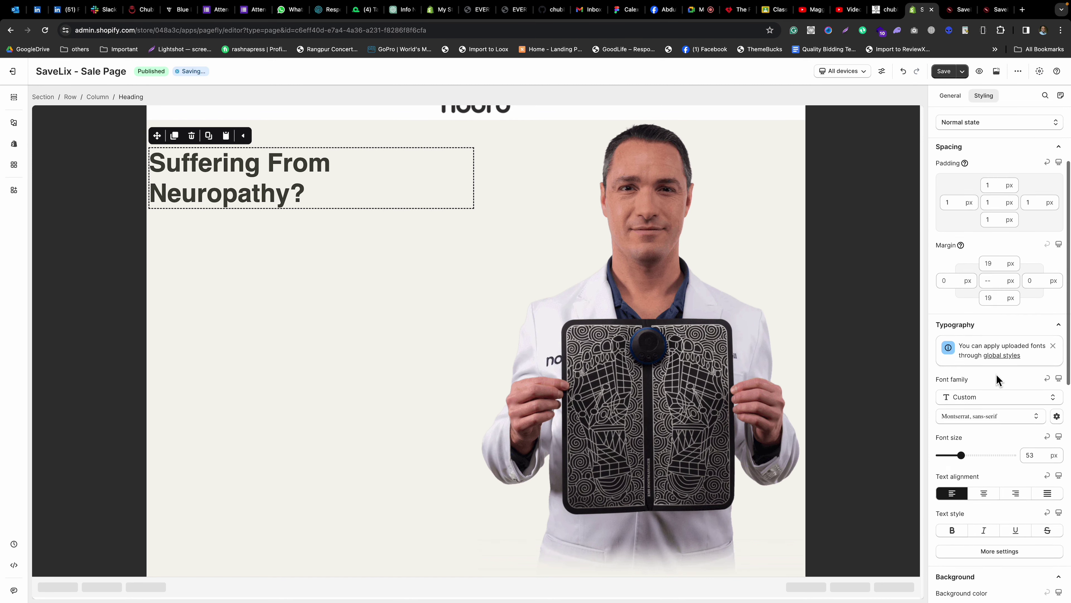
pyautogui.click(994, 314)
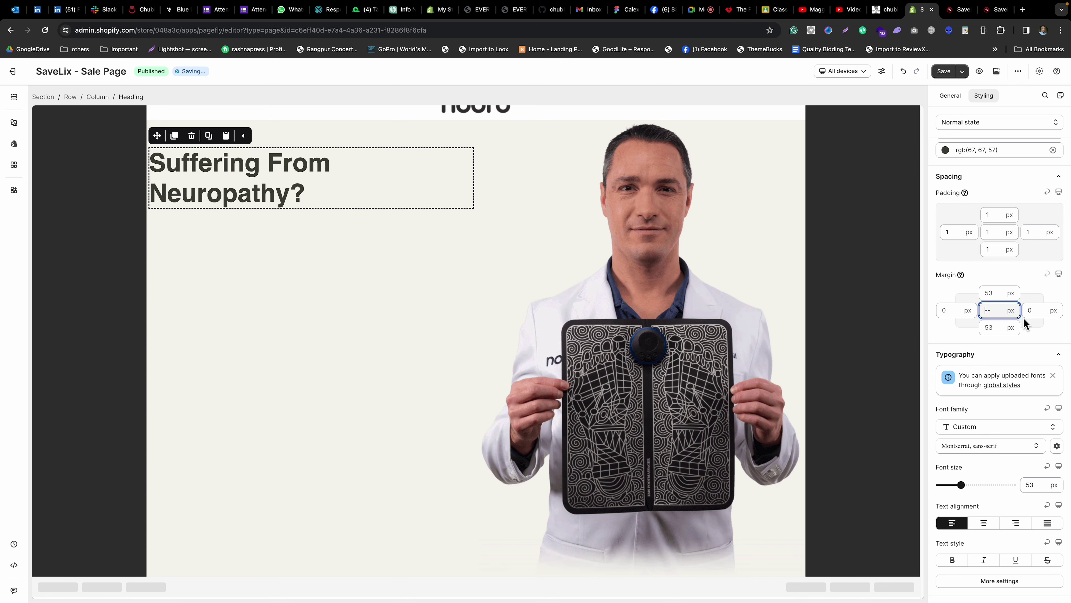
pyautogui.write('0')
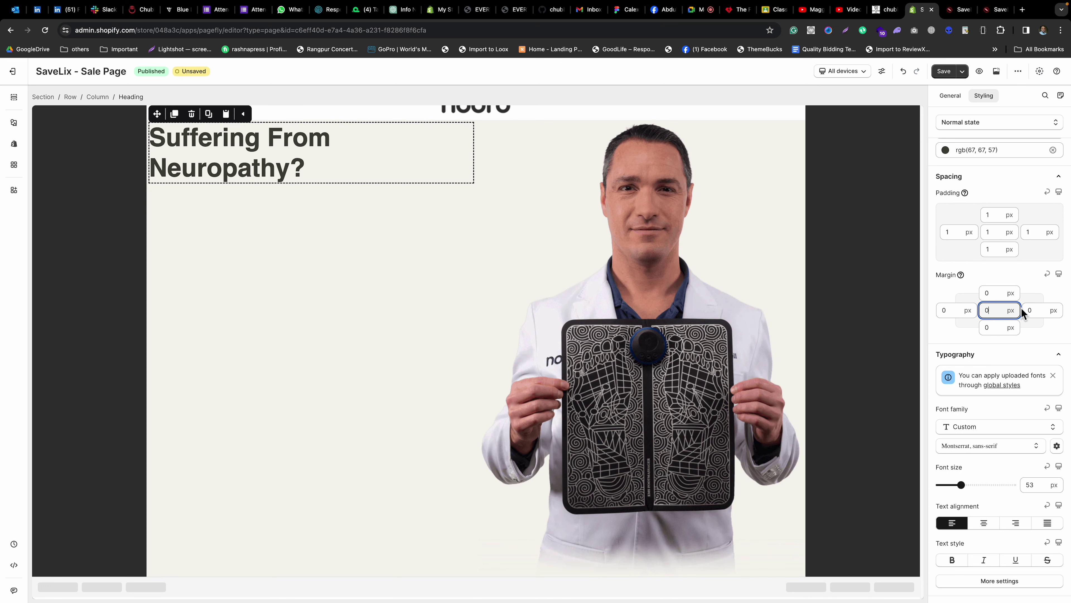
pyautogui.press('Tab')
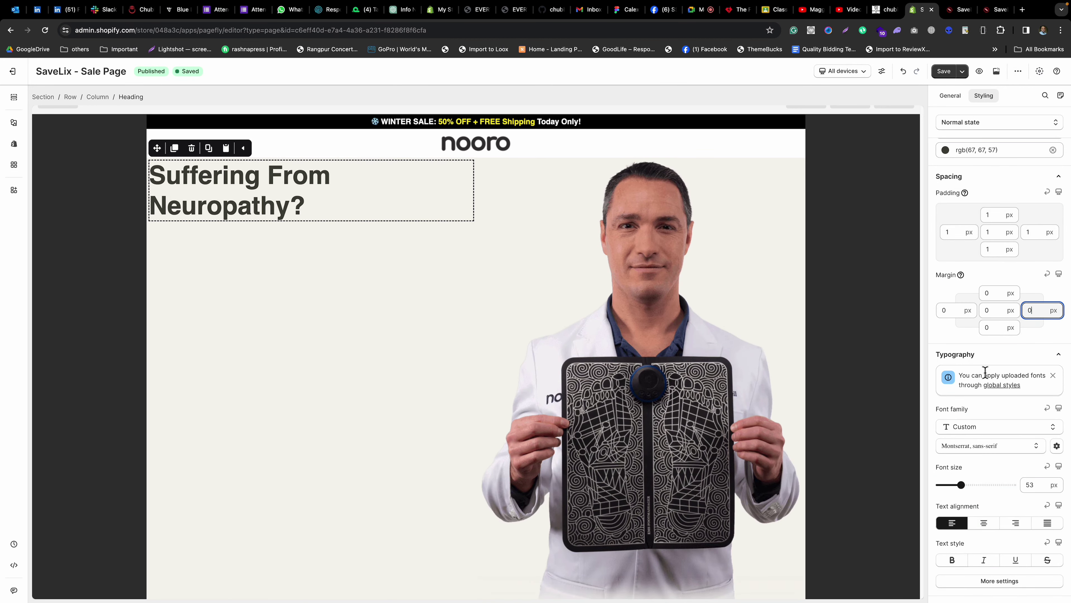
# Change the hero heading's font family to the Google font Montserrat.
pyautogui.scroll(-2, 986, 371)
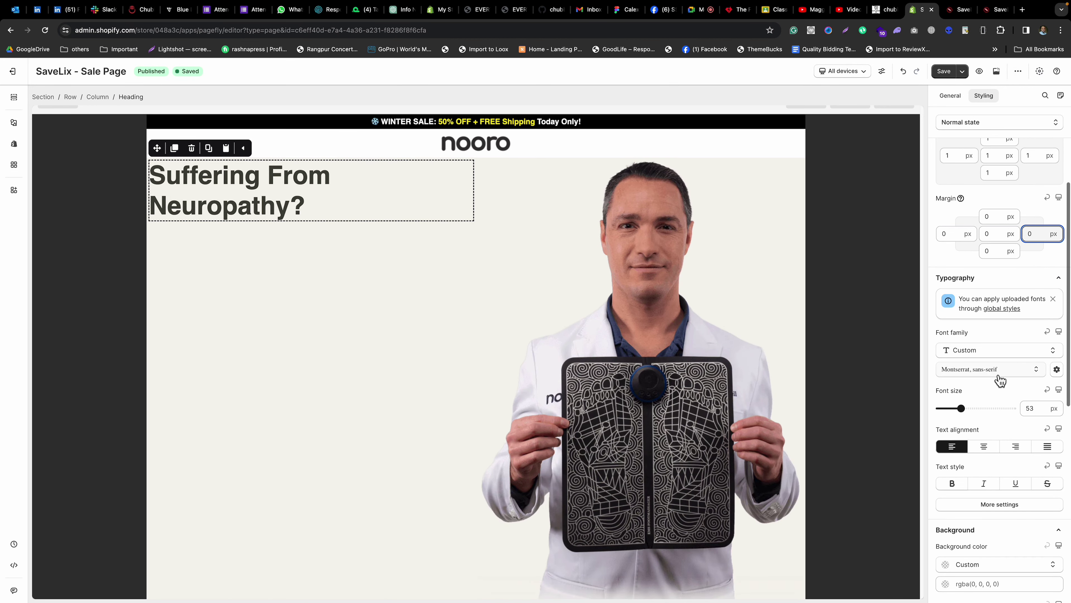
pyautogui.click(1000, 370)
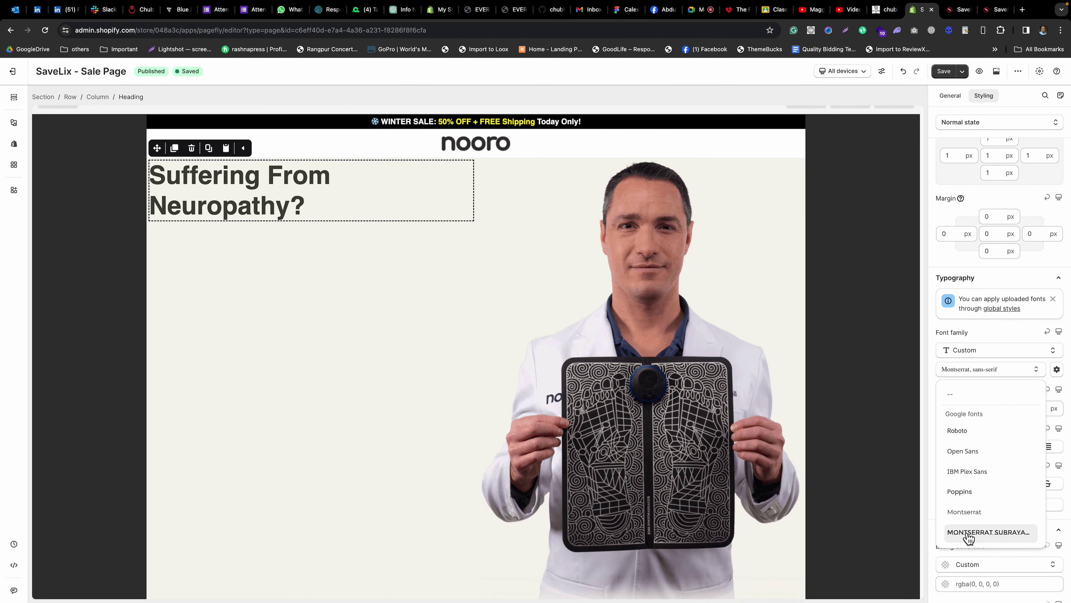
pyautogui.click(973, 513)
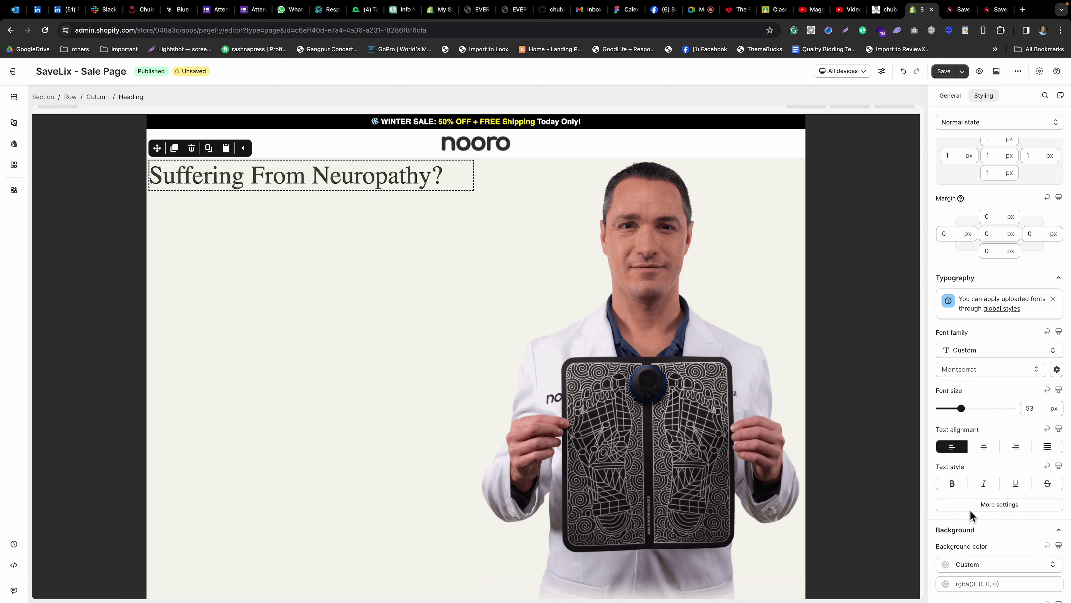
# Compare with the reference headline, try the Bold font weight on the hero heading and set it to Extra Bold.
pyautogui.press('super+grave')
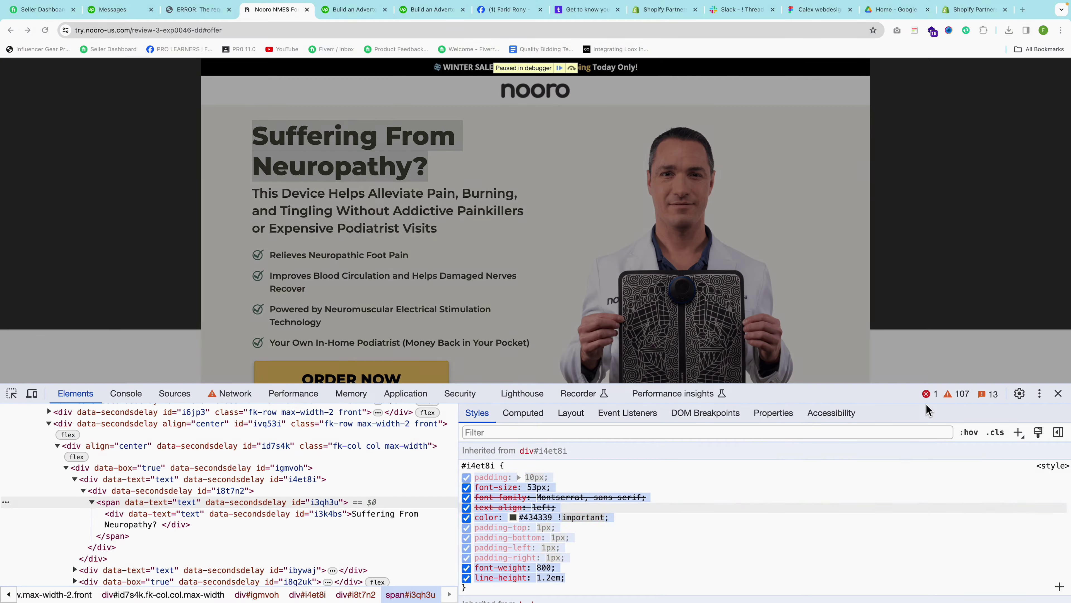
pyautogui.press('super+grave')
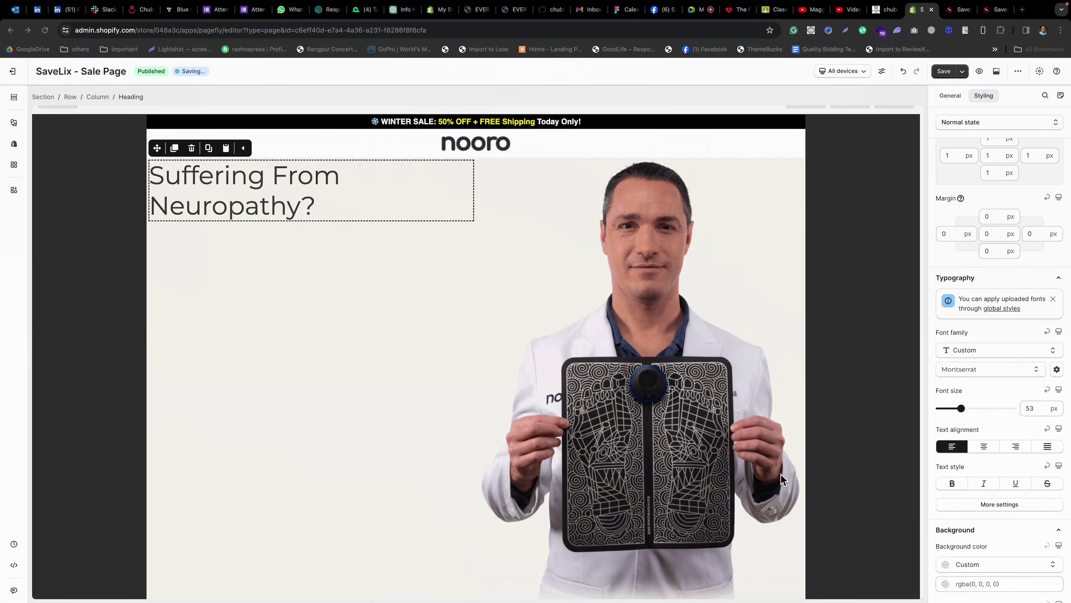
pyautogui.click(992, 504)
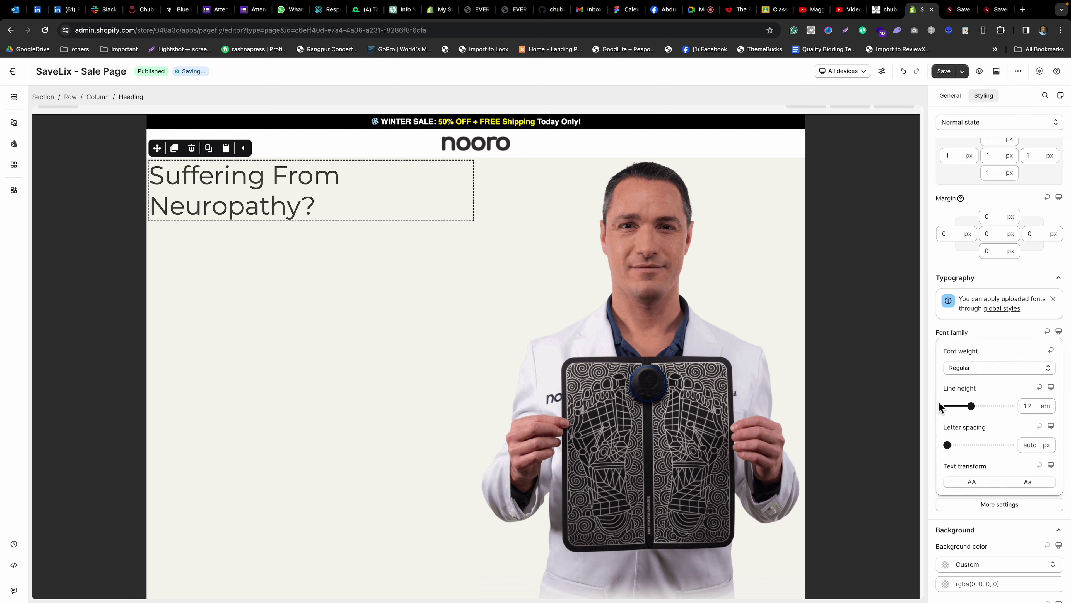
pyautogui.click(979, 375)
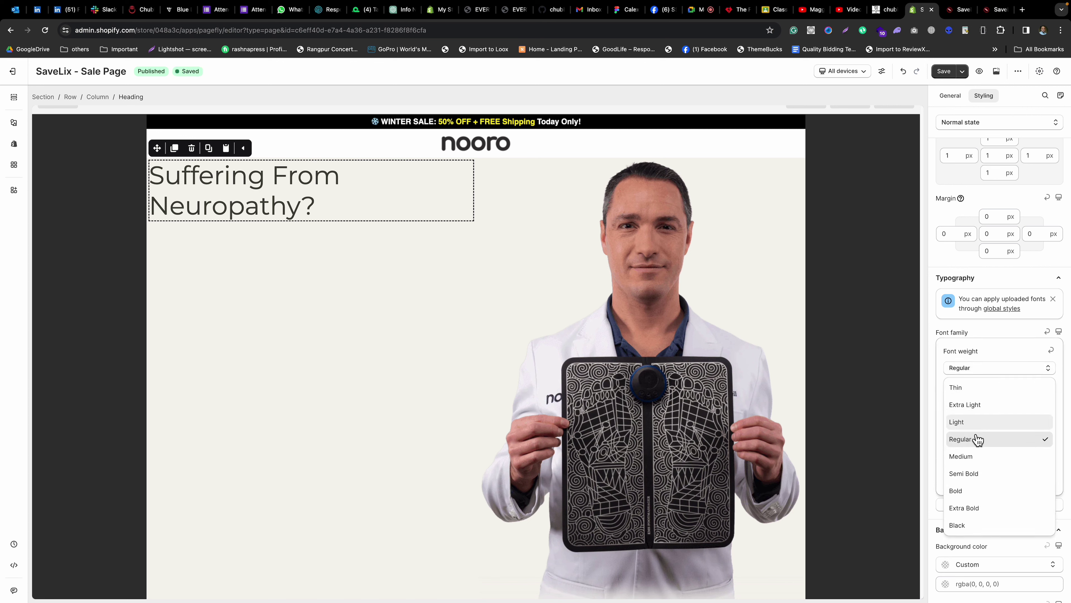
pyautogui.click(966, 489)
pyautogui.click(983, 373)
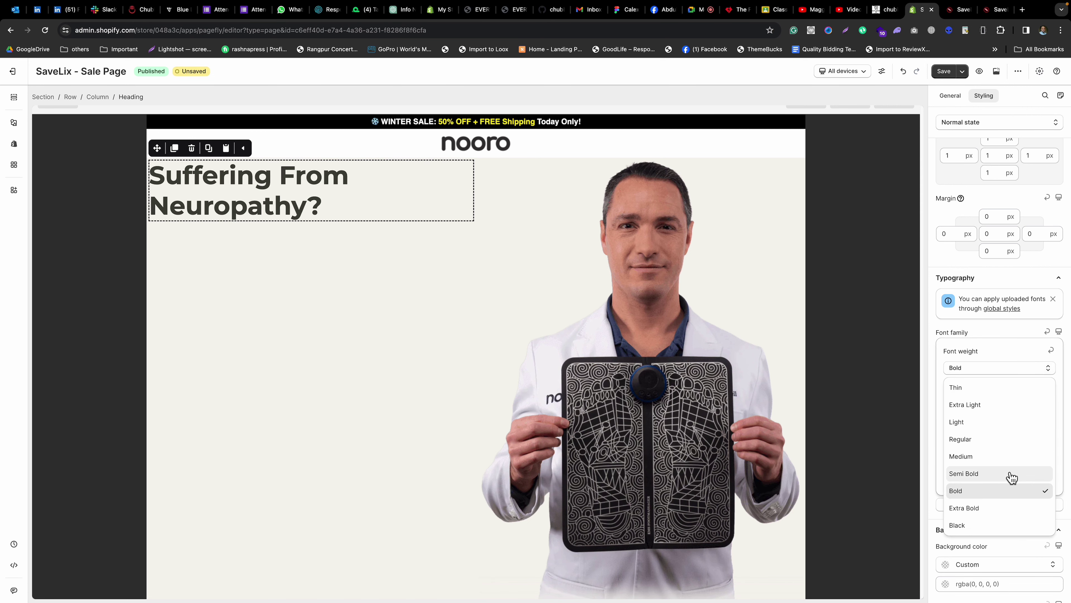
pyautogui.click(973, 509)
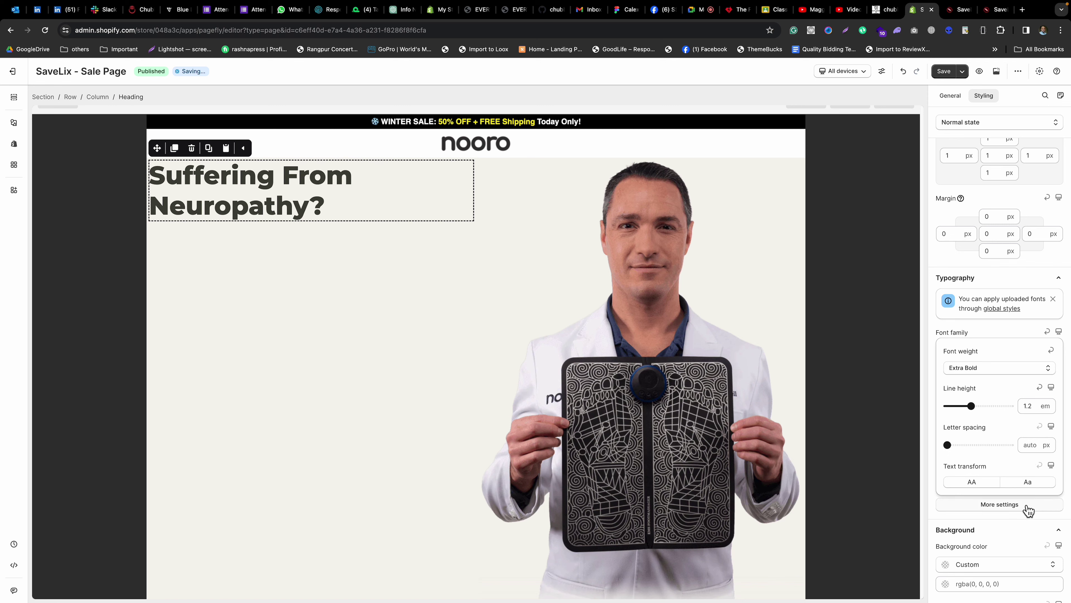
pyautogui.scroll(-10, 1027, 510)
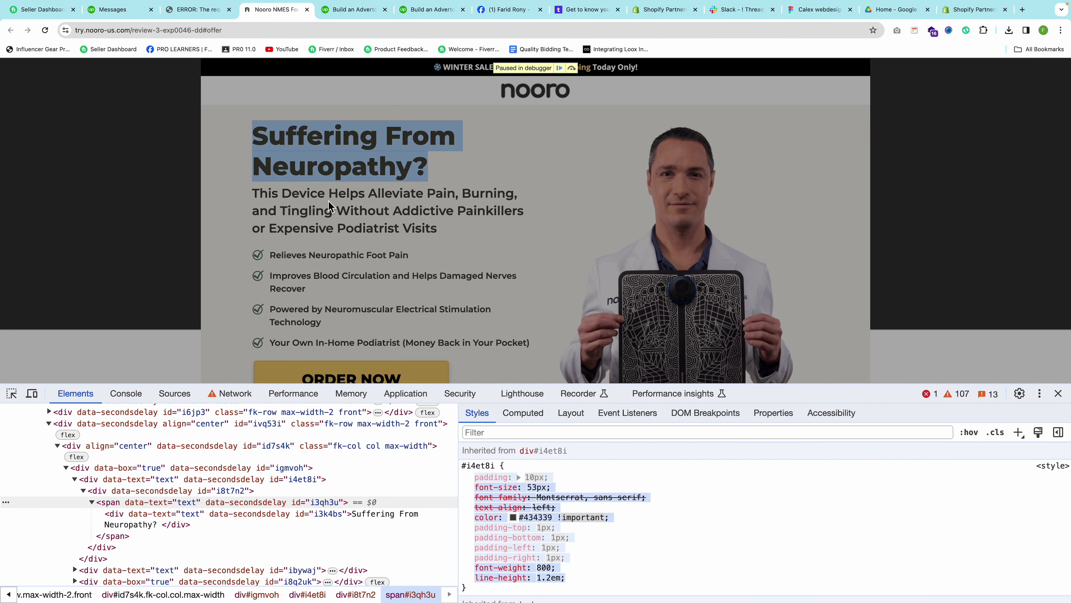
# On the Nooro reference page, close the developer tools and copy the subheading beginning "This Device Helps Alleviate Pain".
pyautogui.press('super+alt+i')
pyautogui.tripleClick(328, 201)
pyautogui.hotkey('ctrl', 'c')
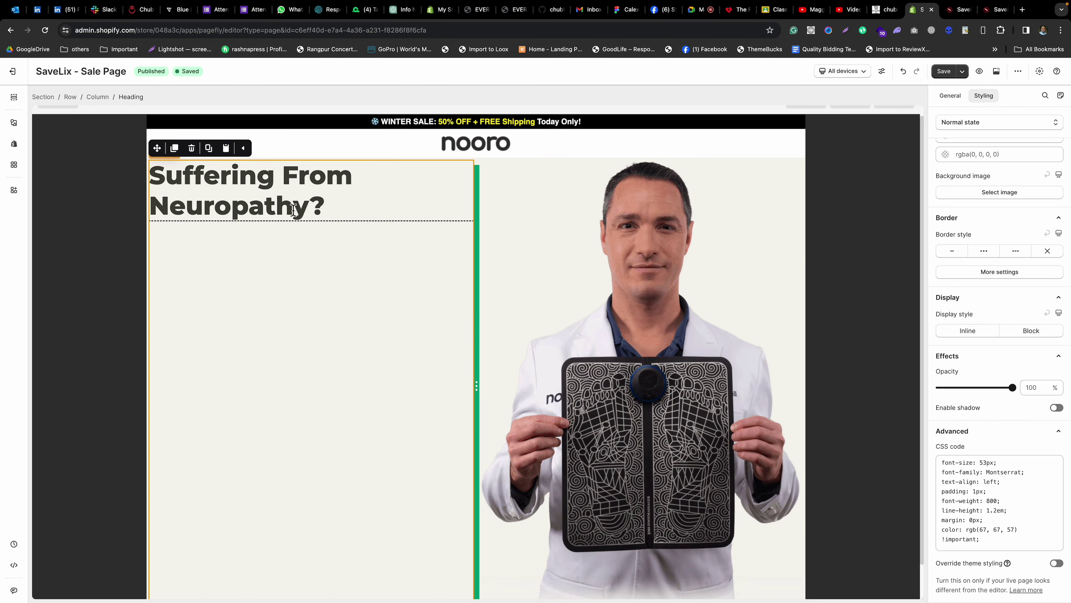
# In the PageFly editor, set the hero heading's HTML tag to H2.
pyautogui.click(955, 97)
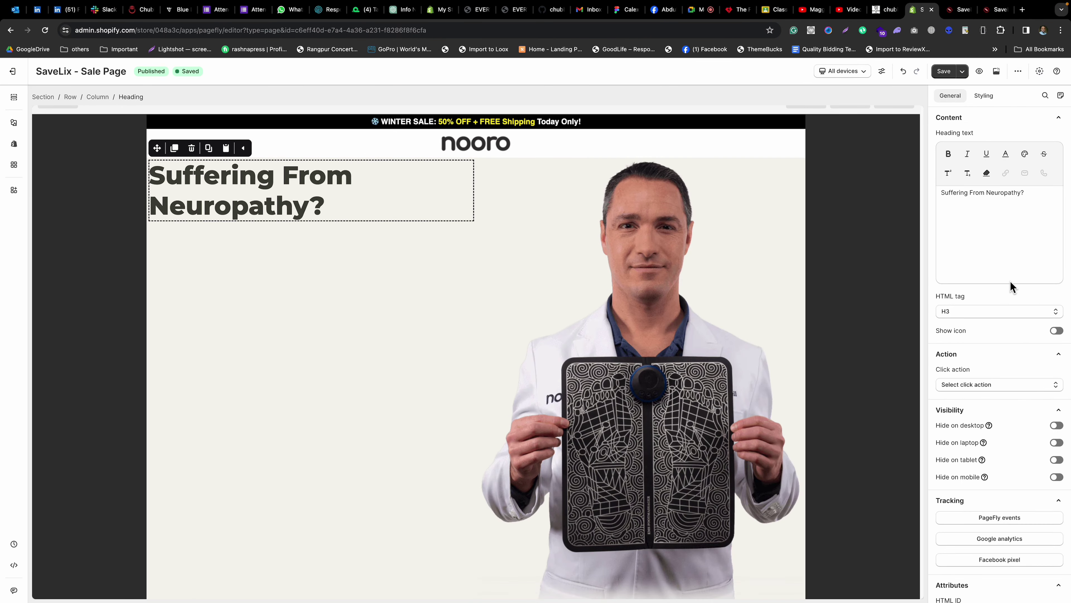
pyautogui.click(963, 317)
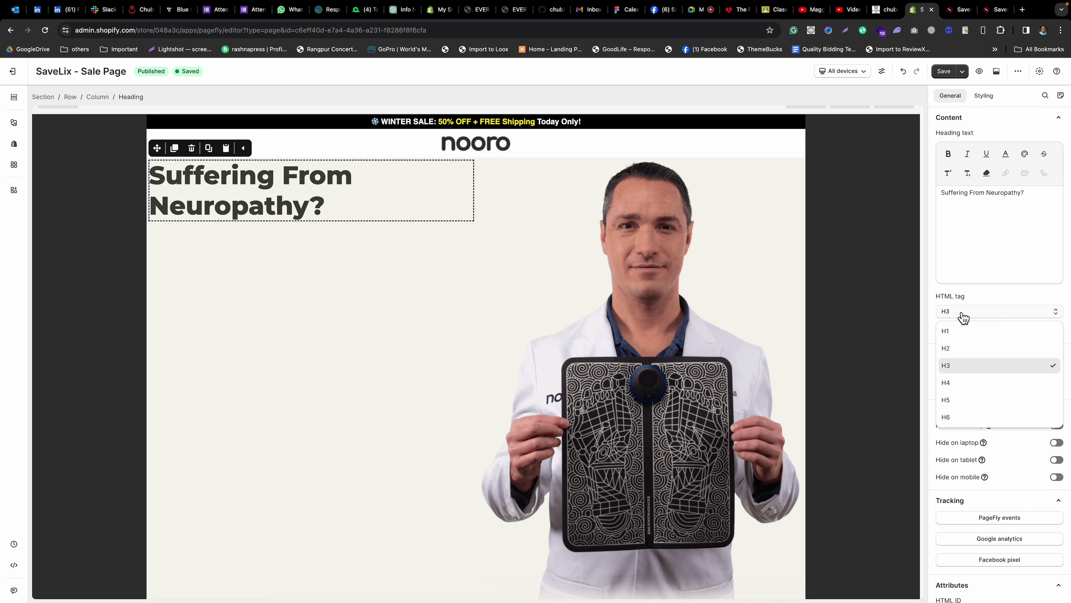
pyautogui.click(955, 352)
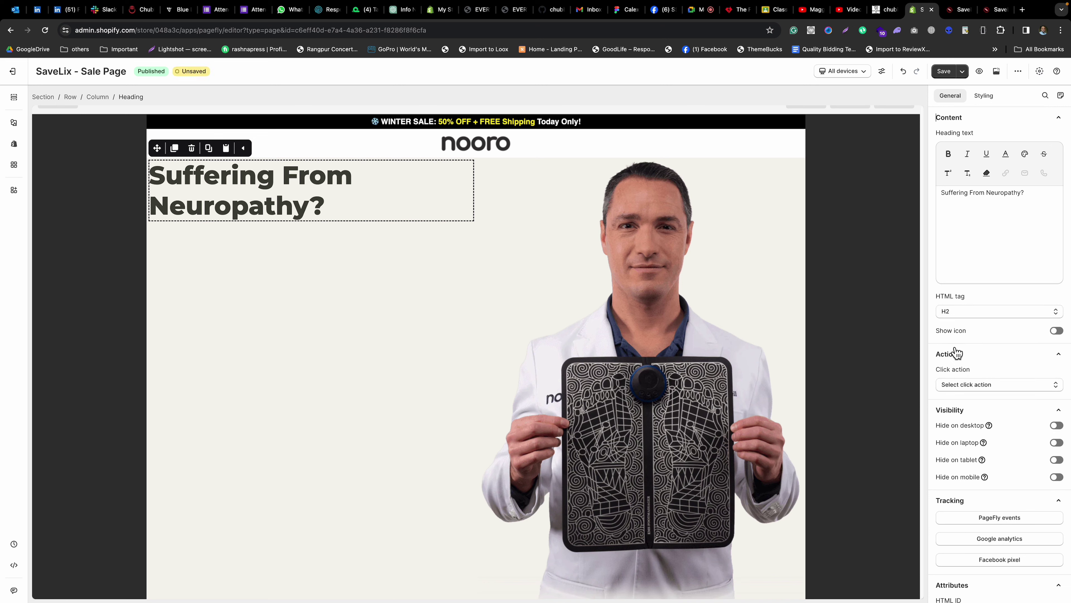
# Duplicate the hero heading and replace the copy's text with the copied subheading beginning "This Device Helps Alleviate Pain".
pyautogui.click(174, 148)
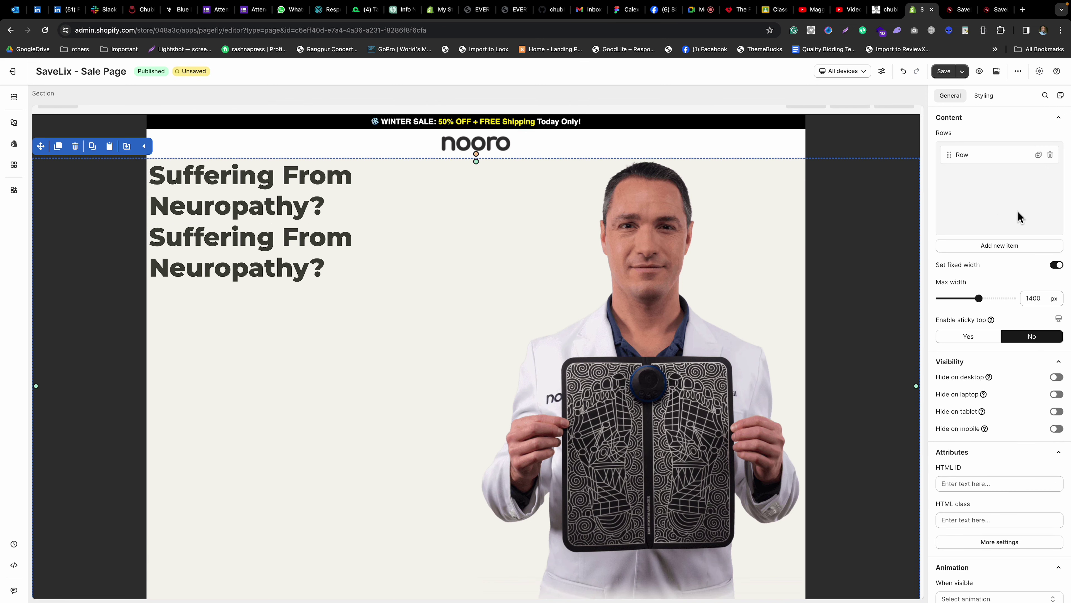
pyautogui.hotkey('ctrl', 's')
pyautogui.tripleClick(987, 210)
pyautogui.hotkey('ctrl', 'v')
# Set the duplicated subheading's HTML tag to H3 and save the page.
pyautogui.click(977, 314)
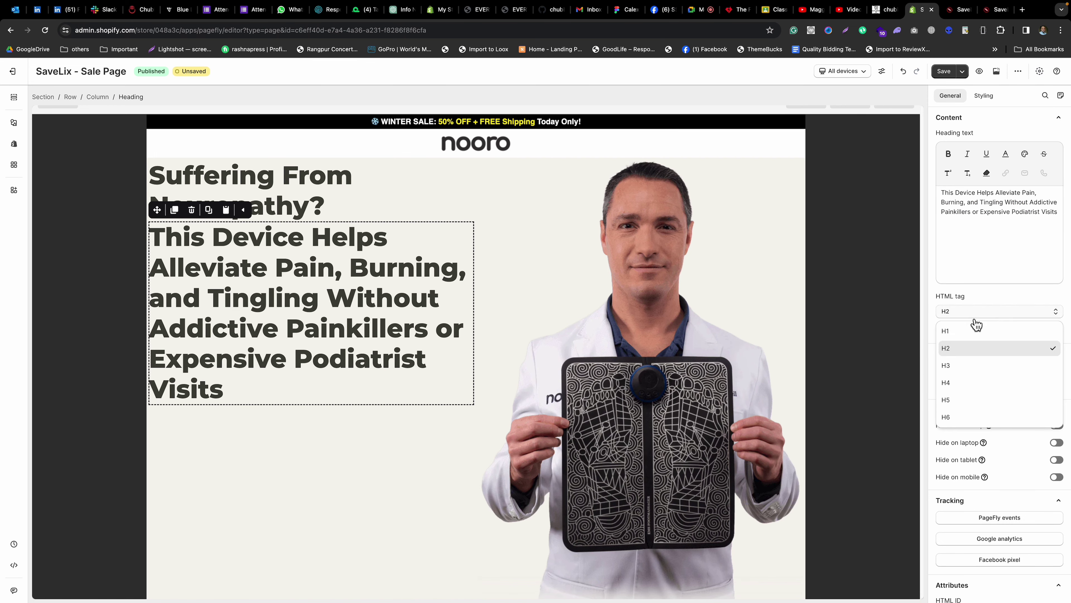
pyautogui.click(964, 364)
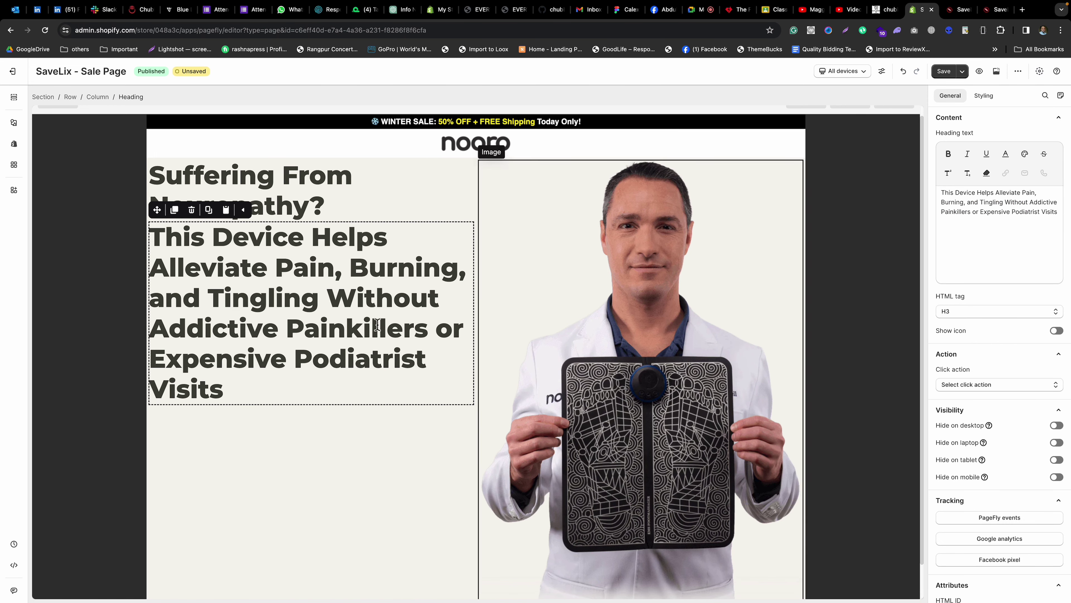
pyautogui.hotkey('ctrl', 's')
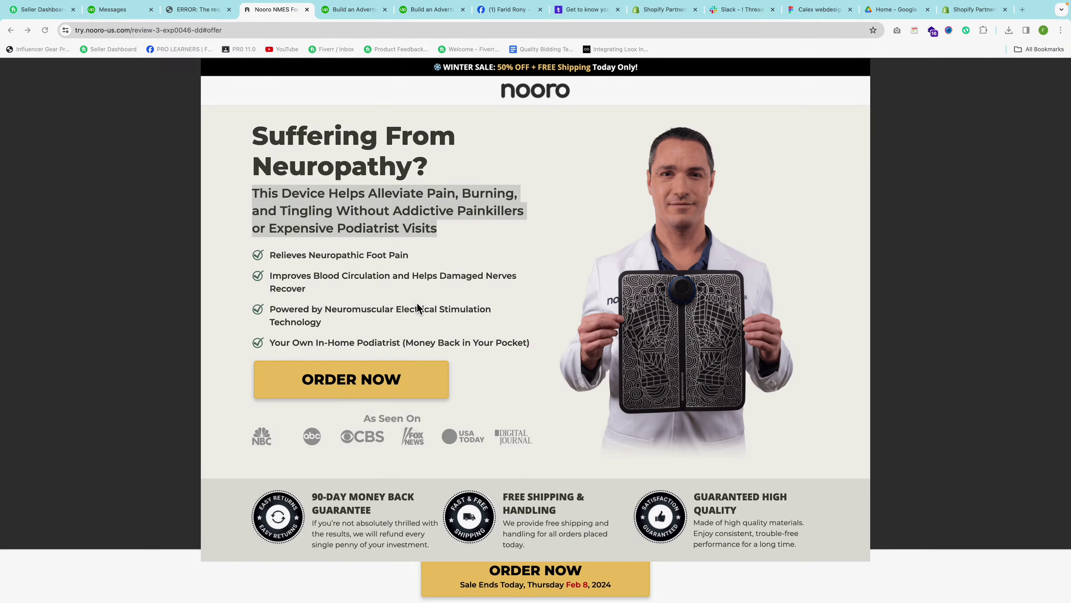
# On the Nooro reference page, inspect the hero subheading and copy its CSS declarations from padding through line-height.
pyautogui.keyDown('shift'); pyautogui.click(328, 201); pyautogui.keyUp('shift')
pyautogui.rightClick(328, 201)
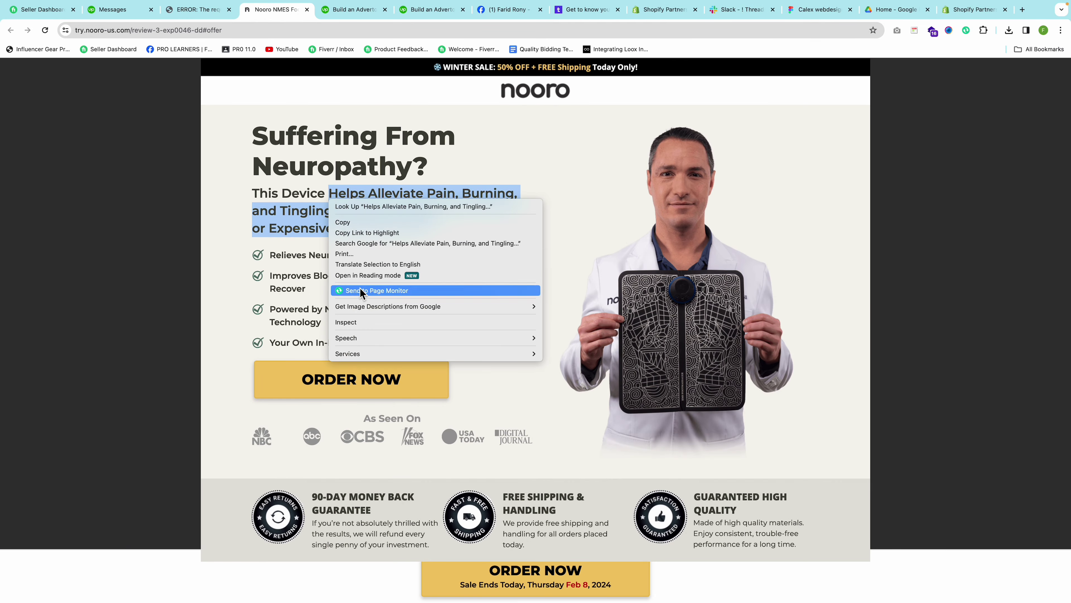
pyautogui.click(351, 323)
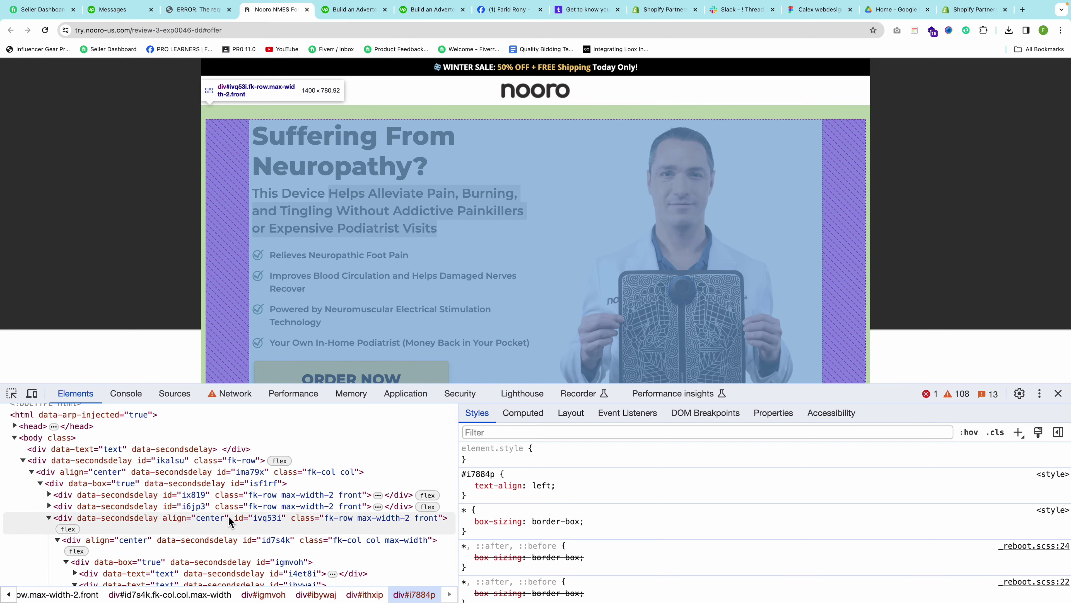
pyautogui.scroll(-3, 228, 516)
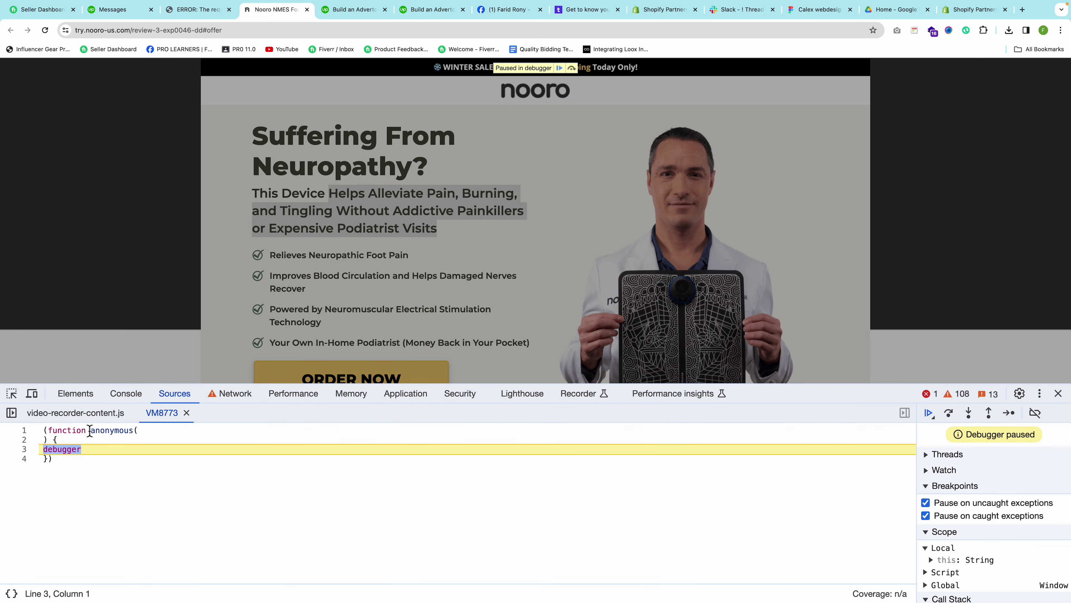
pyautogui.click(76, 393)
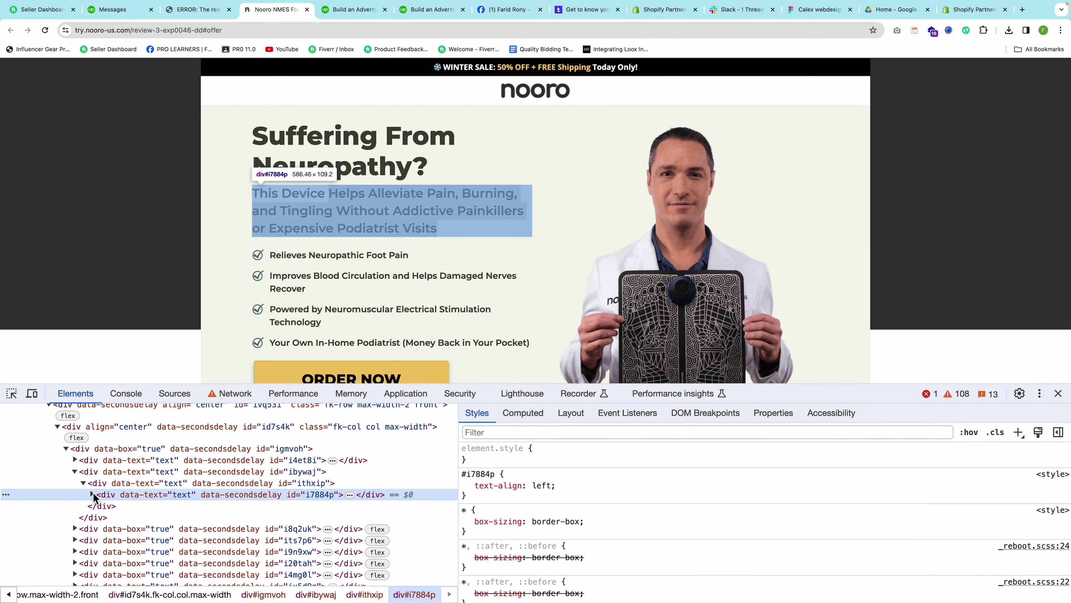
pyautogui.click(93, 495)
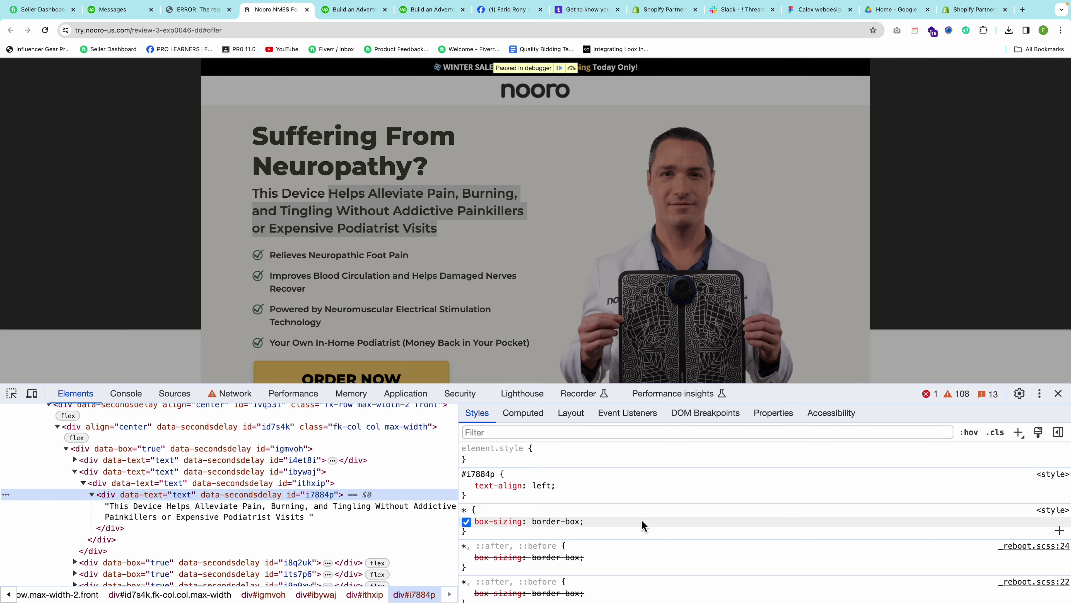
pyautogui.scroll(-10, 642, 526)
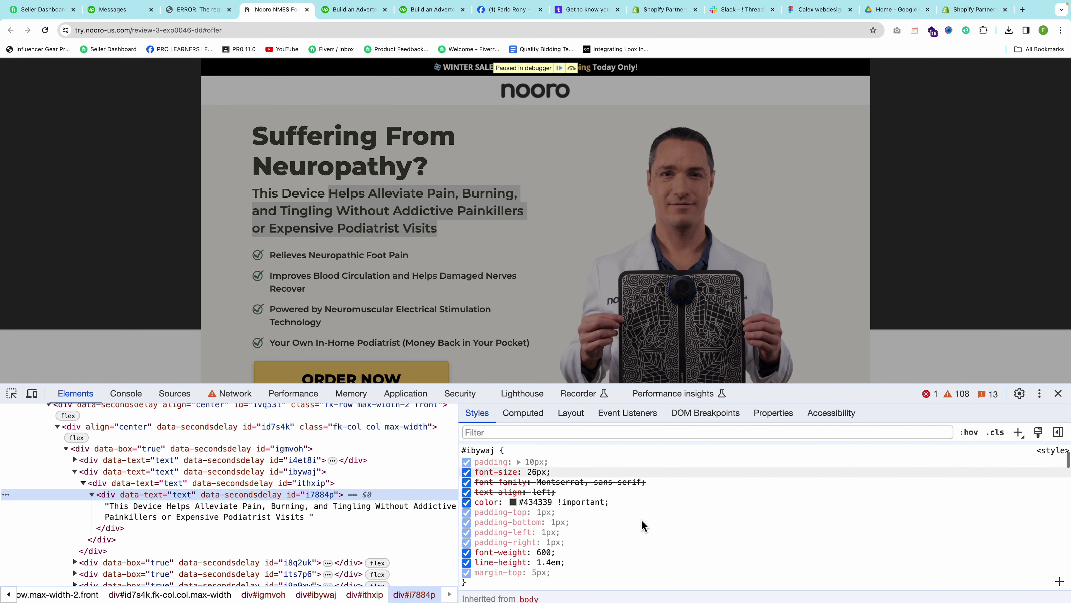
pyautogui.moveTo(565, 556); pyautogui.dragTo(523, 456)
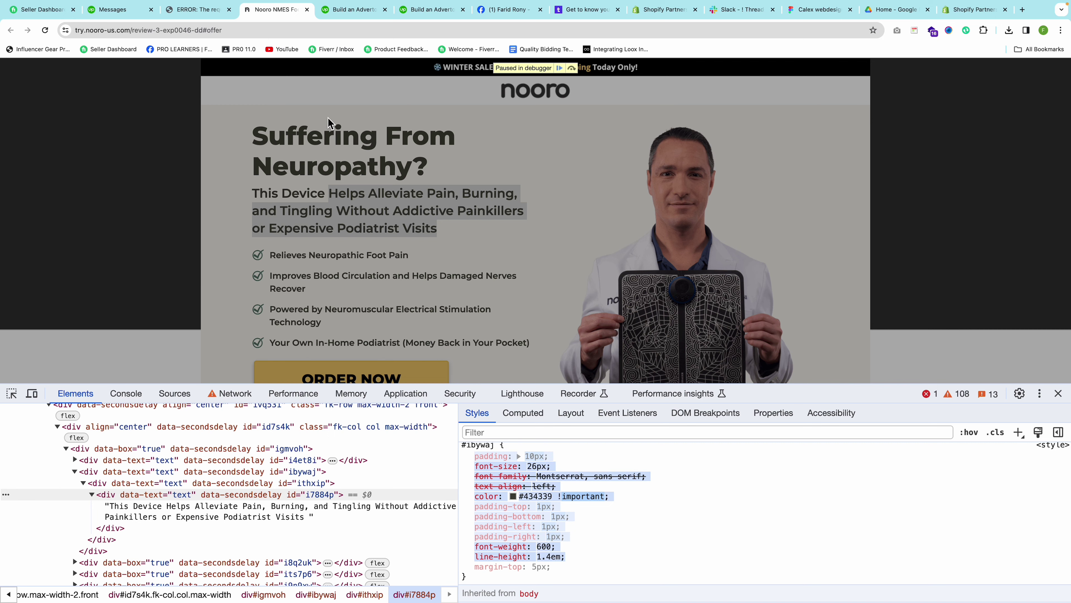
# In the PageFly editor, replace the subheading's custom CSS code with the copied reference declarations, including 26px font size and 600 weight.
pyautogui.press('super+grave')
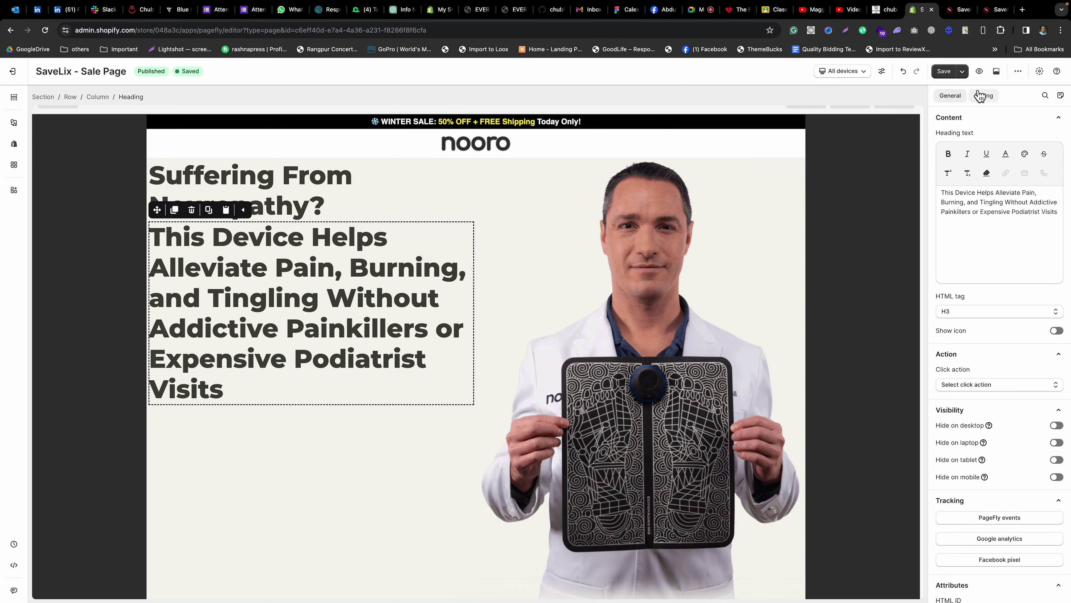
pyautogui.click(980, 96)
pyautogui.scroll(-1, 990, 354)
pyautogui.click(1010, 503)
pyautogui.press('super+a')
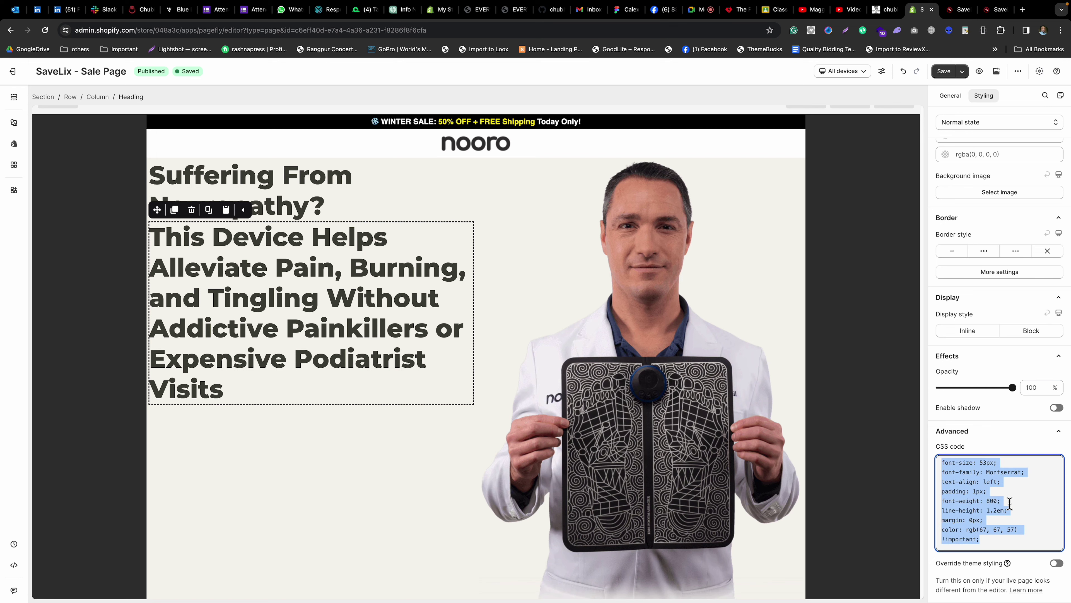
pyautogui.press('super+v')
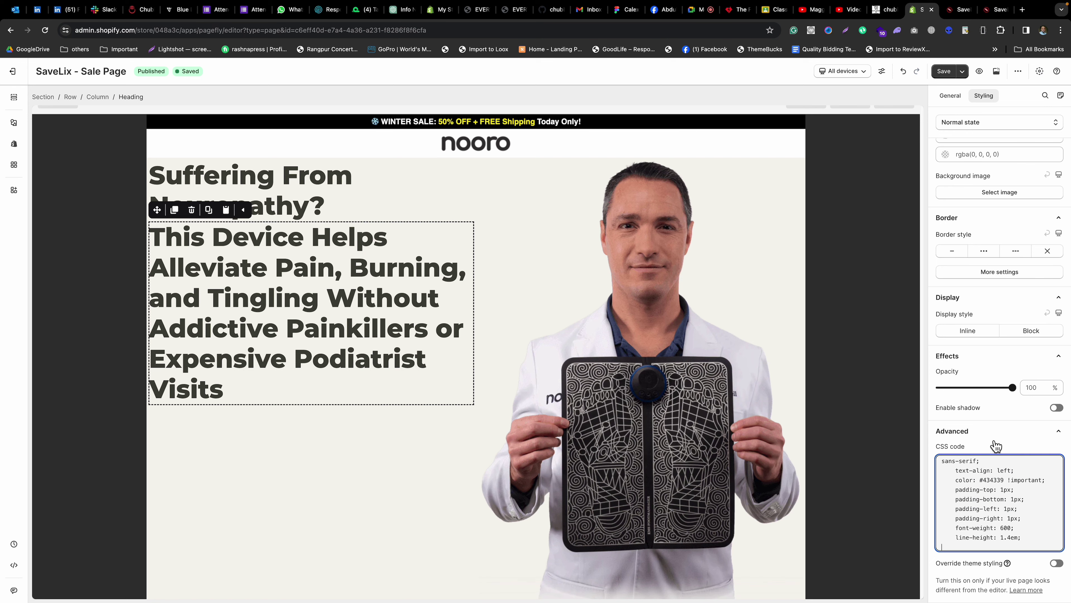
pyautogui.click(989, 447)
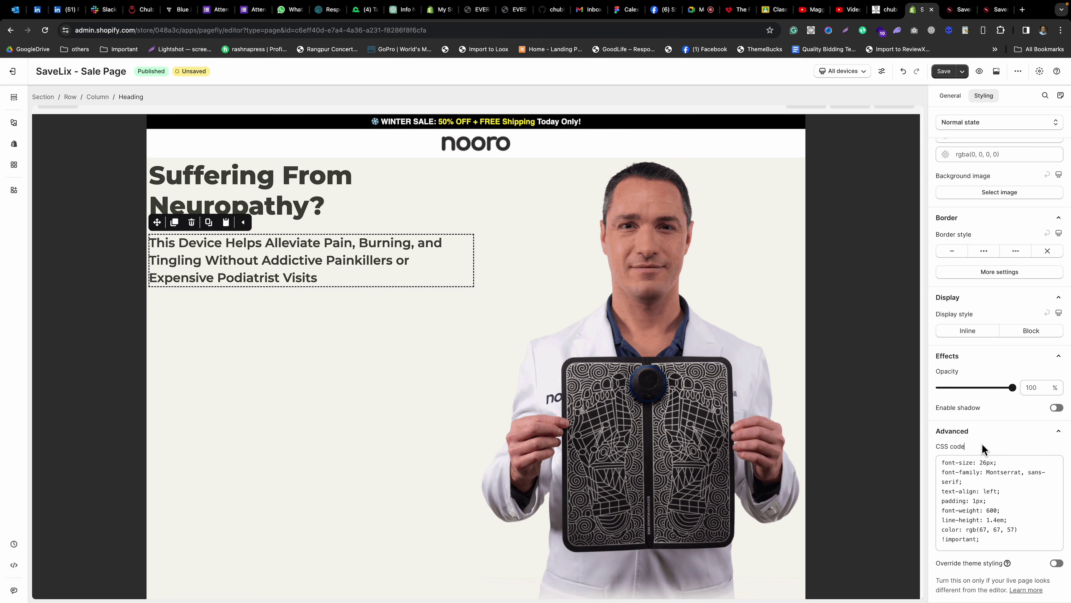
# Compare the subheading with the Nooro reference page and set its font family to Montserrat.
pyautogui.press('super+grave')
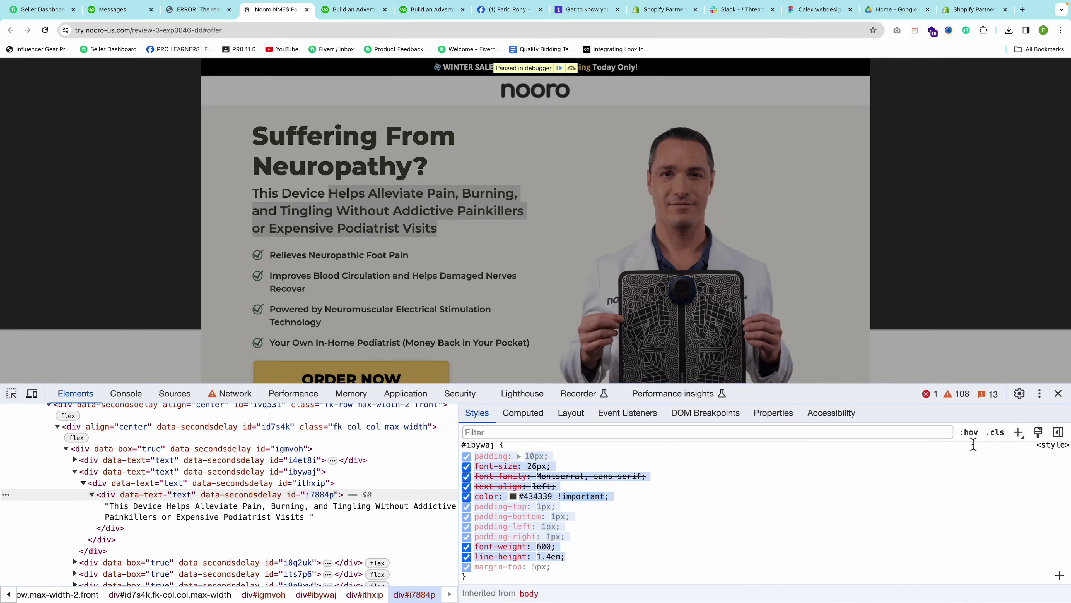
pyautogui.press('super+grave')
pyautogui.press('super+grave')
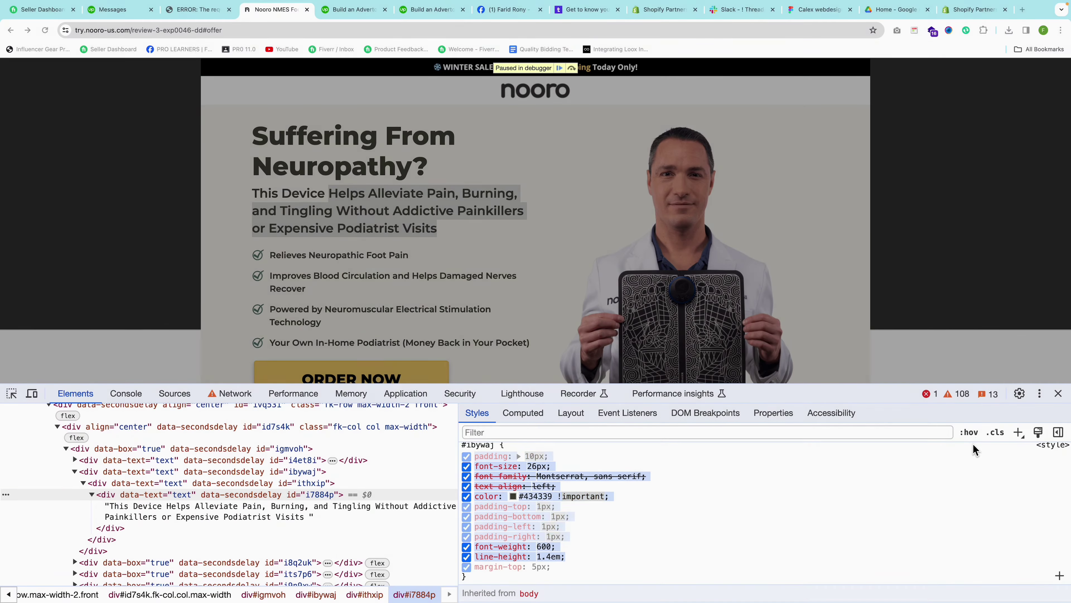
pyautogui.press('super+grave')
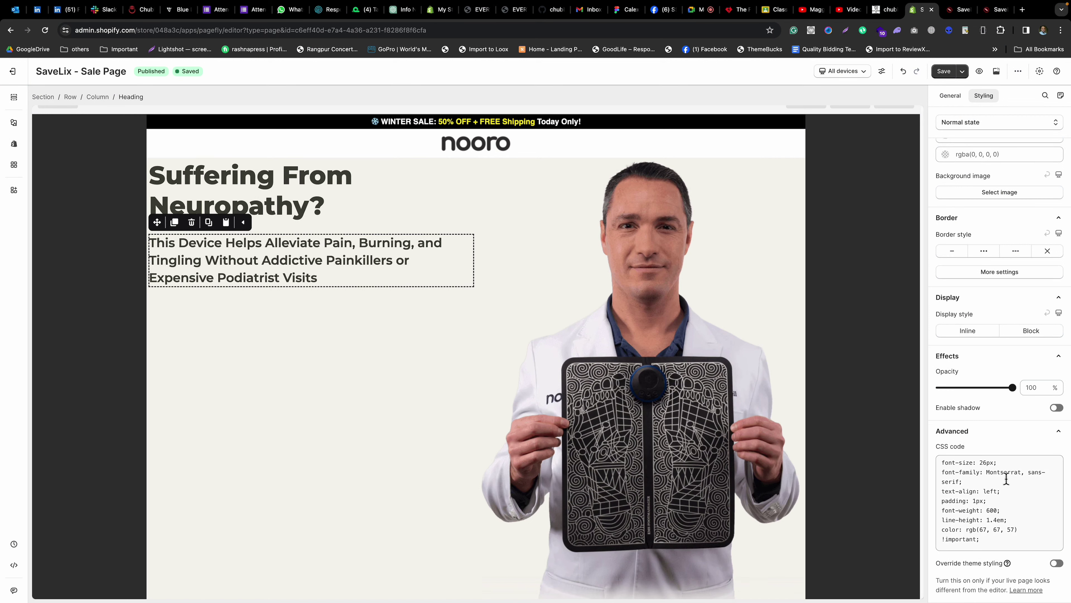
pyautogui.scroll(6, 1027, 344)
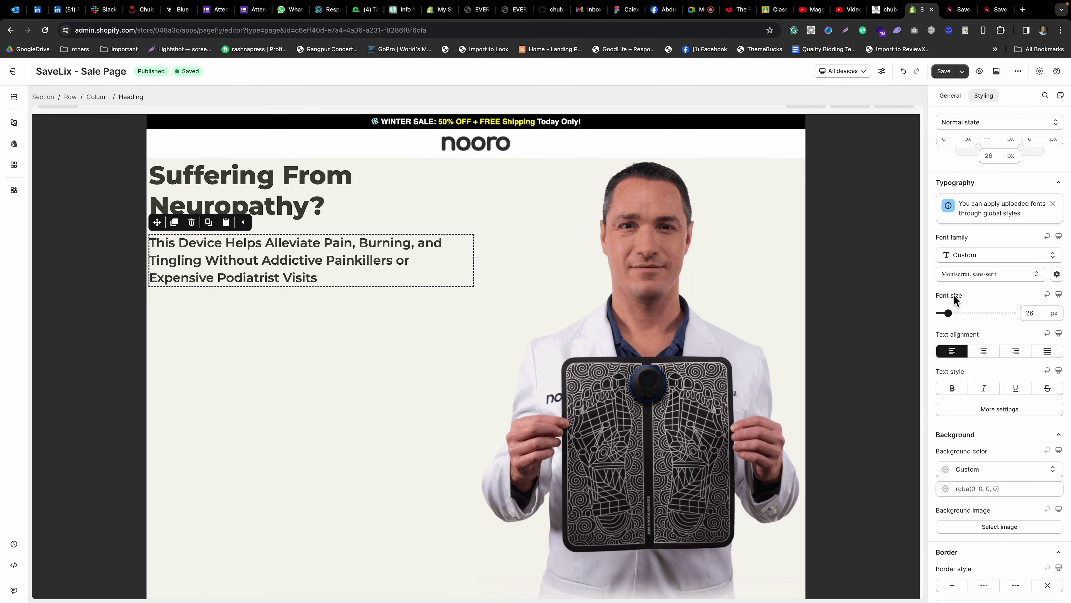
pyautogui.click(979, 286)
pyautogui.click(976, 422)
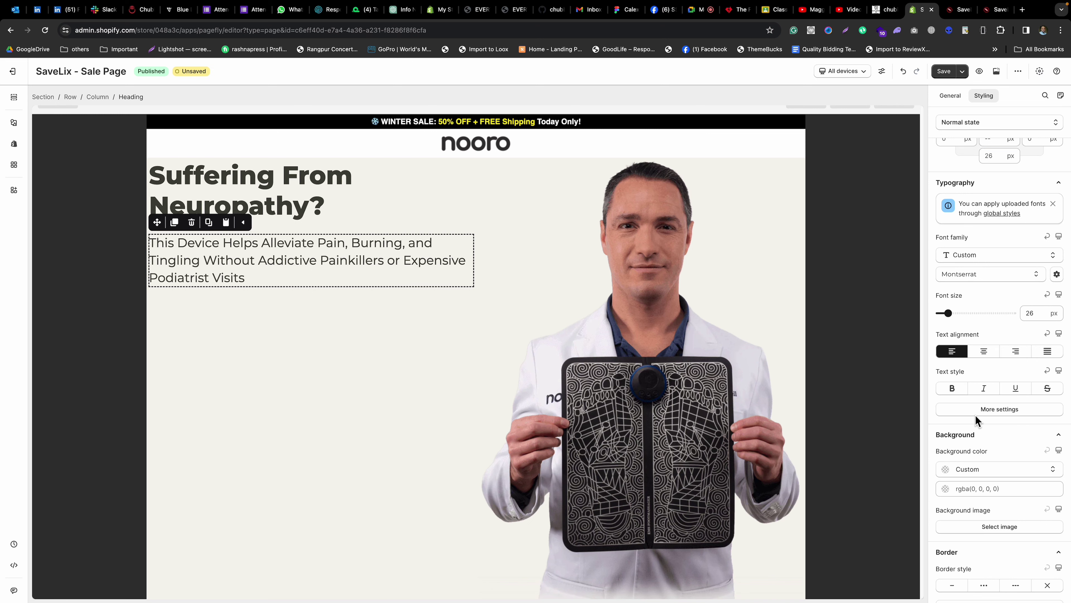
# Try the Semi Bold font weight on the subheading, set it to Medium and compare it with the reference page.
pyautogui.click(998, 411)
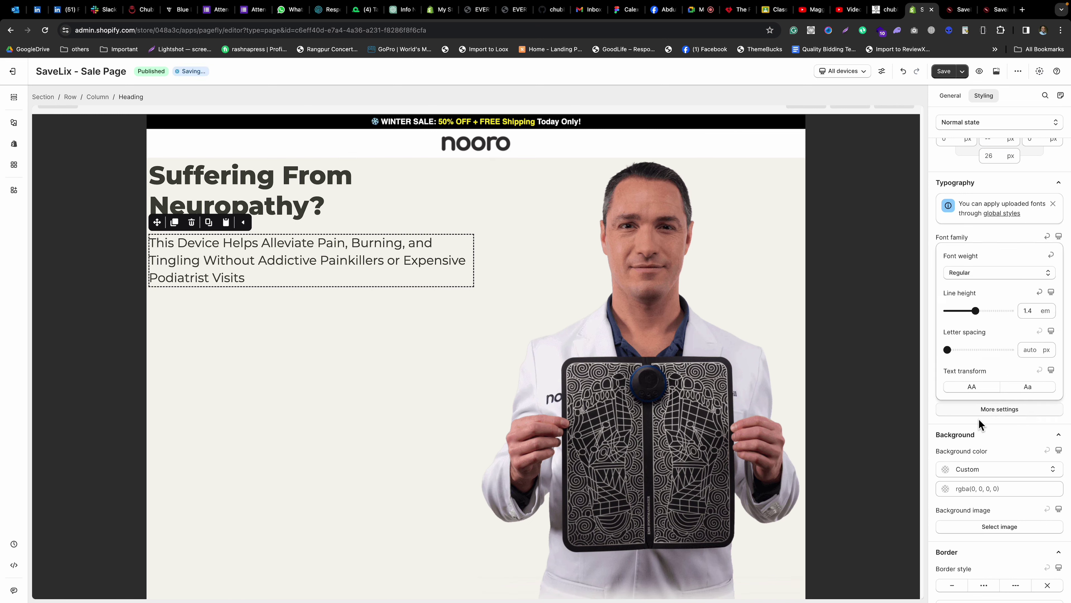
pyautogui.click(970, 273)
pyautogui.click(969, 374)
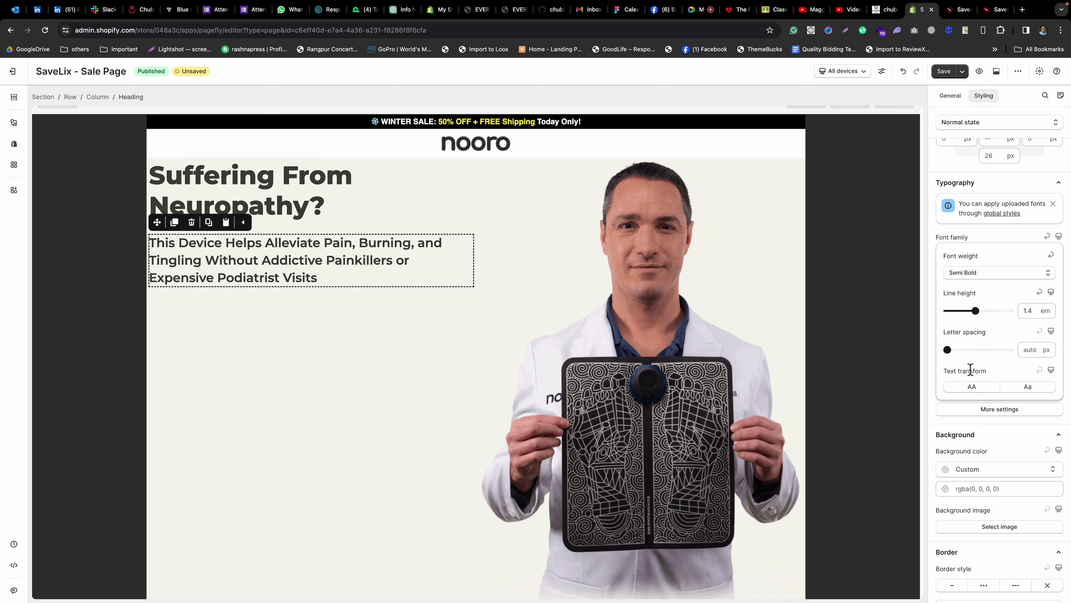
pyautogui.click(976, 274)
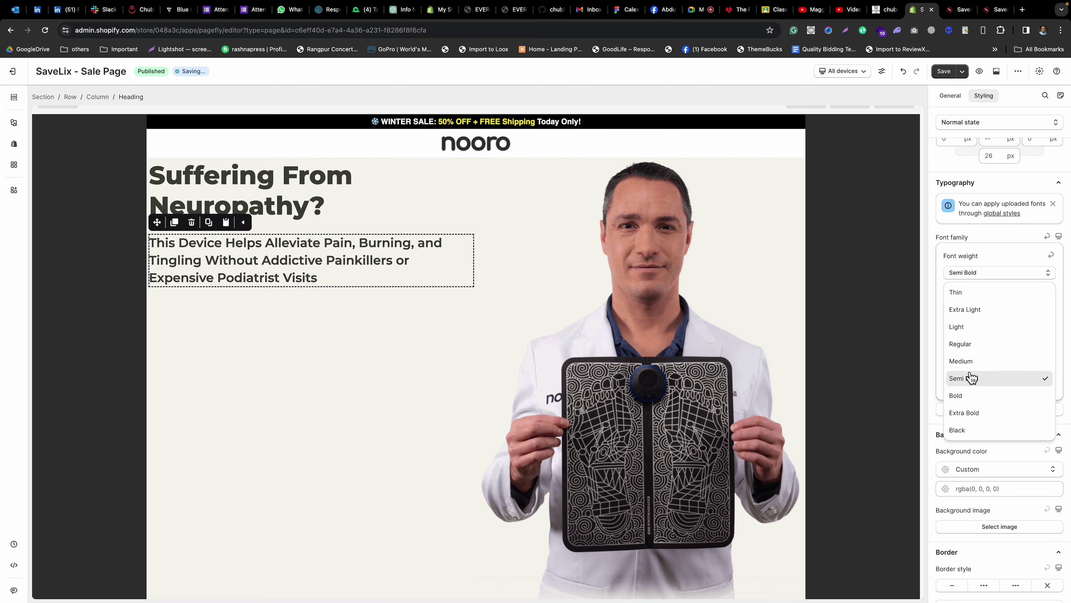
pyautogui.click(969, 363)
pyautogui.hotkey('ctrl', 'Right')
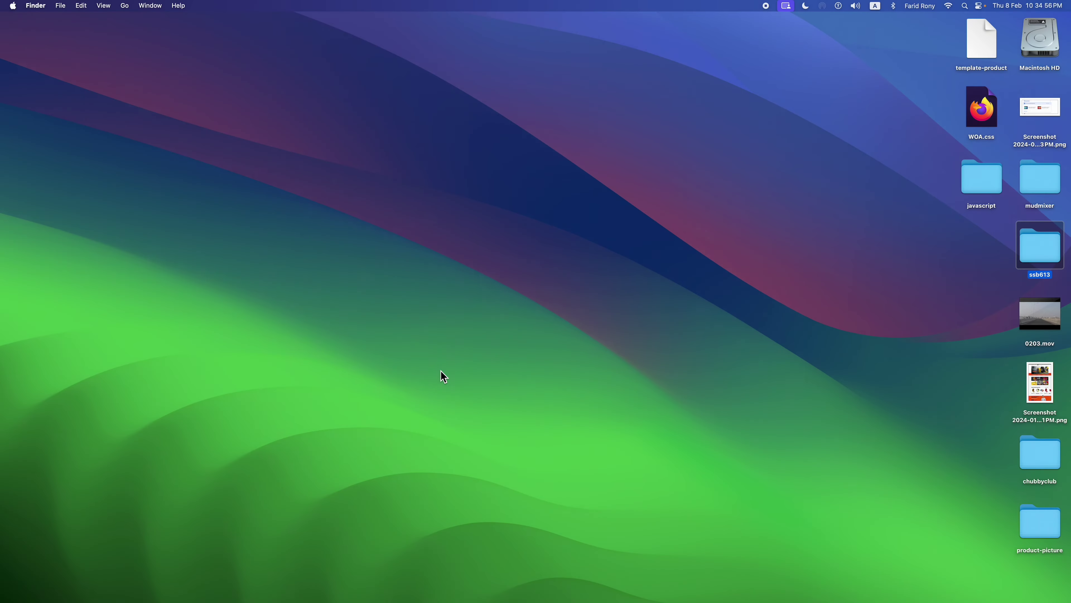
pyautogui.hotkey('ctrl', 'Left')
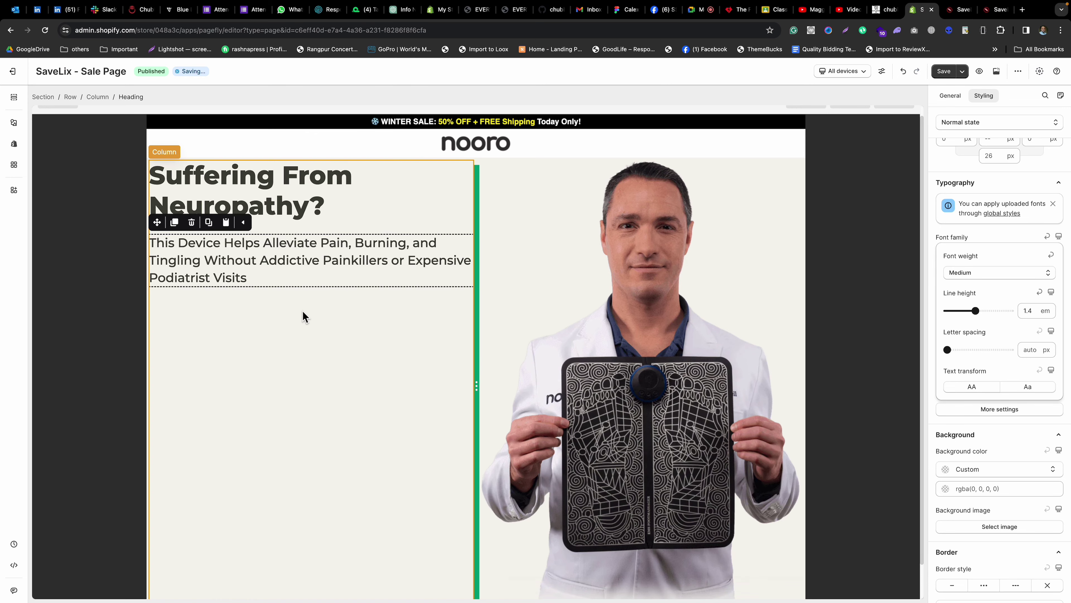
pyautogui.hotkey('ctrl', 'Right')
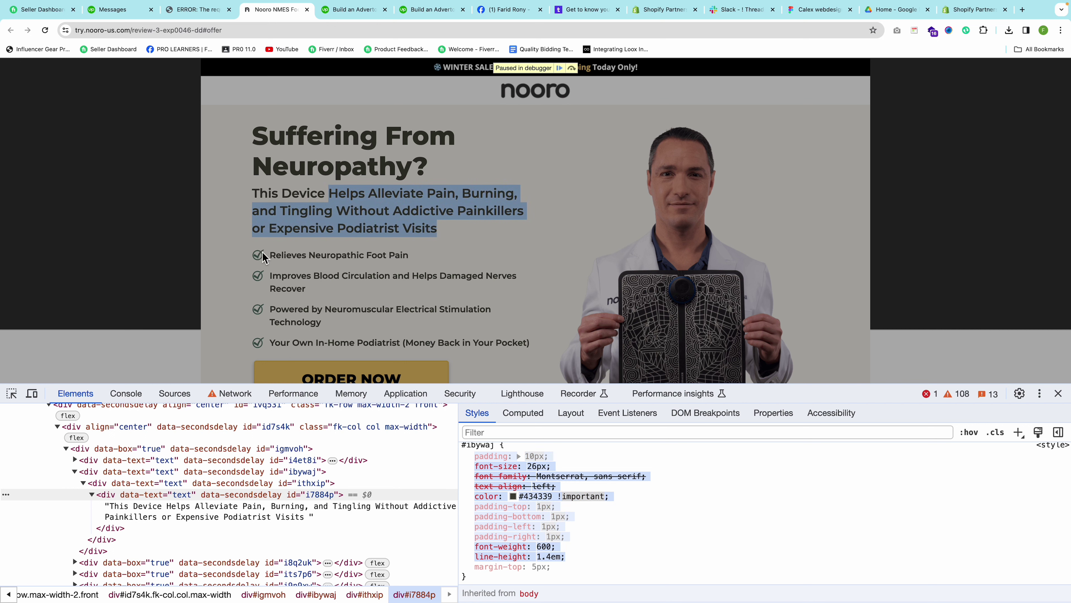
# On the Nooro reference page, close the subheading inspection and inspect the hero headline's element instead.
pyautogui.click(1059, 394)
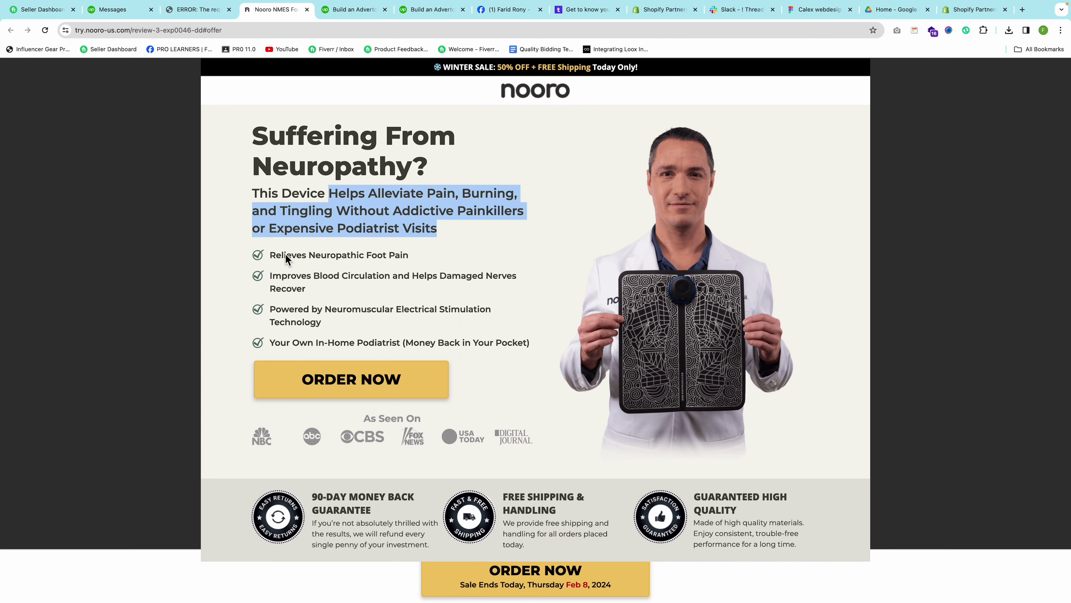
pyautogui.moveTo(270, 252); pyautogui.dragTo(426, 257)
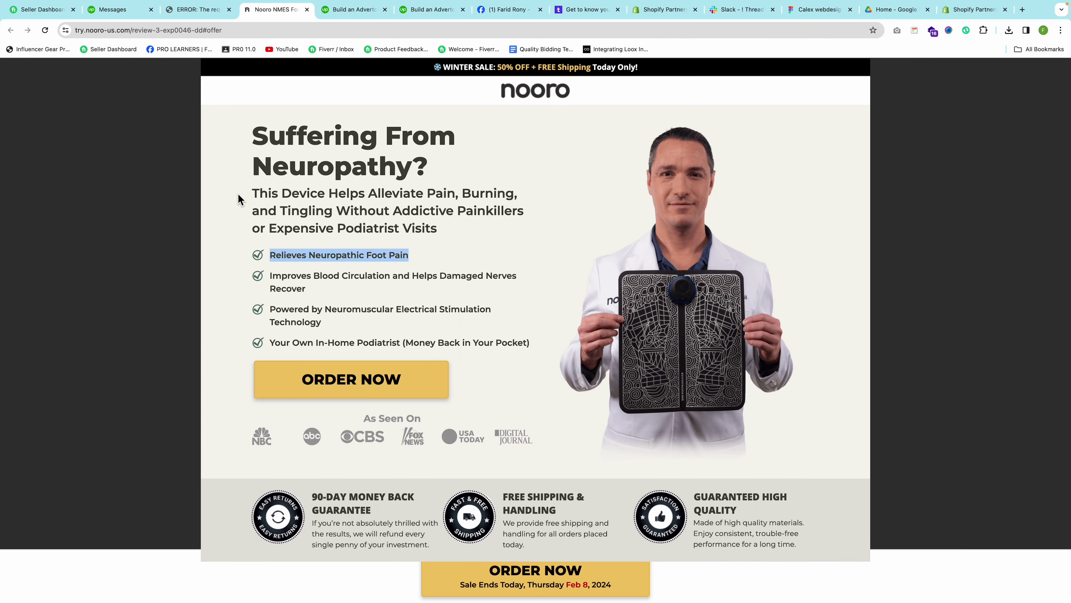
pyautogui.rightClick(278, 160)
pyautogui.click(313, 271)
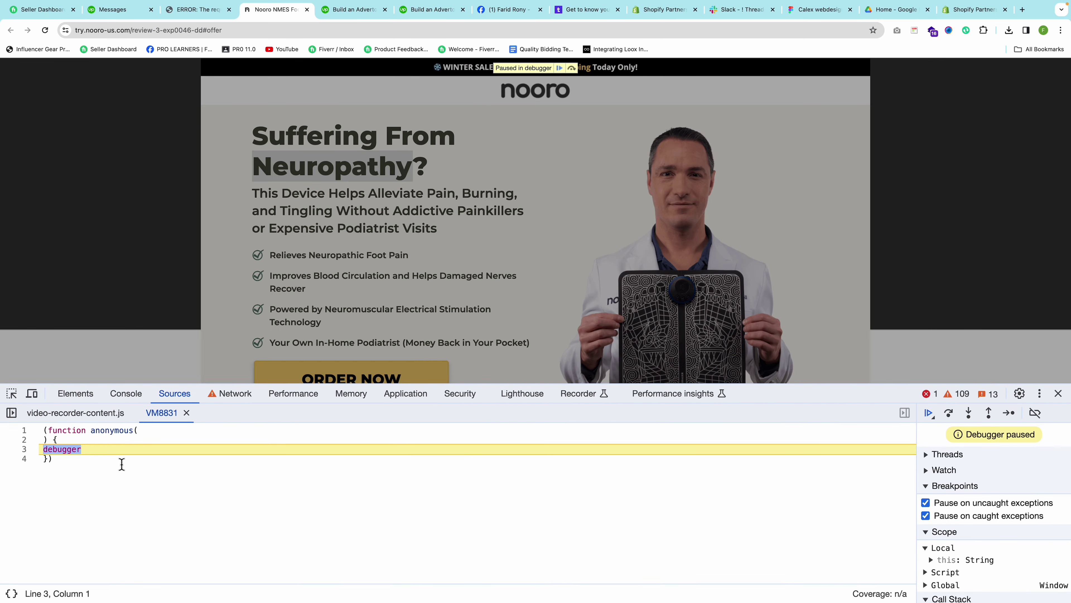
pyautogui.click(76, 393)
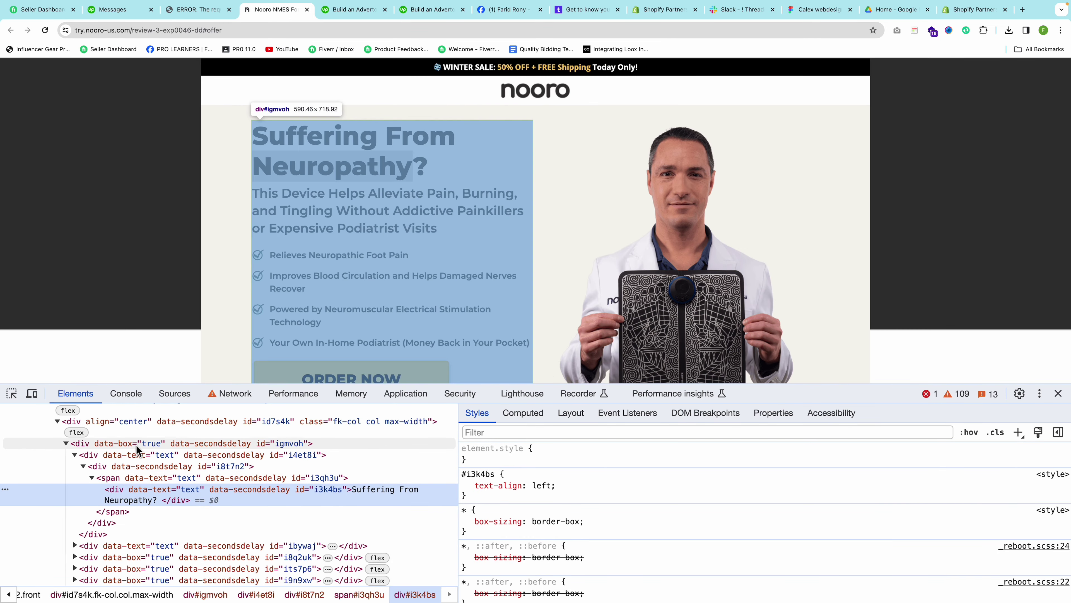
# Examine the padding, margin and width styles of the hero section's outer row and inner column containers.
pyautogui.click(135, 422)
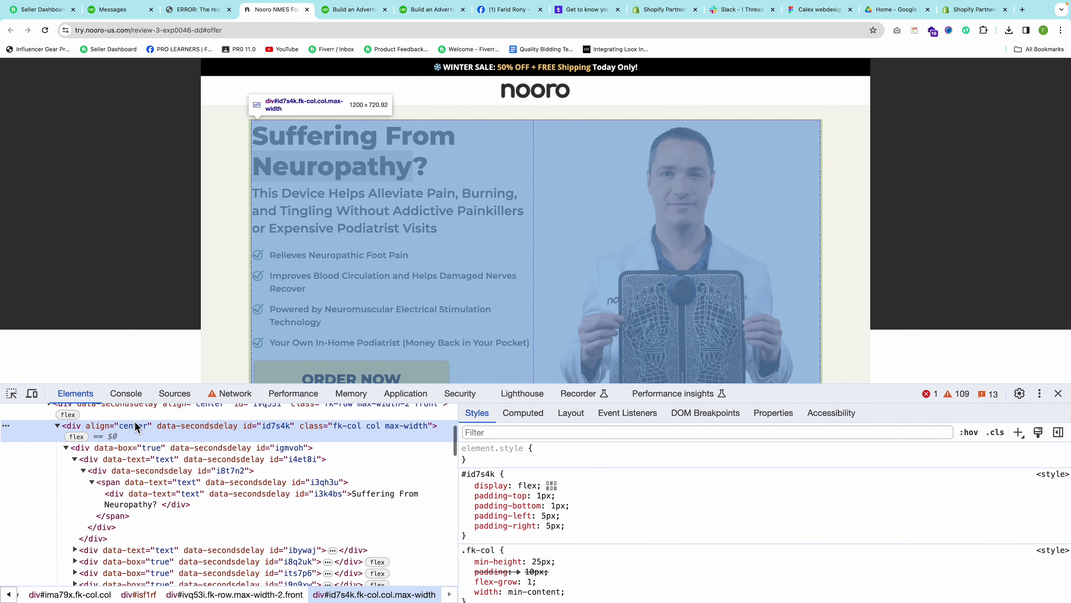
pyautogui.scroll(1, 135, 427)
pyautogui.click(97, 439)
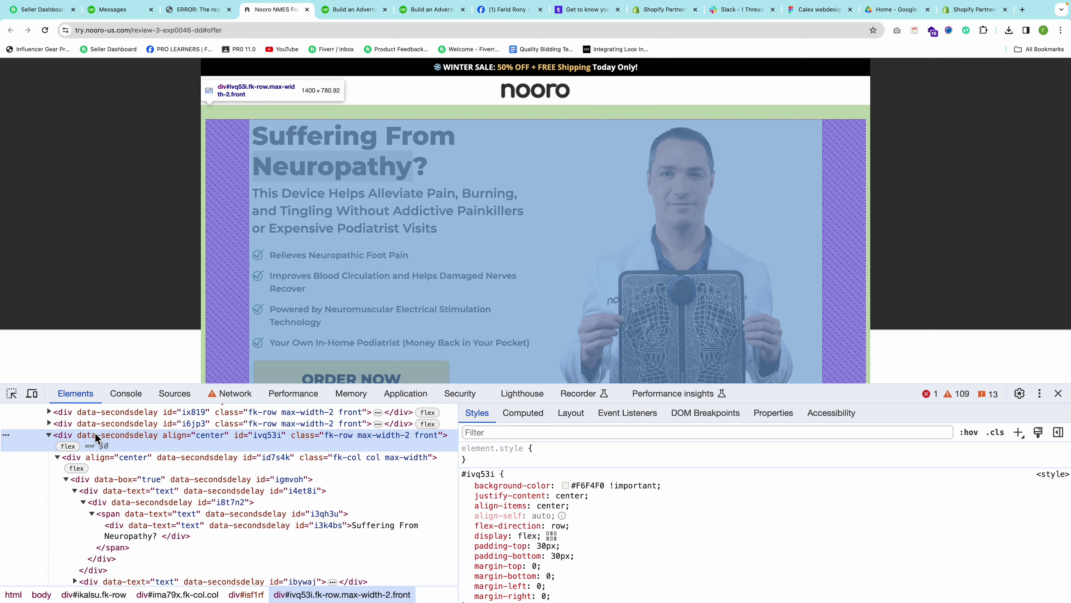
pyautogui.scroll(-3, 673, 523)
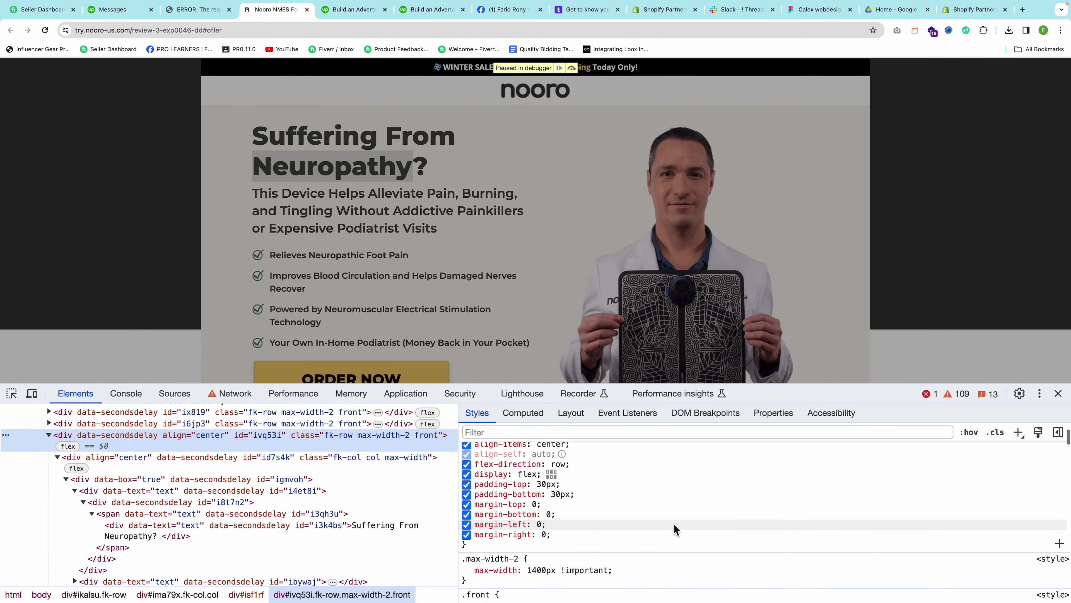
pyautogui.scroll(3, 673, 524)
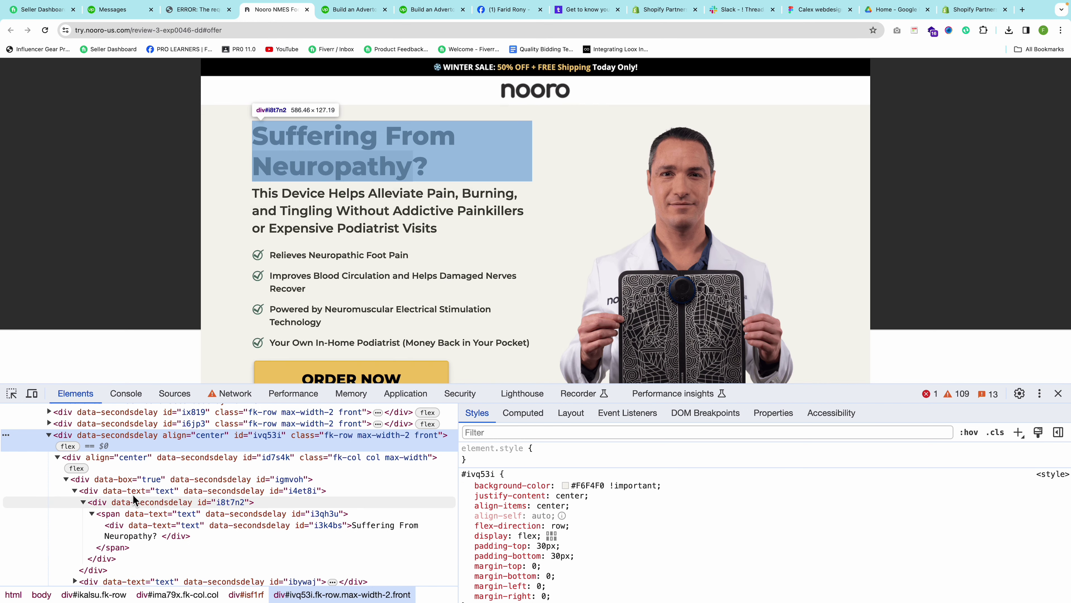
pyautogui.click(92, 460)
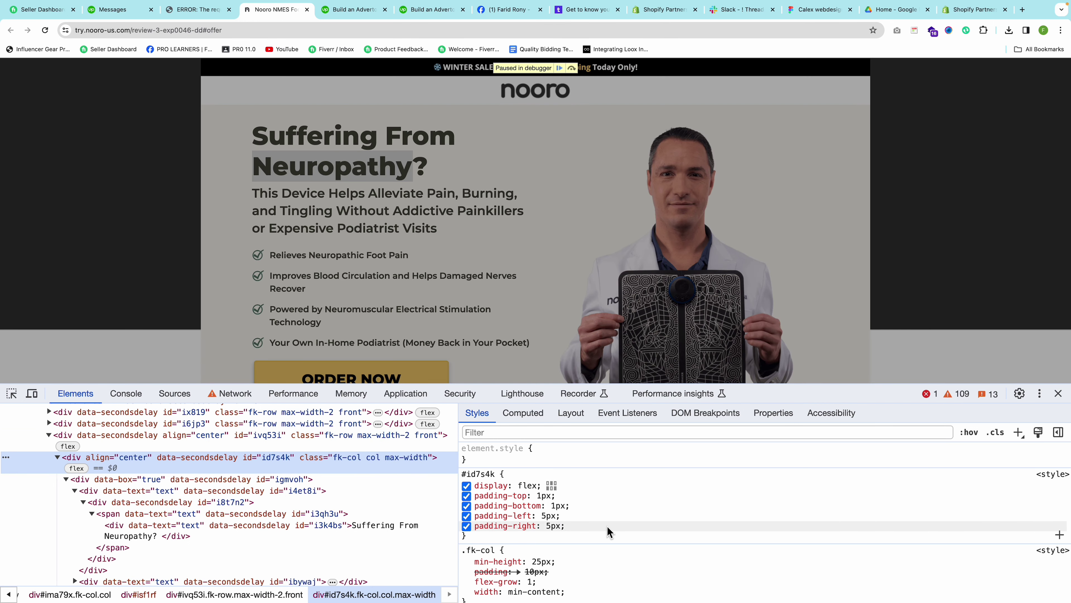
# Examine the maximum-width and padding styles of the hero section's outer row and inner column on the Nooro reference page.
pyautogui.scroll(-3, 606, 526)
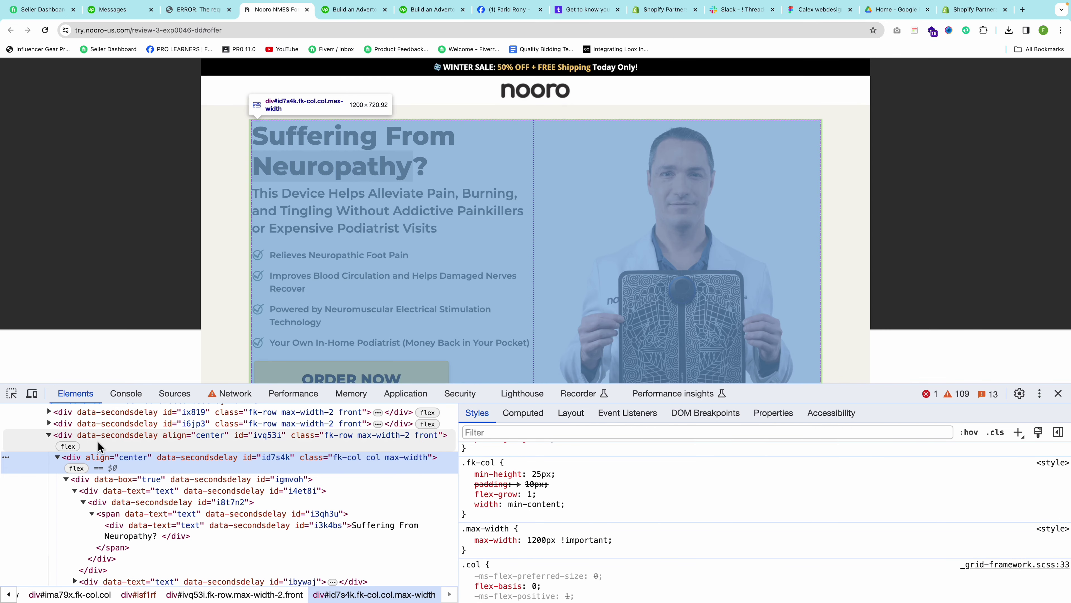
pyautogui.click(110, 436)
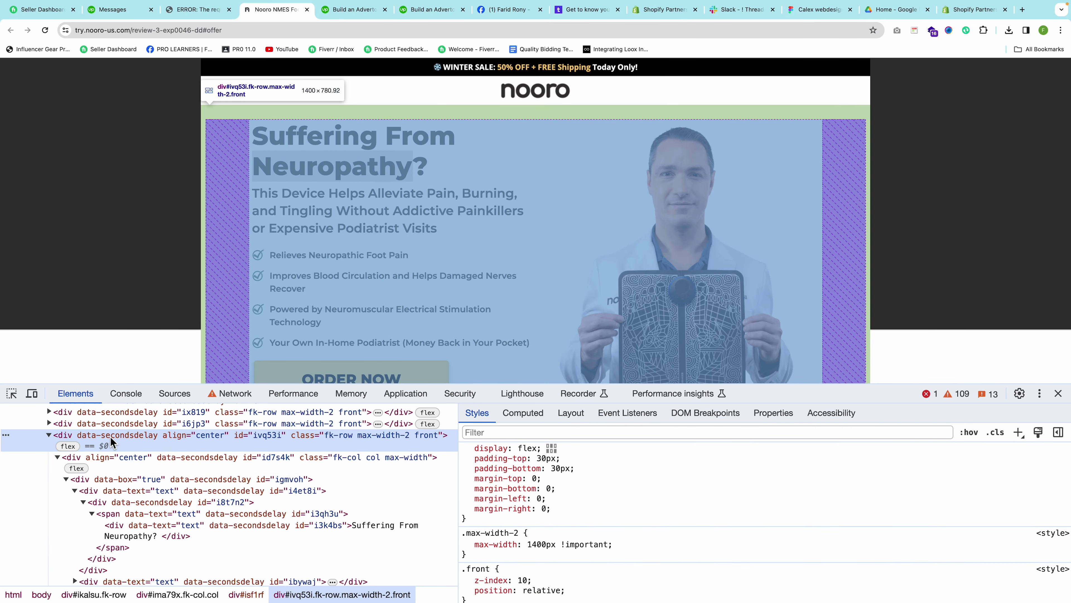
pyautogui.click(166, 462)
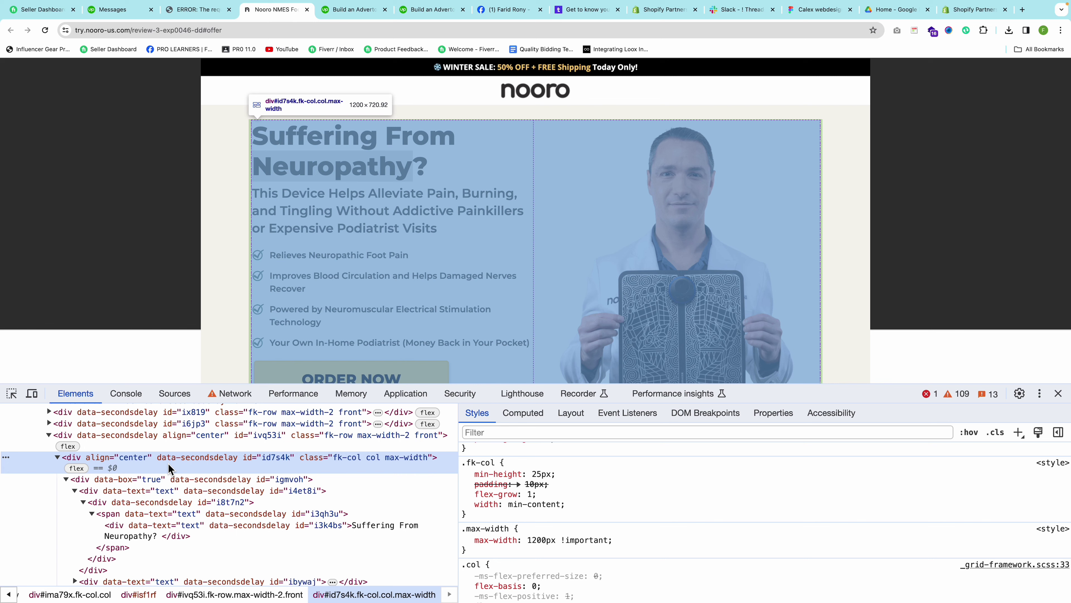
pyautogui.press('F8')
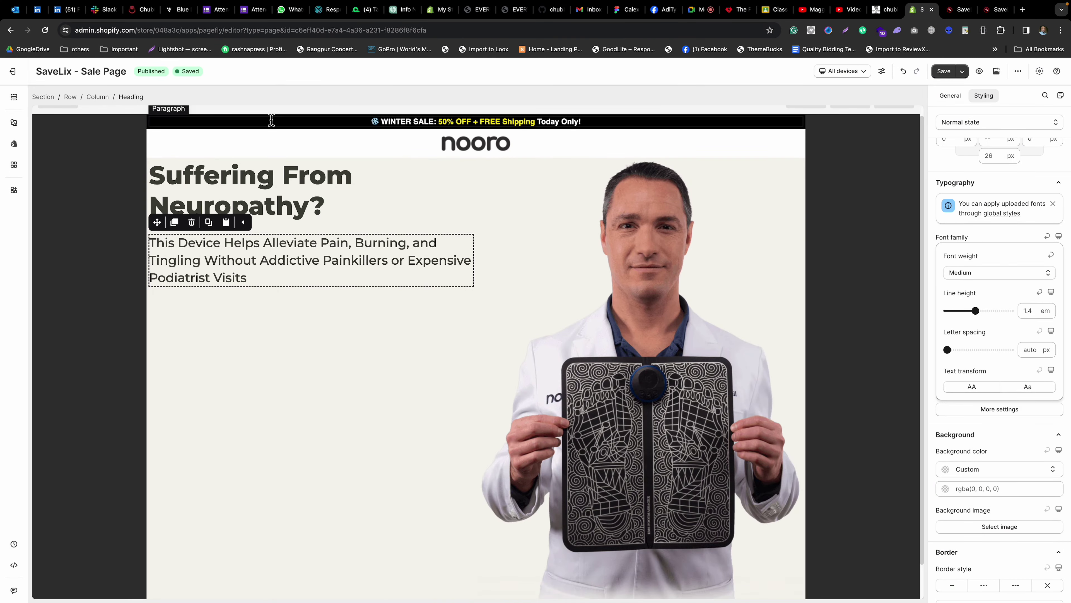
# Switch to the PageFly editor and set the hero row's left and right padding to 100 px each.
pyautogui.click(263, 159)
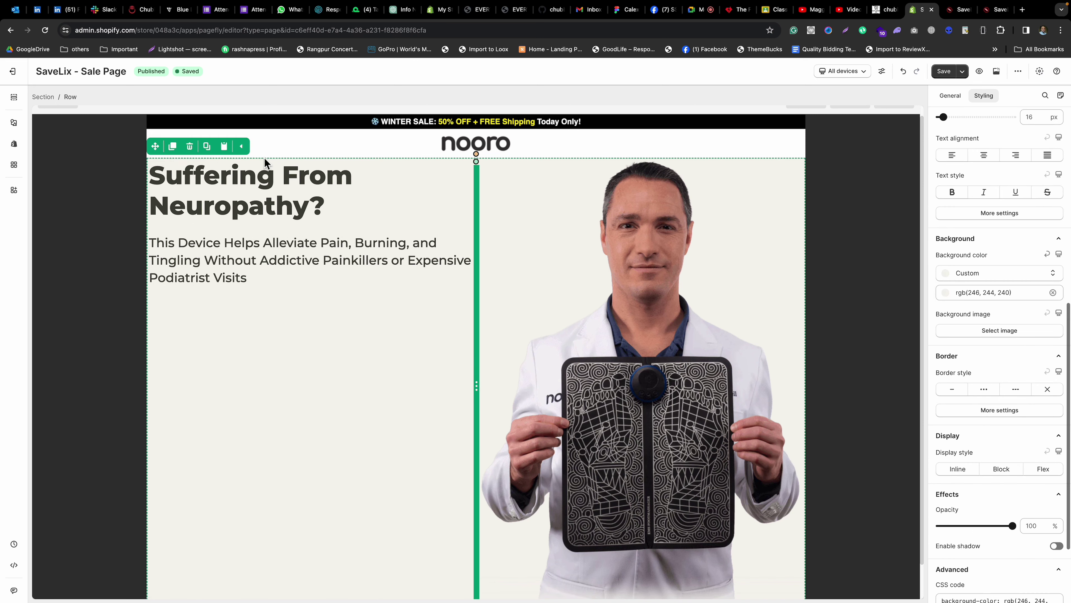
pyautogui.scroll(10, 1023, 209)
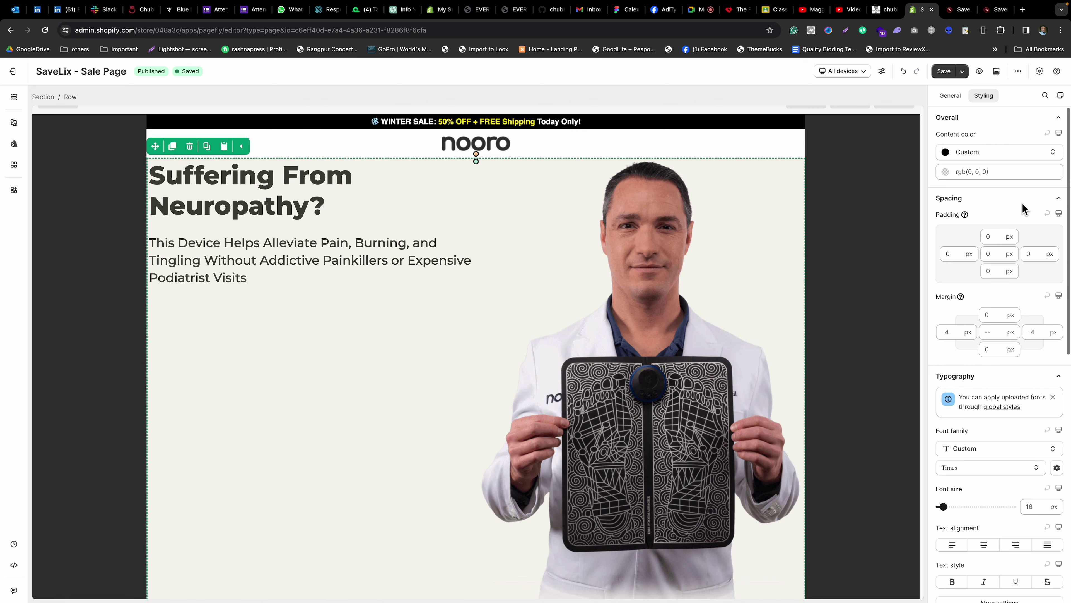
pyautogui.click(944, 253)
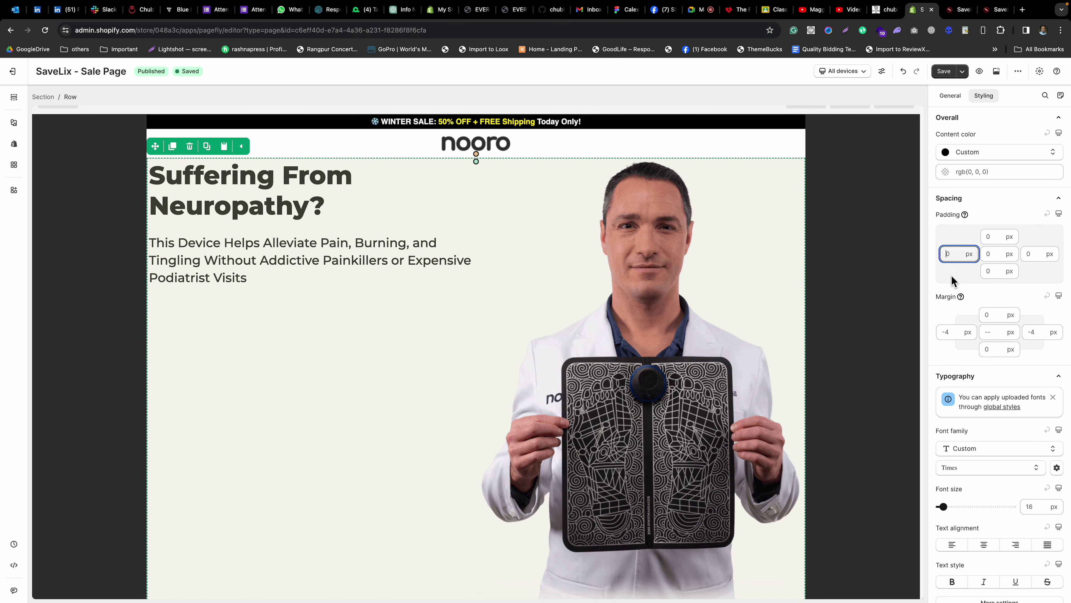
pyautogui.write('100')
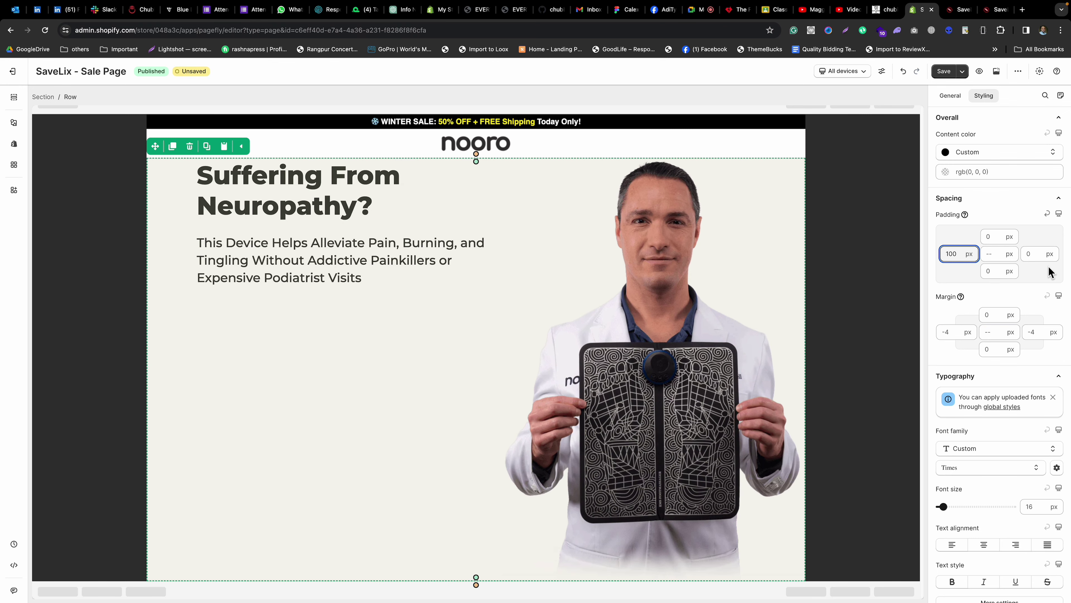
pyautogui.click(1048, 261)
pyautogui.write('100')
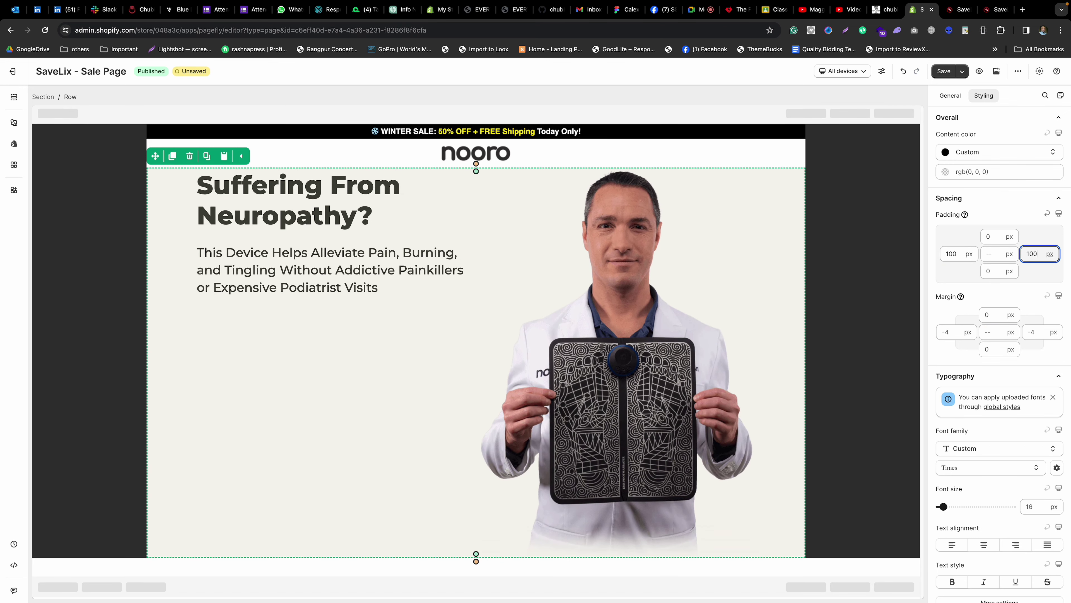
# Widen the hero row's text column by moving its divider toward the doctor image, narrowing the image column.
pyautogui.click(630, 360)
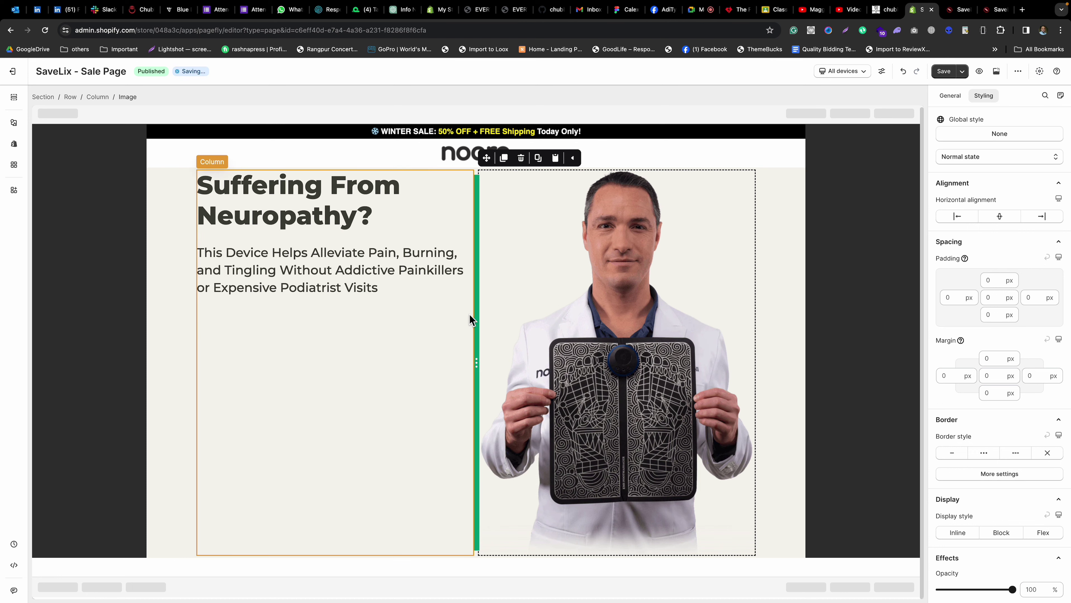
pyautogui.moveTo(495, 328); pyautogui.dragTo(541, 327)
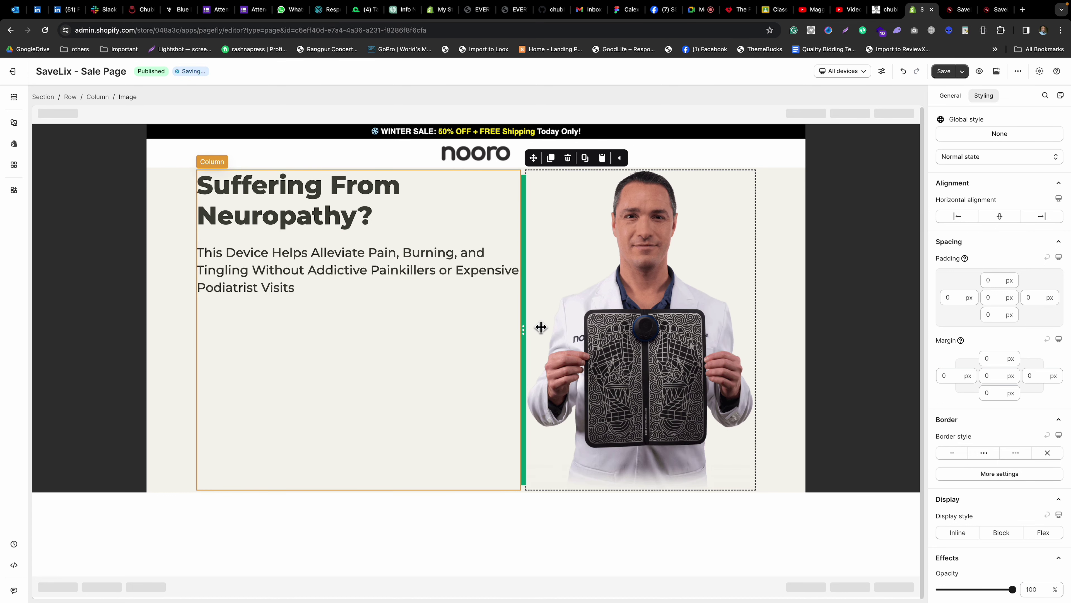
pyautogui.click(377, 337)
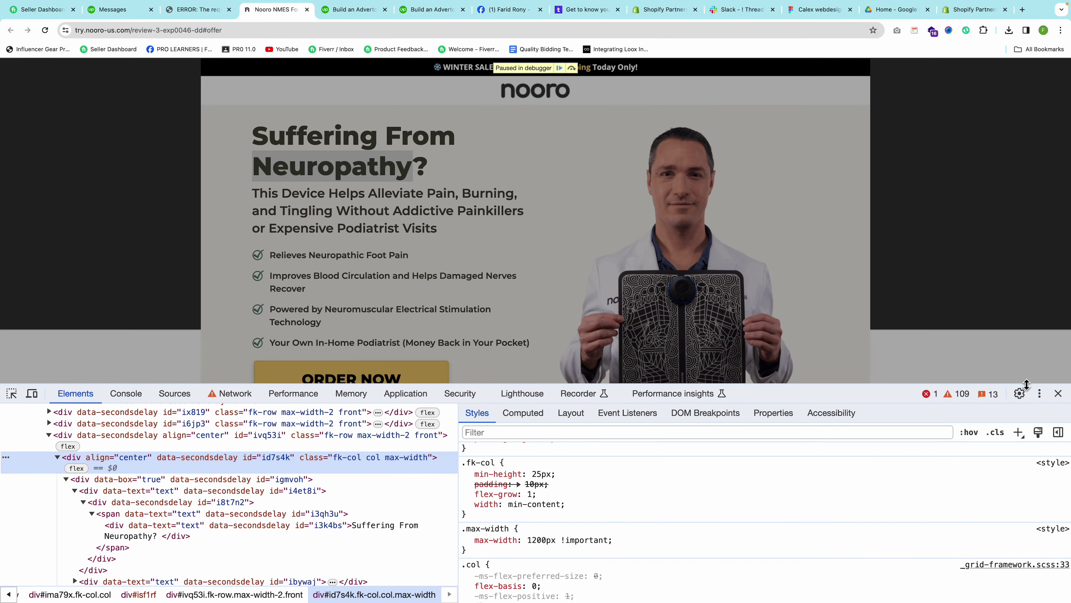
# On the Nooro reference page, close the element inspection and copy the first bullet text "Relieves Neuropathic Foot Pain".
pyautogui.click(1058, 394)
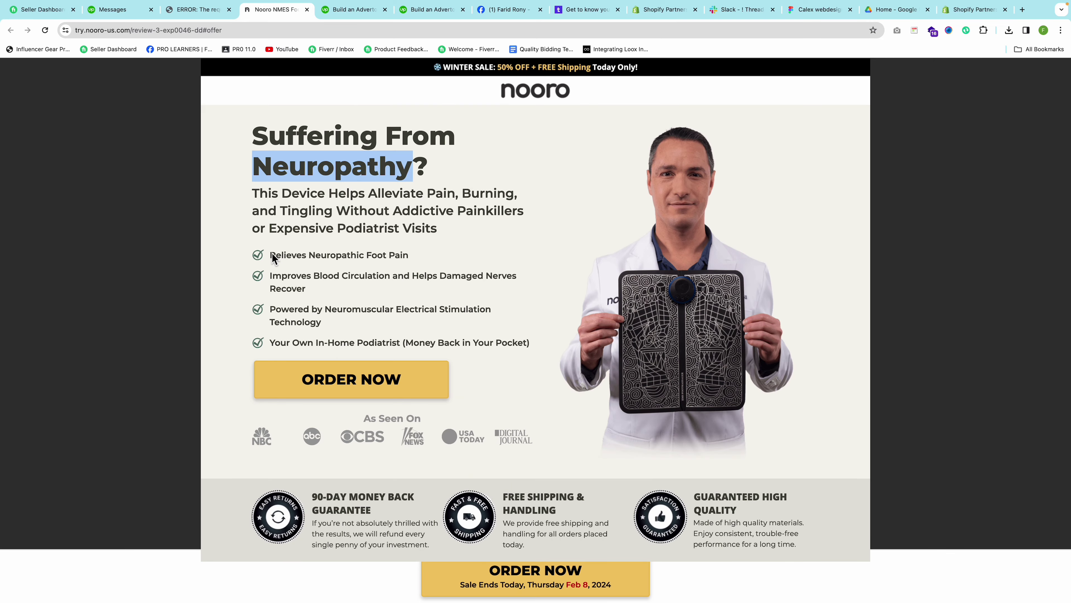
pyautogui.moveTo(272, 255); pyautogui.dragTo(413, 257)
pyautogui.press('super+c')
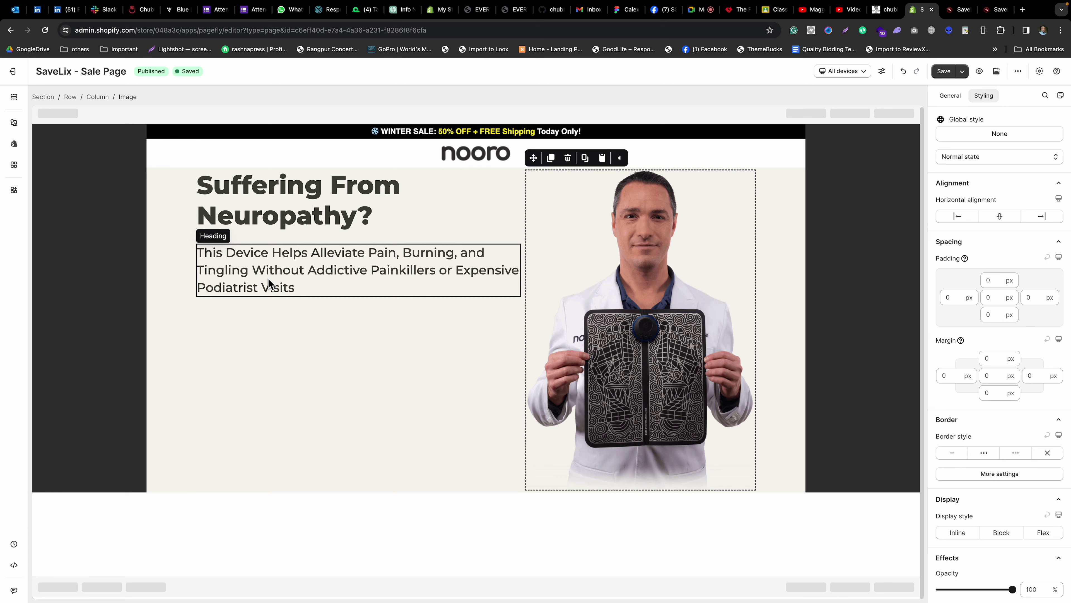
# In the PageFly editor, add a list element with star icons below the hero subheading.
pyautogui.click(14, 122)
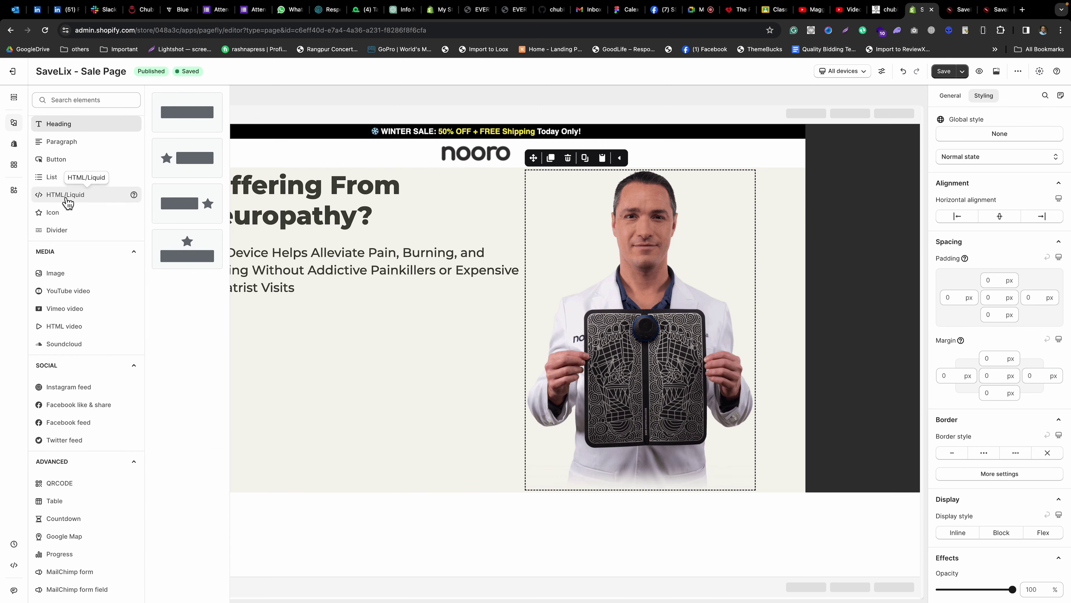
pyautogui.scroll(-1, 61, 186)
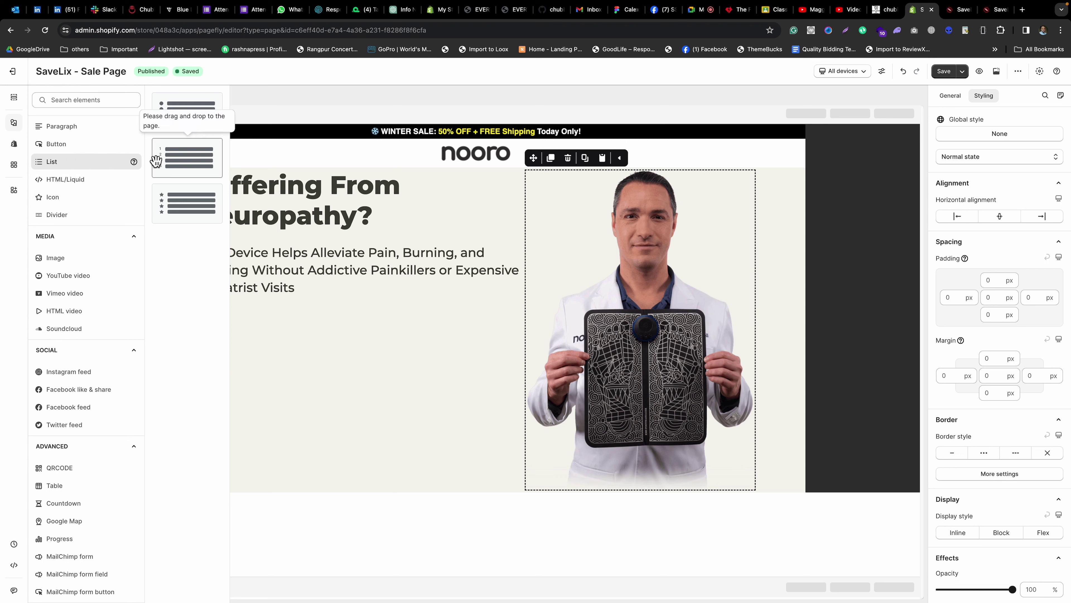
pyautogui.click(182, 117)
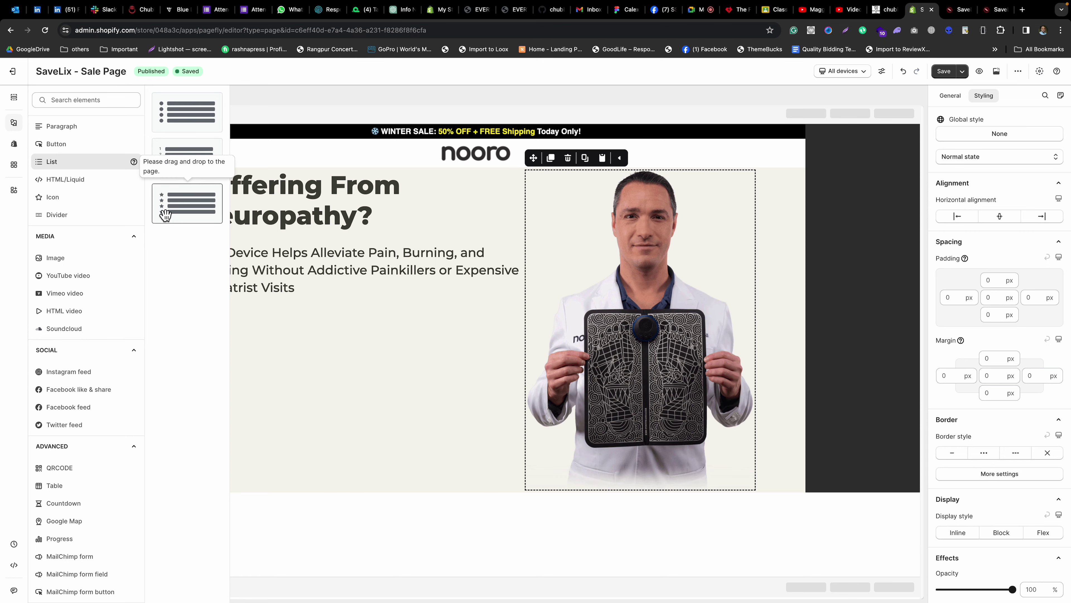
pyautogui.moveTo(165, 213); pyautogui.dragTo(316, 301)
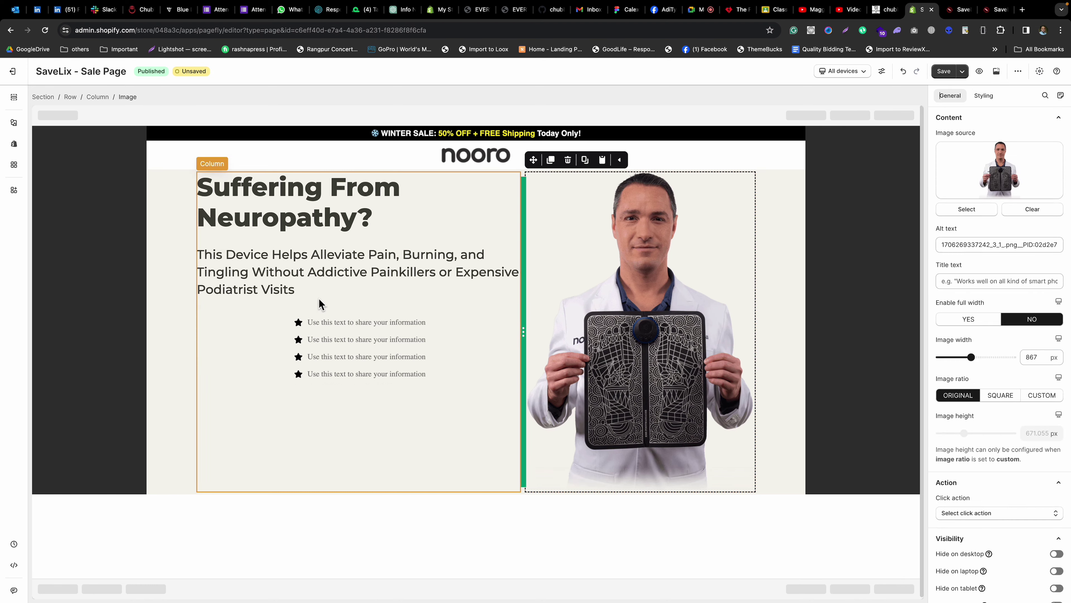
# Replace the first list item's placeholder text with the copied "Relieves Neuropathic Foot Pain".
pyautogui.click(298, 323)
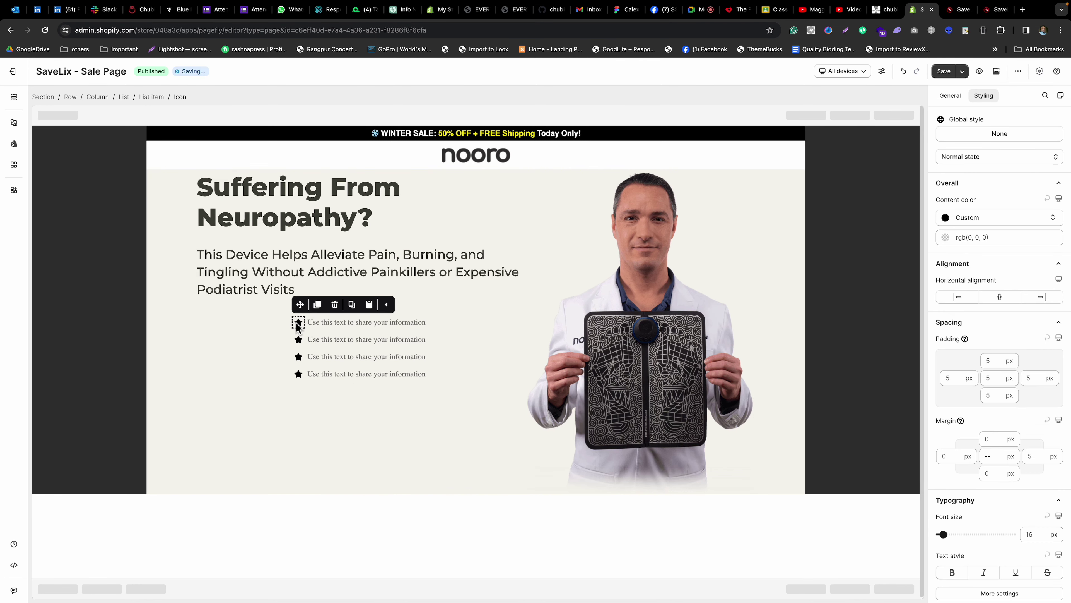
pyautogui.click(251, 352)
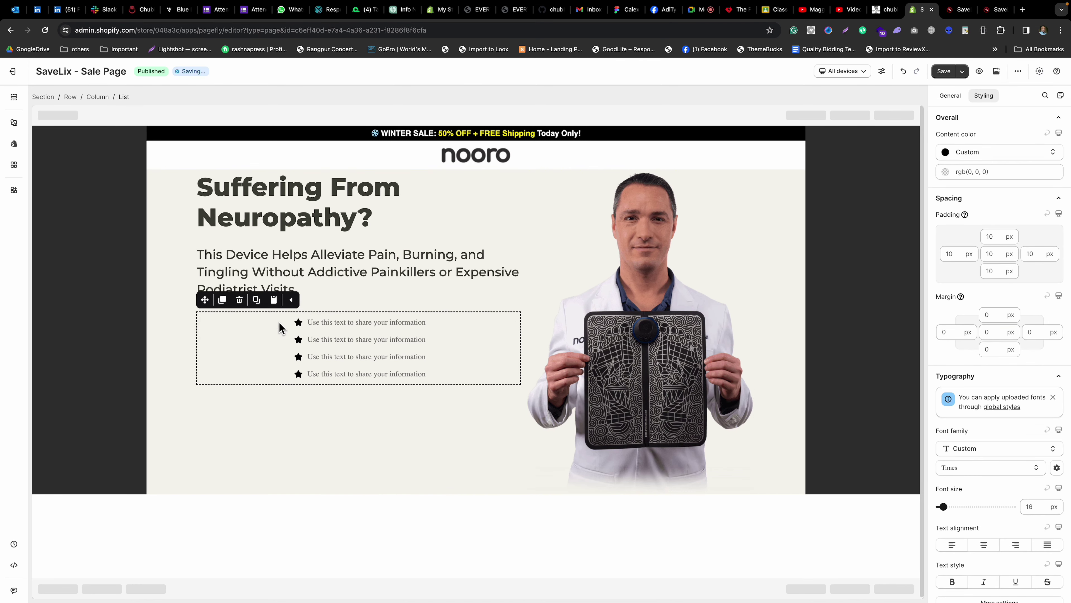
pyautogui.click(313, 323)
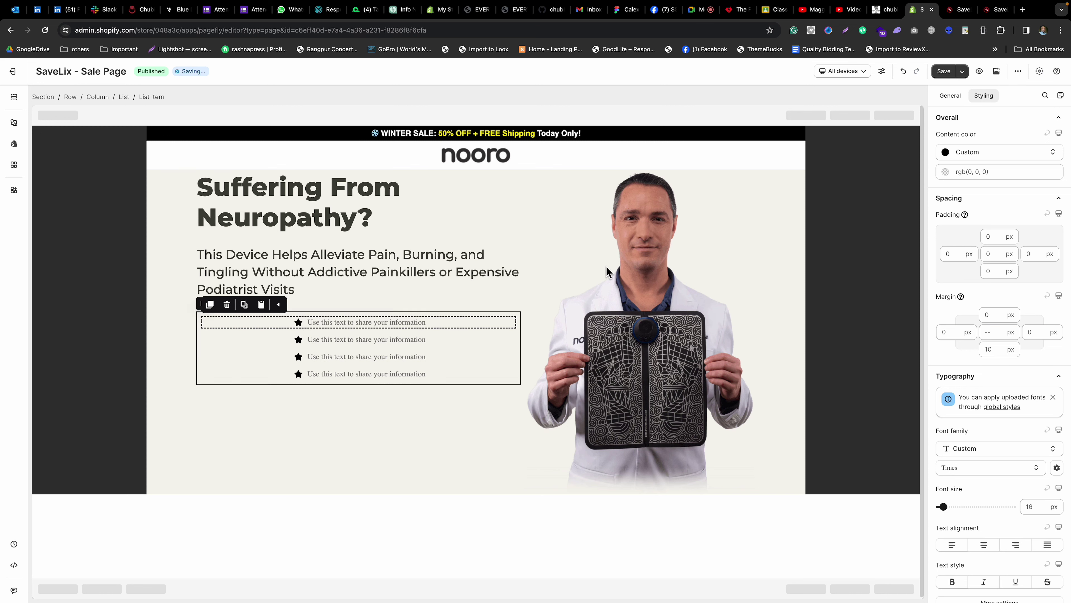
pyautogui.click(950, 96)
pyautogui.press('super+v')
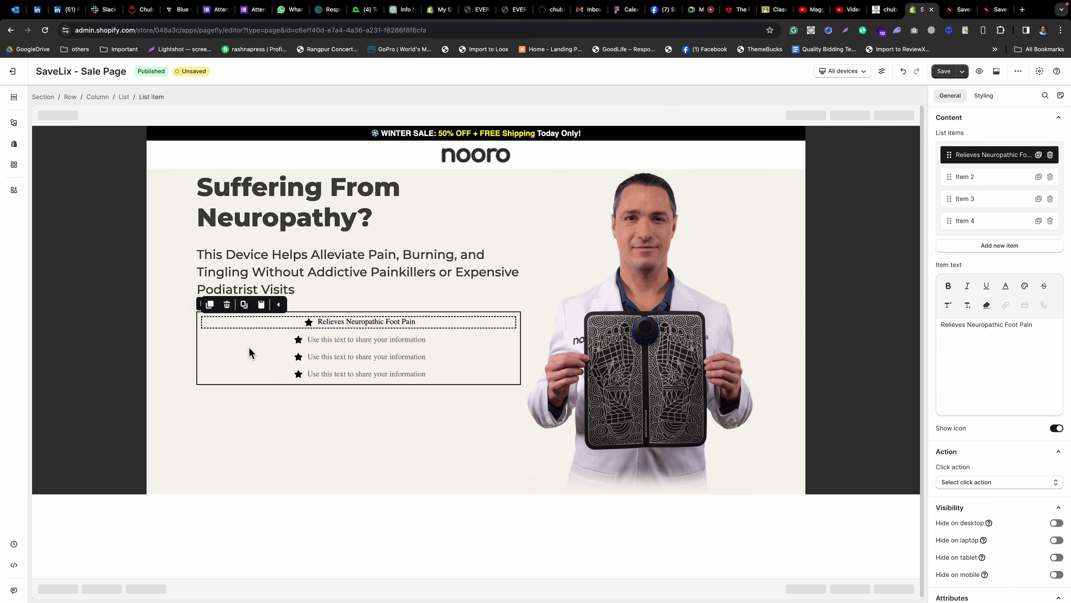
# Select the whole star icon list and align its text to the left.
pyautogui.click(227, 382)
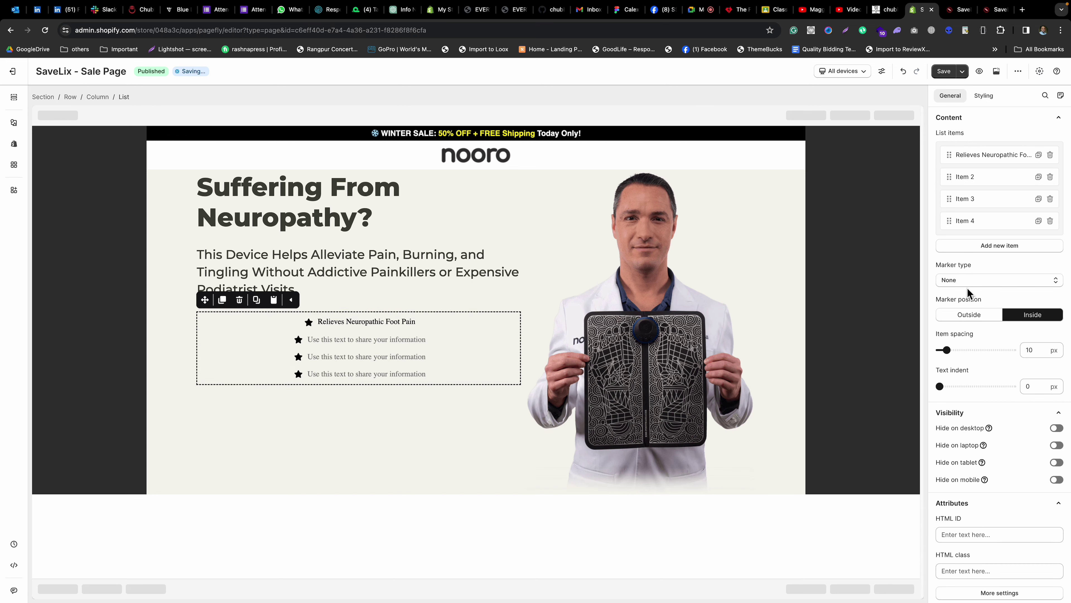
pyautogui.click(986, 96)
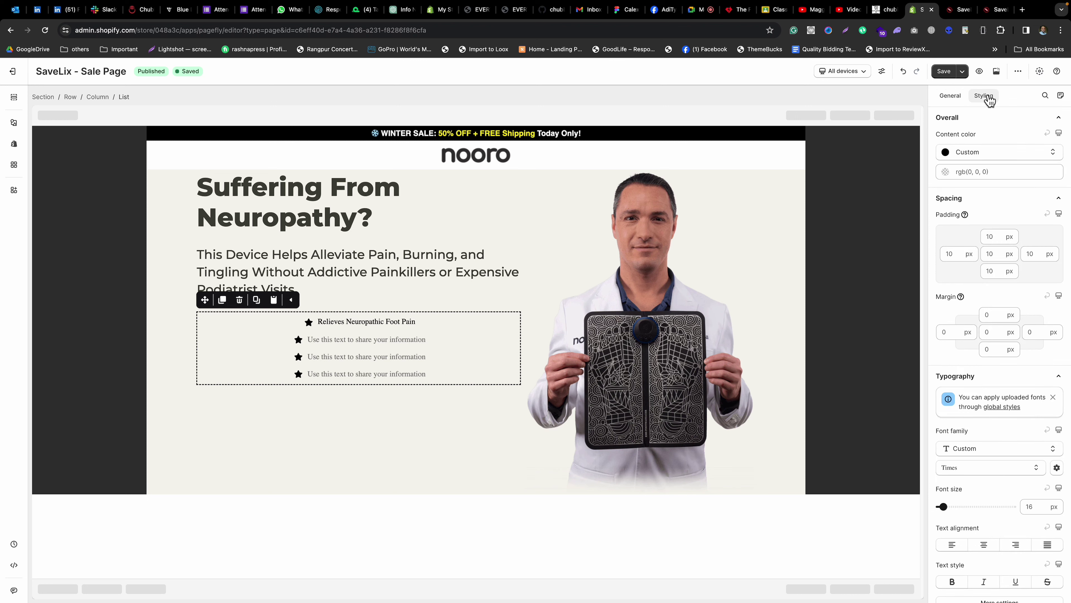
pyautogui.scroll(-5, 989, 357)
pyautogui.click(953, 302)
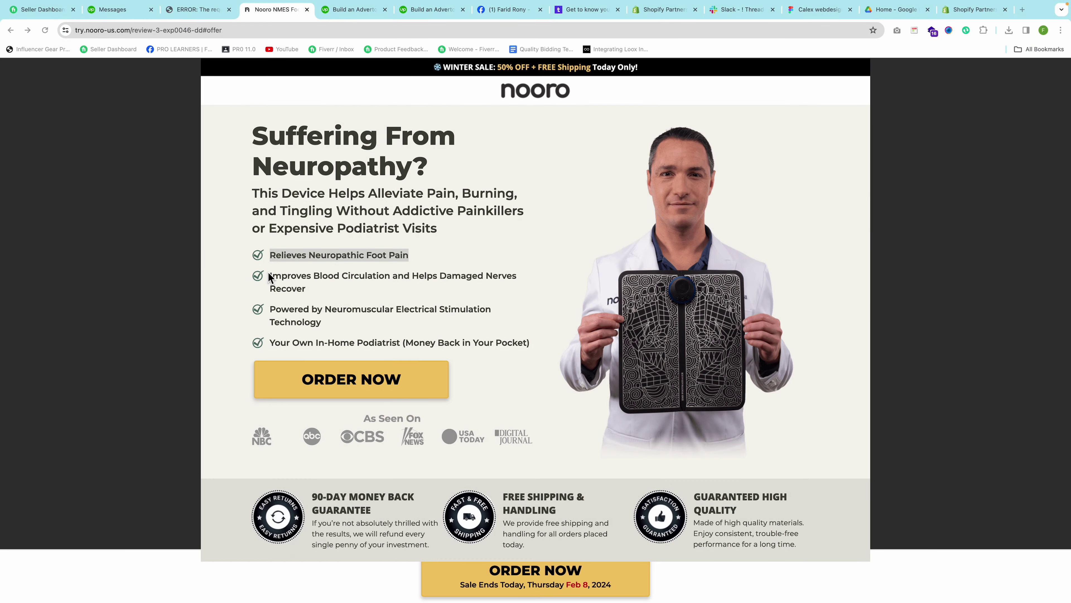
# On the Nooro reference page, open the green check-mark bullet image in its own tab and select its image address.
pyautogui.moveTo(268, 271); pyautogui.dragTo(328, 294)
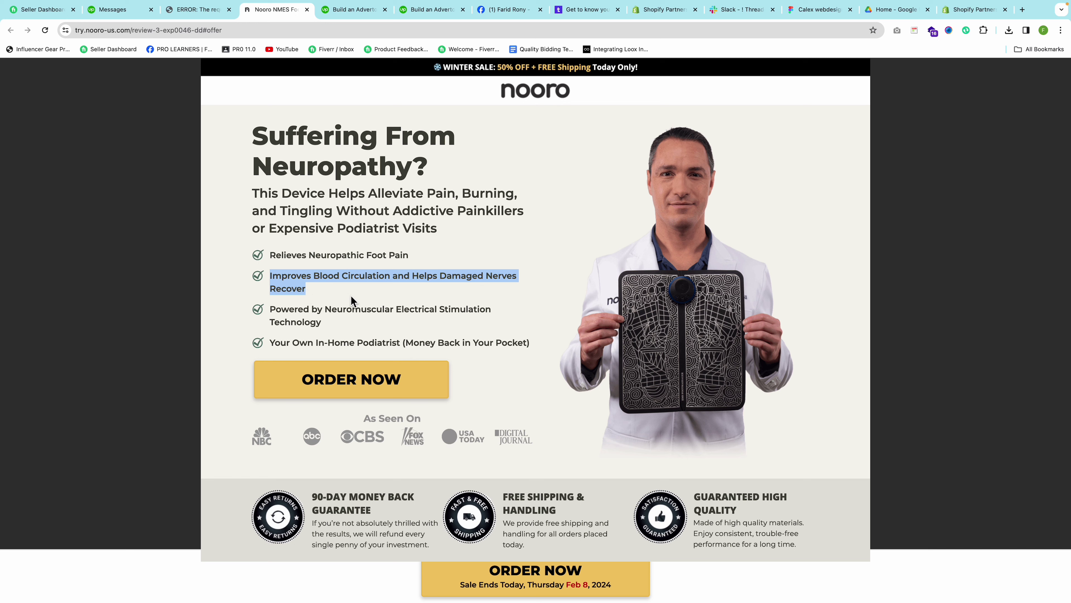
pyautogui.rightClick(260, 256)
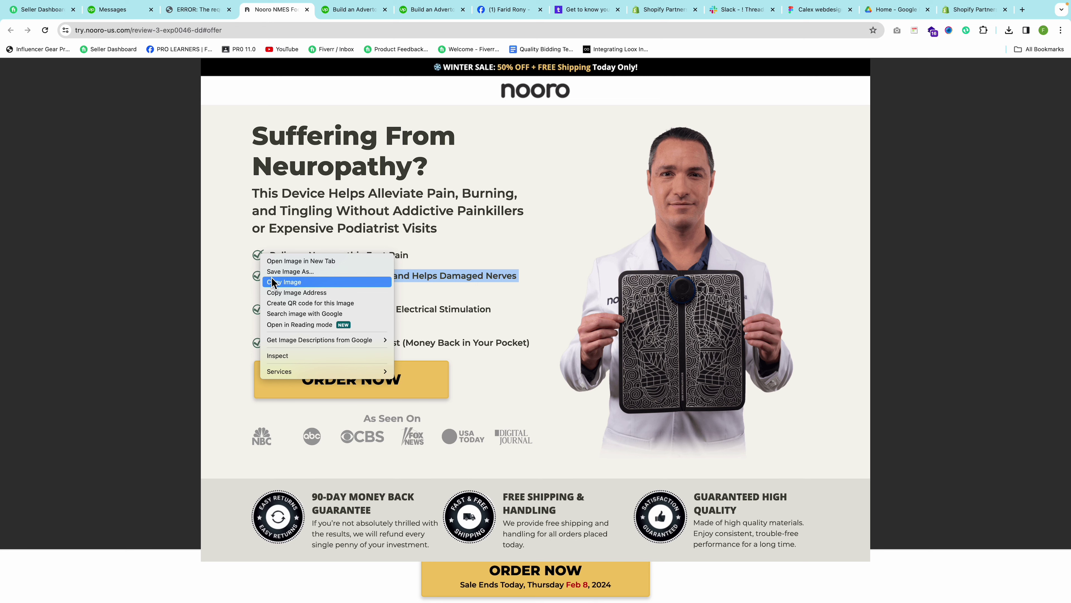
pyautogui.click(301, 261)
pyautogui.click(333, 9)
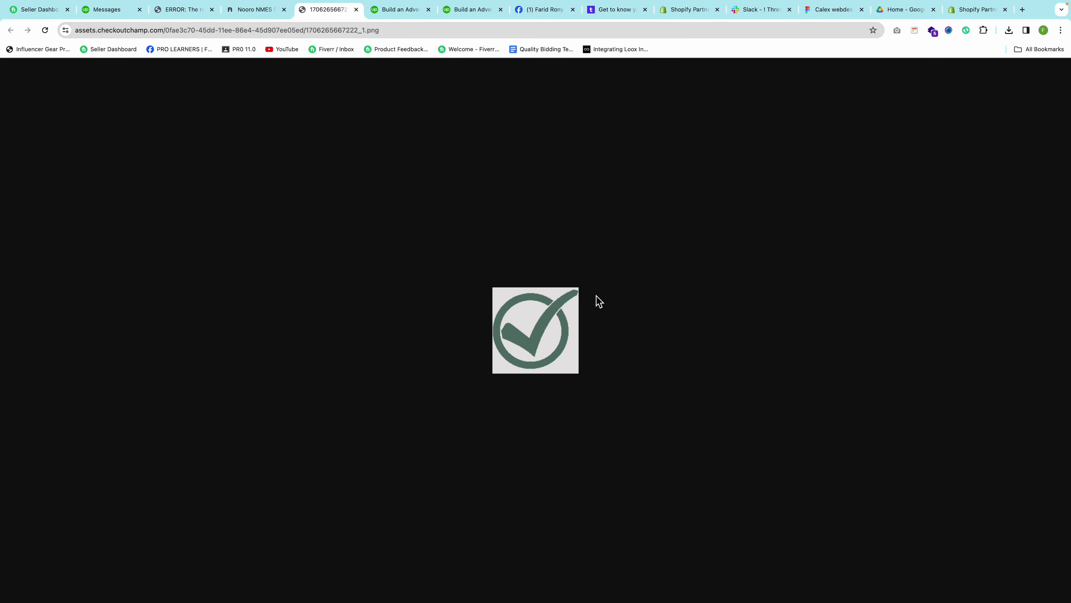
pyautogui.click(323, 30)
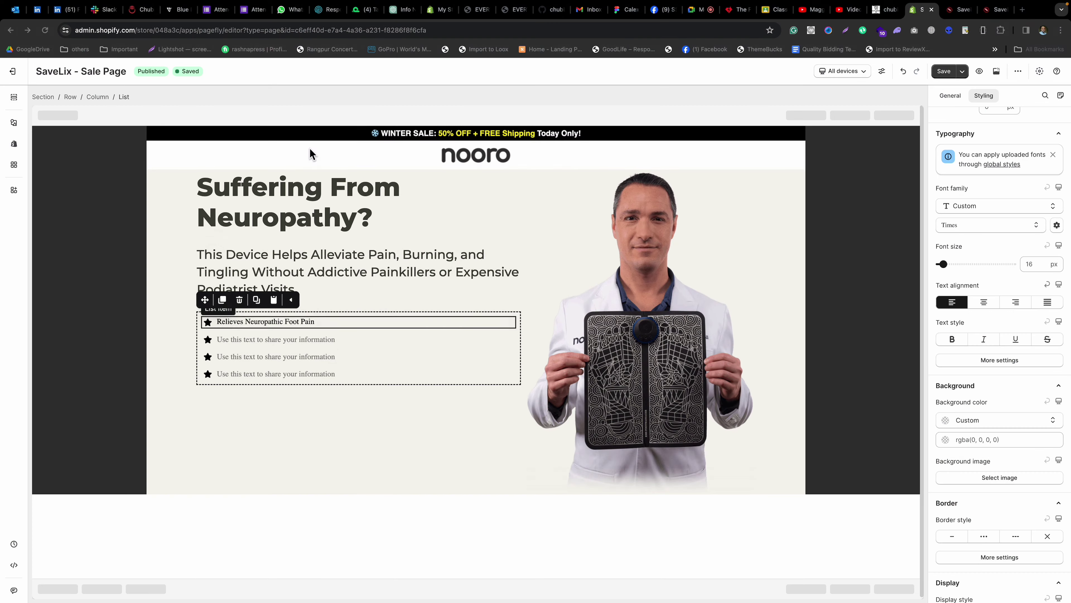
# Try to place an image element in the star icon list, and add a bulleted list below it in the PageFly editor.
pyautogui.click(13, 123)
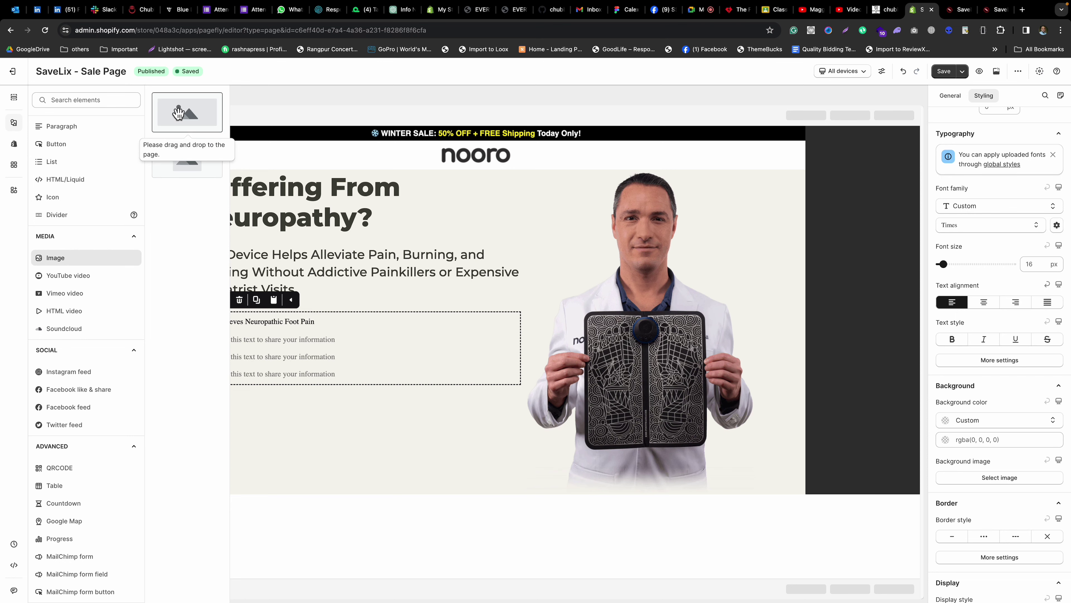
pyautogui.moveTo(62, 263); pyautogui.dragTo(211, 330)
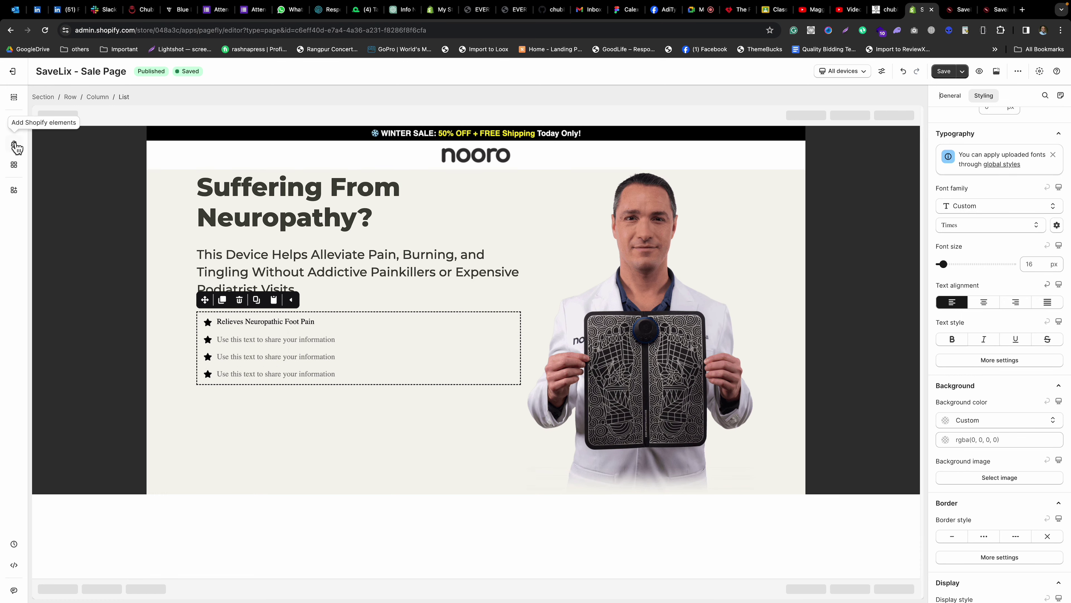
pyautogui.click(14, 125)
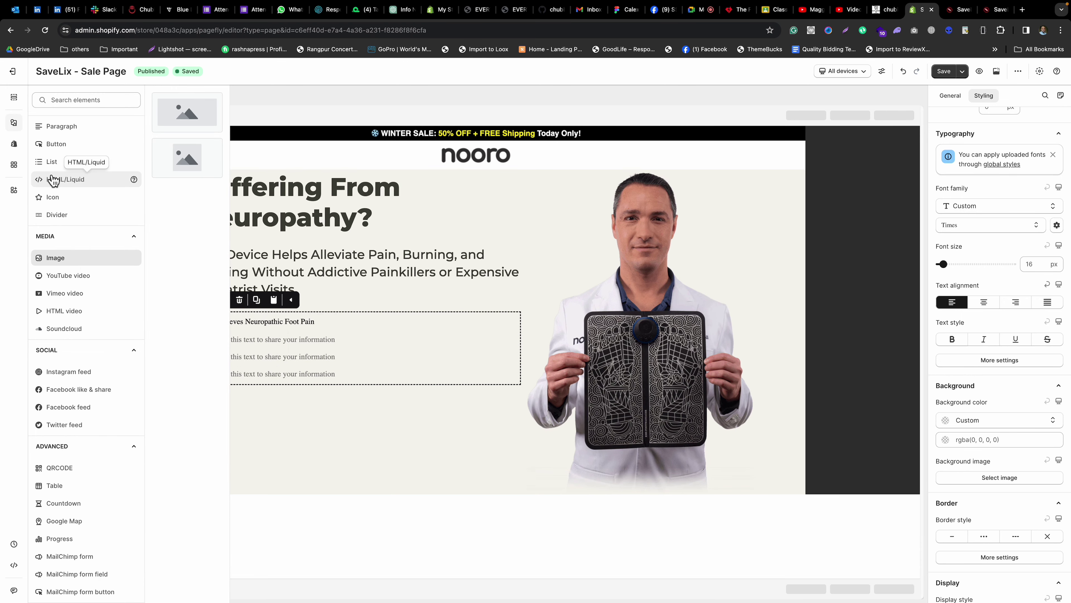
pyautogui.moveTo(52, 162)
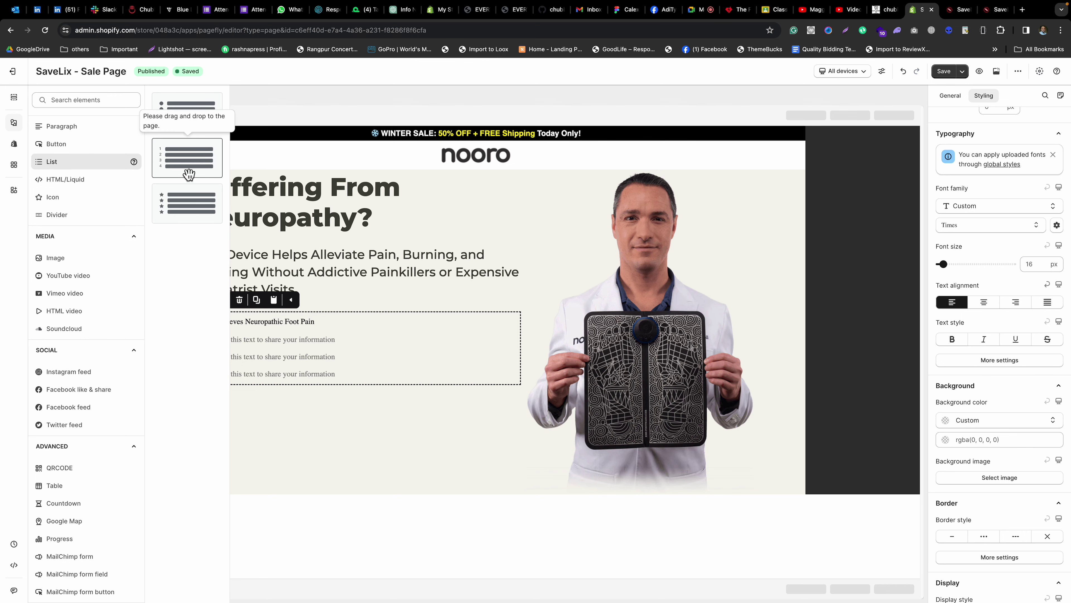
pyautogui.moveTo(180, 103); pyautogui.dragTo(276, 380)
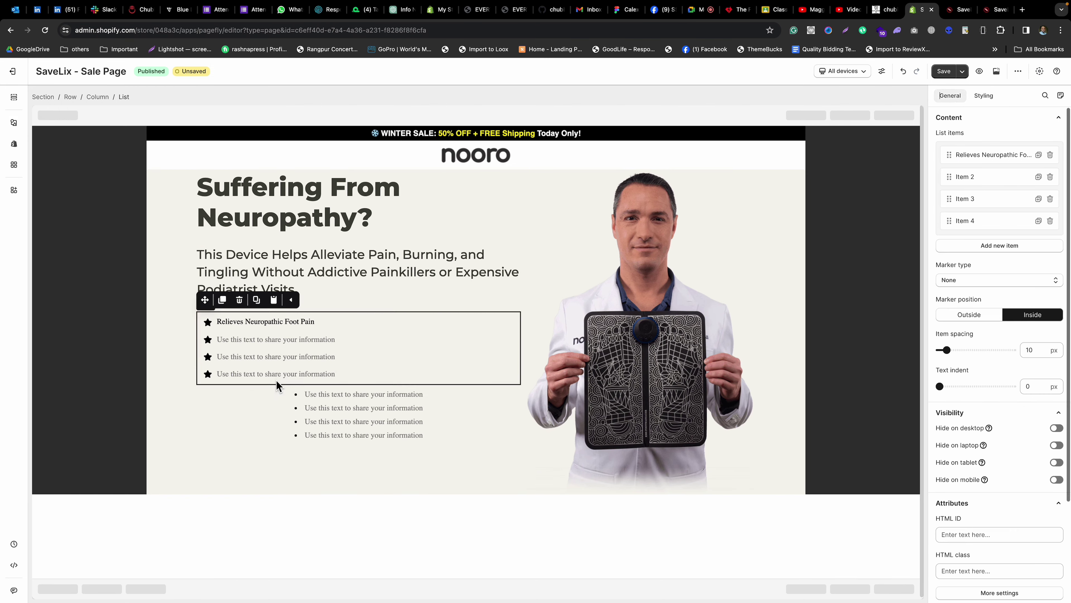
pyautogui.click(295, 394)
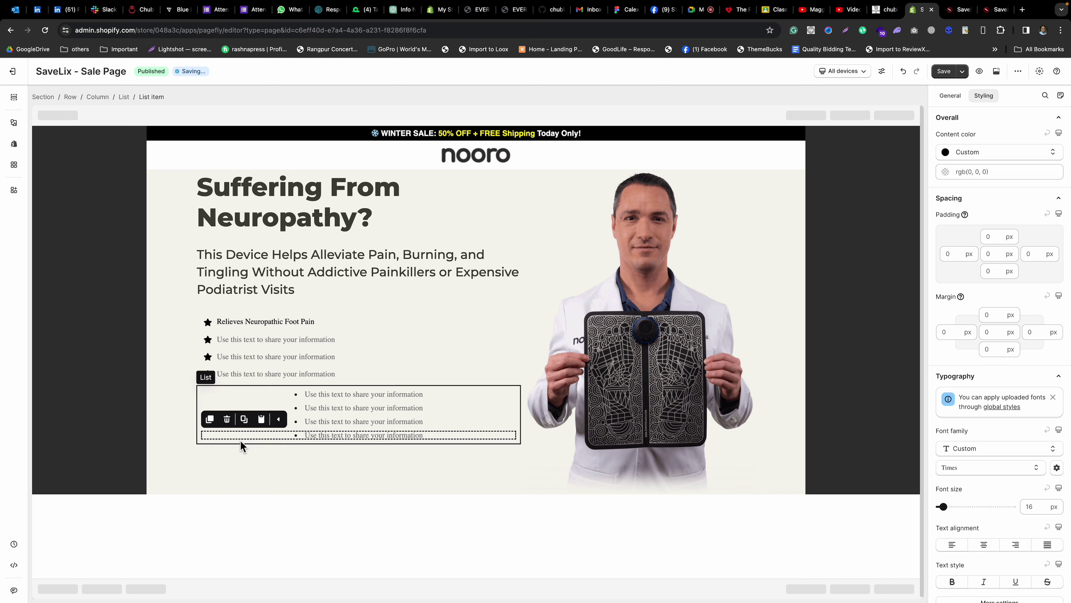
# Delete the bulleted list below the star icon list in the hero column.
pyautogui.click(240, 441)
pyautogui.click(239, 373)
pyautogui.click(208, 322)
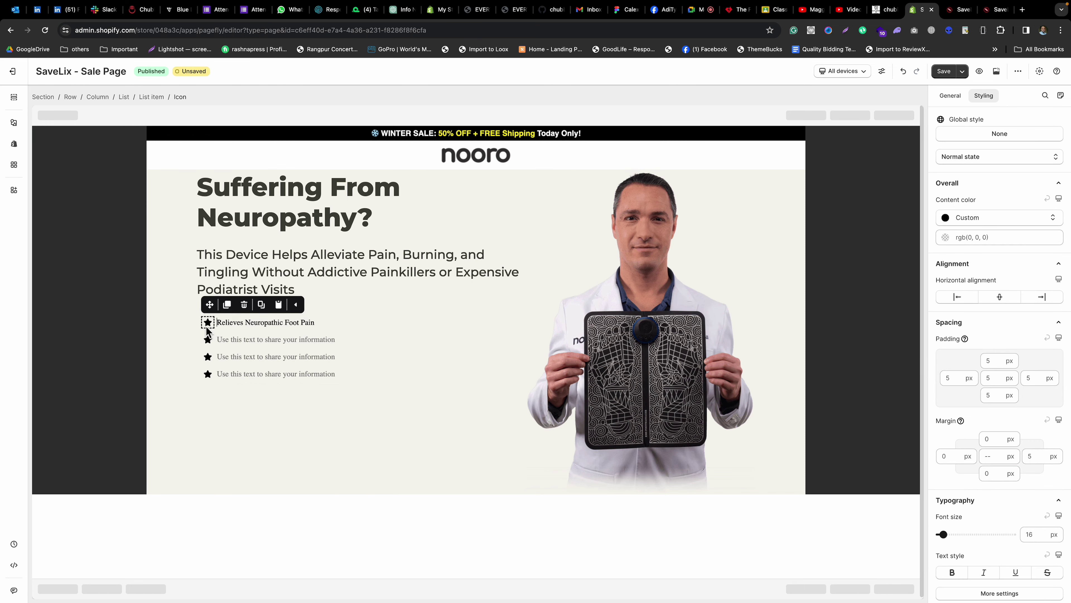
pyautogui.click(951, 95)
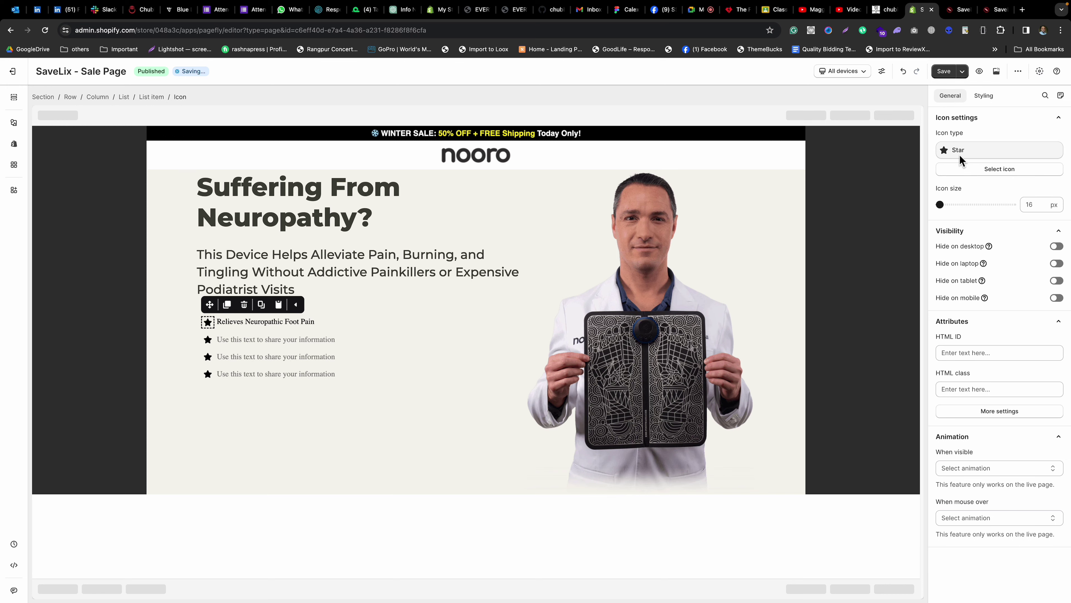
pyautogui.click(980, 170)
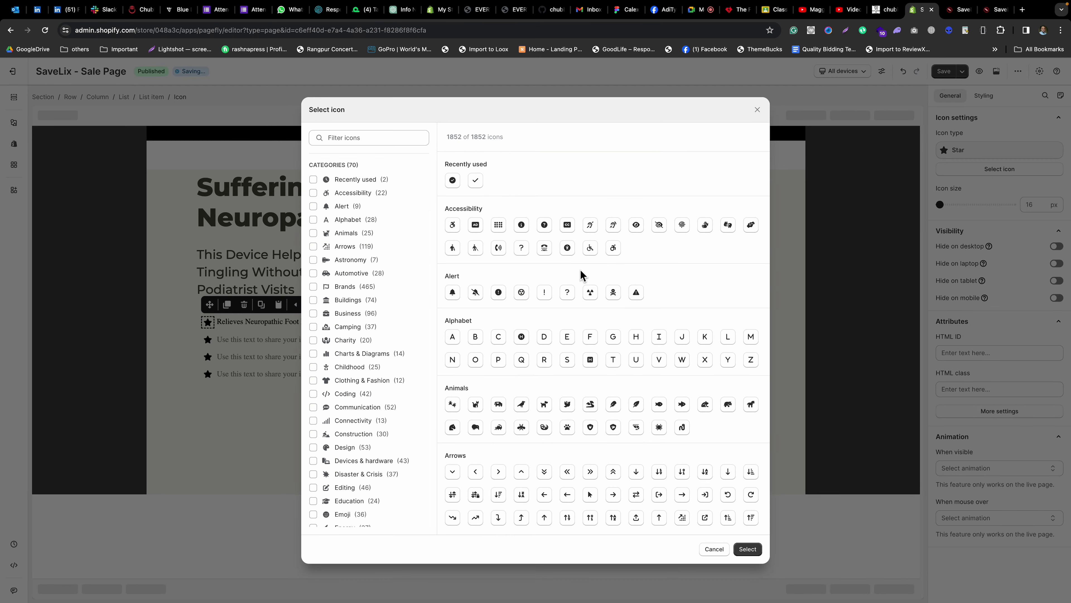
pyautogui.click(758, 110)
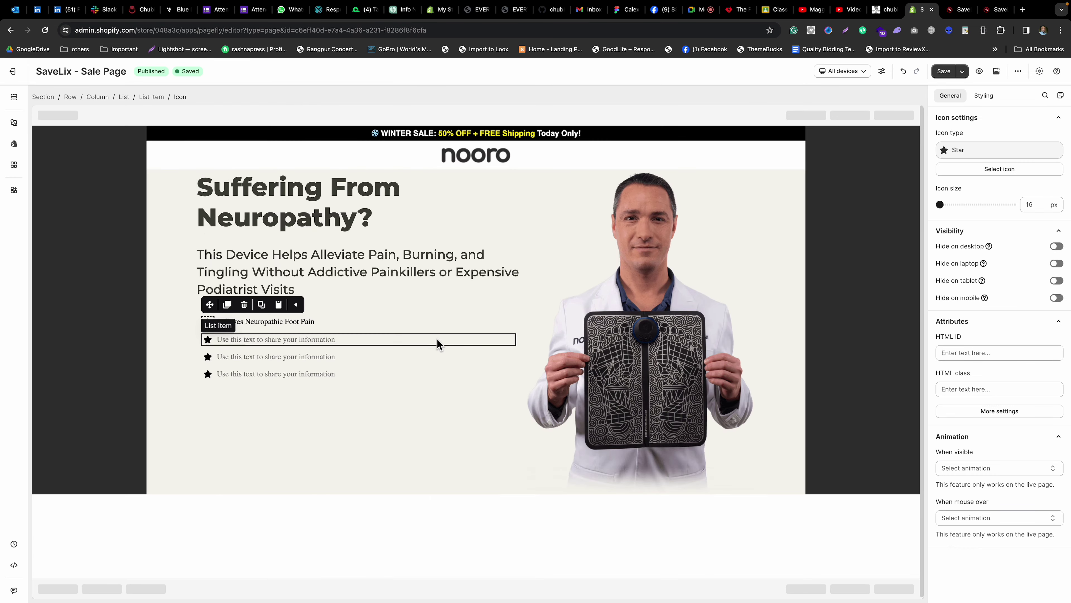
# Replace the star icon list with a content list element whose items have a star beside the heading, placed below the hero subheading.
pyautogui.click(423, 314)
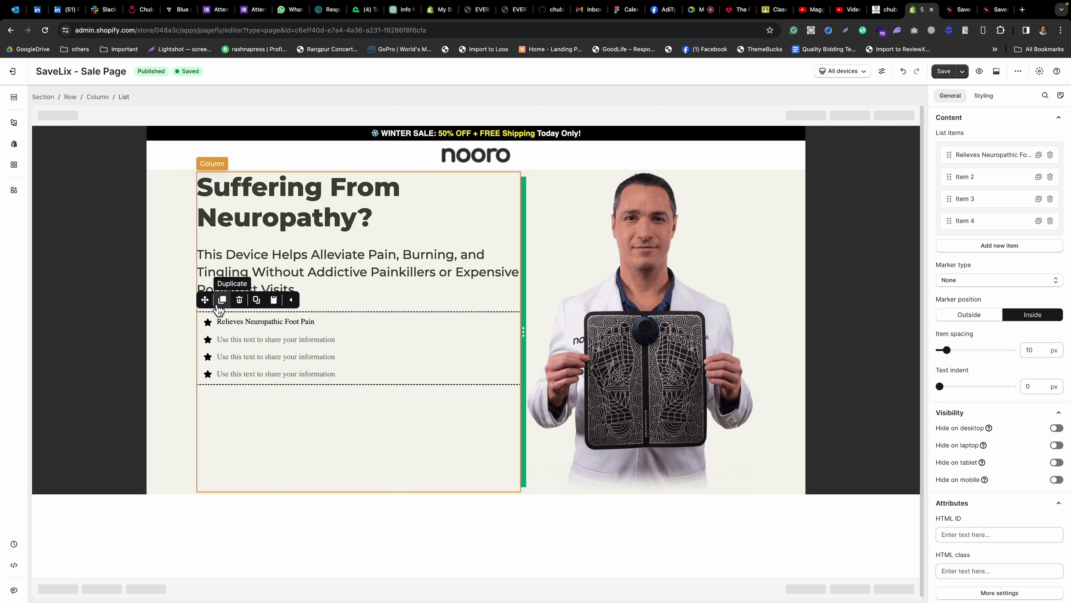
pyautogui.click(239, 300)
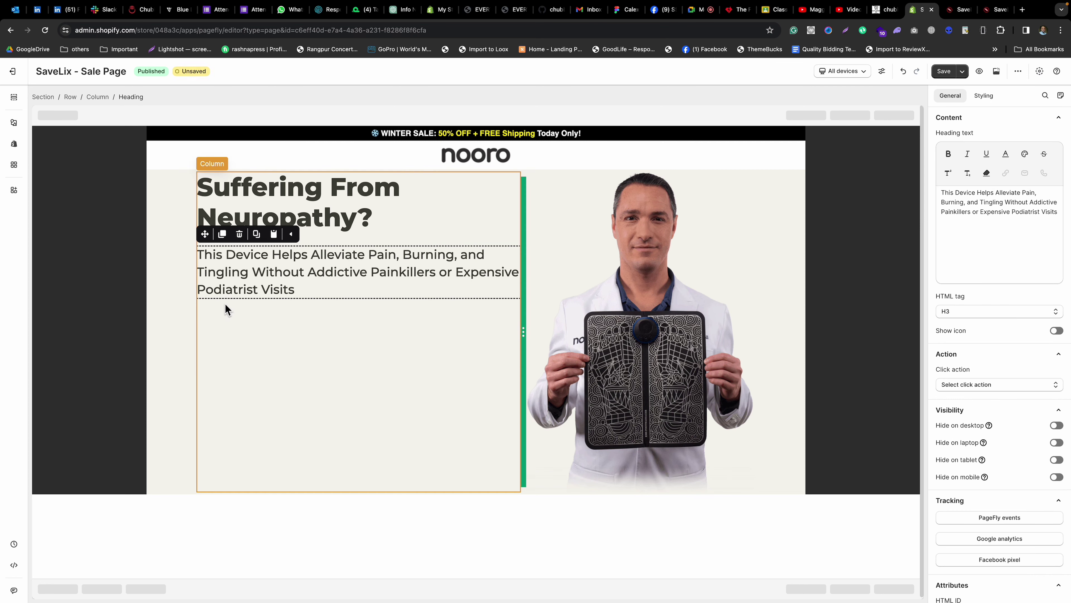
pyautogui.click(14, 123)
pyautogui.moveTo(52, 162)
pyautogui.click(75, 98)
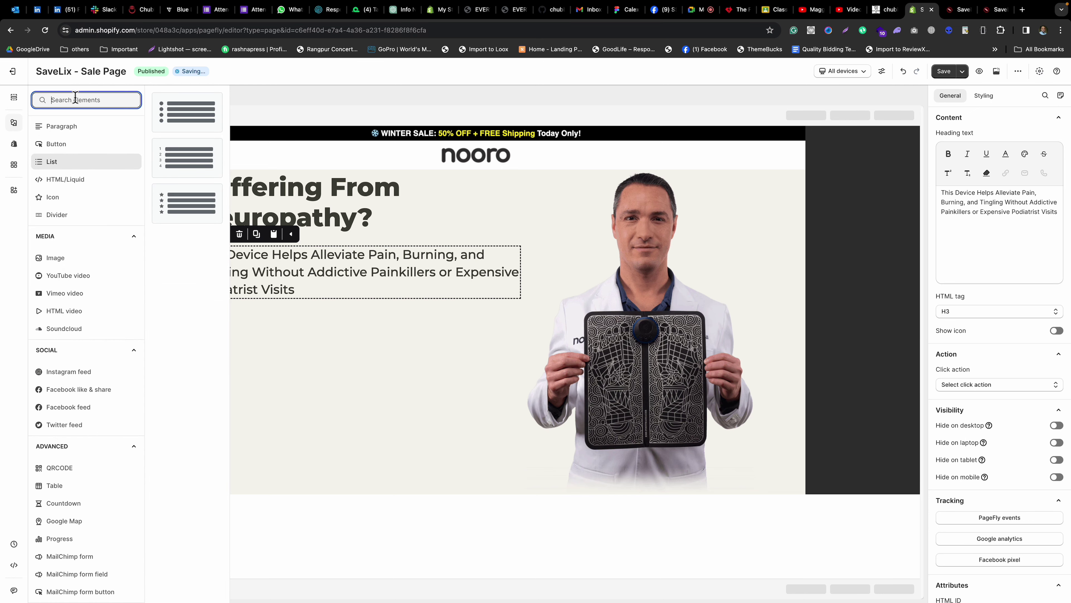
pyautogui.write('list')
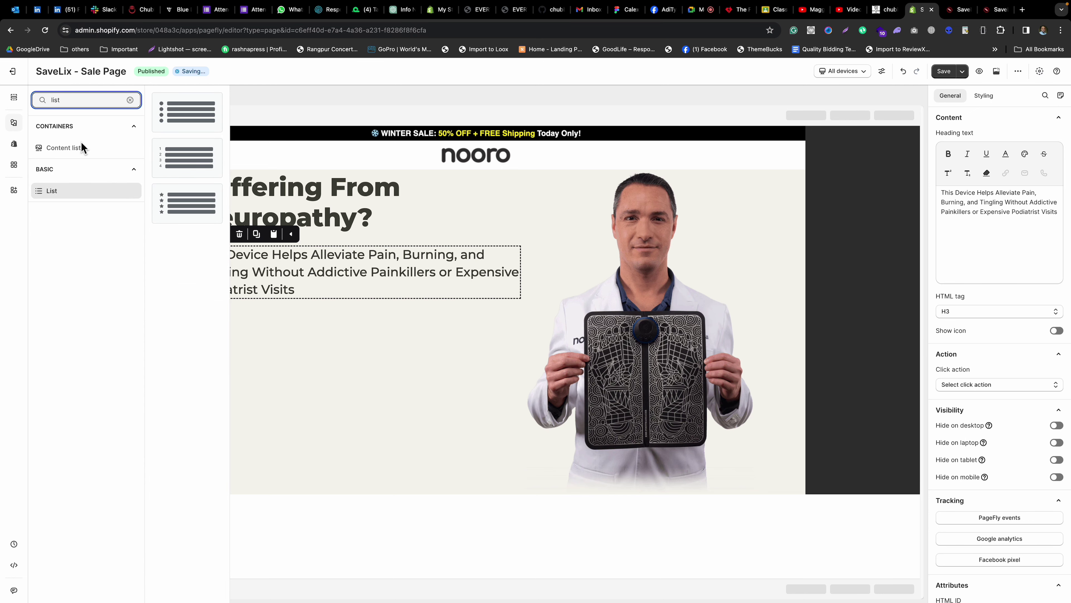
pyautogui.click(66, 148)
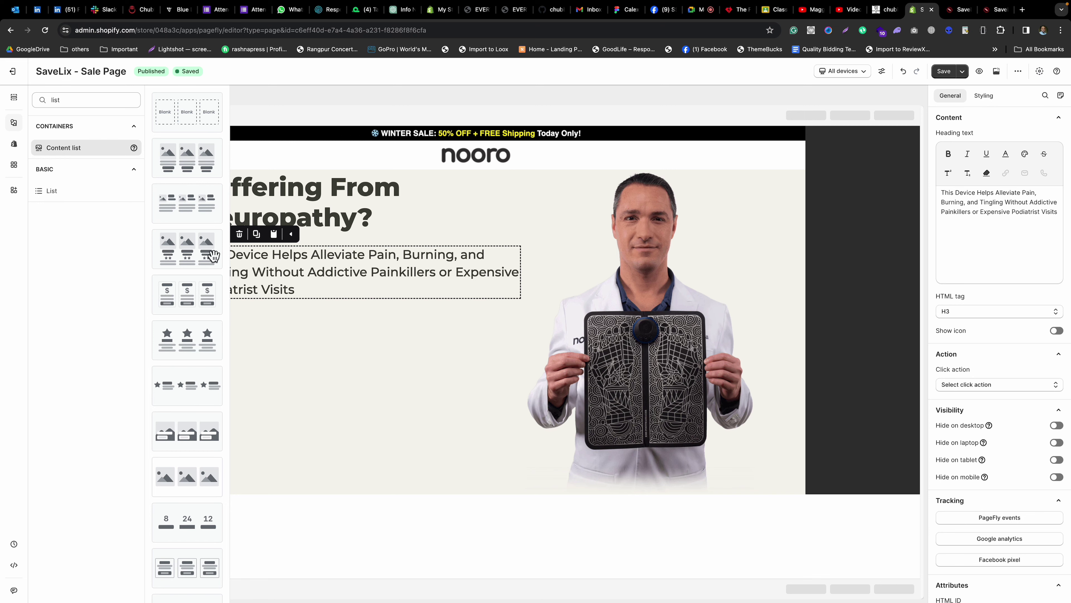
pyautogui.scroll(-3, 170, 258)
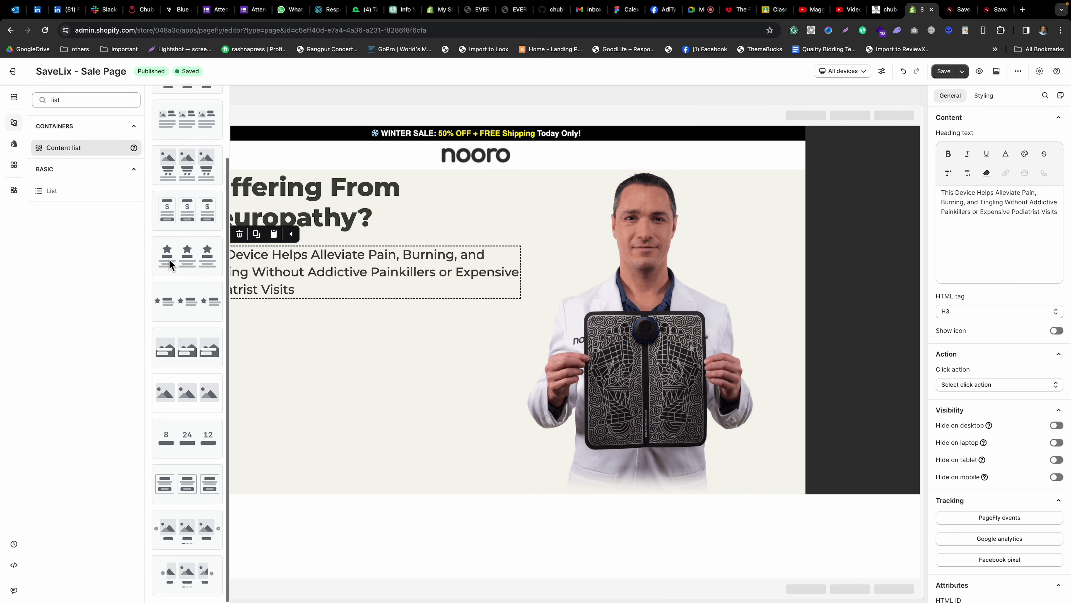
pyautogui.click(179, 304)
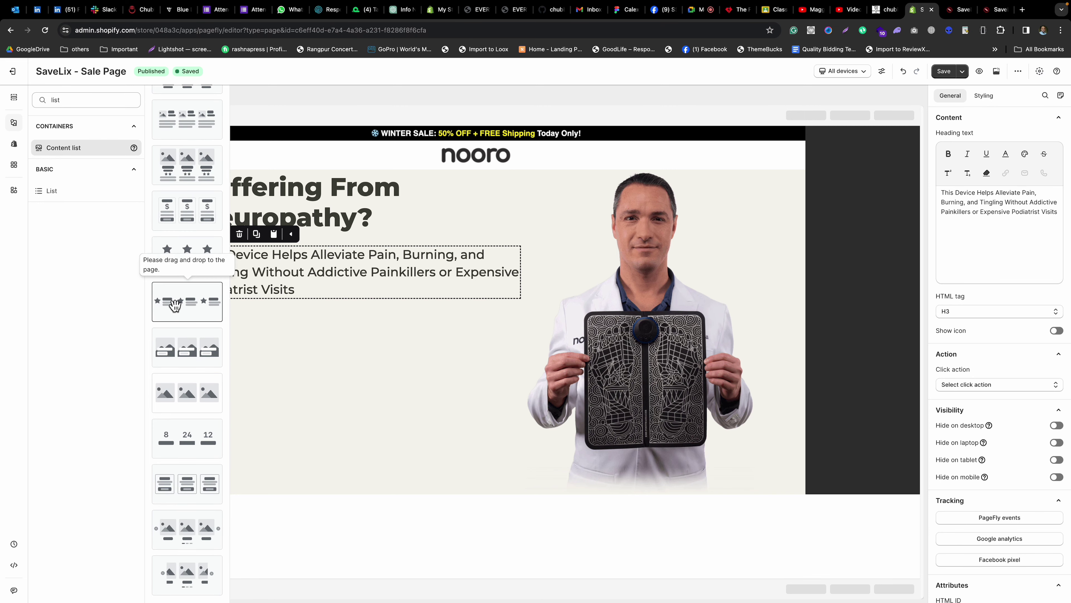
pyautogui.moveTo(175, 305); pyautogui.dragTo(359, 308)
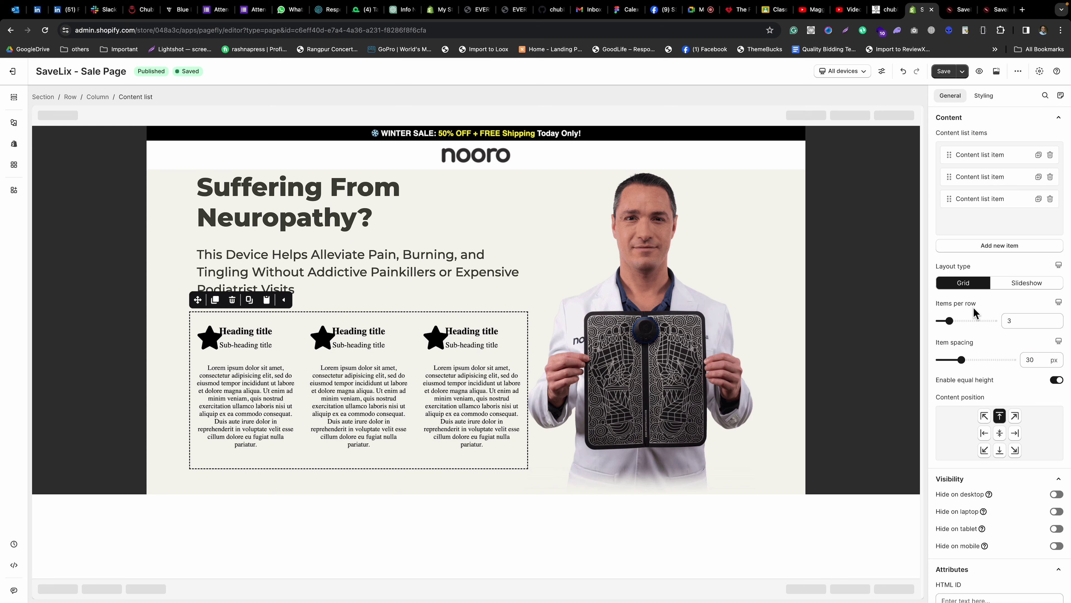
# Set the content list to 1 item per row and delete the lorem ipsum paragraph row from its first item.
pyautogui.click(949, 320)
pyautogui.moveTo(946, 320); pyautogui.dragTo(868, 311)
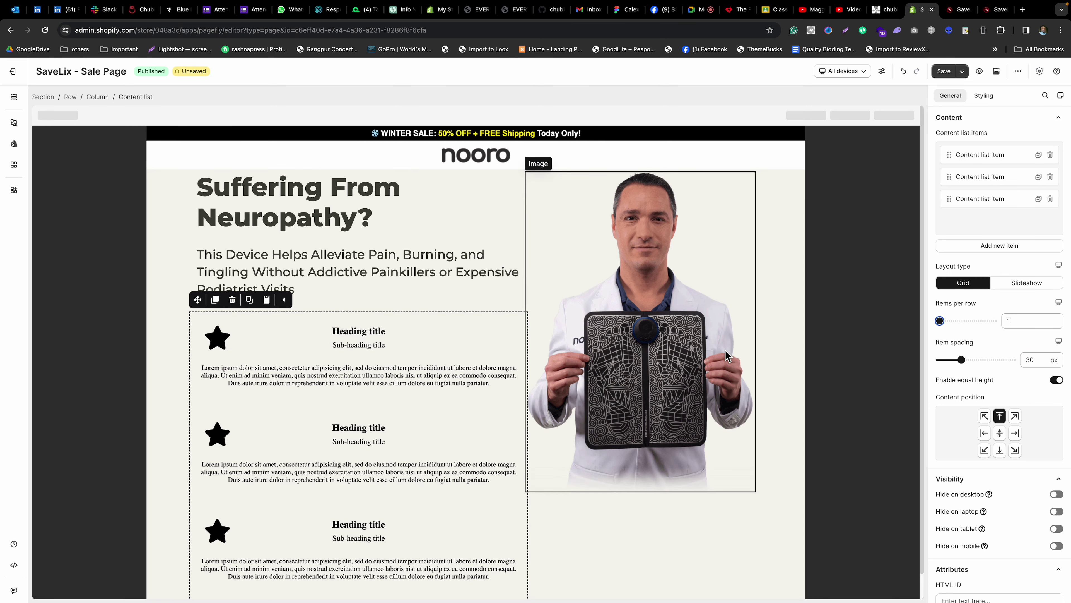
pyautogui.click(322, 374)
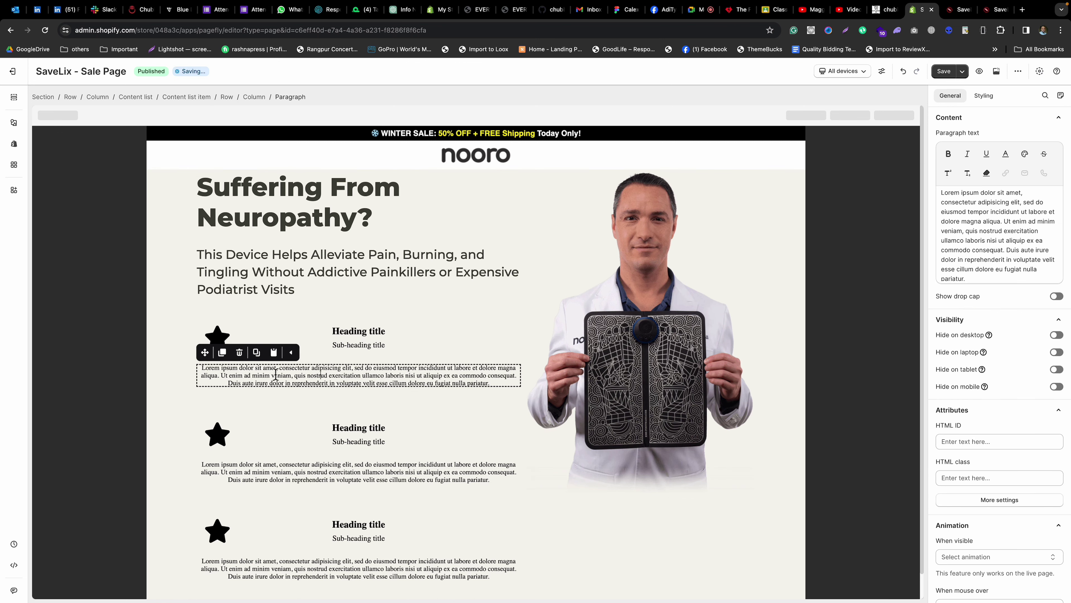
pyautogui.click(197, 393)
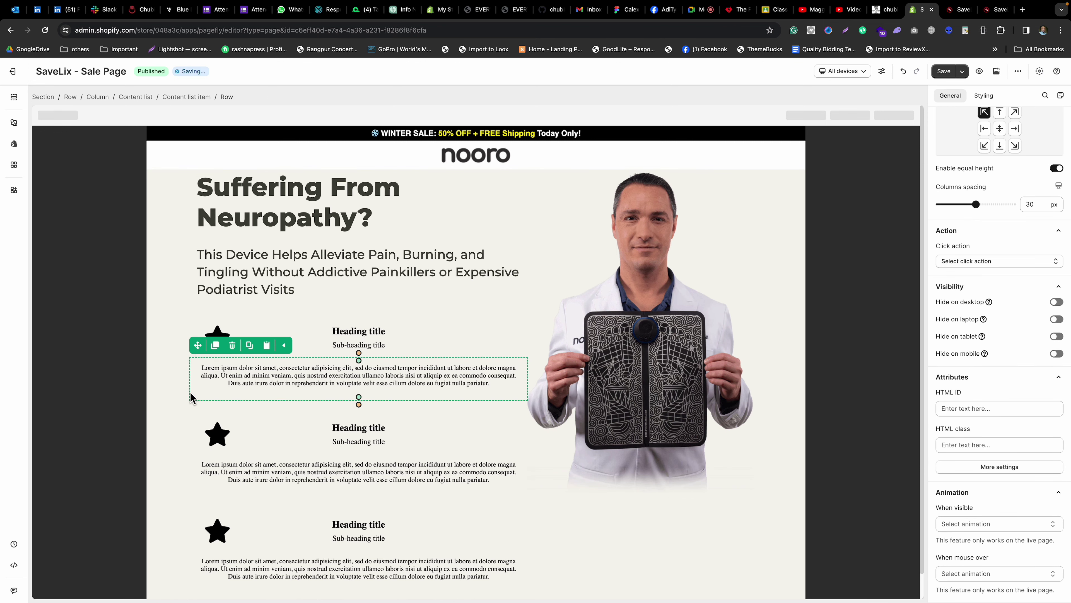
pyautogui.click(232, 344)
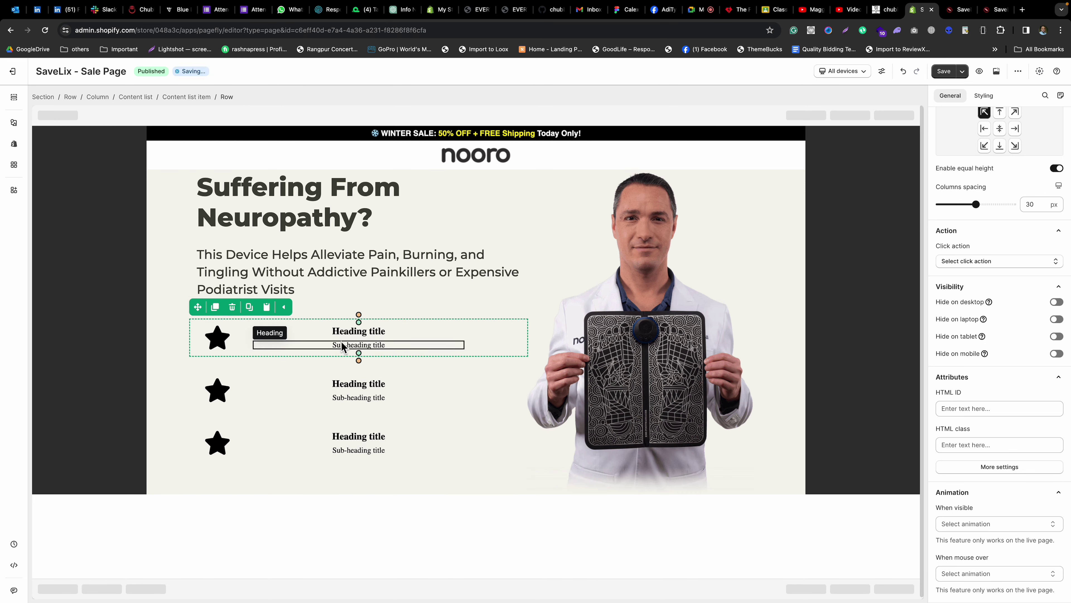
# Delete the bold "Heading title" and the star icon from the first content list item, keeping its sub-heading.
pyautogui.click(343, 331)
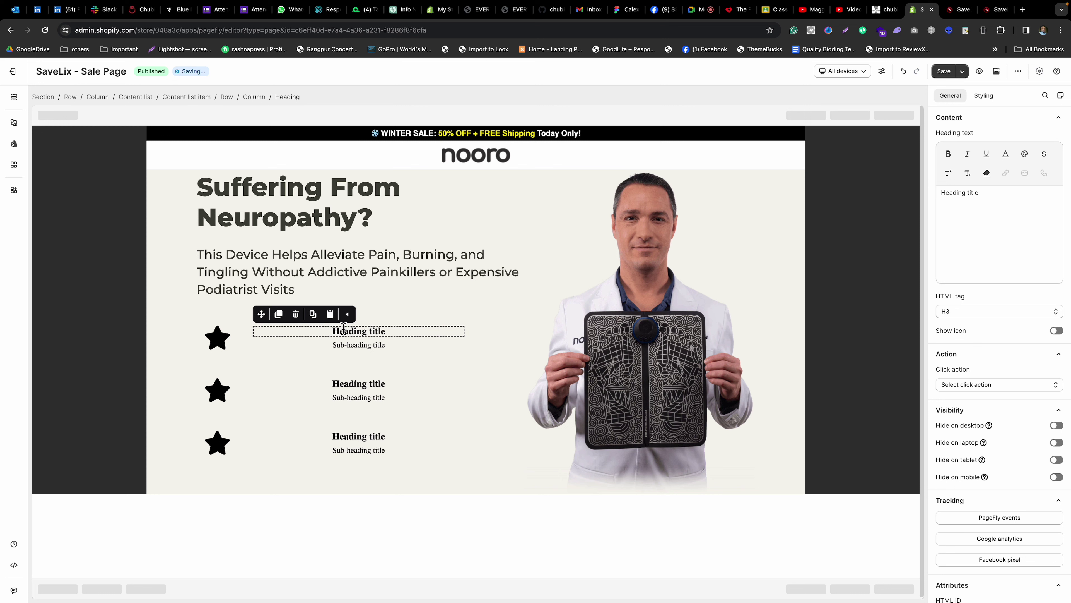
pyautogui.click(296, 314)
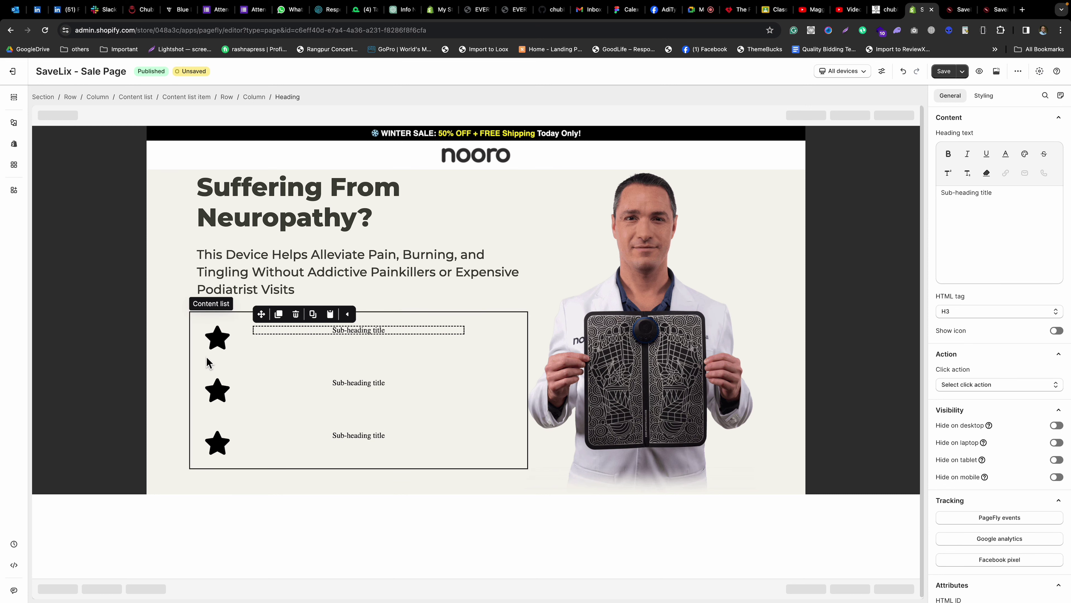
pyautogui.click(217, 336)
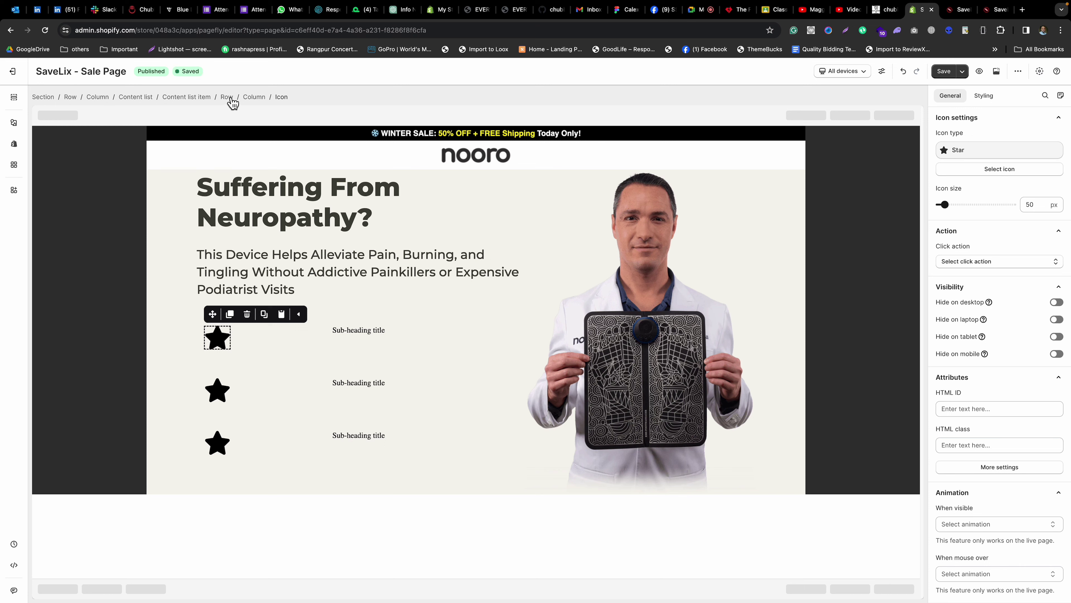
pyautogui.click(352, 342)
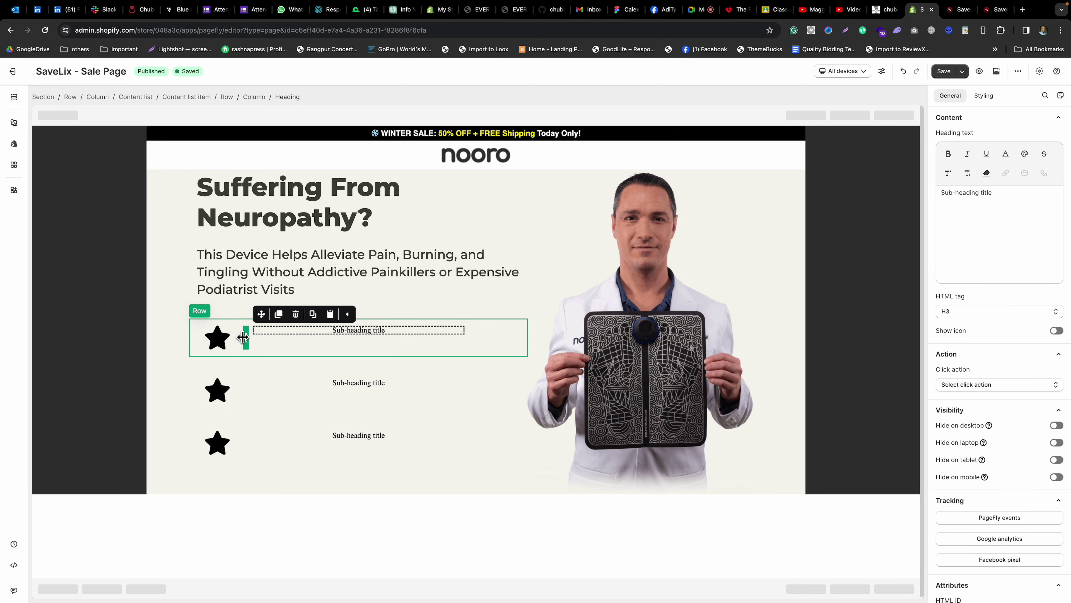
pyautogui.click(218, 337)
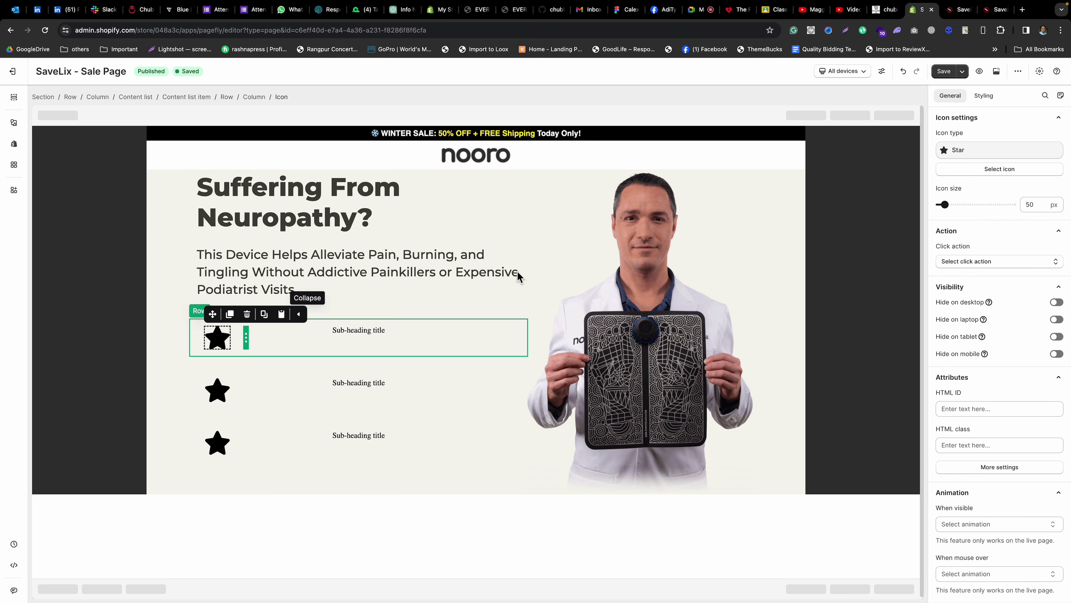
pyautogui.click(248, 316)
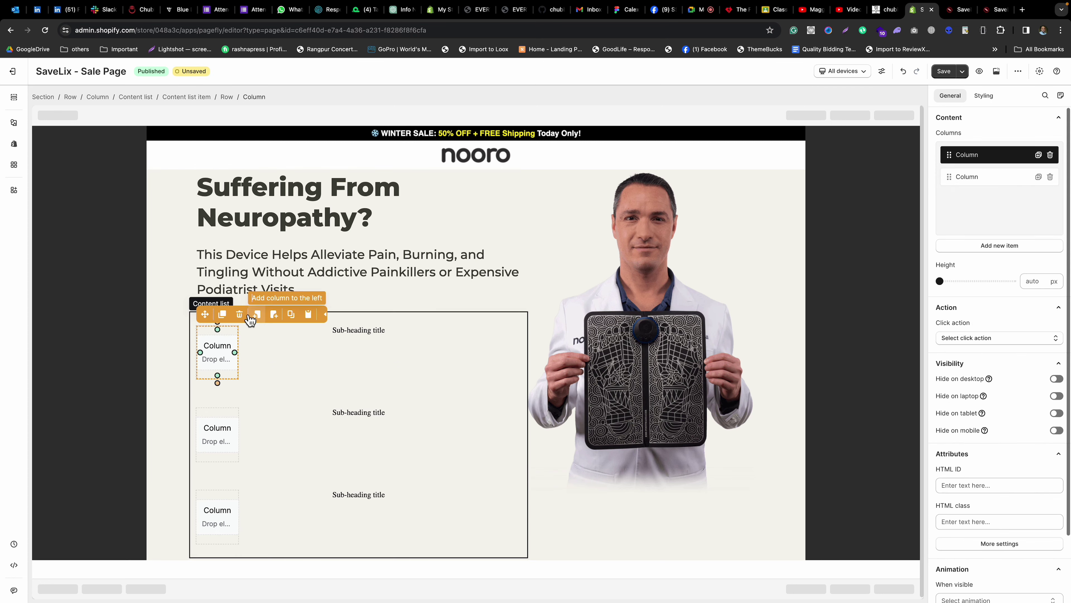
# Duplicate the hero doctor image and move the copy into the empty icon column of the first content list item.
pyautogui.click(578, 177)
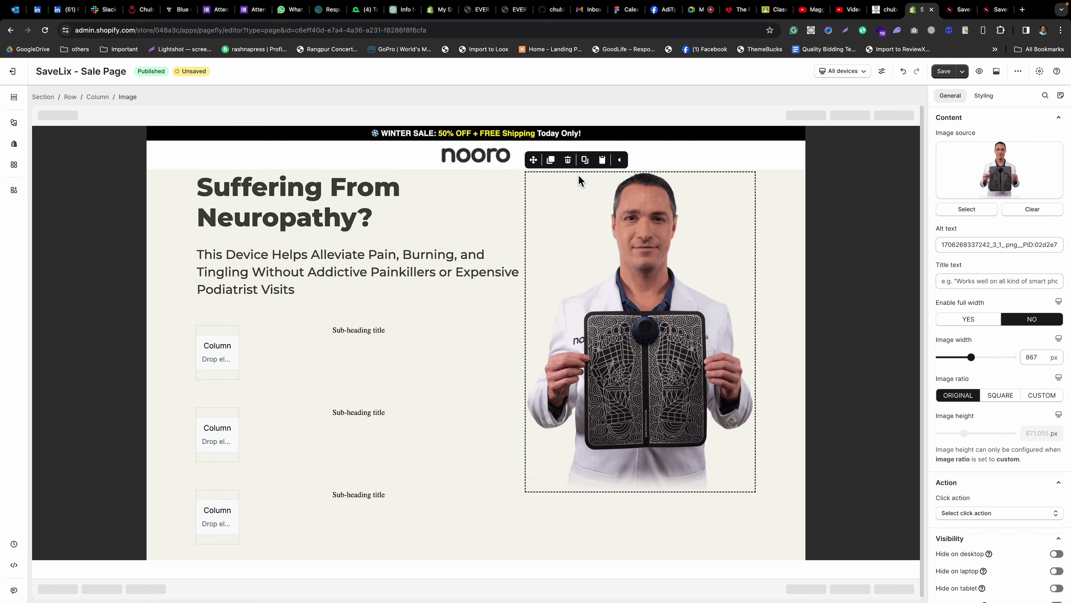
pyautogui.click(550, 159)
pyautogui.moveTo(533, 481); pyautogui.dragTo(216, 355)
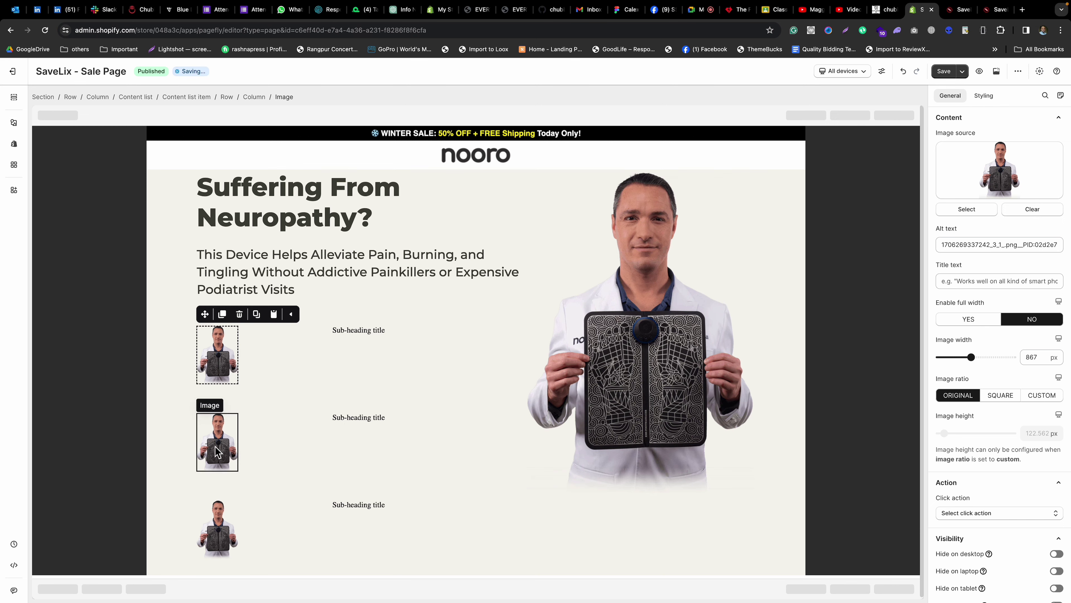
pyautogui.click(966, 210)
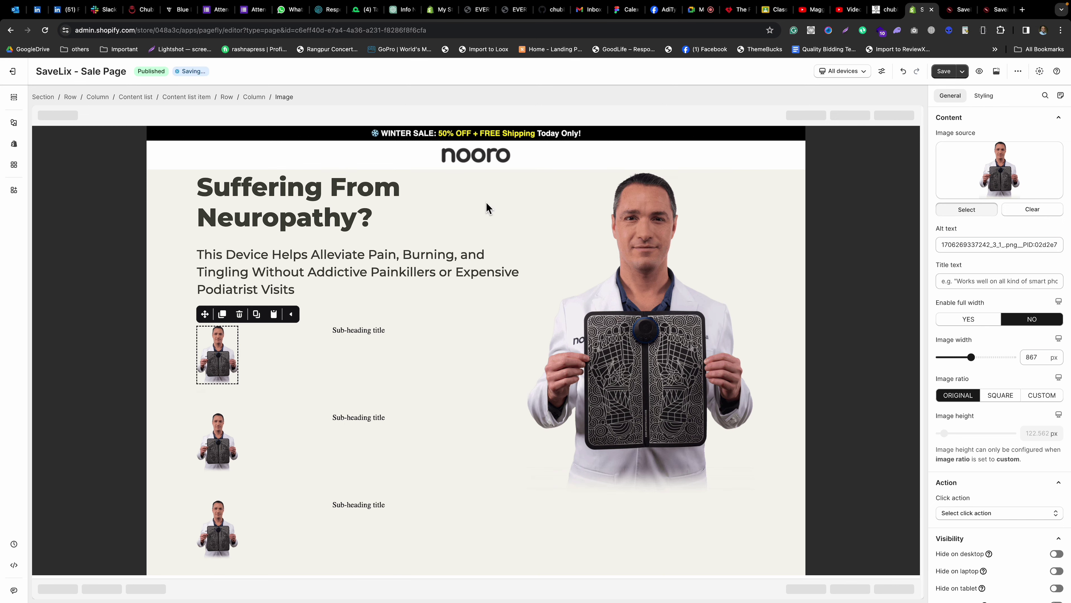
pyautogui.click(342, 211)
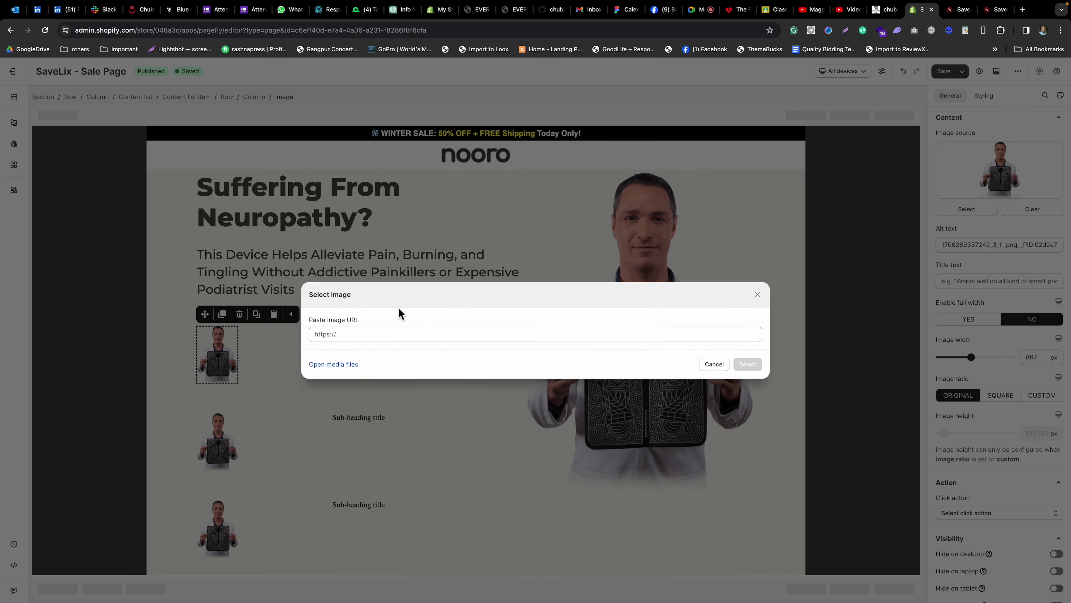
pyautogui.press('super+v')
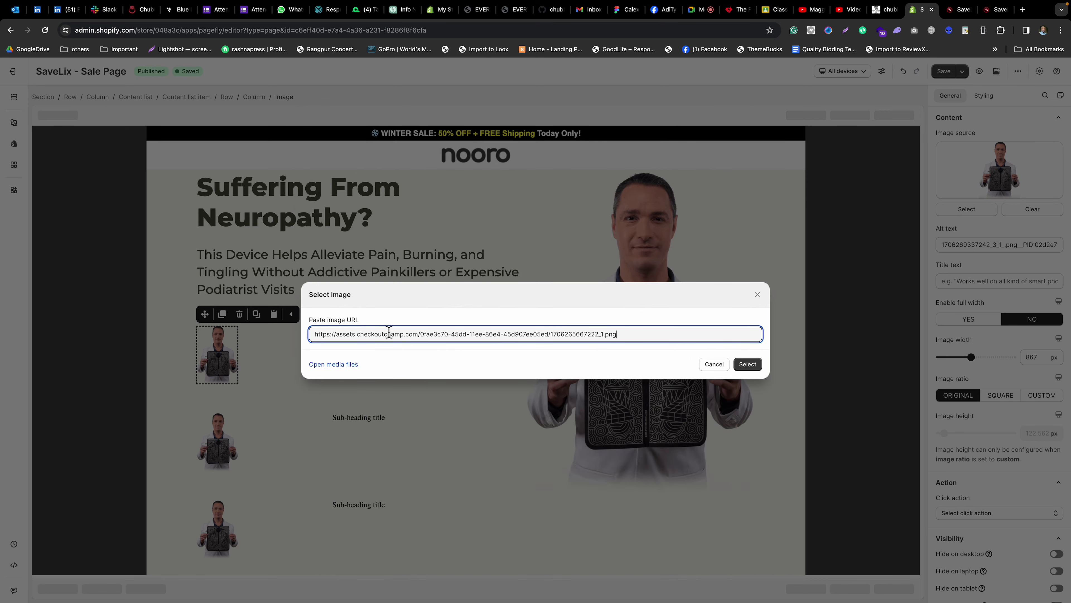
pyautogui.click(748, 365)
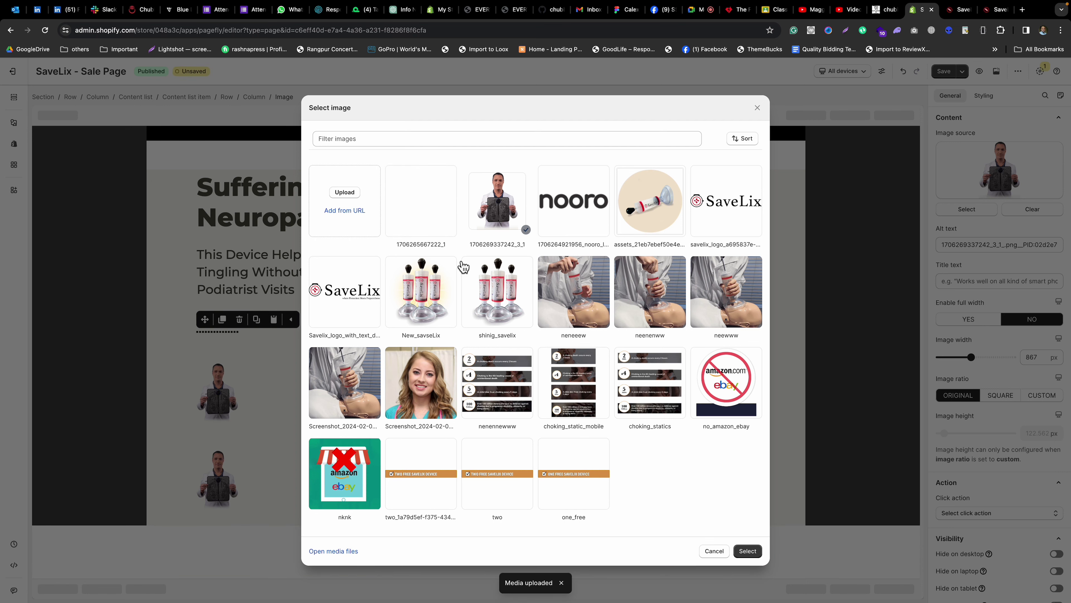
pyautogui.click(439, 217)
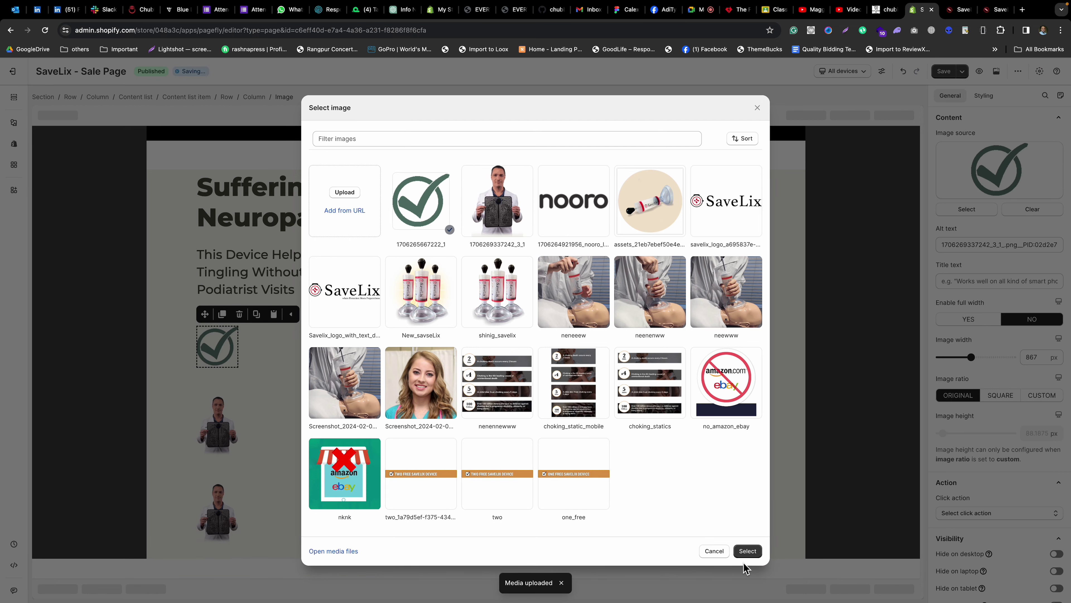
pyautogui.click(747, 551)
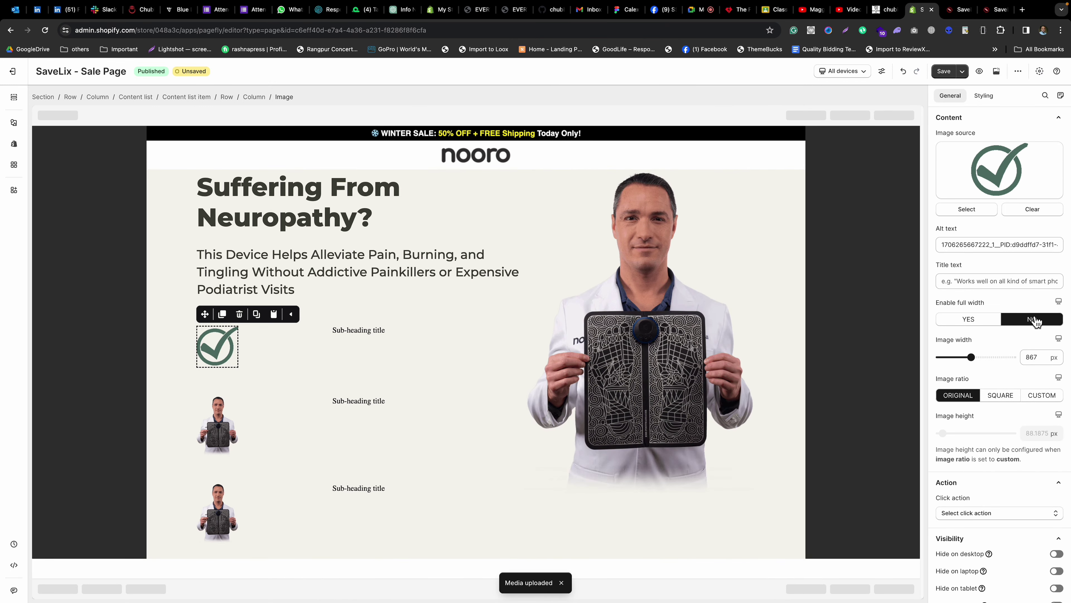
# Try the full-width setting on the first list item's check-mark image.
pyautogui.click(641, 298)
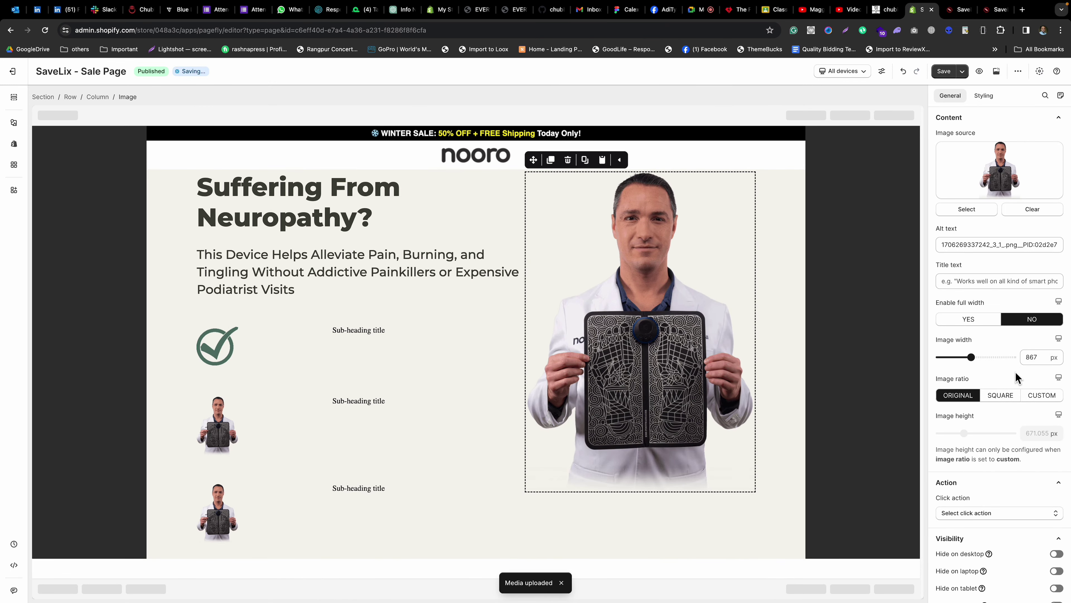
pyautogui.click(216, 350)
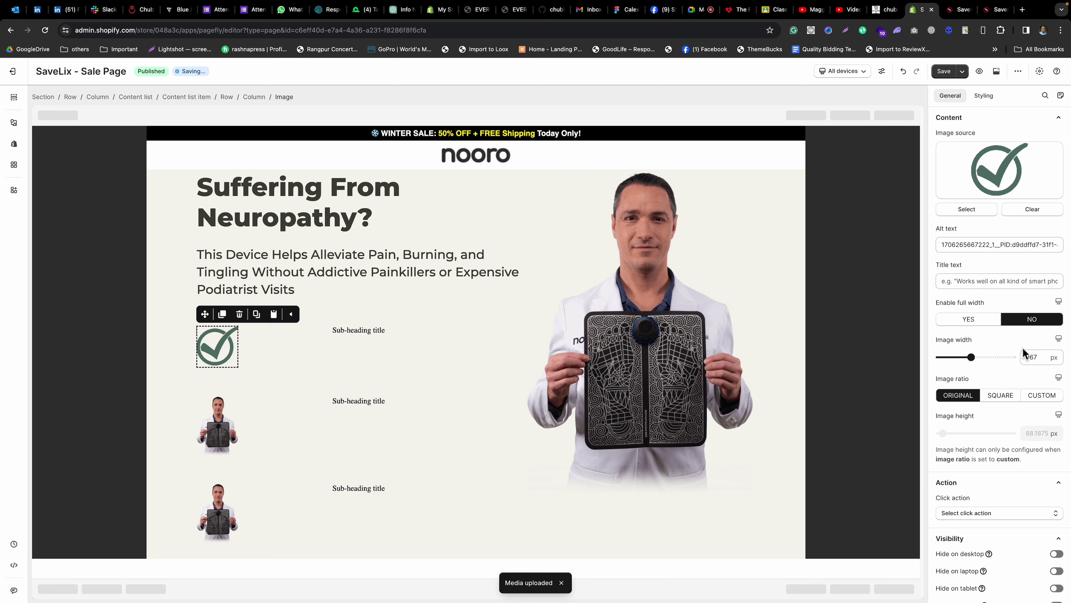
pyautogui.click(973, 324)
pyautogui.click(1044, 323)
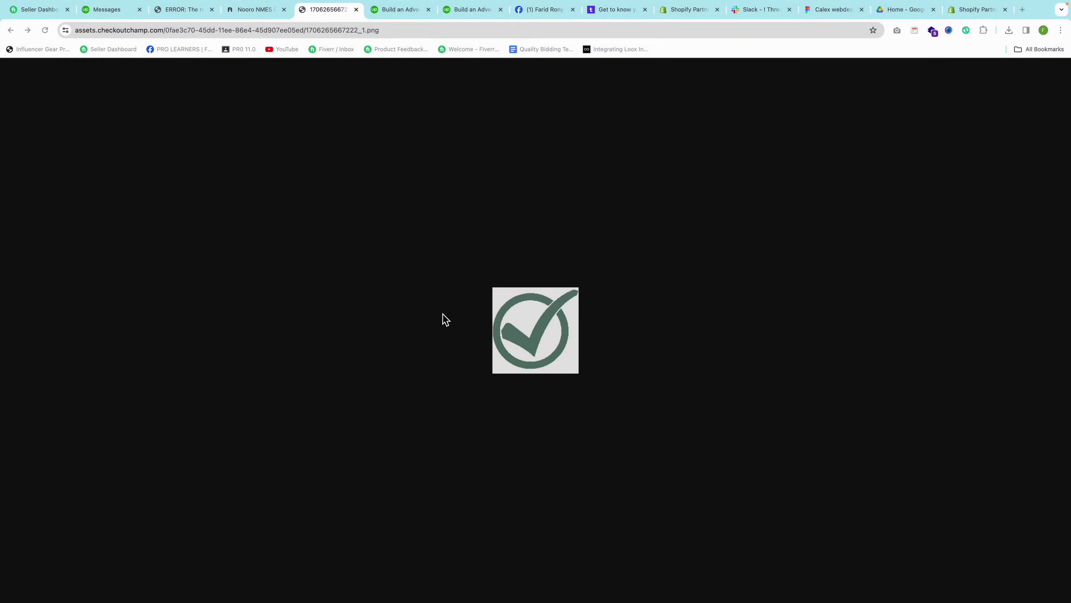
# Inspect the first check-mark icon on the Nooro reference page to read its size.
pyautogui.click(249, 12)
pyautogui.click(301, 12)
pyautogui.click(256, 9)
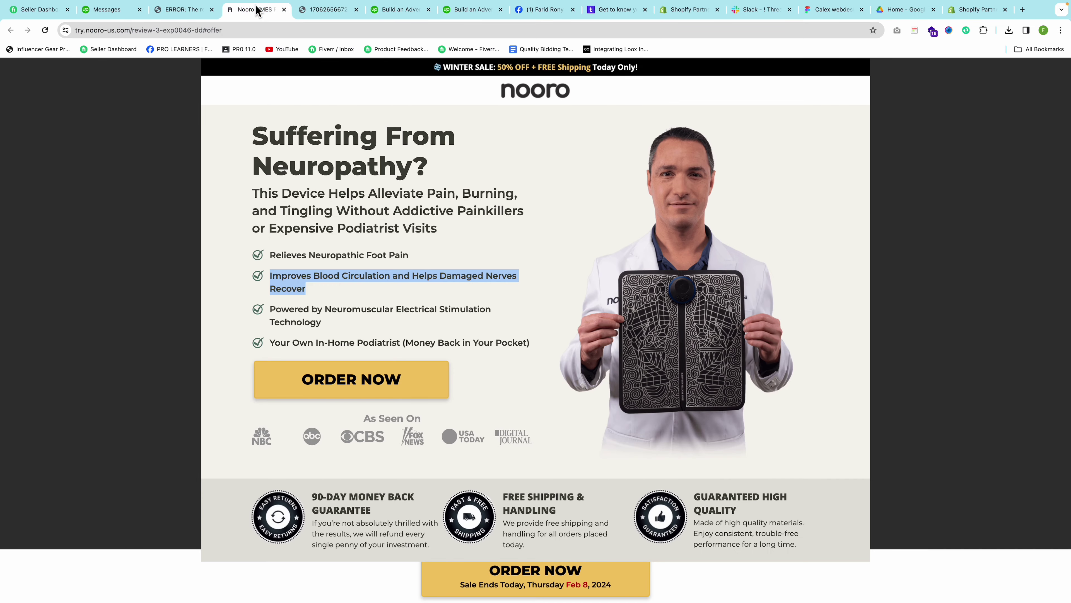
pyautogui.click(294, 239)
pyautogui.rightClick(262, 254)
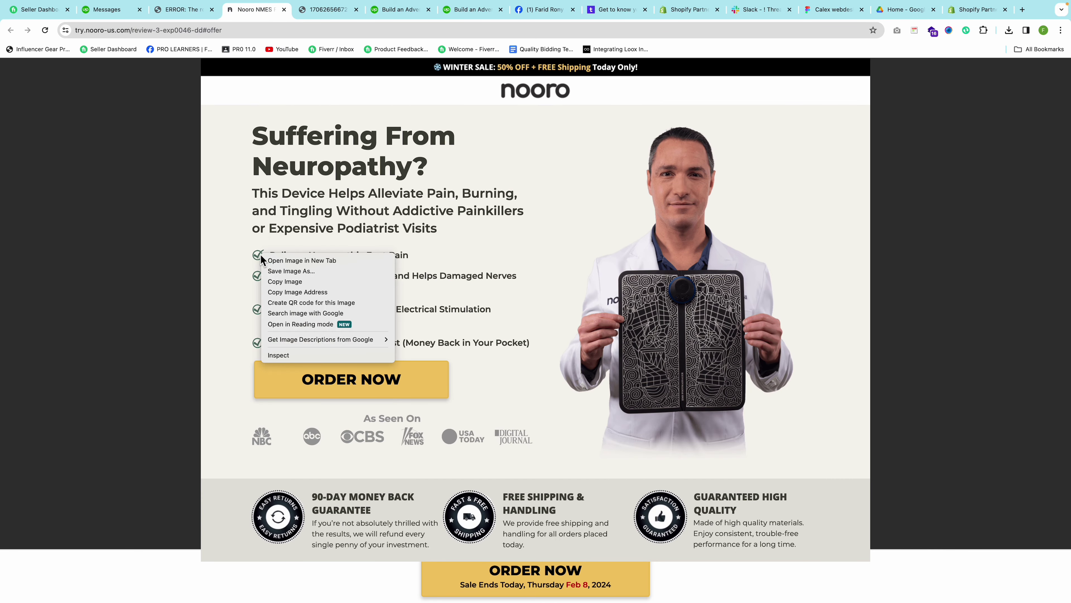
pyautogui.click(279, 354)
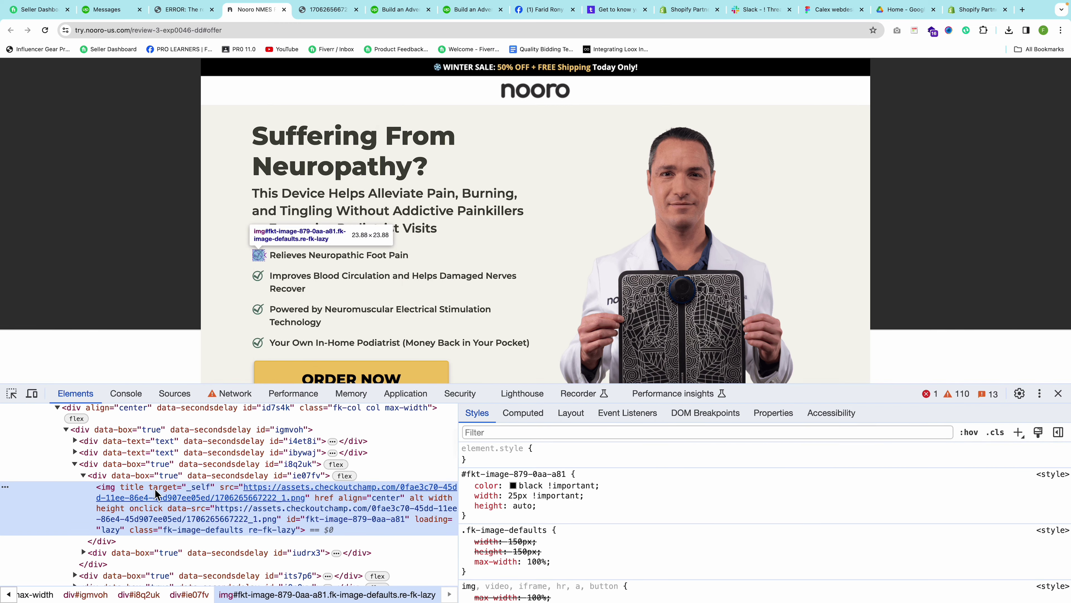
pyautogui.moveTo(129, 492)
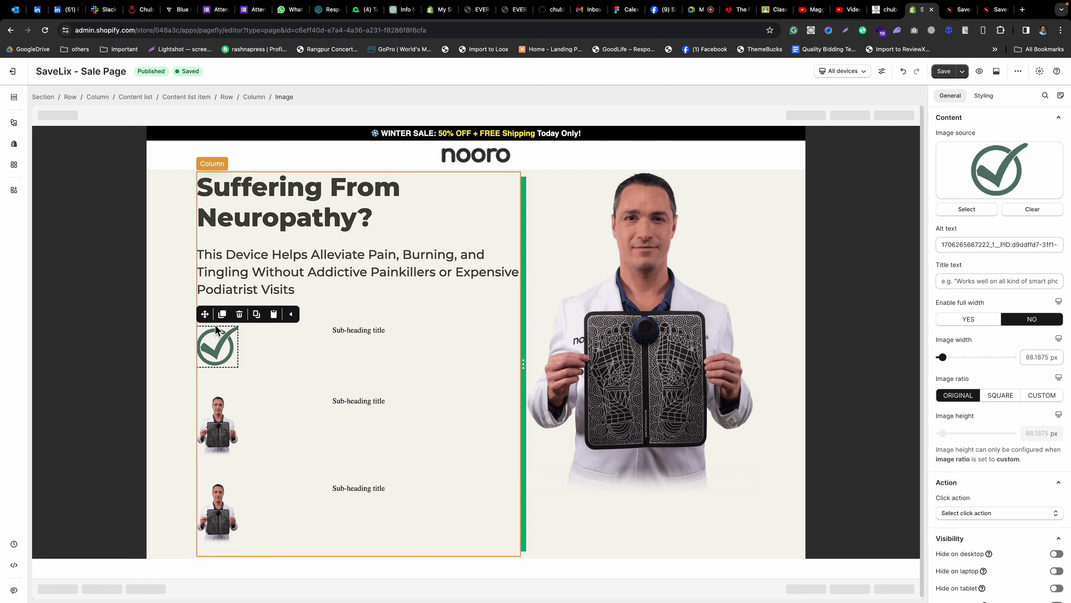
# Set the first list item's check-mark image to 24 px wide with a square image ratio.
pyautogui.click(1034, 354)
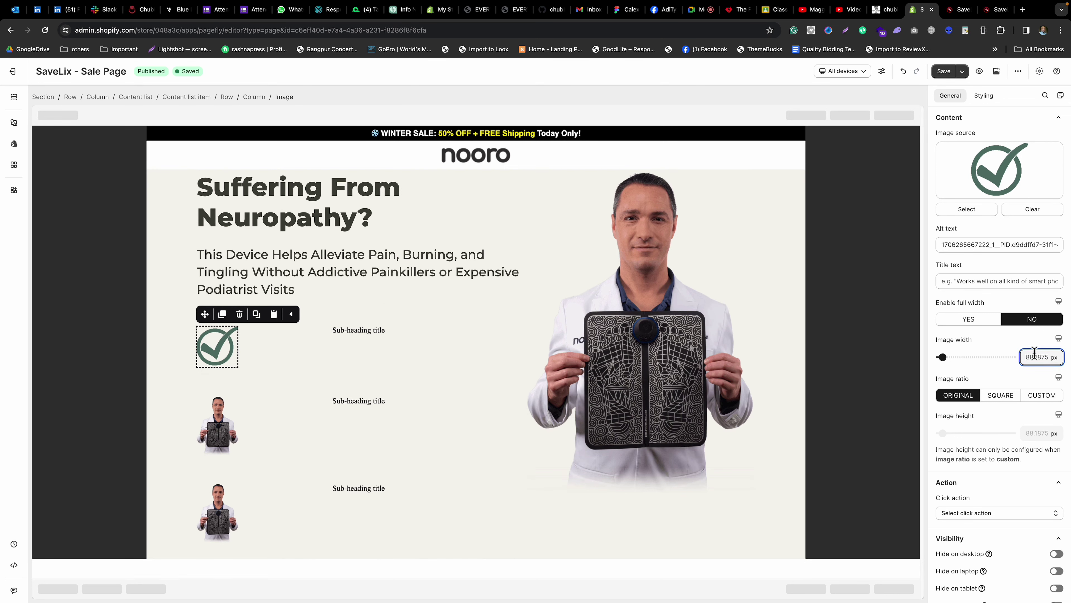
pyautogui.hotkey('ctrl', 'a')
pyautogui.write('45')
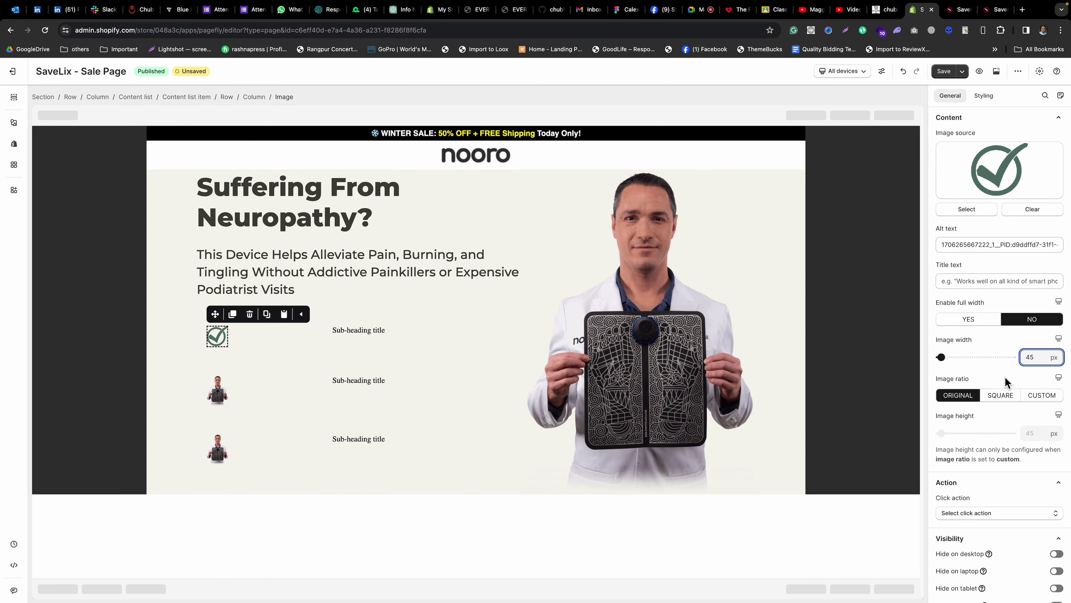
pyautogui.write('24')
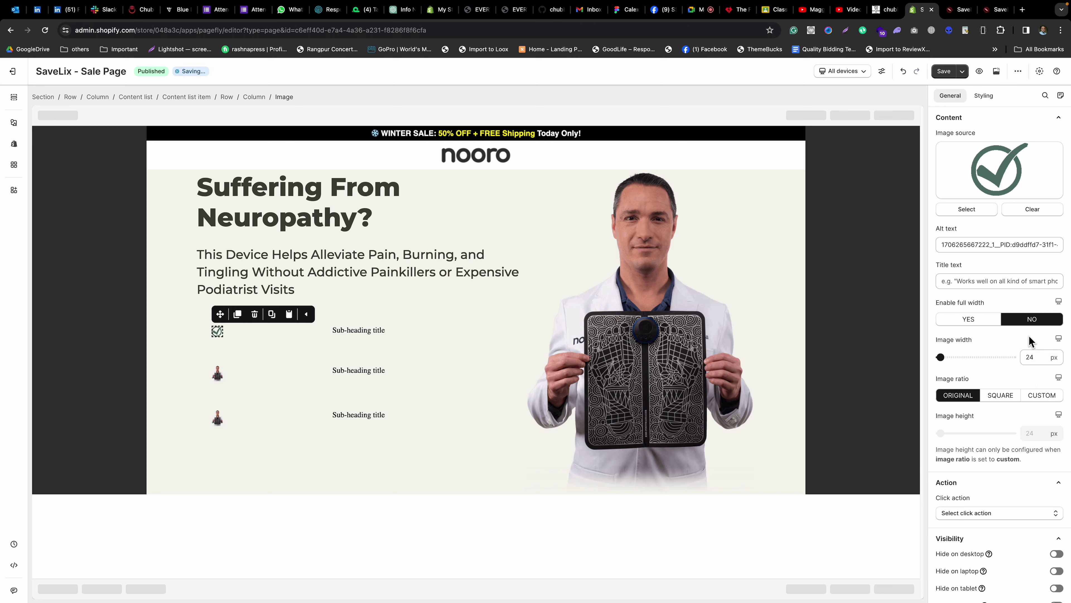
pyautogui.click(998, 397)
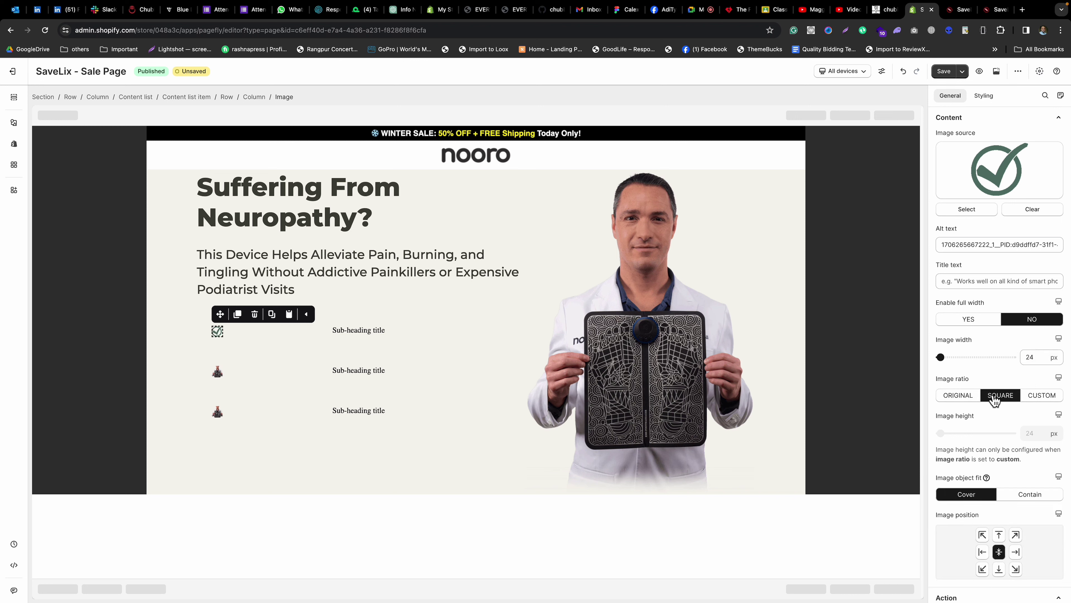
# Set the HTML tag of the first list item's sub-heading to H4.
pyautogui.click(331, 332)
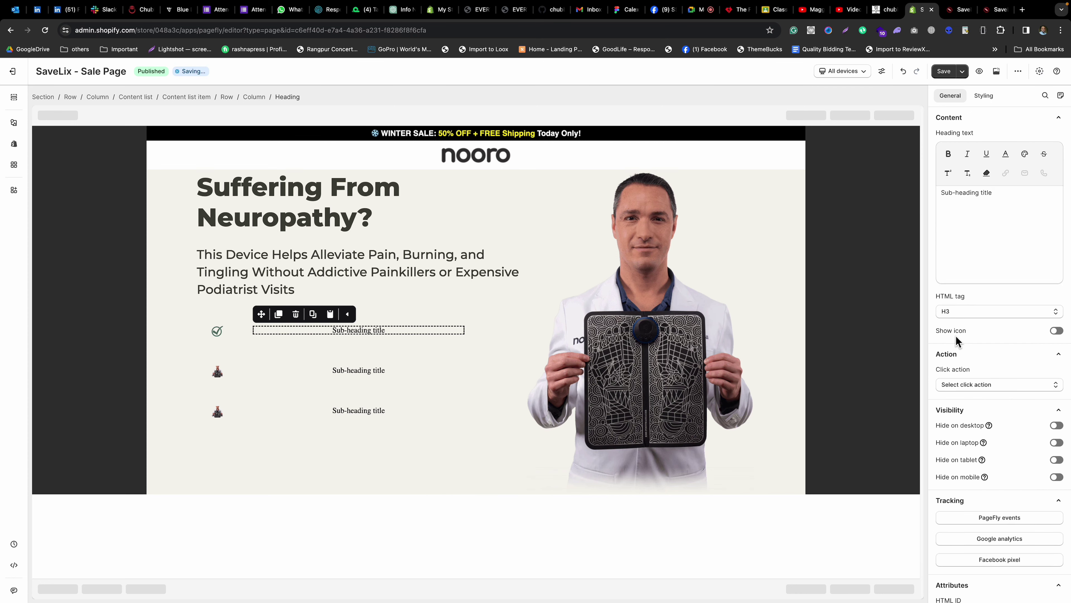
pyautogui.click(974, 313)
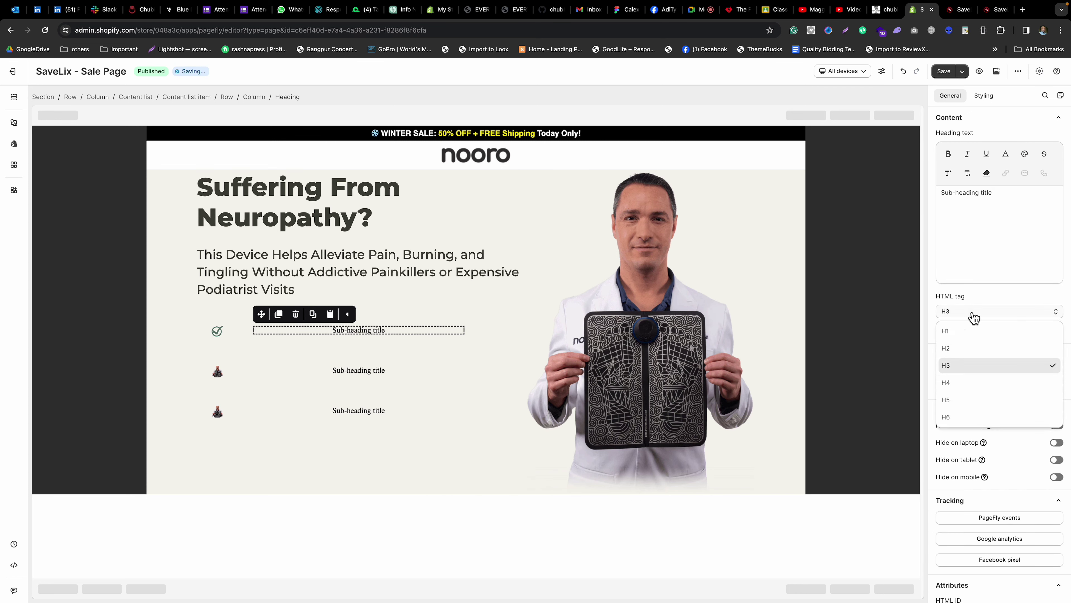
pyautogui.click(961, 382)
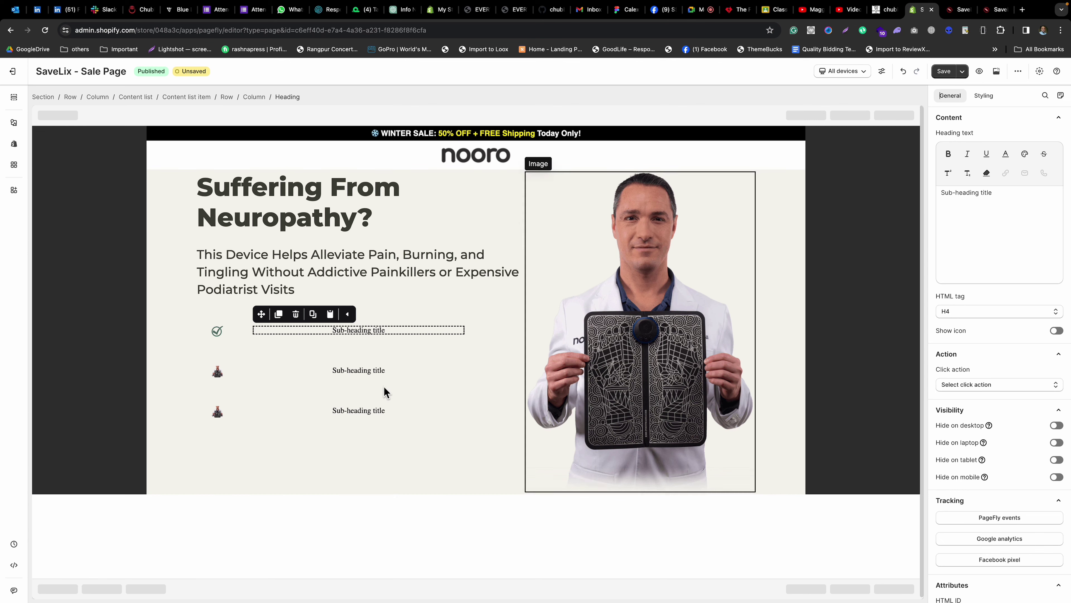
pyautogui.click(365, 369)
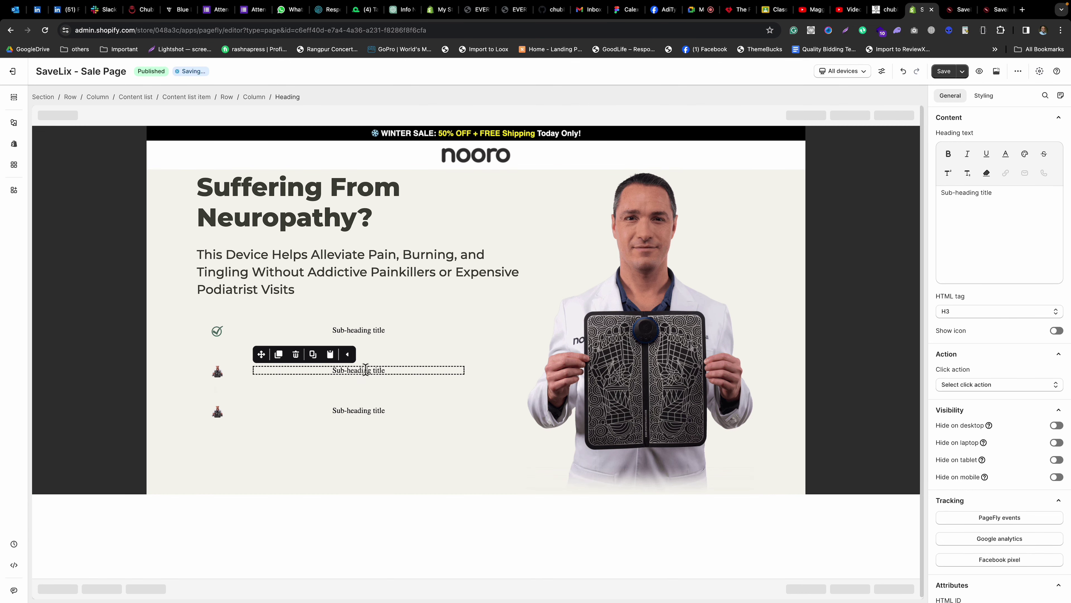
pyautogui.click(956, 315)
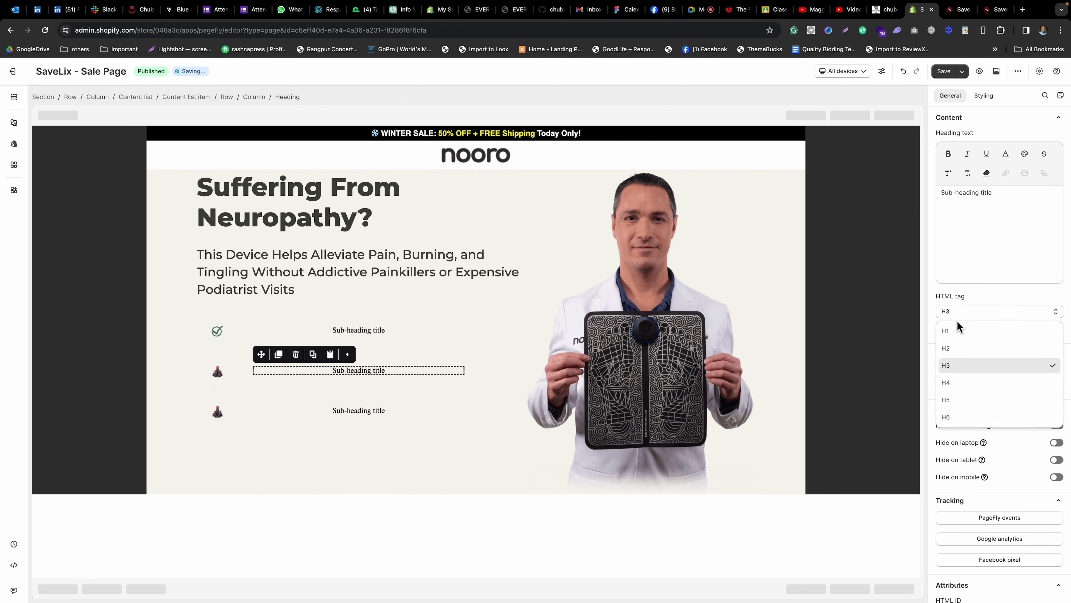
pyautogui.click(228, 354)
pyautogui.click(228, 350)
pyautogui.click(222, 362)
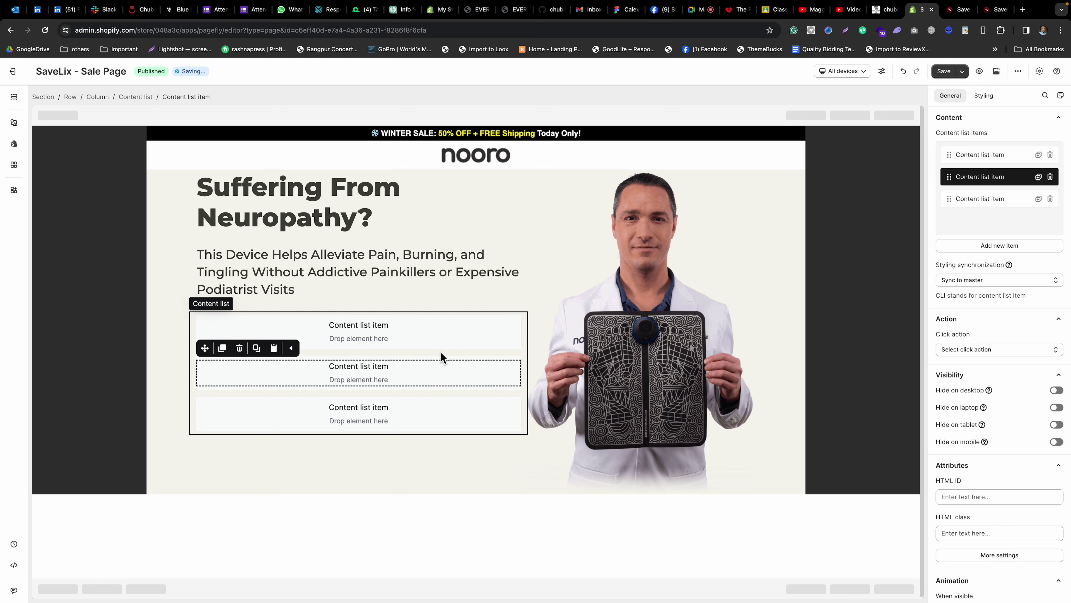
pyautogui.click(903, 71)
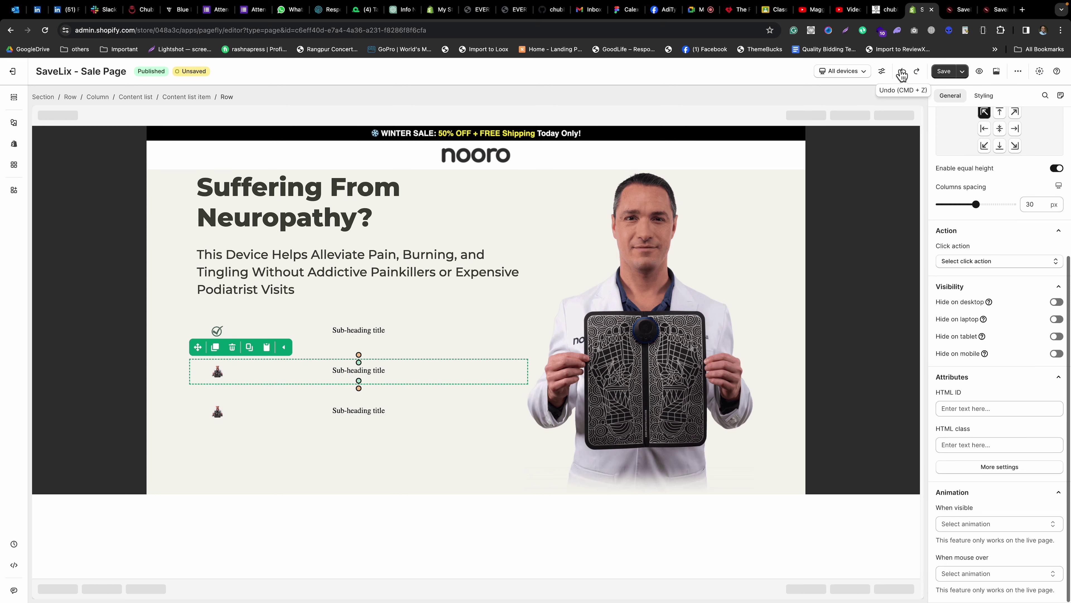
# Delete the second and third items from the content list, keeping only the check-mark item.
pyautogui.click(300, 311)
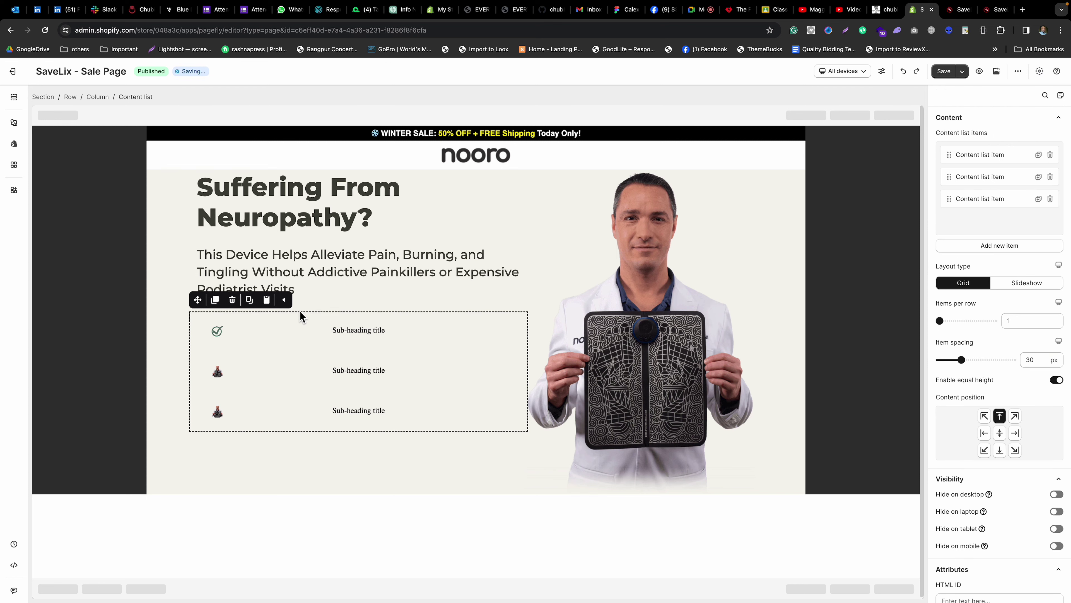
pyautogui.click(1050, 198)
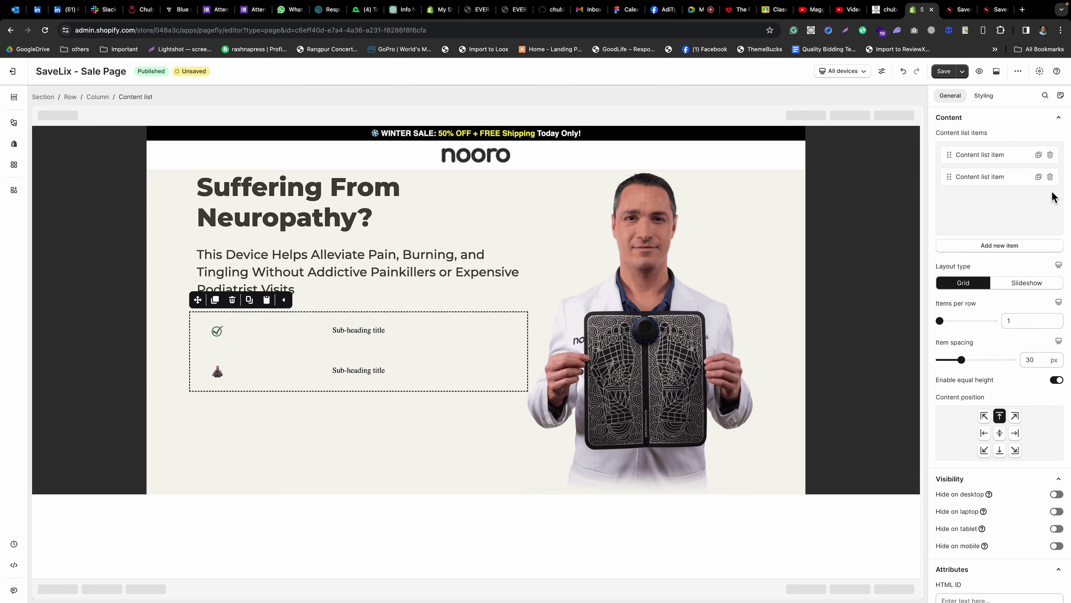
pyautogui.click(1050, 176)
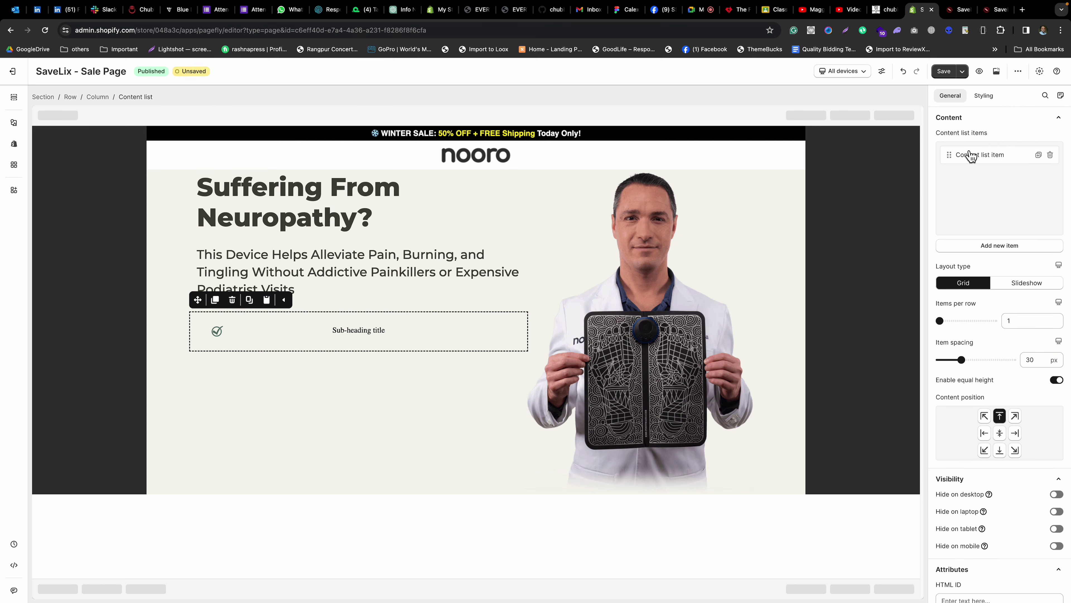
# Left-align the remaining item's sub-heading and narrow the icon column to bring the text closer to the check mark.
pyautogui.click(353, 327)
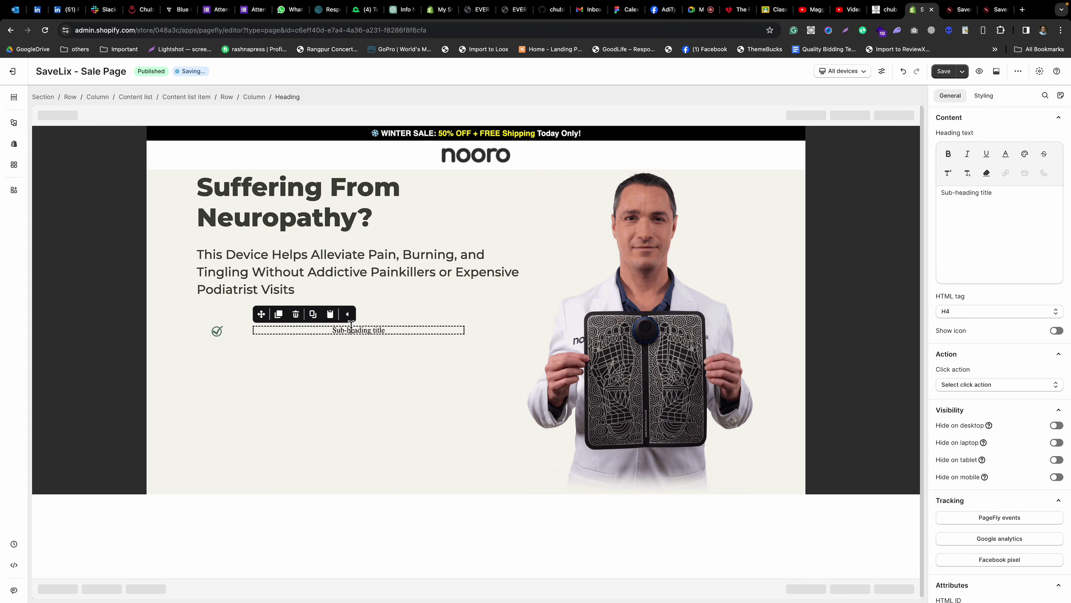
pyautogui.click(984, 95)
pyautogui.click(952, 351)
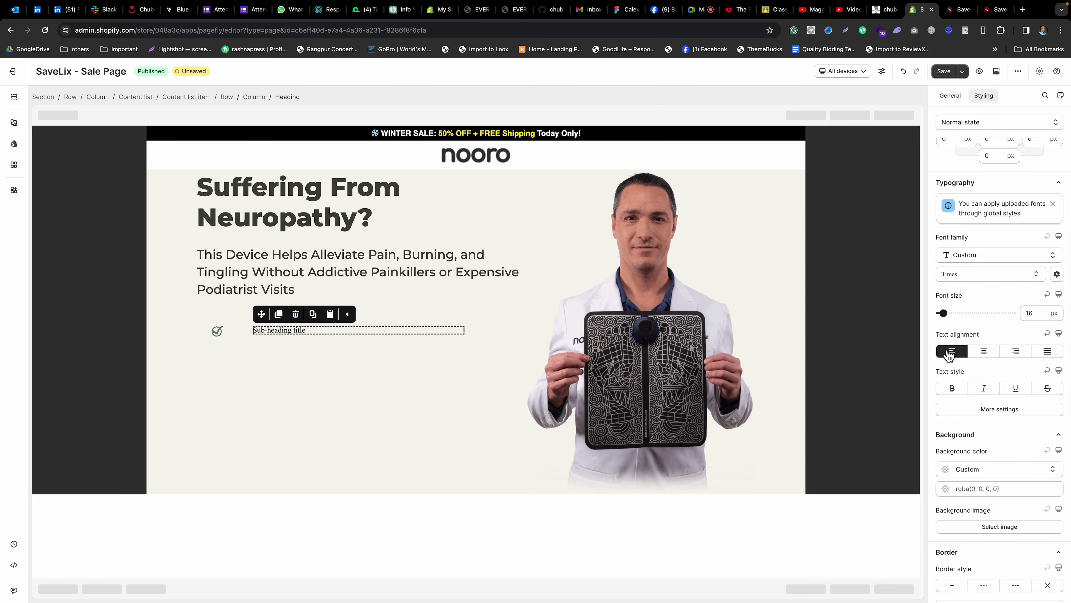
pyautogui.moveTo(252, 330); pyautogui.dragTo(219, 331)
pyautogui.click(235, 335)
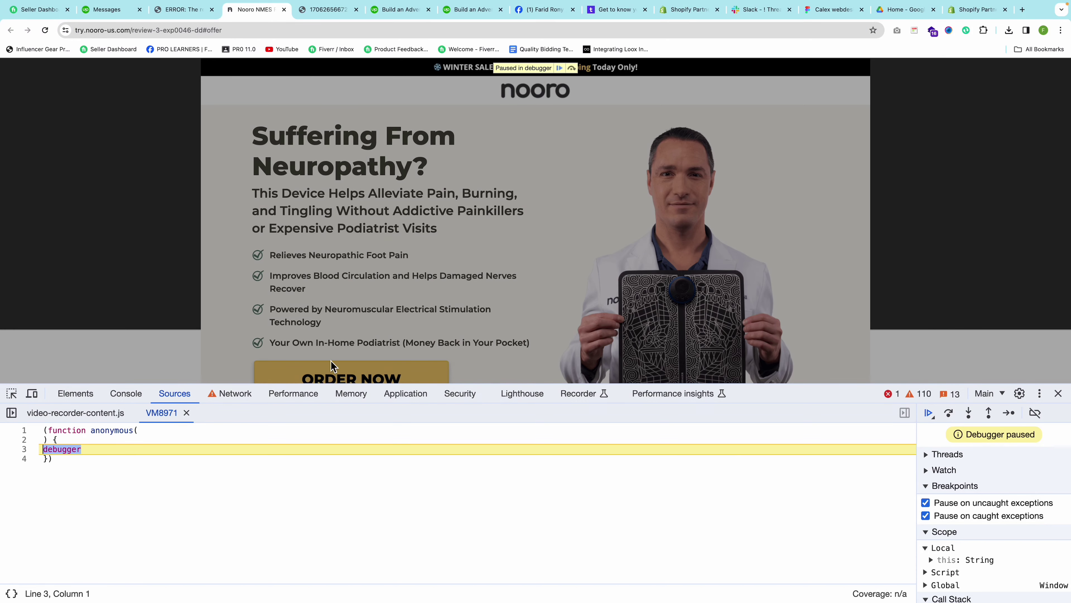
# Close the developer tools on the Nooro reference page and copy the benefit text "Relieves Neuropathic Foot Pain".
pyautogui.click(1058, 393)
pyautogui.tripleClick(290, 258)
pyautogui.press('super+c')
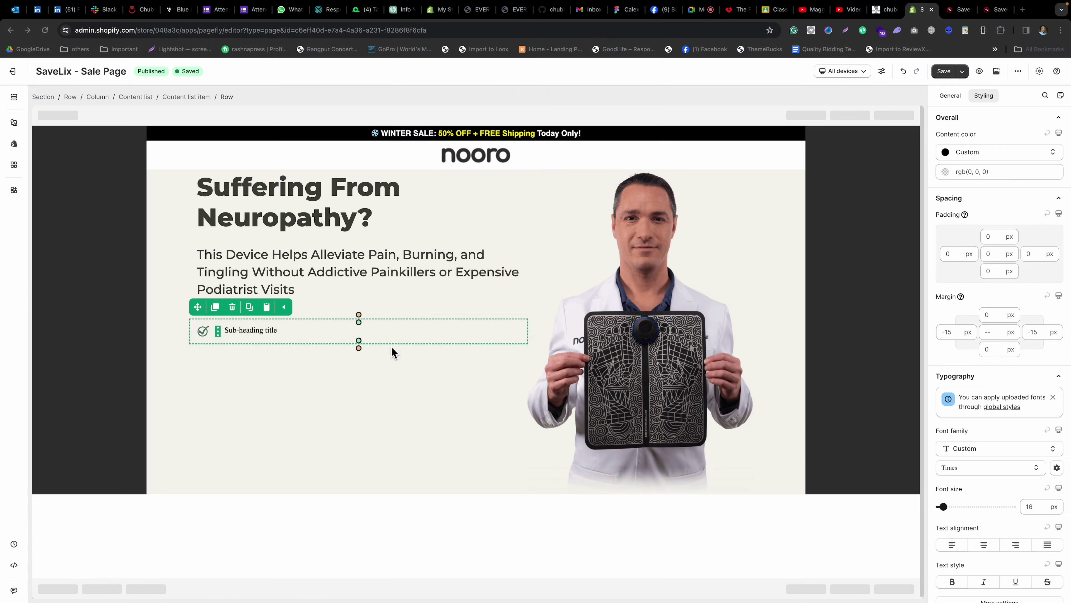
# Try to paste the copied benefit text over the sub-heading directly on the canvas, and undo back to the original sub-heading.
pyautogui.doubleClick(244, 330)
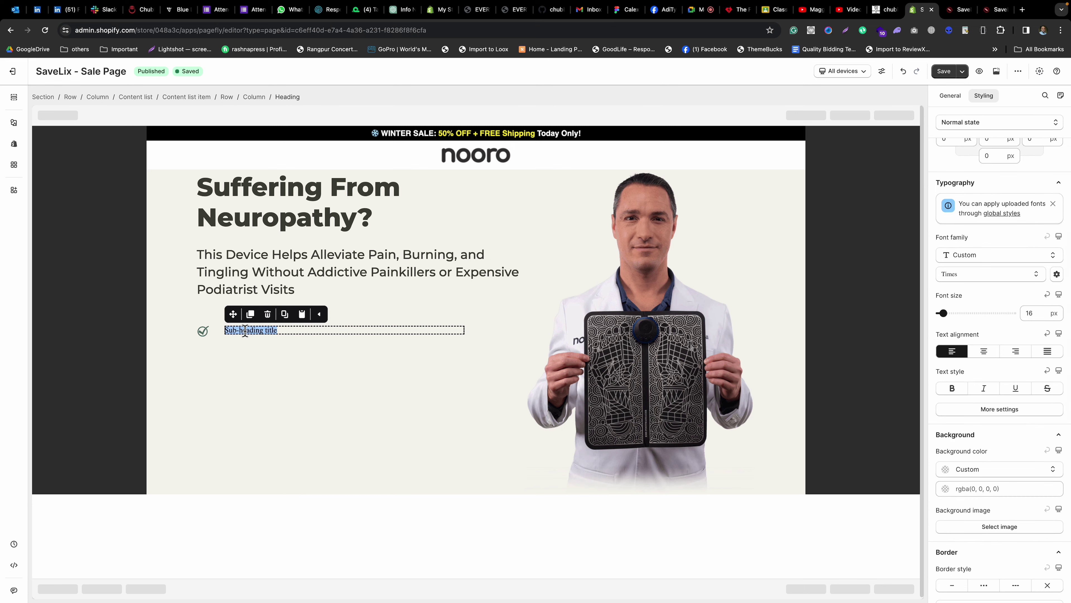
pyautogui.hotkey('ctrl', 'v')
pyautogui.click(184, 103)
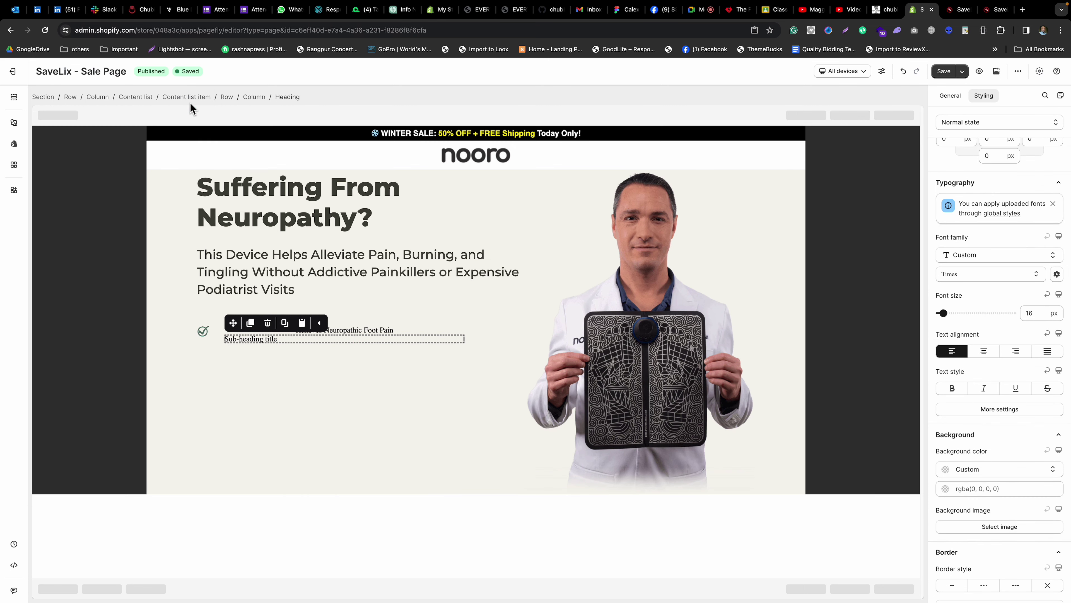
pyautogui.click(364, 331)
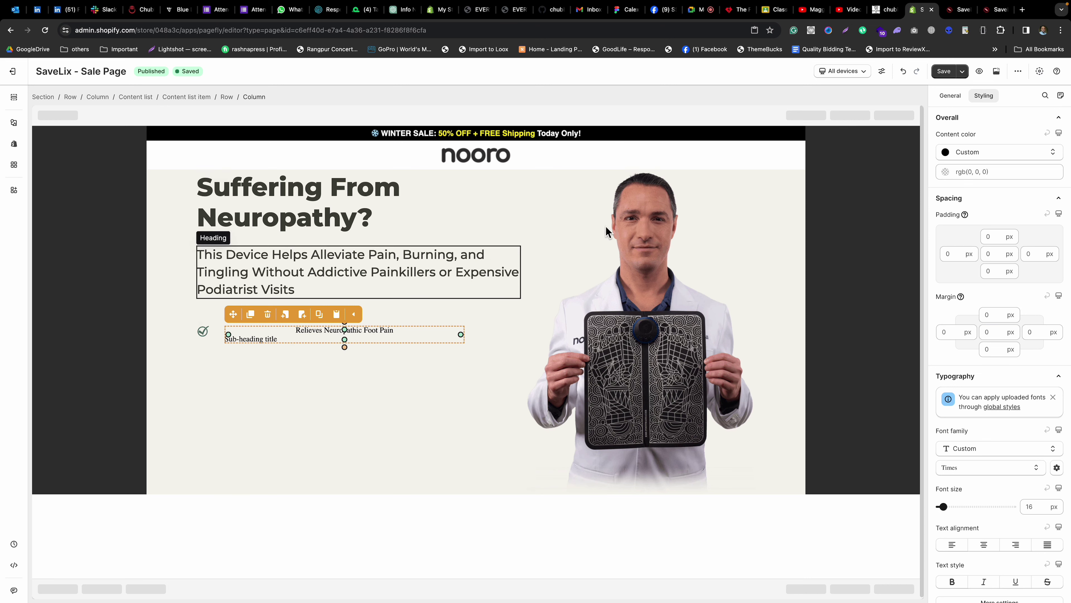
pyautogui.click(911, 73)
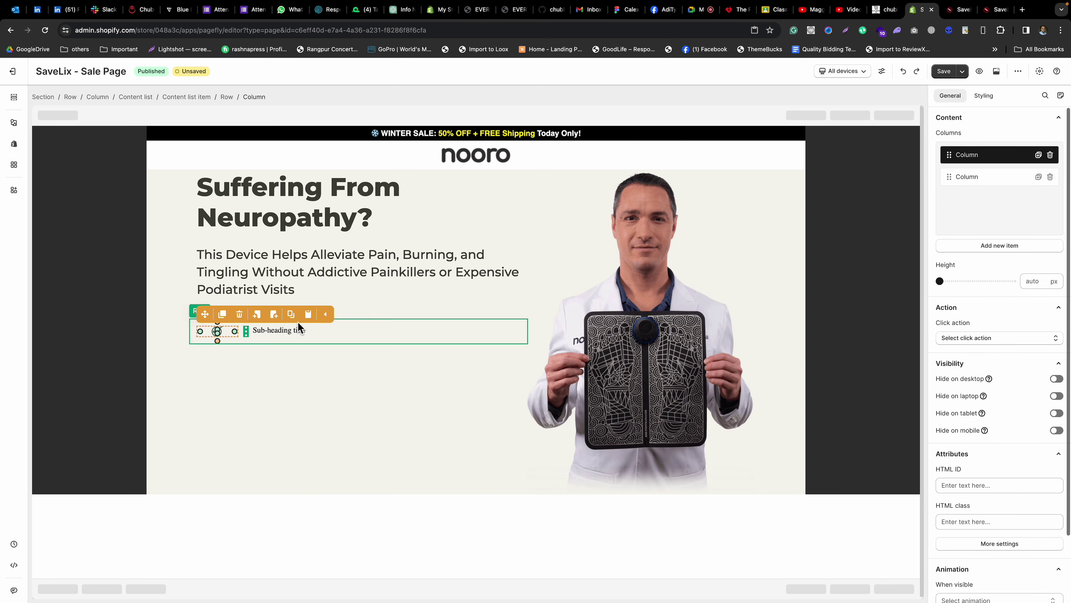
# Replace the sub-heading text with "Relieves Neuropathic Foot Pain" and narrow the icon column beside it.
pyautogui.click(276, 334)
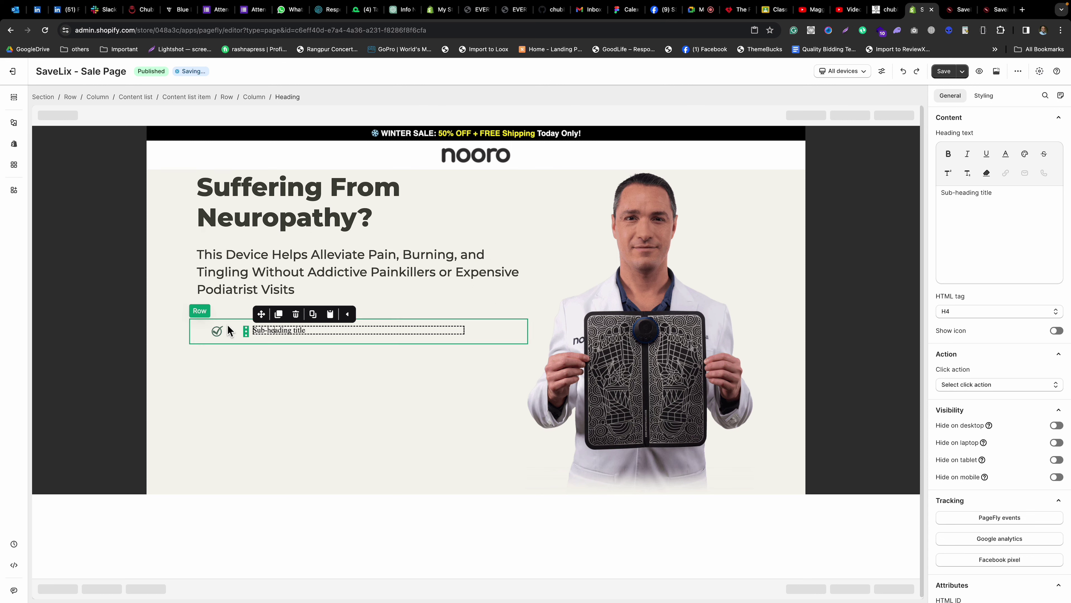
pyautogui.tripleClick(989, 219)
pyautogui.hotkey('ctrl', 'v')
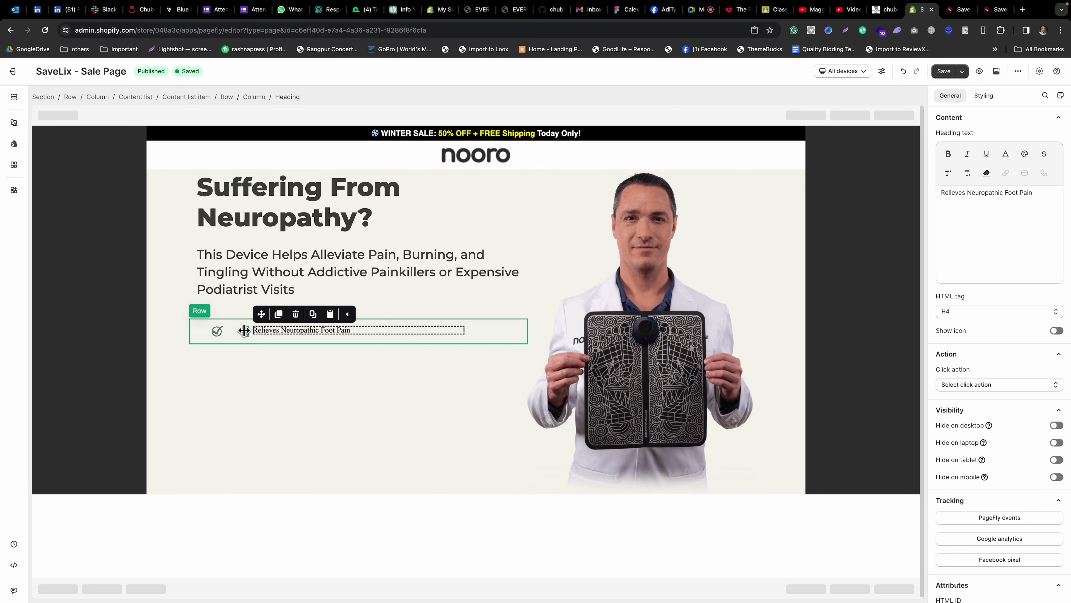
pyautogui.moveTo(241, 332); pyautogui.dragTo(261, 342)
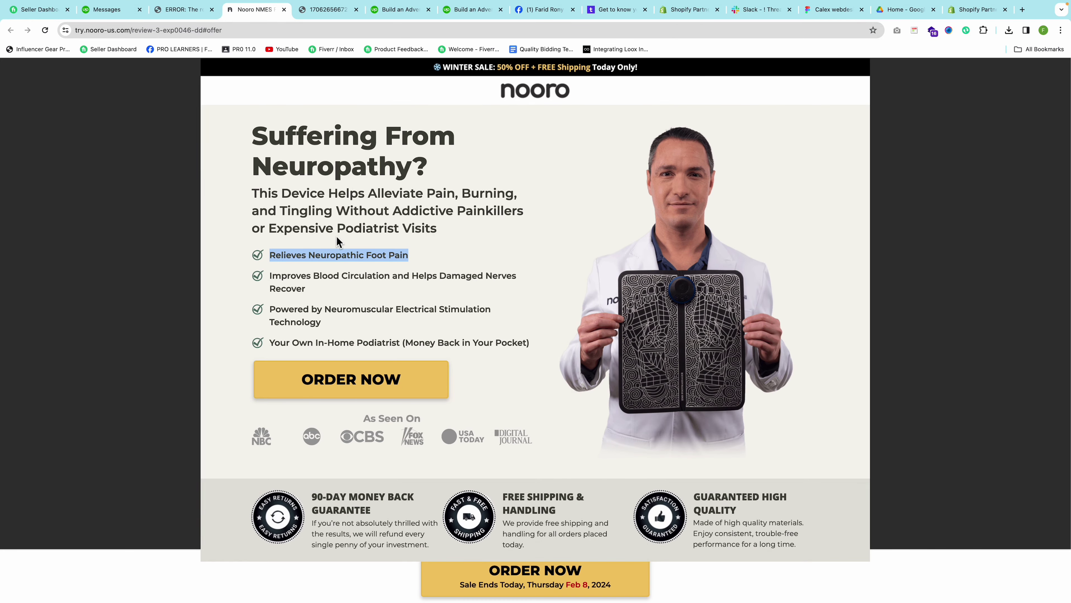
# Inspect "Relieves Neuropathic Foot Pain" on the Nooro reference page and copy its font, colour and padding CSS declarations.
pyautogui.rightClick(332, 255)
pyautogui.click(352, 376)
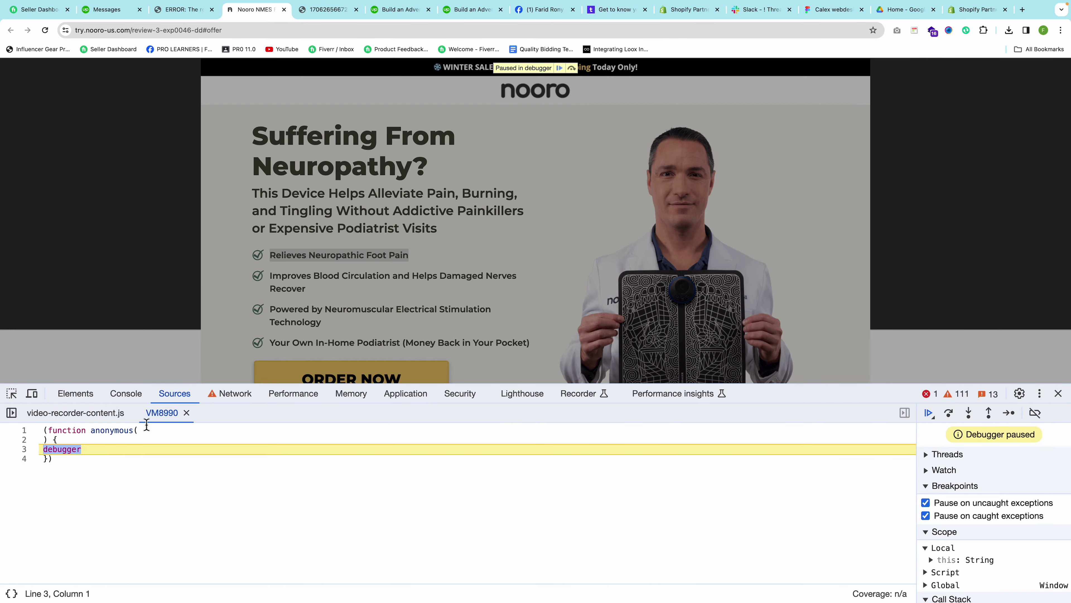
pyautogui.click(71, 393)
pyautogui.scroll(-5, 736, 504)
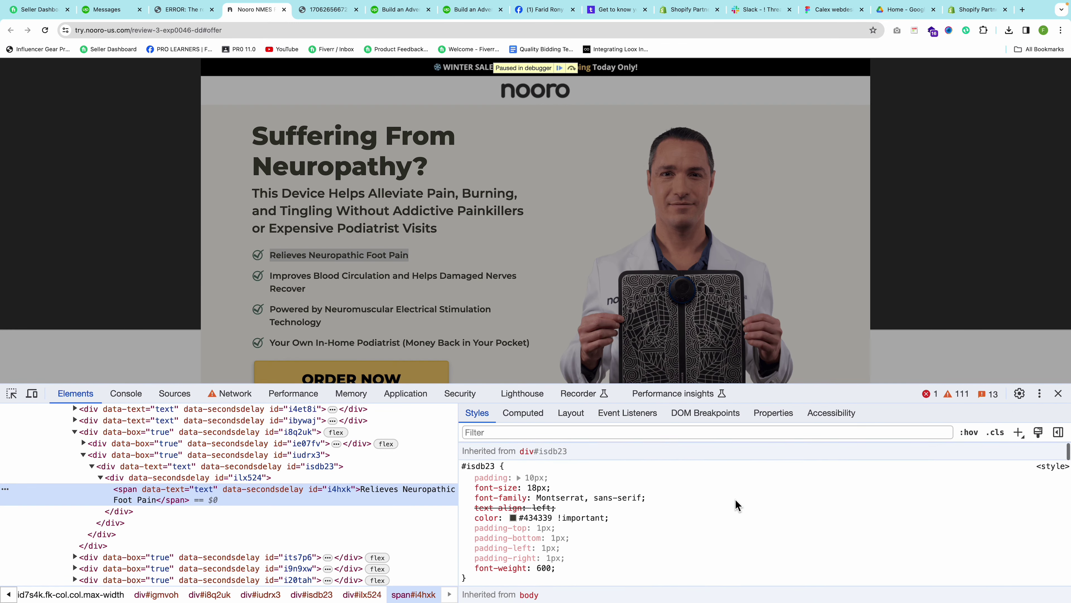
pyautogui.moveTo(561, 564); pyautogui.dragTo(479, 464)
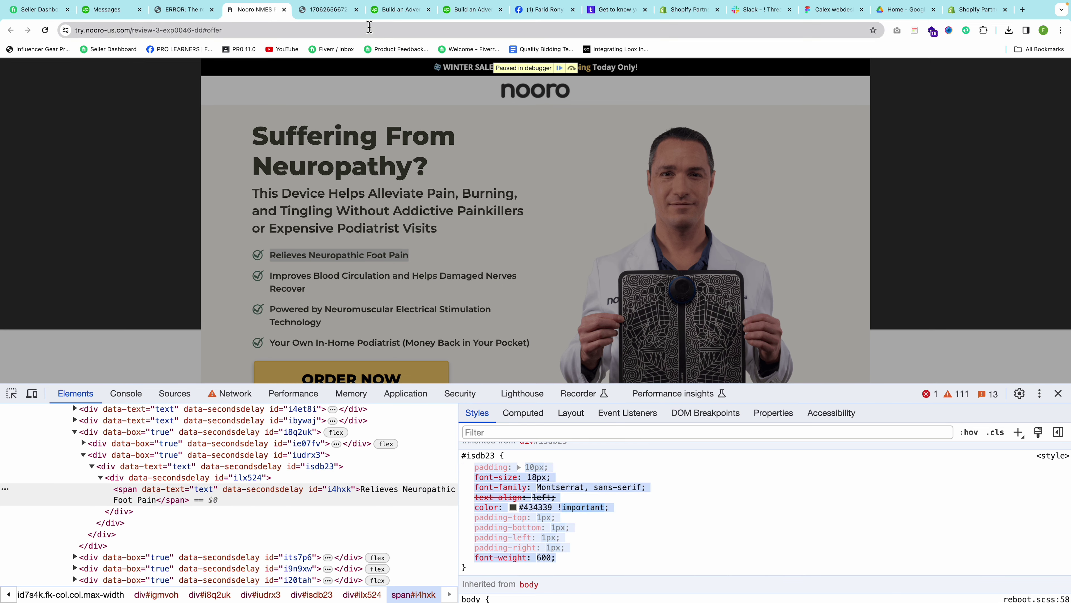
pyautogui.press('super+grave')
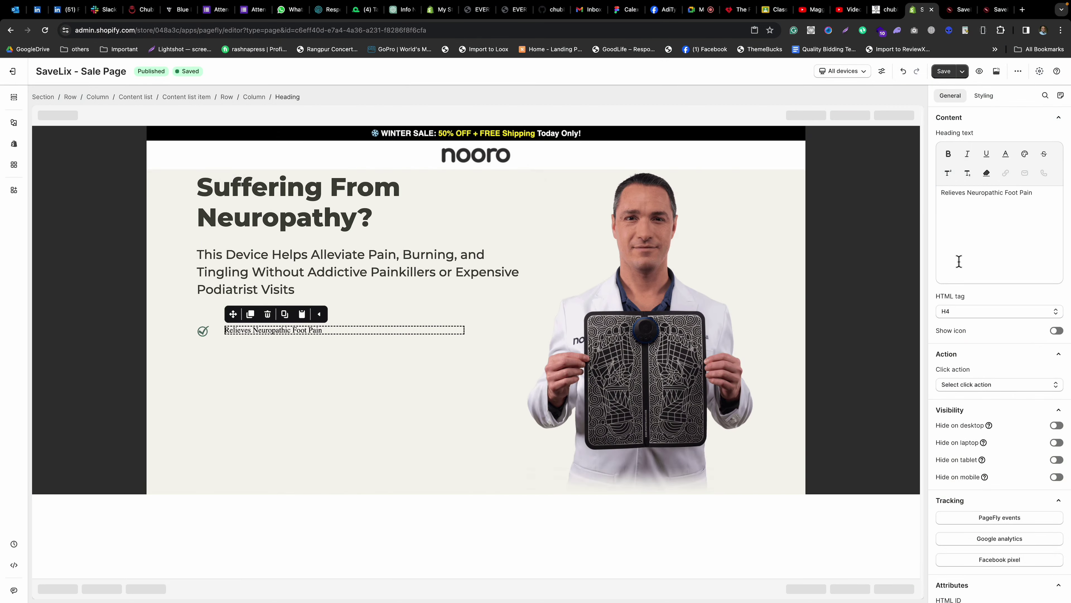
# Replace the benefit heading's CSS code with 18px Montserrat, sans-serif, left alignment, 1px padding, weight 600 and color rgb(67, 67, 57) !important.
pyautogui.click(984, 95)
pyautogui.scroll(-5, 970, 464)
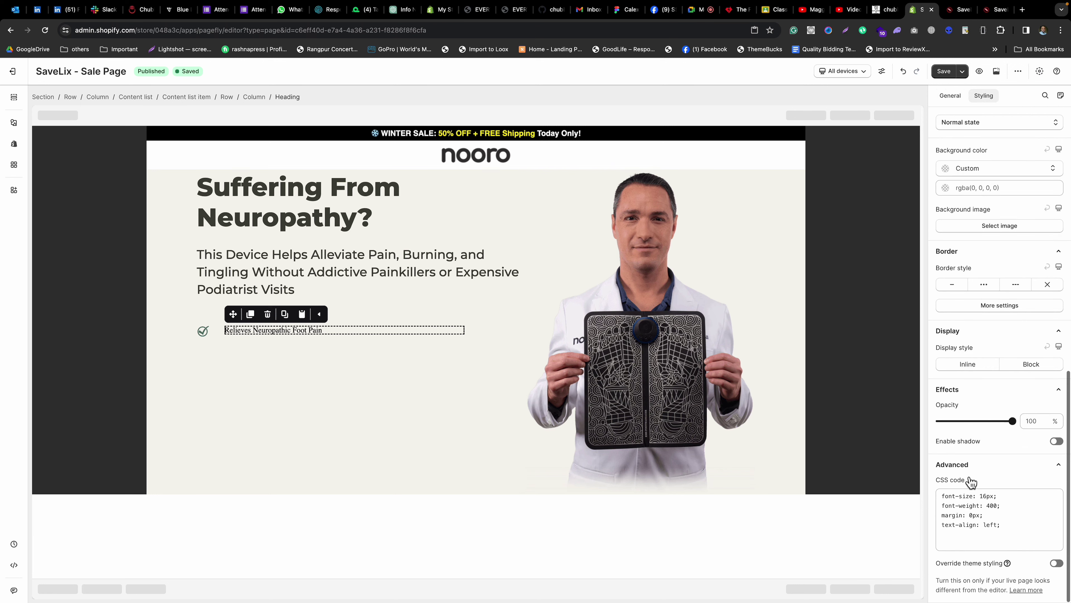
pyautogui.hotkey('ctrl', 'a')
pyautogui.write('font-size: 18px; font-family: Montserrat, sans-serif; text-align: left; padding: 1px; font-weight: 600; color: rgb(67, 67, 57) !important;')
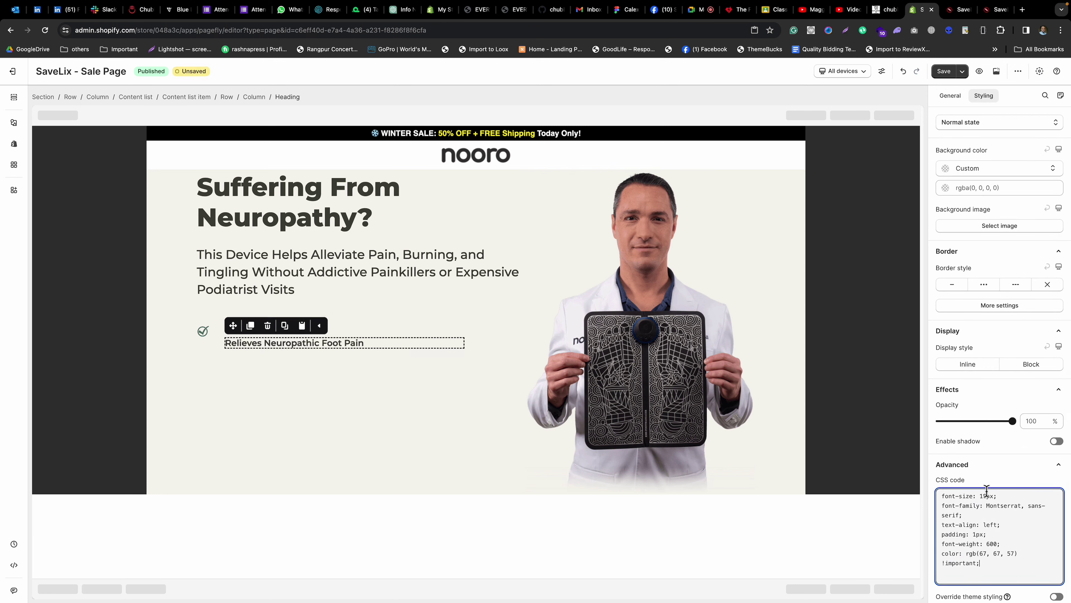
# Set the benefit heading's margin to 0 px on all sides.
pyautogui.scroll(10, 986, 487)
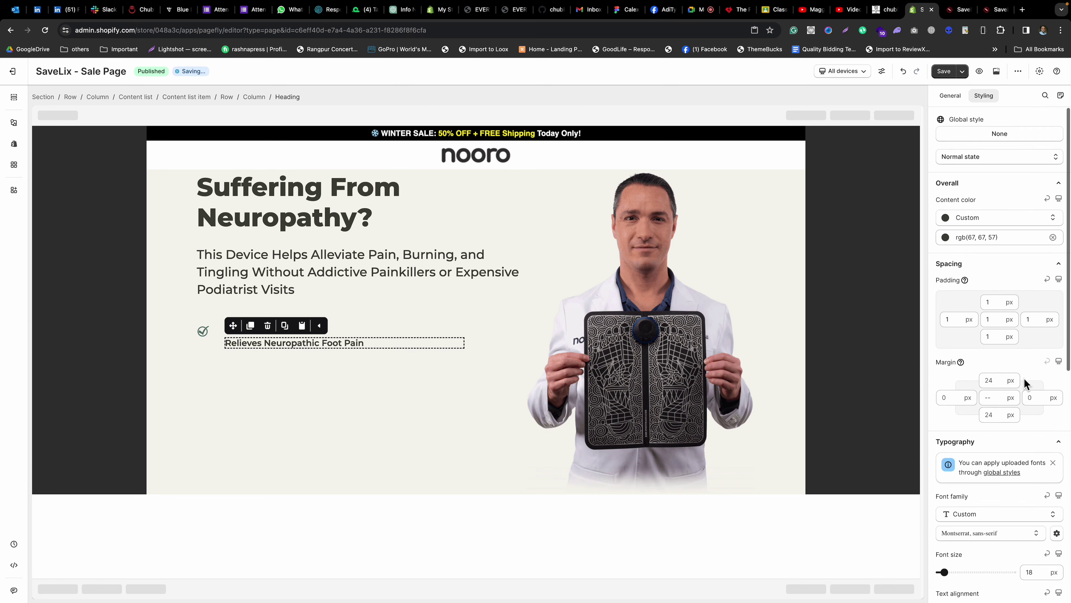
pyautogui.click(996, 397)
pyautogui.write('0')
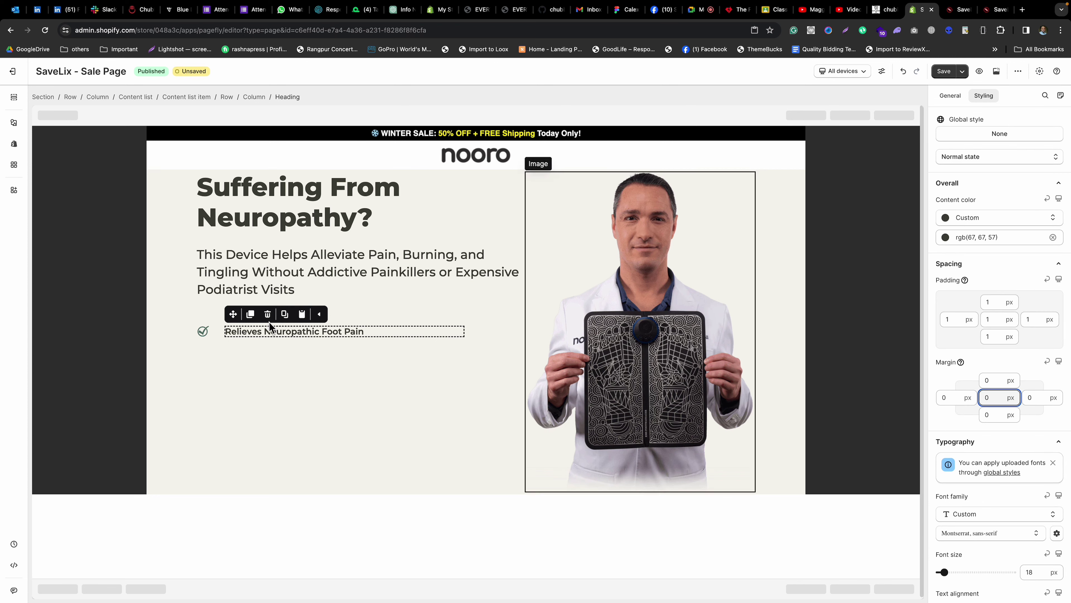
# Set the columns spacing of the benefit row to 0 px.
pyautogui.click(211, 337)
pyautogui.click(949, 96)
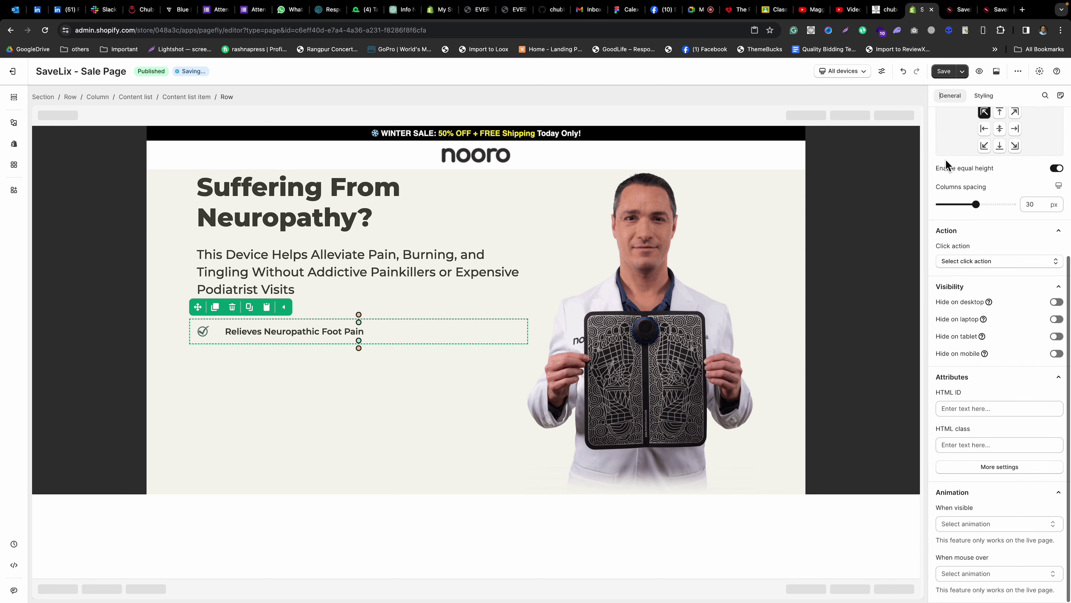
pyautogui.click(1025, 204)
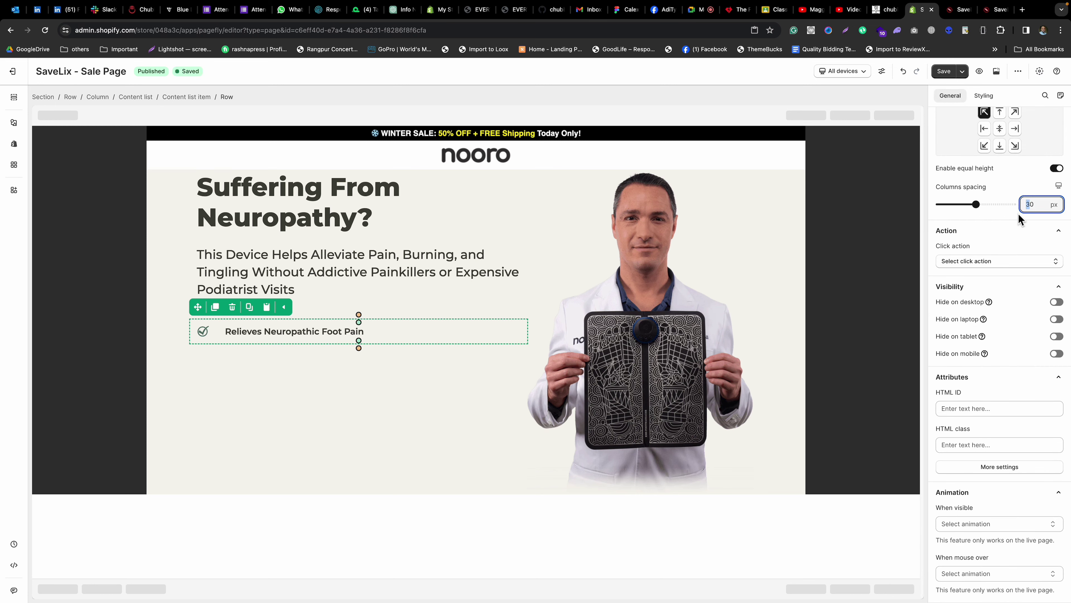
pyautogui.write('1')
pyautogui.doubleClick(1028, 204)
pyautogui.write('0')
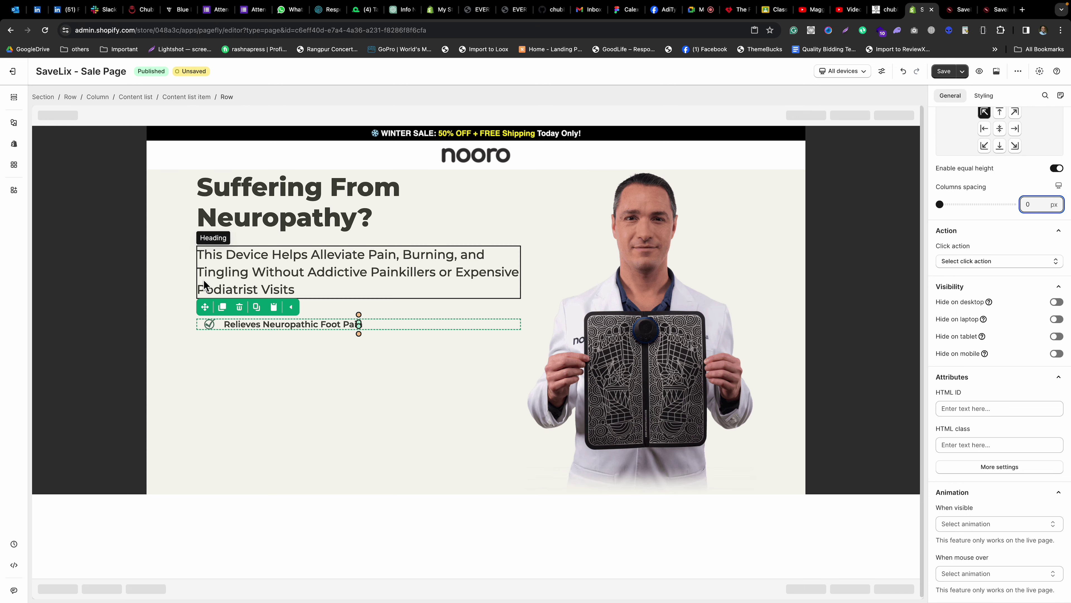
# Left-align the content of the check-mark icon column.
pyautogui.click(201, 327)
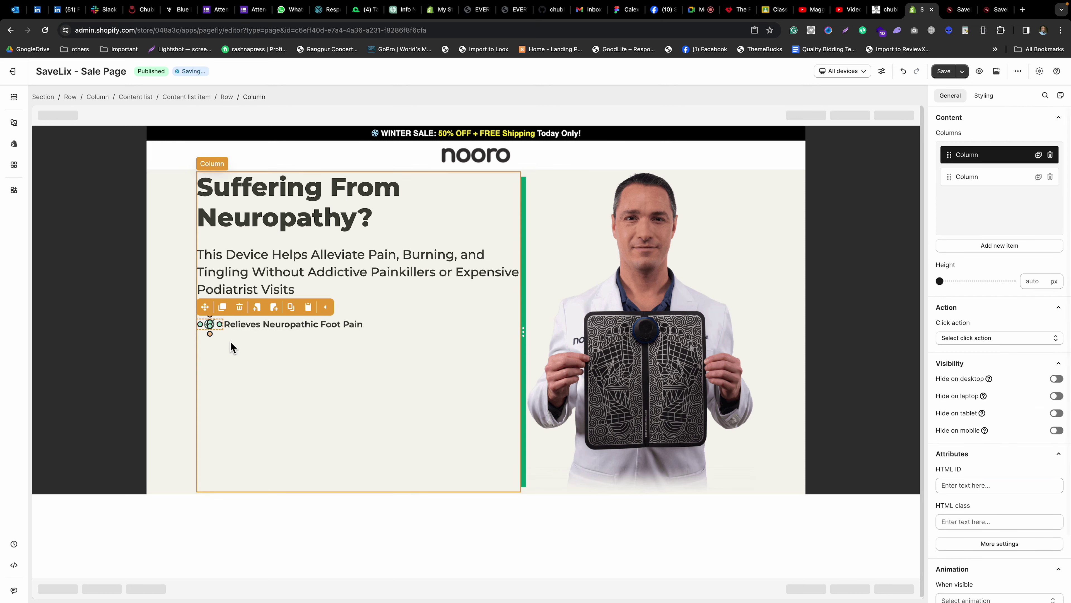
pyautogui.click(984, 96)
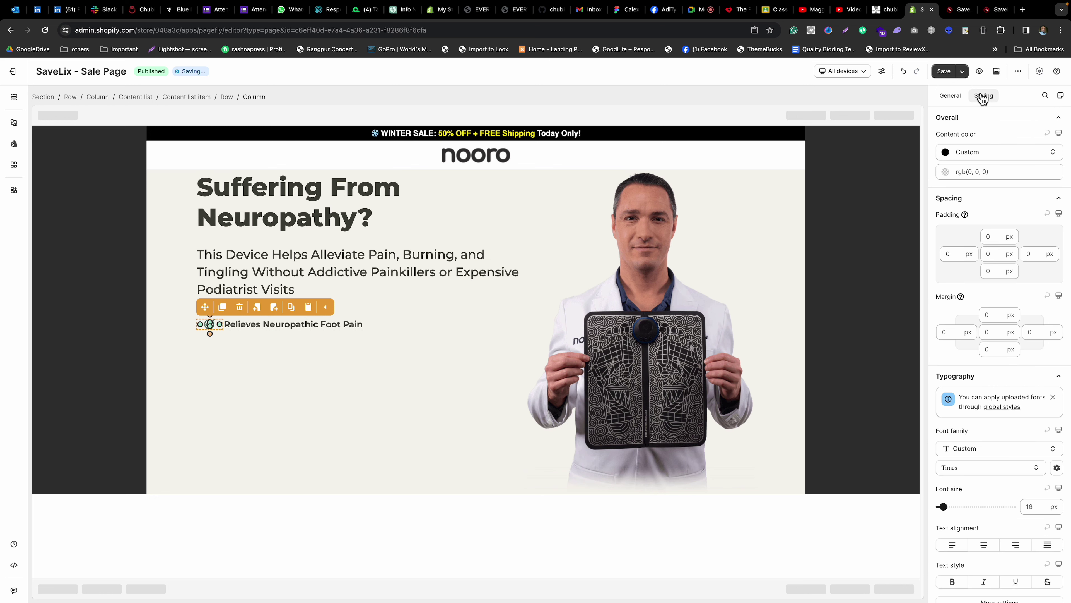
pyautogui.scroll(-5, 985, 361)
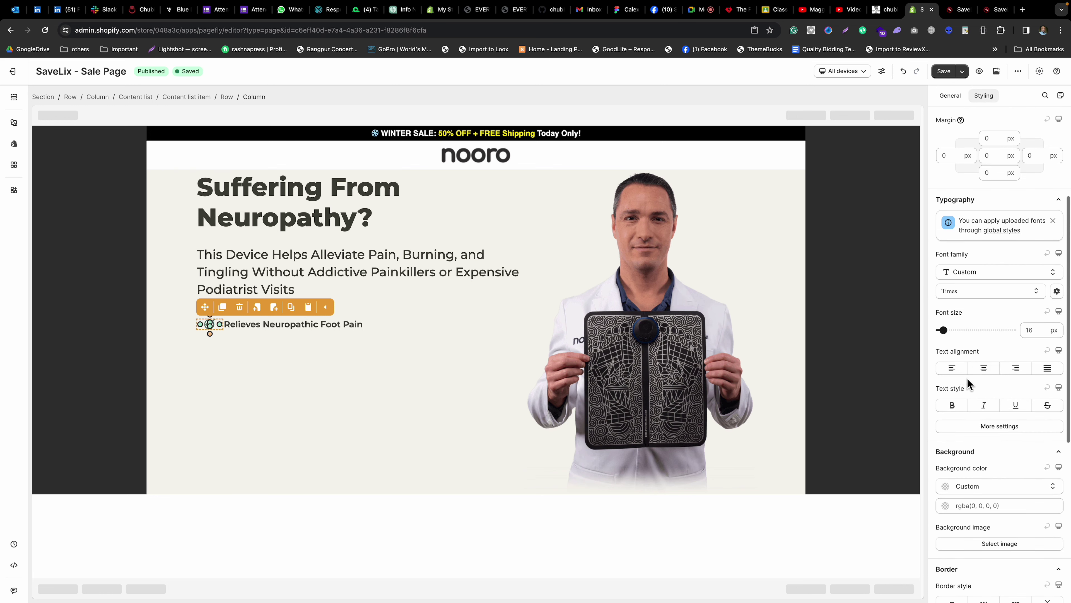
pyautogui.click(954, 371)
pyautogui.click(235, 397)
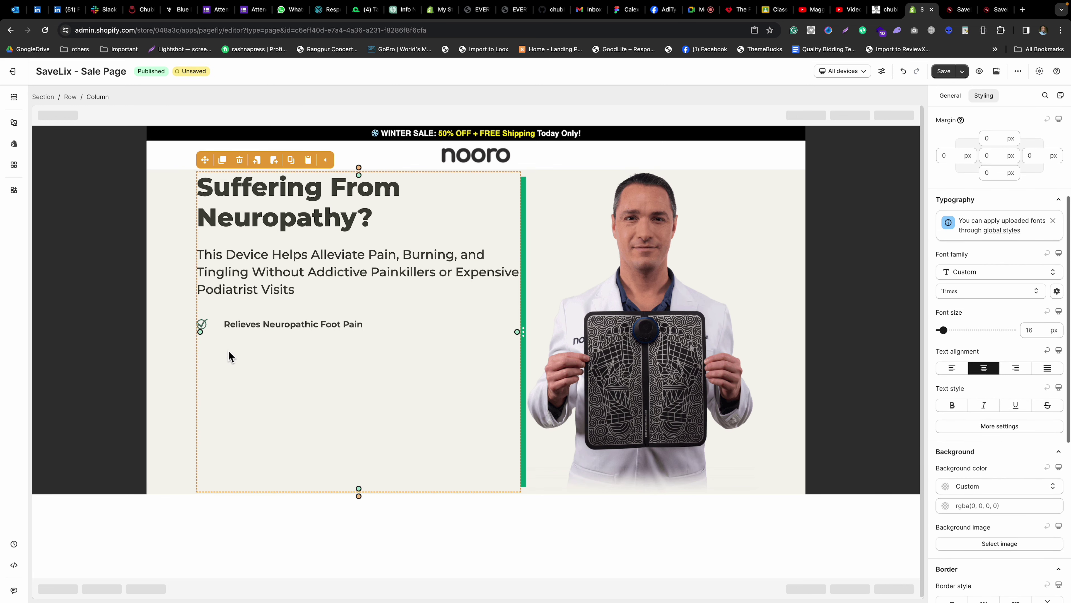
# Set the columns spacing of the benefit row to 20 px.
pyautogui.click(223, 323)
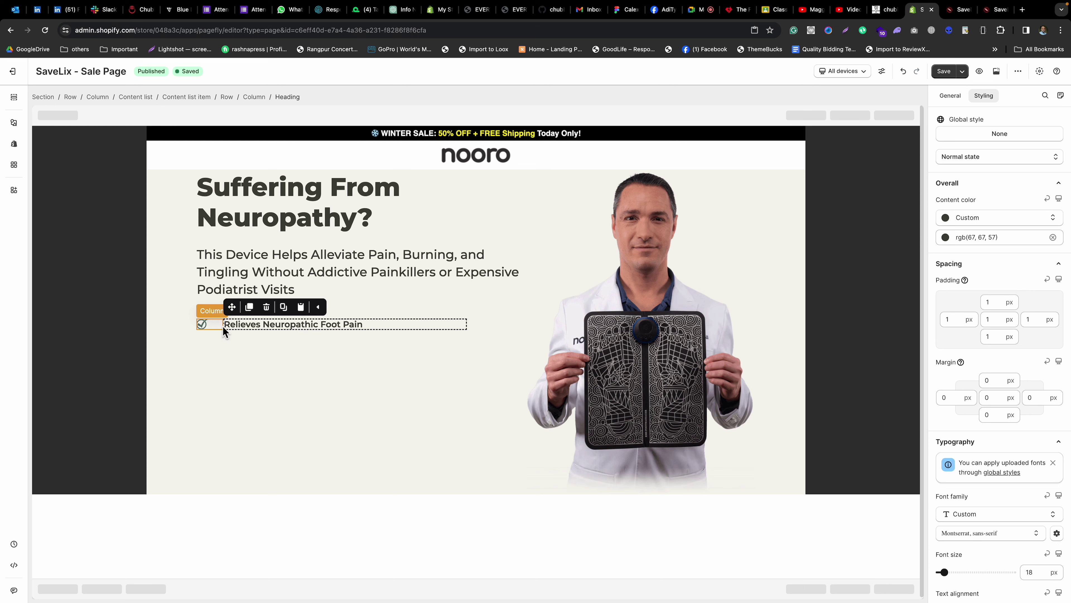
pyautogui.click(211, 324)
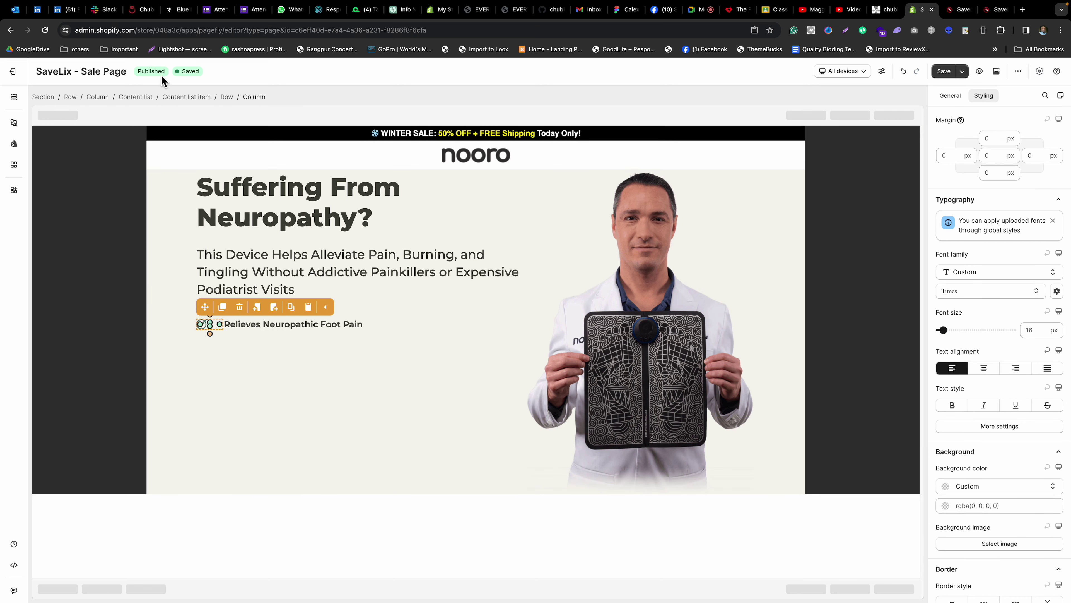
pyautogui.click(226, 97)
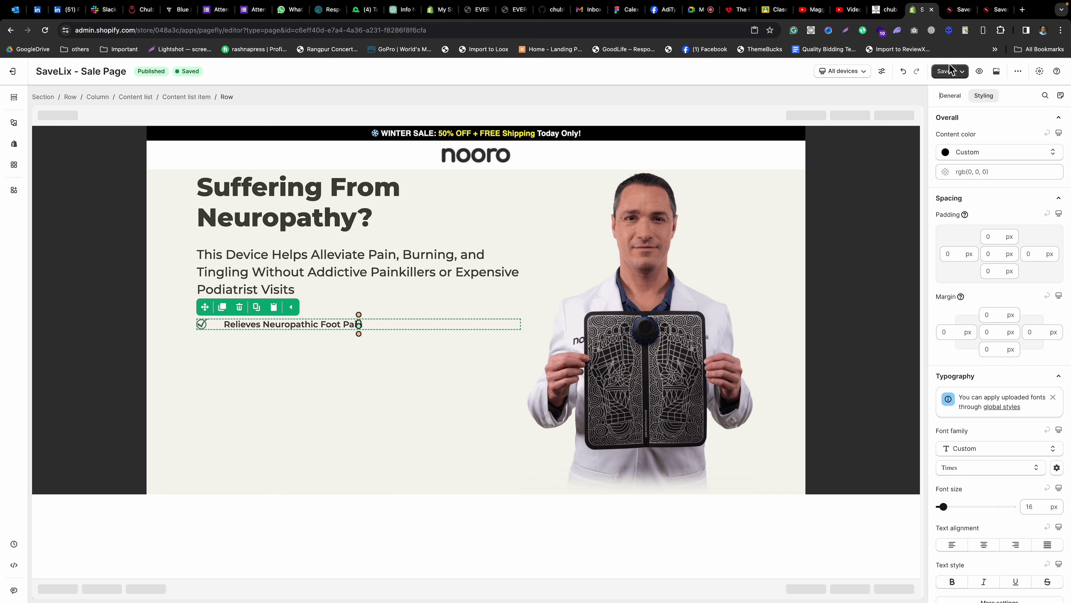
pyautogui.click(950, 96)
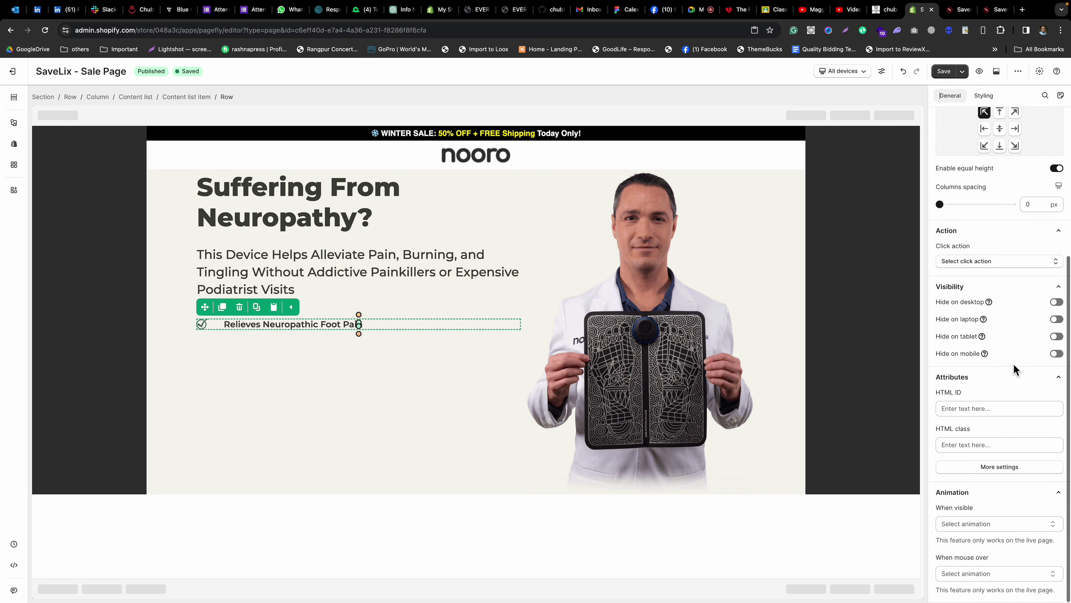
pyautogui.click(1028, 204)
pyautogui.write('20')
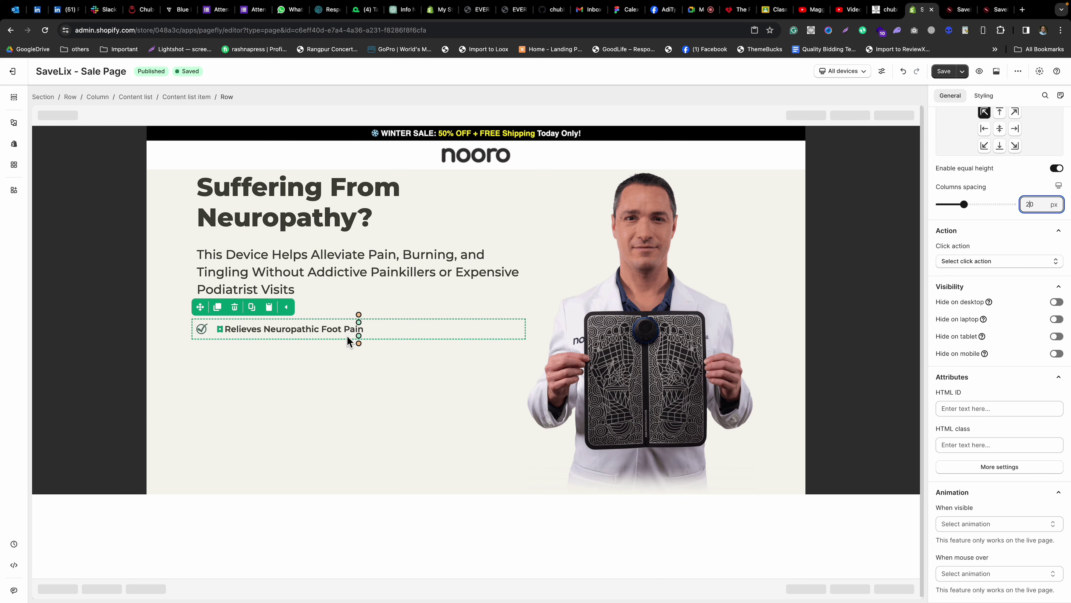
# Switch to the Nooro reference page, close its developer tools and compare the spacing of its check-mark list.
pyautogui.click(204, 330)
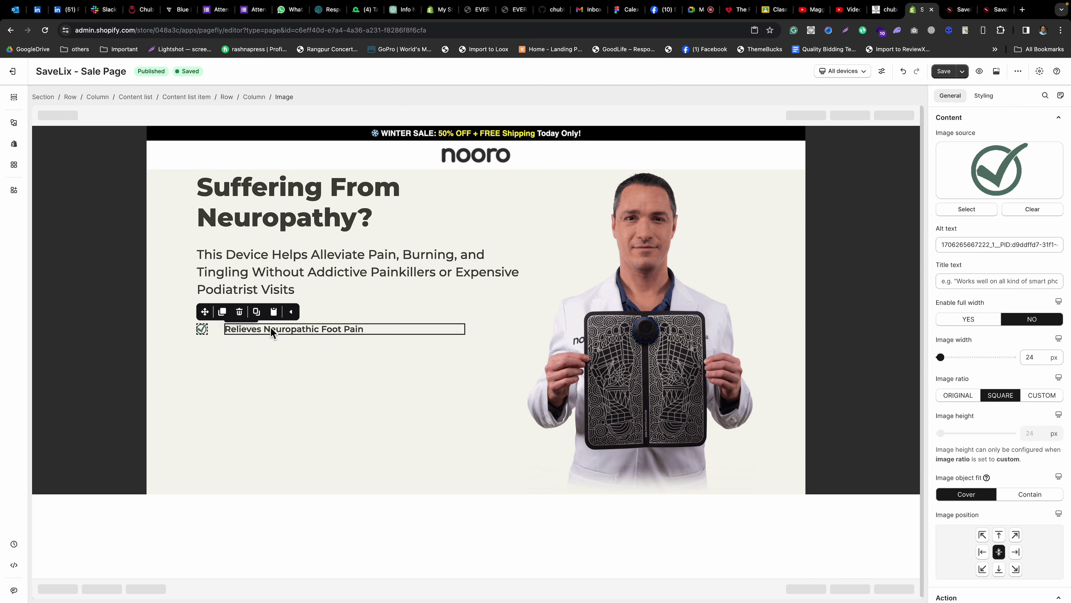
pyautogui.click(306, 339)
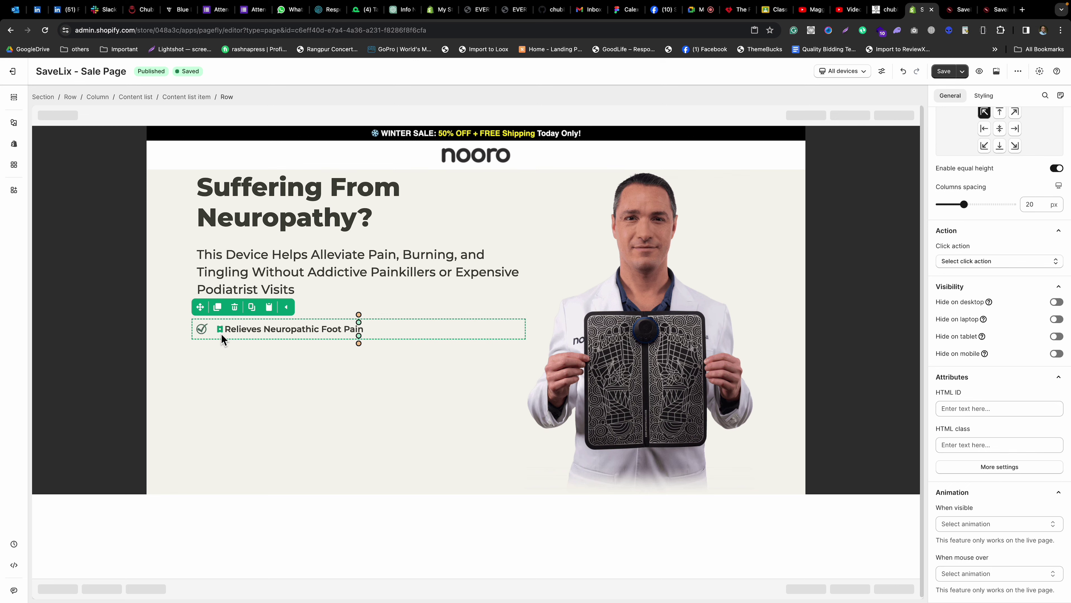
pyautogui.click(382, 375)
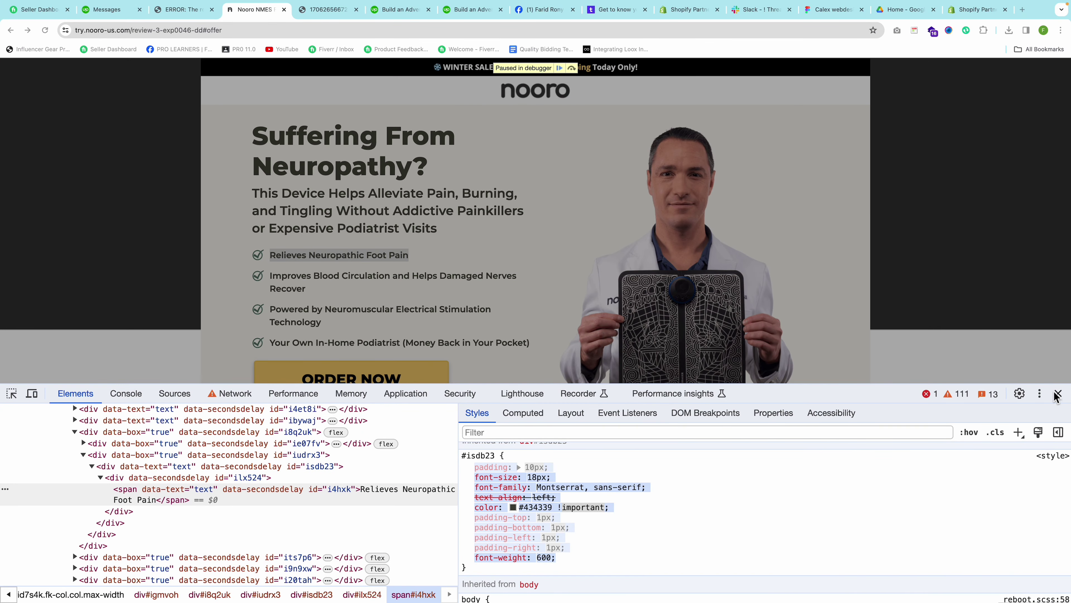
pyautogui.click(1057, 394)
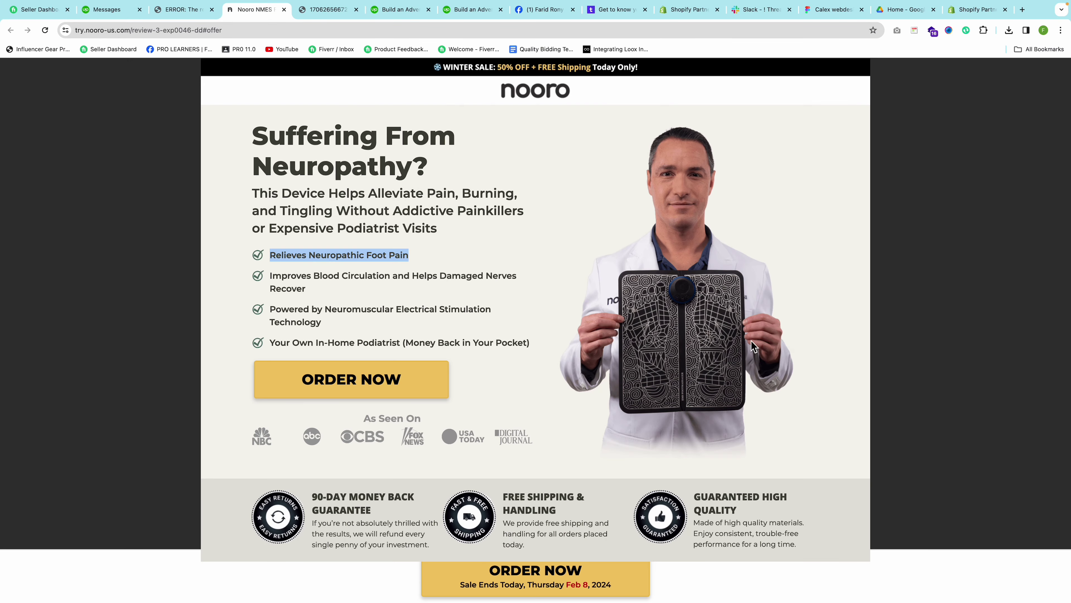
pyautogui.click(272, 263)
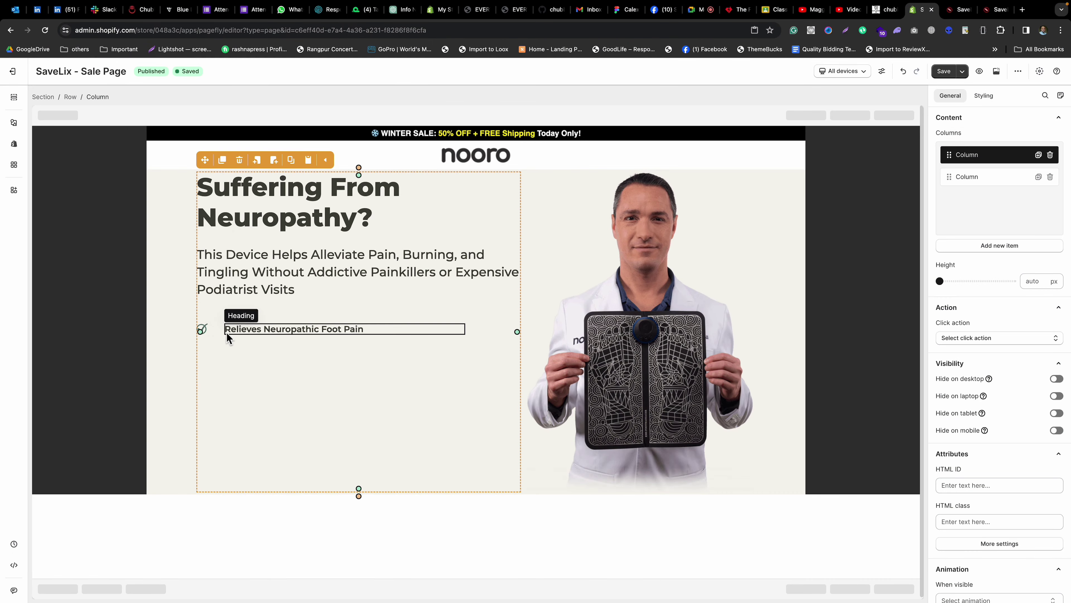
# Move the check-mark icon into the column above "Relieves Neuropathic Foot Pain" and delete the emptied icon column.
pyautogui.click(215, 332)
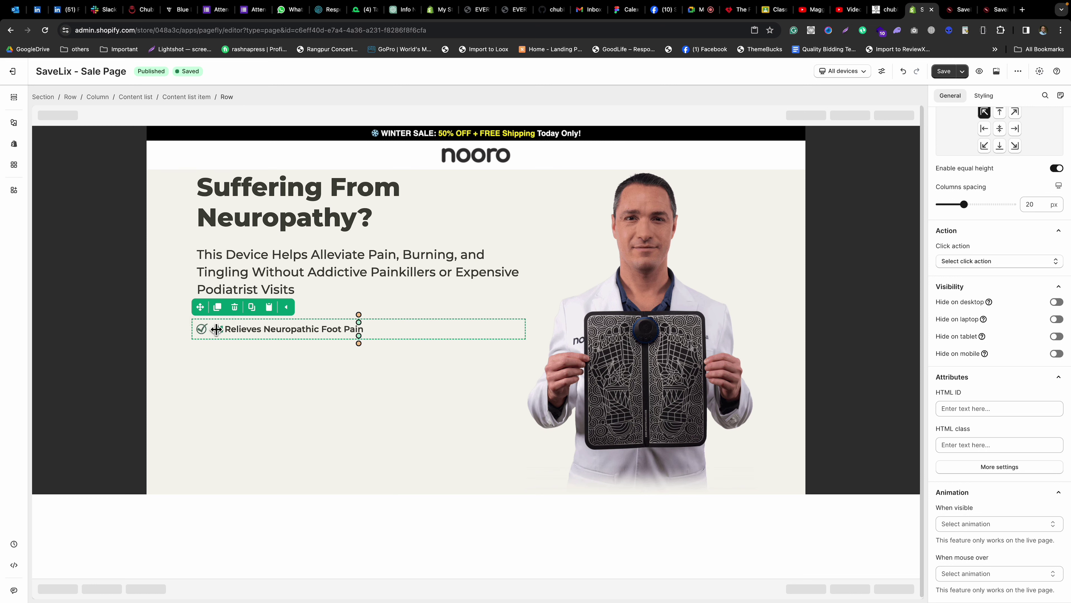
pyautogui.moveTo(202, 328); pyautogui.dragTo(285, 327)
pyautogui.click(205, 343)
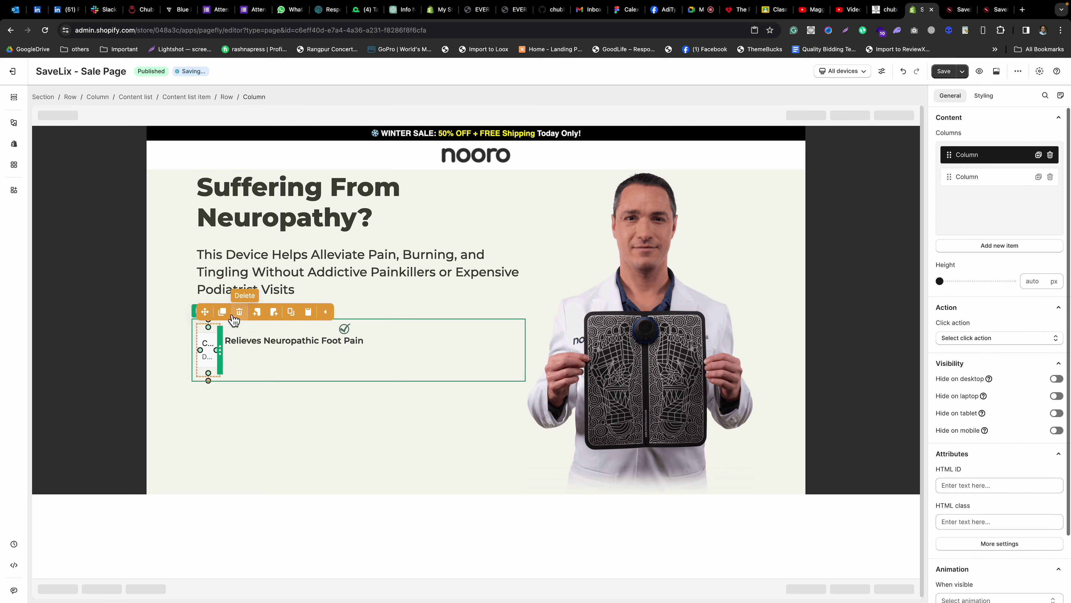
pyautogui.click(253, 333)
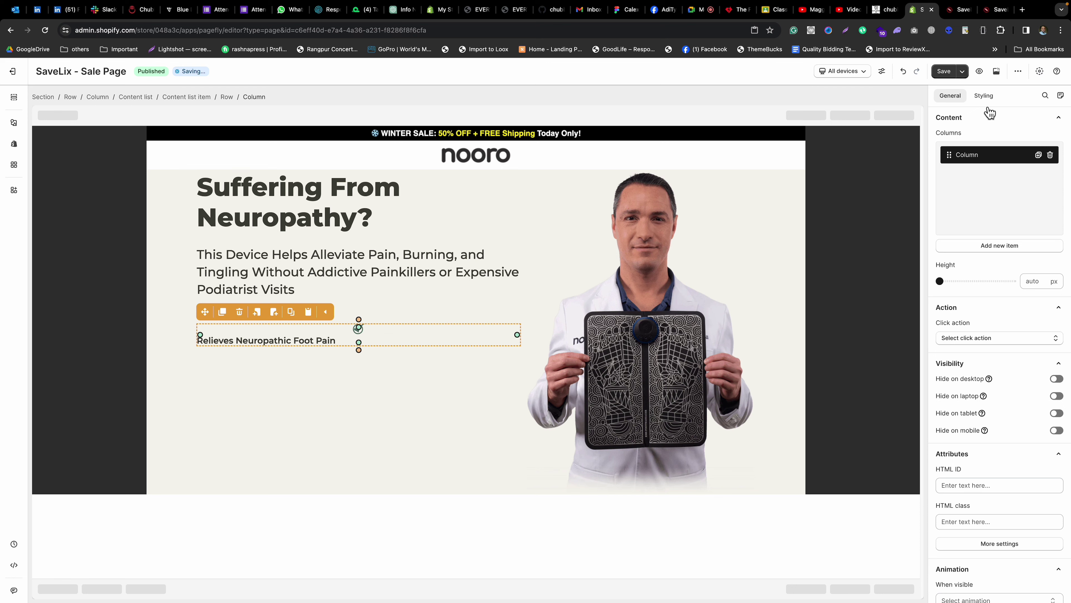
# Set the benefit column's display style to Flex and choose an alignment for its items.
pyautogui.click(989, 96)
pyautogui.scroll(-8, 1011, 320)
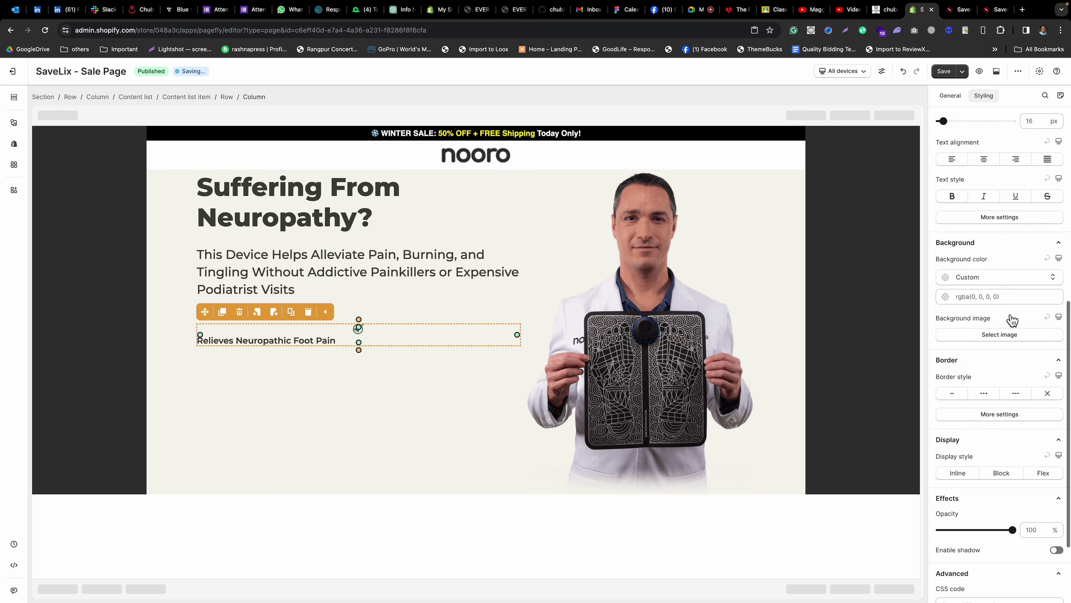
pyautogui.click(1043, 365)
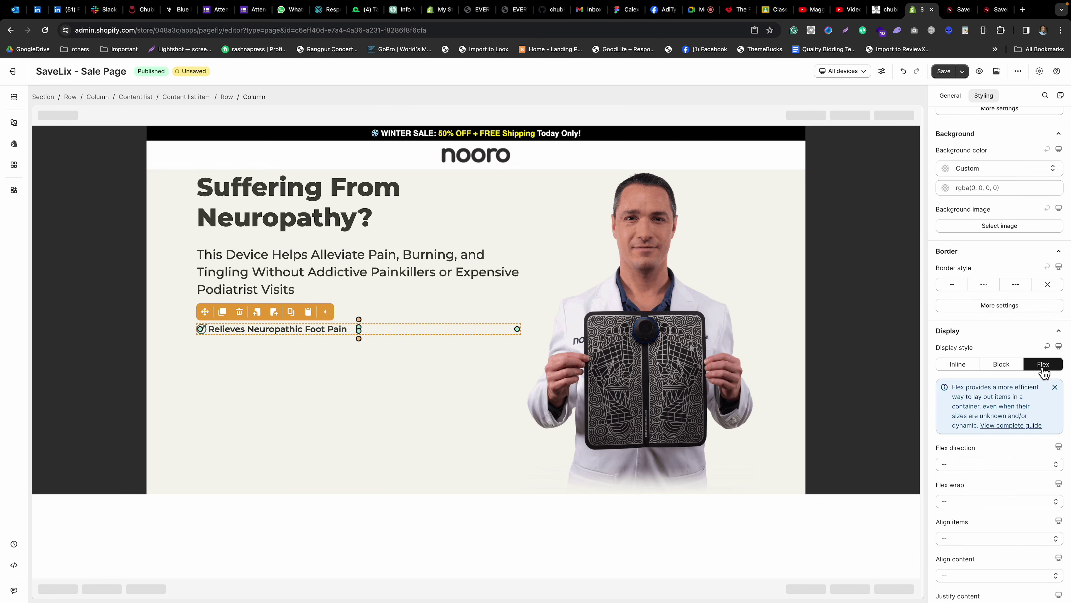
pyautogui.scroll(-5, 996, 331)
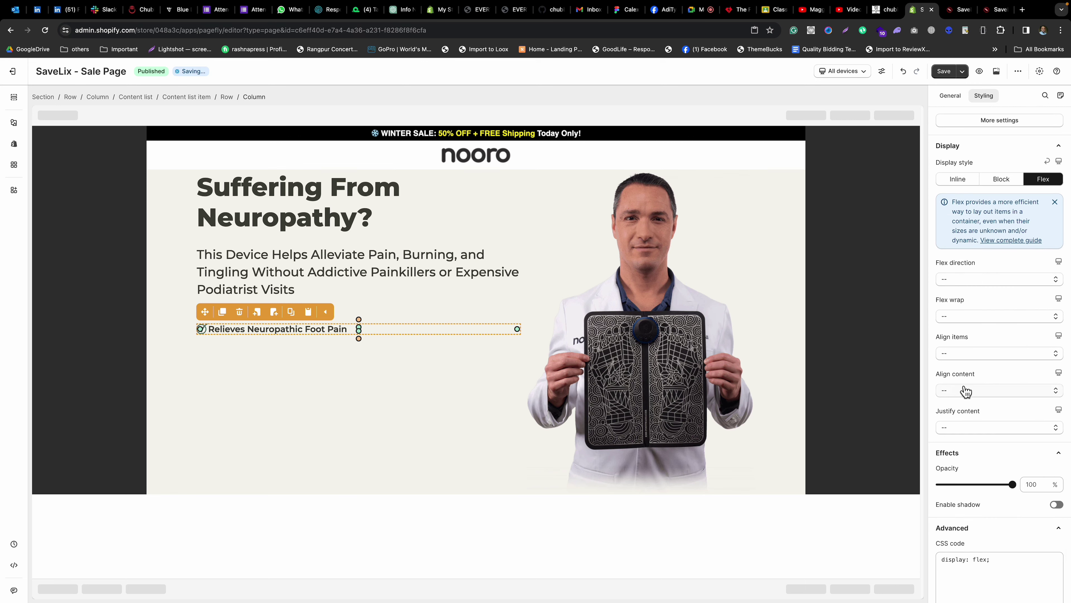
pyautogui.click(963, 355)
pyautogui.click(953, 401)
# Add a small left margin to the benefit heading to separate it from the check-mark icon.
pyautogui.click(230, 333)
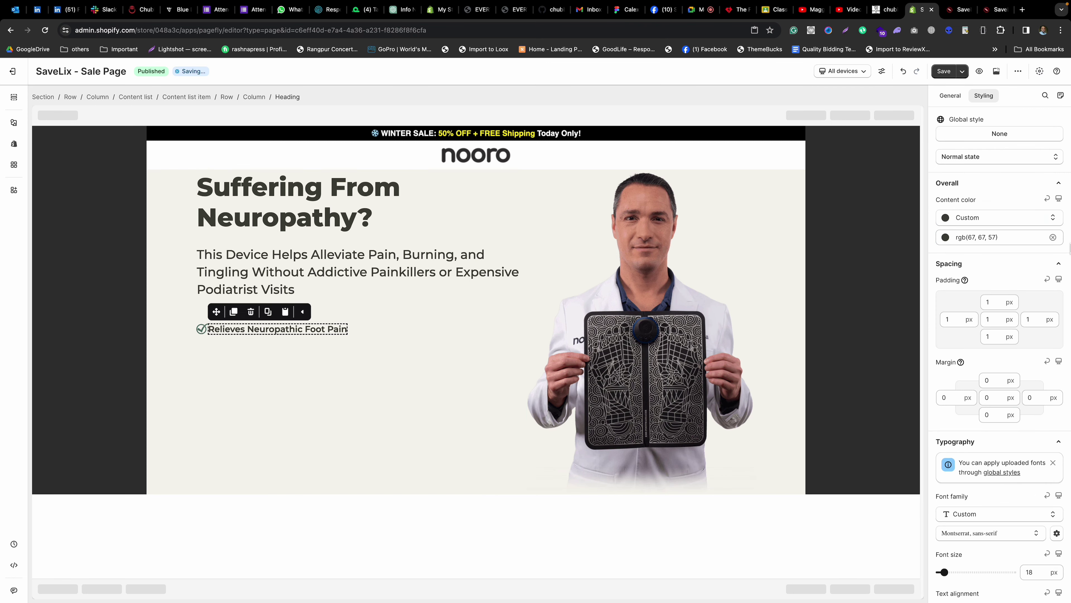
pyautogui.click(942, 398)
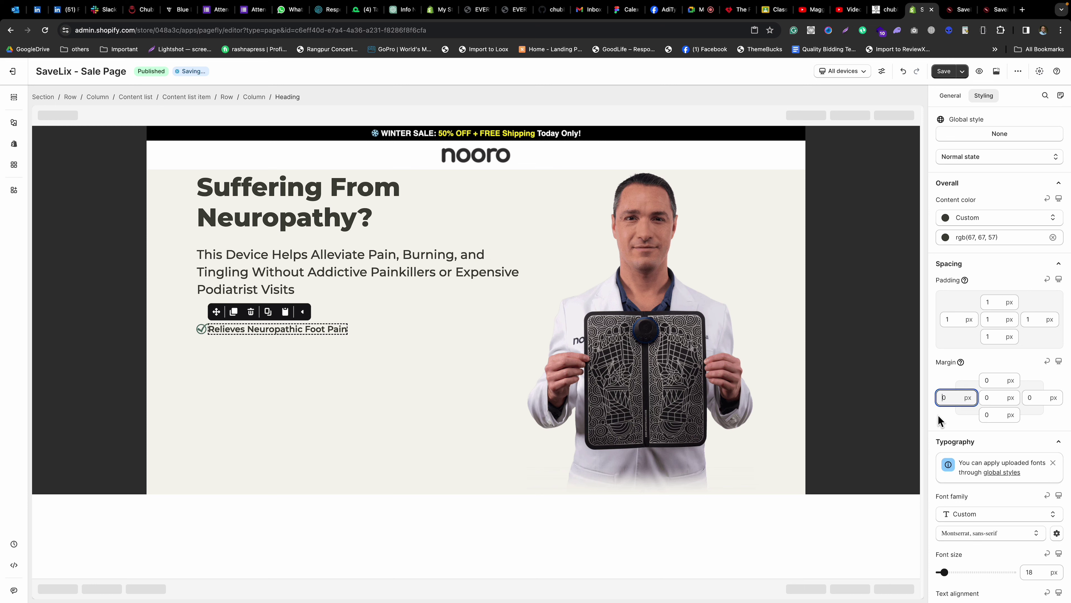
pyautogui.click(202, 350)
pyautogui.click(211, 319)
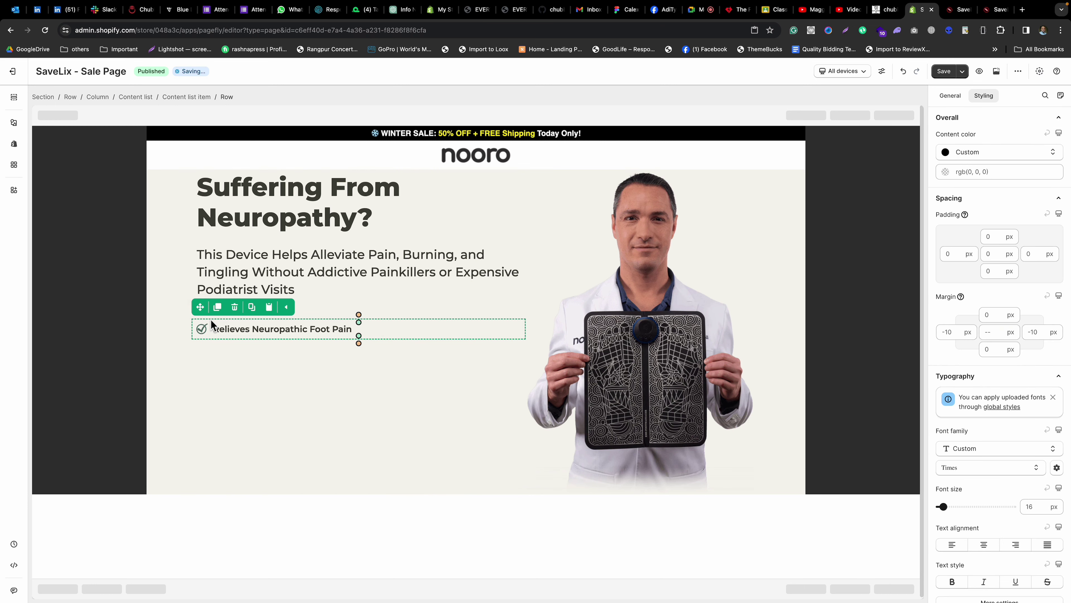
# Duplicate the benefit item in the content list and set the list's item spacing to 0 px.
pyautogui.click(239, 344)
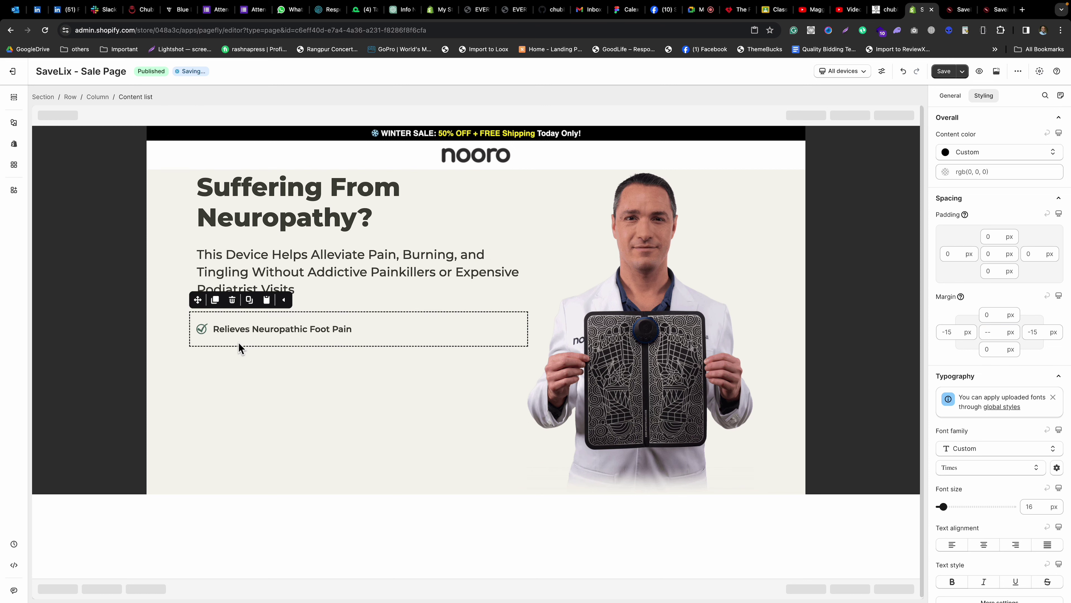
pyautogui.click(951, 96)
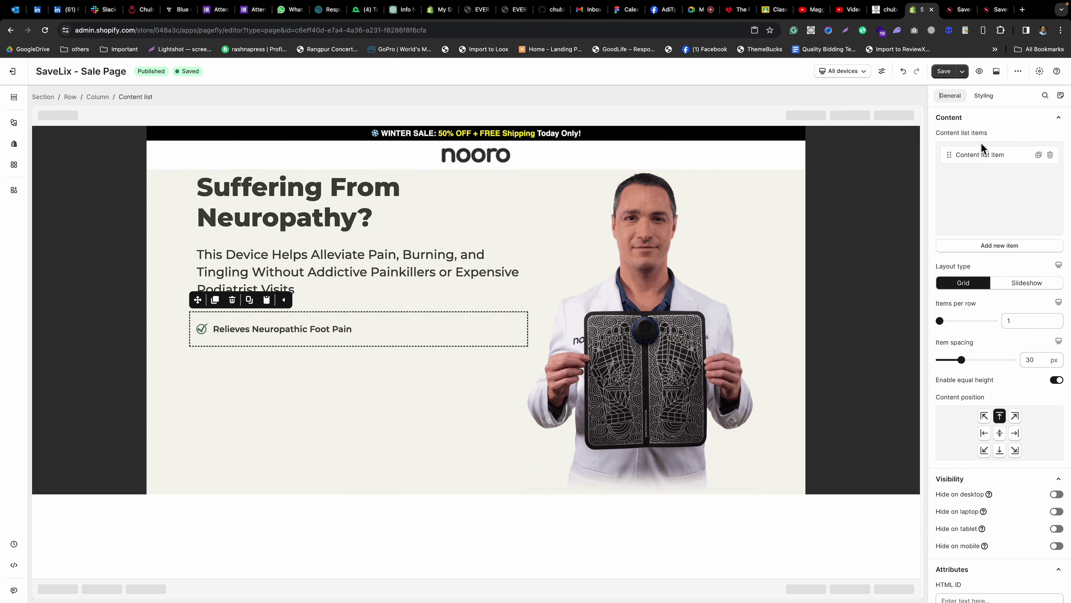
pyautogui.click(1038, 155)
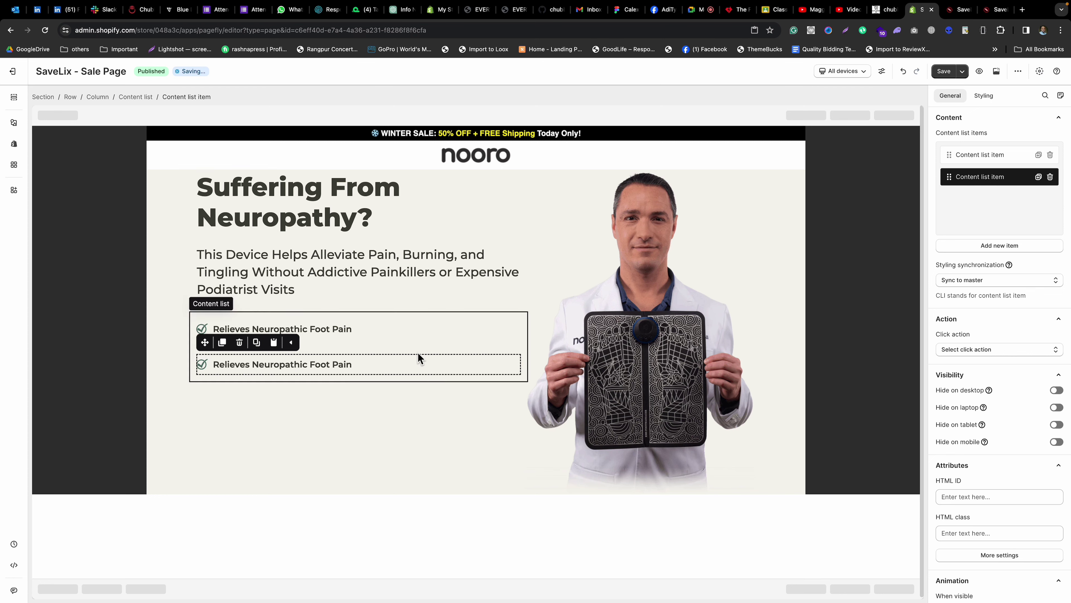
pyautogui.click(262, 351)
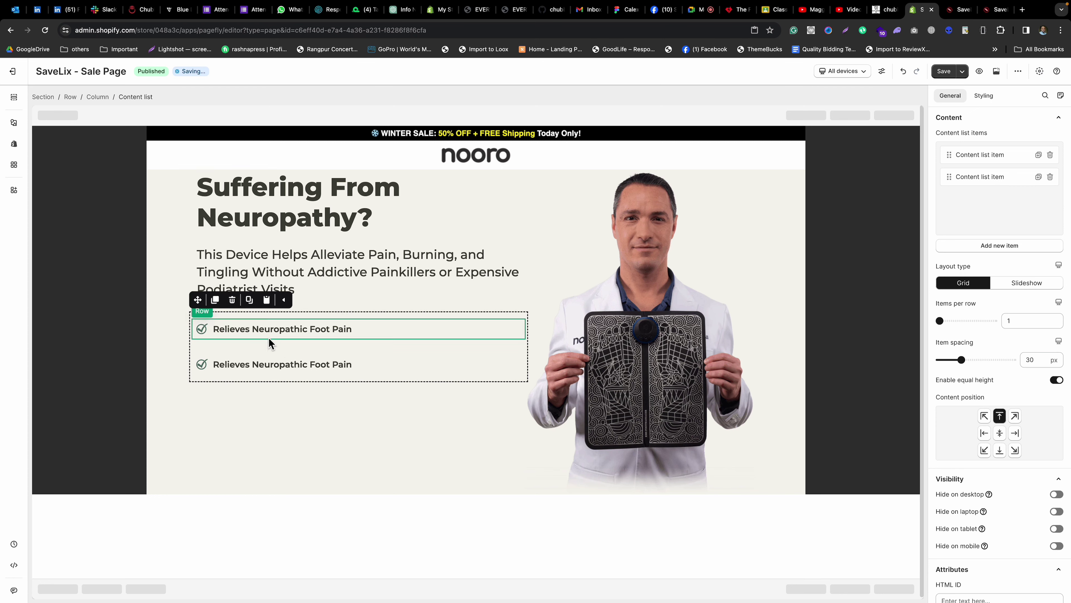
pyautogui.moveTo(959, 359); pyautogui.dragTo(895, 356)
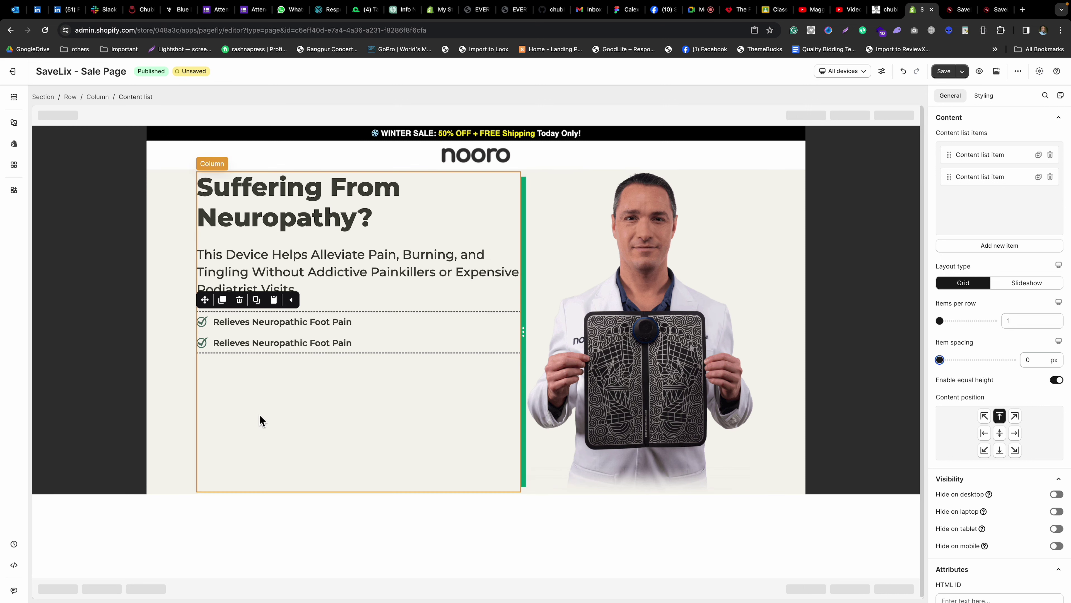
pyautogui.click(264, 407)
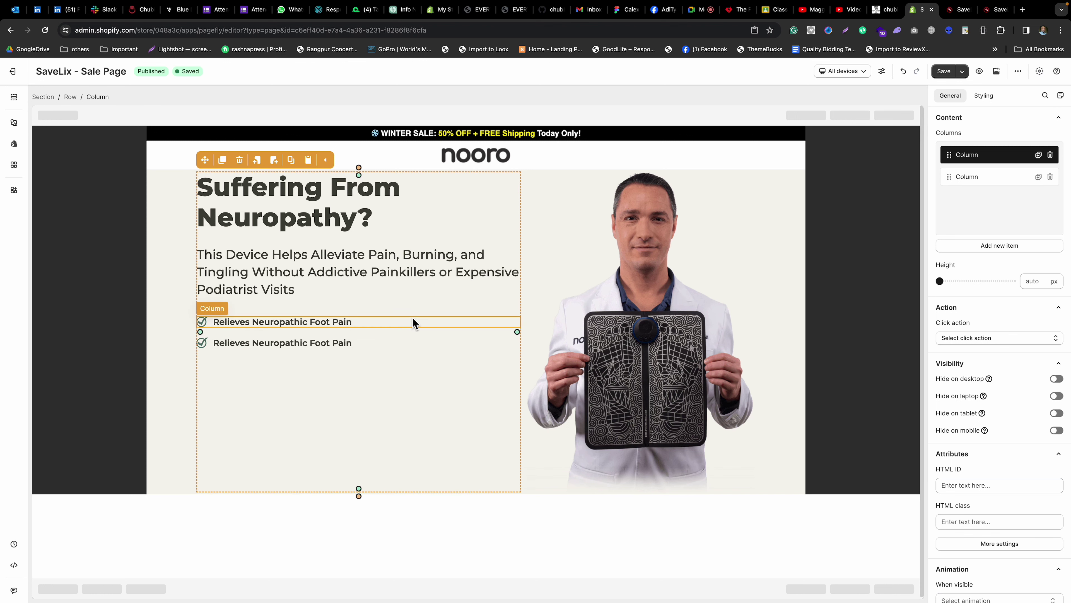
pyautogui.click(385, 330)
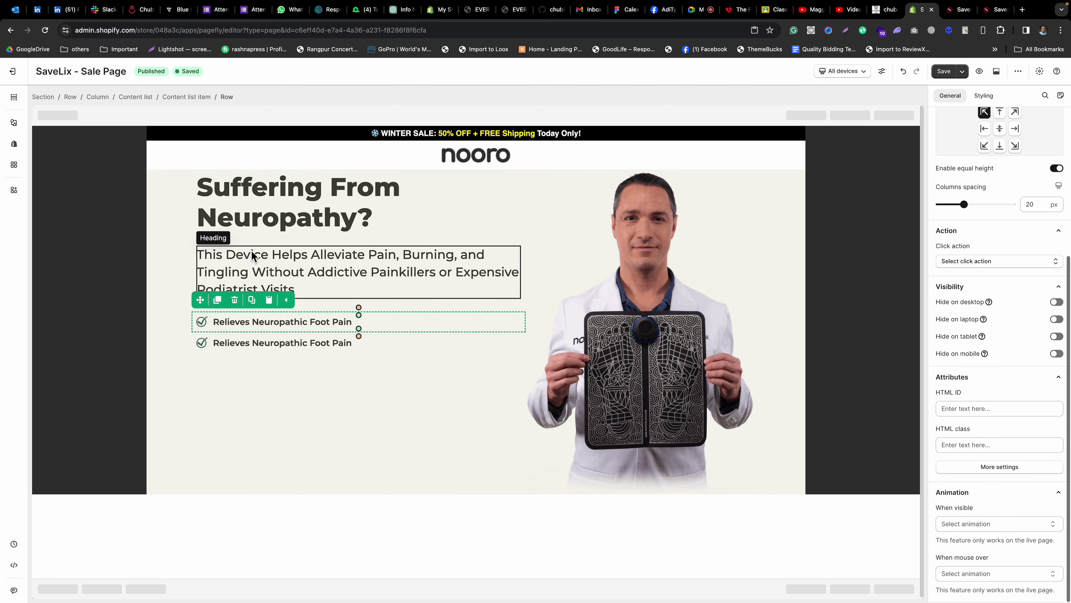
# Duplicate the benefit item in the content list four more times so the list holds six items.
pyautogui.click(138, 98)
pyautogui.click(1038, 177)
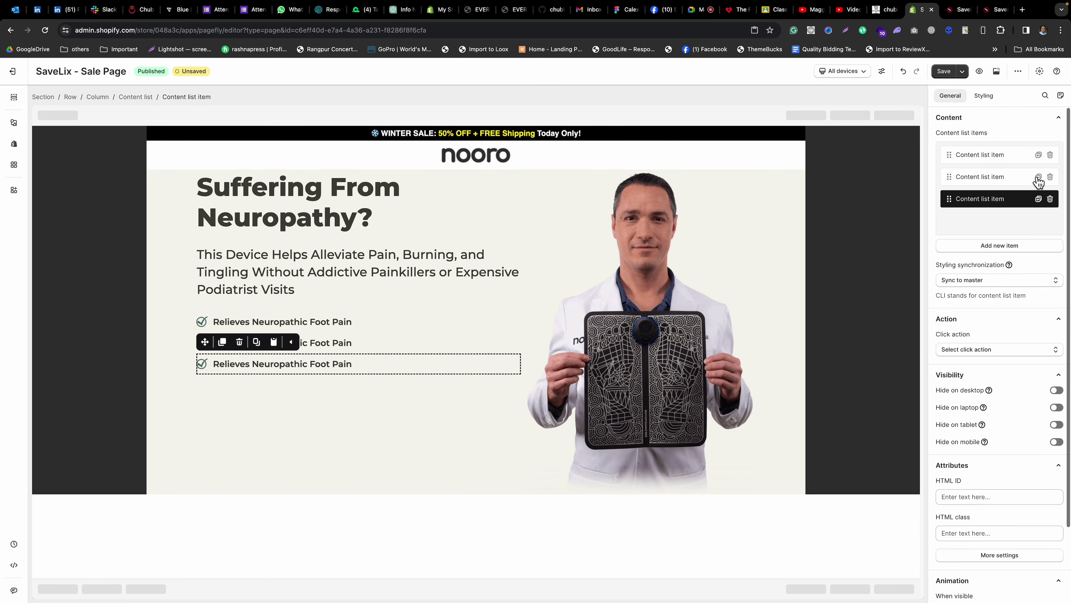
pyautogui.click(1038, 177)
pyautogui.click(1039, 178)
pyautogui.click(1038, 177)
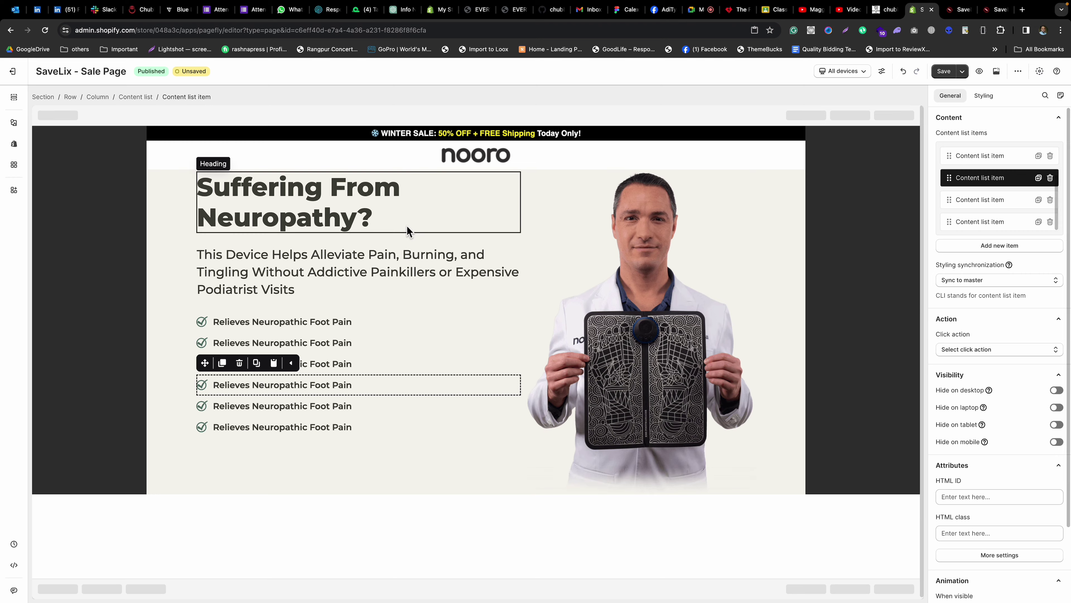
# Replace the second benefit's text with "Improves Blood Circulation and Helps Damaged Nerves Recover", copied from the Nooro reference page.
pyautogui.press('super+grave')
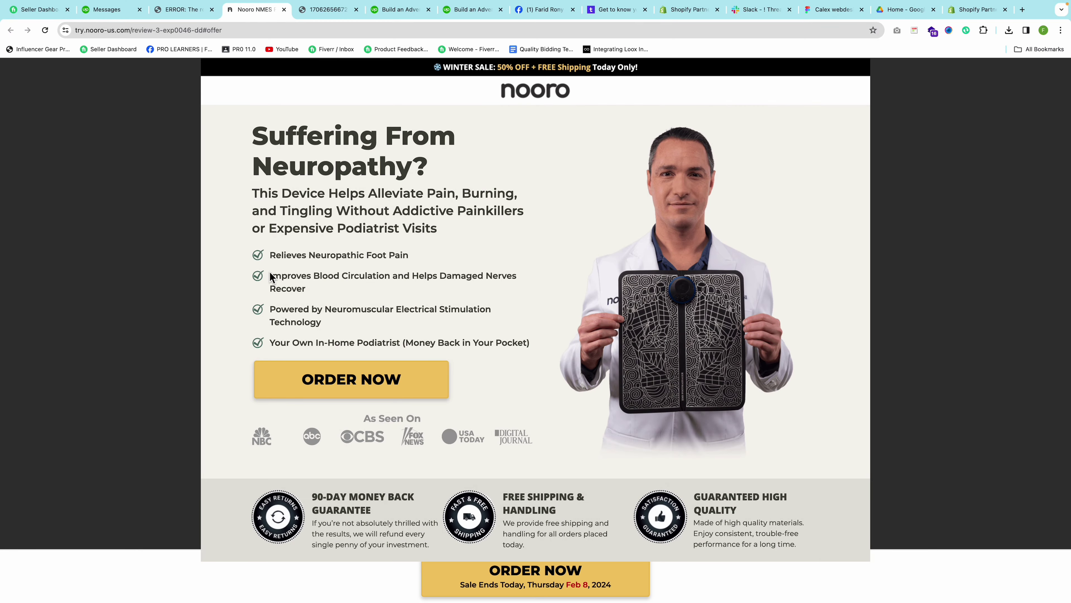
pyautogui.moveTo(270, 273); pyautogui.dragTo(353, 294)
pyautogui.press('super+c')
pyautogui.press('super+grave')
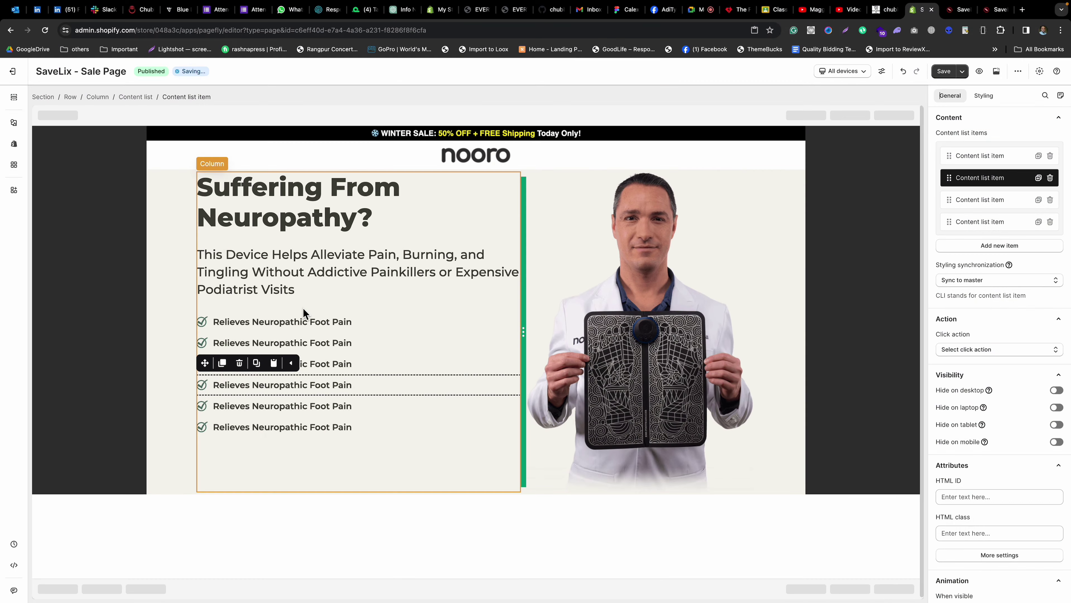
pyautogui.click(320, 342)
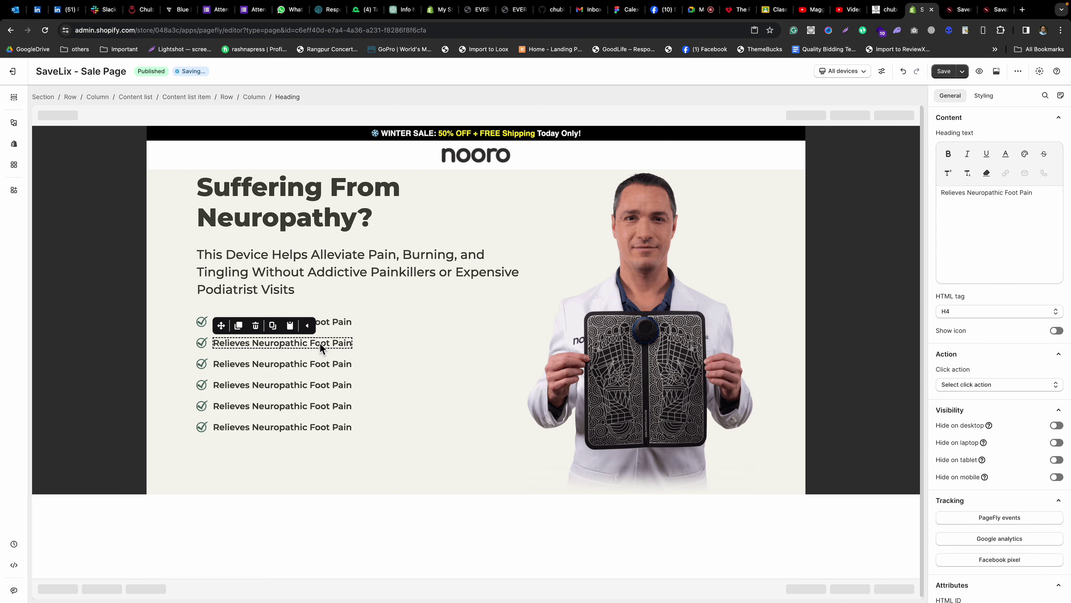
pyautogui.tripleClick(1006, 192)
pyautogui.press('super+v')
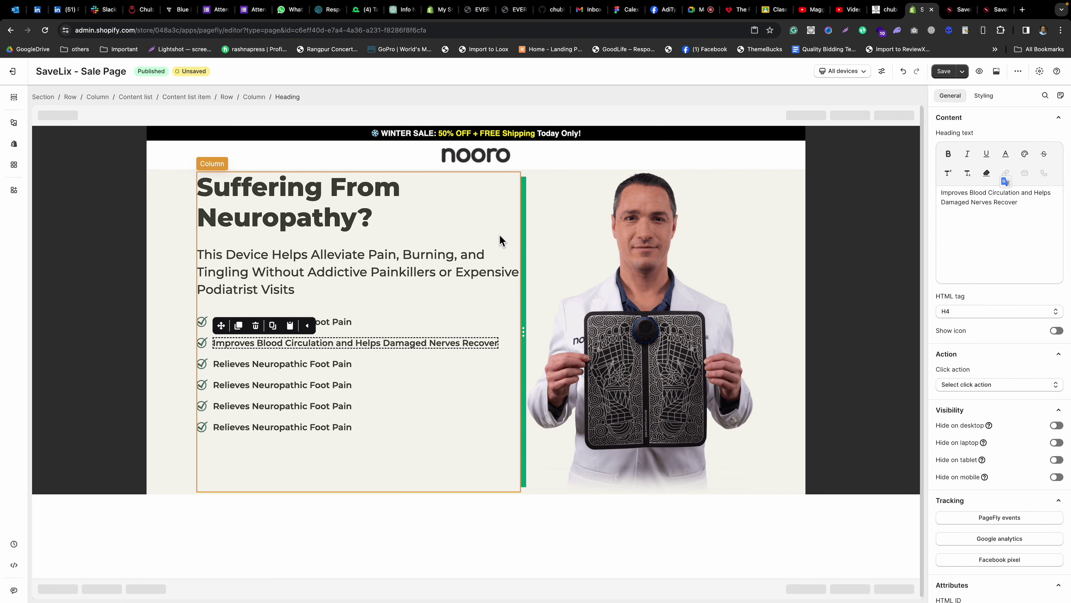
# Replace the third benefit's text with "Powered by Neuromuscular Electrical Stimulation Technology", copied from the Nooro reference page.
pyautogui.hotkey('ctrl', 'Left')
pyautogui.hotkey('ctrl', 'Right')
pyautogui.hotkey('ctrl', 'Right')
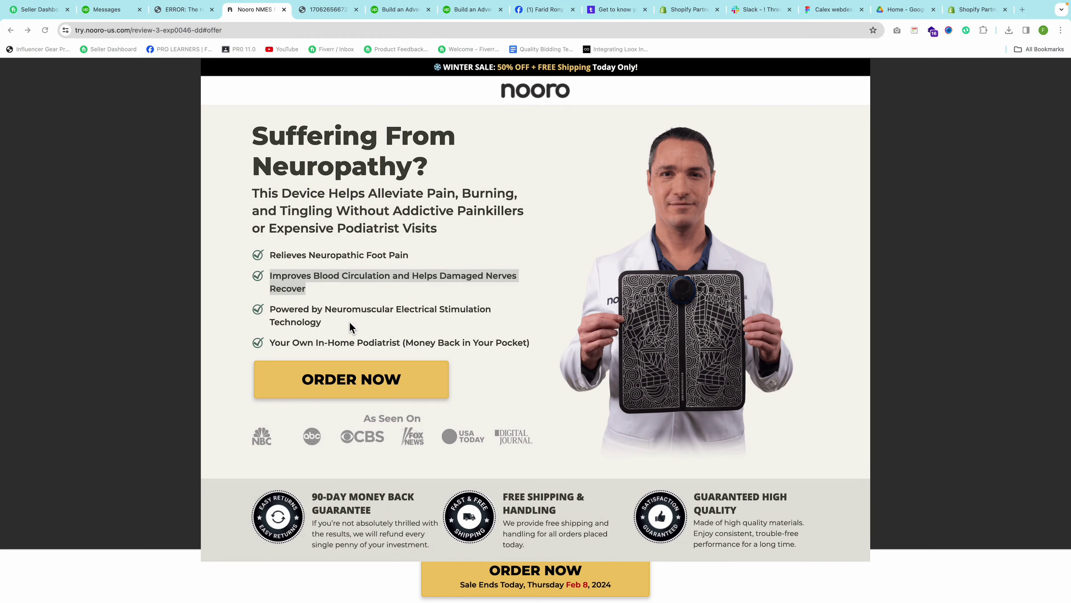
pyautogui.tripleClick(289, 306)
pyautogui.press('super+c')
pyautogui.hotkey('ctrl', 'Left')
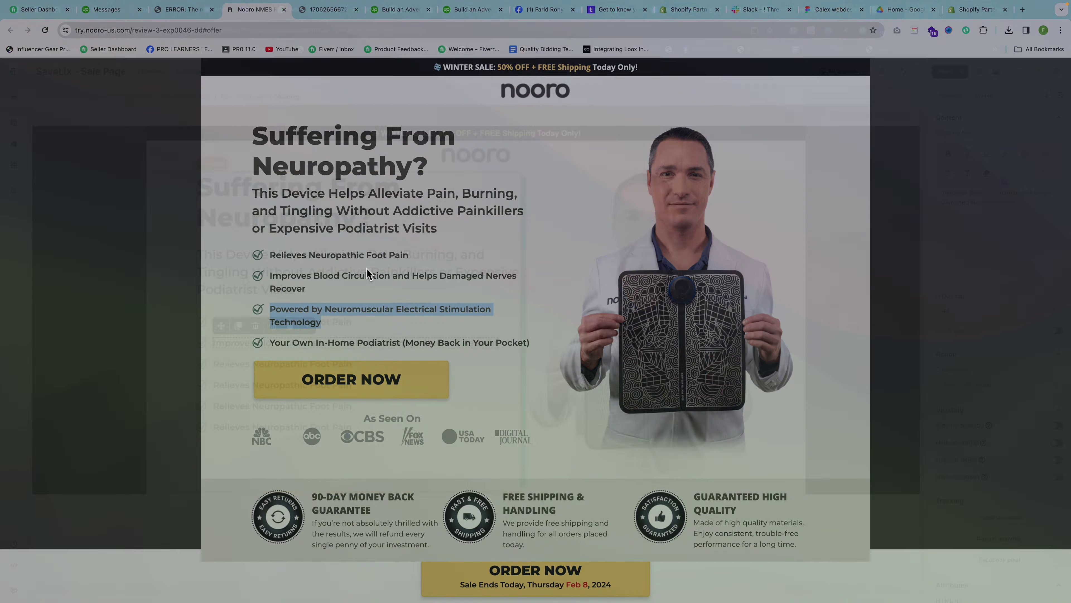
pyautogui.click(266, 366)
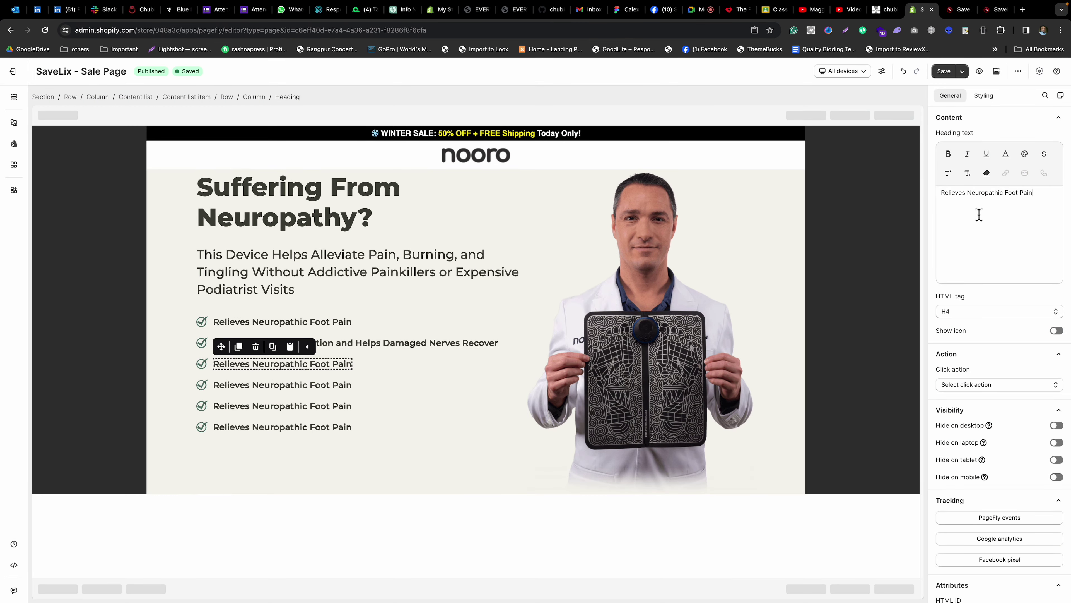
pyautogui.press('super+a')
pyautogui.press('super+v')
# Copy the fourth benefit line, "Your Own In-Home Podiatrist (Money Back in Your Pocket)", from the Nooro reference page.
pyautogui.hotkey('ctrl', 'Left')
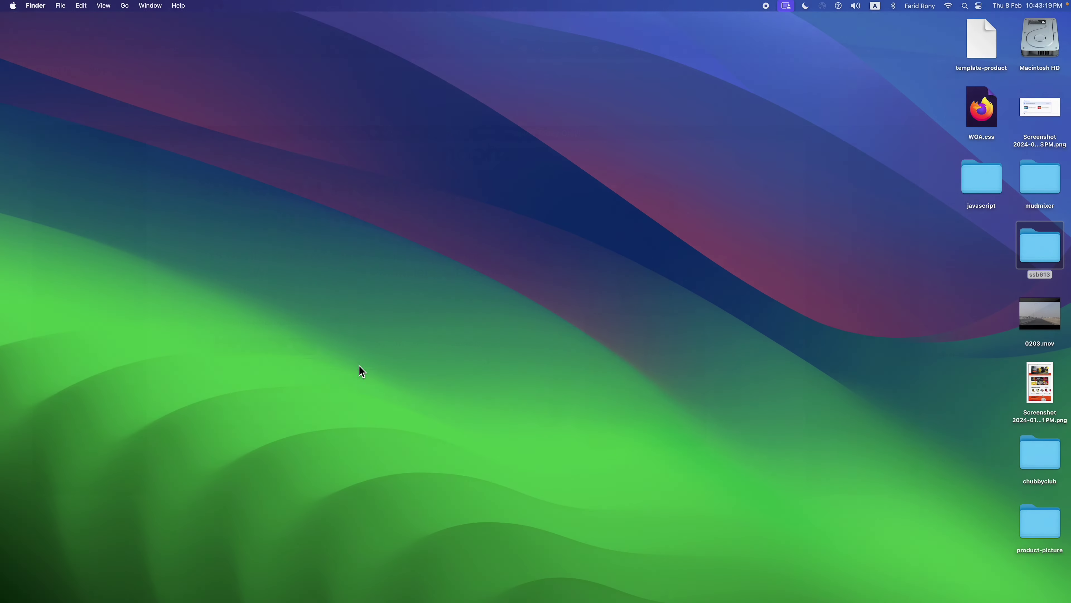
pyautogui.hotkey('ctrl', 'Right')
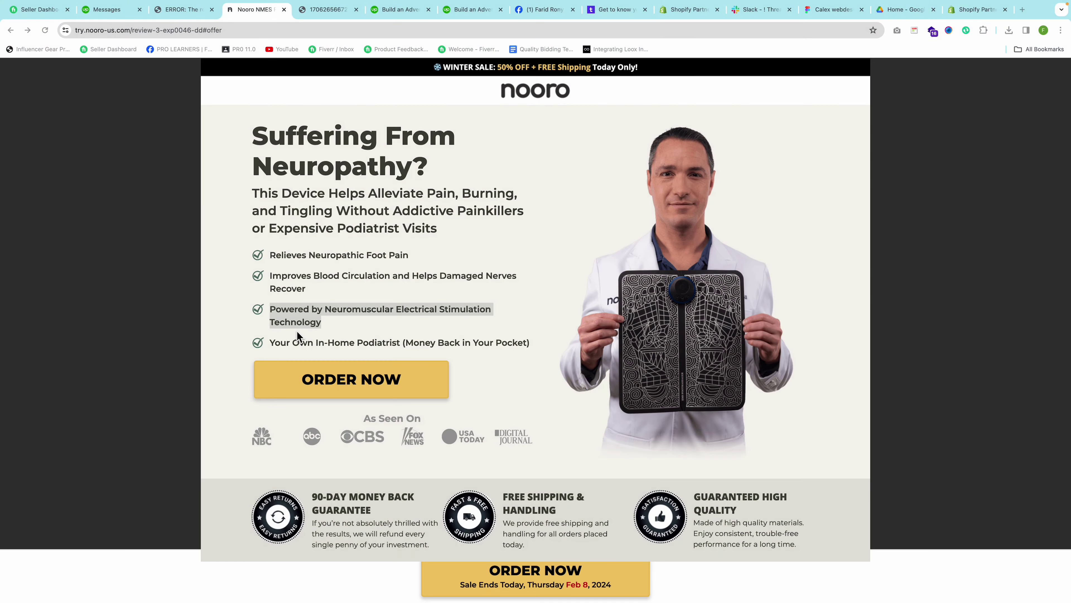
pyautogui.doubleClick(295, 341)
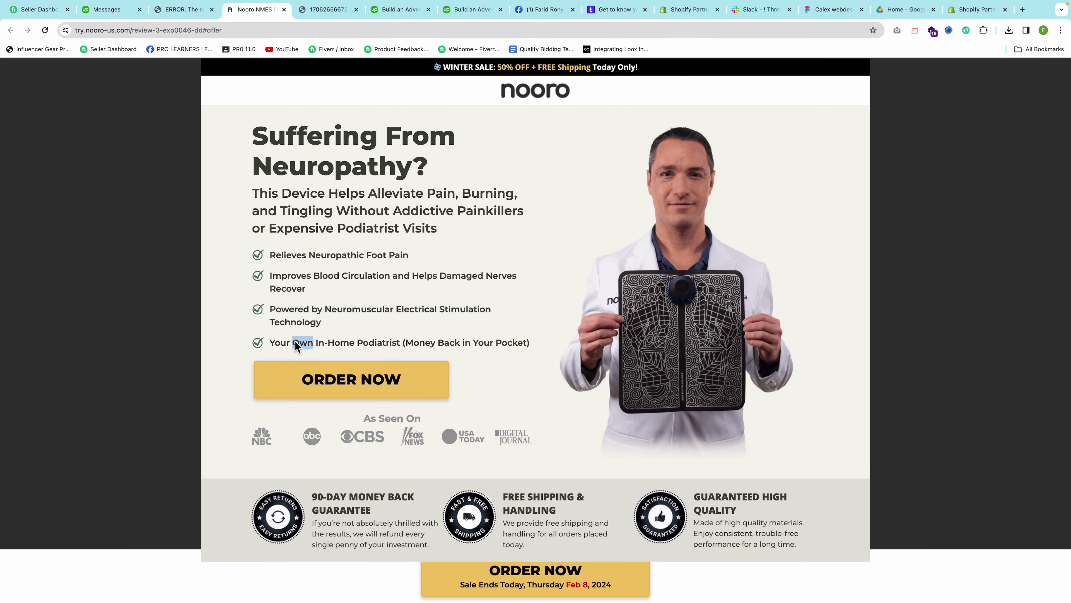
# Replace the fourth bullet with "Your Own In-Home Podiatrist (Money Back in Your Pocket)" from the reference page and delete the two surplus list items.
pyautogui.tripleClick(294, 341)
pyautogui.press('super+c')
pyautogui.hotkey('ctrl', 'Left')
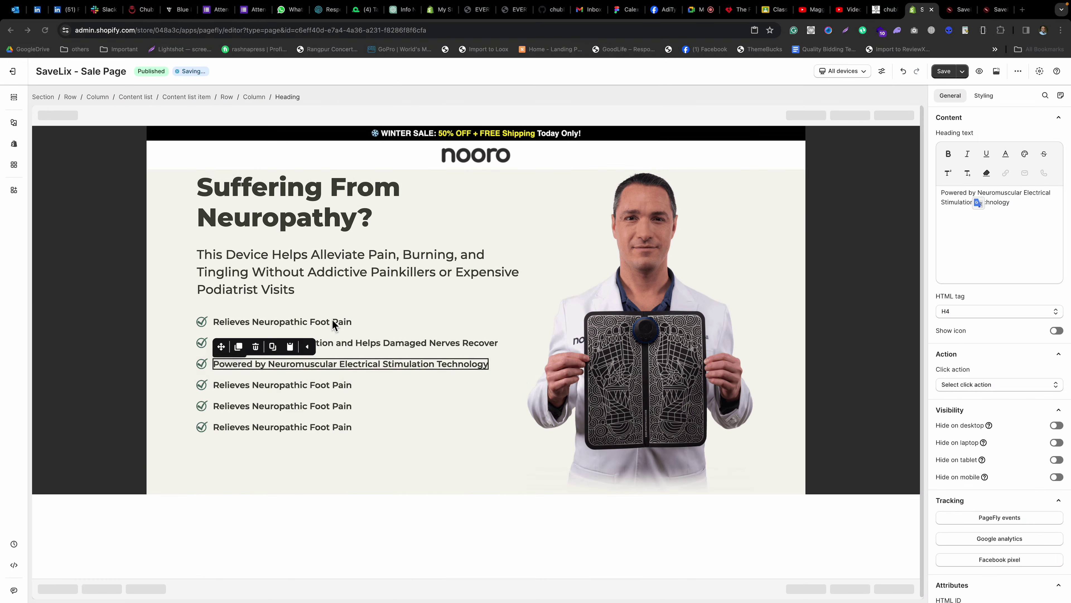
pyautogui.click(298, 391)
pyautogui.click(989, 214)
pyautogui.press('super+a')
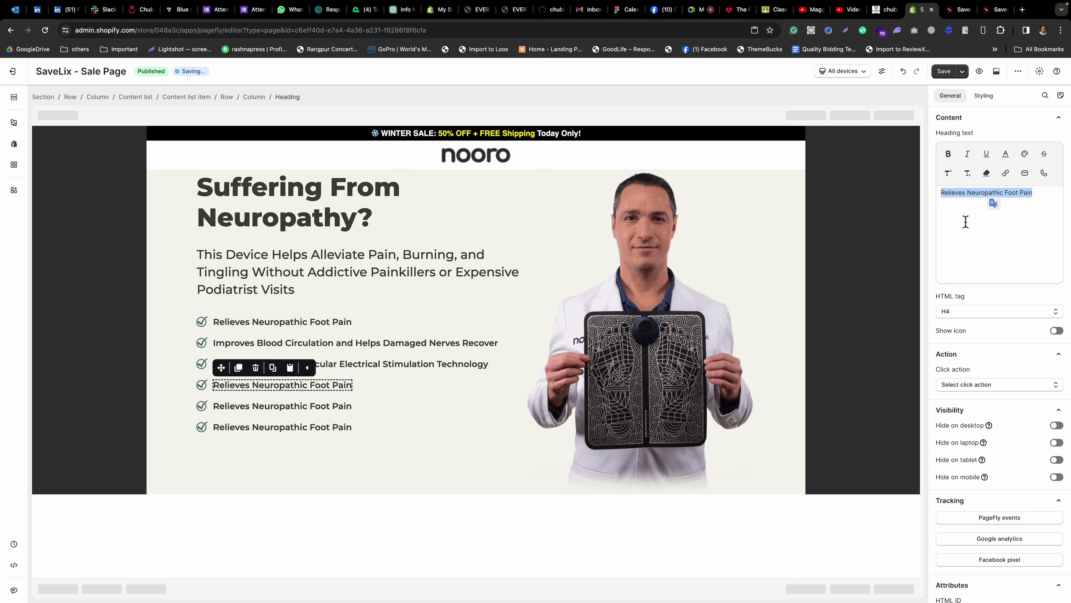
pyautogui.press('super+v')
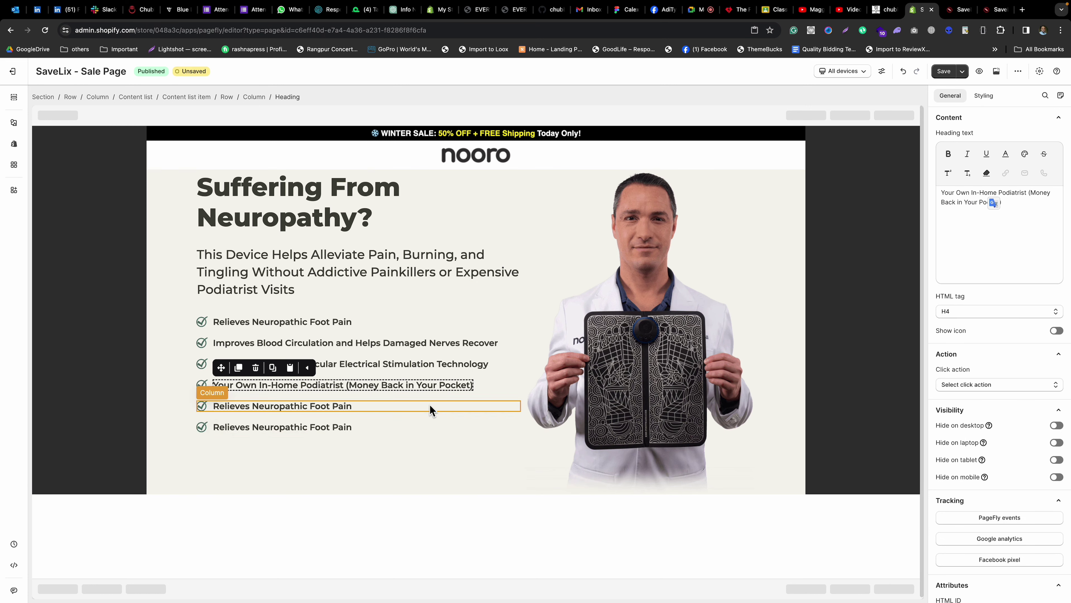
pyautogui.click(143, 98)
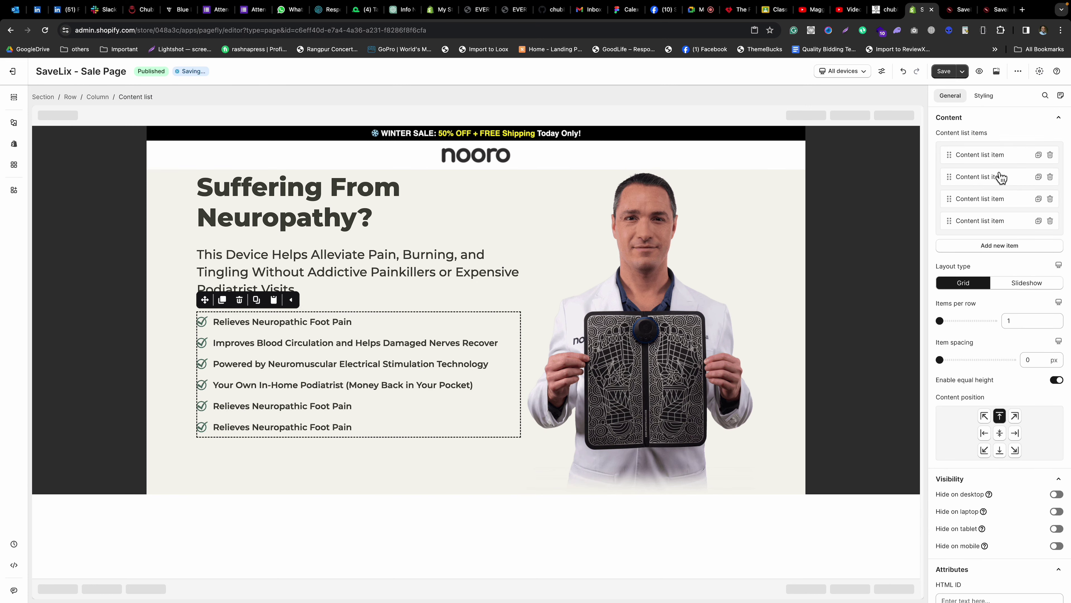
pyautogui.click(1050, 221)
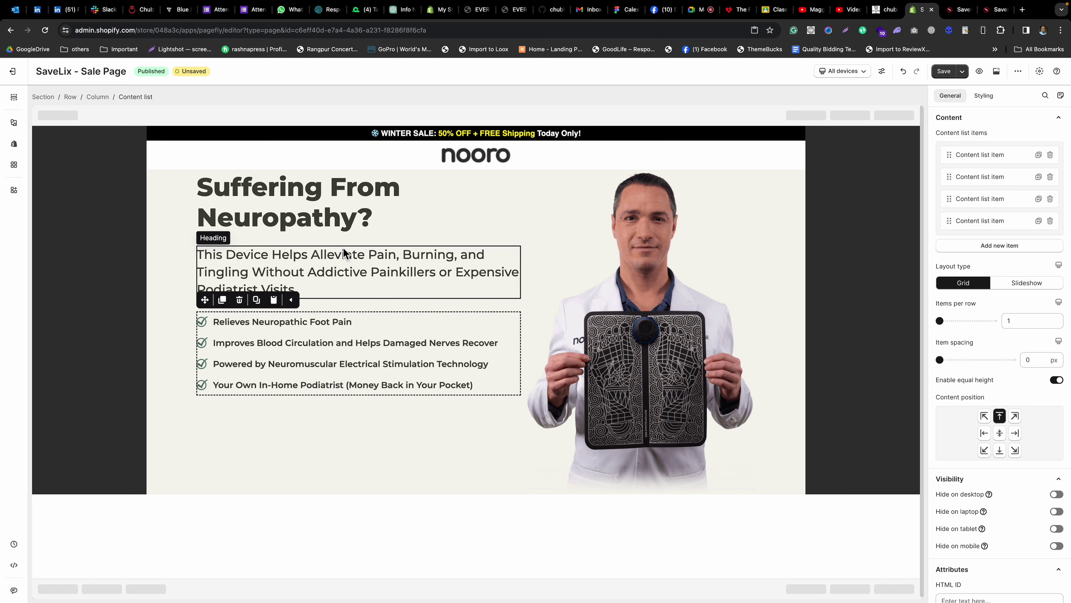
# Set the right padding of the column holding the hero text to 100 px.
pyautogui.click(517, 301)
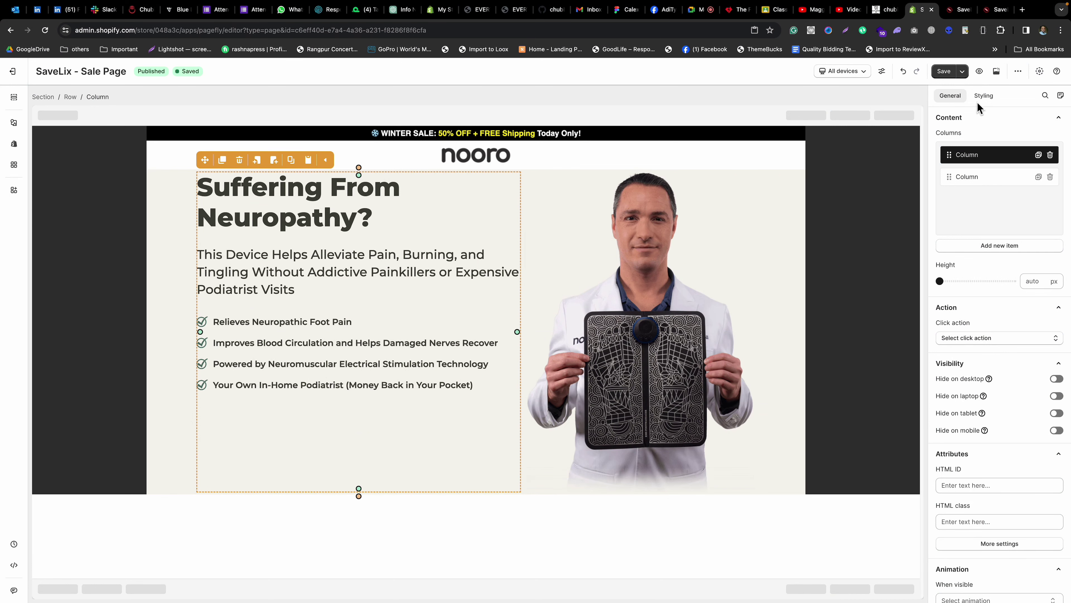
pyautogui.click(979, 101)
pyautogui.scroll(10, 976, 294)
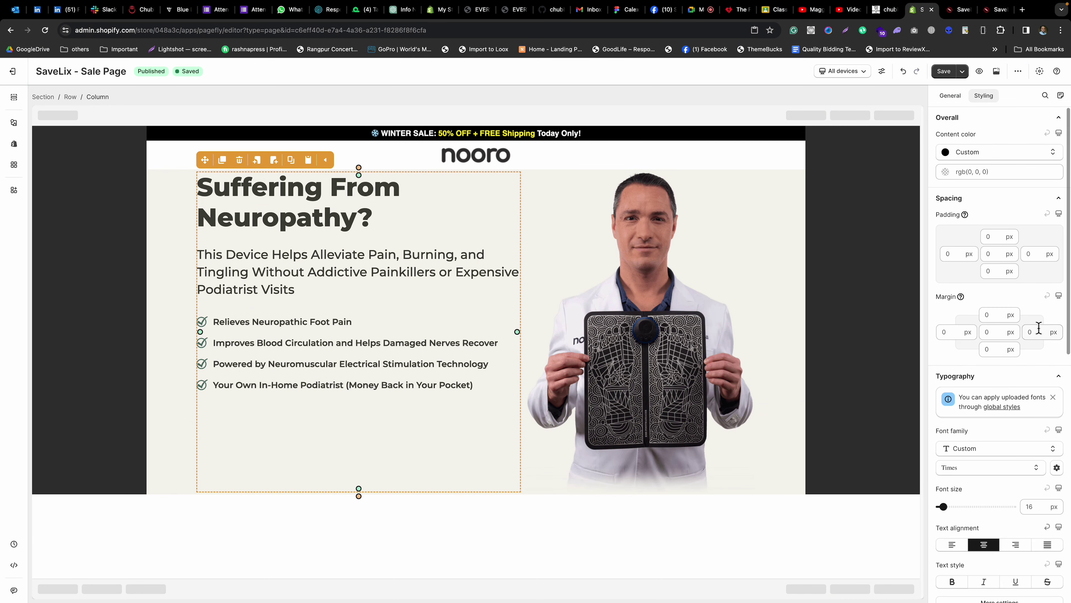
pyautogui.click(1025, 249)
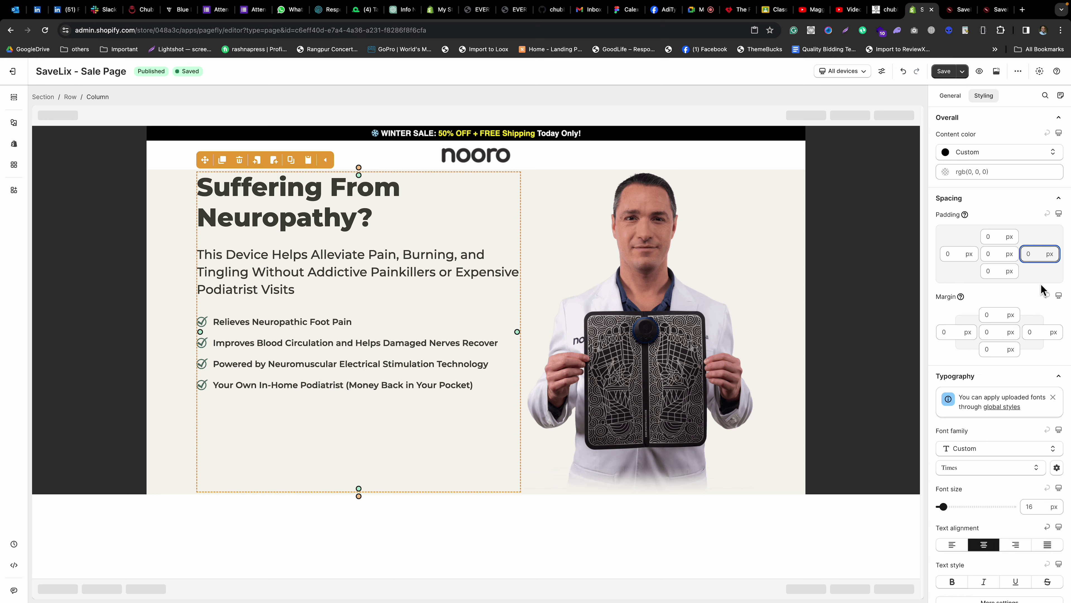
pyautogui.write('5')
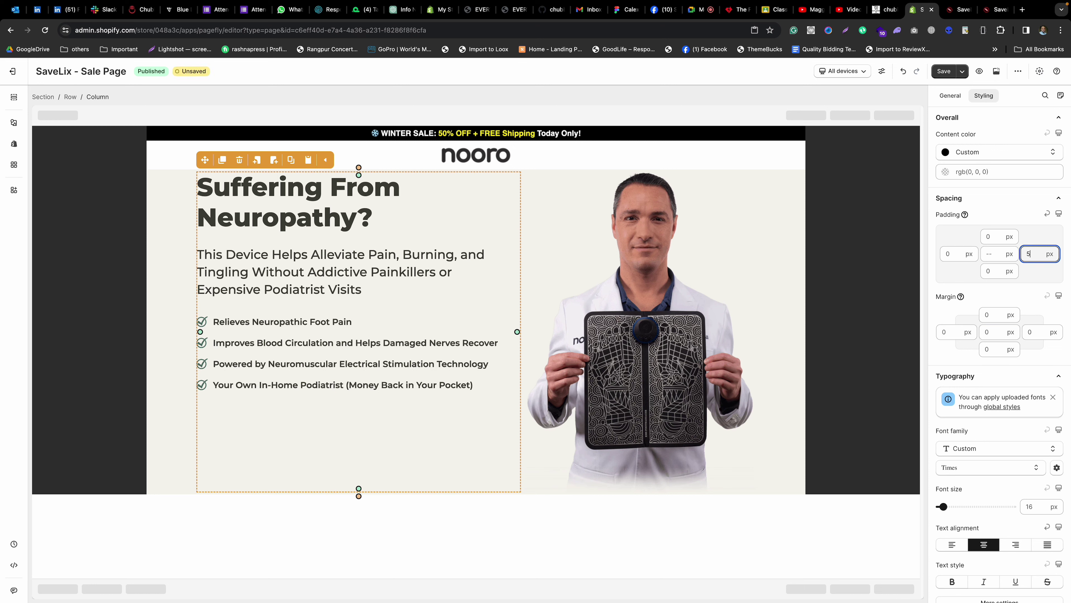
pyautogui.write('0')
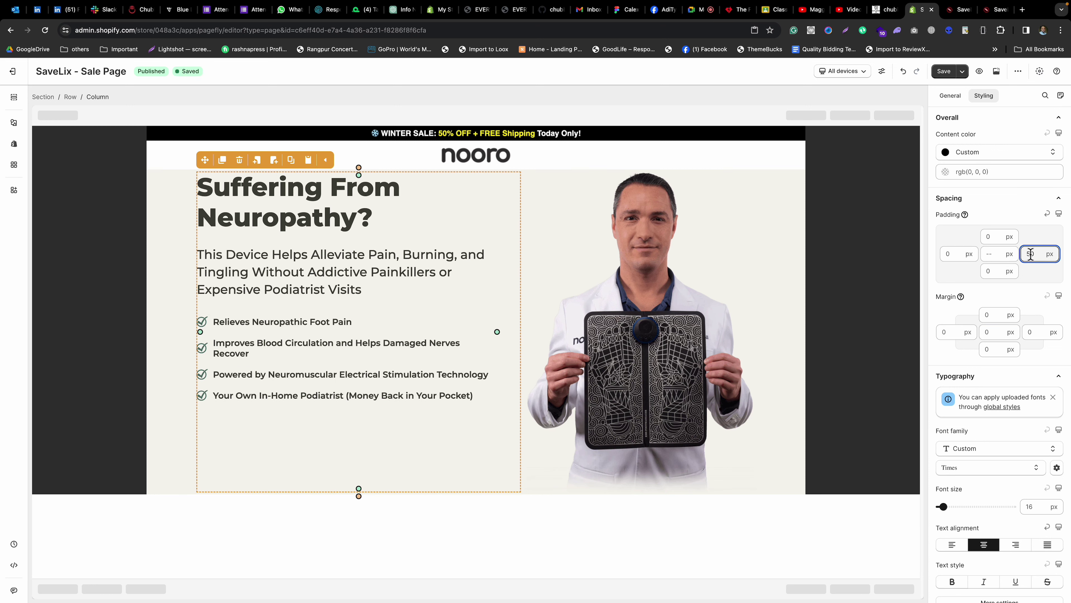
pyautogui.write('8')
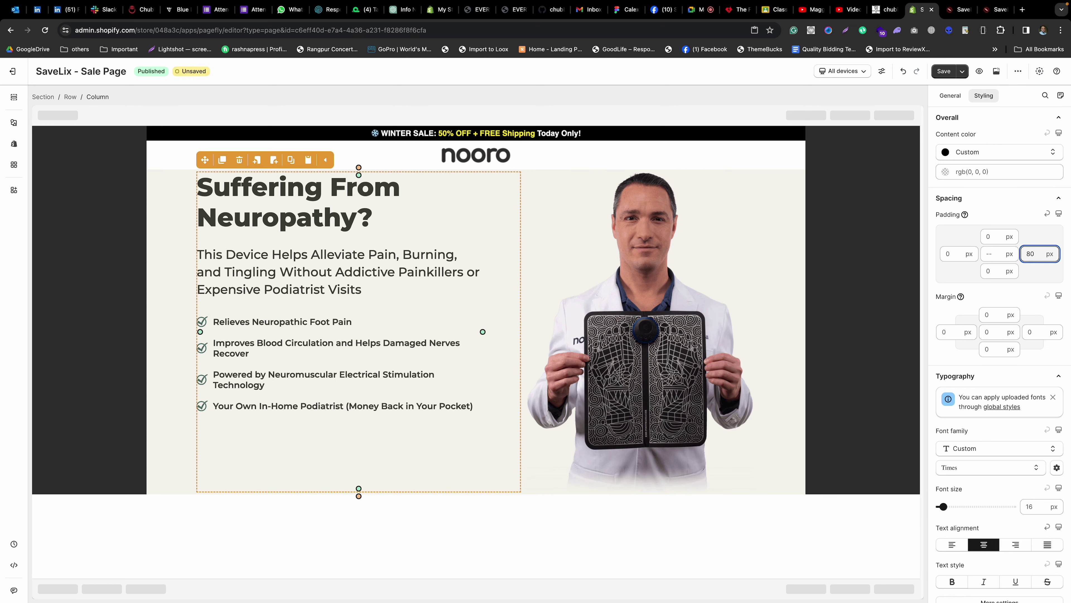
pyautogui.write('100')
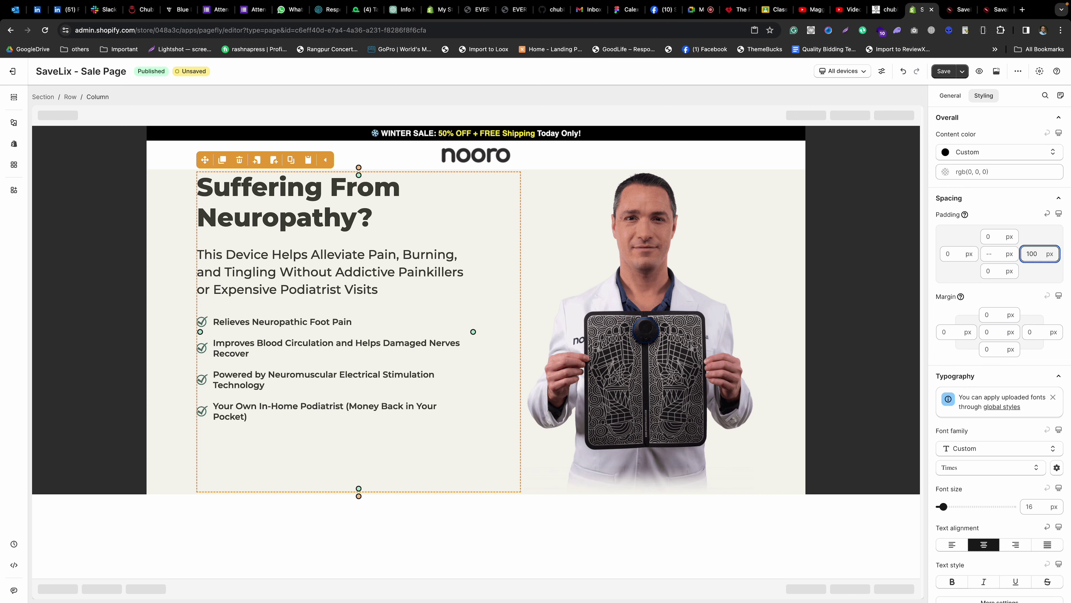
pyautogui.click(499, 450)
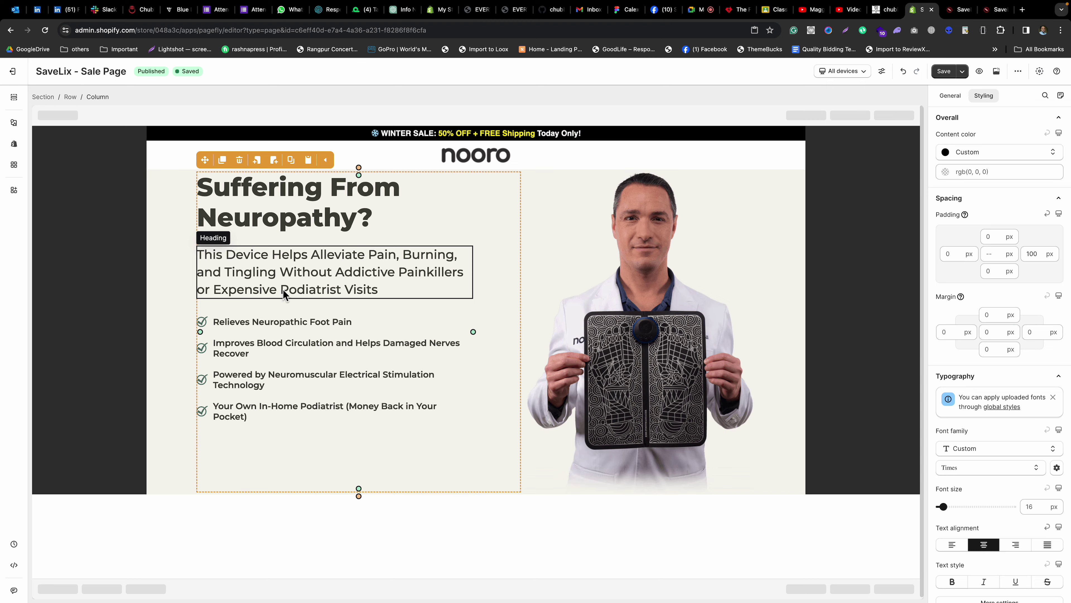
# Set the top margin of the "This Device Helps Alleviate Pain" heading to 15 px.
pyautogui.click(339, 336)
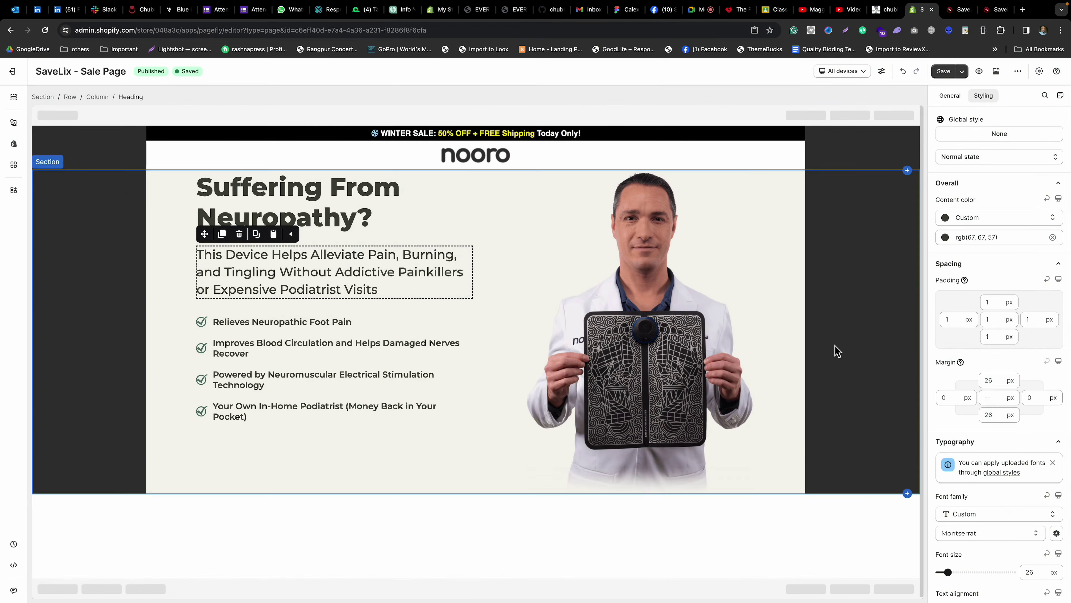
pyautogui.click(991, 381)
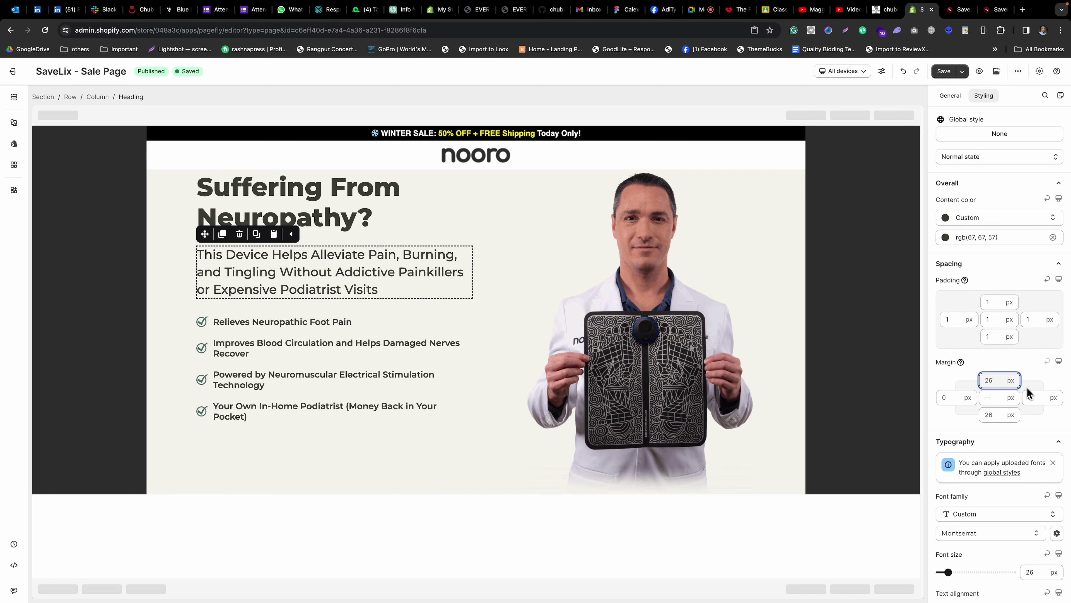
pyautogui.press('BackSpace')
pyautogui.press('BackSpace')
pyautogui.write('15')
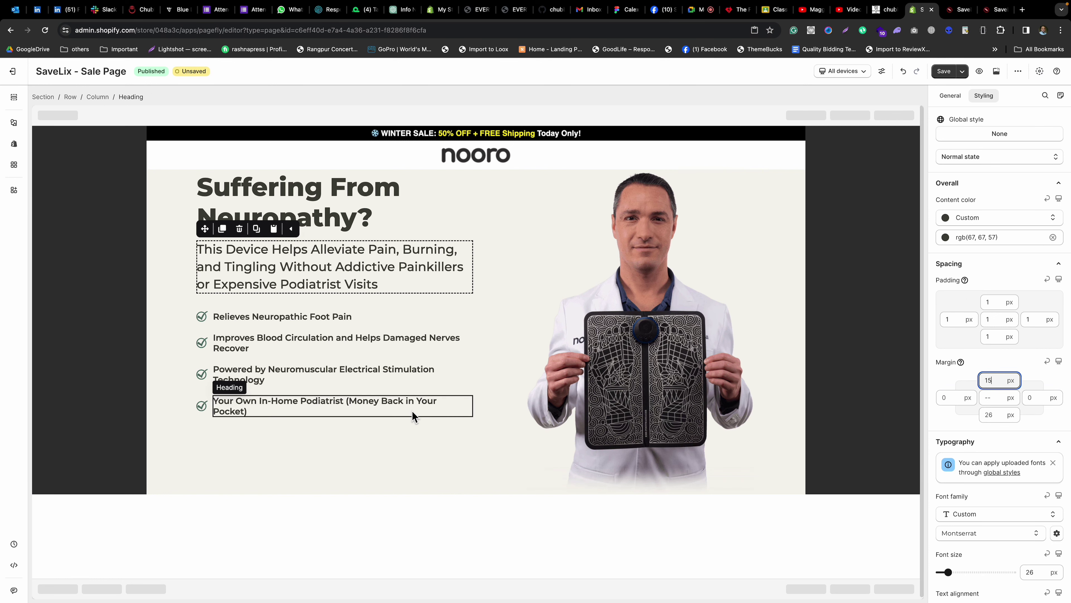
pyautogui.click(323, 476)
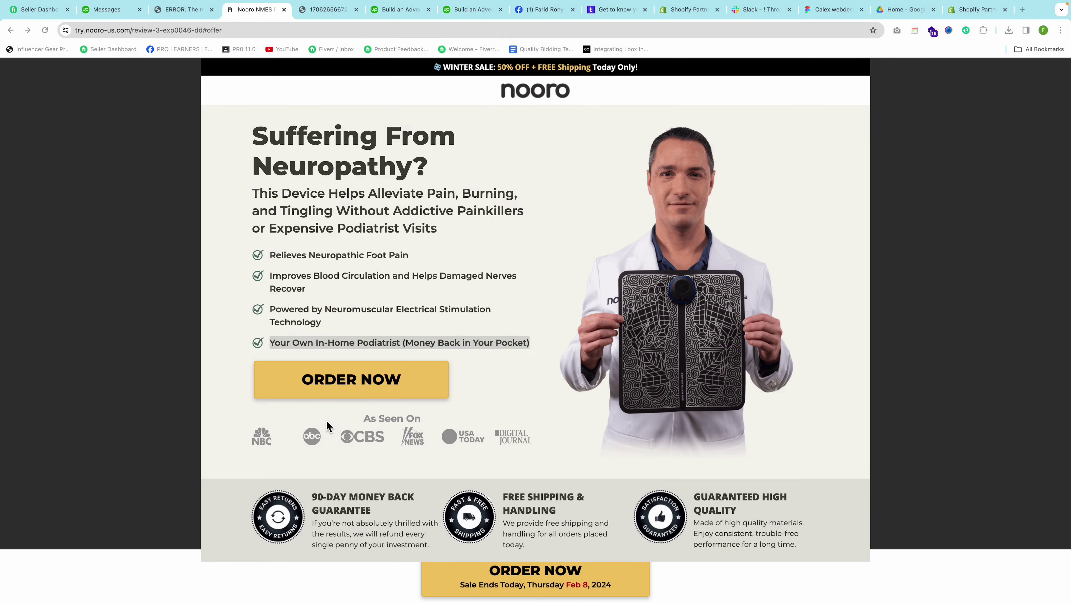
# Save the page and add a basic button element below the bullet list in the hero text column.
pyautogui.moveTo(528, 343); pyautogui.dragTo(191, 352)
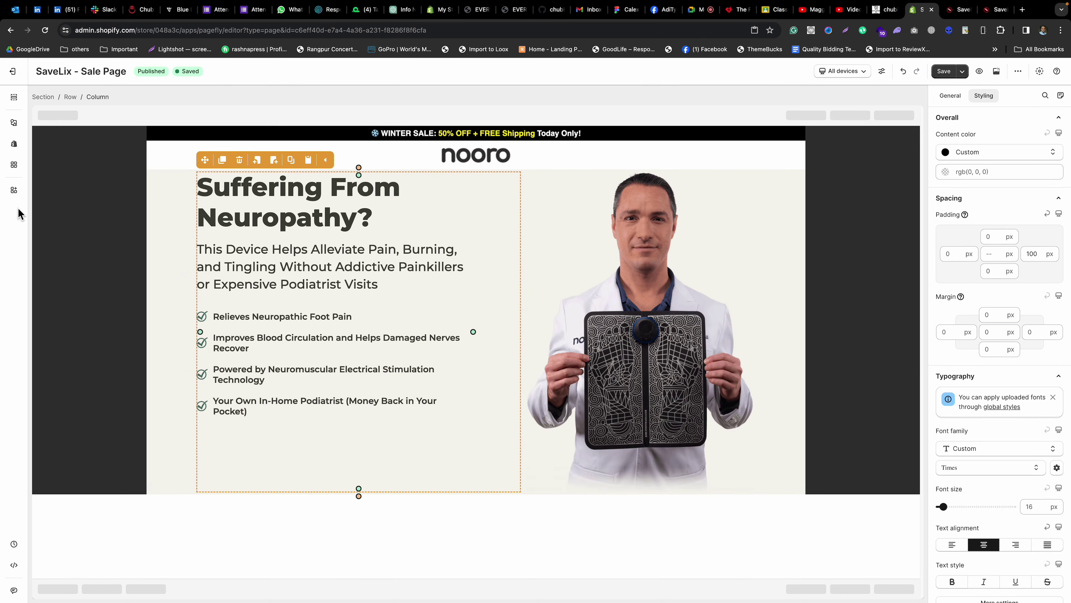
pyautogui.click(14, 122)
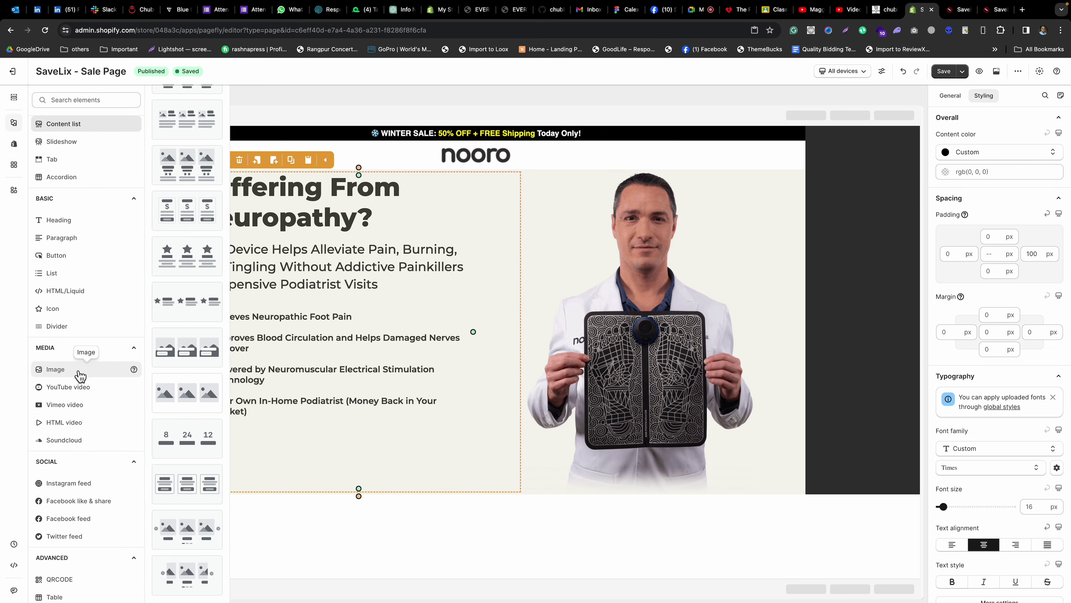
pyautogui.click(944, 72)
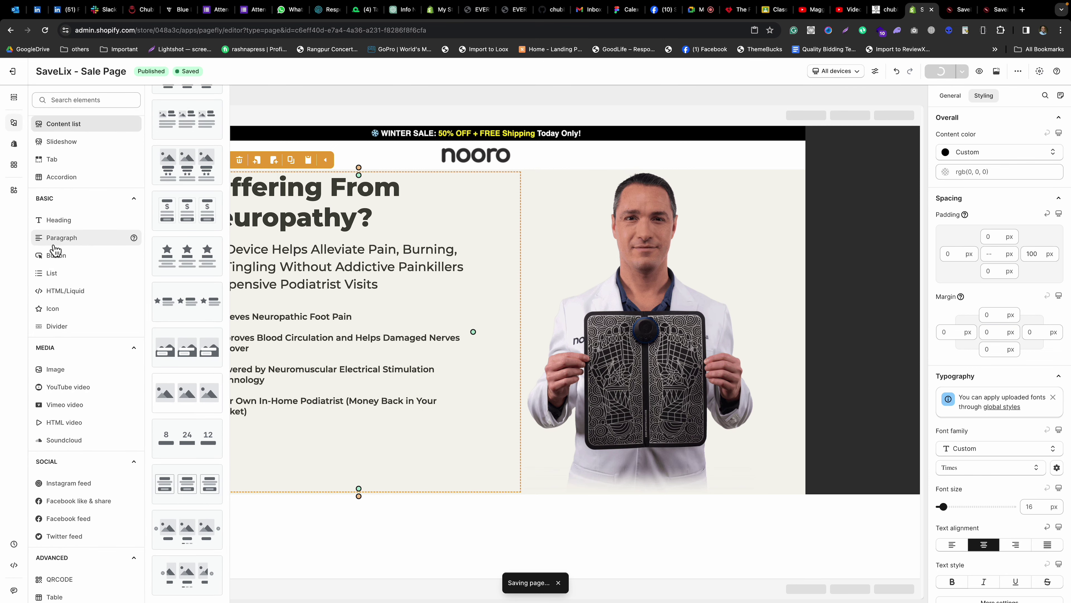
pyautogui.moveTo(56, 255)
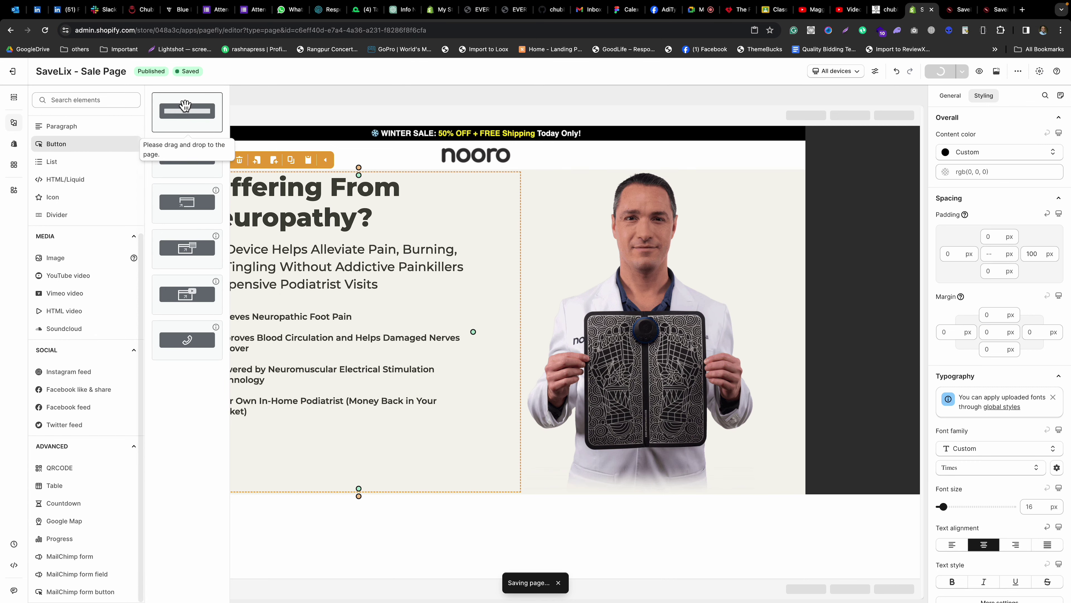
pyautogui.moveTo(186, 120); pyautogui.dragTo(380, 451)
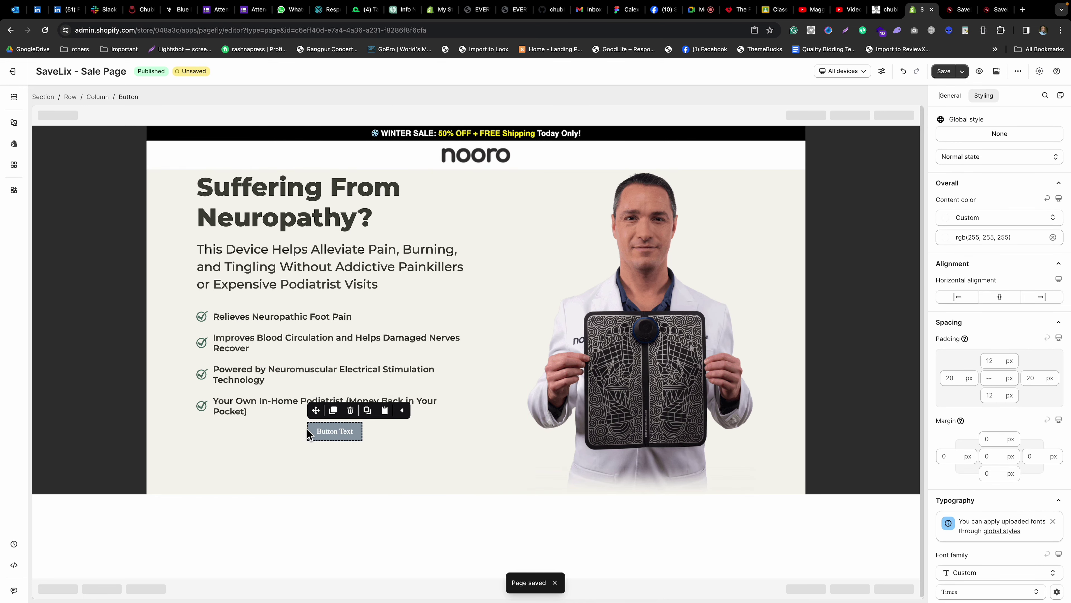
# Align the new button horizontally to the left and replace its placeholder text with "ORDER NOW".
pyautogui.click(339, 431)
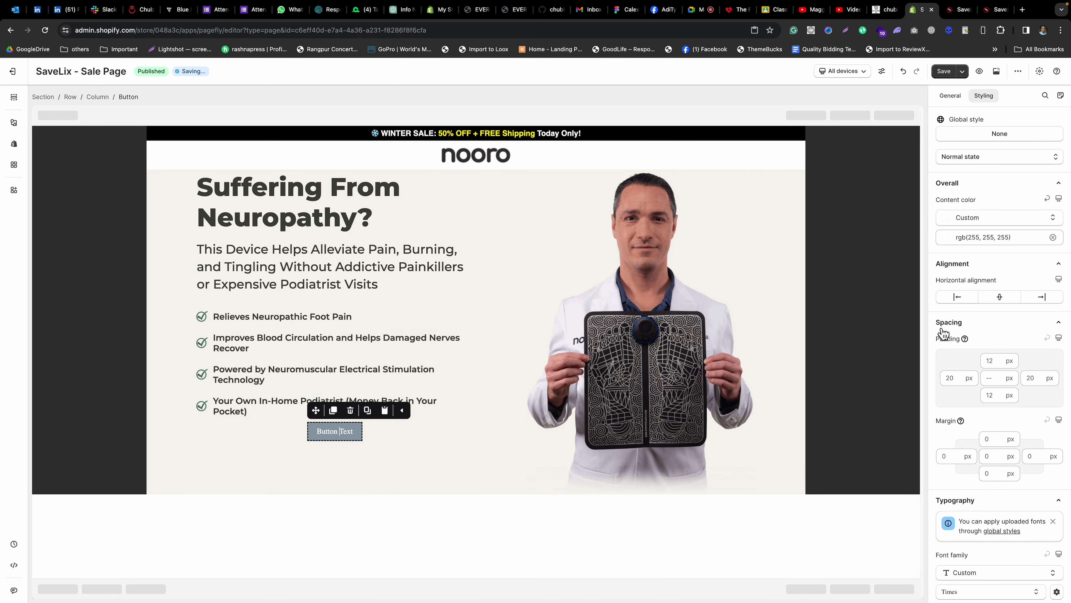
pyautogui.click(955, 298)
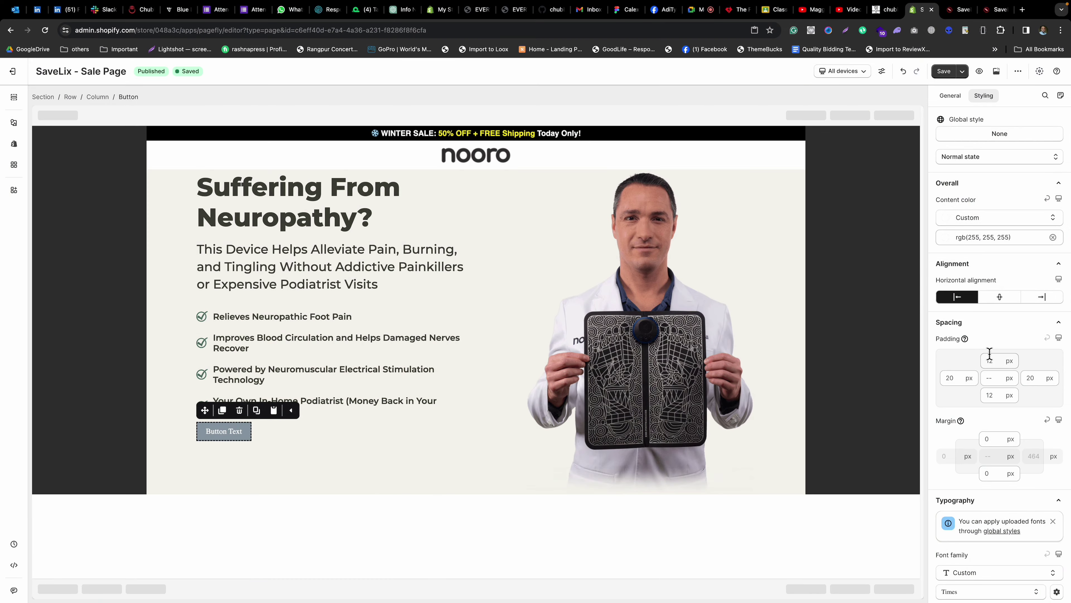
pyautogui.click(950, 95)
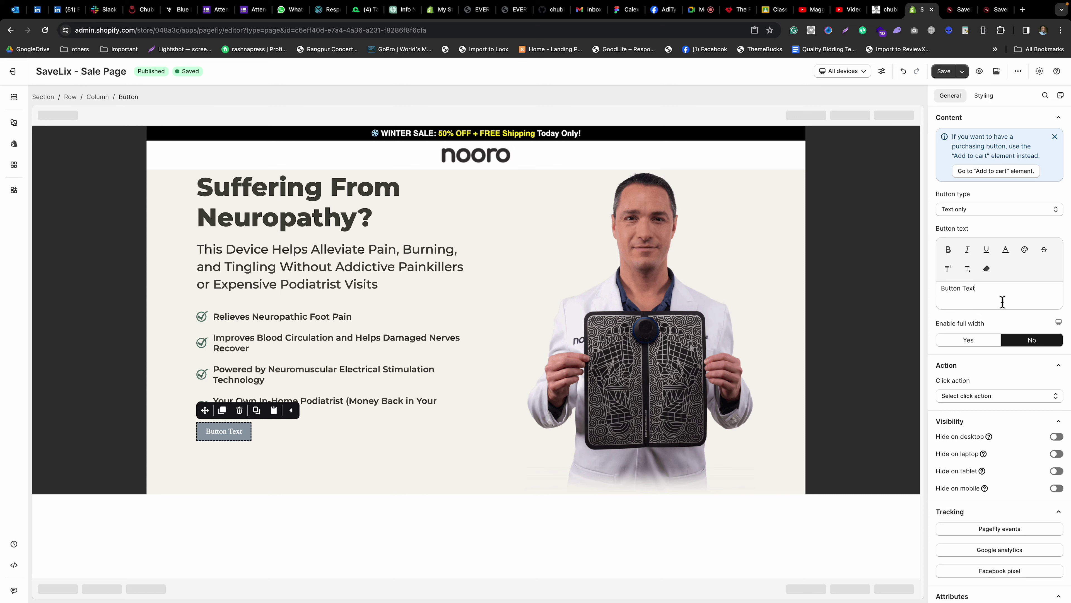
pyautogui.tripleClick(1022, 298)
pyautogui.write('O')
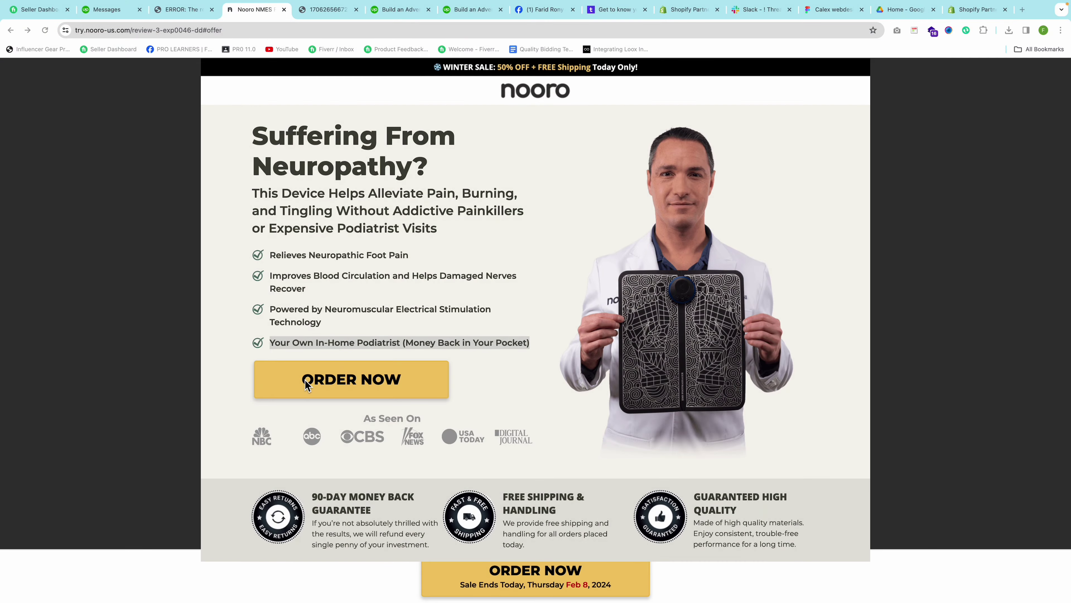
# Inspect the reference page's ORDER NOW button and examine the CSS rules of the button and its container.
pyautogui.rightClick(276, 372)
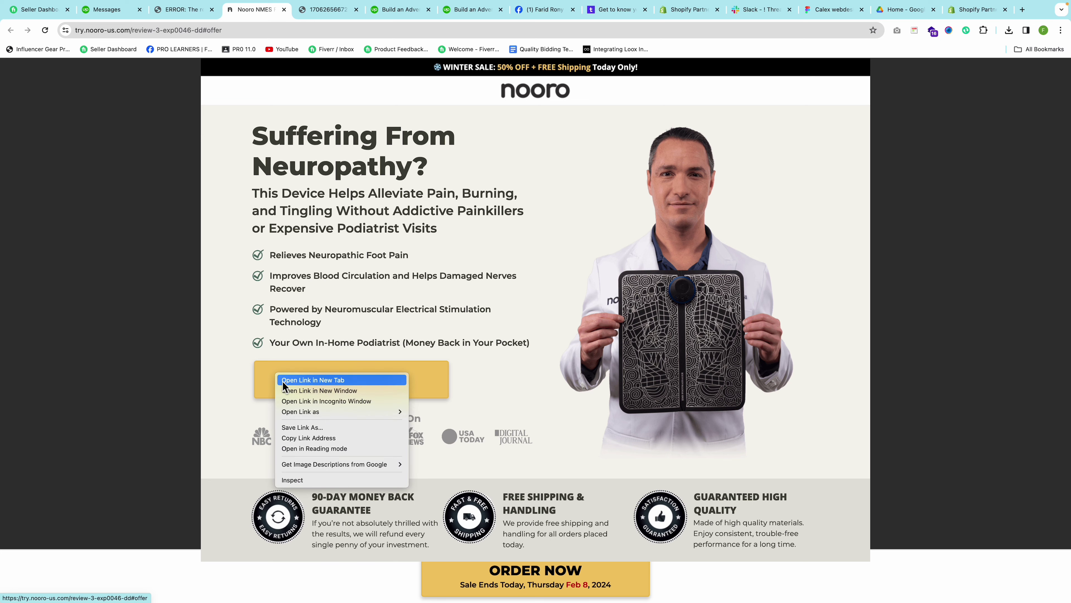
pyautogui.click(300, 479)
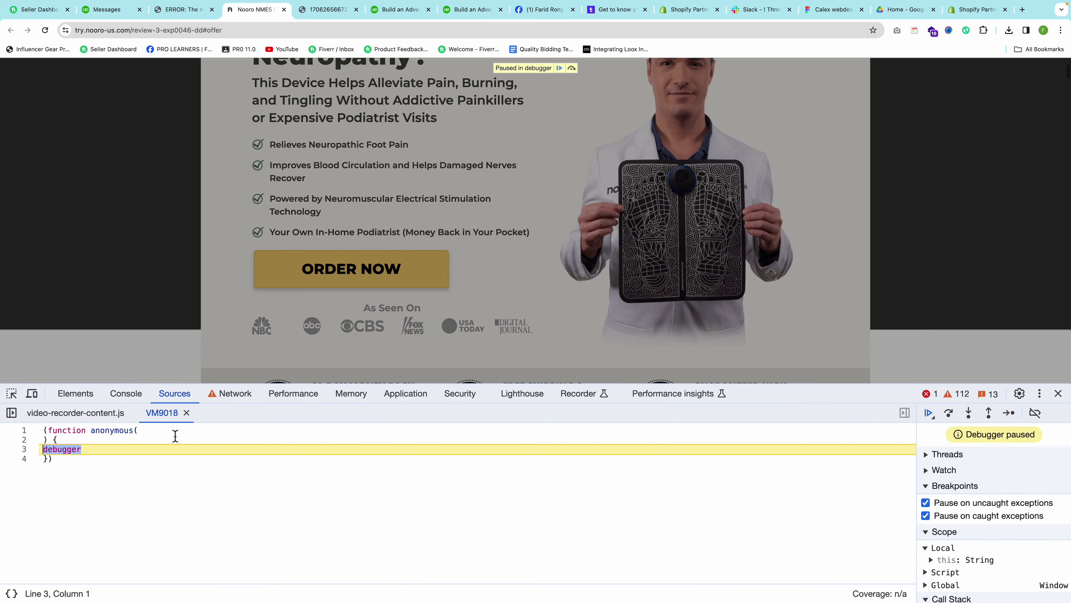
pyautogui.click(66, 397)
pyautogui.press('F8')
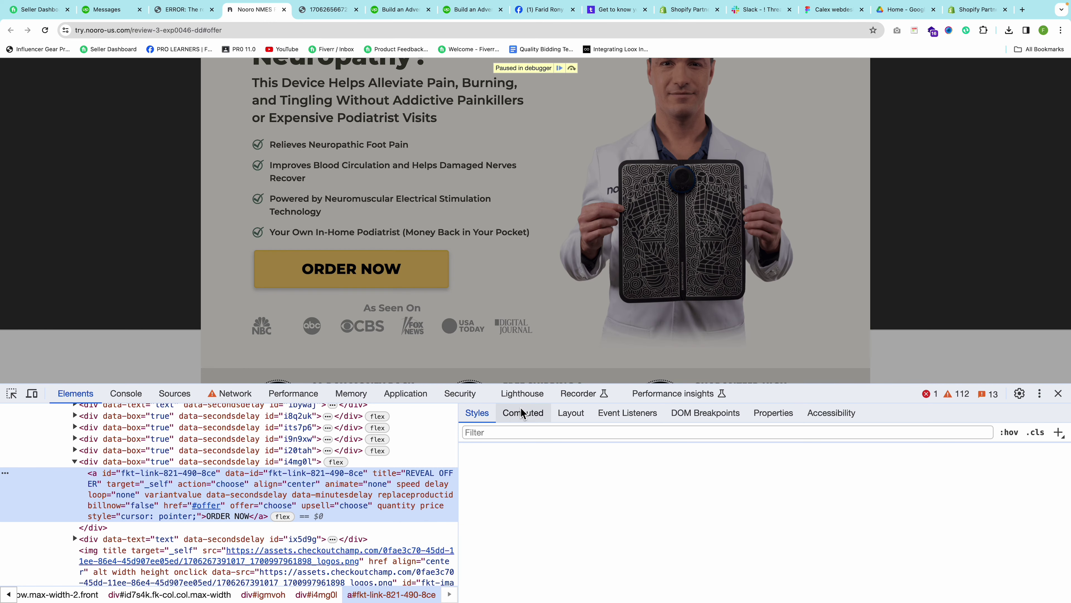
pyautogui.click(522, 412)
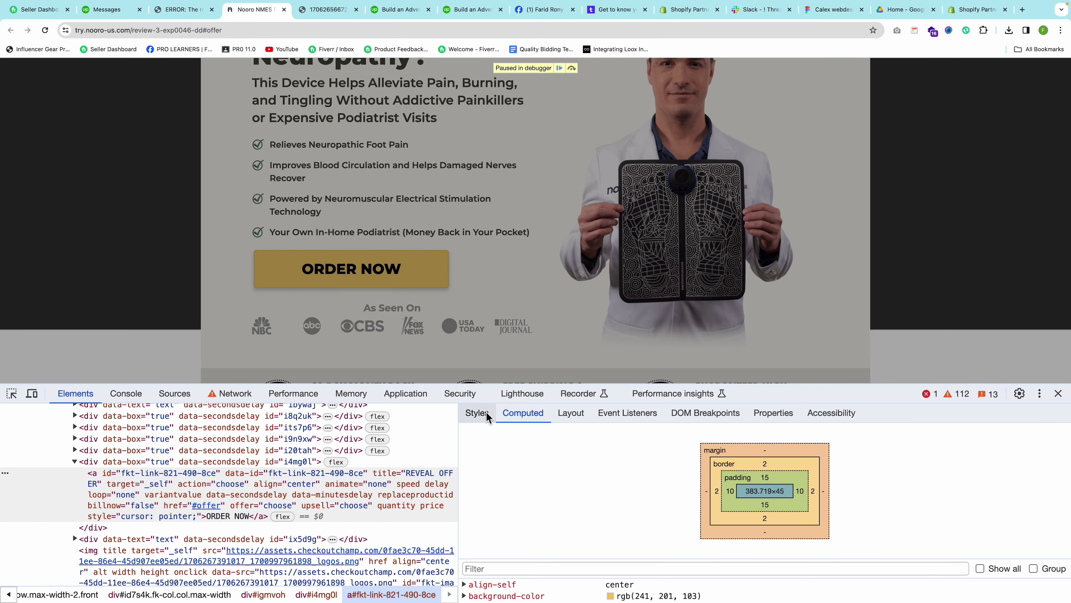
pyautogui.click(477, 413)
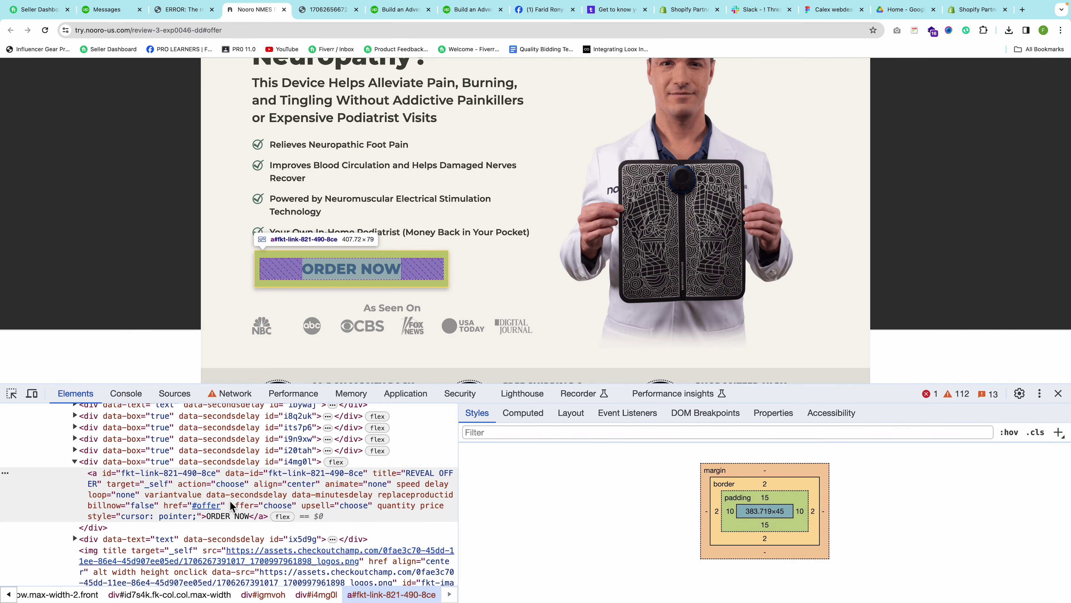
pyautogui.click(148, 465)
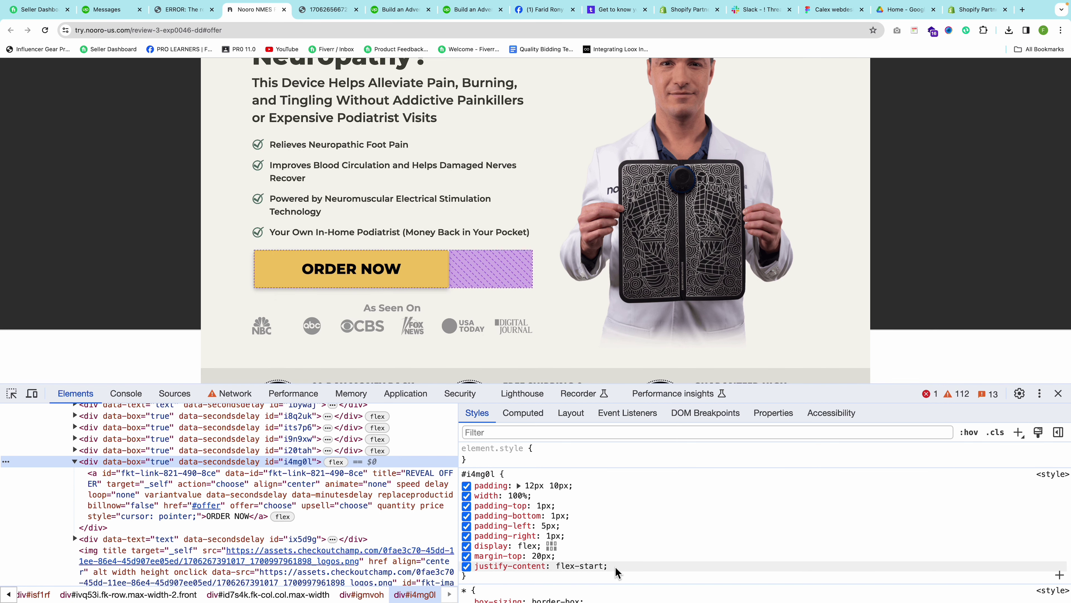
pyautogui.moveTo(609, 567); pyautogui.dragTo(473, 490)
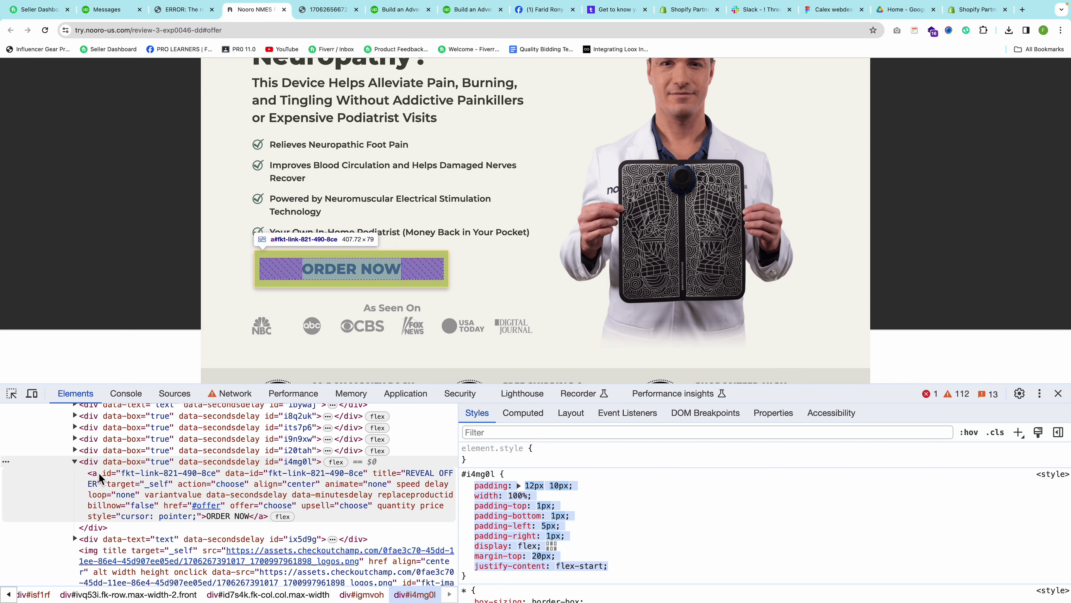
pyautogui.click(115, 476)
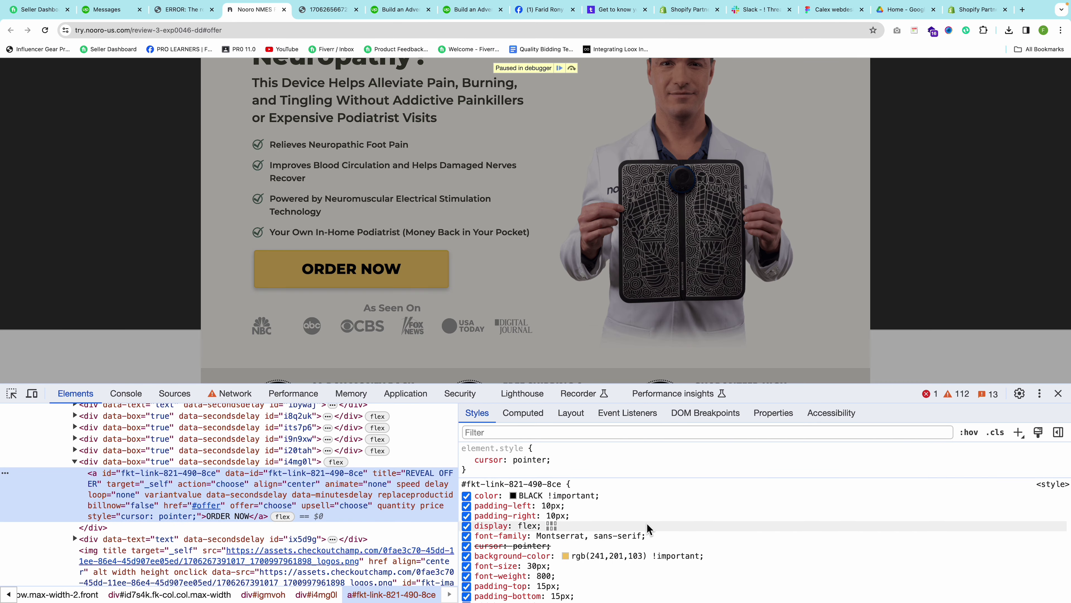
pyautogui.scroll(-5, 647, 525)
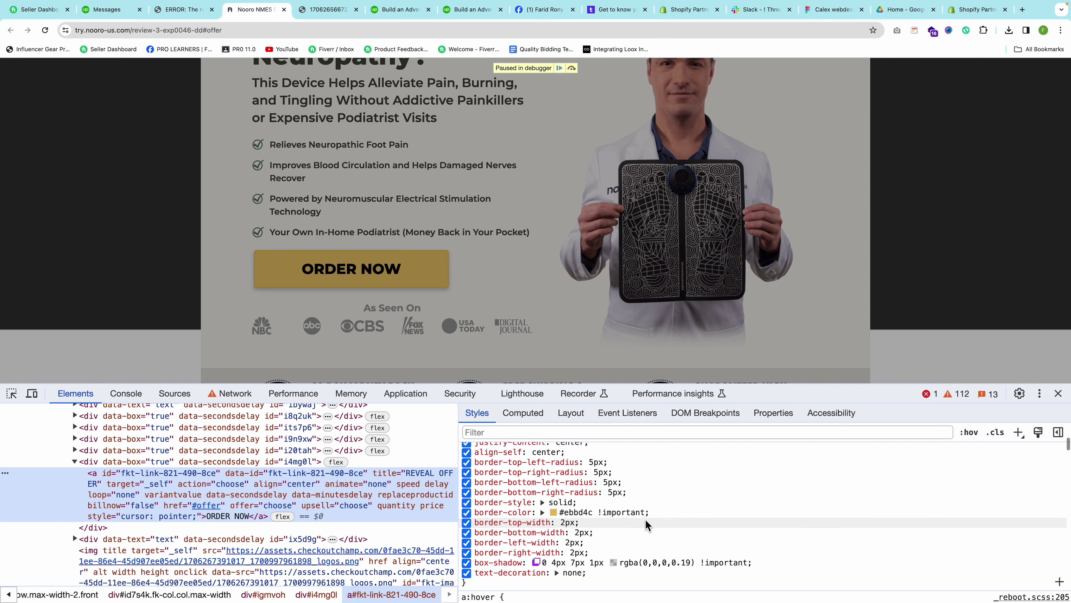
# Copy the reference ORDER NOW button's CSS declarations and replace the new button's custom CSS code with them.
pyautogui.moveTo(601, 578); pyautogui.dragTo(502, 458)
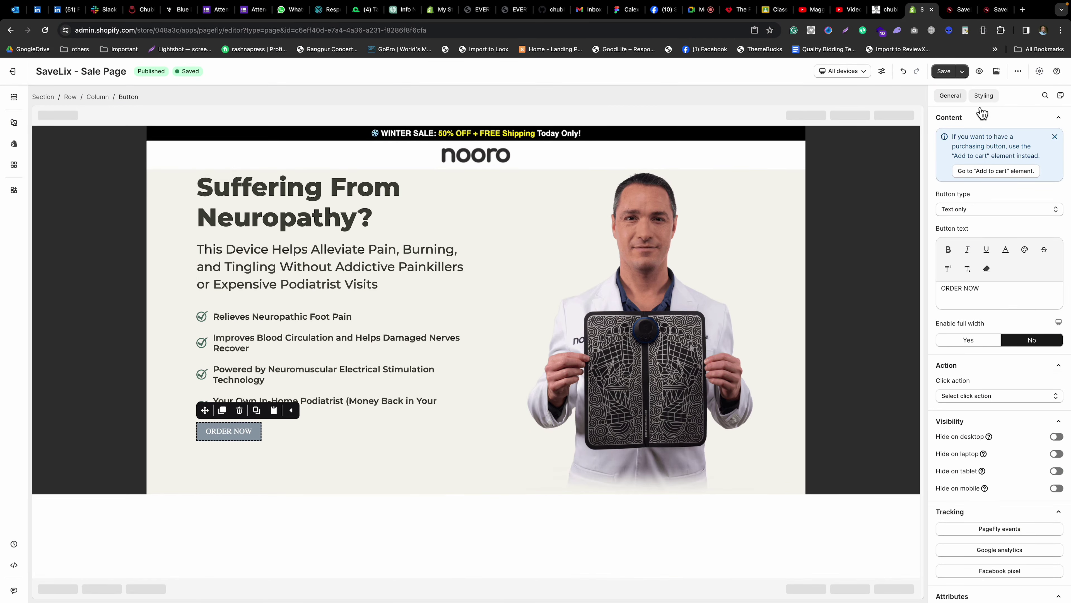
pyautogui.click(983, 96)
pyautogui.scroll(-5, 1024, 310)
pyautogui.click(1009, 513)
pyautogui.hotkey('ctrl', 'a')
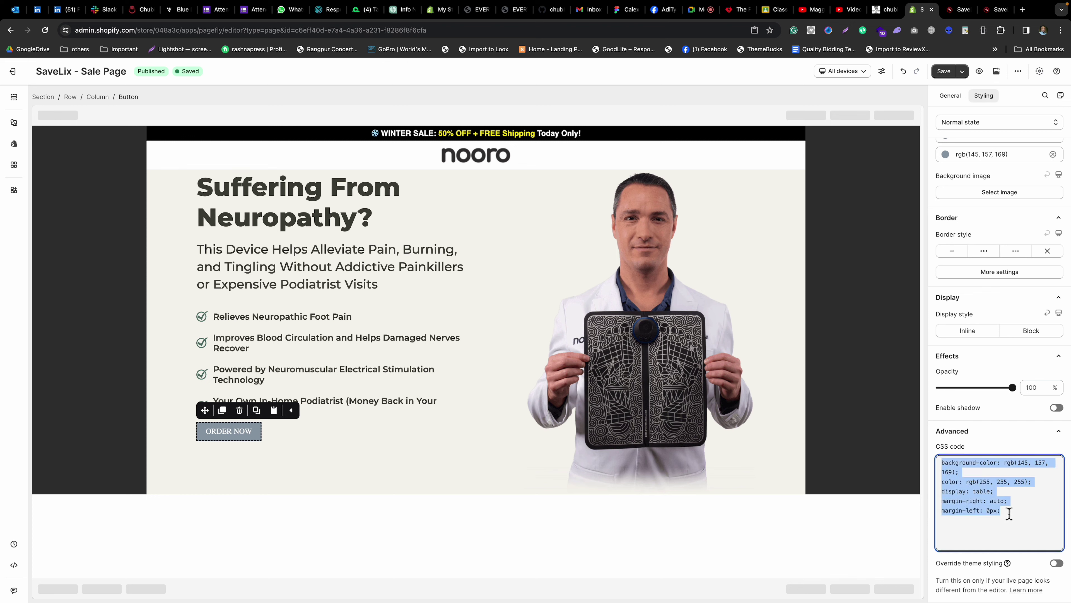
pyautogui.hotkey('ctrl', 'v')
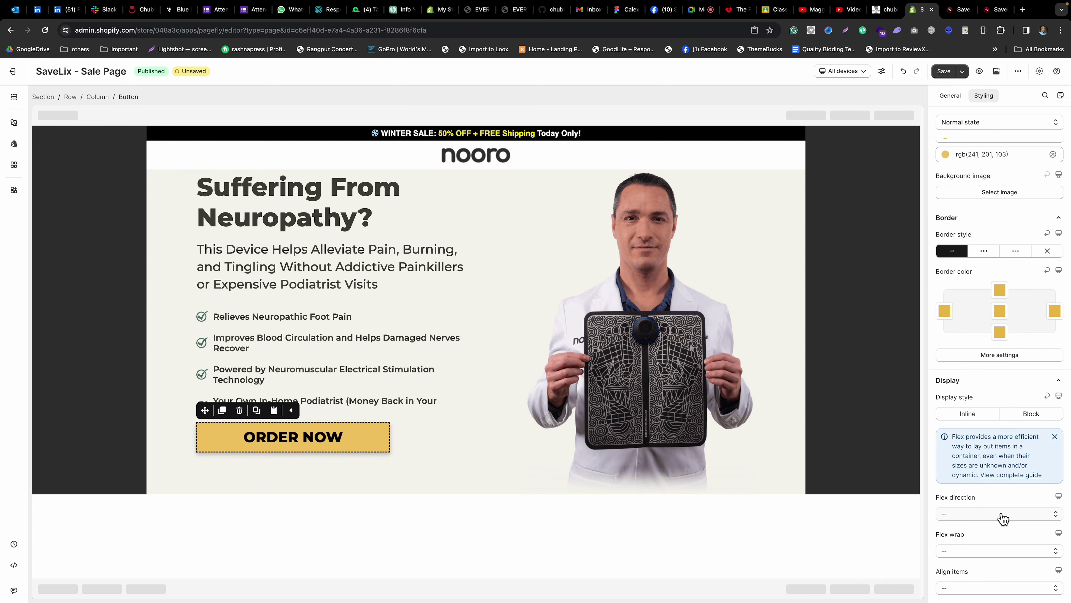
# Set the ORDER NOW button's font family to Montserrat and open its additional typography settings.
pyautogui.scroll(10, 1006, 452)
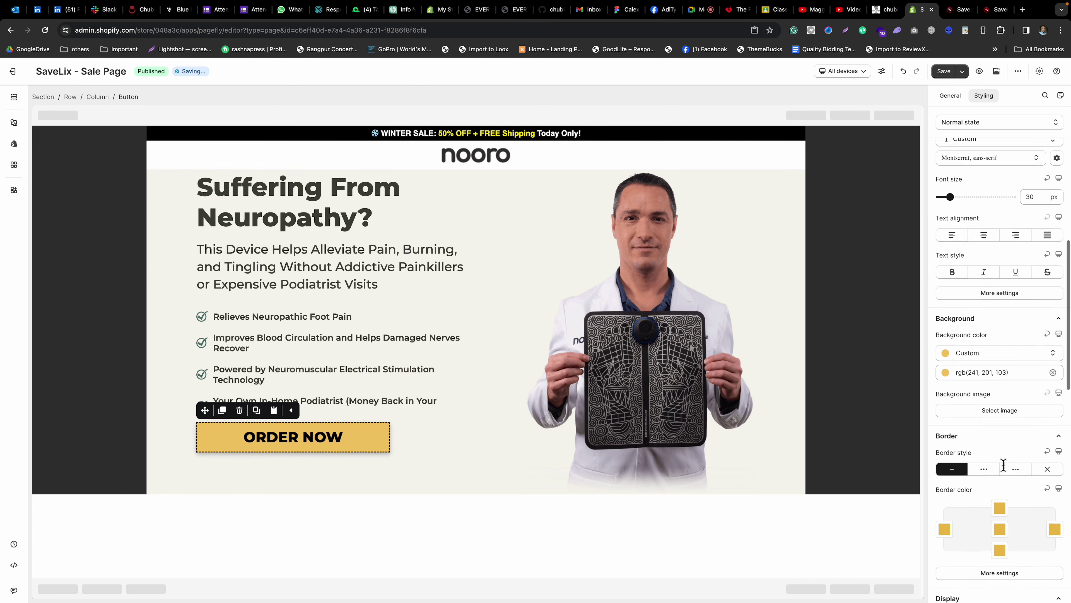
pyautogui.click(977, 418)
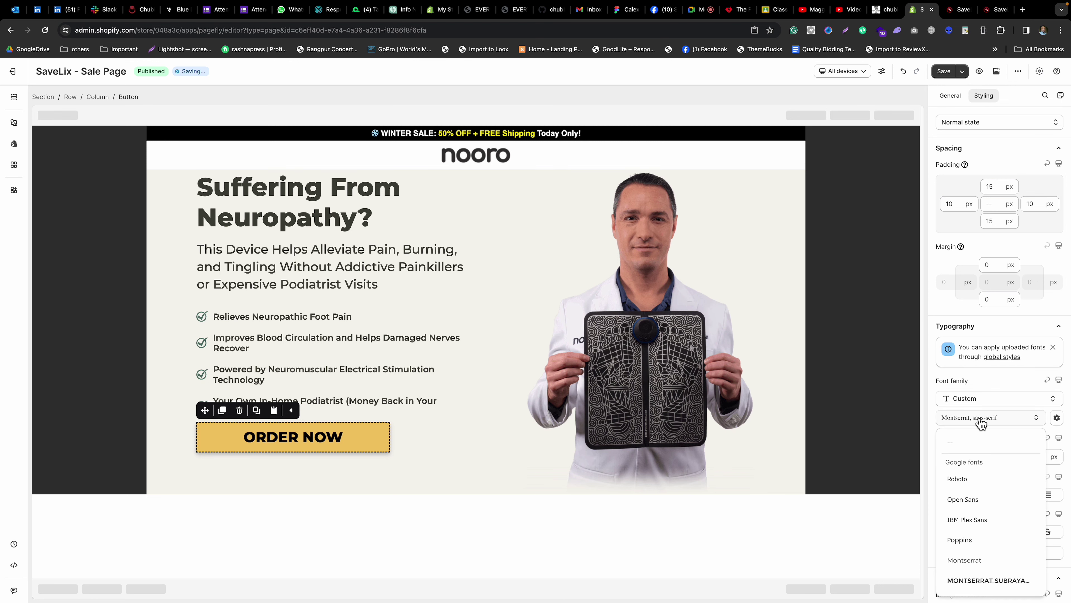
pyautogui.click(970, 559)
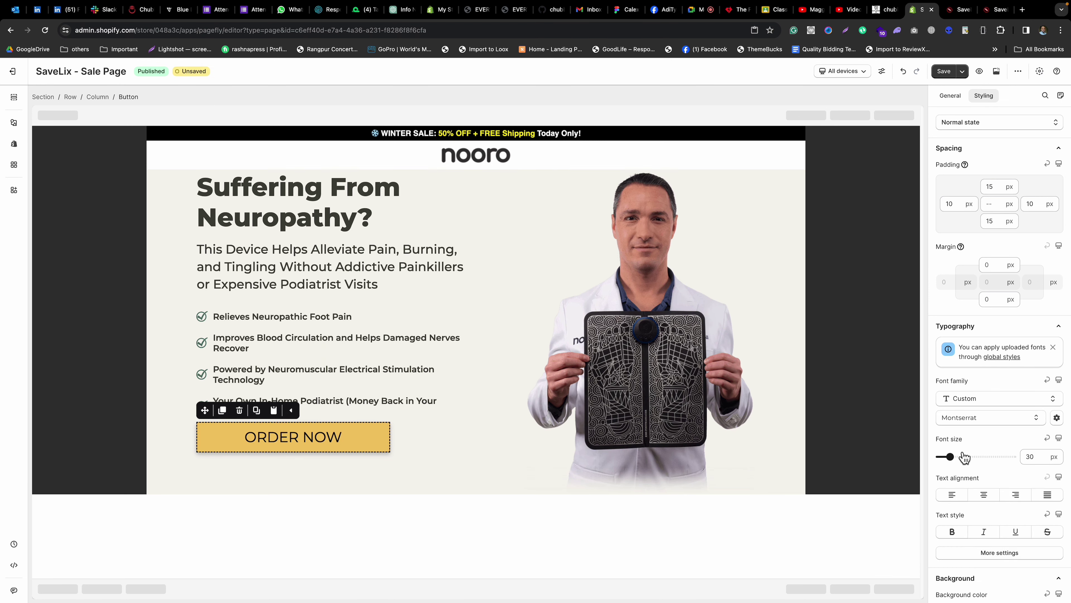
pyautogui.scroll(-3, 976, 431)
pyautogui.click(987, 475)
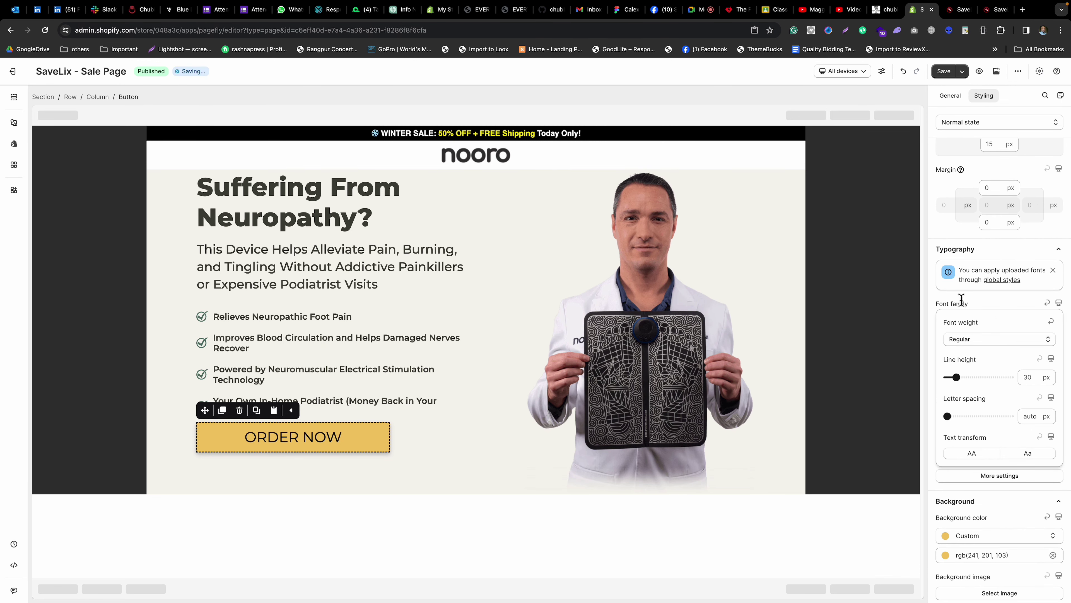
# Try the Bold and Black font weights on the ORDER NOW button's text.
pyautogui.click(970, 340)
pyautogui.click(970, 464)
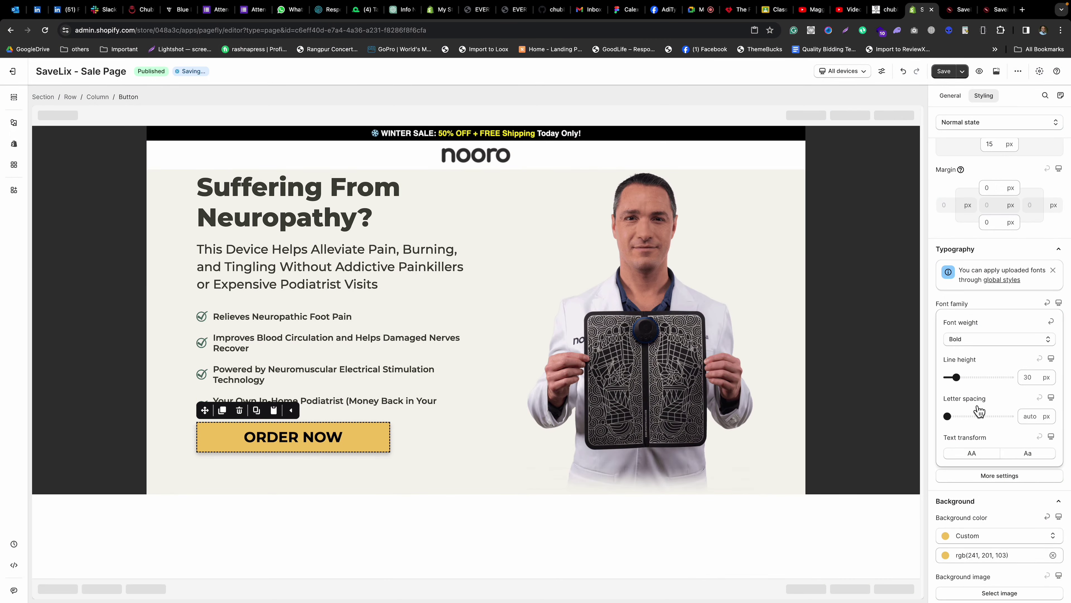
pyautogui.click(974, 340)
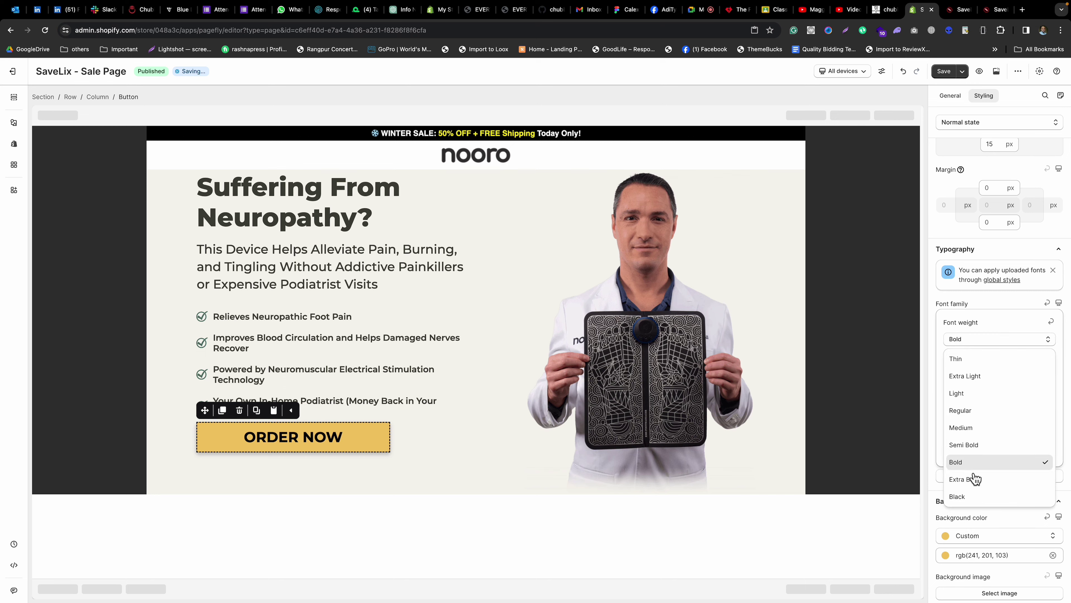
pyautogui.click(966, 498)
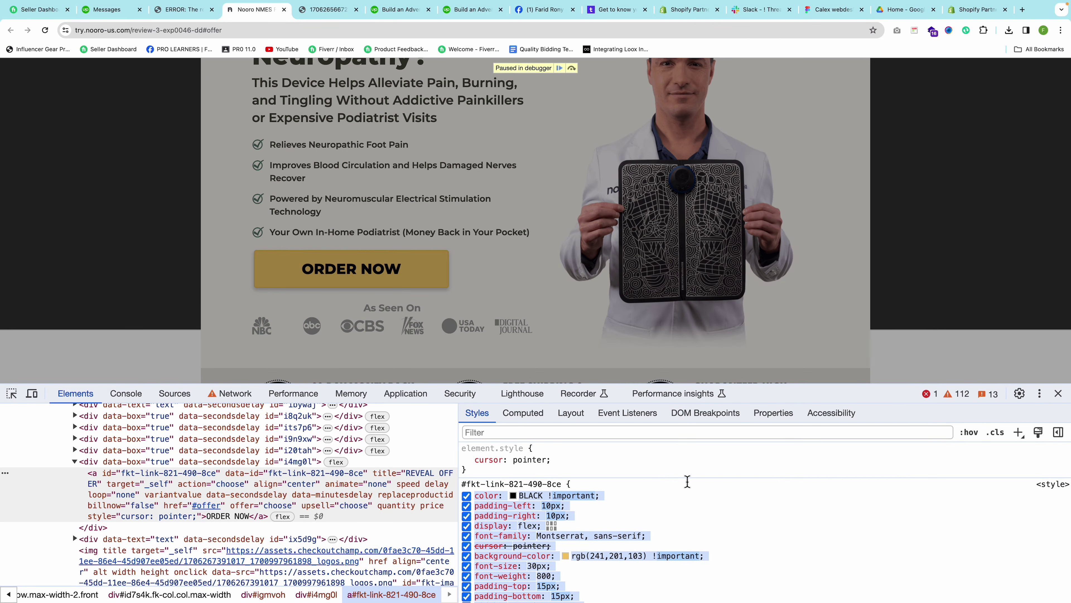
# Check the font weight in the reference button's CSS and set the ORDER NOW button's font weight to Extra Bold.
pyautogui.scroll(-1, 569, 547)
pyautogui.scroll(-1, 570, 547)
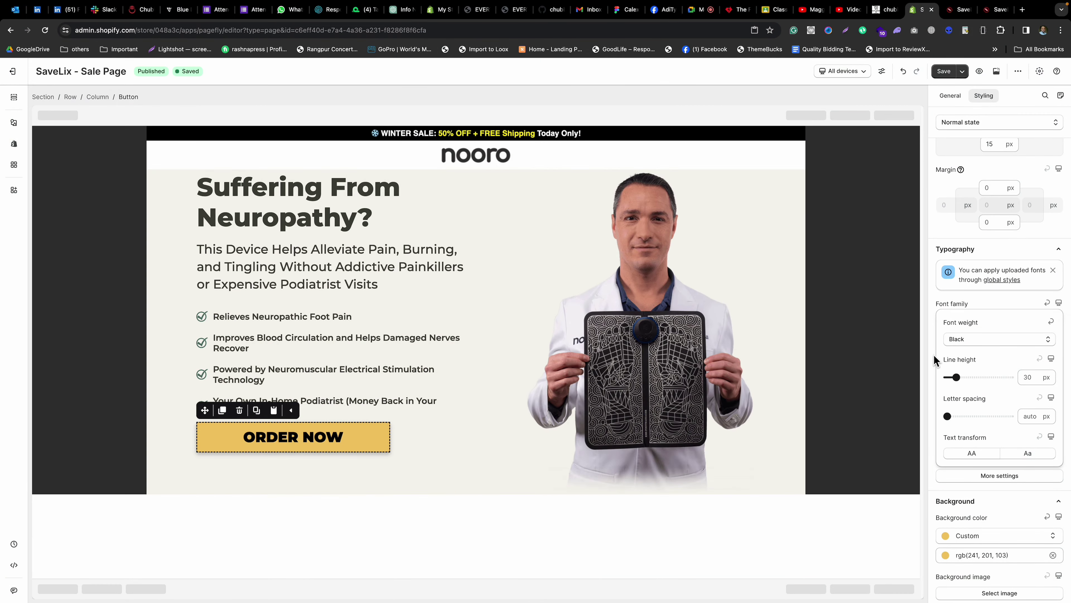
pyautogui.click(959, 342)
pyautogui.click(964, 480)
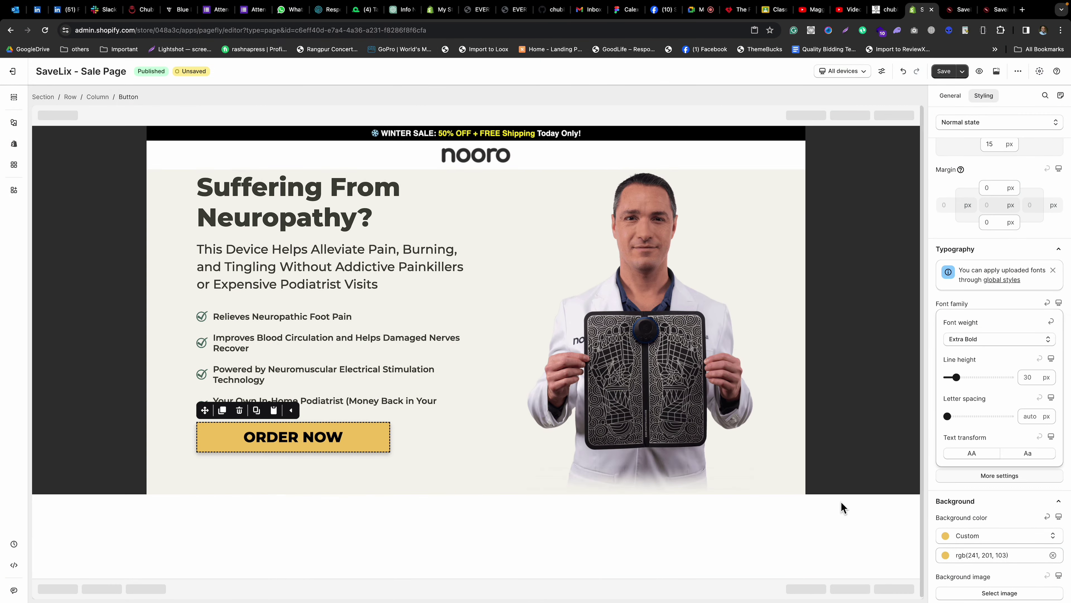
# Select the bullet content list above the ORDER NOW button and set its bottom margin to 20 px.
pyautogui.click(420, 437)
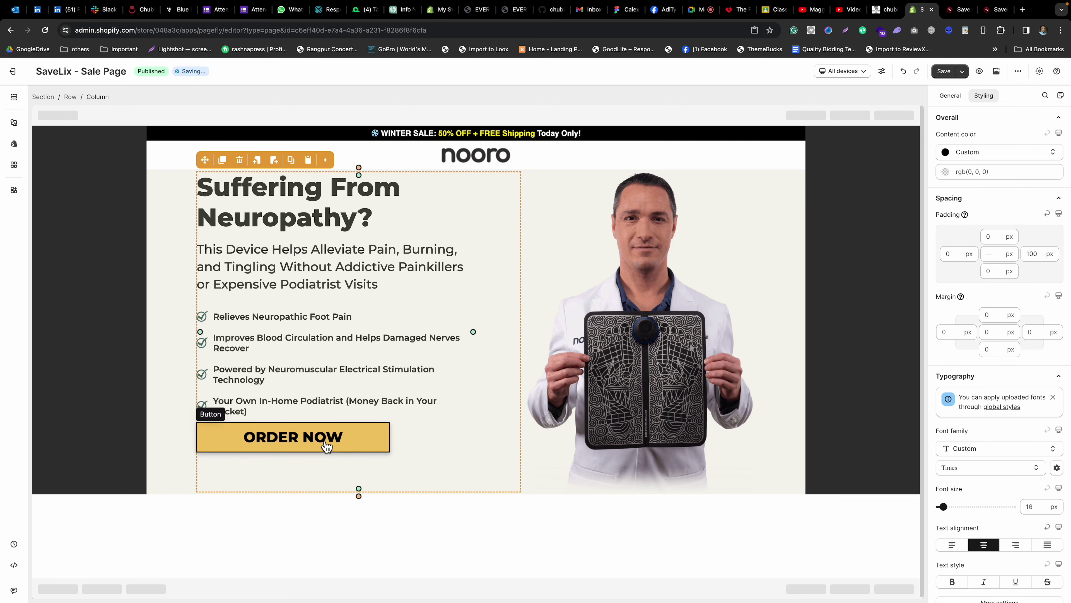
pyautogui.click(325, 443)
pyautogui.click(419, 440)
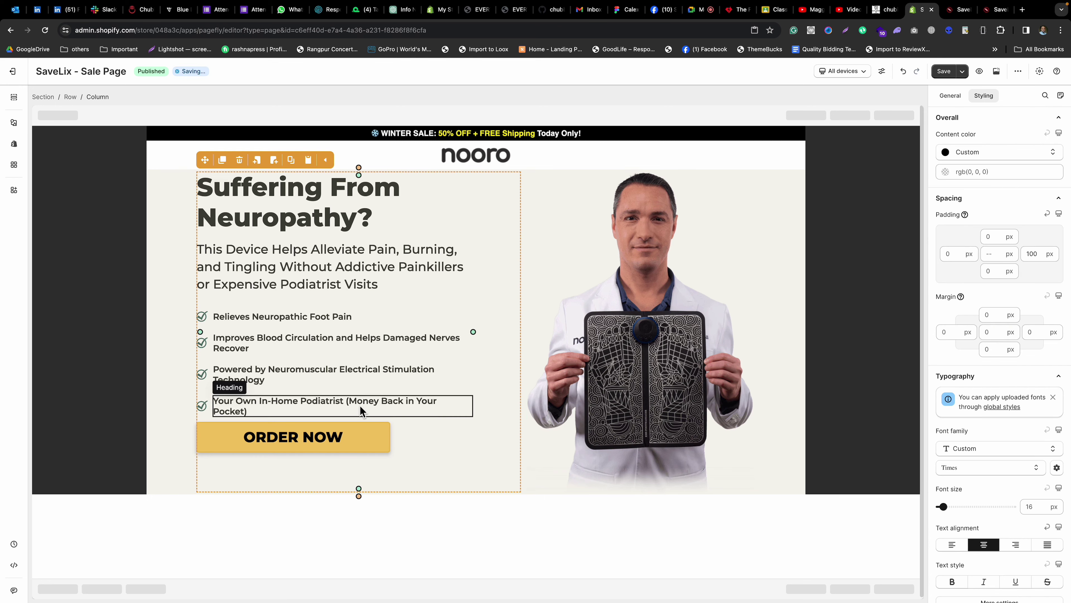
pyautogui.click(256, 439)
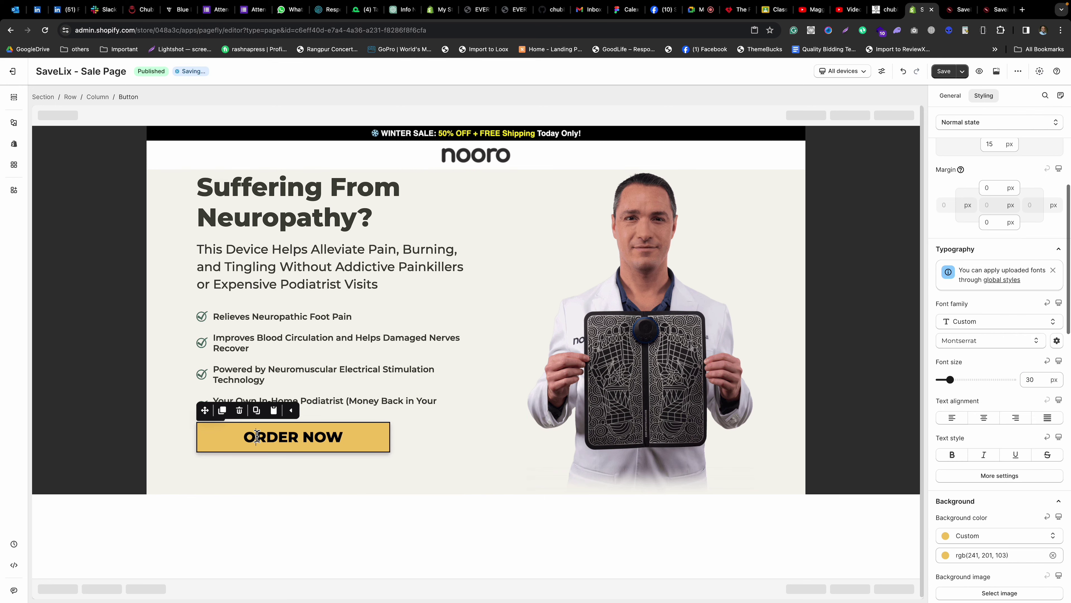
pyautogui.click(428, 424)
pyautogui.click(132, 96)
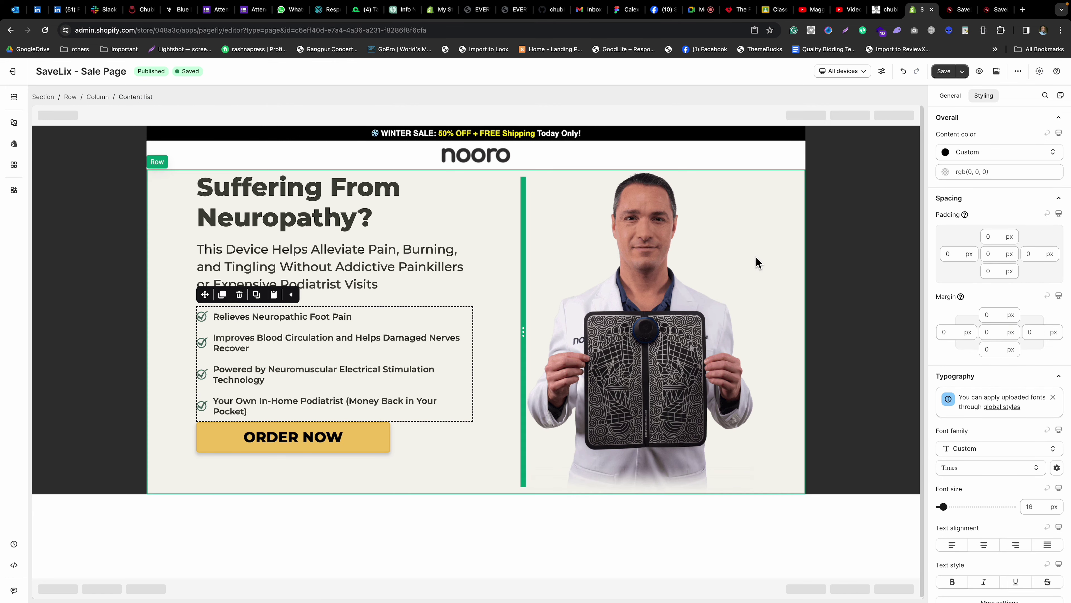
pyautogui.click(994, 350)
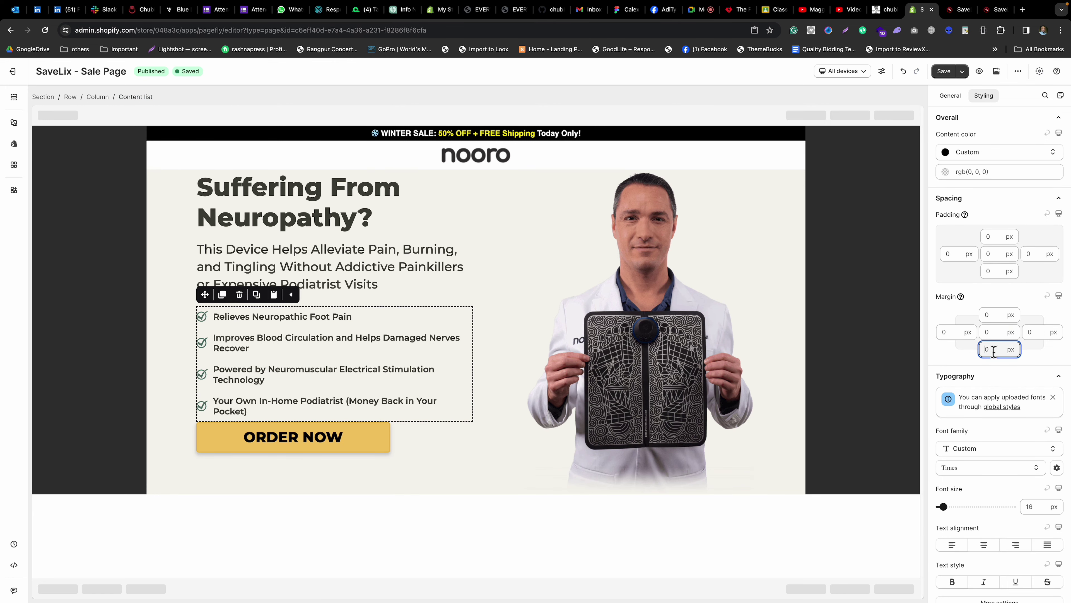
pyautogui.write('2')
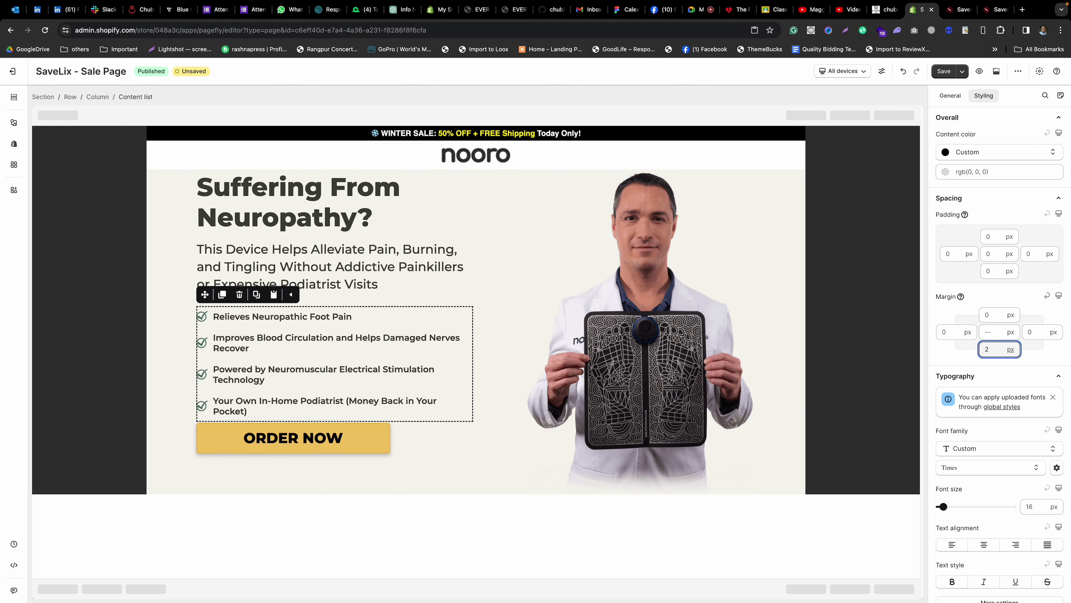
pyautogui.write('0')
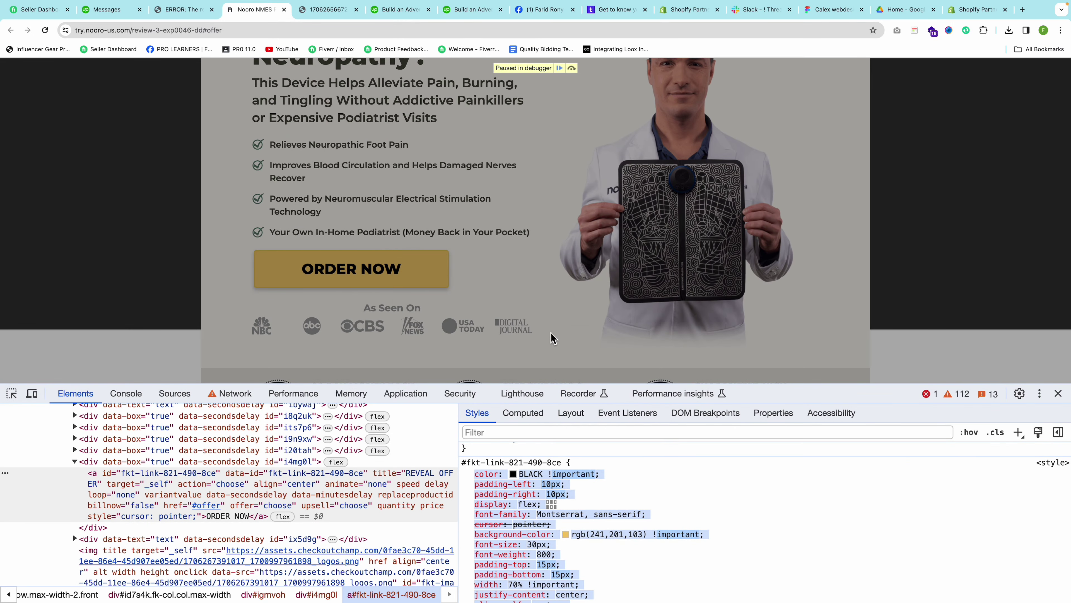
# Close the reference page's developer tools and copy the image address of the media logos strip below its ORDER NOW button.
pyautogui.click(1057, 393)
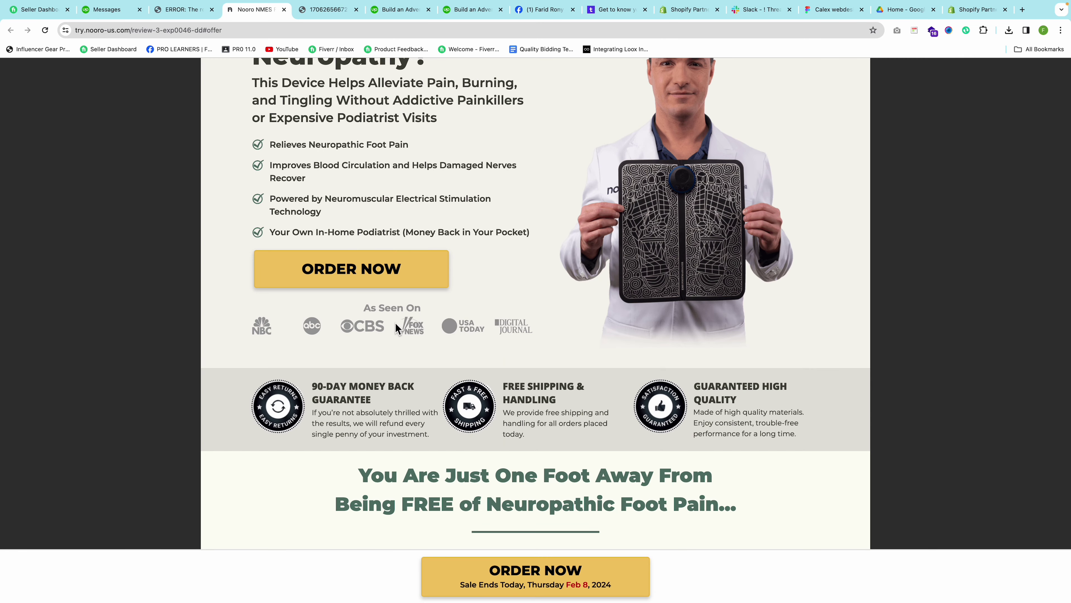
pyautogui.rightClick(384, 323)
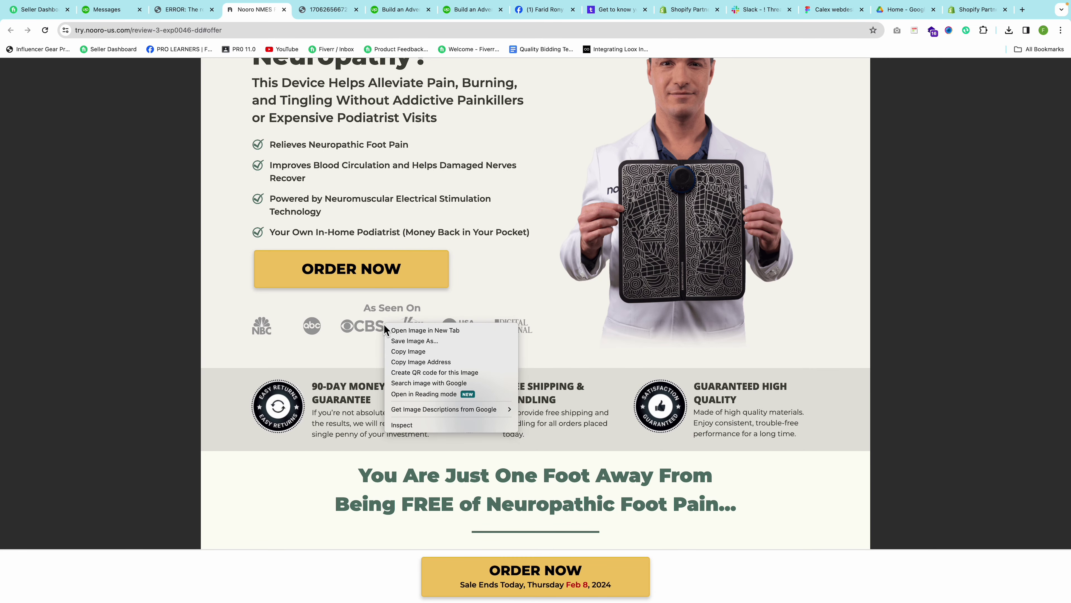
pyautogui.click(416, 362)
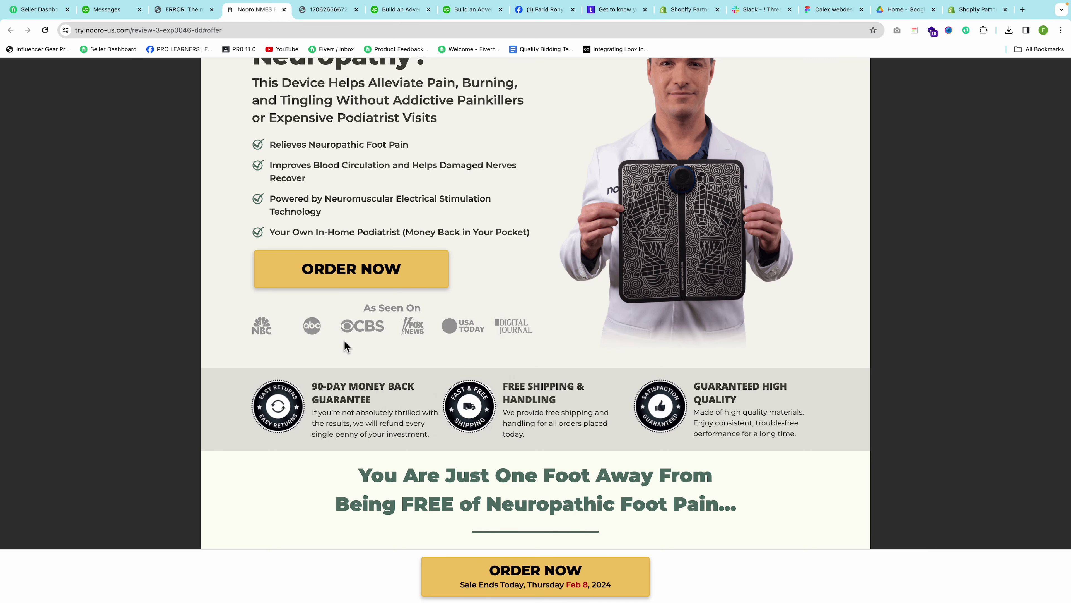
pyautogui.press('super+grave')
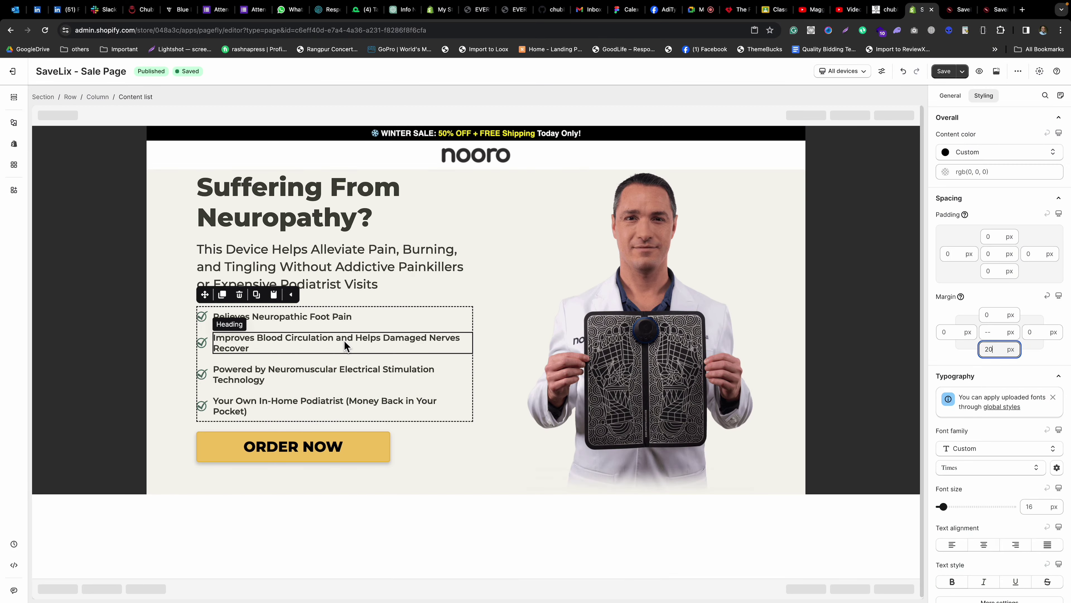
# Add a basic image element directly below the ORDER NOW button in the hero text column.
pyautogui.click(608, 286)
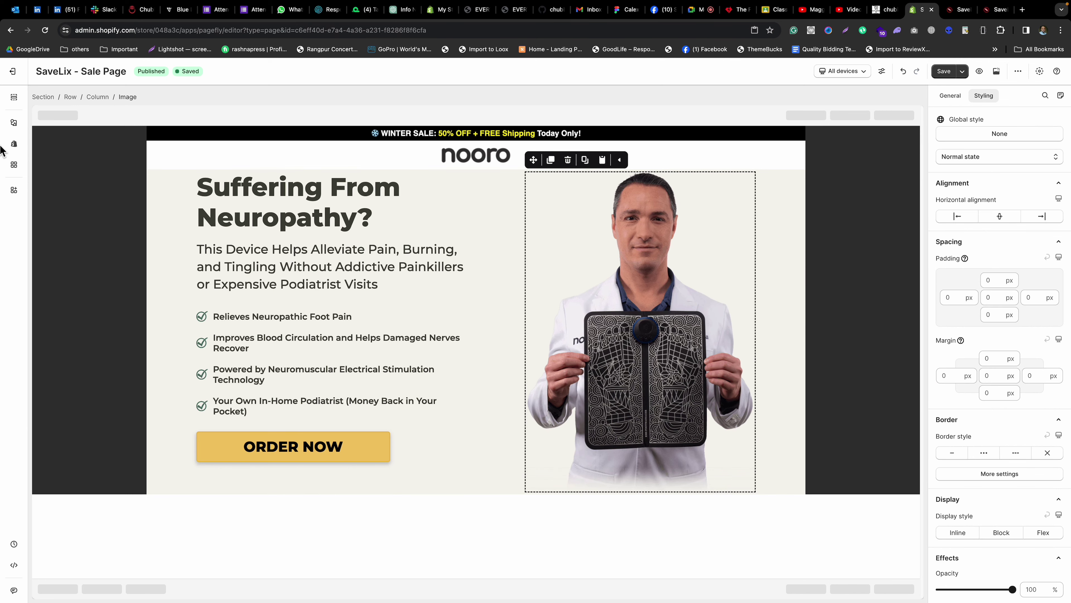
pyautogui.click(14, 126)
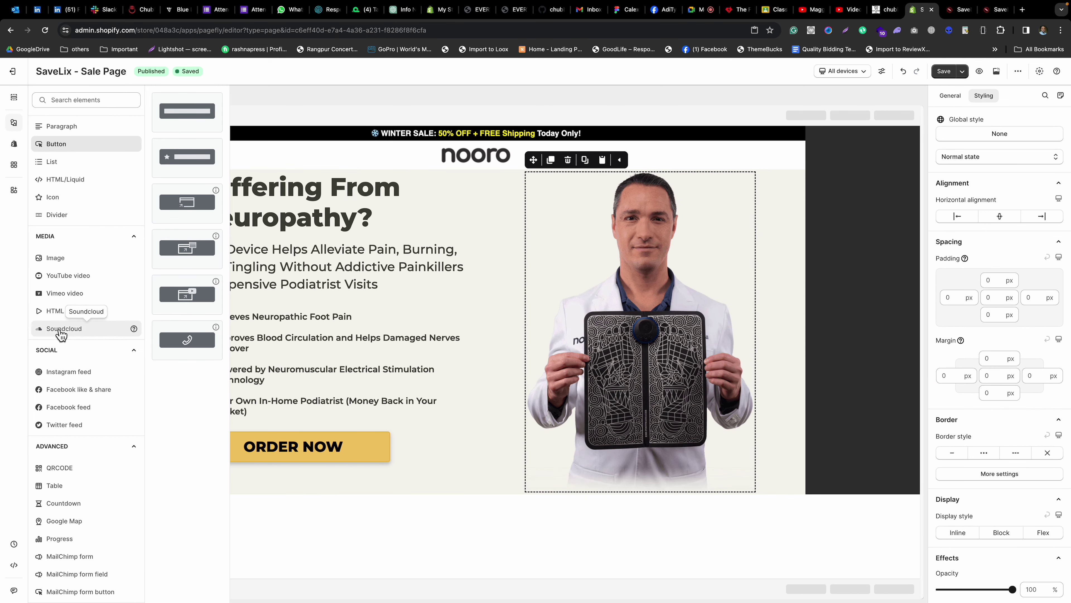
pyautogui.moveTo(60, 258)
pyautogui.moveTo(193, 135)
pyautogui.mouseDown()
pyautogui.moveTo(352, 417)
pyautogui.moveTo(306, 462)
pyautogui.mouseUp()
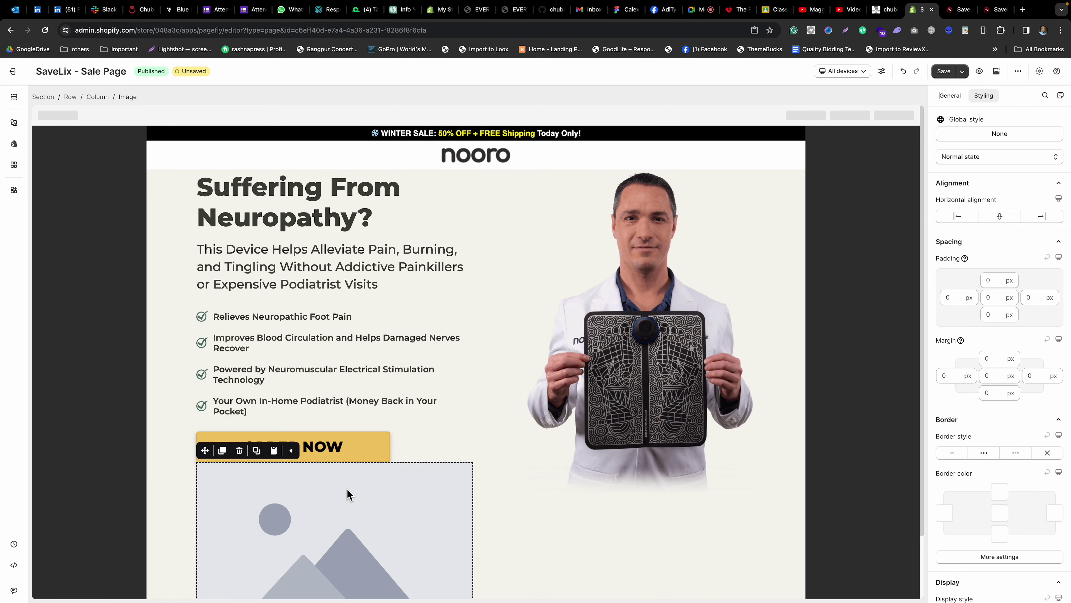
# Upload the media logos image for the new image element from the copied URL.
pyautogui.click(956, 101)
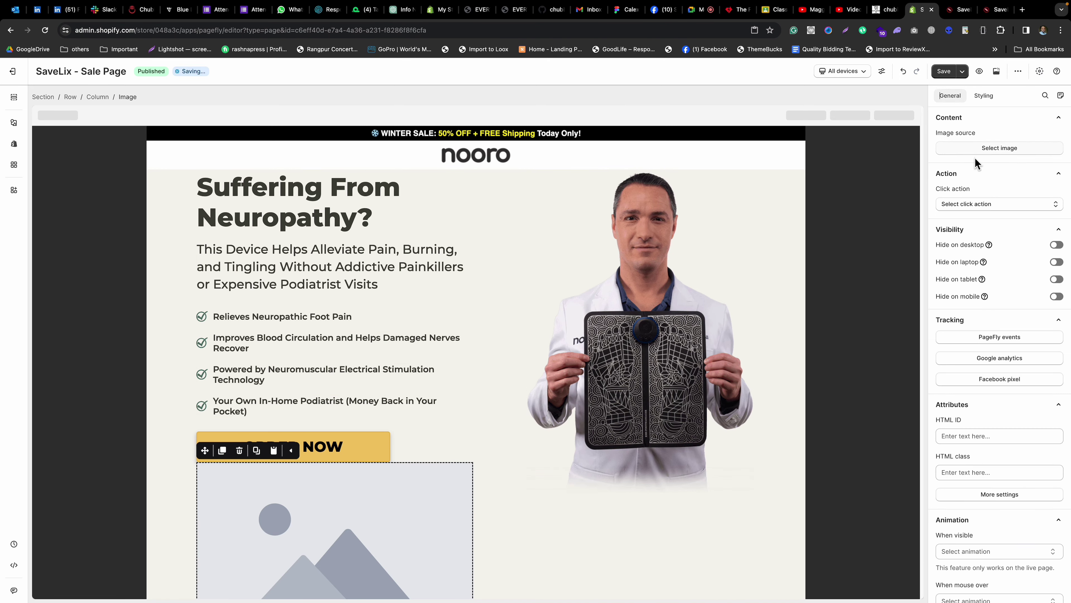
pyautogui.click(991, 148)
pyautogui.click(339, 211)
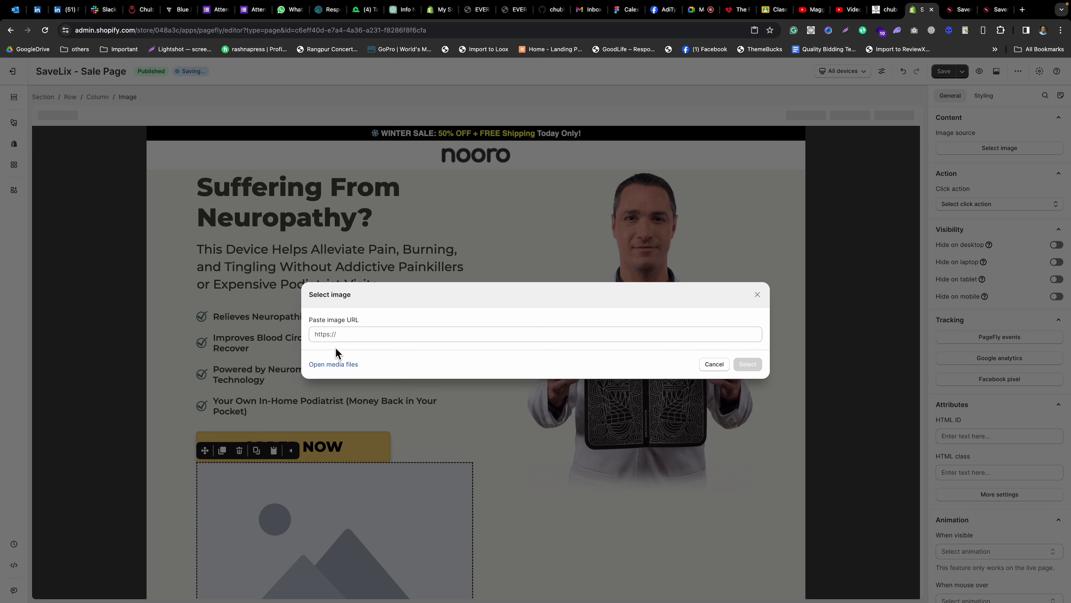
pyautogui.click(398, 336)
pyautogui.press('super+v')
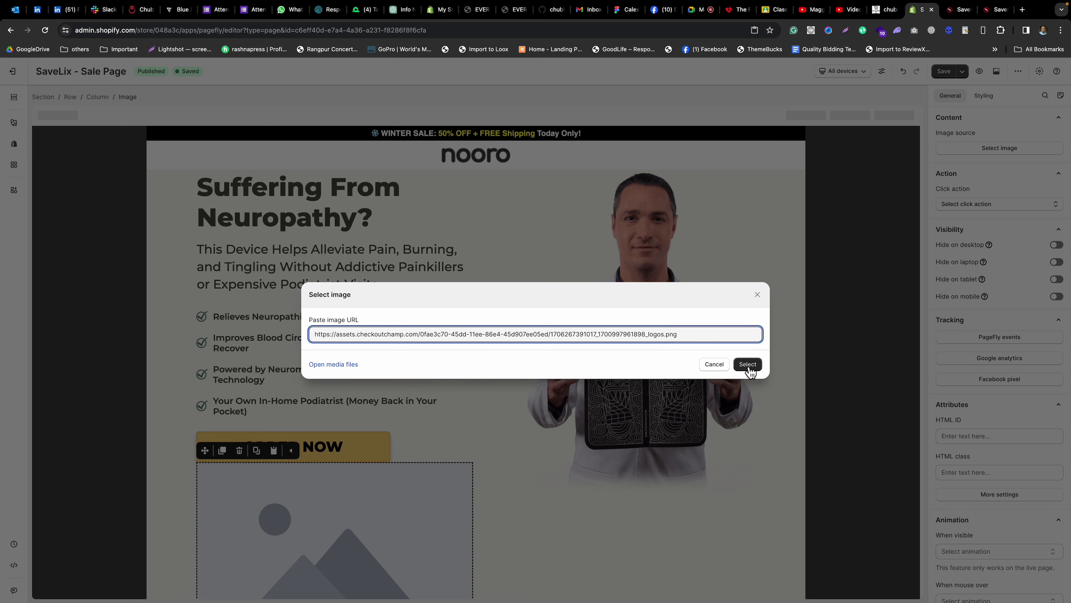
pyautogui.press('Return')
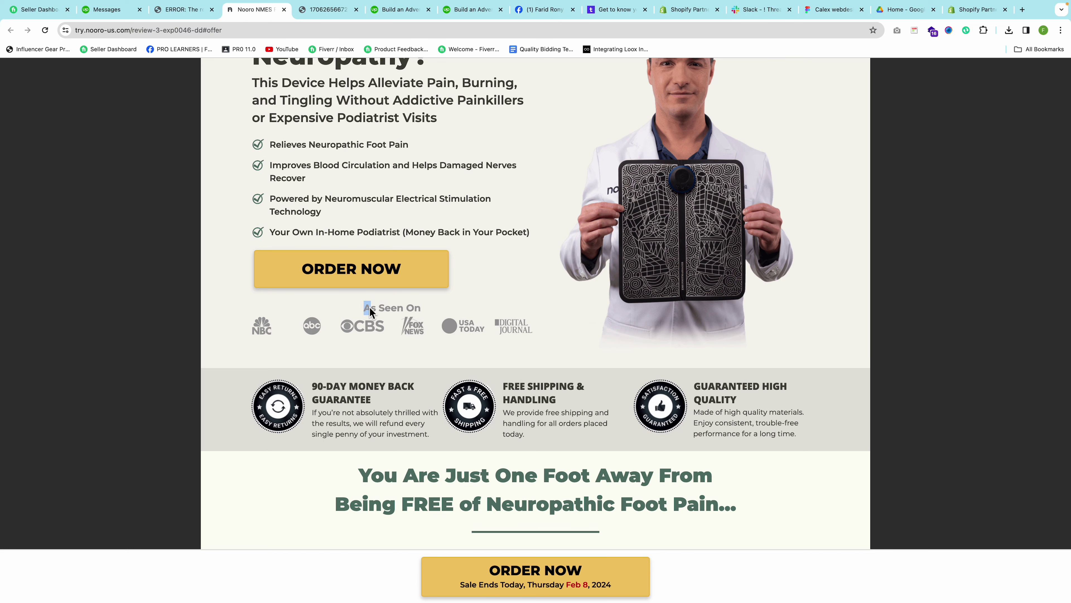
# Examine the "As Seen On" caption above the media logos on the reference page.
pyautogui.moveTo(366, 307); pyautogui.dragTo(439, 315)
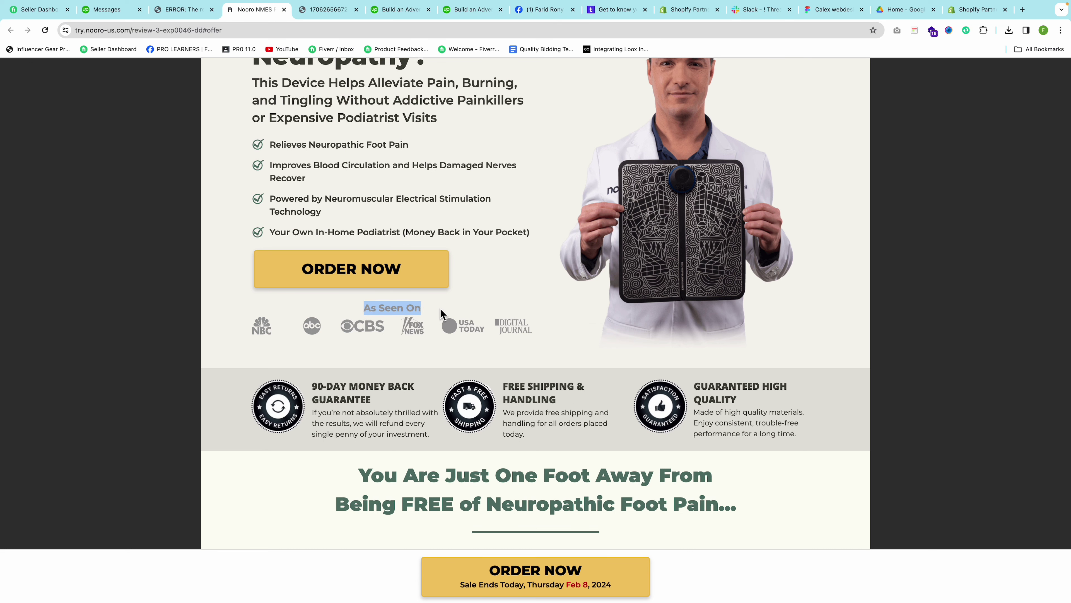
pyautogui.rightClick(390, 309)
pyautogui.click(416, 432)
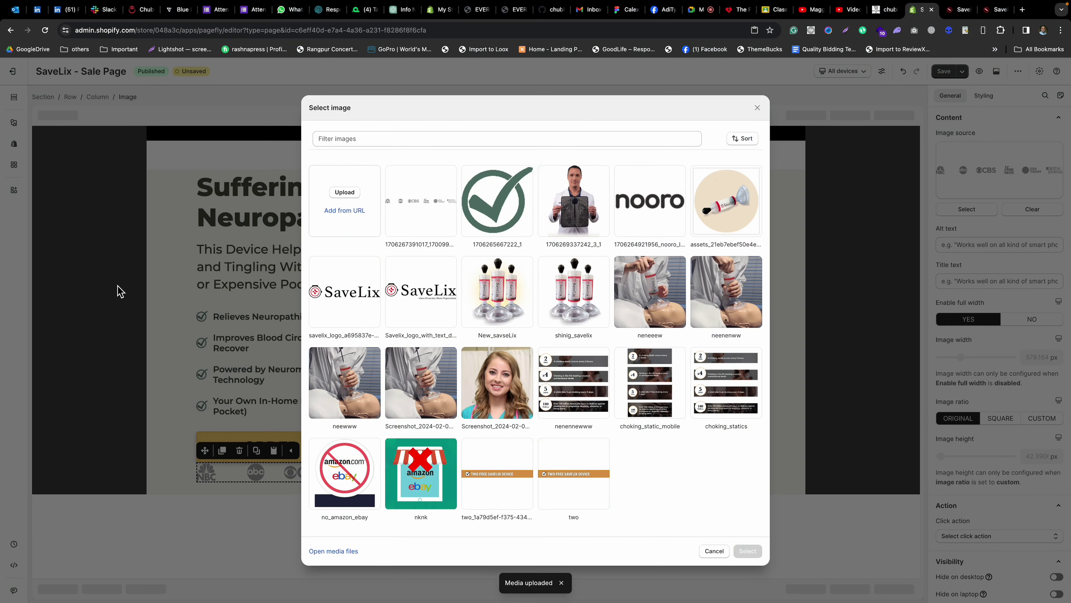
# Use the uploaded media logos picture as the image source and turn off full width for the image.
pyautogui.click(415, 202)
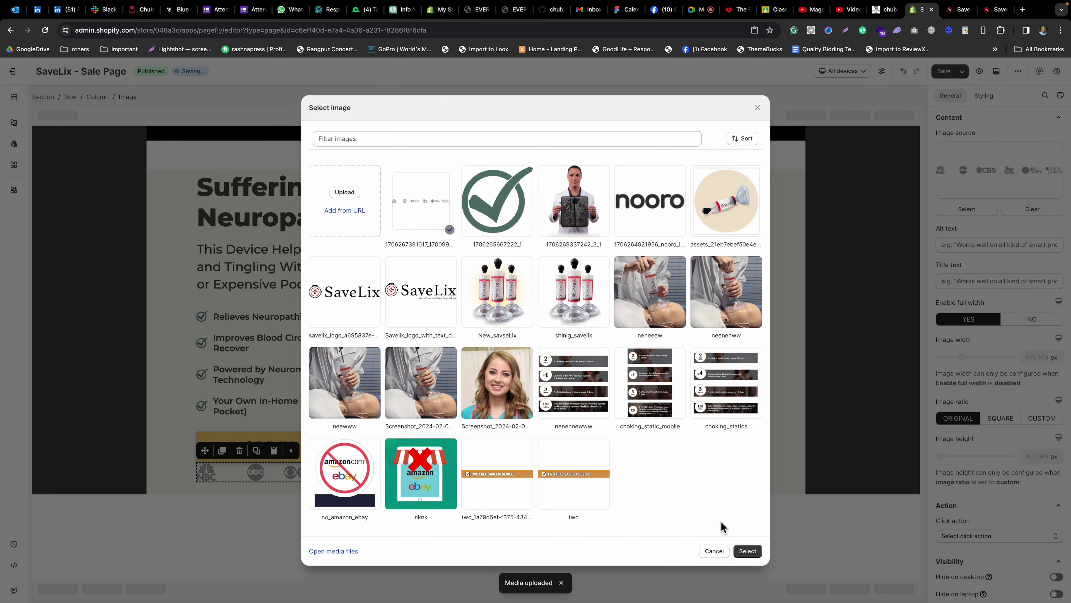
pyautogui.click(747, 550)
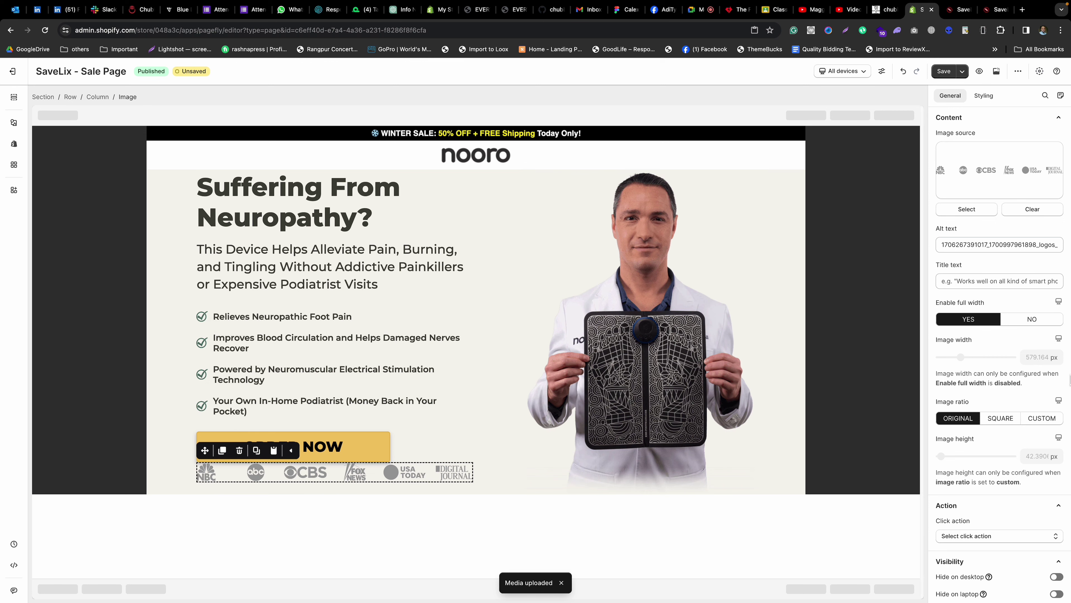
pyautogui.click(1034, 320)
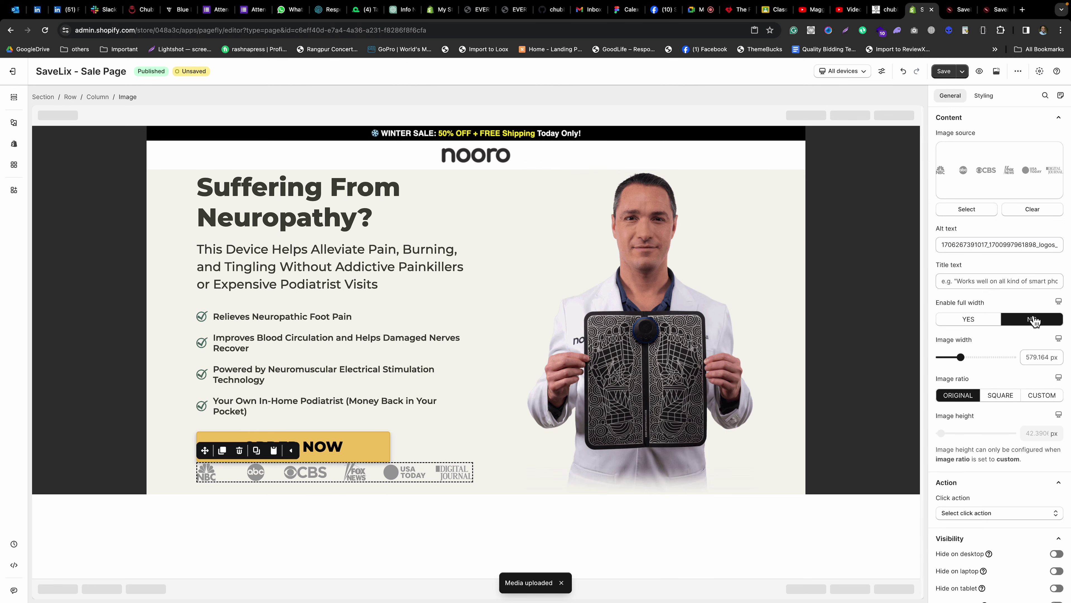
# Duplicate the "This Device Helps Alleviate Pain" subheading and place the copy between the ORDER NOW button and the media logos.
pyautogui.click(1043, 358)
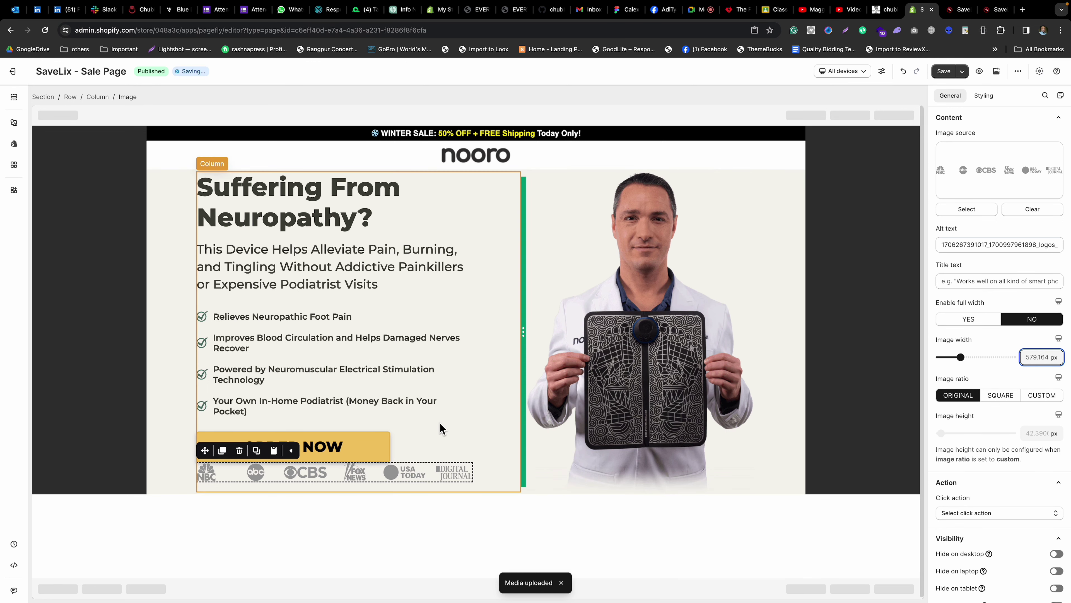
pyautogui.click(266, 251)
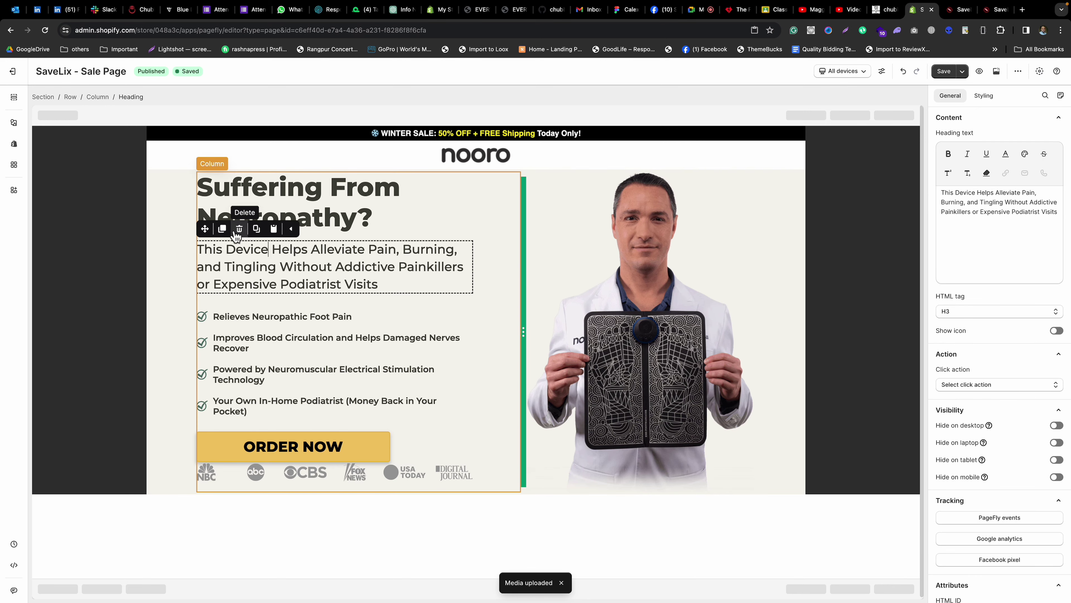
pyautogui.click(223, 229)
pyautogui.moveTo(205, 294); pyautogui.dragTo(306, 517)
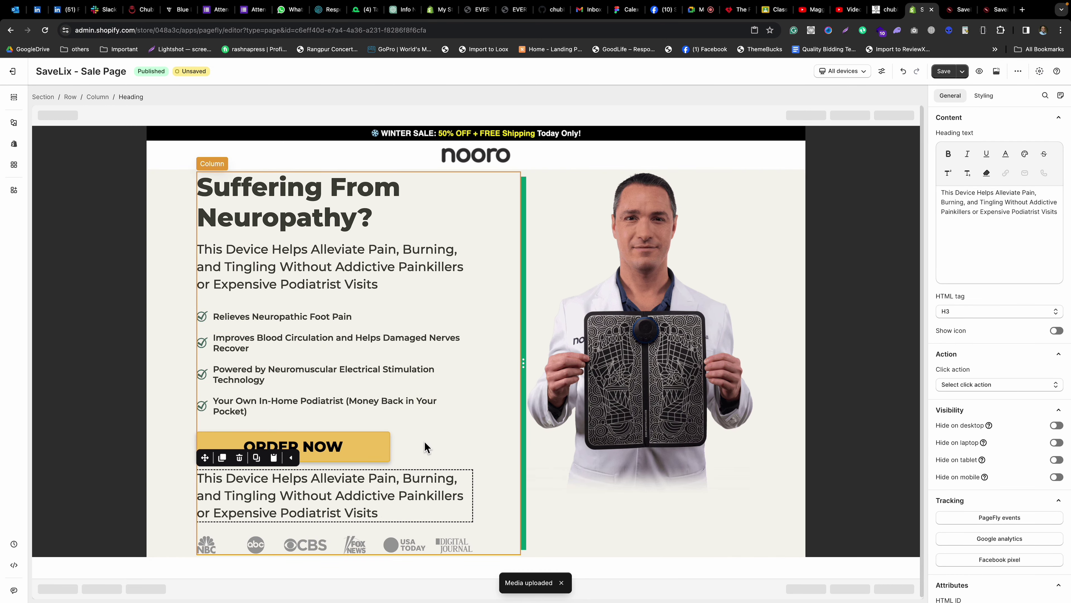
# Replace the copied heading's text with "As Seen On" and set its HTML tag to H4.
pyautogui.tripleClick(1038, 199)
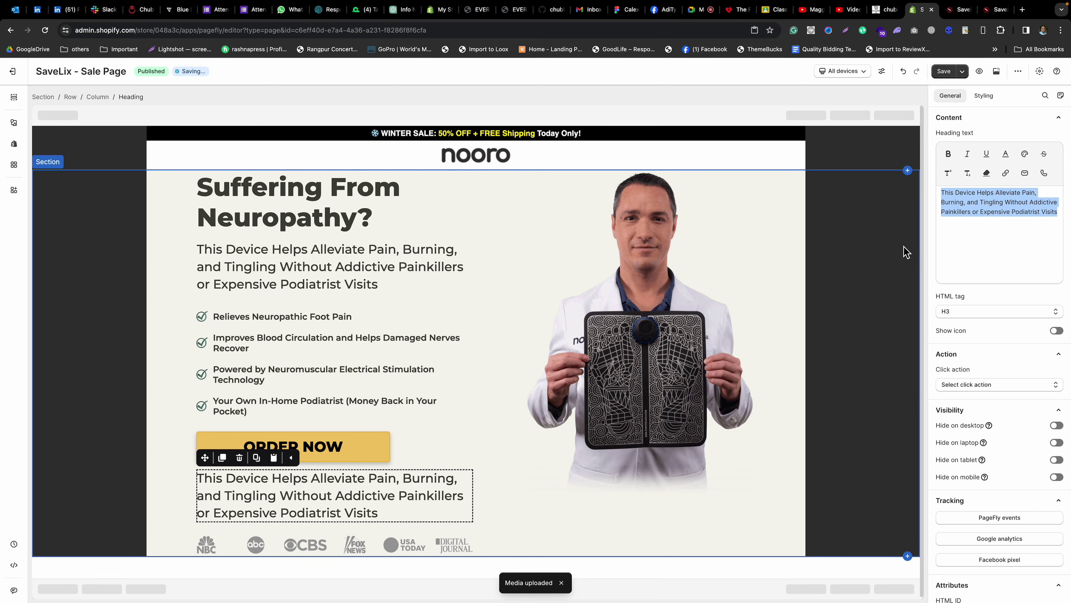
pyautogui.press('super+v')
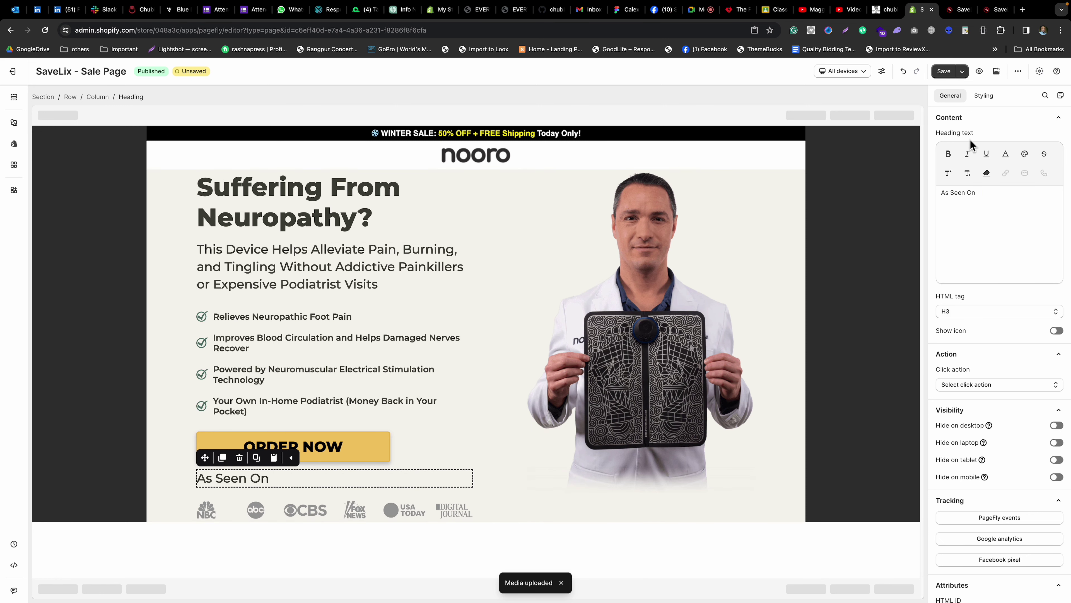
pyautogui.click(956, 313)
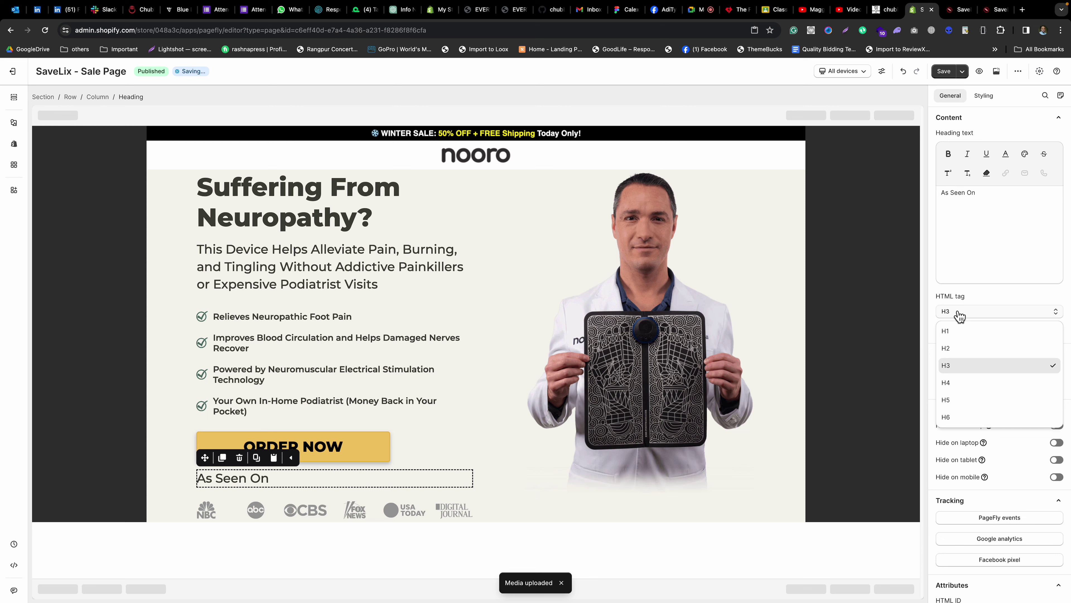
pyautogui.click(952, 383)
# Set the "As Seen On" heading's bottom margin to 0 px.
pyautogui.click(984, 95)
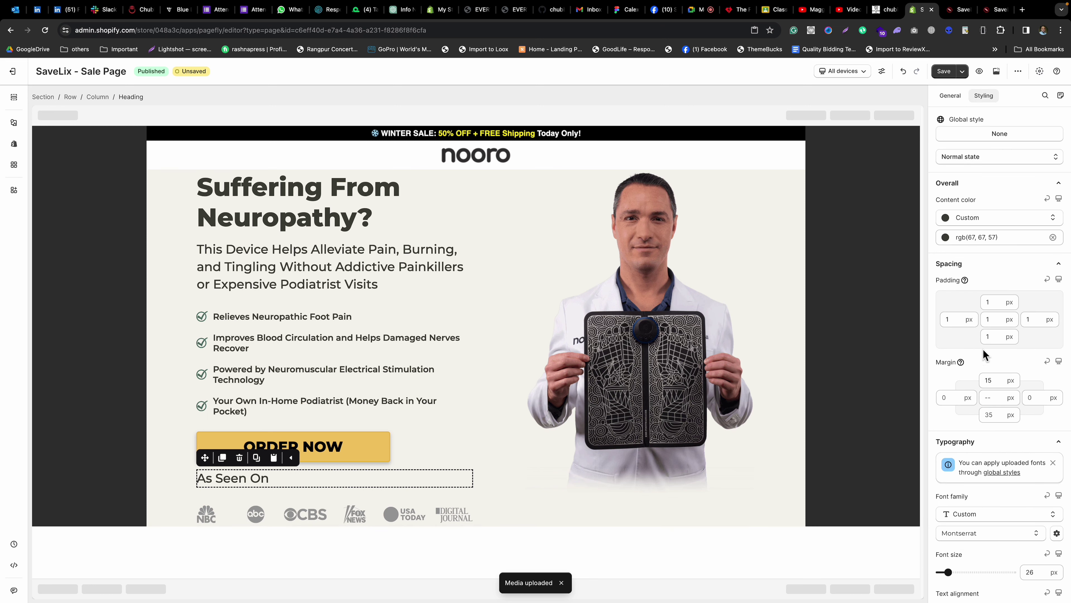
pyautogui.click(1003, 403)
pyautogui.click(992, 414)
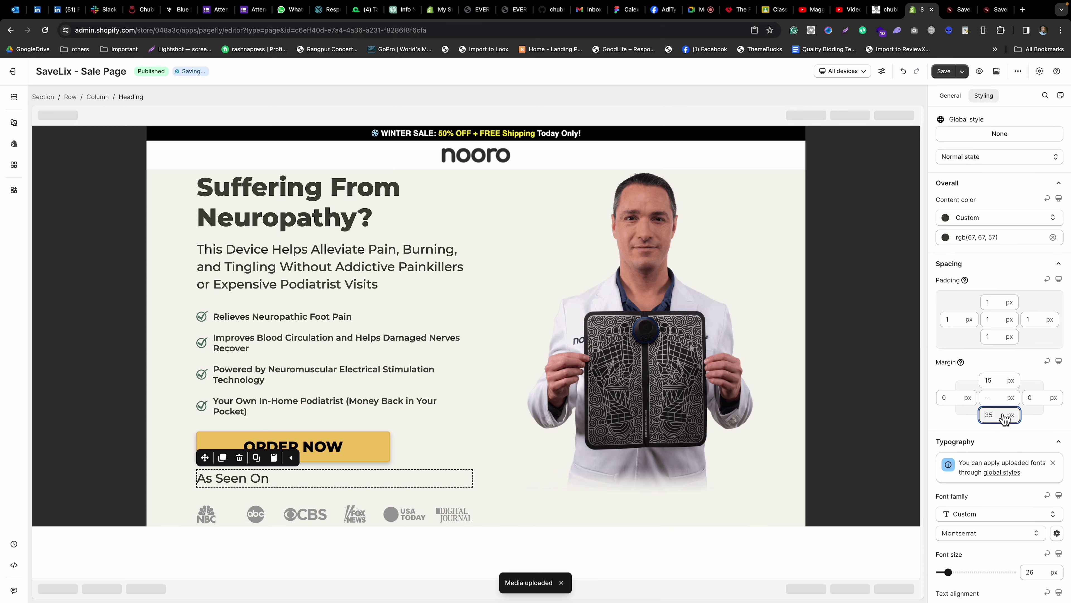
pyautogui.press('BackSpace')
pyautogui.press('BackSpace')
pyautogui.write('0')
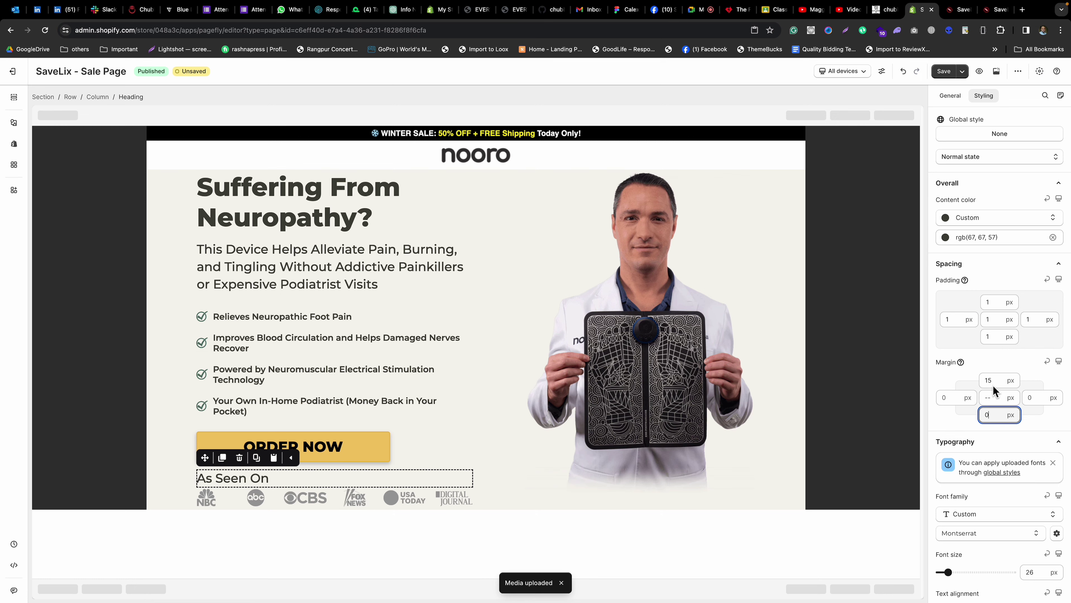
pyautogui.click(1009, 367)
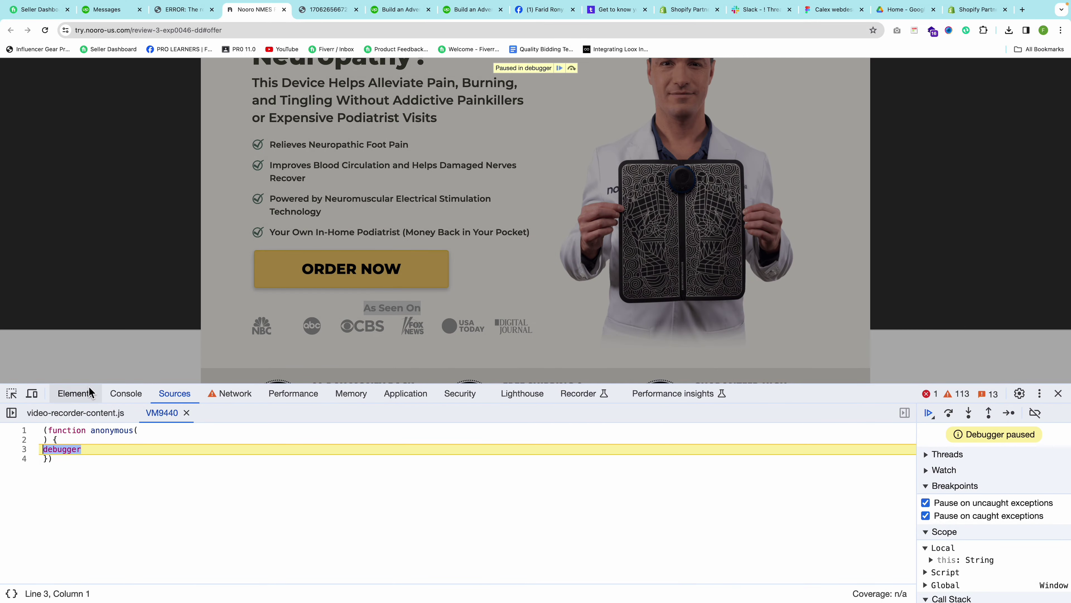
# Inspect the "As Seen On" caption on the nooro reference page and copy its CSS declarations, from font size through margin.
pyautogui.click(75, 393)
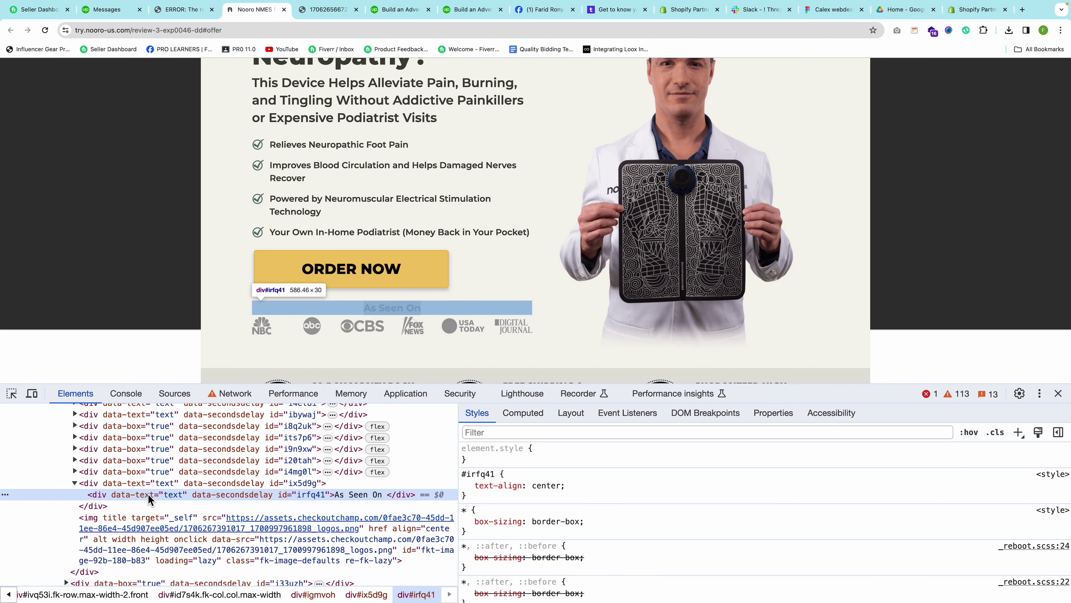
pyautogui.scroll(-5, 593, 541)
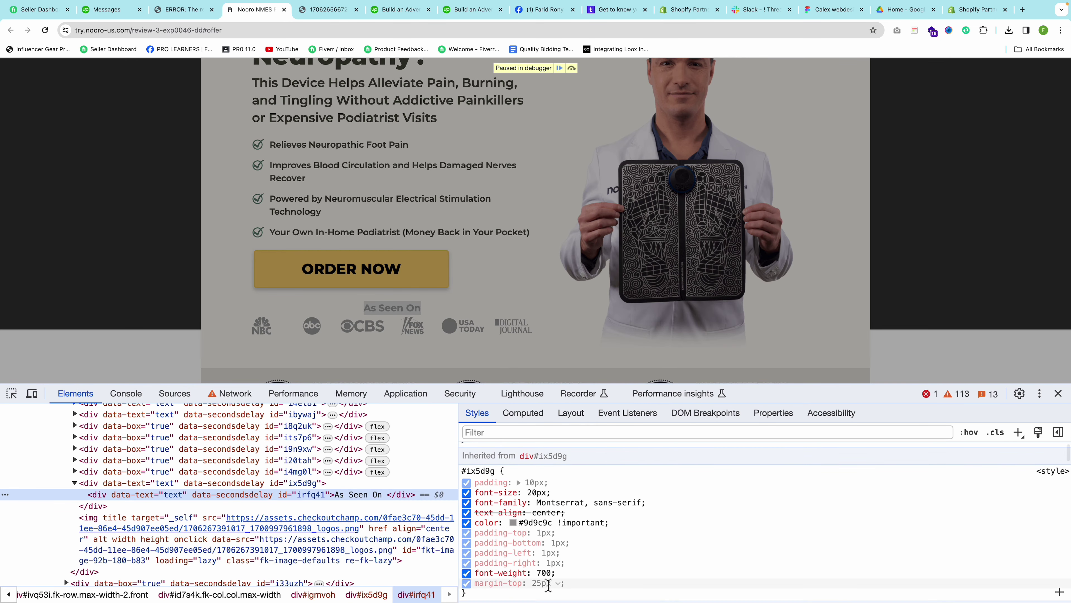
pyautogui.moveTo(565, 579); pyautogui.dragTo(535, 499)
pyautogui.hotkey('ctrl', 'c')
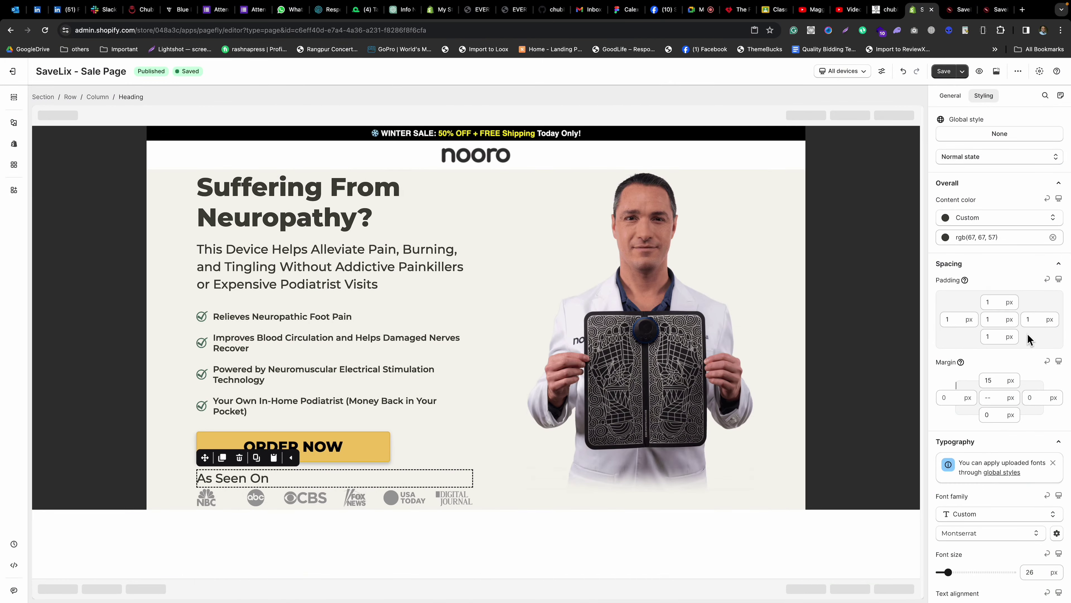
# Replace the "As Seen On" heading's CSS code with the copied caption styles: 20px Montserrat, centered, color #9d9c9c, weight 700.
pyautogui.scroll(-5, 1005, 240)
pyautogui.click(1012, 521)
pyautogui.hotkey('ctrl', 'a')
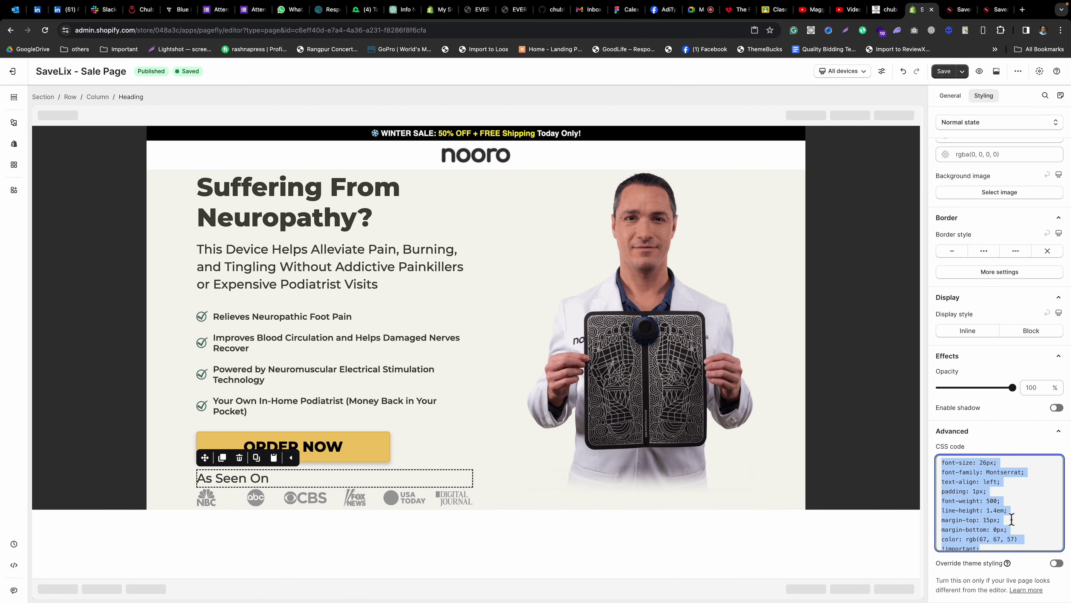
pyautogui.hotkey('ctrl', 'v')
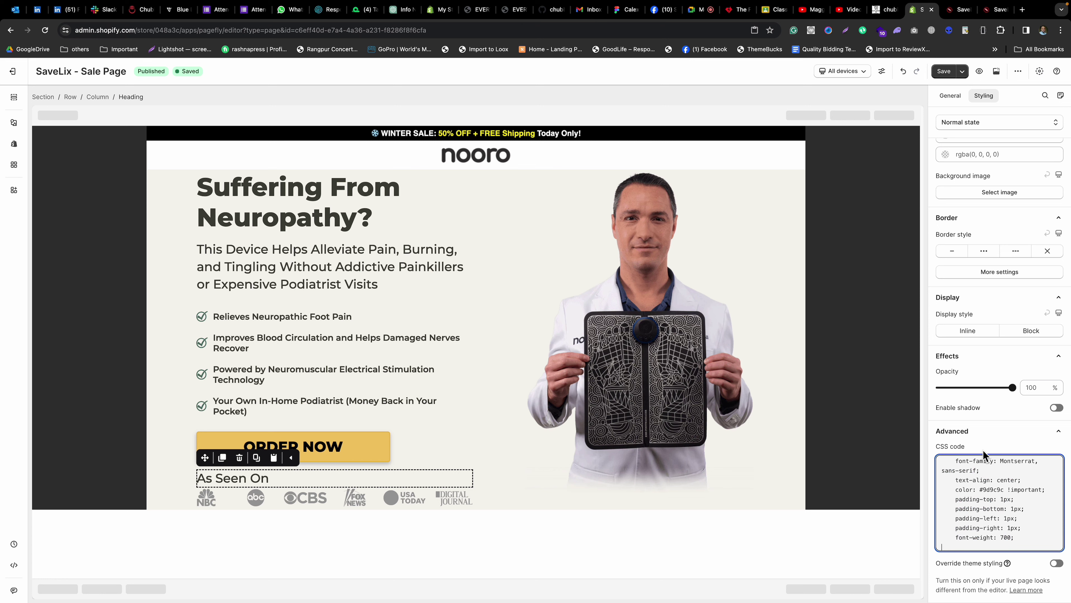
pyautogui.click(1009, 448)
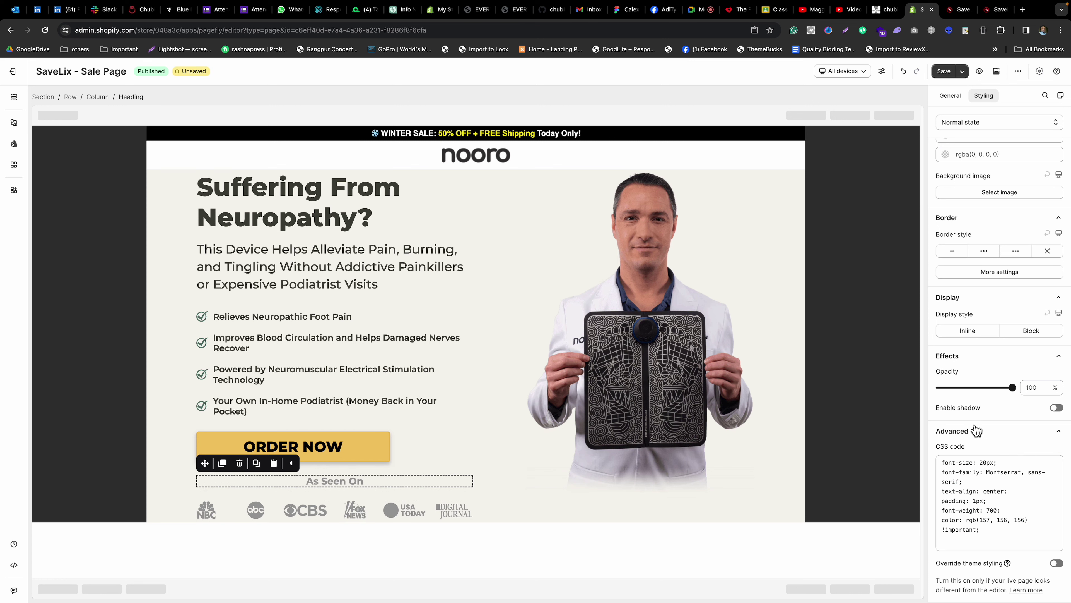
# Set the "As Seen On" heading's font family to Montserrat and its font weight to Bold.
pyautogui.scroll(10, 1013, 383)
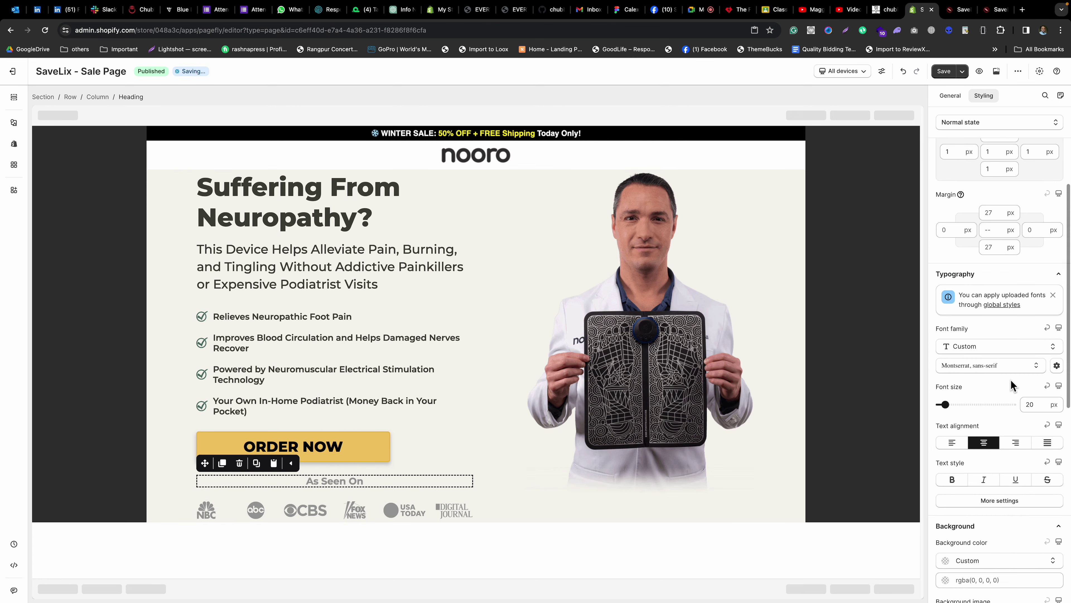
pyautogui.click(990, 365)
pyautogui.click(965, 511)
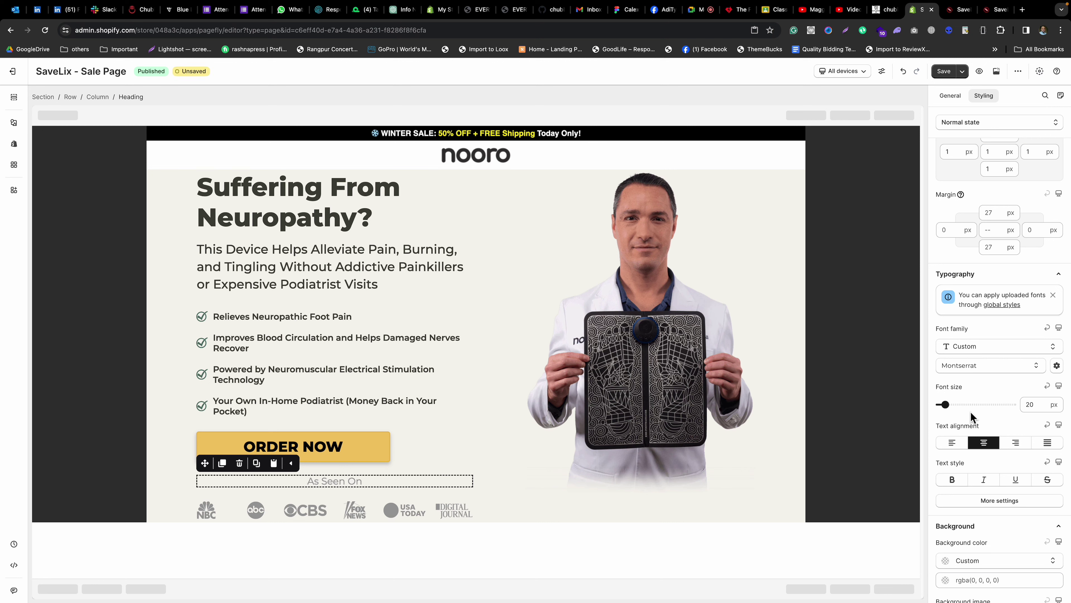
pyautogui.scroll(-5, 1007, 382)
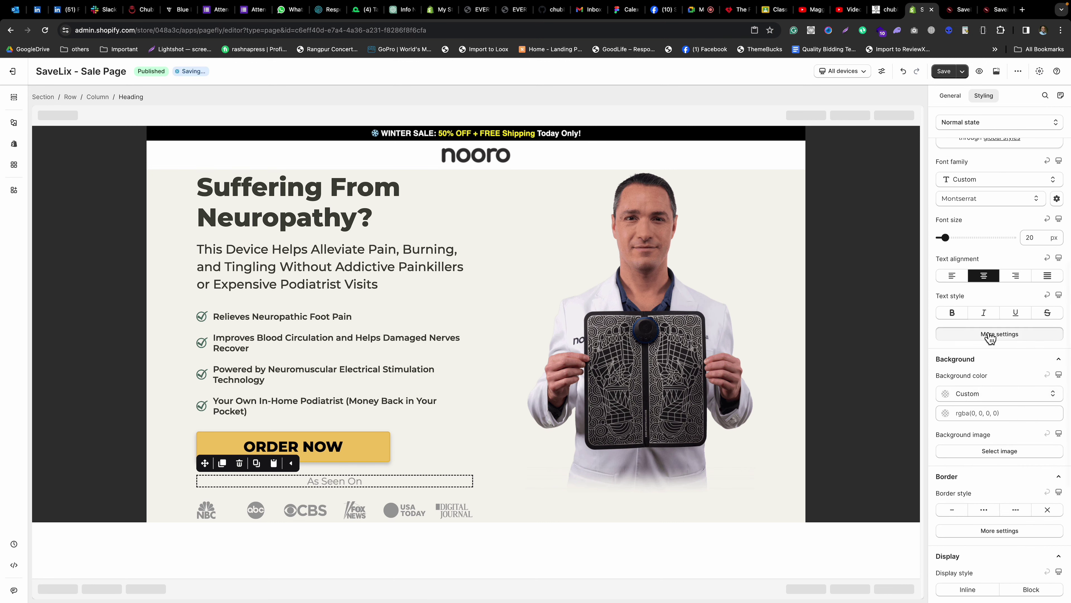
pyautogui.click(989, 334)
pyautogui.click(975, 198)
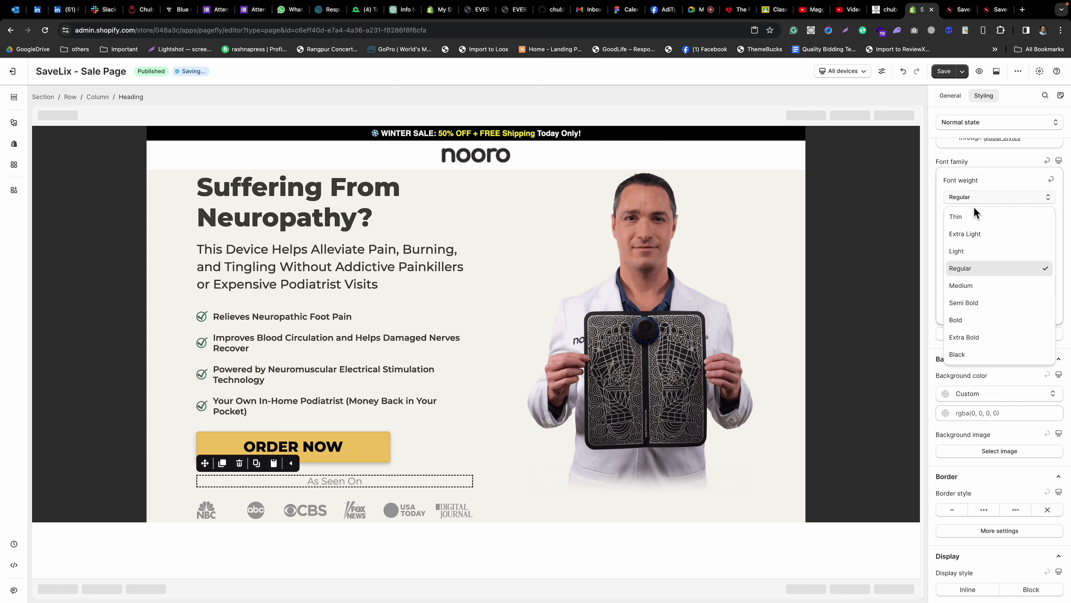
pyautogui.click(970, 321)
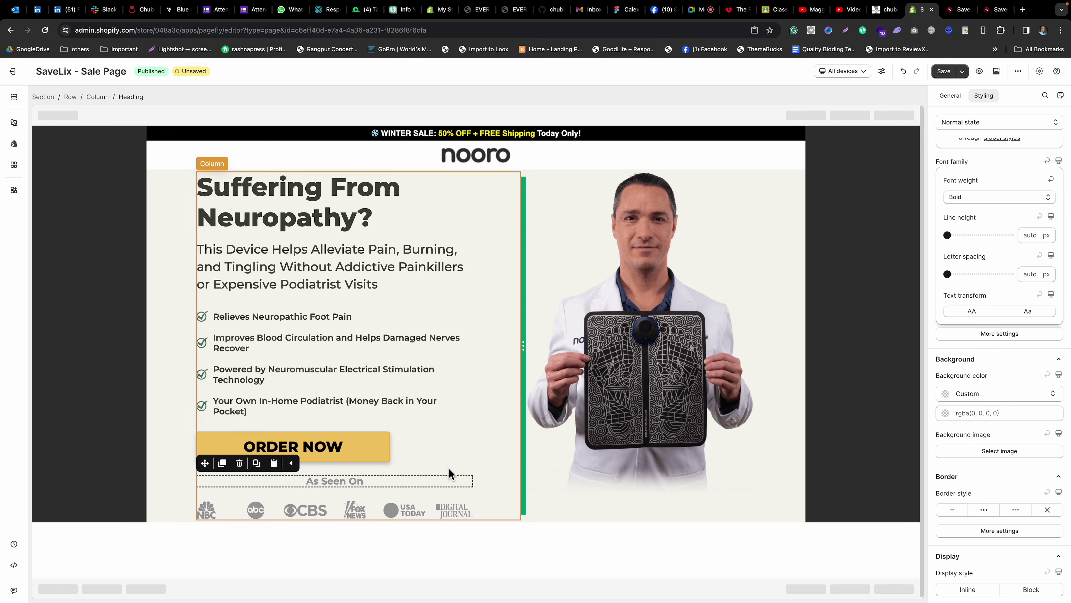
# Remove the gap between the "As Seen On" heading and the logos by setting the heading's bottom margin to 0 px.
pyautogui.click(414, 470)
pyautogui.click(344, 486)
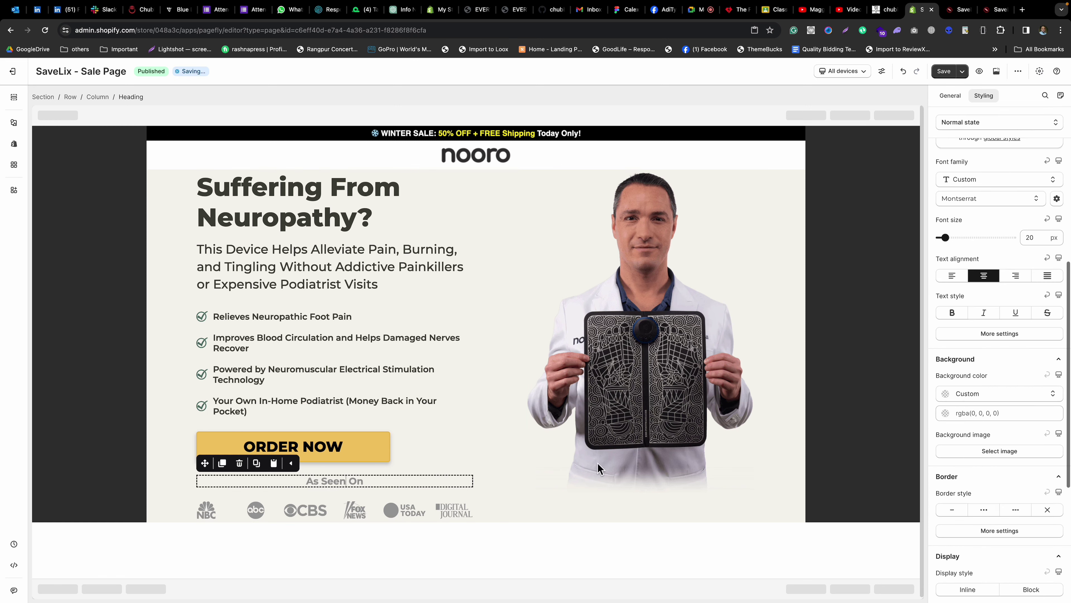
pyautogui.scroll(10, 969, 270)
pyautogui.click(1018, 418)
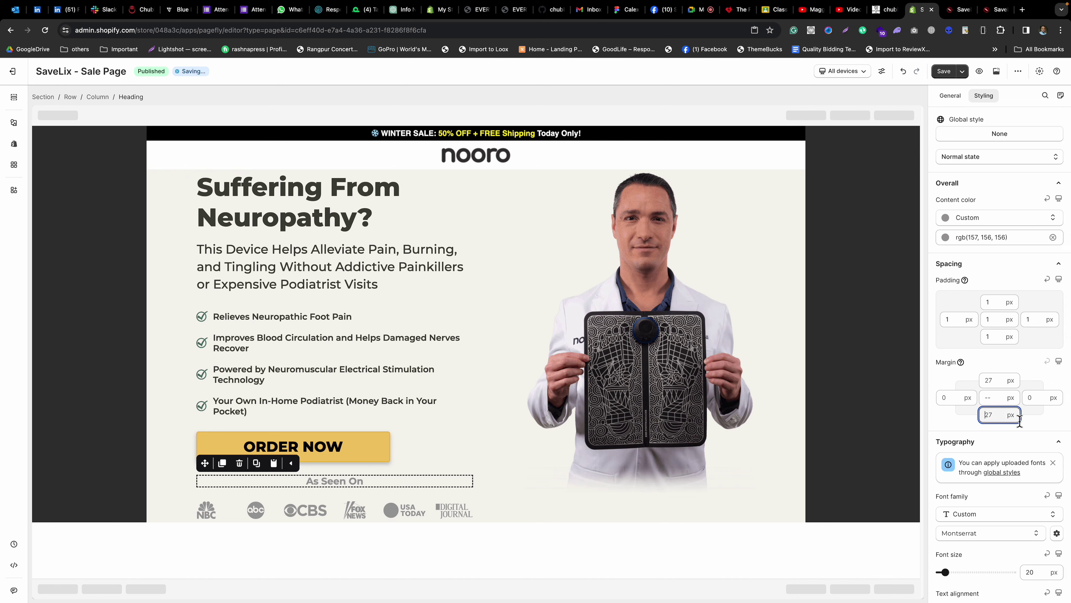
pyautogui.press('BackSpace')
pyautogui.press('BackSpace')
pyautogui.write('0')
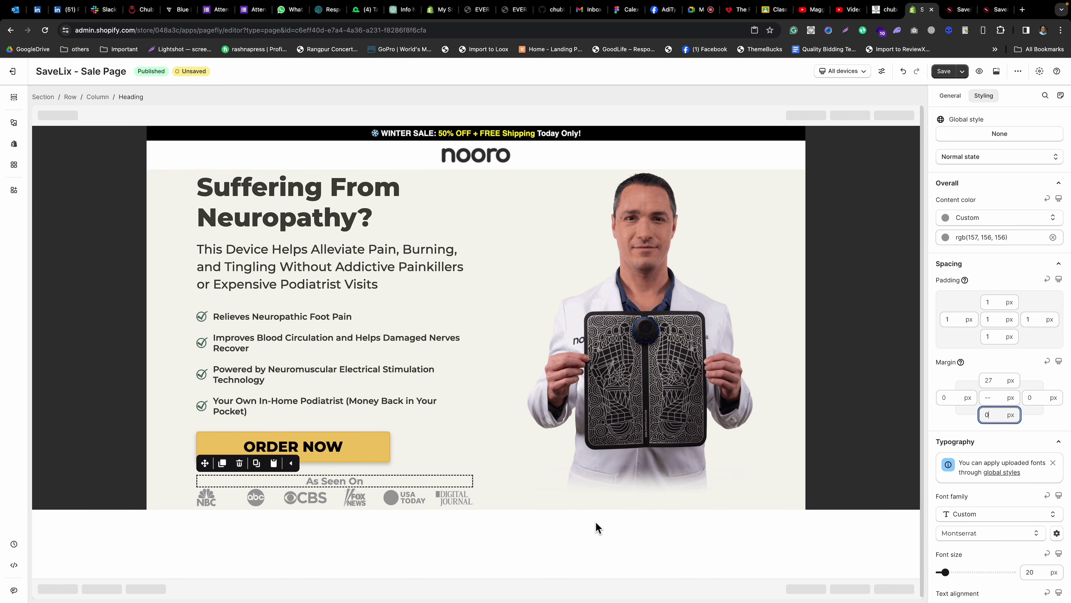
# Examine the spacing styles of the caption, logos image and surrounding hero containers on the nooro reference page.
pyautogui.click(495, 503)
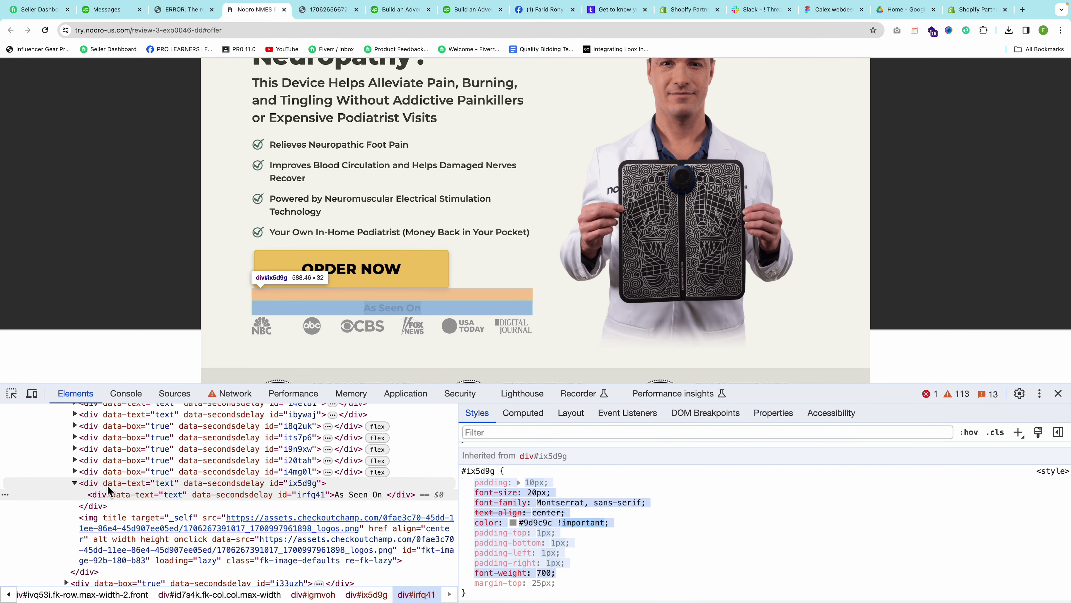
pyautogui.click(107, 484)
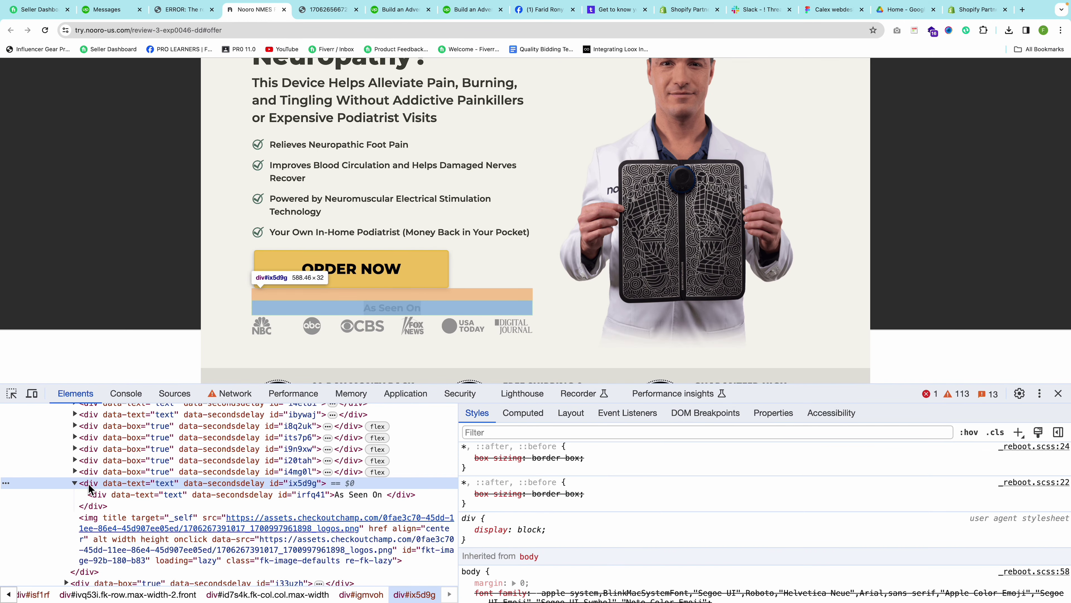
pyautogui.click(74, 483)
pyautogui.click(92, 493)
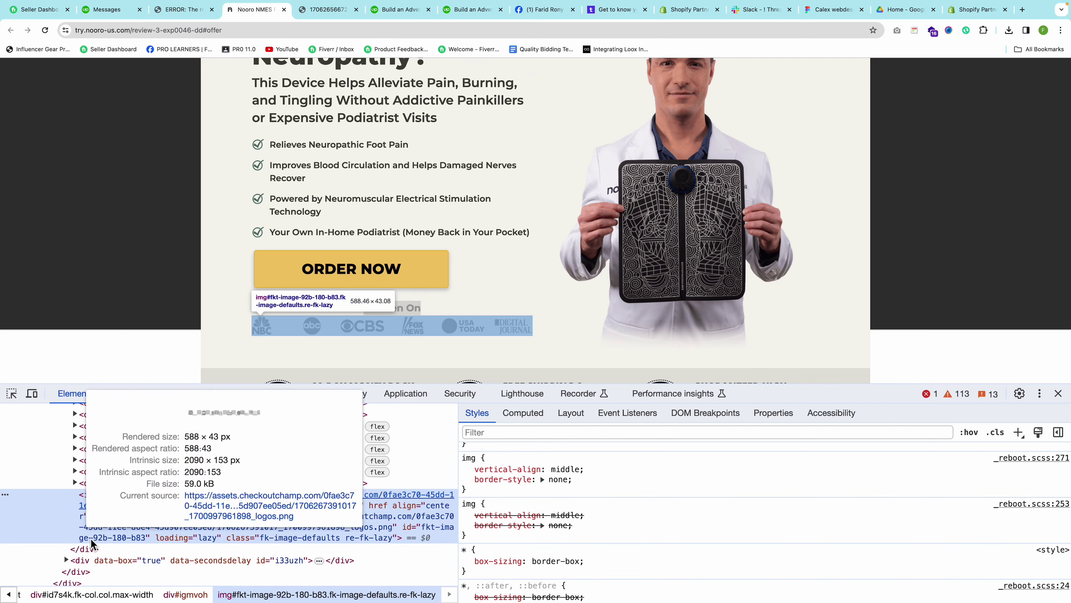
pyautogui.click(92, 559)
pyautogui.scroll(-1, 103, 547)
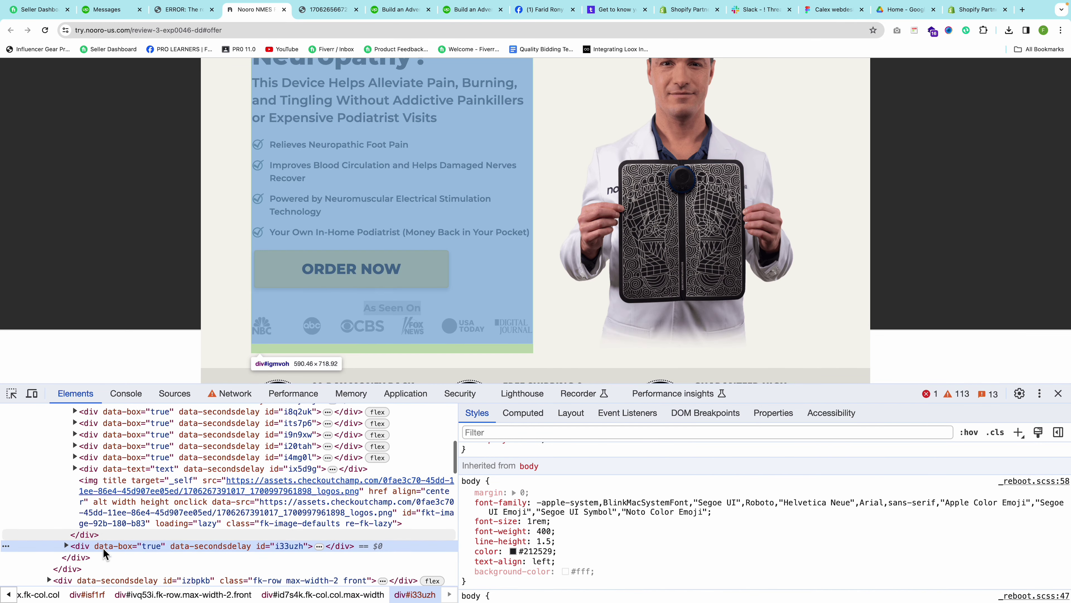
pyautogui.click(96, 535)
pyautogui.scroll(-2, 94, 538)
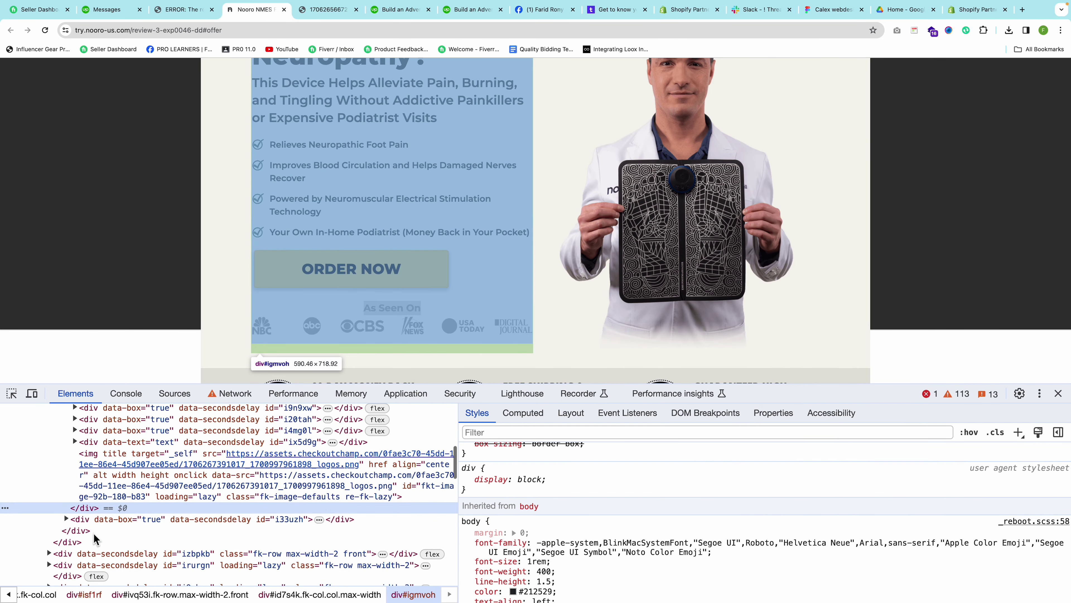
pyautogui.click(78, 545)
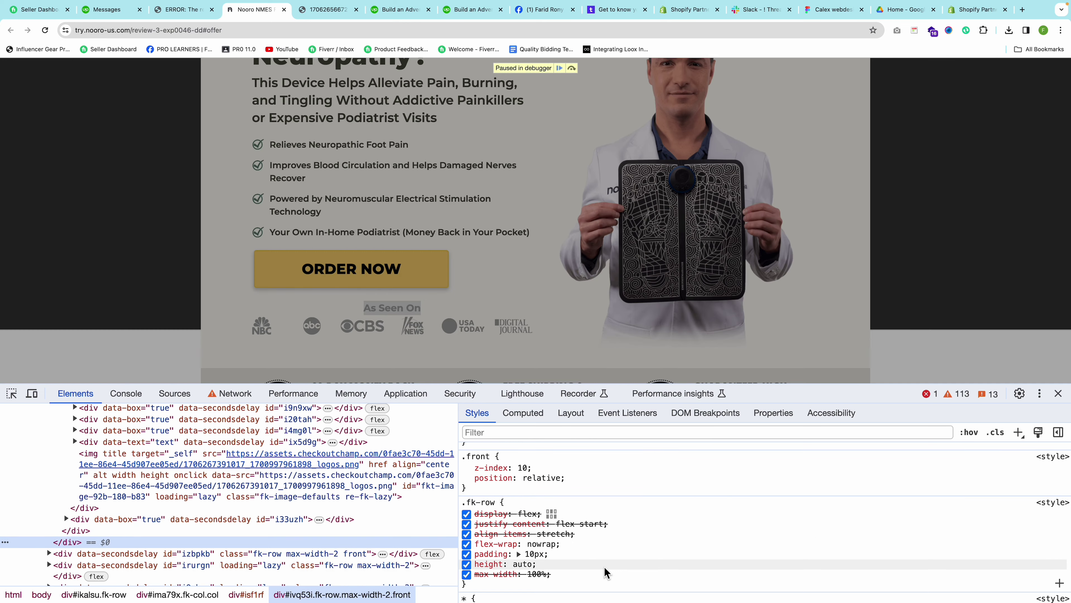
pyautogui.scroll(3, 582, 565)
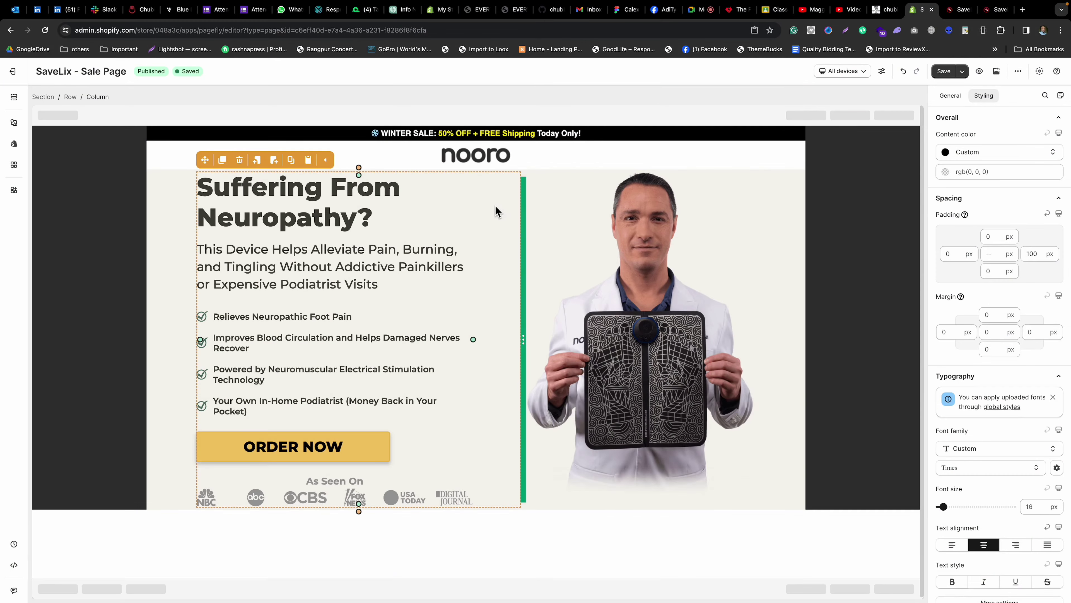
# Set the hero text column's top padding to 50 px.
pyautogui.click(178, 180)
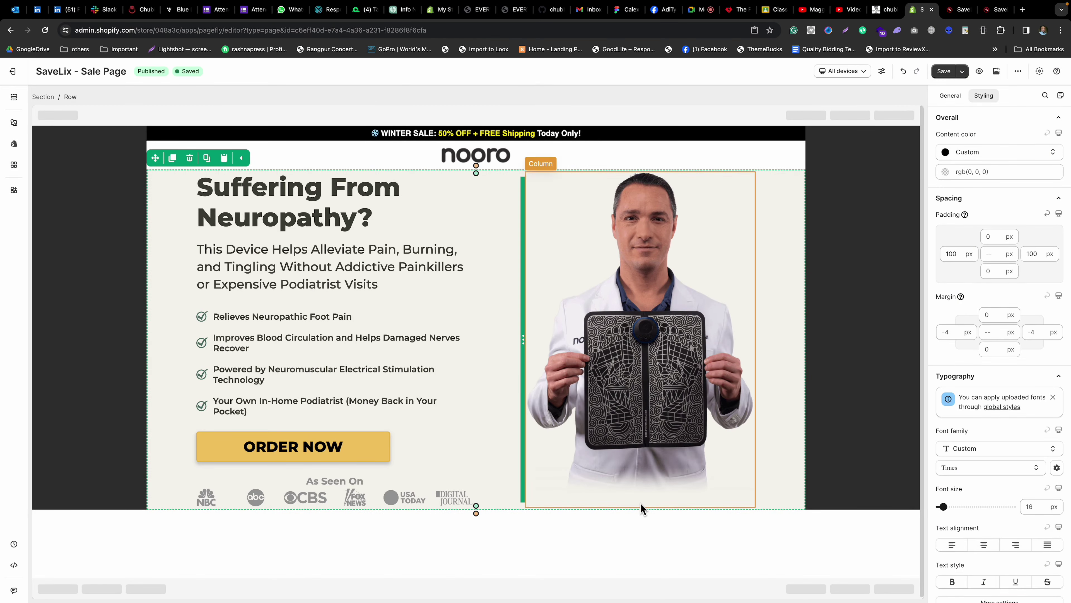
pyautogui.click(503, 472)
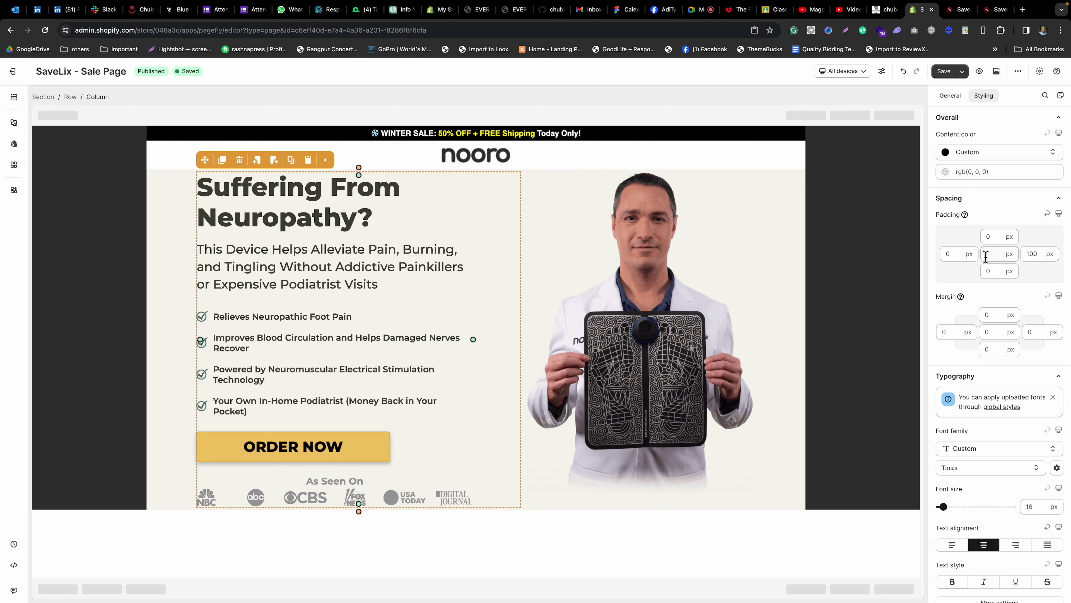
pyautogui.click(987, 237)
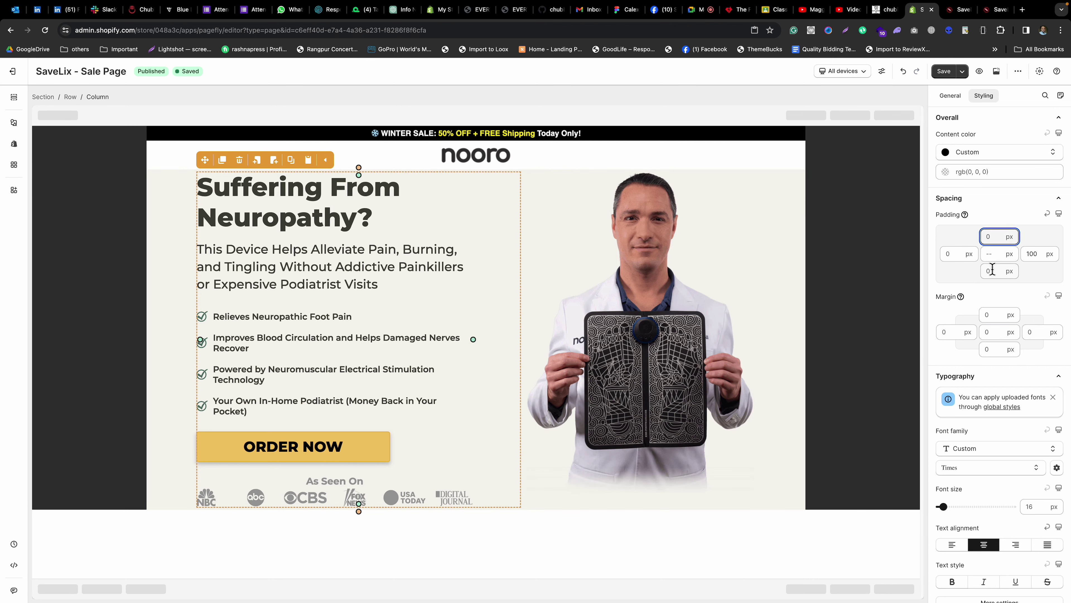
pyautogui.write('50')
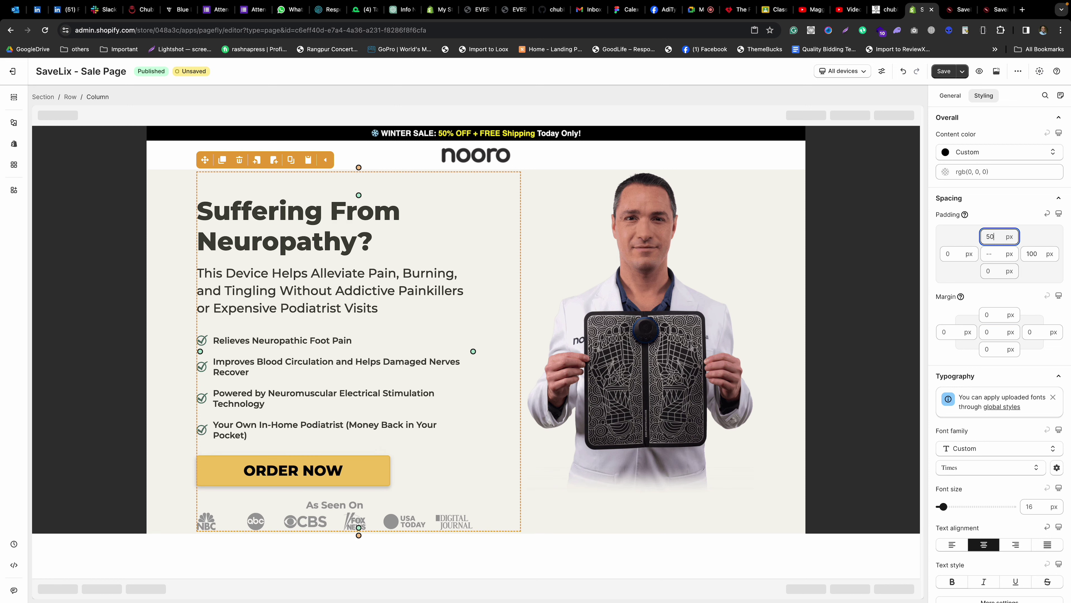
# Set the hero text column's bottom padding to 50 px.
pyautogui.click(983, 347)
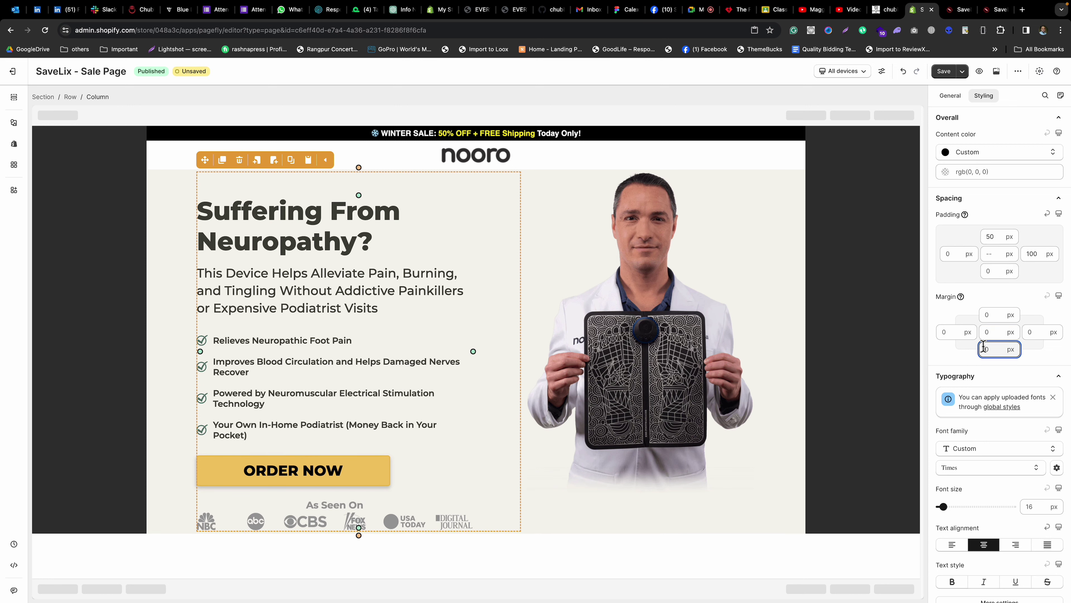
pyautogui.click(986, 271)
pyautogui.write('50')
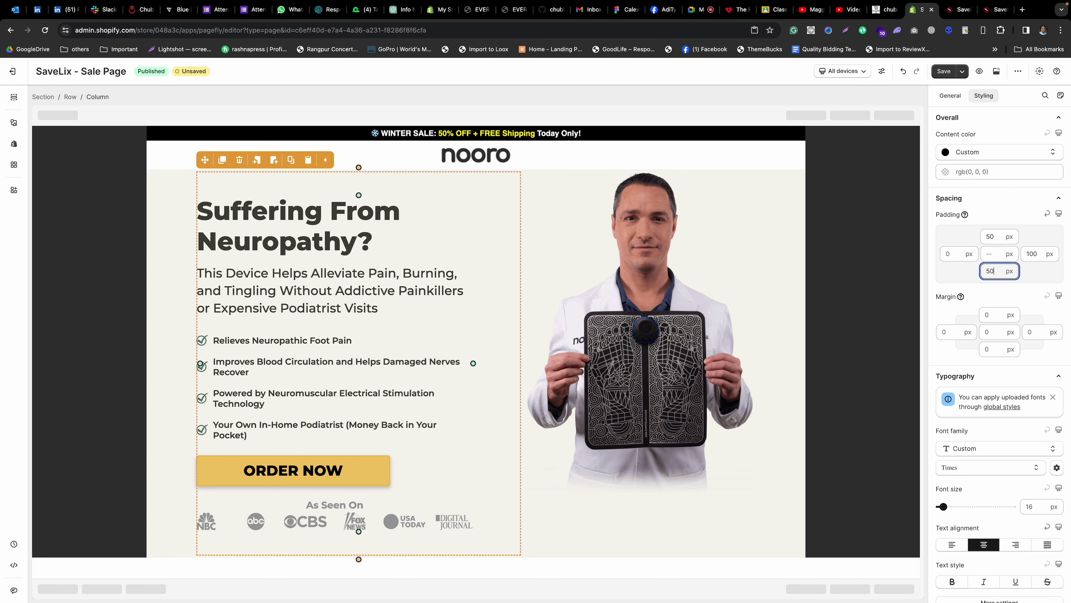
pyautogui.click(801, 316)
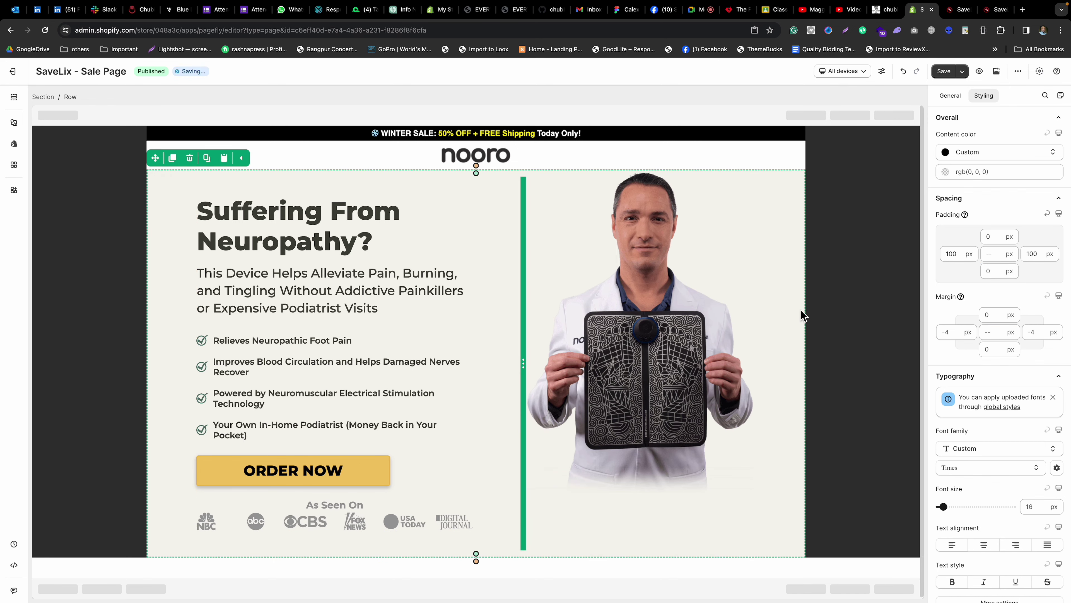
# Center the hero row's content both horizontally and vertically, and save the page.
pyautogui.click(680, 191)
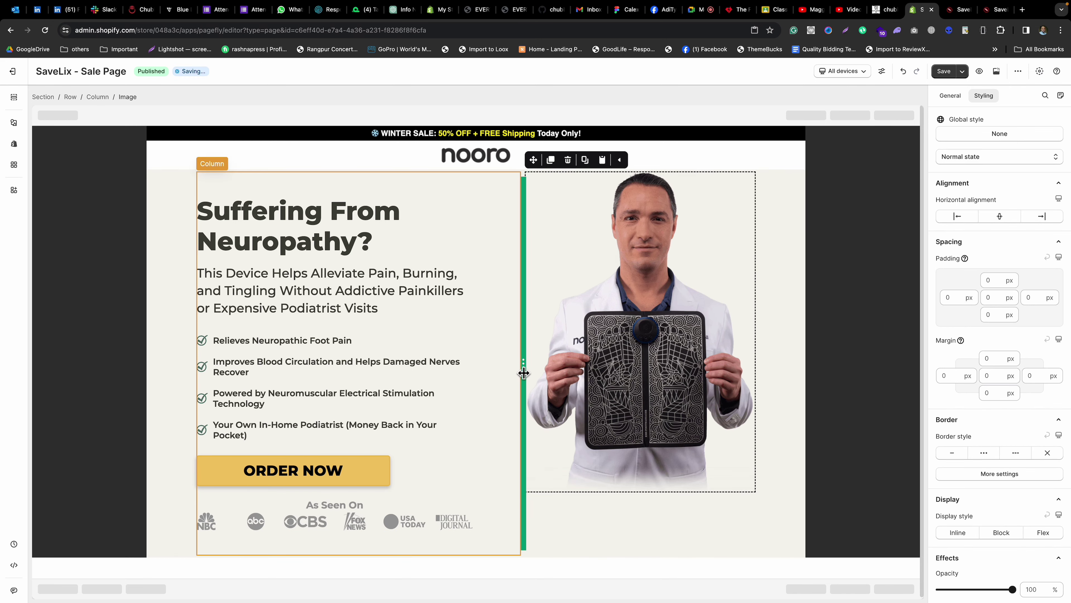
pyautogui.press('super+grave')
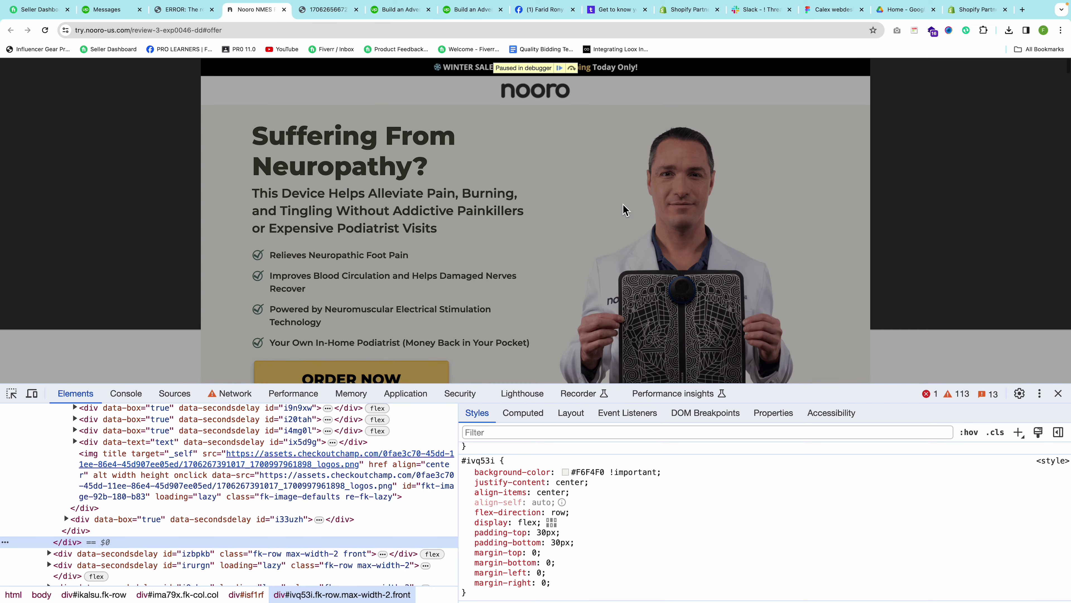
pyautogui.press('super+grave')
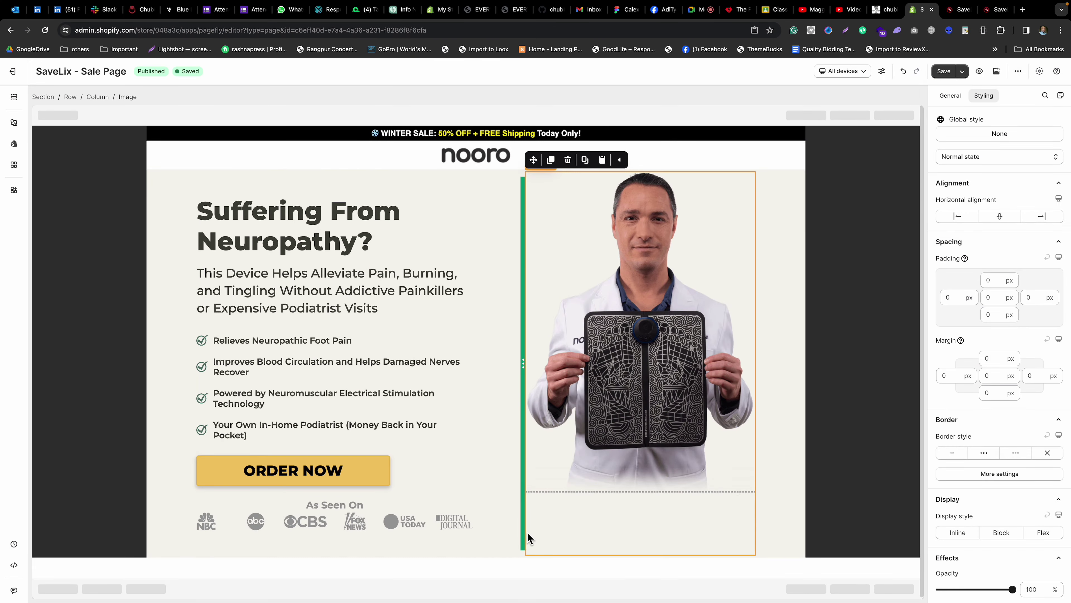
pyautogui.click(522, 552)
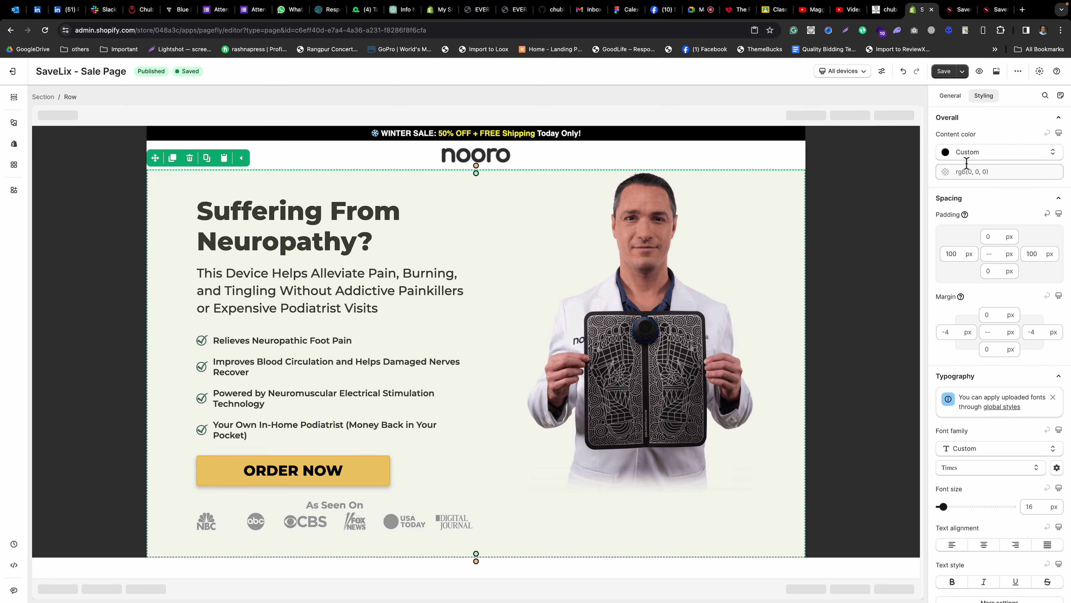
pyautogui.click(950, 96)
pyautogui.scroll(5, 996, 303)
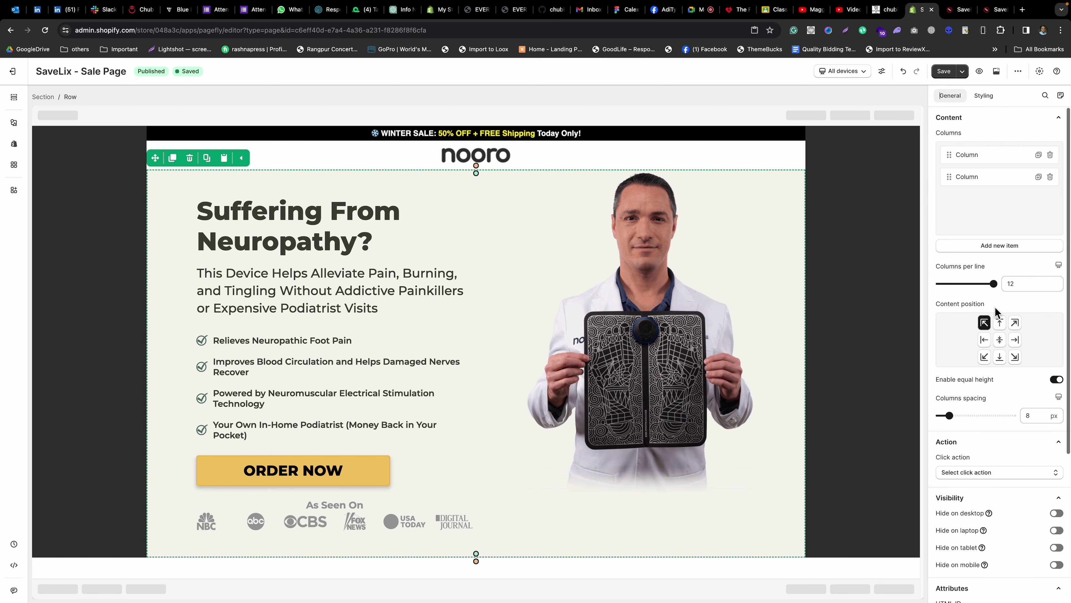
pyautogui.click(1001, 341)
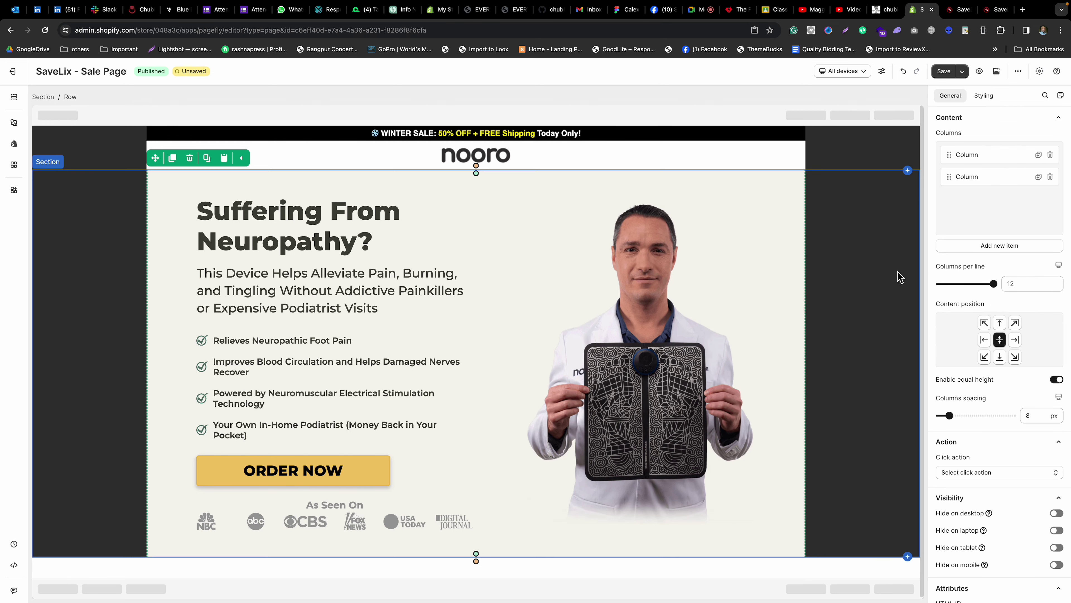
pyautogui.click(945, 72)
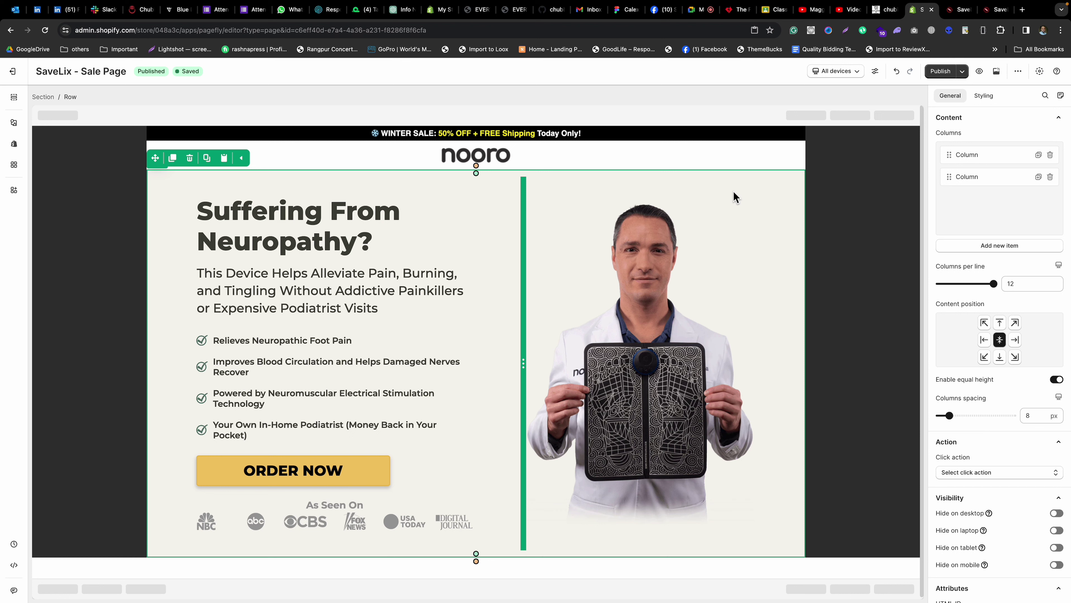
pyautogui.click(691, 263)
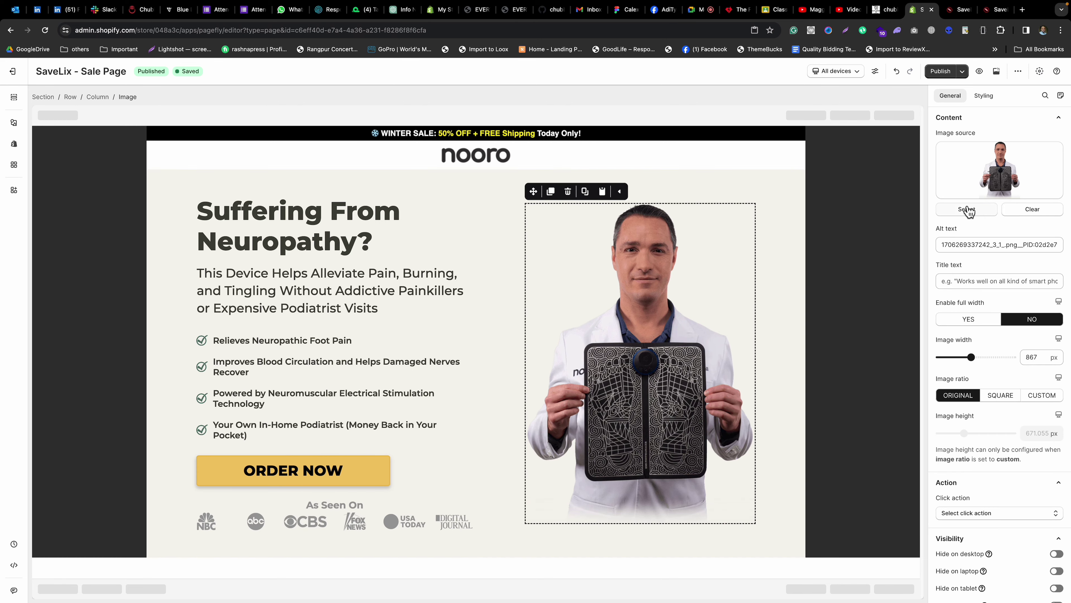
pyautogui.doubleClick(641, 257)
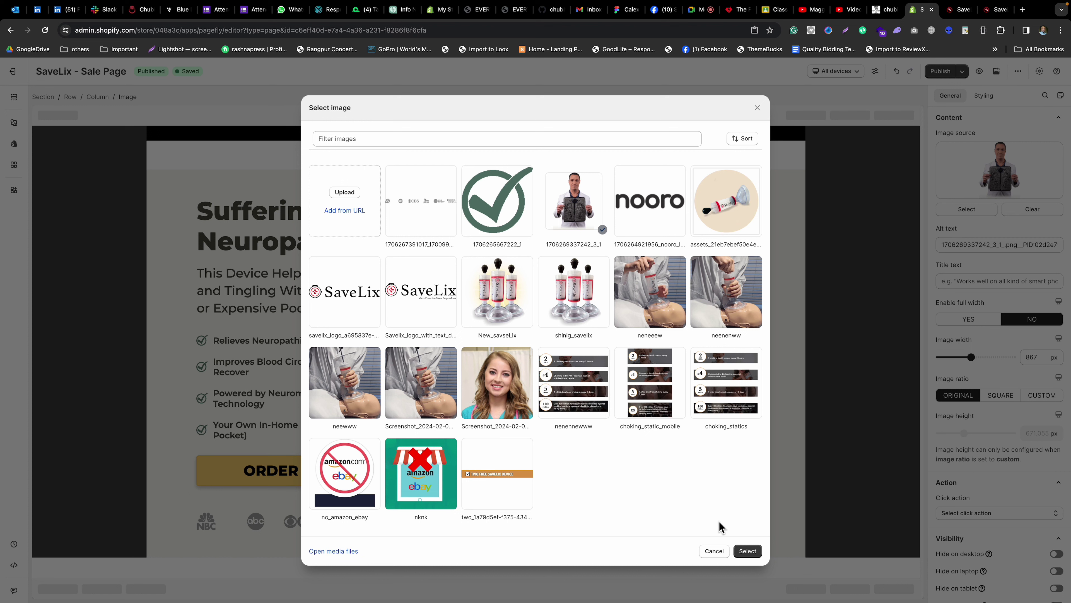
pyautogui.click(716, 553)
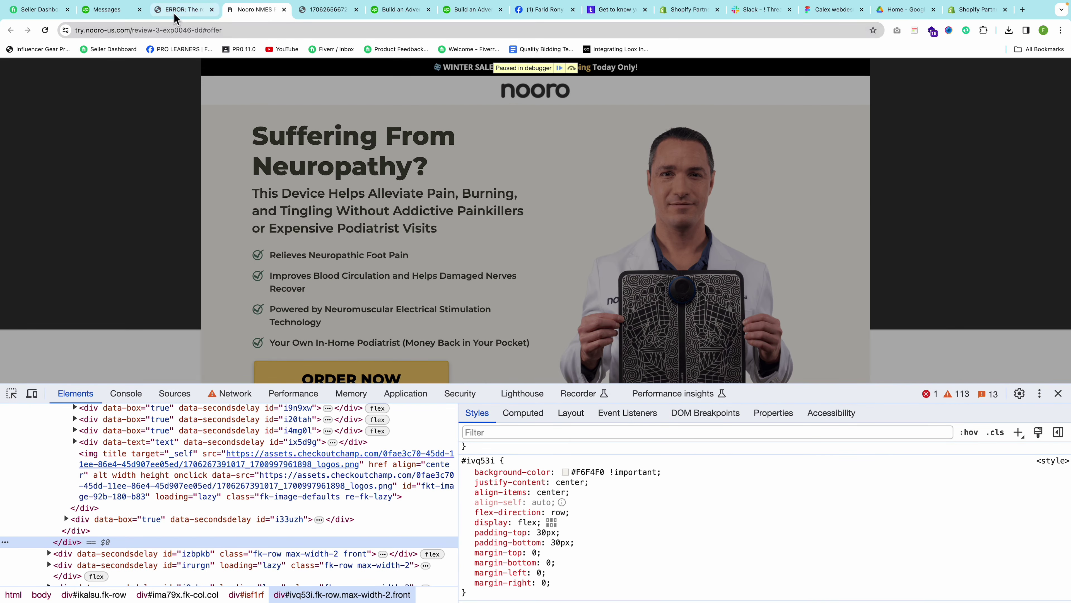
# Review the client's hero screenshot in the Upwork messages, and reload the nooro page tab that has the 503 error.
pyautogui.click(105, 15)
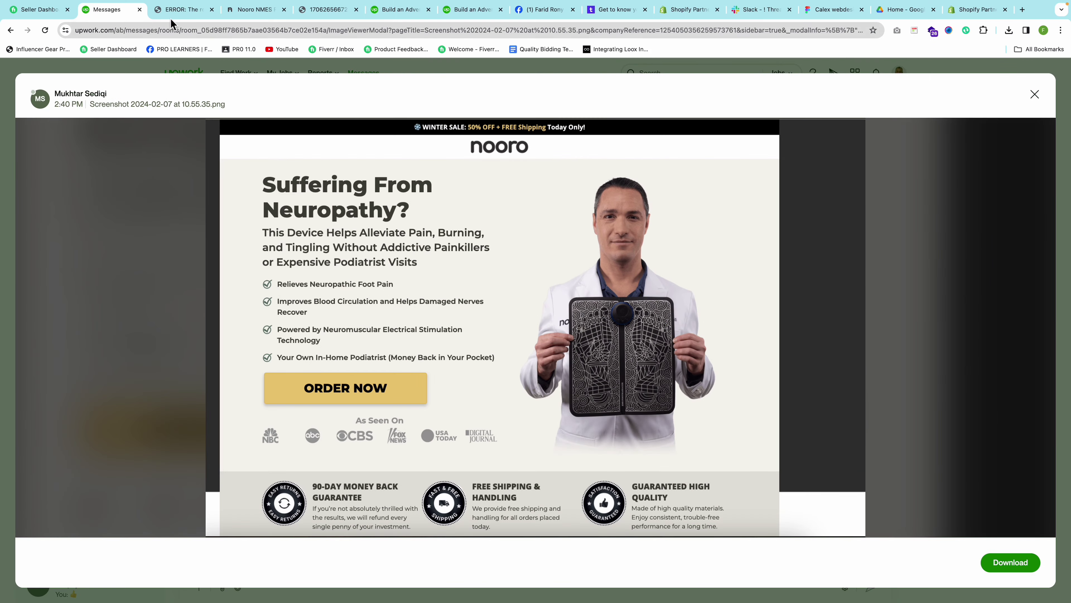
pyautogui.click(185, 10)
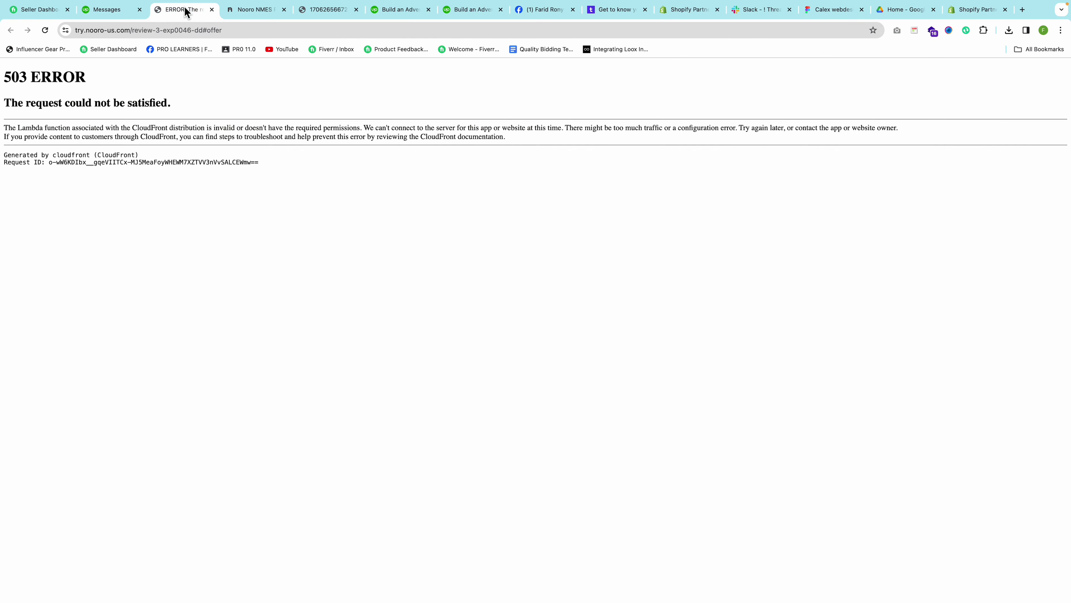
pyautogui.click(44, 30)
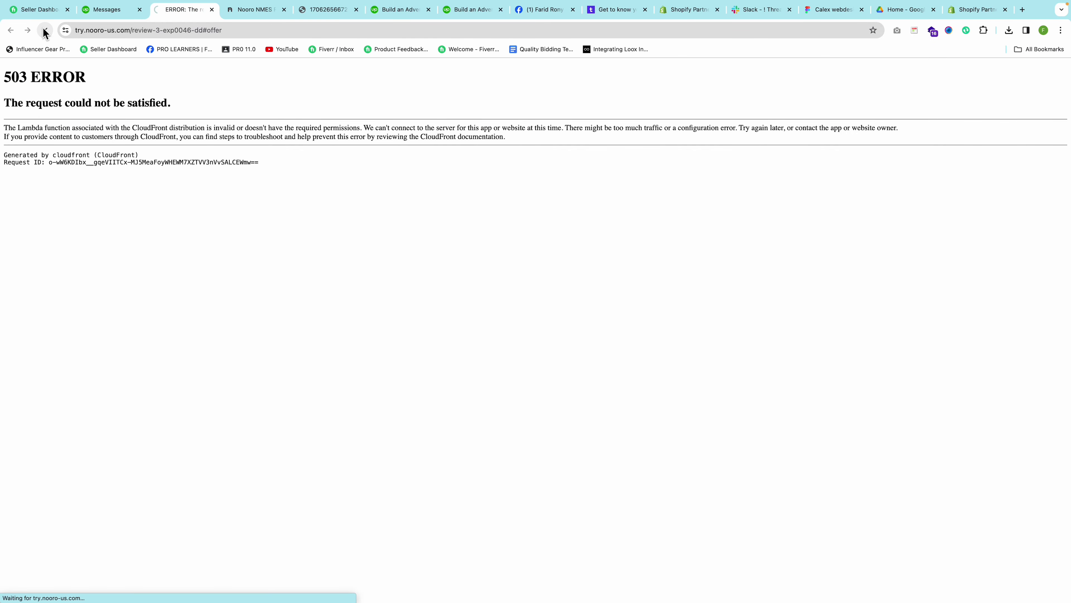
pyautogui.click(252, 11)
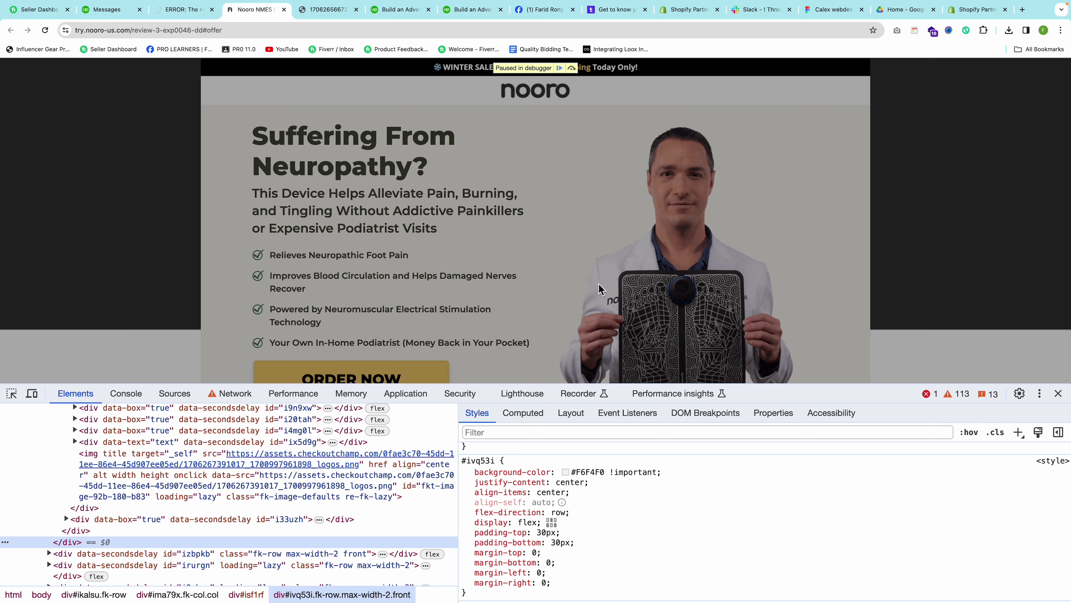
# Close the developer tools on the nooro reference page and examine the three-badge guarantee strip below the hero.
pyautogui.click(1058, 393)
pyautogui.scroll(-4, 386, 248)
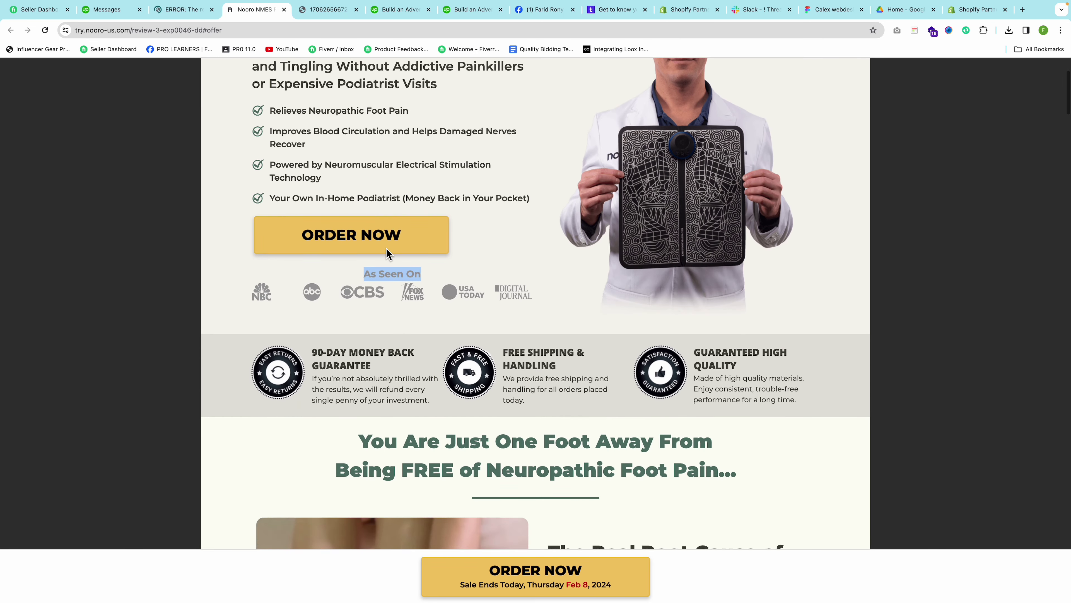
pyautogui.scroll(-2, 241, 336)
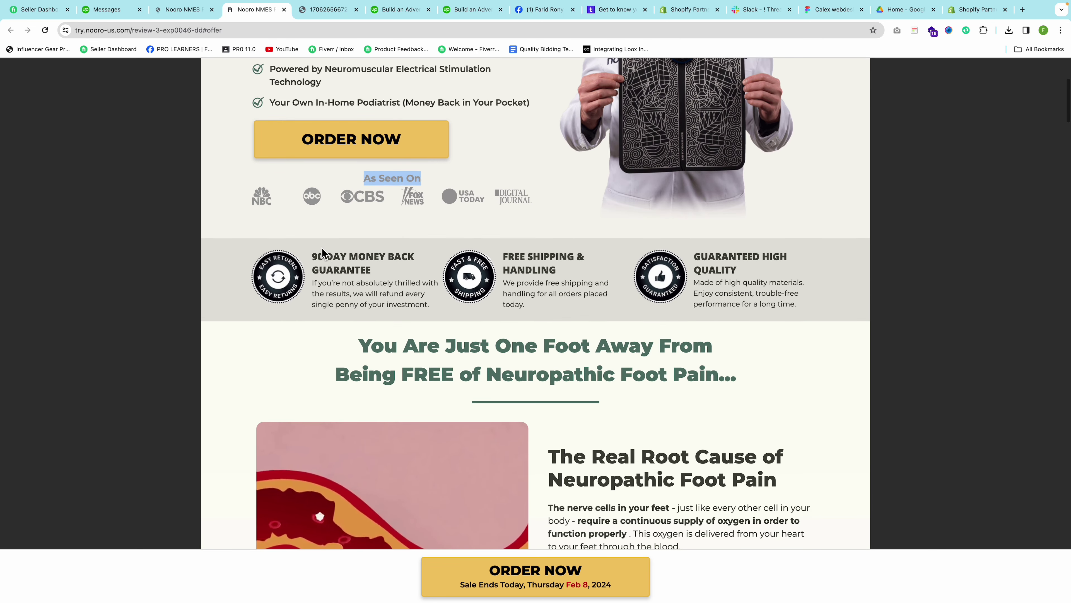
pyautogui.moveTo(315, 256); pyautogui.dragTo(364, 297)
pyautogui.click(346, 287)
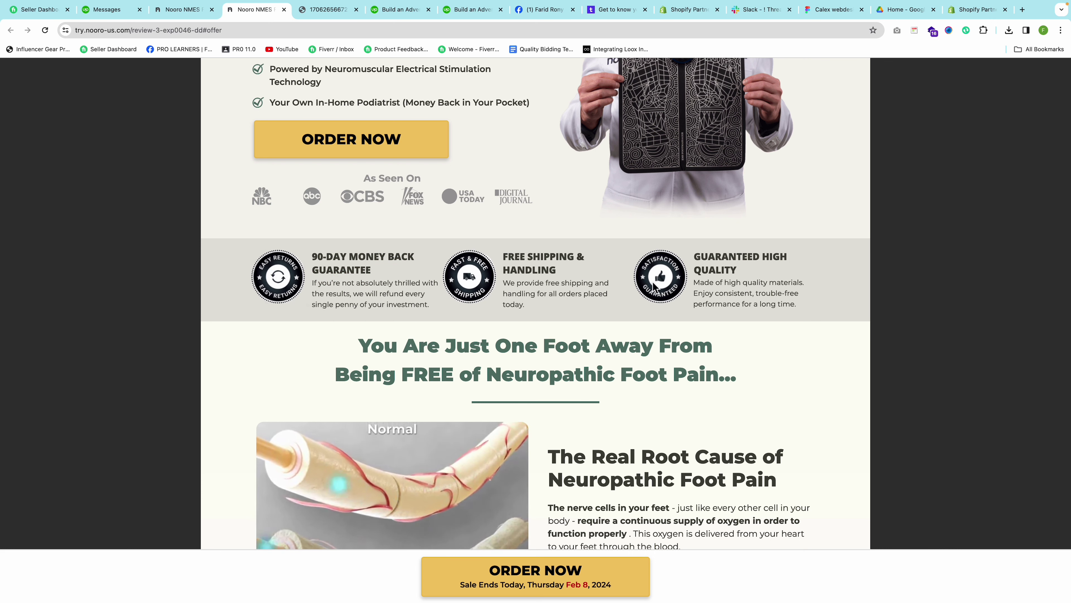
pyautogui.rightClick(288, 289)
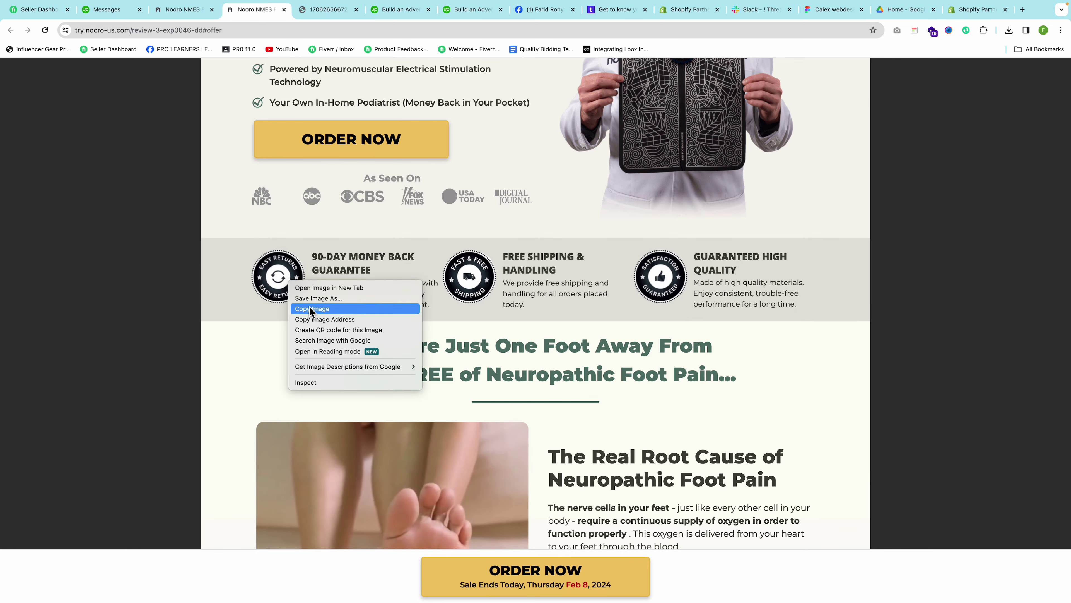
pyautogui.click(309, 317)
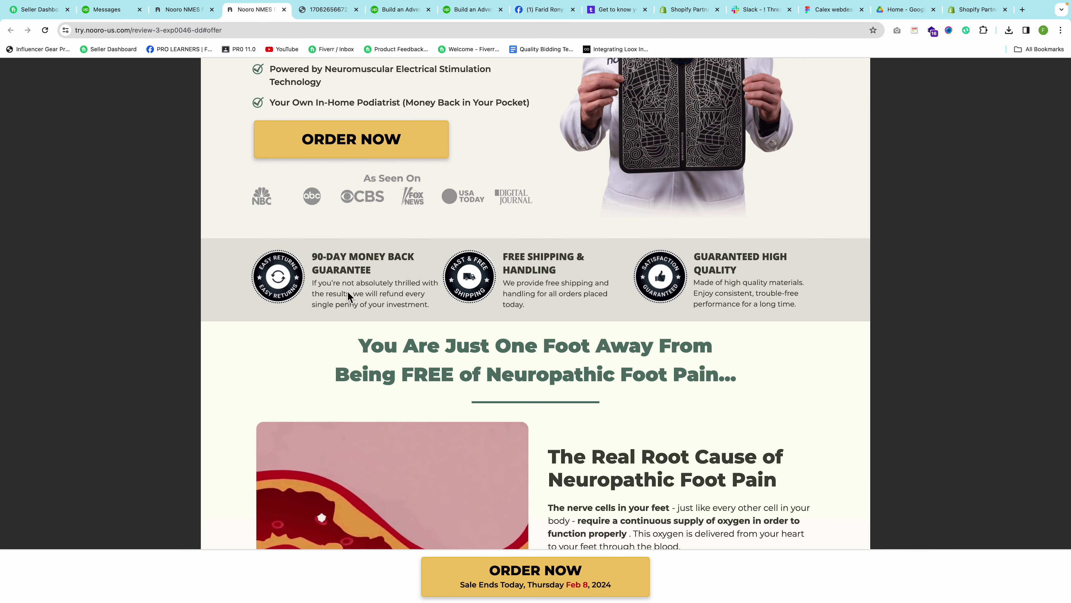
pyautogui.scroll(3, 620, 315)
pyautogui.scroll(2, 620, 315)
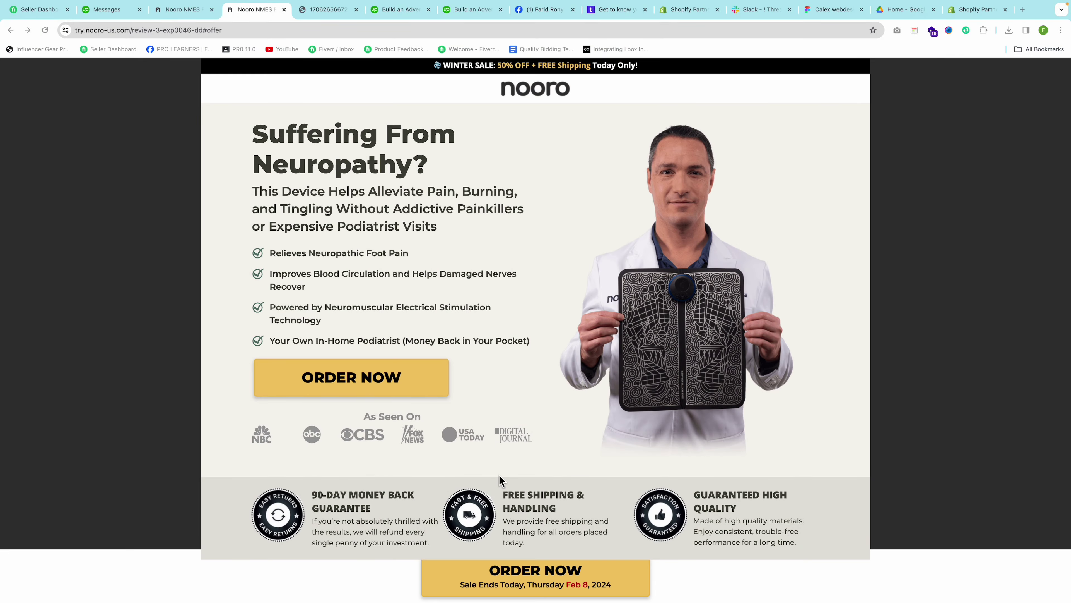
pyautogui.scroll(-1, 500, 480)
pyautogui.scroll(-4, 508, 435)
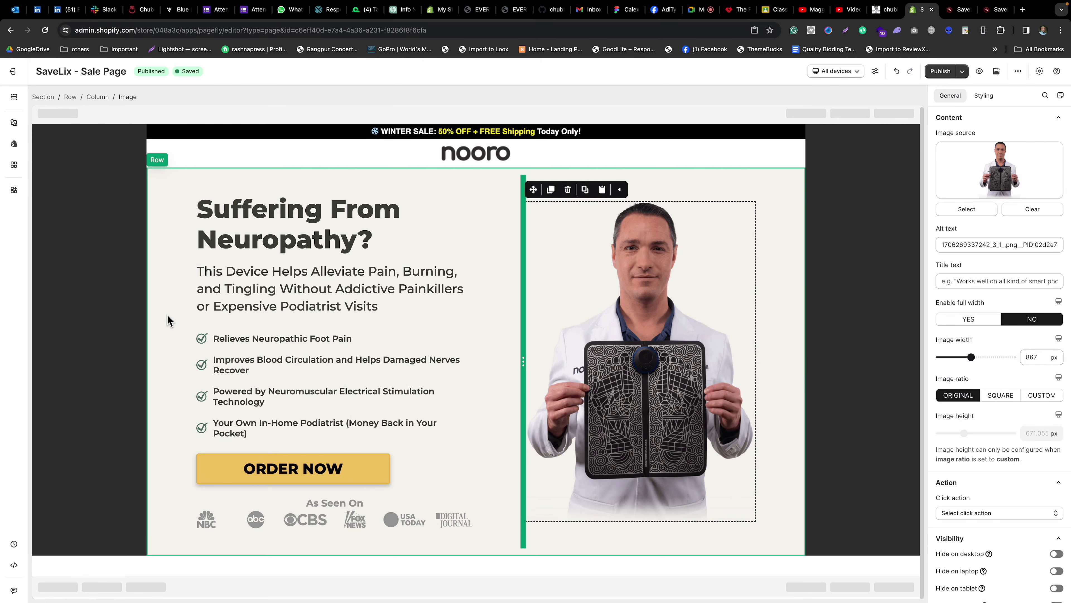
# Duplicate the hero section of the SaveLix - Sale Page directly below the original.
pyautogui.click(105, 303)
pyautogui.click(59, 156)
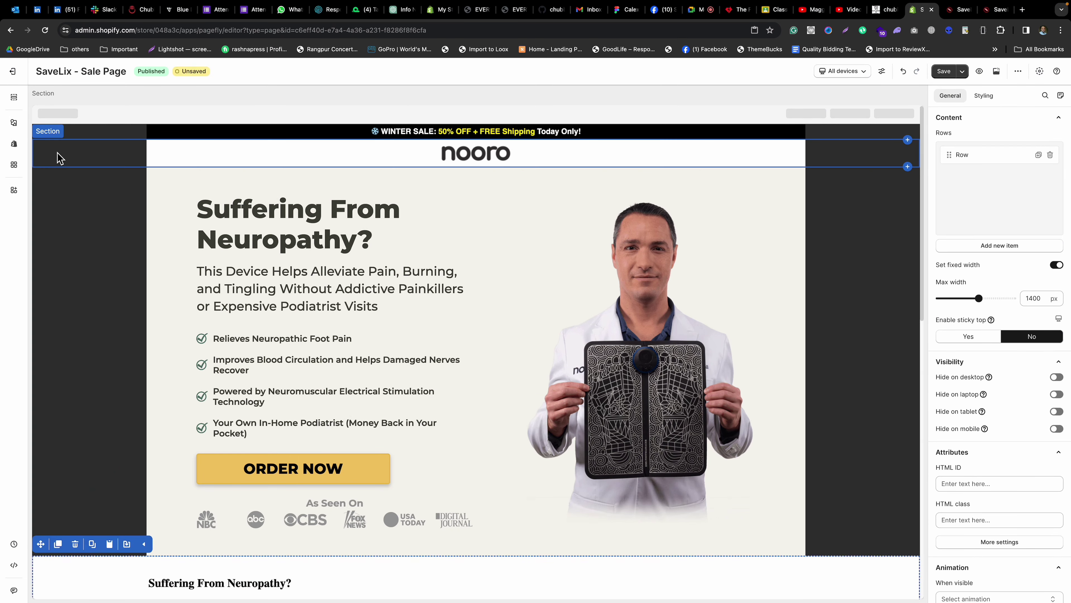
pyautogui.scroll(-10, 405, 282)
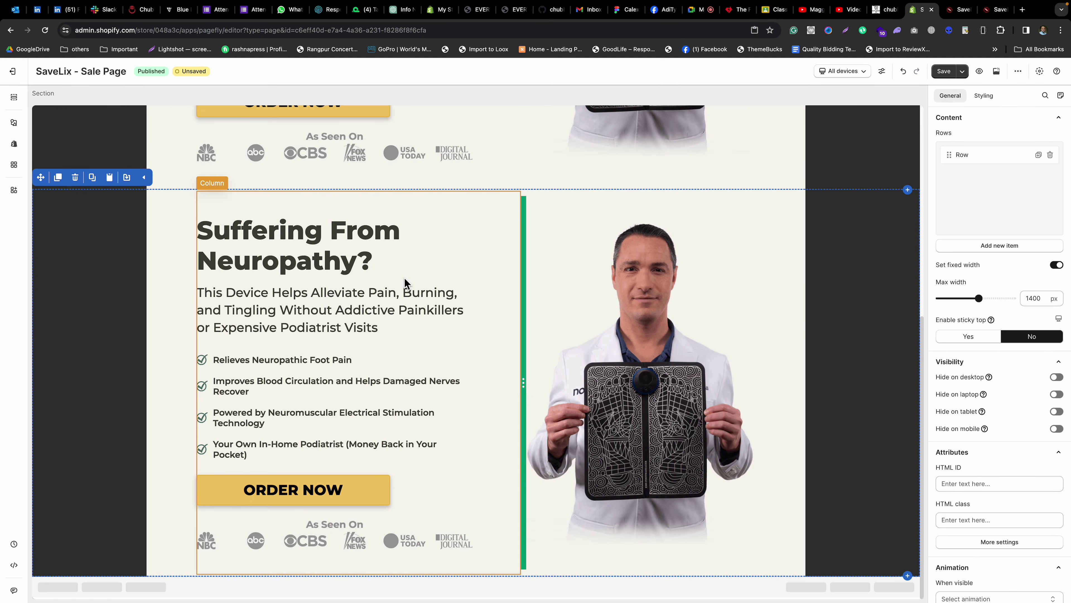
# Delete the text column and the doctor image from the duplicated section, leaving one empty column.
pyautogui.click(305, 269)
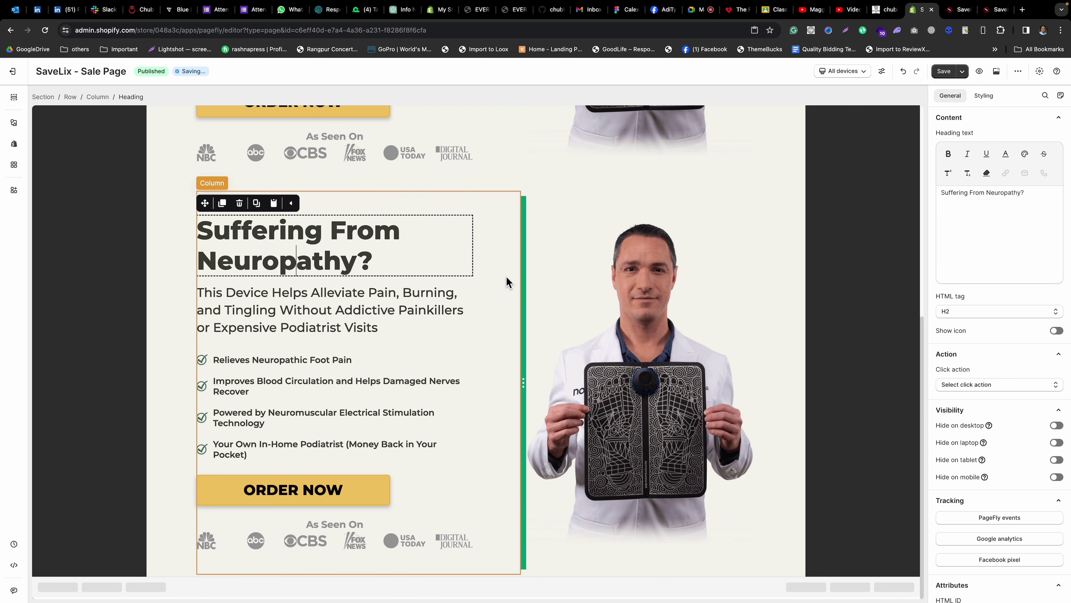
pyautogui.click(213, 182)
pyautogui.click(239, 182)
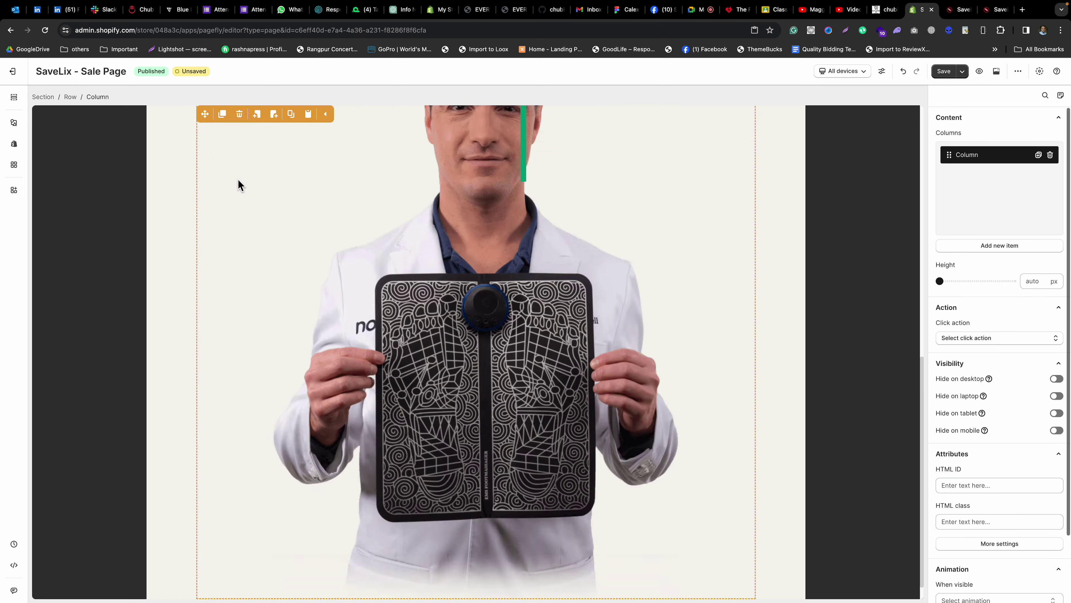
pyautogui.click(314, 166)
pyautogui.click(313, 112)
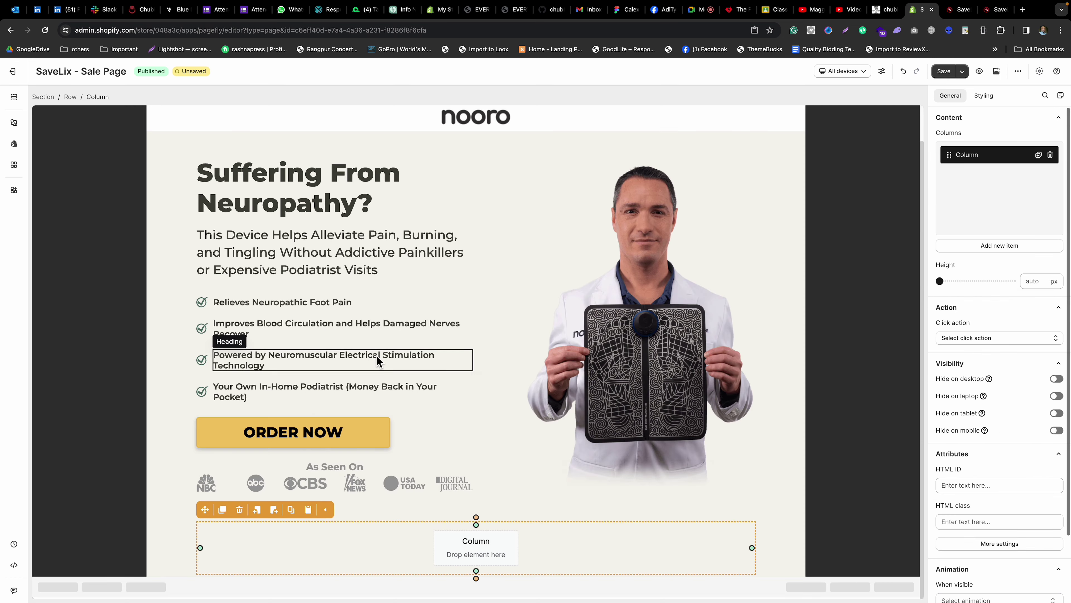
# Inspect the guarantee strip on the nooro reference page and copy its background color value #E3E1DB.
pyautogui.click(175, 537)
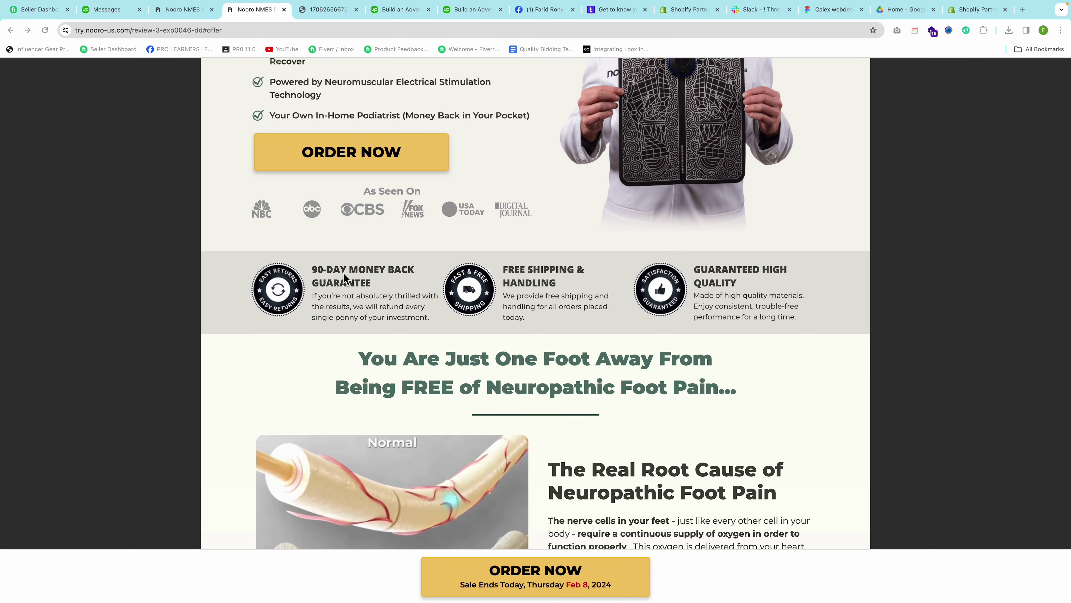
pyautogui.rightClick(225, 277)
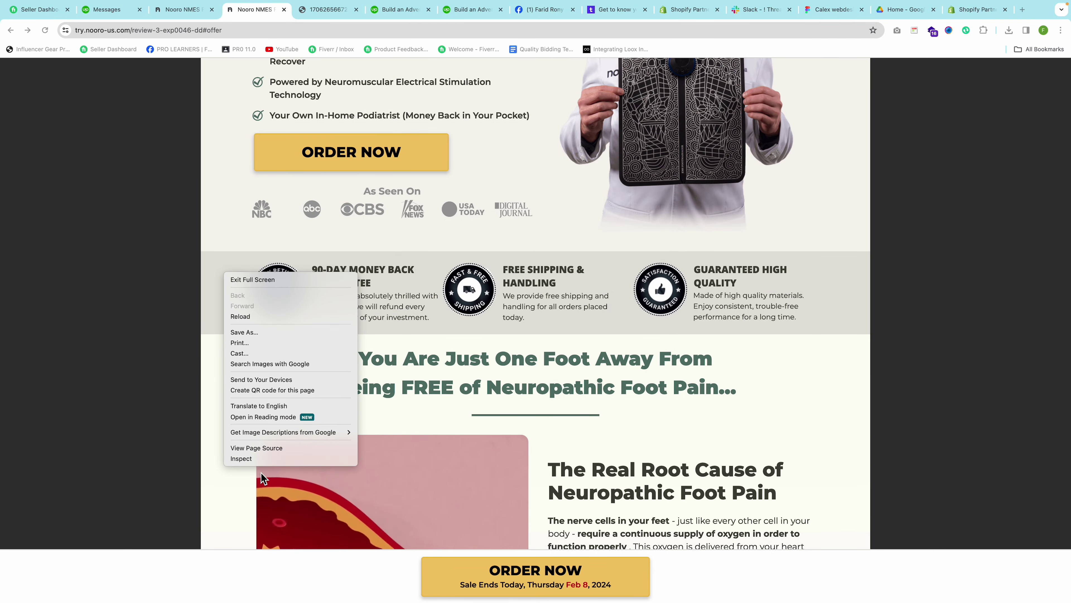
pyautogui.click(242, 458)
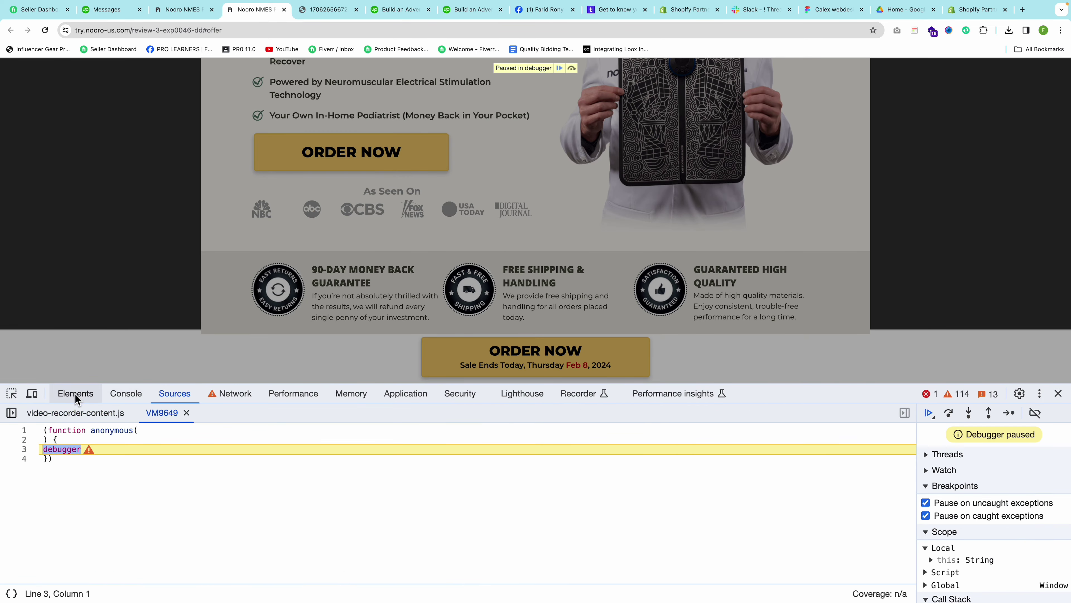
pyautogui.click(75, 397)
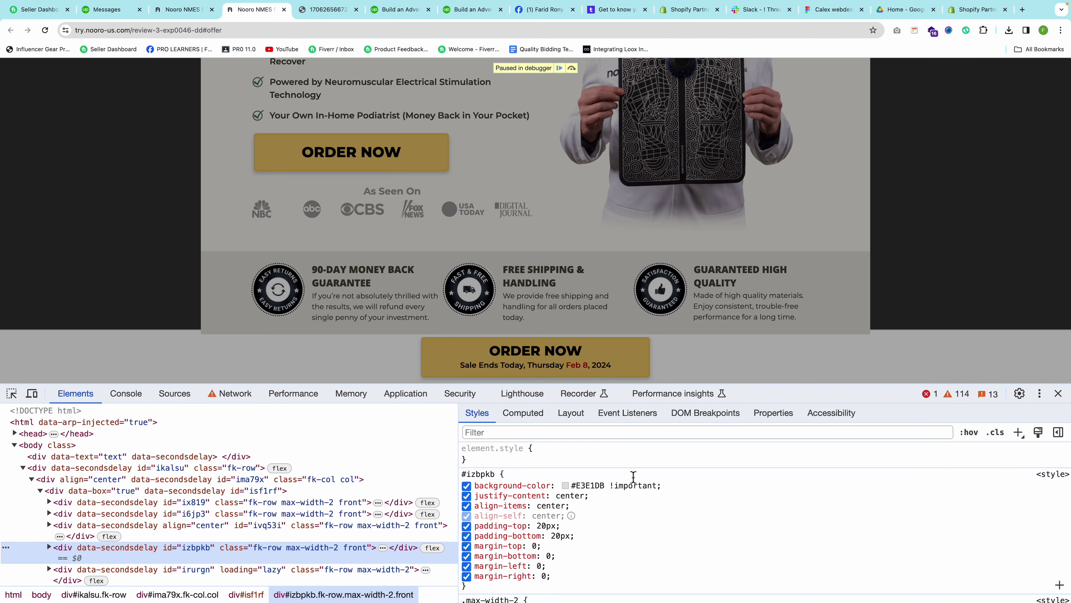
pyautogui.click(579, 485)
pyautogui.click(567, 482)
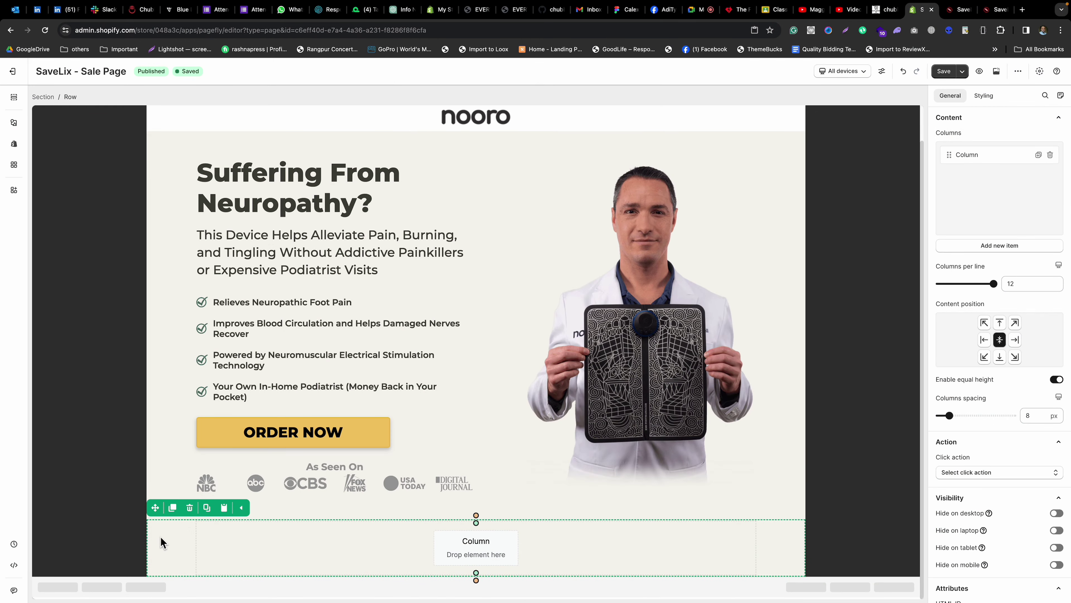
# Set the background color of the row below the hero section to #E3E1DB.
pyautogui.click(984, 95)
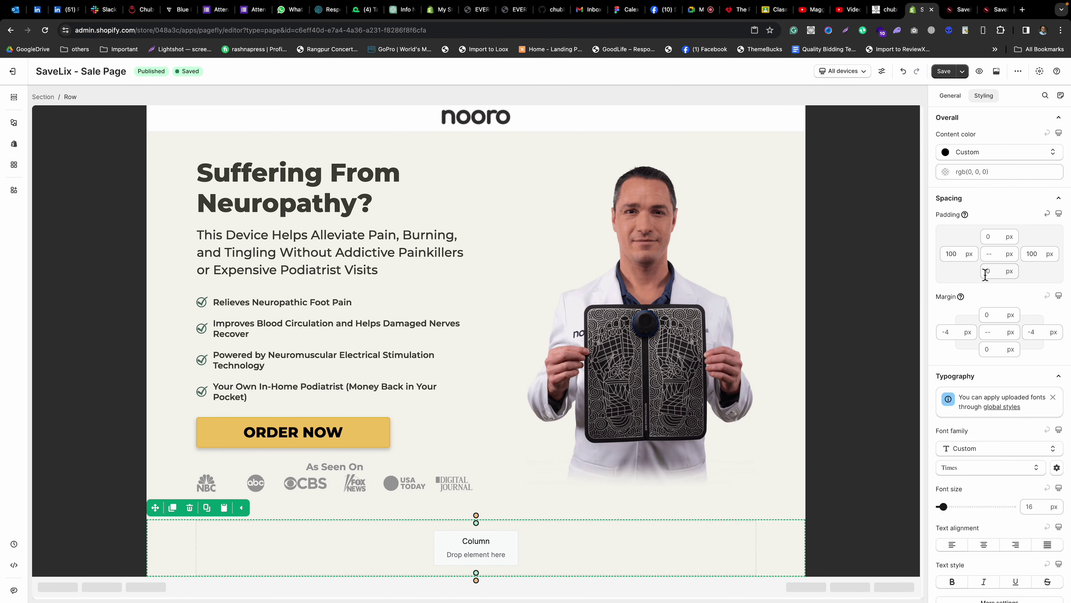
pyautogui.scroll(-8, 1016, 225)
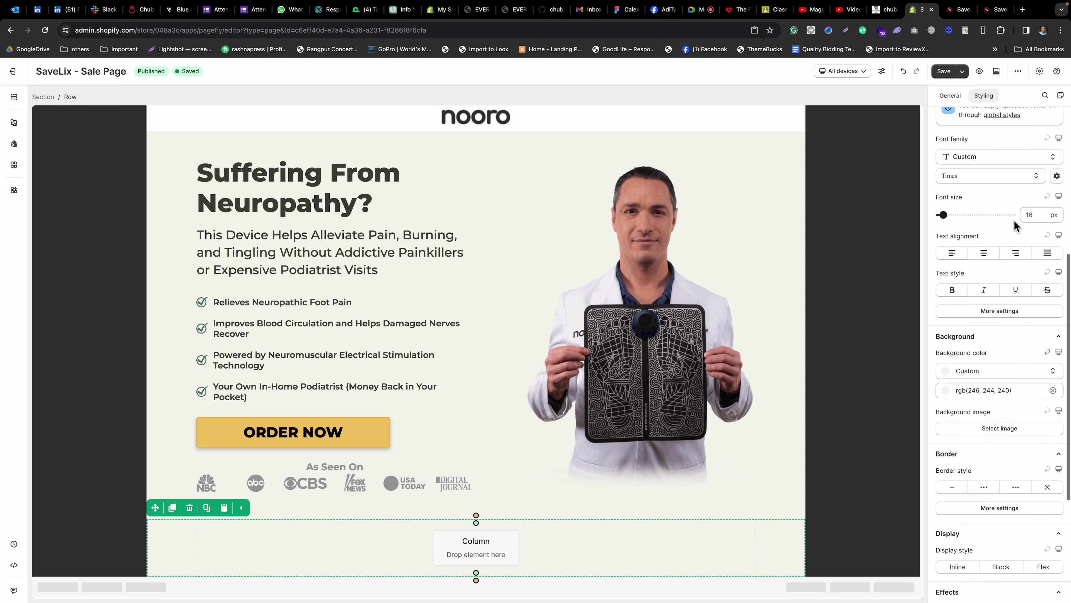
pyautogui.click(986, 280)
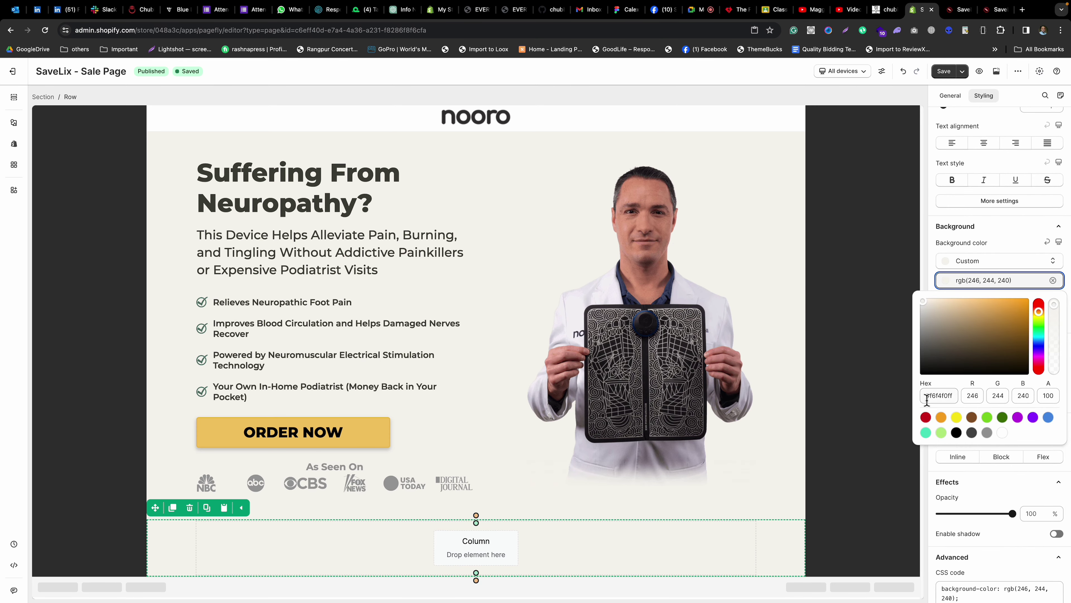
pyautogui.moveTo(927, 398); pyautogui.dragTo(944, 393)
pyautogui.write('E3E1DB')
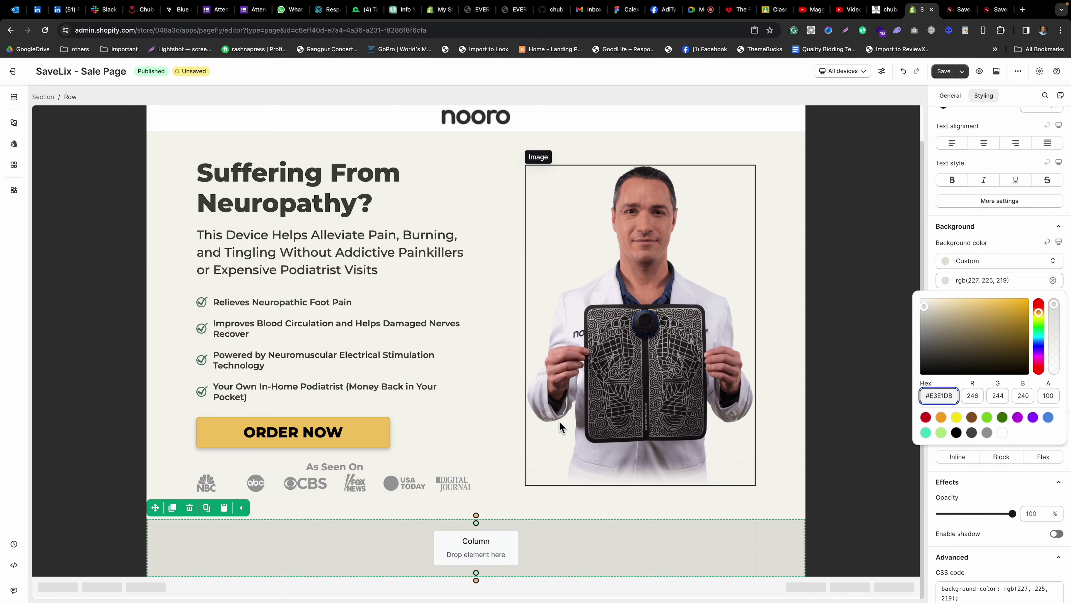
# Insert a three-item content list with image, heading, sub-heading and paragraph into the empty column below the hero.
pyautogui.click(465, 539)
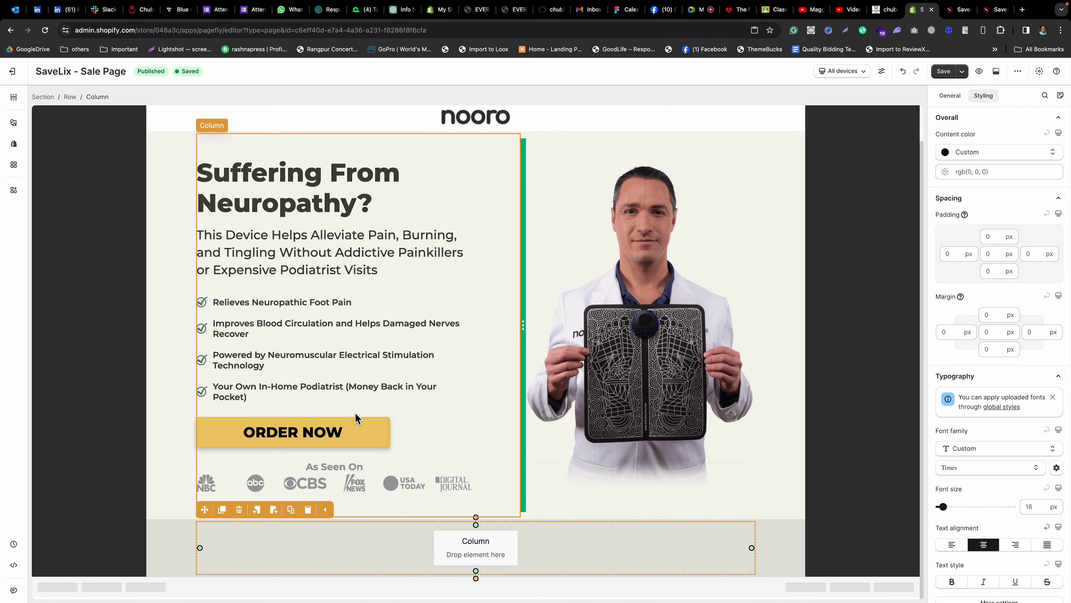
pyautogui.click(14, 123)
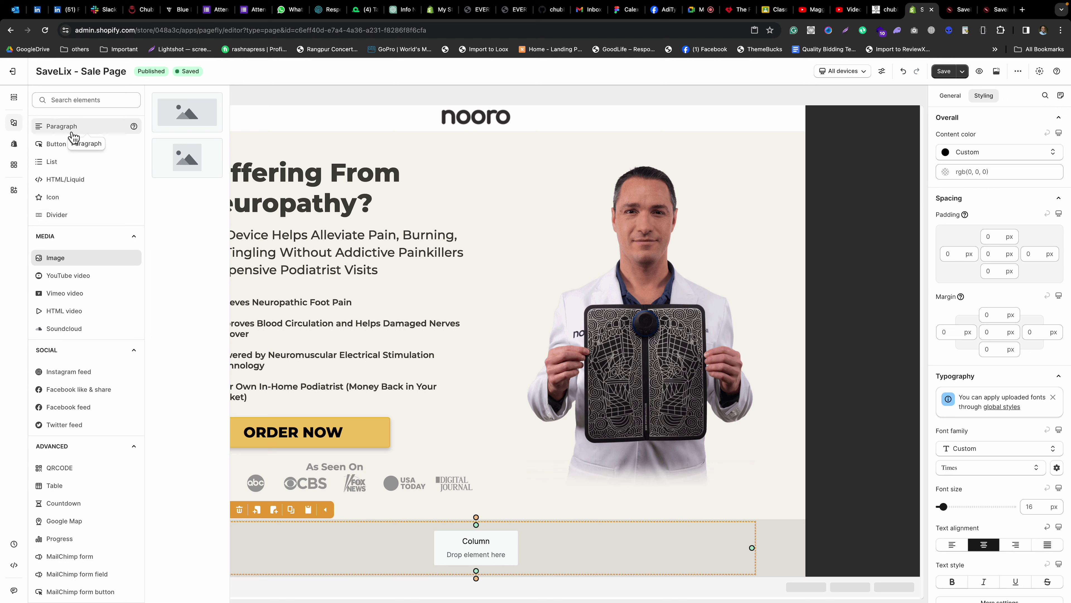
pyautogui.scroll(4, 80, 211)
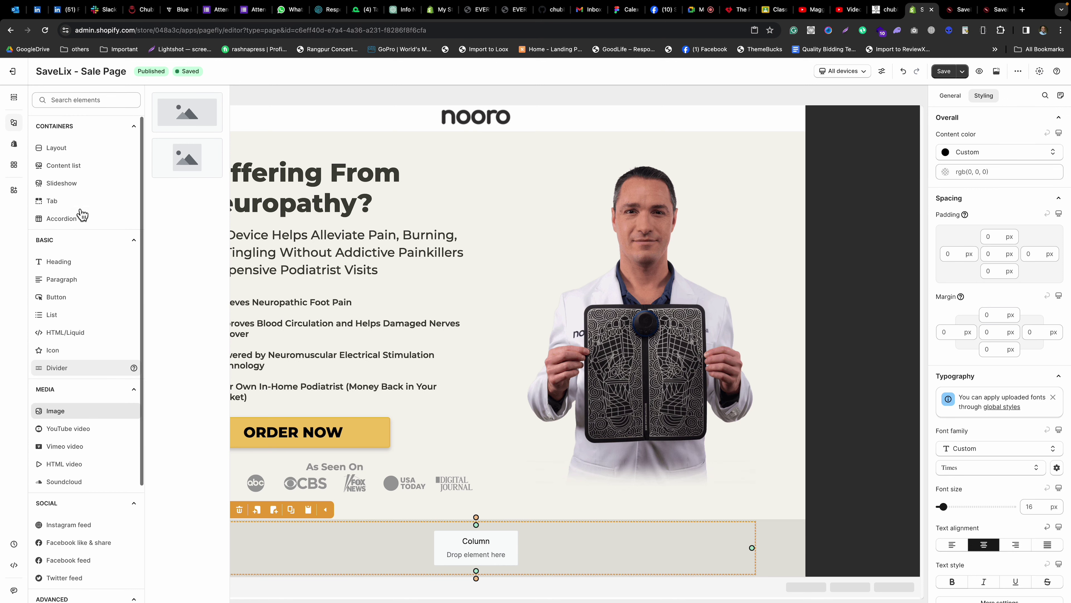
pyautogui.moveTo(67, 167)
pyautogui.scroll(-1, 67, 169)
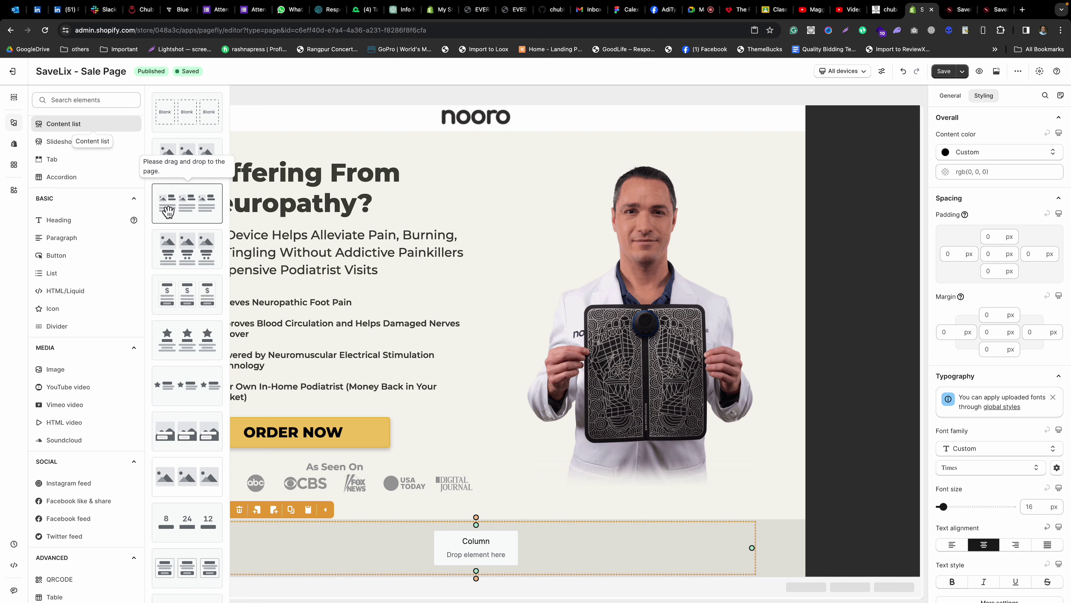
pyautogui.moveTo(180, 209); pyautogui.dragTo(383, 553)
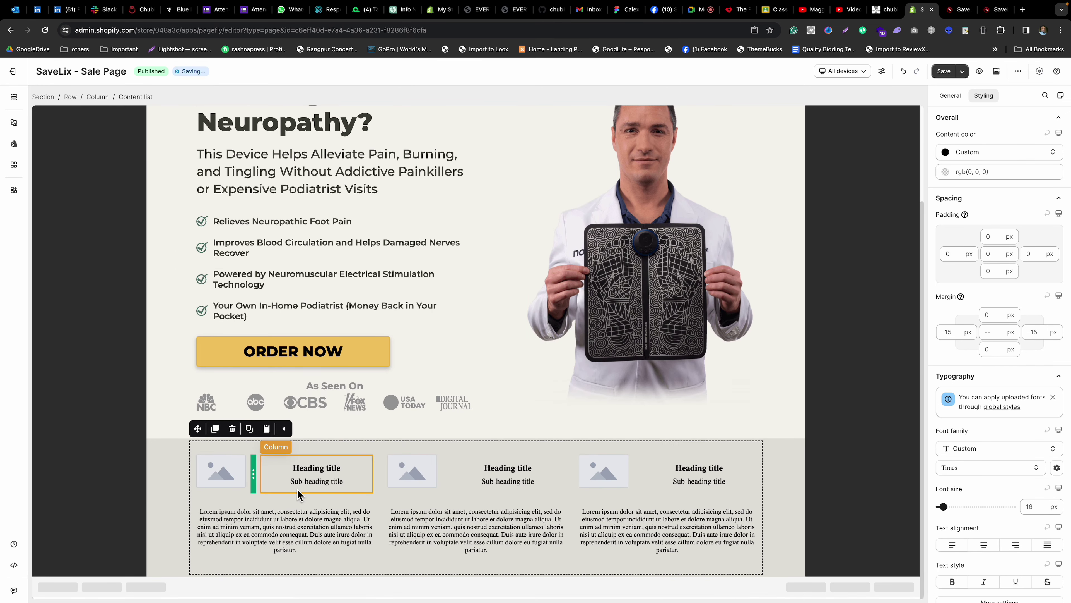
# Select the first list item's image placeholder, and copy the source URL of the Easy Returns badge from the nooro page's code.
pyautogui.click(222, 475)
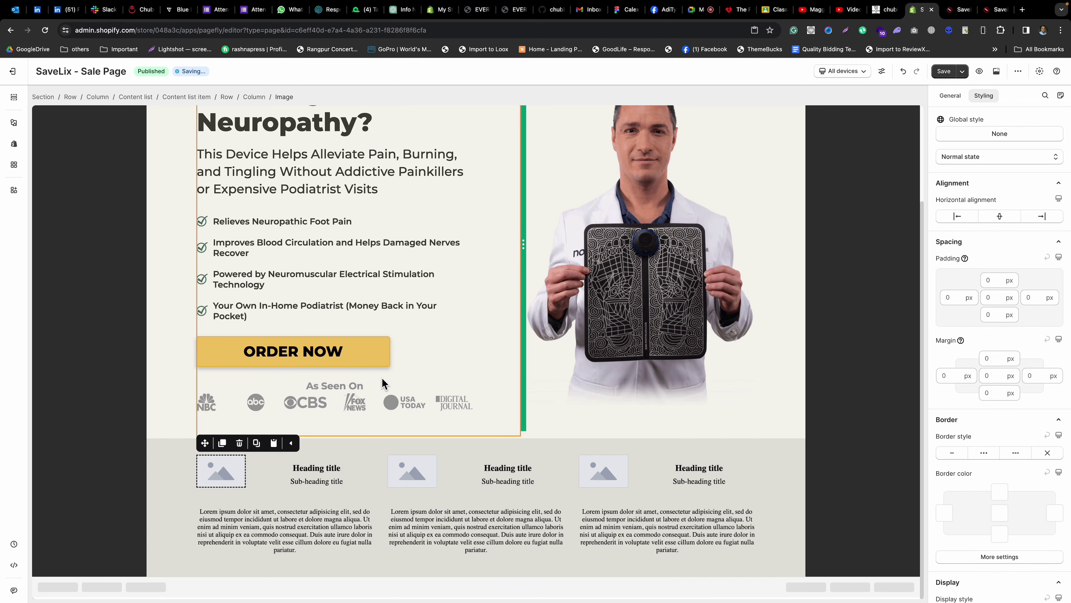
pyautogui.press('super+grave')
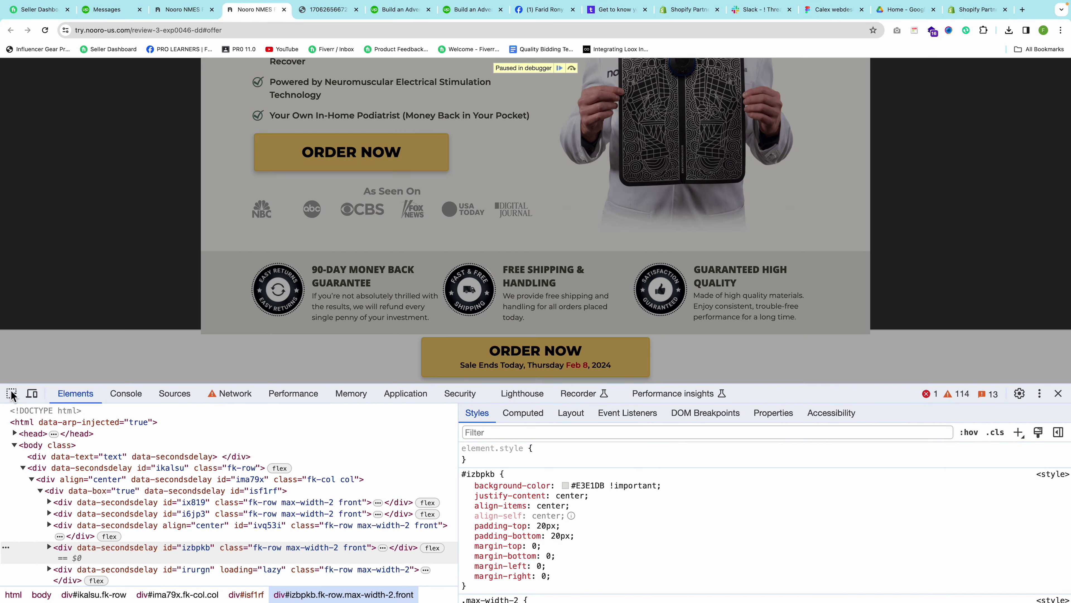
pyautogui.click(12, 394)
pyautogui.click(273, 295)
pyautogui.moveTo(295, 548)
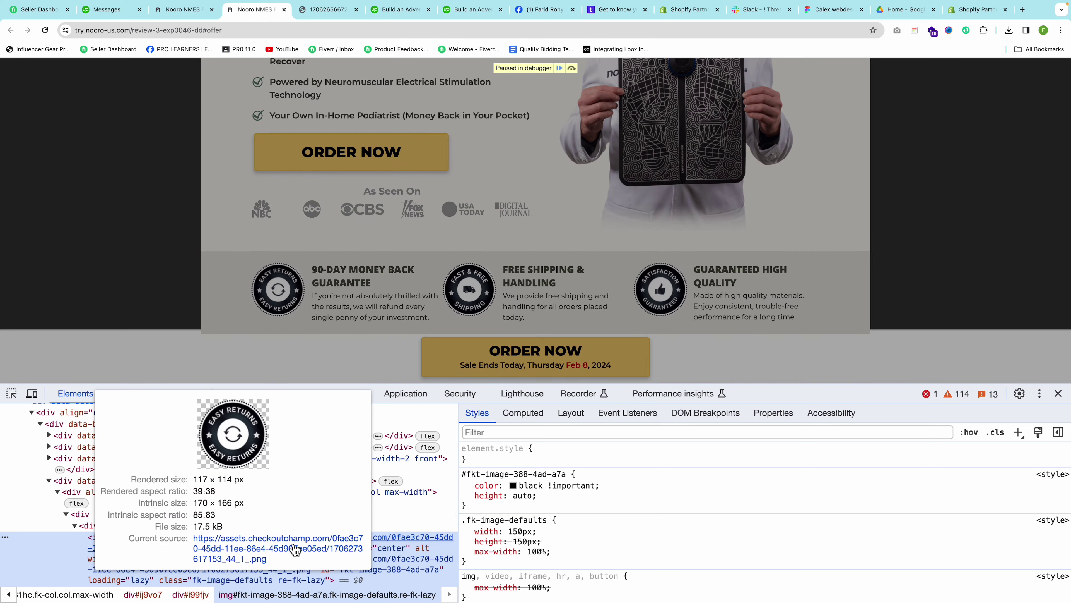
pyautogui.moveTo(283, 560); pyautogui.dragTo(195, 544)
pyautogui.press('super+c')
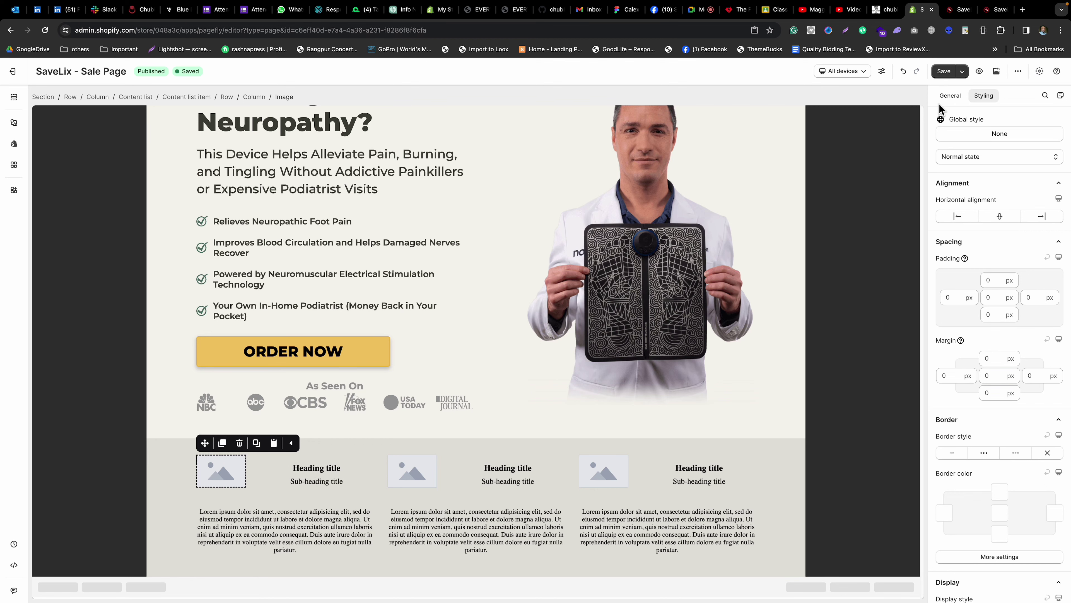
pyautogui.click(951, 96)
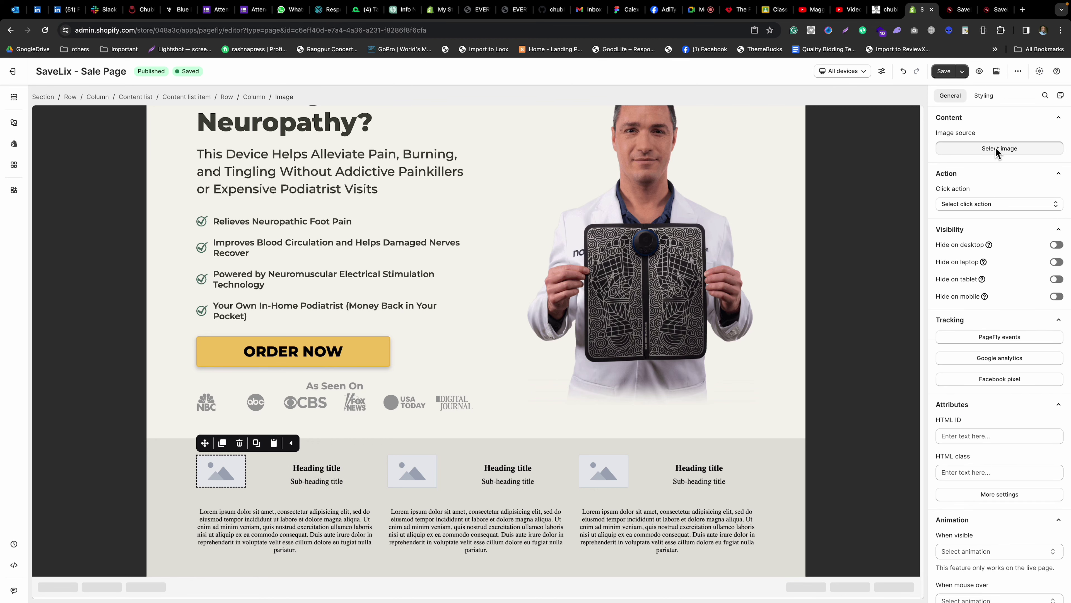
pyautogui.click(995, 148)
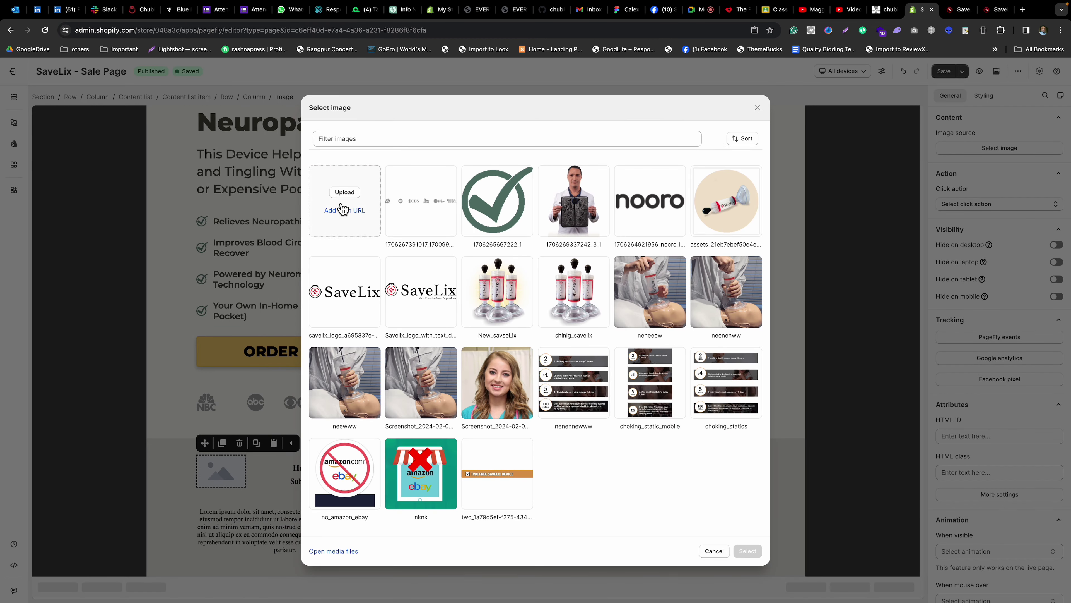
pyautogui.click(343, 209)
pyautogui.click(384, 333)
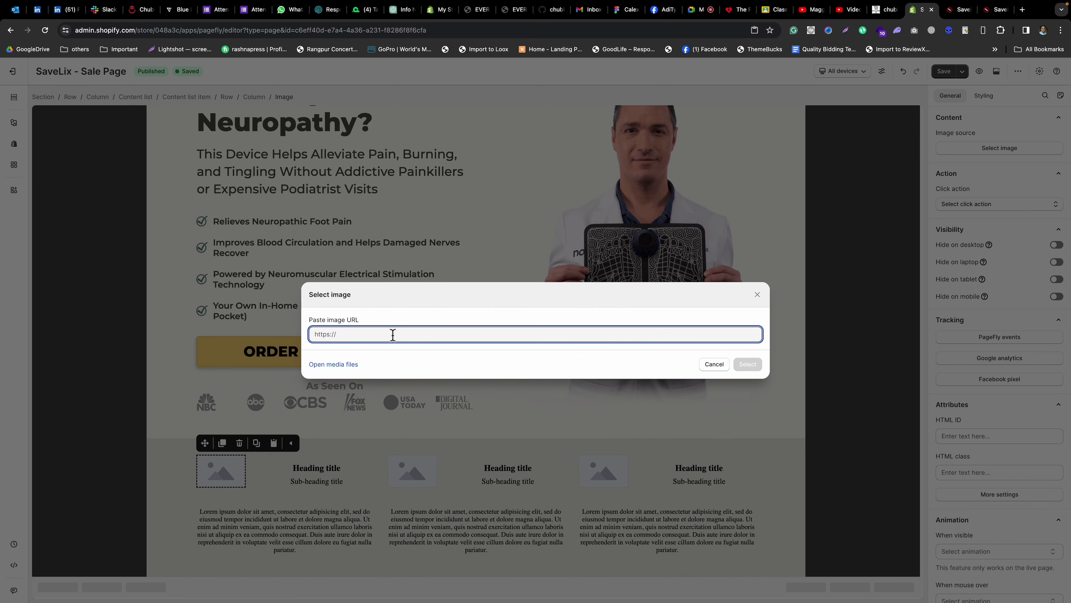
pyautogui.press('super+v')
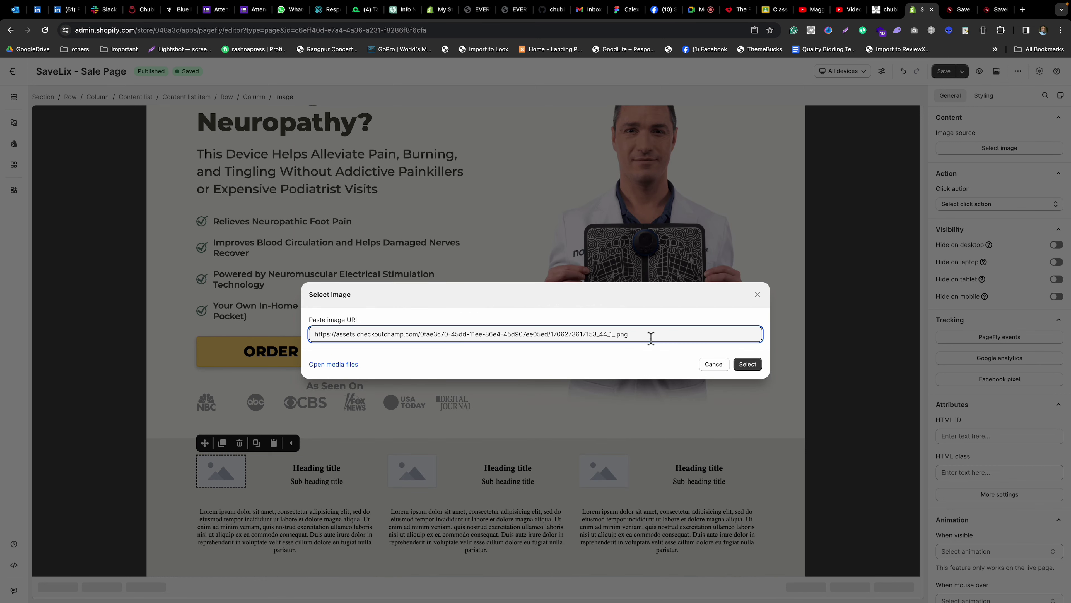
pyautogui.click(749, 368)
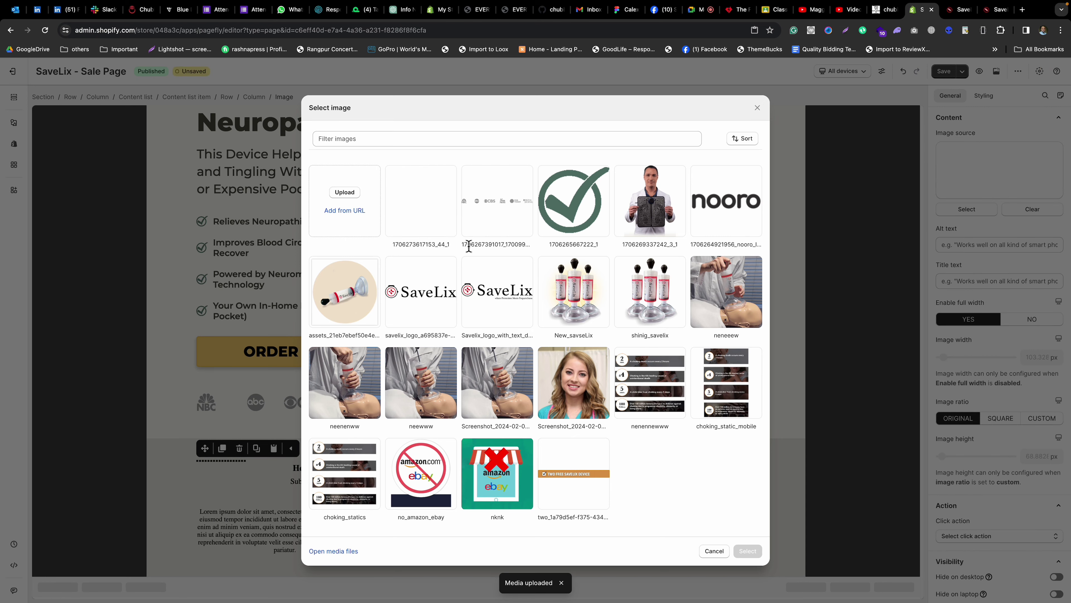
pyautogui.click(757, 556)
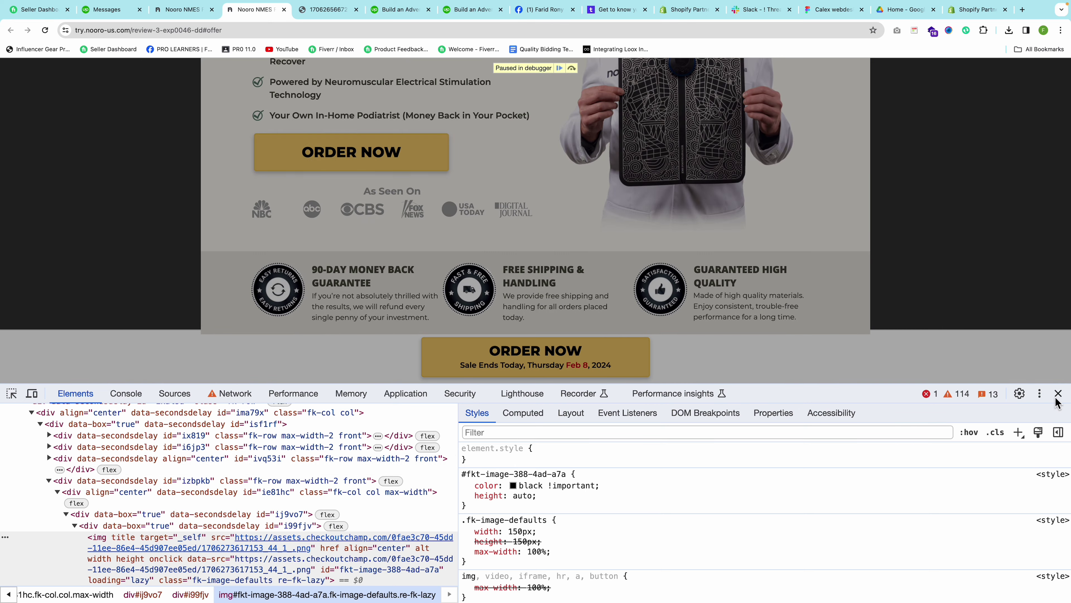
# Replace the first item's heading with "90-DAY MONEY BACK GUARANTEE" copied from the nooro page.
pyautogui.click(1059, 393)
pyautogui.tripleClick(326, 275)
pyautogui.press('super+c')
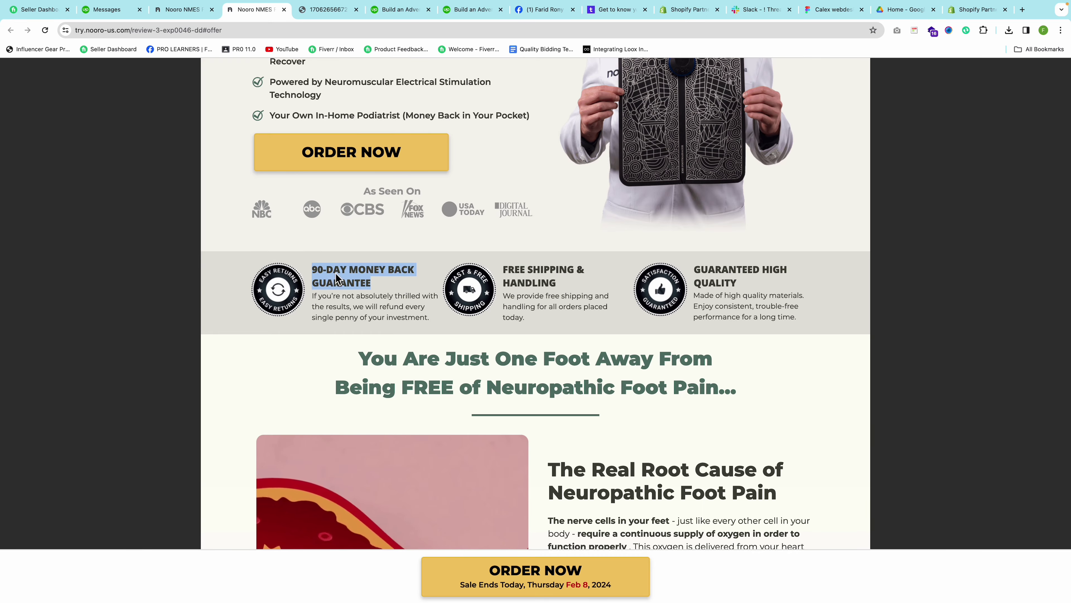
pyautogui.press('super+Tab')
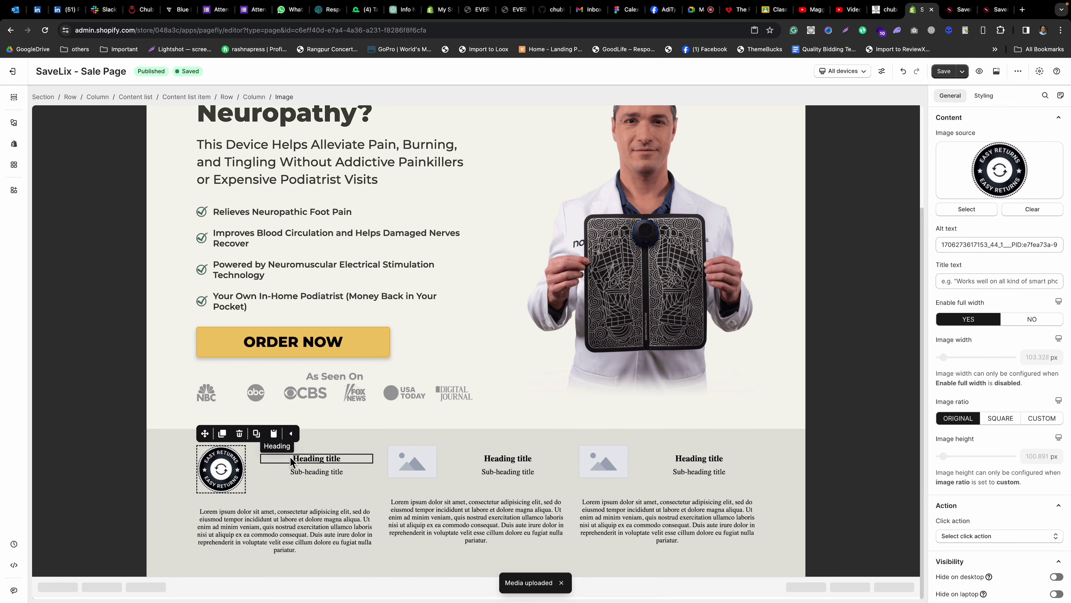
pyautogui.click(299, 455)
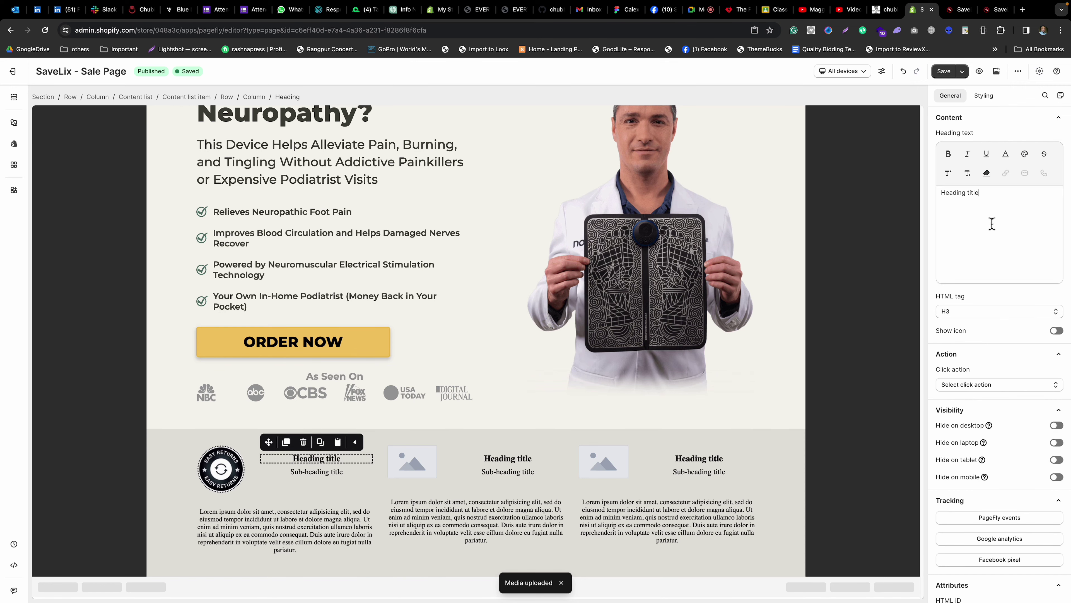
pyautogui.press('super+a')
pyautogui.press('super+v')
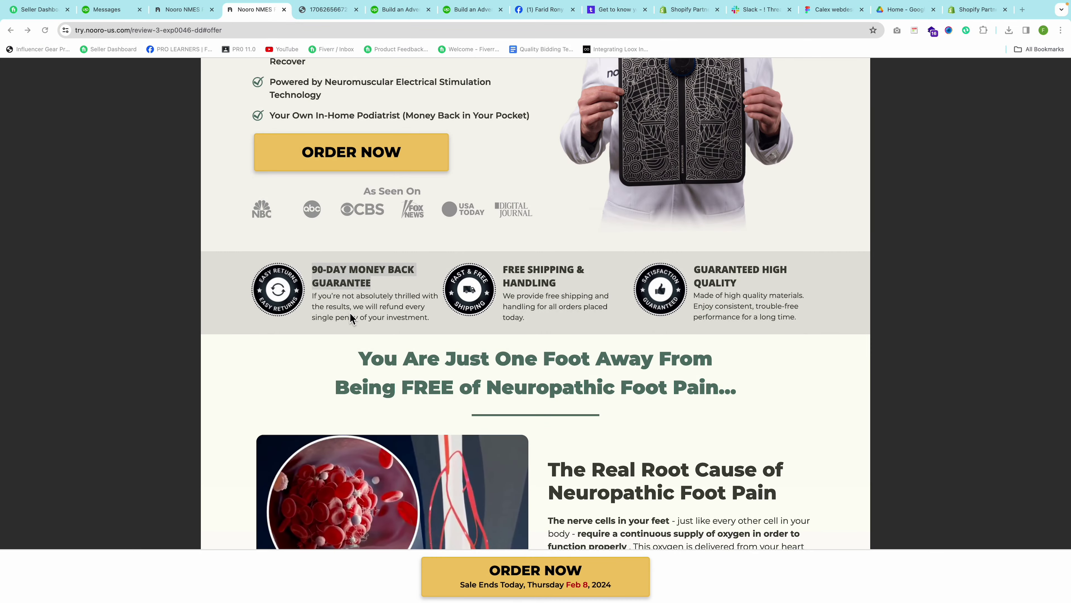
# Replace the first item's sub-heading with the nooro refund text "If you're not absolutely thrilled with the results, we will refund every single penny of your investment.".
pyautogui.tripleClick(349, 318)
pyautogui.hotkey('ctrl', 'c')
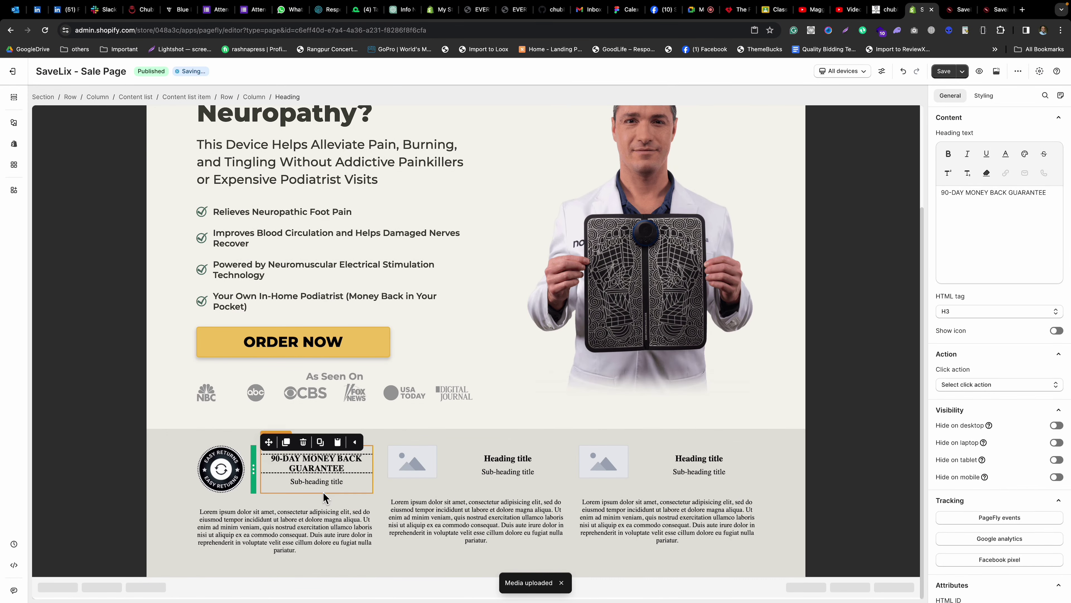
pyautogui.click(323, 481)
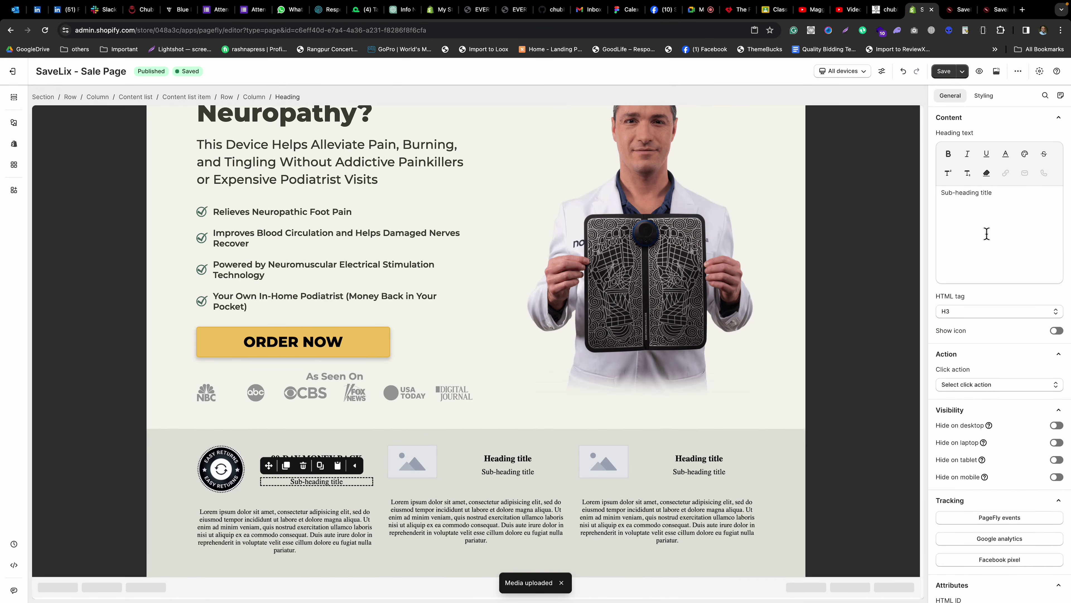
pyautogui.tripleClick(986, 219)
pyautogui.hotkey('ctrl', 'v')
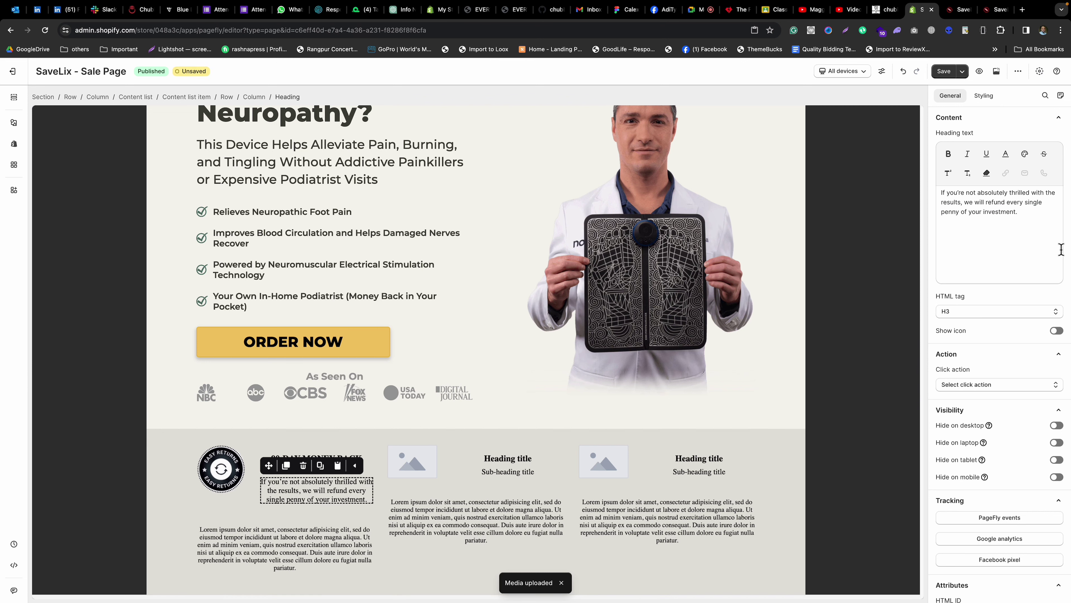
# Delete the lorem ipsum paragraph from the content list items.
pyautogui.scroll(-1, 477, 354)
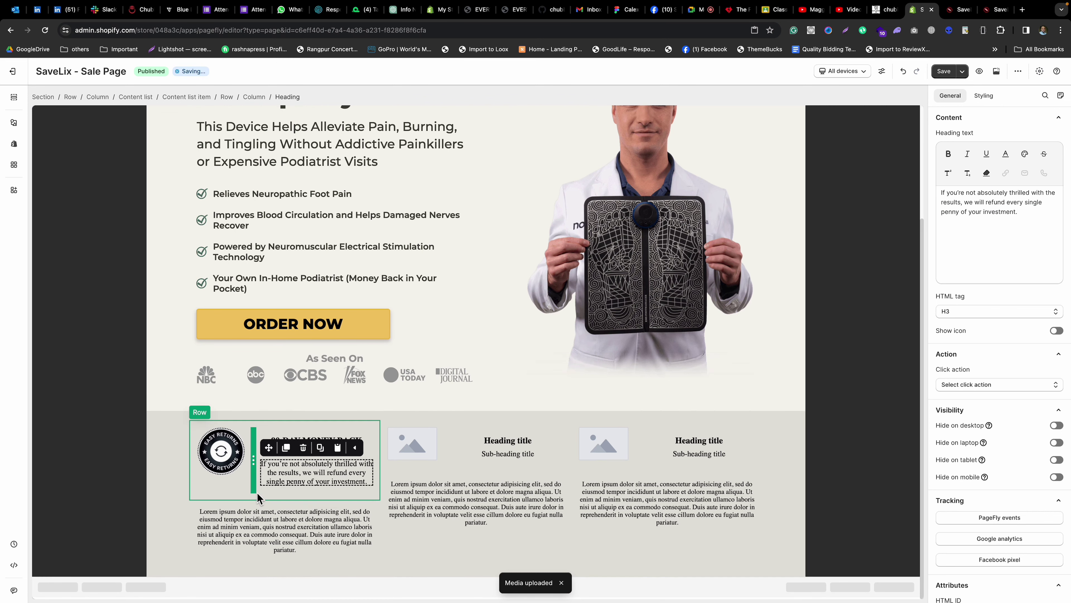
pyautogui.click(247, 504)
pyautogui.click(232, 489)
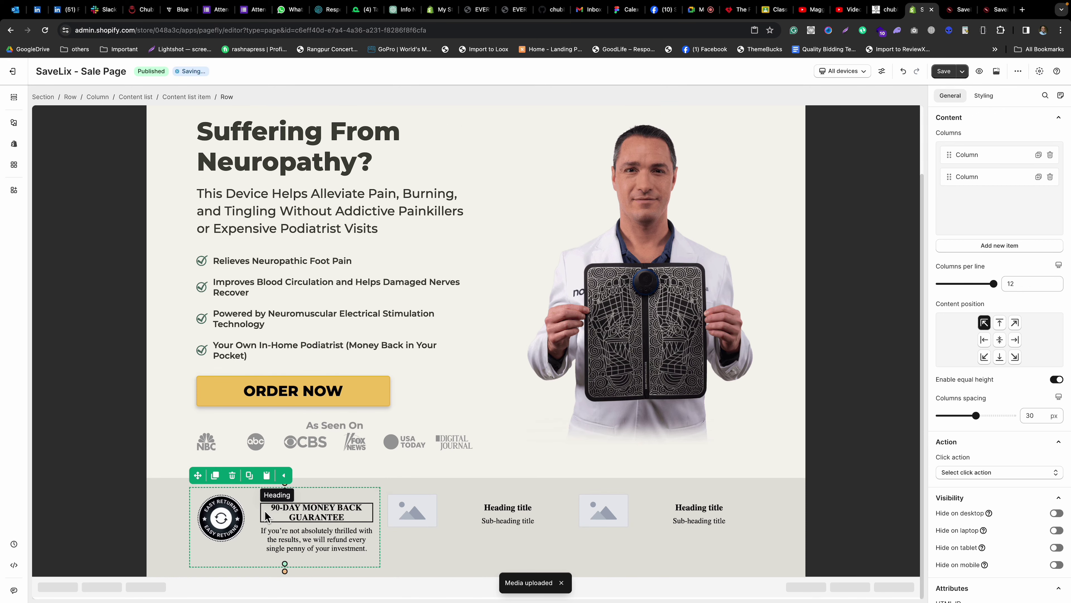
# Inspect the "90-DAY MONEY BACK GUARANTEE" heading on the nooro page and copy its #isjgaz CSS rules.
pyautogui.click(277, 510)
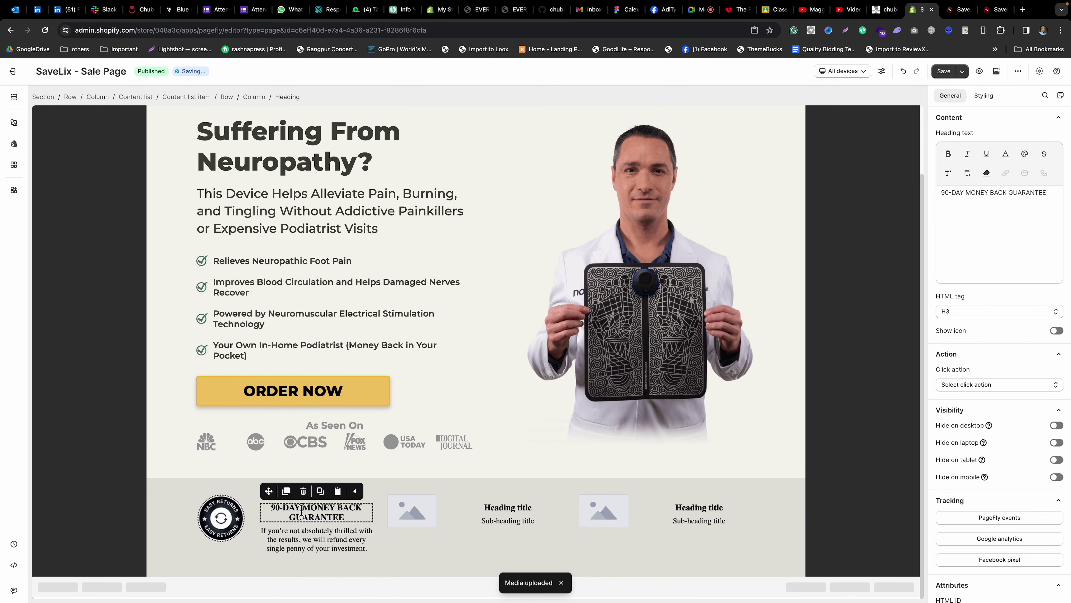
pyautogui.hotkey('ctrl', 'Left')
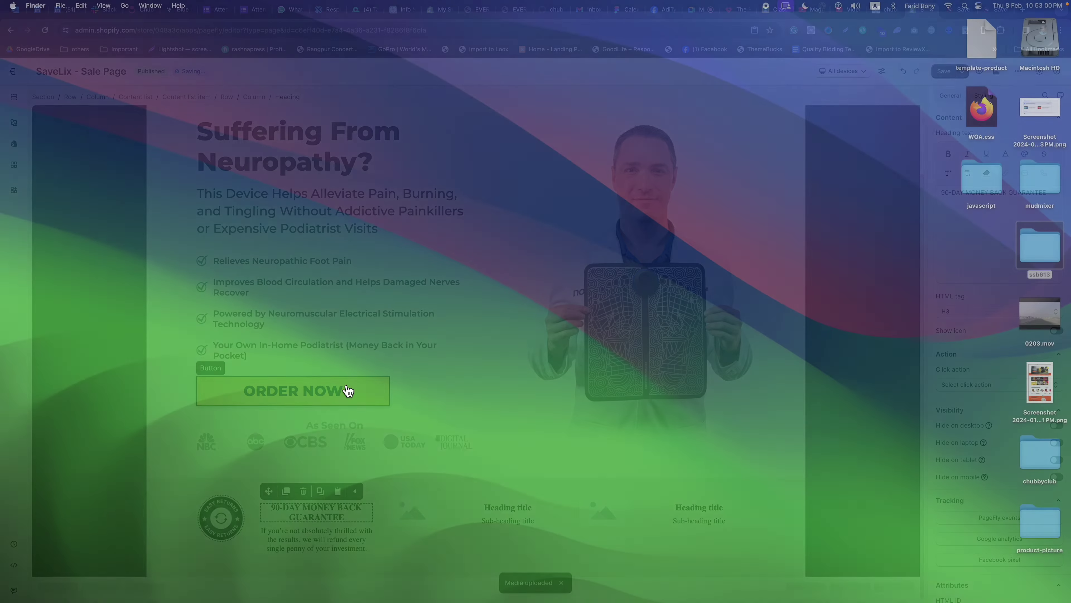
pyautogui.hotkey('ctrl', 'Left')
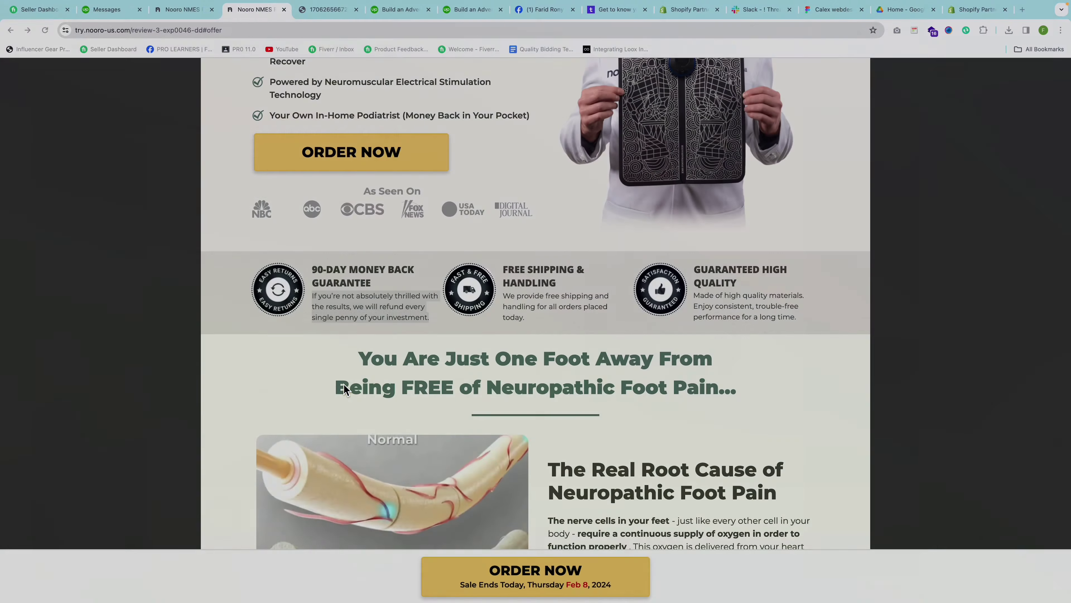
pyautogui.rightClick(357, 270)
pyautogui.click(402, 389)
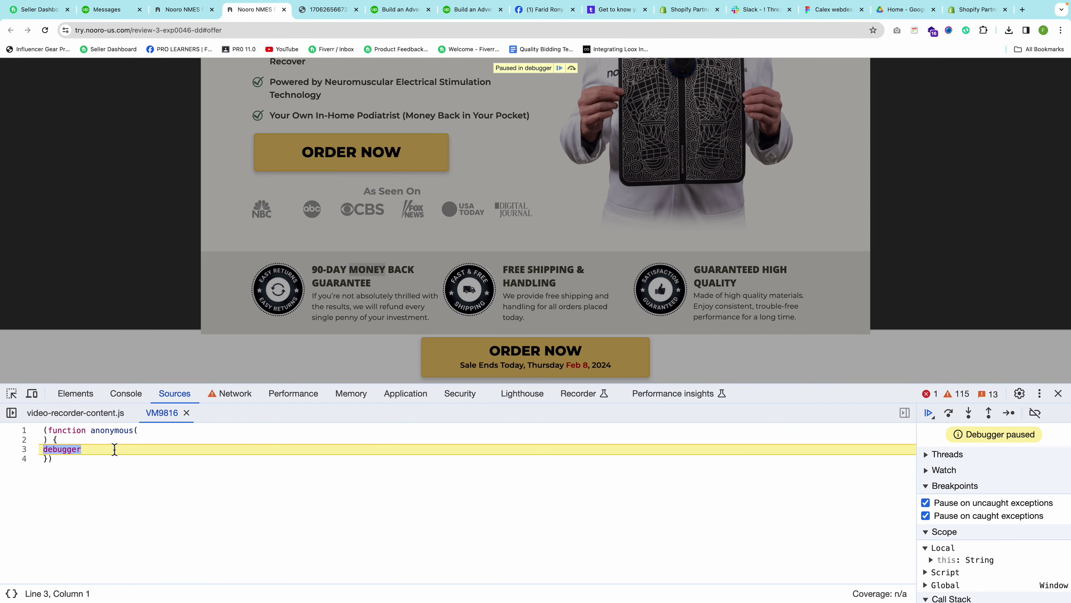
pyautogui.click(78, 392)
pyautogui.scroll(-6, 755, 563)
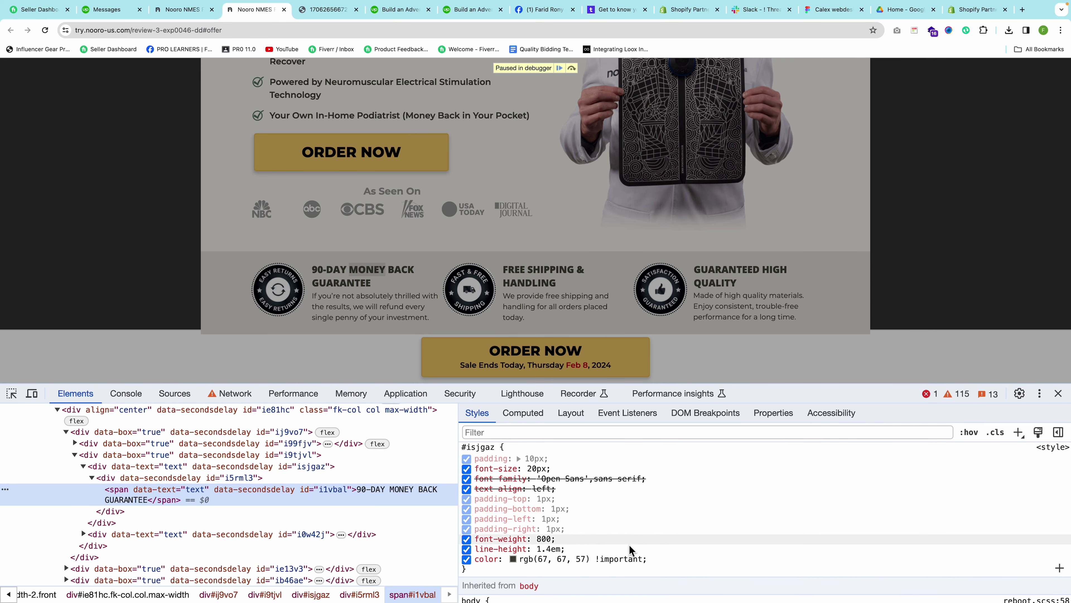
pyautogui.moveTo(657, 560); pyautogui.dragTo(470, 466)
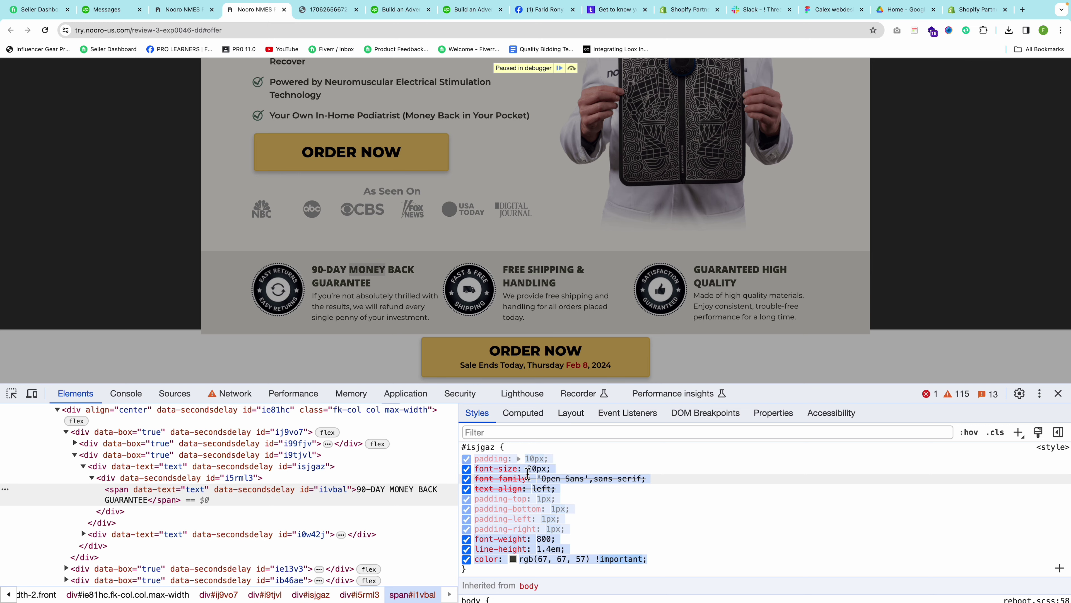
pyautogui.press('super+Tab')
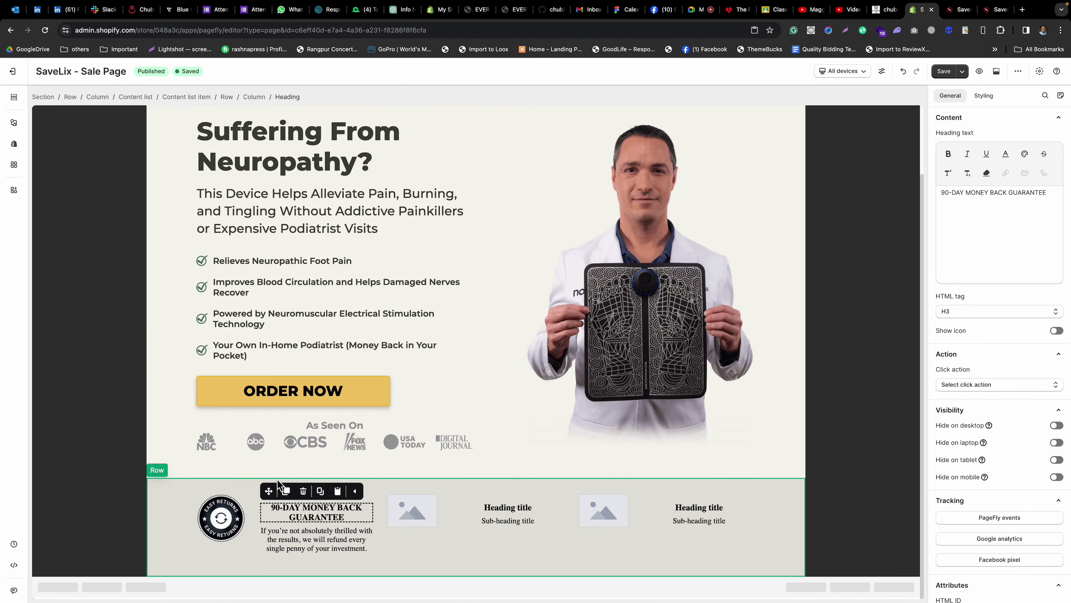
# Replace the first item heading's custom CSS with the copied rules: 20px Open Sans, left-aligned, 1px padding, weight 800, line height 1.4em, color rgb(67, 67, 57).
pyautogui.click(984, 97)
pyautogui.scroll(-5, 1045, 402)
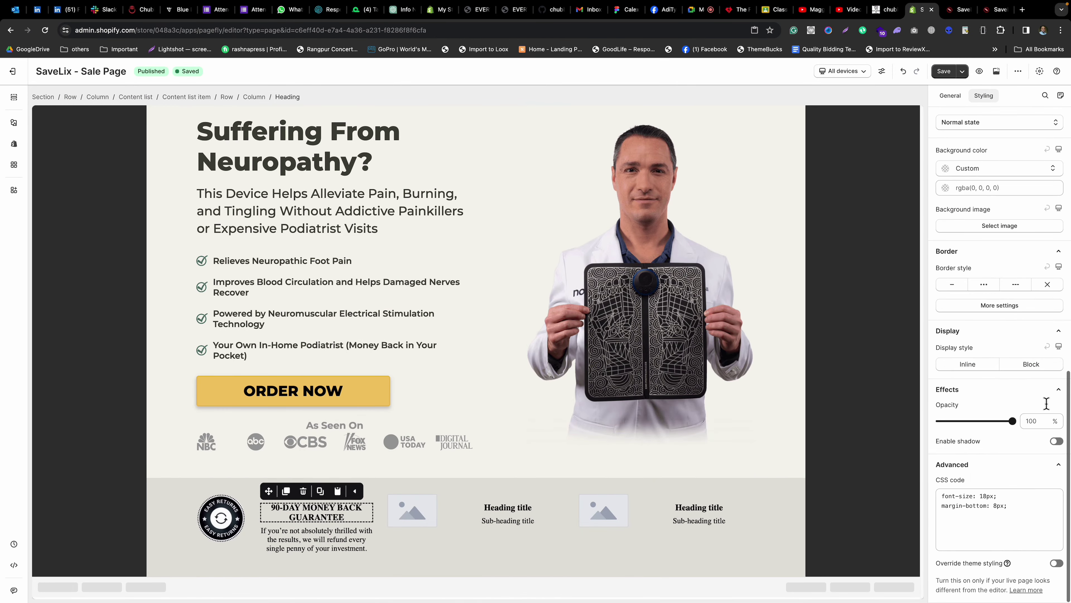
pyautogui.click(1032, 510)
pyautogui.hotkey('ctrl', 'a')
pyautogui.write('font-size: 20px; font-family: "Open Sans", sans-serif; text-align: left; padding: 1px; font-weight: 800; line-height: 1.4em; color: rgb(67, 67, 57) !important;')
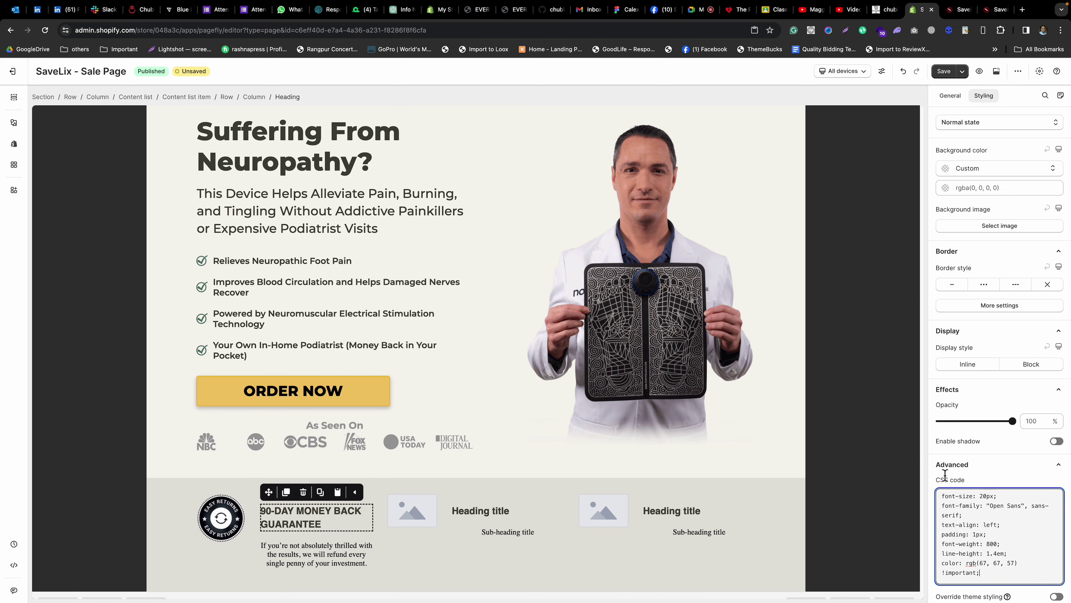
# Set the guarantee heading's font family to the Google font Open Sans.
pyautogui.scroll(10, 998, 315)
pyautogui.scroll(-3, 1000, 295)
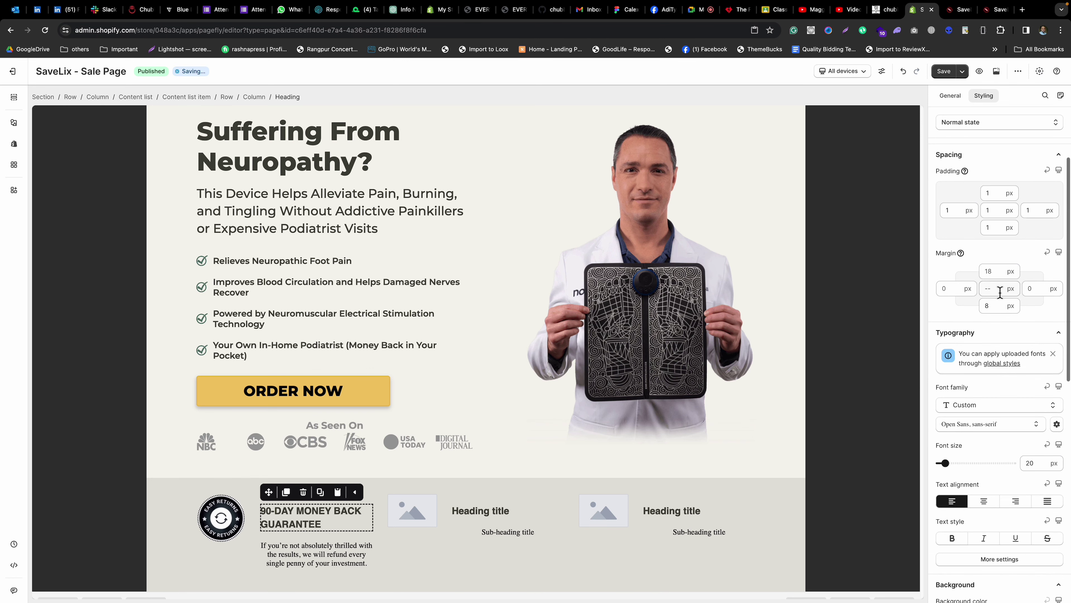
pyautogui.click(991, 424)
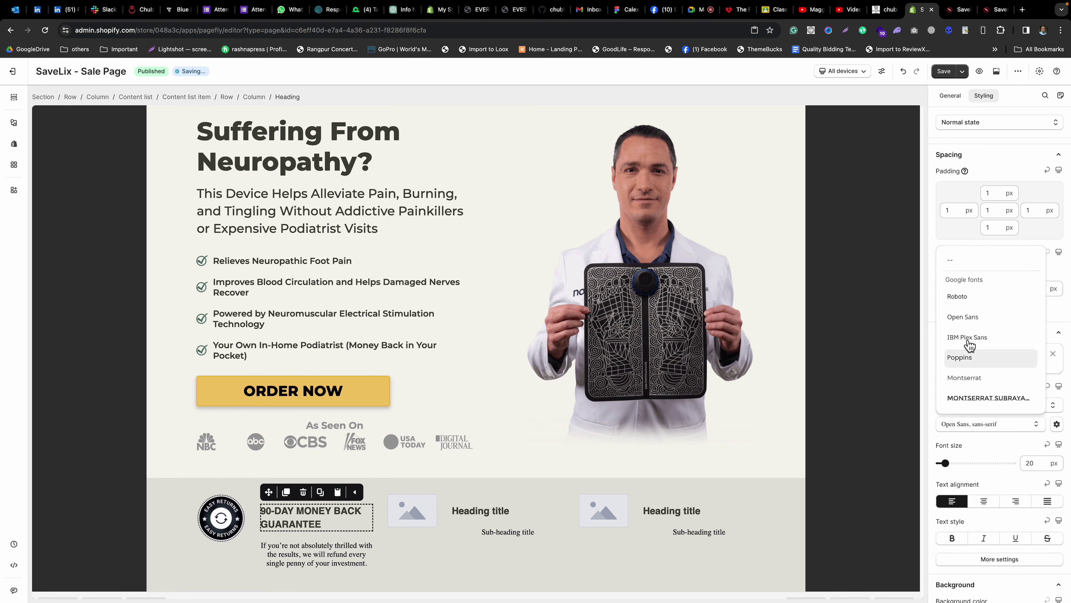
pyautogui.click(982, 319)
# Set the guarantee heading's font weight to Extra Bold after comparing it with the nooro page.
pyautogui.scroll(-6, 985, 316)
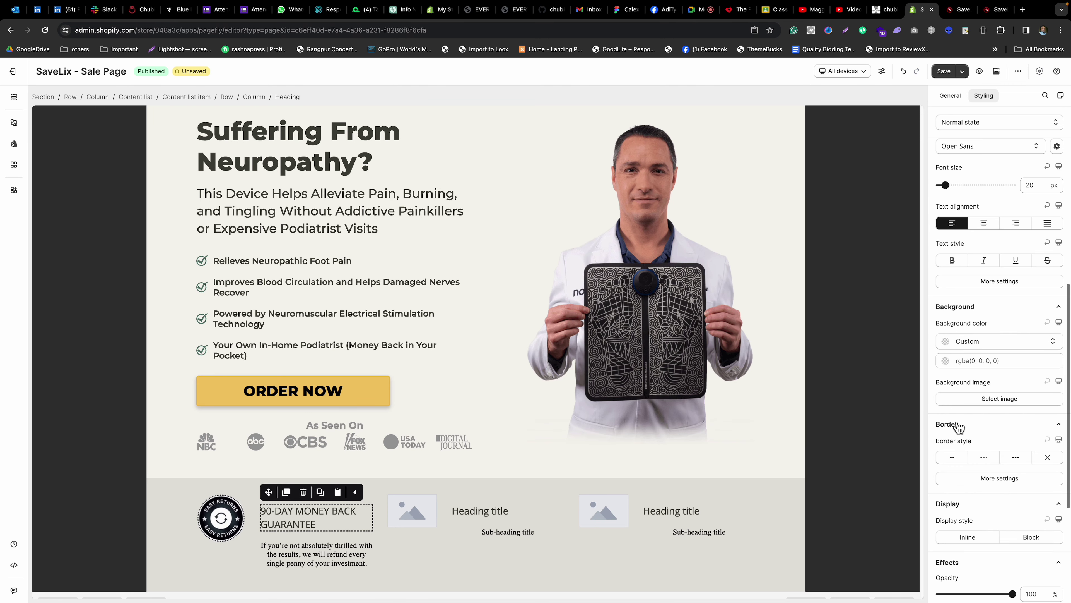
pyautogui.click(992, 282)
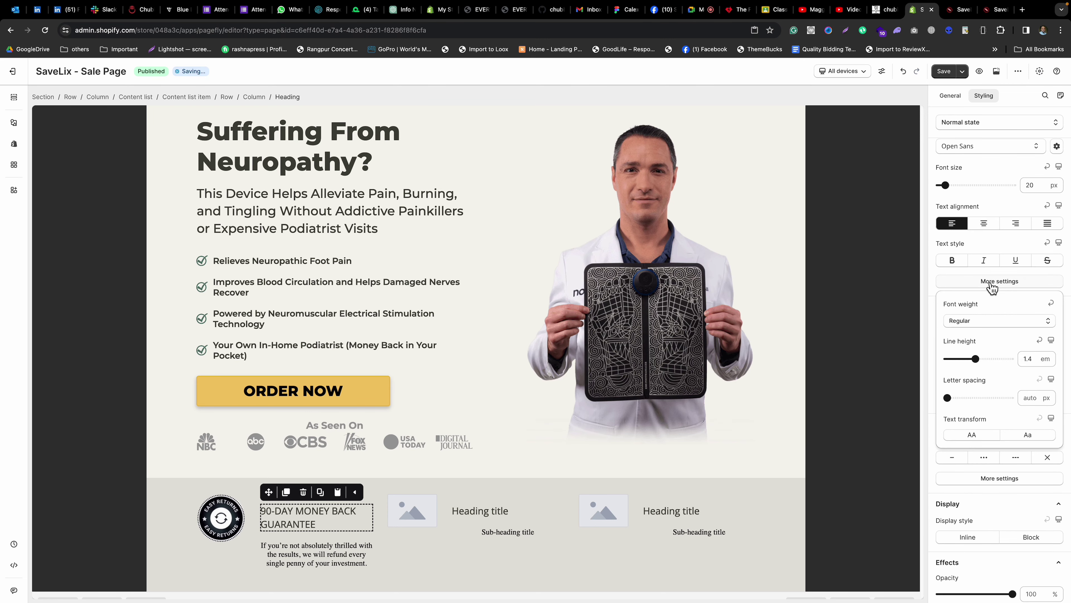
pyautogui.click(977, 321)
pyautogui.click(976, 398)
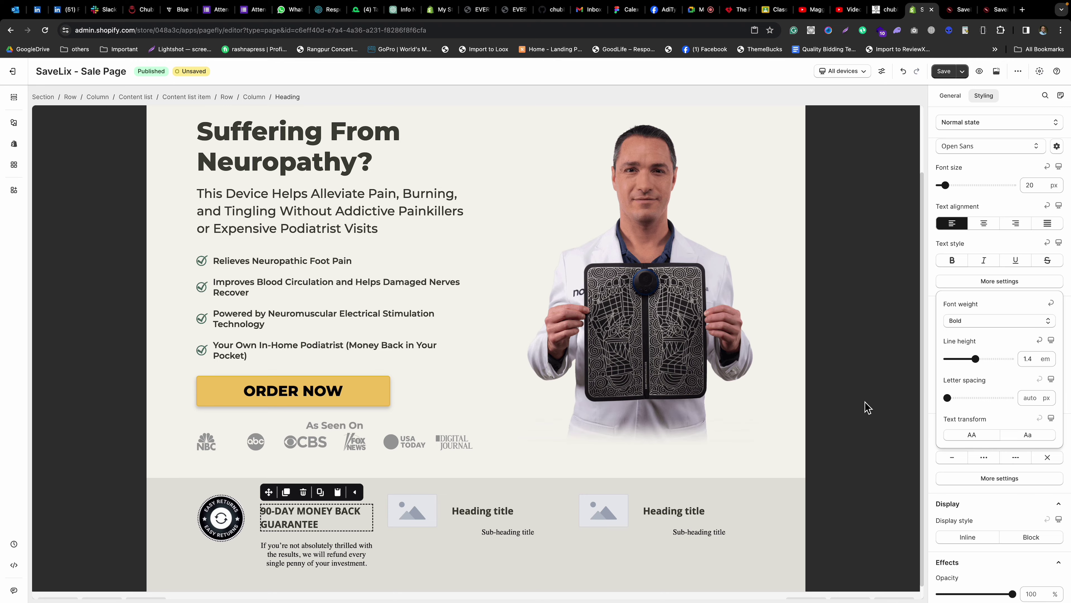
pyautogui.scroll(-1, 515, 363)
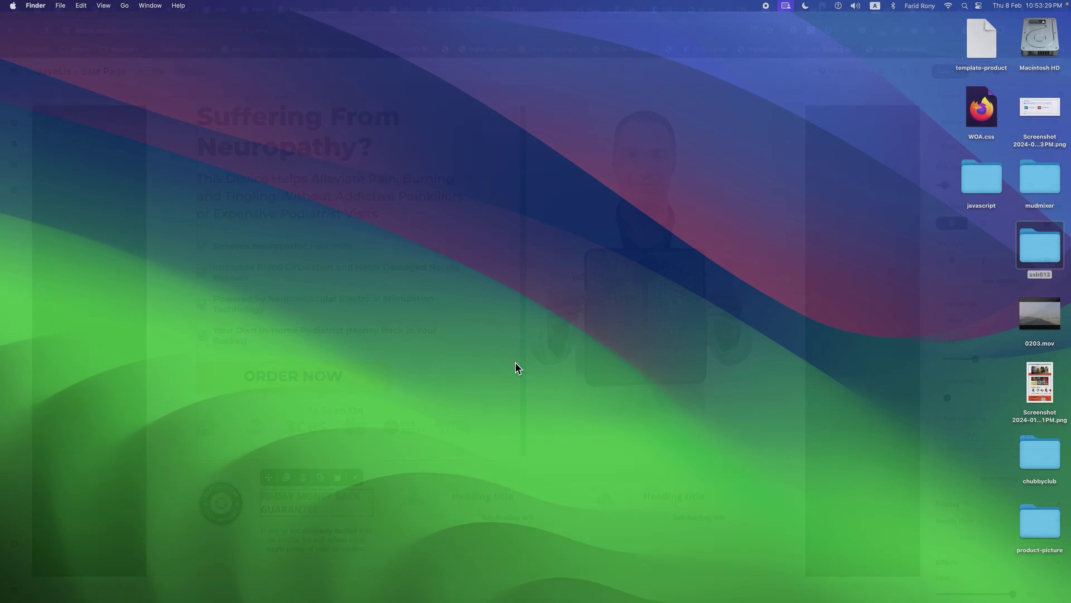
pyautogui.hotkey('ctrl', 'Right')
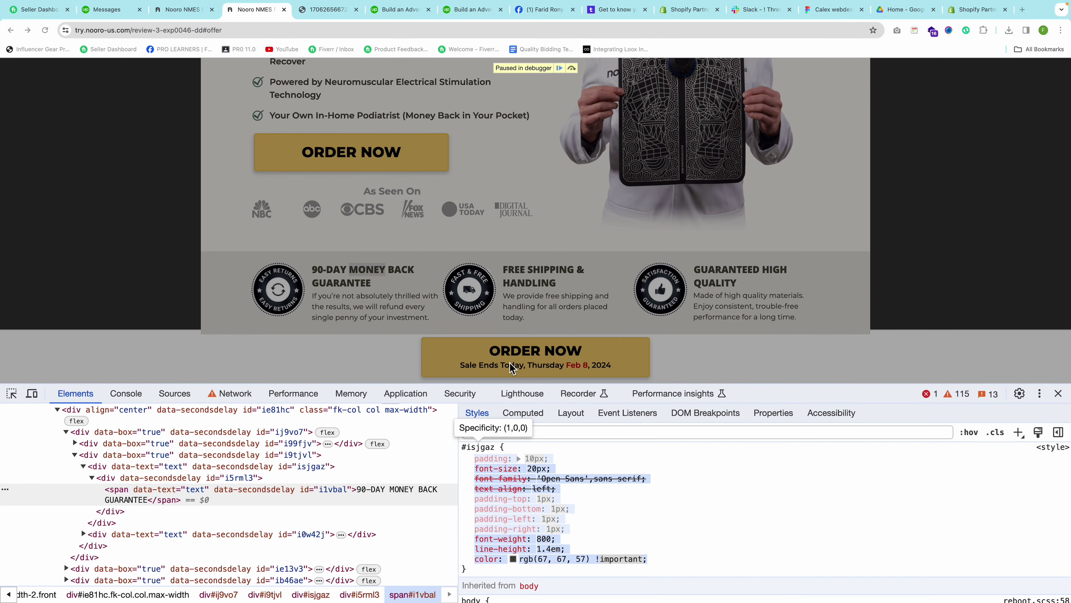
pyautogui.hotkey('ctrl', 'Left')
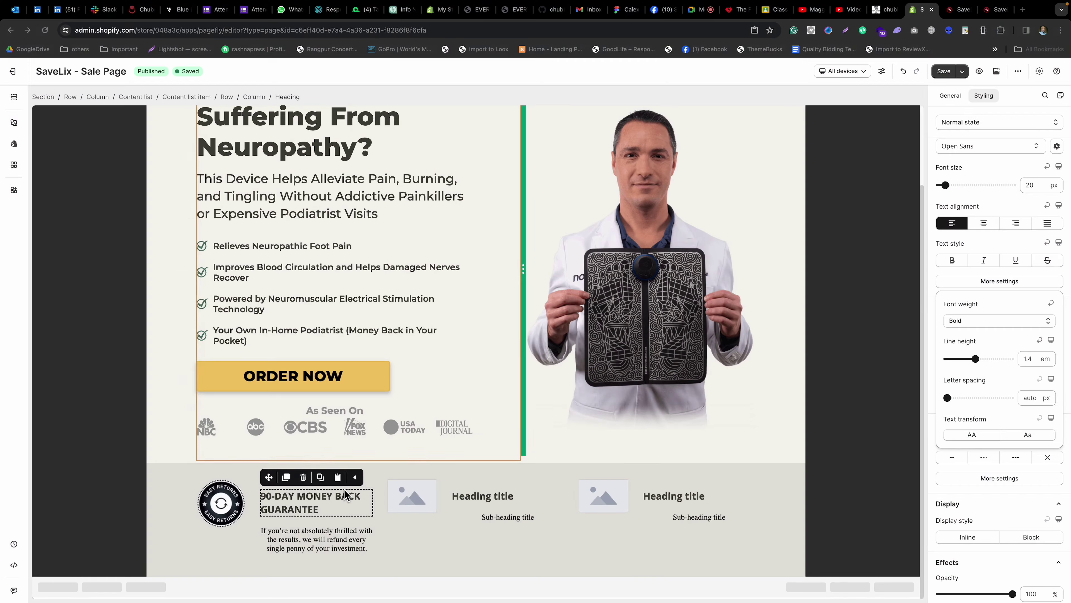
pyautogui.click(991, 321)
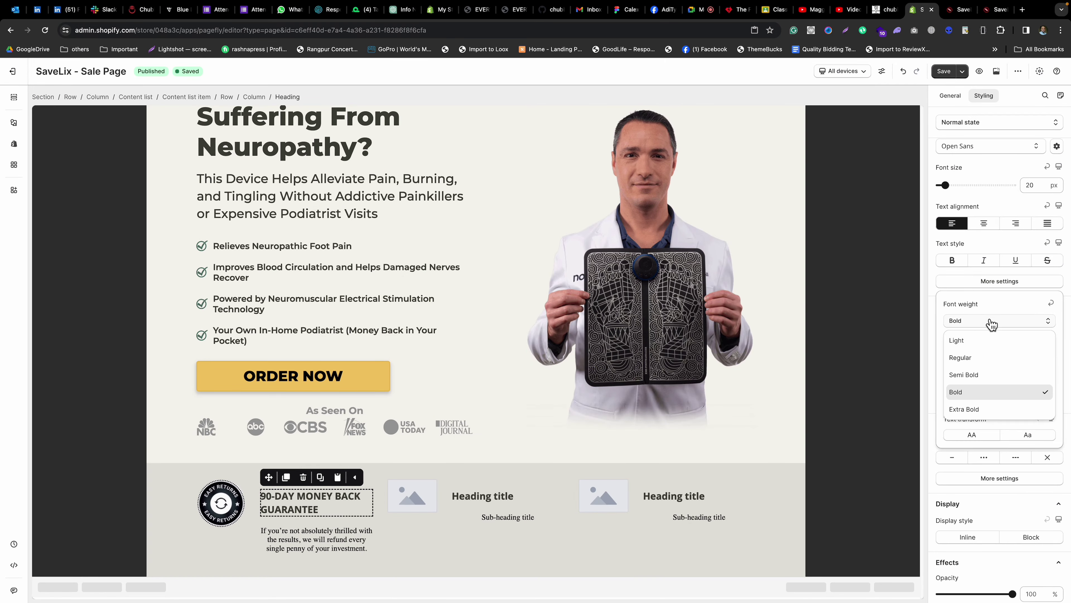
pyautogui.click(975, 409)
# Locate the refund text's span in the nooro page's element tree and select the matching sub-heading in the sale page editor.
pyautogui.hotkey('ctrl', 'Right')
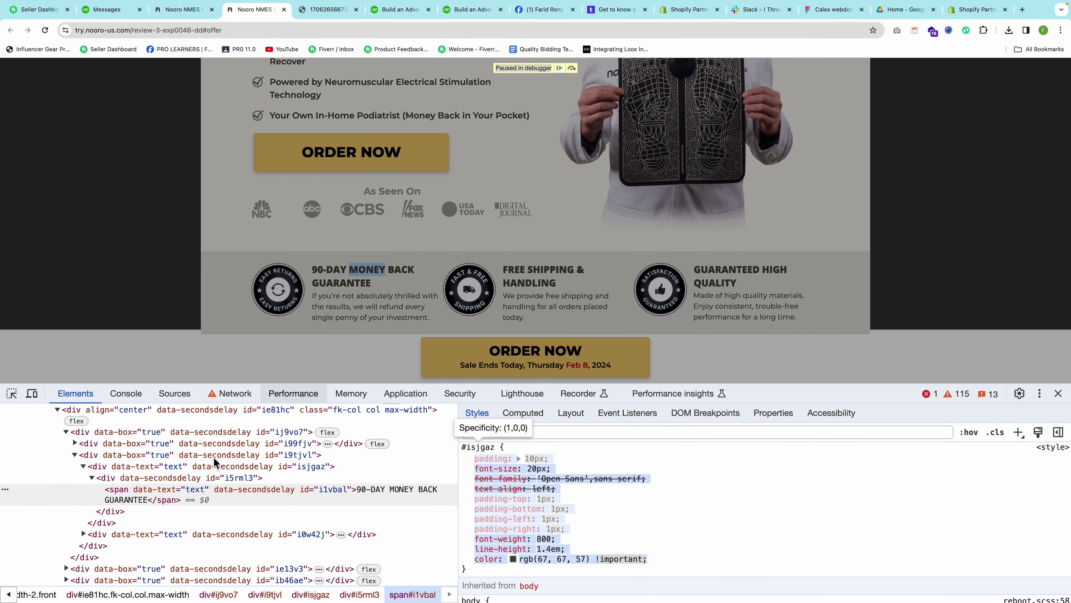
pyautogui.press('F8')
pyautogui.click(83, 533)
pyautogui.click(92, 545)
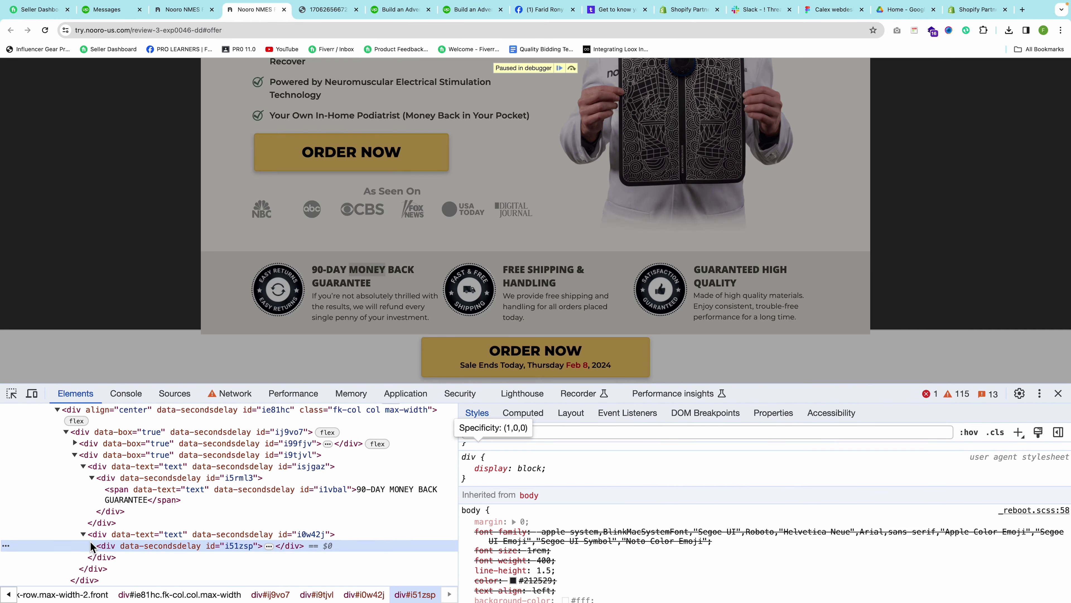
pyautogui.click(122, 557)
pyautogui.scroll(-2, 159, 529)
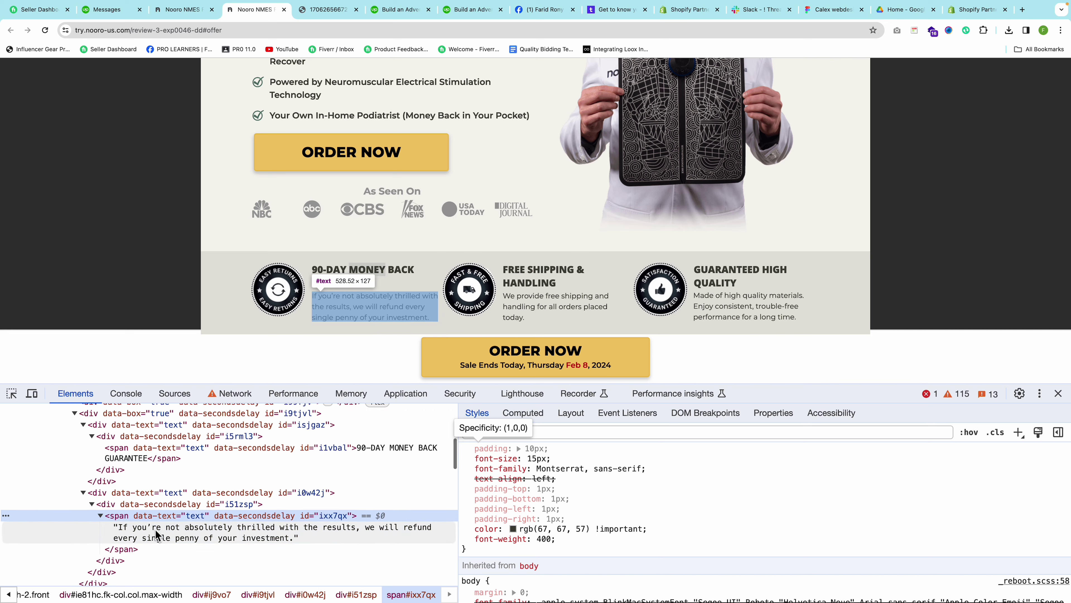
pyautogui.doubleClick(157, 536)
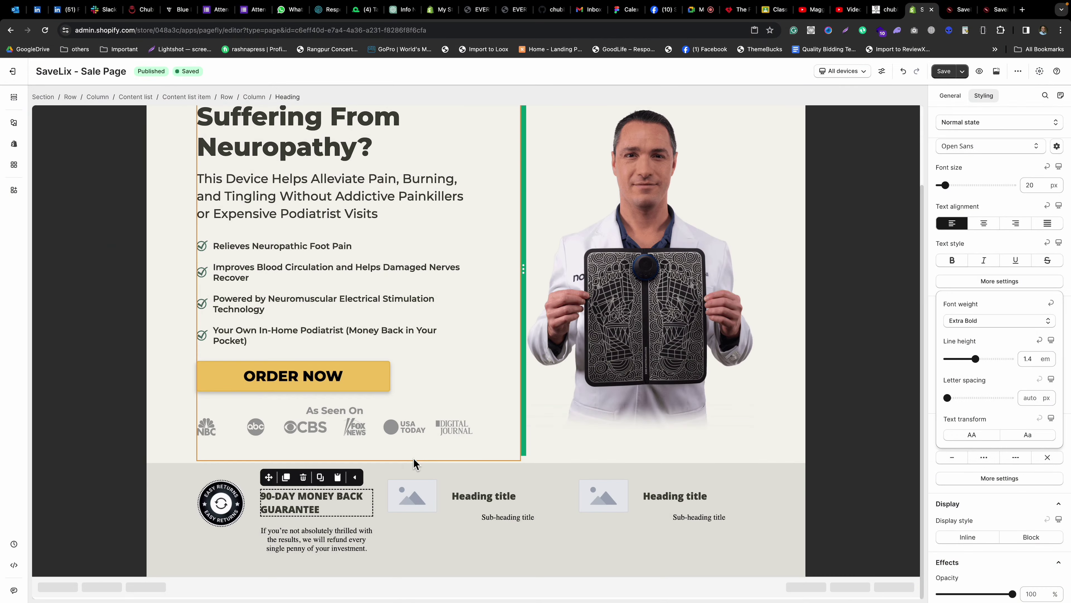
pyautogui.click(303, 539)
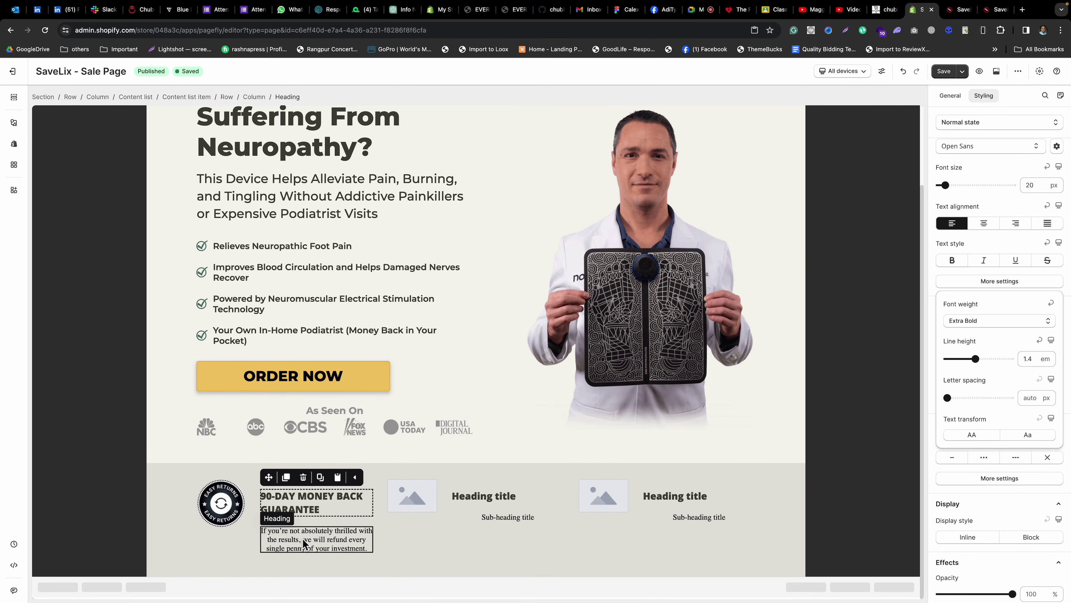
pyautogui.click(951, 96)
pyautogui.tripleClick(994, 252)
pyautogui.click(993, 252)
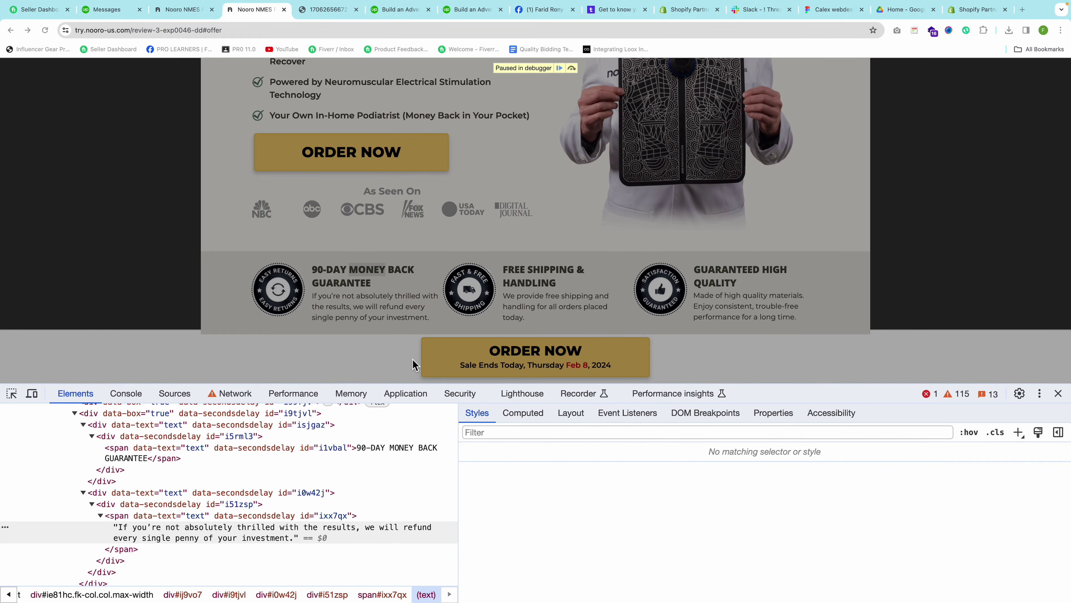
# Copy the #i0w42j CSS rules of the refund text's span from the nooro page's inspector.
pyautogui.press('F8')
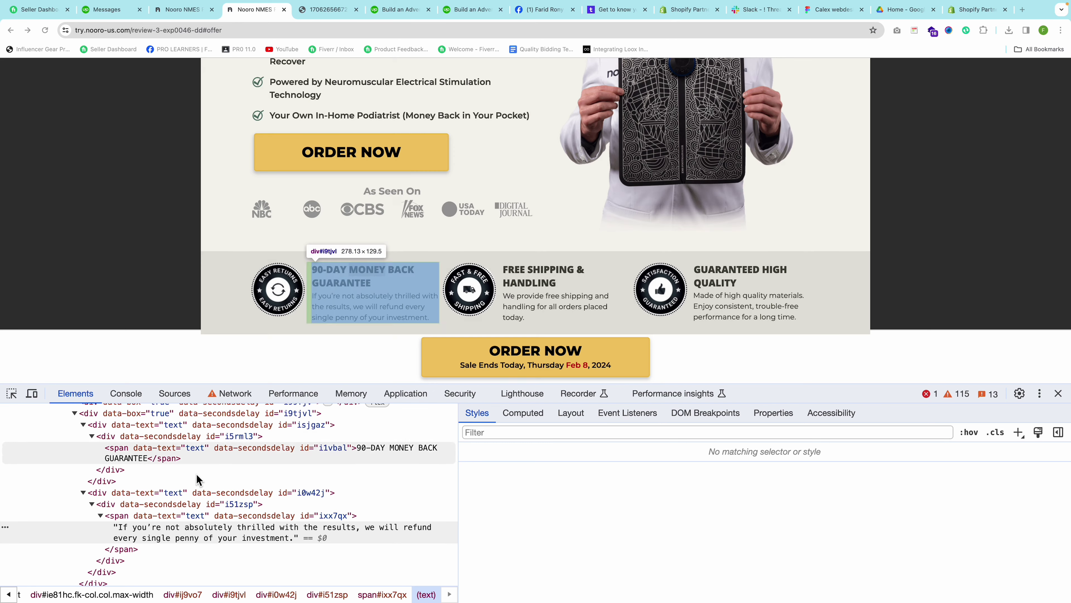
pyautogui.click(157, 532)
pyautogui.click(158, 517)
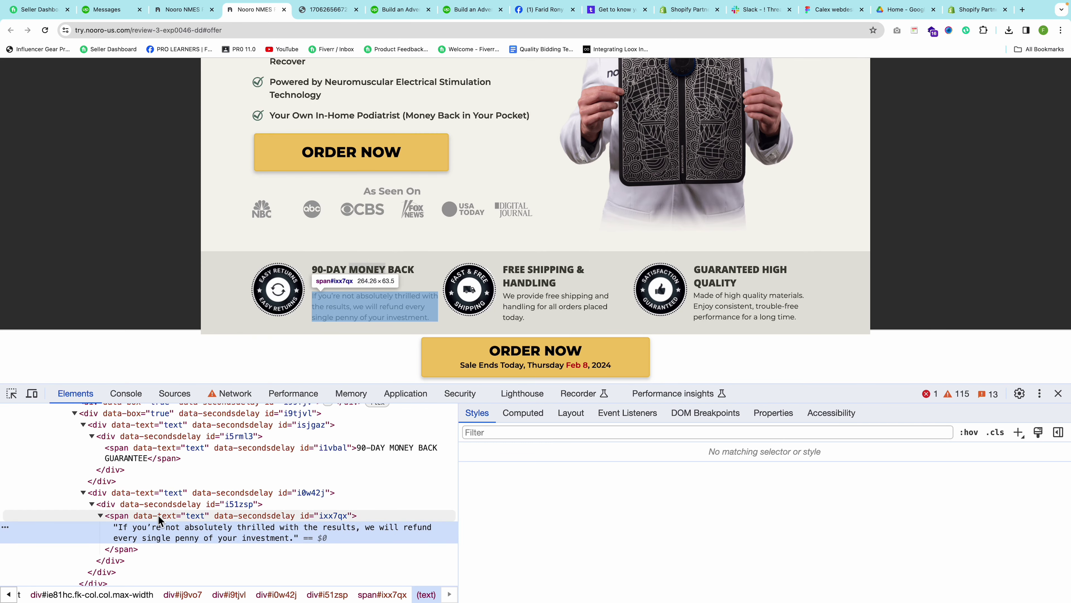
pyautogui.scroll(-3, 666, 509)
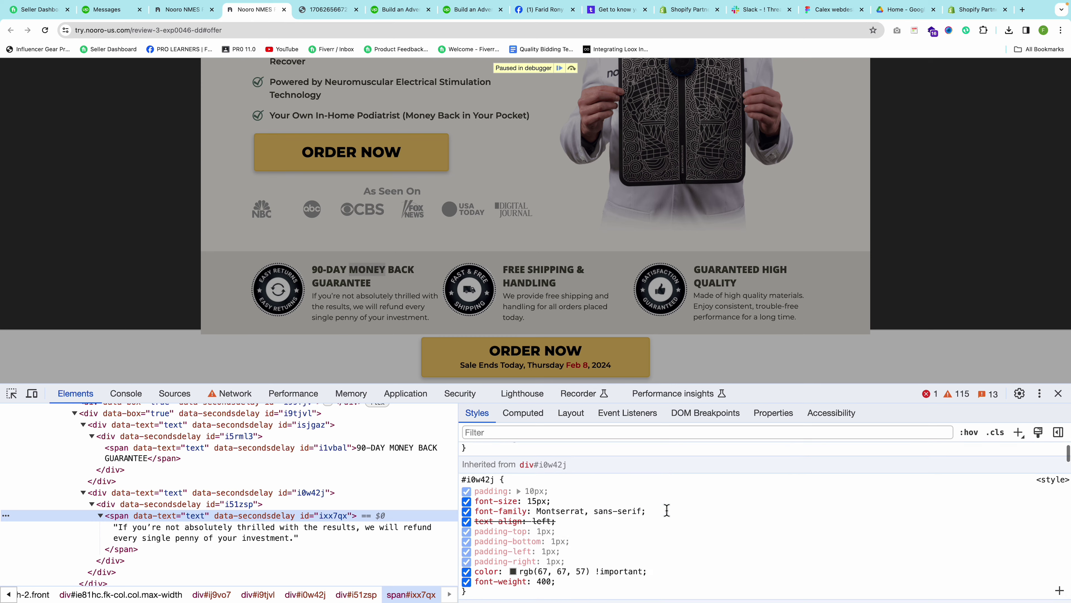
pyautogui.moveTo(566, 554); pyautogui.dragTo(473, 465)
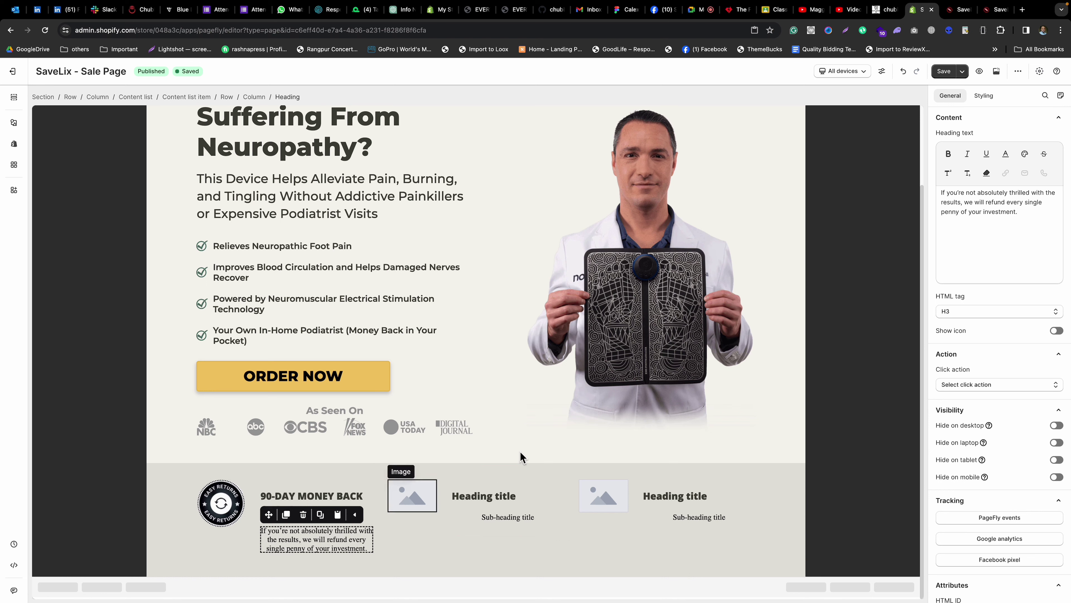
# Replace the refund sub-heading's custom CSS with the copied rules: 15px Montserrat, left-aligned, 1px padding, weight 400, color rgb(67, 67, 57).
pyautogui.click(971, 230)
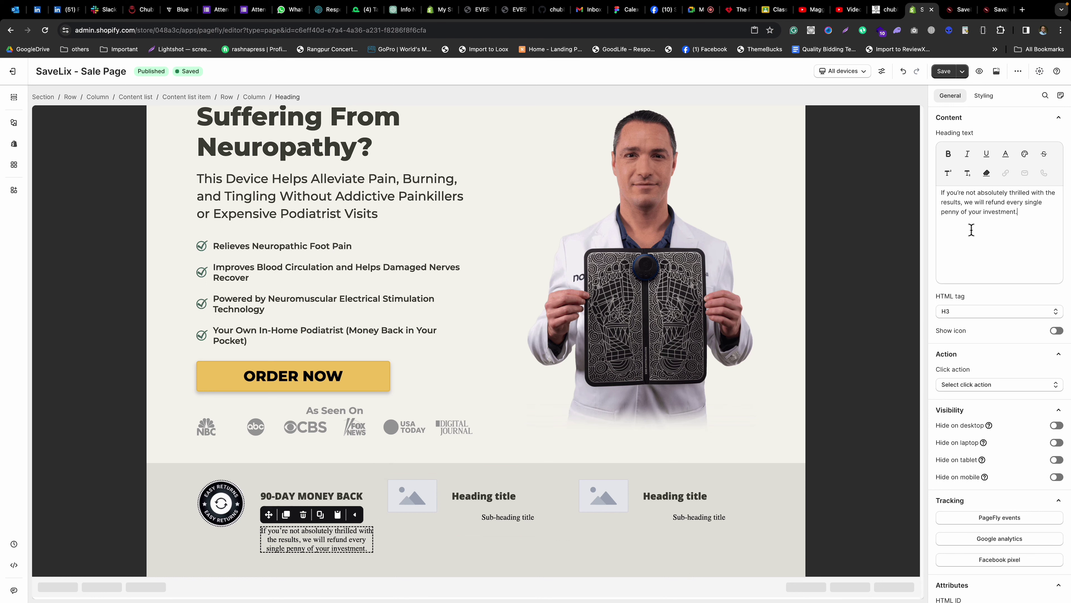
pyautogui.click(984, 96)
pyautogui.click(1006, 505)
pyautogui.hotkey('ctrl', 'a')
pyautogui.write('font-size: 15px; font-family: Montserrat, sans-serif; text-align: left; padding: 1px; font-weight: 400; color: rgb(67, 67, 57) !important;')
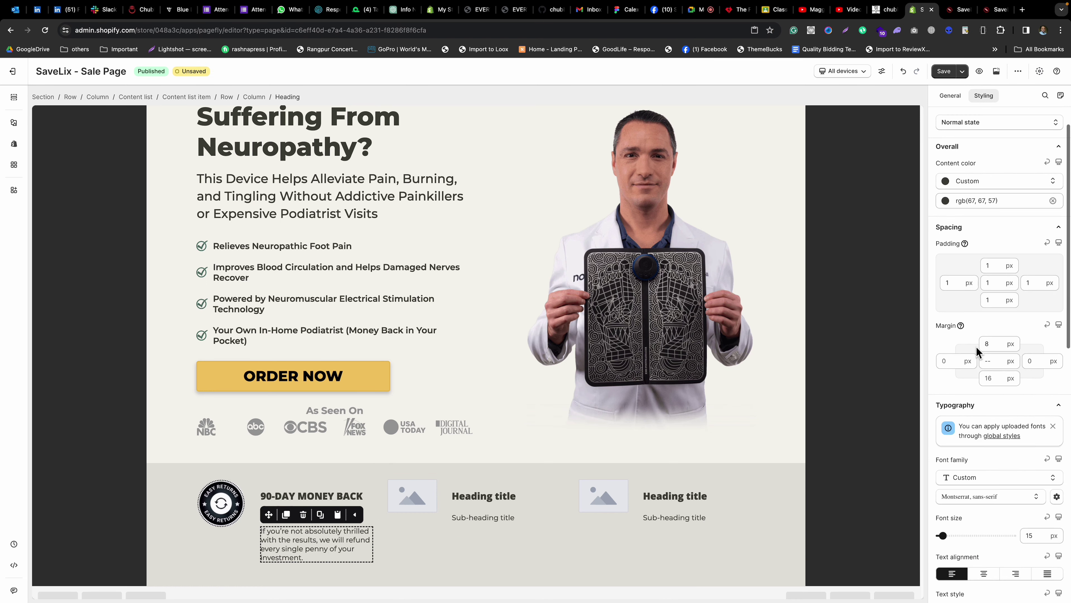
# Set the refund sub-heading's font family to the Google font Montserrat.
pyautogui.scroll(-2, 978, 350)
pyautogui.click(975, 443)
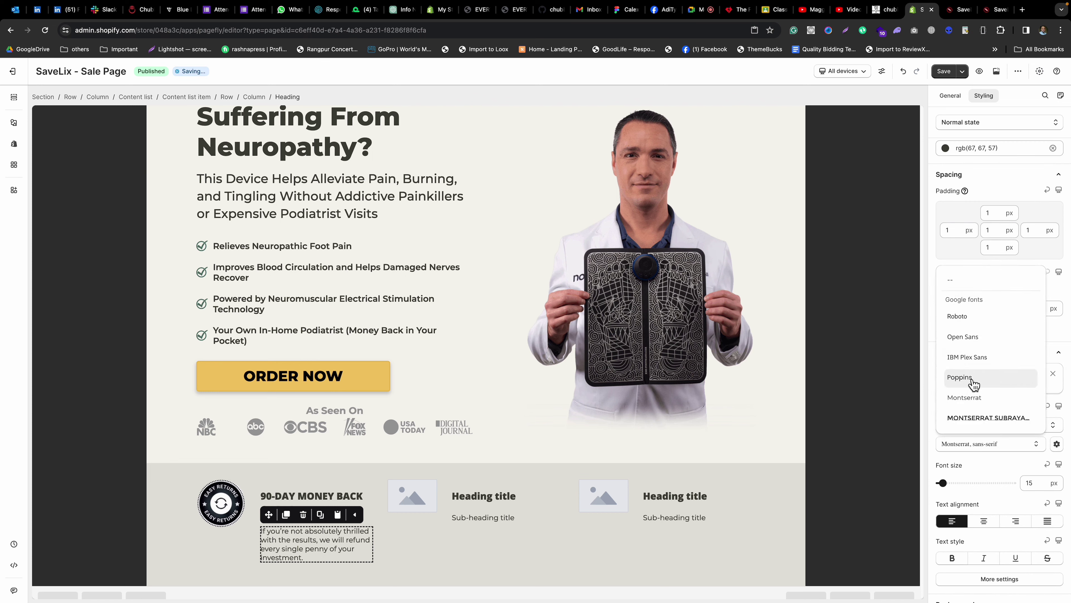
pyautogui.click(966, 397)
pyautogui.scroll(-5, 969, 422)
pyautogui.scroll(-1, 974, 405)
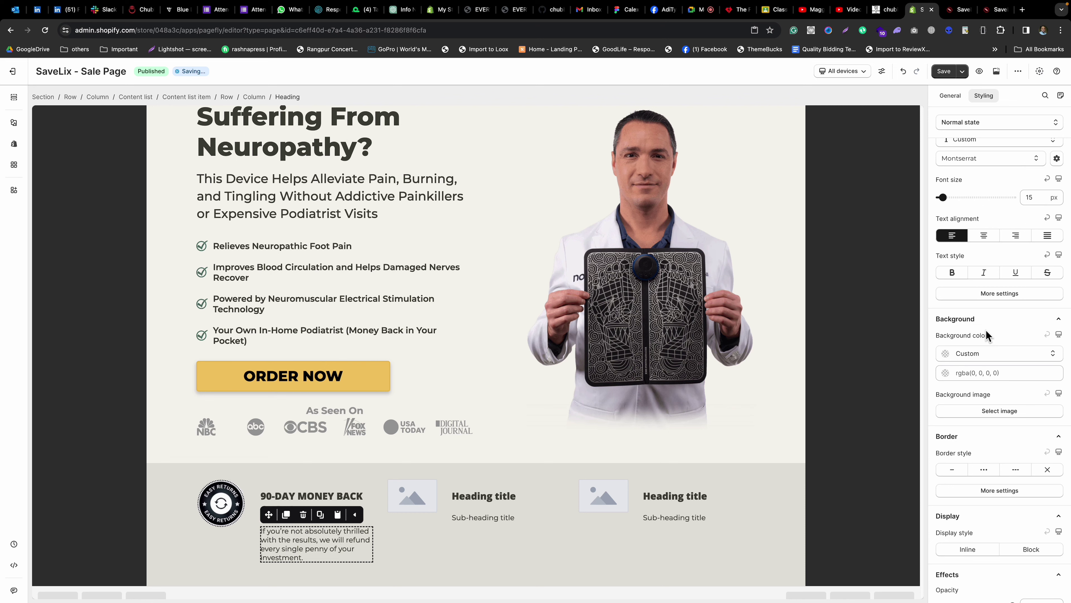
# Set the "90-DAY MONEY BACK GUARANTEE" heading's margin to 0 px on all sides.
pyautogui.click(273, 498)
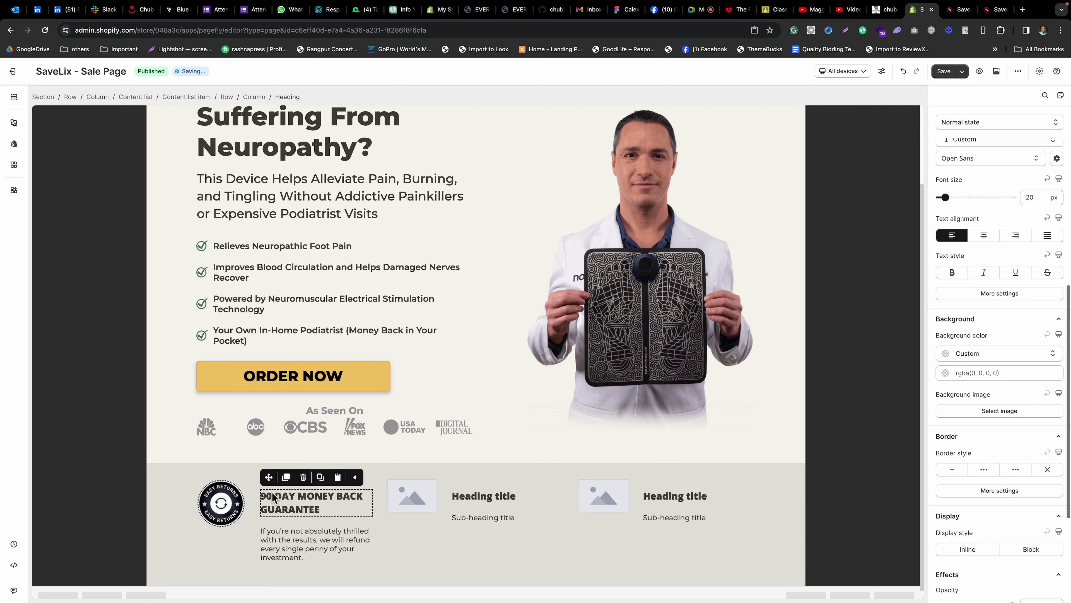
pyautogui.scroll(9, 1021, 380)
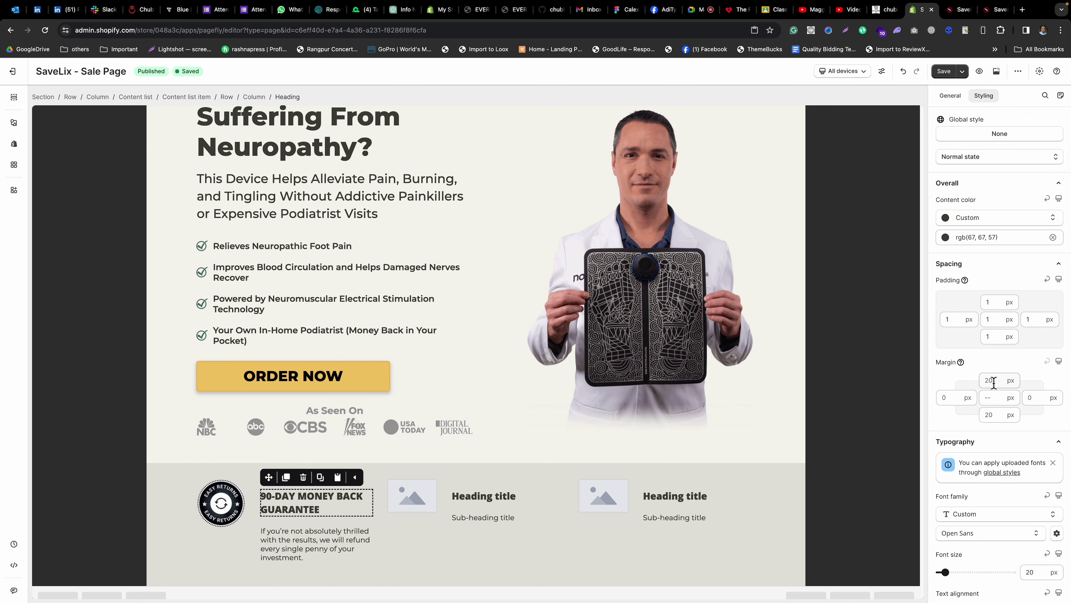
pyautogui.click(993, 397)
pyautogui.write('0')
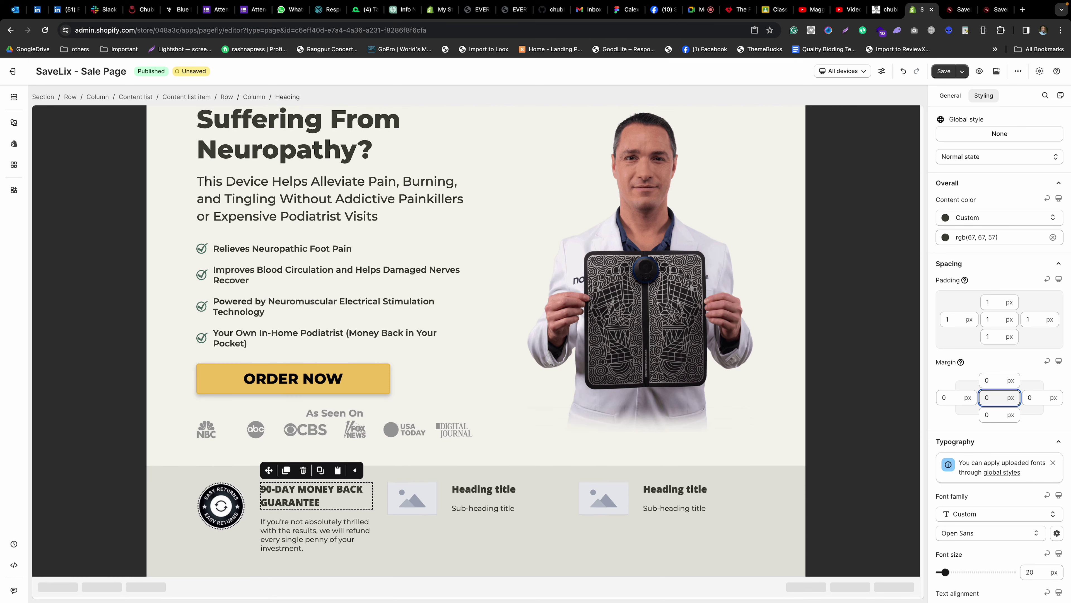
# Set the refund sub-heading's margin to 0 px on all sides.
pyautogui.click(287, 536)
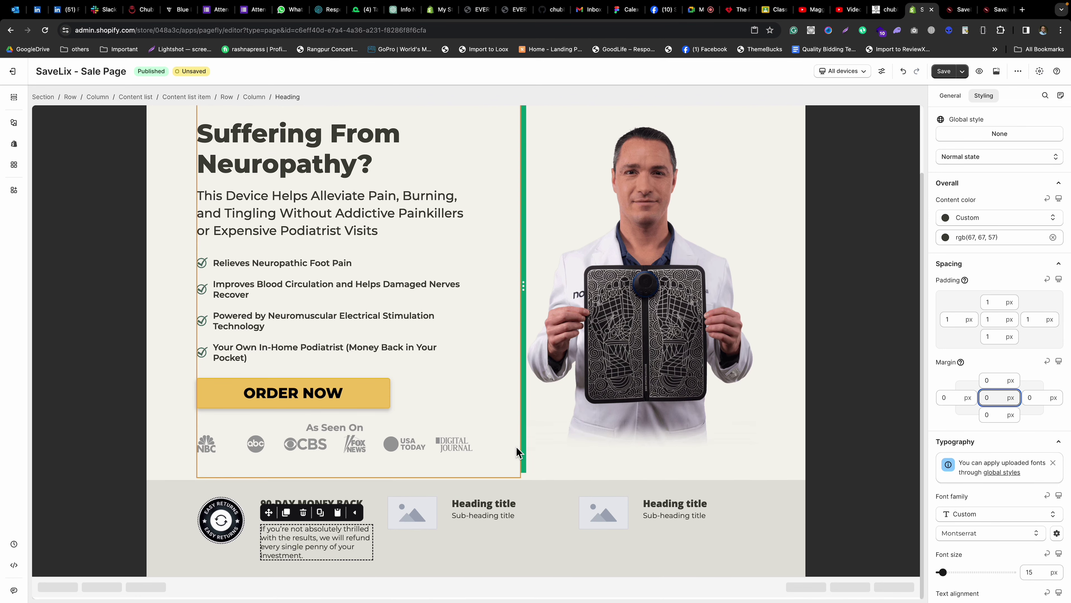
pyautogui.click(498, 456)
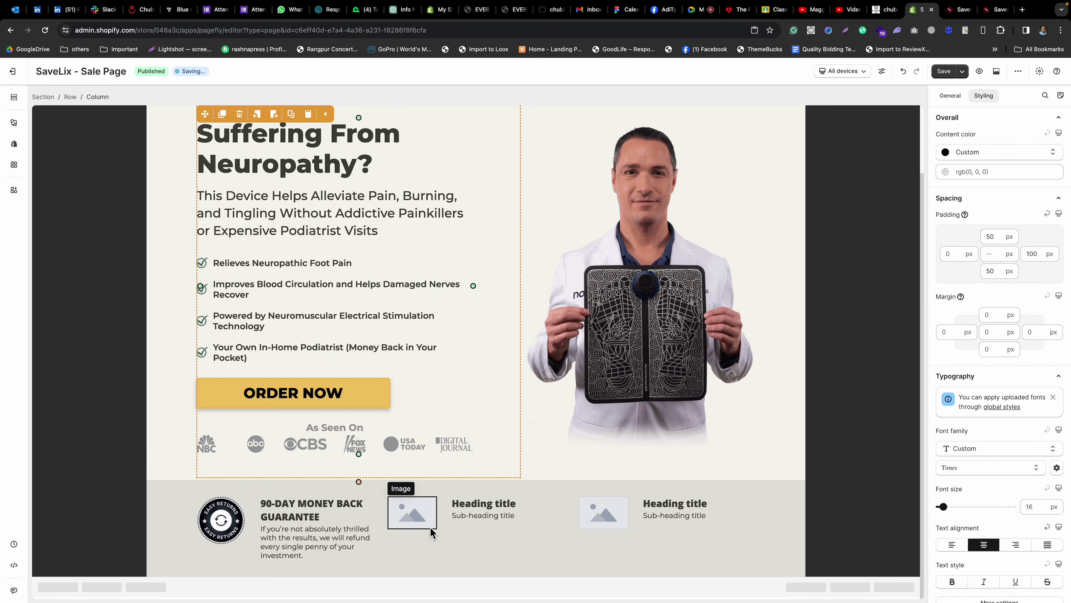
pyautogui.press('super+grave')
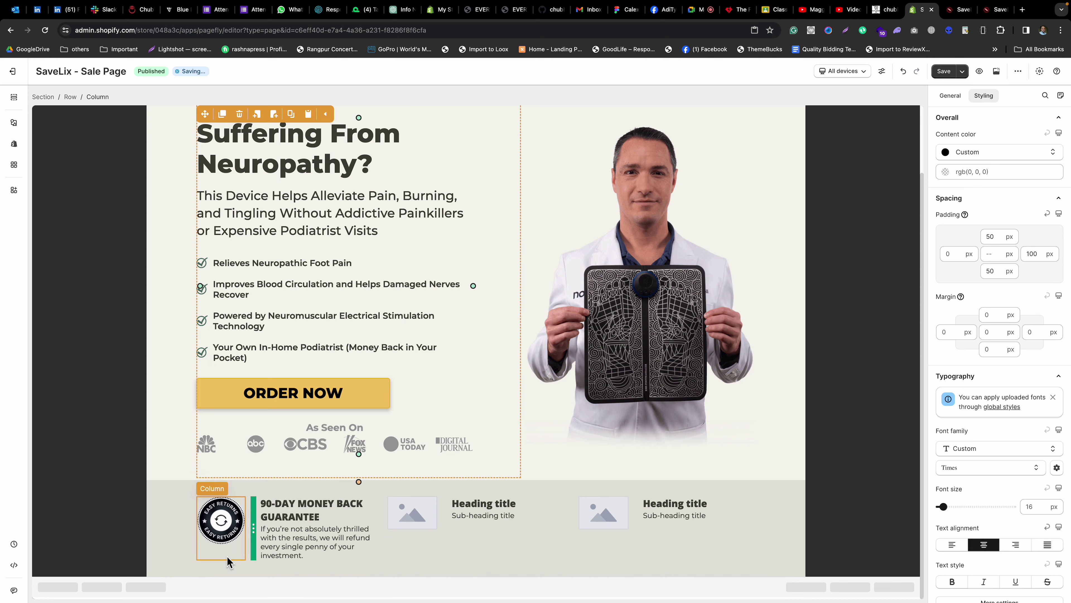
# Set the content position of the row holding the Easy Returns badge and its text to center.
pyautogui.click(246, 552)
pyautogui.click(950, 95)
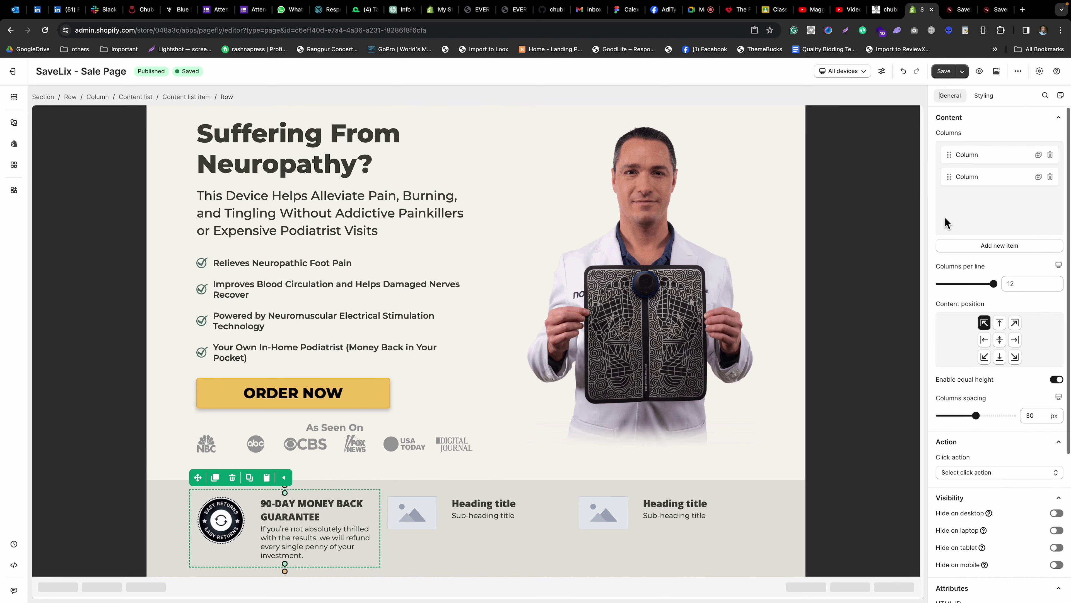
pyautogui.click(999, 340)
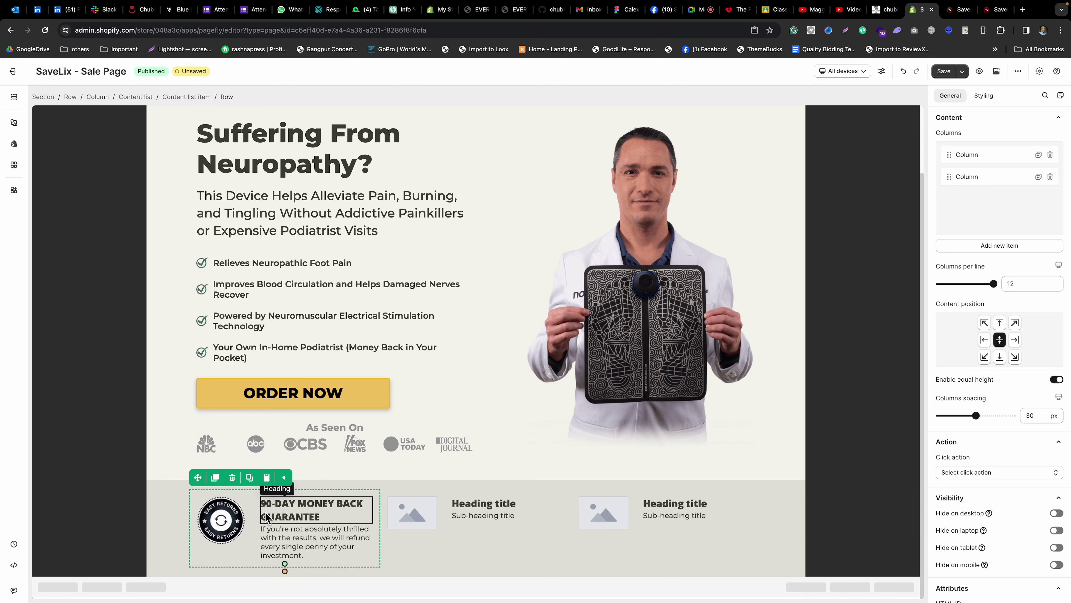
# Disable full width for the Easy Returns badge image and align it horizontally to the center.
pyautogui.click(243, 554)
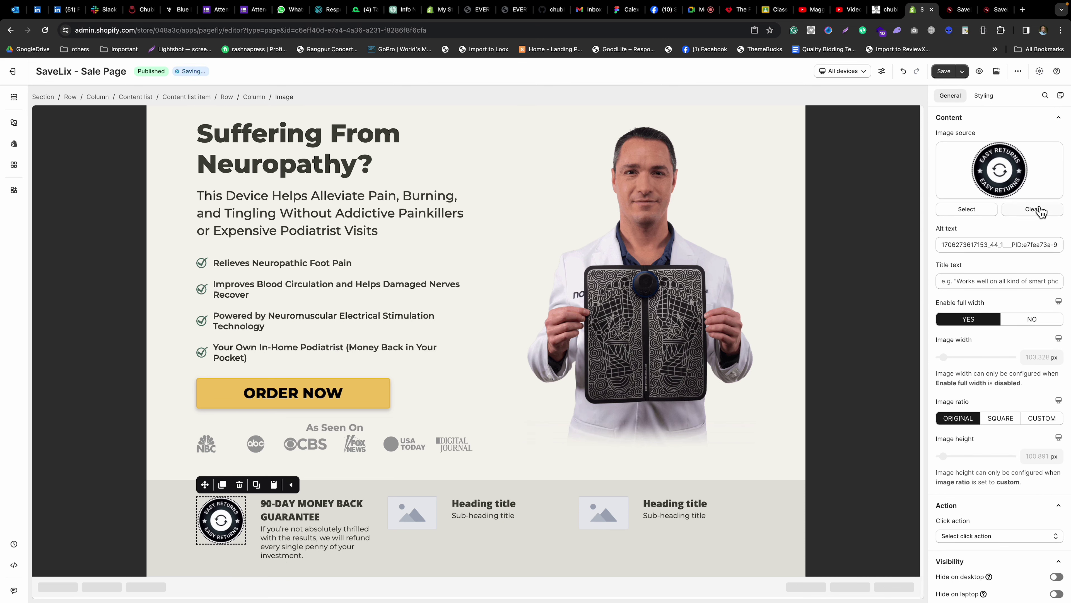
pyautogui.click(1037, 325)
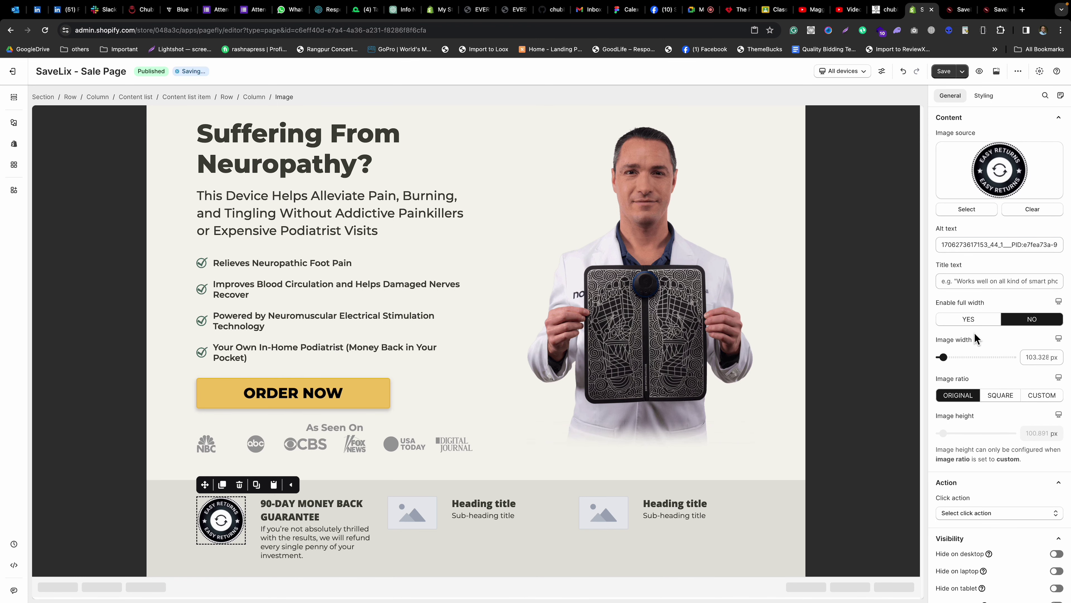
pyautogui.click(962, 321)
pyautogui.click(1006, 320)
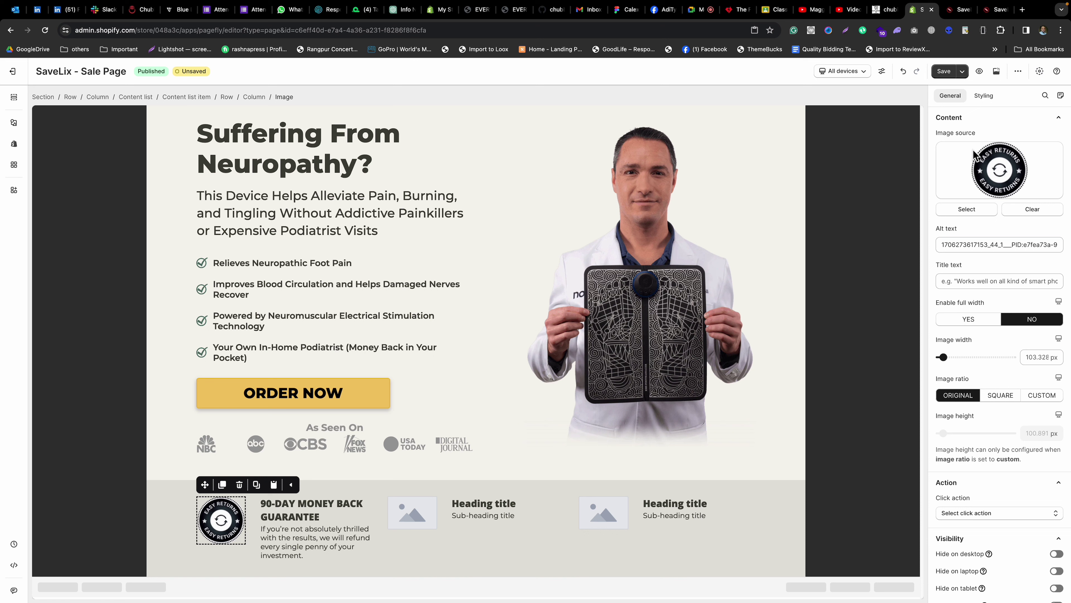
pyautogui.click(984, 95)
pyautogui.click(1004, 217)
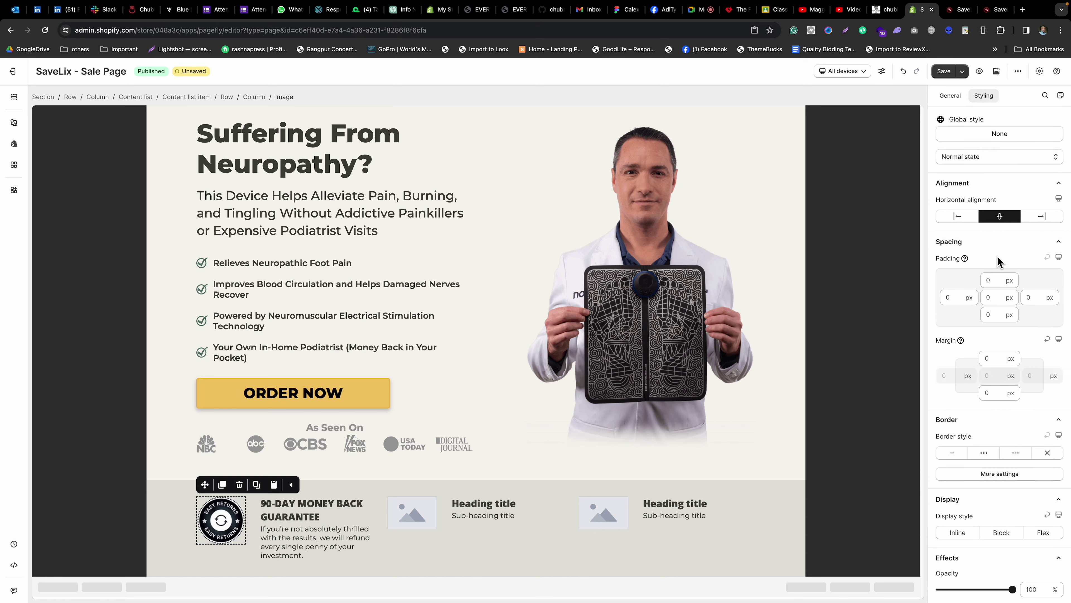
# Turn off equal height for the Easy Returns badge row and set its columns spacing to 14 px.
pyautogui.click(252, 565)
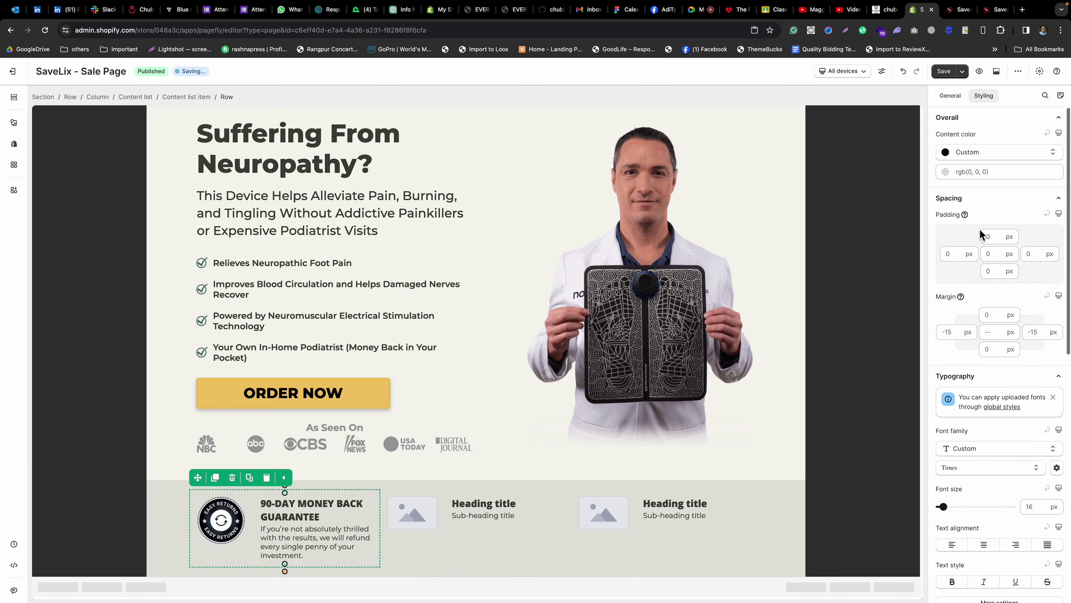
pyautogui.click(950, 95)
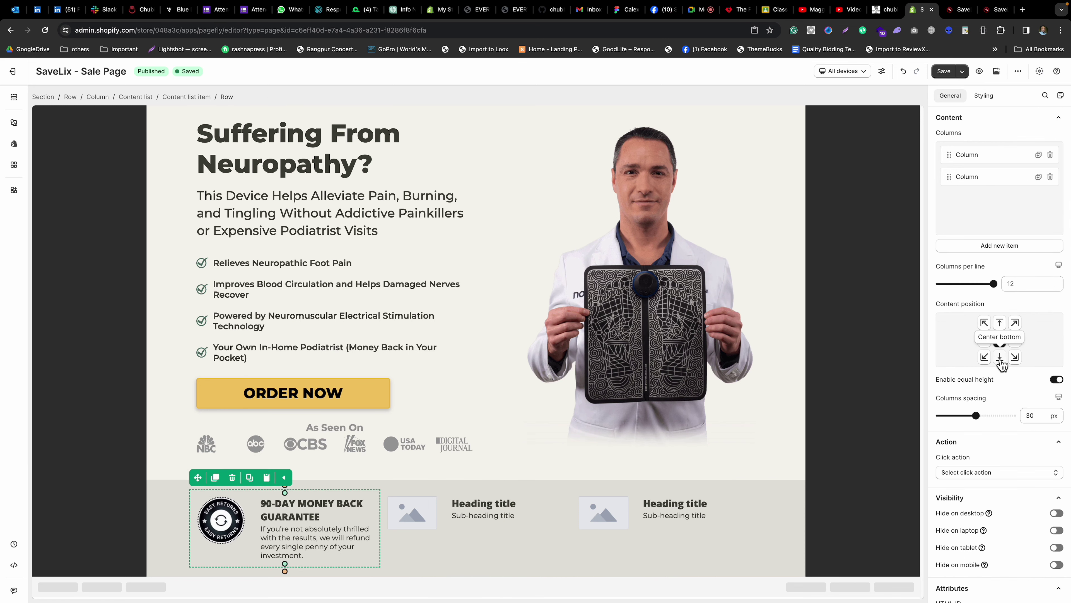
pyautogui.click(1057, 379)
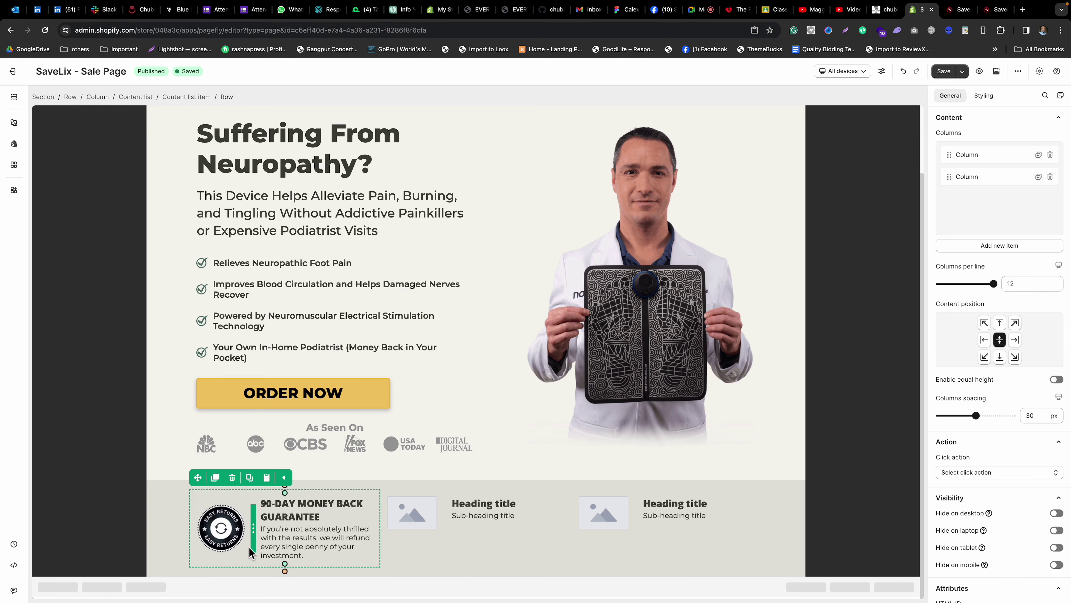
pyautogui.moveTo(978, 415); pyautogui.dragTo(956, 415)
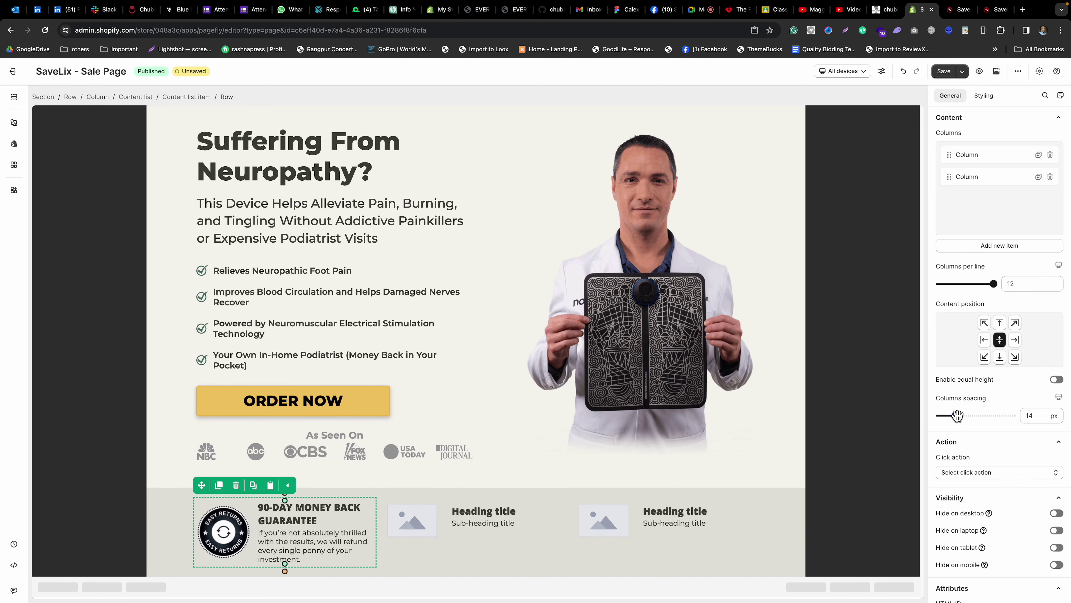
pyautogui.click(1033, 416)
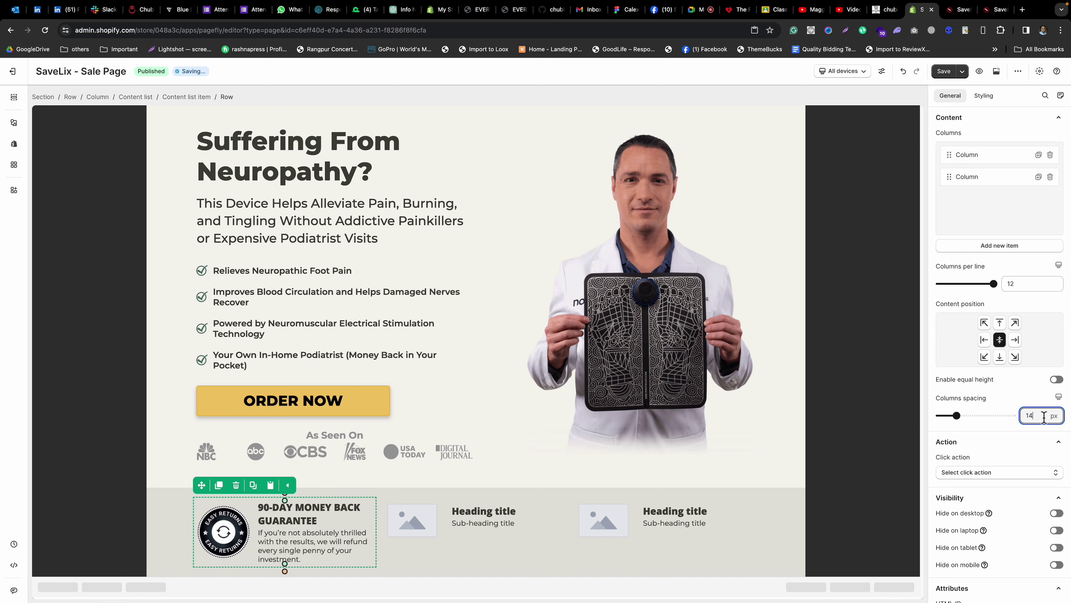
# Delete the two placeholder items from the badge content list and duplicate the 90-day guarantee item twice.
pyautogui.click(170, 544)
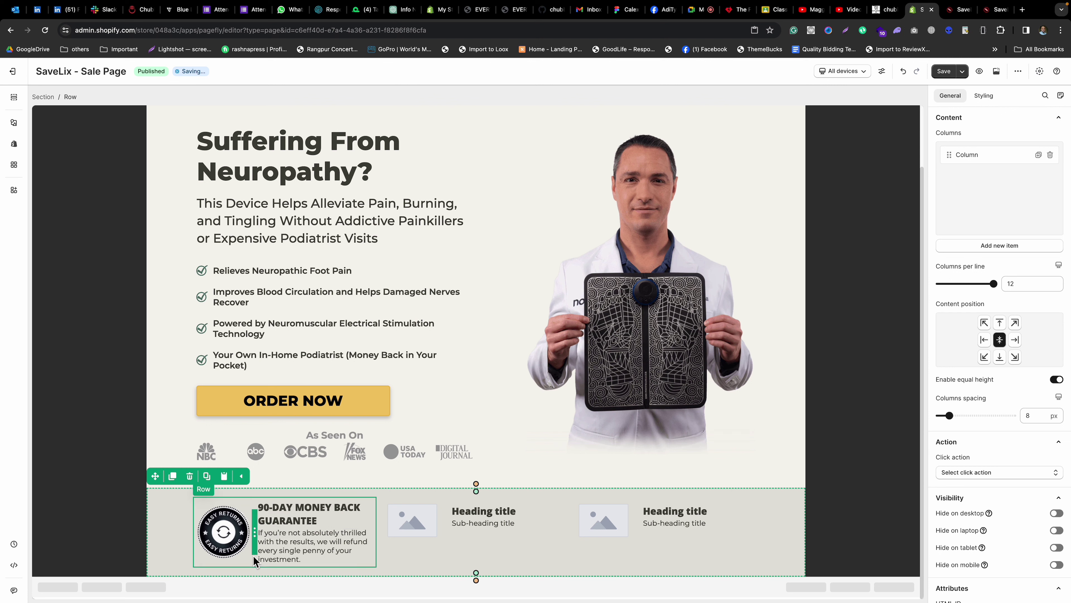
pyautogui.click(385, 570)
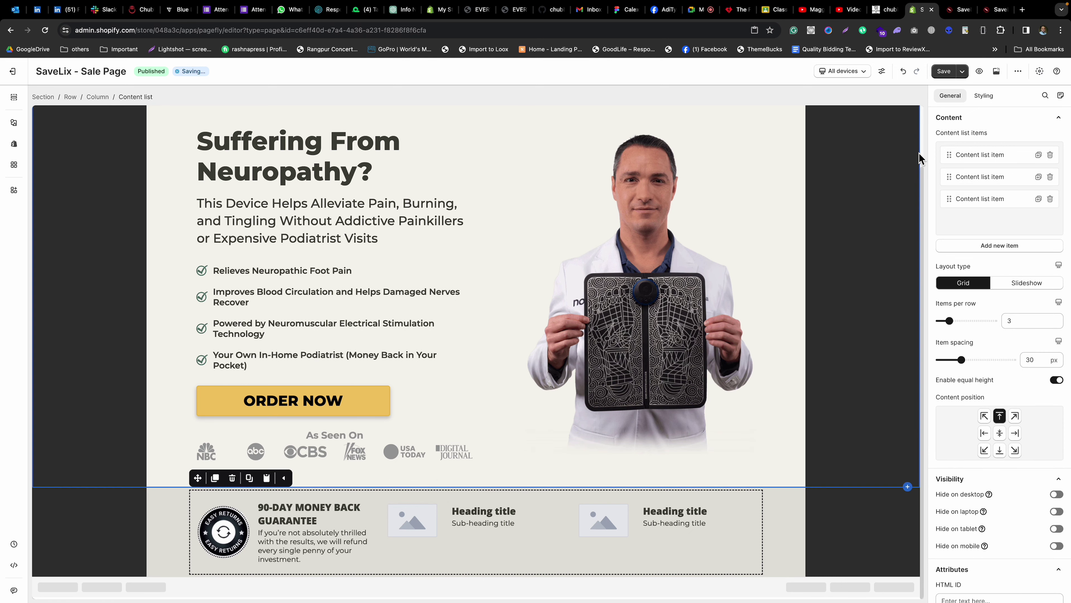
pyautogui.click(1050, 176)
pyautogui.click(1050, 177)
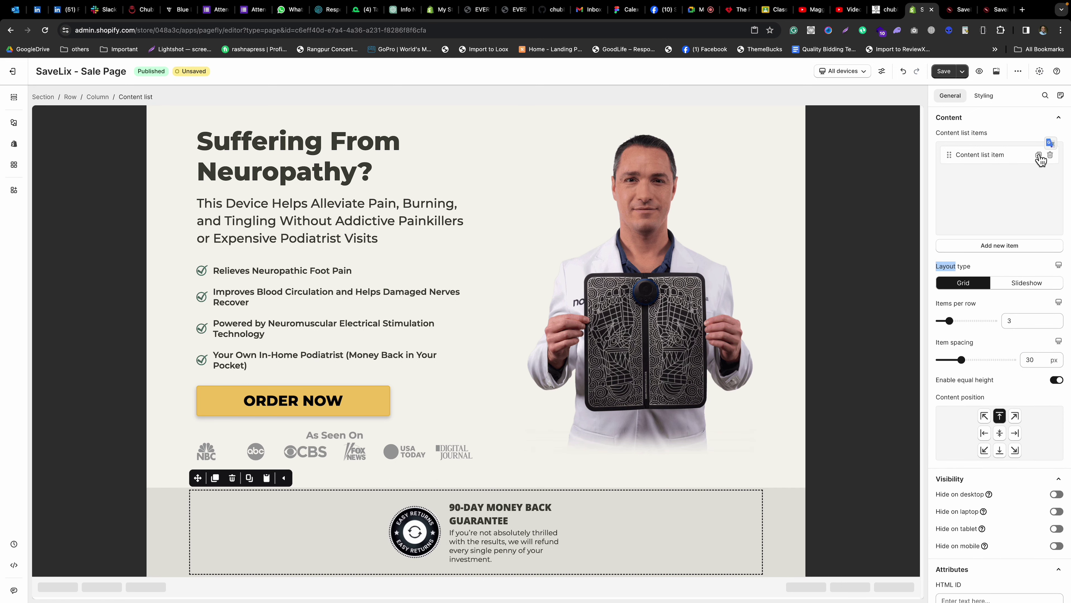
pyautogui.click(1039, 155)
pyautogui.click(1039, 155)
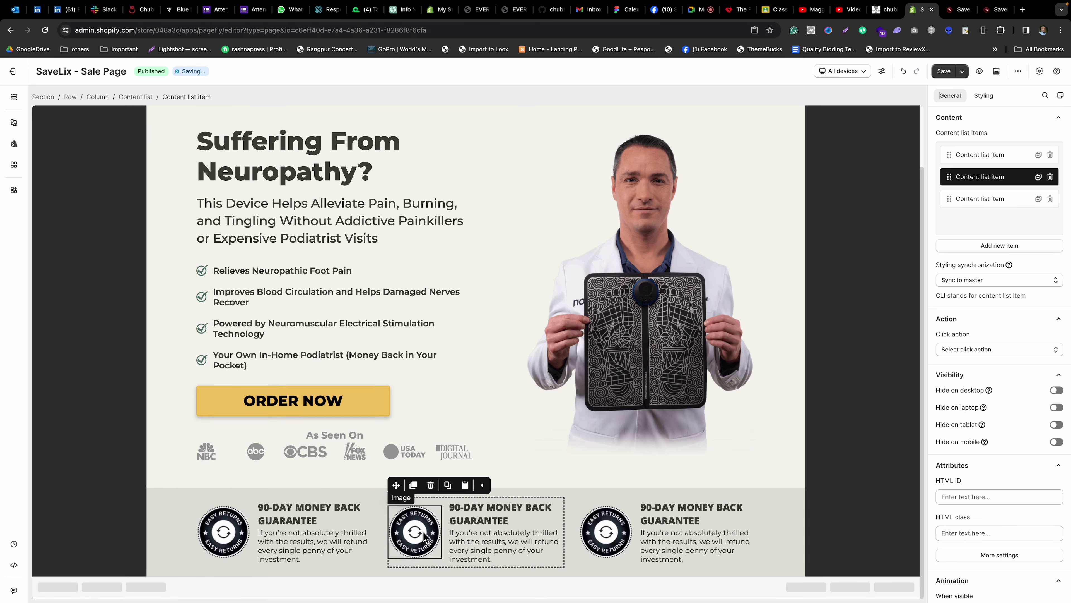
# Select the second badge image, switch to the nooro page, close its inspector and copy the Fast & Free Shipping badge's image address.
pyautogui.click(399, 528)
pyautogui.press('super+grave')
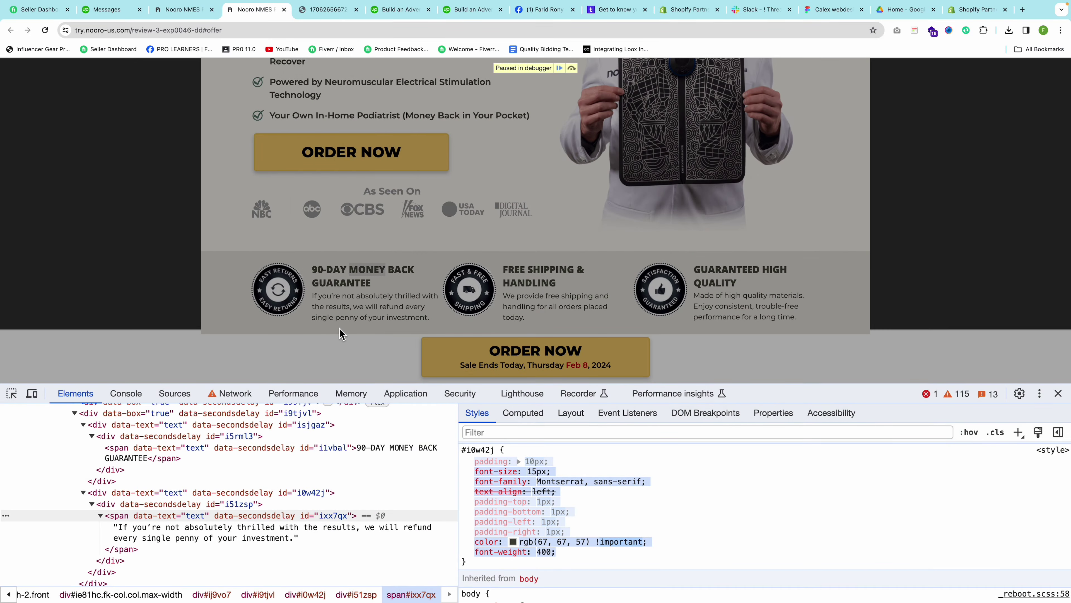
pyautogui.click(1058, 393)
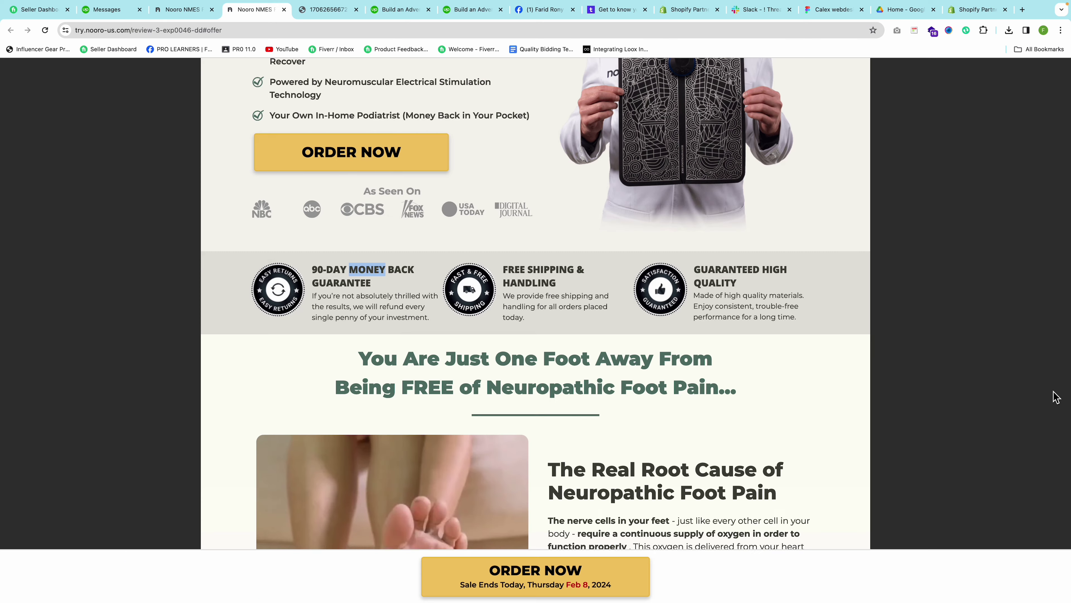
pyautogui.rightClick(481, 290)
pyautogui.click(520, 322)
# Back in the page editor, add the Fast & Free Shipping image from the copied URL as the second badge's source.
pyautogui.press('super+grave')
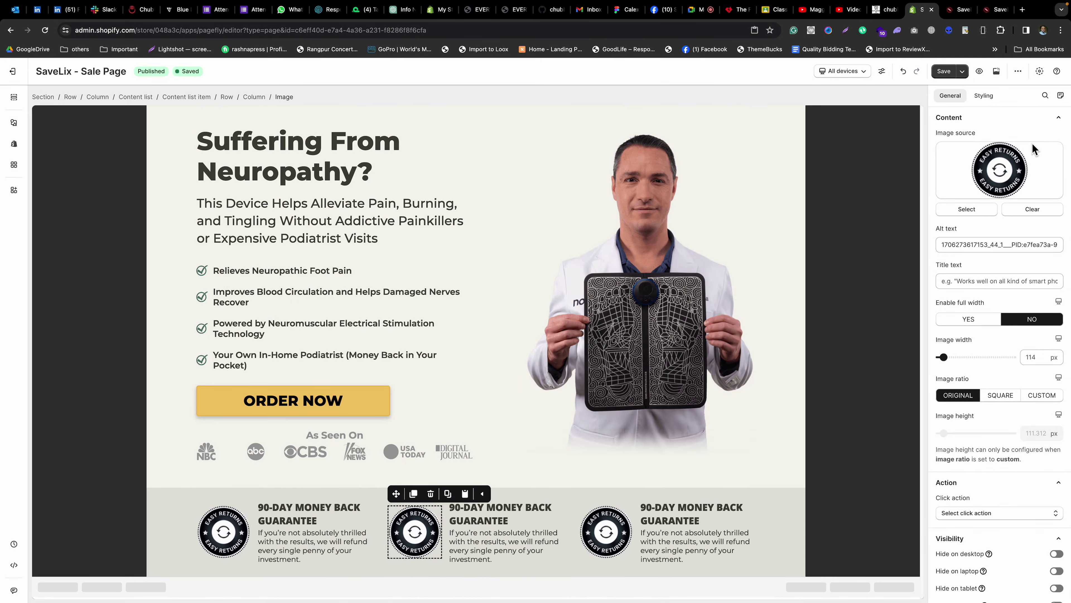
pyautogui.click(968, 211)
pyautogui.click(344, 210)
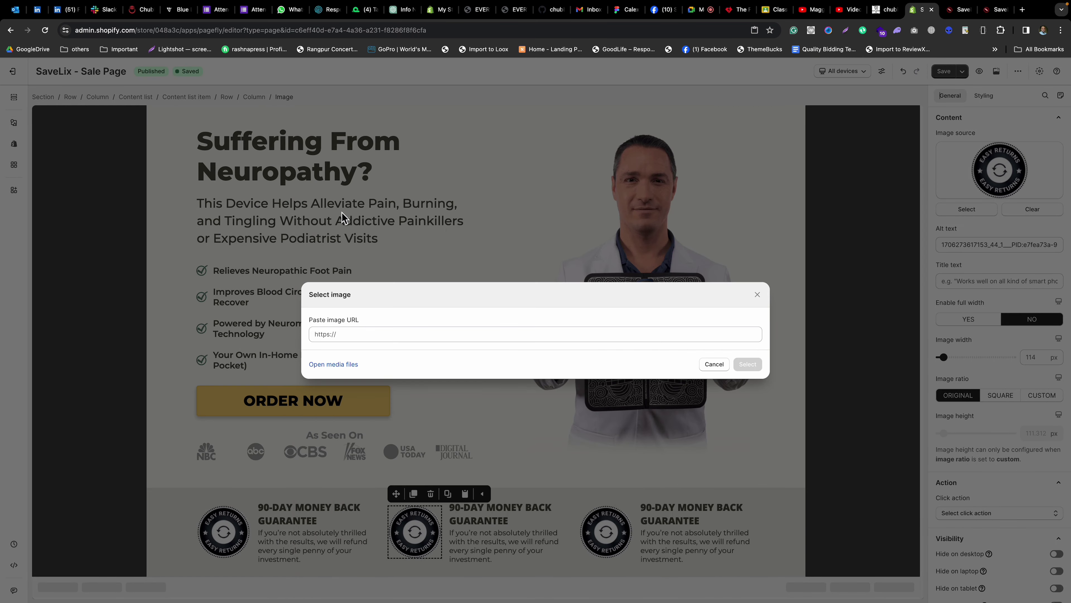
pyautogui.click(364, 332)
pyautogui.press('super+v')
pyautogui.click(748, 364)
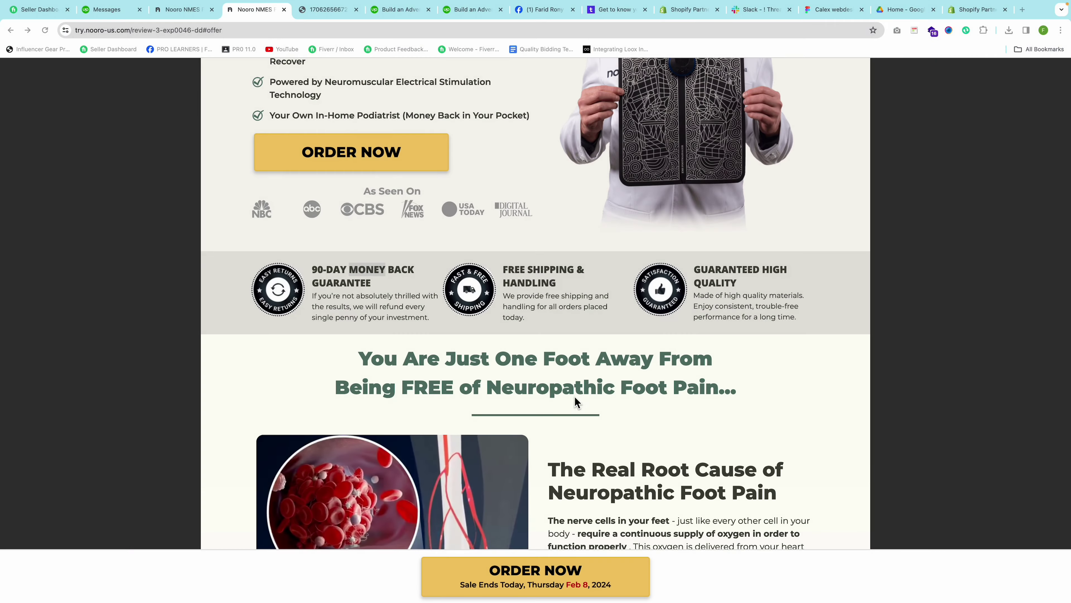
# Copy the Satisfaction Guaranteed badge's image address from the nooro page and add that image to the media library by URL.
pyautogui.rightClick(665, 288)
pyautogui.click(698, 323)
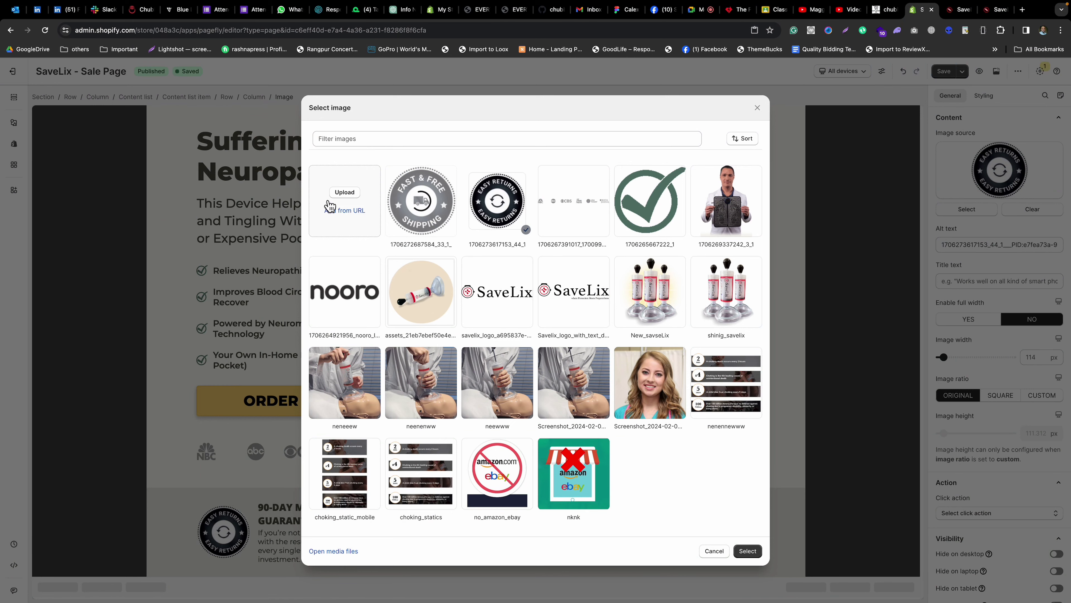
pyautogui.click(330, 207)
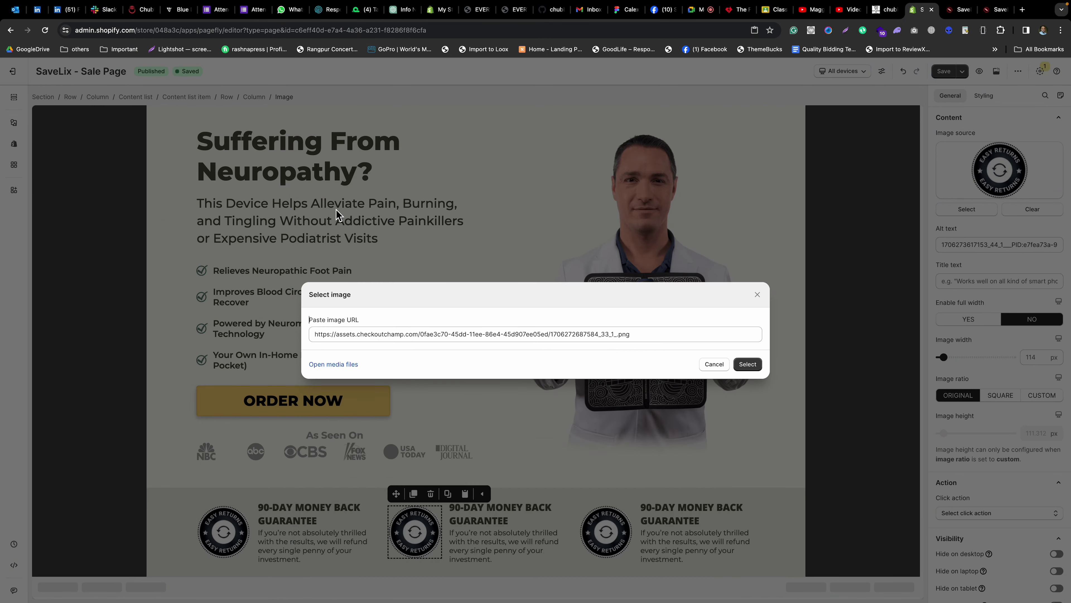
pyautogui.tripleClick(375, 335)
pyautogui.hotkey('ctrl', 'v')
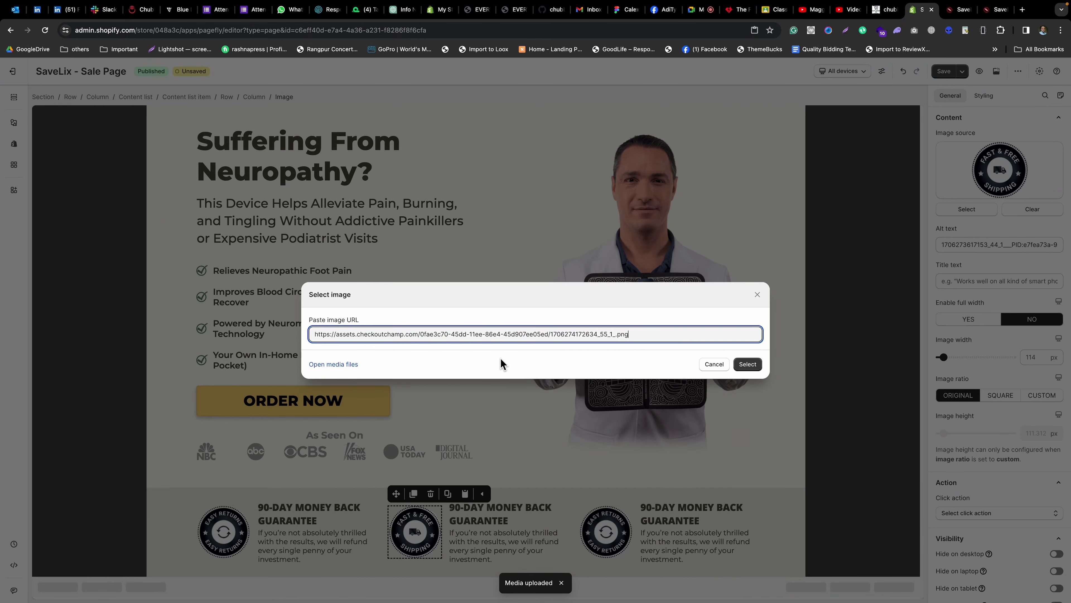
pyautogui.click(750, 365)
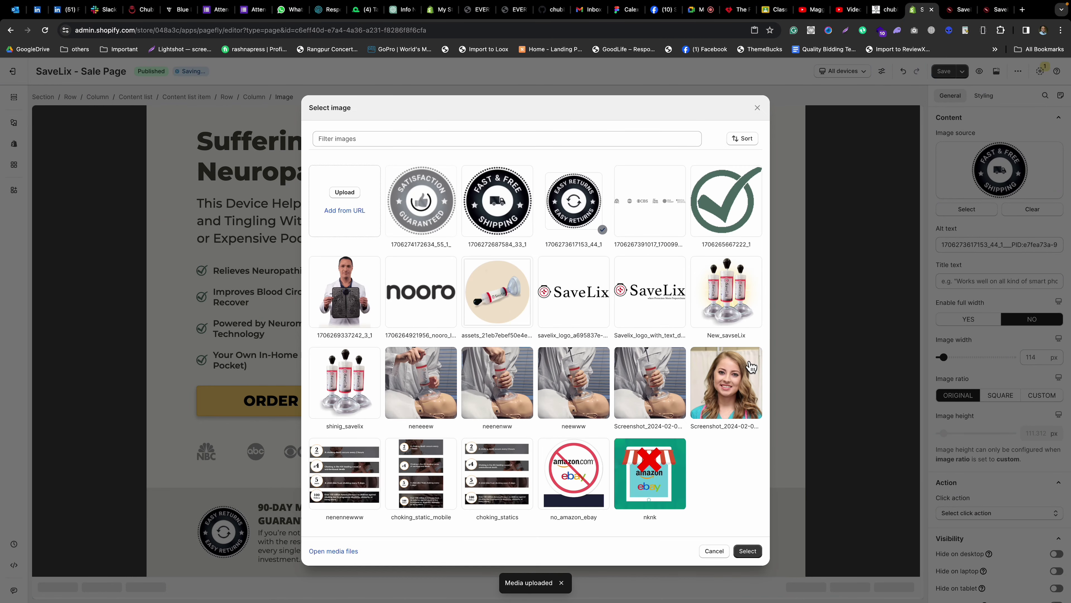
# Choose the uploaded Fast & Free Shipping image as the source for both the second and third badges.
pyautogui.click(498, 210)
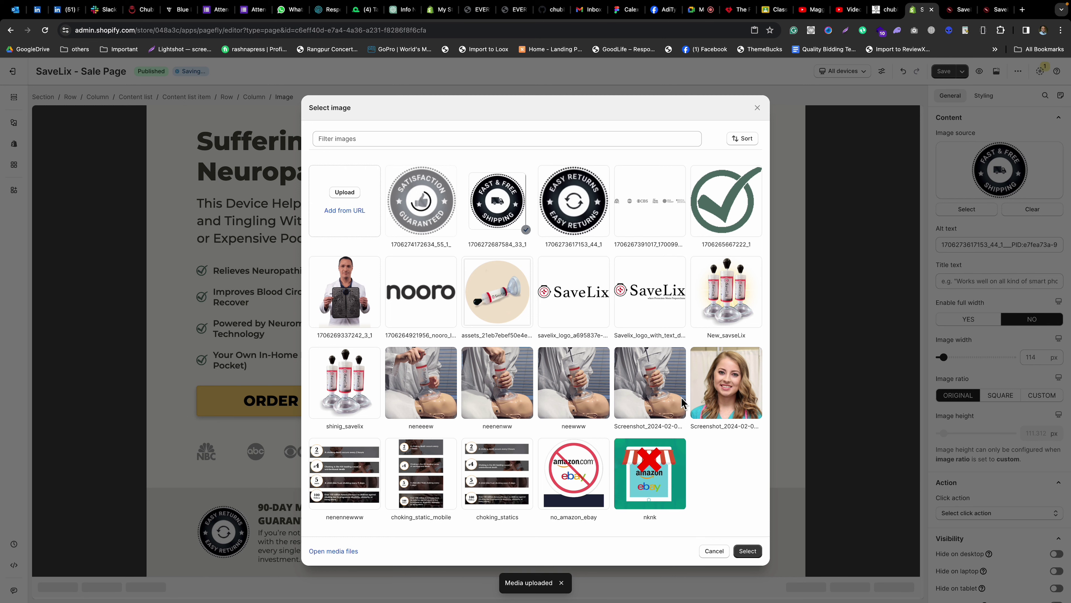
pyautogui.click(757, 557)
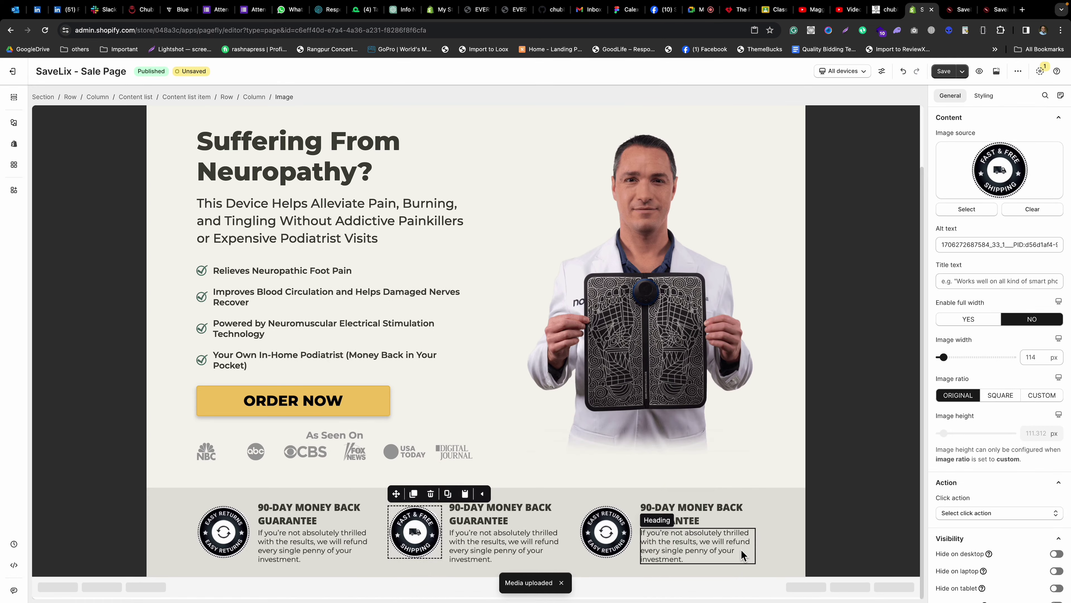
pyautogui.click(606, 535)
pyautogui.click(966, 211)
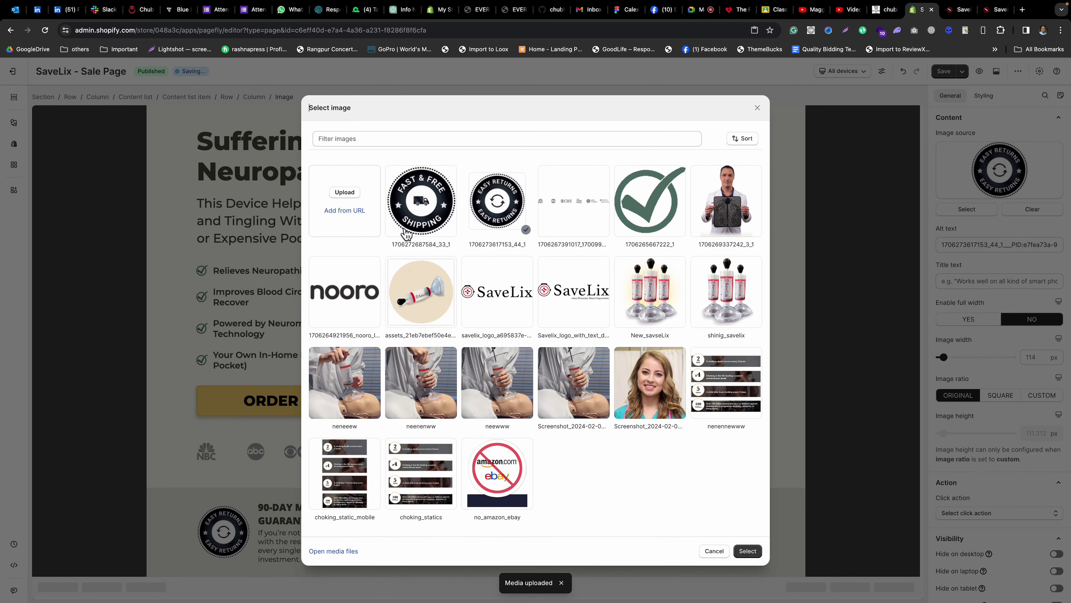
pyautogui.click(416, 222)
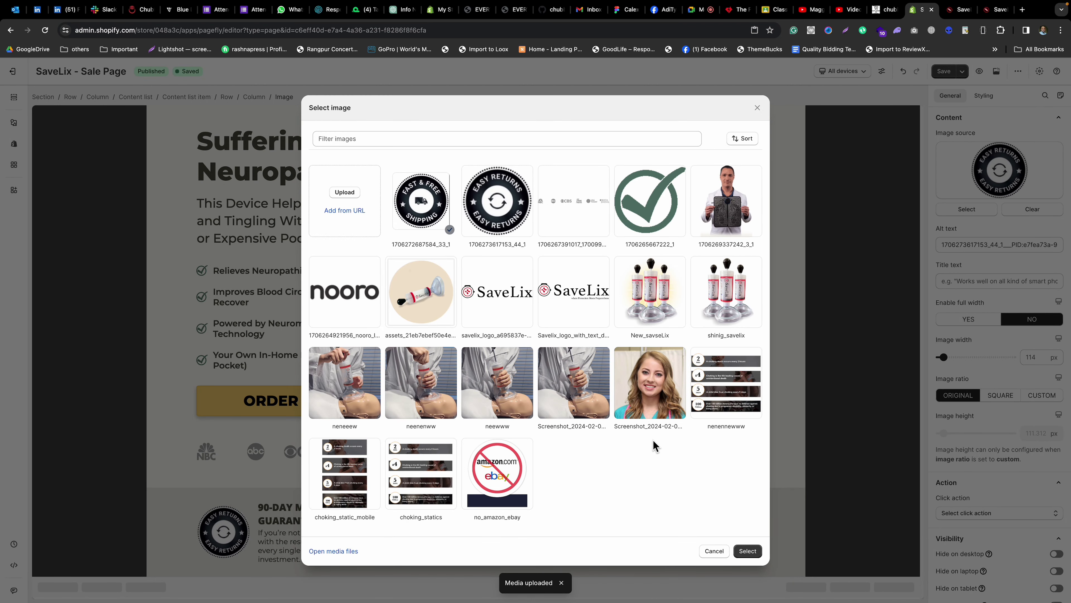
pyautogui.click(747, 551)
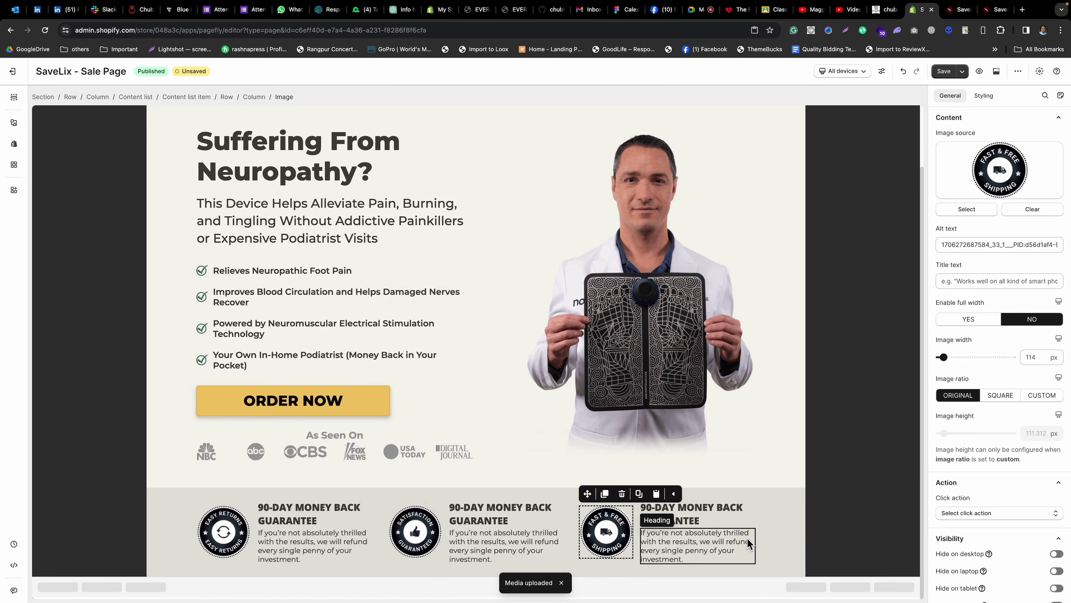
# Copy the "FREE SHIPPING & HANDLING" heading from the nooro page and return to the second badge's heading text in the page editor.
pyautogui.click(495, 518)
pyautogui.press('super+grave')
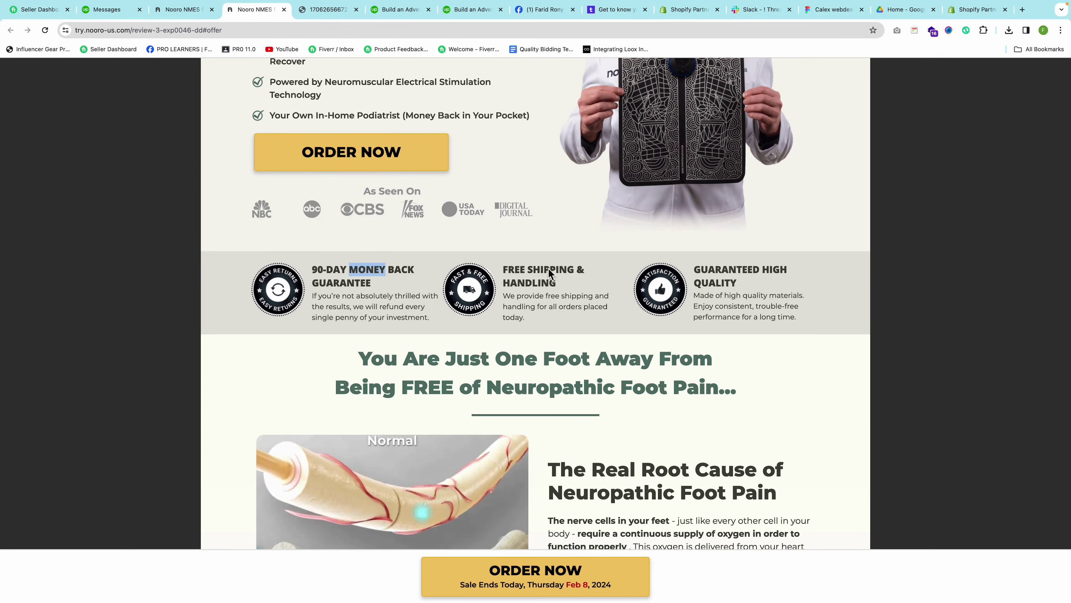
pyautogui.moveTo(503, 269); pyautogui.dragTo(557, 283)
pyautogui.press('super+grave')
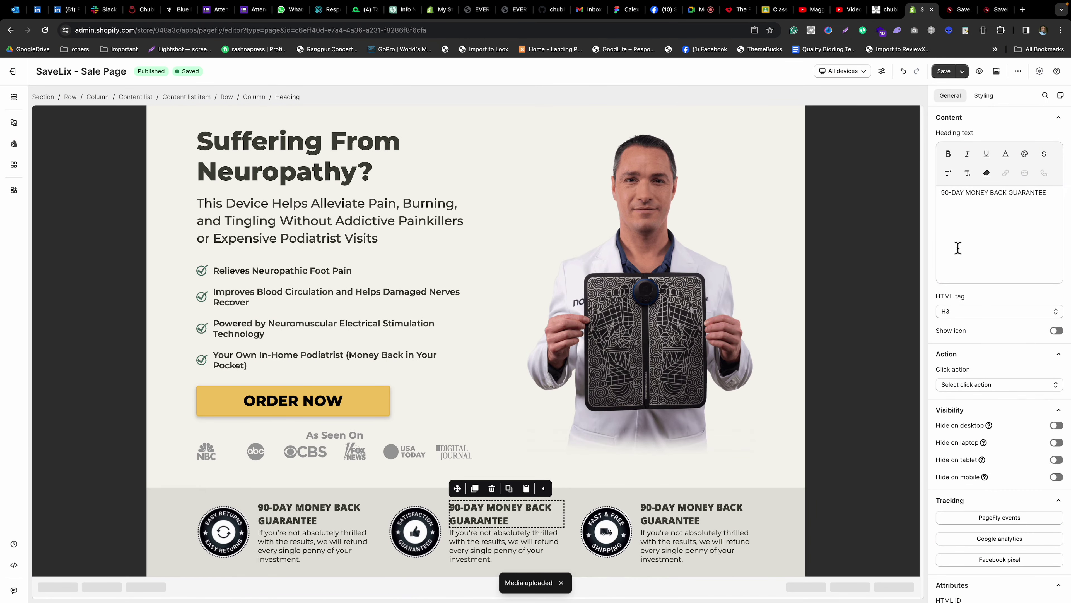
pyautogui.tripleClick(996, 211)
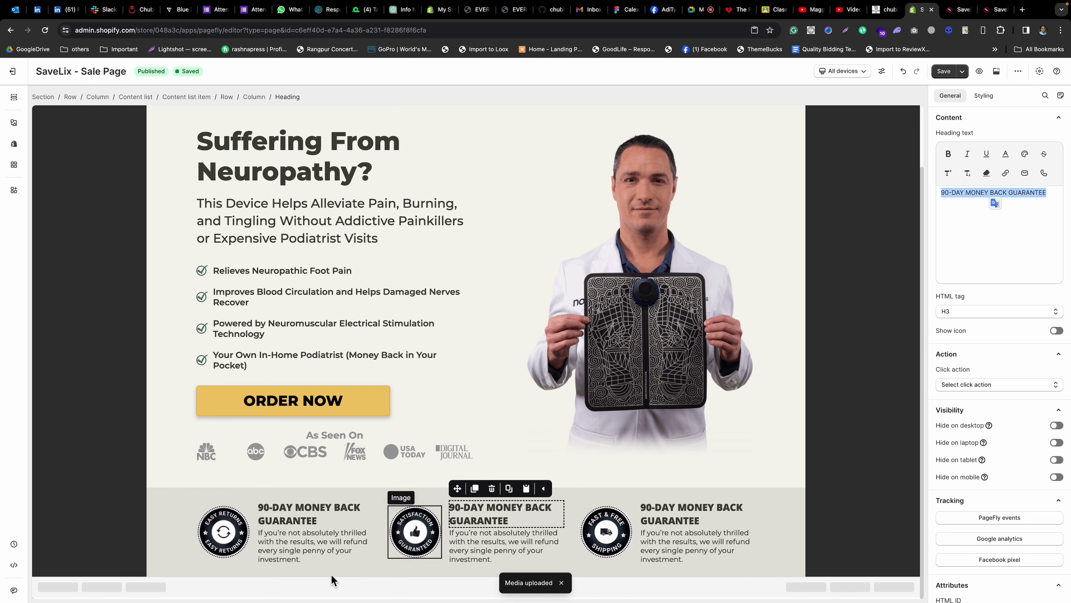
# Change the second badge's image source to the Fast & Free Shipping image from the media library.
pyautogui.click(412, 534)
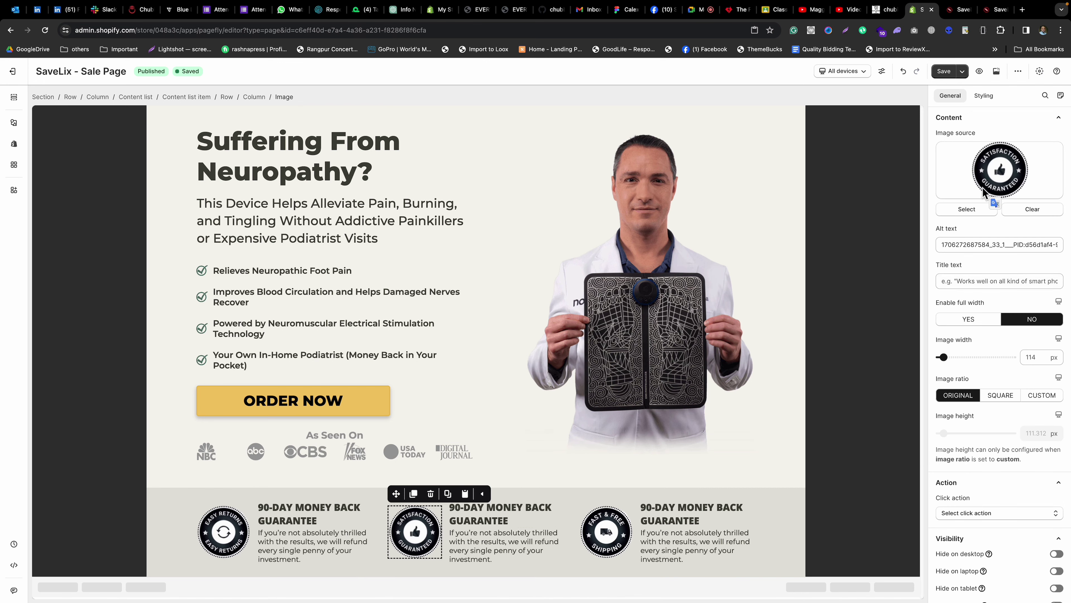
pyautogui.click(977, 211)
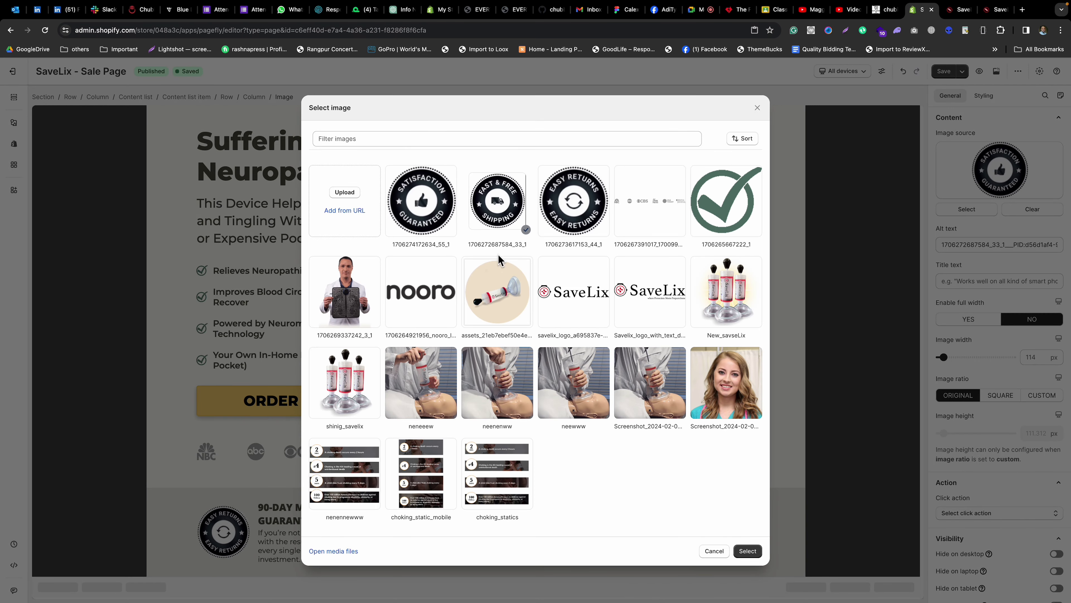
pyautogui.click(483, 230)
pyautogui.click(747, 551)
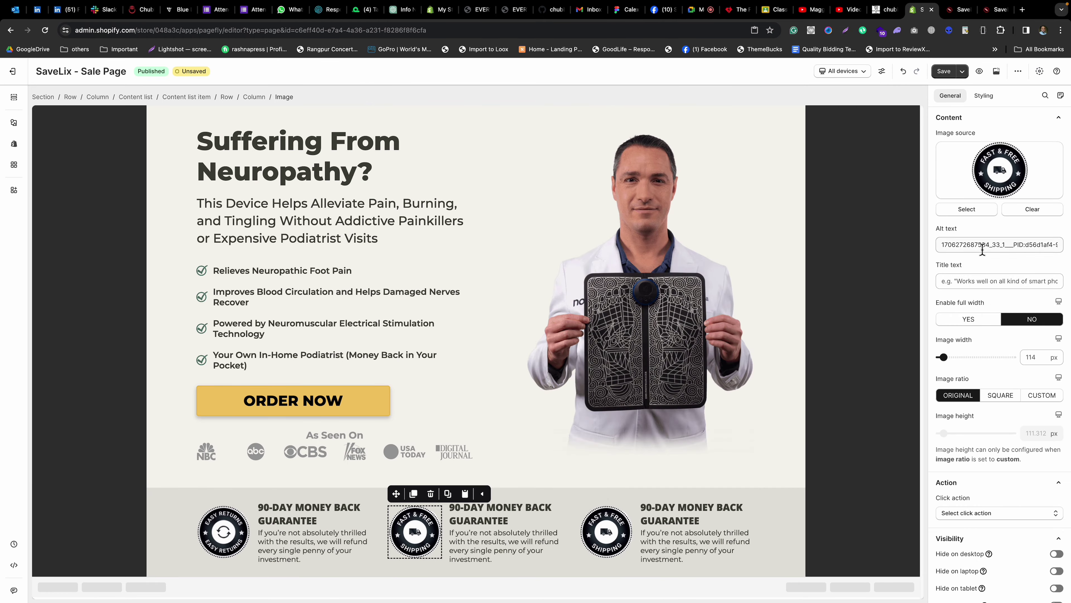
# Replace the second badge's heading text with "FREE SHIPPING & HANDLING".
pyautogui.click(497, 518)
pyautogui.press('super+a')
pyautogui.press('super+v')
# Copy the shipping description from the nooro page and set it as the second badge's text: "We provide free shipping and handling for all orders placed today.".
pyautogui.press('super+Tab')
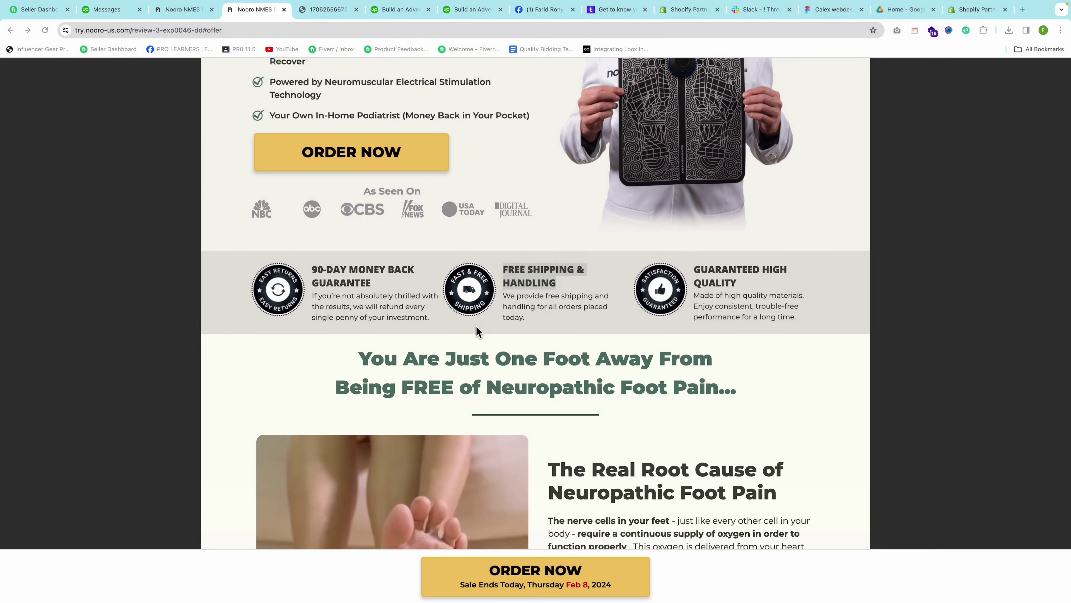
pyautogui.tripleClick(524, 296)
pyautogui.press('super+c')
pyautogui.press('super+Tab')
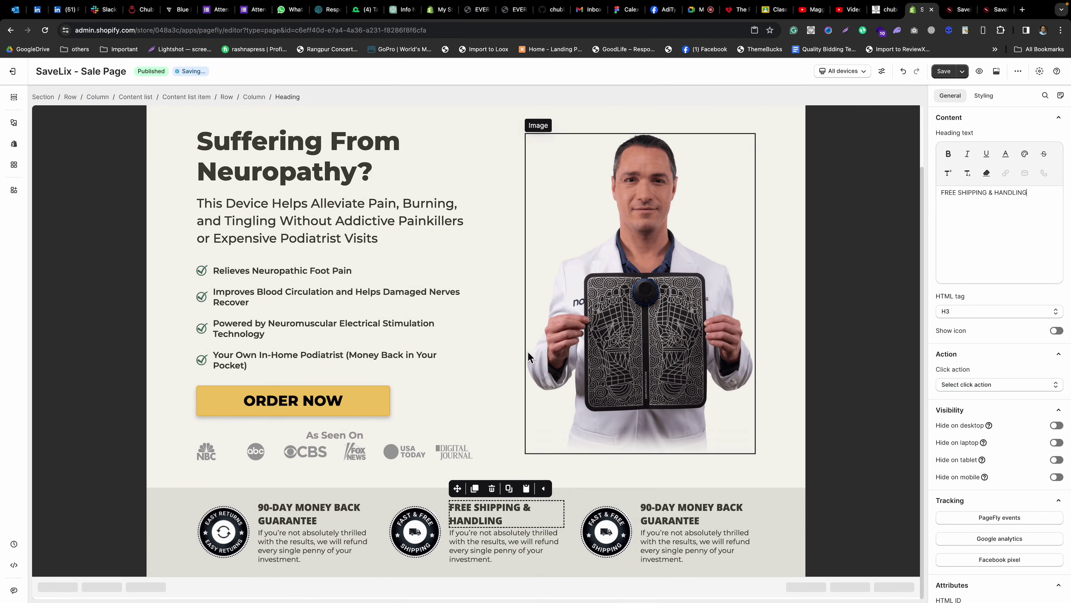
pyautogui.click(479, 541)
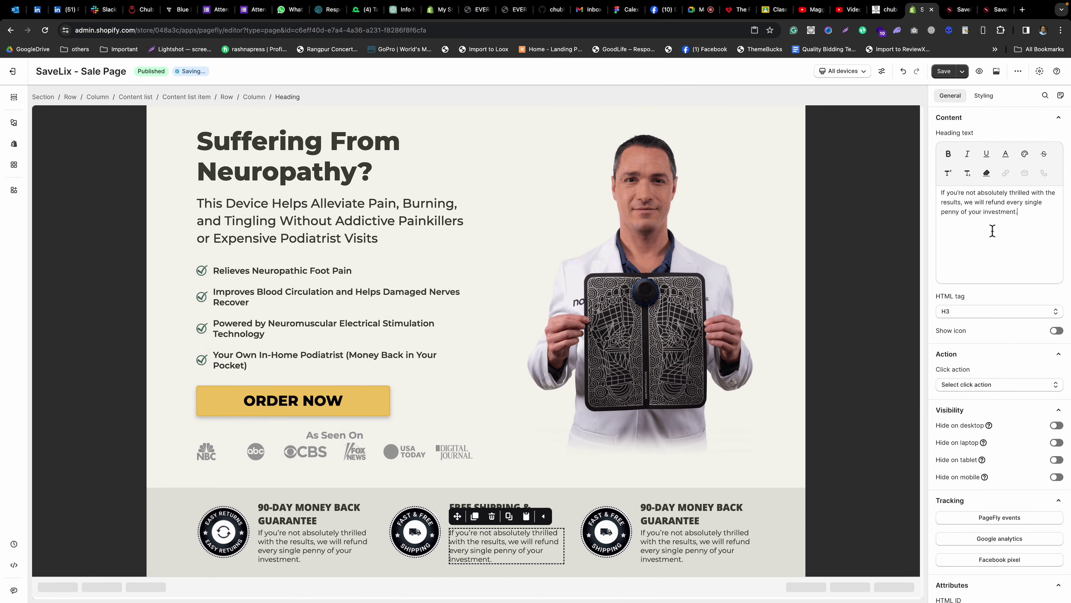
pyautogui.press('super+a')
pyautogui.press('super+v')
# Copy the "GUARANTEED HIGH QUALITY" heading from the nooro page and return to the page editor.
pyautogui.press('super+Tab')
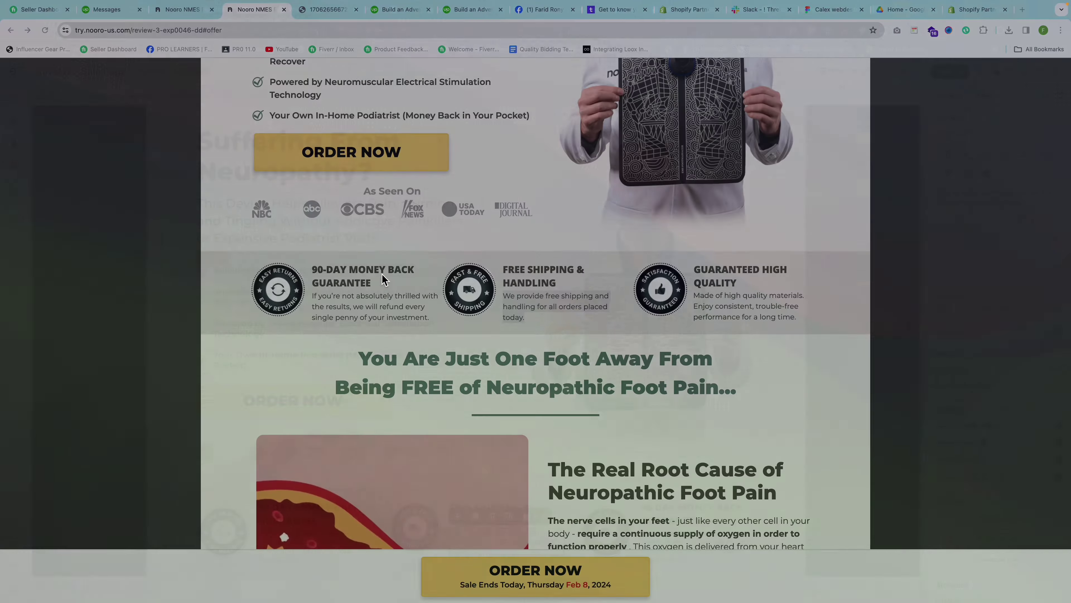
pyautogui.tripleClick(717, 275)
pyautogui.press('super+c')
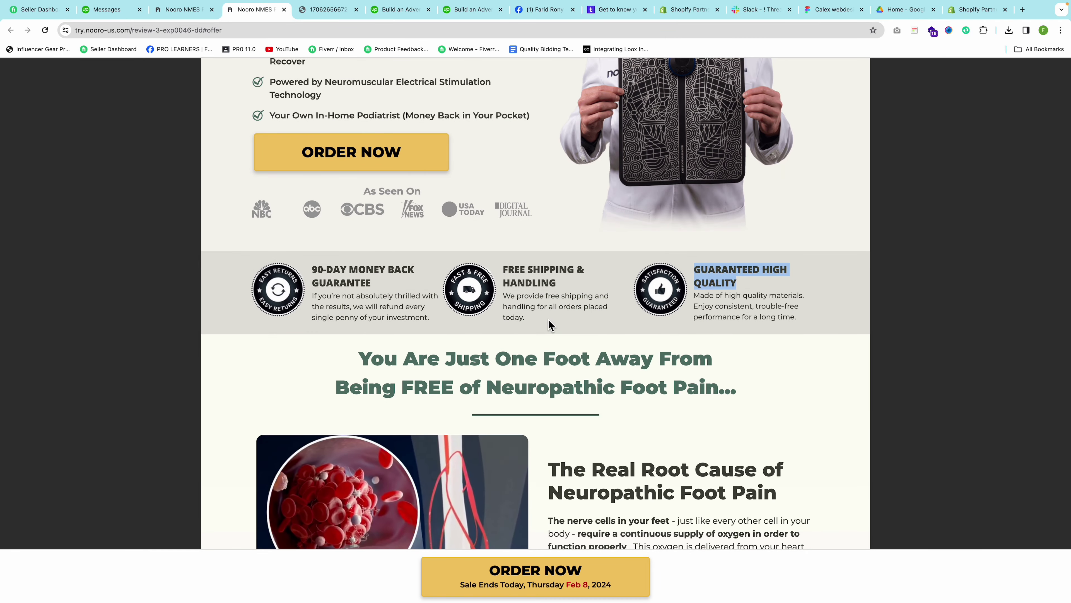
pyautogui.press('super+Tab')
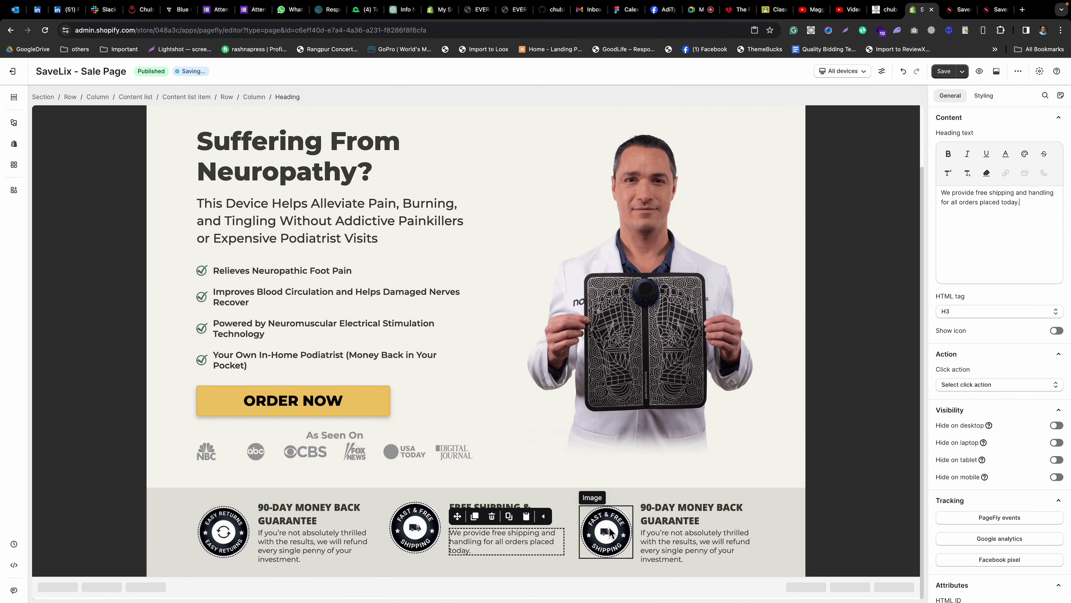
# Set the third badge's image source to the Satisfaction Guaranteed image and replace its heading with "GUARANTEED HIGH QUALITY".
pyautogui.click(611, 533)
pyautogui.click(967, 209)
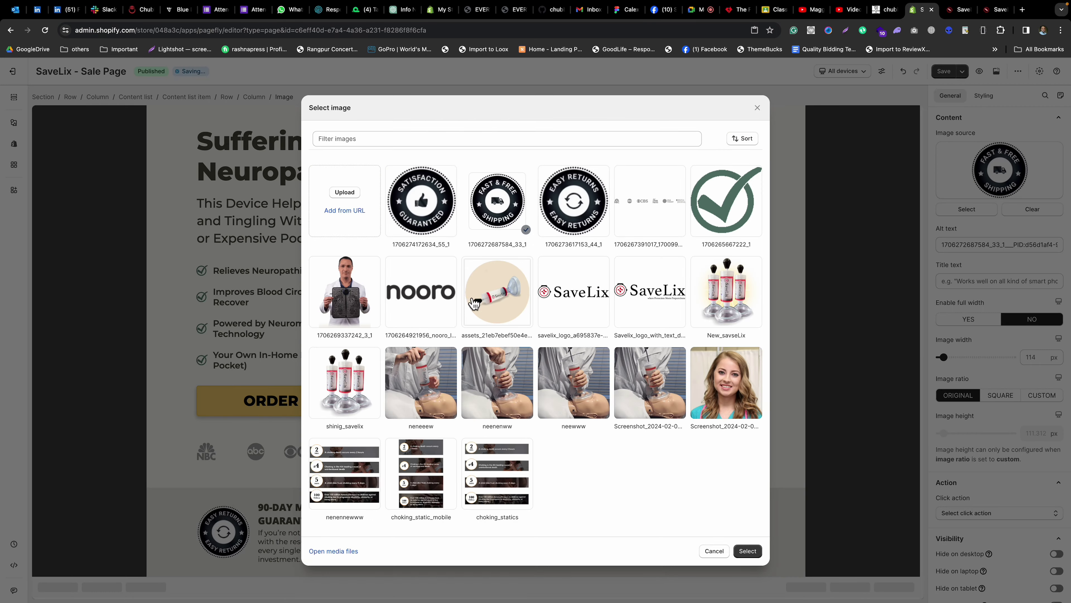
pyautogui.click(748, 551)
pyautogui.click(684, 515)
pyautogui.press('super+a')
pyautogui.press('super+v')
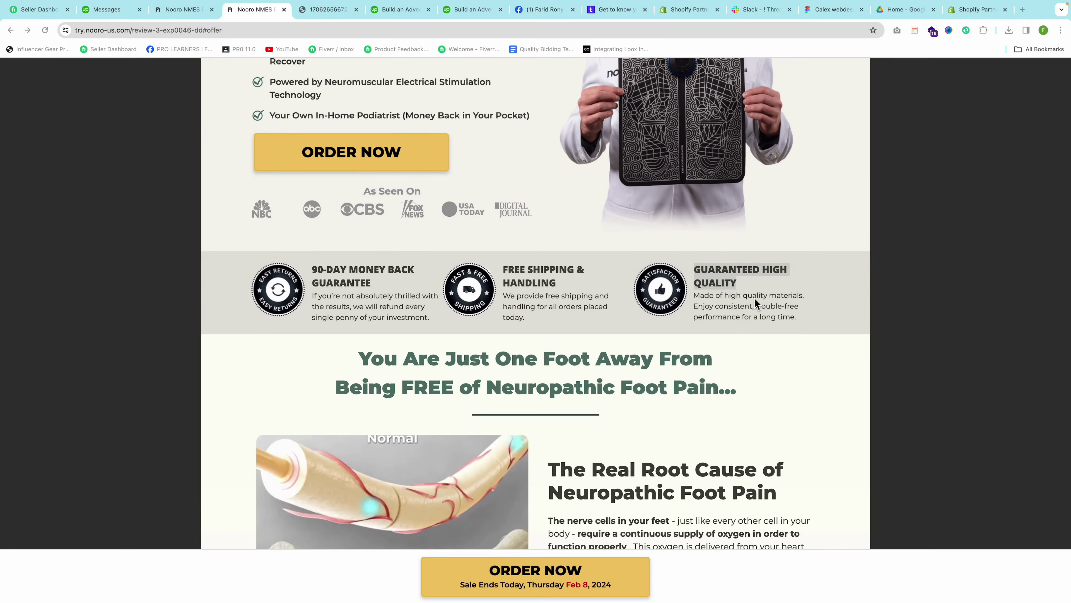
# Copy the third description from the nooro page into the third badge: "Made of high quality materials. Enjoy consistent, trouble-free performance for a long time.".
pyautogui.tripleClick(754, 297)
pyautogui.press('super+c')
pyautogui.press('super+Tab')
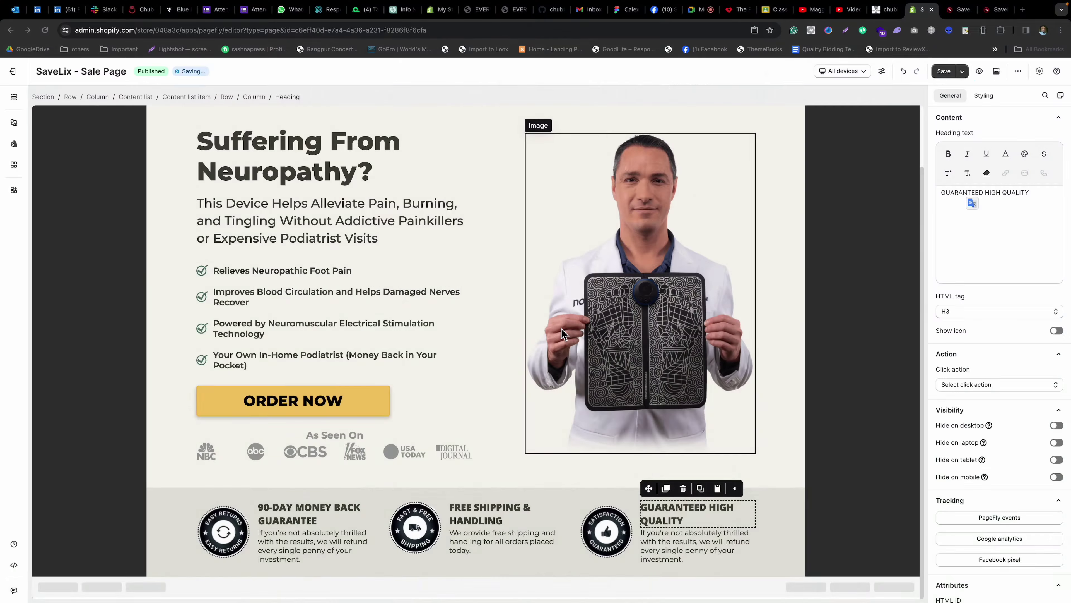
pyautogui.click(688, 554)
pyautogui.doubleClick(984, 213)
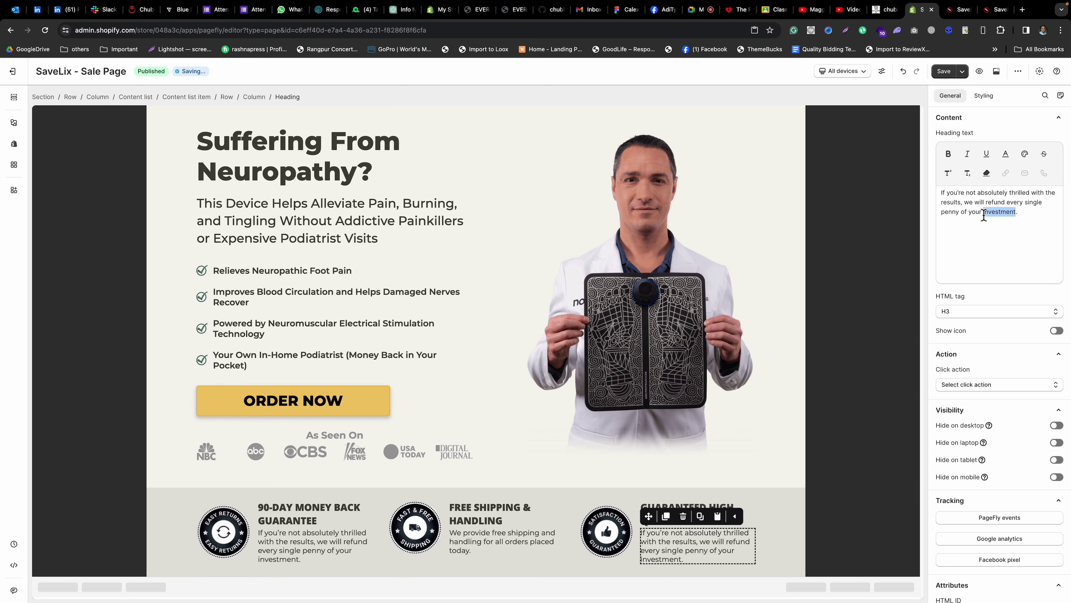
pyautogui.press('super+a')
pyautogui.press('super+v')
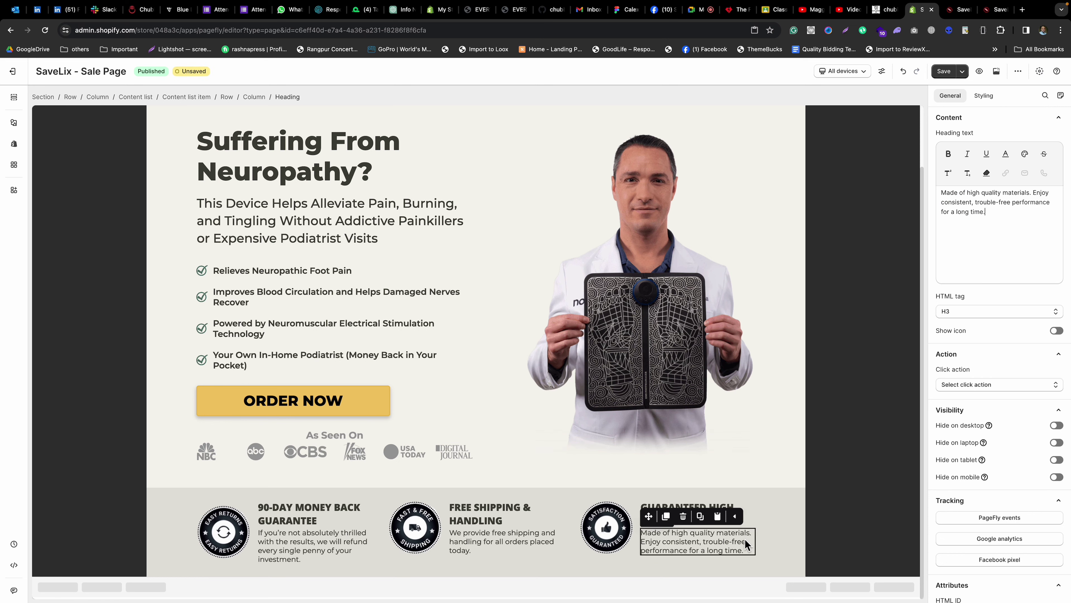
# Select the badge strip's content list, center its content position both ways and disable equal height.
pyautogui.click(761, 545)
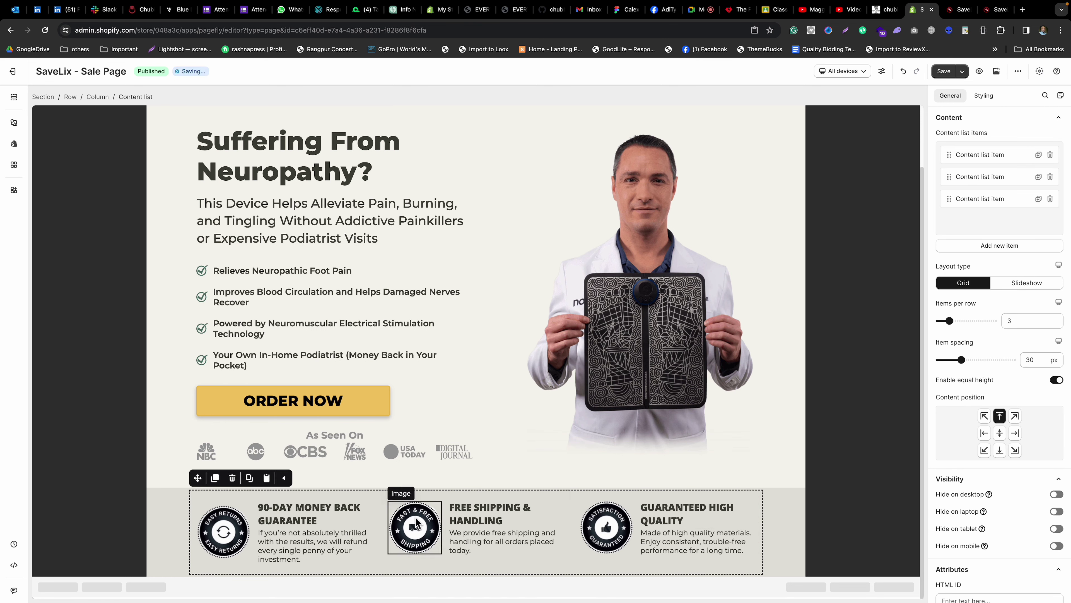
pyautogui.click(448, 561)
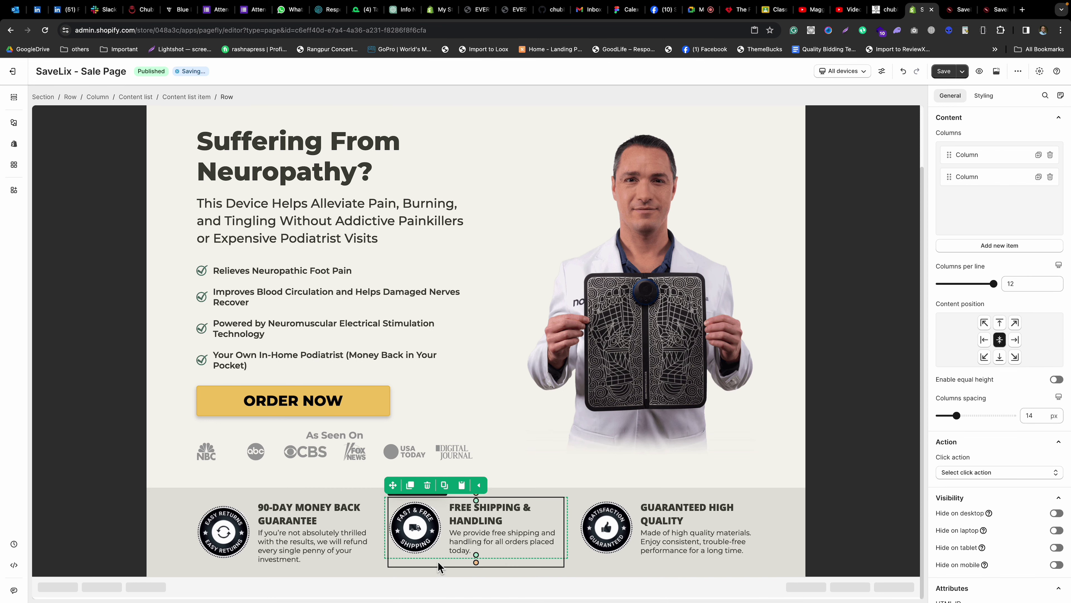
pyautogui.click(427, 575)
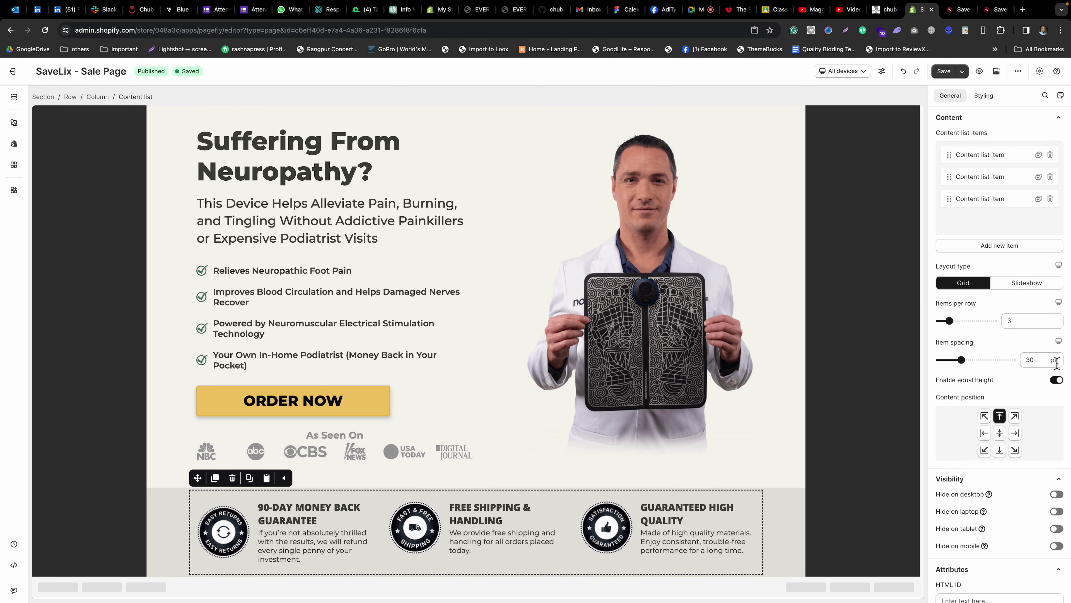
pyautogui.click(987, 96)
pyautogui.click(954, 97)
pyautogui.click(1001, 435)
pyautogui.click(1057, 380)
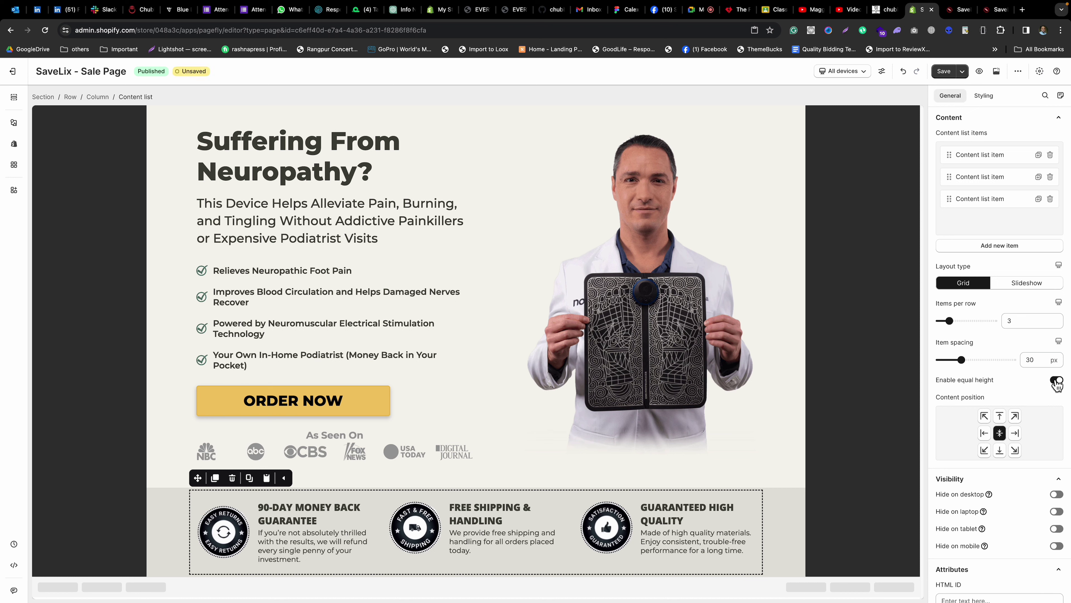
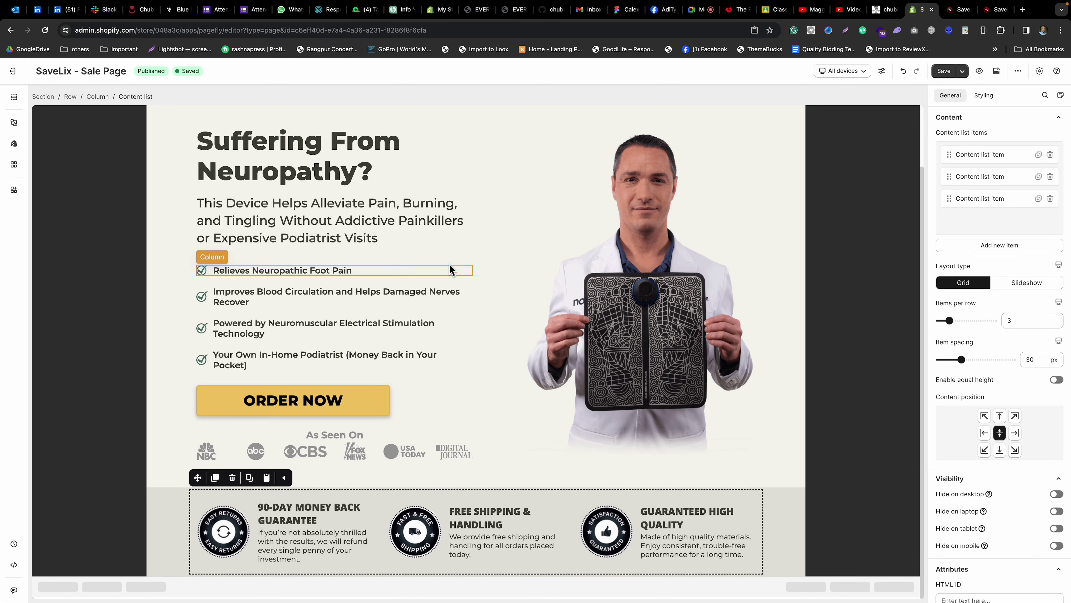
# Save the page, then reload the SaveLix preview and close its developer tools.
pyautogui.click(793, 526)
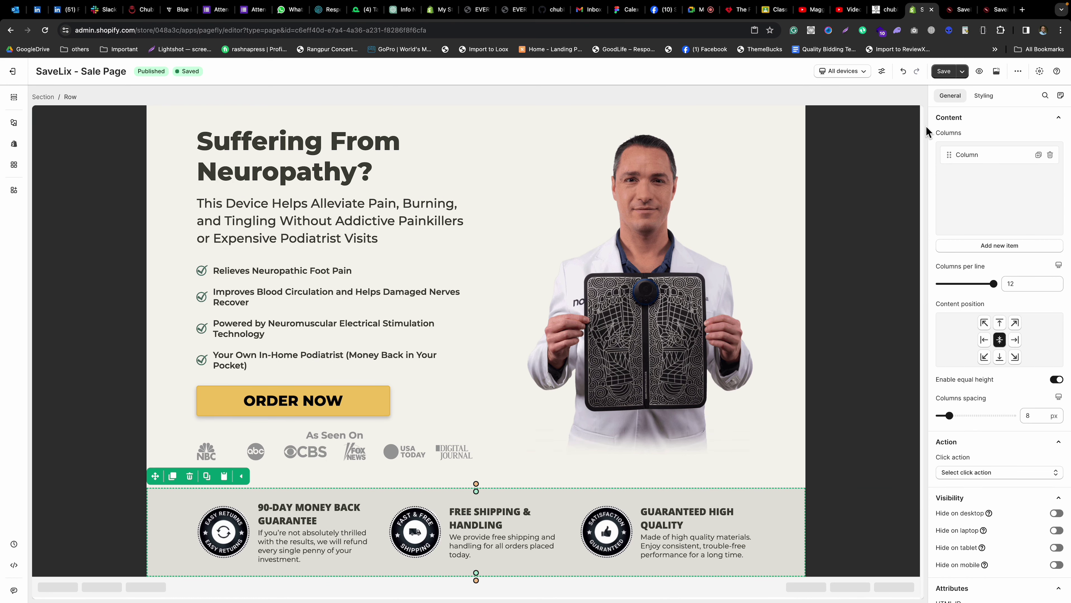
pyautogui.click(941, 71)
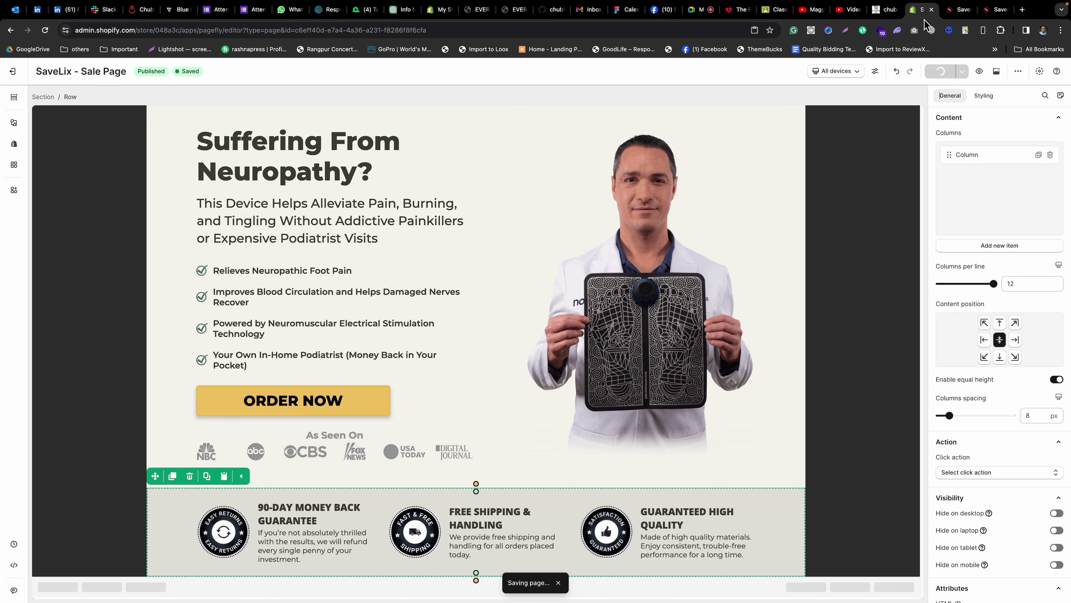
pyautogui.click(960, 9)
pyautogui.press('super+r')
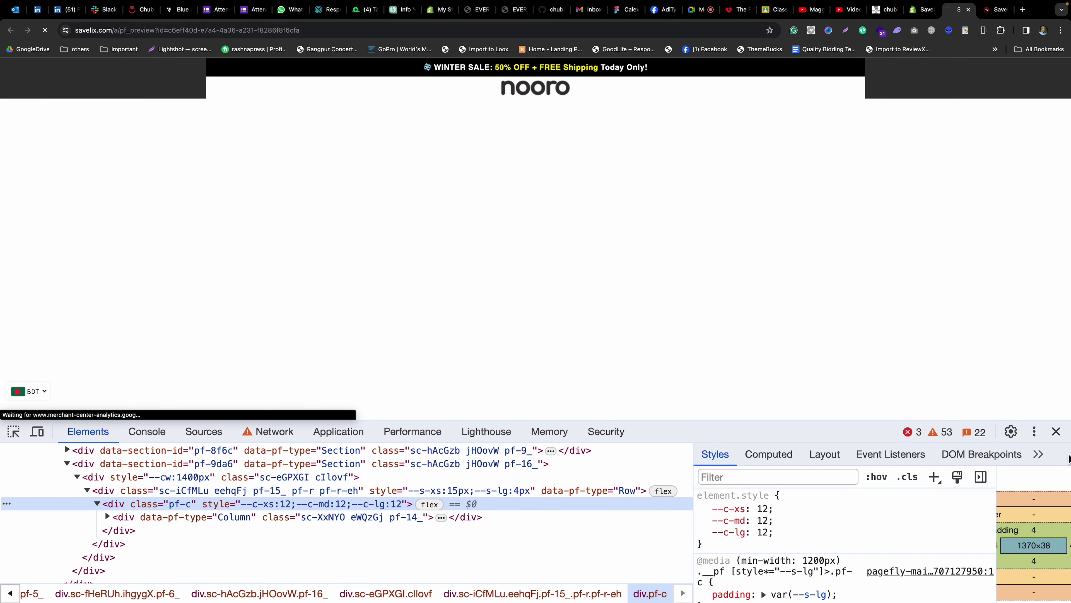
pyautogui.click(1056, 431)
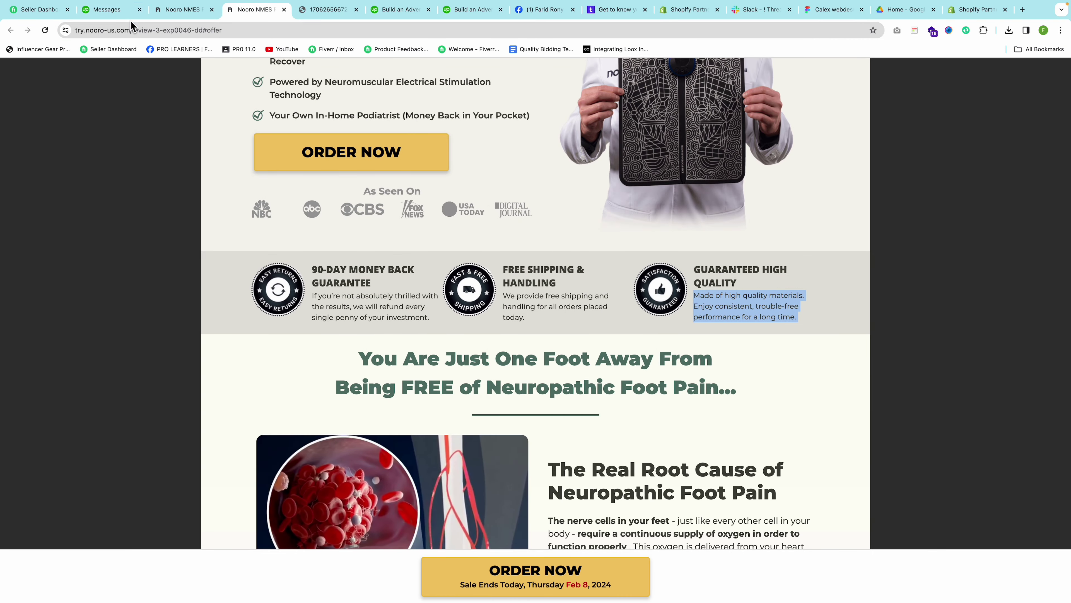
# Switch to the Upwork messages and open the client's screenshot of the "You Are Just One Foot Away From" section.
pyautogui.click(112, 11)
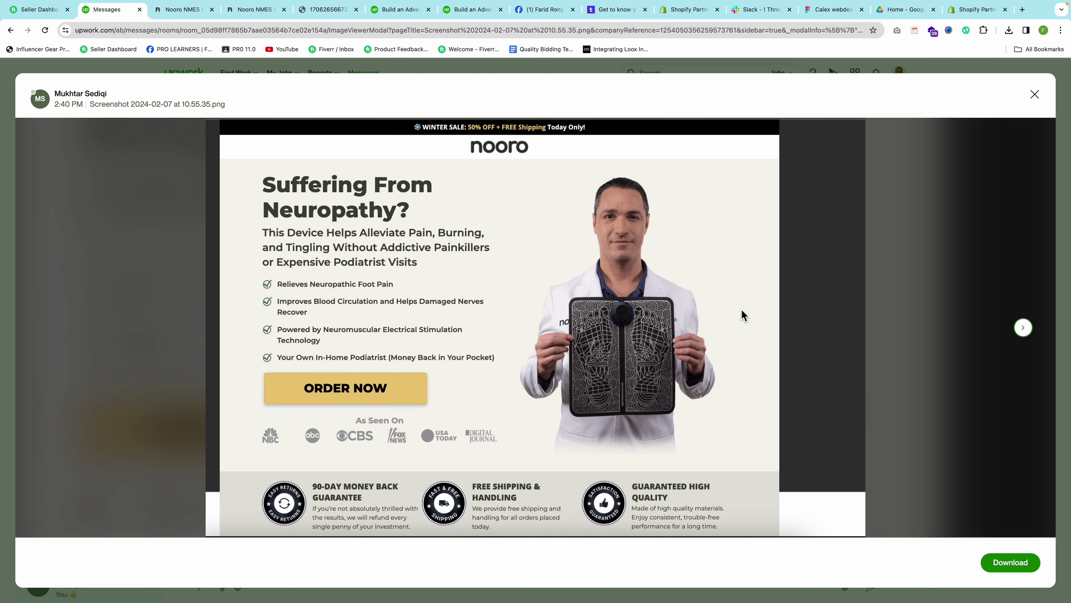
pyautogui.click(1024, 328)
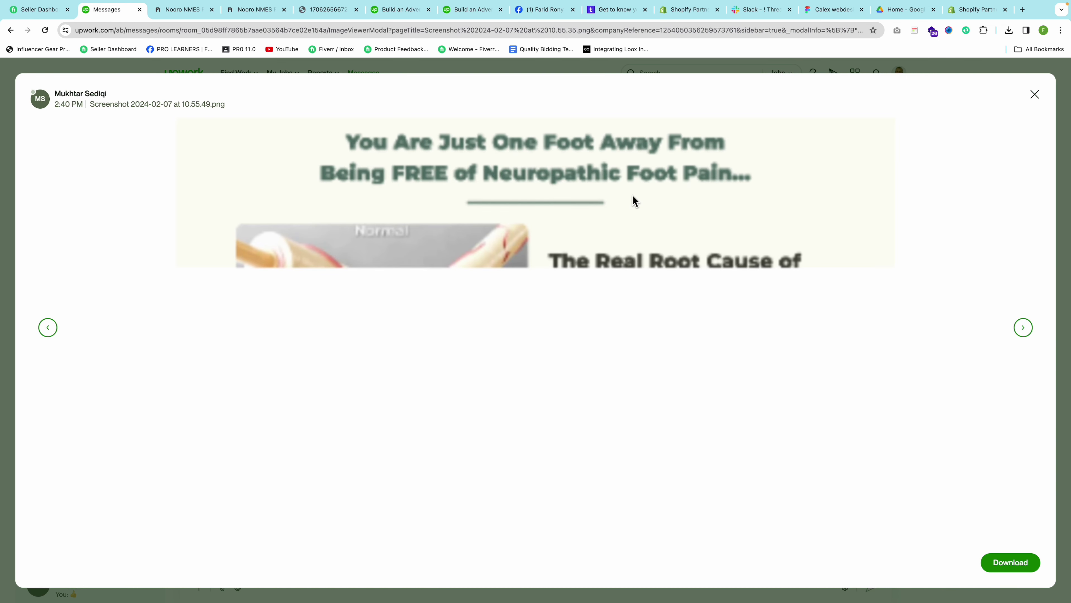
pyautogui.click(1035, 95)
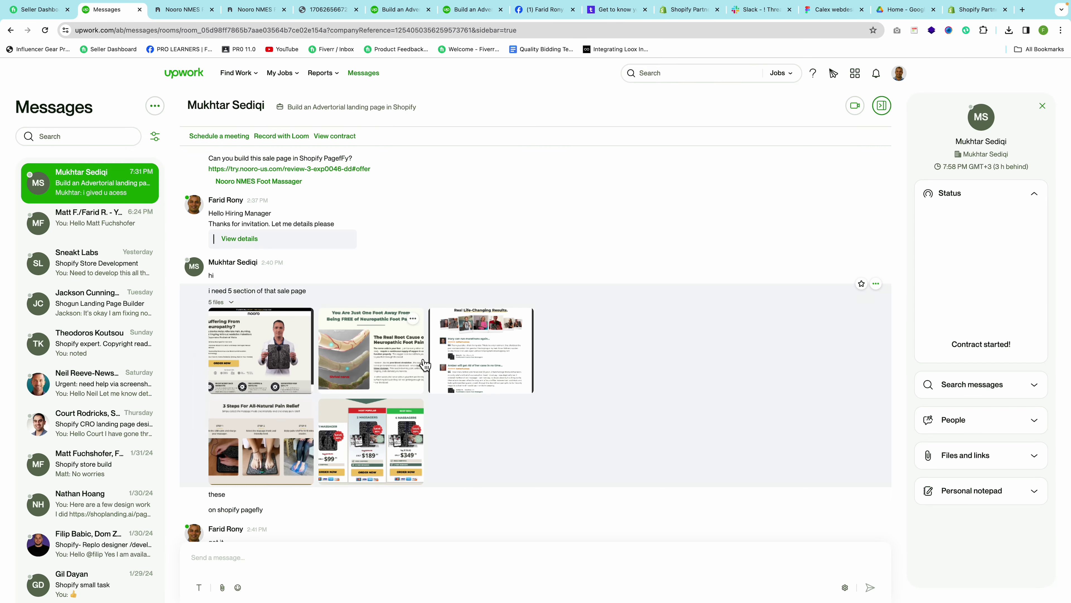
pyautogui.click(365, 369)
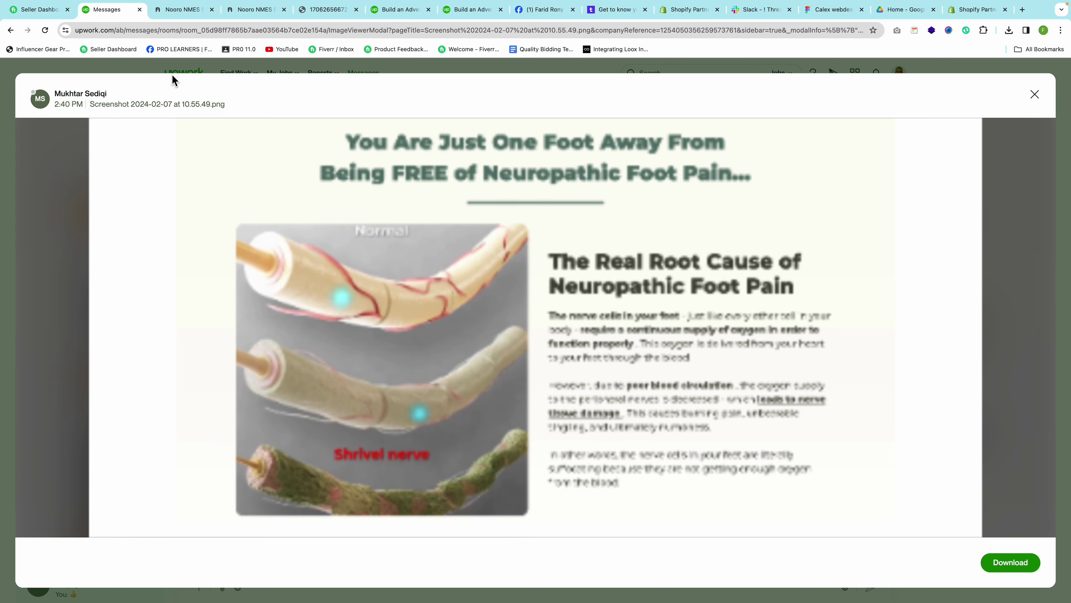
# Compare the client's "You Are Just One Foot Away From" screenshot with the matching section on the nooro page.
pyautogui.click(251, 10)
pyautogui.scroll(-5, 560, 252)
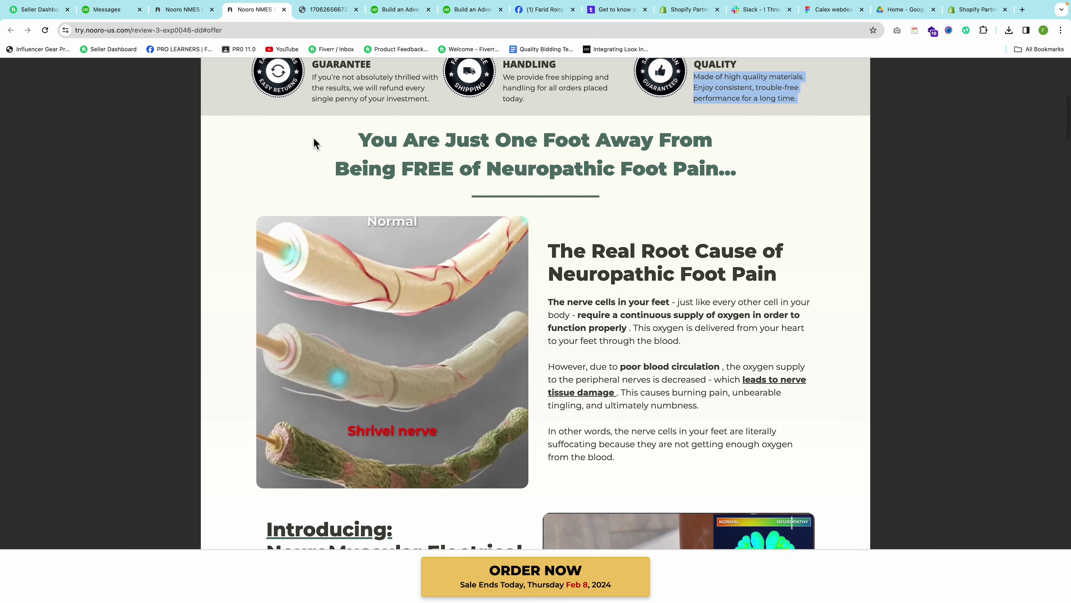
pyautogui.click(181, 9)
pyautogui.click(107, 9)
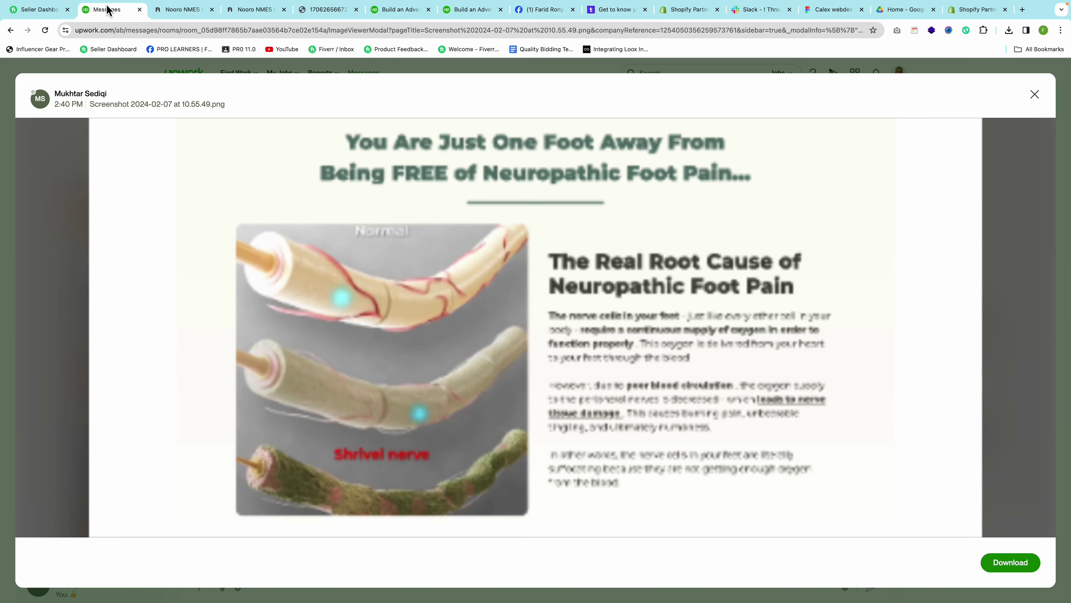
pyautogui.click(236, 9)
pyautogui.scroll(8, 518, 234)
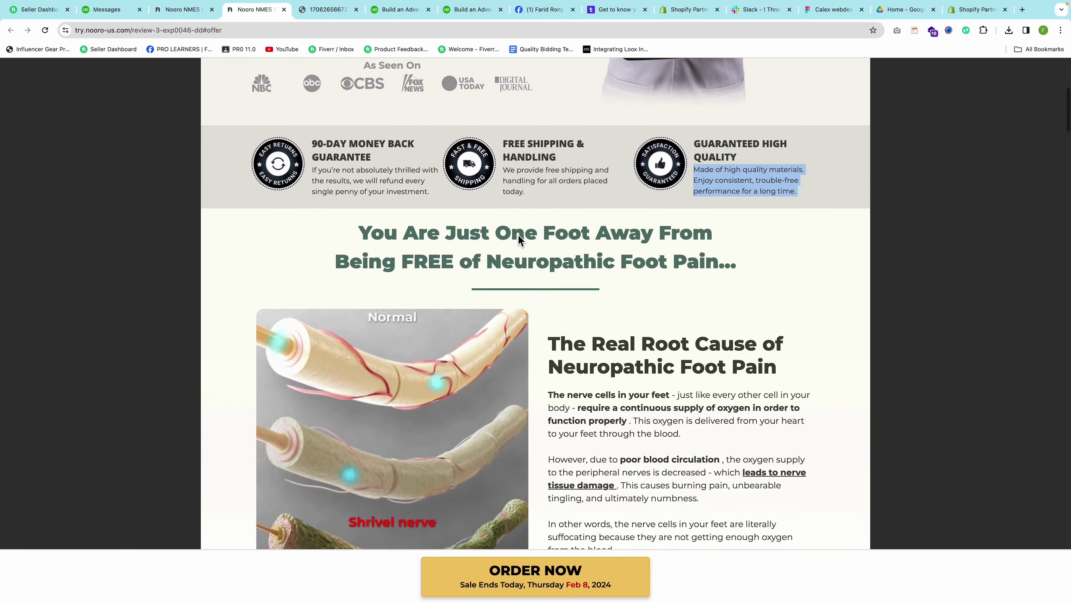
pyautogui.scroll(-8, 518, 235)
pyautogui.scroll(-1, 518, 234)
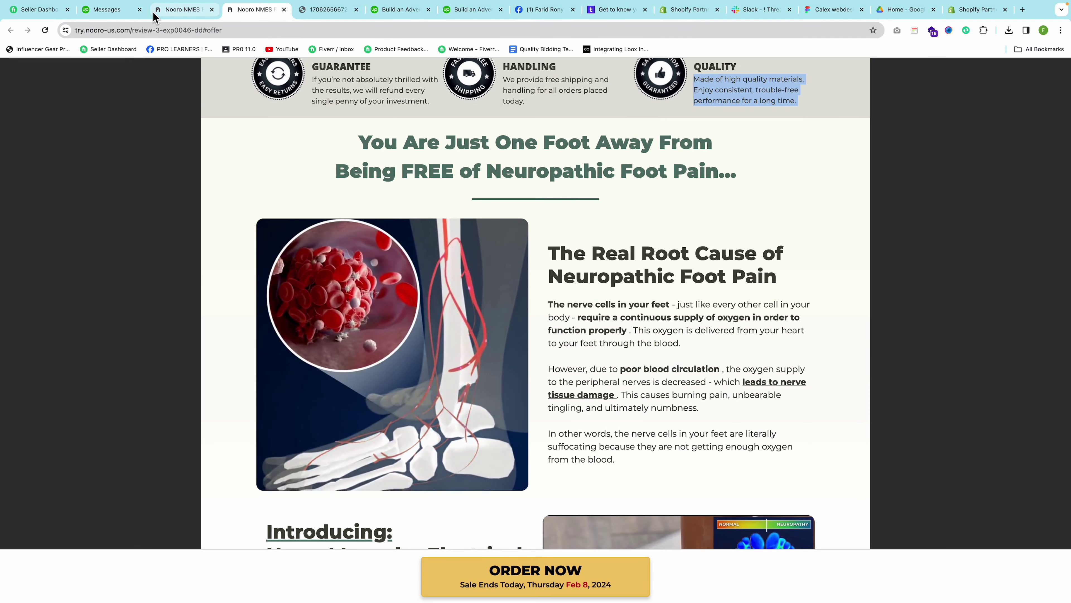
pyautogui.click(168, 13)
pyautogui.click(110, 12)
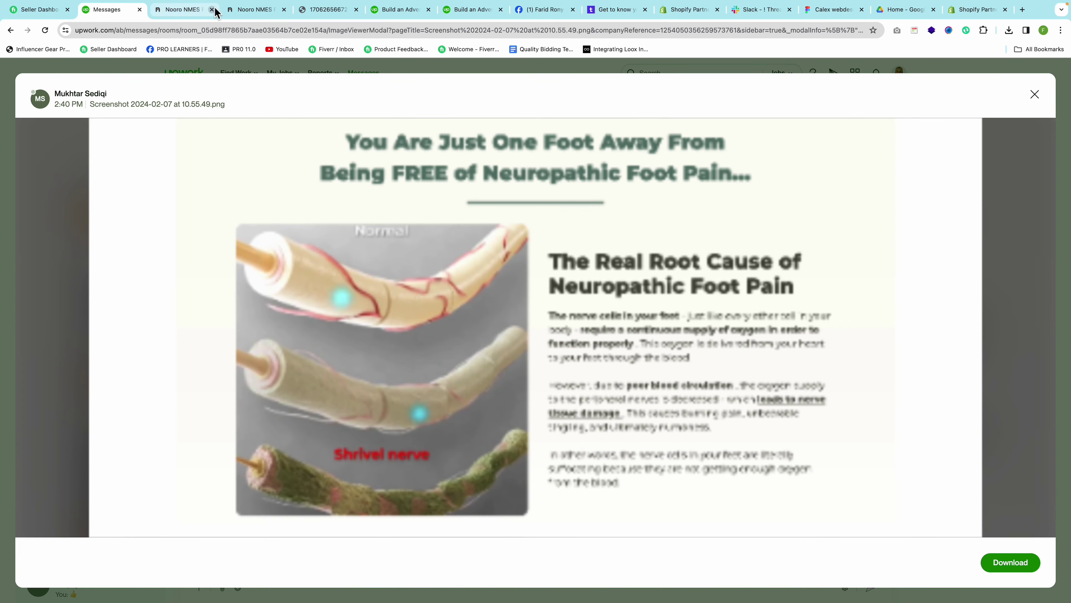
# Return to the SaveLix page editor, duplicate the "Suffering From Neuropathy?" hero section and save the page.
pyautogui.click(232, 11)
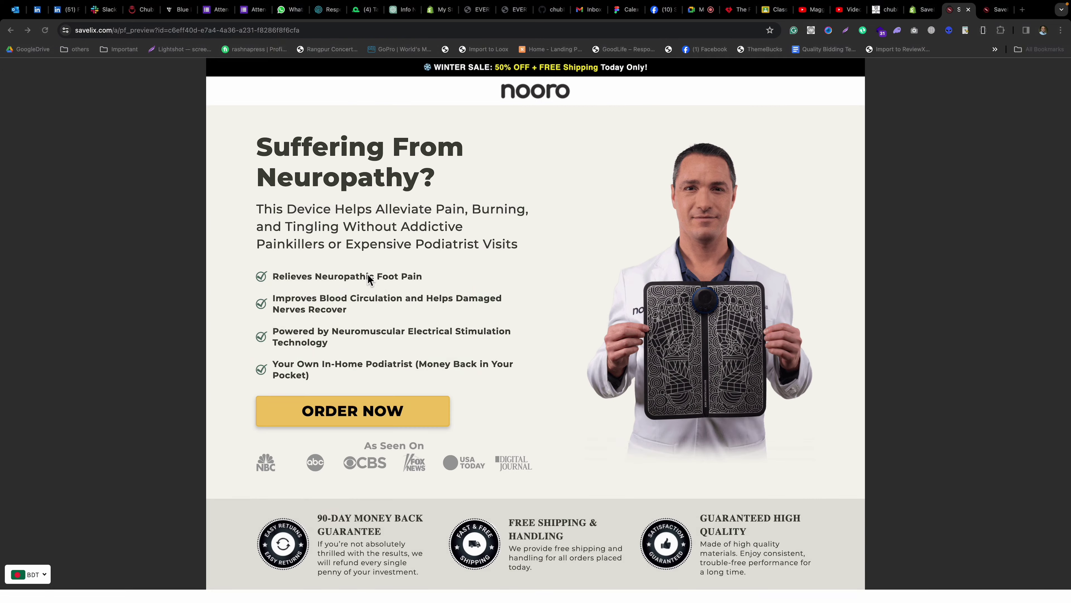
pyautogui.click(623, 272)
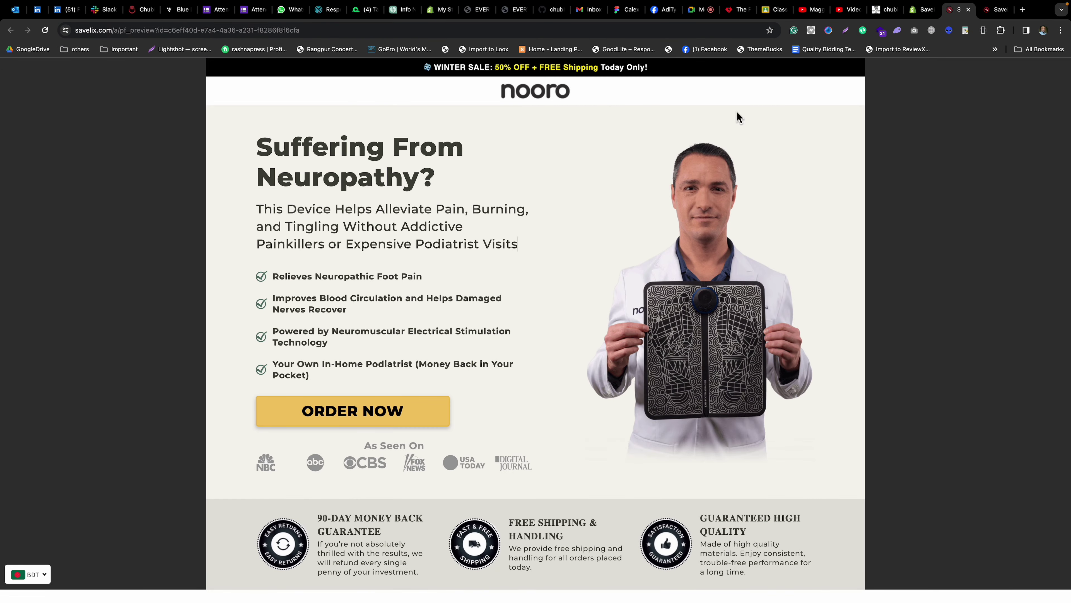
pyautogui.click(923, 9)
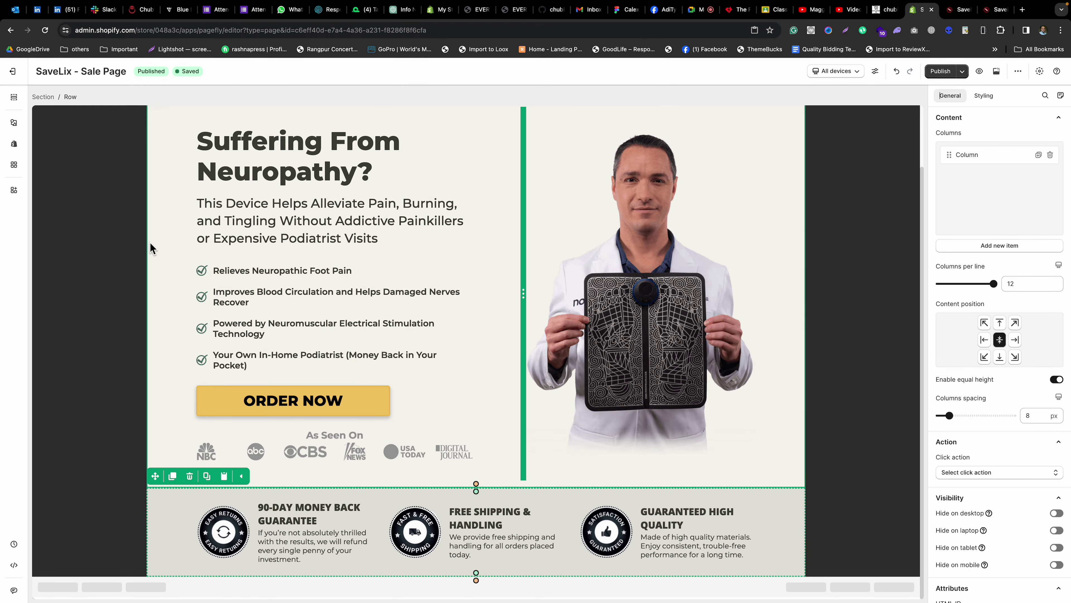
pyautogui.click(110, 241)
pyautogui.scroll(2, 113, 245)
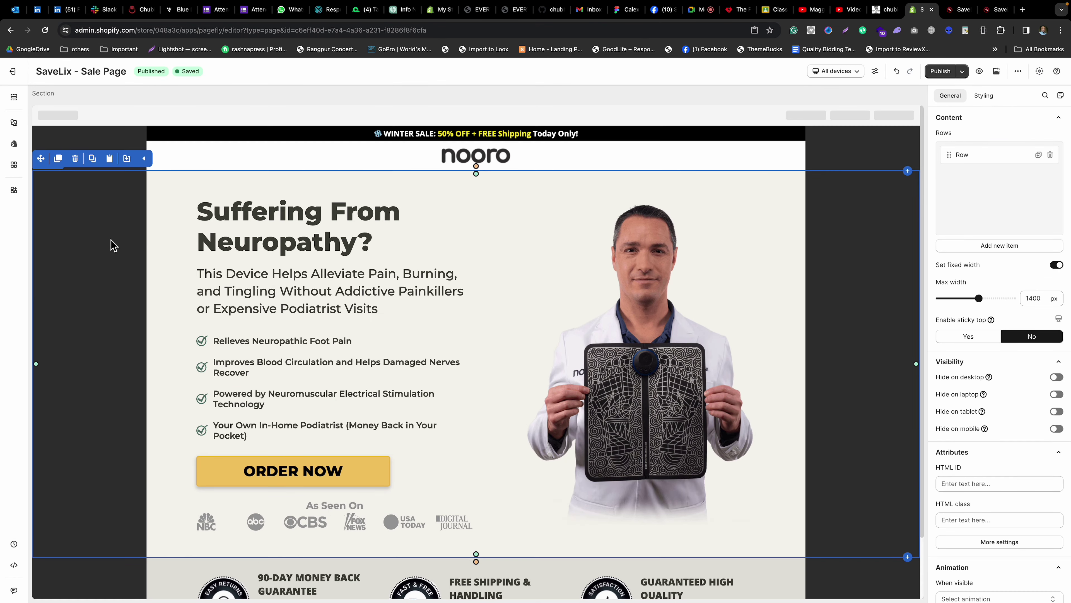
pyautogui.click(58, 158)
pyautogui.scroll(-5, 283, 319)
pyautogui.scroll(-3, 283, 320)
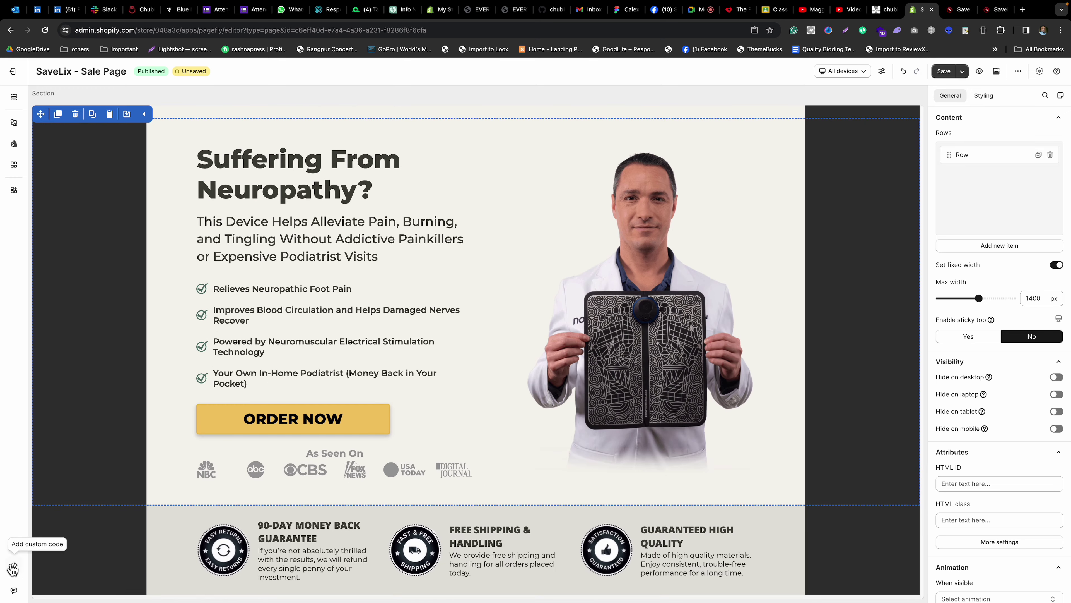
pyautogui.scroll(2, 53, 544)
pyautogui.hotkey('ctrl', 's')
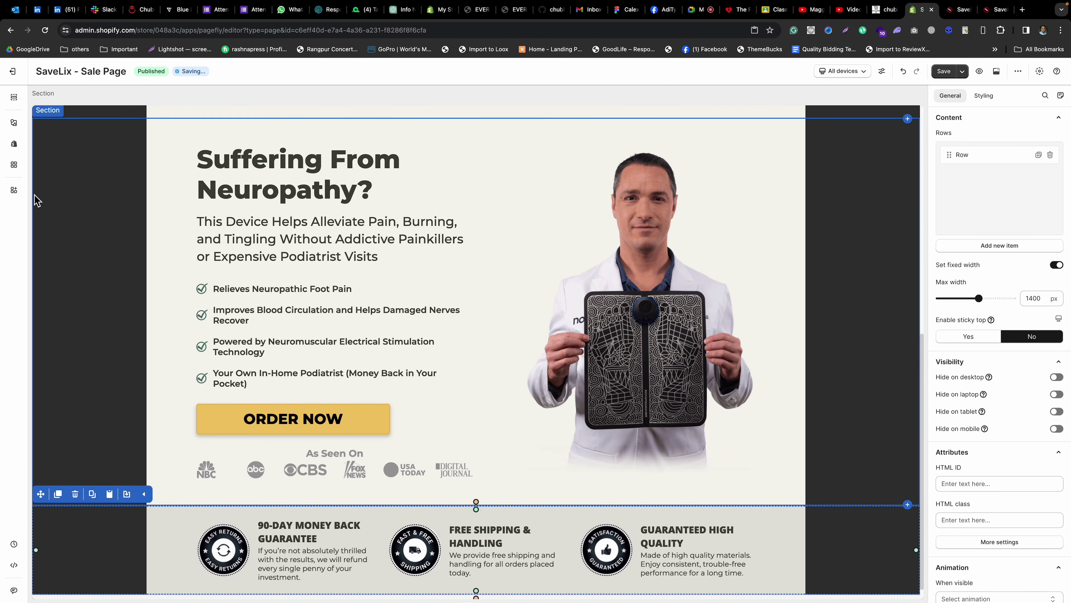
# Collapse the sections in the page outline and move the badge strip section above the duplicated hero section.
pyautogui.click(14, 99)
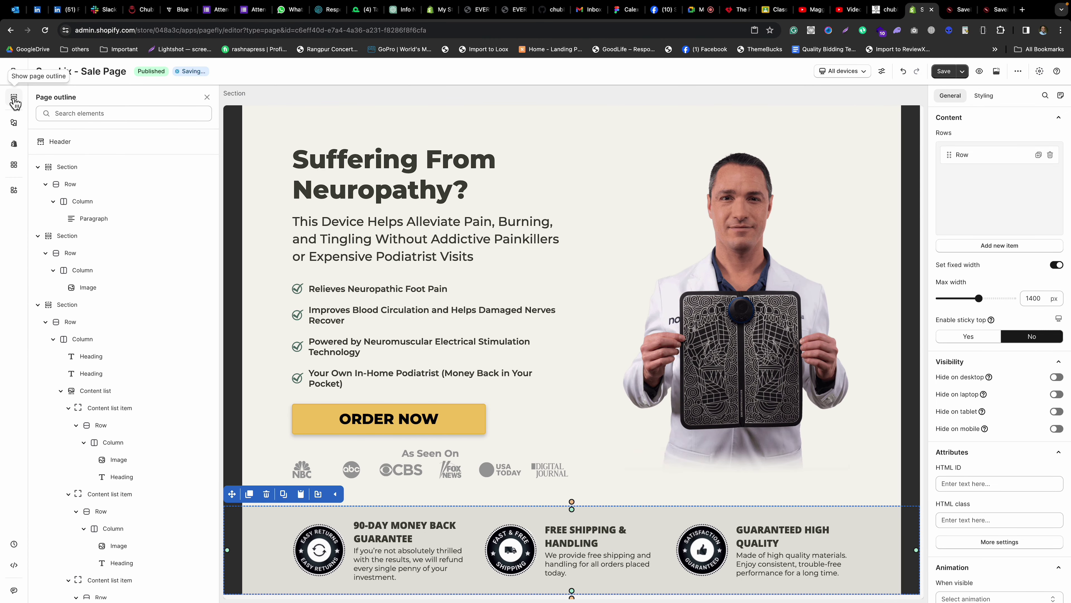
pyautogui.click(38, 305)
pyautogui.click(38, 235)
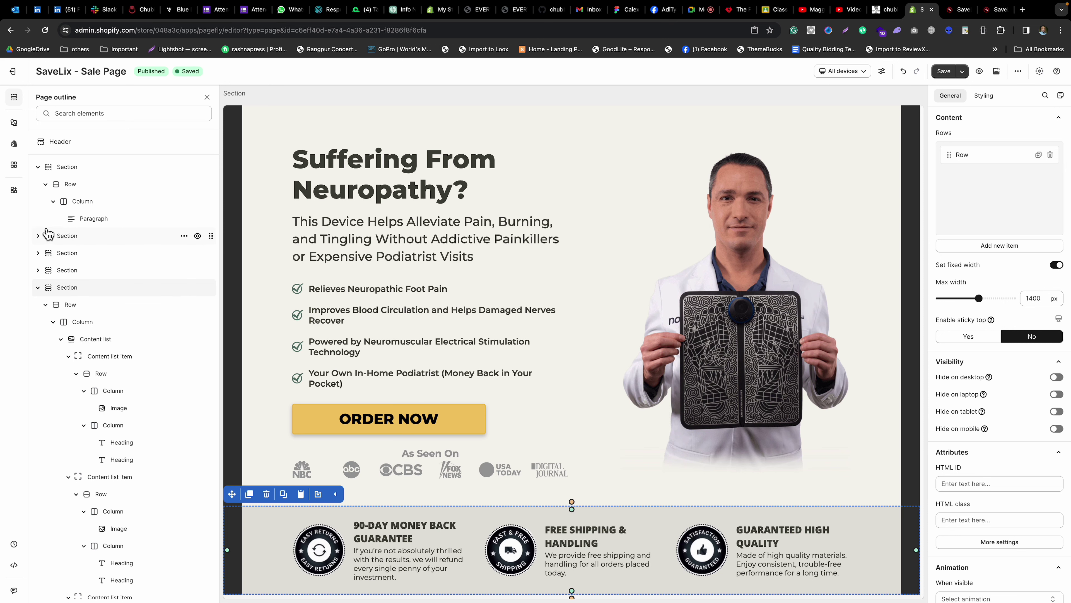
pyautogui.click(38, 166)
pyautogui.click(38, 235)
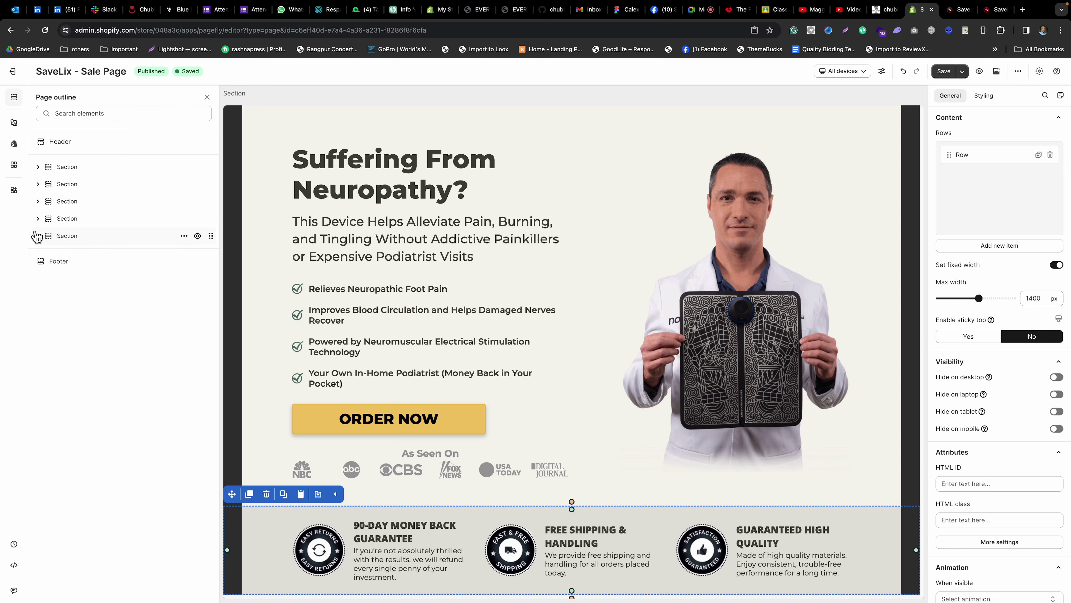
pyautogui.moveTo(211, 237); pyautogui.dragTo(210, 217)
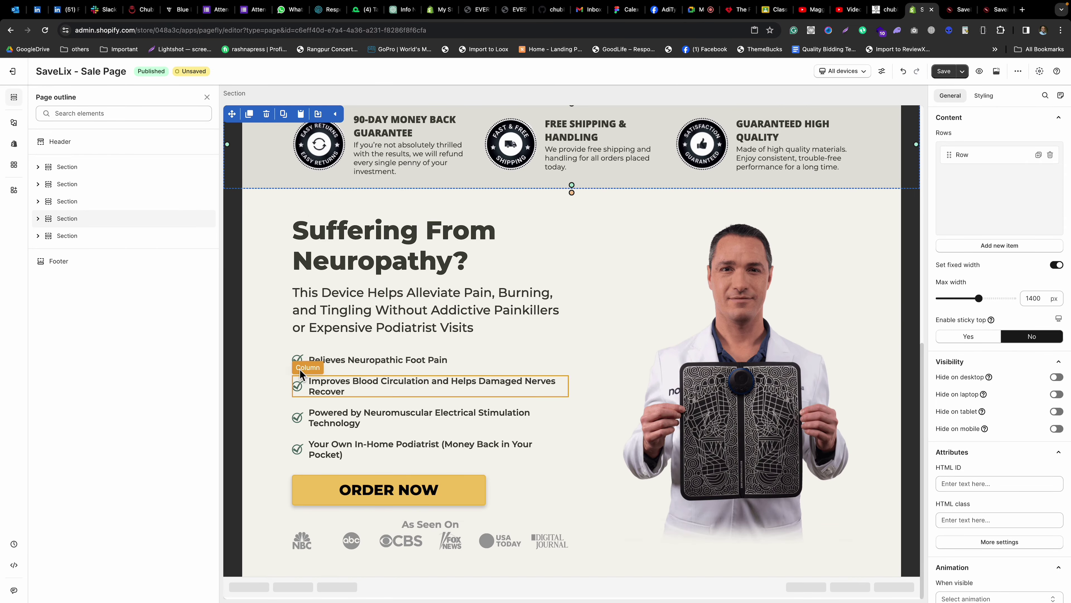
pyautogui.click(207, 97)
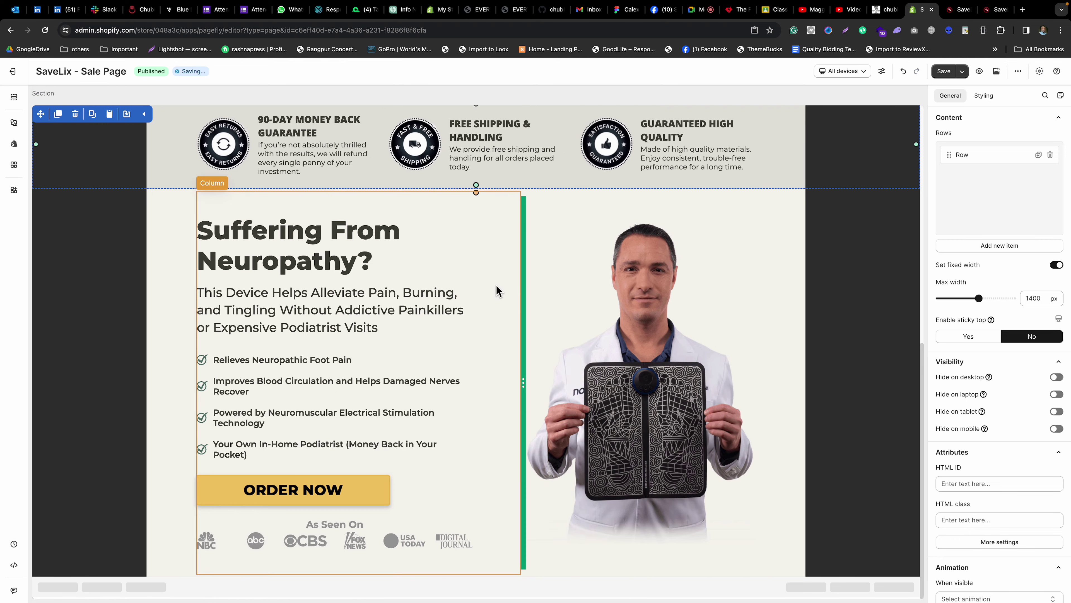
# Swap the two columns of the duplicated hero row so the doctor image comes before the text.
pyautogui.click(498, 291)
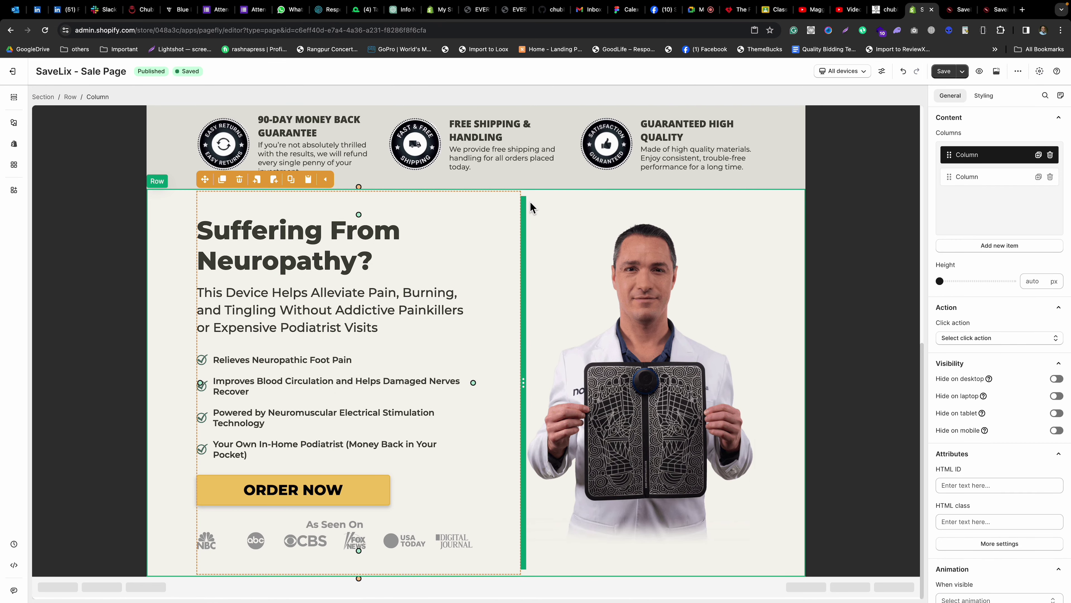
pyautogui.click(542, 205)
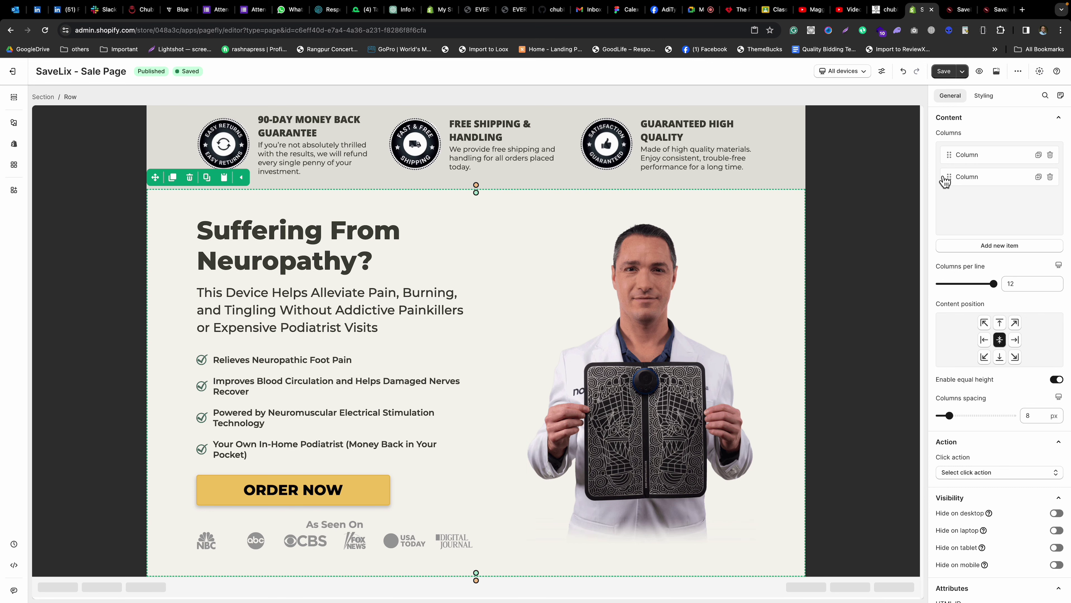
pyautogui.moveTo(953, 177); pyautogui.dragTo(950, 155)
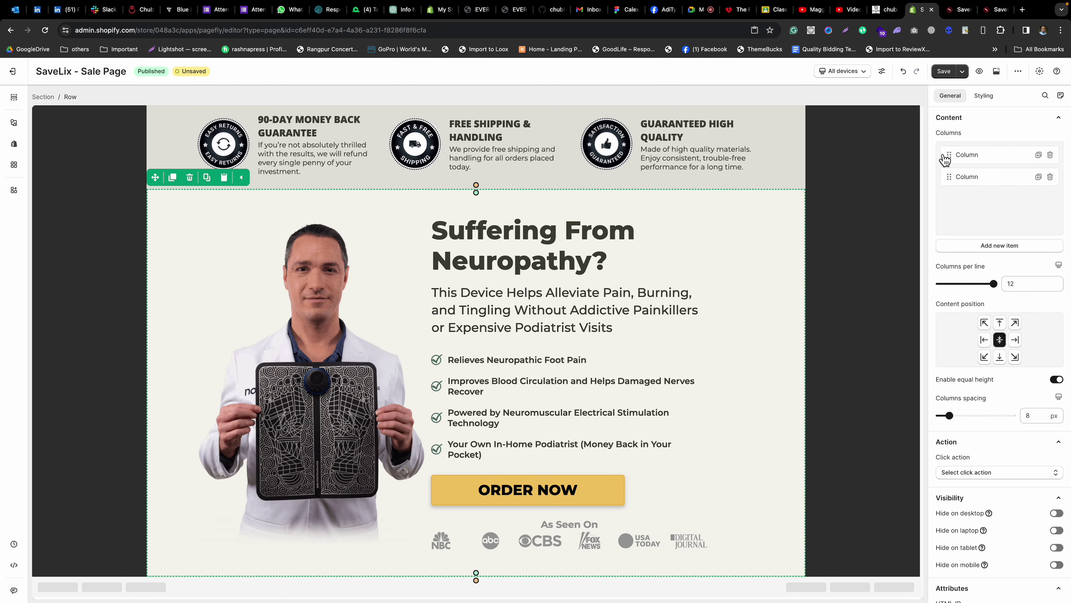
# Set the duplicated text column's right padding to 0 px and its left padding to 100 px.
pyautogui.click(745, 296)
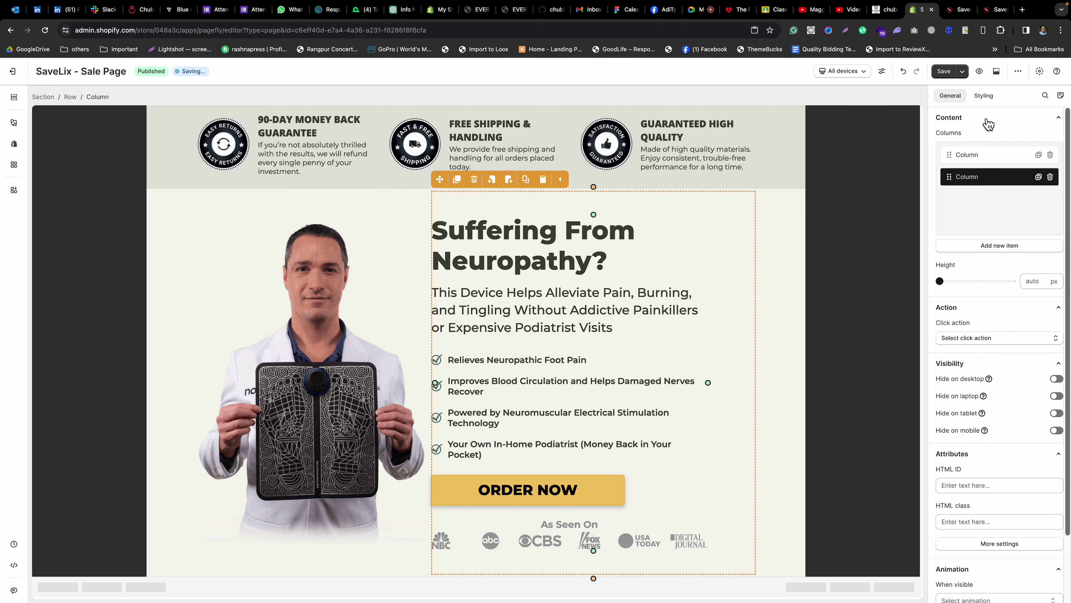
pyautogui.click(984, 95)
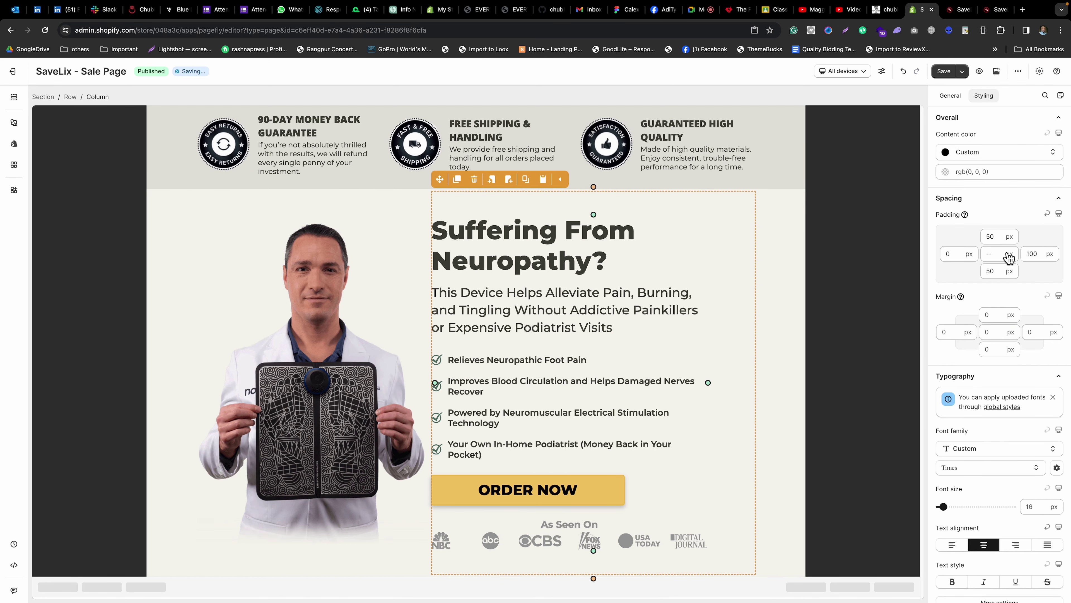
pyautogui.click(1028, 253)
pyautogui.write('0')
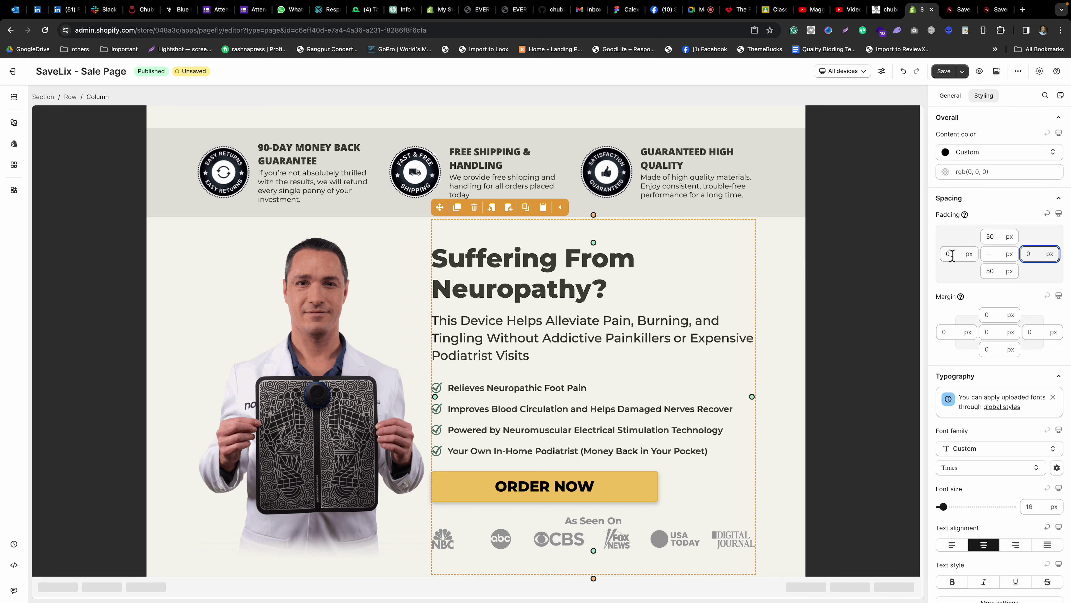
pyautogui.click(952, 255)
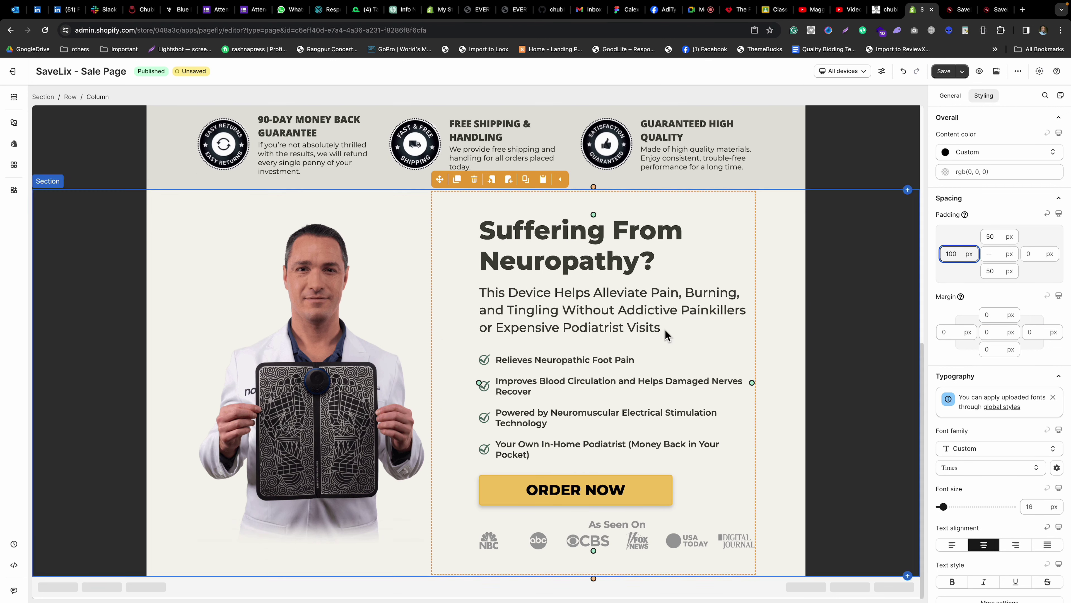
# Copy the address of the nerve and foot pain video from the "One Foot Away" section of the nooro page.
pyautogui.click(277, 321)
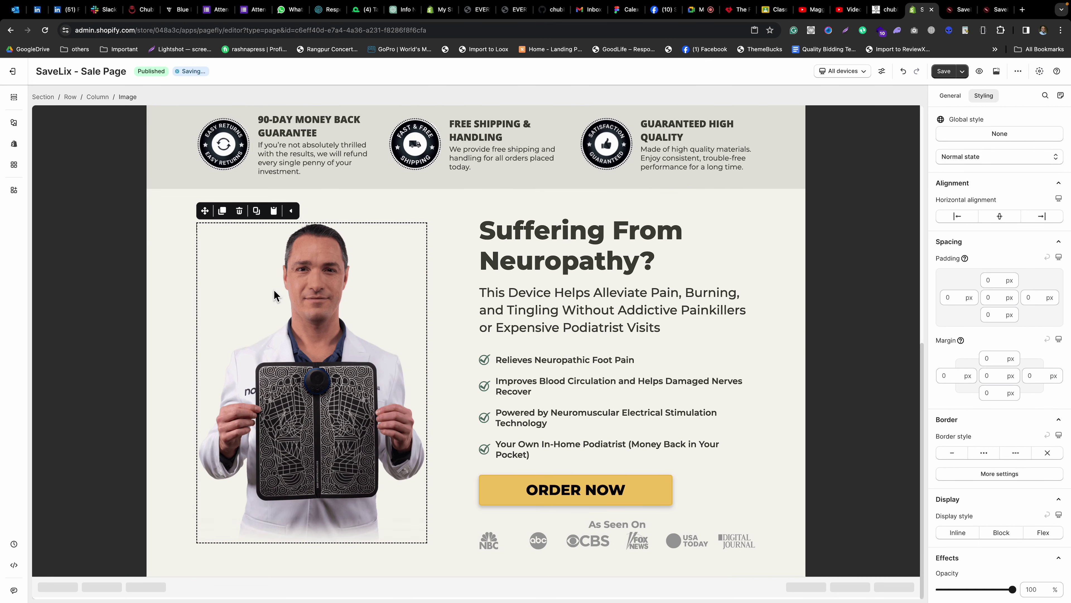
pyautogui.press('super+grave')
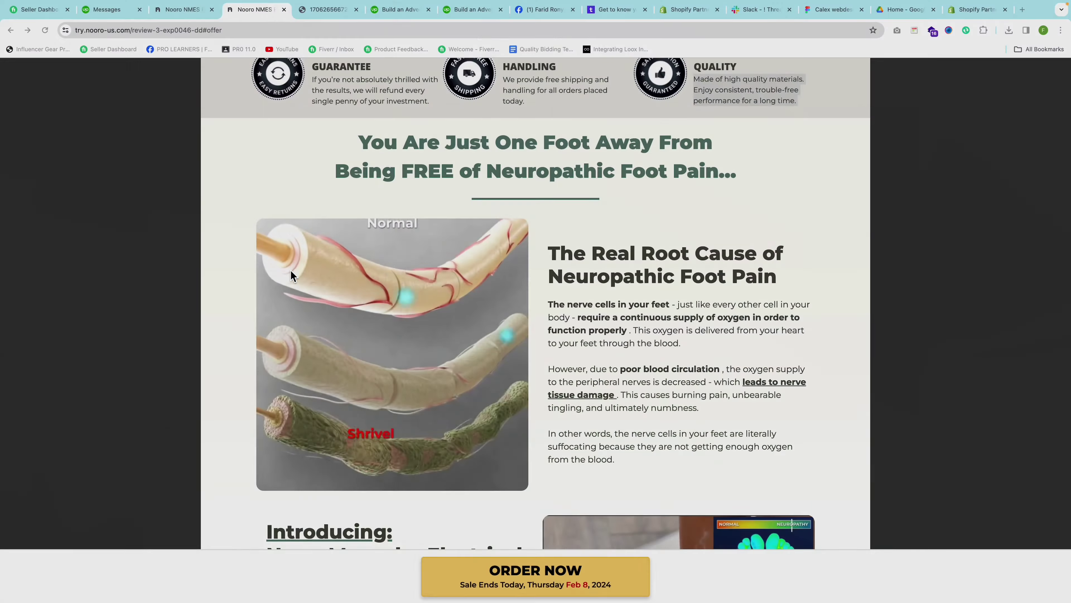
pyautogui.rightClick(368, 257)
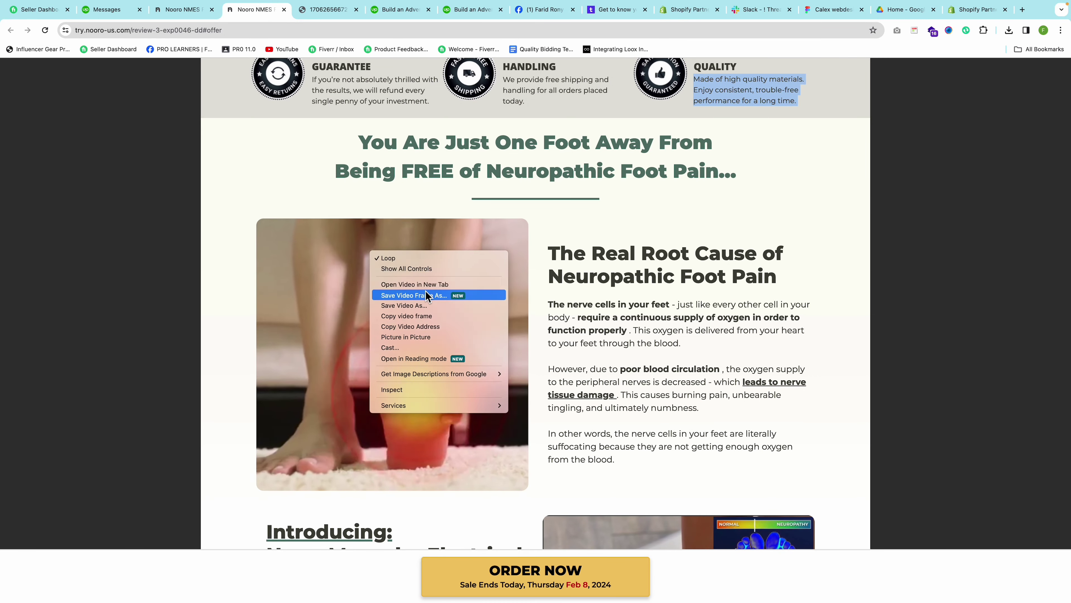
pyautogui.click(410, 318)
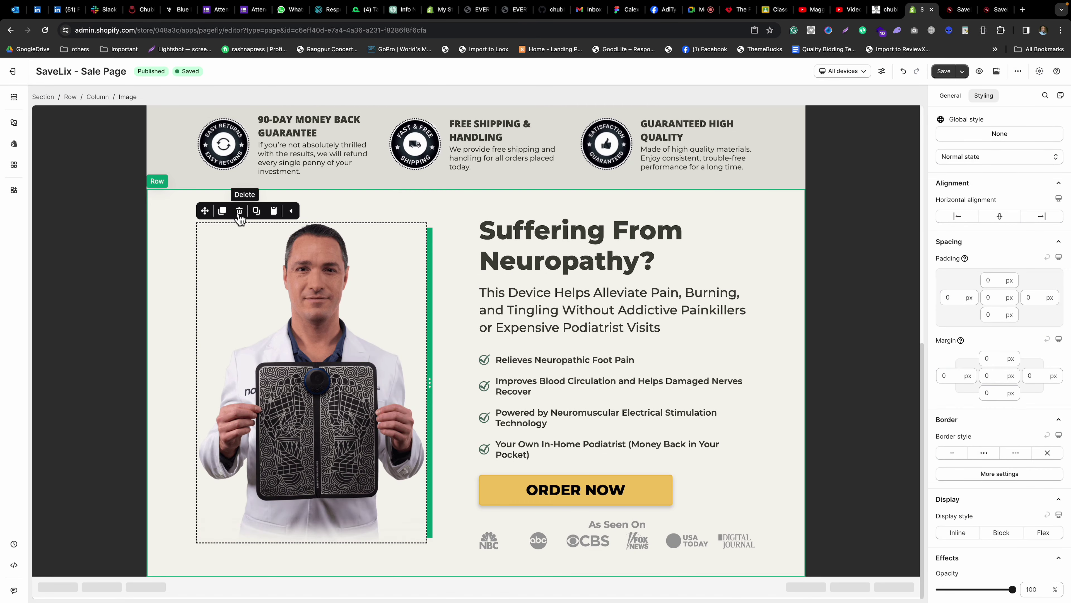
# Delete the doctor image from the duplicated section and place an HTML video element in the empty column.
pyautogui.click(239, 210)
pyautogui.click(16, 124)
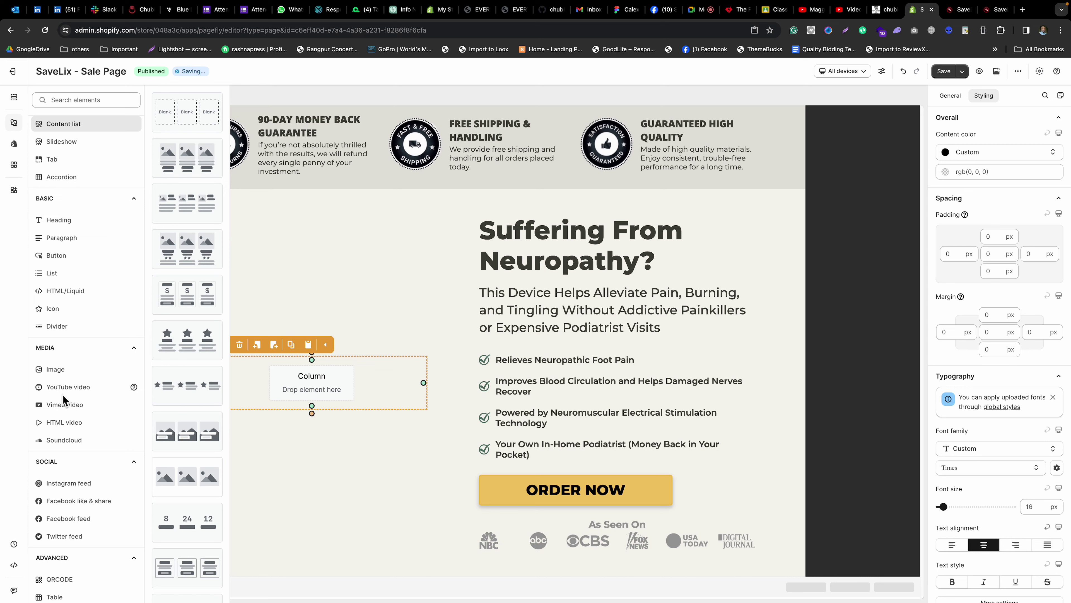
pyautogui.click(66, 422)
pyautogui.moveTo(185, 110); pyautogui.dragTo(292, 381)
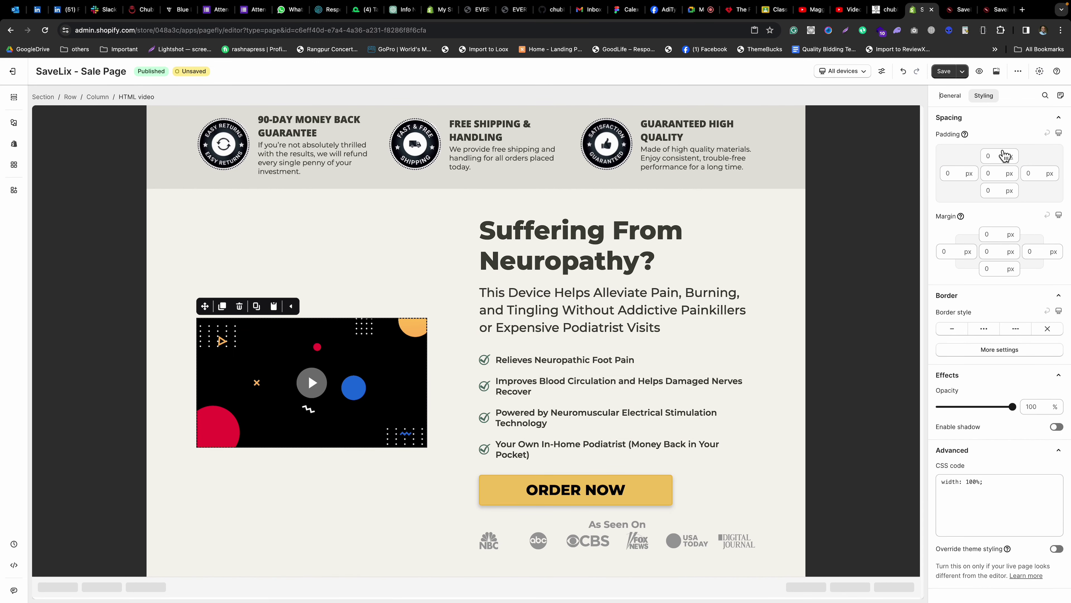
pyautogui.click(950, 95)
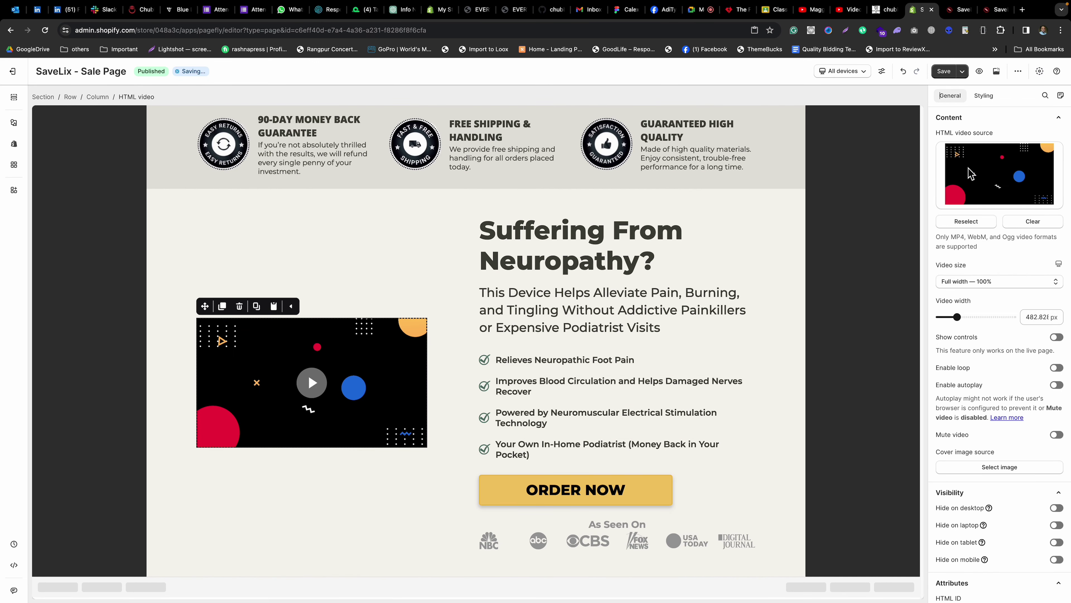
pyautogui.click(965, 223)
pyautogui.click(354, 210)
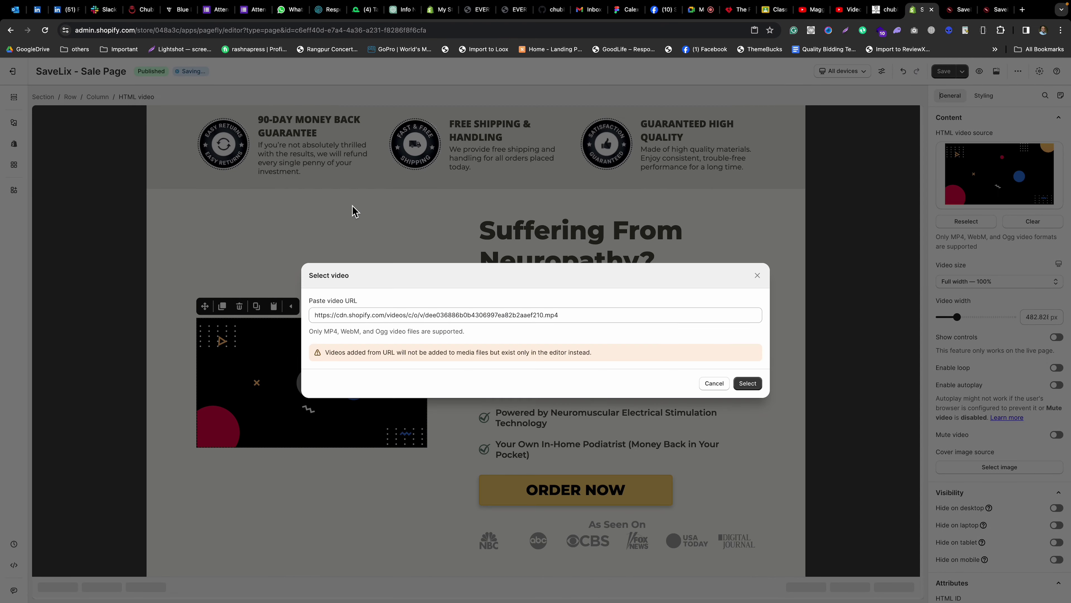
pyautogui.tripleClick(448, 314)
pyautogui.write('https://cdn.shopify.com/videos/c/o/v/775b579c44594af19fab641b2d30502a.mp4')
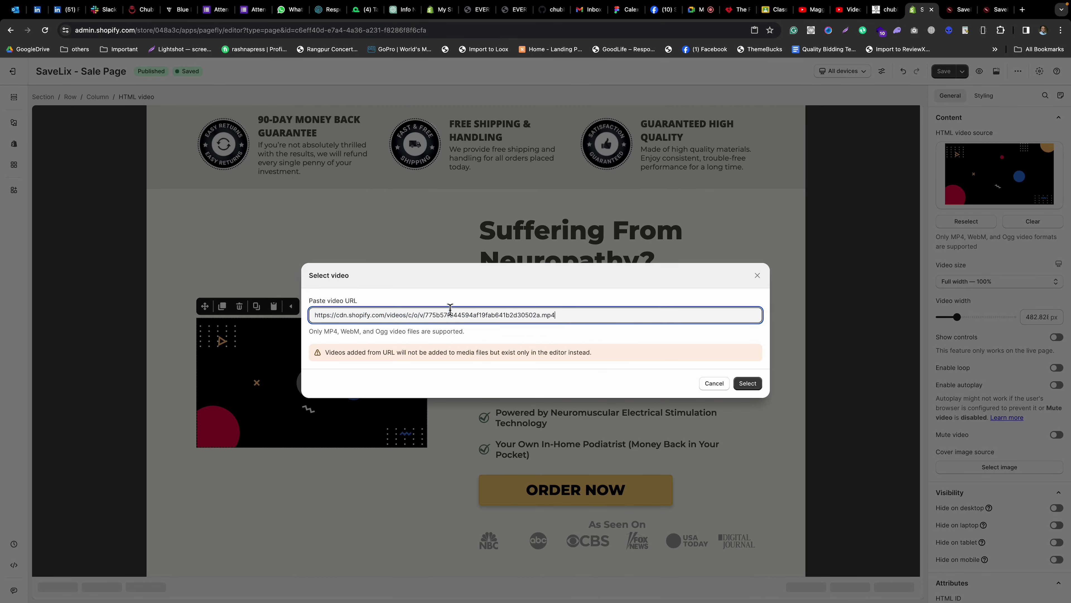
pyautogui.click(738, 391)
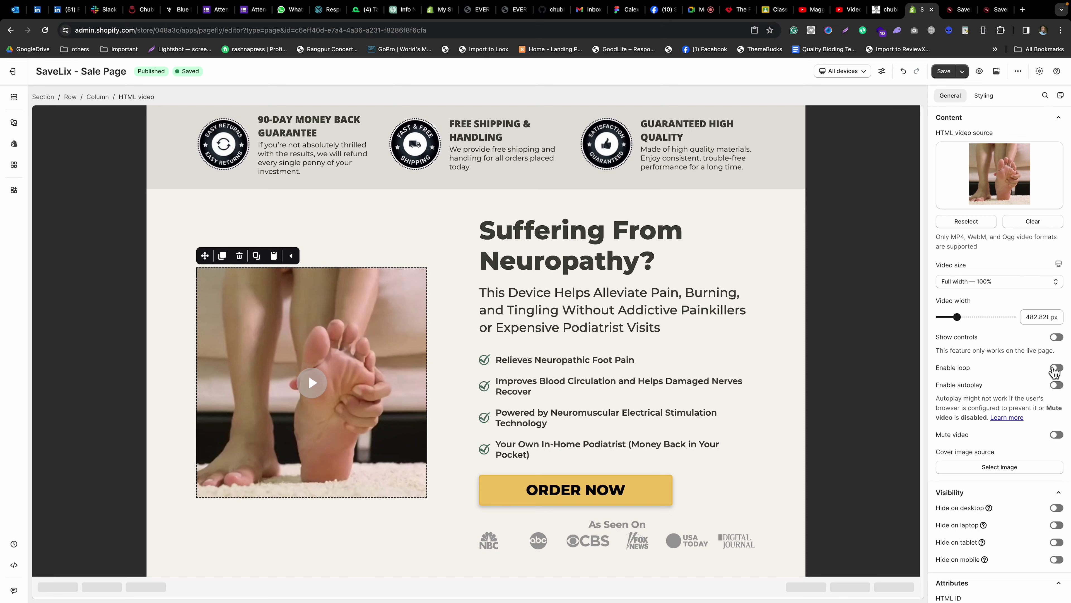
# Enable autoplay, loop and mute for the foot video.
pyautogui.click(1056, 385)
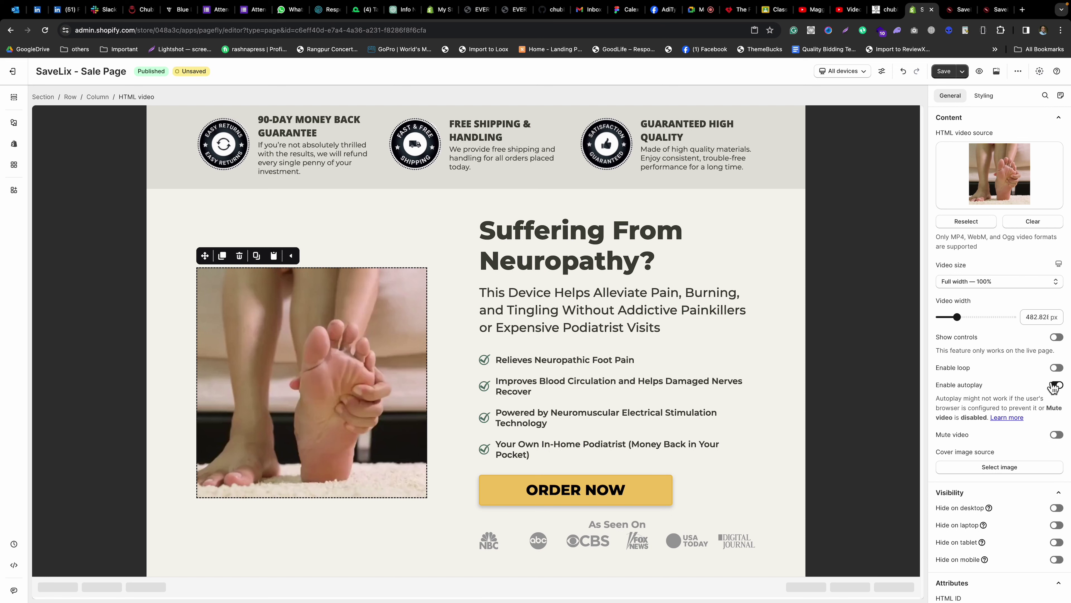
pyautogui.click(1055, 369)
pyautogui.click(515, 255)
pyautogui.click(452, 291)
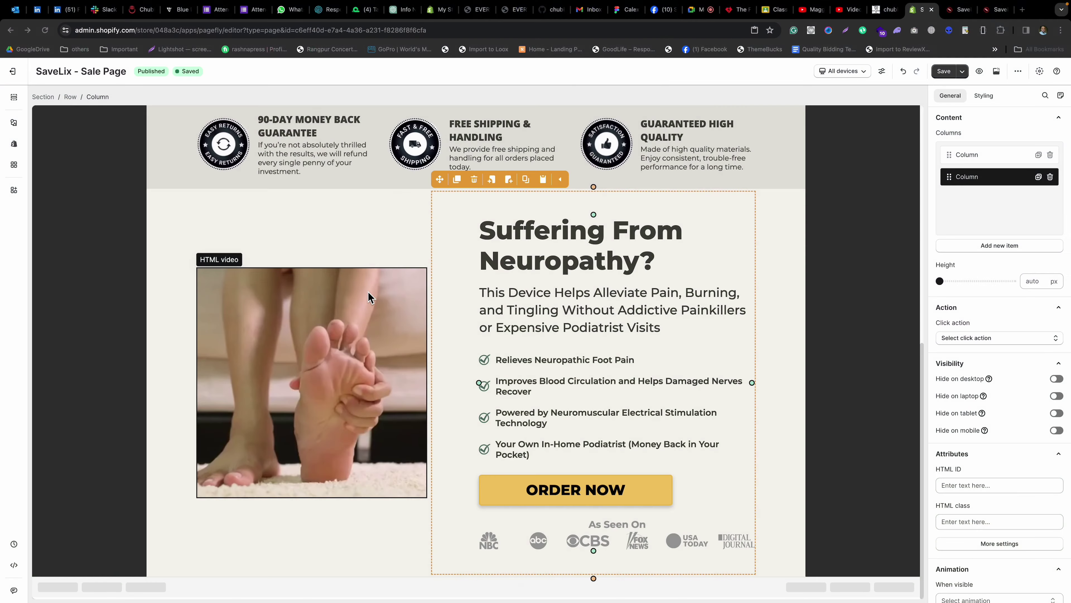
# Duplicate the row with the foot video and delete the video column from the upper copy.
pyautogui.click(418, 213)
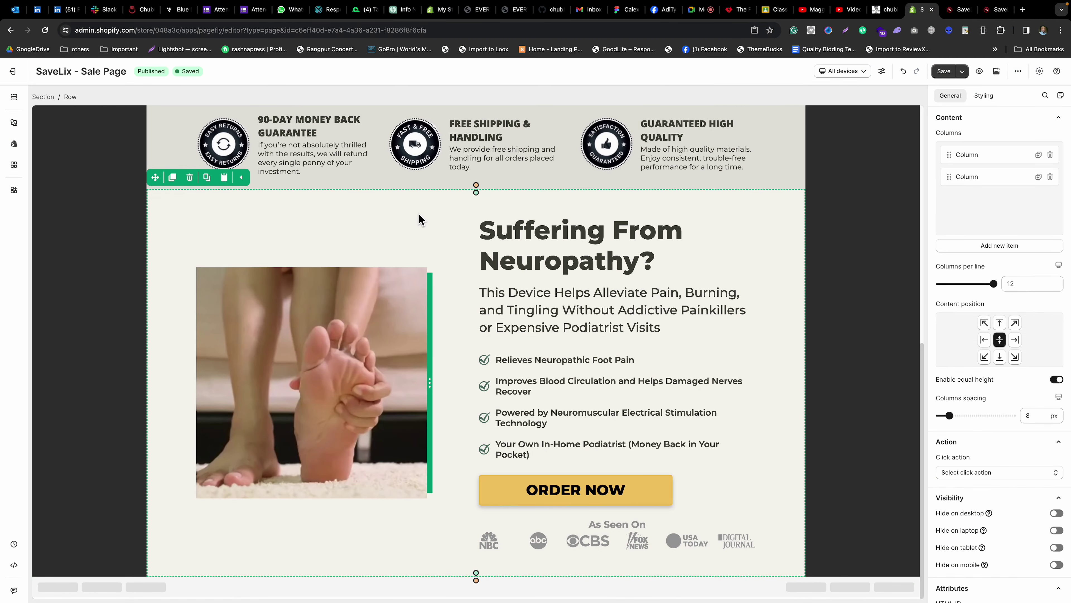
pyautogui.click(172, 177)
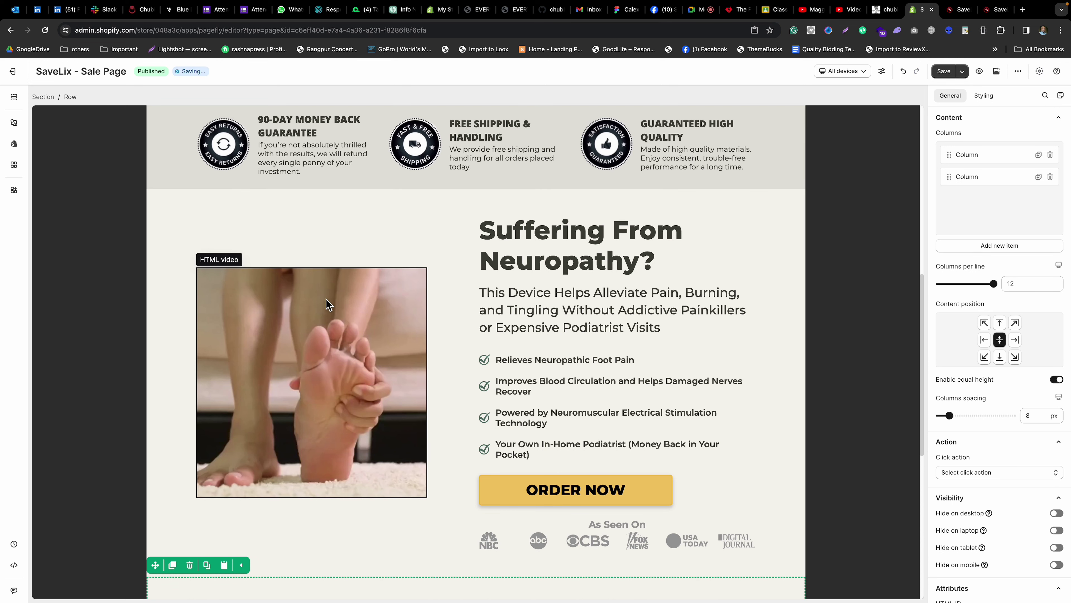
pyautogui.click(327, 288)
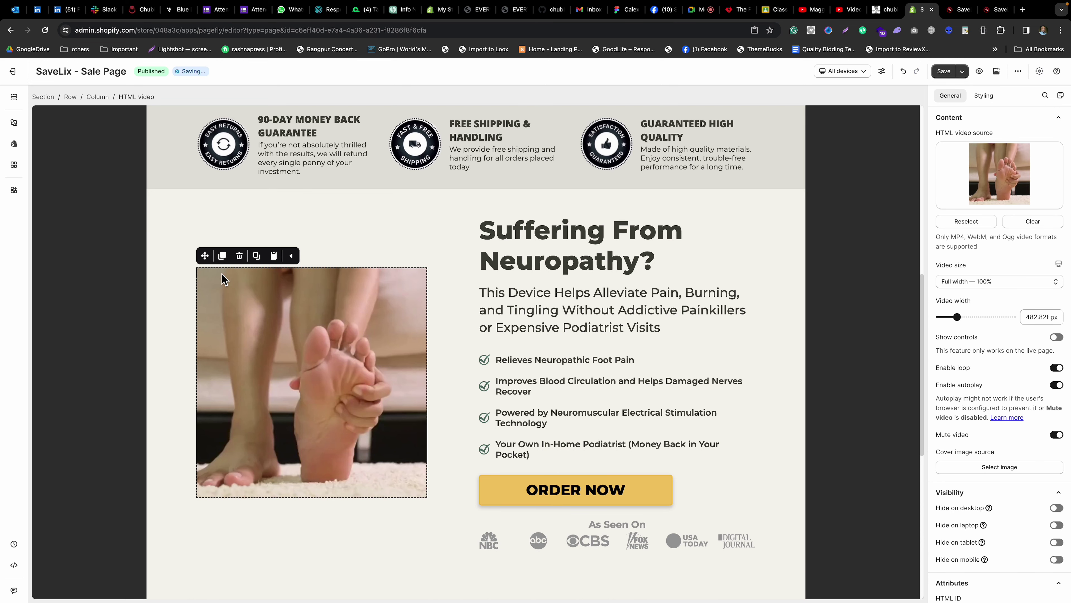
pyautogui.click(97, 97)
pyautogui.click(239, 255)
pyautogui.click(242, 260)
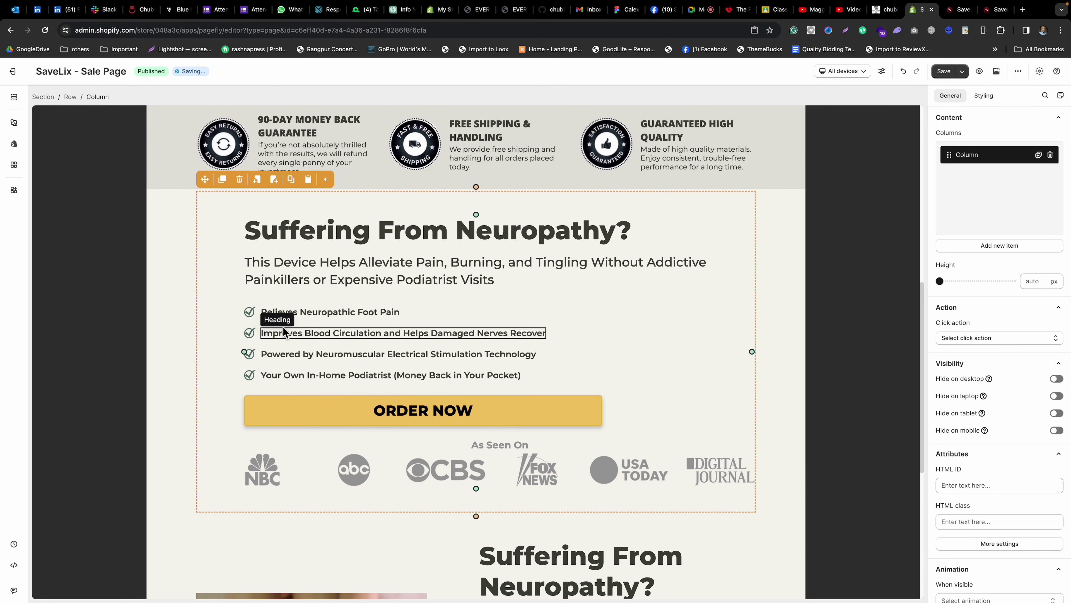
# Delete the checklist, ORDER NOW button, "As Seen On" heading and press logos from the upper copied row.
pyautogui.click(306, 320)
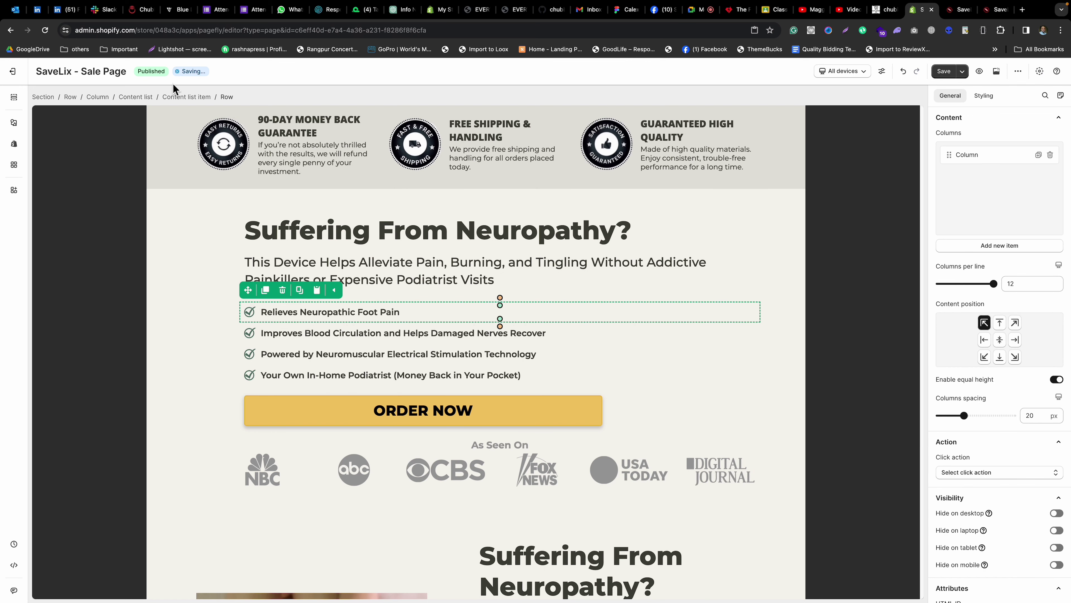
pyautogui.click(136, 97)
pyautogui.click(287, 290)
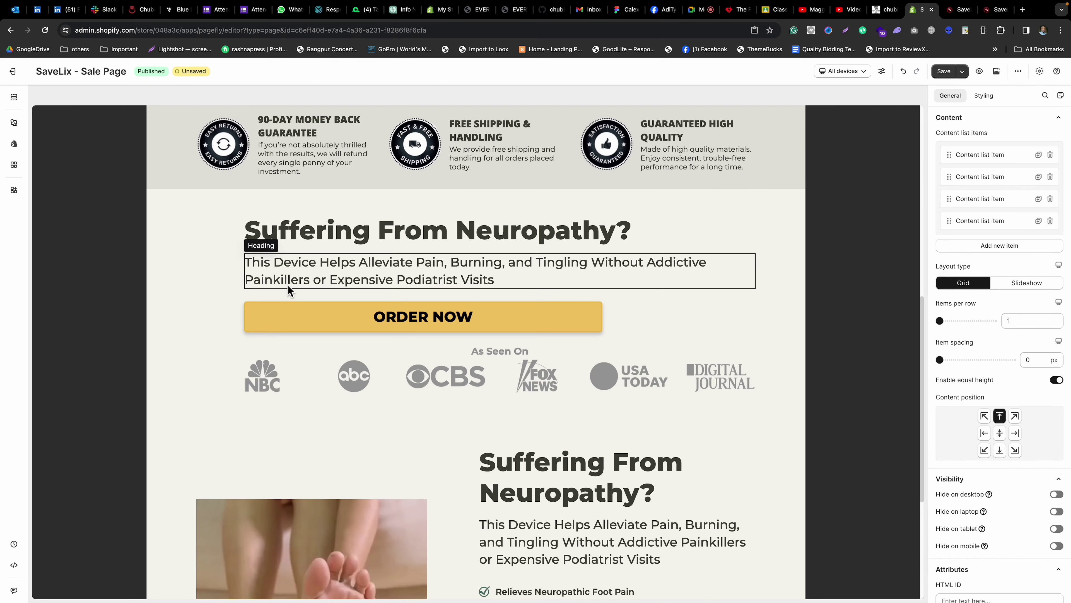
pyautogui.click(314, 328)
pyautogui.click(287, 290)
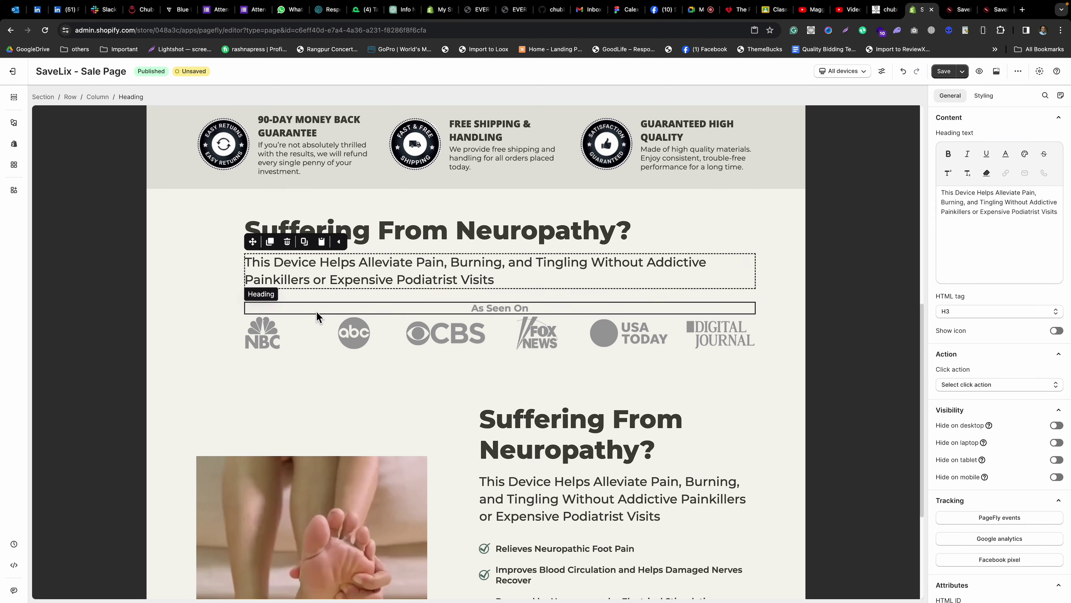
pyautogui.click(316, 310)
pyautogui.click(287, 290)
pyautogui.click(317, 325)
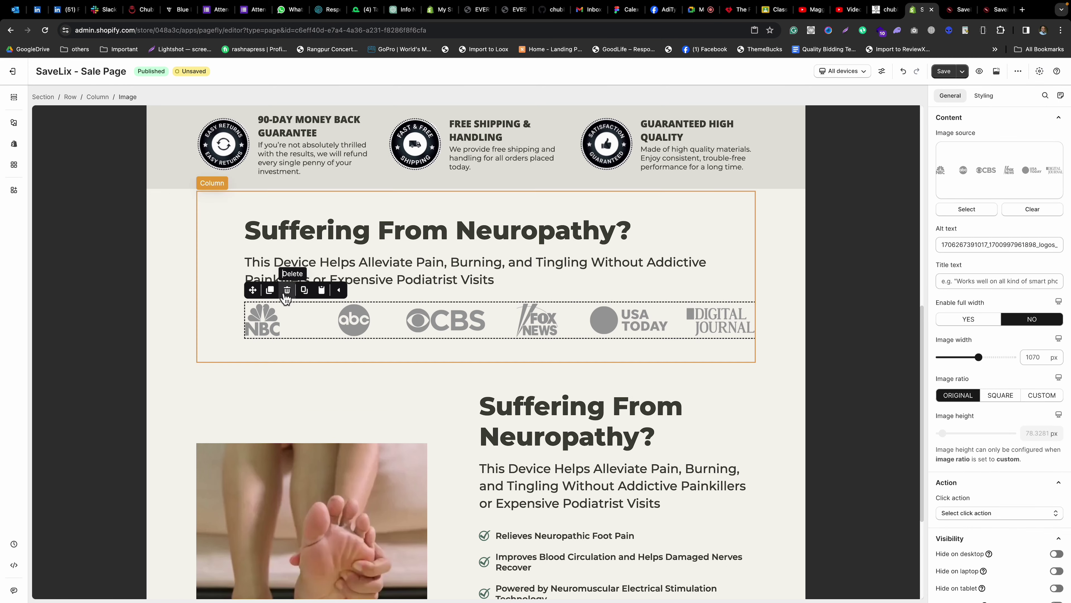
pyautogui.click(287, 290)
pyautogui.click(354, 281)
pyautogui.click(319, 298)
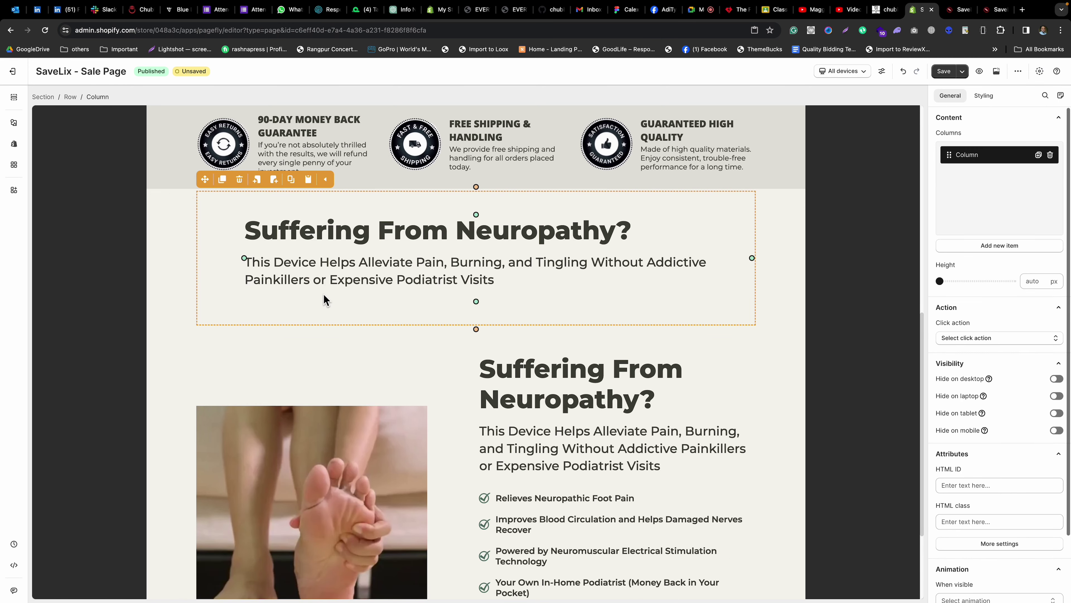
# Replace the upper row's heading with the reference page's "You Are Just One Foot Away From Being FREE of Neuropathic Foot Pain...".
pyautogui.press('super+Tab')
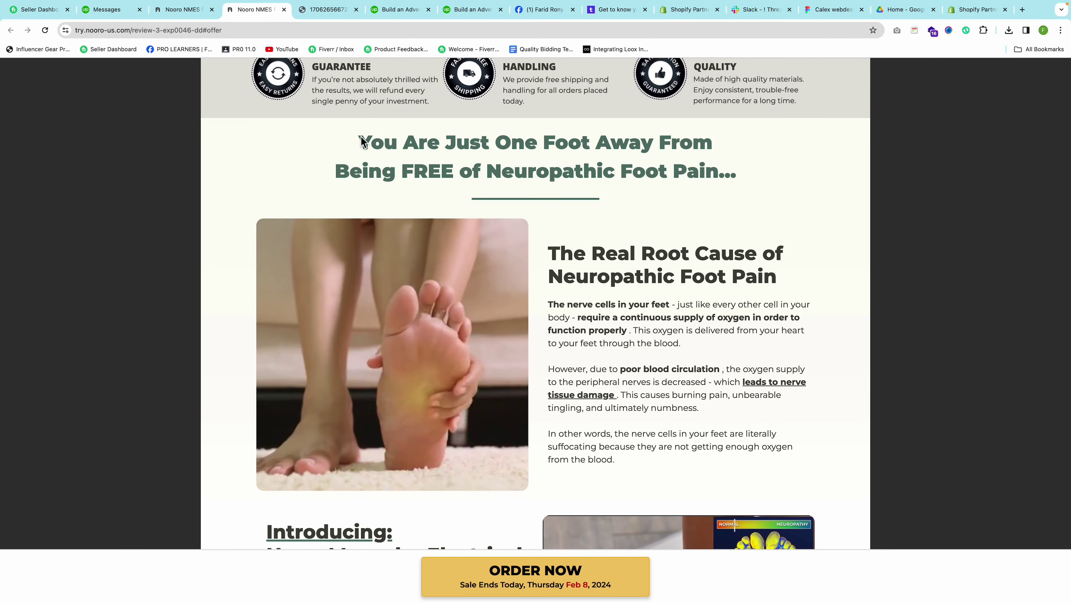
pyautogui.moveTo(358, 142); pyautogui.dragTo(735, 171)
pyautogui.press('super+c')
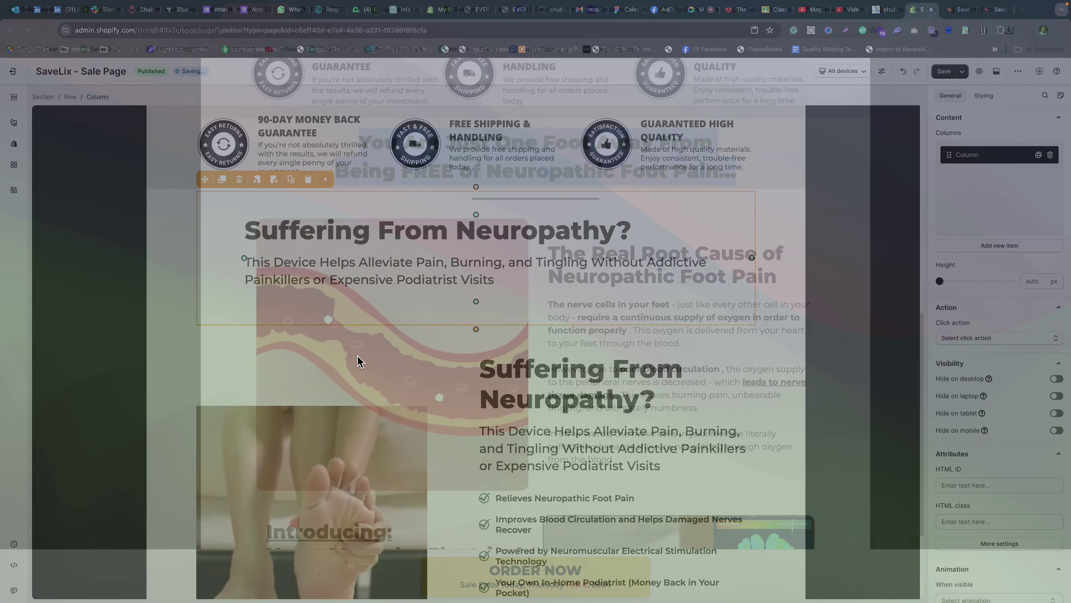
pyautogui.press('super+Tab')
pyautogui.click(421, 230)
pyautogui.tripleClick(975, 201)
pyautogui.press('super+v')
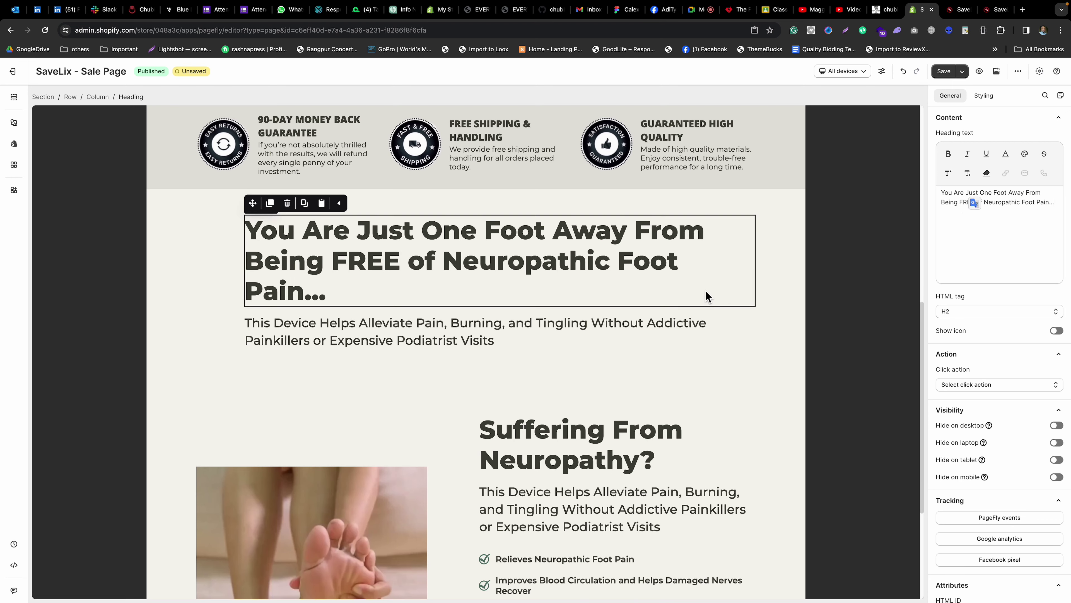
# Inspect the "One Foot Away" heading on the nooro reference page and copy its colour code #56766B.
pyautogui.press('super+Tab')
pyautogui.rightClick(482, 164)
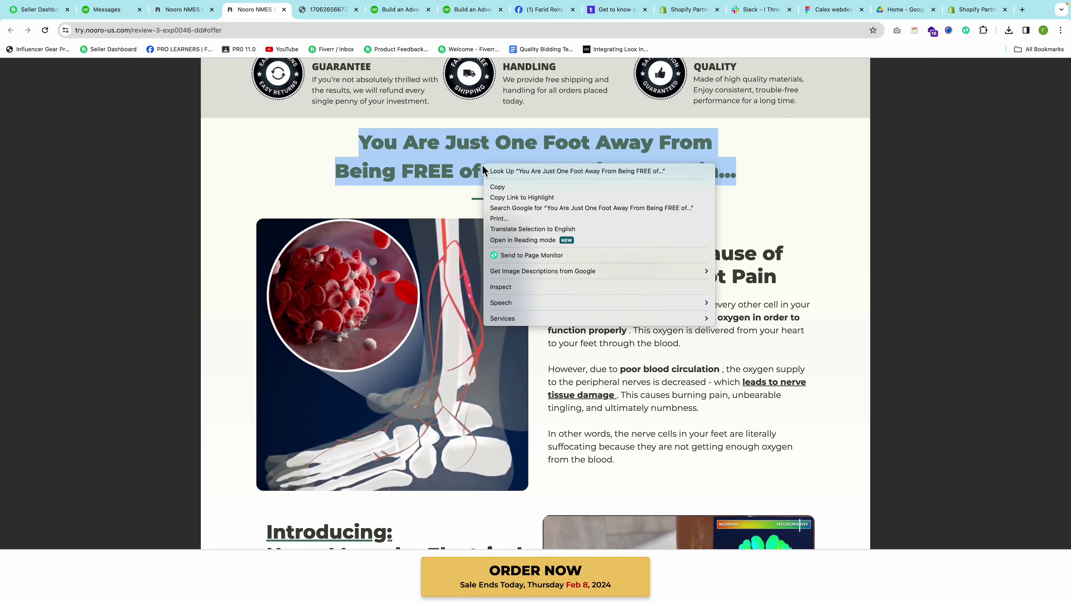
pyautogui.click(513, 286)
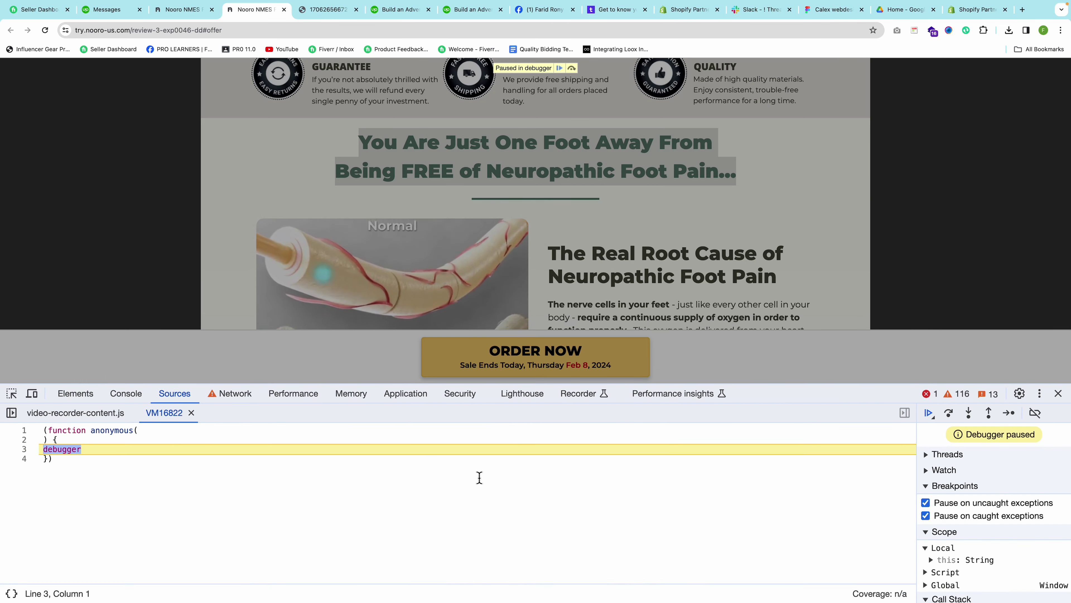
pyautogui.click(78, 400)
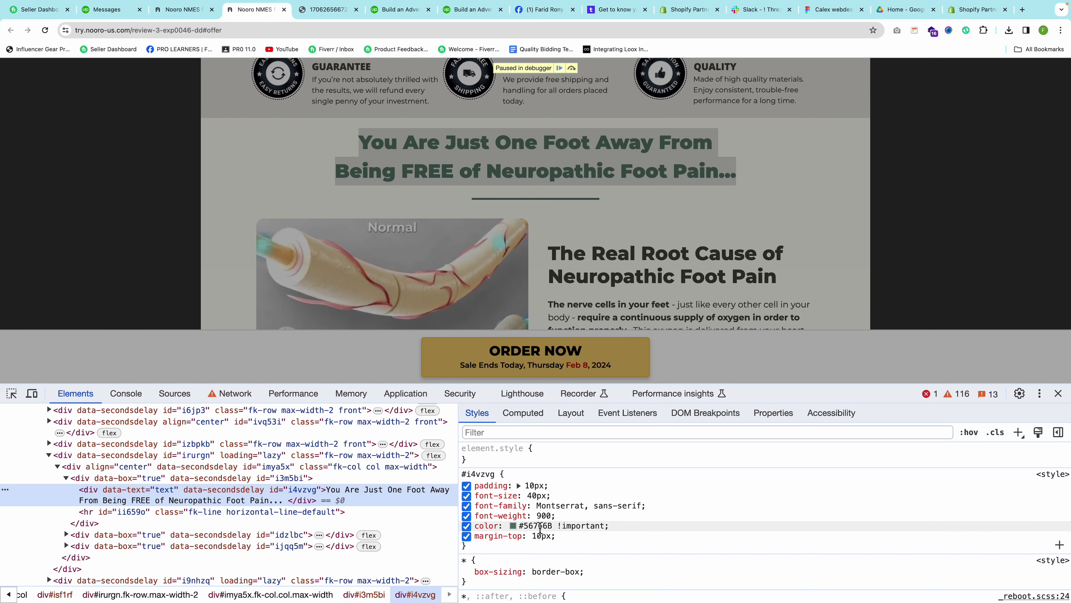
pyautogui.click(529, 525)
pyautogui.doubleClick(529, 525)
pyautogui.press('super+c')
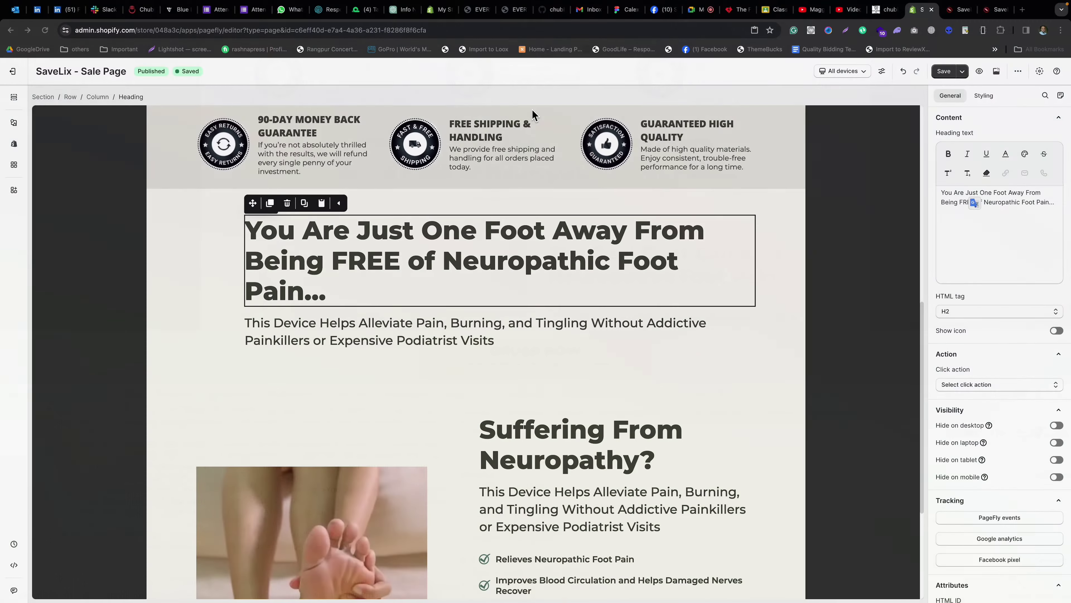
# Set the content colour of the "You Are Just One Foot Away" heading to #56766B.
pyautogui.click(984, 96)
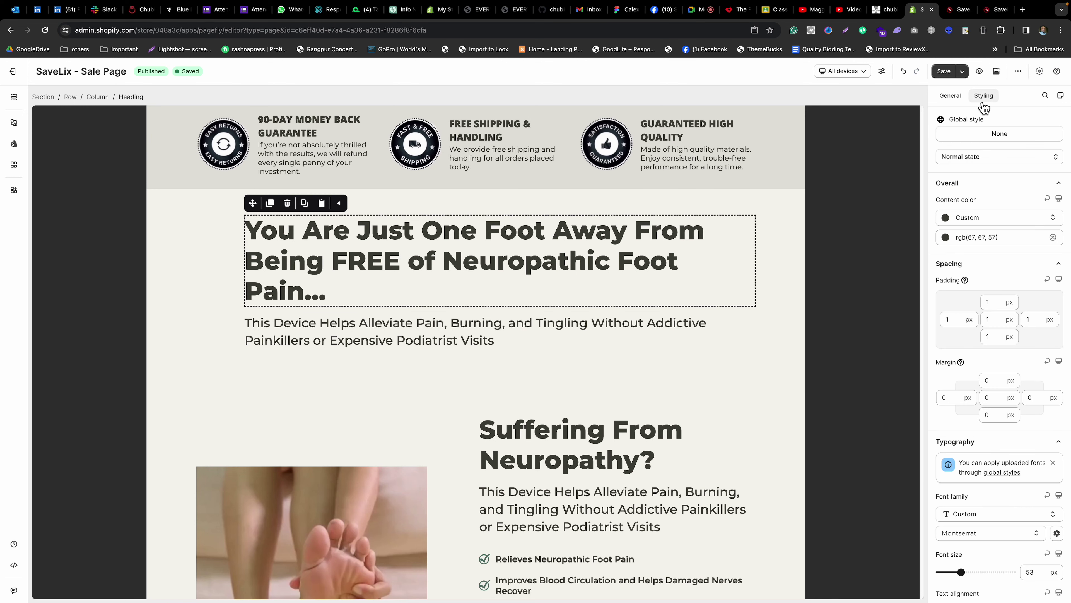
pyautogui.scroll(-6, 996, 364)
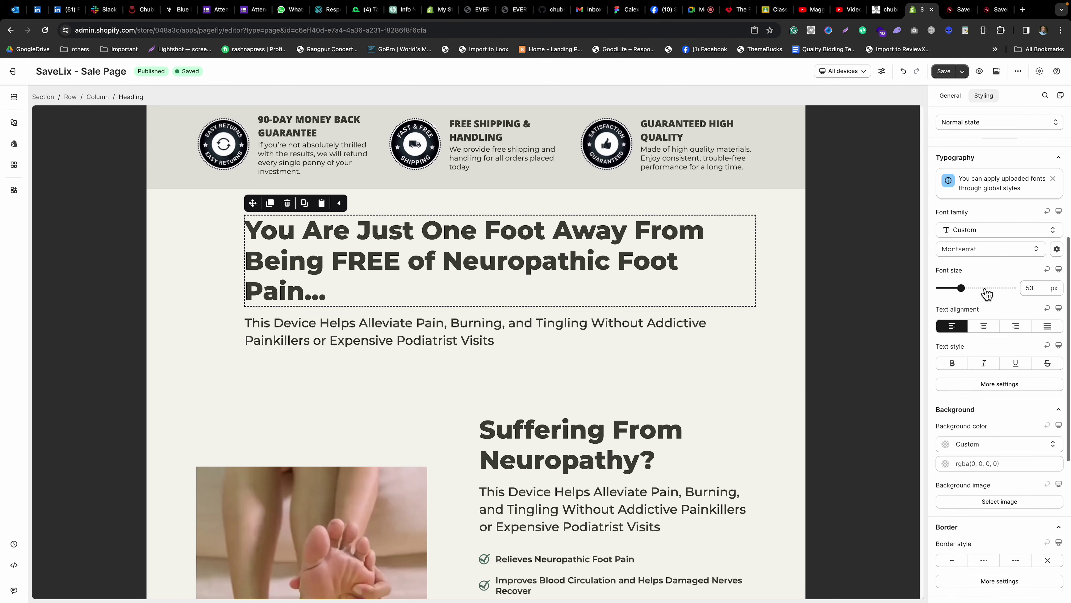
pyautogui.scroll(6, 978, 282)
pyautogui.click(965, 220)
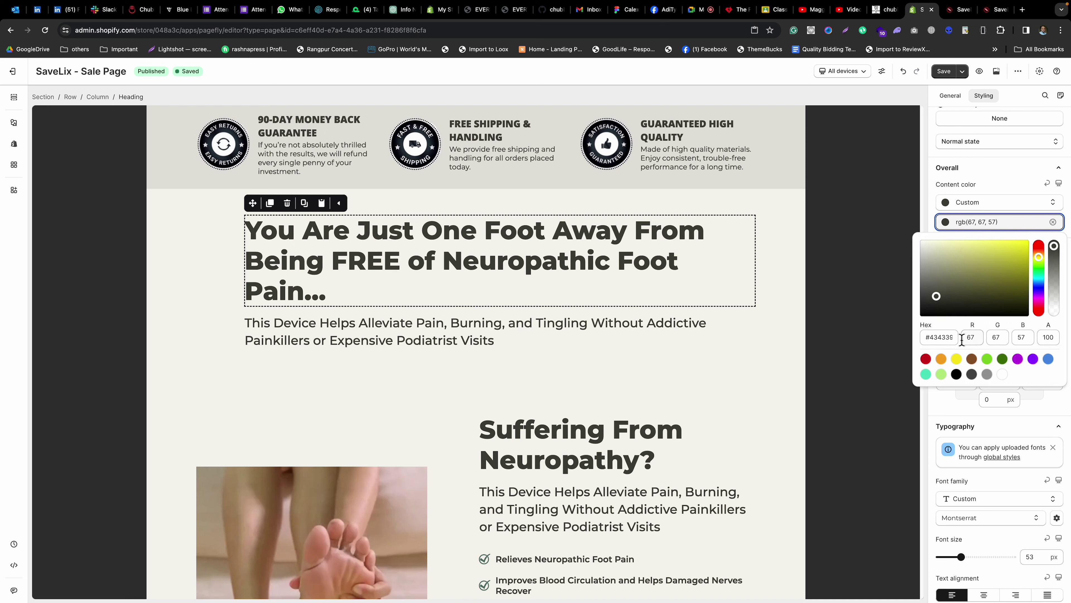
pyautogui.click(946, 337)
pyautogui.press('super+v')
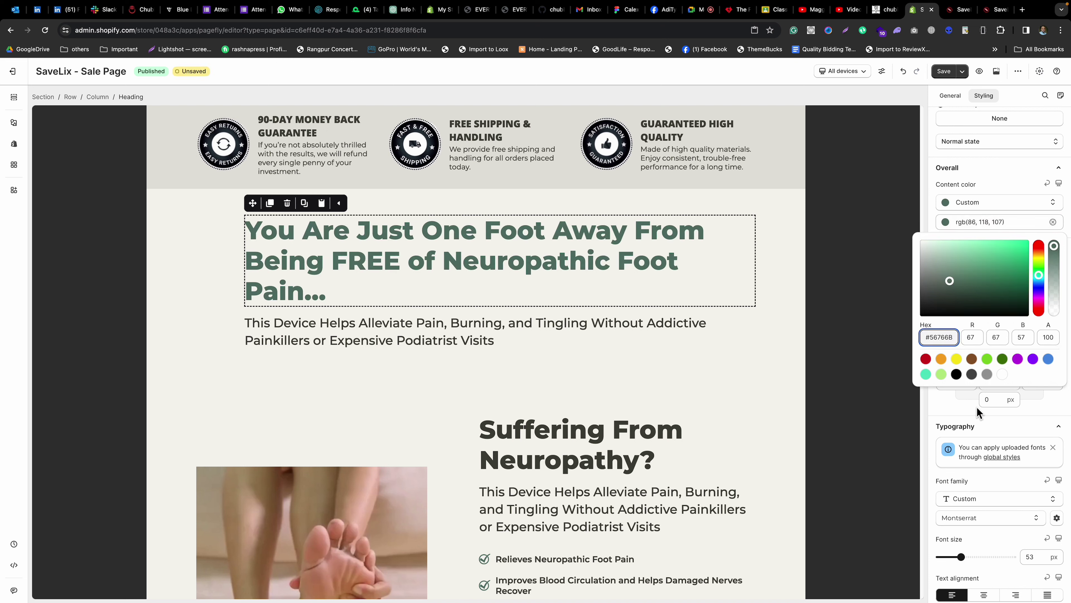
pyautogui.click(1026, 417)
# Set the font size of the "You Are Just One Foot Away" heading to 40 px.
pyautogui.scroll(-5, 1026, 371)
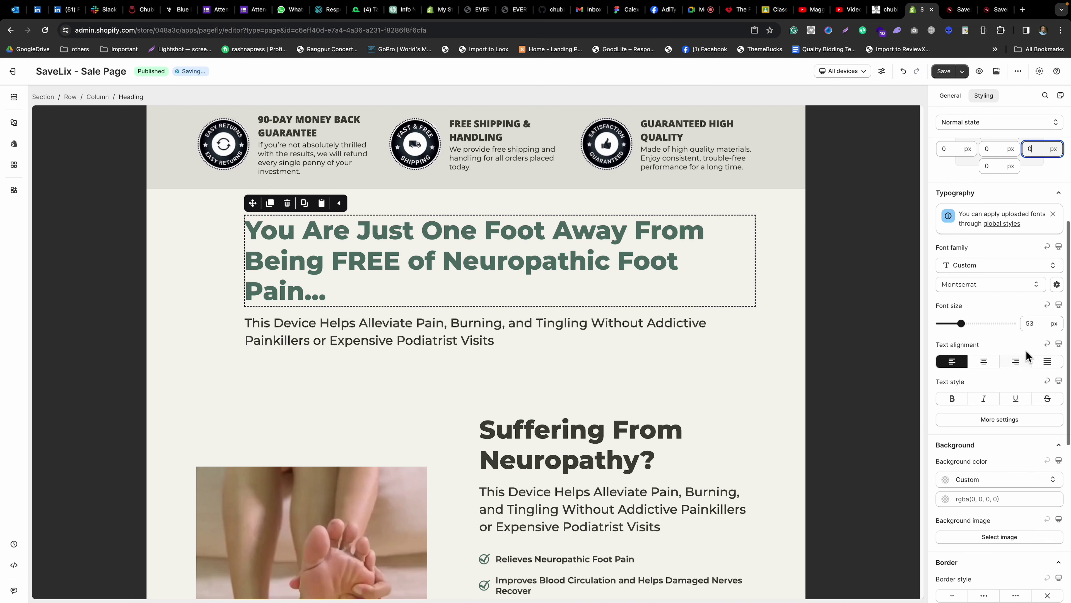
pyautogui.click(1032, 325)
pyautogui.write('40')
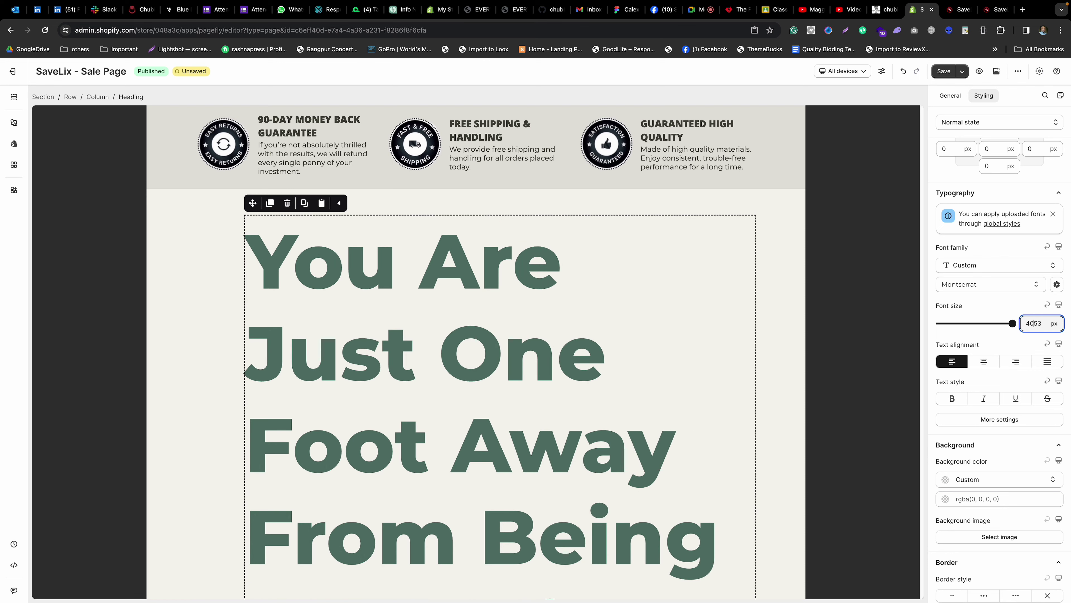
pyautogui.write('40')
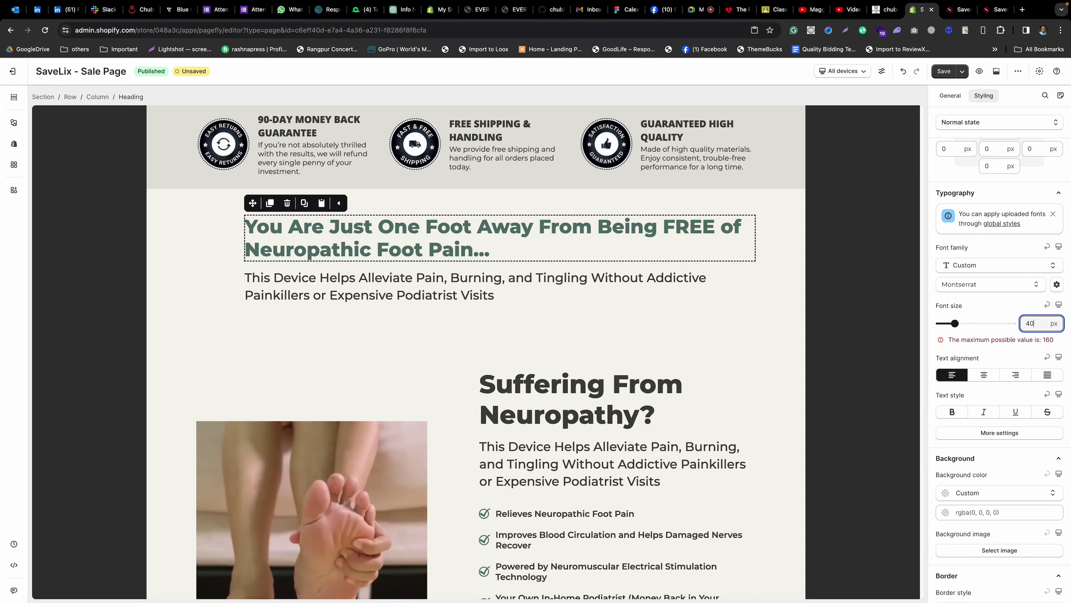
pyautogui.click(1012, 416)
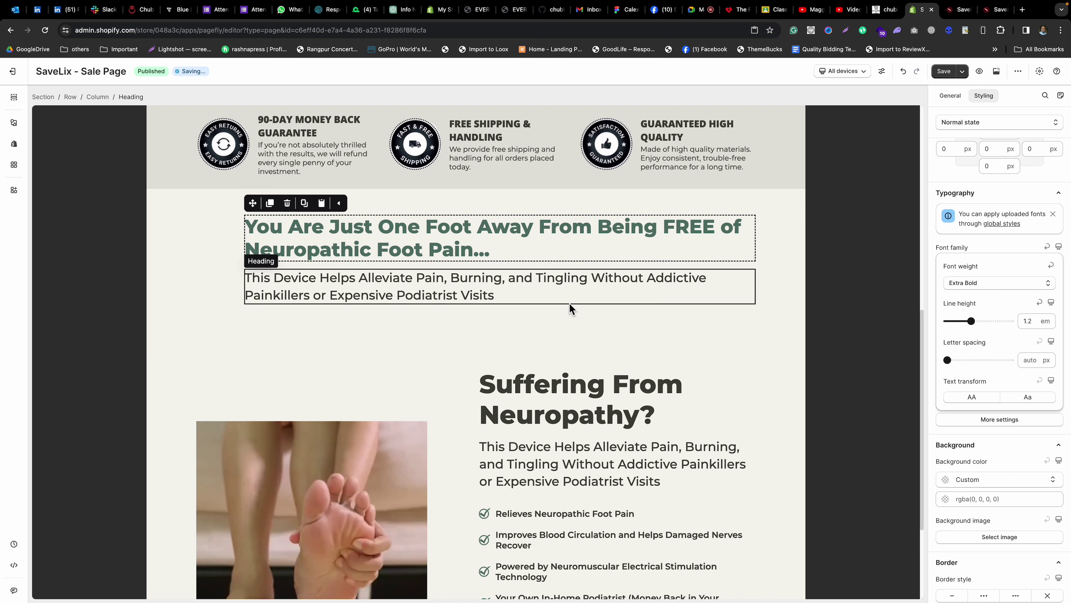
# Delete the "This Device Helps Alleviate Pain" subheading beneath the "You Are Just One Foot Away" heading.
pyautogui.click(548, 327)
pyautogui.click(404, 292)
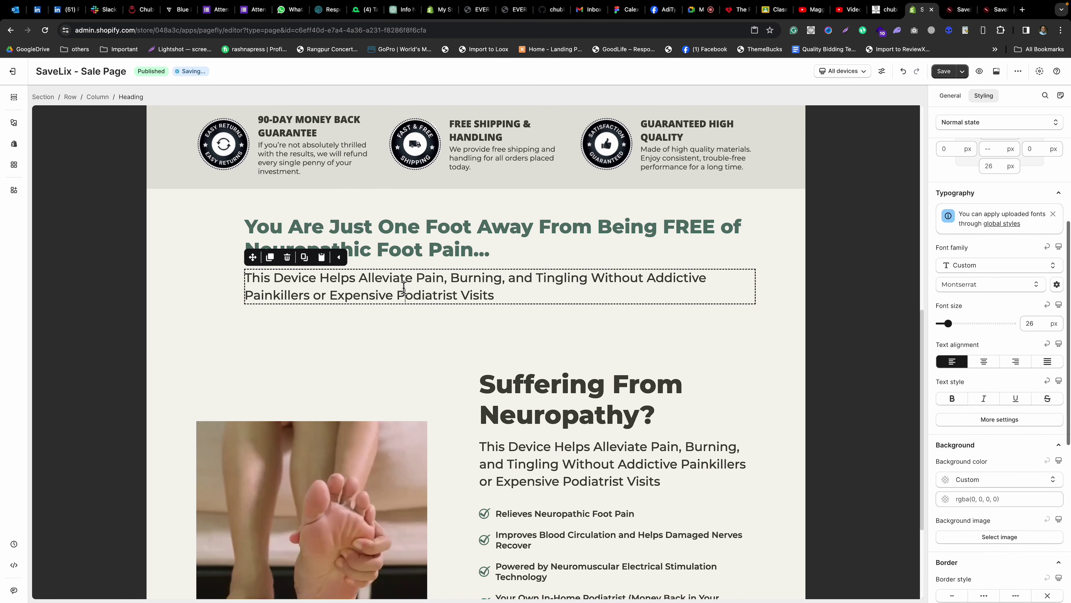
pyautogui.click(289, 259)
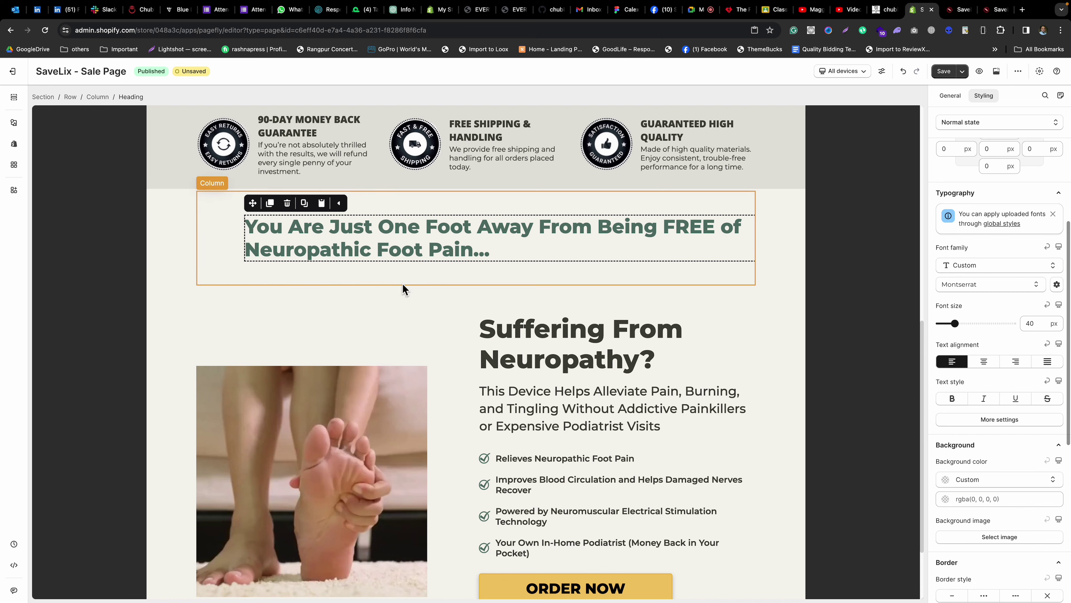
# Place a divider below the "You Are Just One Foot Away" heading and set its content colour to #56766B.
pyautogui.click(14, 125)
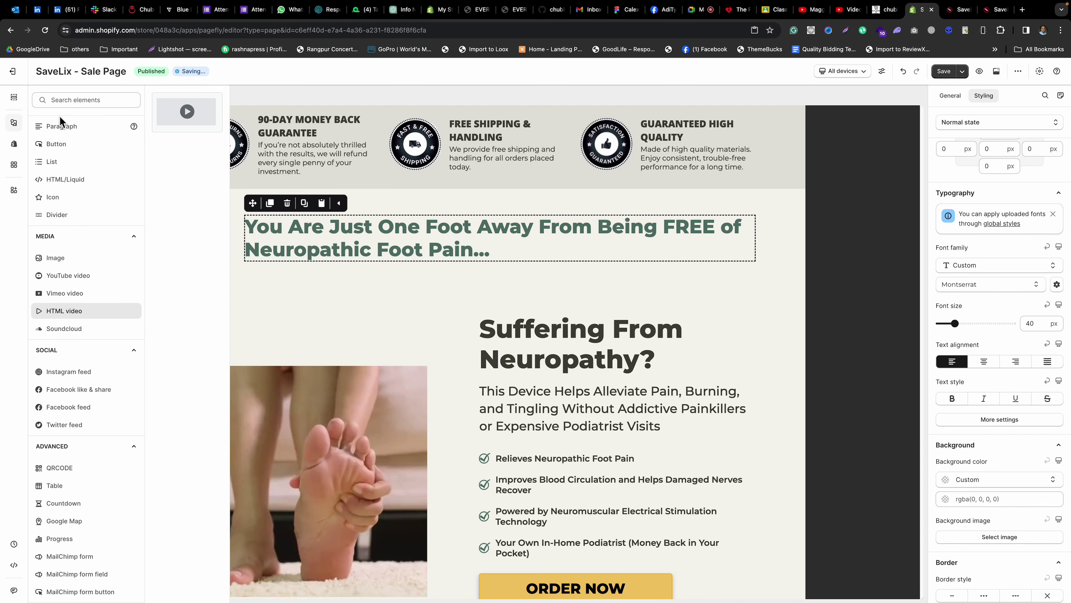
pyautogui.moveTo(61, 215); pyautogui.dragTo(434, 269)
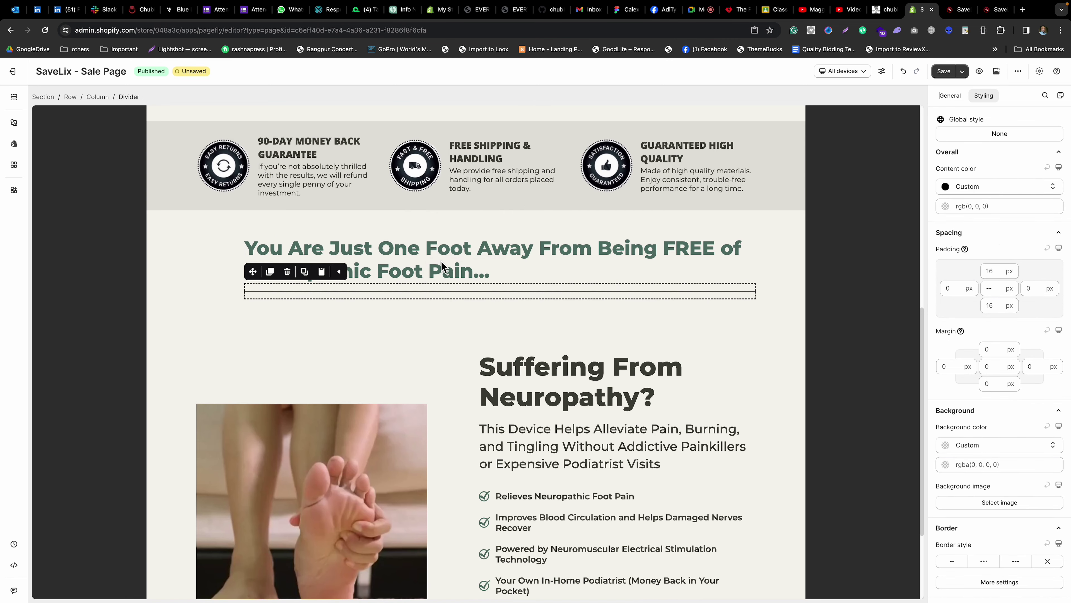
pyautogui.click(961, 207)
pyautogui.click(936, 323)
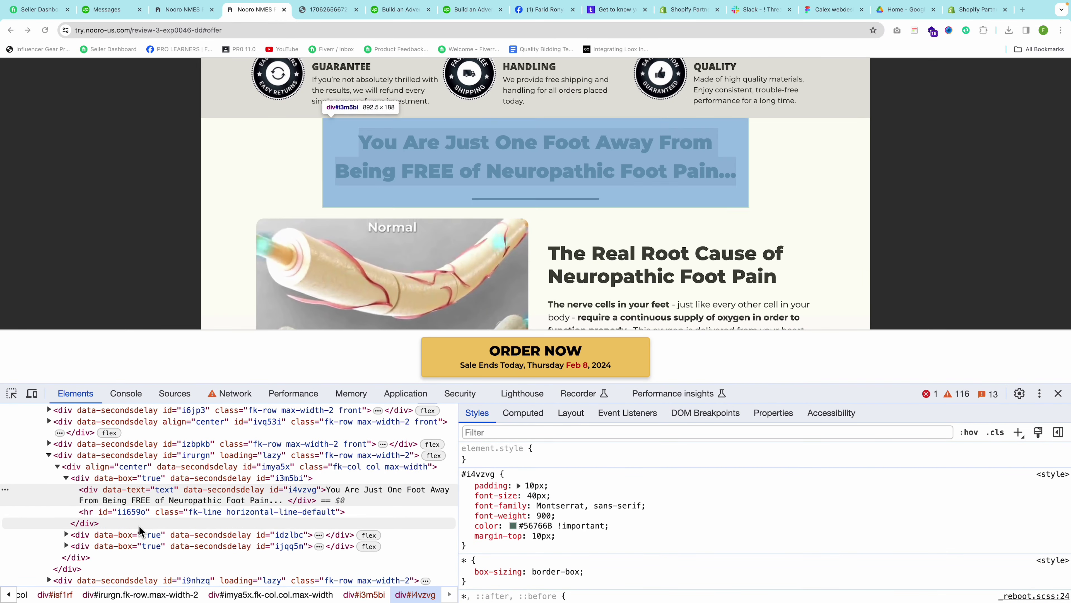
pyautogui.click(139, 512)
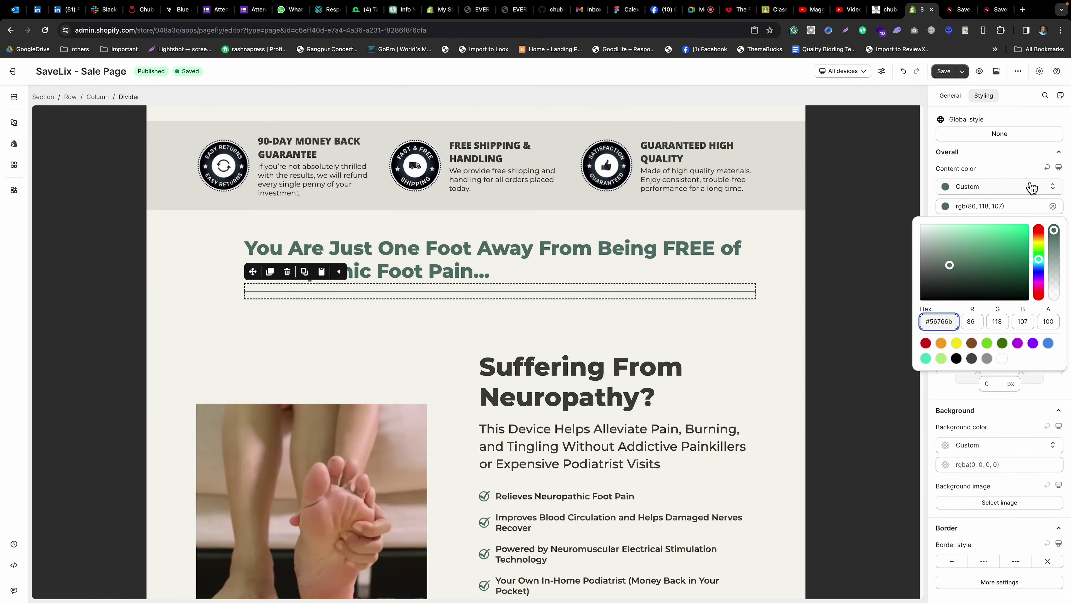
pyautogui.click(1032, 188)
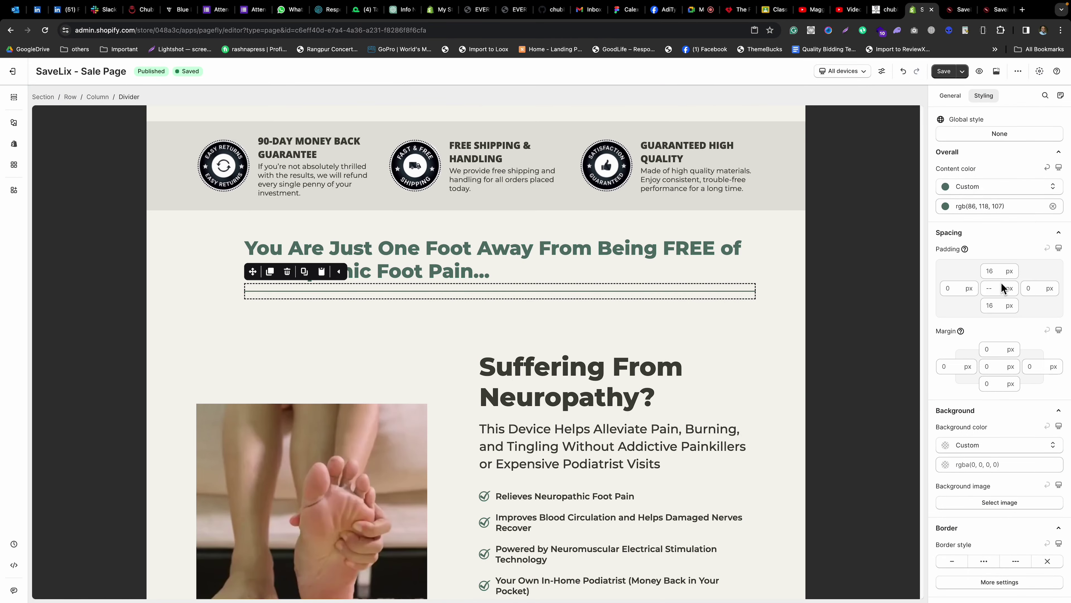
# Set the divider's line weight to 3 px.
pyautogui.click(993, 287)
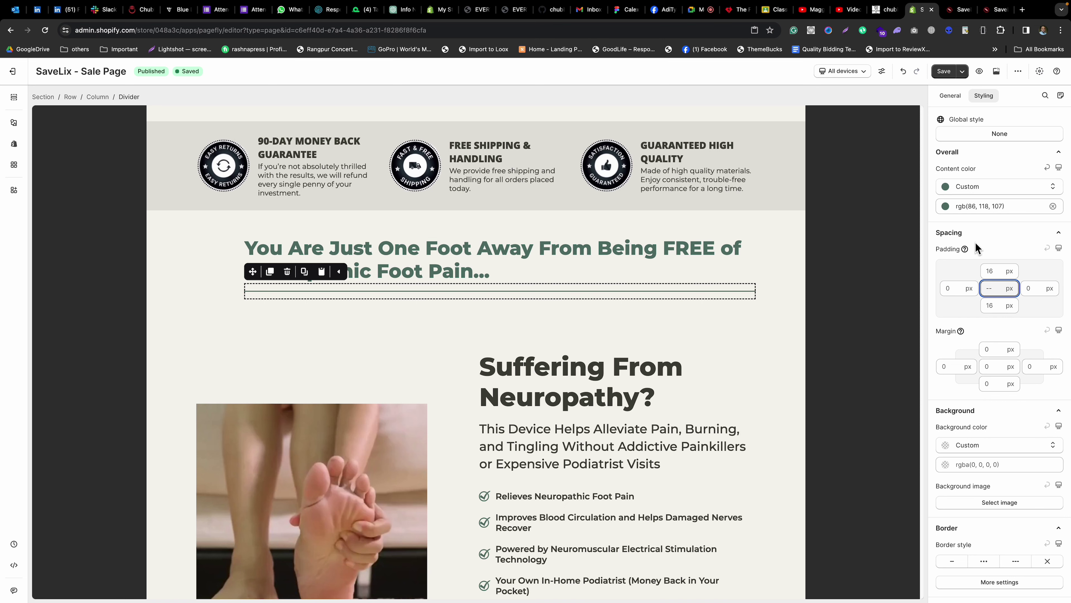
pyautogui.click(952, 98)
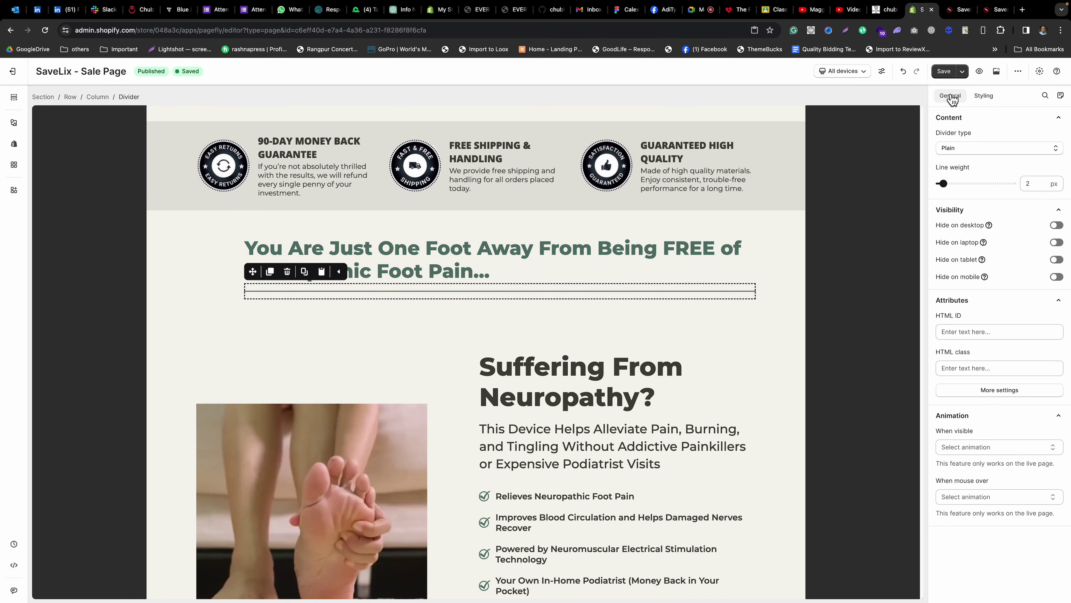
pyautogui.click(1033, 182)
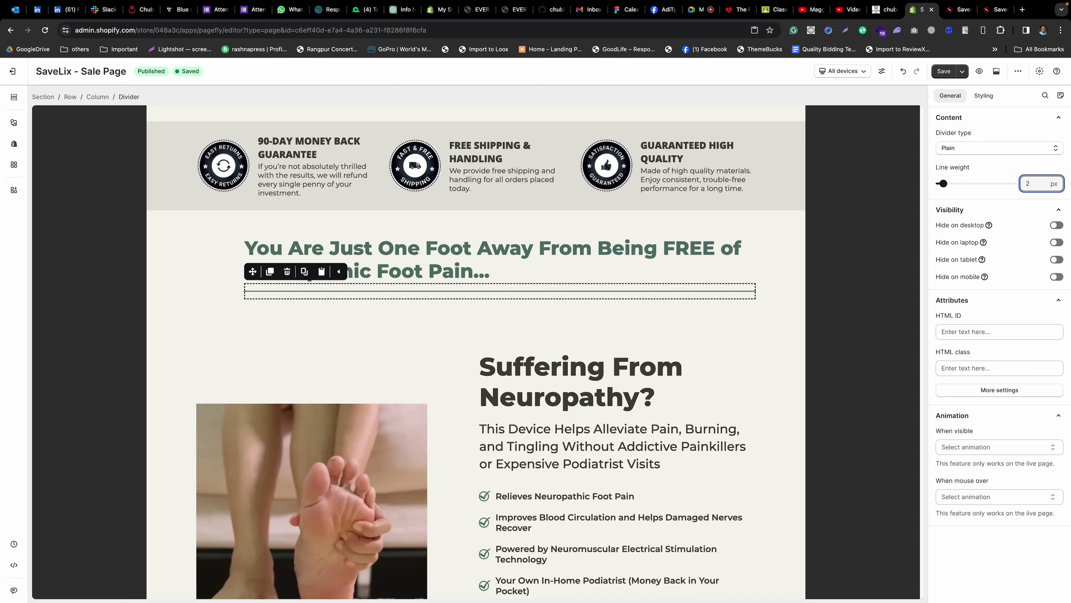
pyautogui.moveTo(943, 183)
pyautogui.mouseDown()
pyautogui.moveTo(967, 183)
pyautogui.moveTo(943, 185)
pyautogui.moveTo(949, 192)
pyautogui.mouseUp()
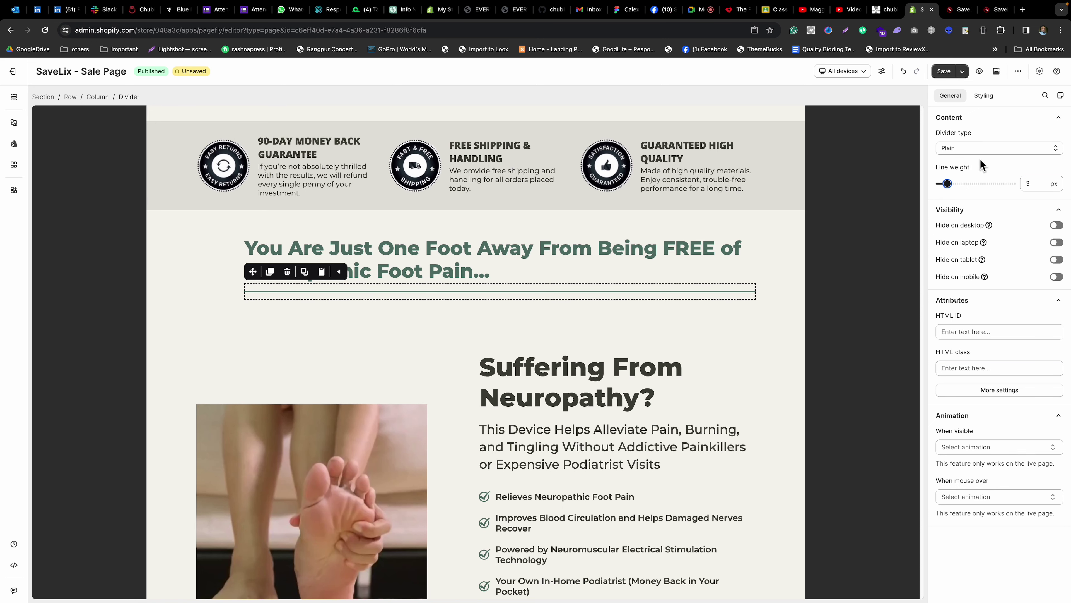
# Limit the divider below the "You Are Just One Foot Away" heading to a max-width of 267px in its CSS code.
pyautogui.click(984, 95)
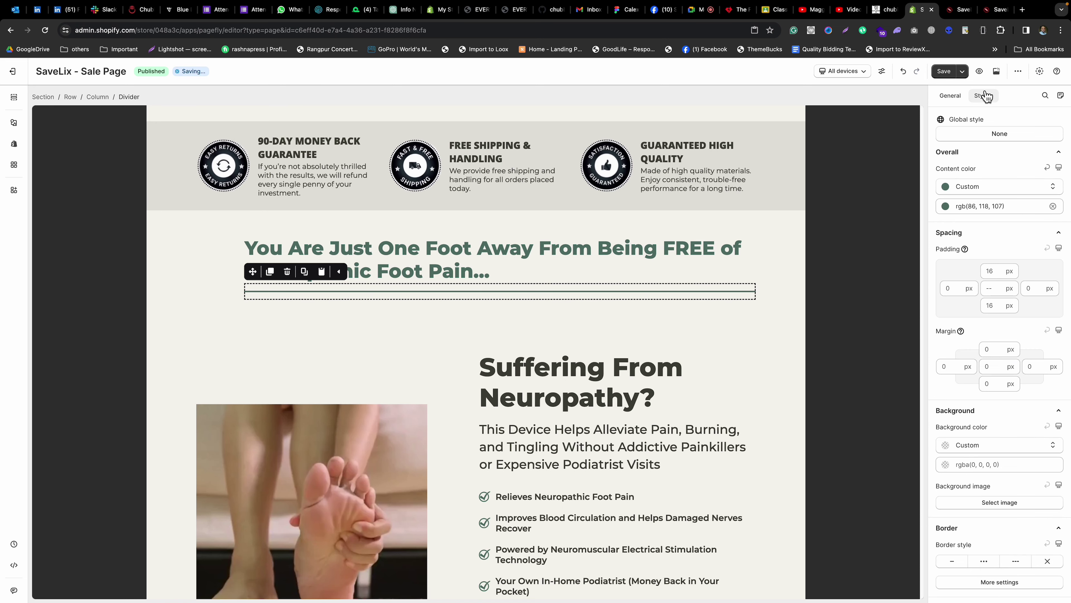
pyautogui.scroll(-5, 993, 234)
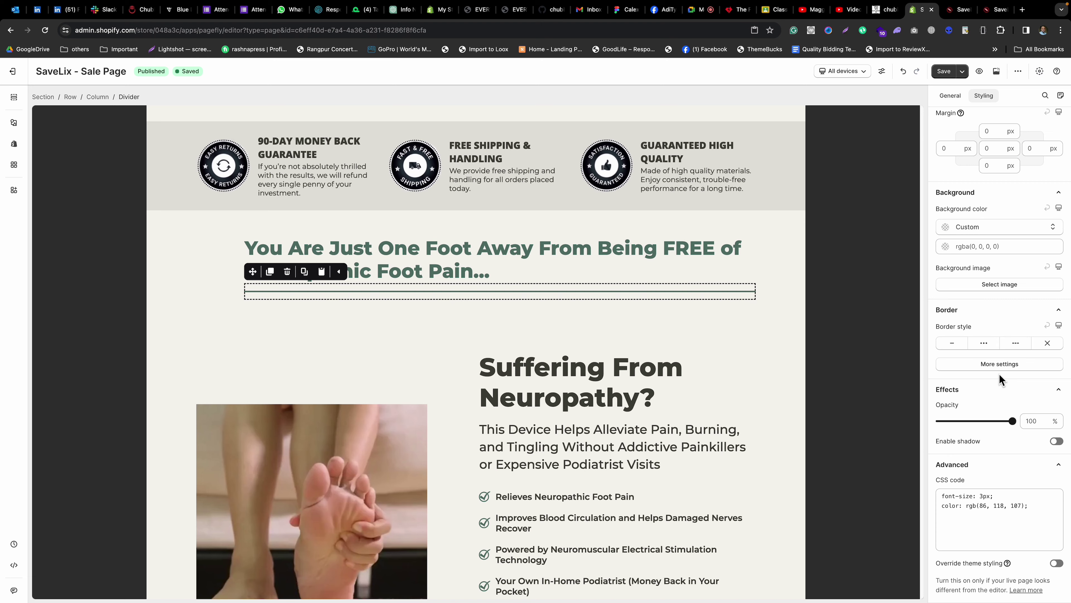
pyautogui.scroll(5, 999, 374)
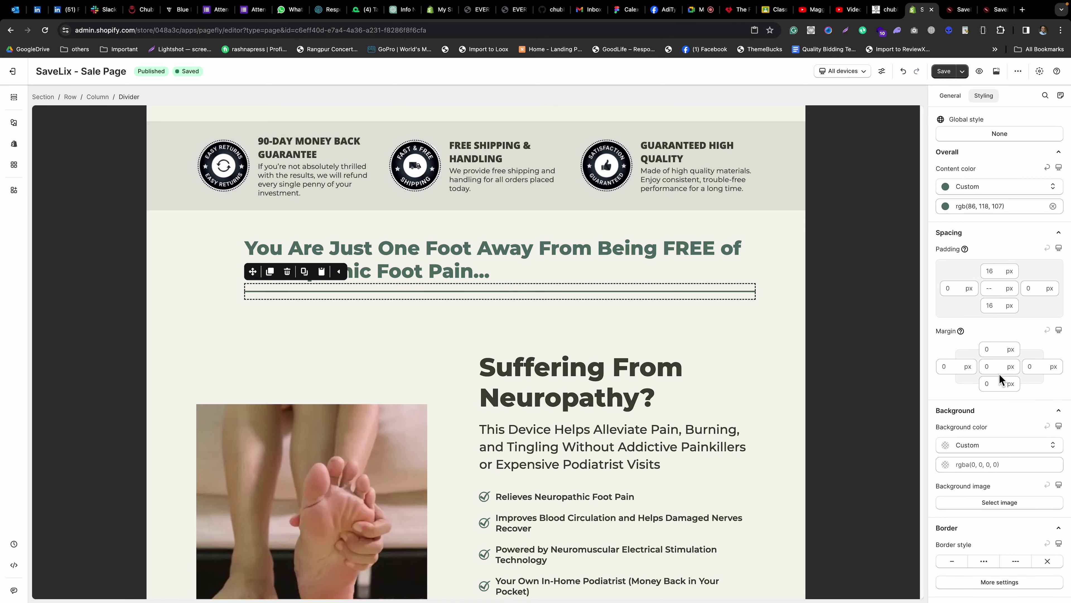
pyautogui.scroll(-5, 999, 374)
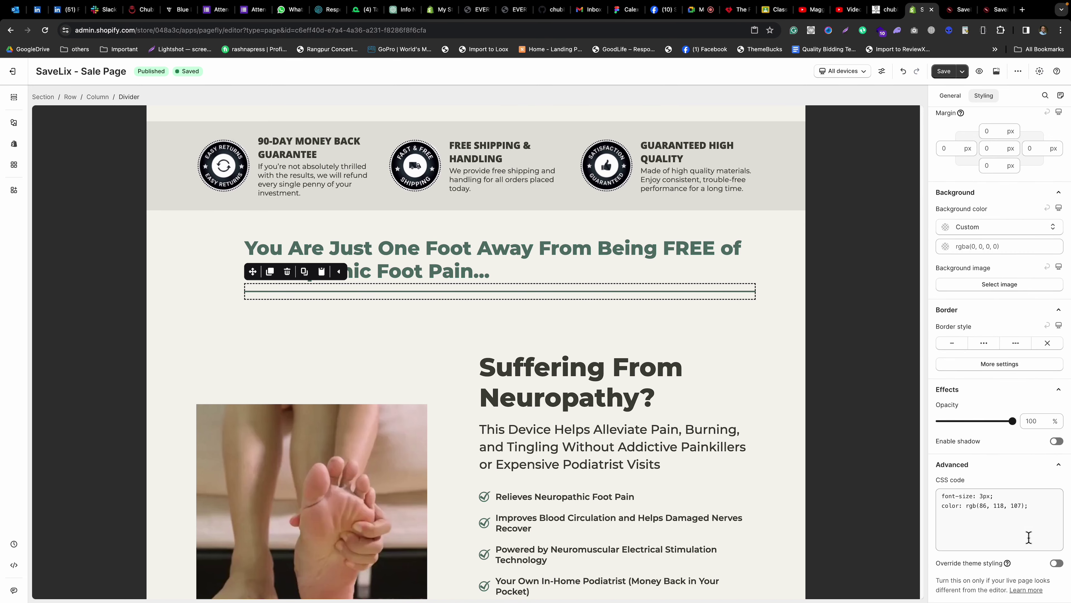
pyautogui.click(1040, 515)
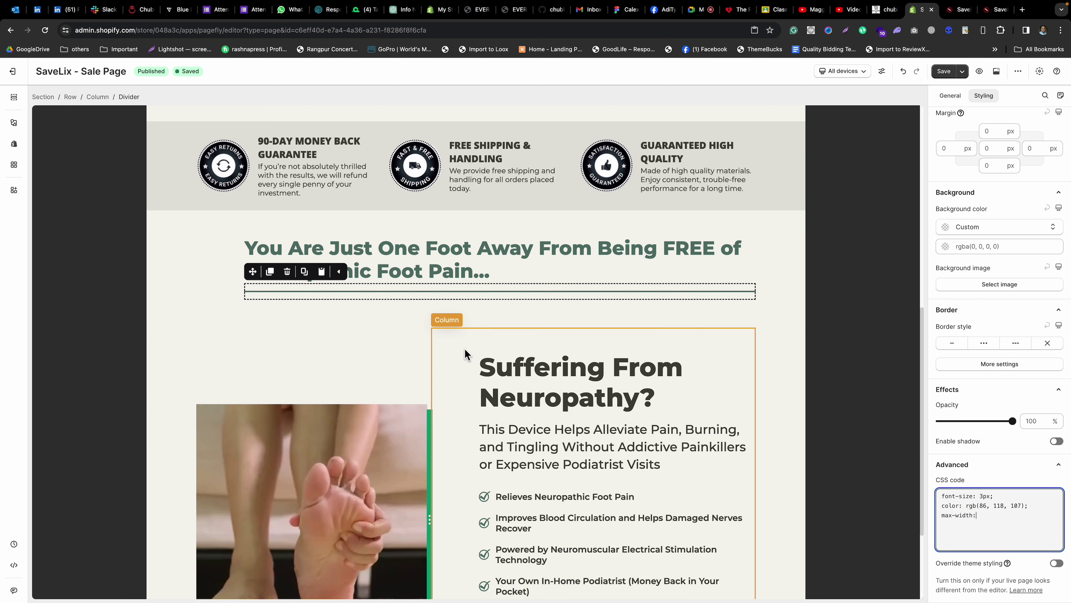
pyautogui.press('super+grave')
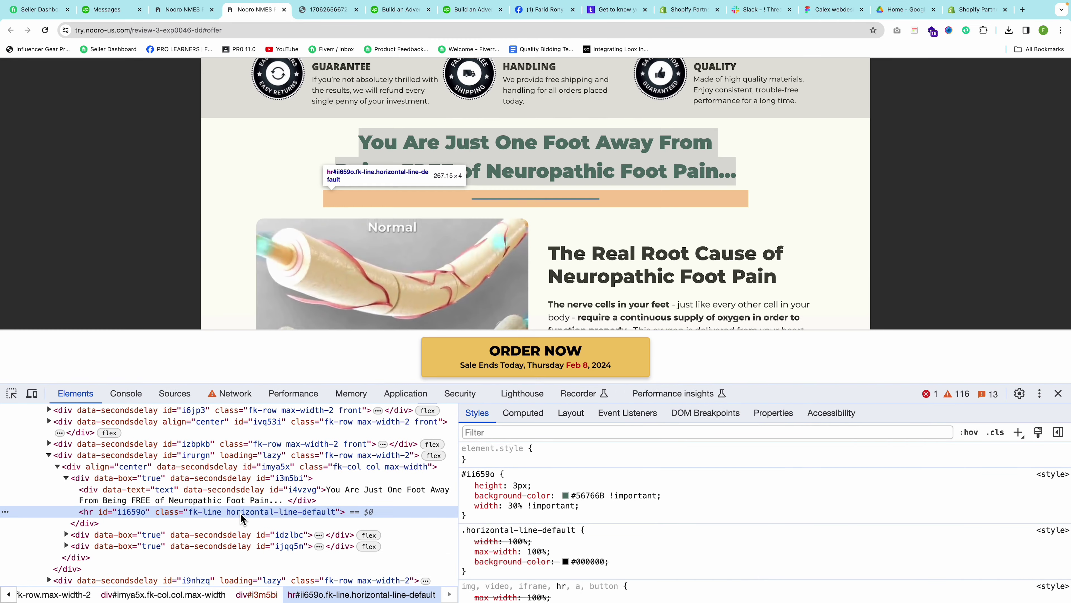
pyautogui.press('super+grave')
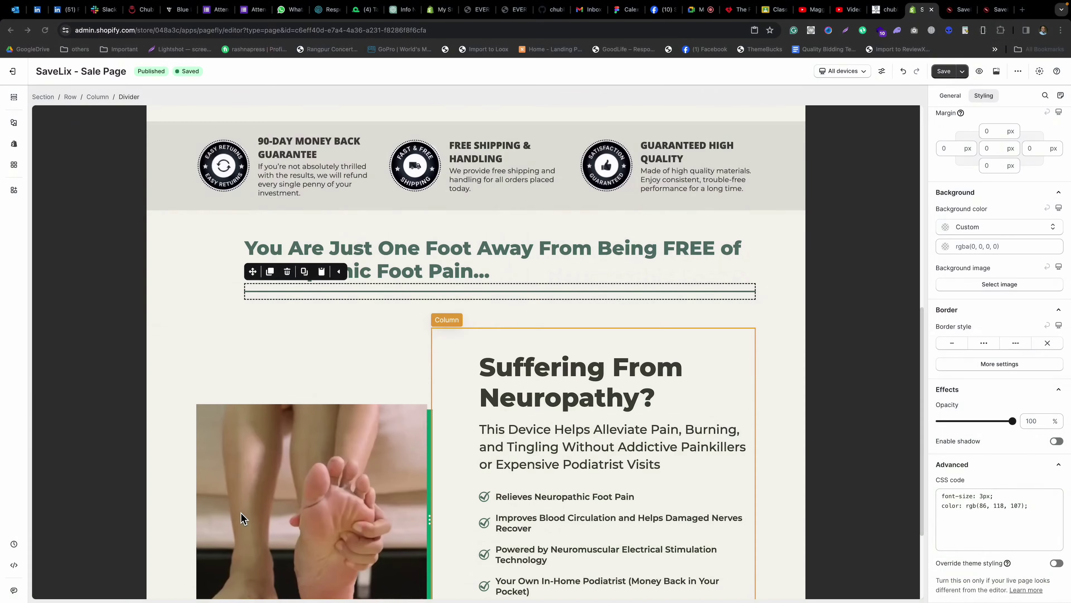
pyautogui.click(997, 535)
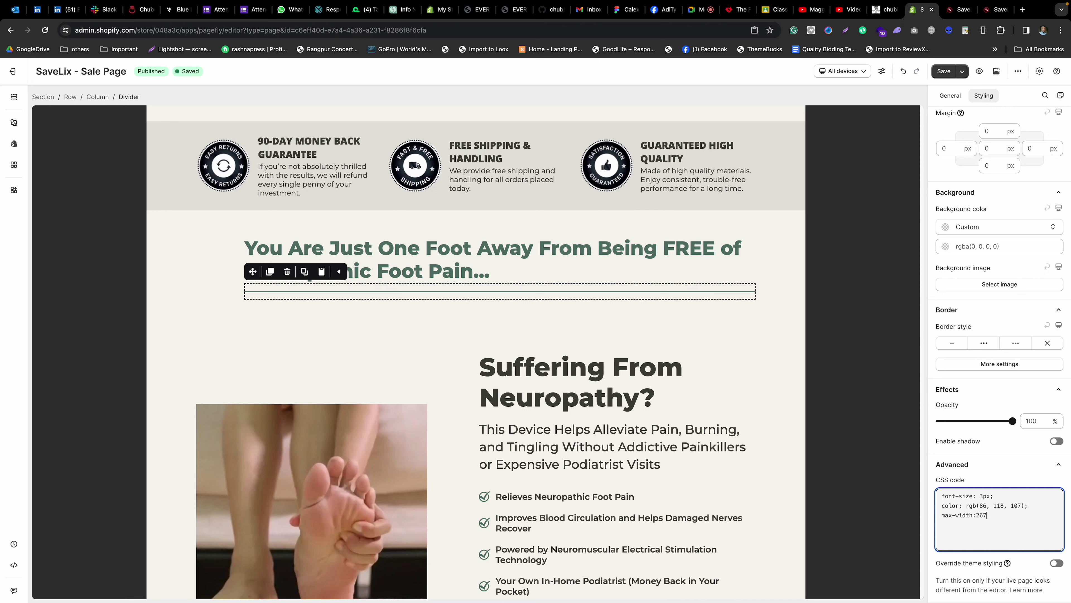
pyautogui.write(';')
pyautogui.click(993, 477)
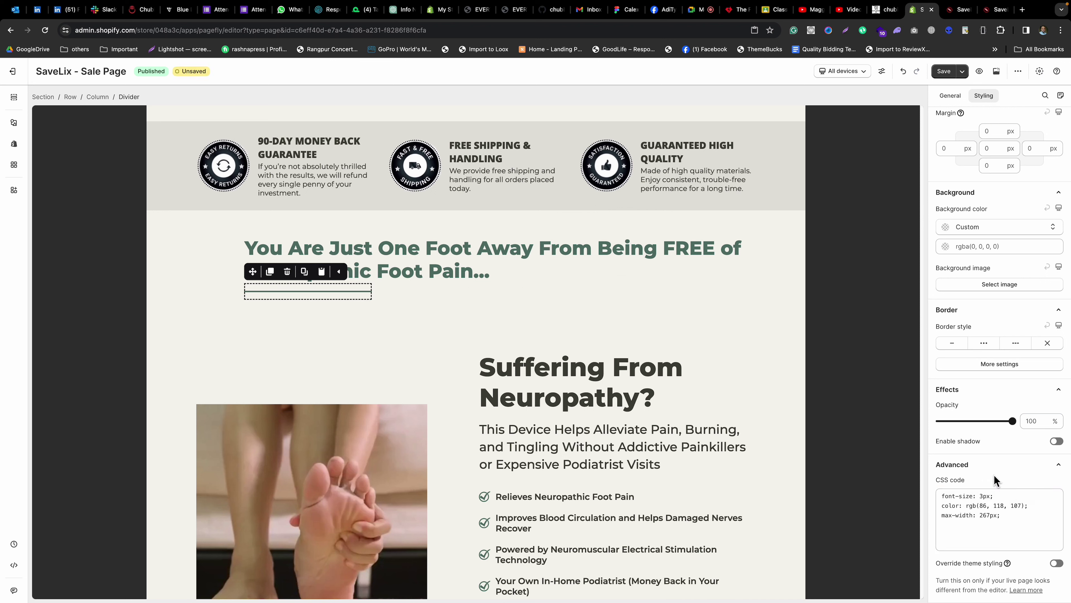
# Try centring the heading and divider by giving their column a Flex display with Column direction, Align items Center and Justify content Center.
pyautogui.click(498, 296)
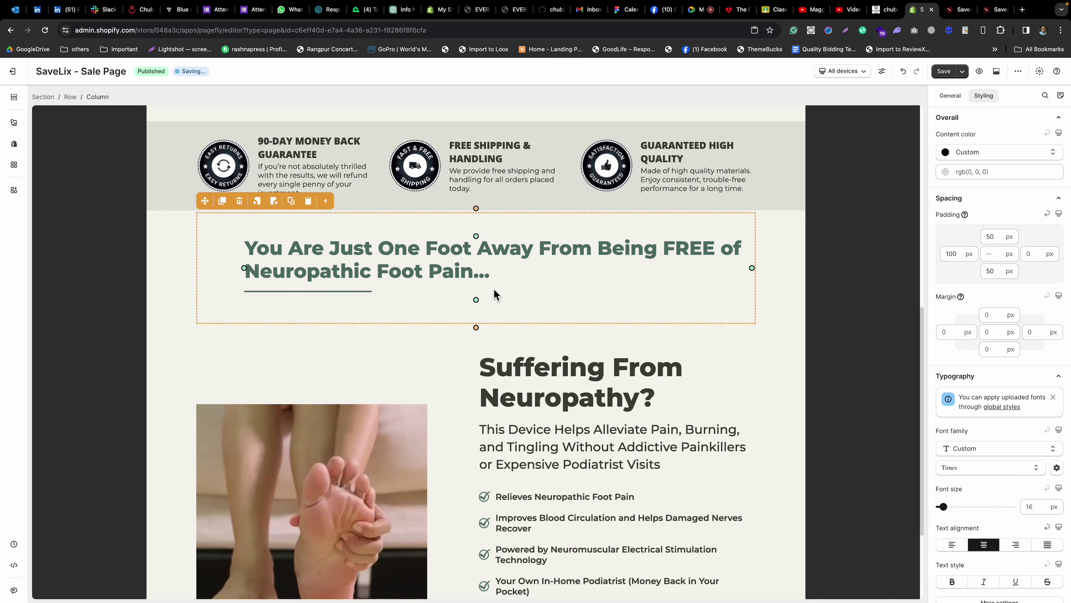
pyautogui.scroll(-10, 1003, 287)
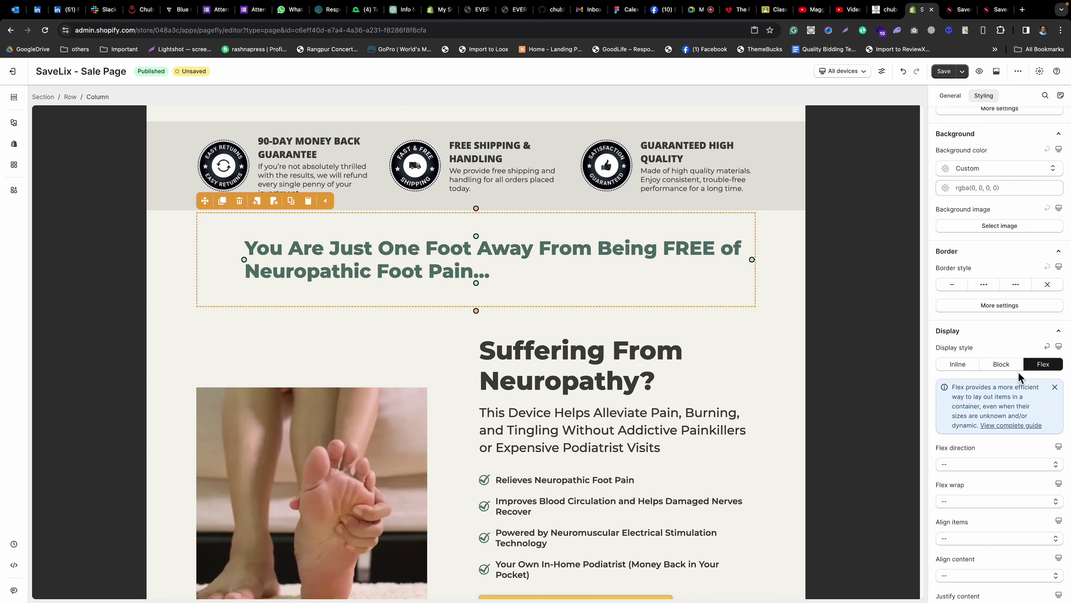
pyautogui.scroll(-4, 1019, 371)
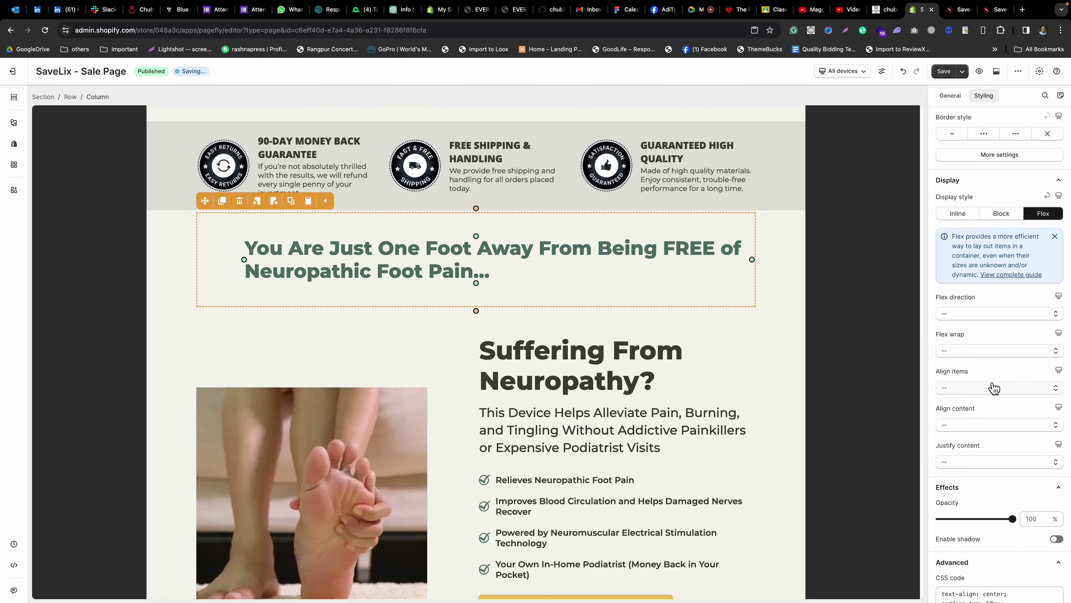
pyautogui.click(959, 317)
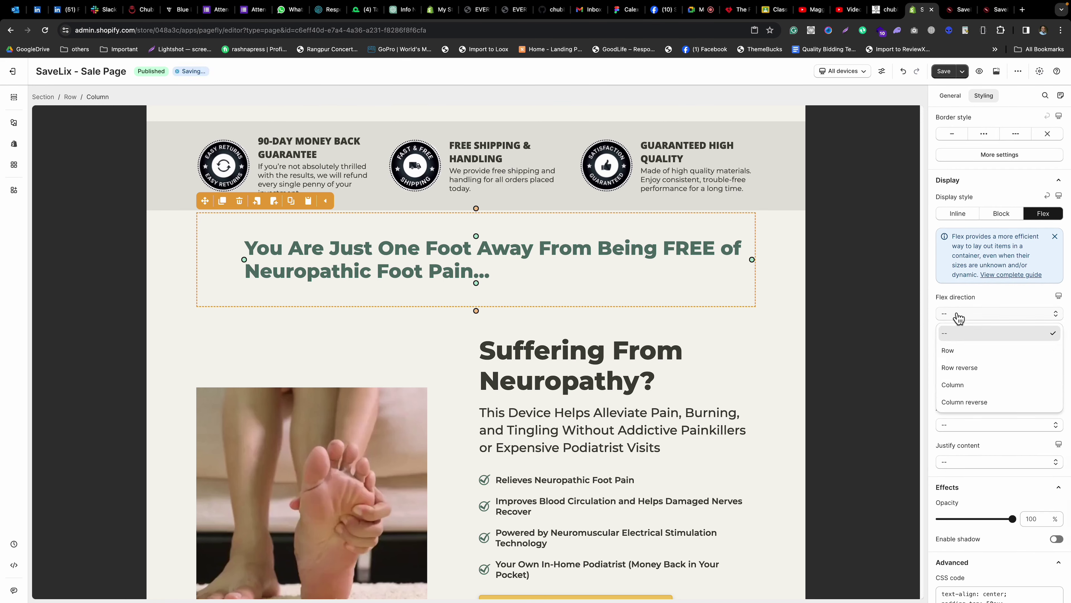
pyautogui.click(959, 378)
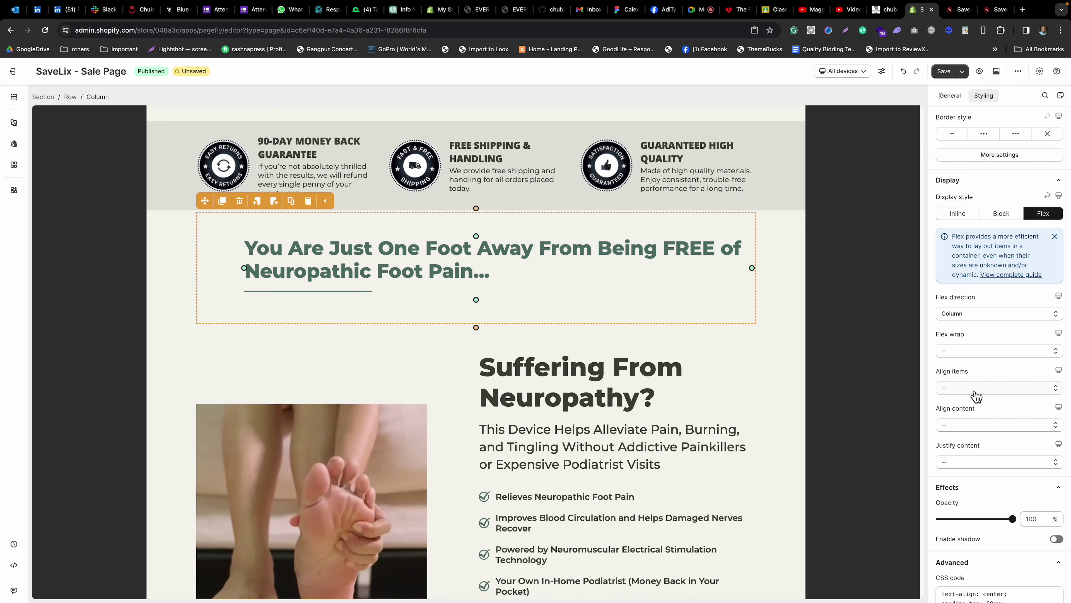
pyautogui.click(954, 389)
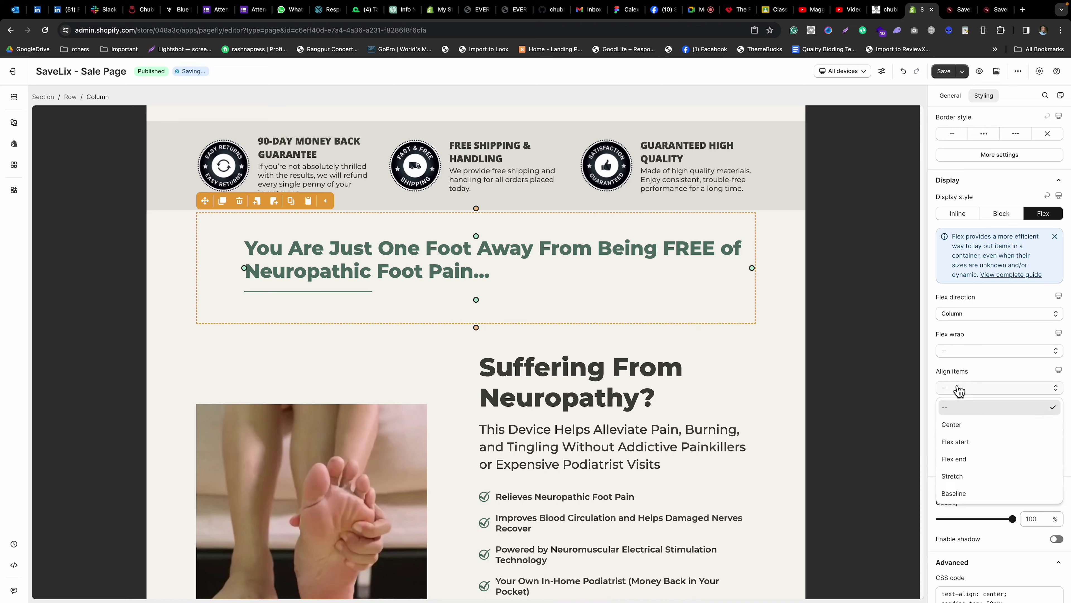
pyautogui.click(955, 425)
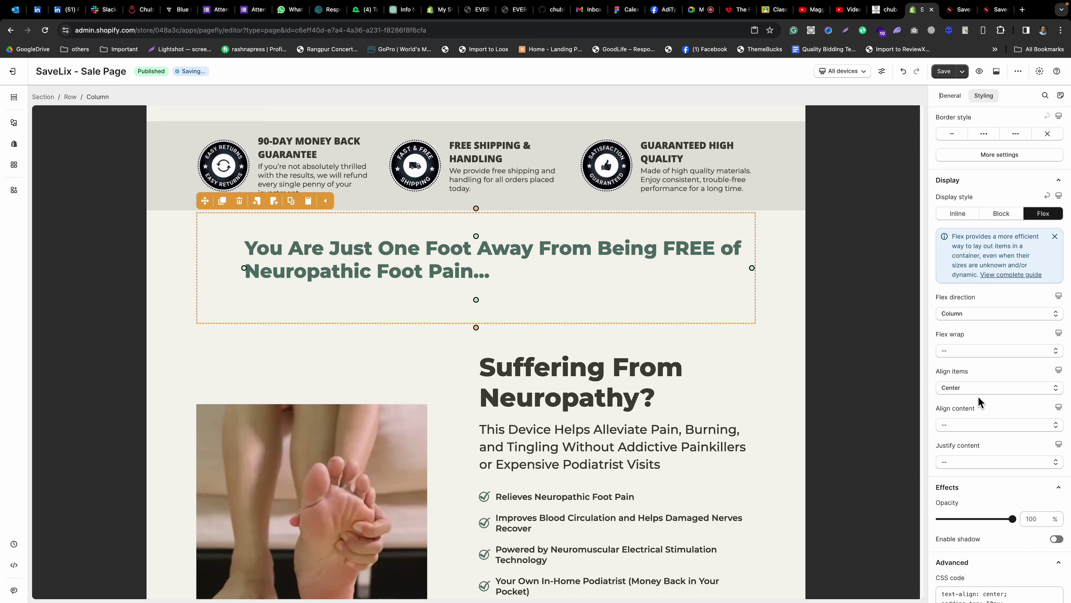
pyautogui.click(962, 462)
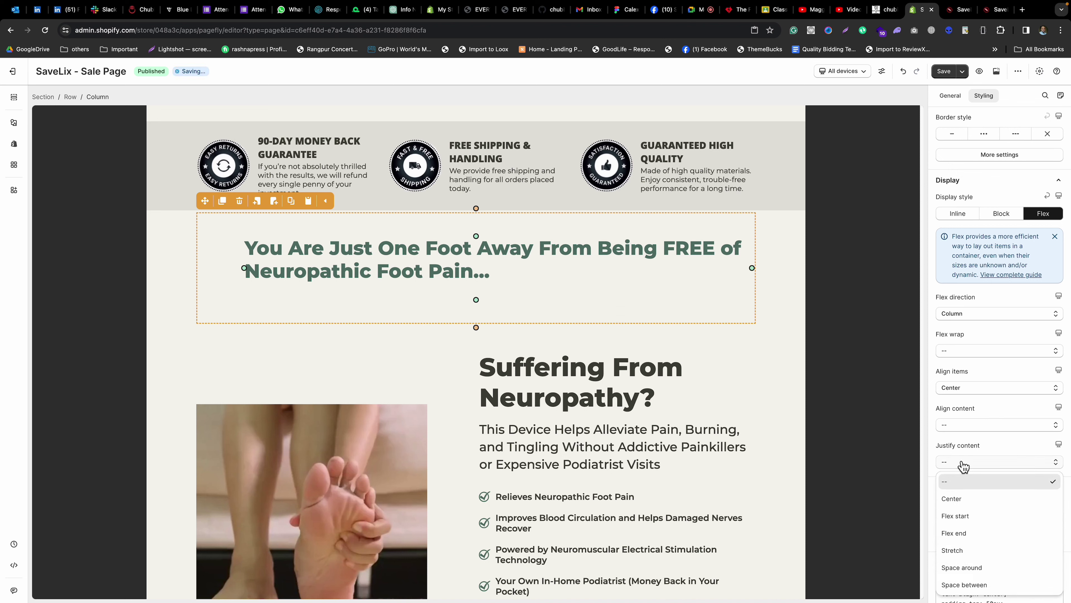
pyautogui.click(955, 500)
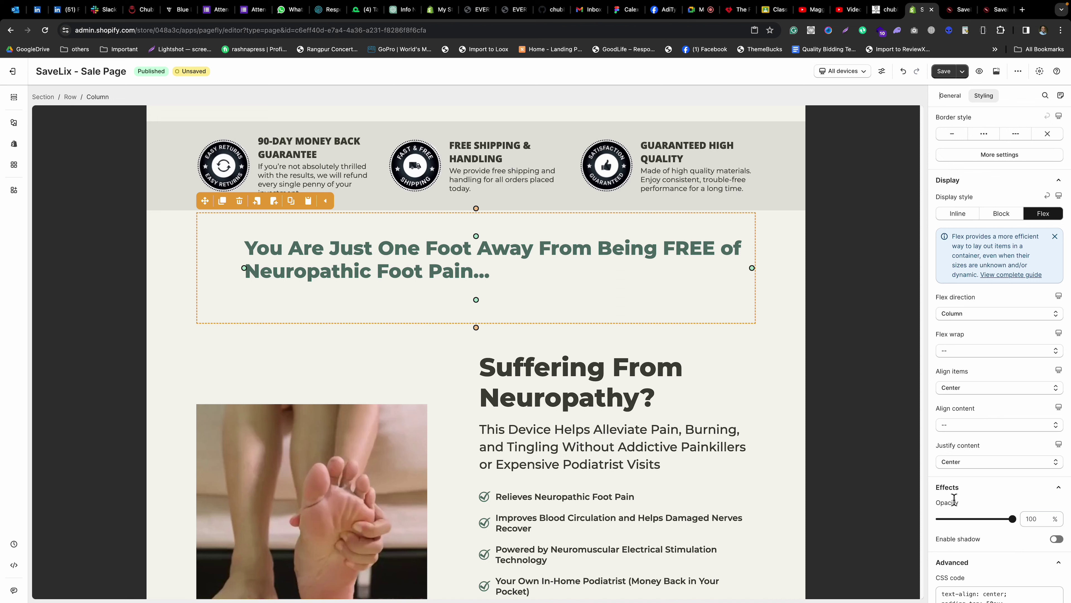
pyautogui.click(550, 263)
pyautogui.click(517, 286)
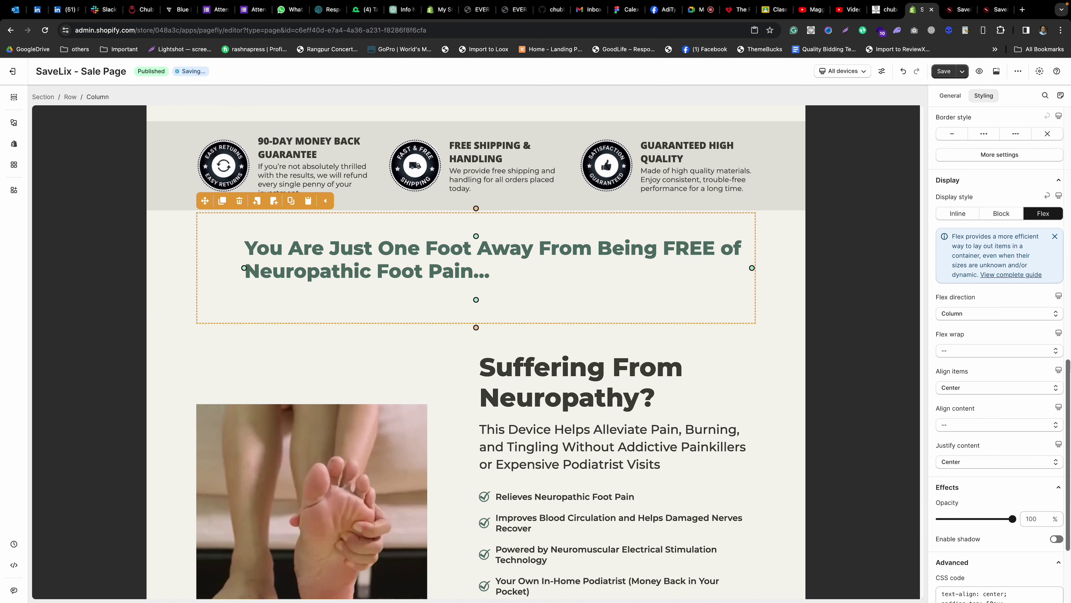
pyautogui.click(1040, 215)
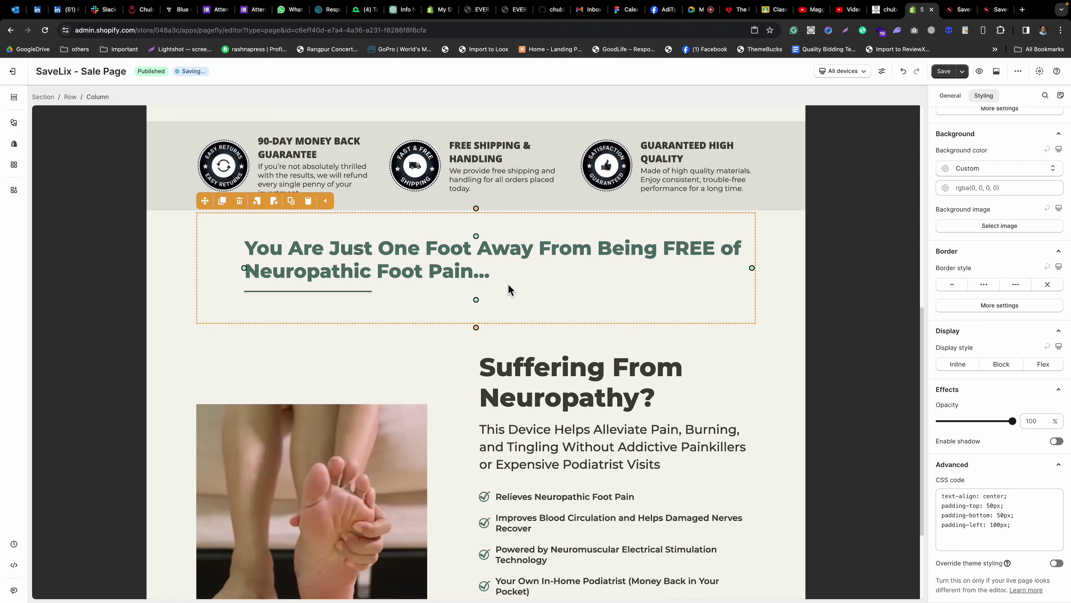
# Center-align the text of the "You Are Just One Foot Away" heading.
pyautogui.click(634, 251)
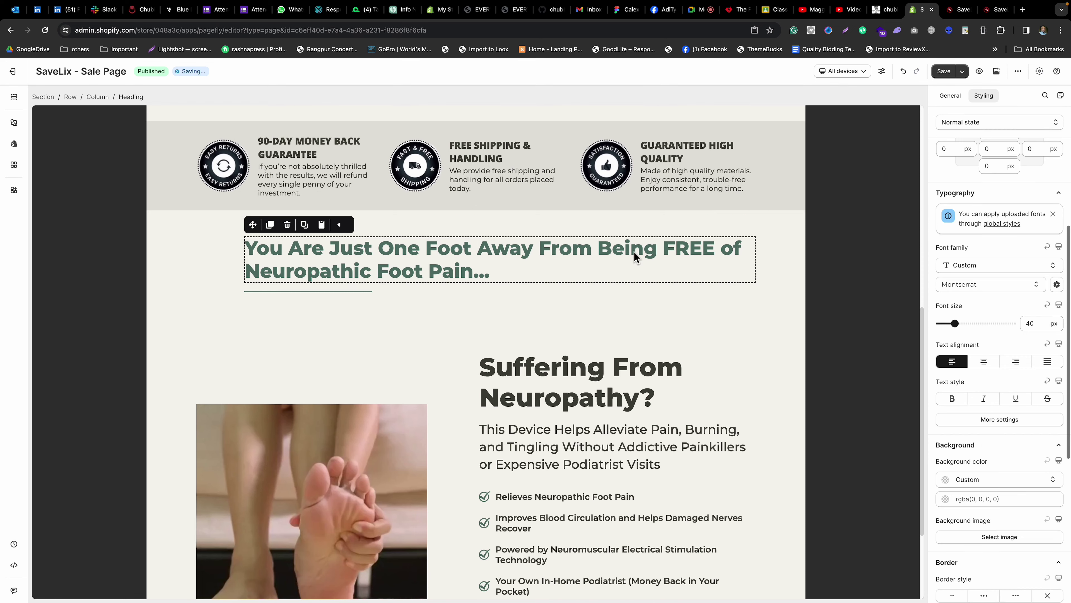
pyautogui.click(983, 362)
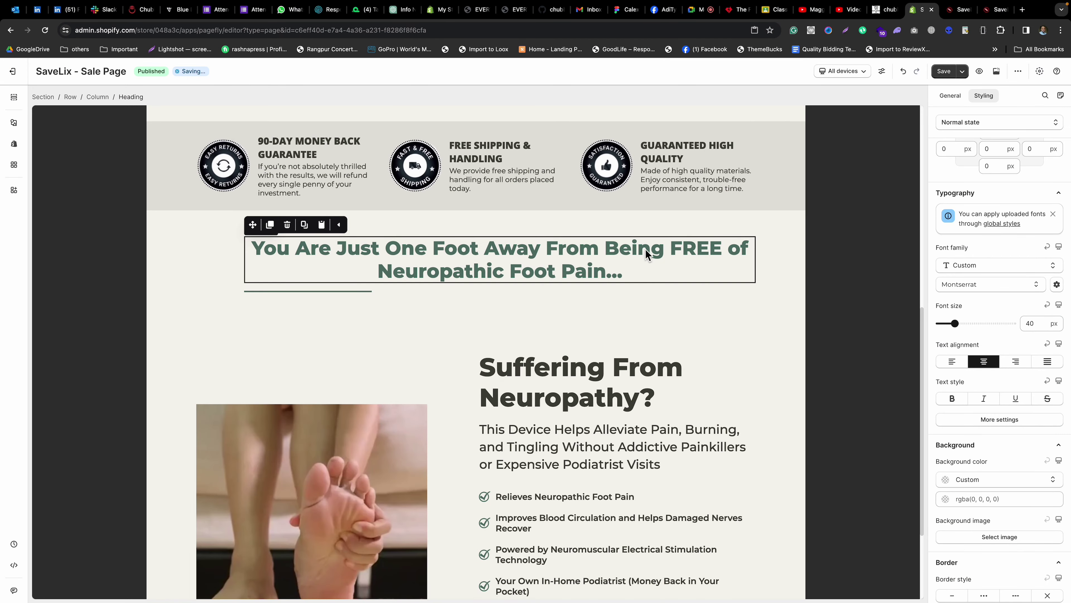
pyautogui.click(427, 296)
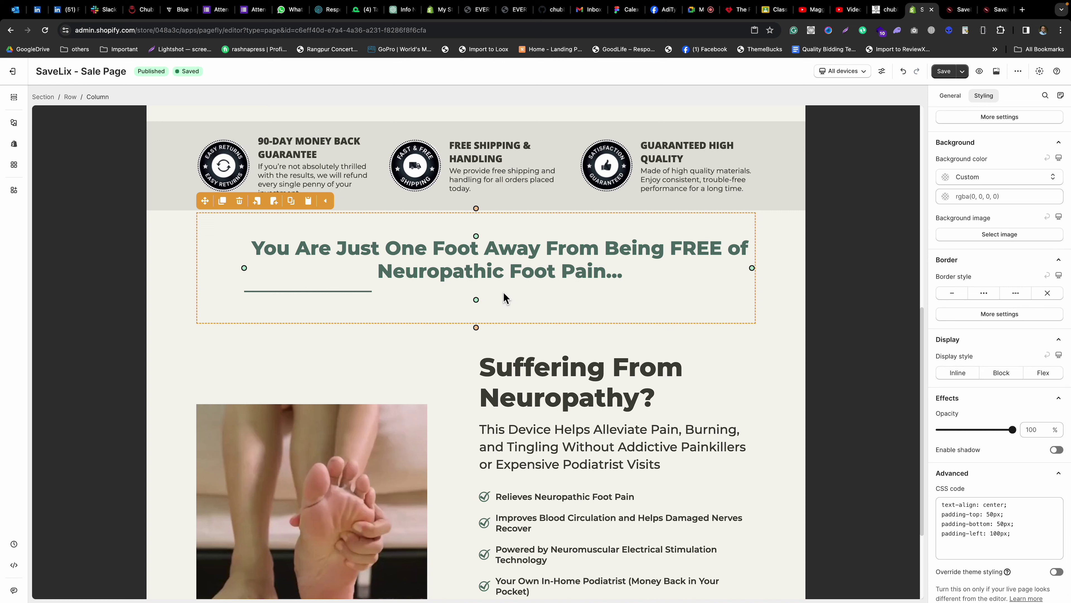
pyautogui.click(528, 257)
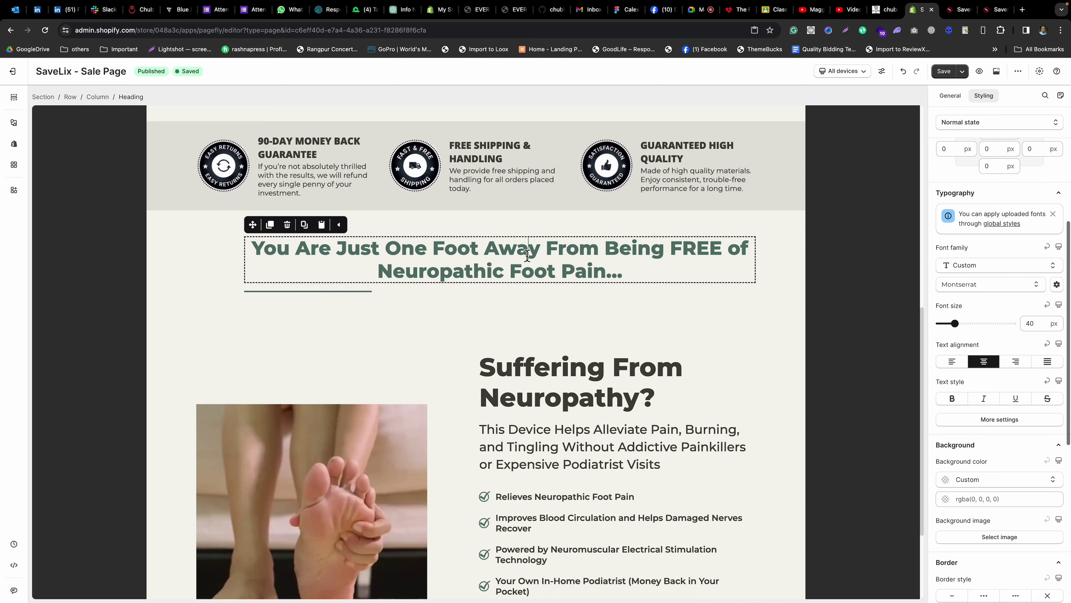
# Examine the layout and spacing settings of the divider, its column and its row, and the matching heading's styles on the nooro reference page.
pyautogui.click(356, 292)
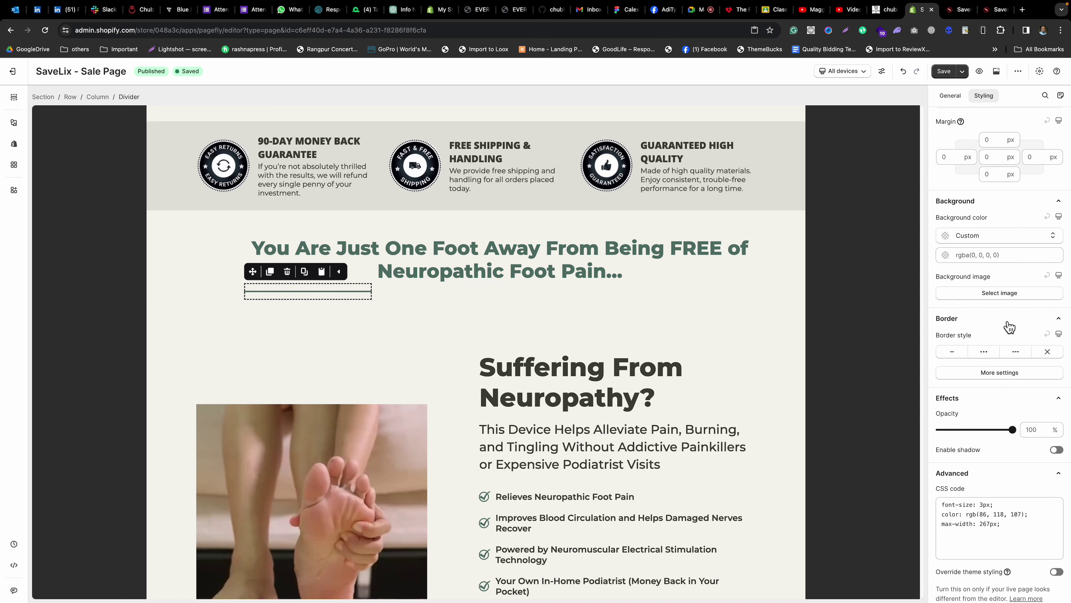
pyautogui.click(527, 309)
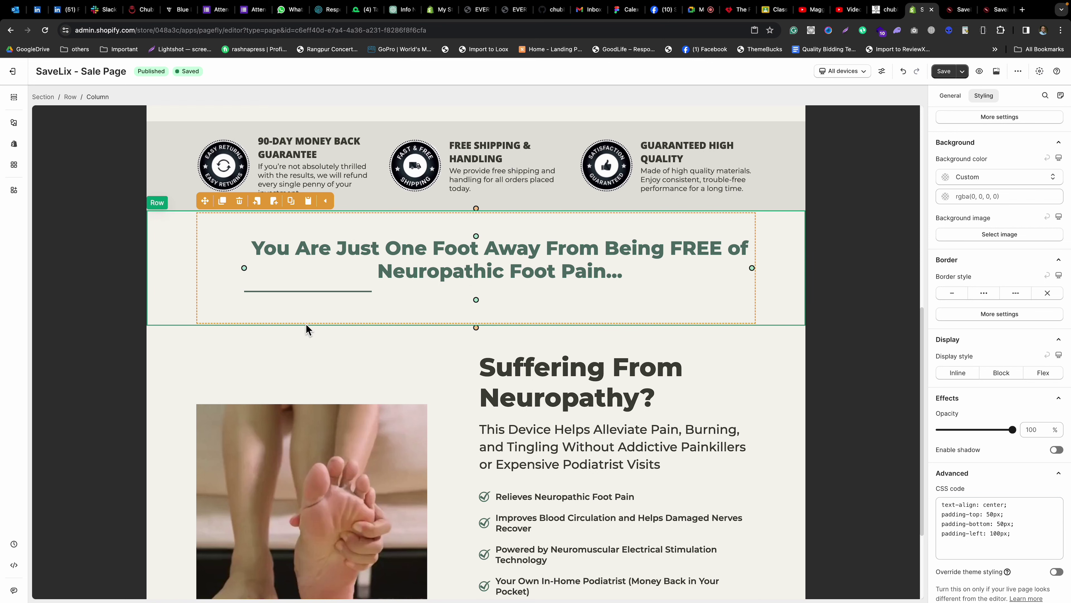
pyautogui.click(307, 330)
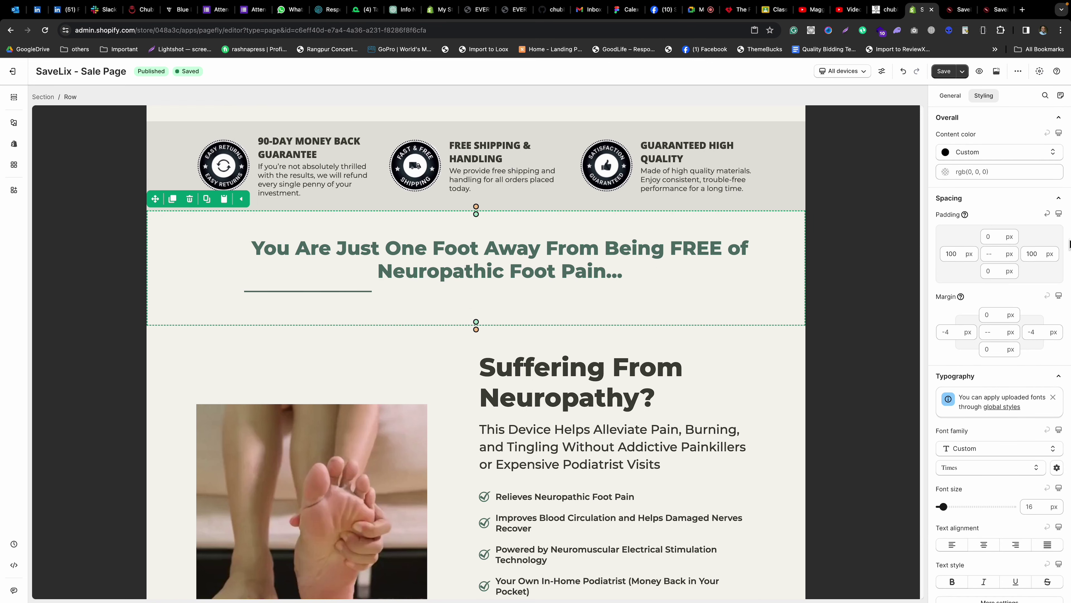
pyautogui.click(950, 95)
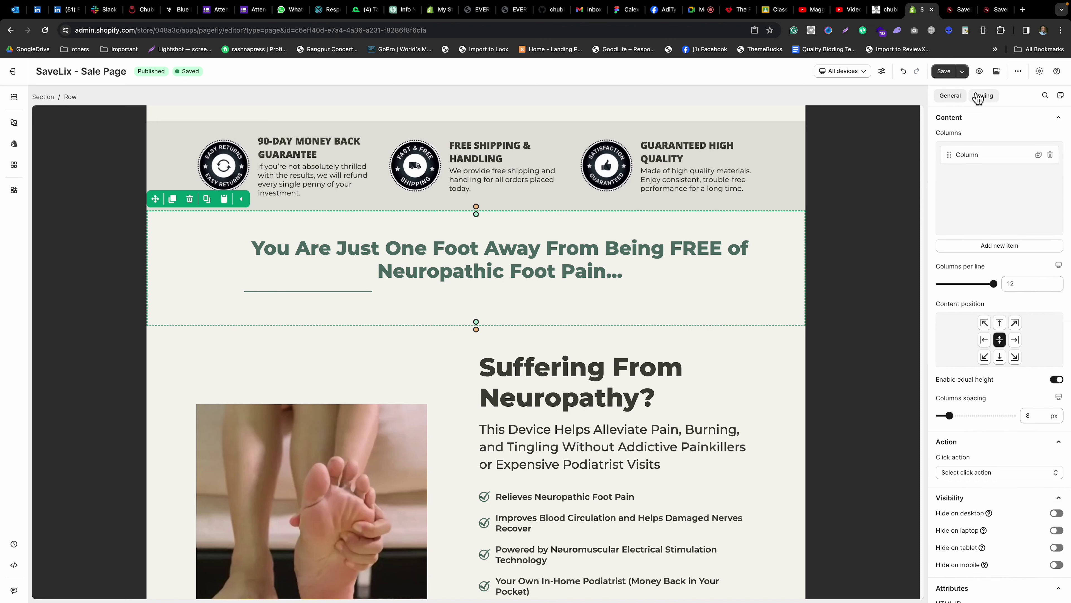
pyautogui.click(984, 95)
pyautogui.doubleClick(952, 253)
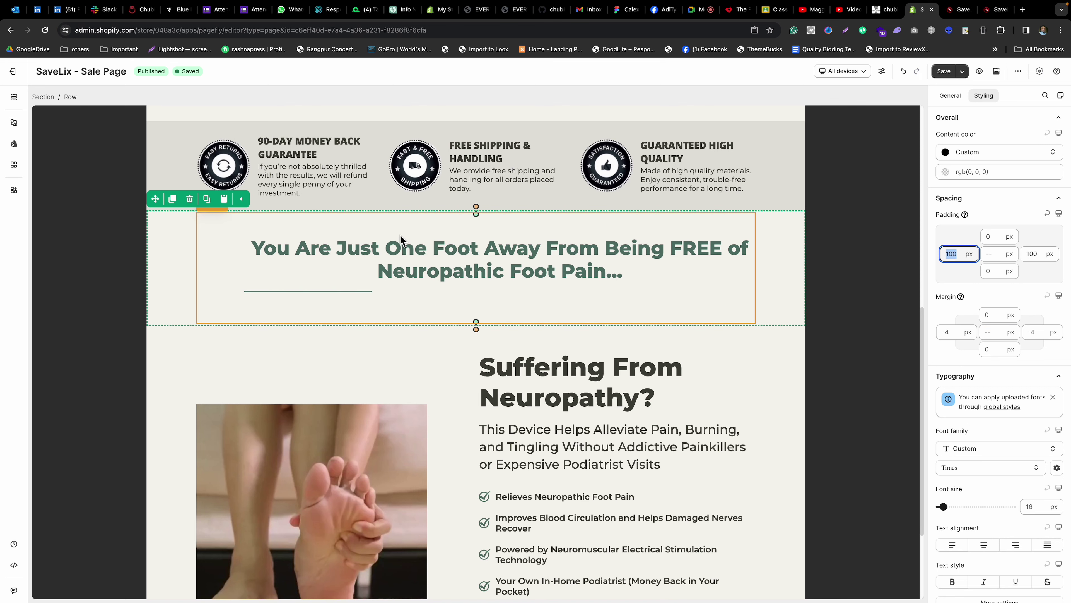
pyautogui.click(215, 268)
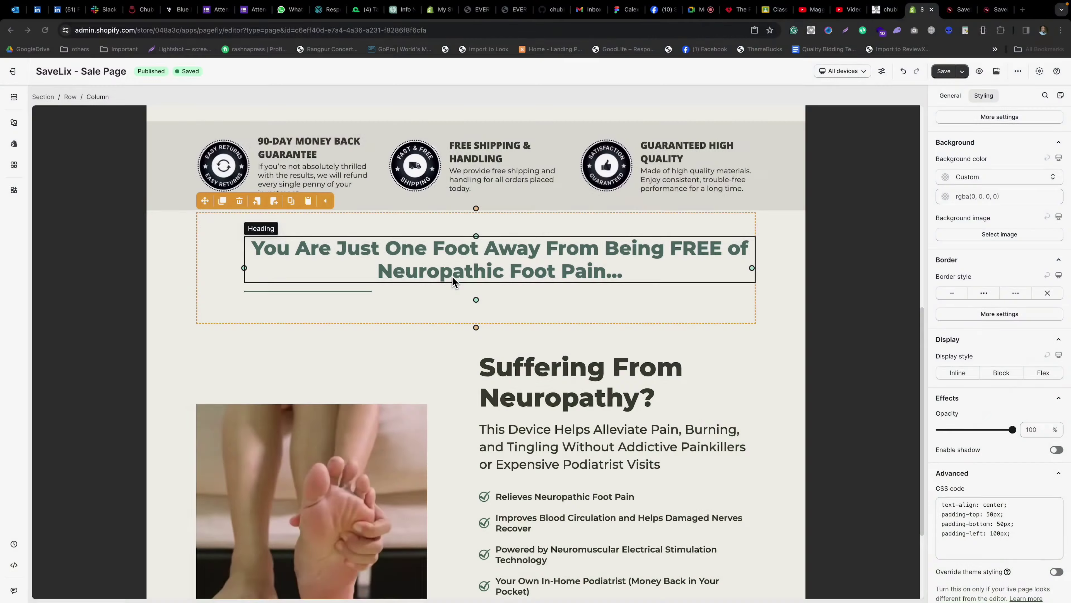
pyautogui.hotkey('ctrl', 'Right')
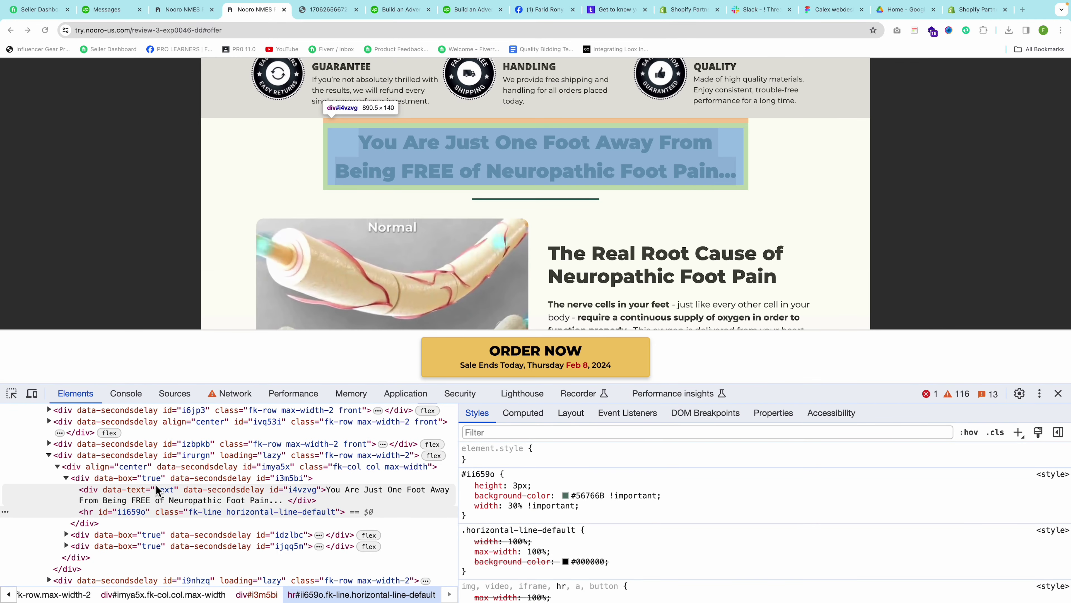
pyautogui.click(157, 491)
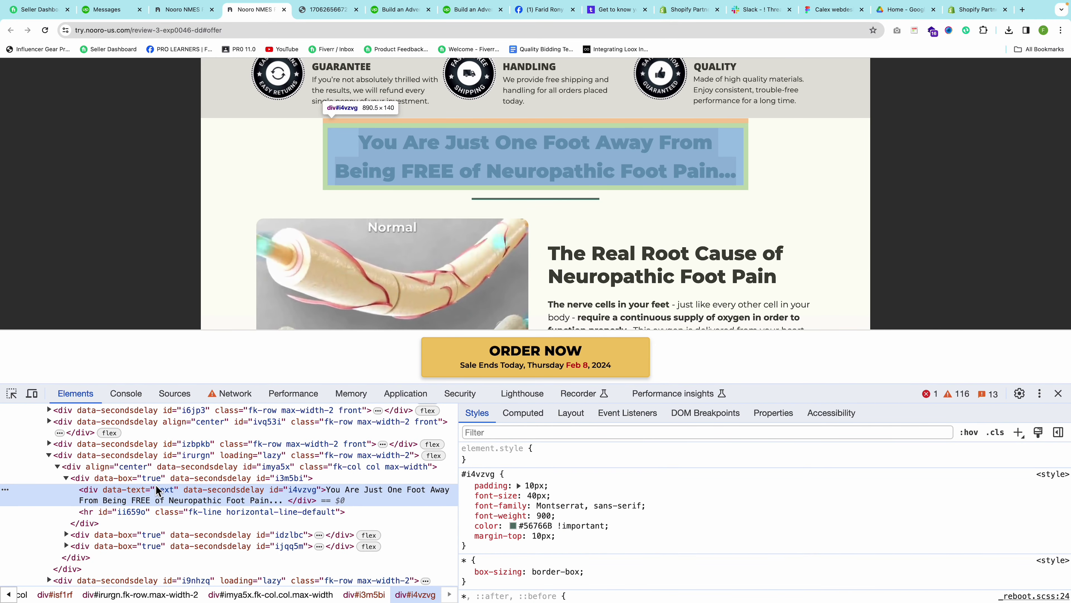
pyautogui.hotkey('ctrl', 'Left')
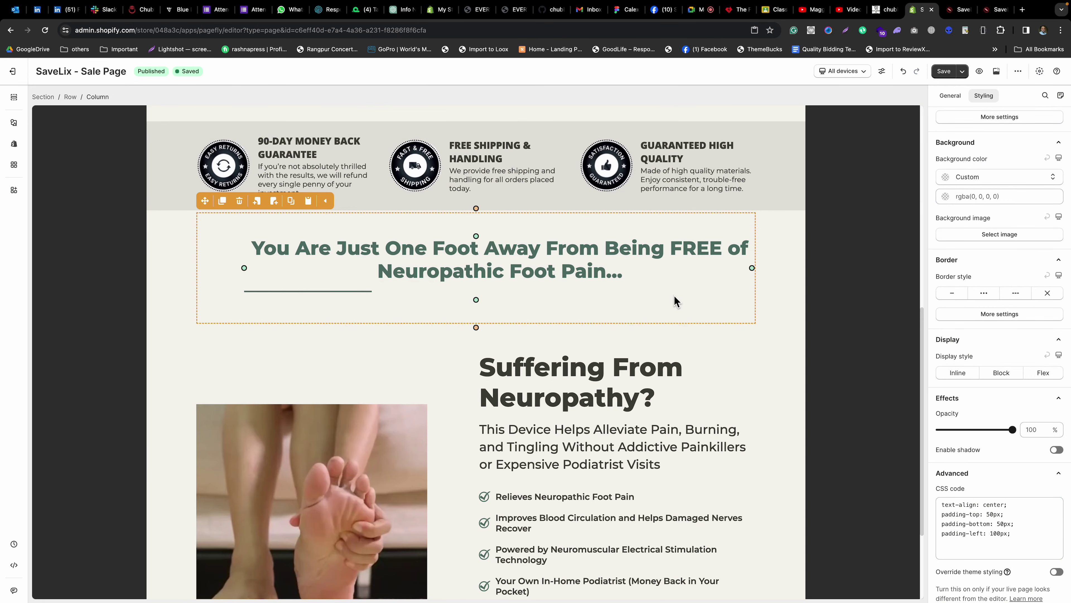
# Set the left padding of the heading's column to 0 px.
pyautogui.scroll(10, 1010, 222)
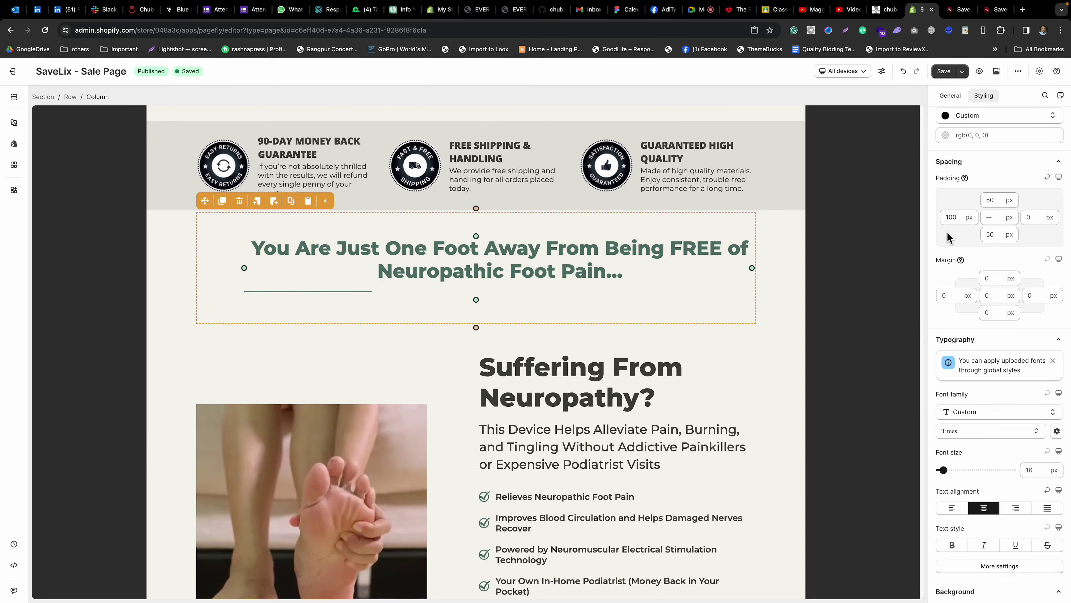
pyautogui.doubleClick(946, 217)
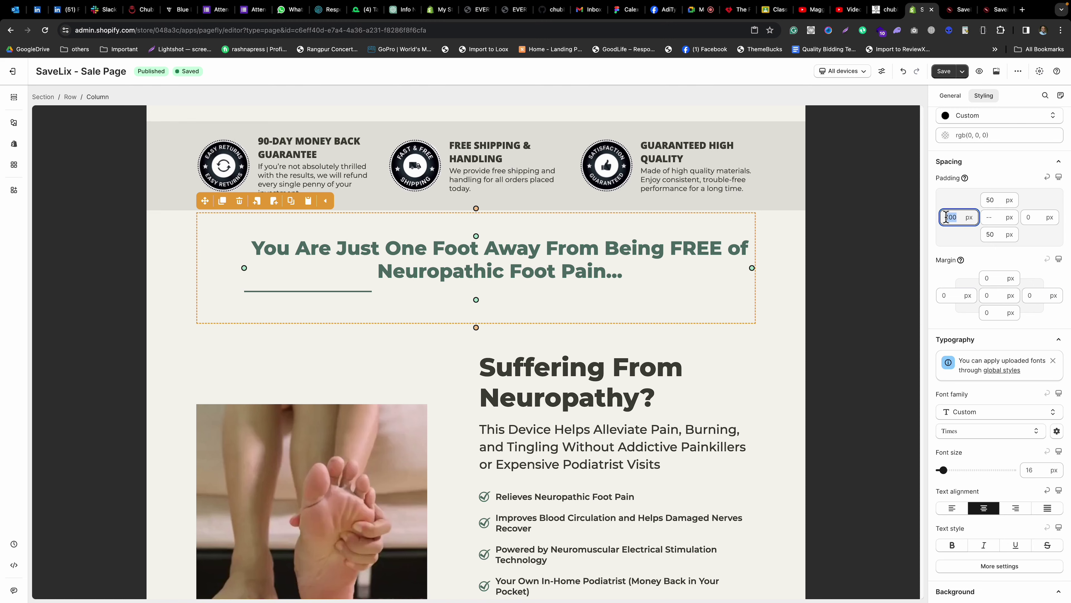
pyautogui.write('0')
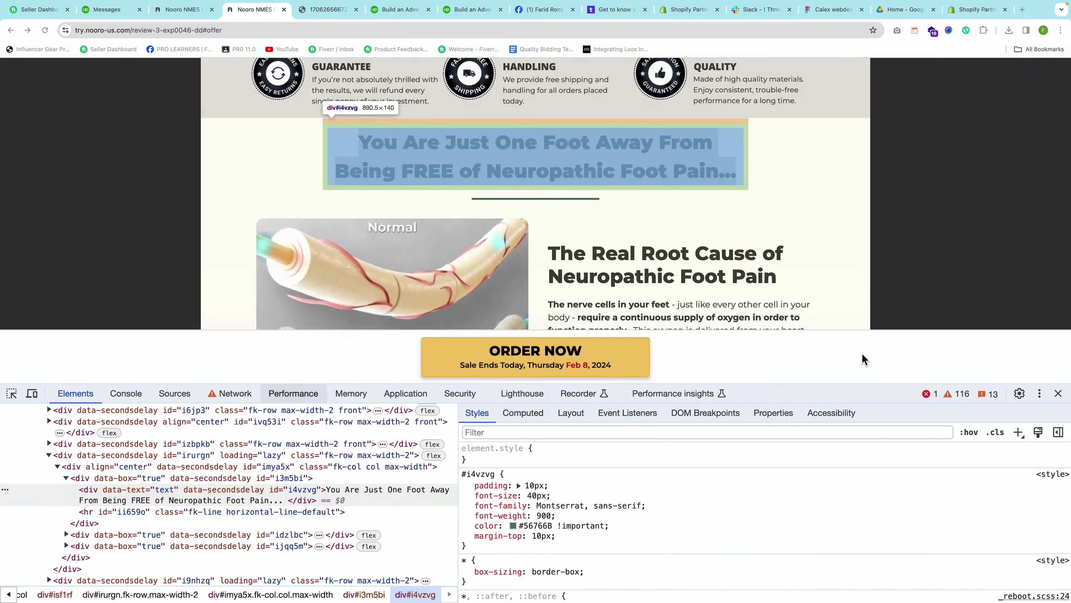
# Limit the heading's column to a max-width of 860px in its CSS code, following the heading width on the nooro reference page.
pyautogui.click(194, 500)
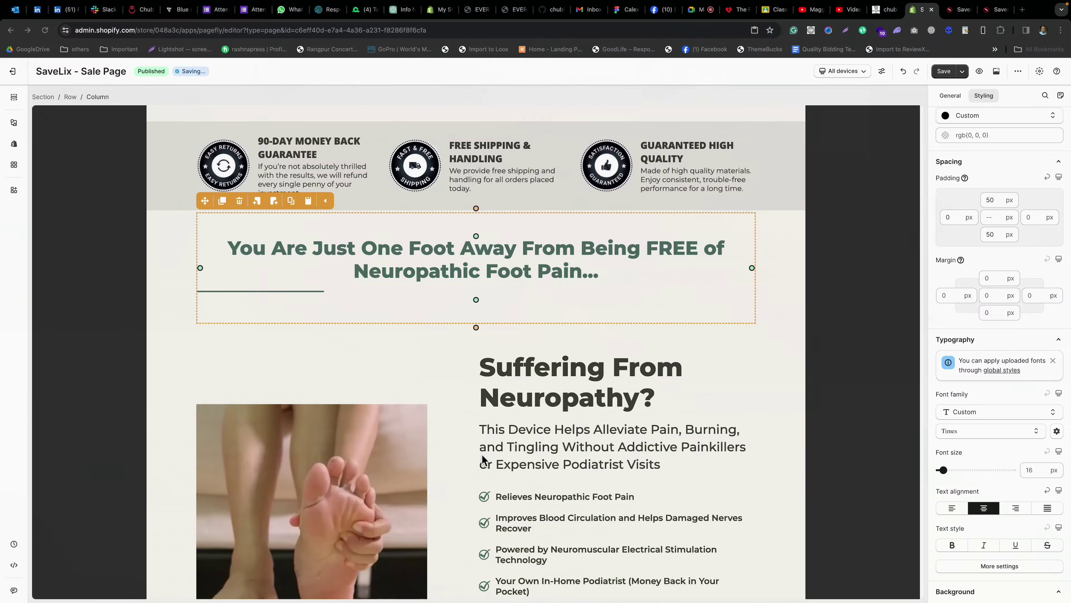
pyautogui.scroll(-10, 989, 311)
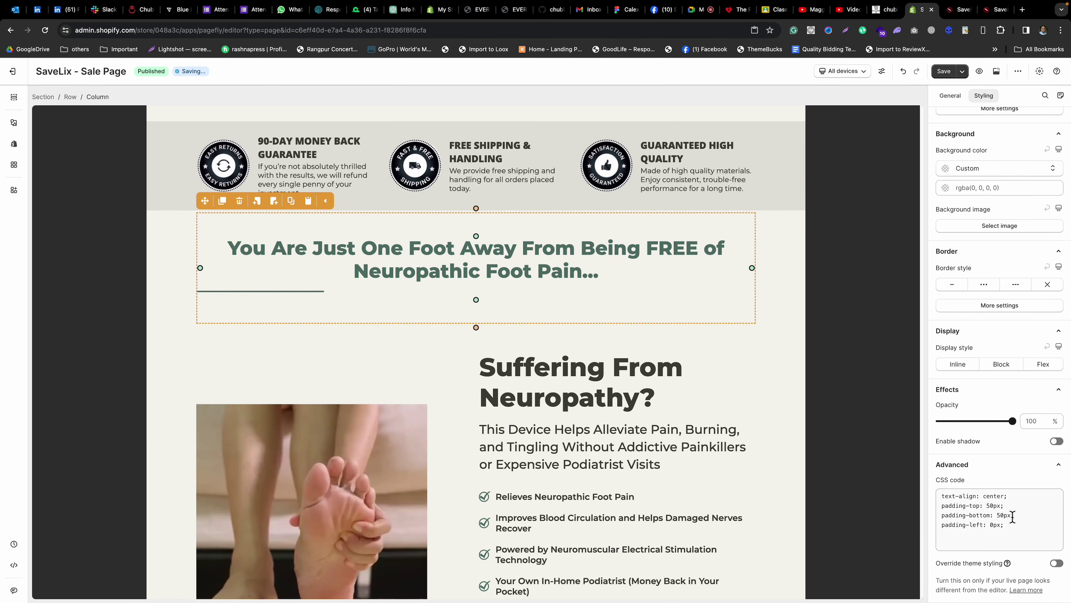
pyautogui.click(1048, 525)
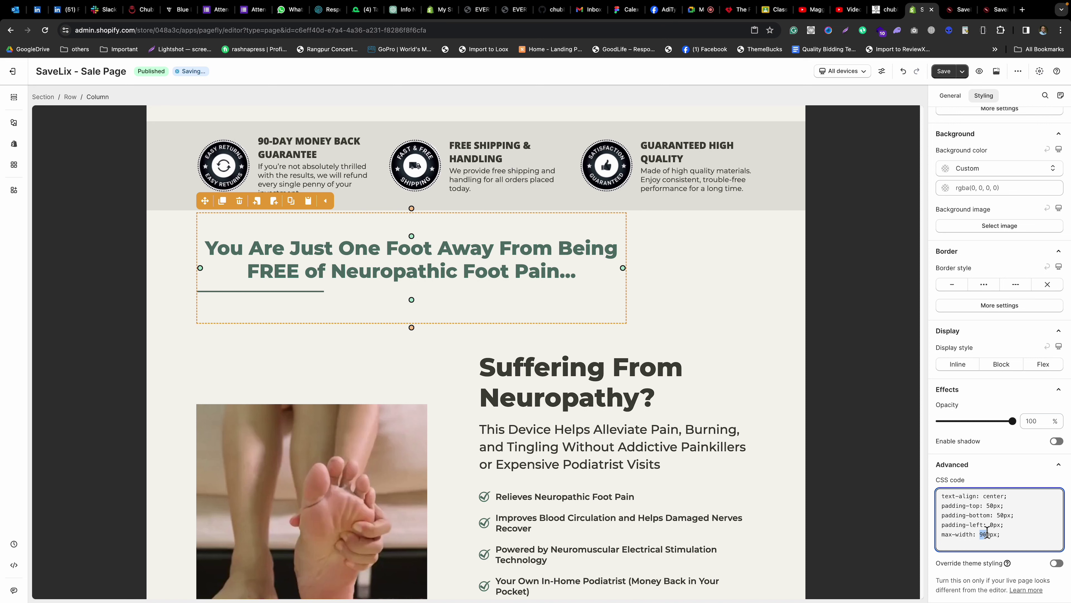
pyautogui.write('89')
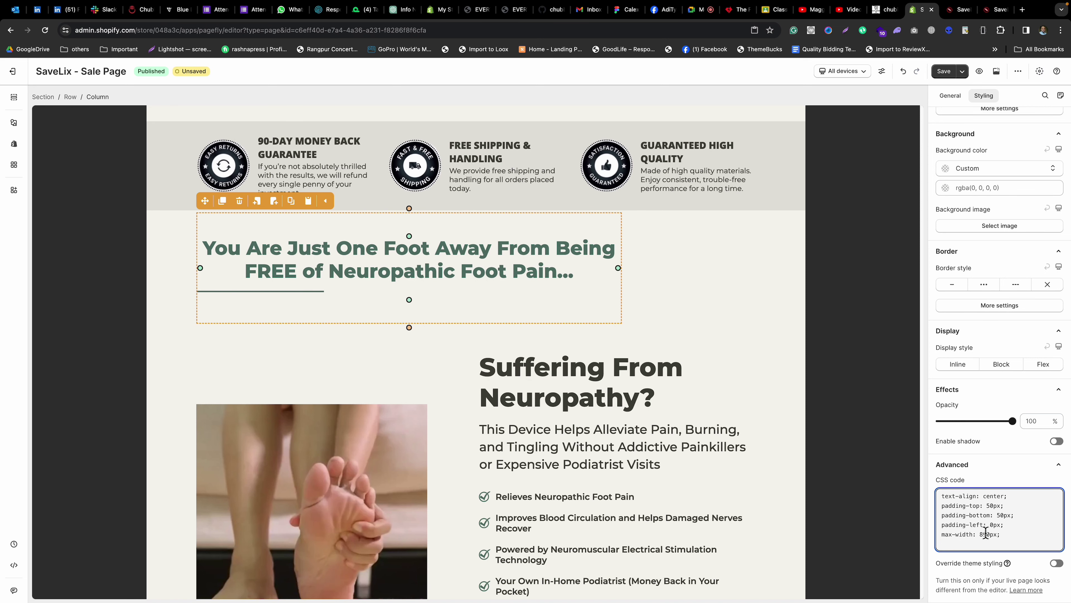
pyautogui.moveTo(984, 533); pyautogui.dragTo(988, 534)
pyautogui.write('8')
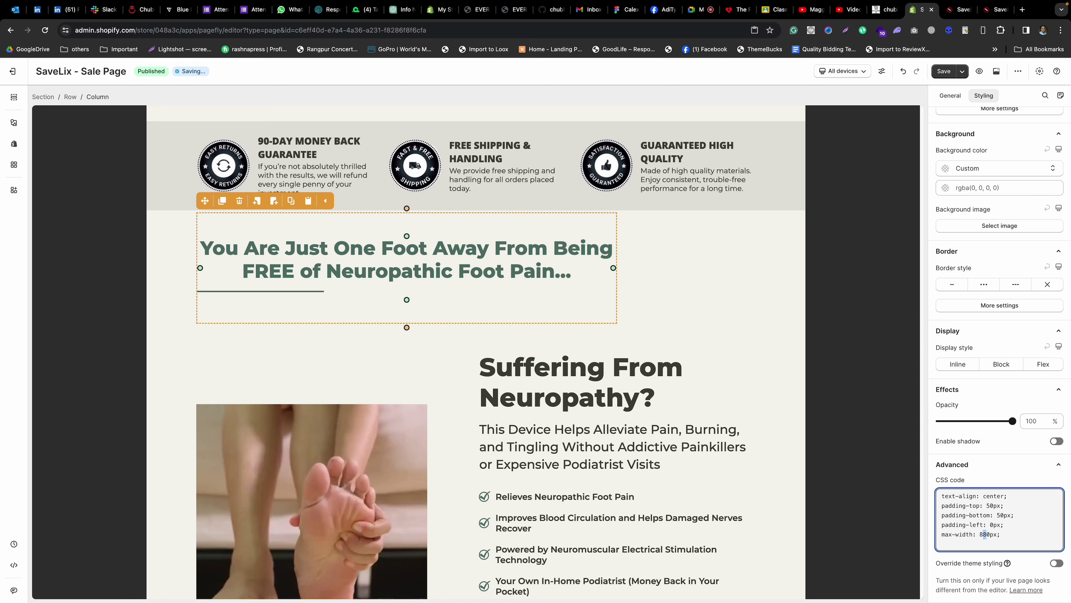
pyautogui.write('7')
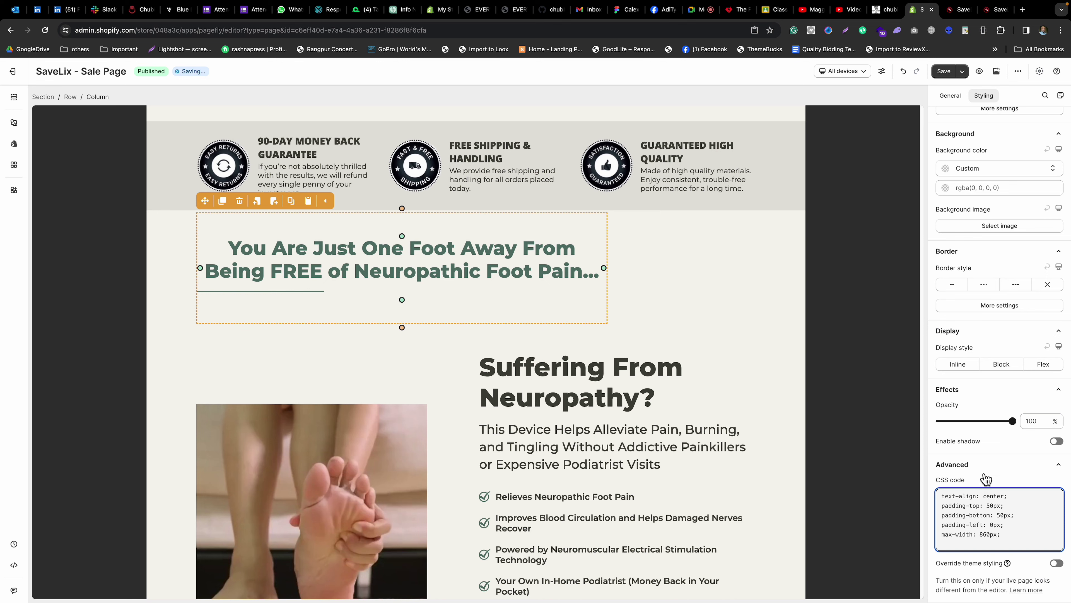
pyautogui.click(983, 471)
# Give the heading's row a Flex display with Row direction and Justify content Center.
pyautogui.click(682, 258)
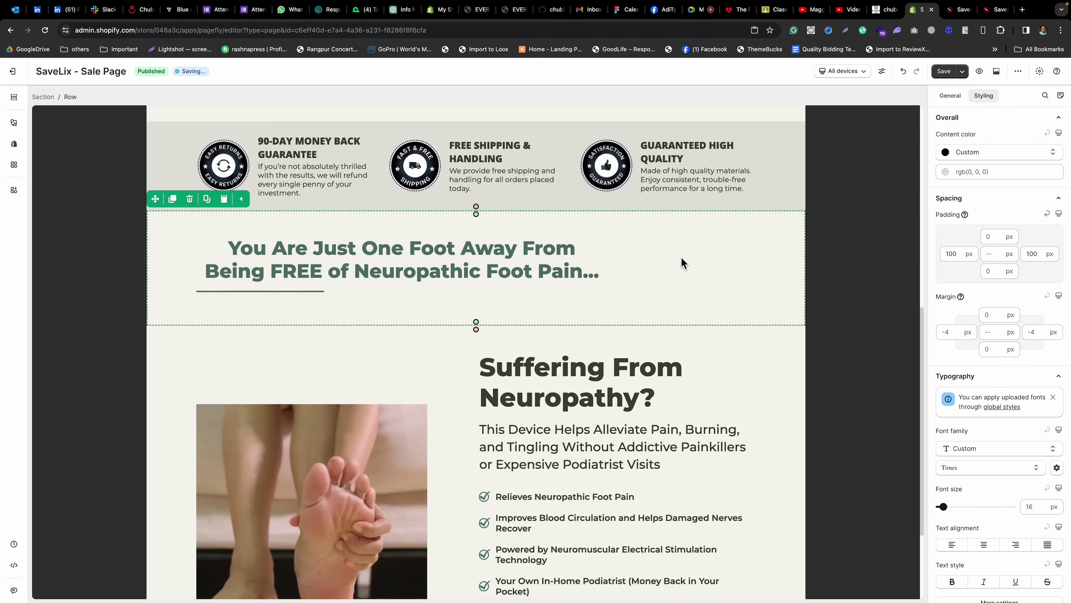
pyautogui.click(951, 96)
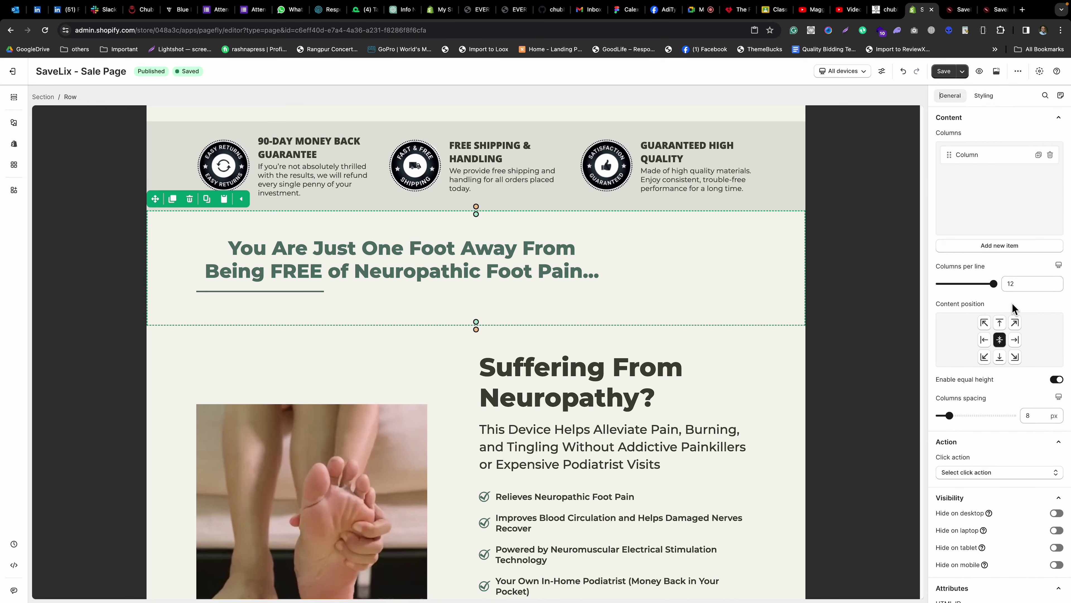
pyautogui.click(983, 98)
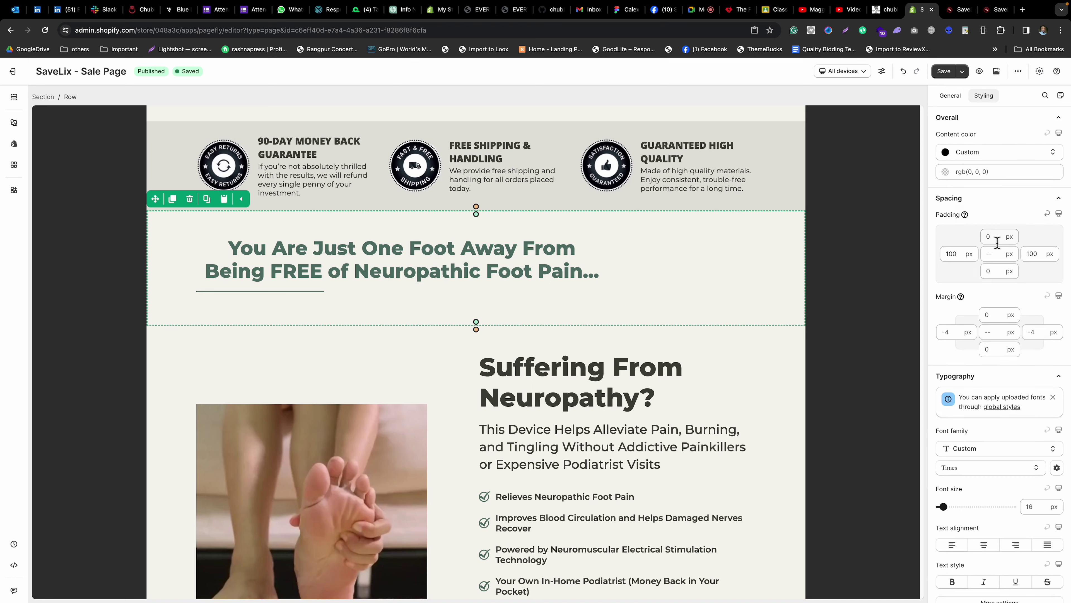
pyautogui.scroll(-5, 1021, 321)
pyautogui.scroll(-3, 1040, 312)
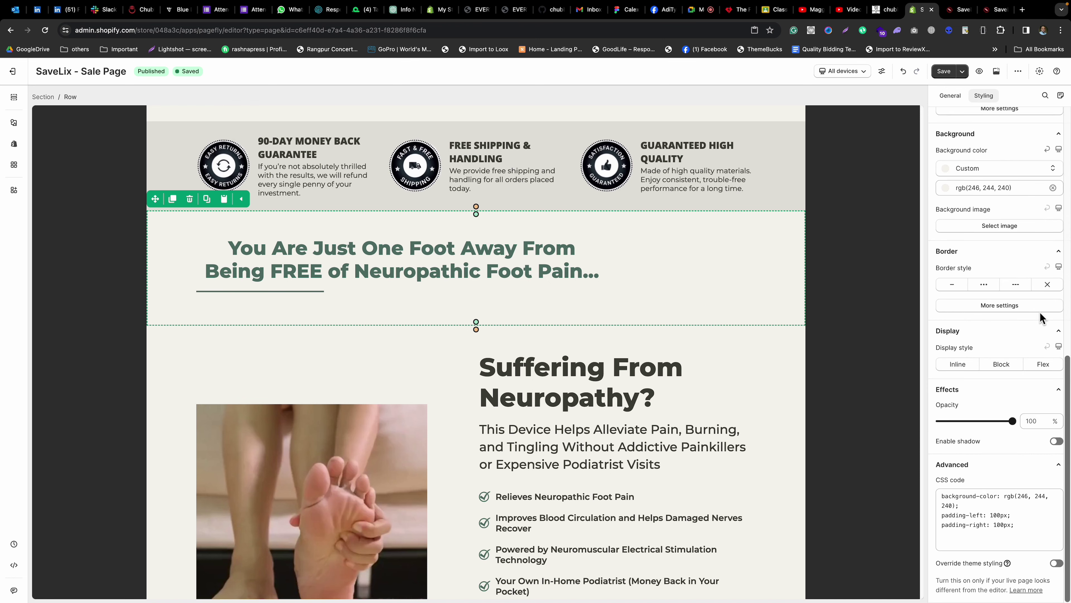
pyautogui.click(1043, 364)
pyautogui.scroll(-5, 1015, 325)
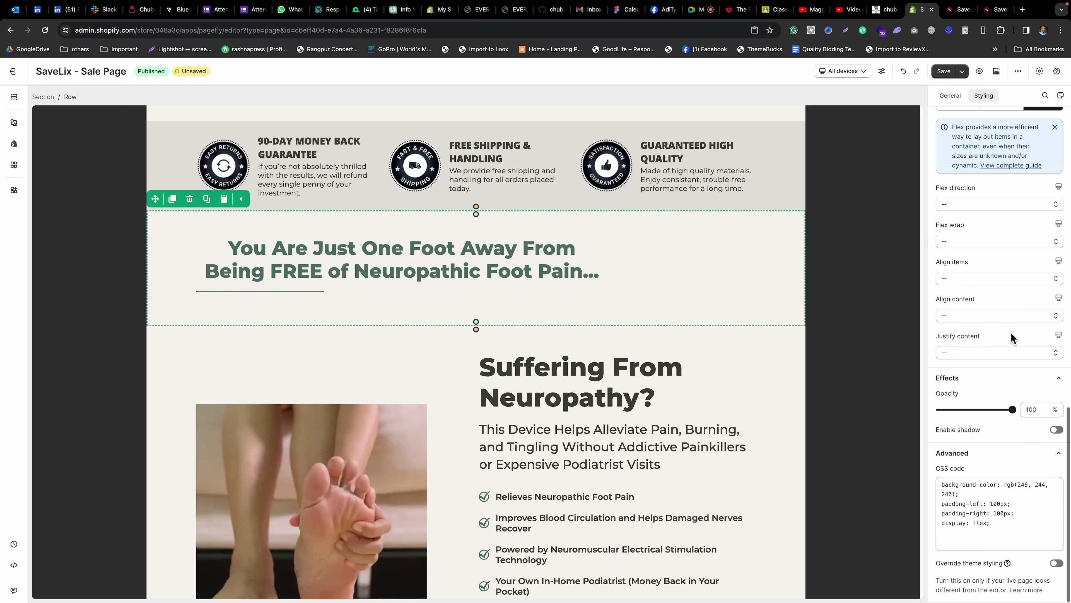
pyautogui.click(979, 205)
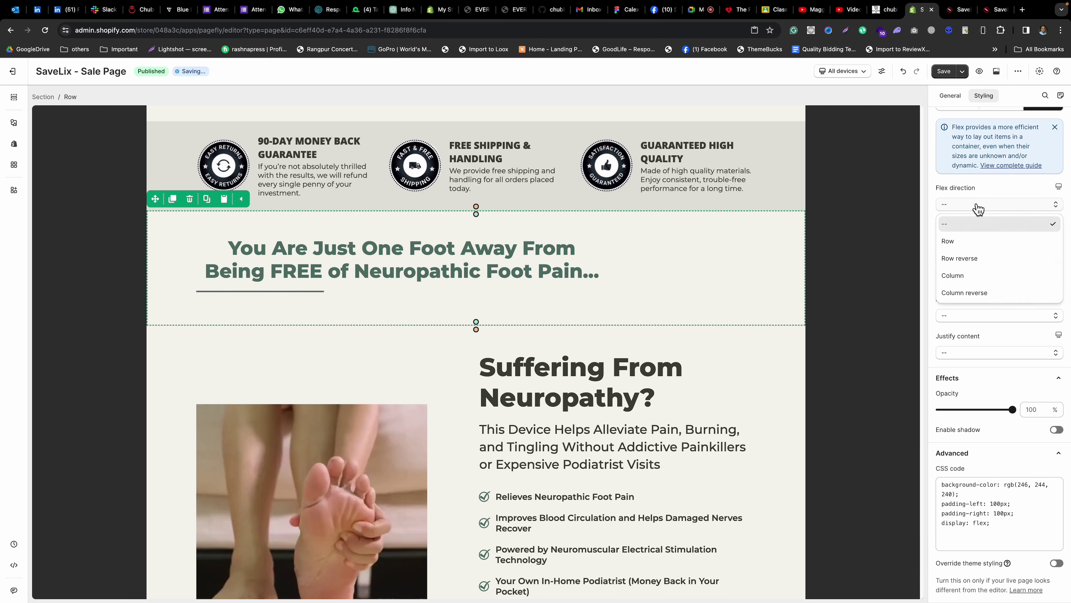
pyautogui.click(960, 240)
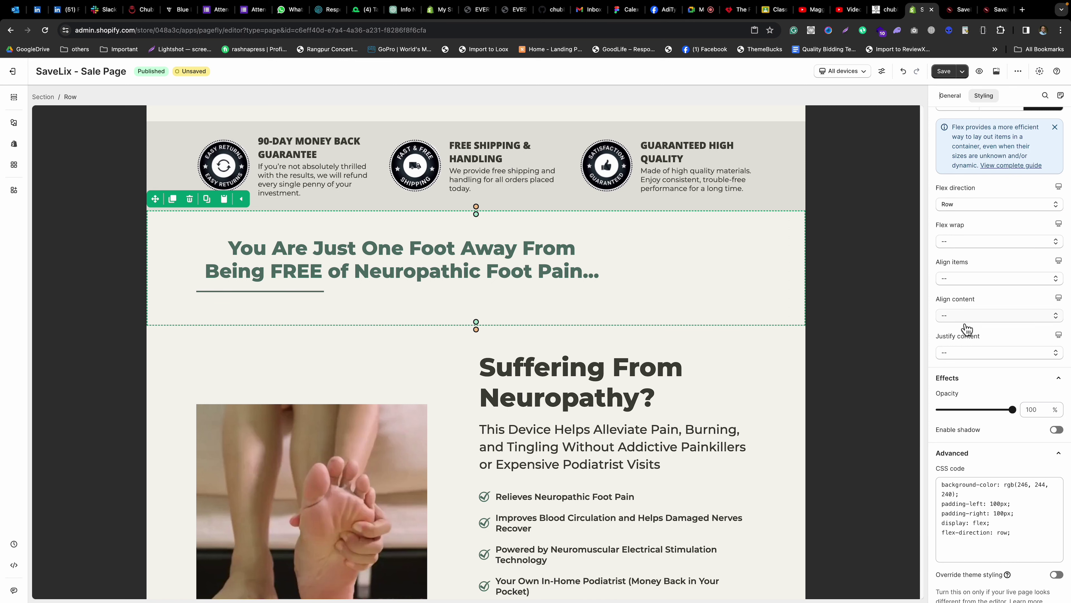
pyautogui.click(974, 353)
pyautogui.click(974, 392)
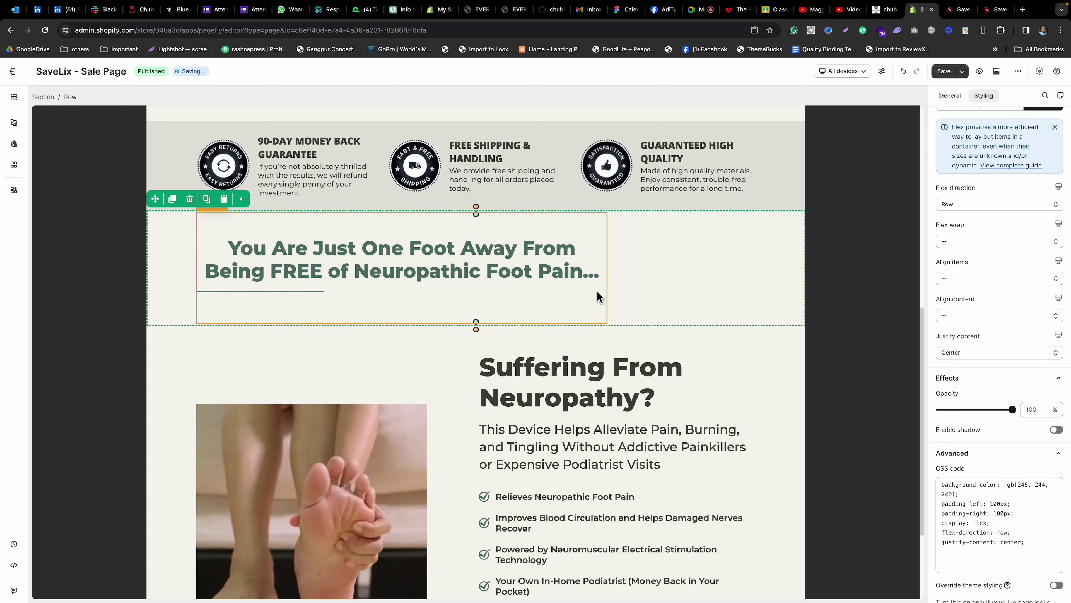
# Centre the heading's column within its row by adding "margin: auto;" to the column's CSS code.
pyautogui.click(602, 303)
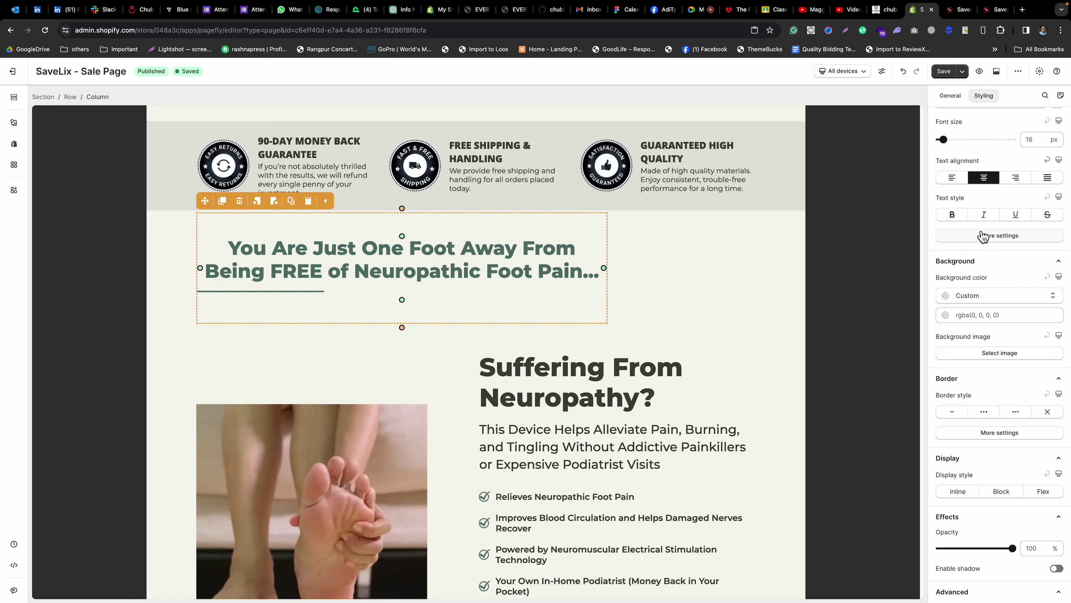
pyautogui.scroll(9, 984, 231)
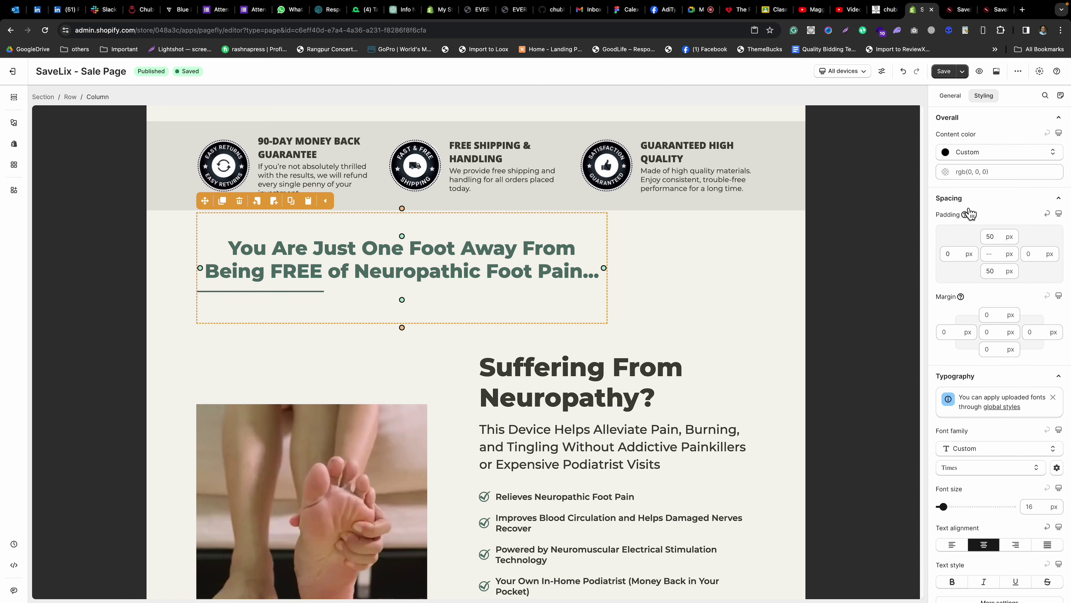
pyautogui.scroll(-10, 1003, 342)
pyautogui.click(1064, 536)
pyautogui.press('Return')
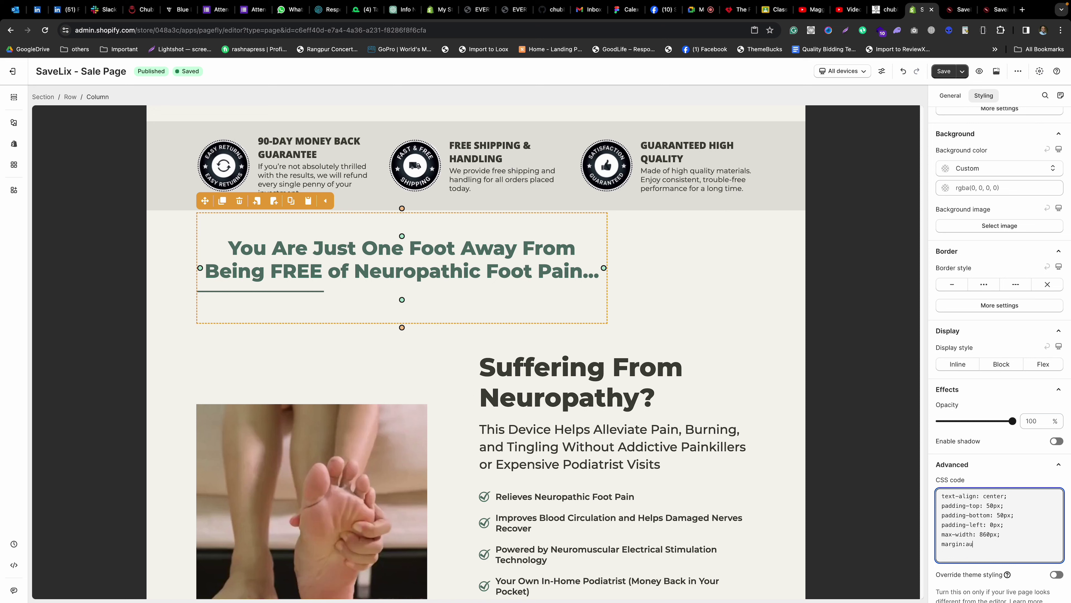
pyautogui.write('margin: auto;')
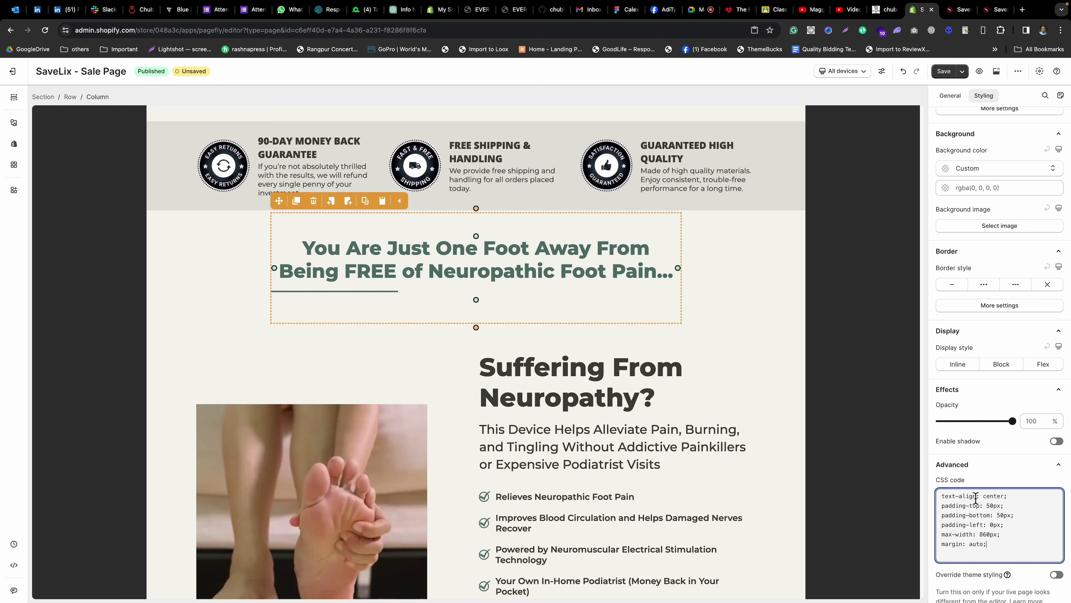
# Centre the divider below the heading by adding "margin: auto;" to its CSS code.
pyautogui.click(344, 291)
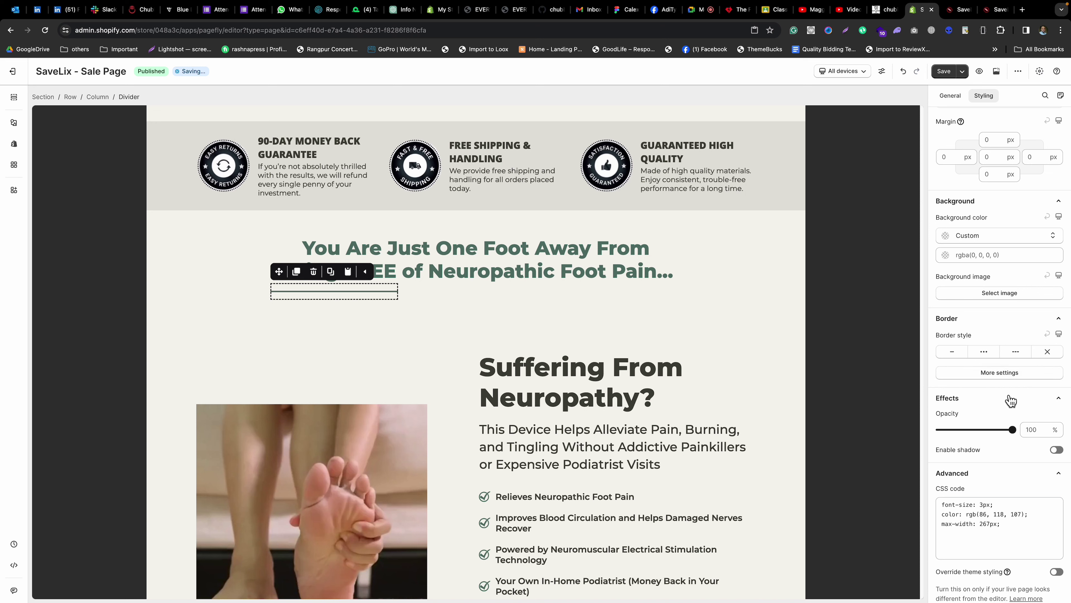
pyautogui.scroll(-1, 1014, 399)
pyautogui.click(1032, 514)
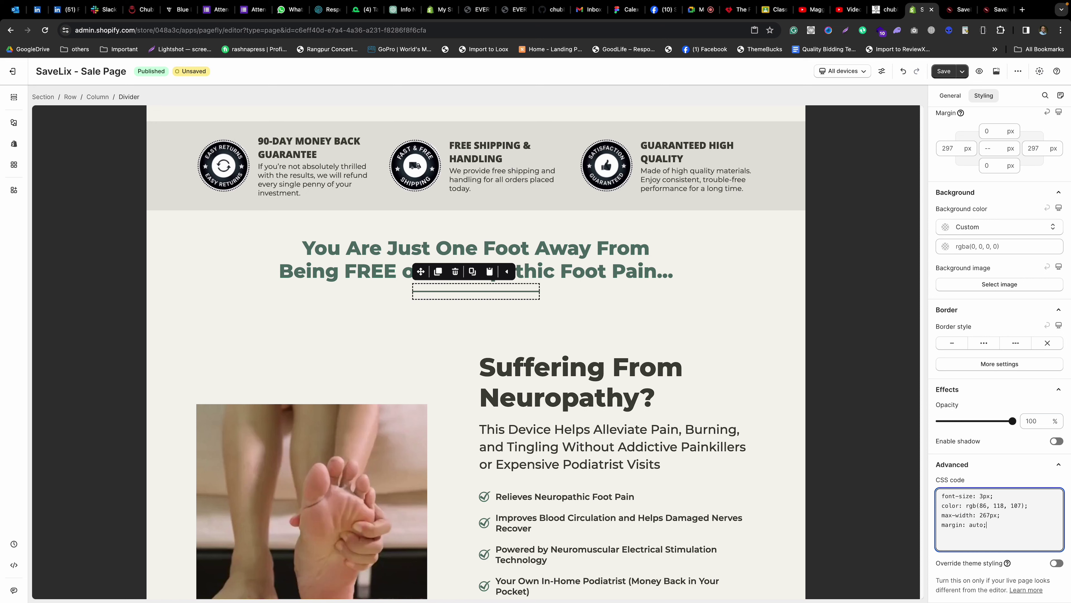
# Set the bottom padding of the column containing the "You Are Just One Foot Away" headline to 0 px.
pyautogui.click(1010, 477)
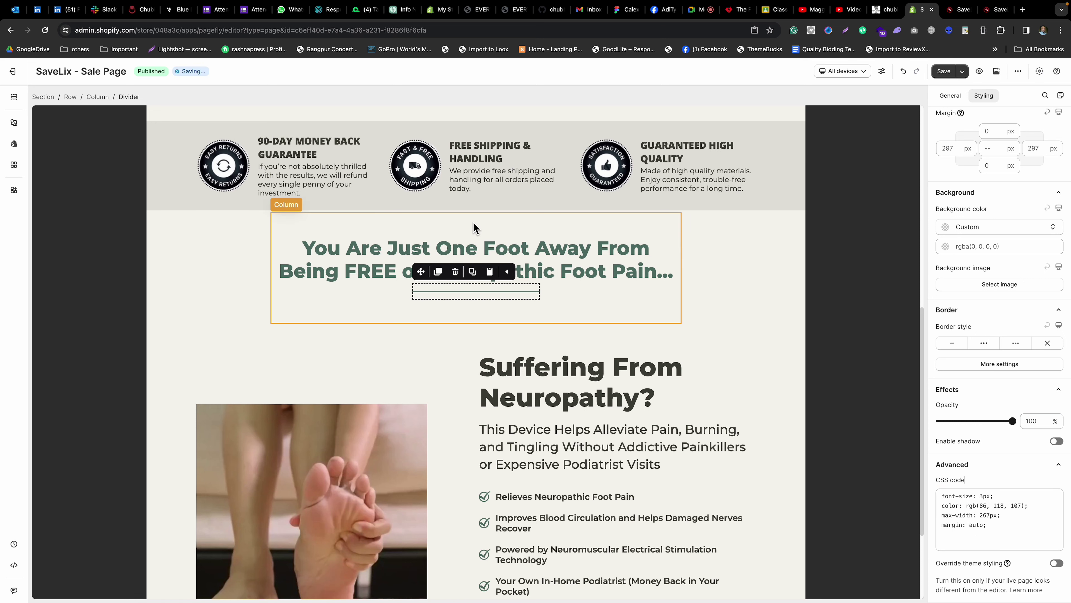
pyautogui.click(744, 299)
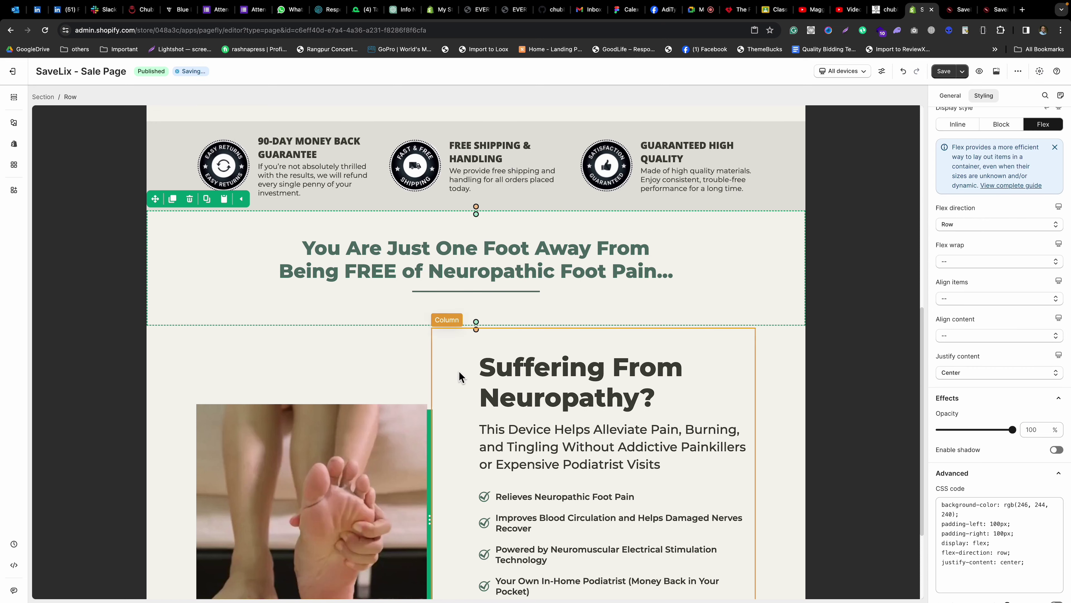
pyautogui.click(470, 354)
pyautogui.click(397, 309)
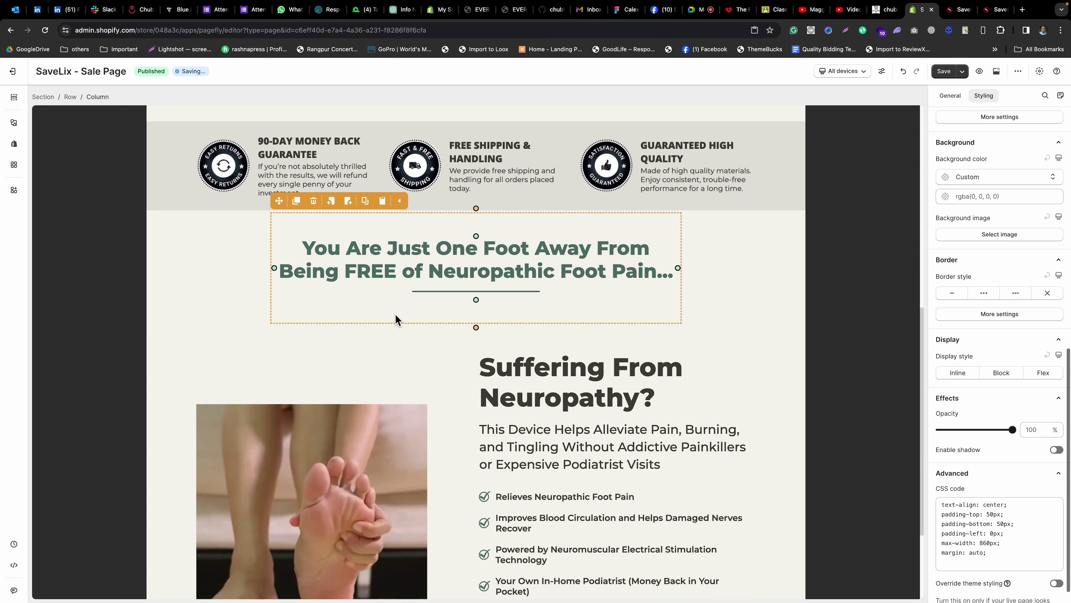
pyautogui.scroll(10, 1016, 245)
pyautogui.click(990, 270)
pyautogui.press('BackSpace')
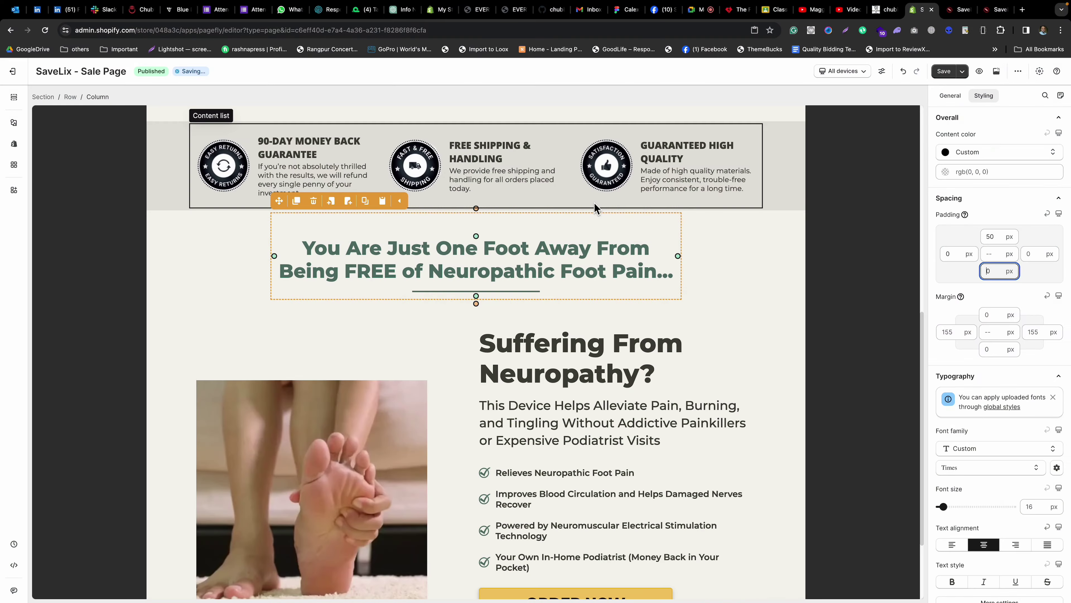
# Set the headline column's top padding to 30 px and save the page.
pyautogui.moveTo(991, 236); pyautogui.dragTo(979, 239)
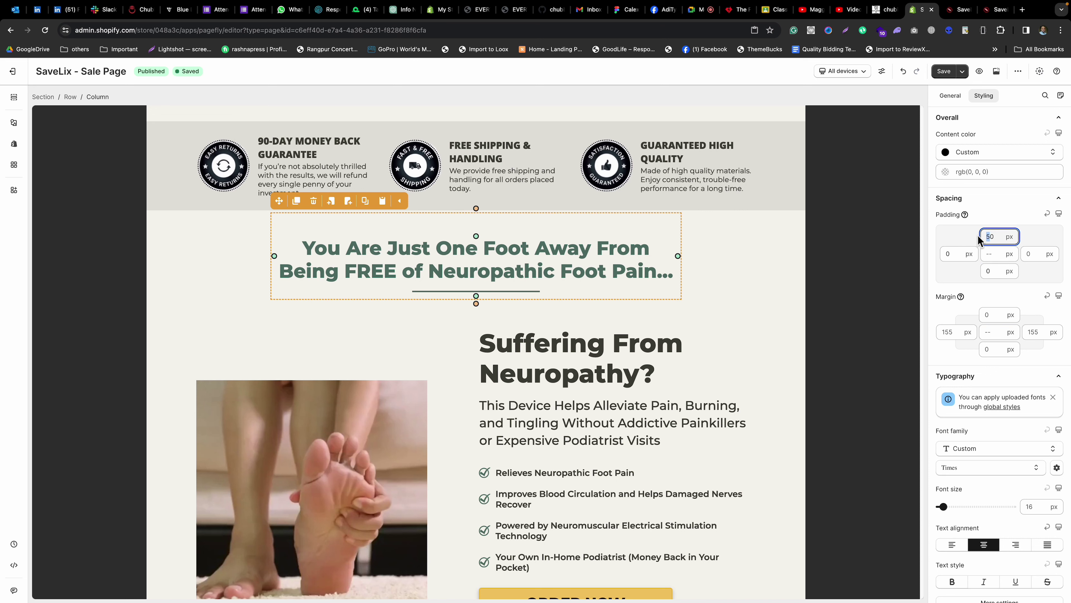
pyautogui.write('4')
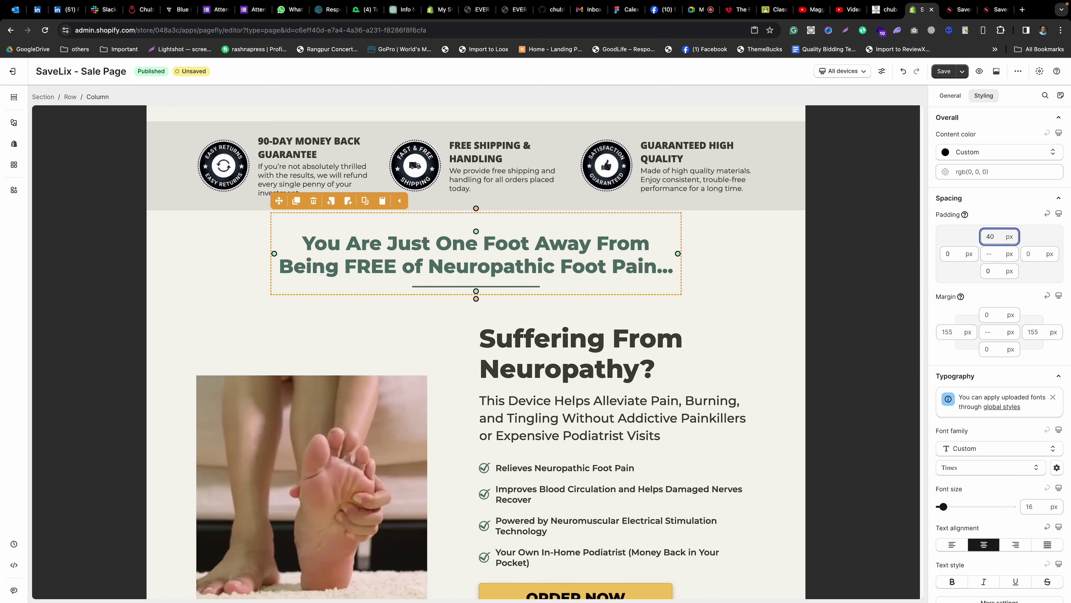
pyautogui.press('BackSpace')
pyautogui.write('3')
pyautogui.click(748, 287)
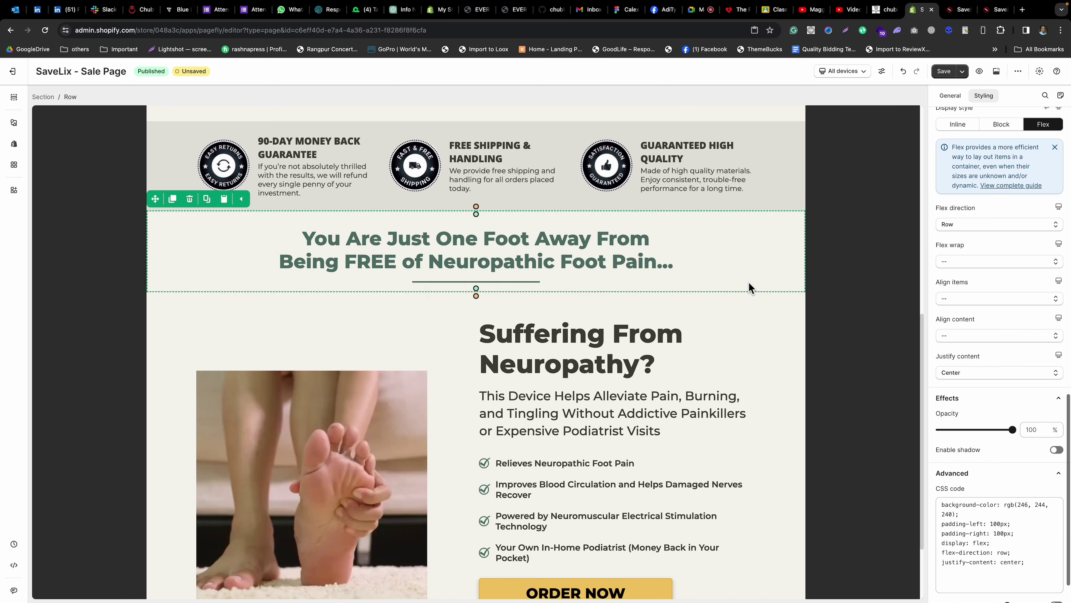
pyautogui.click(513, 300)
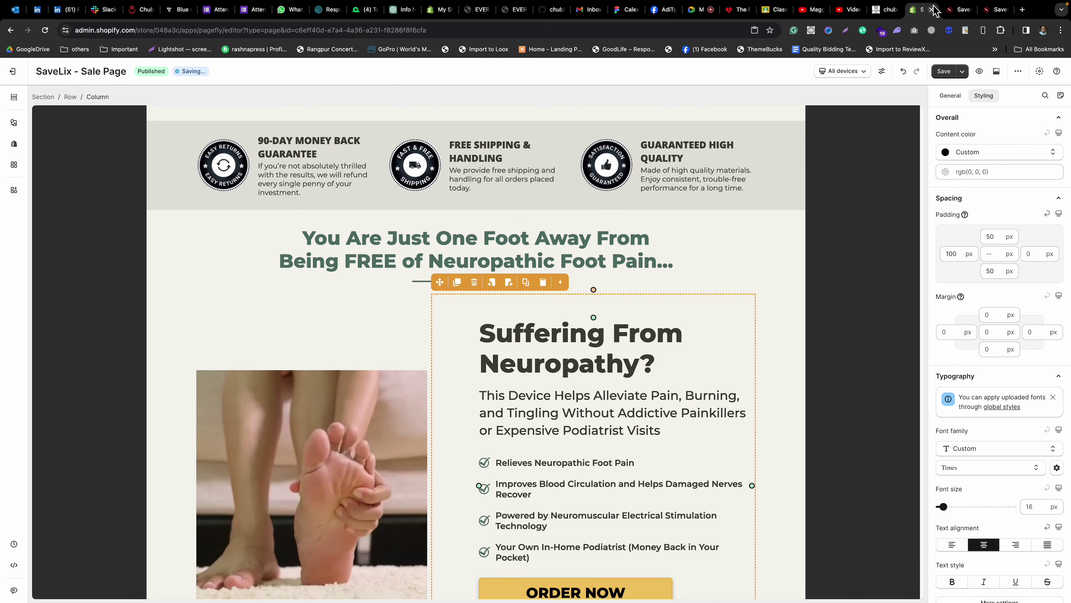
pyautogui.click(943, 71)
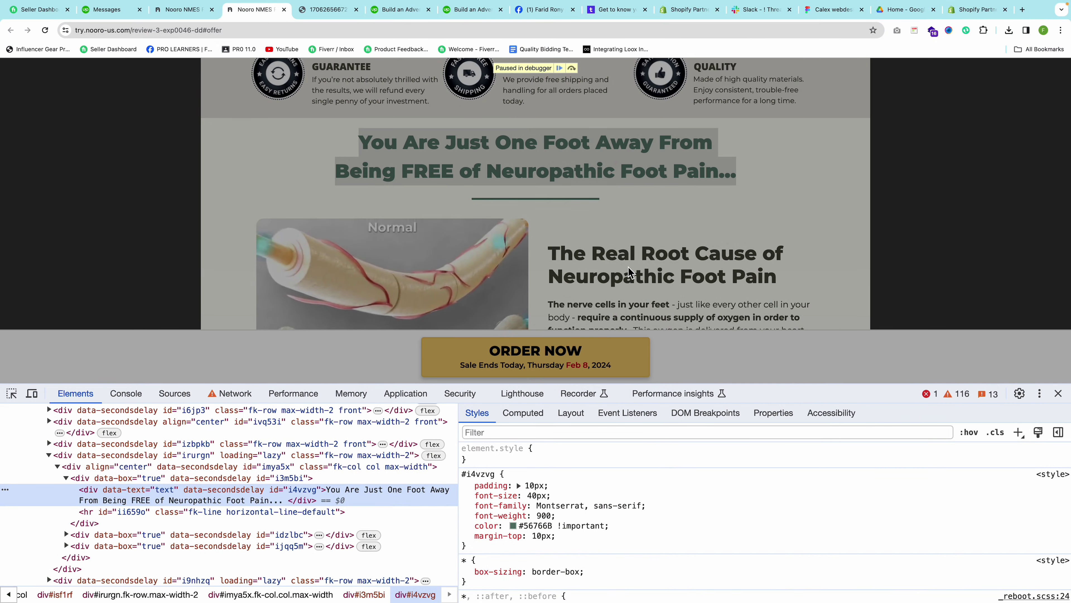
# Switch to the Nooro reference page and inspect the heading "The Real Root Cause of Neuropathic Foot Pain" in the developer tools.
pyautogui.click(1059, 393)
pyautogui.click(538, 232)
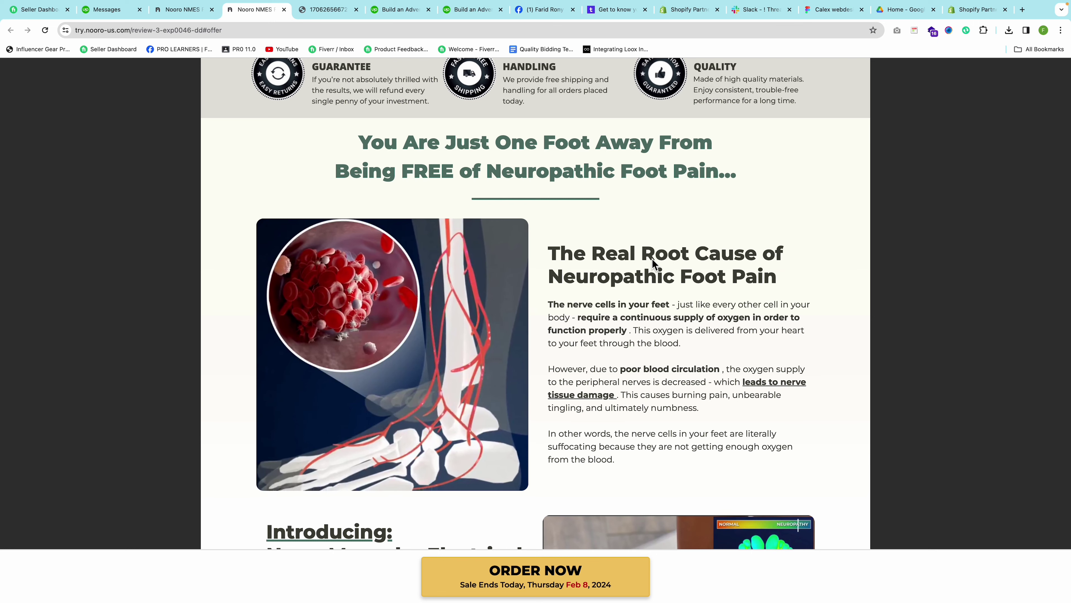
pyautogui.rightClick(650, 252)
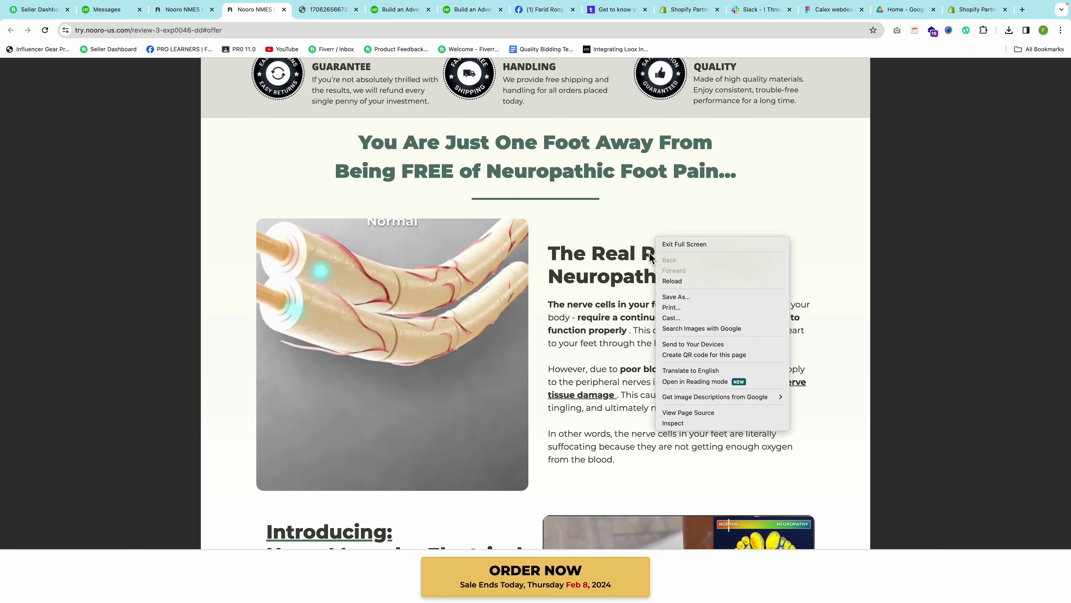
pyautogui.rightClick(571, 248)
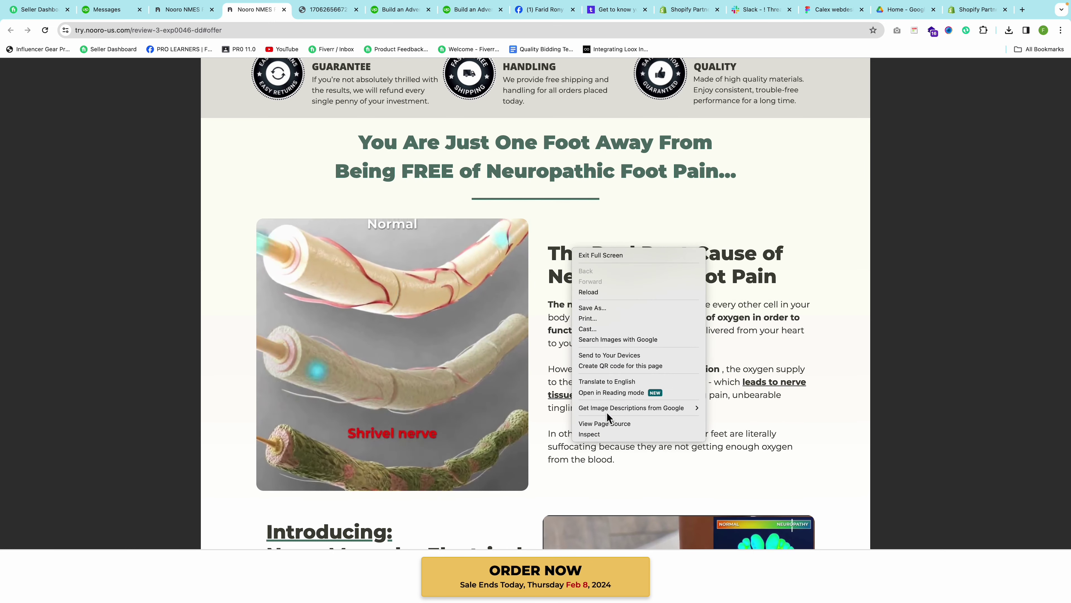
pyautogui.press('Escape')
pyautogui.press('super+alt+i')
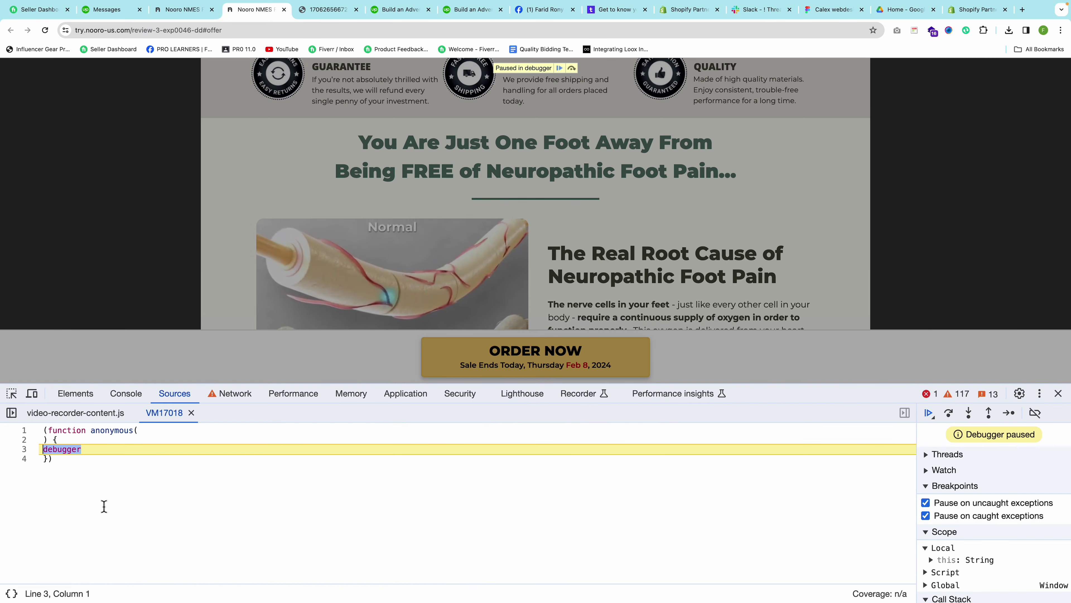
pyautogui.press('F8')
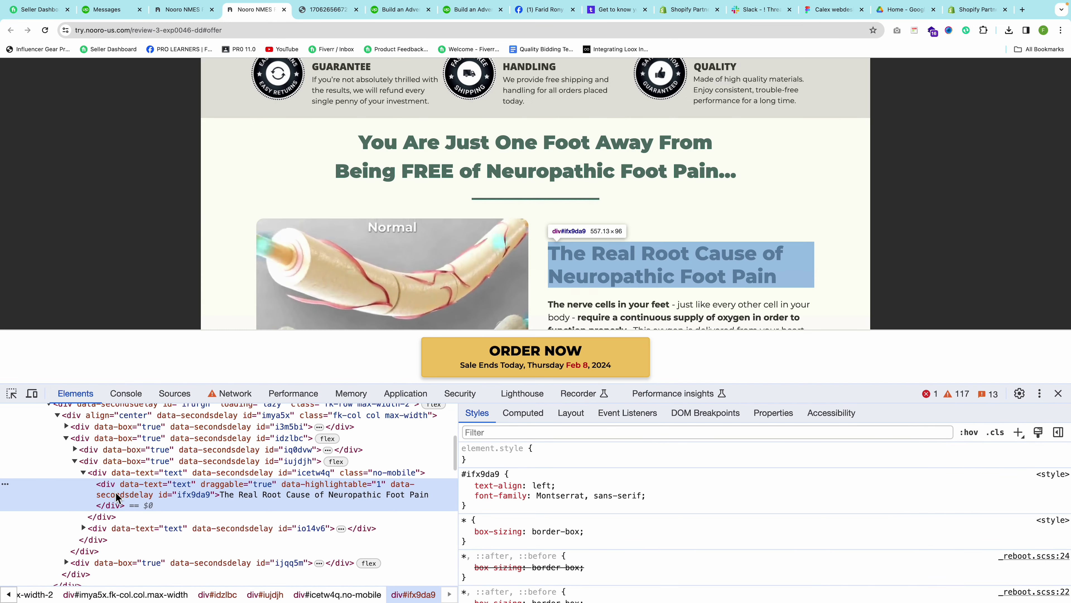
# Copy the inspected heading's text and replace the "Suffering From Neuropathy?" heading on the sale page with "The Real Root Cause of Neuropathic Foot Pain".
pyautogui.doubleClick(364, 494)
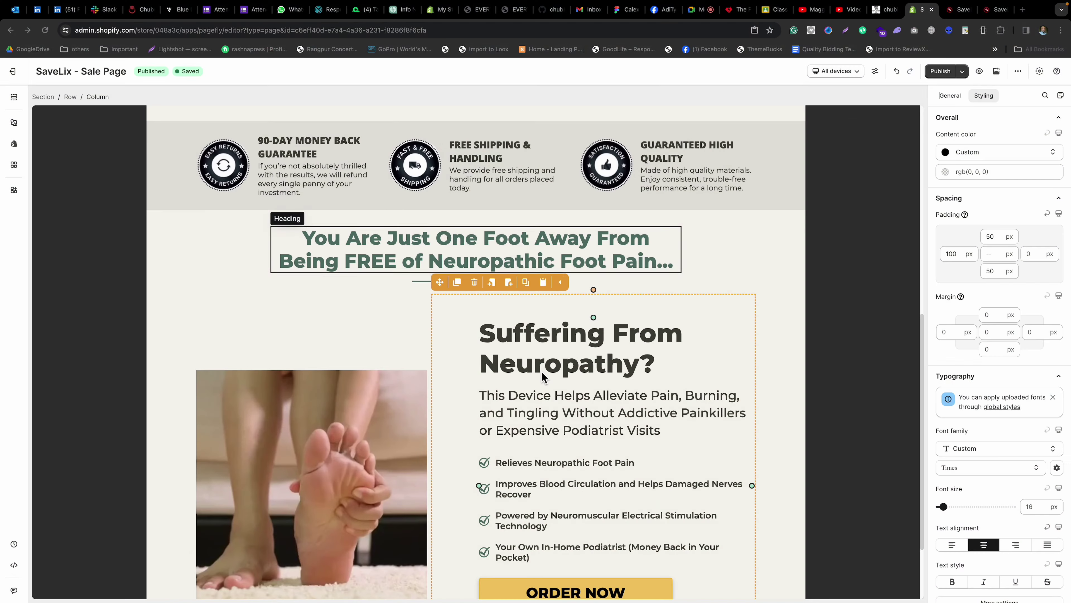
pyautogui.click(564, 357)
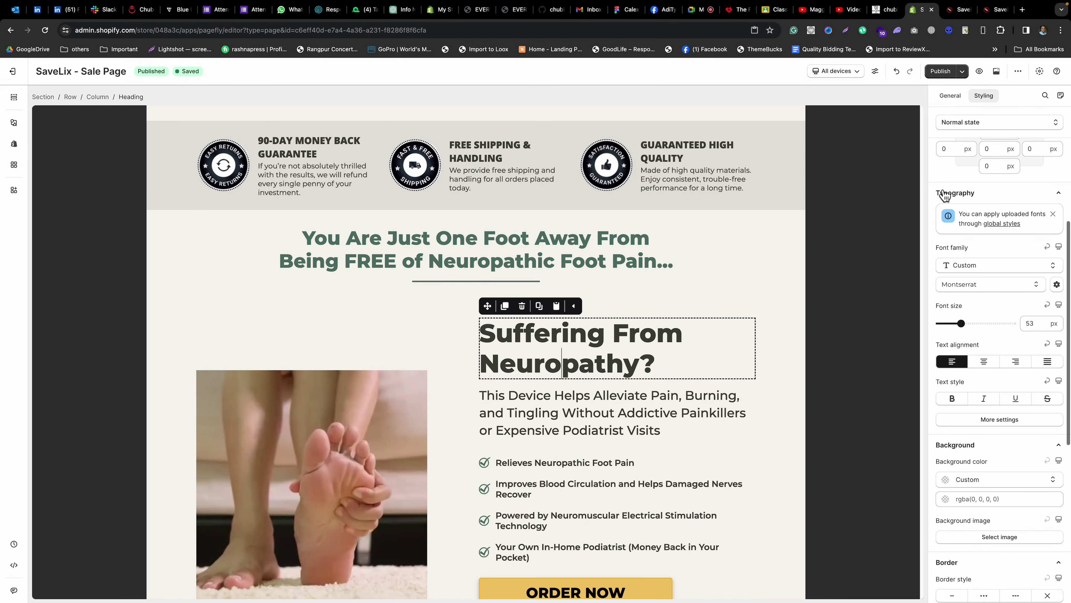
pyautogui.click(950, 96)
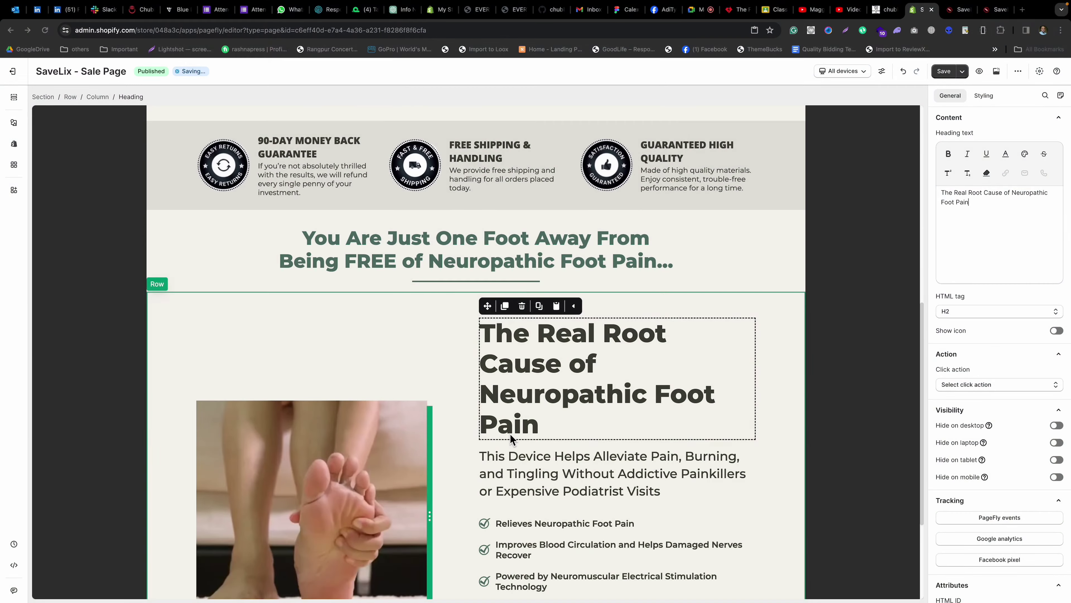
# Reduce the left padding of the column holding the new heading to 30 px.
pyautogui.click(510, 434)
pyautogui.click(985, 96)
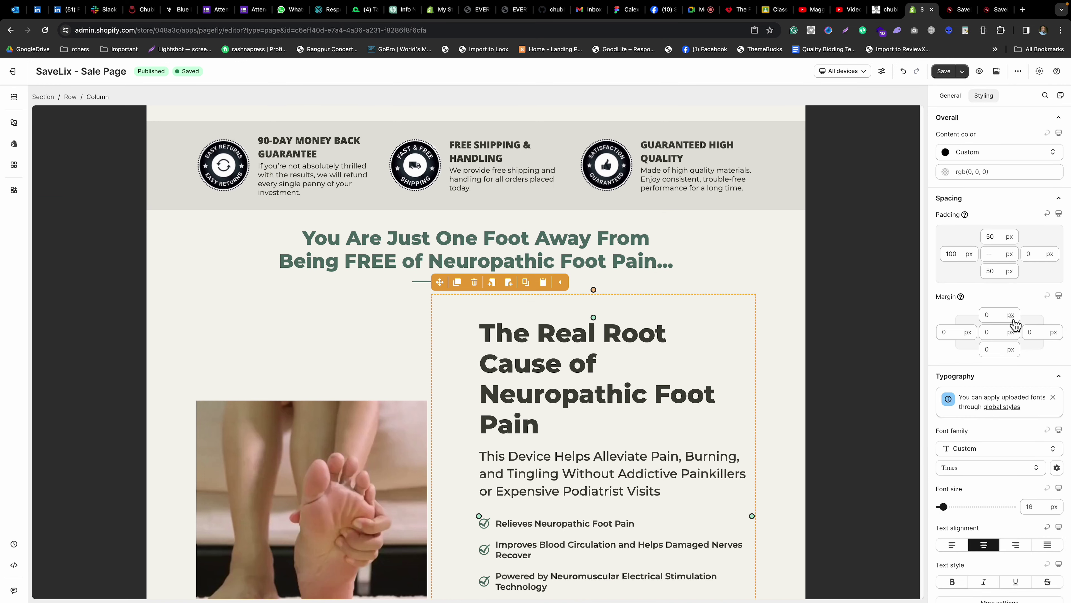
pyautogui.click(941, 253)
pyautogui.scroll(1, 940, 253)
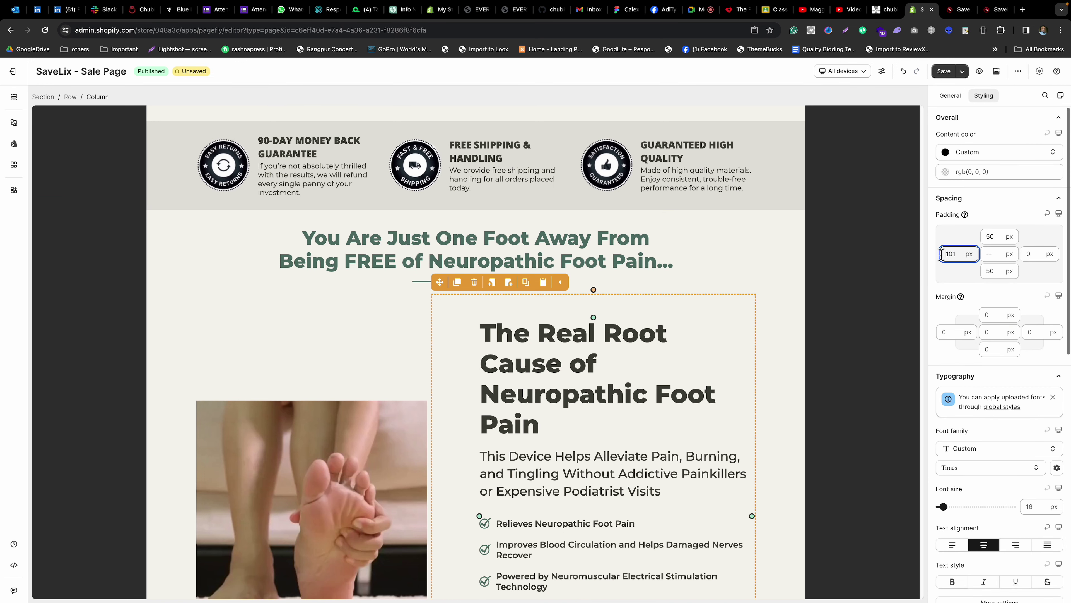
pyautogui.write('4')
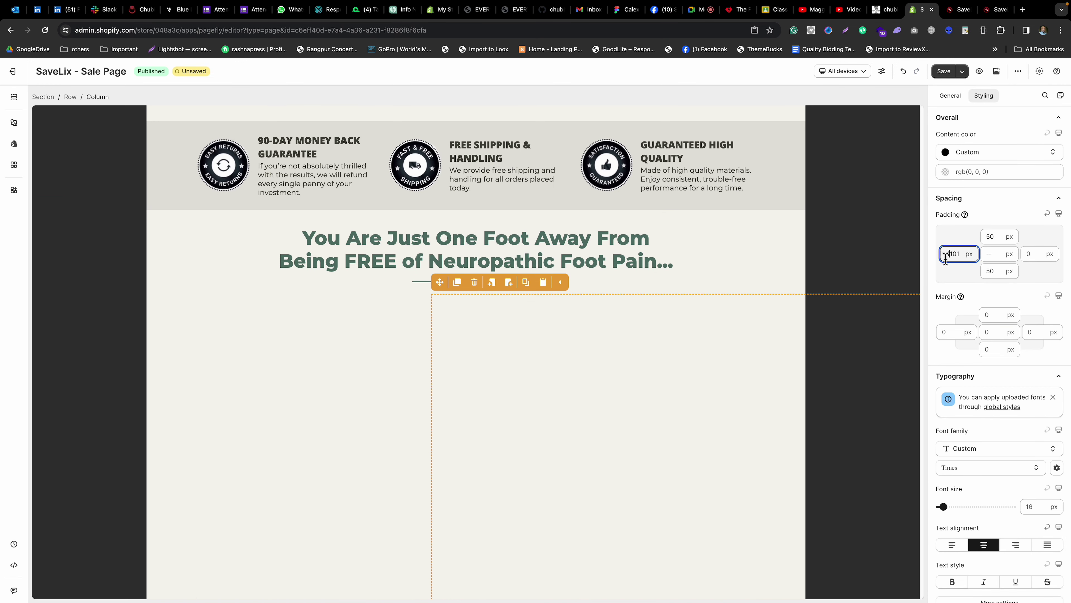
pyautogui.press('BackSpace')
pyautogui.write('3')
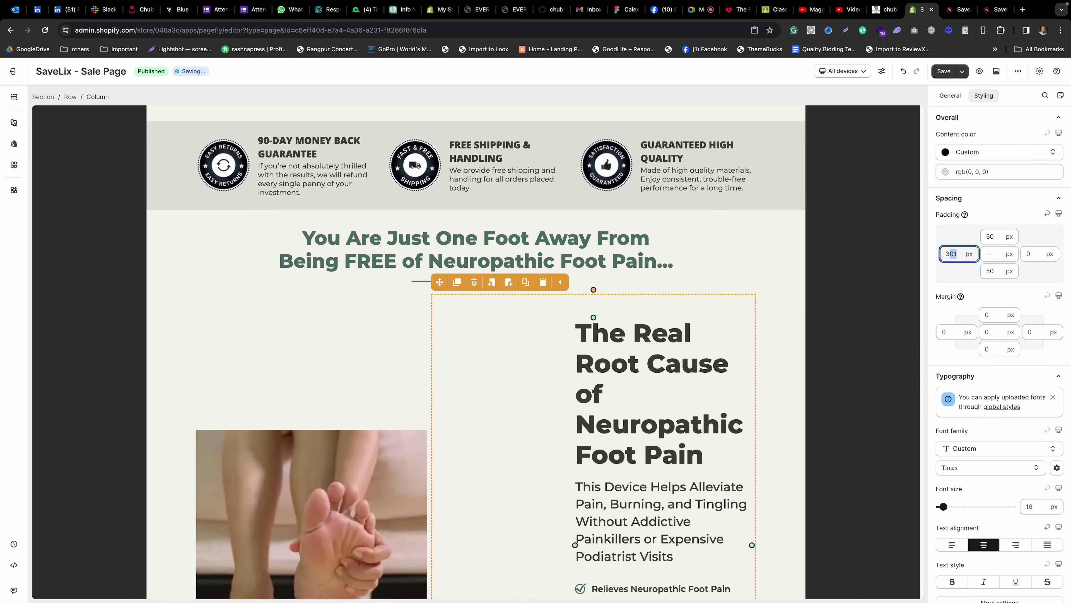
pyautogui.press('BackSpace')
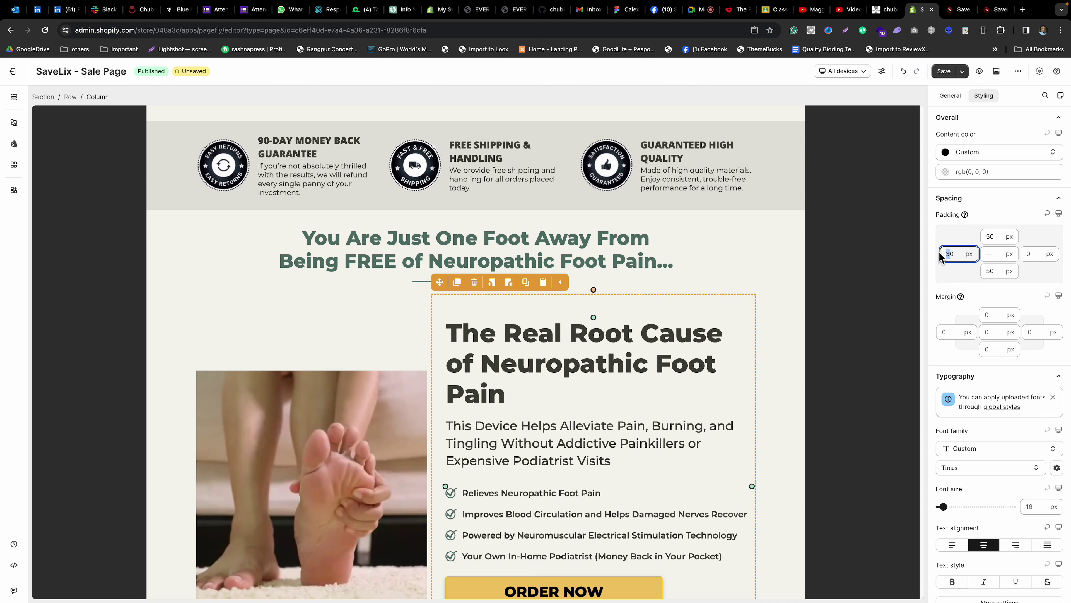
# Check the heading's font size in the reference page's styles and set "The Real Root Cause of Neuropathic Foot Pain" to 40 px.
pyautogui.click(601, 340)
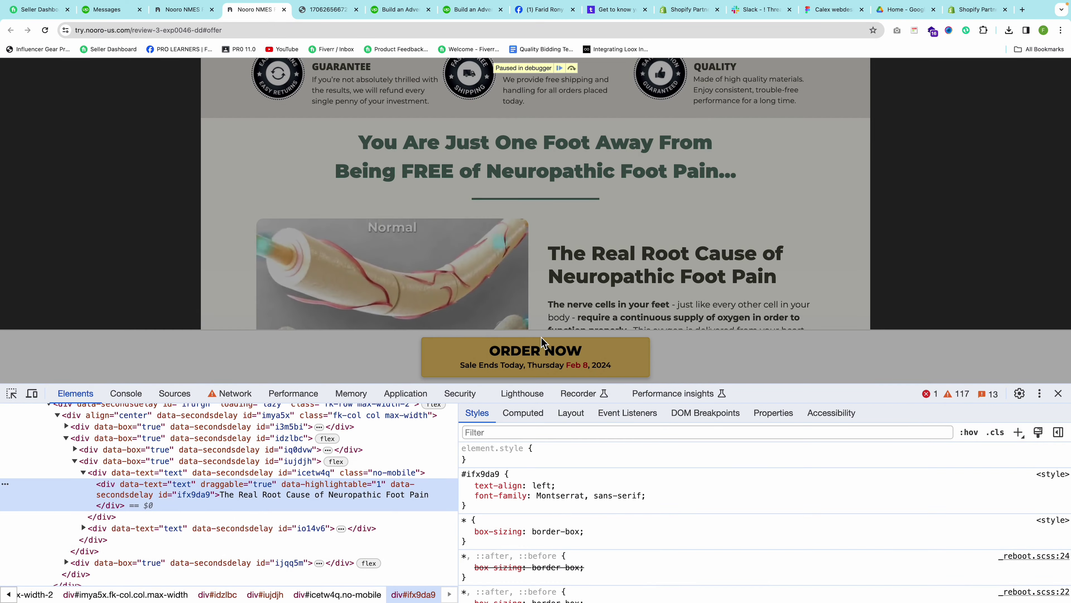
pyautogui.scroll(-5, 683, 542)
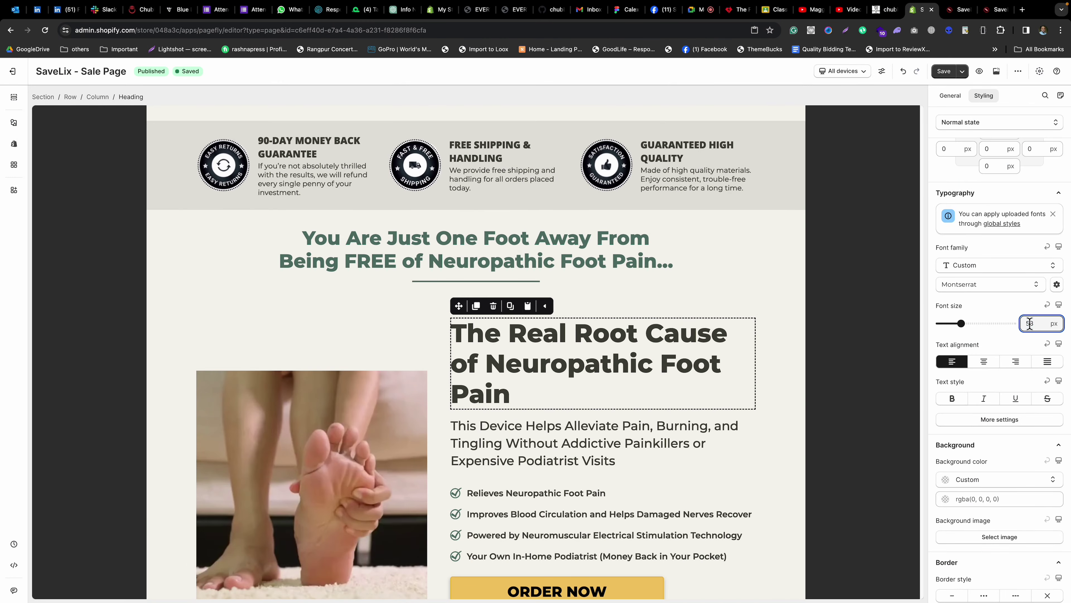
pyautogui.write('40')
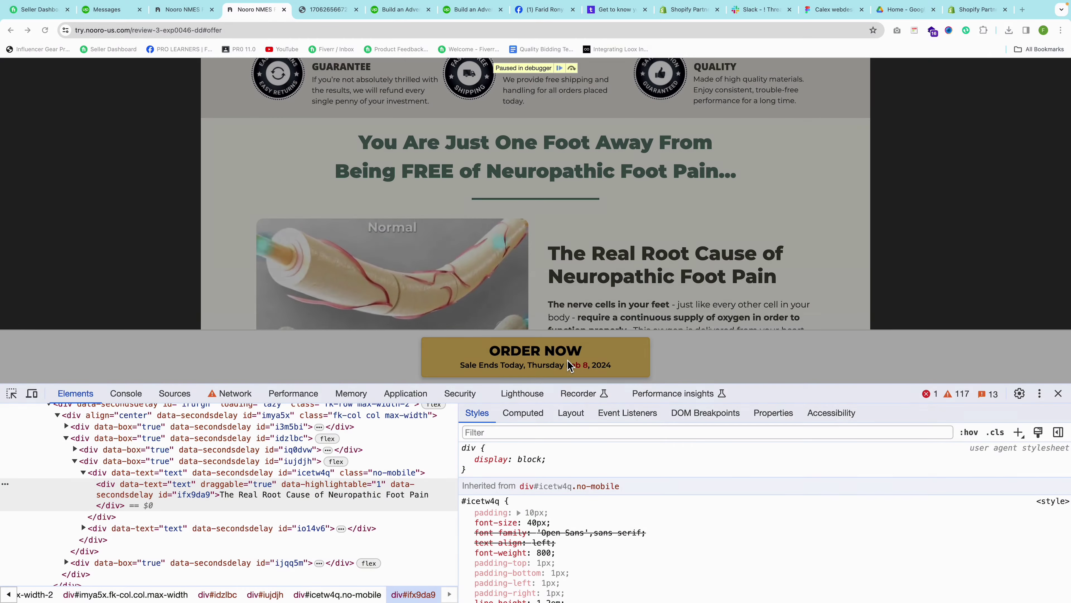
# Close the developer tools on the reference page and copy the paragraph beginning "The nerve cells in your feet".
pyautogui.click(1058, 393)
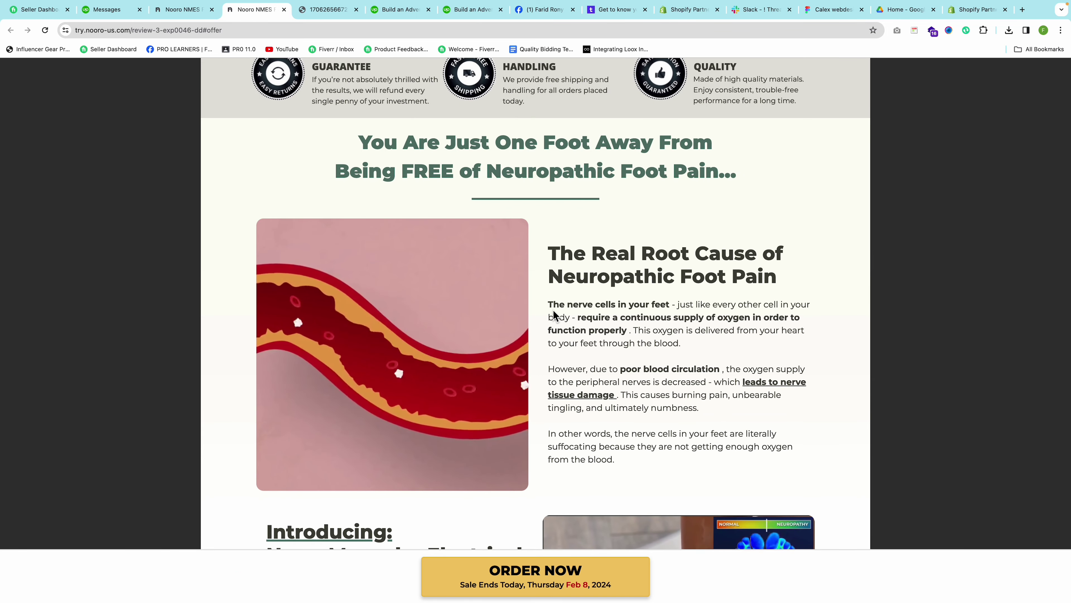
pyautogui.moveTo(548, 304); pyautogui.dragTo(709, 344)
pyautogui.hotkey('ctrl', 'c')
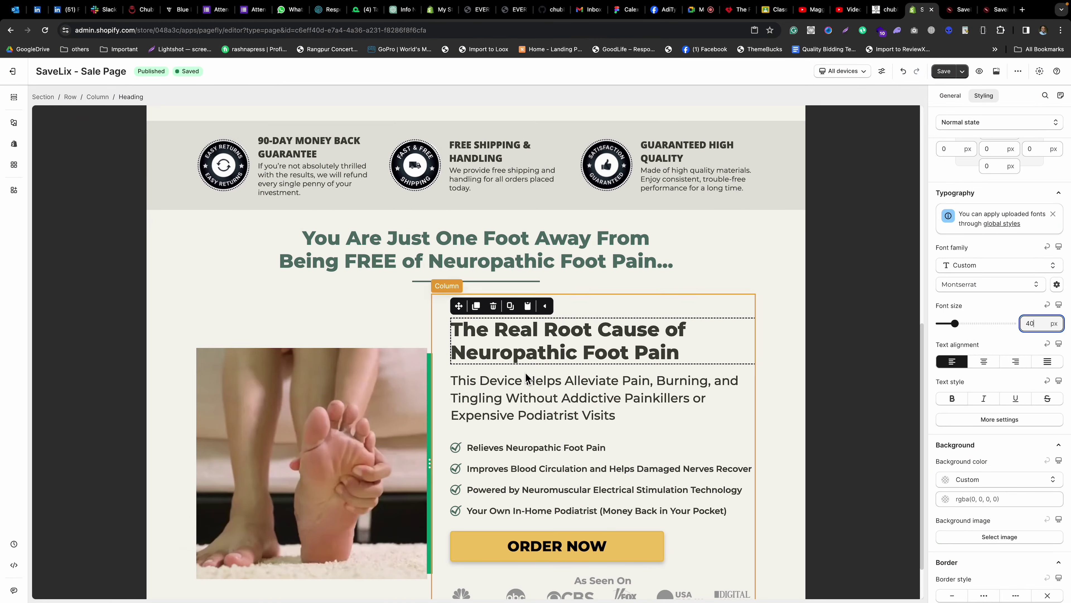
# Delete the "This Device Helps Alleviate Pain" text and the whole checklist below the heading on the sale page.
pyautogui.click(517, 379)
pyautogui.click(493, 362)
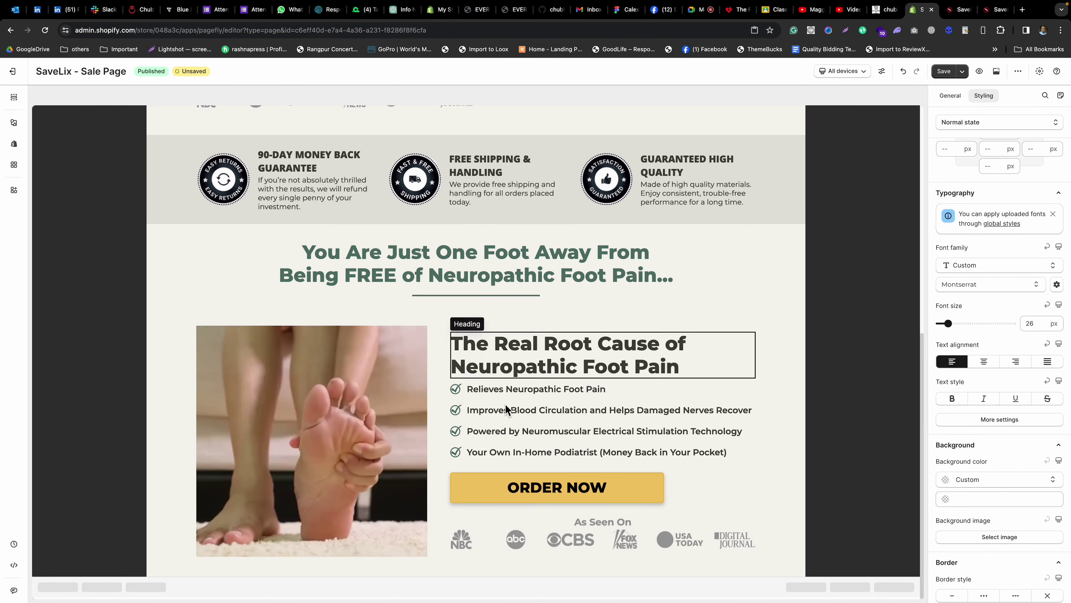
pyautogui.click(522, 415)
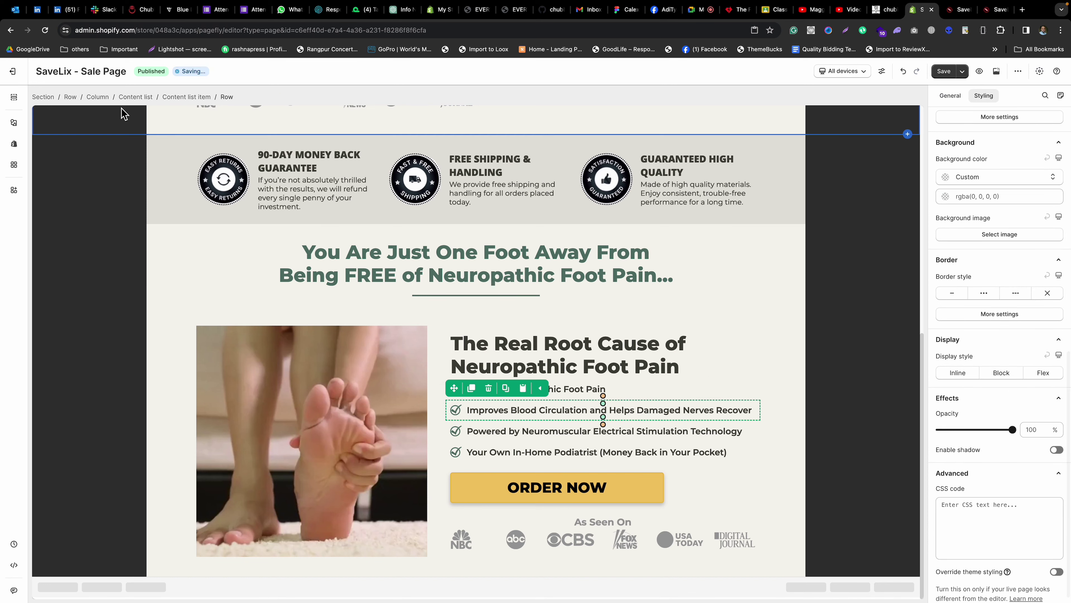
pyautogui.click(123, 97)
pyautogui.click(495, 368)
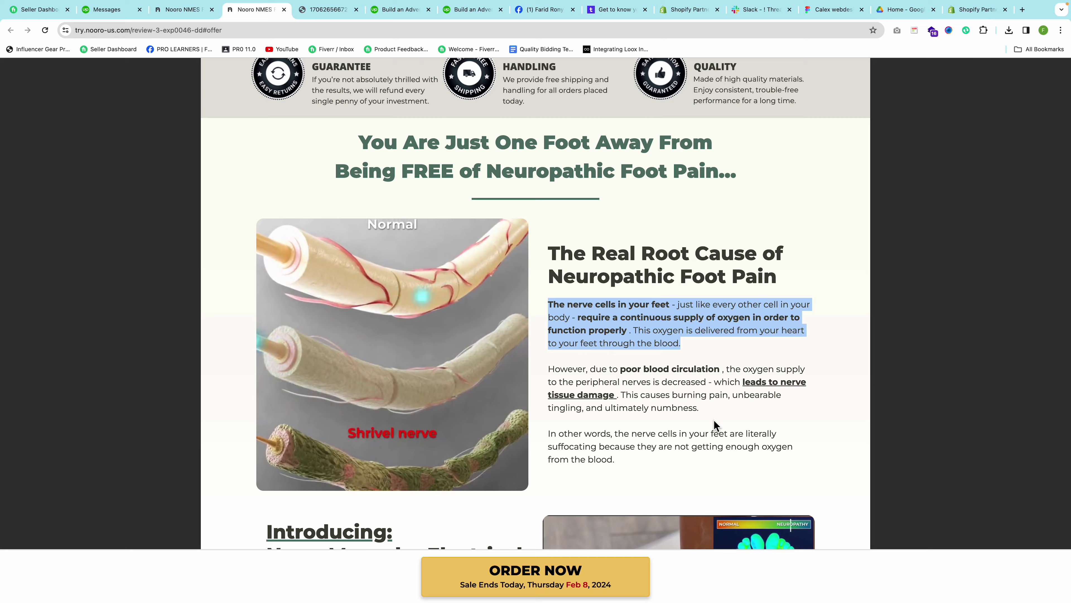
# Delete the Order Now button and the "As Seen On" heading with its media logo image from the foot pain column.
pyautogui.scroll(-2, 714, 420)
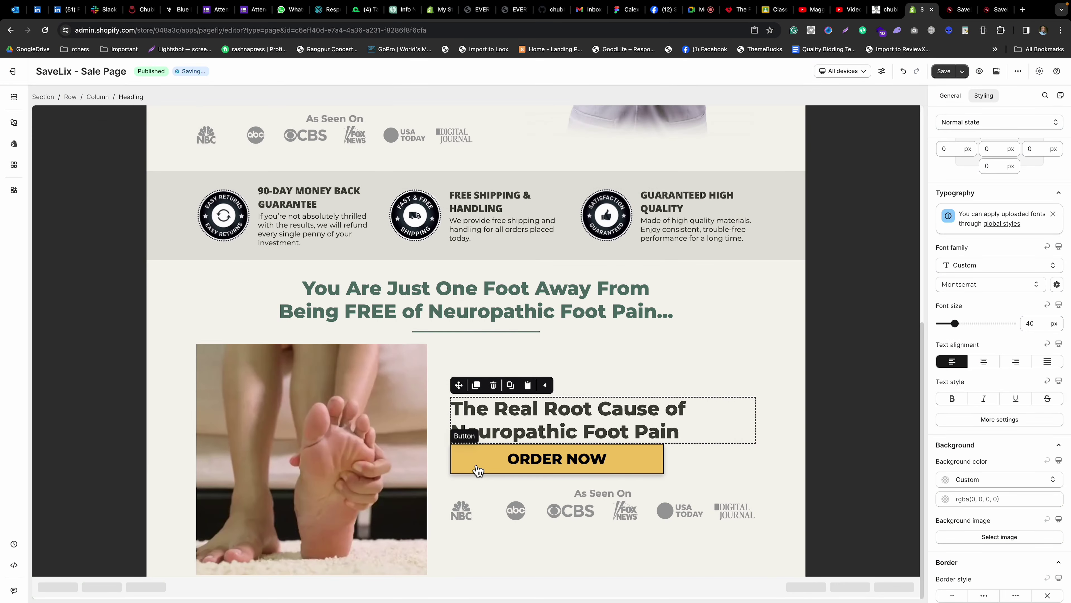
pyautogui.click(476, 466)
pyautogui.click(492, 433)
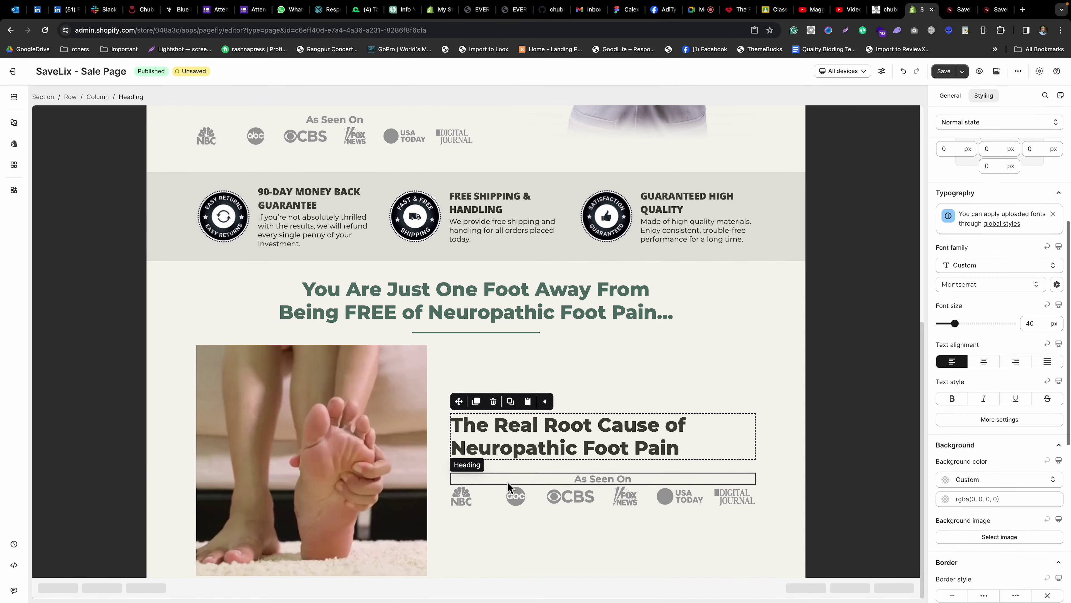
pyautogui.click(496, 491)
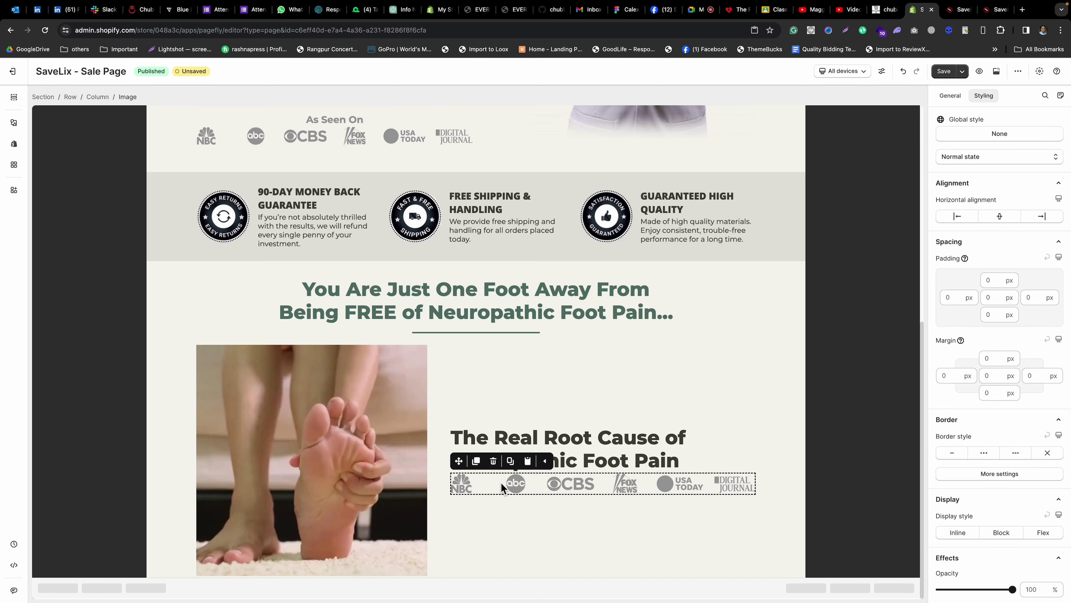
pyautogui.click(502, 459)
# Delete the media logo image below the "The Real Root Cause of Neuropathic Foot Pain" heading.
pyautogui.click(504, 455)
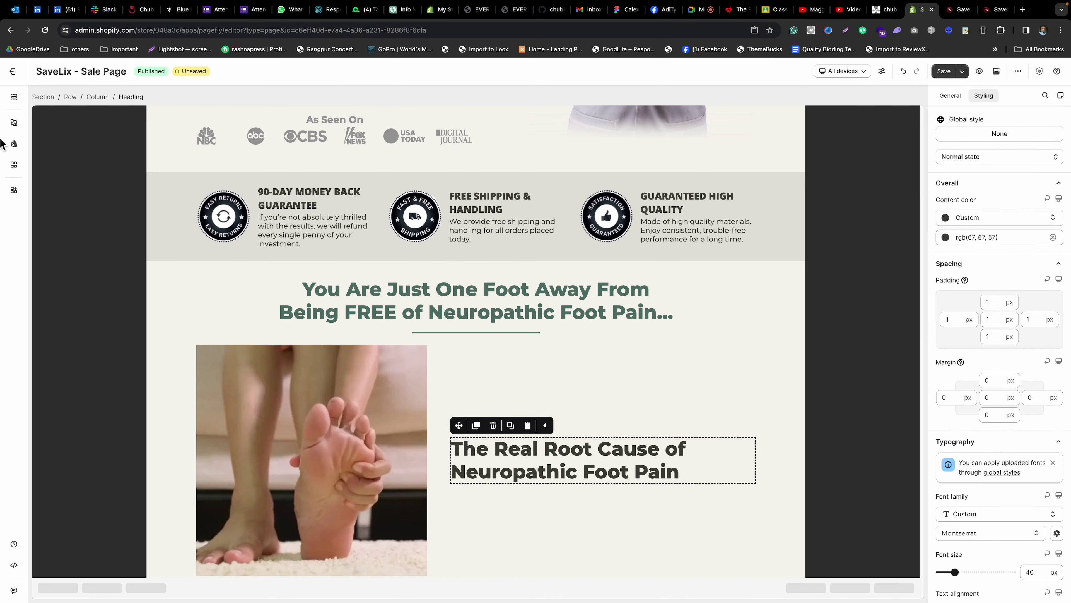
# Duplicate the free shipping description below the foot pain heading and replace its text with the copied "The nerve cells in your feet" paragraph.
pyautogui.click(10, 127)
pyautogui.click(481, 231)
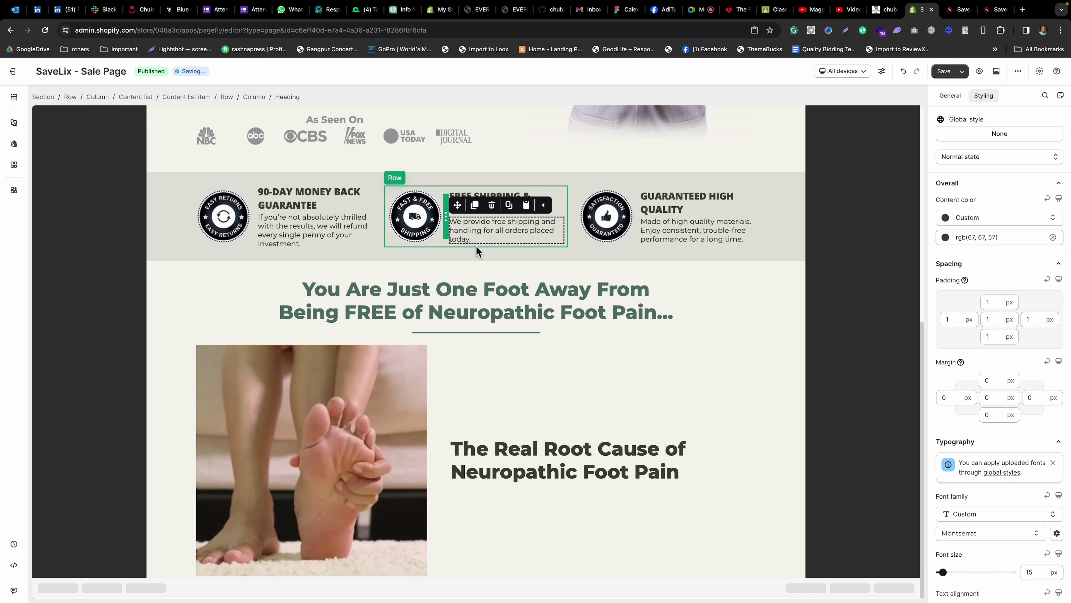
pyautogui.click(474, 205)
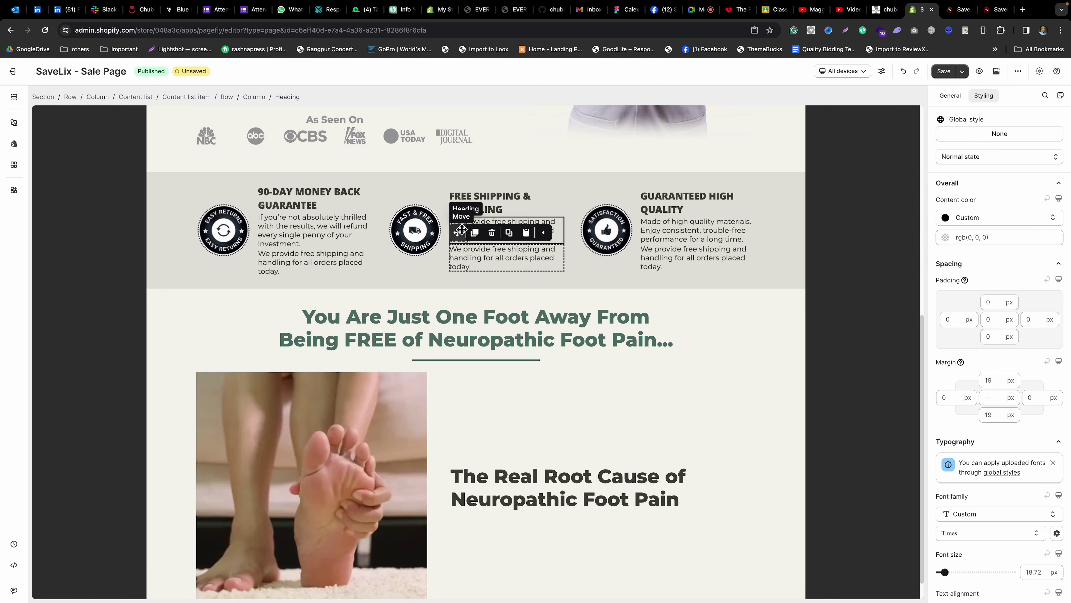
pyautogui.moveTo(457, 232); pyautogui.dragTo(499, 524)
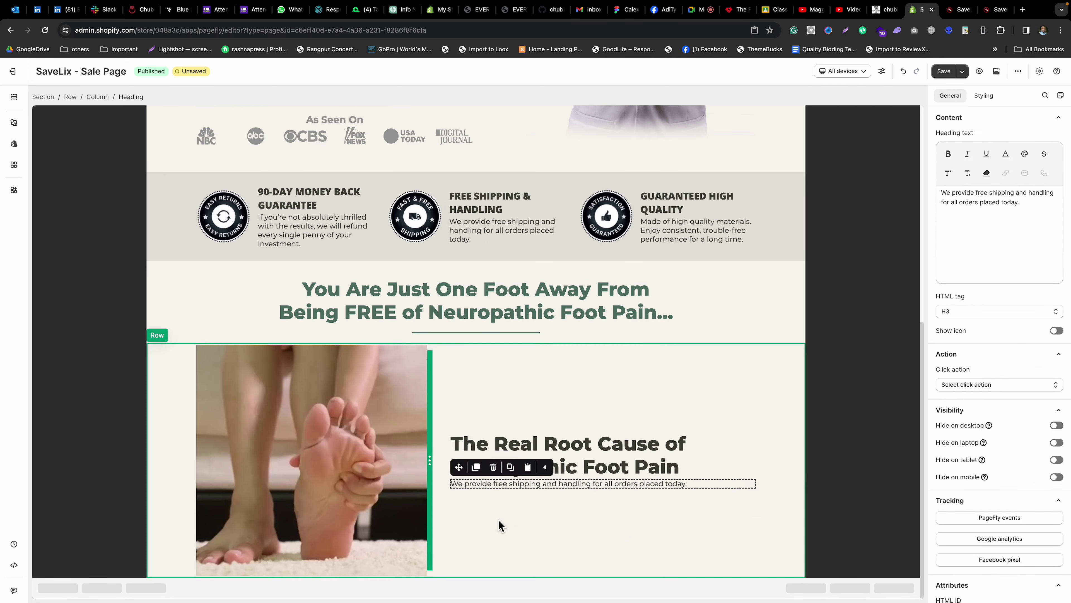
pyautogui.hotkey('ctrl', 'a')
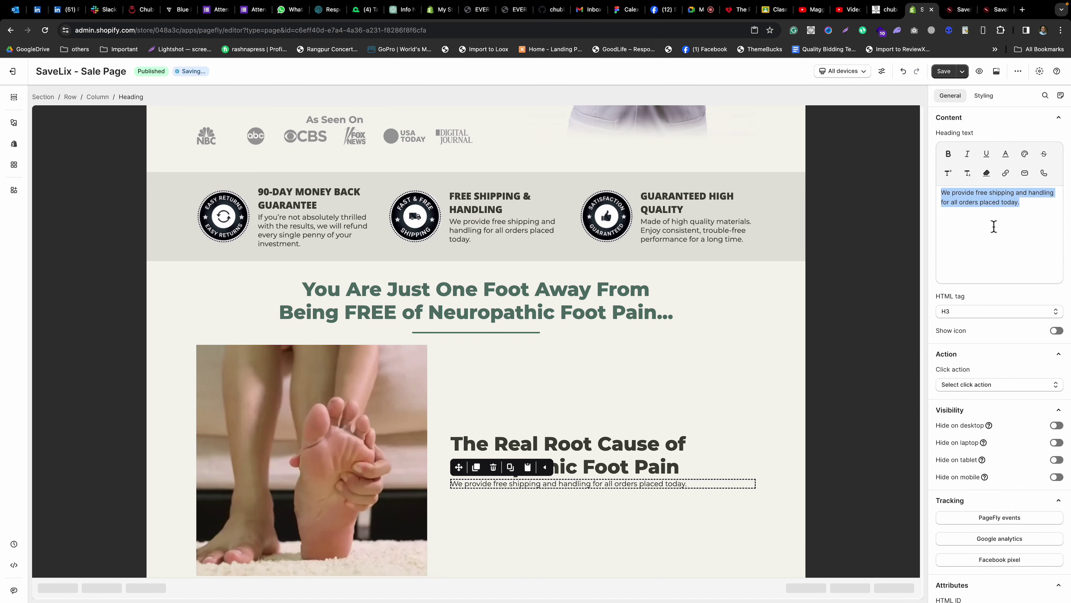
pyautogui.hotkey('ctrl', 'v')
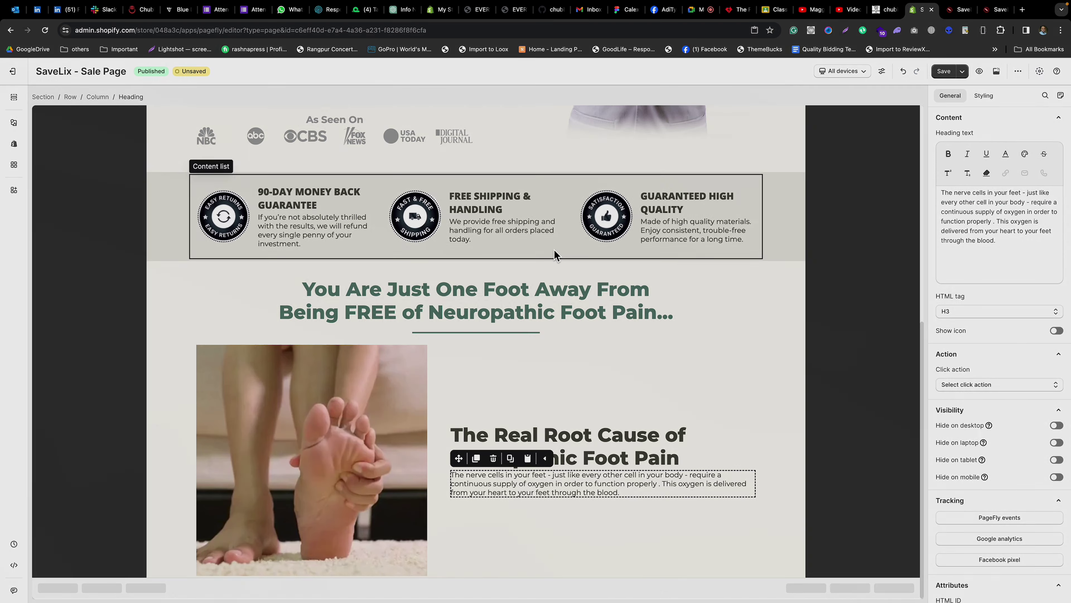
# Inspect the "The nerve cells in your feet" paragraph on the reference page and copy its font, alignment, spacing and color rules.
pyautogui.press('super+grave')
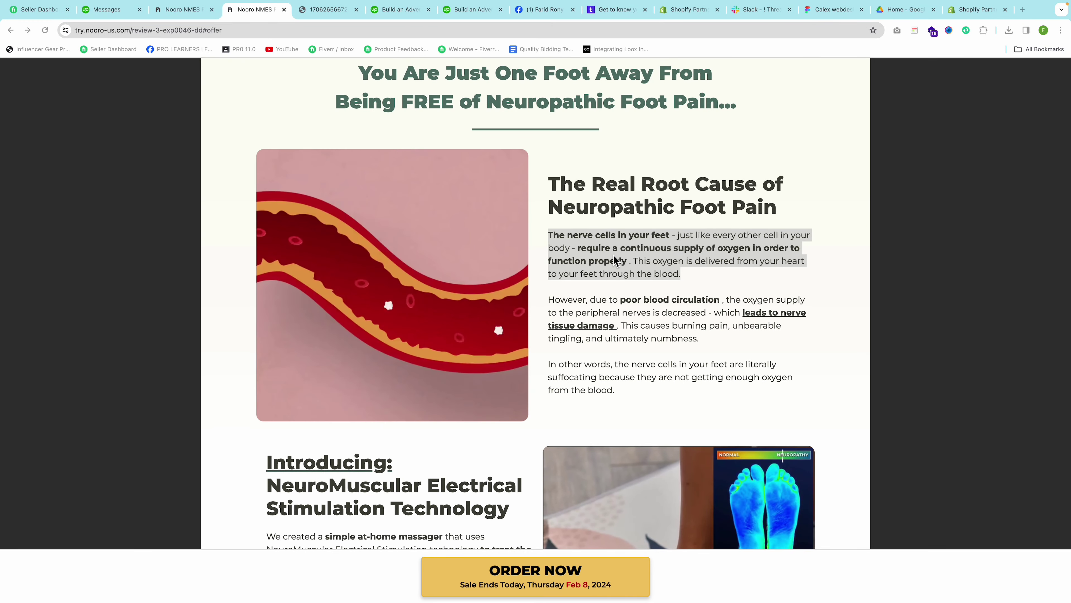
pyautogui.rightClick(618, 251)
pyautogui.click(626, 373)
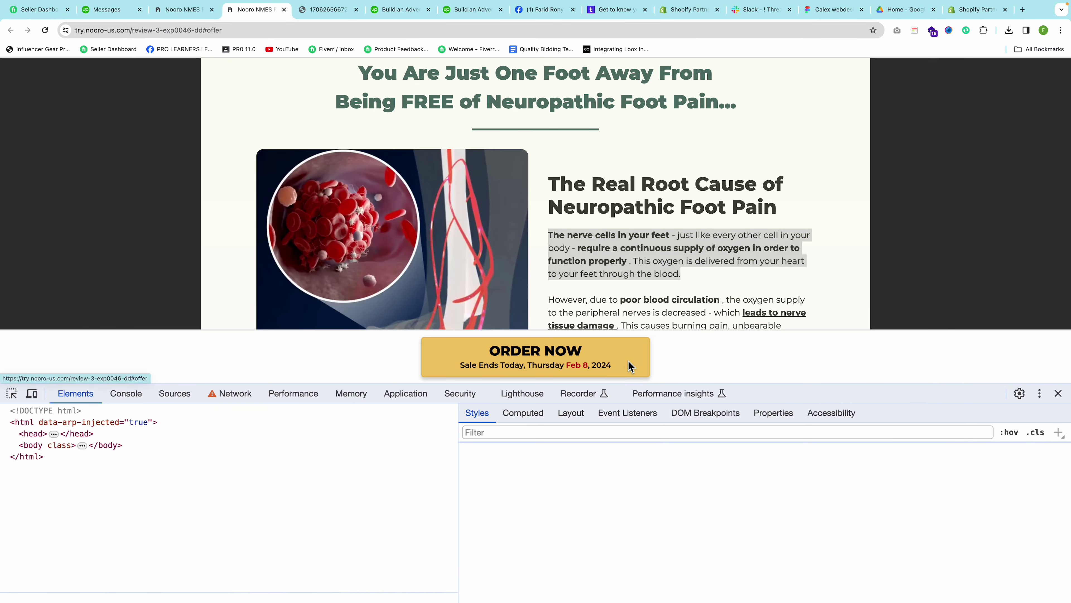
pyautogui.press('F8')
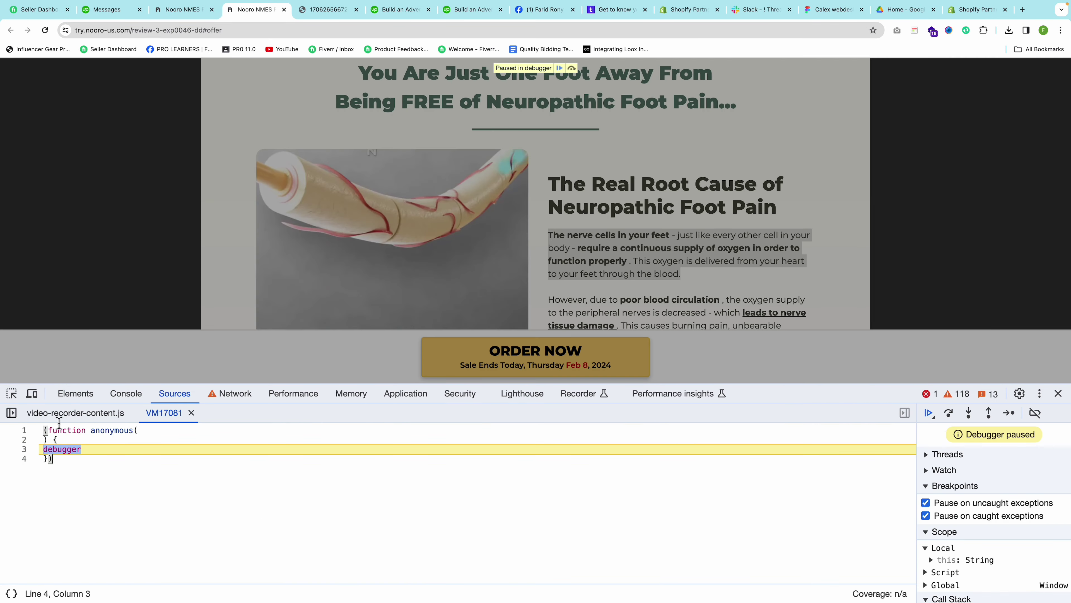
pyautogui.click(76, 393)
pyautogui.press('F8')
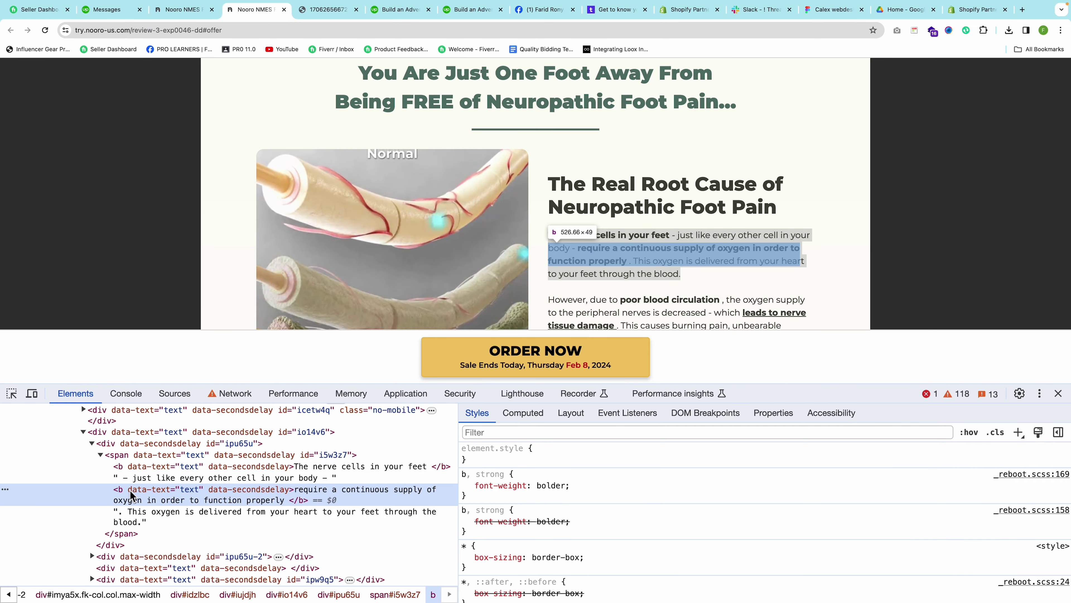
pyautogui.click(136, 455)
pyautogui.scroll(-5, 710, 524)
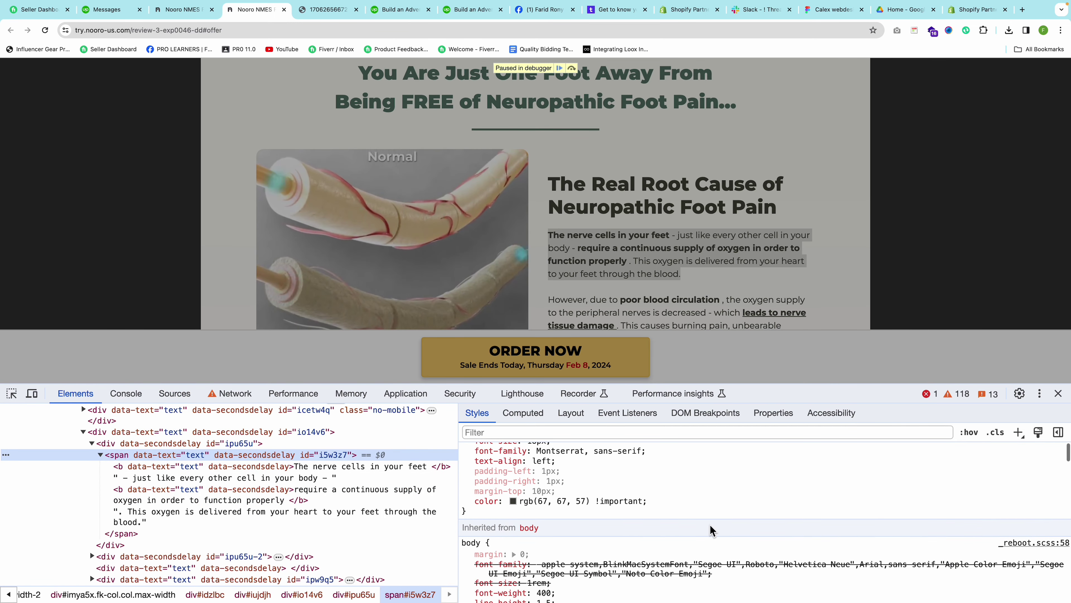
pyautogui.moveTo(672, 558); pyautogui.dragTo(476, 476)
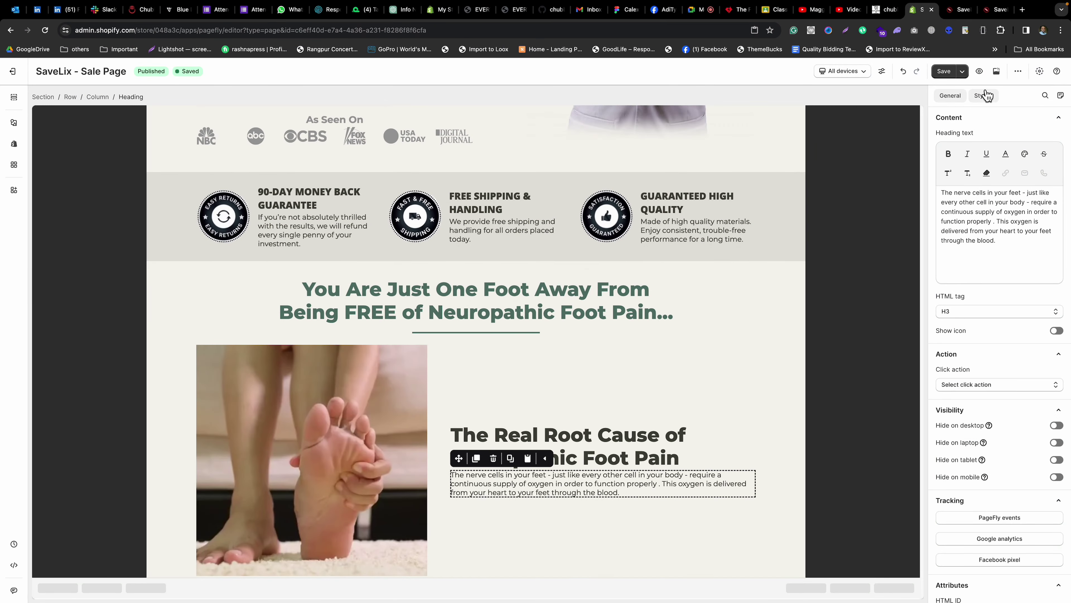
# Review the CSS of the duplicated text block below the foot pain heading on the sale page and delete the block.
pyautogui.click(984, 96)
pyautogui.scroll(-10, 984, 398)
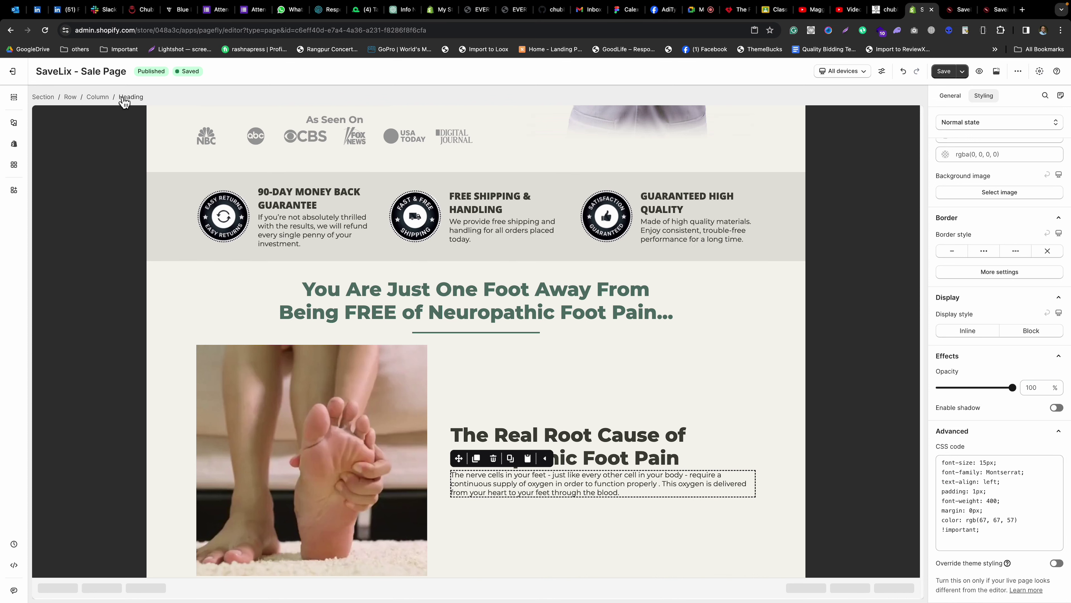
pyautogui.click(493, 458)
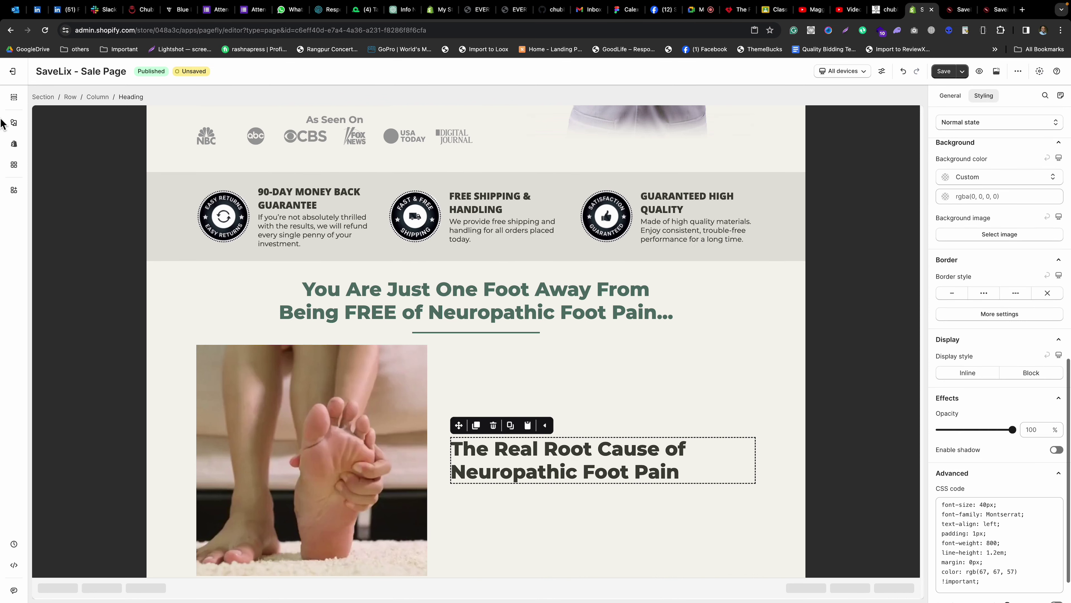
# Insert a plain Paragraph element directly below the "The Real Root Cause of Neuropathic Foot Pain" heading.
pyautogui.click(14, 123)
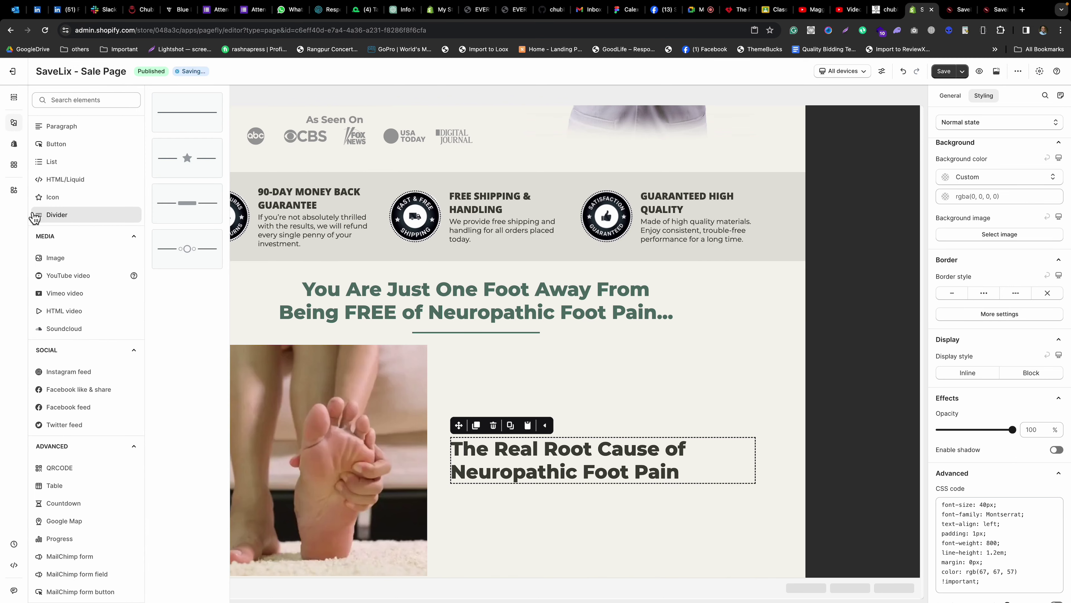
pyautogui.scroll(3, 63, 211)
pyautogui.scroll(-3, 63, 254)
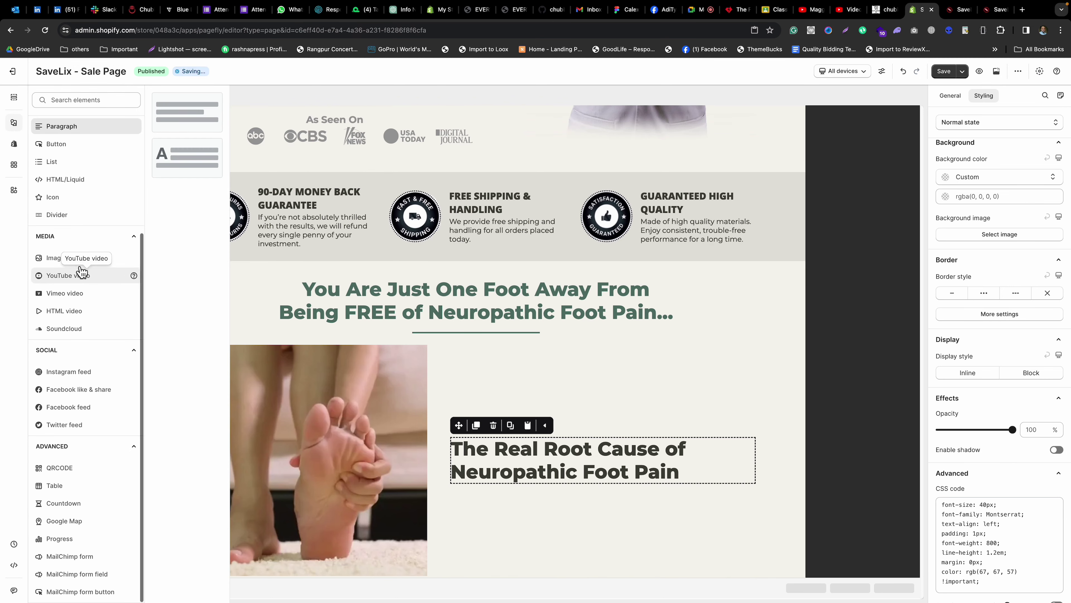
pyautogui.moveTo(62, 126)
pyautogui.moveTo(198, 104); pyautogui.dragTo(616, 464)
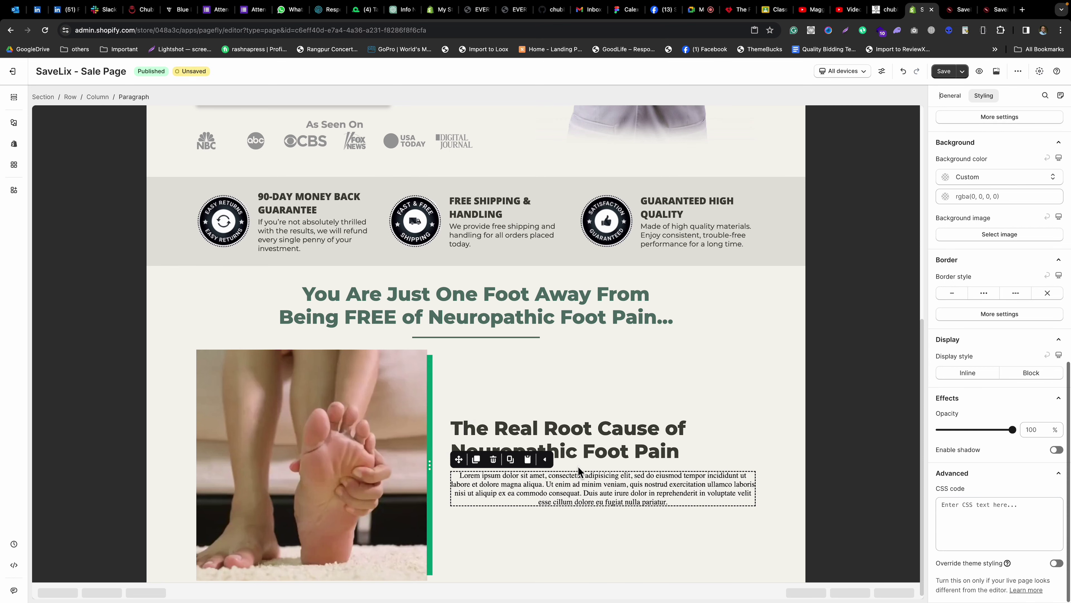
# Style the paragraph with the copied CSS (18px, left-aligned, margin-top 10px, color rgb(67, 67, 57)) and choose Montserrat as its font.
pyautogui.scroll(-1, 1003, 374)
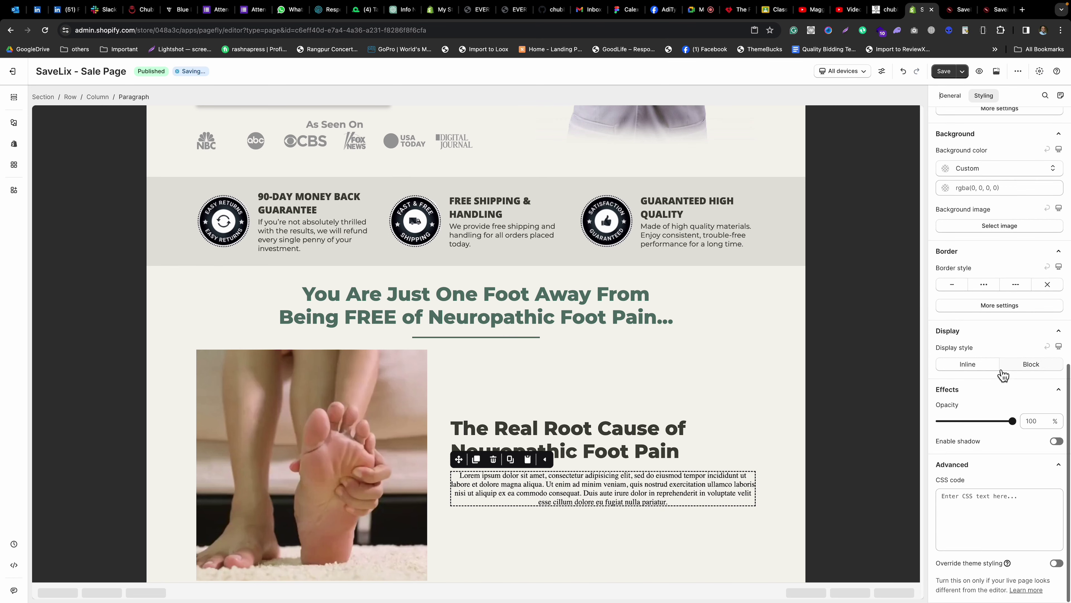
pyautogui.write('padding: 10px 15px; font-size: 18px; font-family: Montserrat, sans-serif; text-align: left; margin-top: 10px; color: rgb(67, 67, 57) !important;')
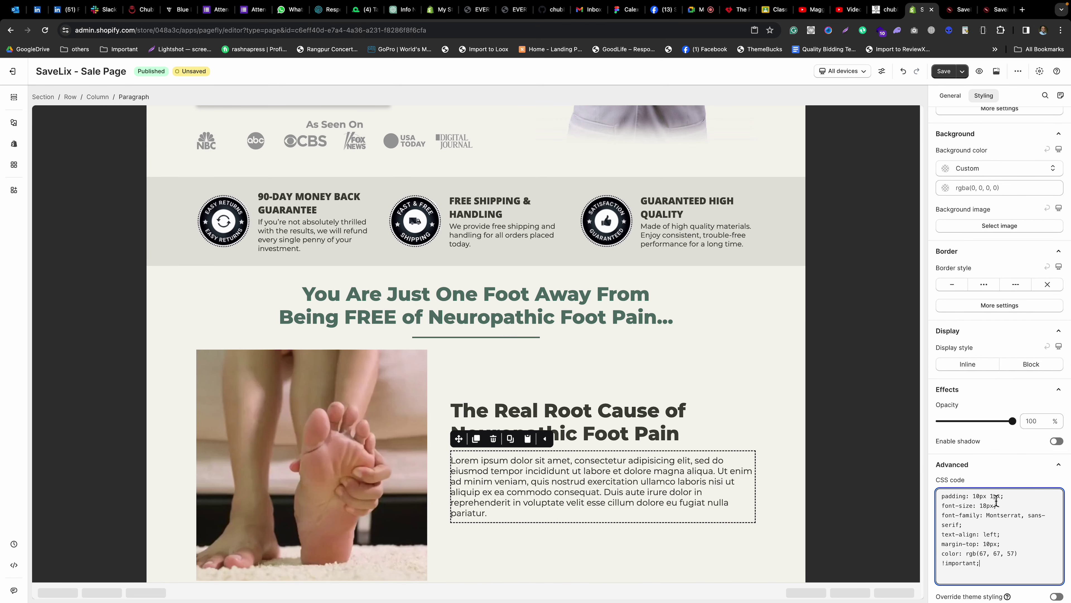
pyautogui.scroll(5, 1038, 359)
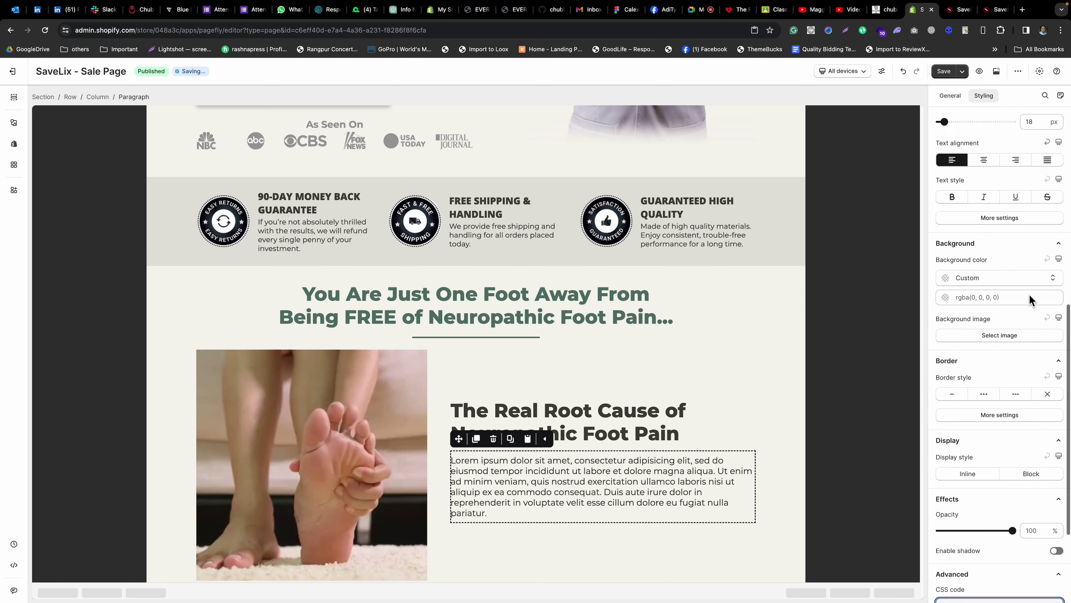
pyautogui.click(978, 185)
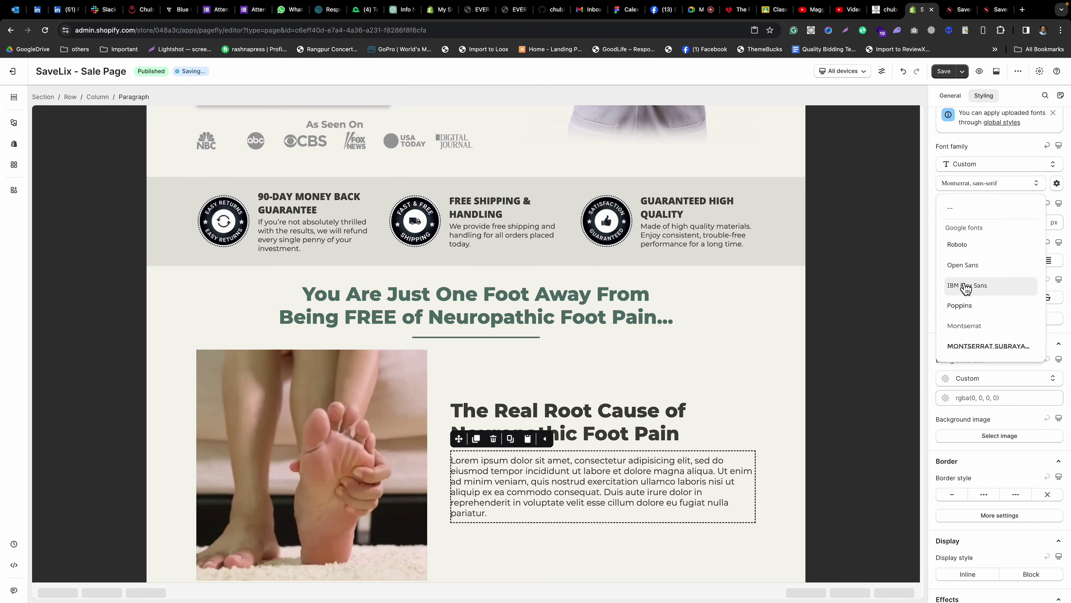
pyautogui.click(968, 327)
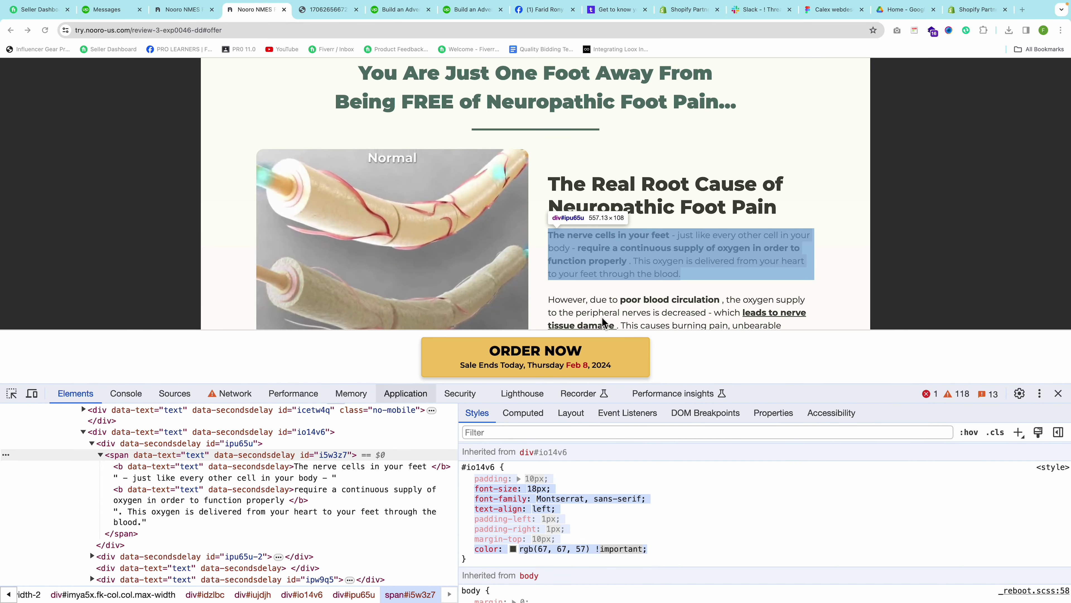
# Close the reference page's developer tools and replace the Lorem ipsum placeholder with the paragraph beginning "The nerve cells in your feet".
pyautogui.press('F8')
pyautogui.click(1058, 393)
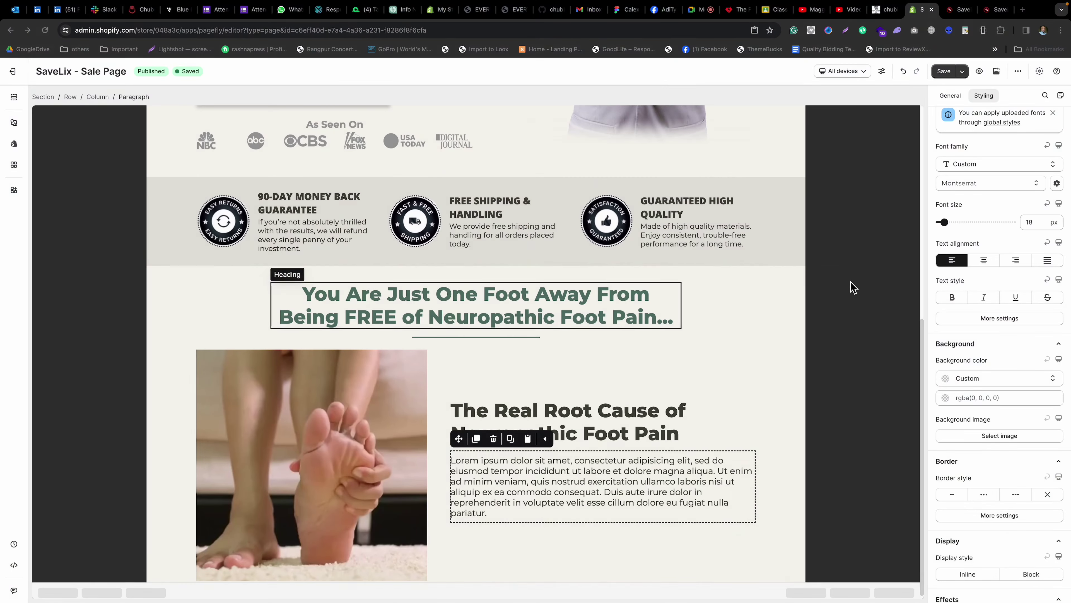
pyautogui.click(950, 95)
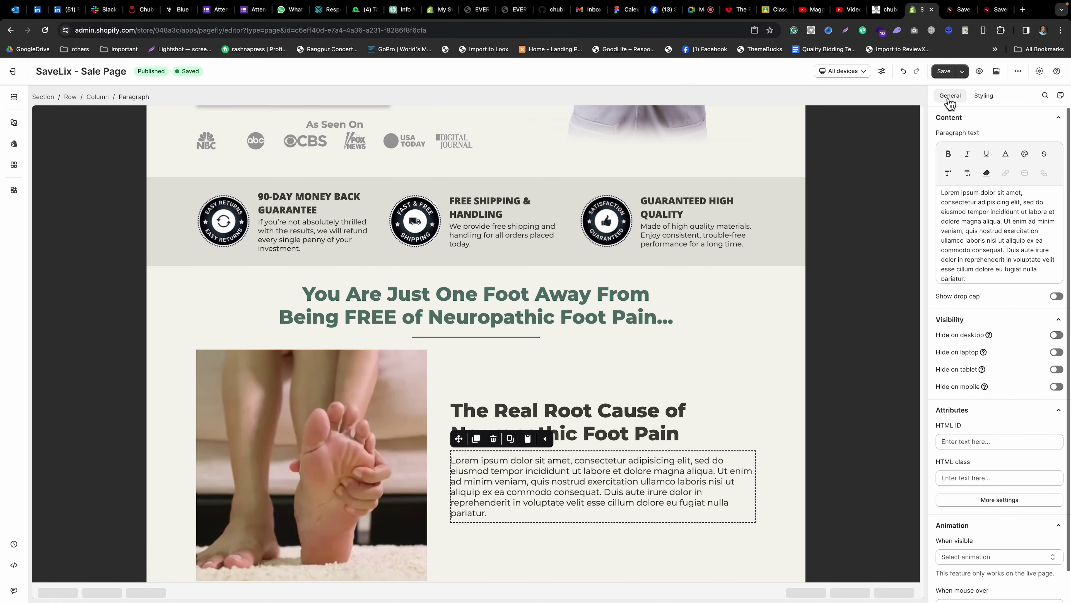
pyautogui.tripleClick(975, 238)
pyautogui.write('The nerve cells in your feet - just like every other cell in your body - require a continuous supply of oxygen in order to function properly . This oxygen is delivered from your heart to your feet through the blood.')
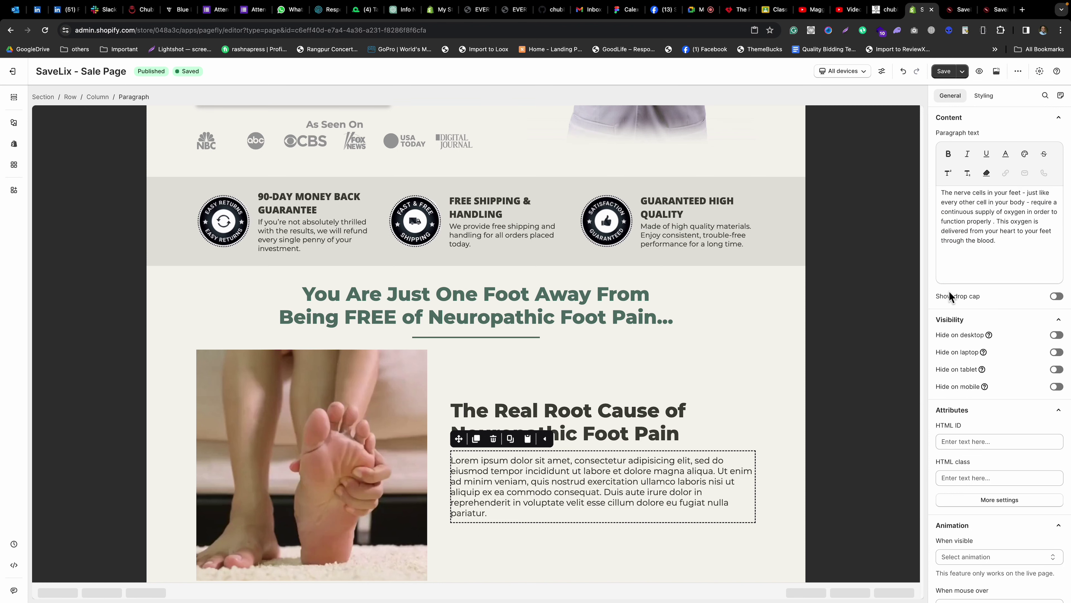
pyautogui.click(727, 416)
pyautogui.click(723, 464)
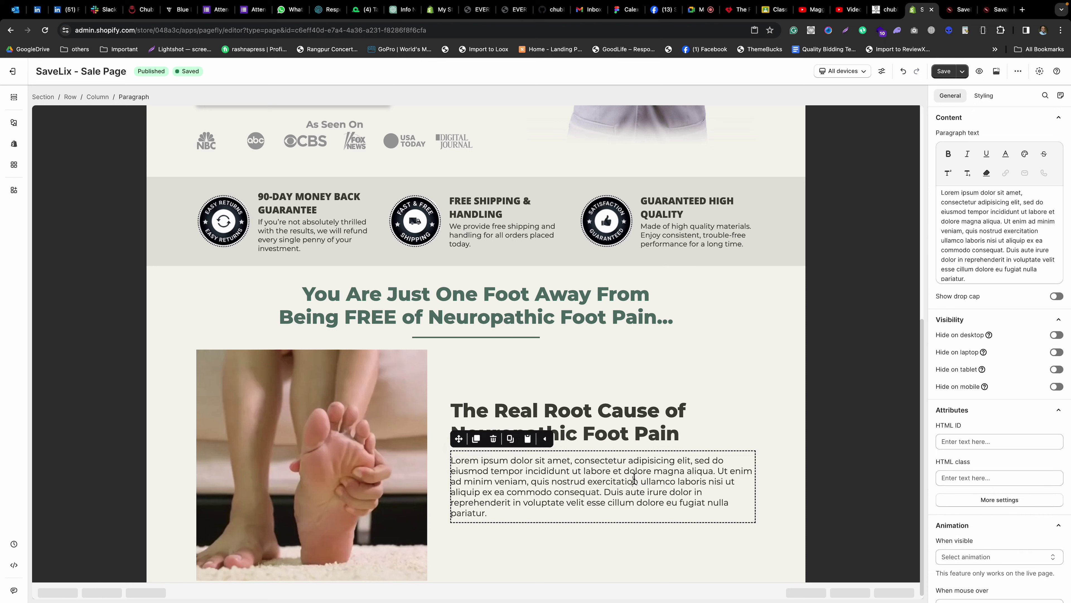
pyautogui.rightClick(975, 252)
pyautogui.tripleClick(971, 225)
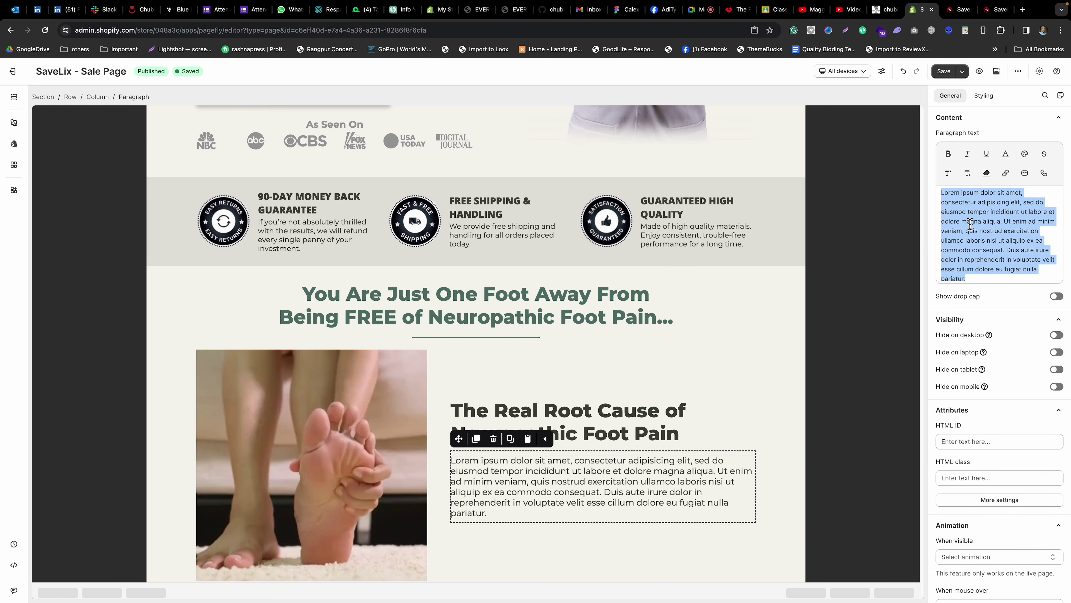
pyautogui.write('The nerve cells in your feet - just like every other cell in your body - require a continuous supply of oxygen in order to function properly . This oxygen is delivered from your heart to your feet through the blood.')
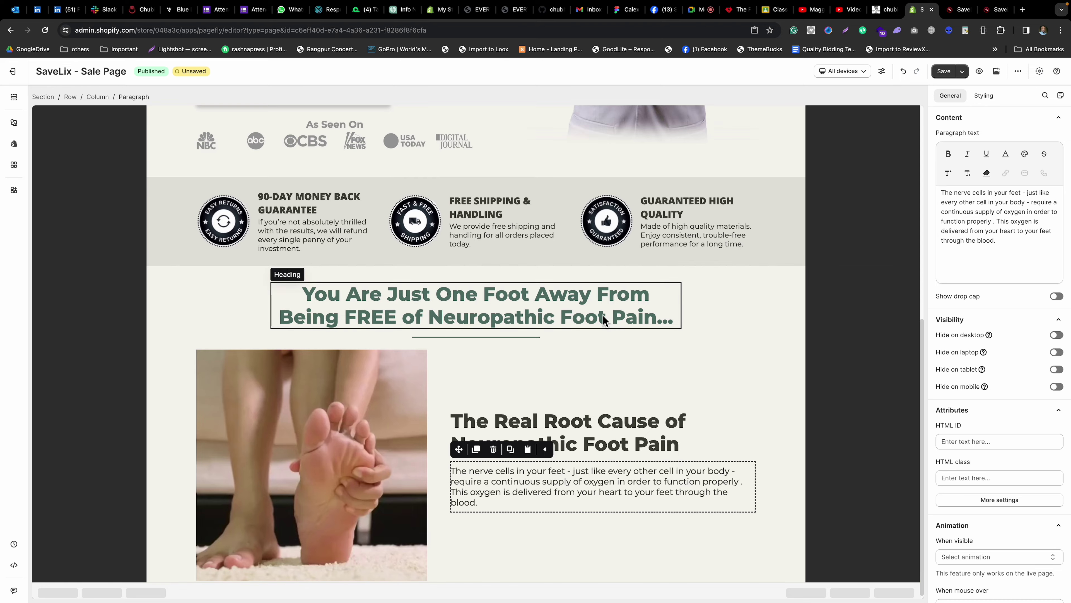
# Check the reference page's emphasis and make "The nerve cells in your feet" bold in the sale page paragraph.
pyautogui.hotkey('ctrl', 'Left')
pyautogui.hotkey('ctrl', 'Right')
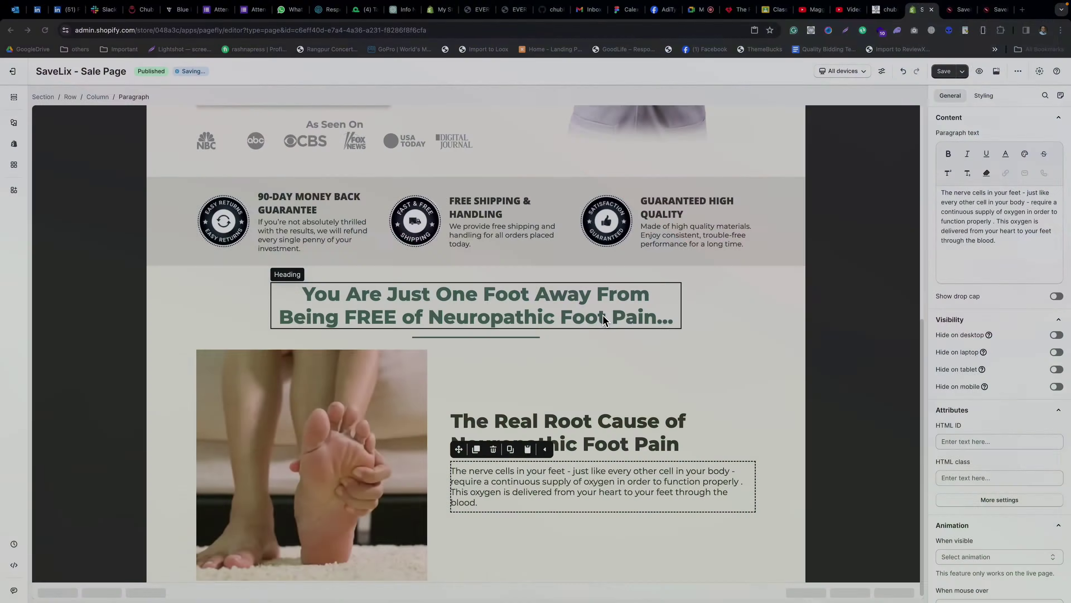
pyautogui.hotkey('ctrl', 'Right')
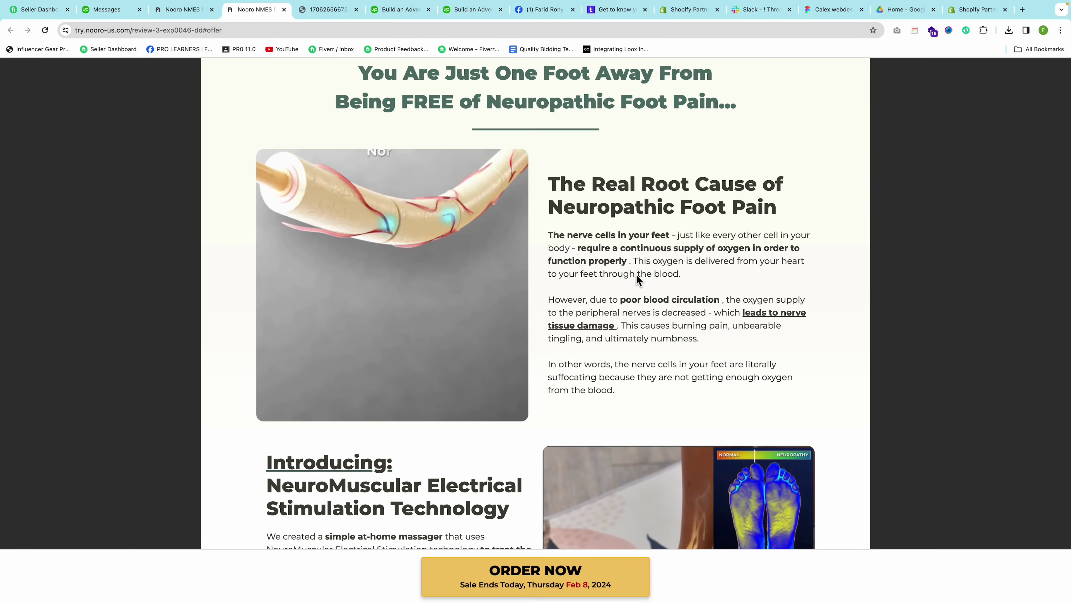
pyautogui.hotkey('ctrl', 'Left')
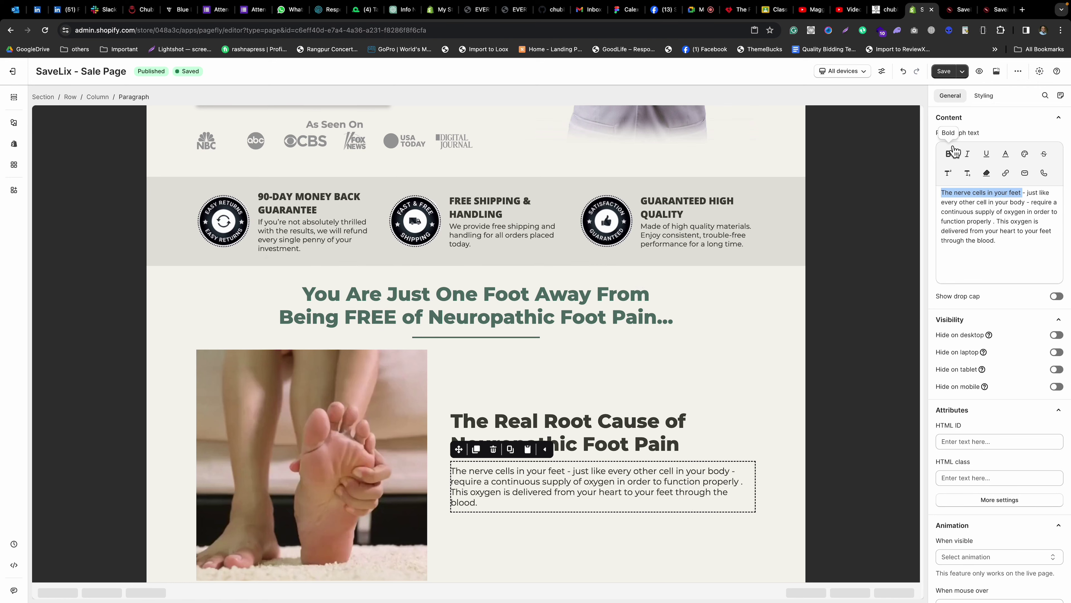
pyautogui.scroll(3, 1048, 217)
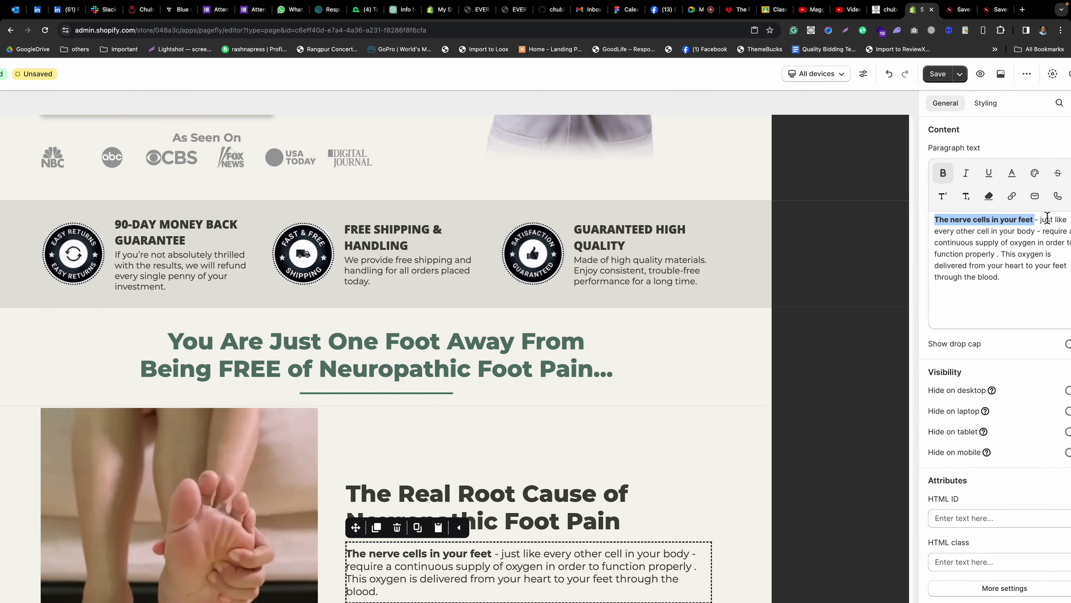
pyautogui.scroll(-3, 1047, 217)
pyautogui.scroll(3, 986, 177)
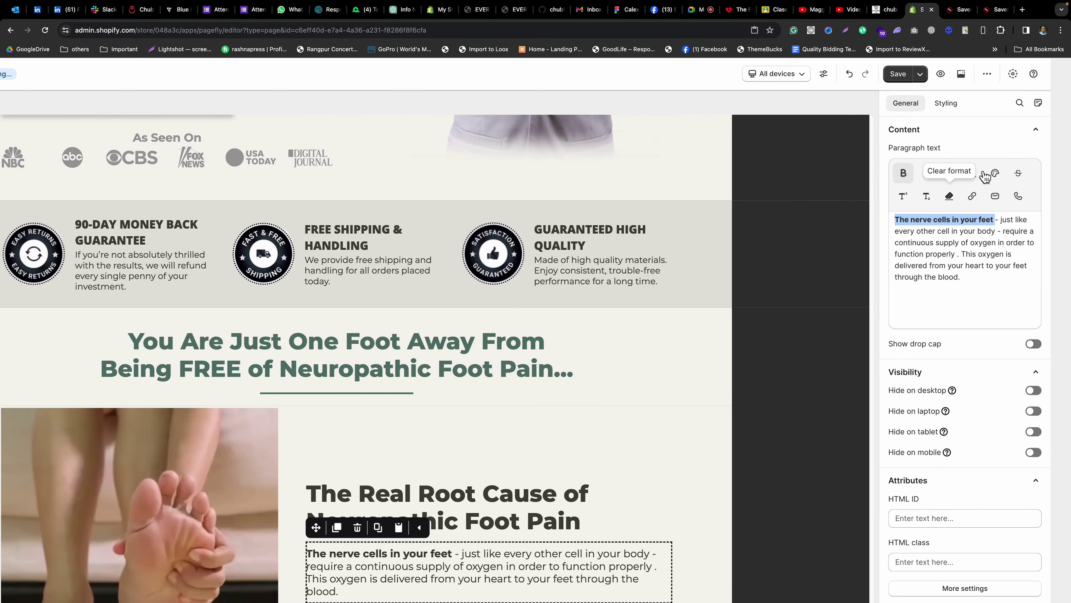
# Check the reference page's emphasis and make "require a continuous supply of oxygen in order to function properly" bold in the paragraph.
pyautogui.hotkey('ctrl', 'Left')
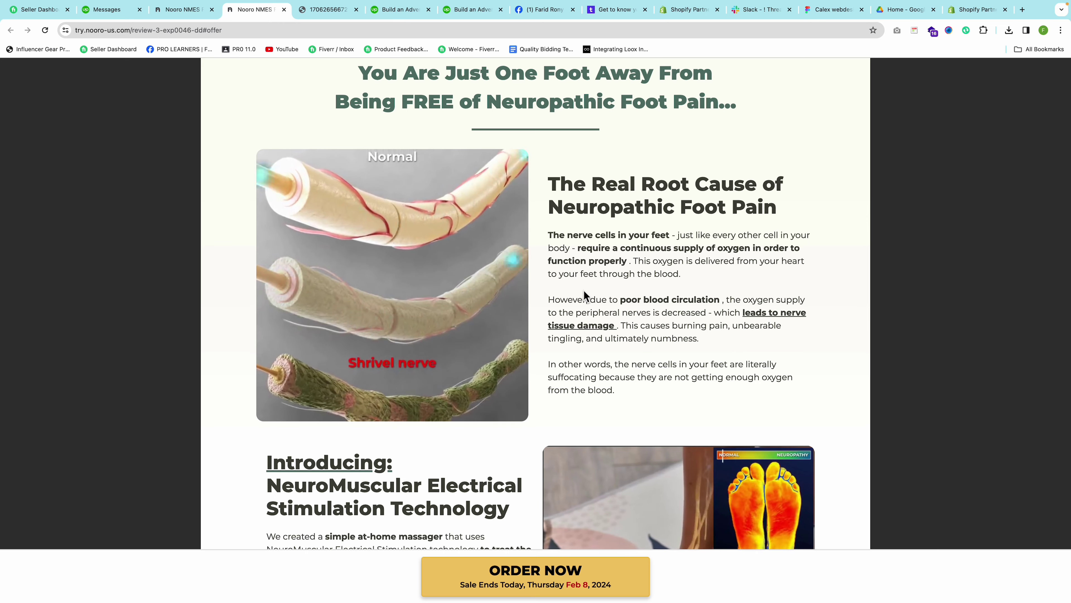
pyautogui.hotkey('ctrl', 'Right')
pyautogui.click(1027, 255)
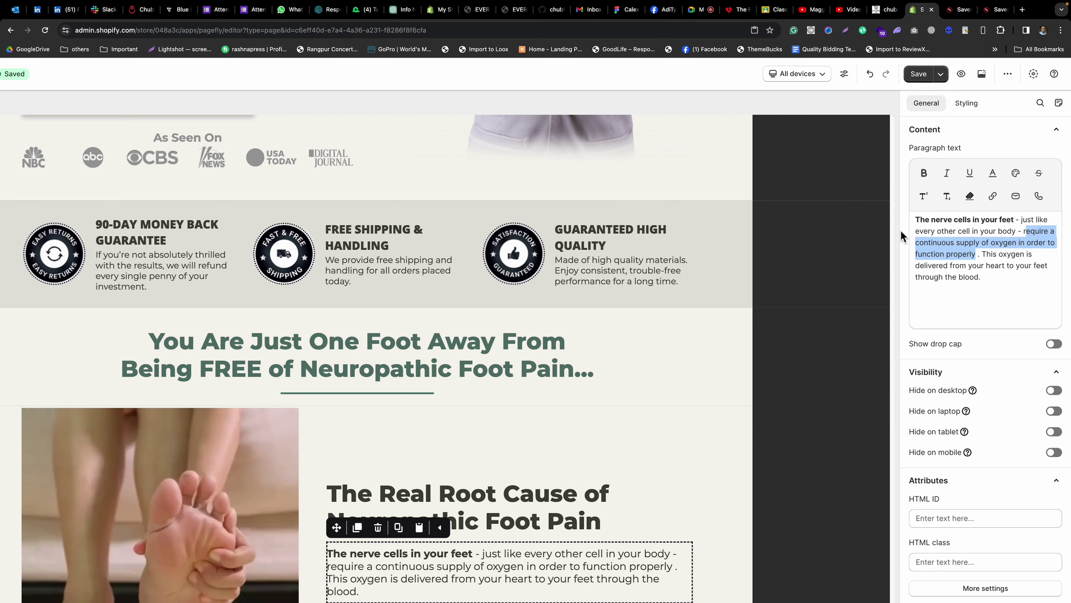
pyautogui.click(924, 173)
pyautogui.scroll(-1, 505, 348)
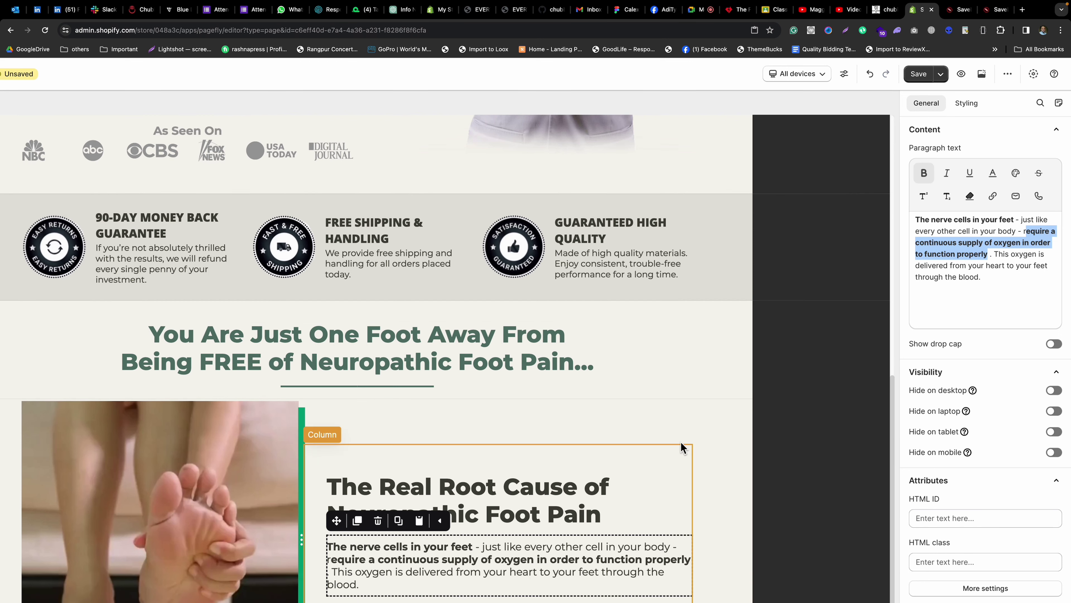
pyautogui.click(682, 447)
pyautogui.click(486, 575)
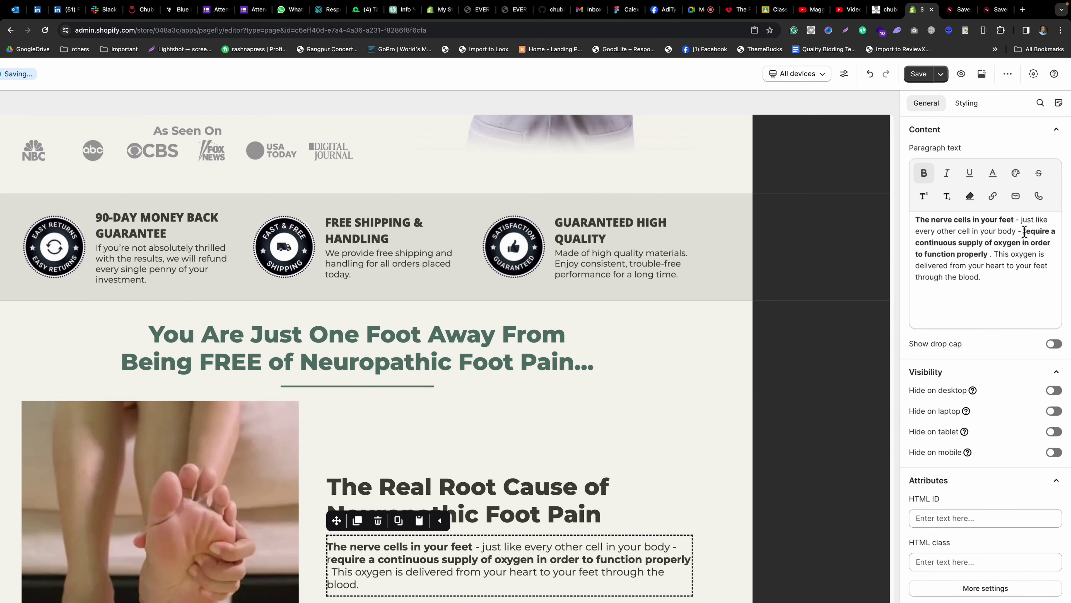
pyautogui.click(923, 174)
pyautogui.click(658, 462)
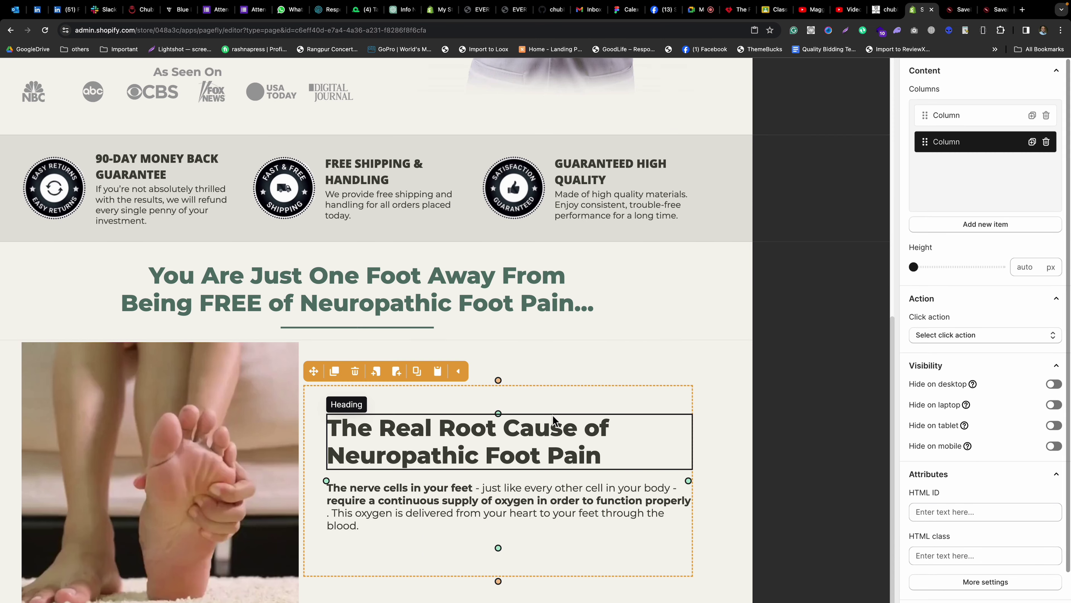
# Compare the section's spacing with the reference page and try a left padding of 50, 60 and finally 70 px on the text column.
pyautogui.click(489, 500)
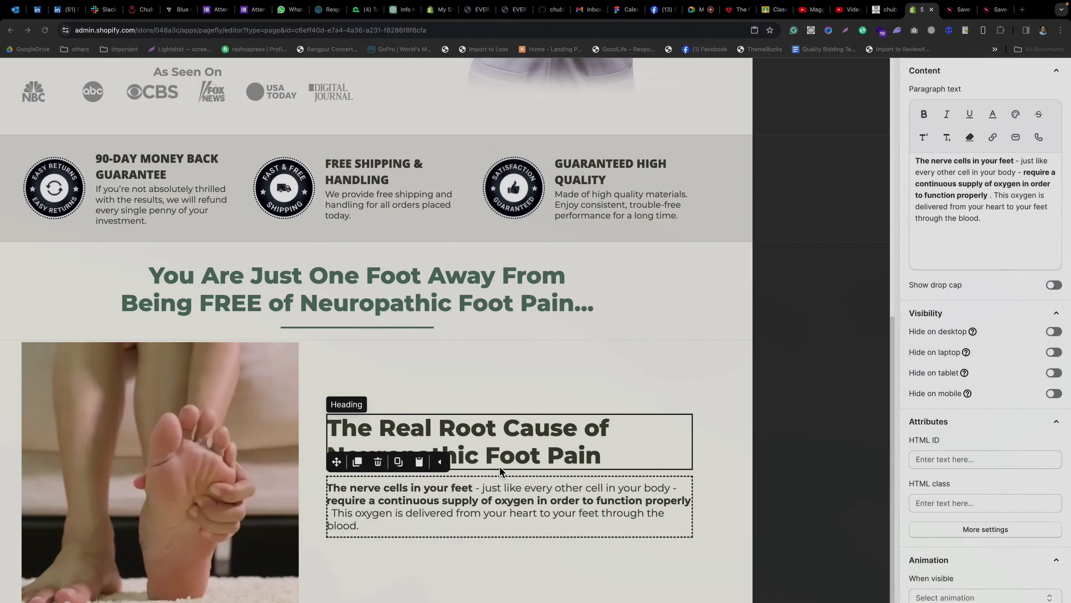
pyautogui.hotkey('ctrl', 'Right')
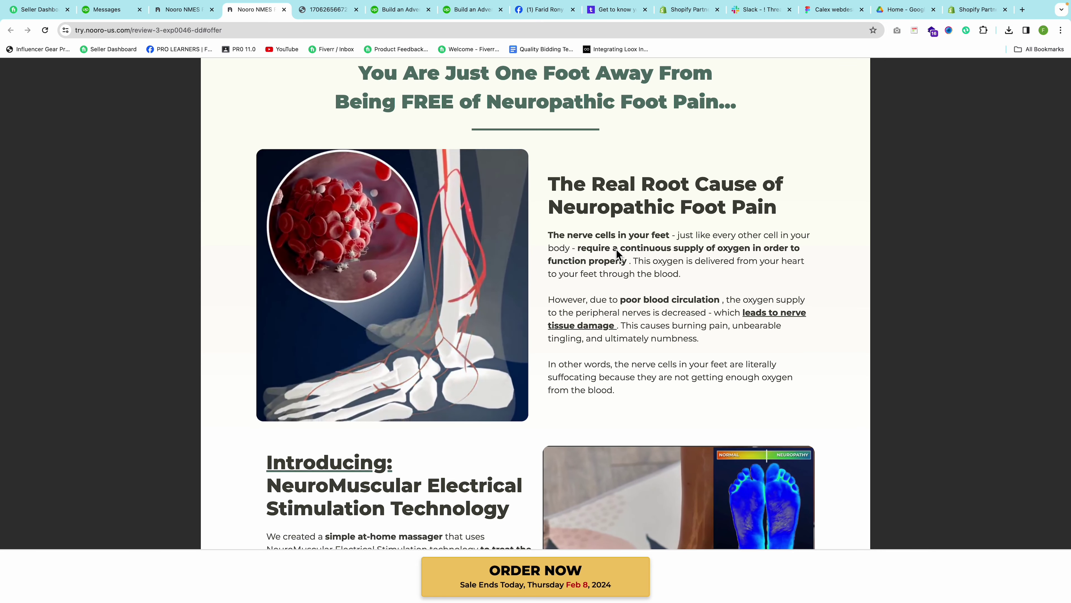
pyautogui.hotkey('ctrl', 'Left')
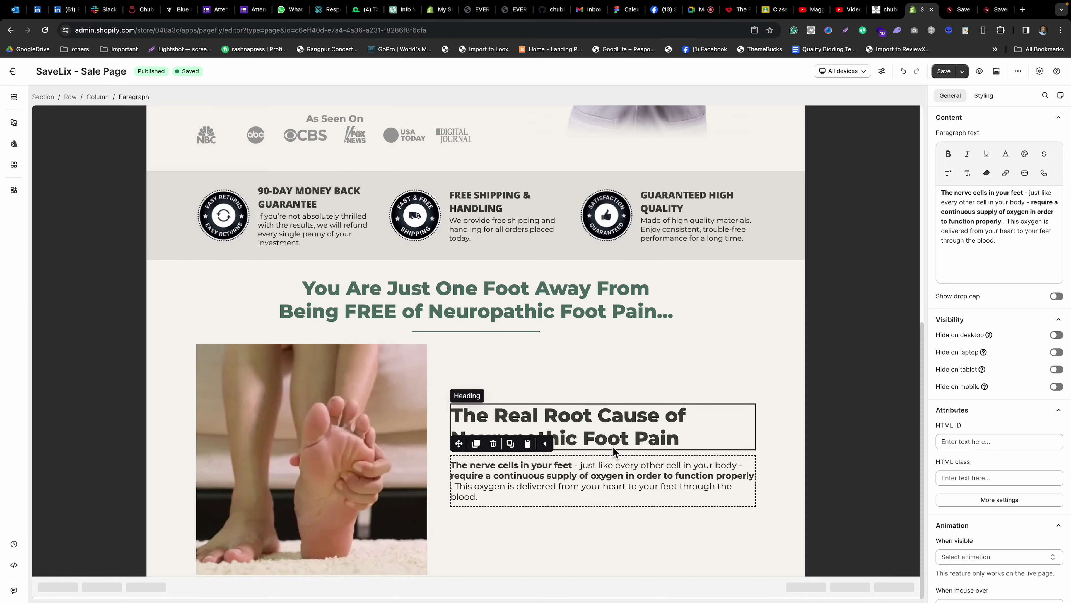
pyautogui.hotkey('ctrl', 'Right')
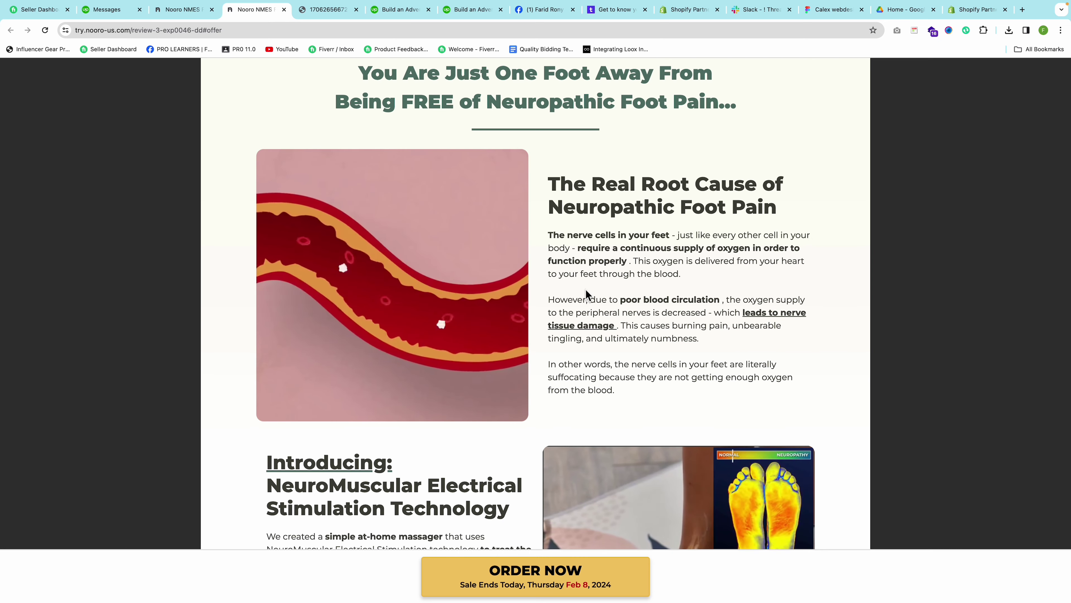
pyautogui.hotkey('ctrl', 'Left')
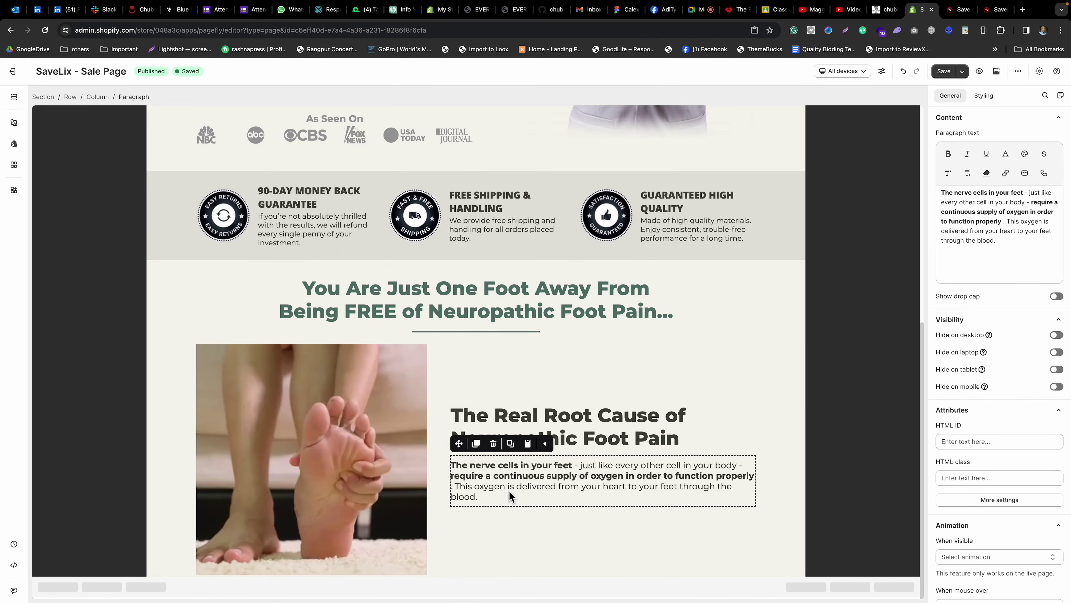
pyautogui.click(446, 498)
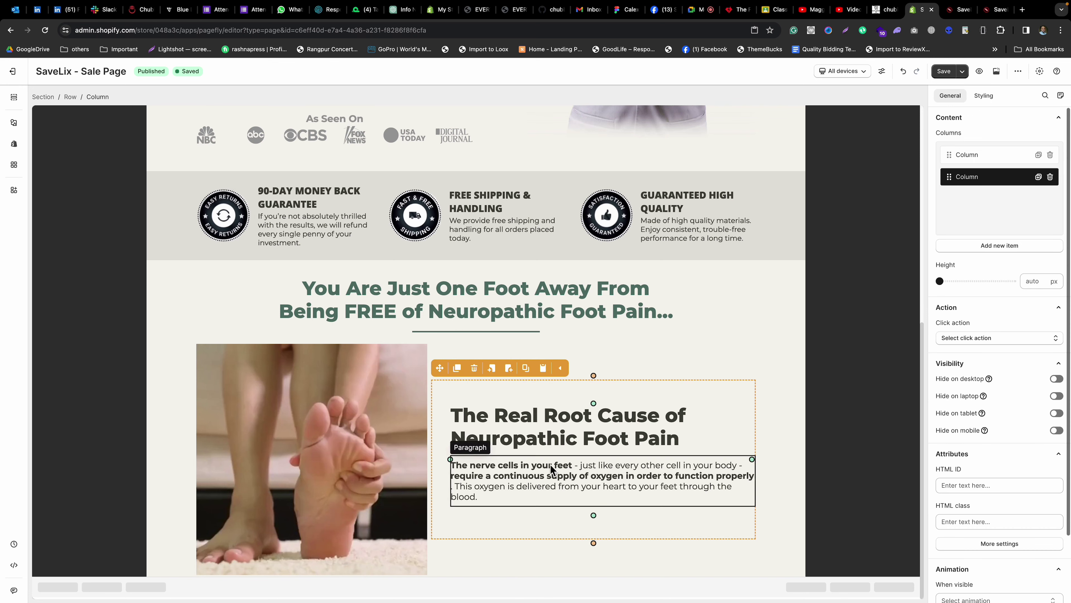
pyautogui.click(984, 96)
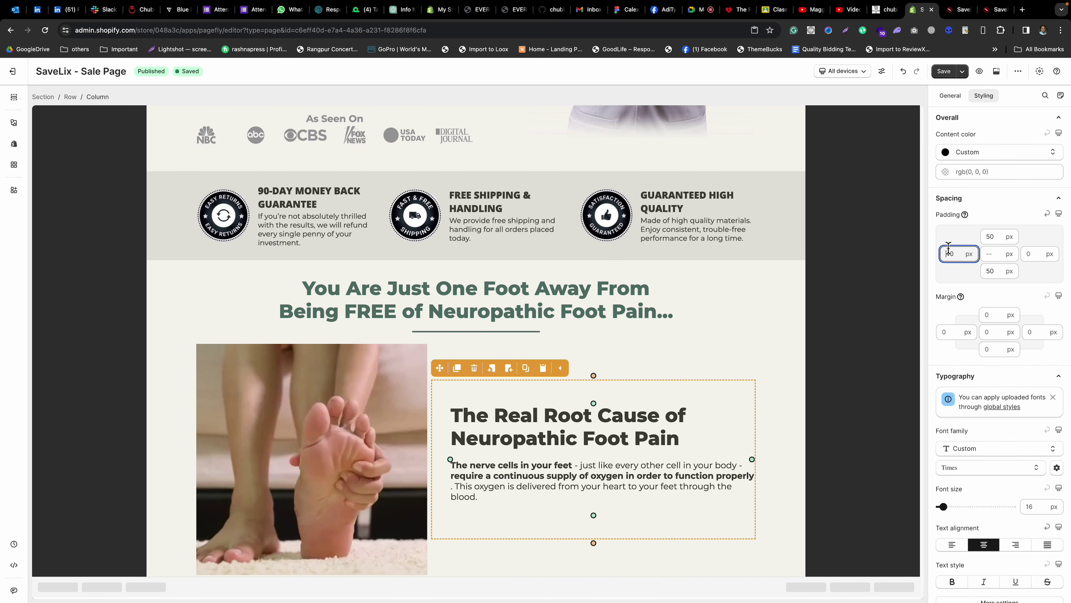
pyautogui.write('5')
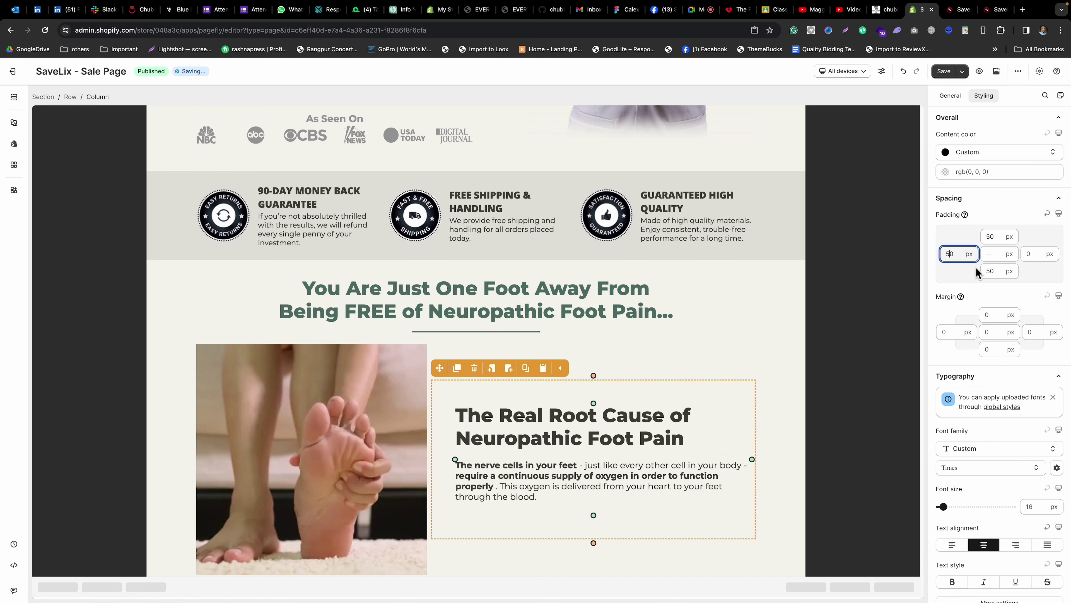
pyautogui.write('6')
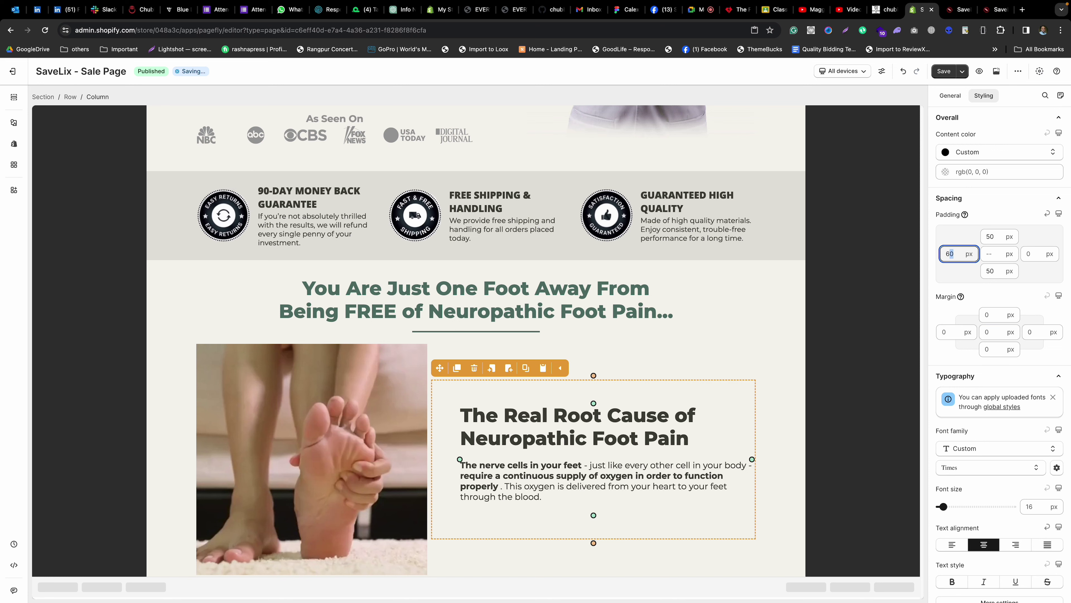
pyautogui.write('570')
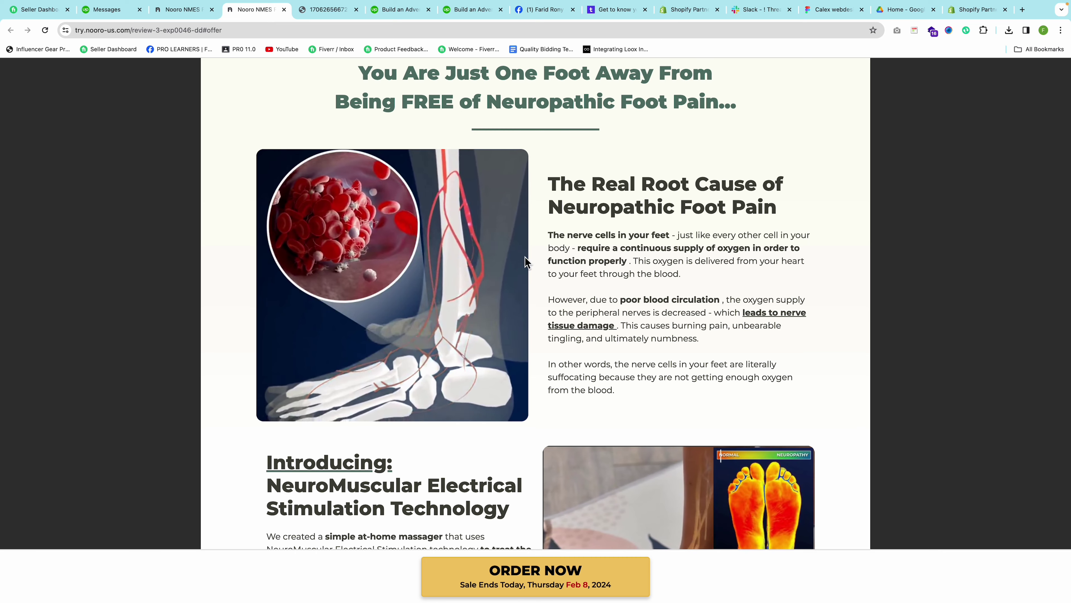
# Check the reference page's layout and widen the foot video's column until it matches the text column's width.
pyautogui.scroll(10, 522, 270)
pyautogui.scroll(1, 533, 267)
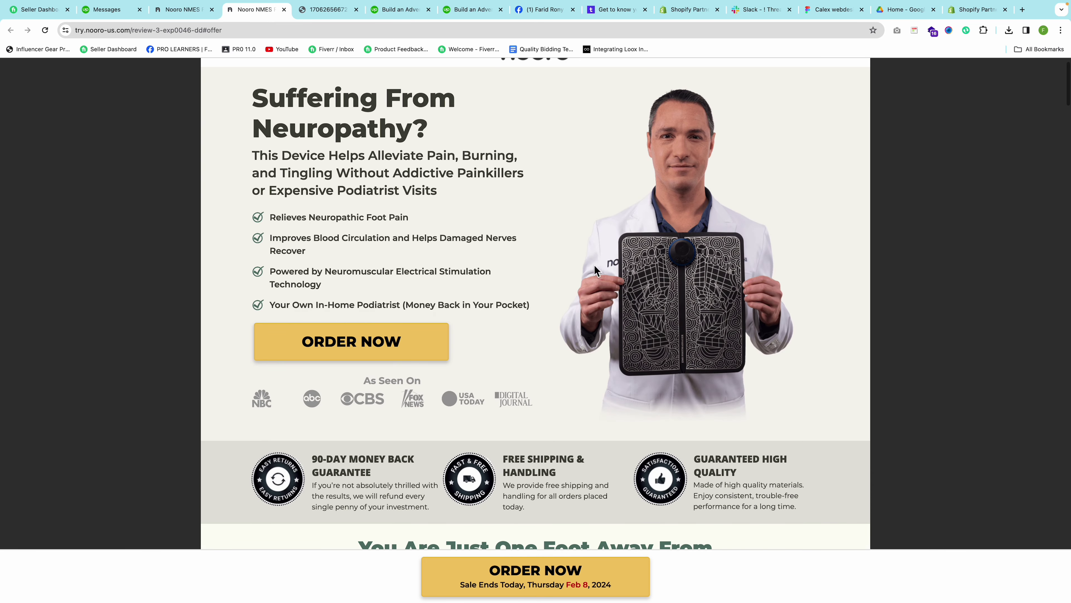
pyautogui.scroll(-8, 571, 302)
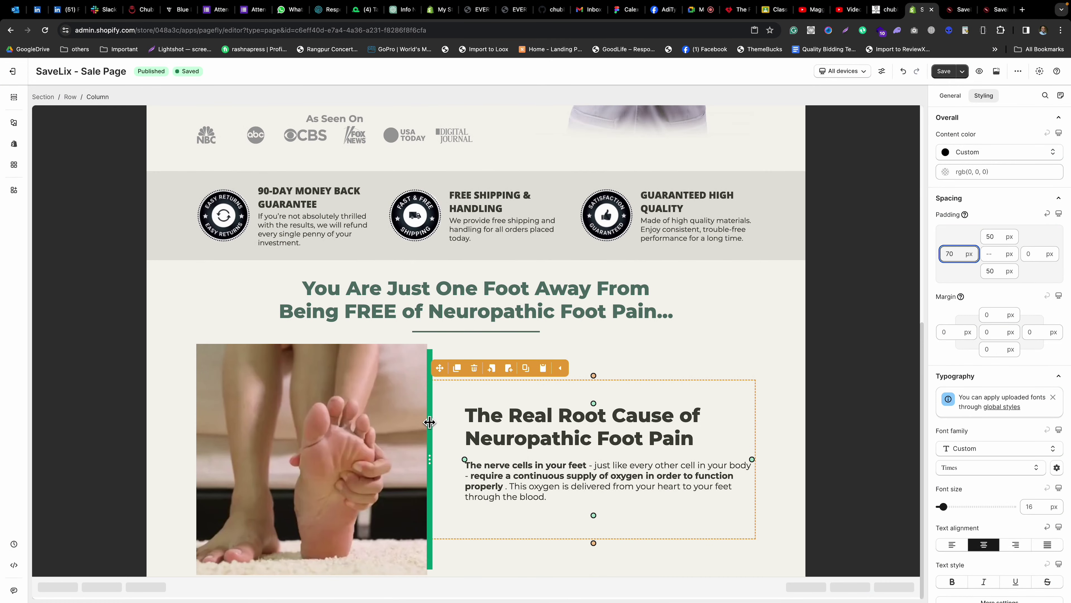
pyautogui.moveTo(462, 421); pyautogui.dragTo(476, 421)
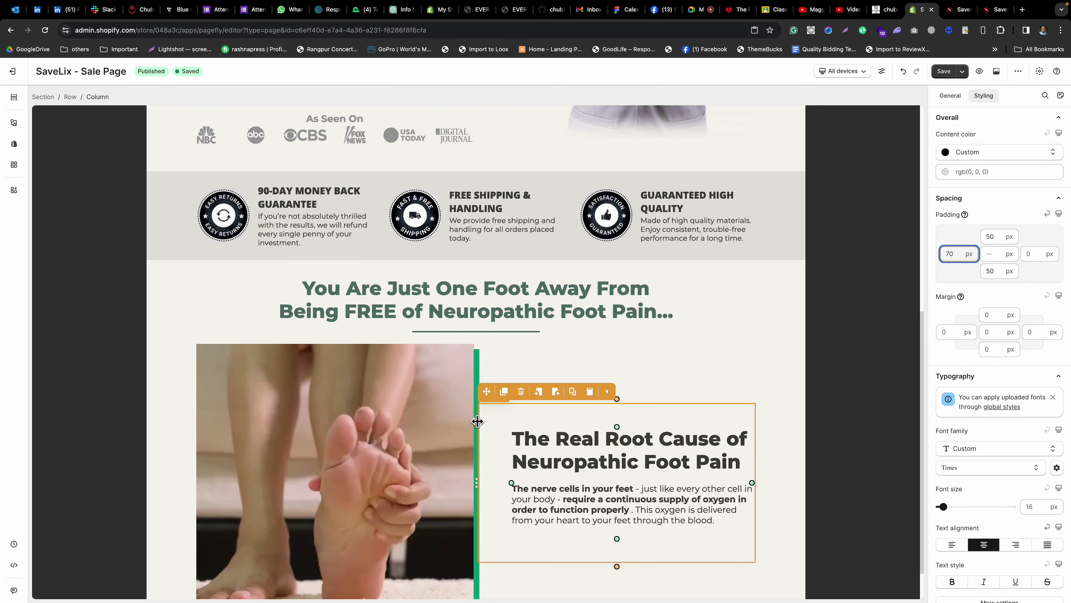
pyautogui.scroll(-2, 498, 401)
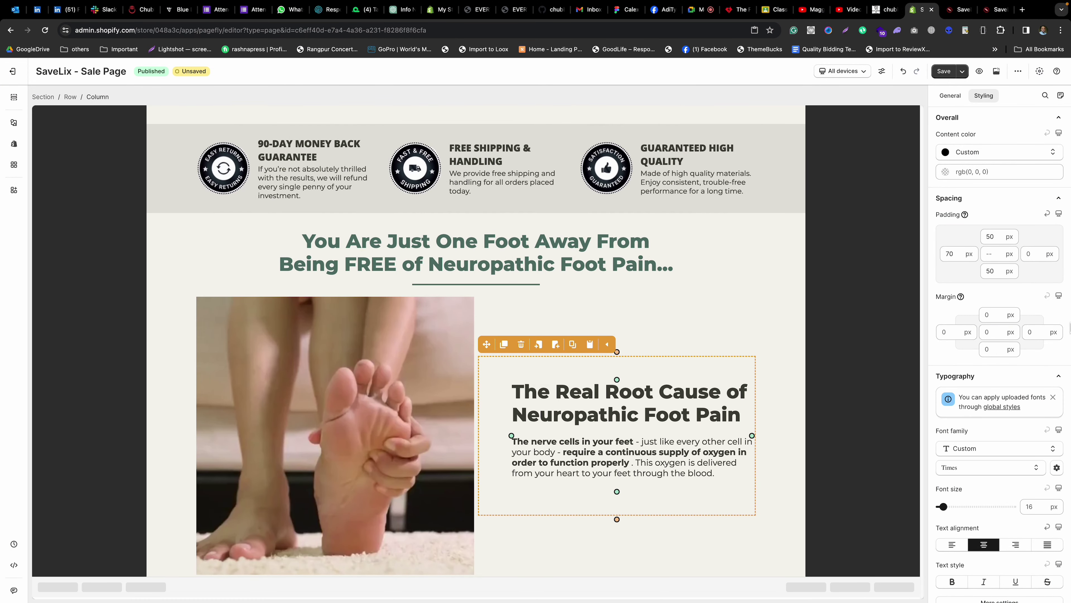
# Set the left padding of the column holding "The Real Root Cause of Neuropathic Foot Pain" to 30 px.
pyautogui.click(950, 255)
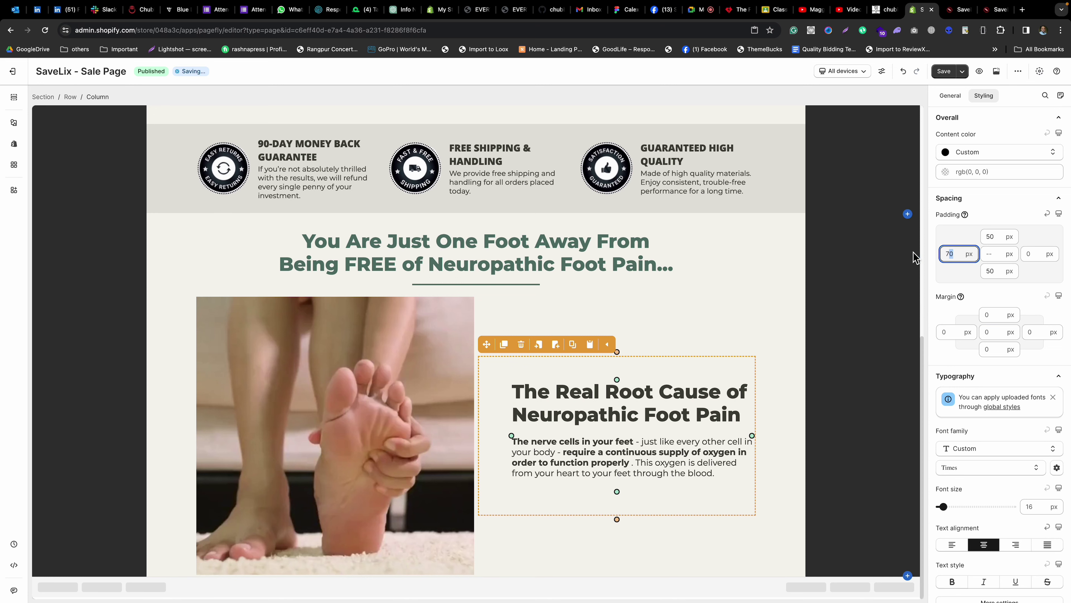
pyautogui.press('BackSpace')
pyautogui.write('3')
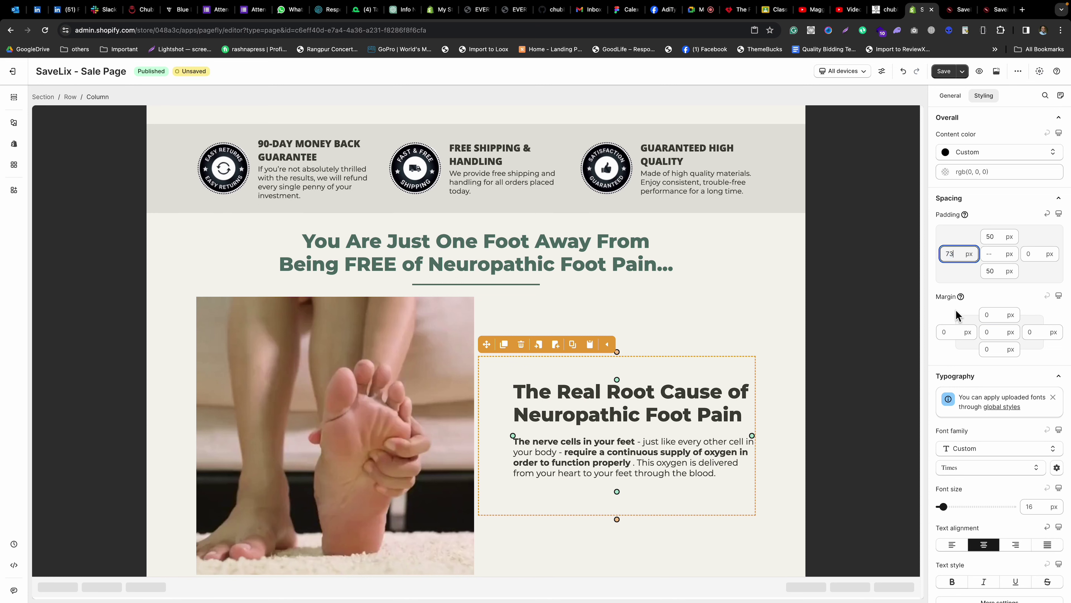
pyautogui.write('30')
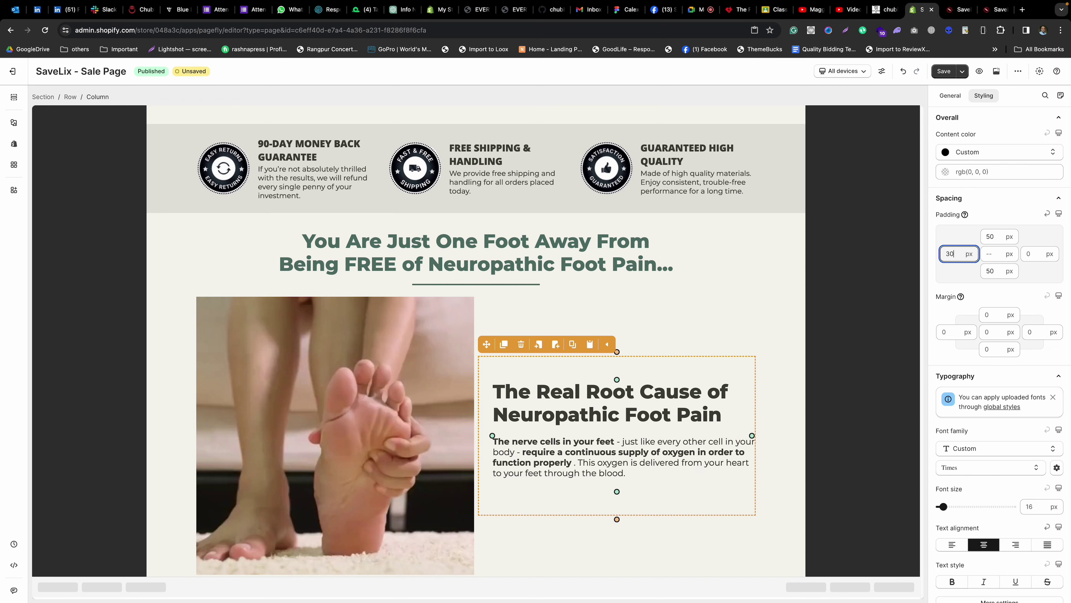
pyautogui.click(779, 391)
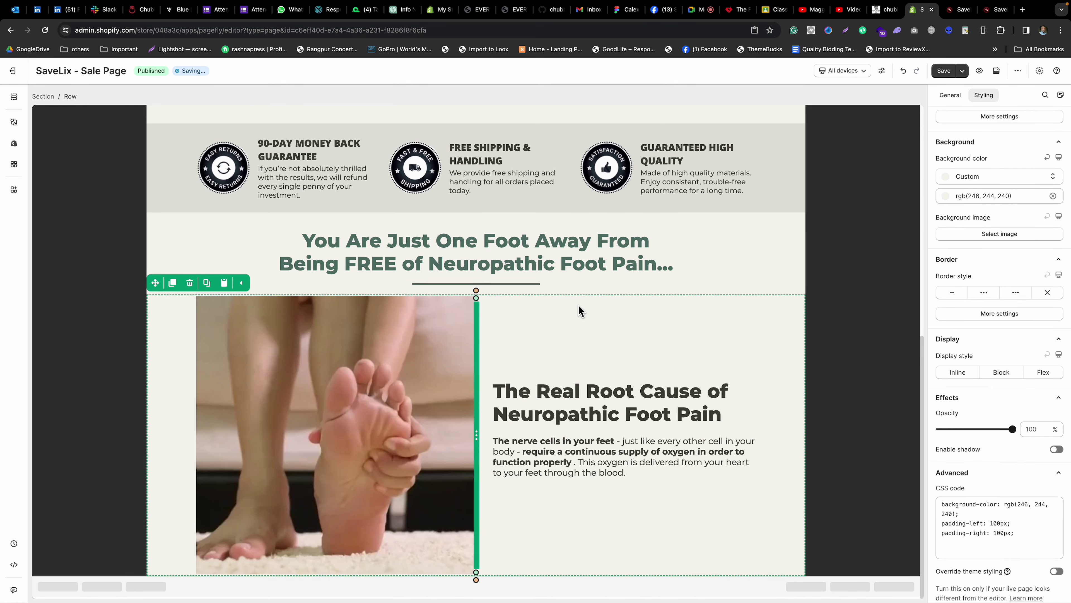
# Save the sale page, open its preview, close the extra live-page tab, and review the new section.
pyautogui.click(349, 386)
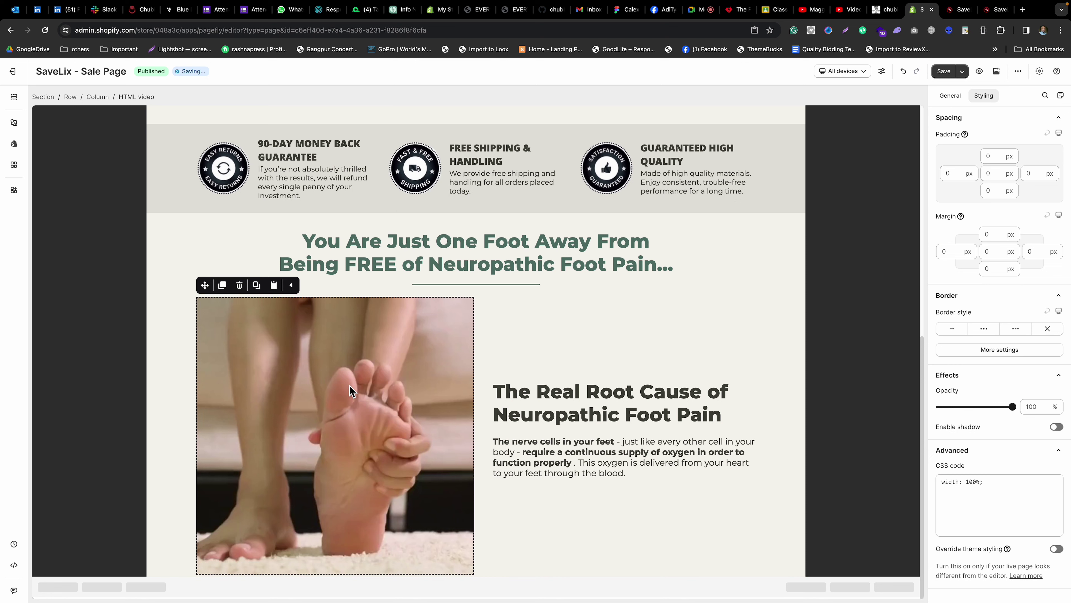
pyautogui.click(945, 72)
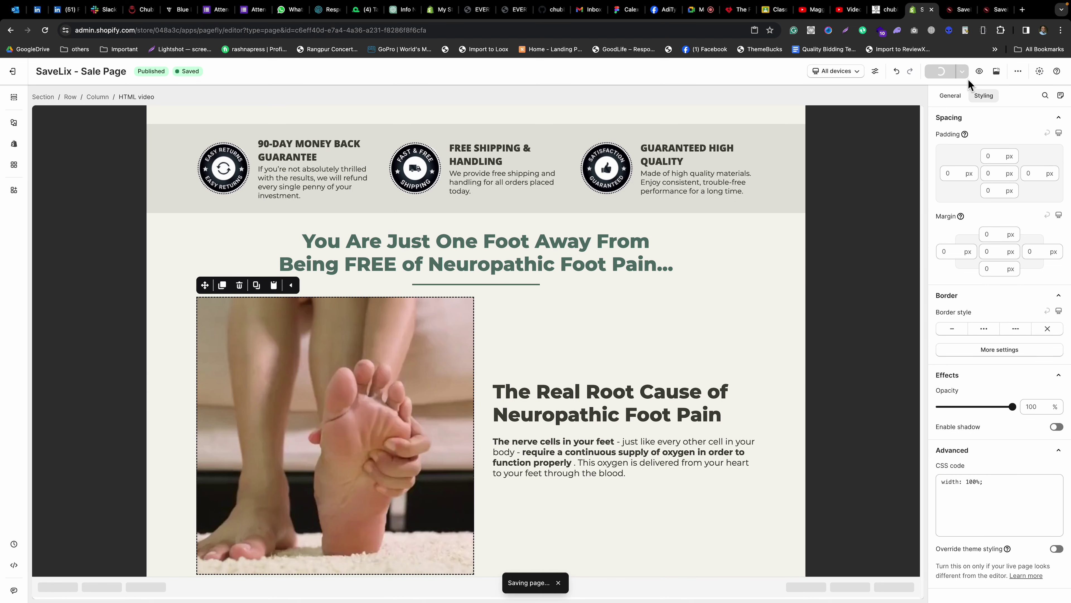
pyautogui.click(980, 72)
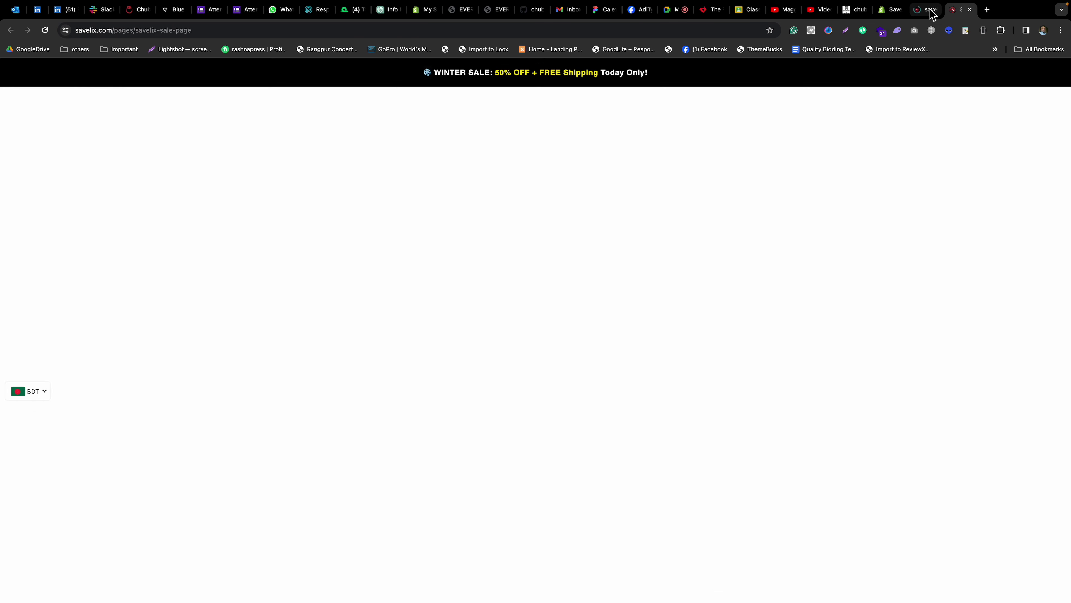
pyautogui.click(971, 9)
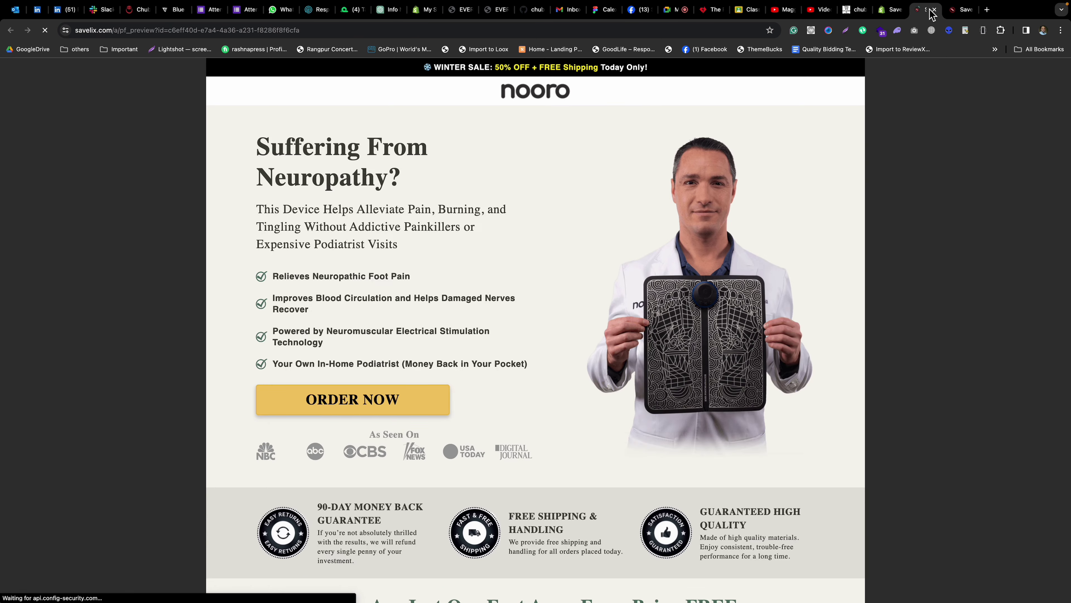
pyautogui.scroll(-8, 461, 300)
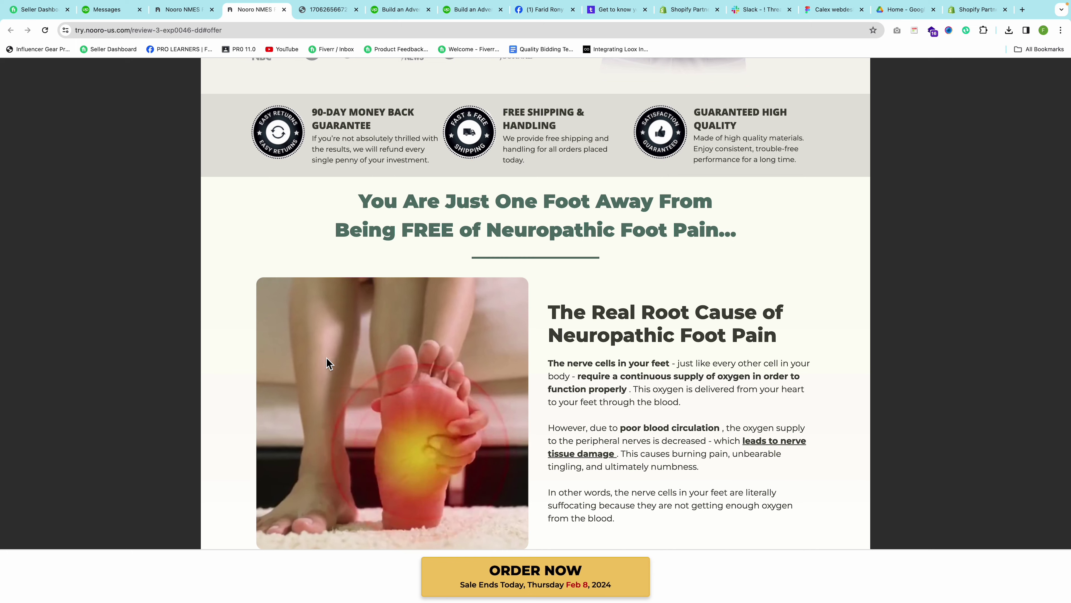
# Inspect the reference video's CSS for its corner rounding and set the sale page video's border radius to 15 px on all corners.
pyautogui.rightClick(333, 350)
pyautogui.click(357, 486)
pyautogui.scroll(-2, 452, 249)
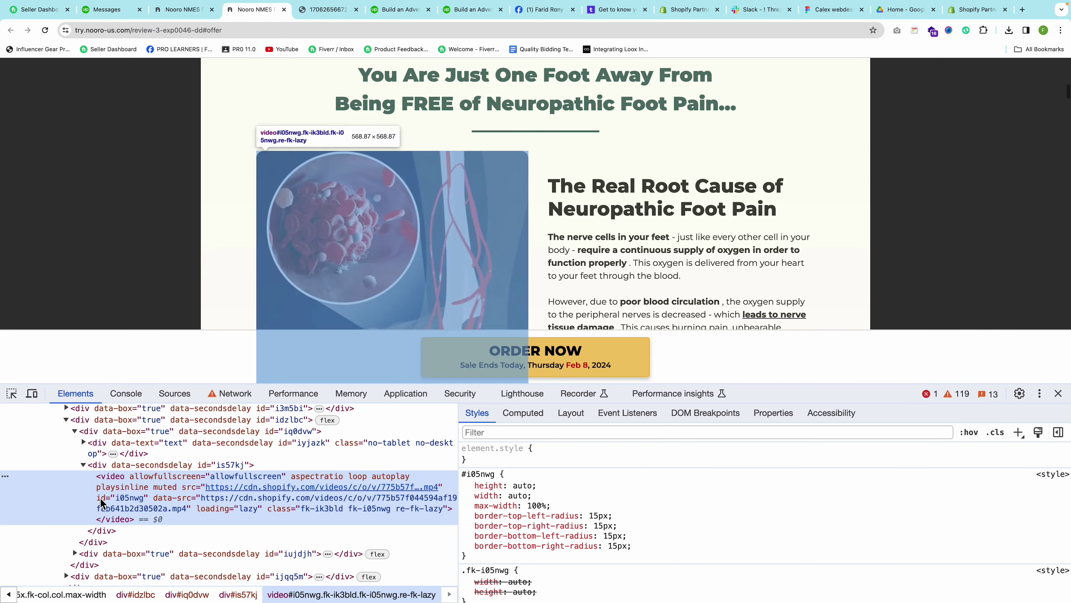
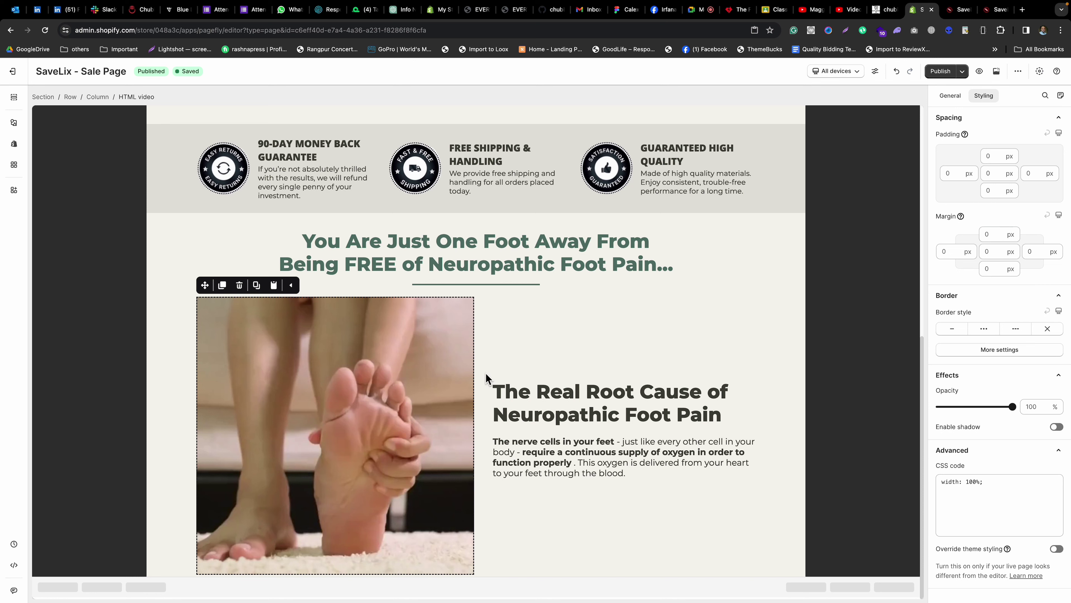
pyautogui.click(986, 350)
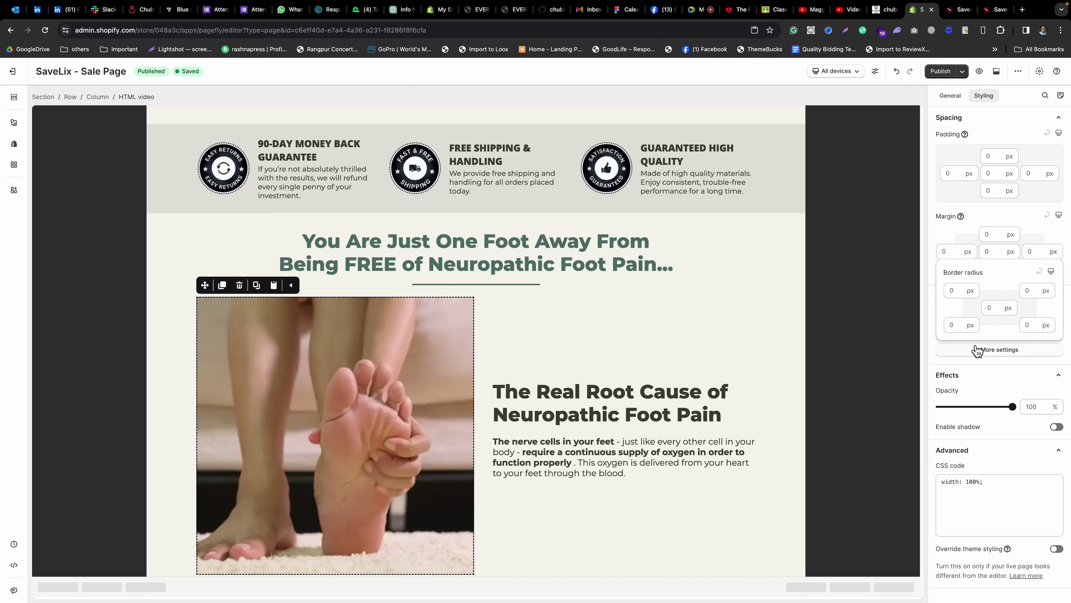
pyautogui.write('15')
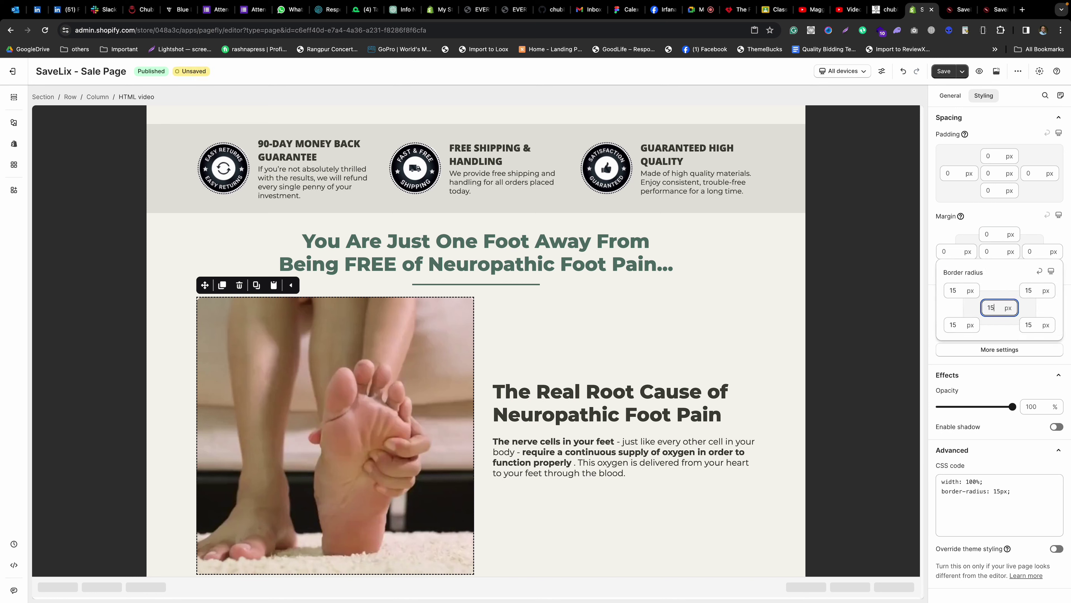
pyautogui.click(704, 399)
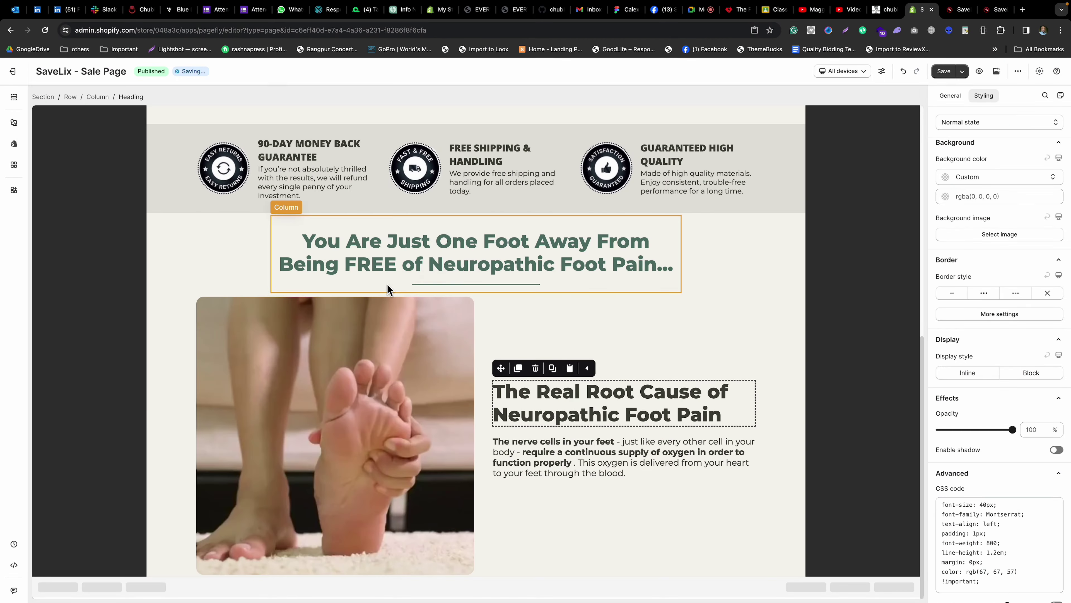
# Increase the bottom padding of the column holding the "You Are Just One Foot Away From" heading.
pyautogui.click(383, 284)
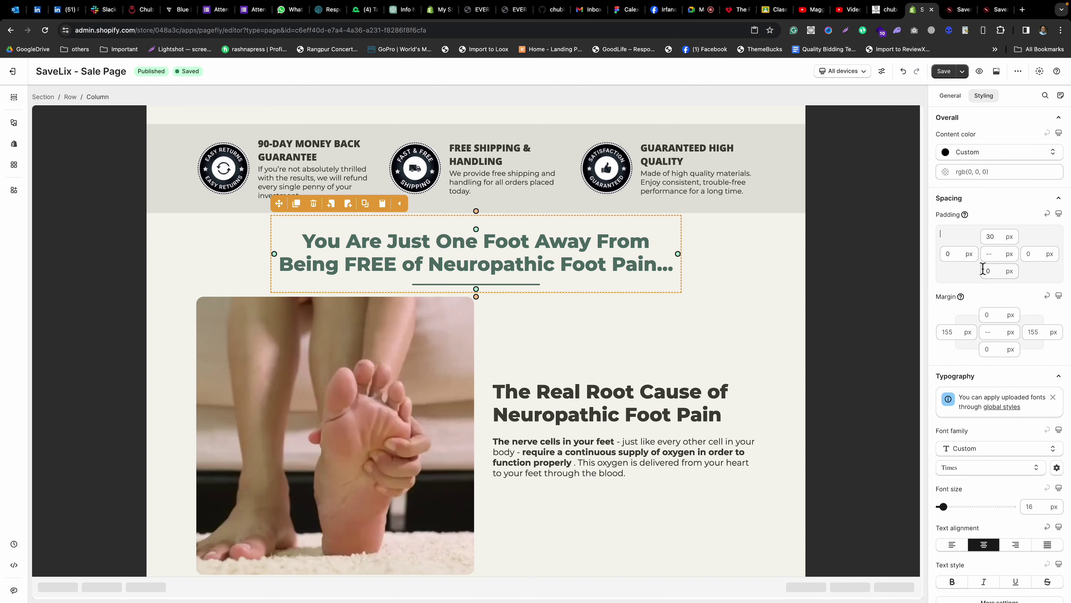
pyautogui.write('2')
pyautogui.click(753, 311)
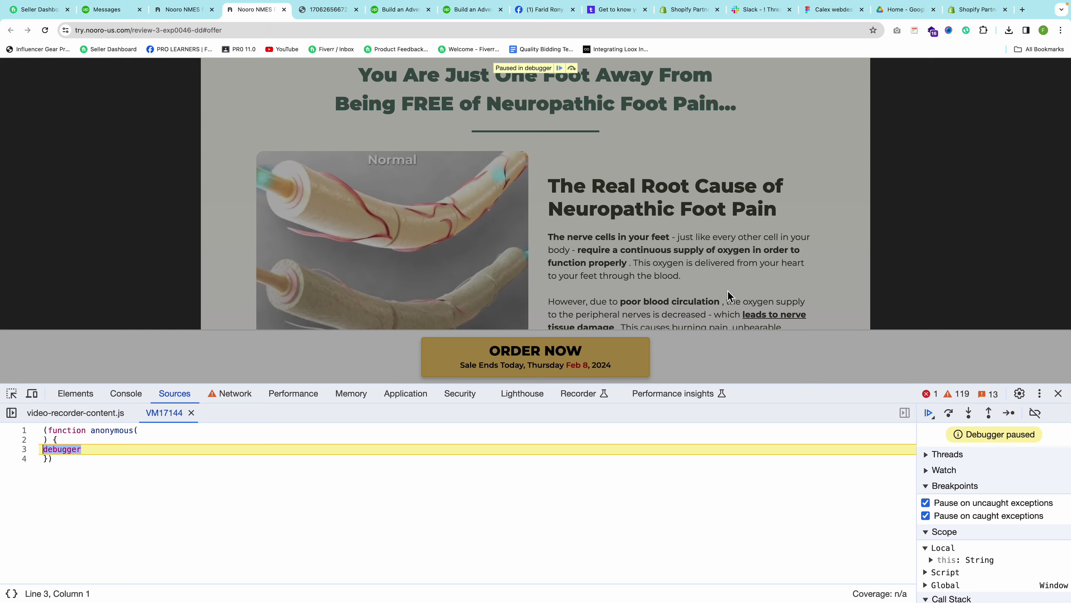
# Set the bottom padding of the row holding the foot video and root-cause text to 40 px, and save the sale page.
pyautogui.scroll(-3, 728, 295)
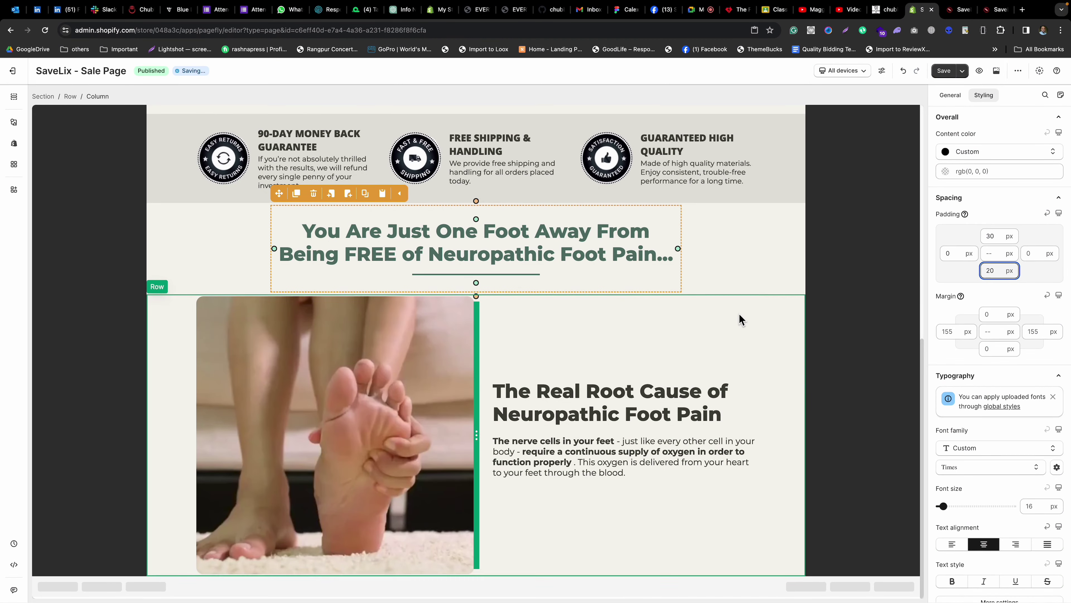
pyautogui.click(156, 230)
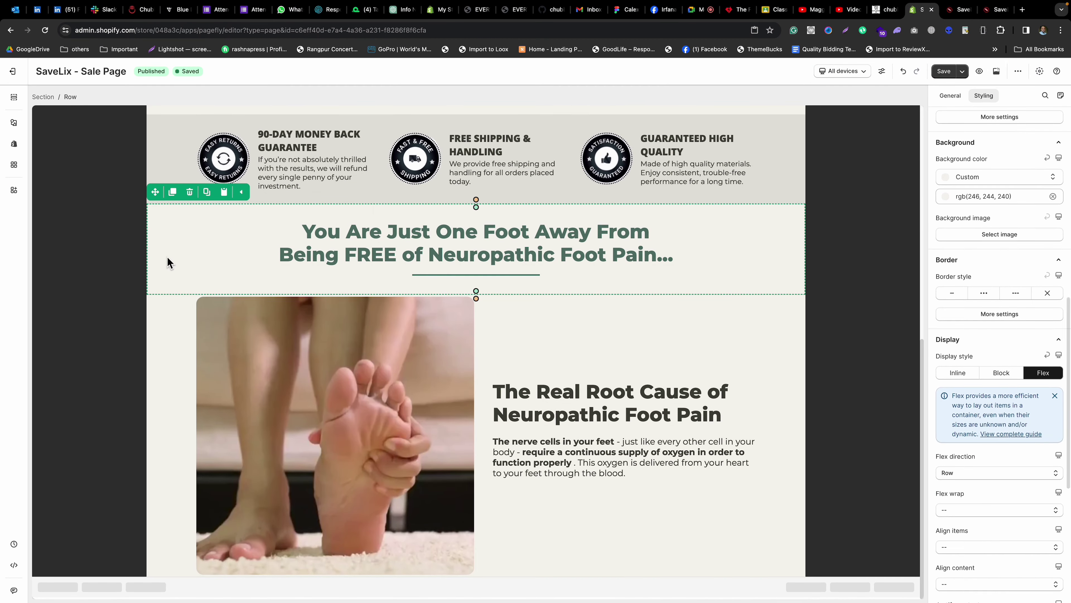
pyautogui.click(177, 420)
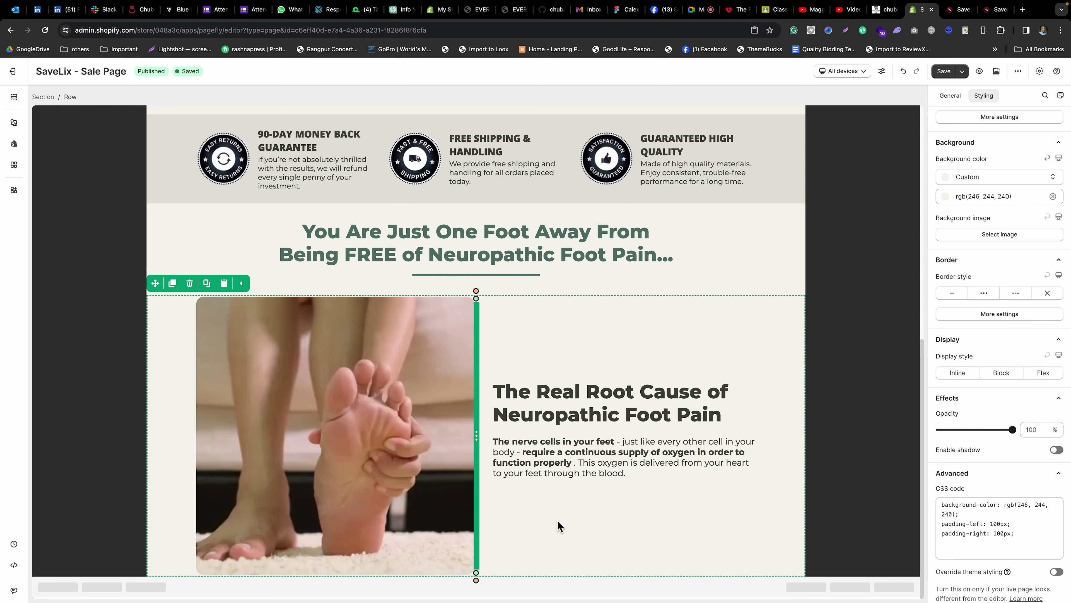
pyautogui.click(537, 490)
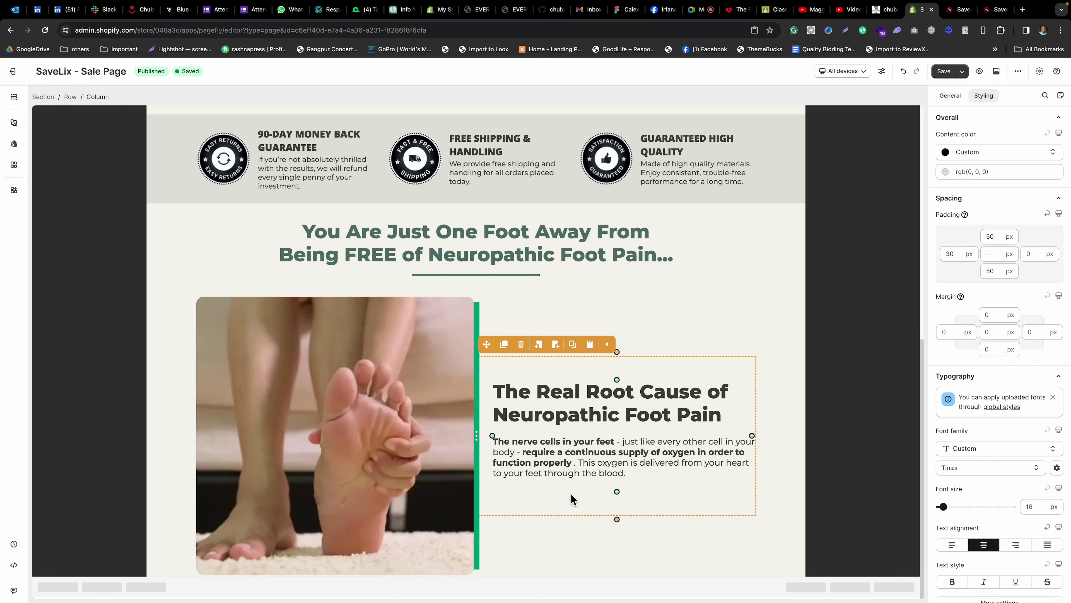
pyautogui.click(158, 213)
pyautogui.click(168, 320)
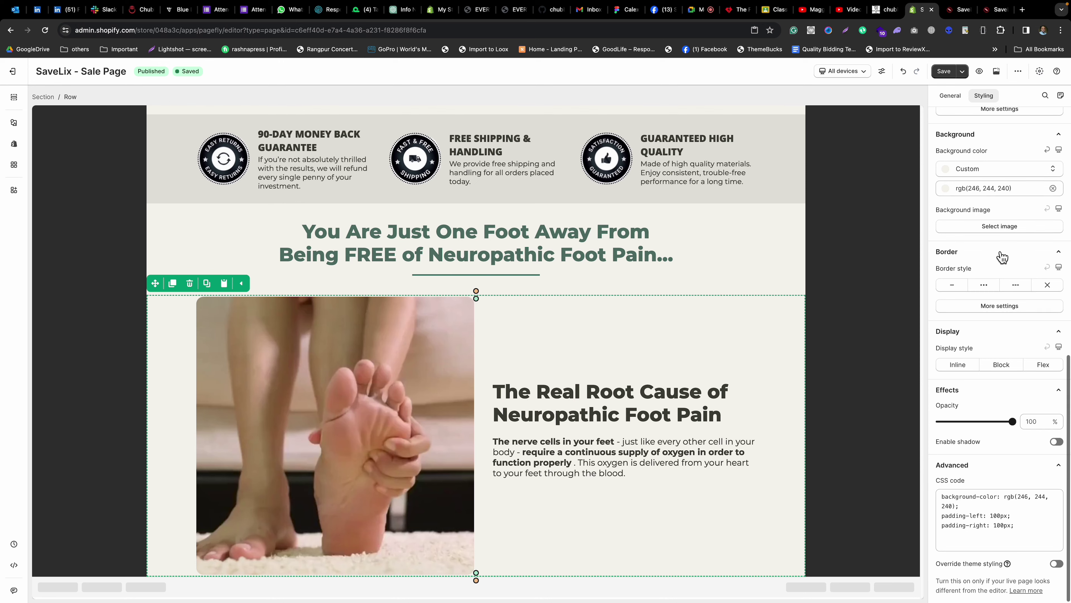
pyautogui.scroll(10, 1010, 258)
pyautogui.click(988, 271)
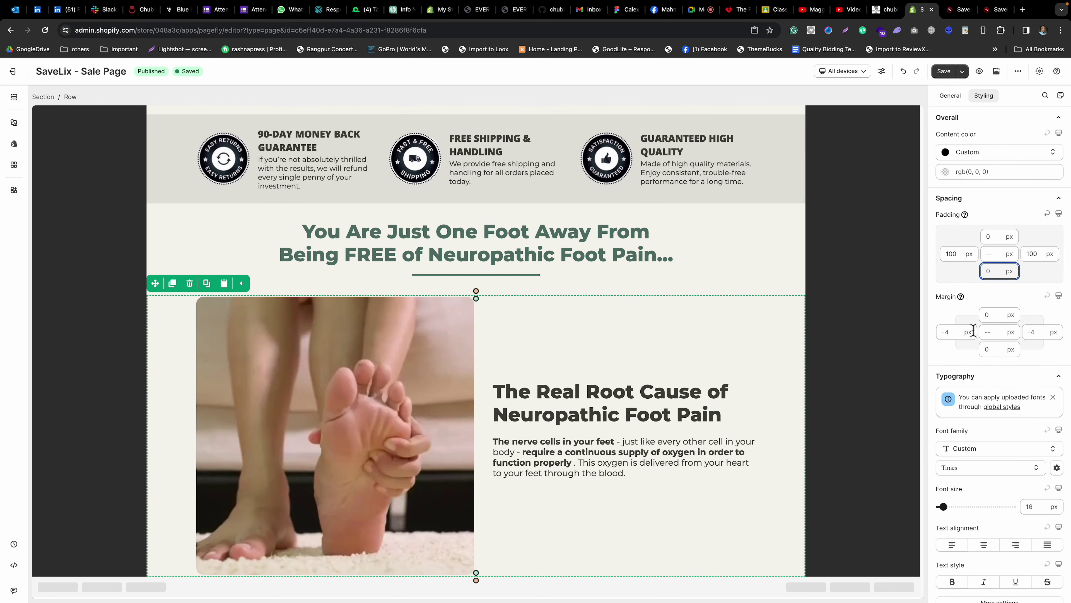
pyautogui.write('4')
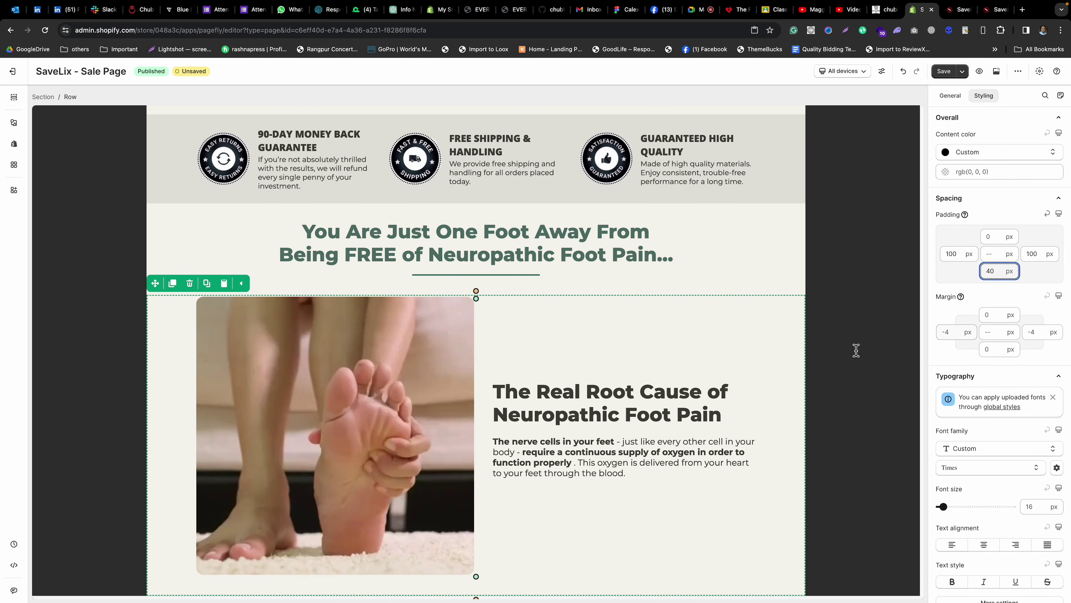
pyautogui.scroll(-1, 491, 371)
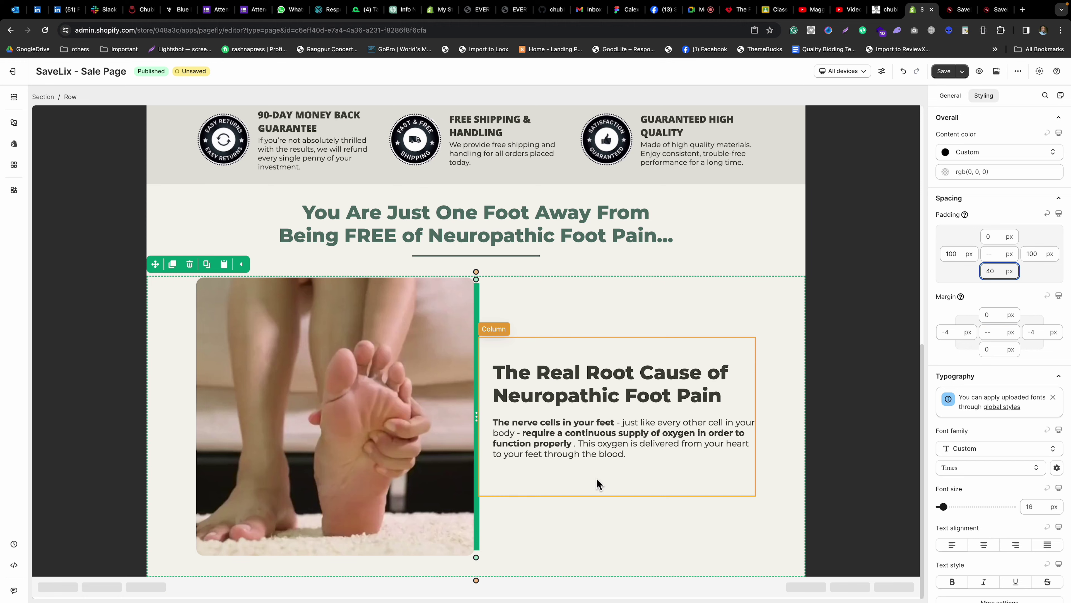
pyautogui.click(945, 70)
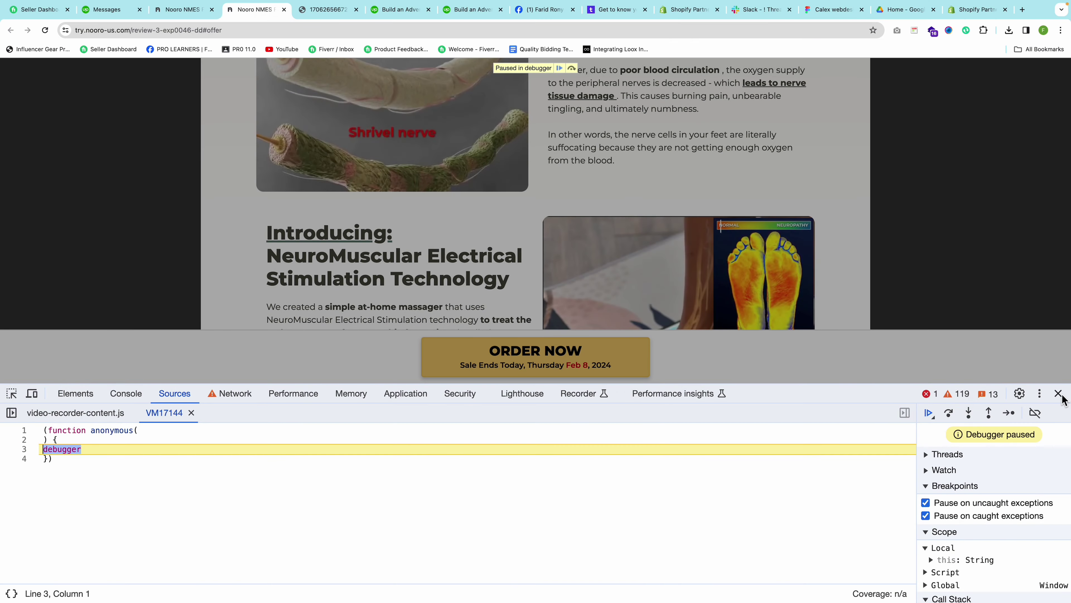
# Duplicate the "The nerve cells in your feet" paragraph and replace the copy's text with the reference page's "However, due to poor blood circulation" paragraph.
pyautogui.click(1058, 393)
pyautogui.scroll(5, 596, 302)
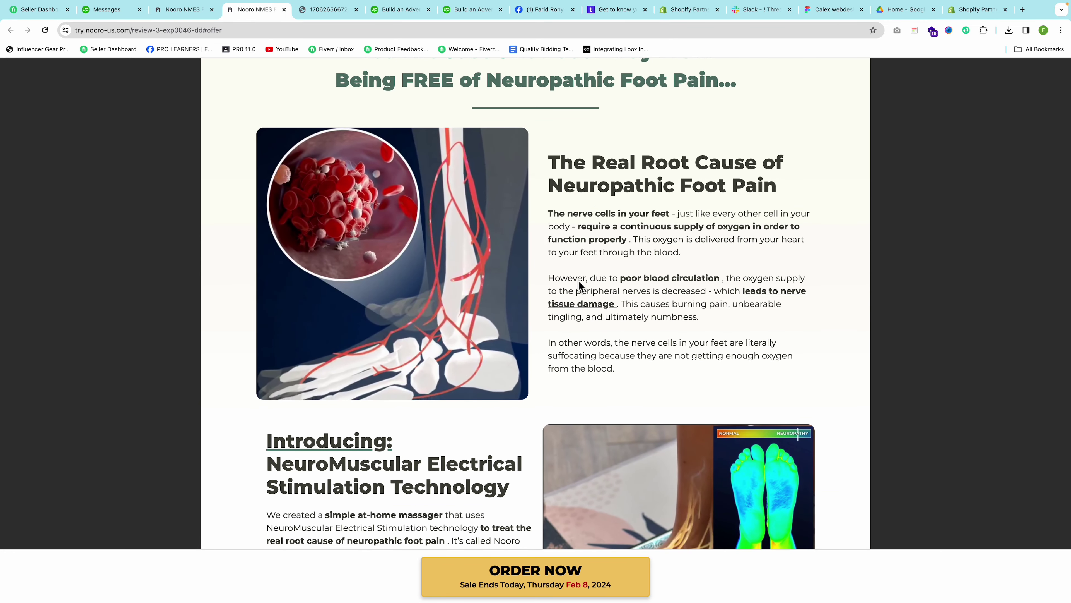
pyautogui.tripleClick(576, 282)
pyautogui.press('super+c')
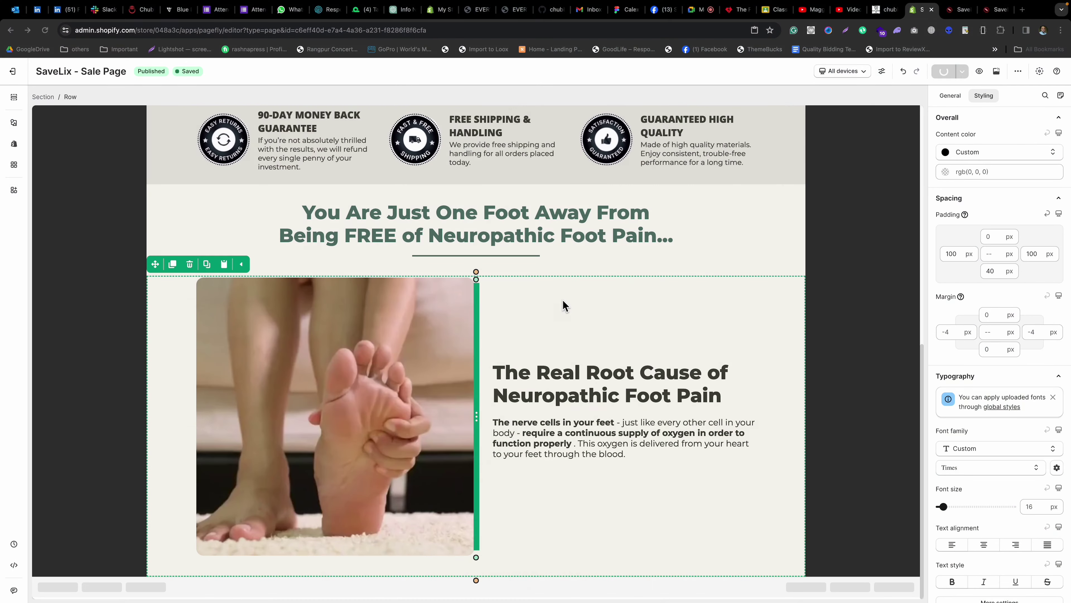
pyautogui.click(566, 438)
pyautogui.click(519, 399)
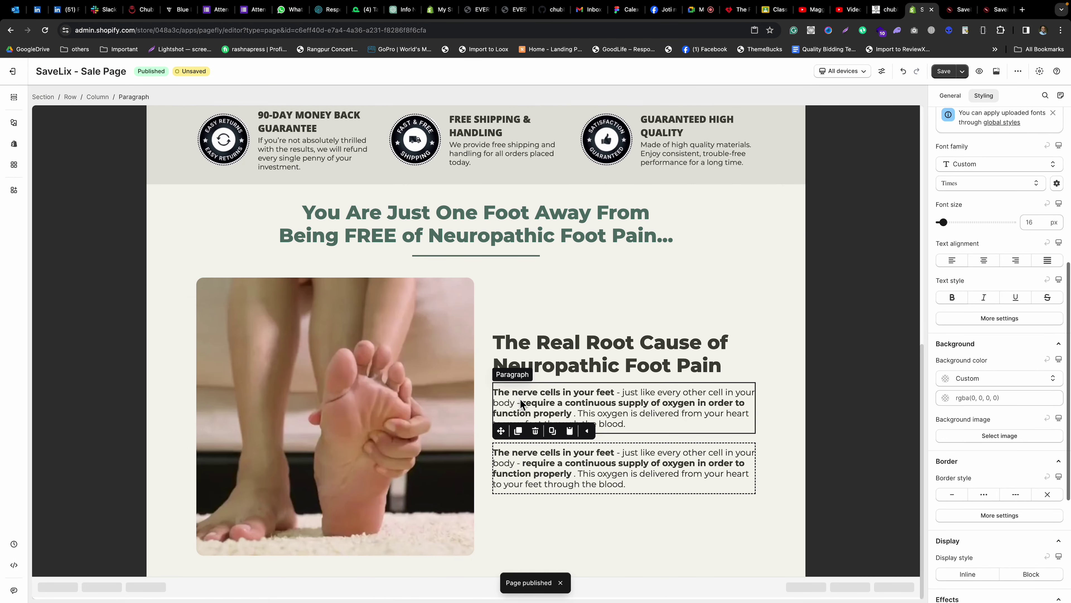
pyautogui.click(951, 97)
pyautogui.tripleClick(980, 232)
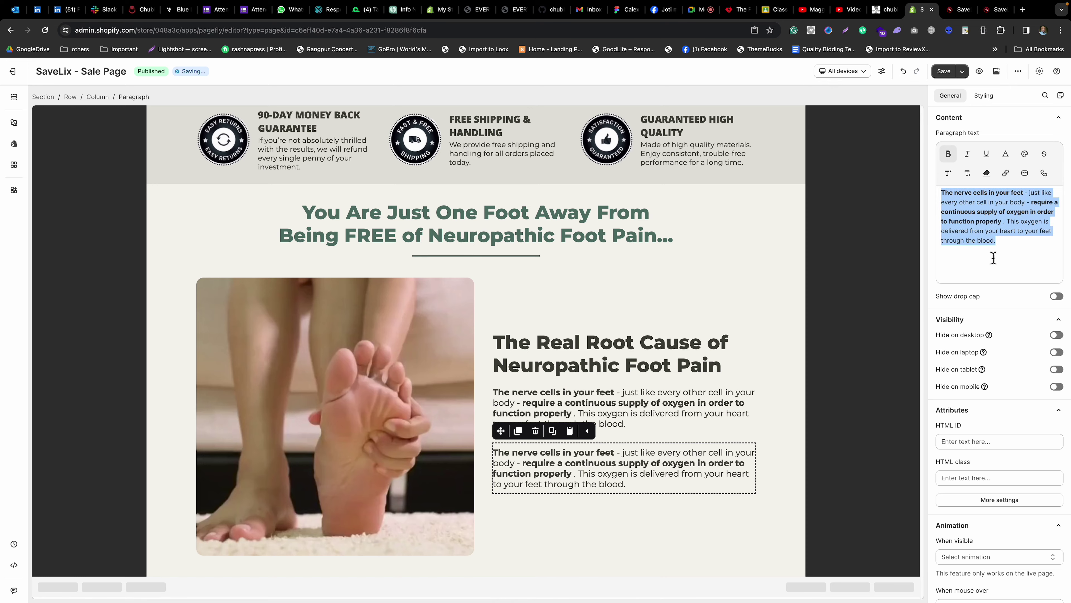
pyautogui.press('super+v')
# Bold "poor blood circulation" and "leads to nerve tissue damage" in the second paragraph, following the reference page's emphasis.
pyautogui.press('super+grave')
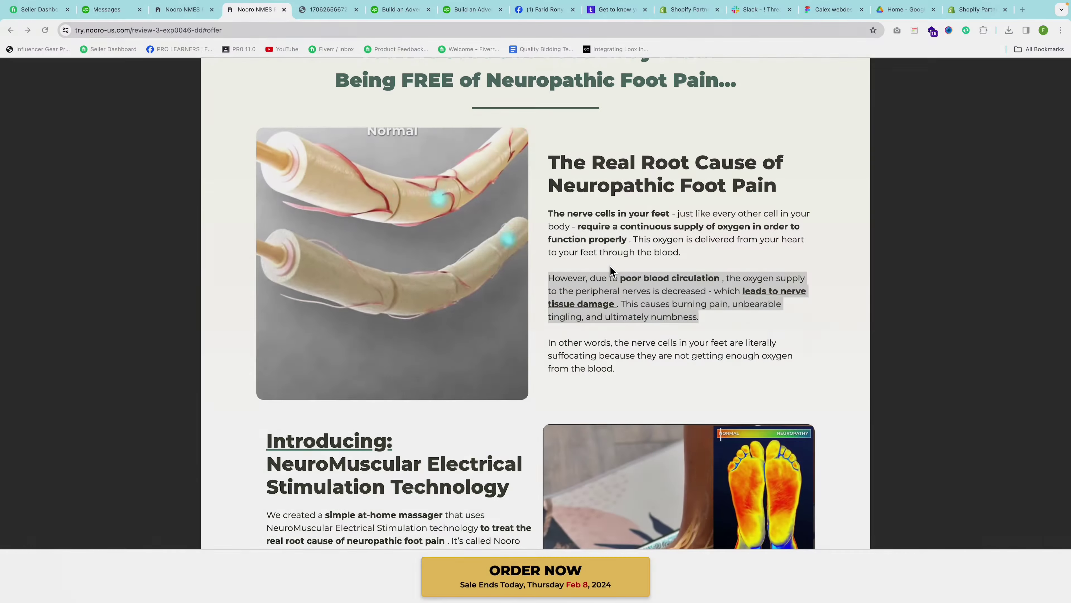
pyautogui.press('super+grave')
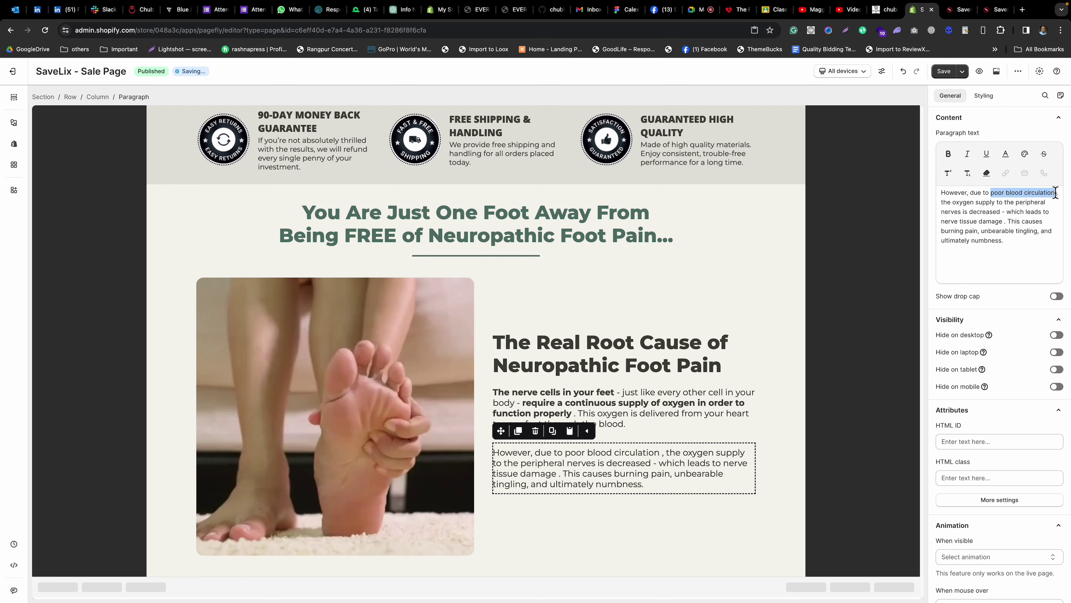
pyautogui.click(951, 153)
pyautogui.press('super+grave')
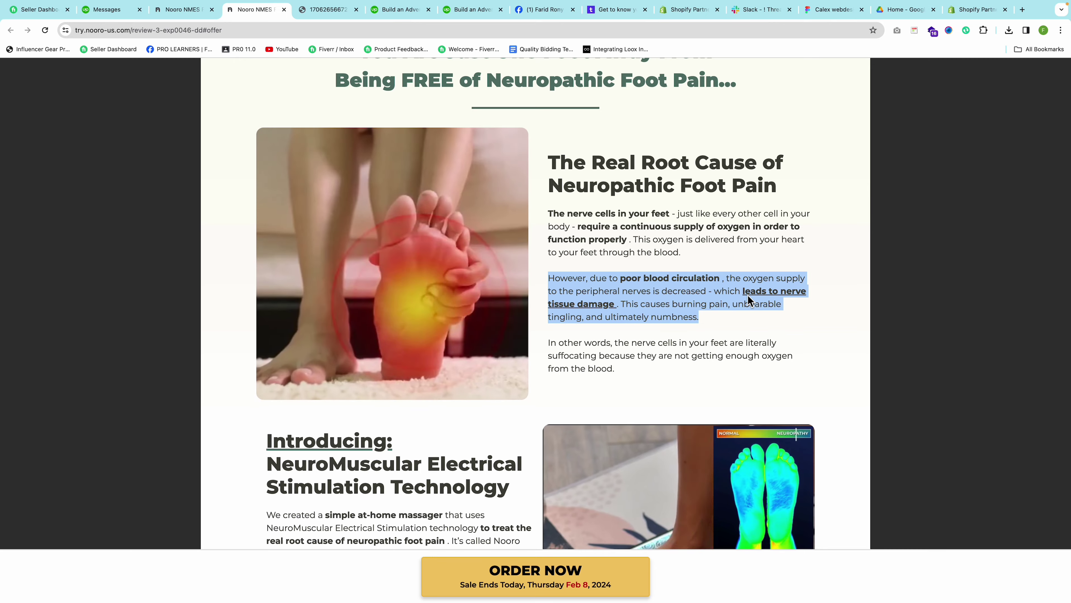
pyautogui.press('super+grave')
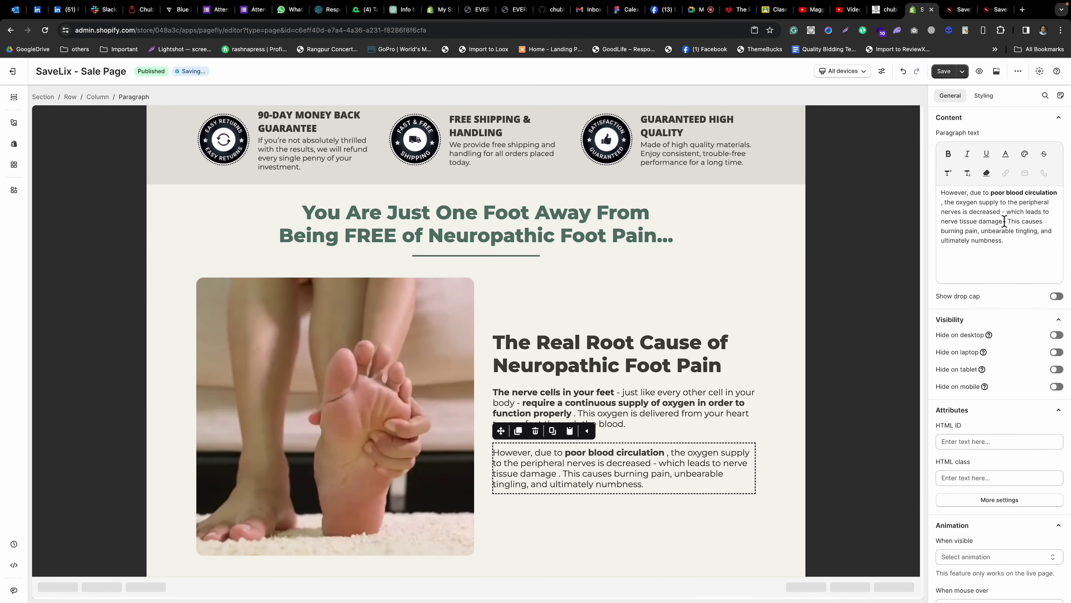
pyautogui.moveTo(1004, 221); pyautogui.dragTo(1023, 211)
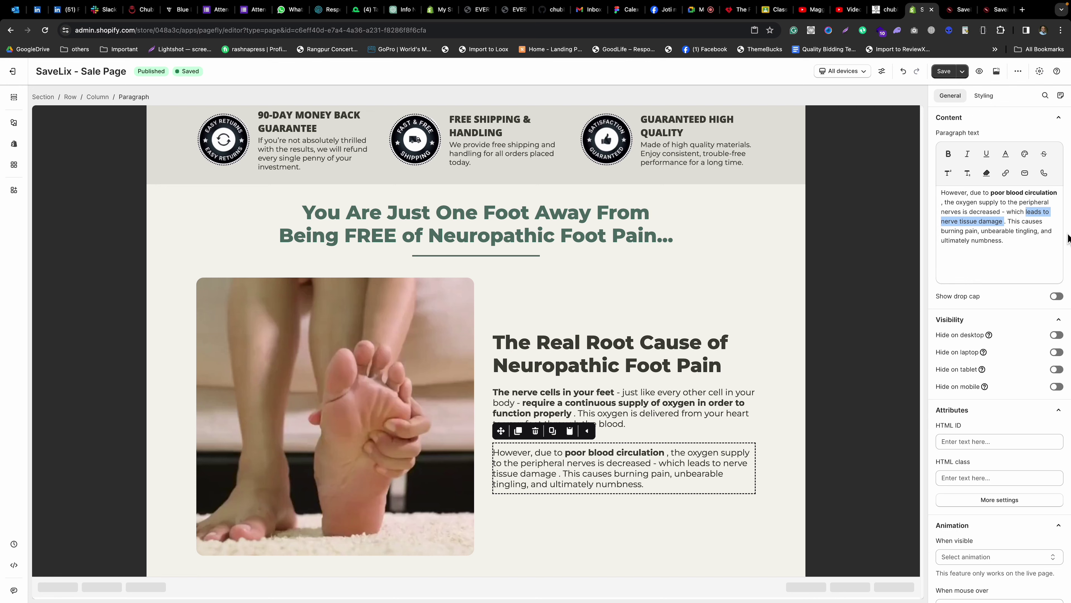
pyautogui.click(949, 157)
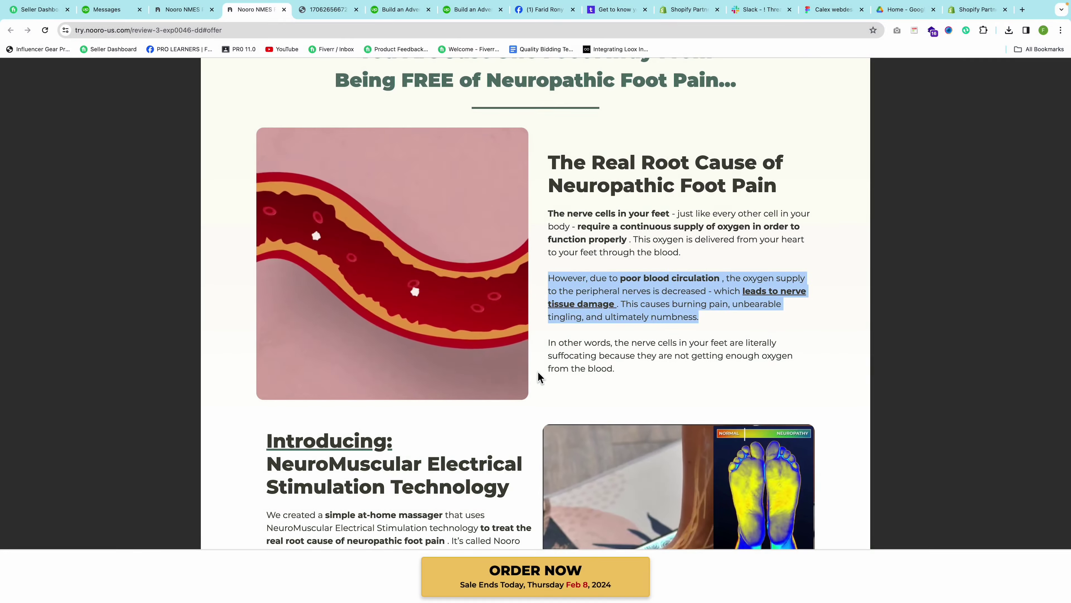
# Add a third paragraph below with the reference page's "In other words, the nerve cells in your feet are literally suffocating" text, and save the page.
pyautogui.doubleClick(616, 356)
pyautogui.tripleClick(616, 356)
pyautogui.press('super+c')
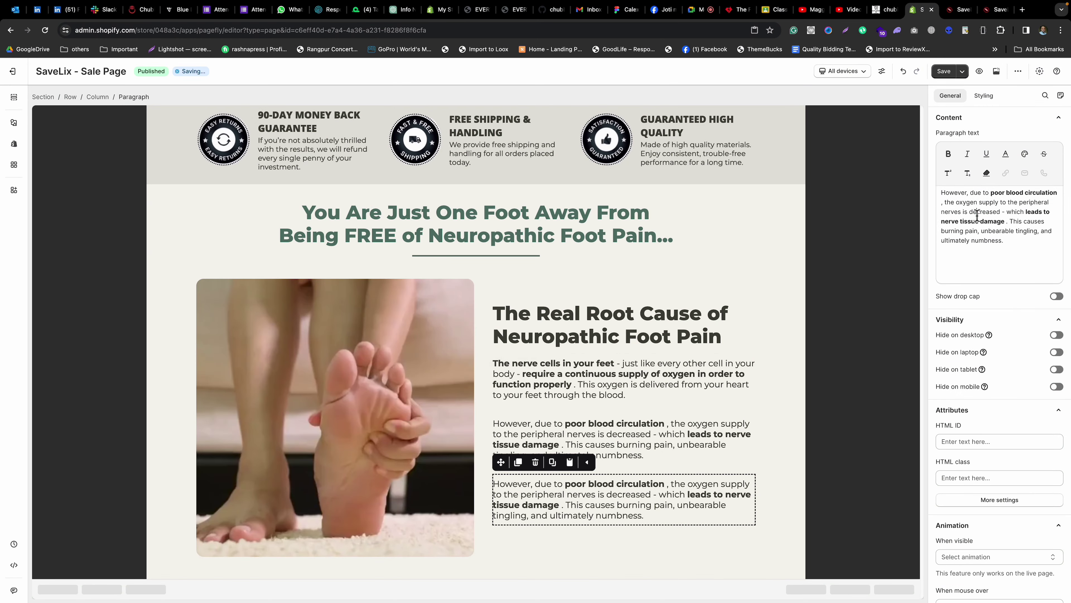
pyautogui.tripleClick(977, 216)
pyautogui.press('super+v')
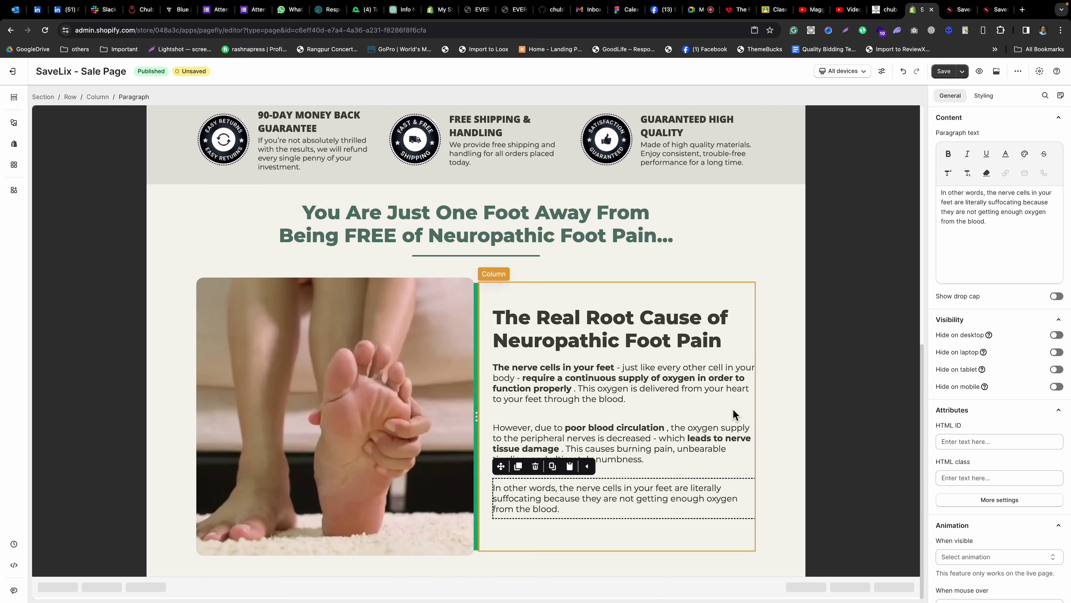
pyautogui.click(782, 443)
pyautogui.click(610, 531)
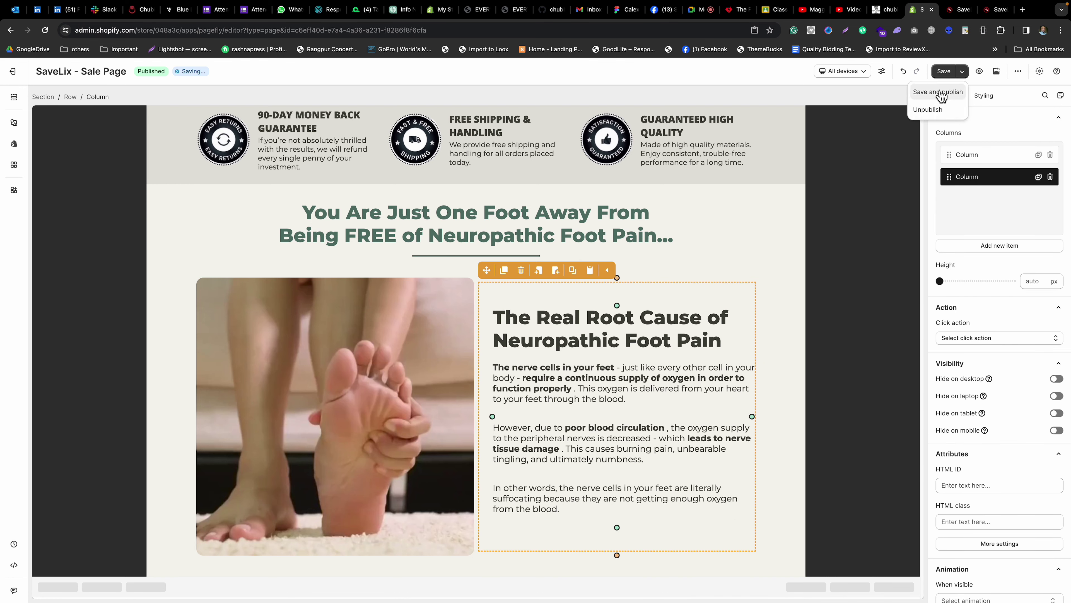
pyautogui.click(945, 71)
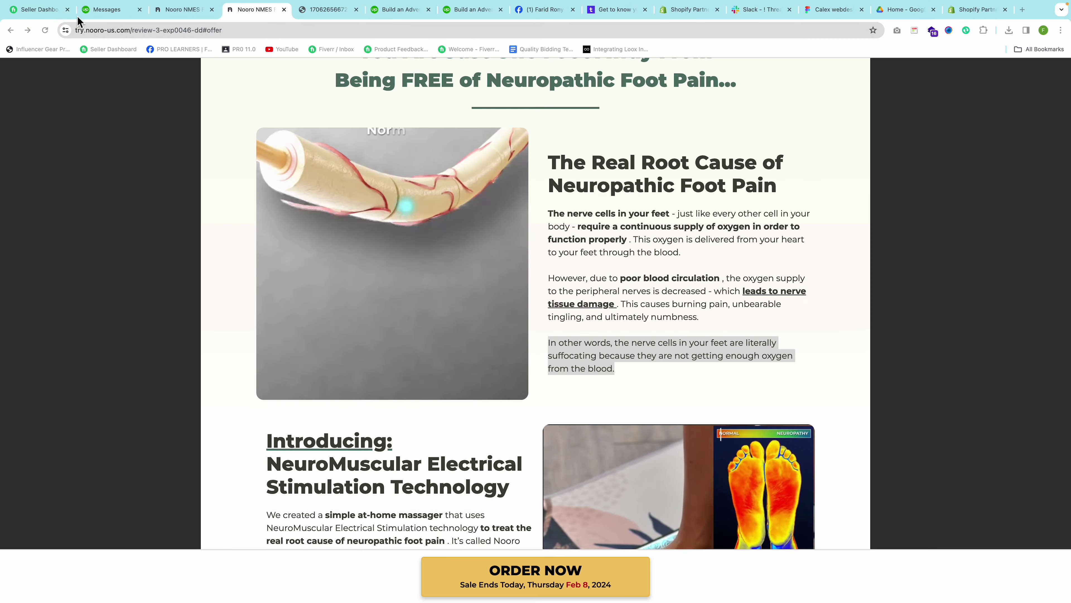
# Review the client's screenshots of the "Real Life-Changing Results" and "3 Steps For All-Natural Pain Relief" sections in the Upwork messages.
pyautogui.click(103, 9)
pyautogui.click(1034, 94)
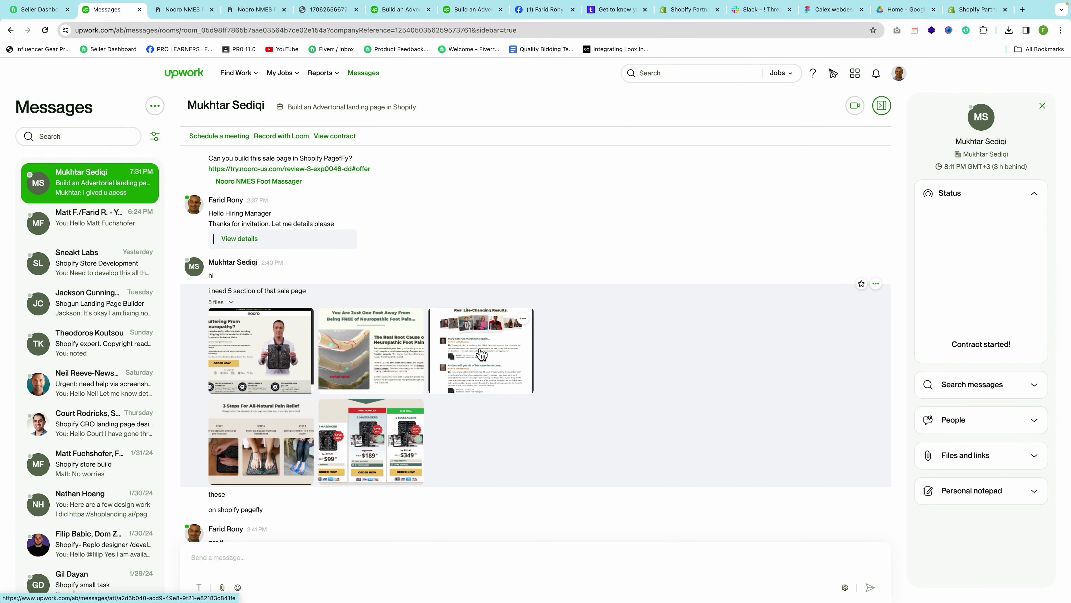
pyautogui.click(482, 355)
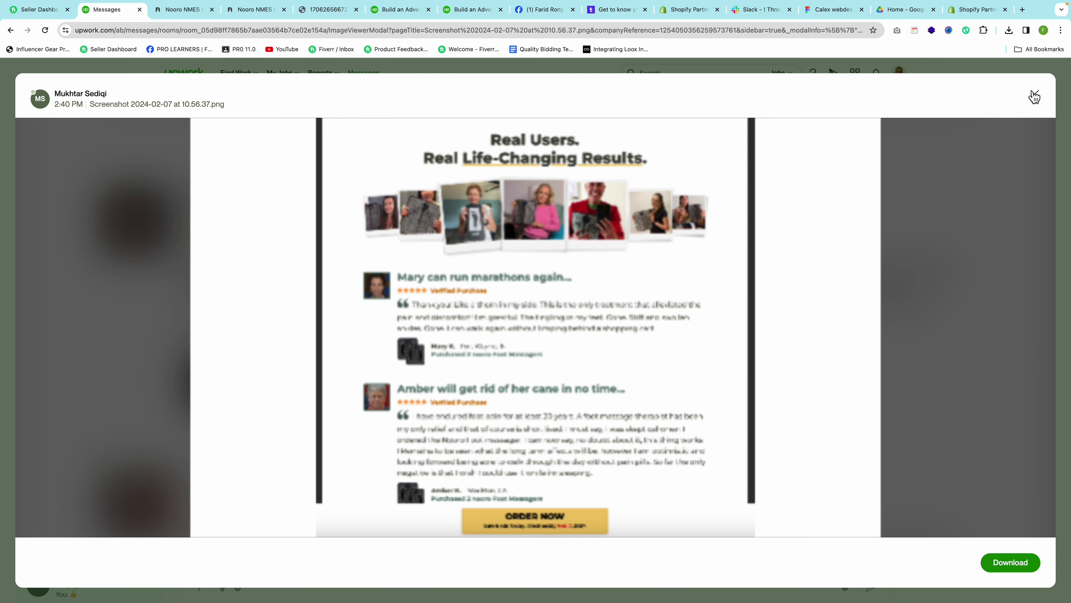
pyautogui.click(1035, 94)
pyautogui.click(249, 464)
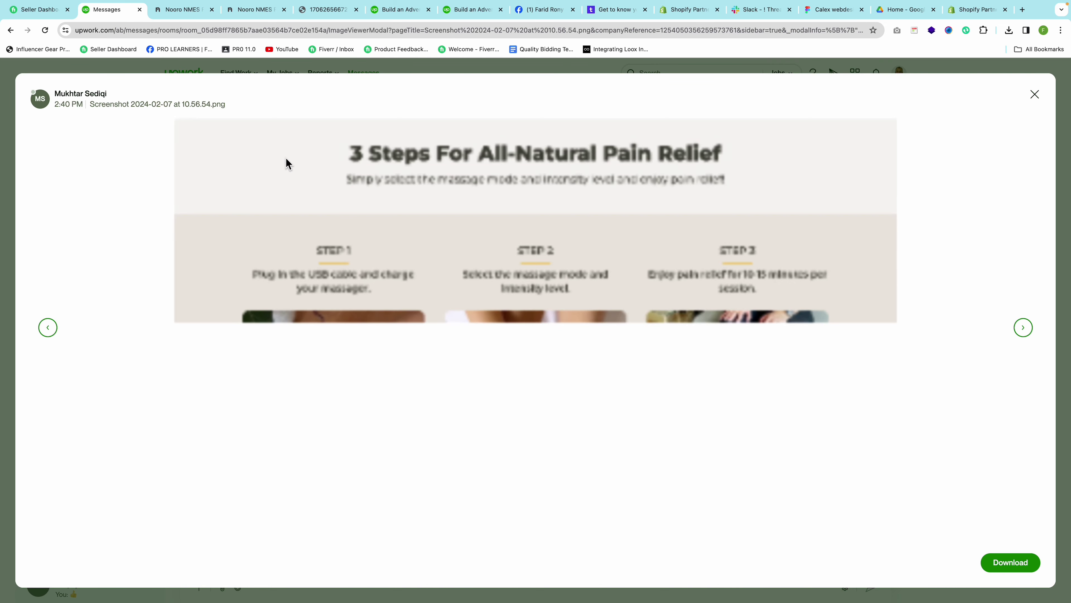
# Examine the customer testimonials and the "3 Steps For All-Natural Pain Relief" section on the reference Nooro page.
pyautogui.click(255, 9)
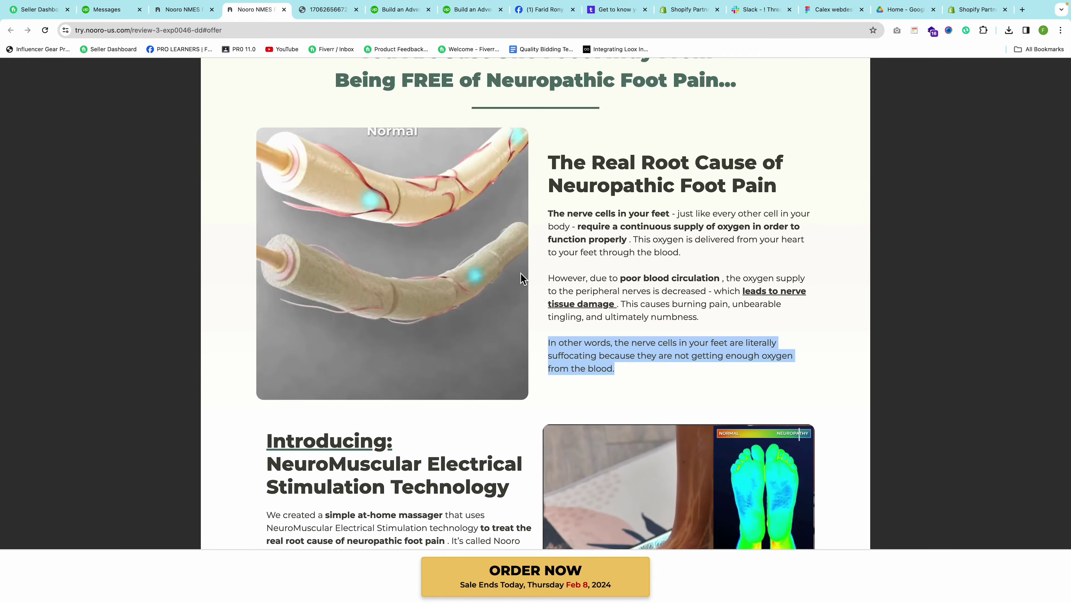
pyautogui.scroll(-10, 521, 273)
pyautogui.scroll(-20, 522, 275)
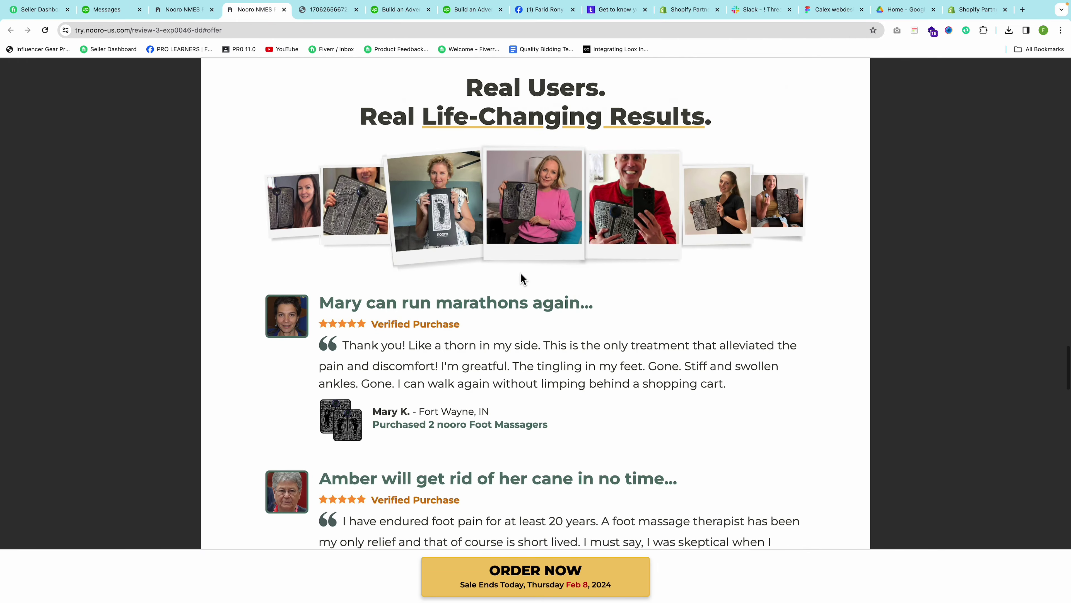
pyautogui.scroll(-1, 521, 272)
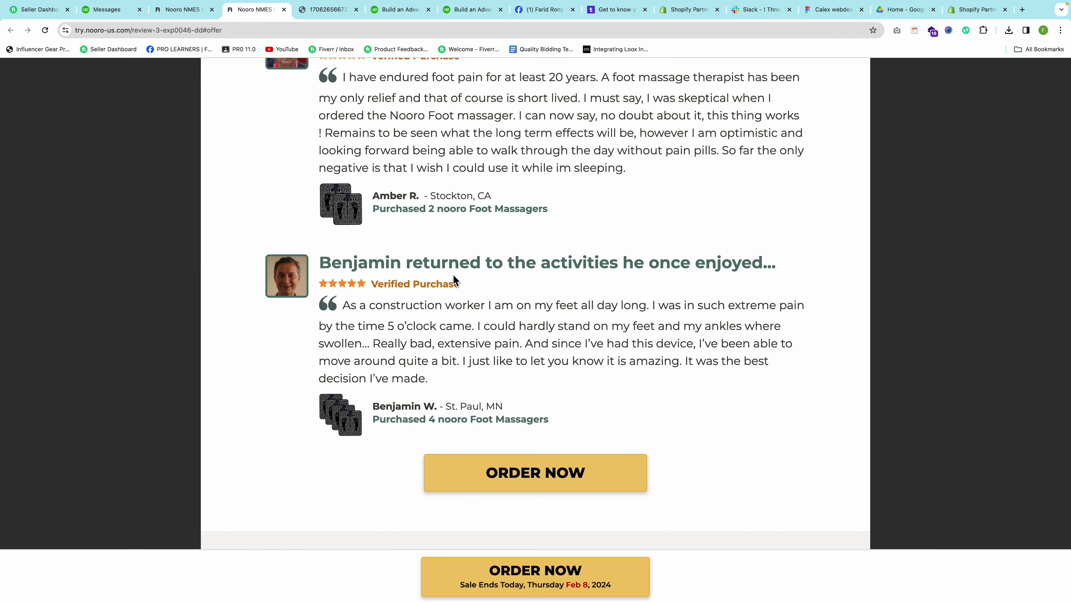
pyautogui.scroll(-12, 435, 286)
pyautogui.scroll(4, 435, 285)
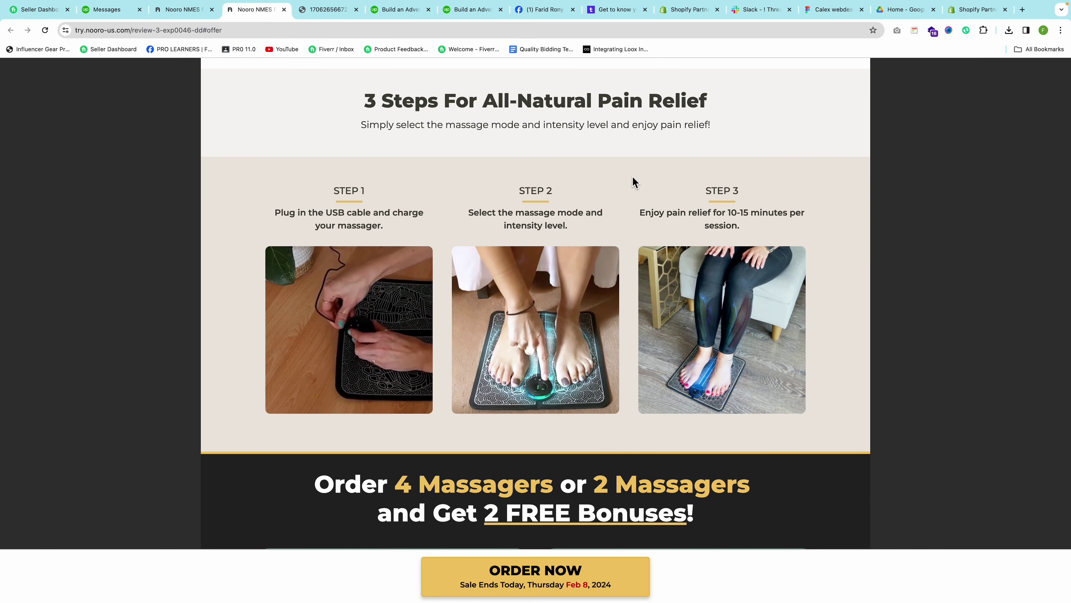
# View the client's massager pricing screenshot in the Upwork messages, and switch to the reference Nooro page showing the "Suffering From Neuropathy?" section.
pyautogui.click(111, 9)
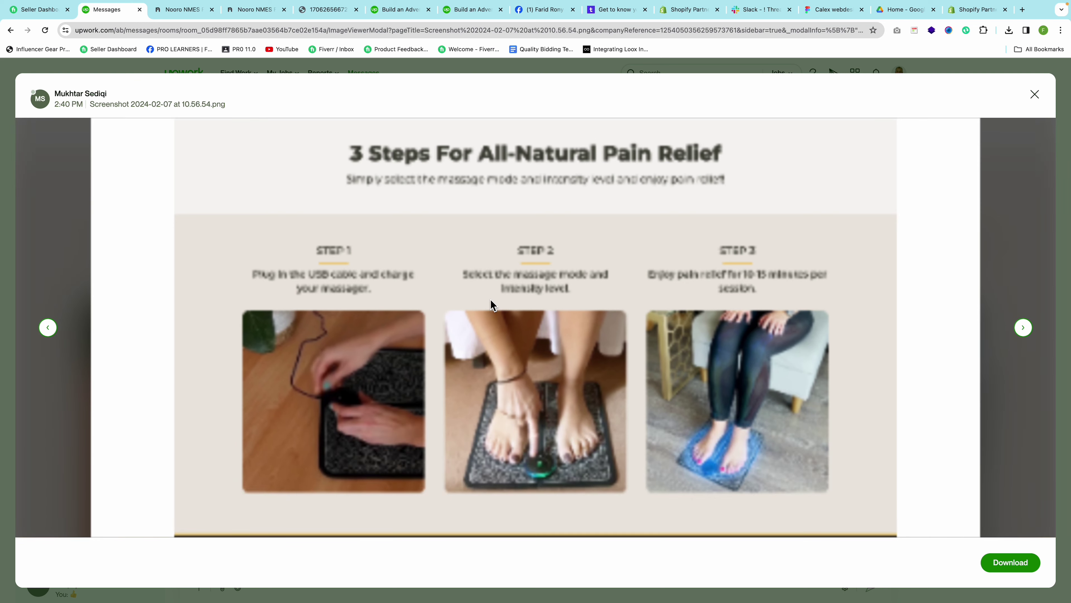
pyautogui.click(1024, 329)
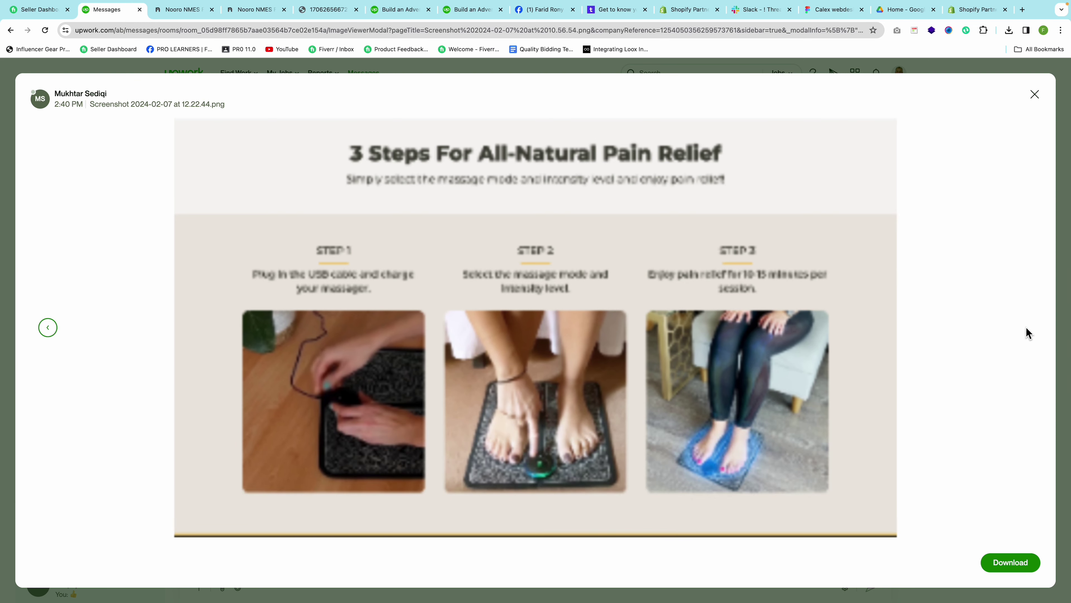
pyautogui.click(1035, 94)
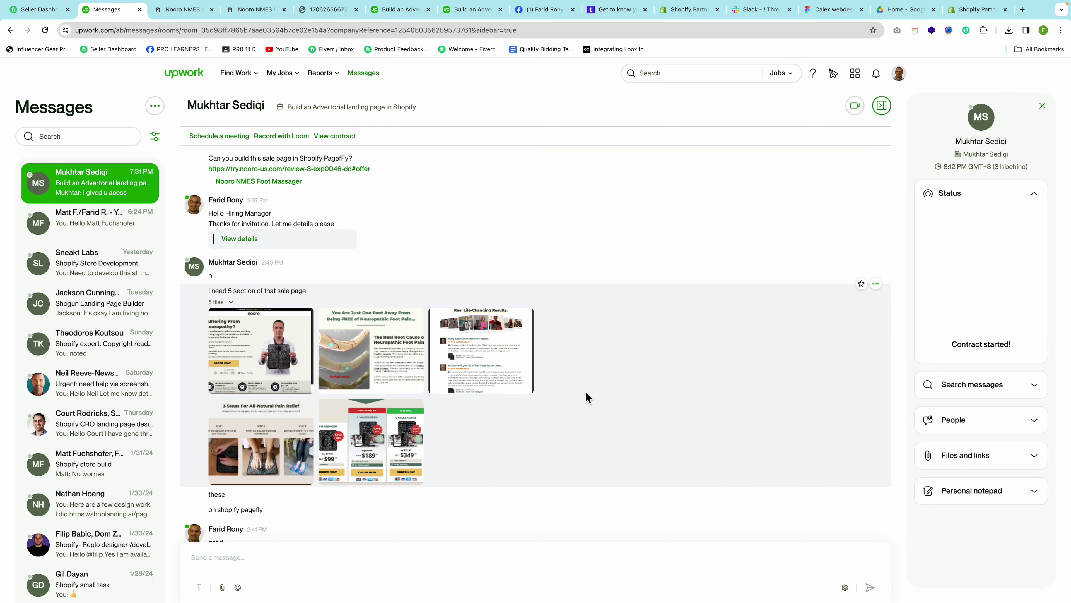
pyautogui.click(373, 444)
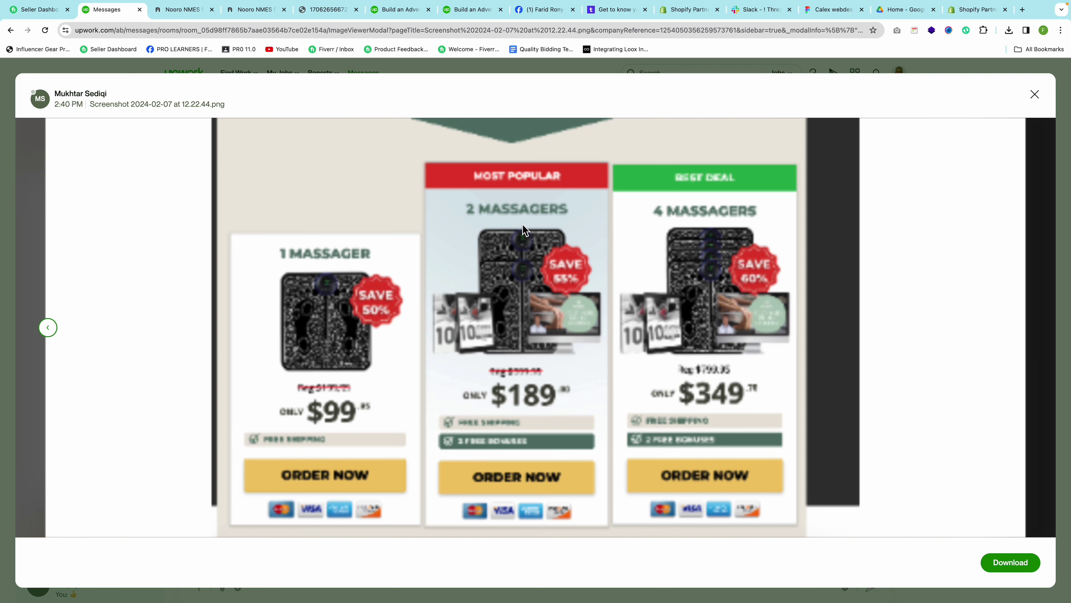
pyautogui.click(172, 14)
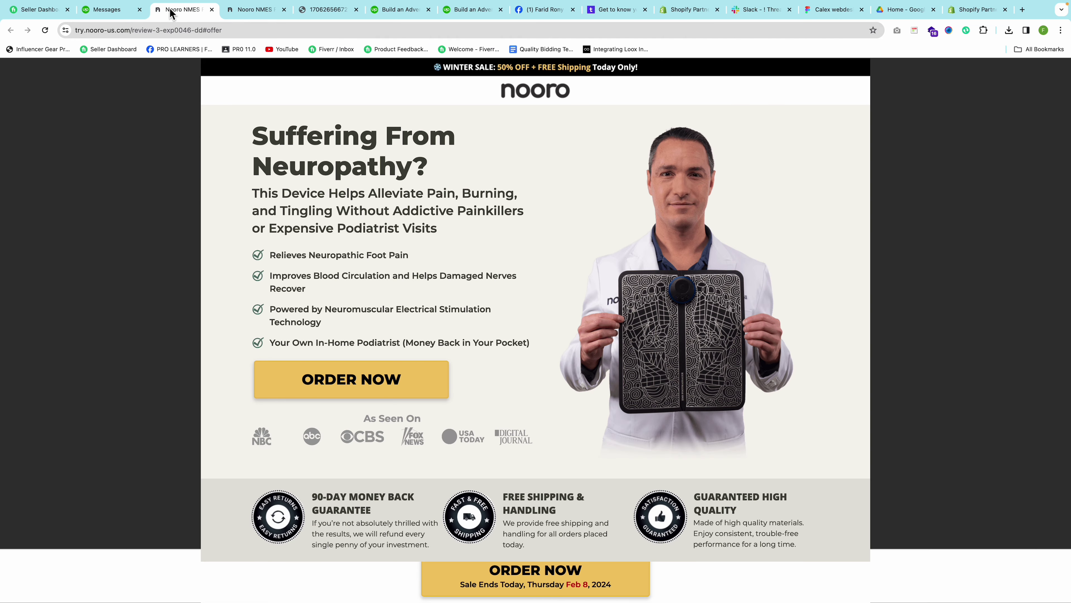
# Compare the "Real Users. Real Life-Changing Results." testimonials on the reference Nooro page with the client's screenshot in the Upwork messages.
pyautogui.click(251, 13)
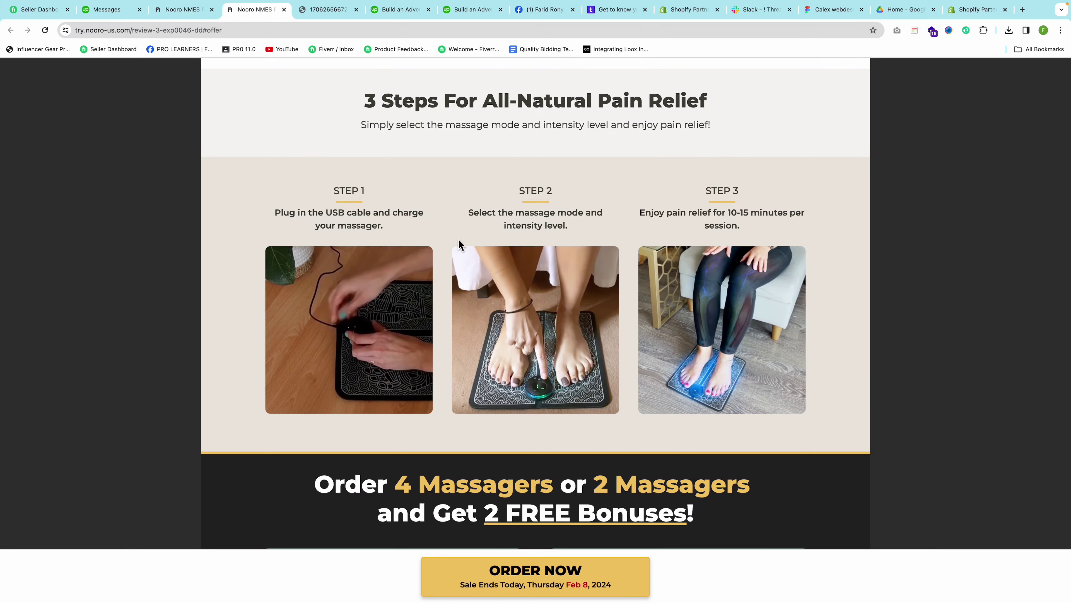
pyautogui.scroll(10, 608, 187)
pyautogui.scroll(1, 607, 187)
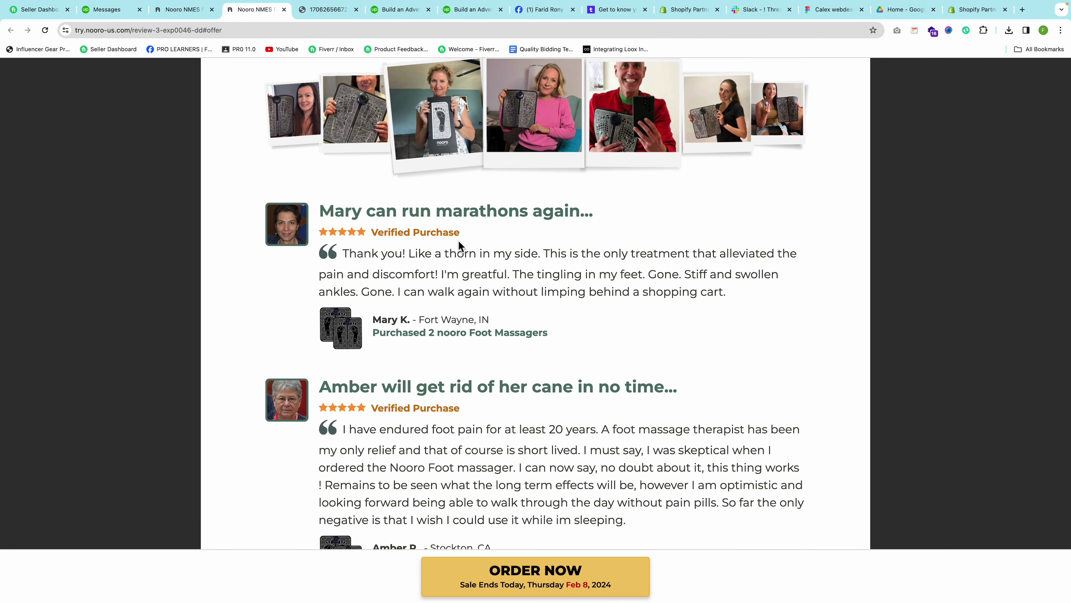
pyautogui.click(102, 10)
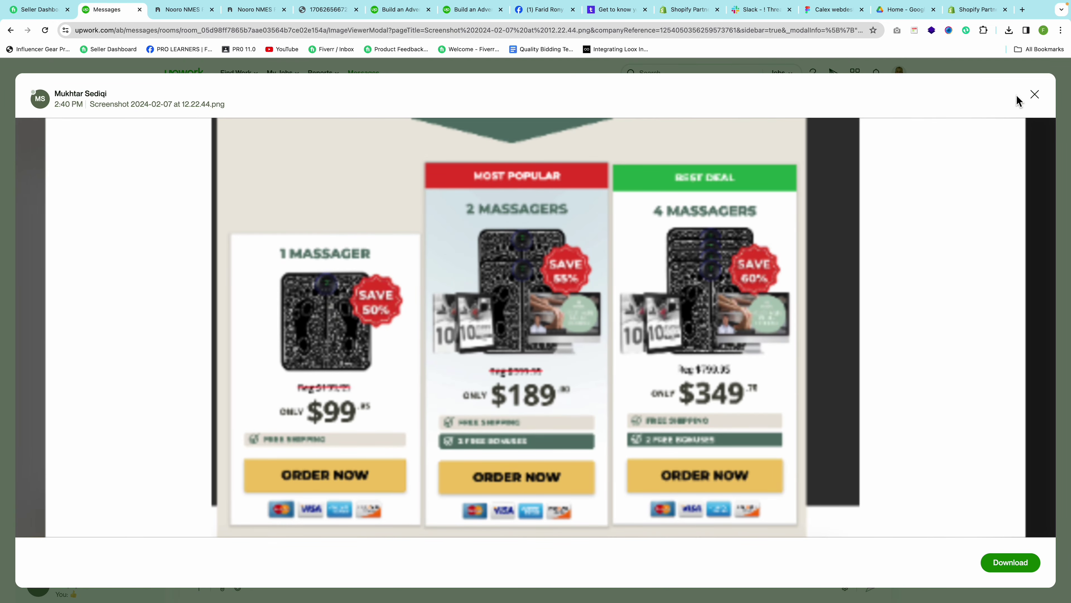
pyautogui.click(1033, 95)
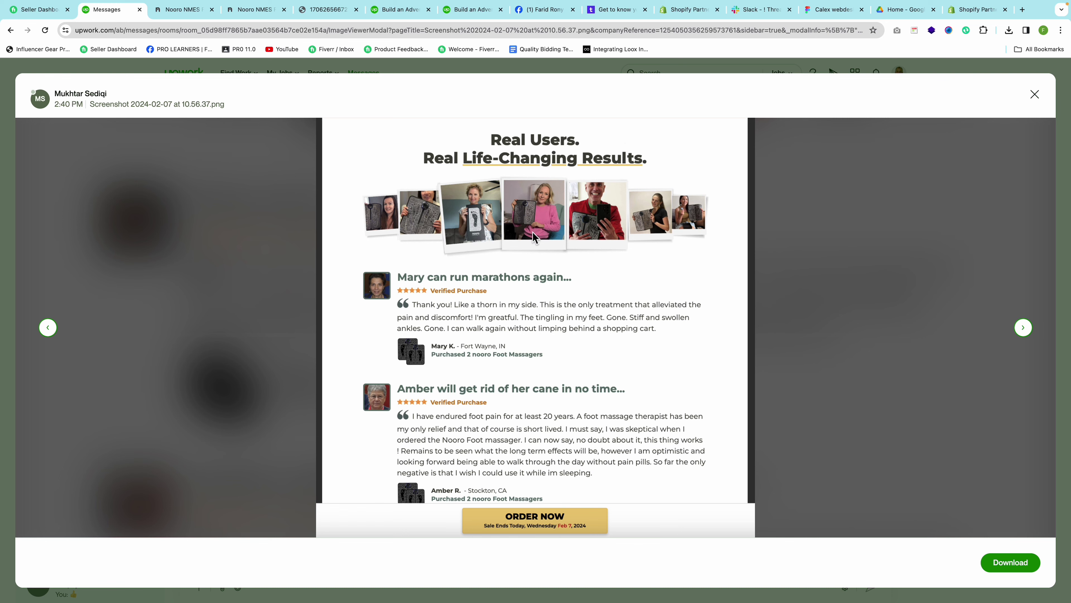
pyautogui.click(244, 15)
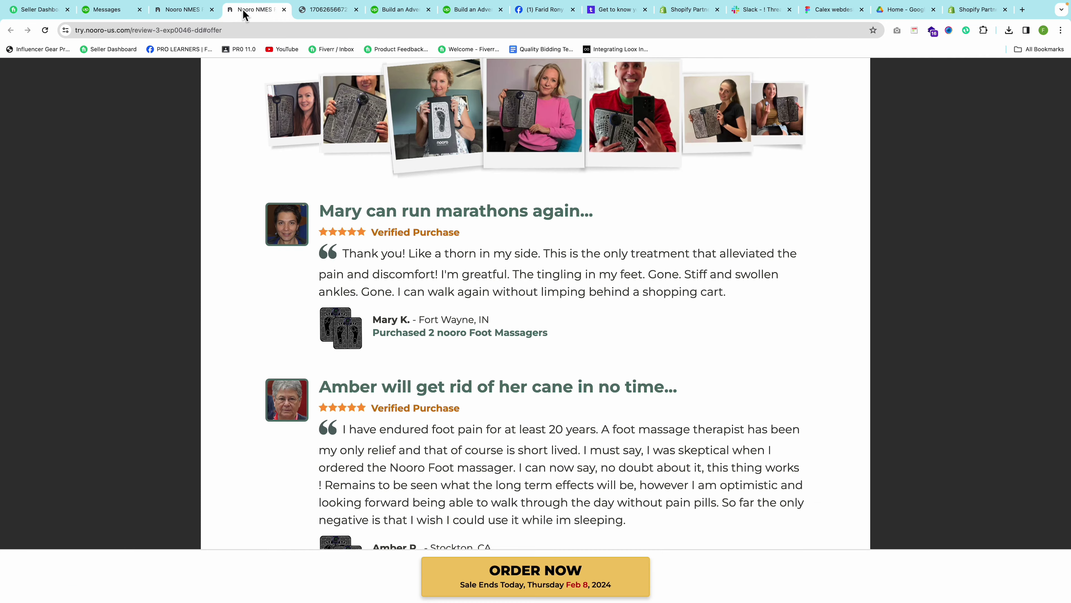
pyautogui.scroll(5, 488, 187)
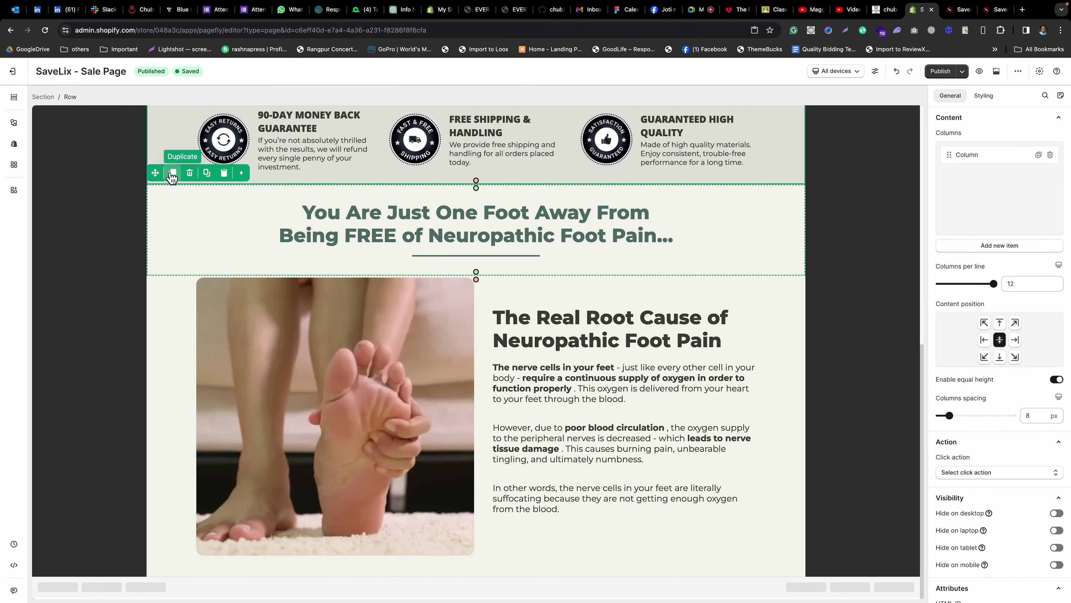
# Duplicate the root-cause section on the SaveLix sale page and delete the copy's image-and-text row, keeping its heading row.
pyautogui.click(118, 190)
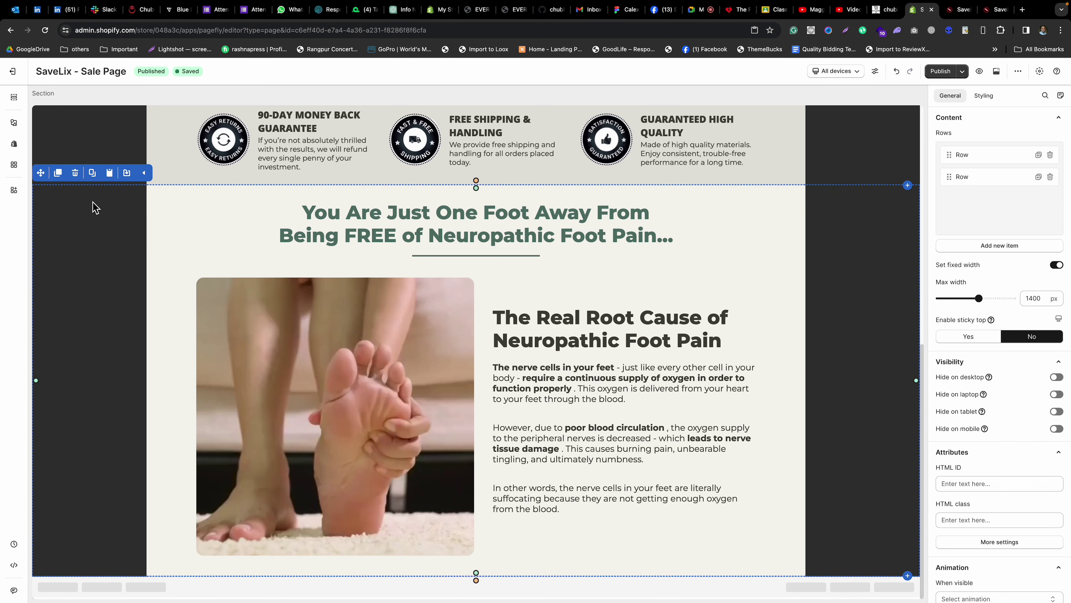
pyautogui.click(58, 173)
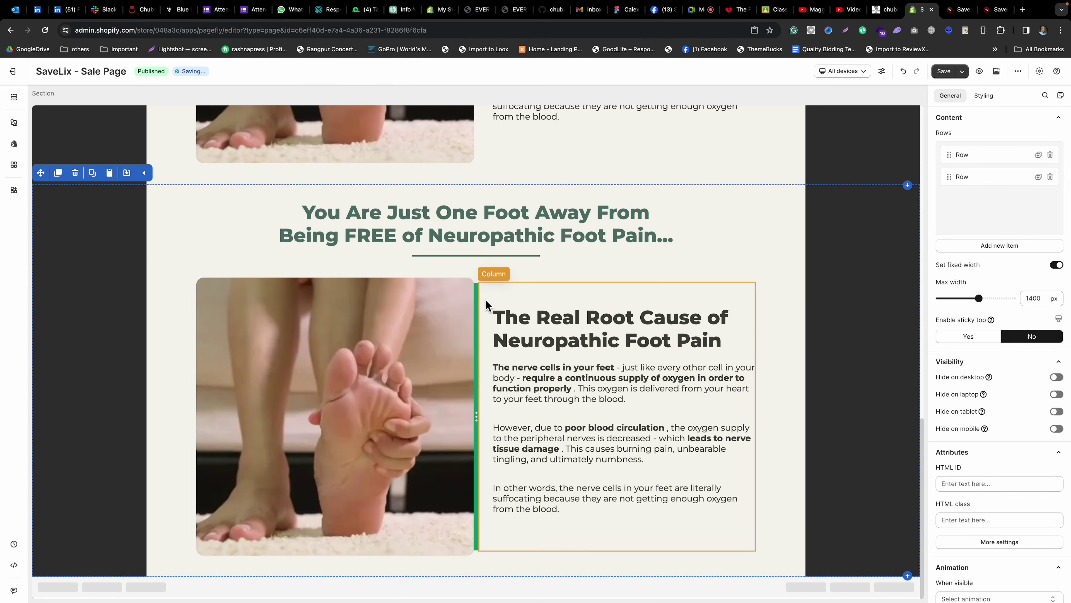
pyautogui.click(476, 278)
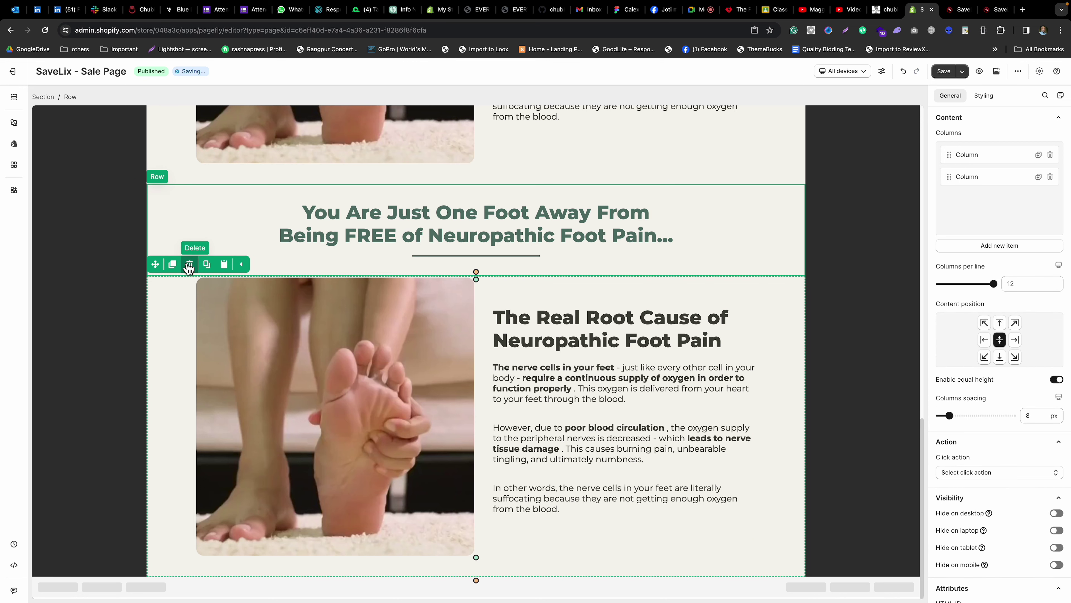
pyautogui.click(189, 263)
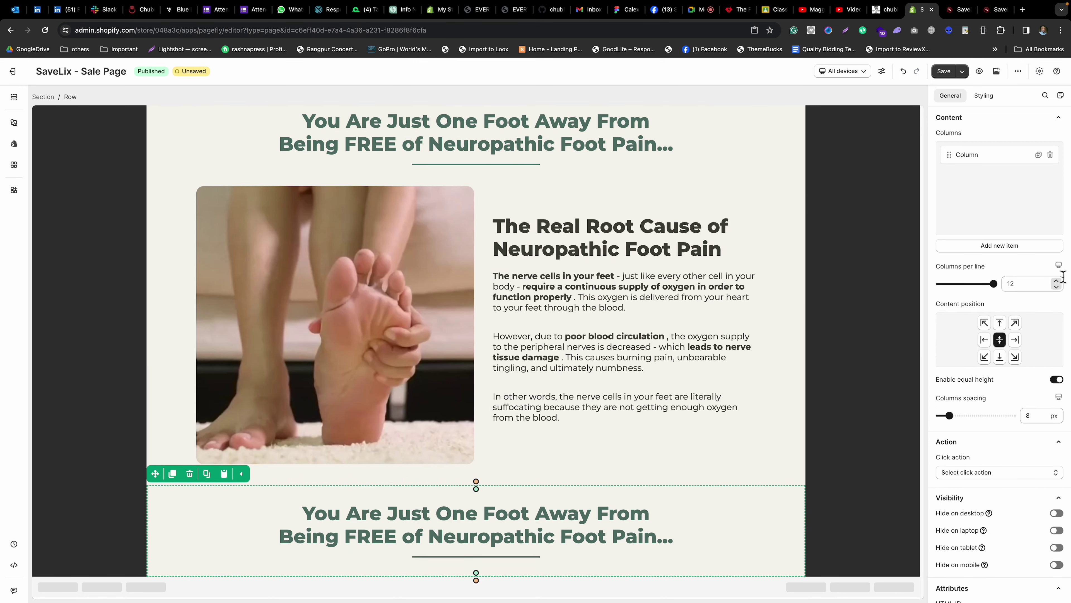
# Set the background color of the duplicated heading row to white, rgb(255, 255, 255).
pyautogui.click(982, 101)
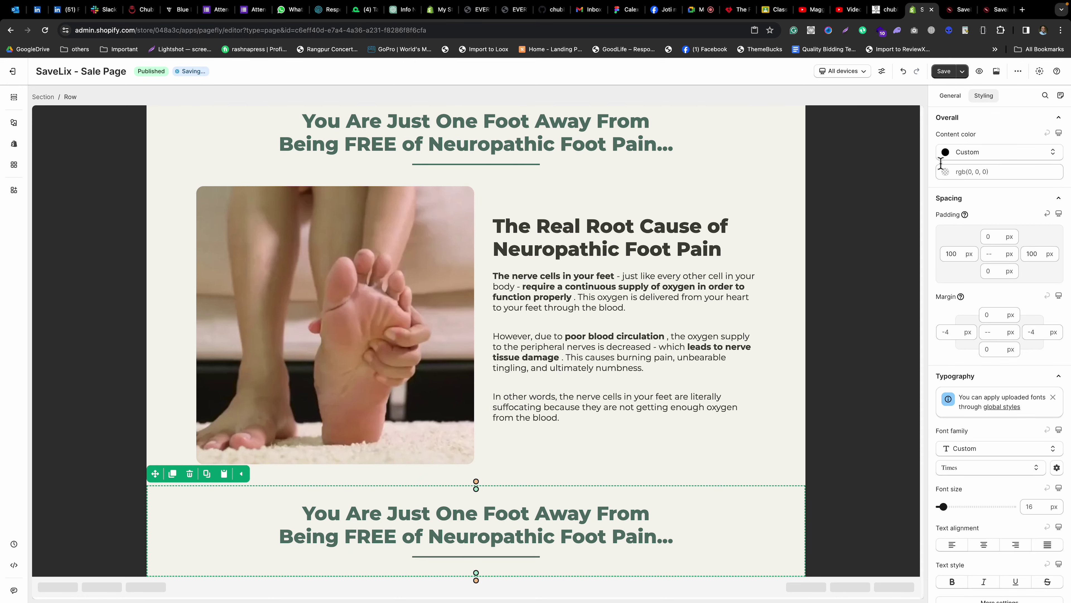
pyautogui.click(946, 173)
pyautogui.click(977, 120)
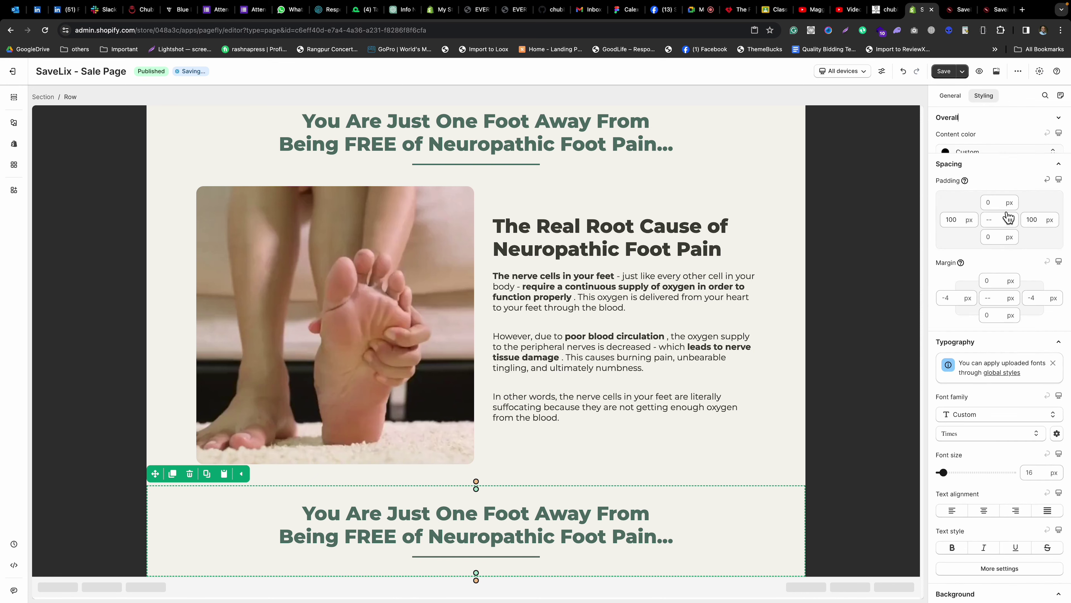
pyautogui.scroll(-10, 1015, 247)
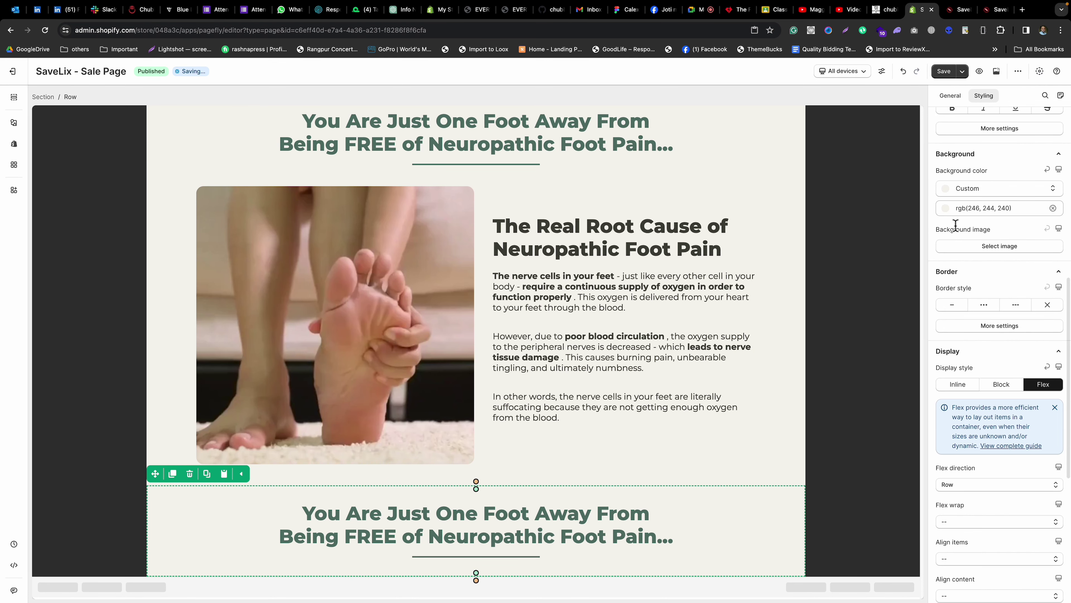
pyautogui.click(948, 209)
pyautogui.moveTo(932, 299); pyautogui.dragTo(921, 227)
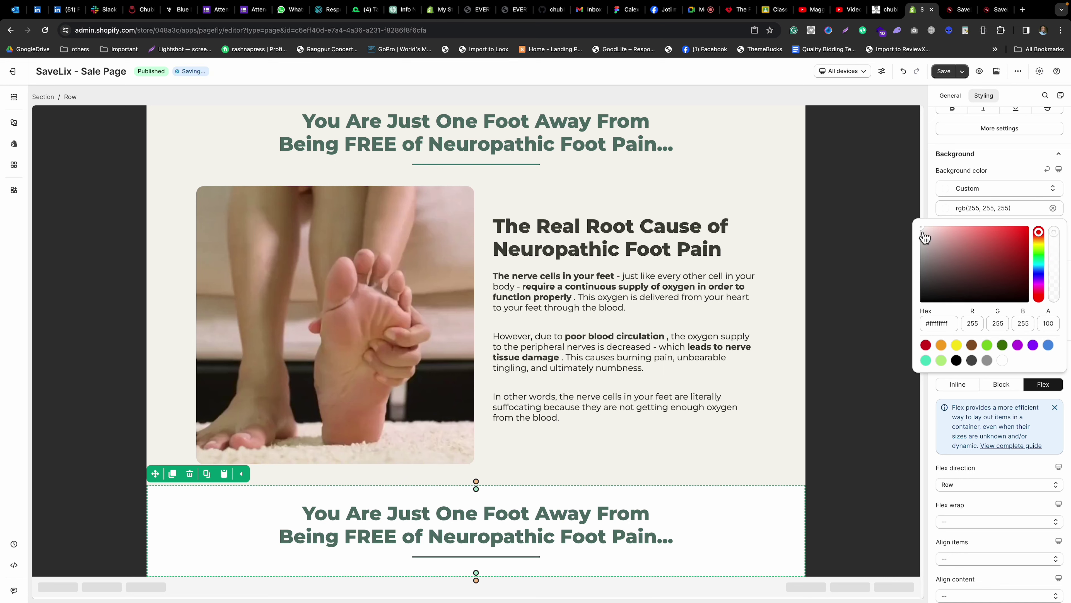
pyautogui.click(930, 172)
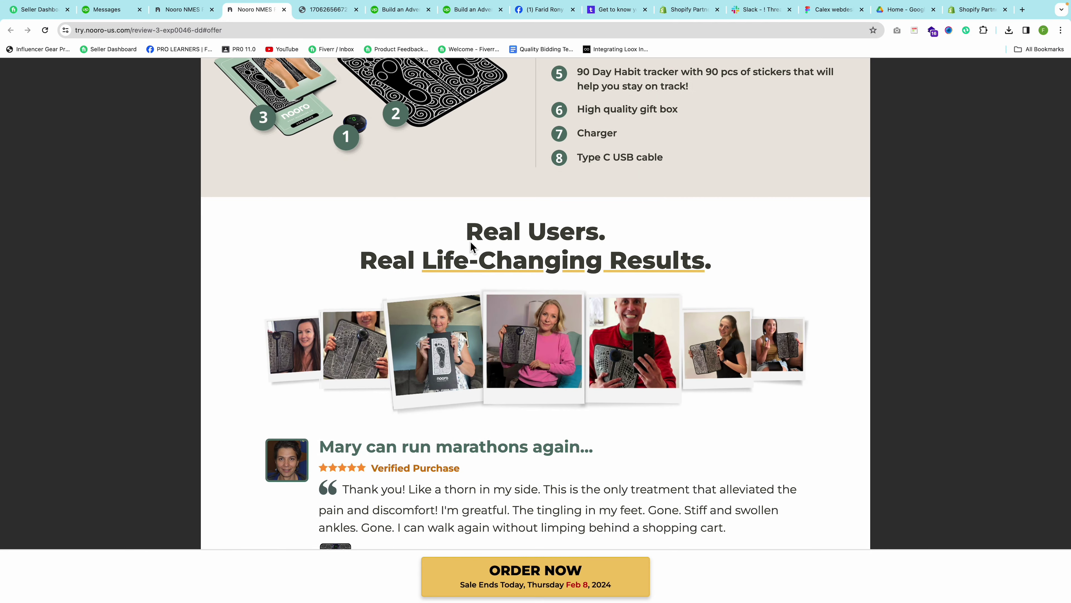
# Replace the duplicated heading's text with "Real Users.Real Life-Changing Results." copied from the reference Nooro page.
pyautogui.moveTo(461, 230); pyautogui.dragTo(729, 261)
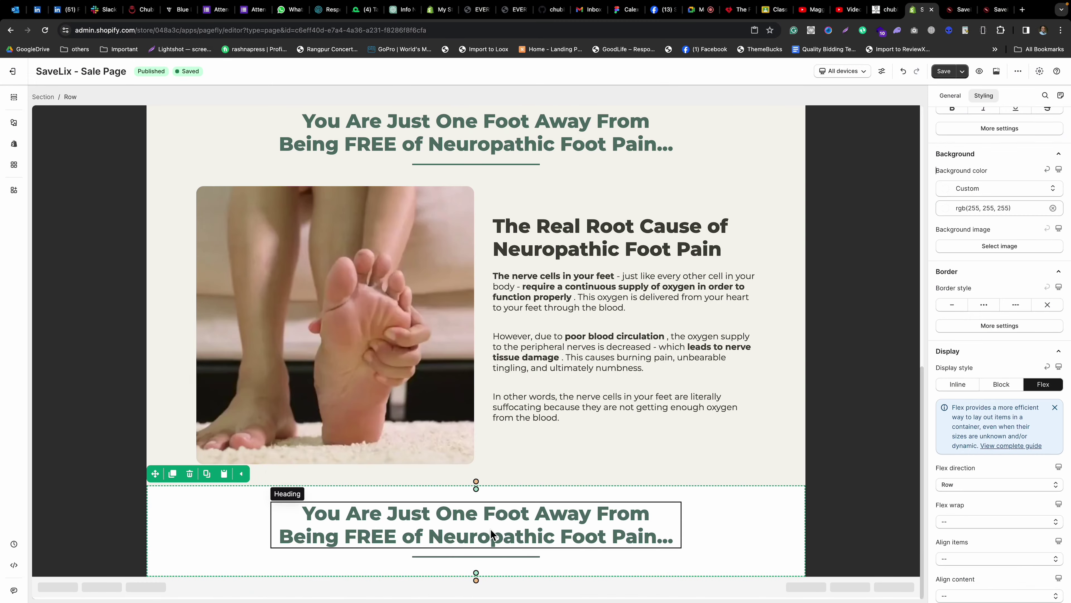
pyautogui.click(485, 517)
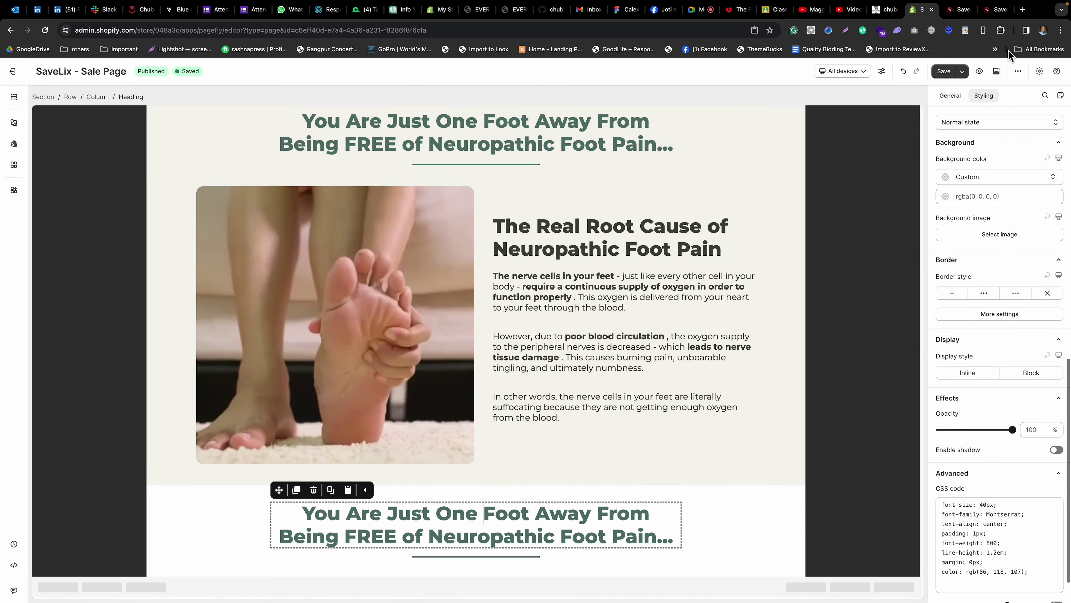
pyautogui.click(937, 96)
pyautogui.click(992, 243)
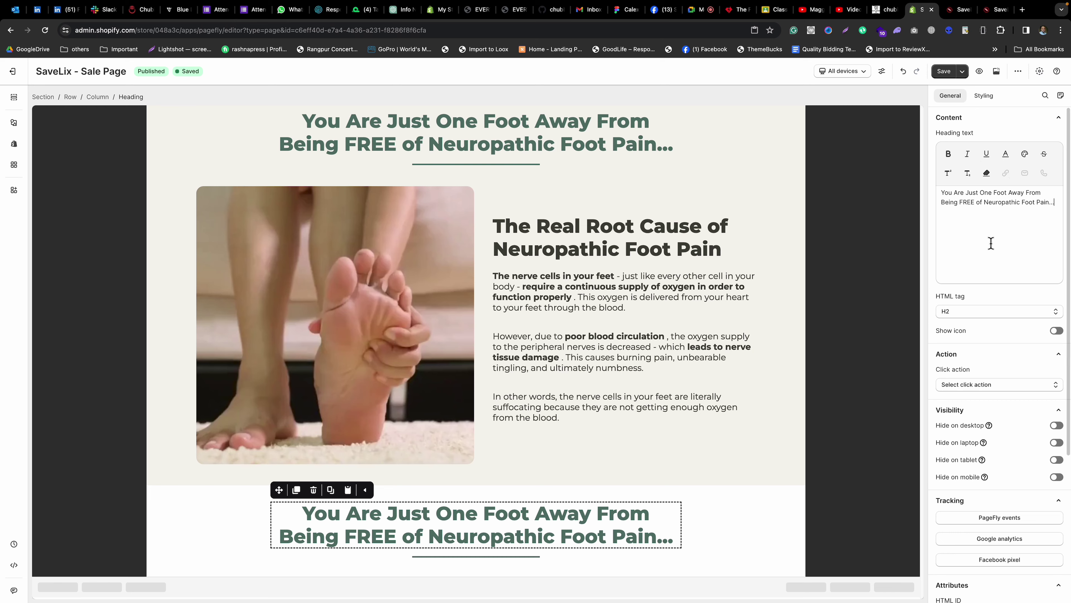
pyautogui.hotkey('ctrl', 'a')
pyautogui.write('Real Users.Real Life-Changing Results.')
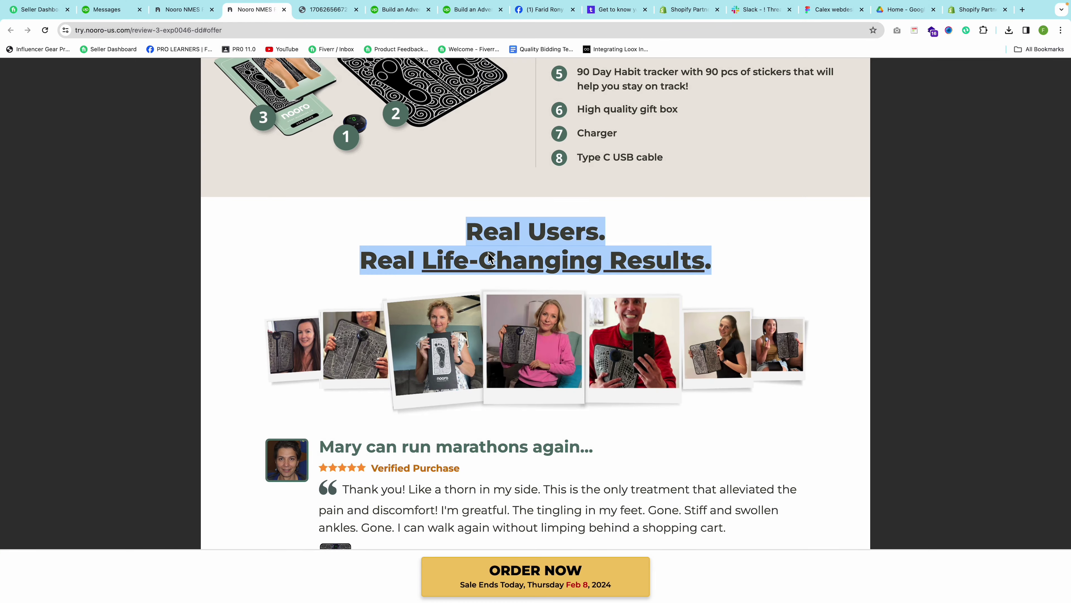
# Inspect the "Real Users. Real Life-Changing Results." heading on the reference Nooro page and copy its CSS declarations.
pyautogui.rightClick(507, 247)
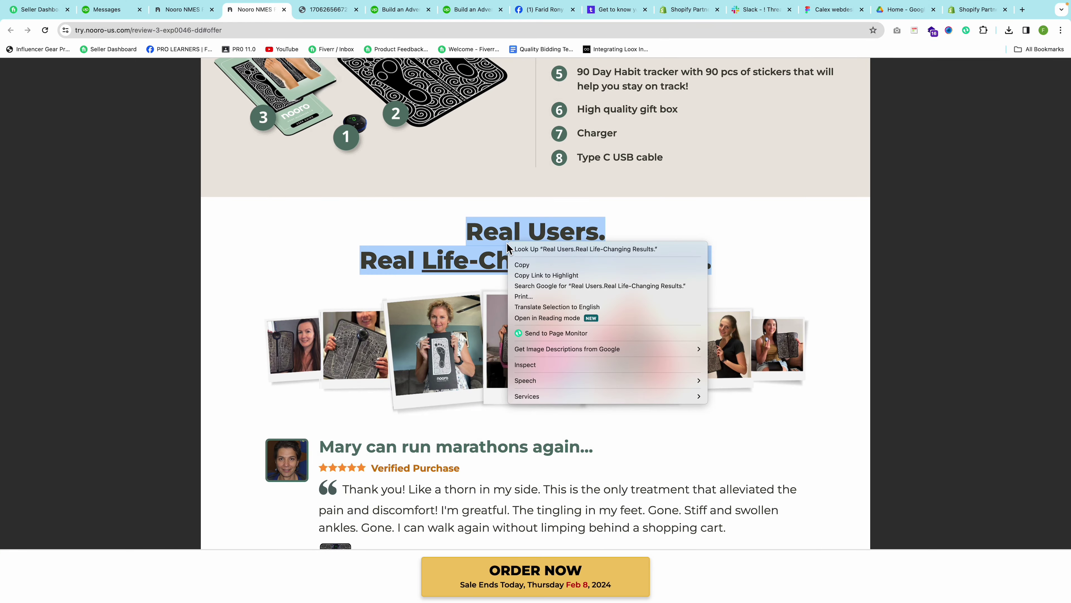
pyautogui.click(525, 365)
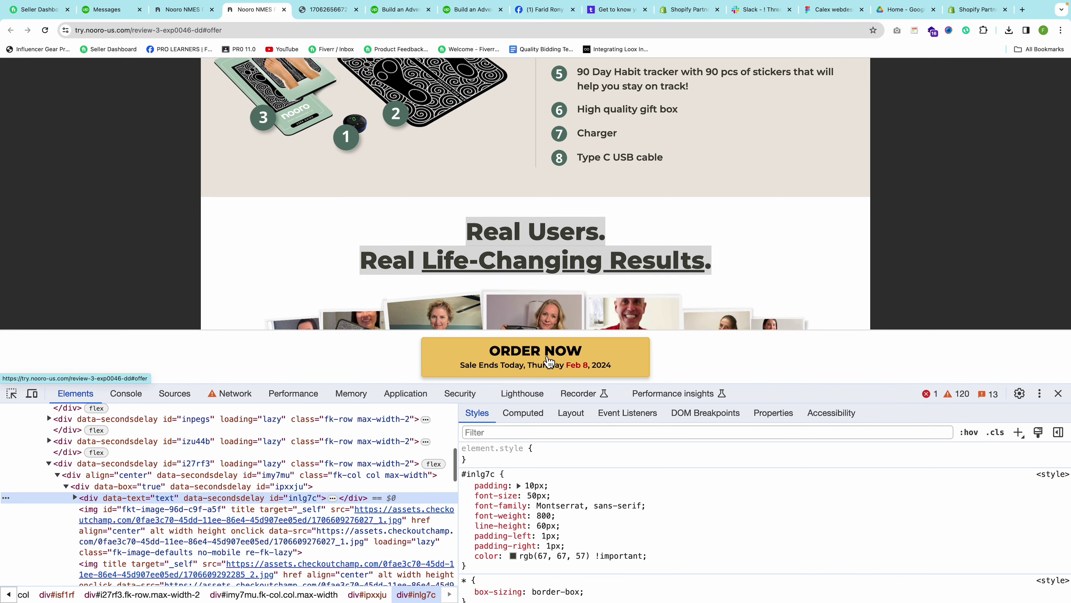
pyautogui.scroll(-2, 496, 361)
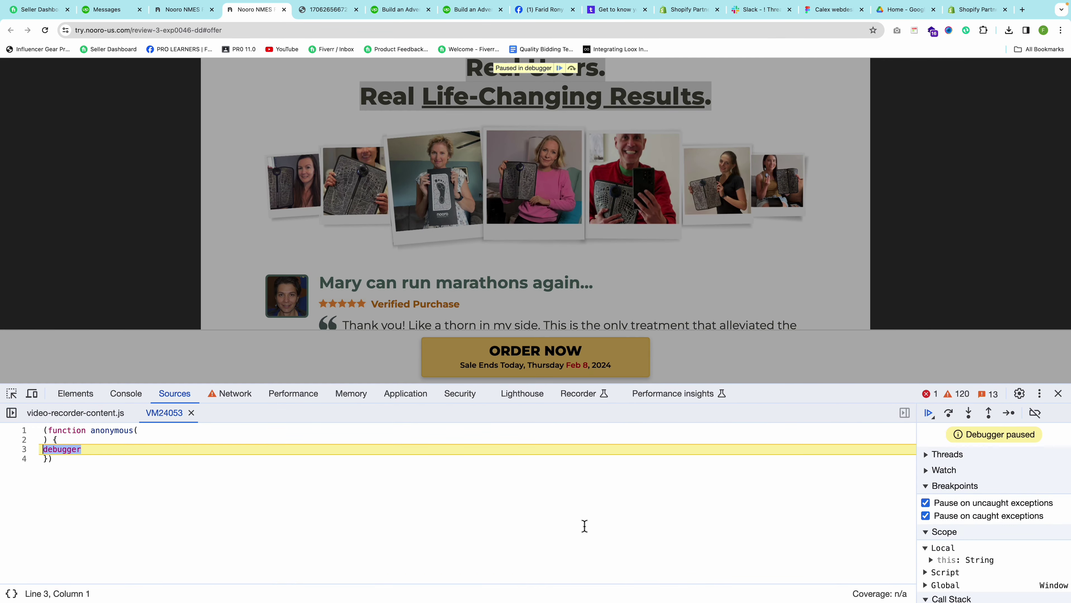
pyautogui.click(75, 394)
pyautogui.moveTo(647, 556); pyautogui.dragTo(468, 485)
pyautogui.hotkey('ctrl', 'c')
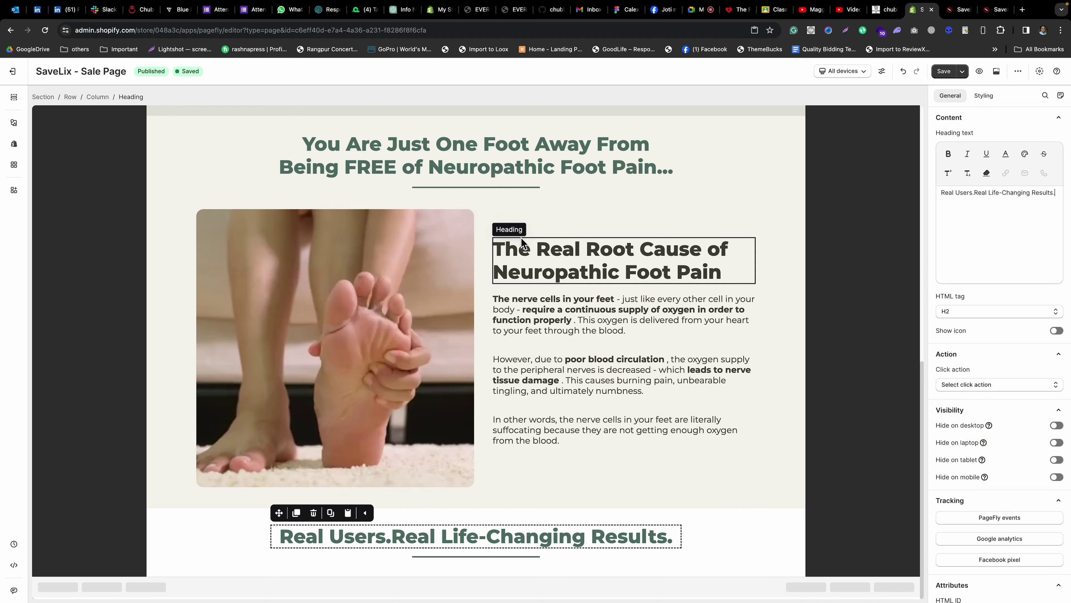
# Replace the new heading's custom CSS with the copied reference styles: 50px Montserrat, weight 800, line height 60px, color rgb(67, 67, 57).
pyautogui.click(425, 153)
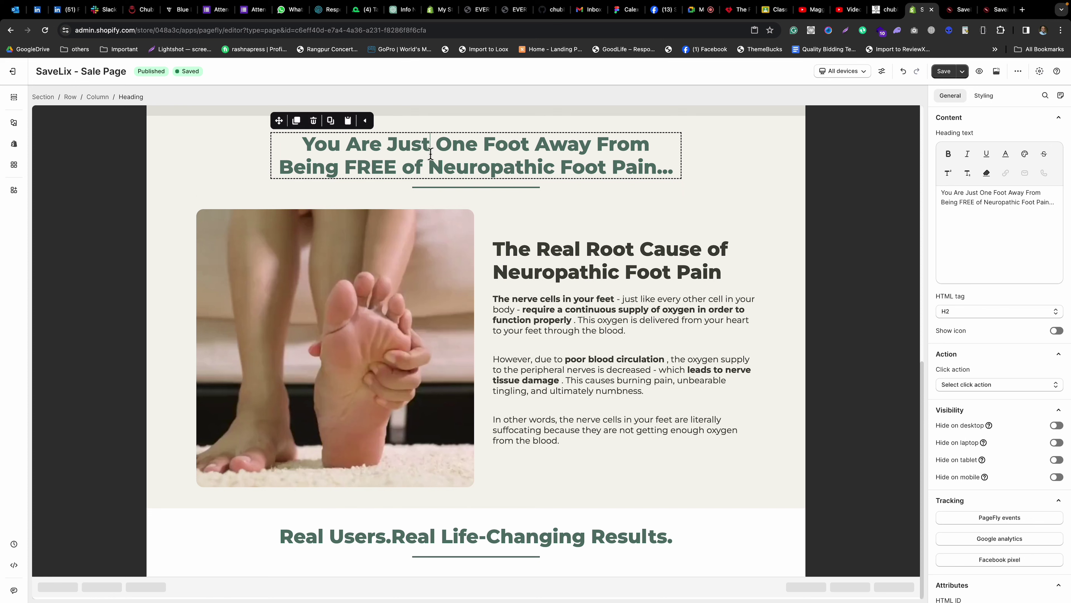
pyautogui.click(446, 527)
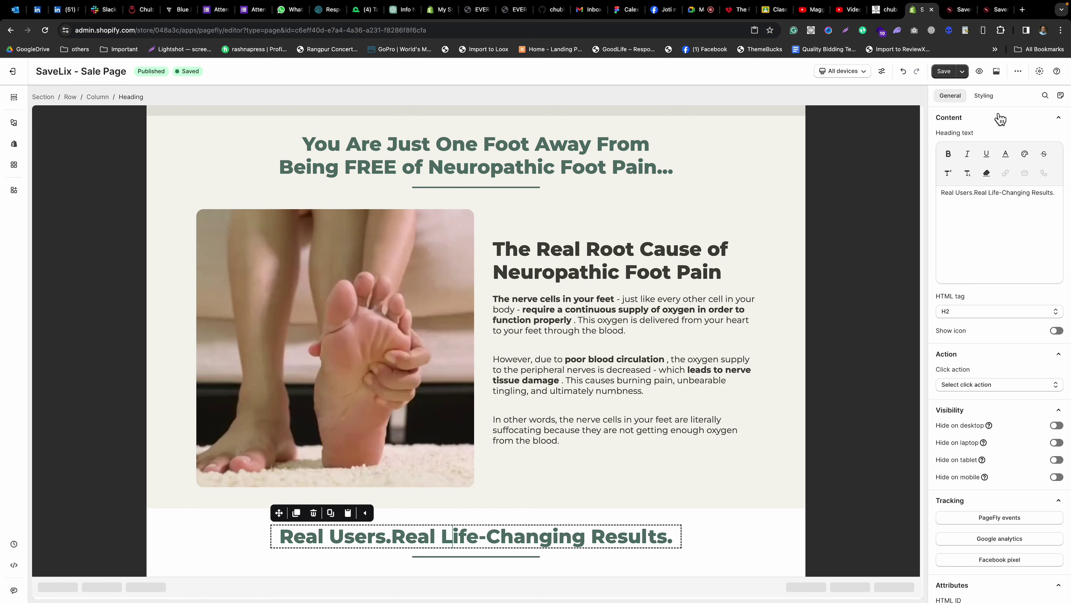
pyautogui.click(984, 96)
pyautogui.scroll(-10, 1021, 363)
pyautogui.click(1012, 517)
pyautogui.hotkey('ctrl', 'a')
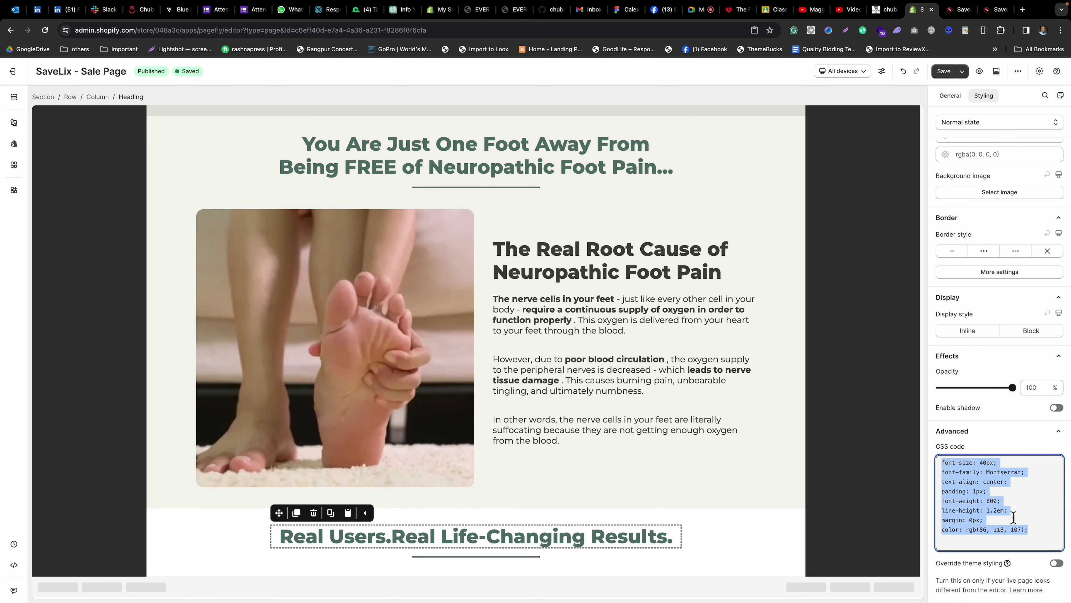
pyautogui.hotkey('ctrl', 'v')
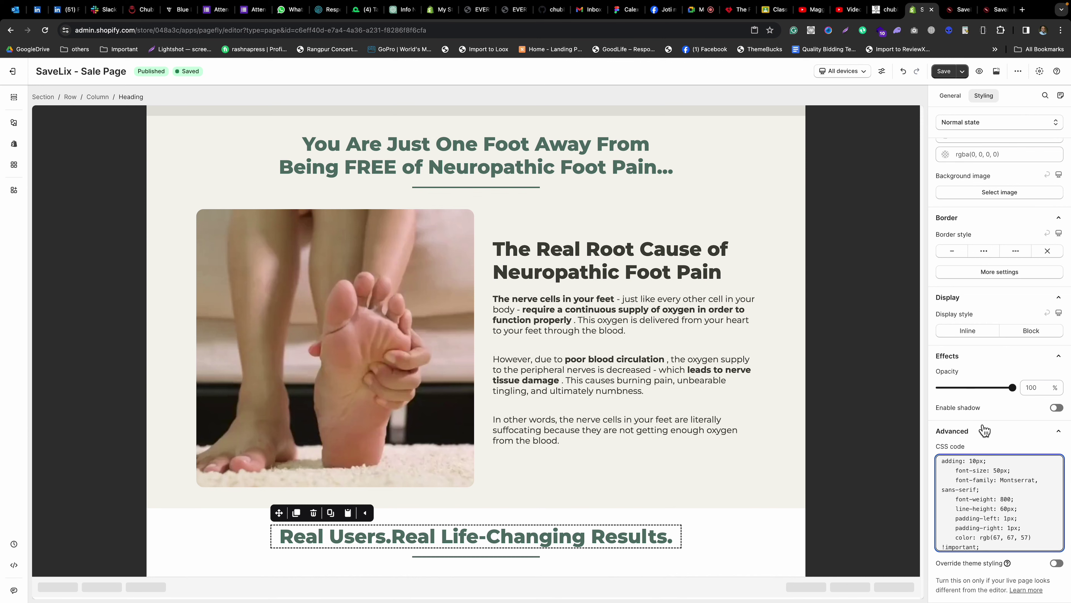
# Set the "Real Users.Real Life-Changing Results." heading's font family to Montserrat with Extra Bold weight.
pyautogui.scroll(6, 1024, 308)
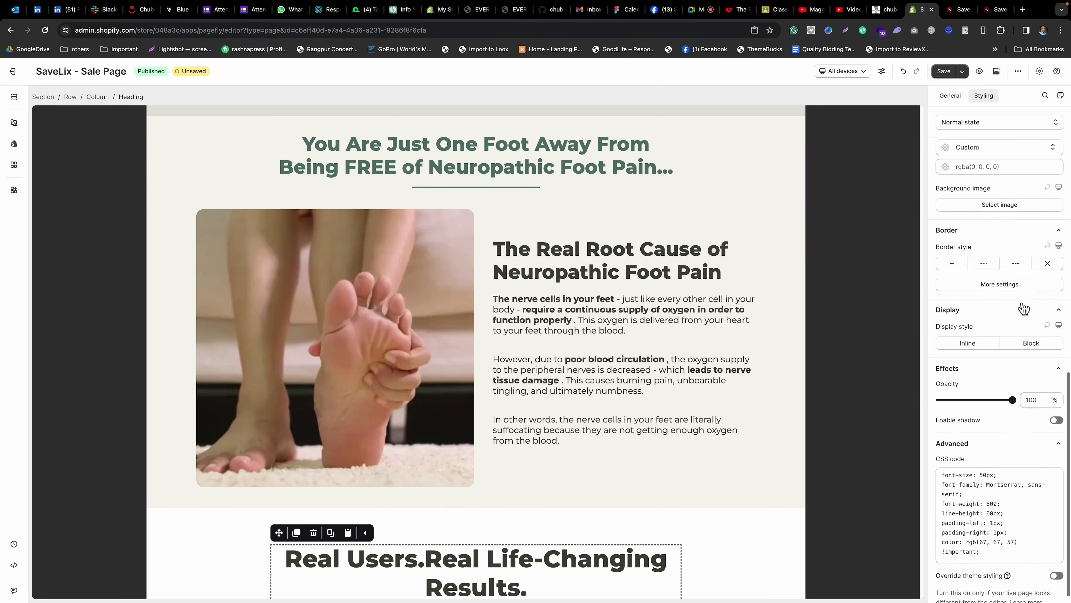
pyautogui.scroll(3, 1022, 301)
pyautogui.click(970, 272)
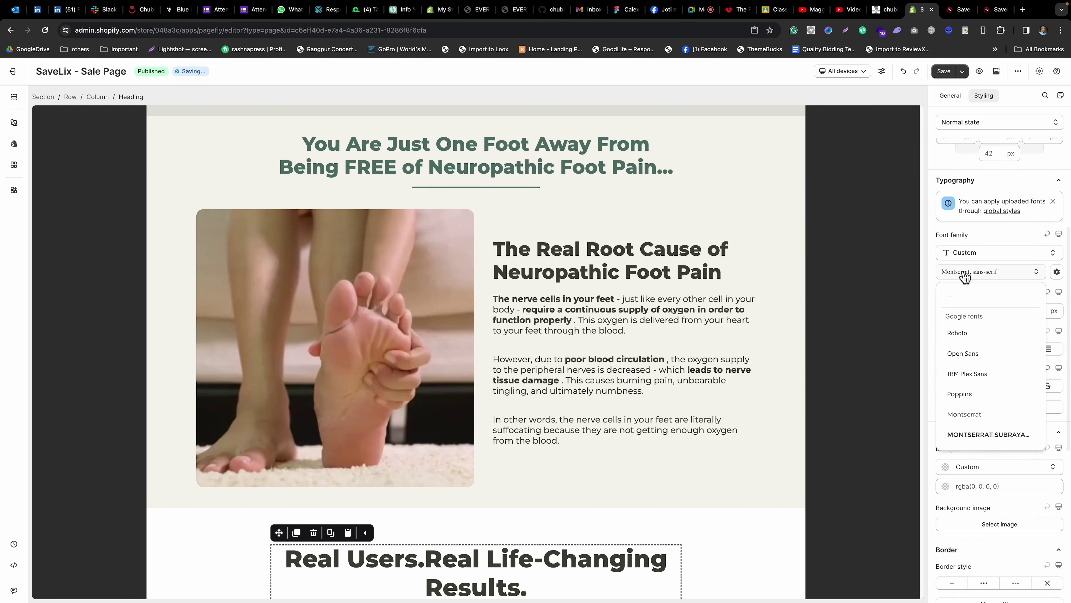
pyautogui.click(965, 413)
pyautogui.scroll(-2, 662, 352)
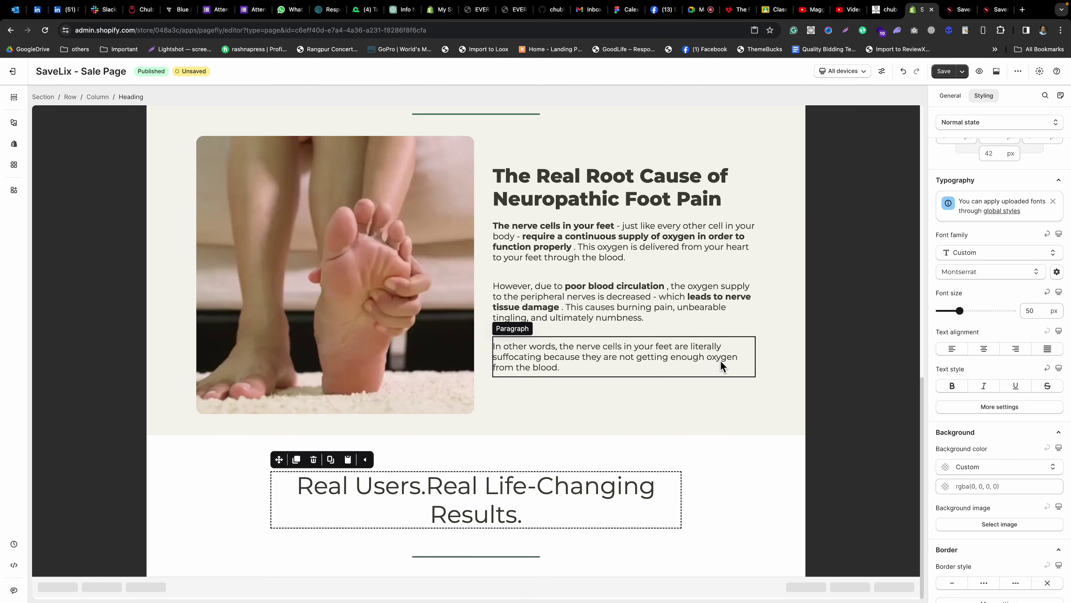
pyautogui.click(1013, 408)
pyautogui.click(971, 272)
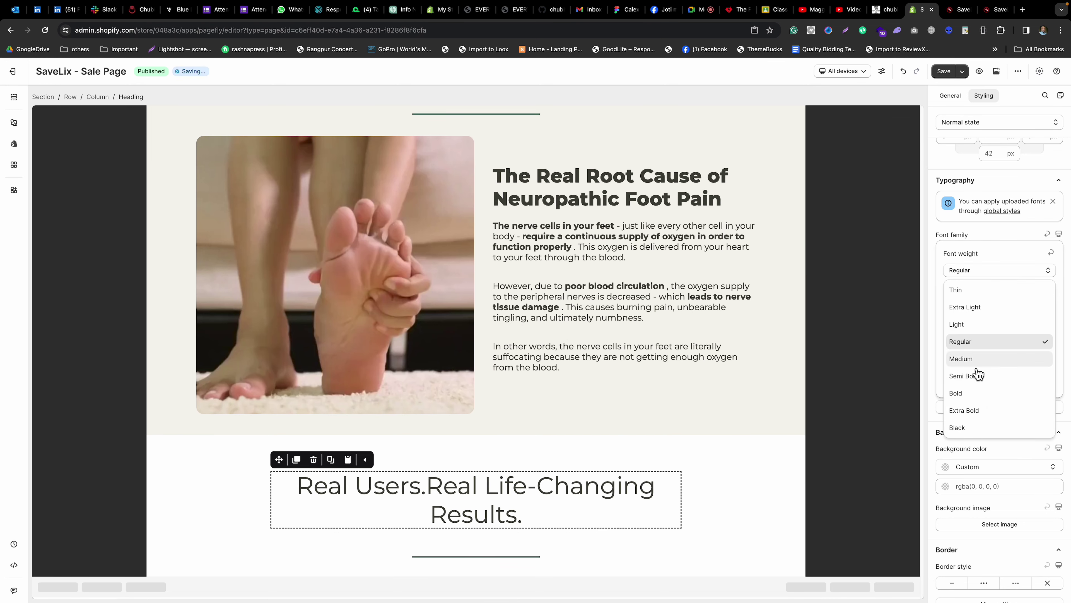
pyautogui.click(968, 411)
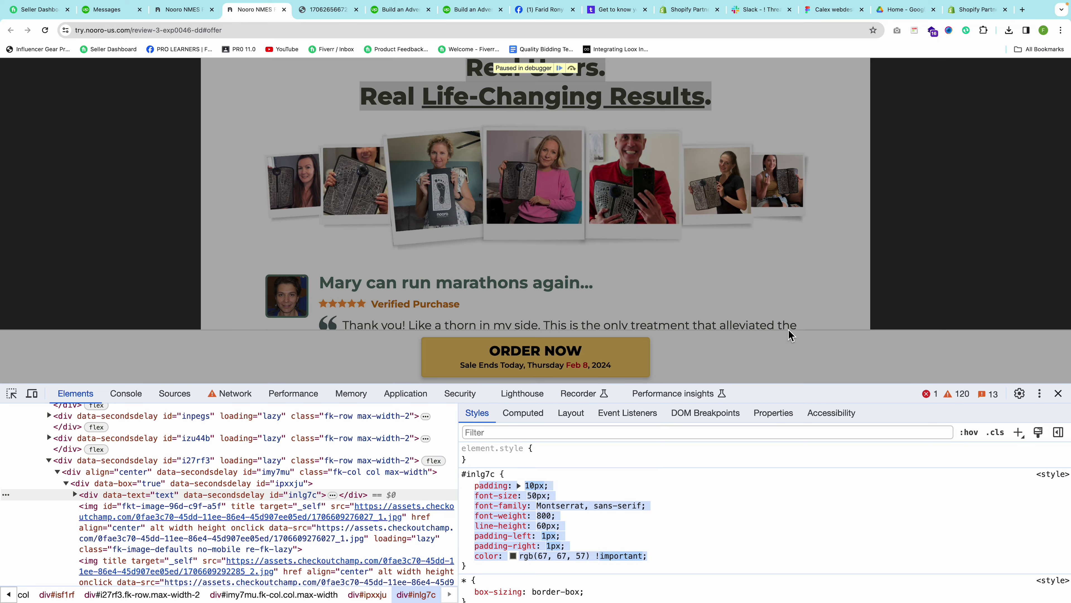
# Close the developer tools on the reference Nooro page and examine the underlined "Life-Changing Results" text in the heading.
pyautogui.press('super+alt+i')
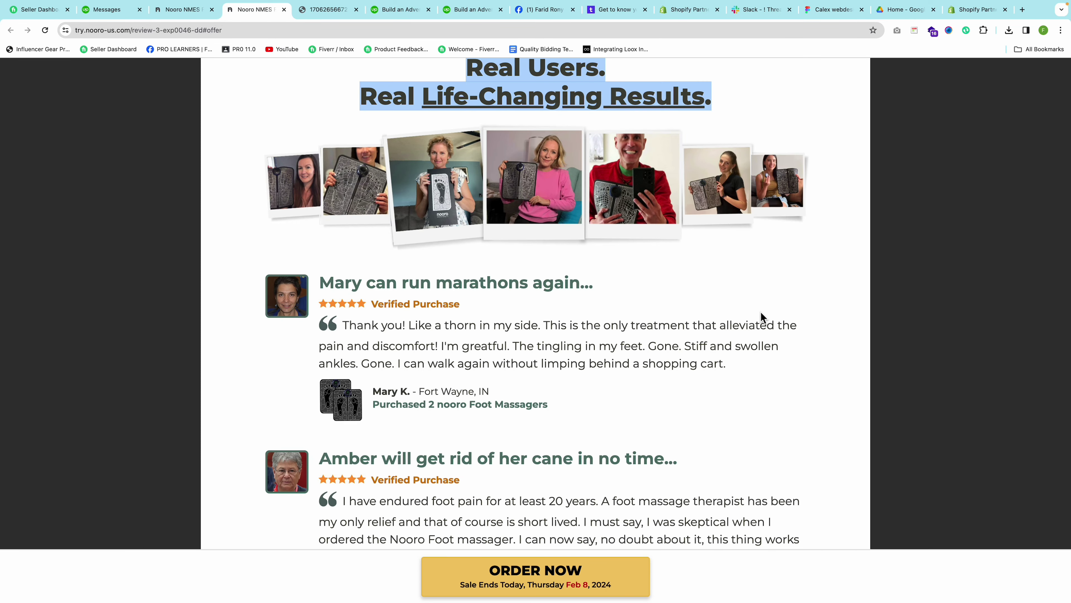
pyautogui.scroll(5, 661, 291)
pyautogui.moveTo(431, 280); pyautogui.dragTo(707, 288)
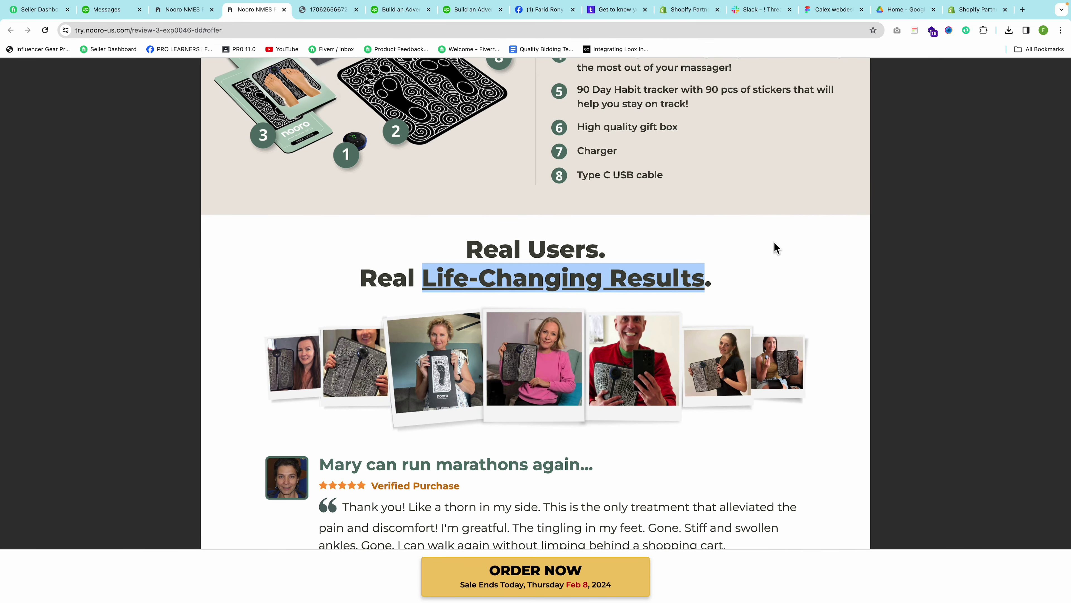
pyautogui.click(666, 280)
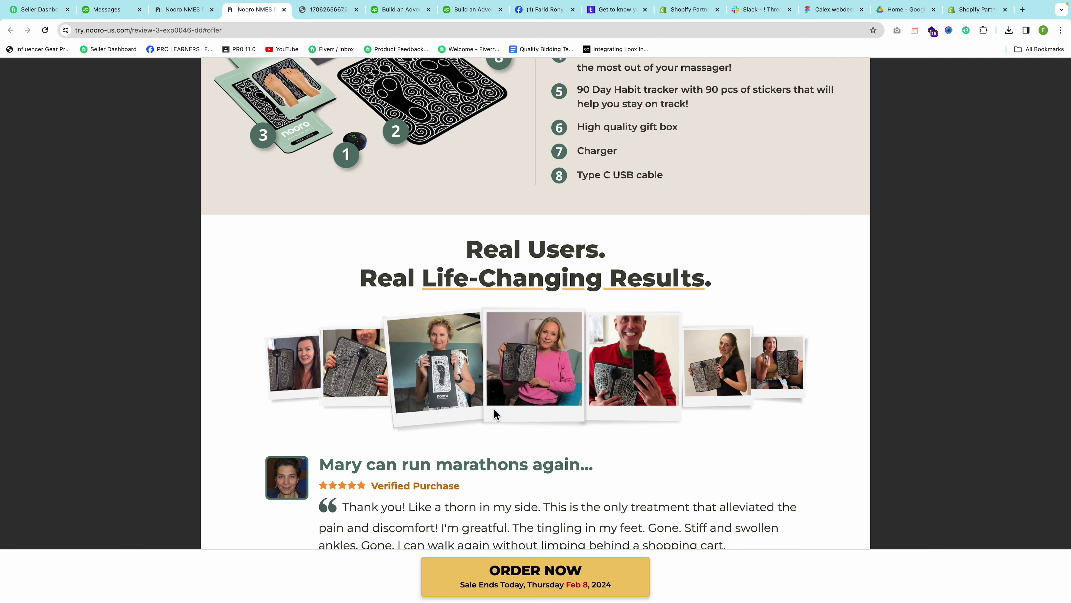
# Check the customer photo collage from the reference Nooro page at full size and copy its image address.
pyautogui.rightClick(484, 355)
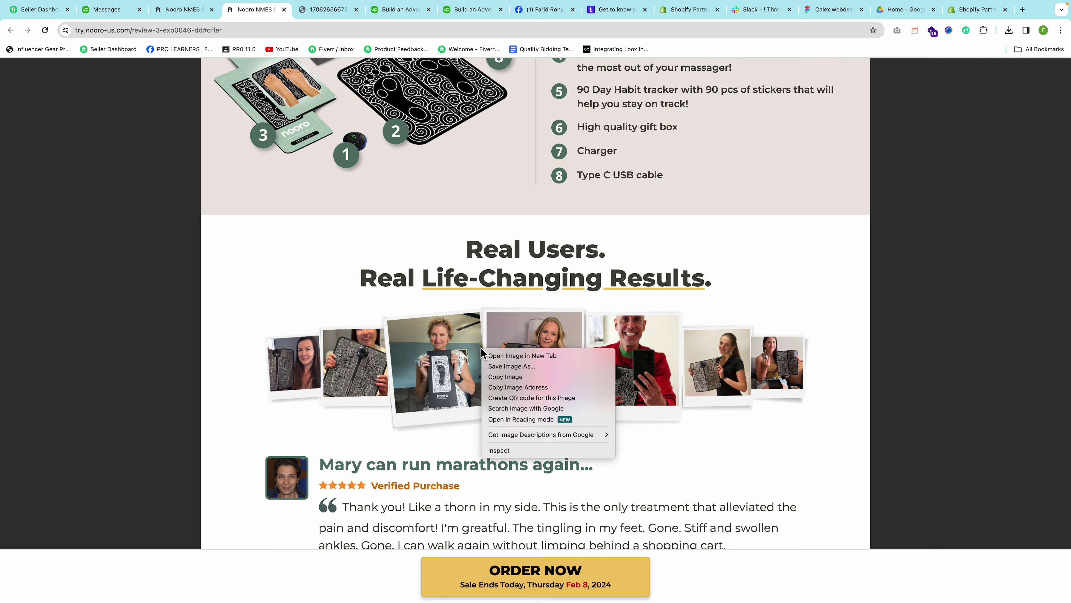
pyautogui.click(530, 355)
pyautogui.click(361, 9)
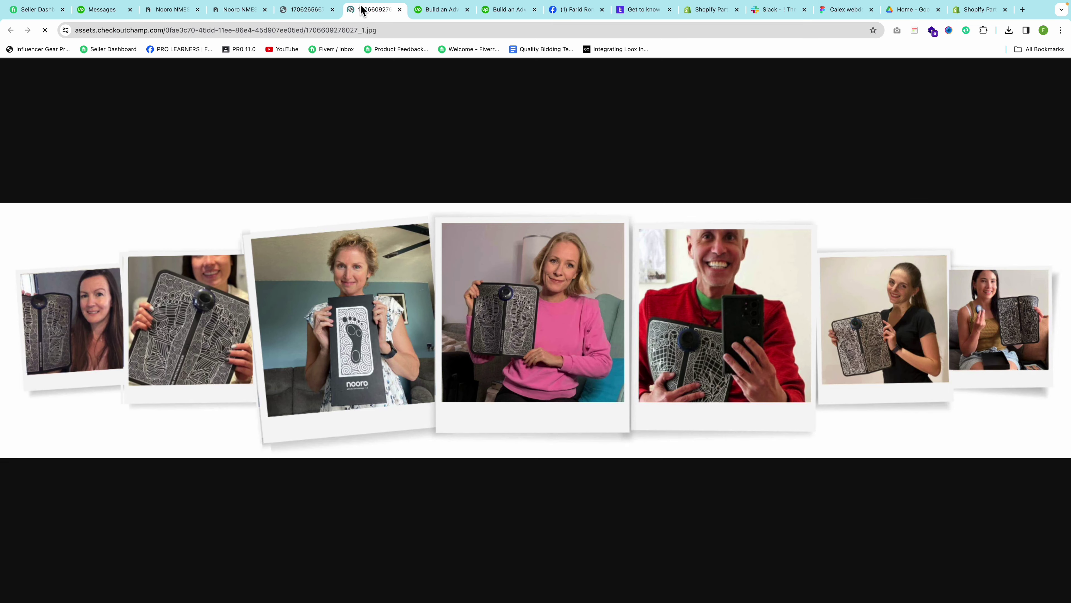
pyautogui.click(300, 10)
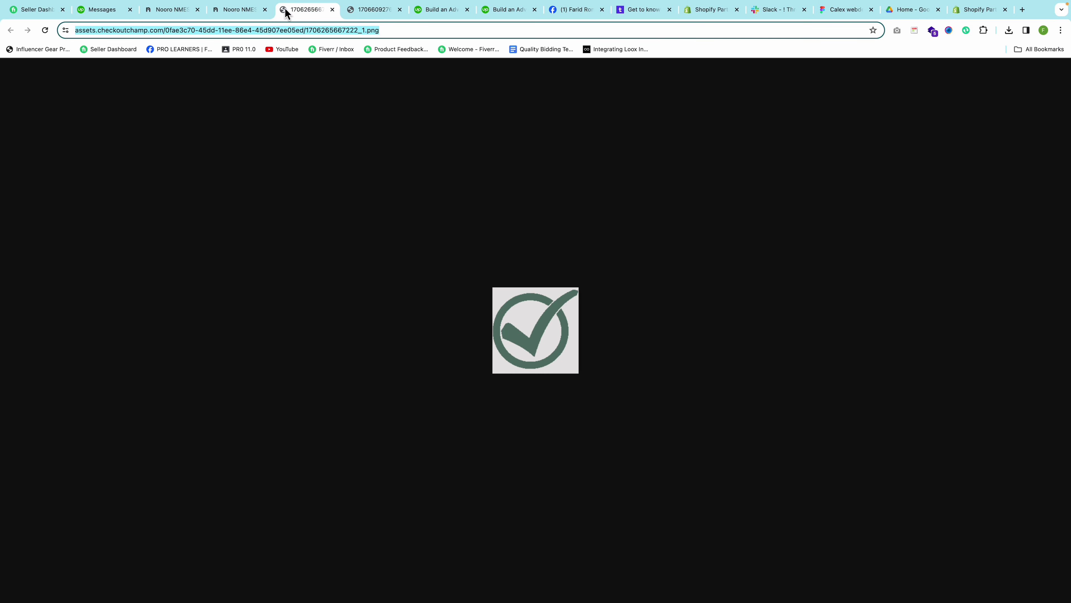
pyautogui.click(358, 10)
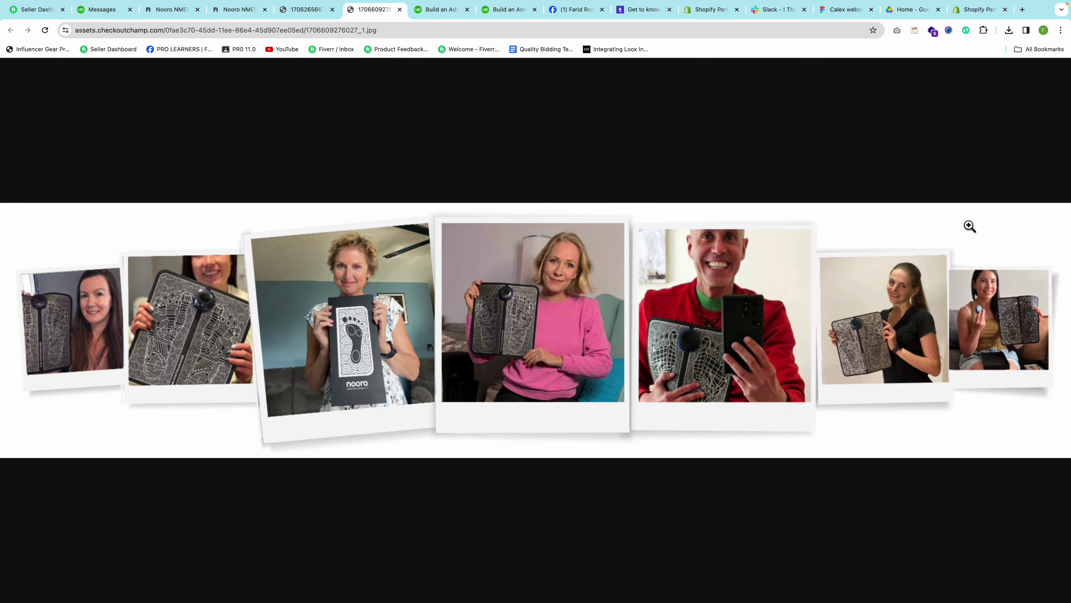
pyautogui.click(285, 11)
pyautogui.click(246, 11)
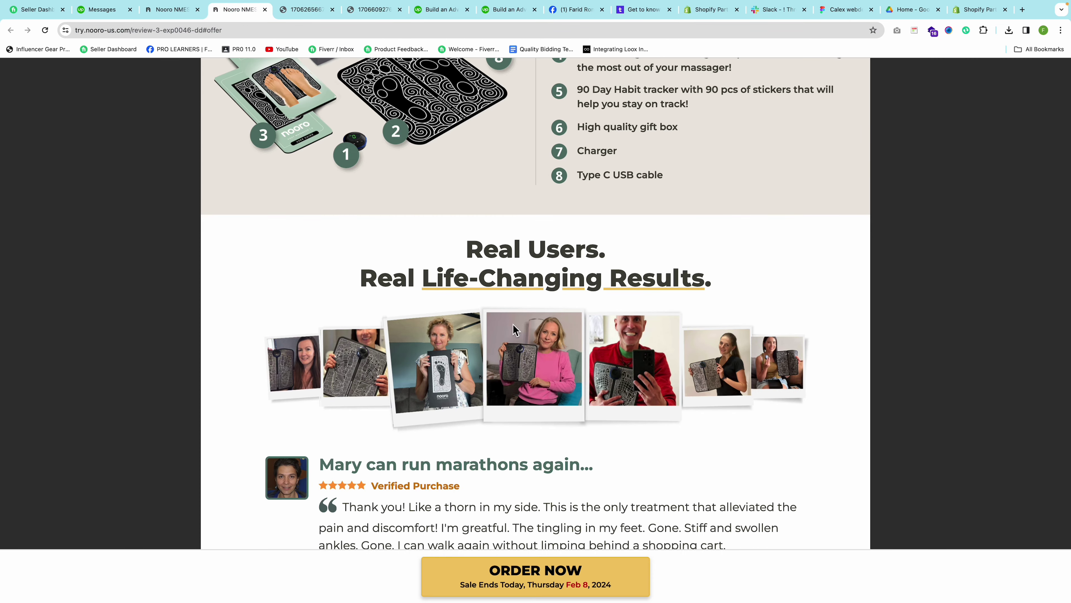
pyautogui.rightClick(492, 359)
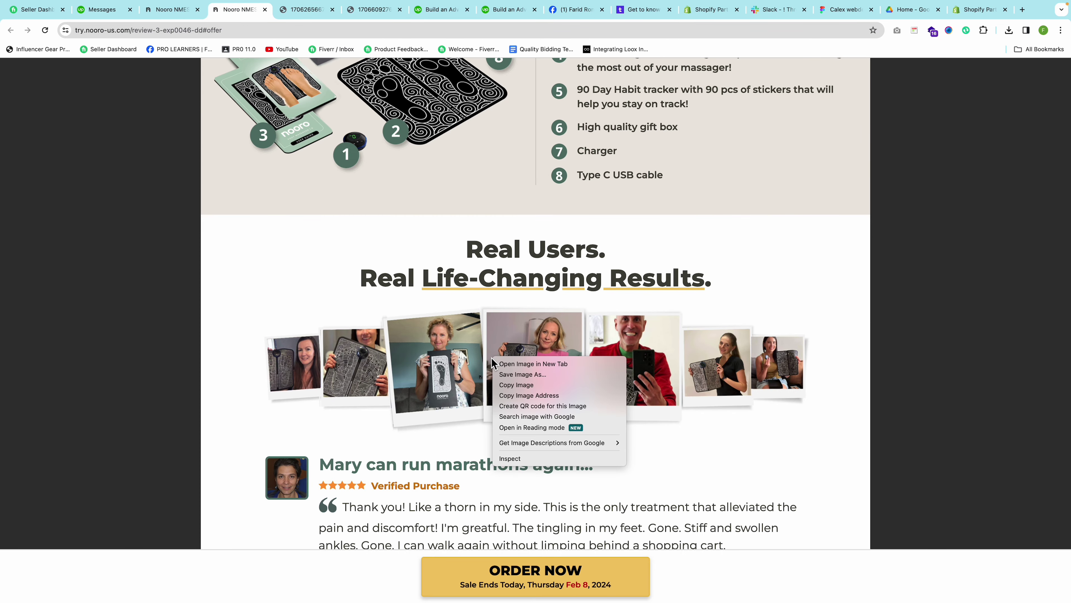
pyautogui.click(529, 397)
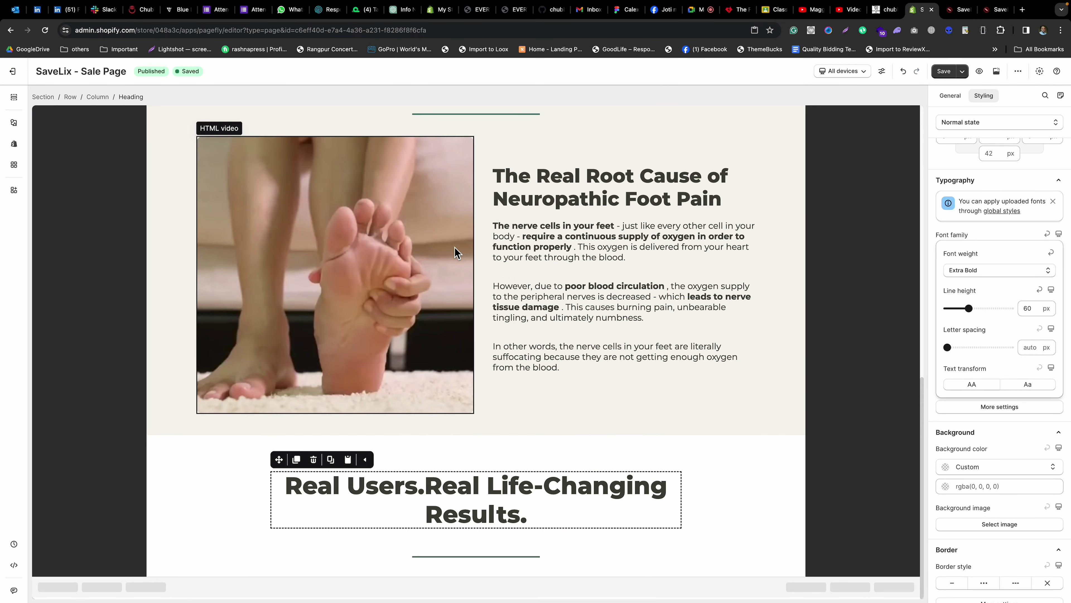
# Add an Image element directly below the "Real Users.Real Life-Changing Results." heading on the SaveLix sale page.
pyautogui.click(15, 123)
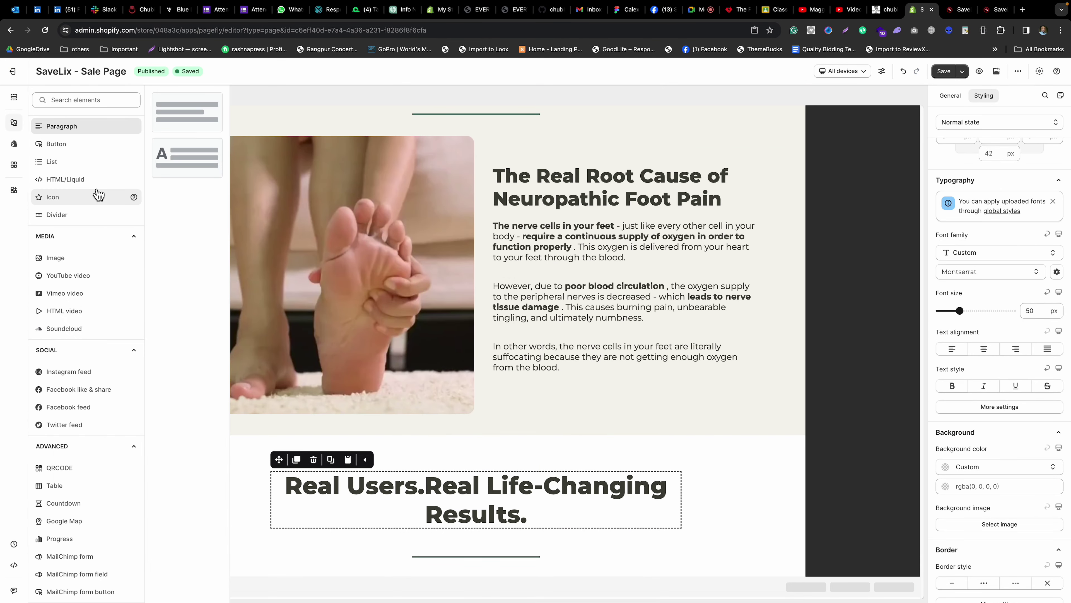
pyautogui.moveTo(64, 258)
pyautogui.moveTo(182, 135); pyautogui.dragTo(459, 534)
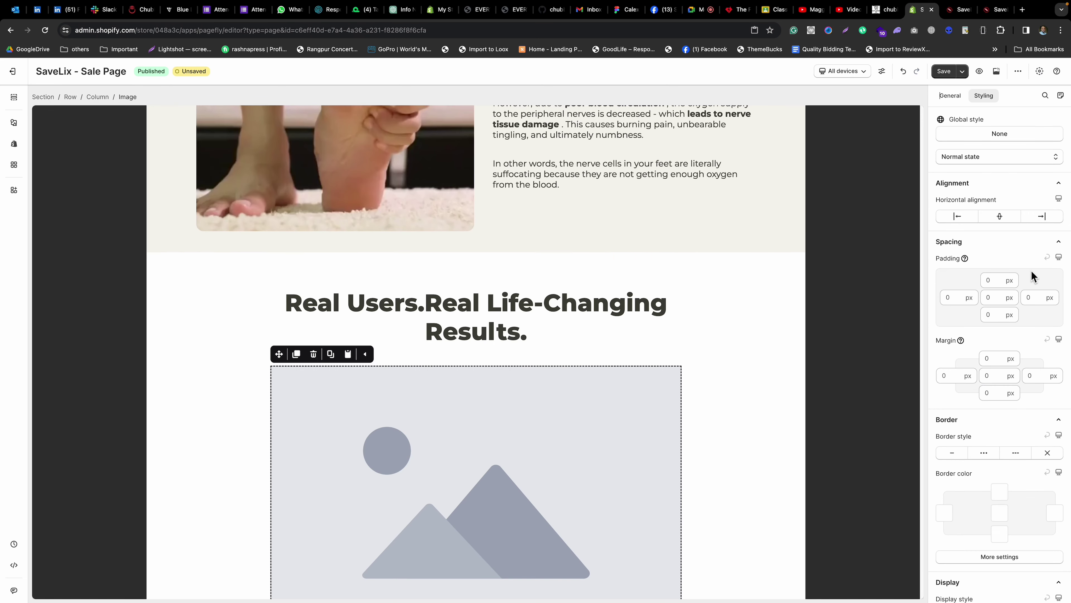
# Upload the customer photo collage from its copied URL and set it as the new image element's source.
pyautogui.click(950, 100)
pyautogui.click(983, 150)
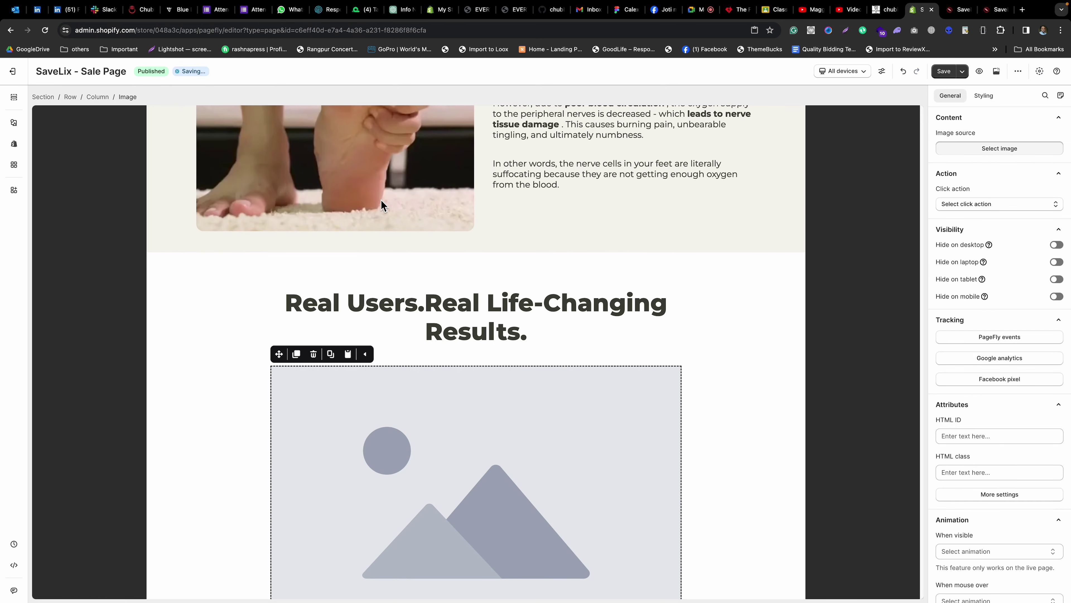
pyautogui.click(344, 209)
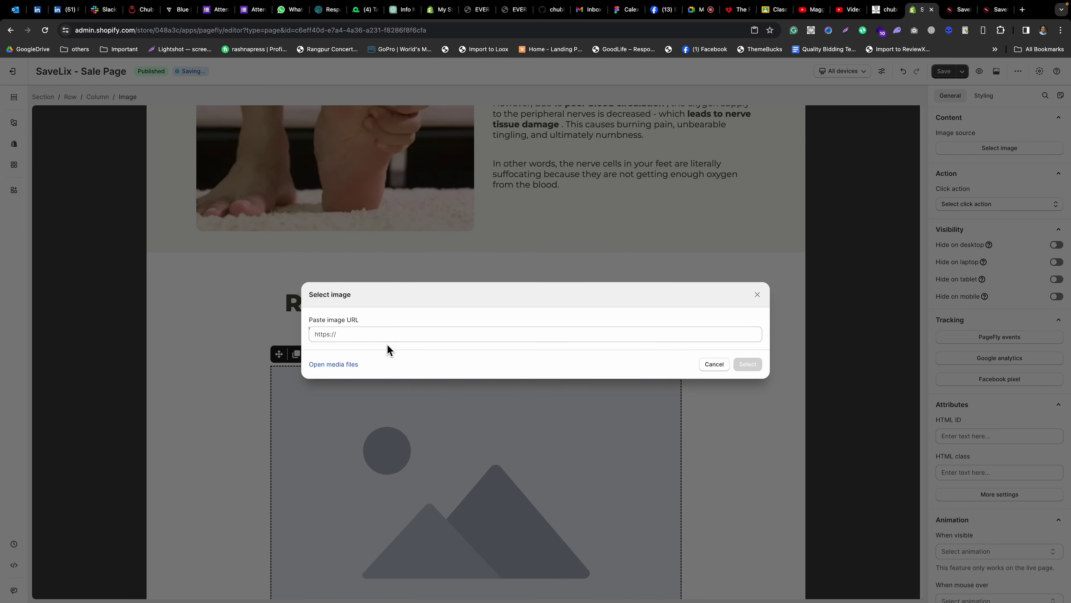
pyautogui.click(407, 335)
pyautogui.hotkey('ctrl', 'v')
pyautogui.click(745, 364)
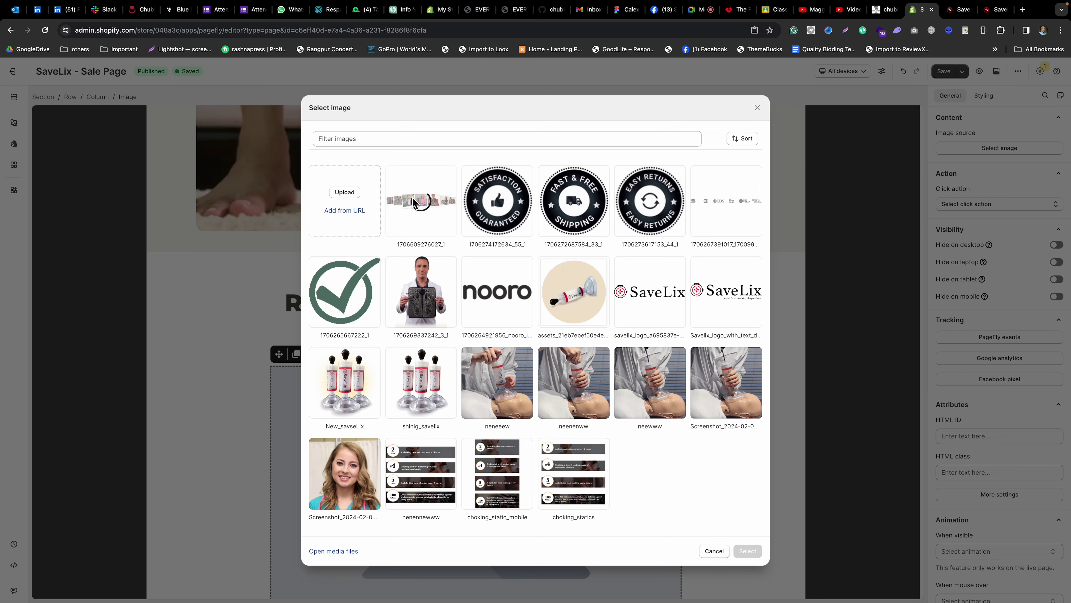
pyautogui.click(423, 209)
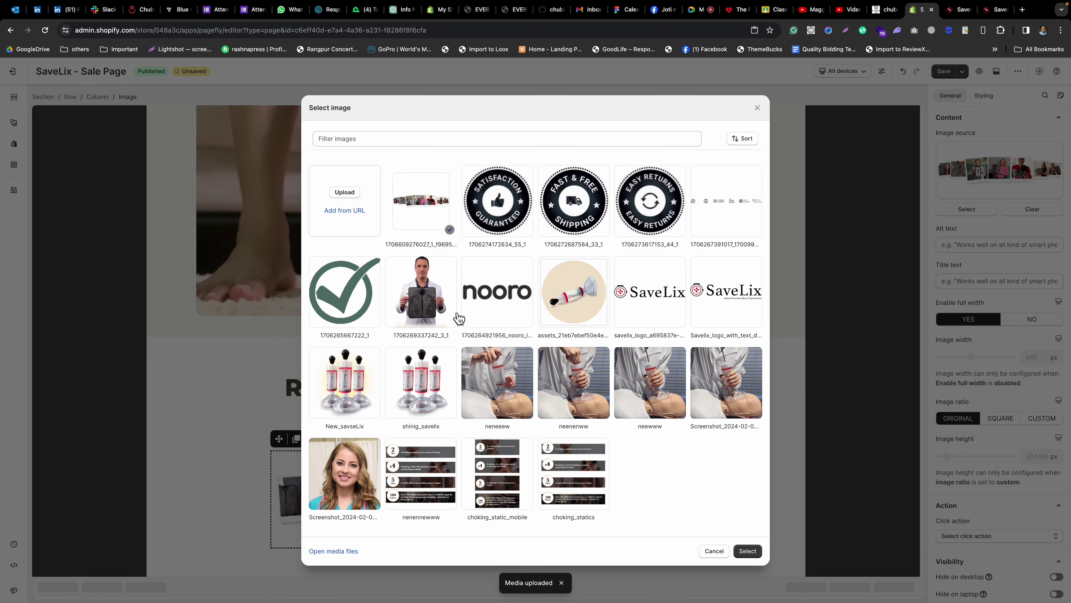
pyautogui.click(750, 551)
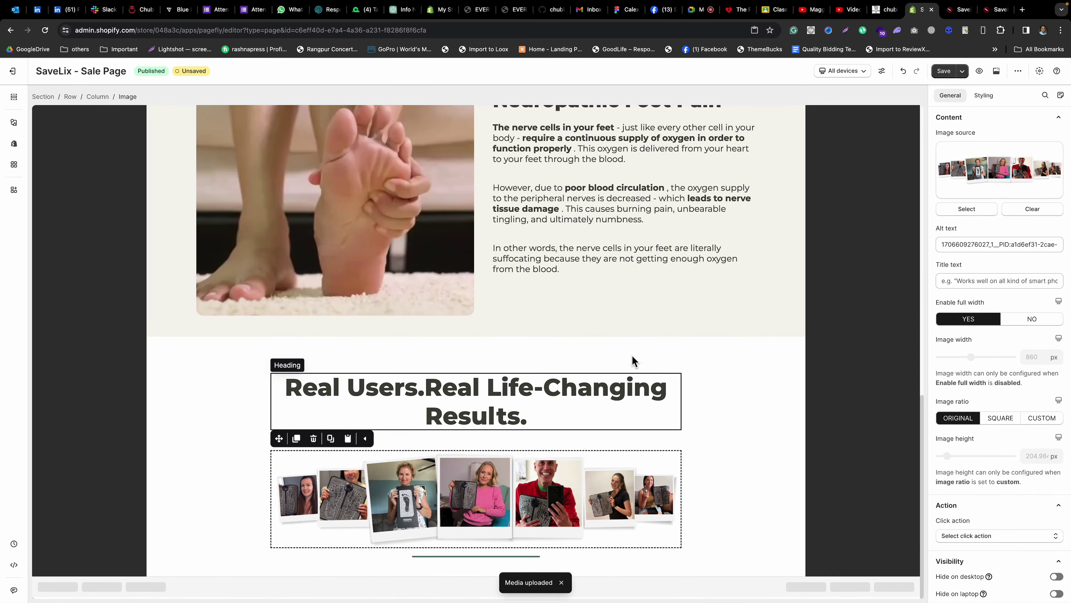
# Remove the max-width: 860px and margin: auto declarations from the custom CSS of the column holding the heading and collage.
pyautogui.click(266, 471)
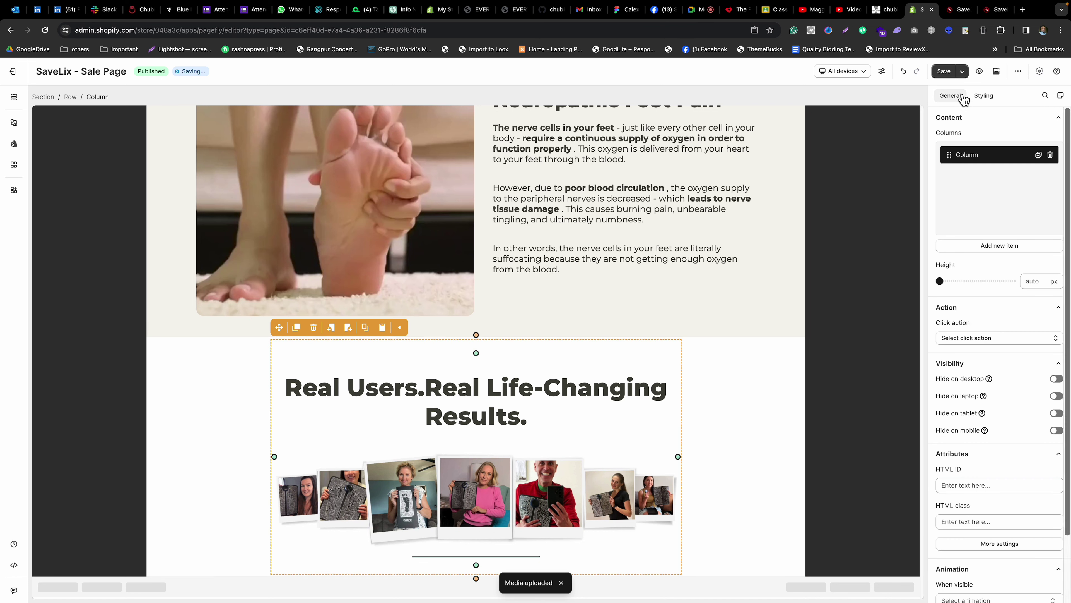
pyautogui.click(983, 95)
pyautogui.scroll(-5, 976, 383)
pyautogui.scroll(-5, 975, 387)
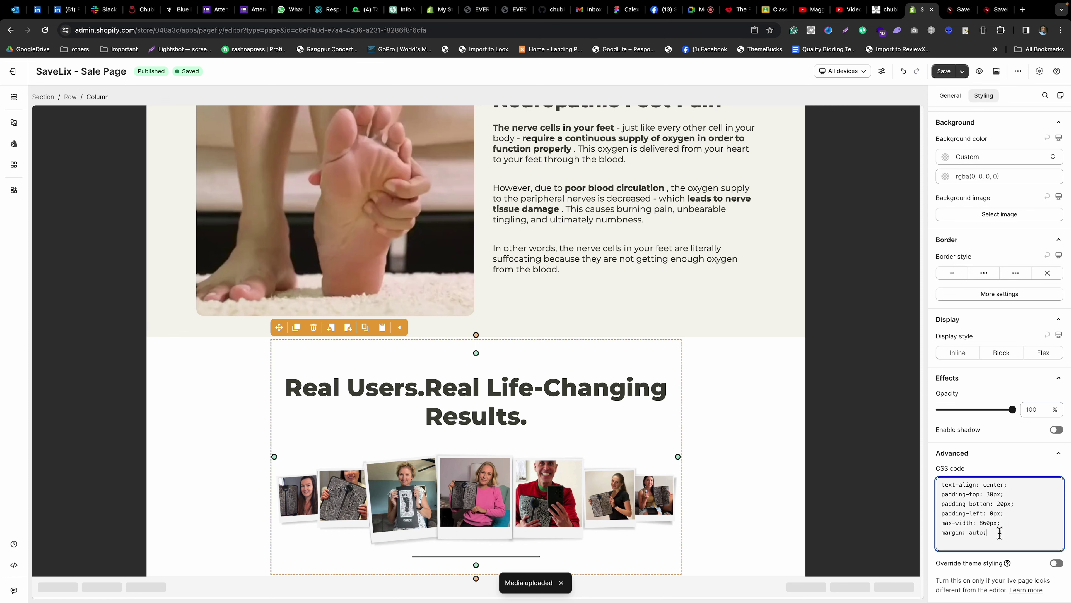
pyautogui.moveTo(1029, 529); pyautogui.dragTo(1029, 514)
pyautogui.press('BackSpace')
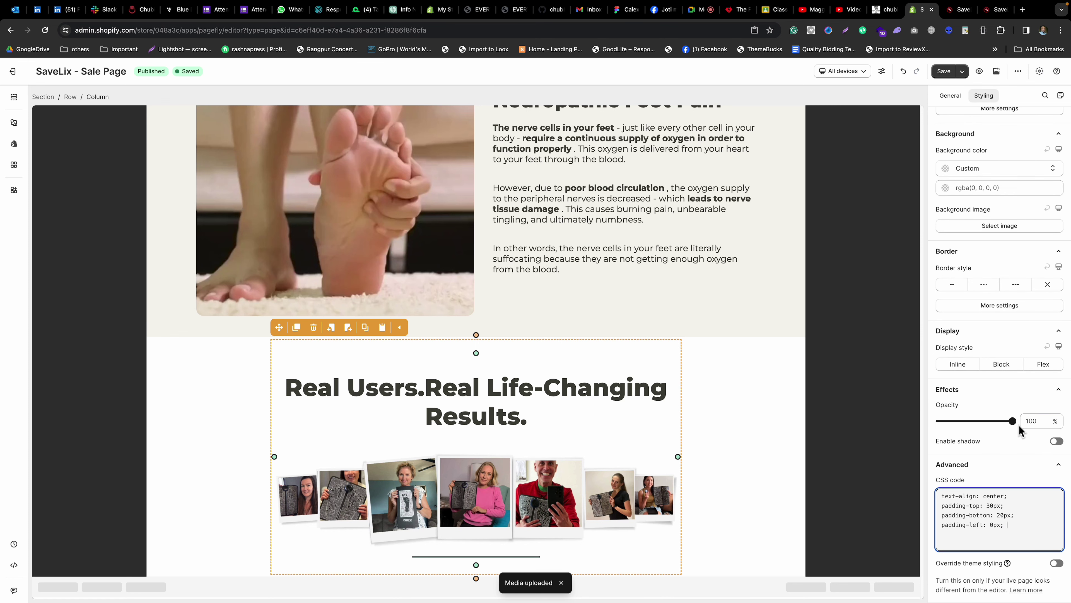
pyautogui.click(1014, 465)
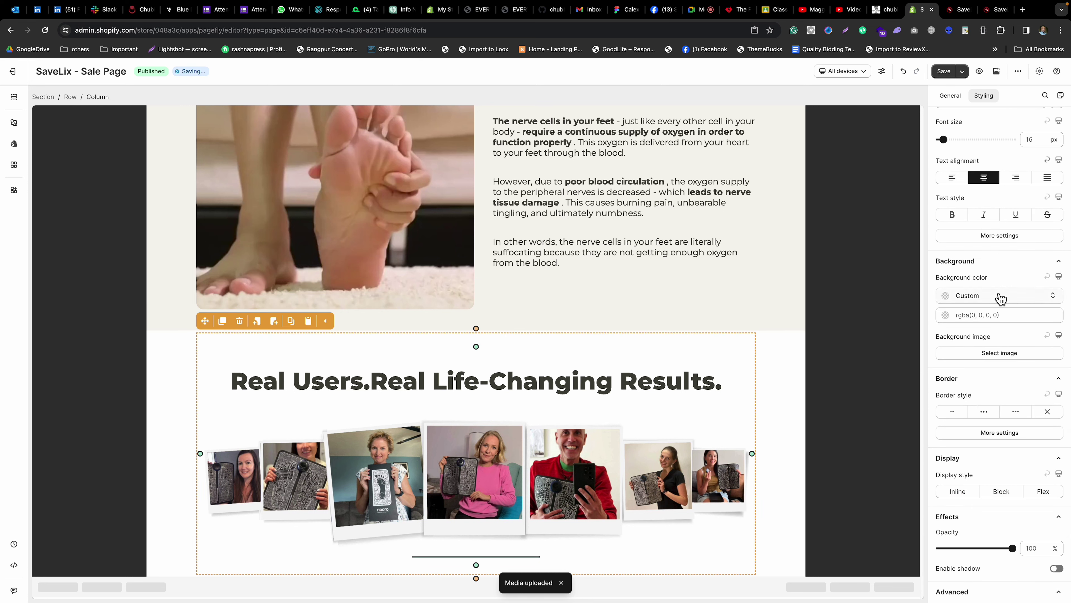
# Set the "Real Users.Real Life-Changing Results." heading's margin to 0 px on all sides.
pyautogui.scroll(8, 1000, 296)
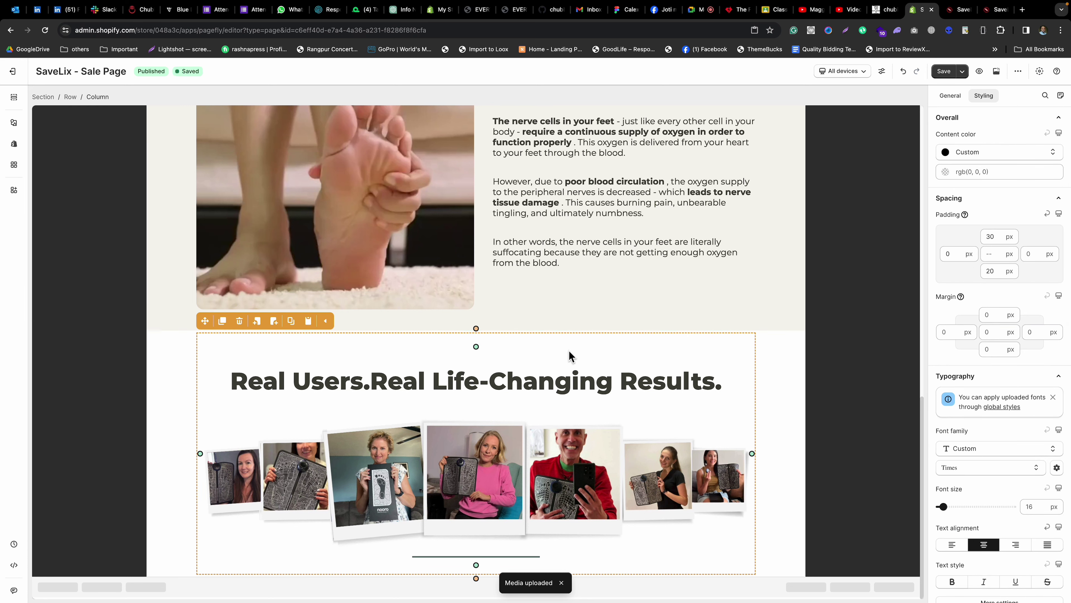
pyautogui.click(535, 381)
pyautogui.scroll(5, 992, 268)
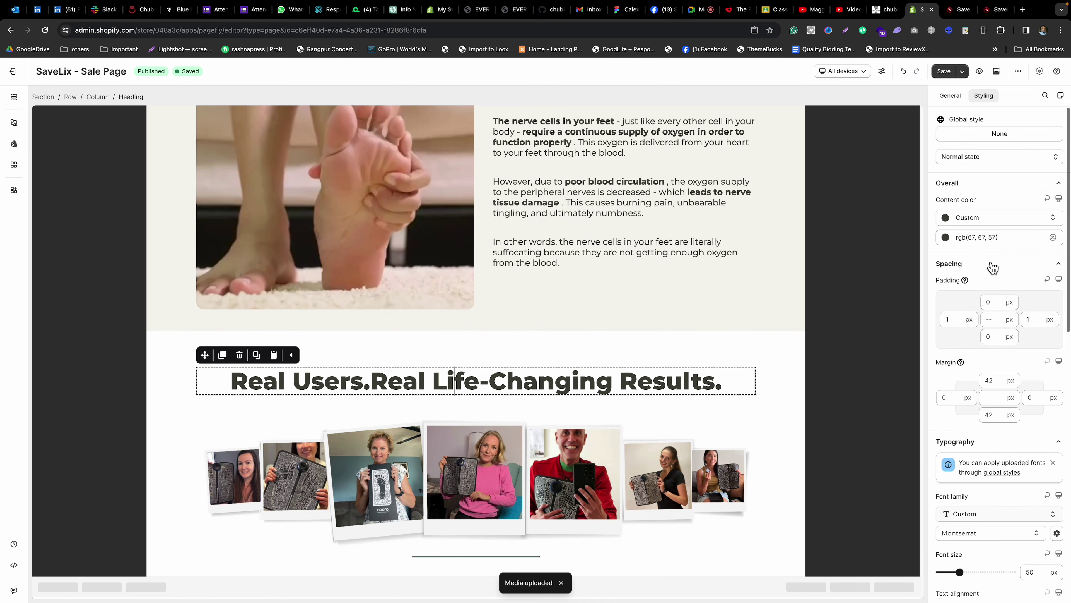
pyautogui.click(1008, 399)
pyautogui.write('0')
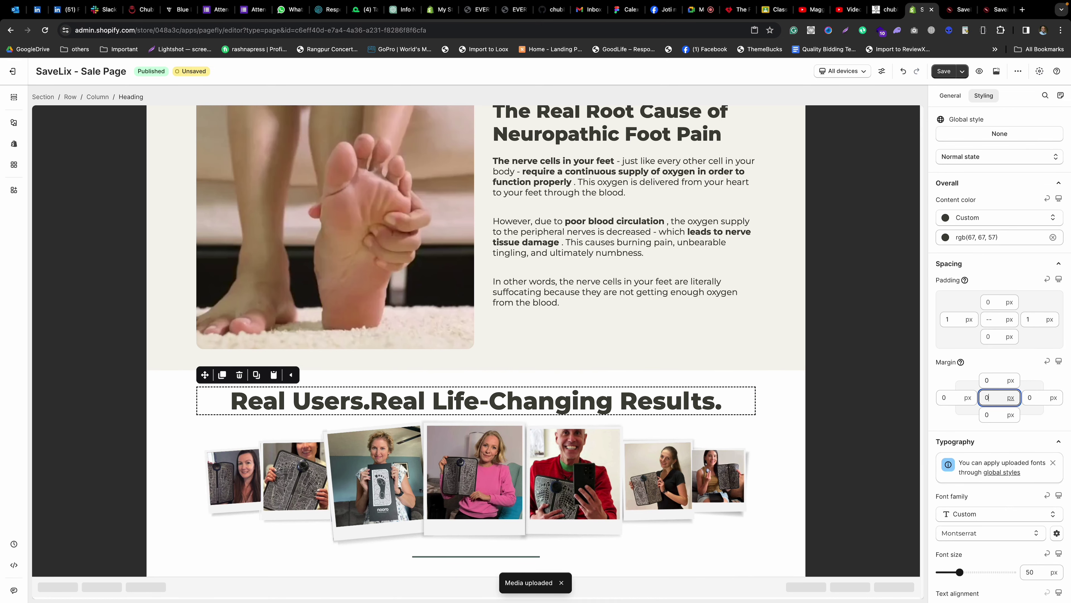
# Break the heading into two lines after "Real Users." to match the reference page, and underline "Life-Changing Results.".
pyautogui.press('super+grave')
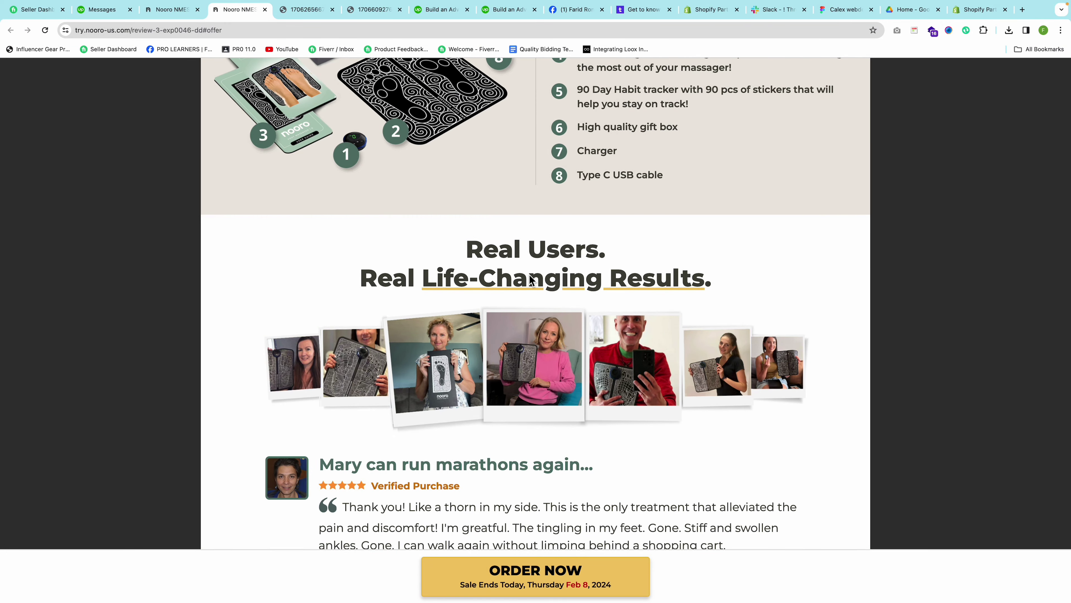
pyautogui.press('super+grave')
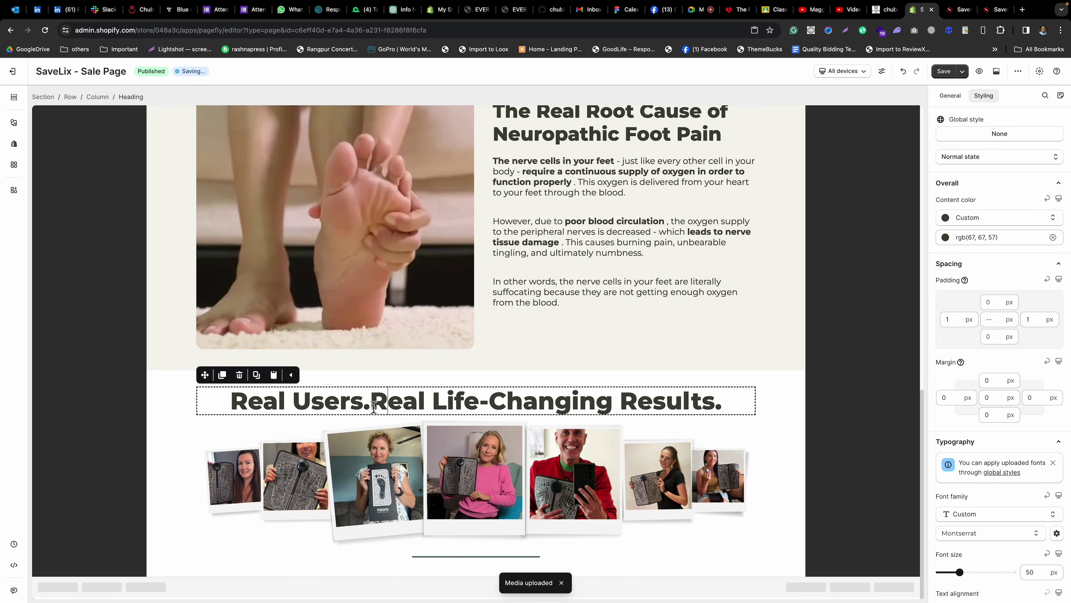
pyautogui.click(951, 96)
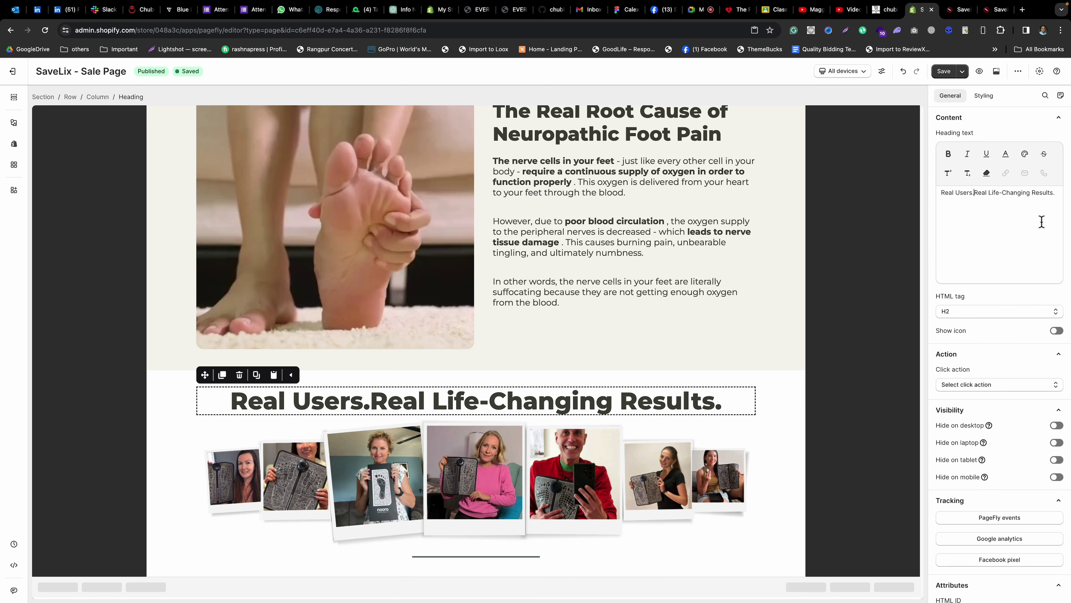
pyautogui.press('Return')
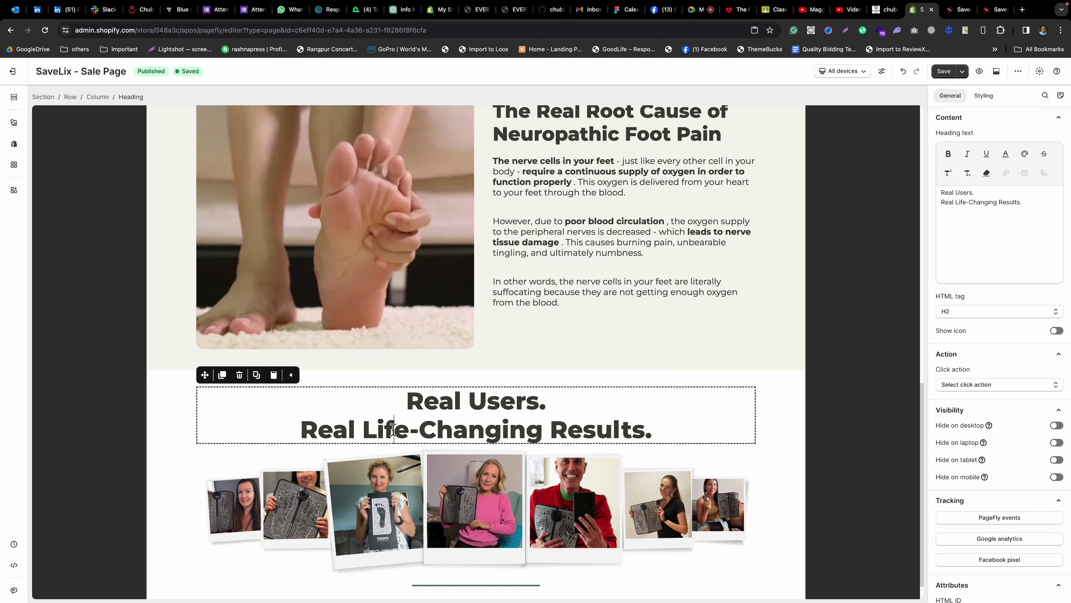
pyautogui.moveTo(956, 203); pyautogui.dragTo(1023, 203)
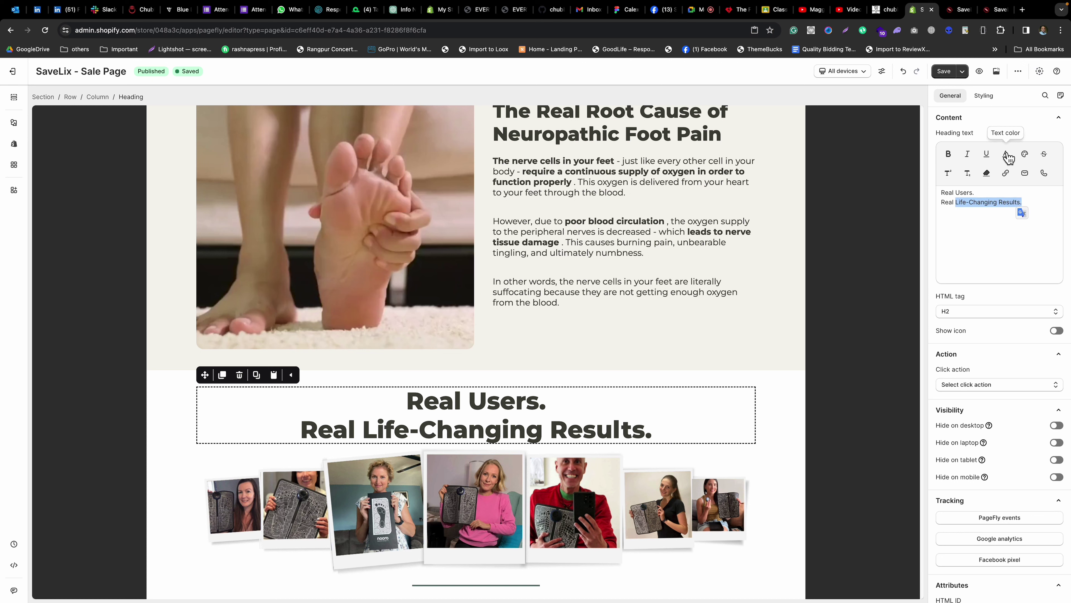
pyautogui.click(987, 155)
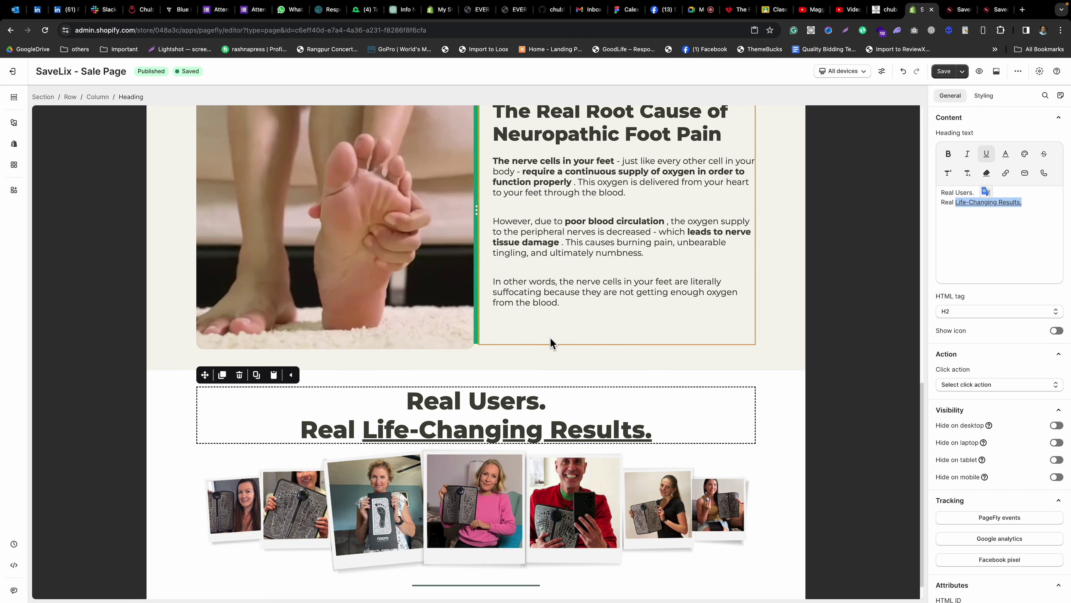
# Select the row holding the heading and collage, and examine the layout of the customer testimonials on the reference Nooro page.
pyautogui.scroll(-1, 550, 338)
pyautogui.click(279, 504)
pyautogui.click(165, 461)
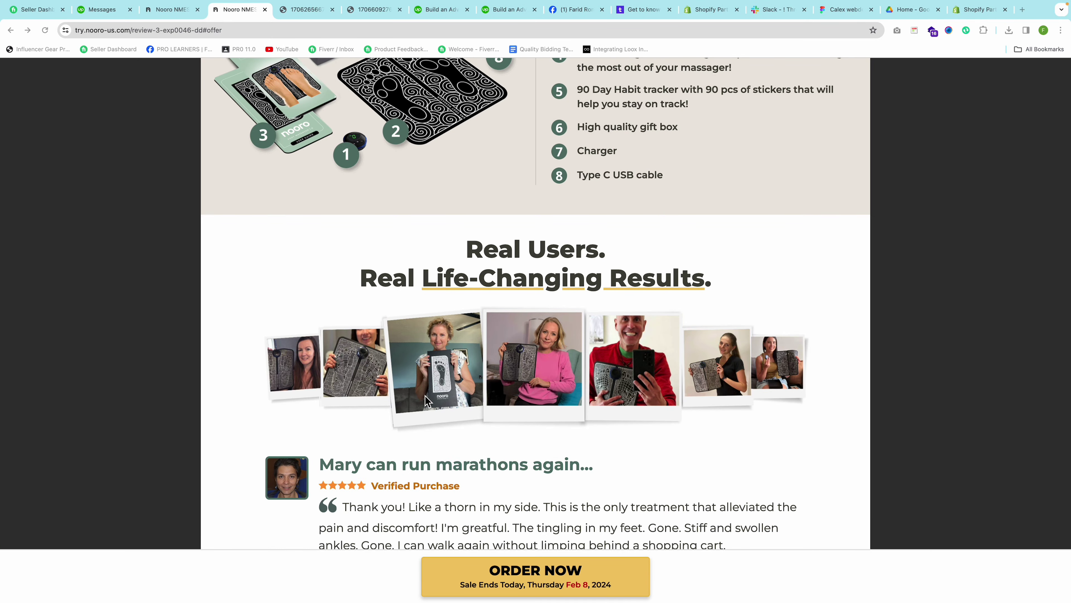
pyautogui.scroll(-4, 425, 400)
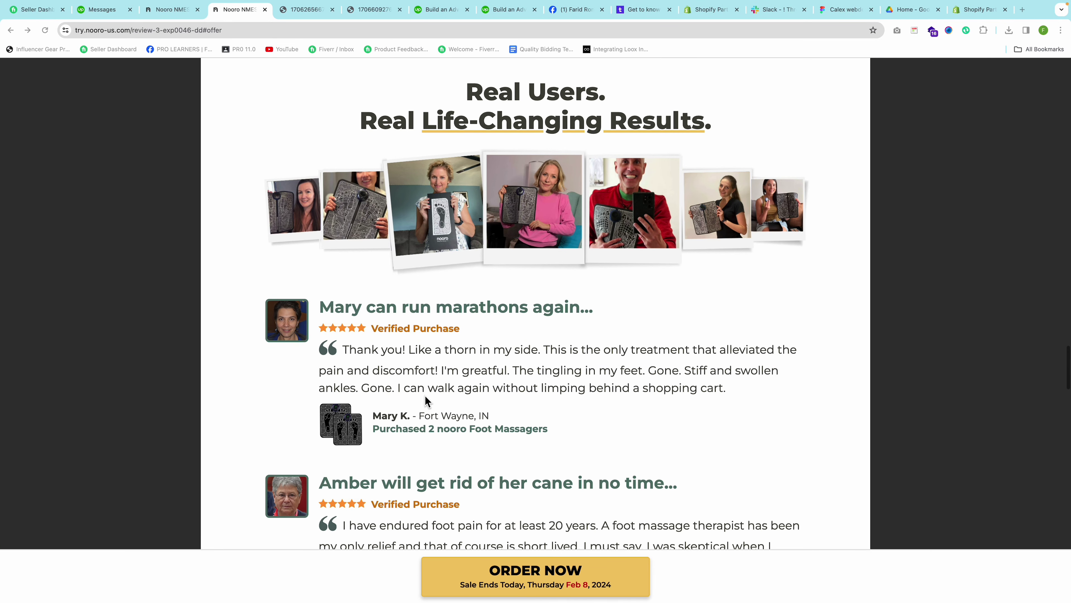
pyautogui.doubleClick(412, 412)
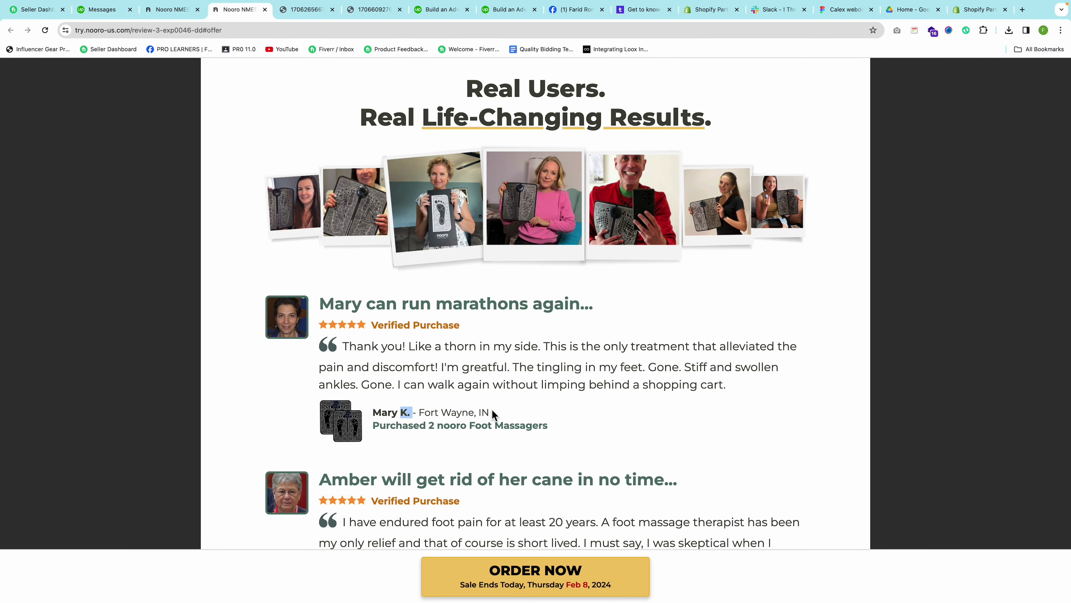
pyautogui.click(631, 421)
pyautogui.scroll(-3, 295, 299)
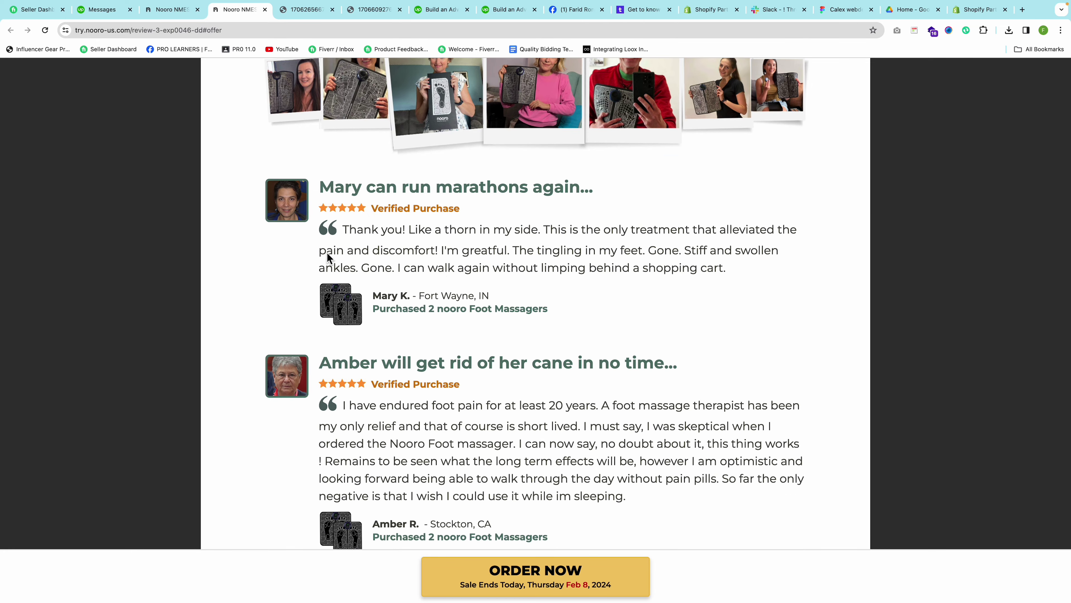
pyautogui.scroll(-10, 328, 256)
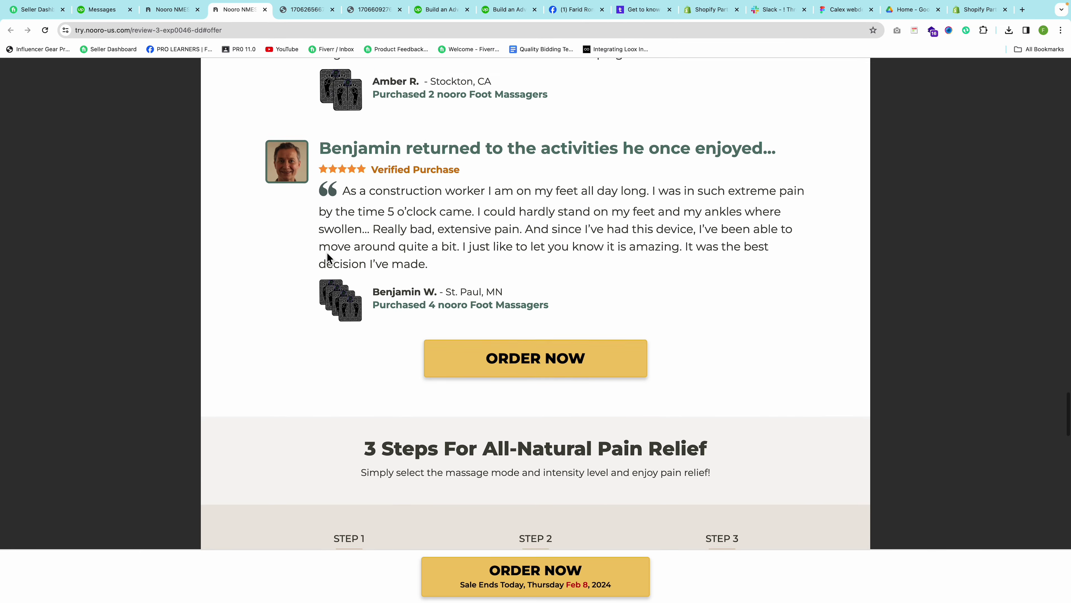
pyautogui.scroll(4, 328, 256)
pyautogui.scroll(7, 356, 236)
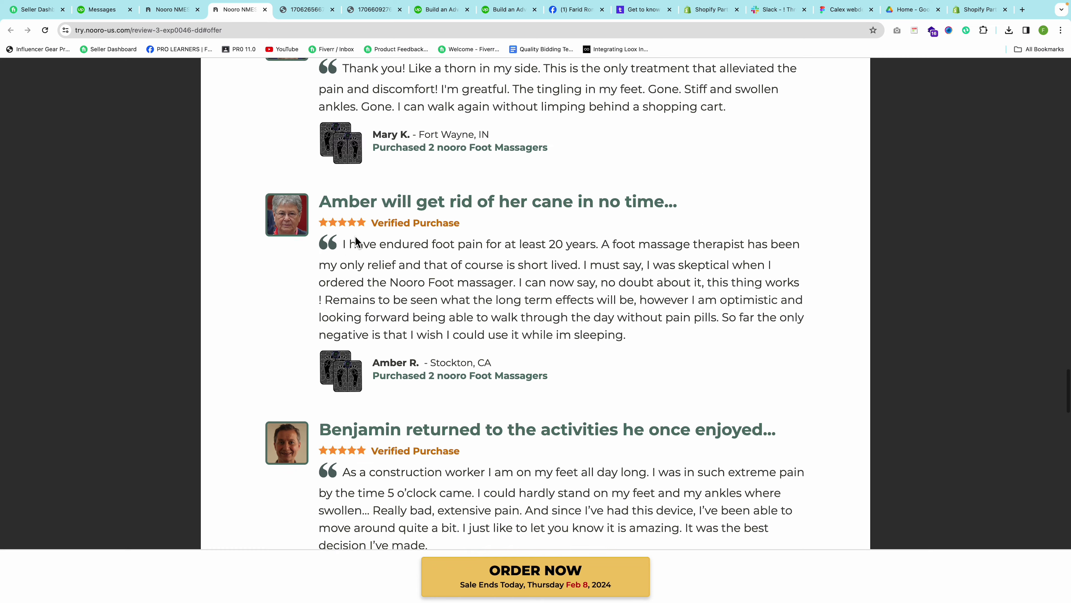
pyautogui.scroll(-14, 354, 235)
pyautogui.scroll(15, 355, 235)
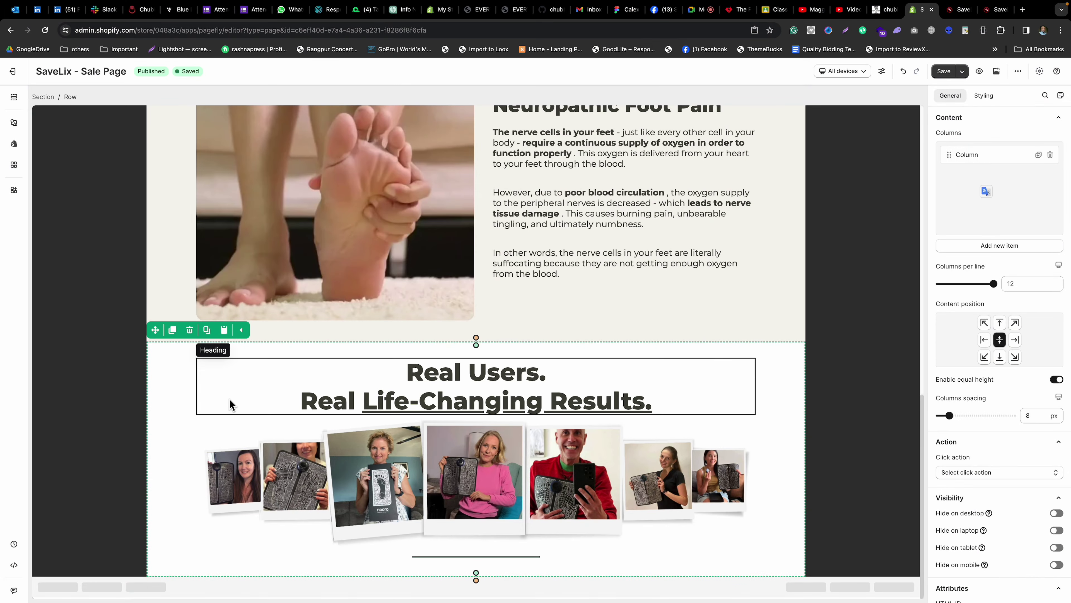
# Duplicate the row containing the "Real Users. Real Life-Changing Results." heading and photo collage.
pyautogui.click(173, 330)
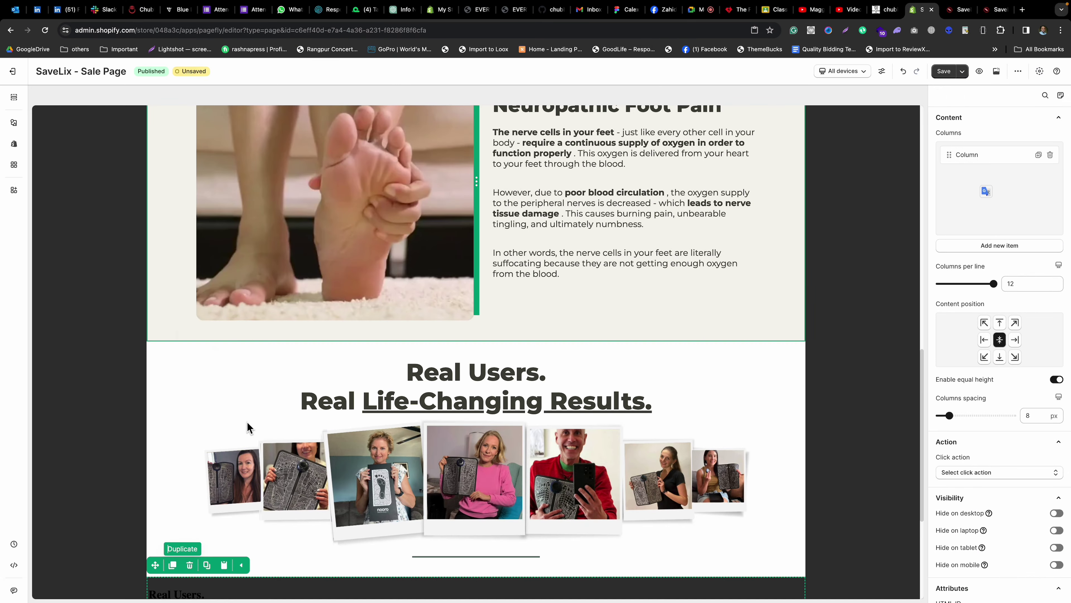
# Delete the divider below the photo collage in the original "Real Users. Real Life-Changing Results." row.
pyautogui.scroll(-1, 274, 420)
pyautogui.scroll(-4, 297, 418)
pyautogui.click(456, 320)
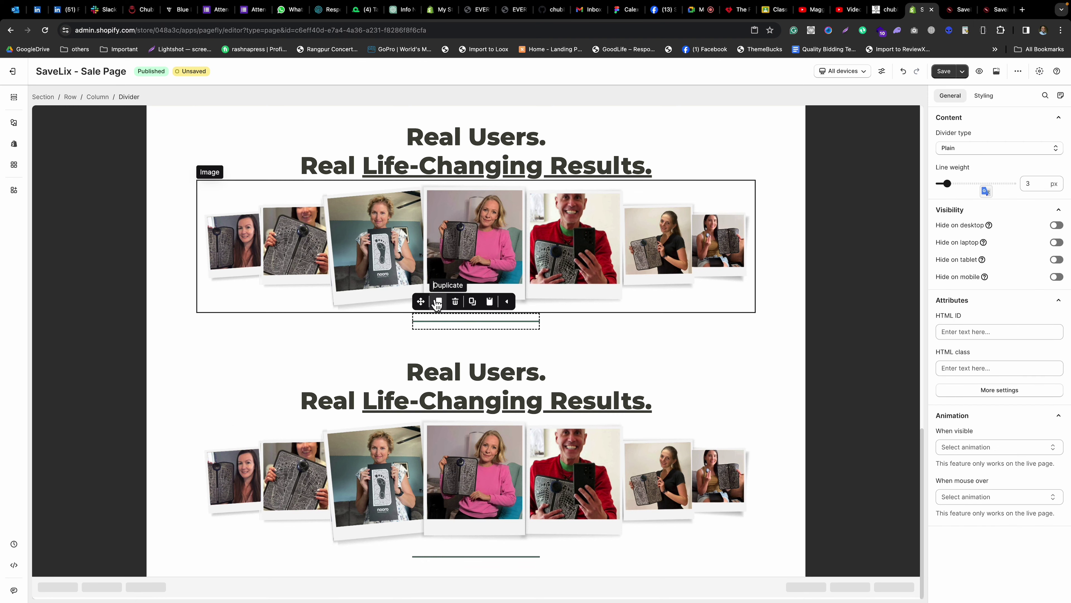
pyautogui.click(454, 300)
pyautogui.click(454, 300)
# Empty the duplicated row by deleting its heading, photo collage and divider.
pyautogui.click(364, 377)
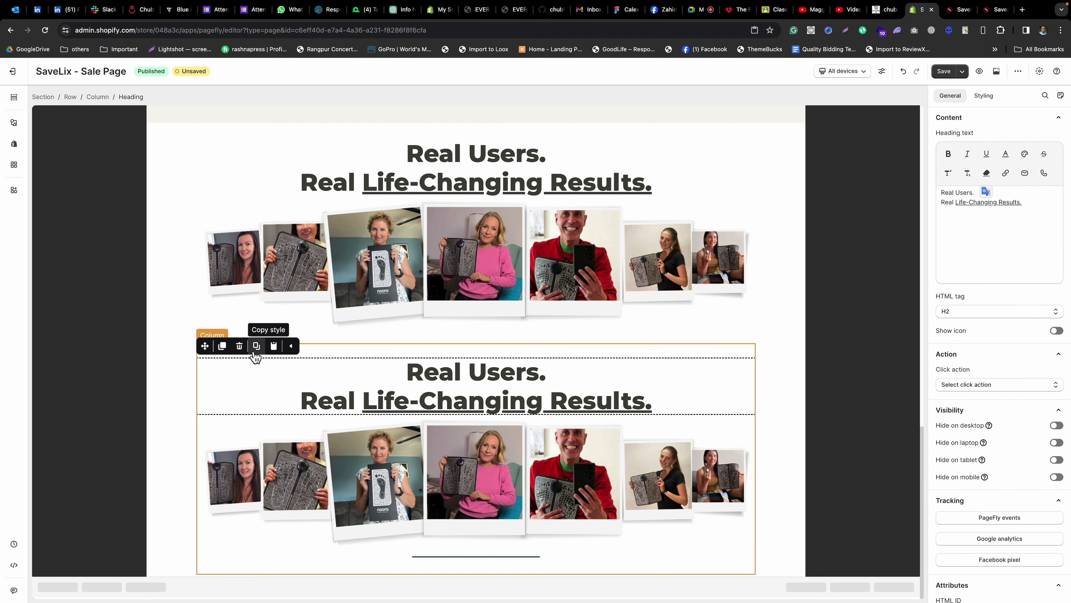
pyautogui.click(242, 350)
pyautogui.click(404, 451)
pyautogui.click(241, 402)
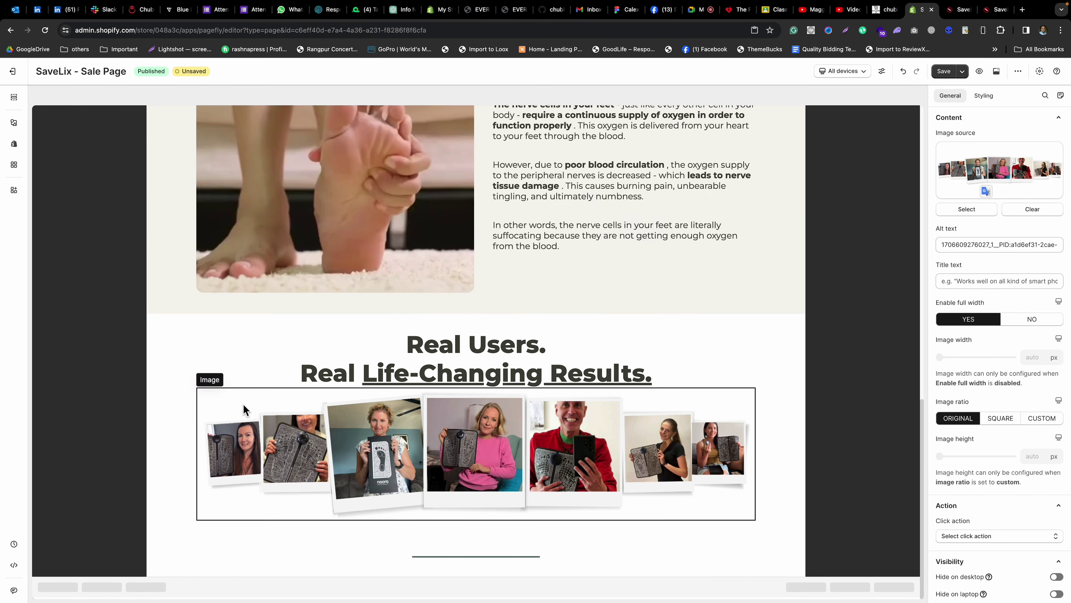
pyautogui.click(304, 447)
pyautogui.click(426, 558)
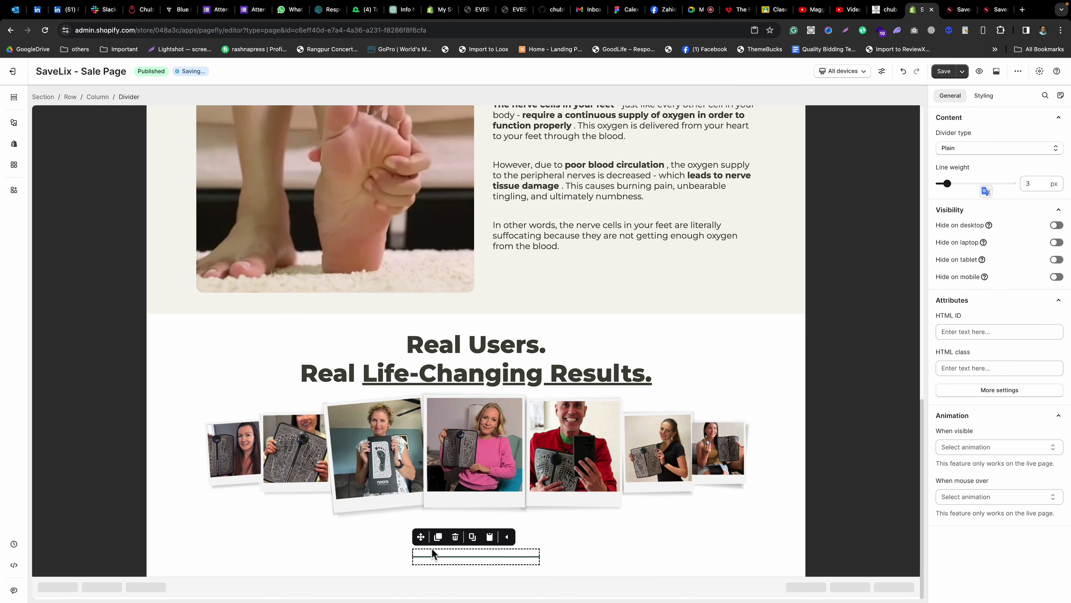
pyautogui.click(455, 537)
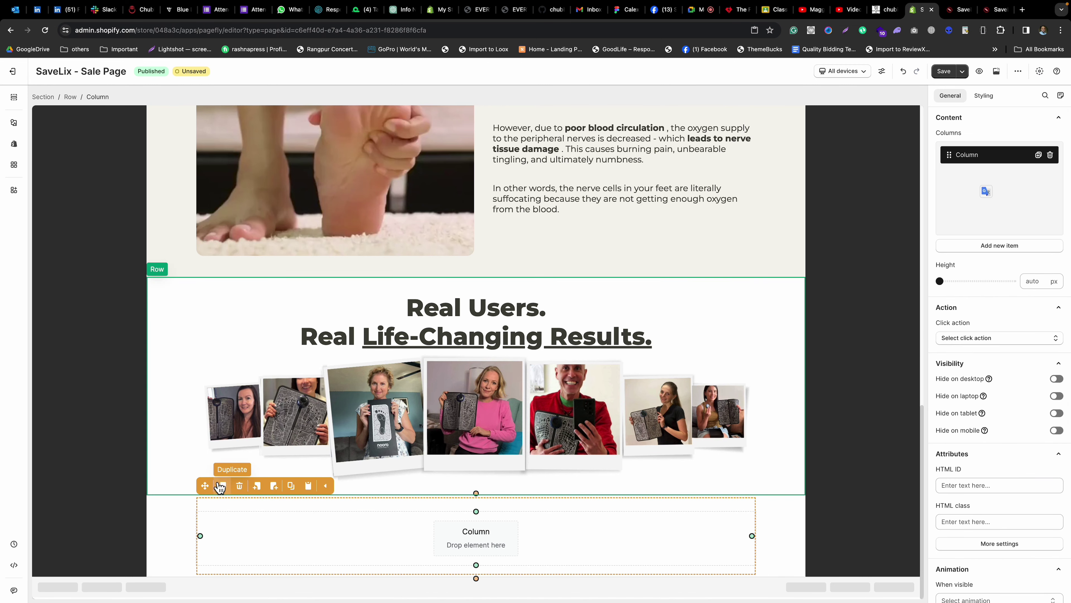
# Split the emptied row into a narrow first and a wide second column, and place a copy of the collage image in the narrow one.
pyautogui.click(280, 541)
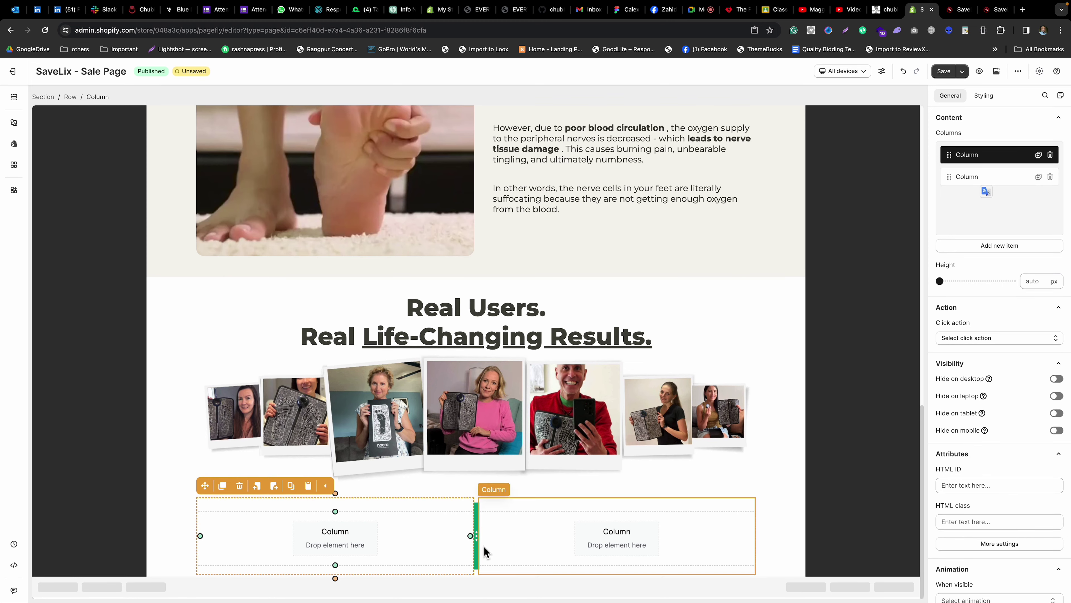
pyautogui.moveTo(474, 535); pyautogui.dragTo(290, 532)
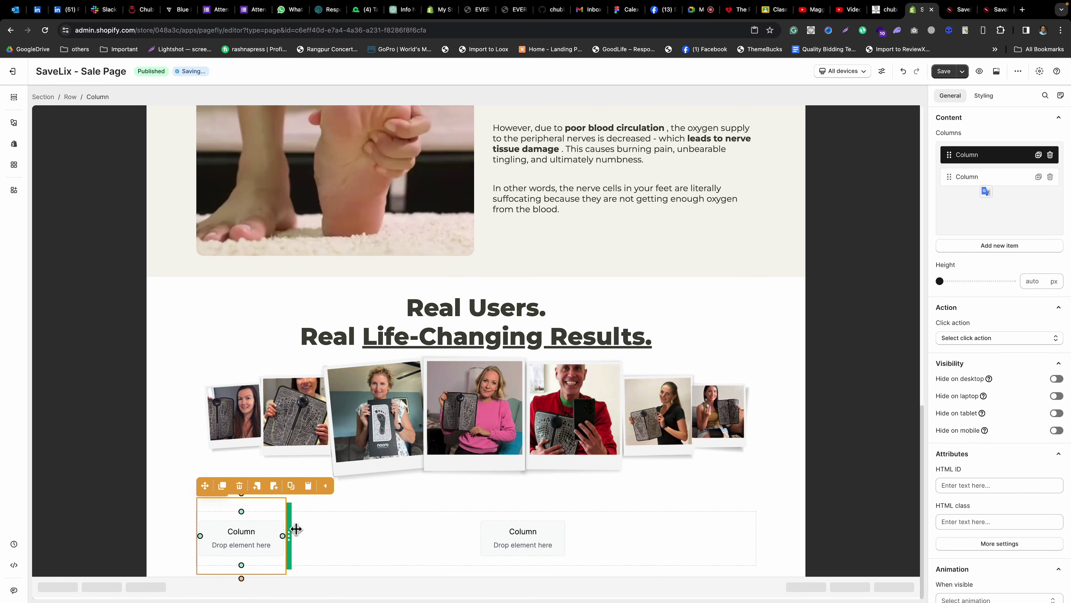
pyautogui.click(316, 344)
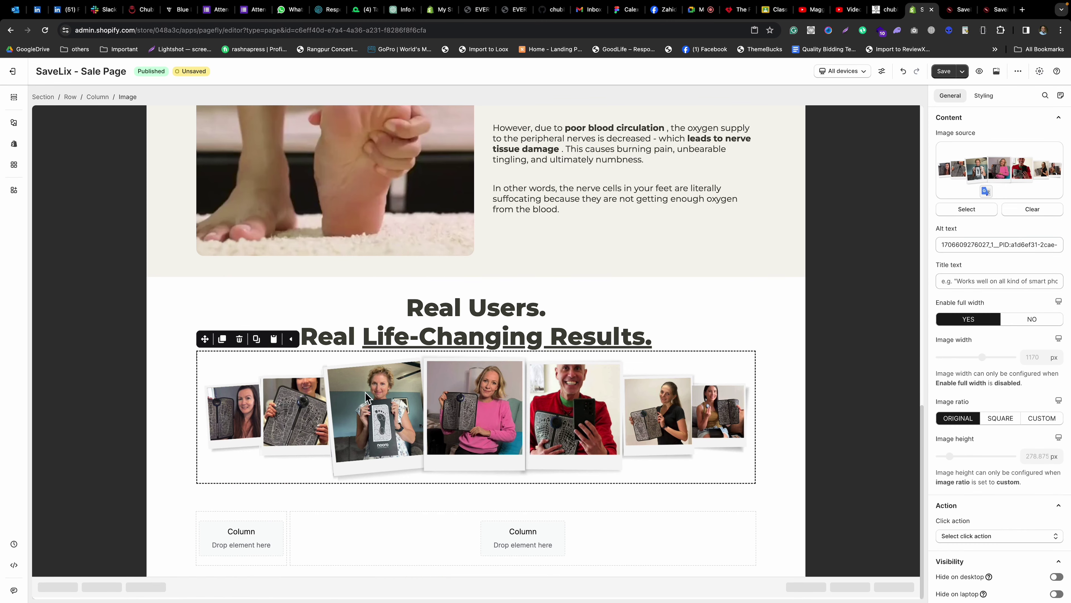
pyautogui.click(222, 339)
pyautogui.moveTo(205, 339); pyautogui.dragTo(236, 545)
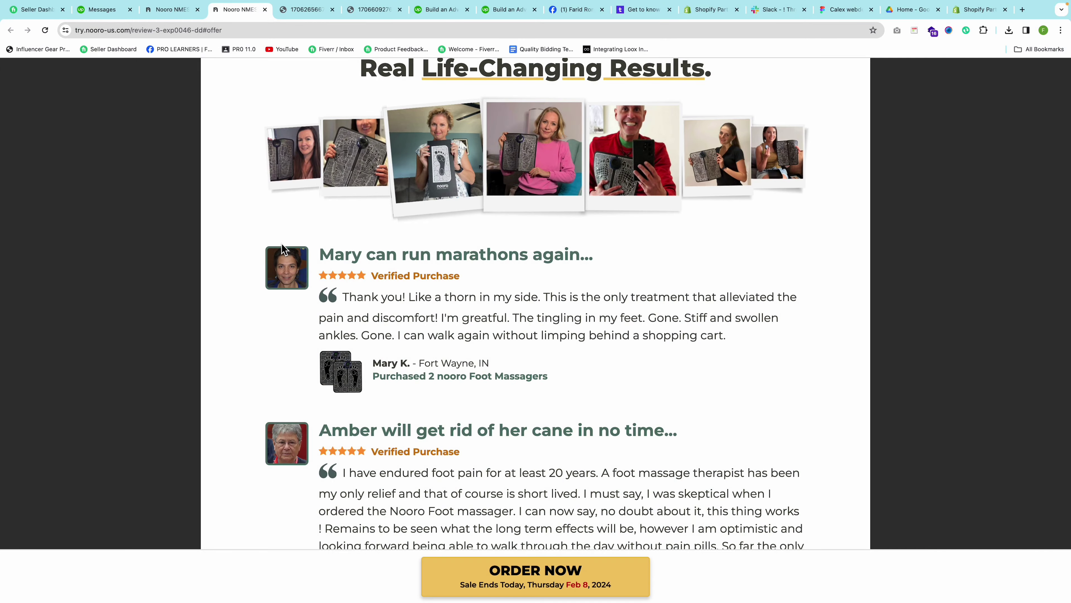
# Replace the copied collage with the first testimonial's customer portrait, added by image URL from the reference page, and disable its full width.
pyautogui.rightClick(287, 265)
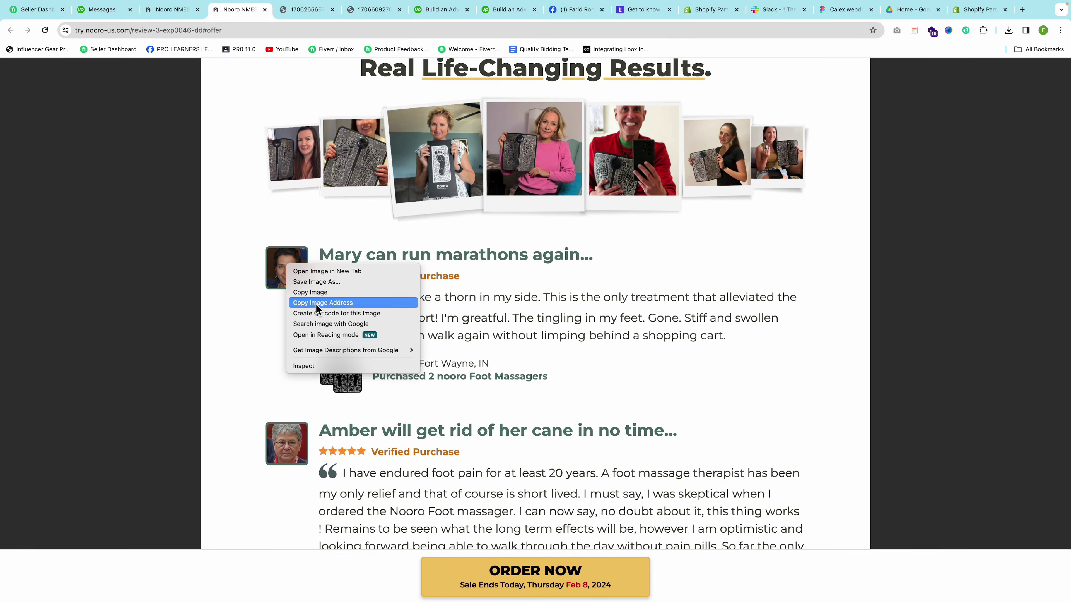
pyautogui.click(304, 303)
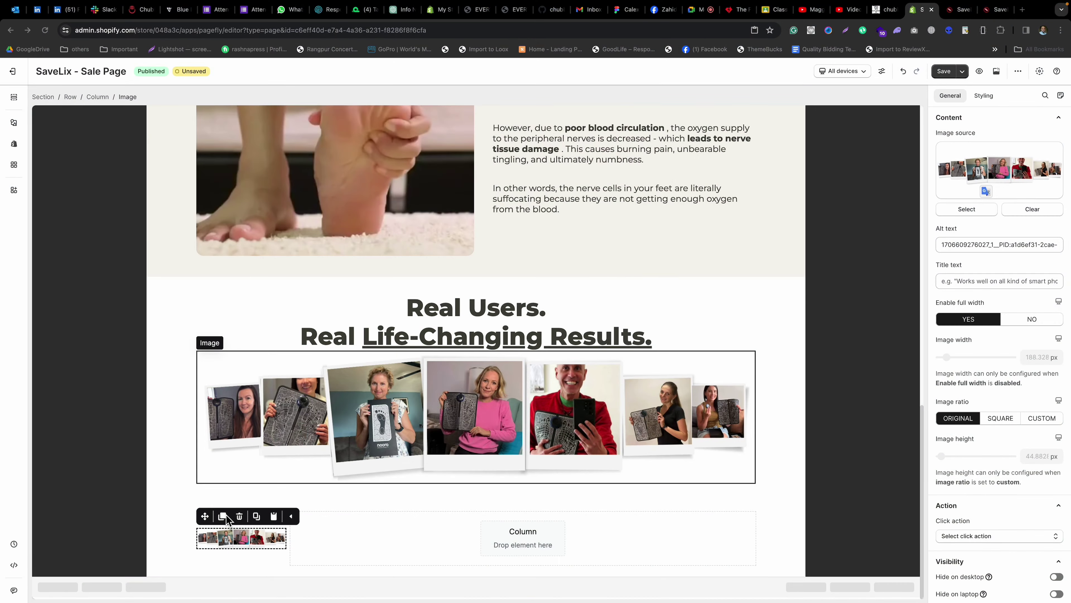
pyautogui.click(970, 211)
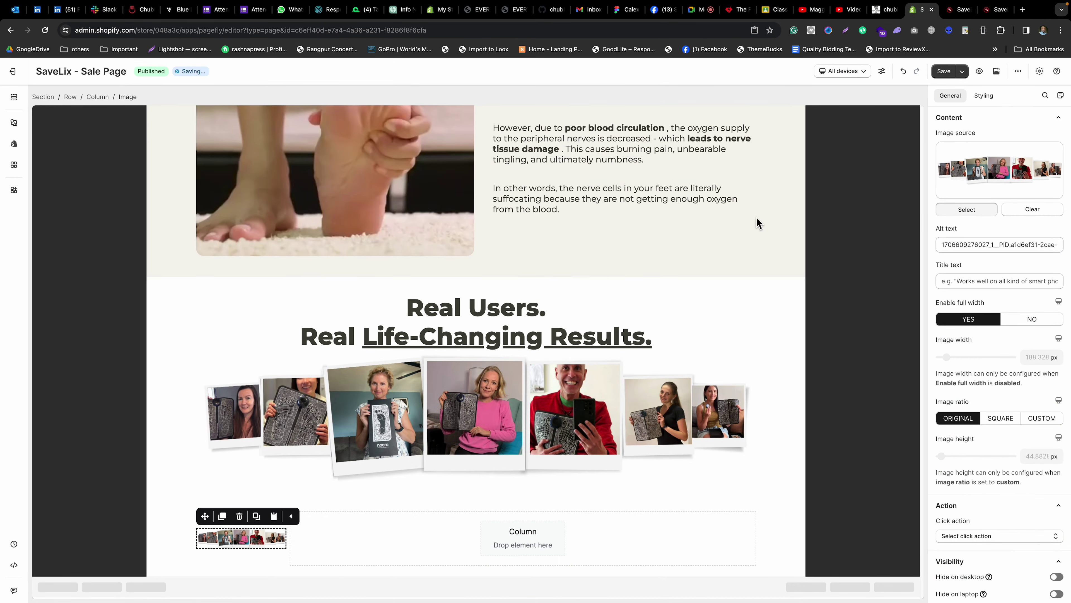
pyautogui.click(344, 211)
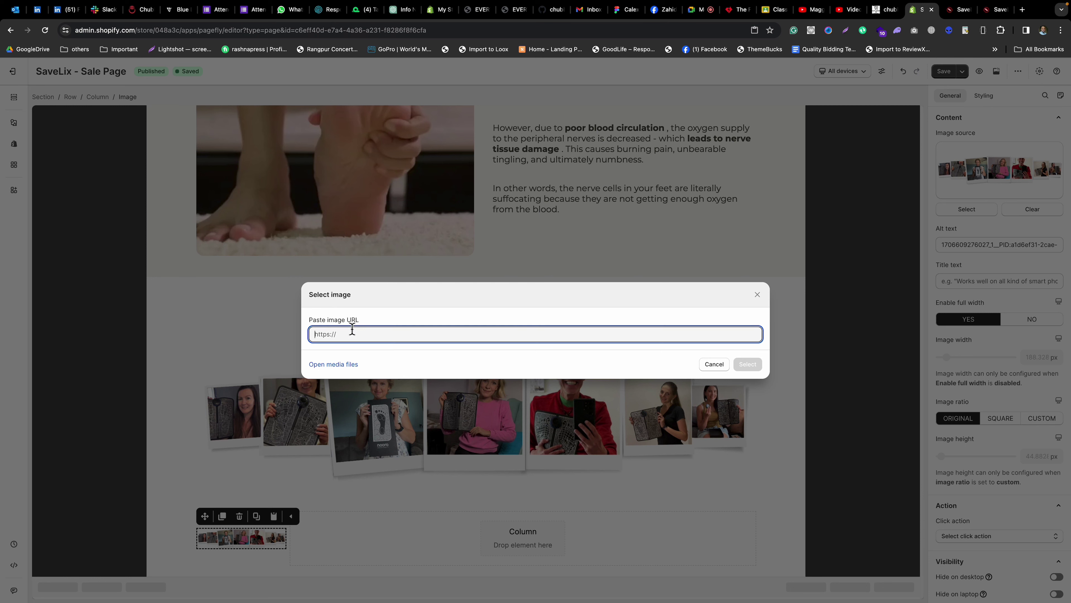
pyautogui.hotkey('ctrl', 'v')
pyautogui.click(748, 366)
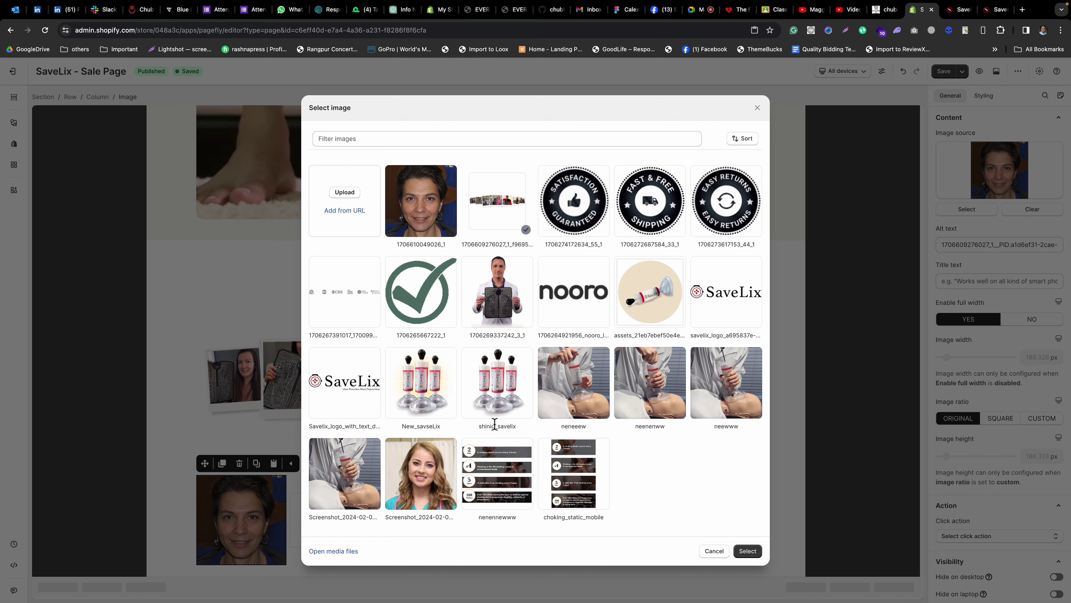
pyautogui.click(417, 200)
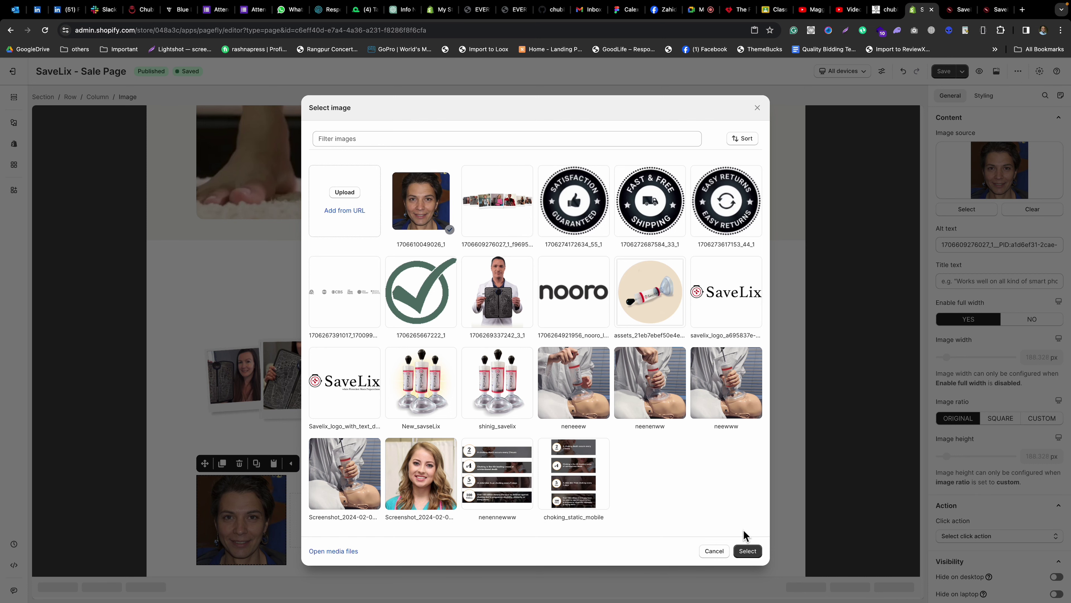
pyautogui.click(746, 550)
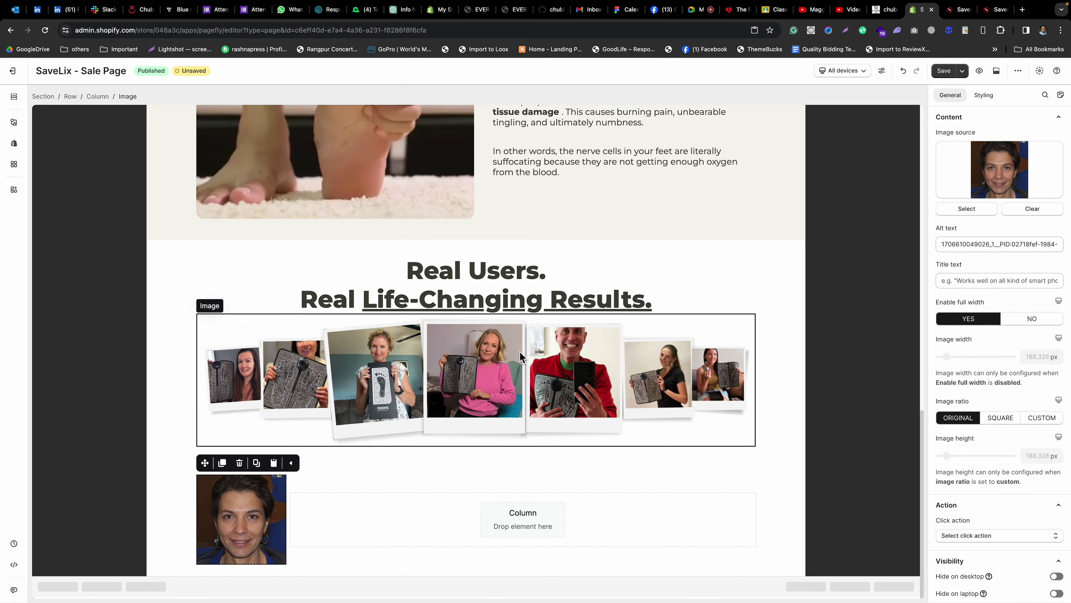
pyautogui.click(1031, 323)
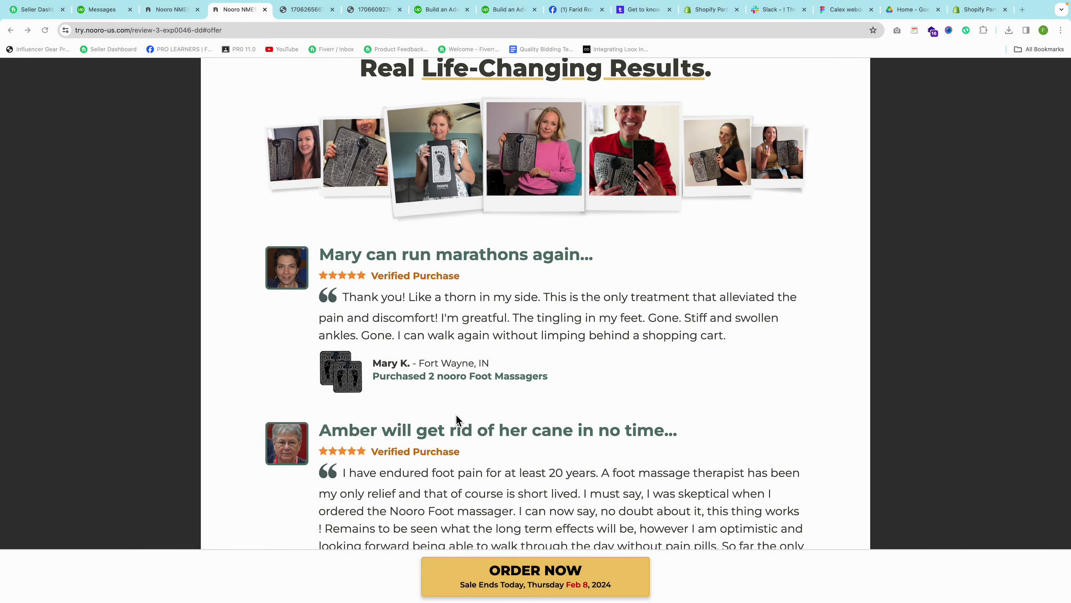
# Inspect the first testimonial portrait's CSS on the reference page and copy its border colour #56766B.
pyautogui.rightClick(283, 250)
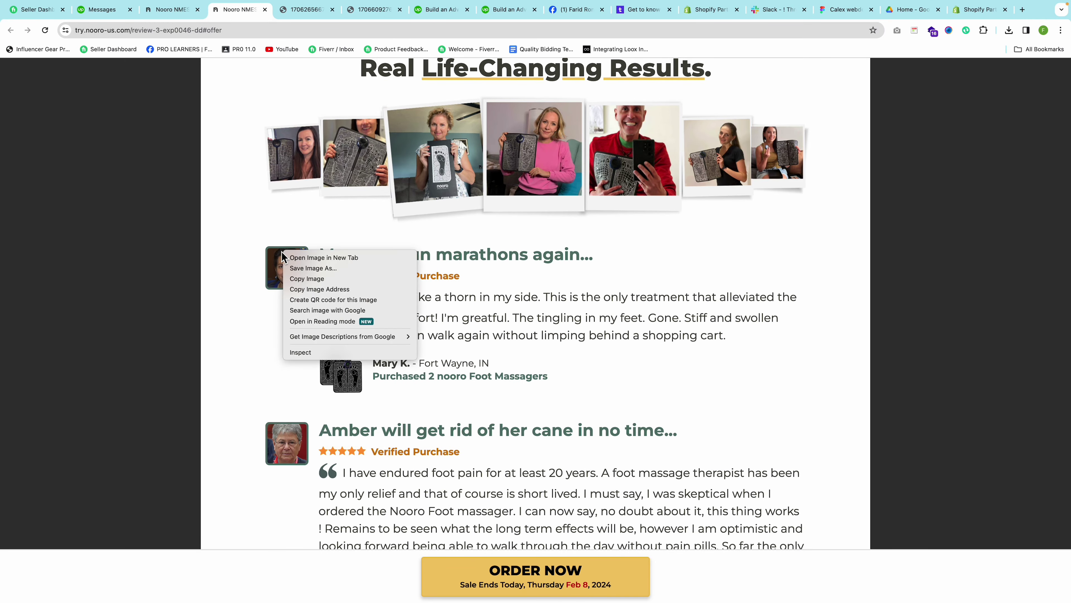
pyautogui.click(310, 353)
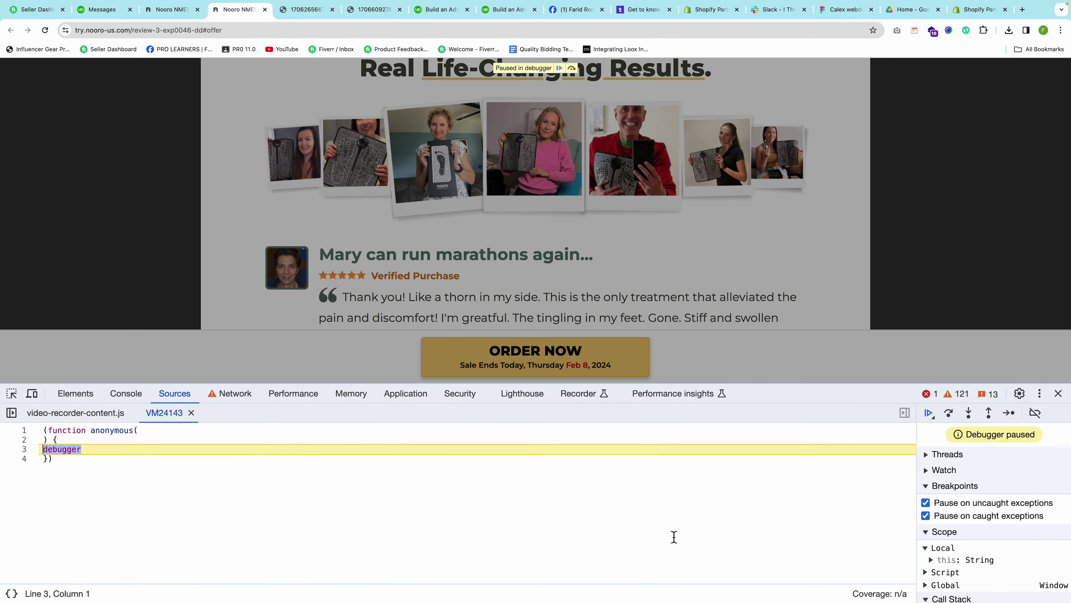
pyautogui.click(125, 393)
pyautogui.click(76, 393)
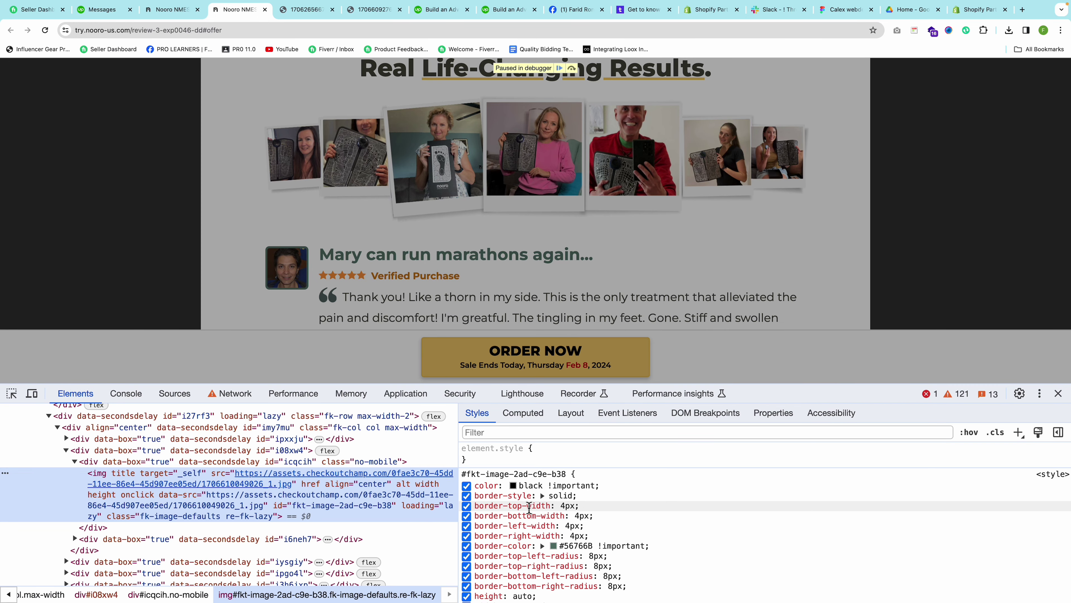
pyautogui.click(566, 545)
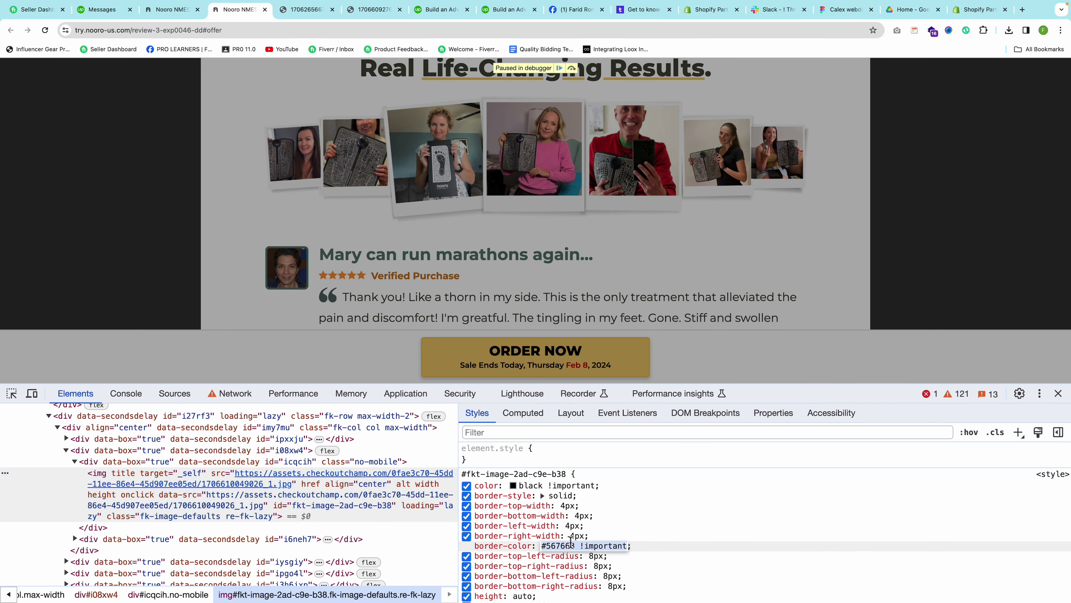
pyautogui.click(566, 542)
pyautogui.doubleClick(560, 545)
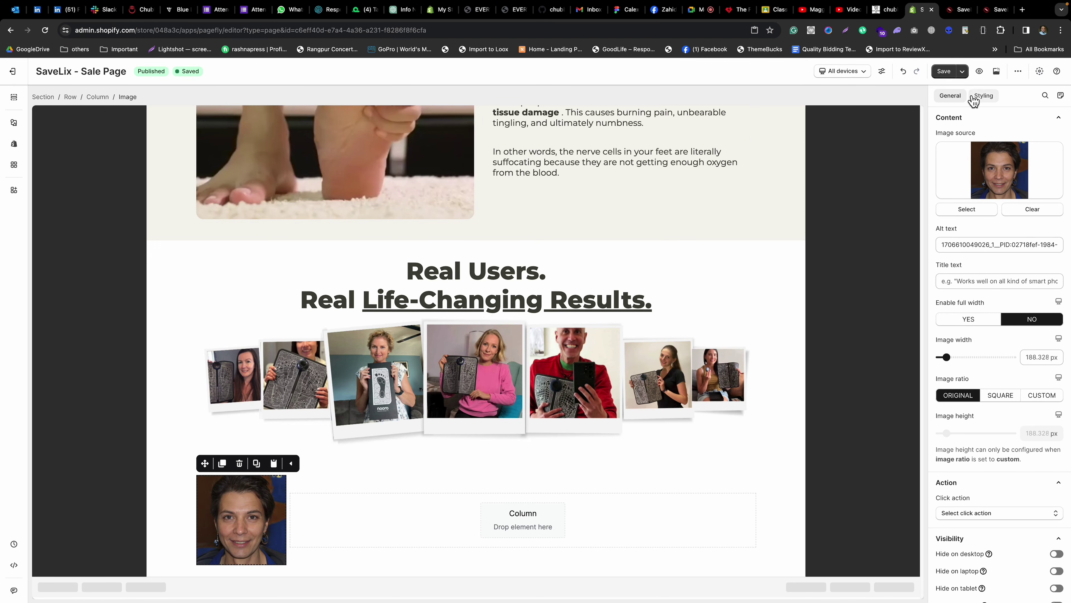
# Give the portrait on the sale page a solid border in the copied colour #56766B.
pyautogui.click(985, 97)
pyautogui.scroll(-4, 997, 308)
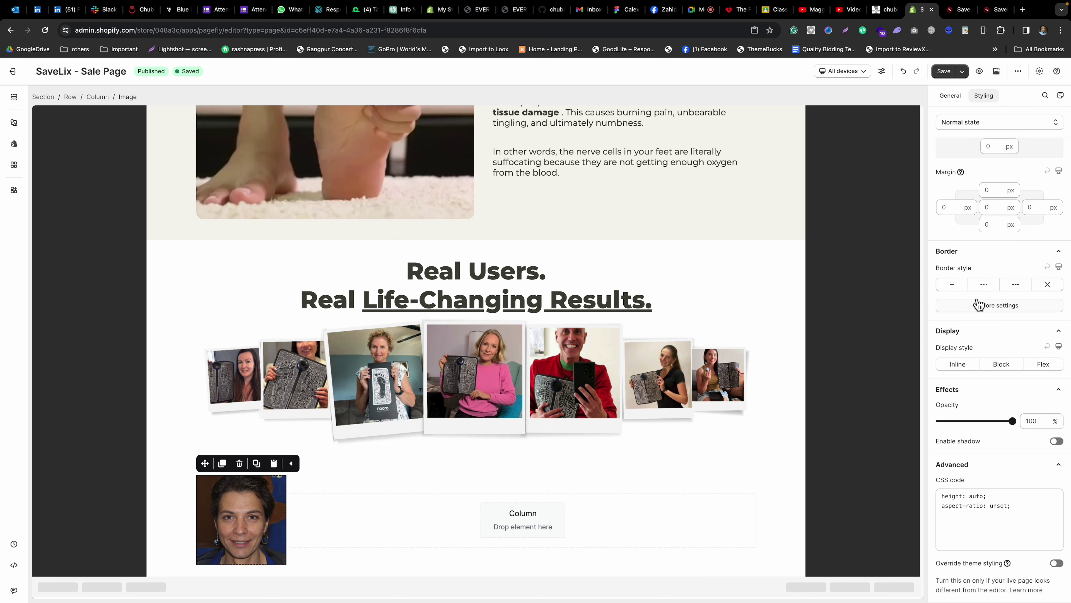
pyautogui.click(952, 284)
pyautogui.click(999, 345)
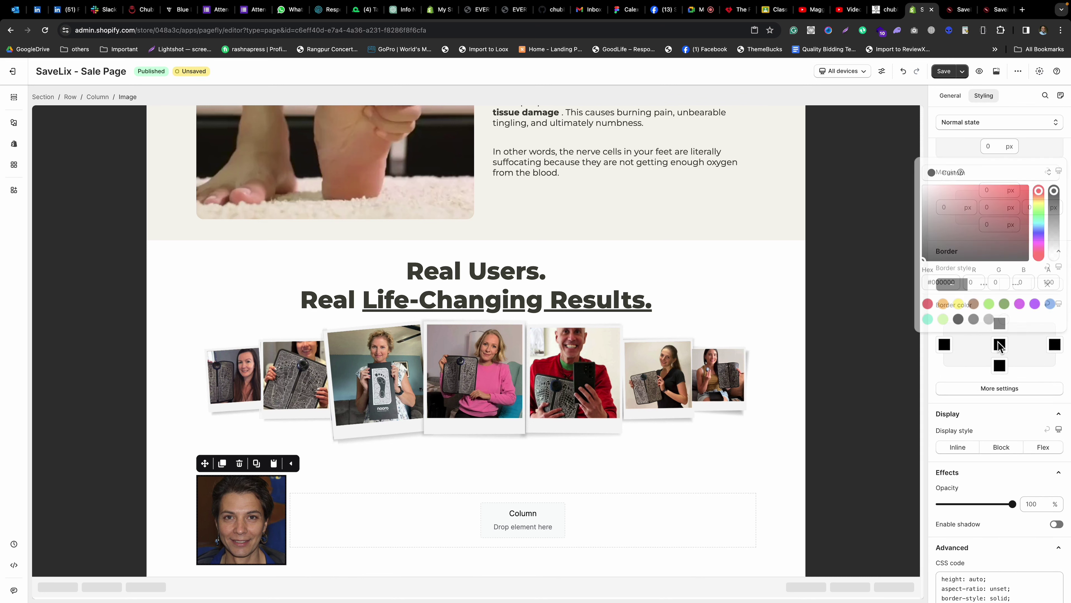
pyautogui.doubleClick(945, 284)
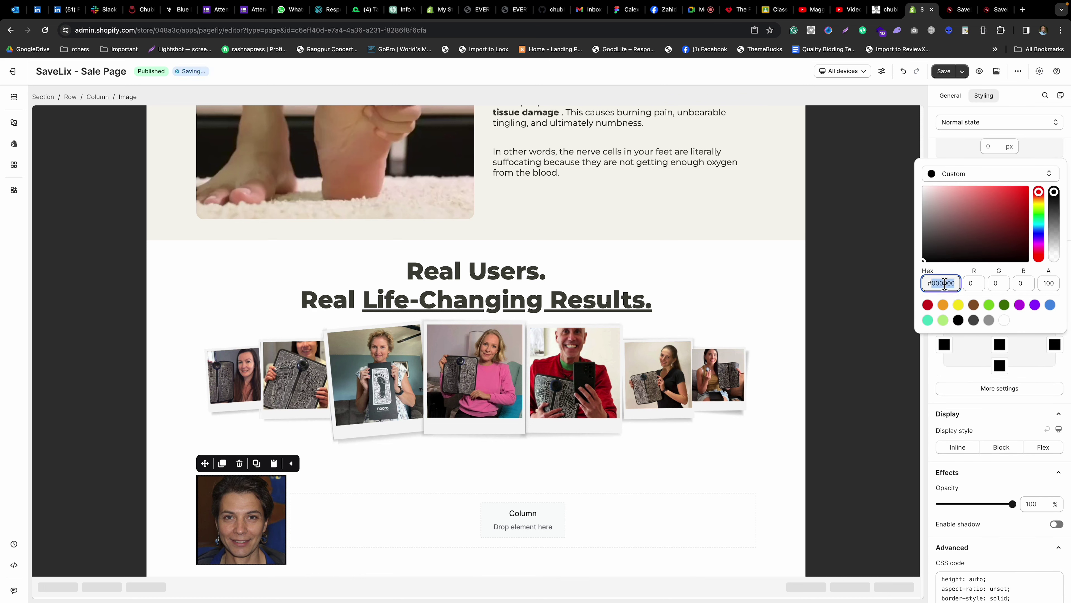
pyautogui.press('super+v')
# Set the portrait's border width to 4 px and border radius to 8 px on all sides, matching the reference page.
pyautogui.click(988, 388)
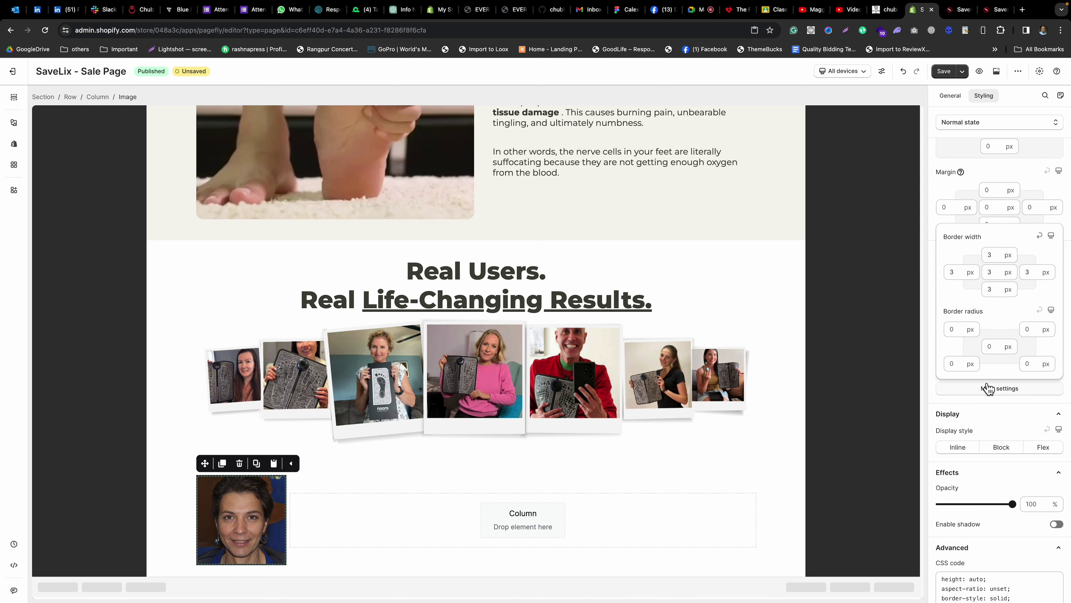
pyautogui.click(989, 272)
pyautogui.write('4')
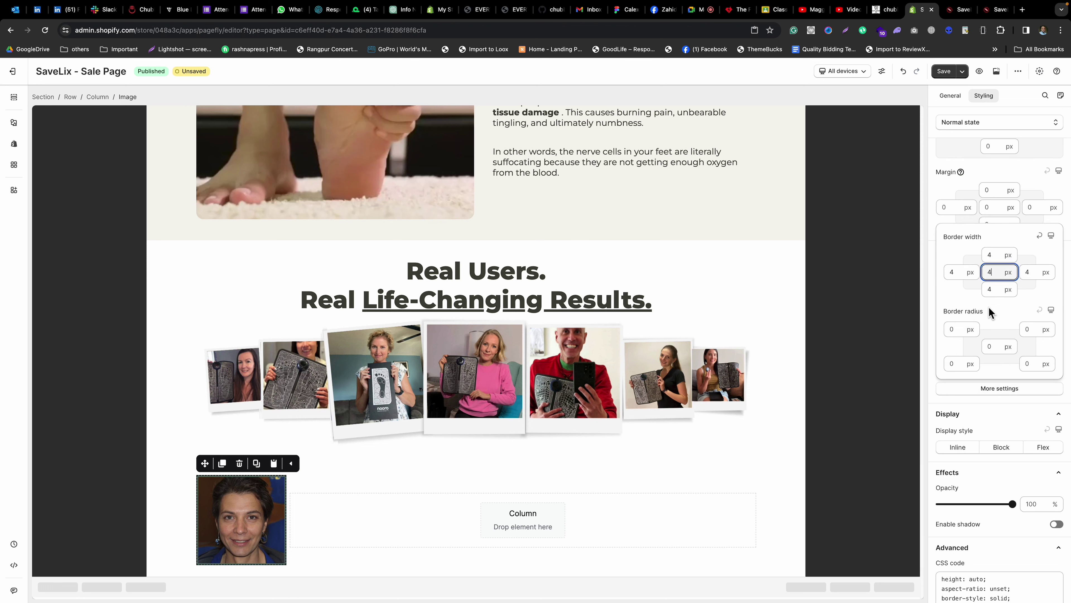
pyautogui.click(993, 346)
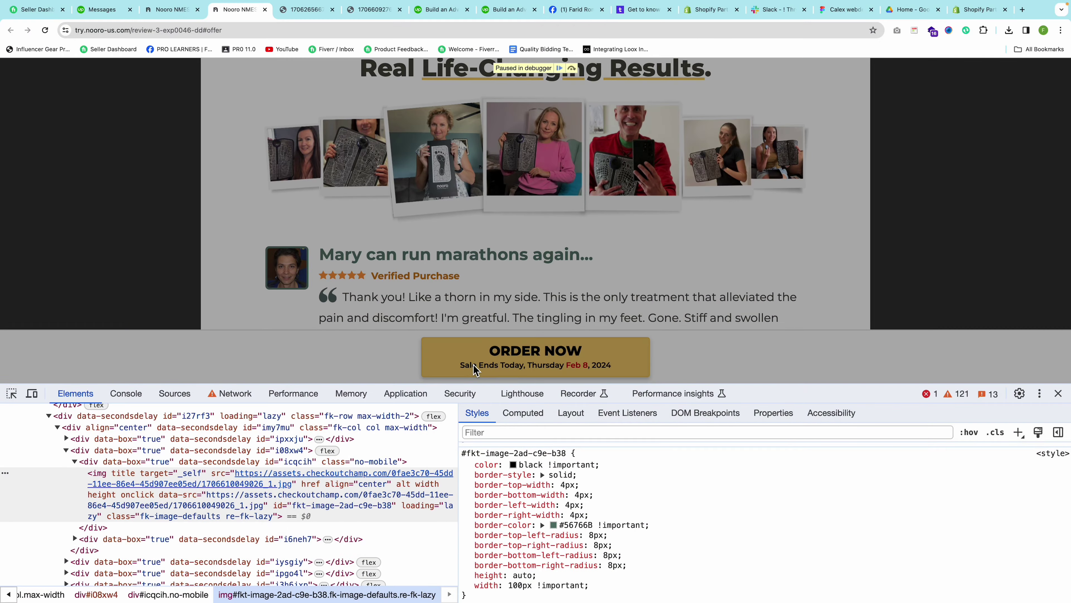
pyautogui.press('F8')
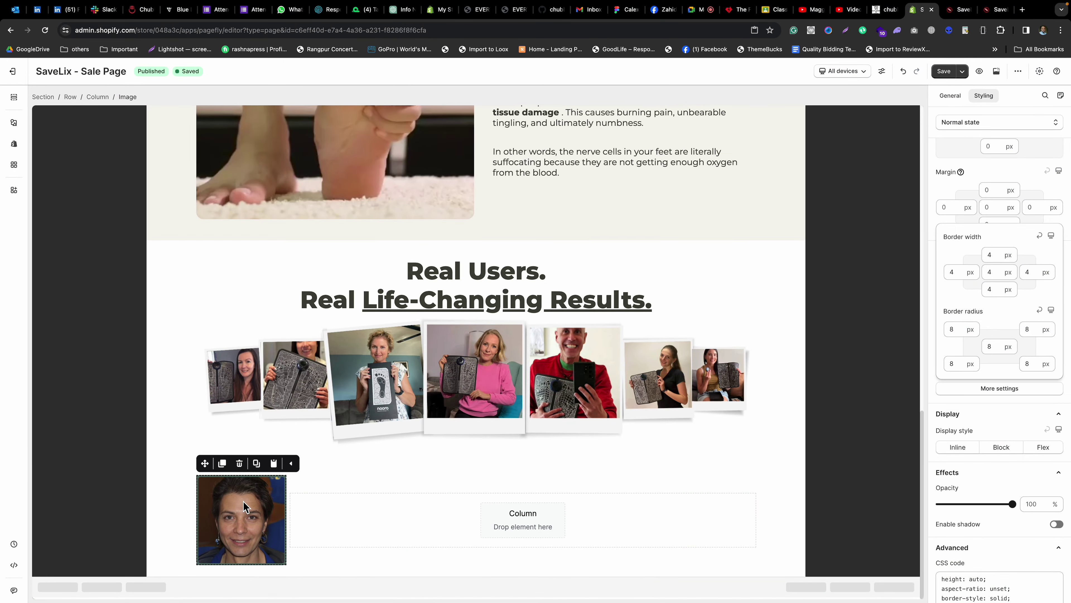
# Set the portrait's width to 90 px with the original image ratio, and narrow its column to fit.
pyautogui.click(951, 95)
pyautogui.click(1038, 357)
pyautogui.write('90')
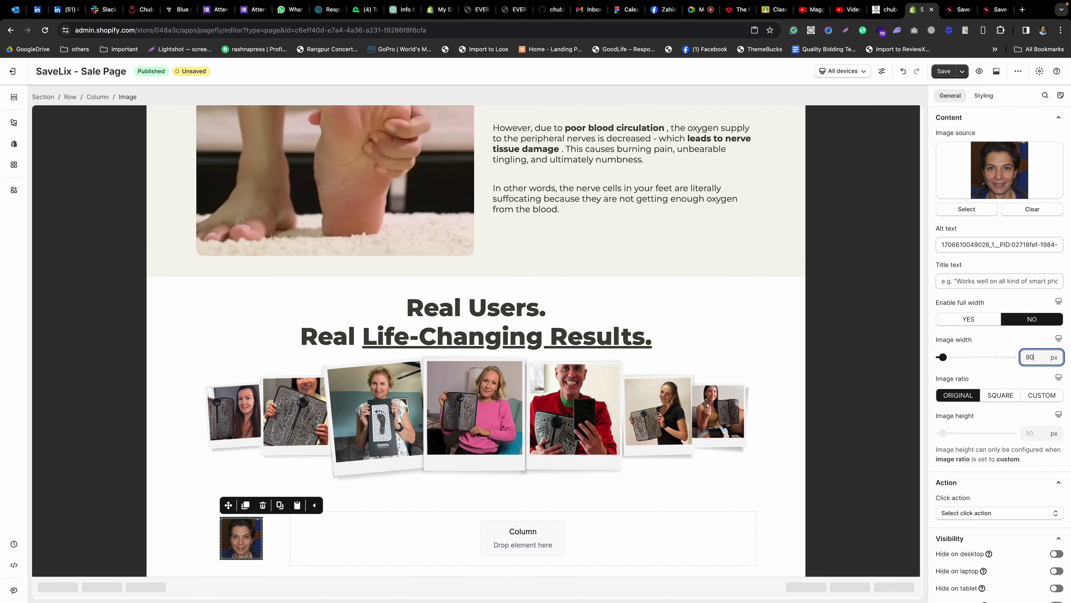
pyautogui.moveTo(287, 539); pyautogui.dragTo(258, 541)
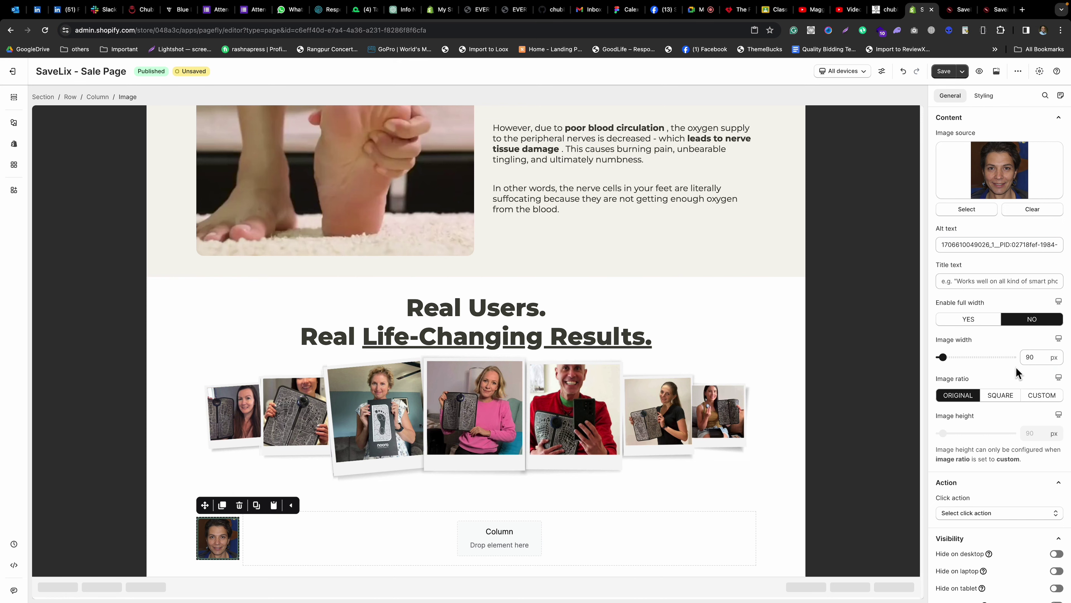
pyautogui.click(1000, 396)
pyautogui.click(958, 395)
# Select the testimonial row, close the developer tools on the reference page, and copy the first testimonial's headline there.
pyautogui.click(282, 531)
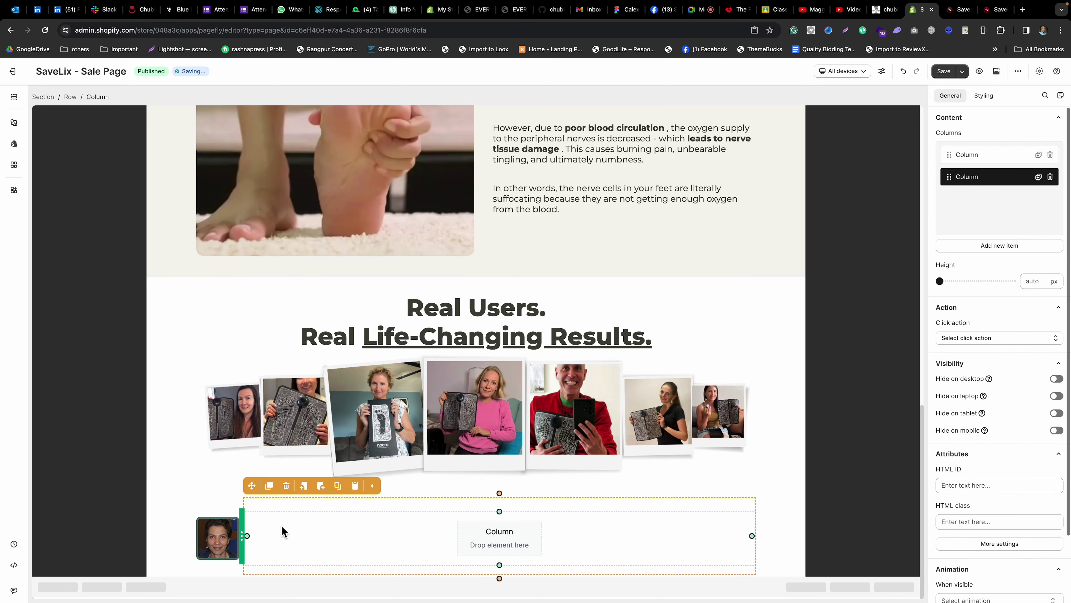
pyautogui.click(239, 507)
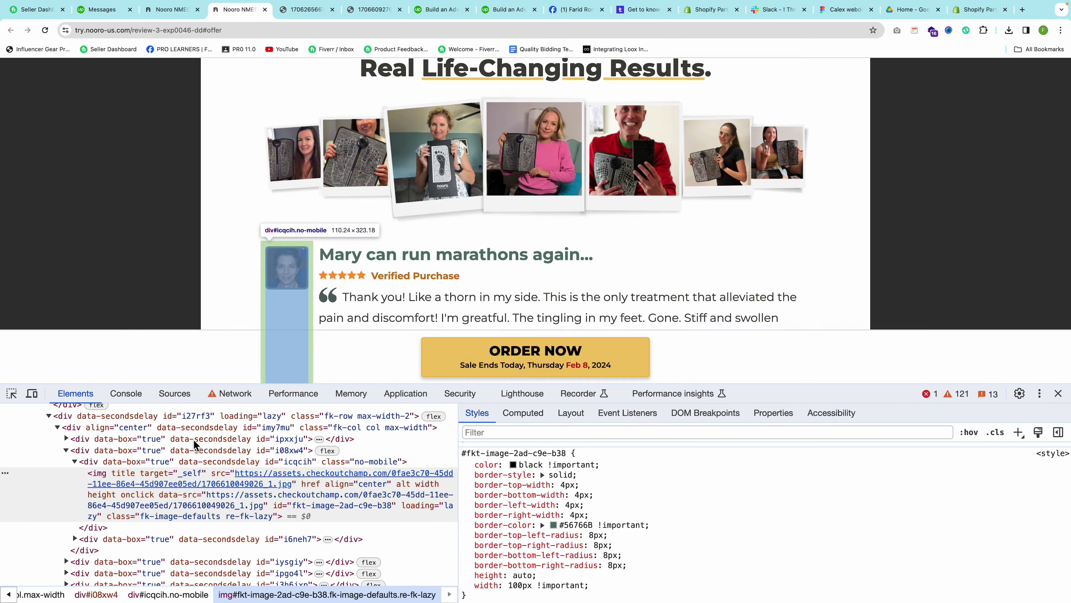
pyautogui.click(1059, 393)
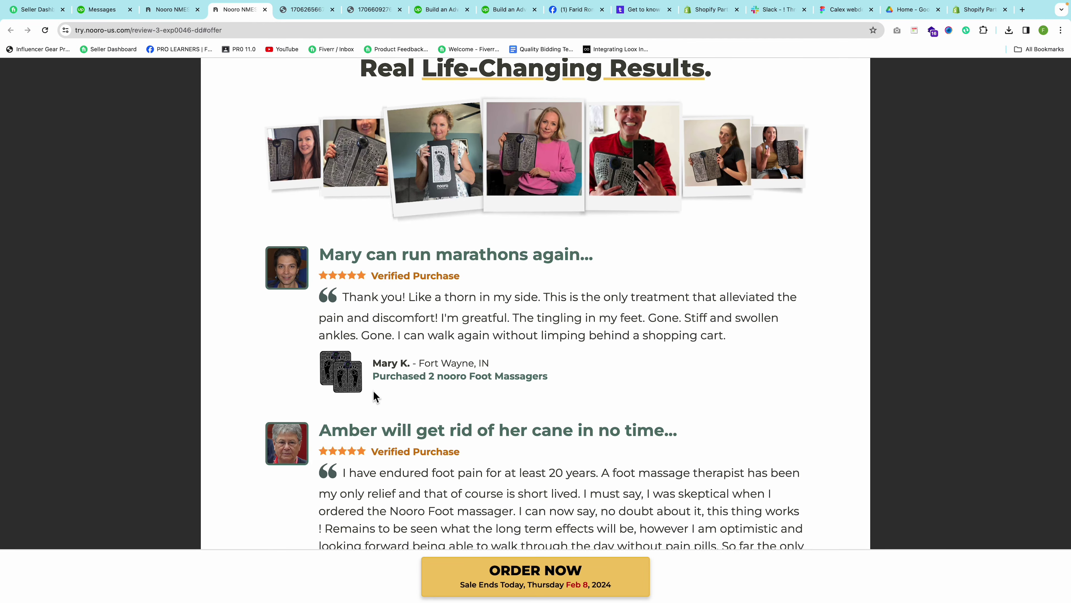
pyautogui.moveTo(325, 256); pyautogui.dragTo(610, 261)
pyautogui.press('super+c')
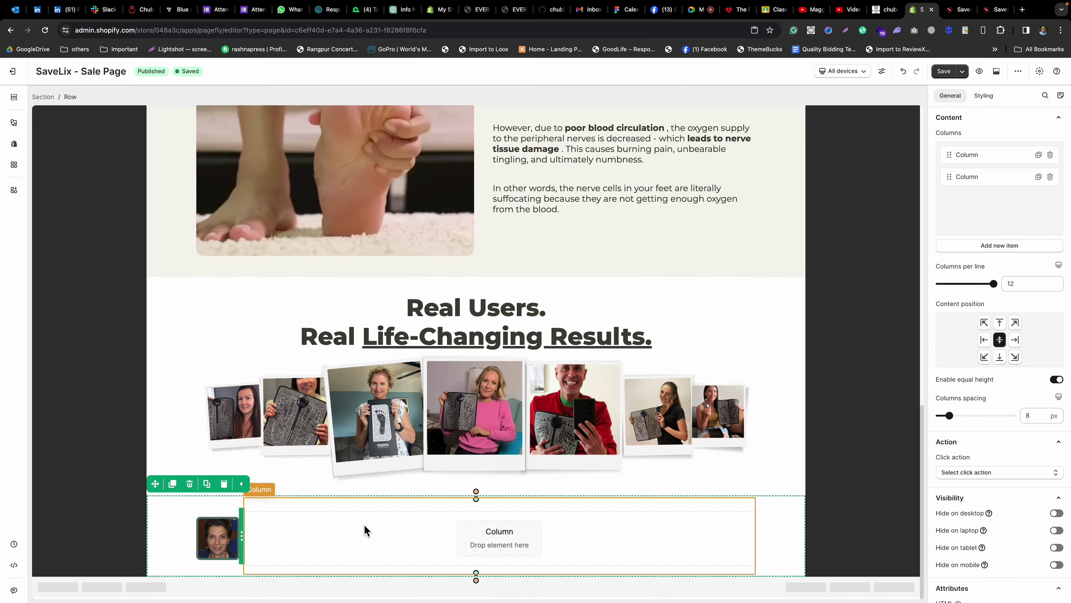
# Add a heading element to the empty column beside the portrait and replace its placeholder text with the copied testimonial headline.
pyautogui.click(392, 521)
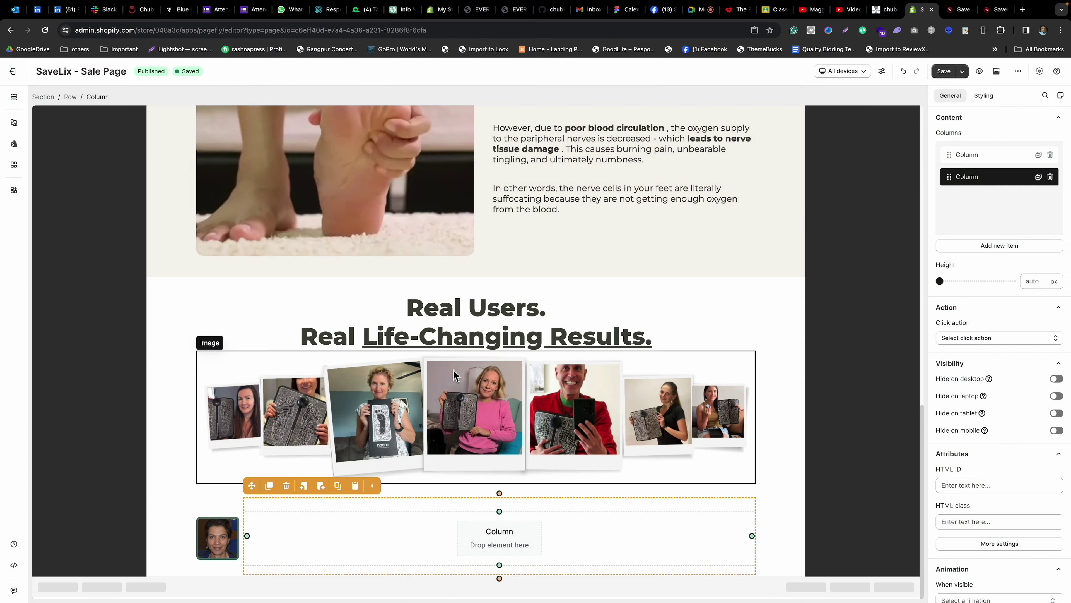
pyautogui.click(504, 313)
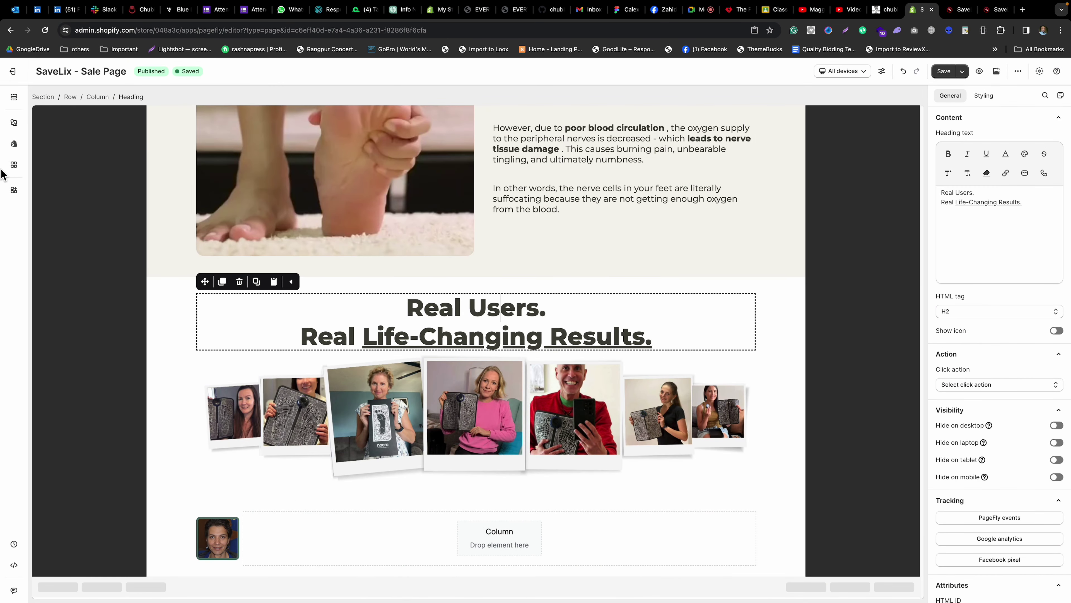
pyautogui.click(14, 123)
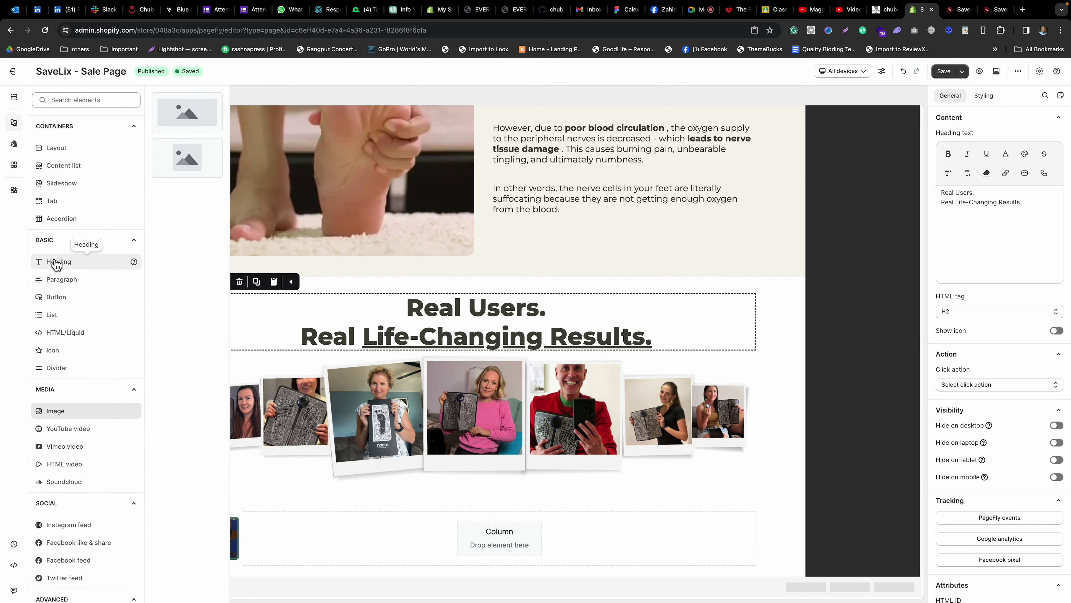
pyautogui.scroll(-3, 59, 254)
pyautogui.moveTo(182, 112); pyautogui.dragTo(331, 548)
pyautogui.tripleClick(989, 236)
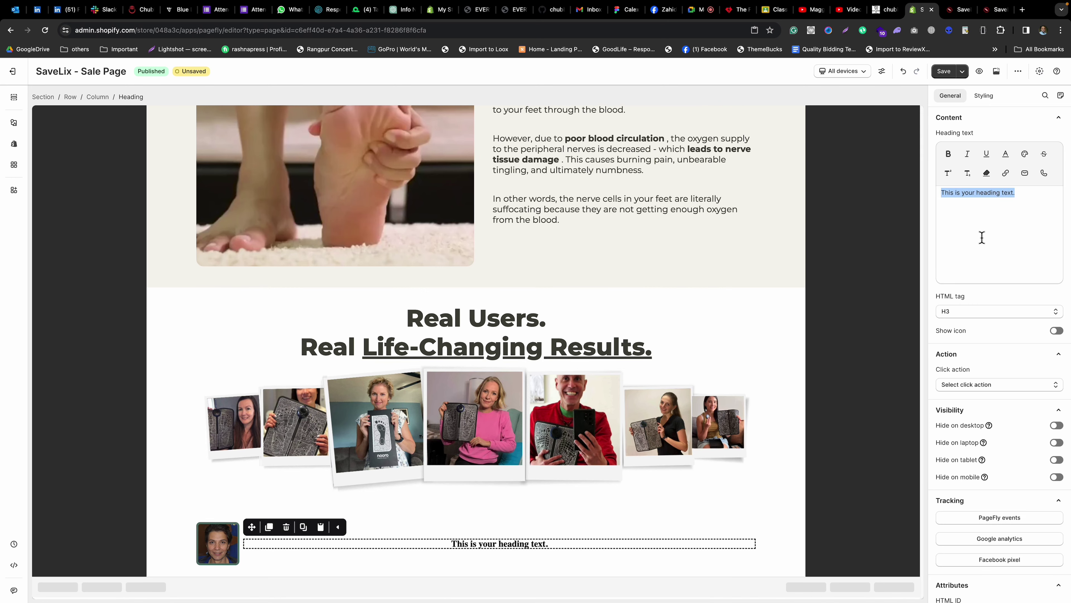
pyautogui.press('super+v')
# Inspect the first testimonial's headline on the reference page and copy its alignment, font family, colour and line-height CSS rules.
pyautogui.press('super+grave')
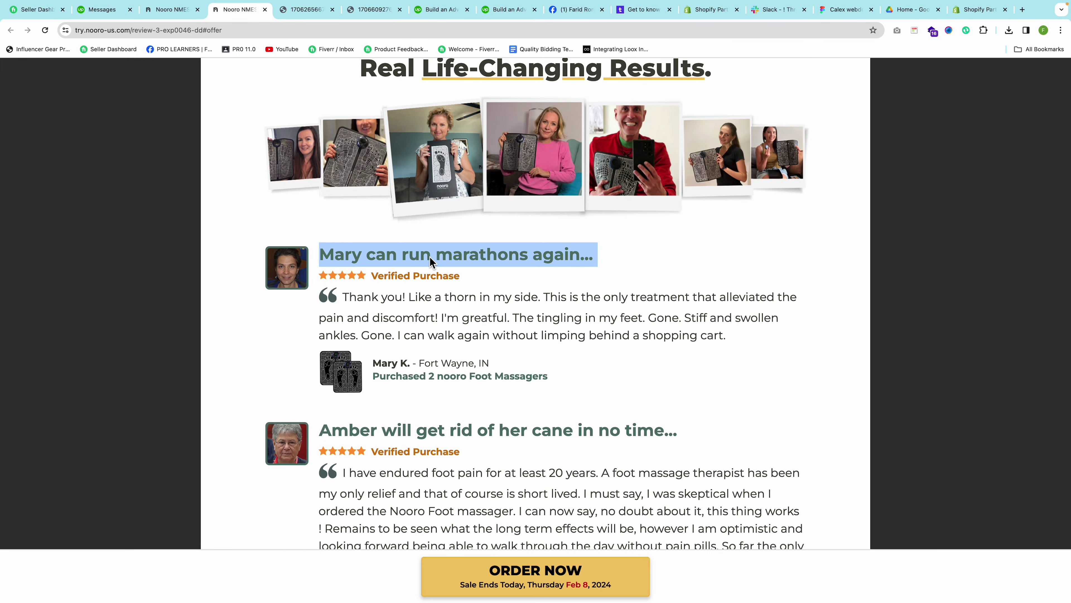
pyautogui.rightClick(434, 249)
pyautogui.click(466, 374)
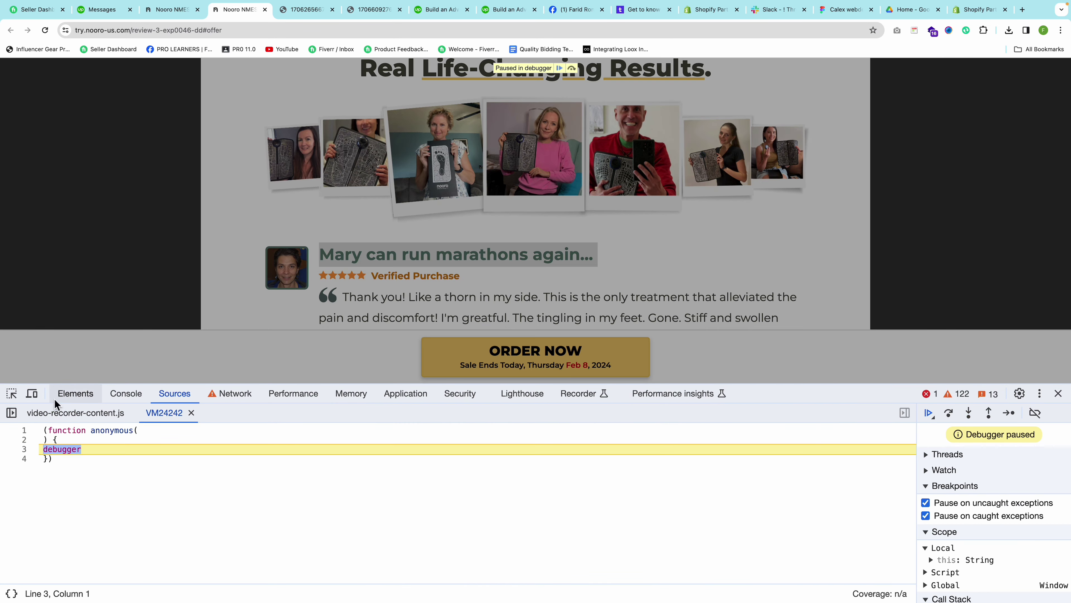
pyautogui.click(68, 393)
pyautogui.moveTo(584, 518); pyautogui.dragTo(471, 488)
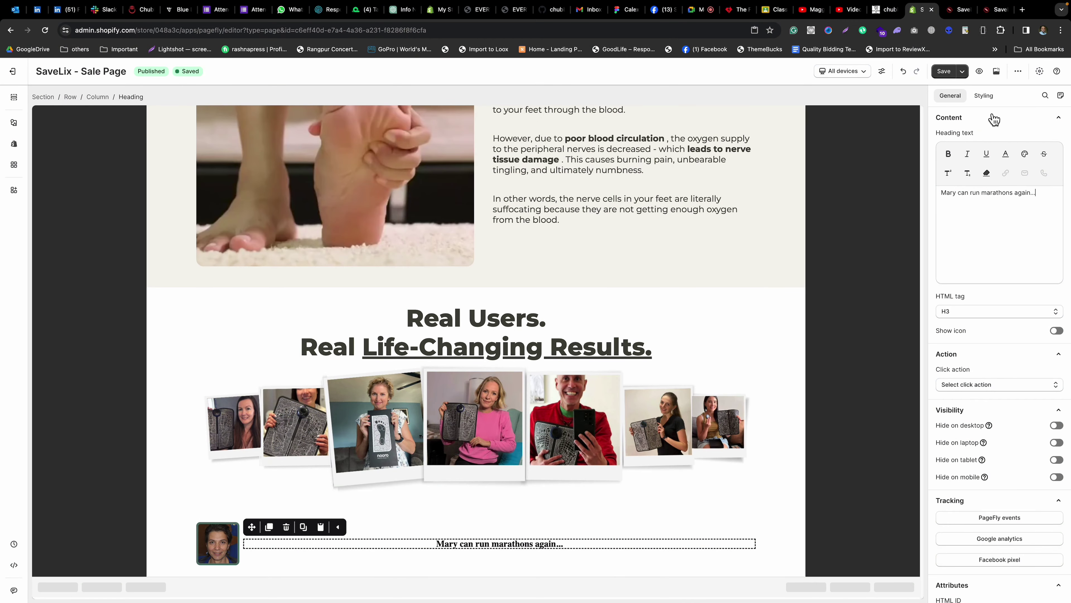
# Paste the copied CSS into the sale page heading: left alignment, Montserrat, 46px line height and colour rgb(86, 118, 107) !important.
pyautogui.click(985, 103)
pyautogui.scroll(-10, 981, 456)
pyautogui.click(1004, 524)
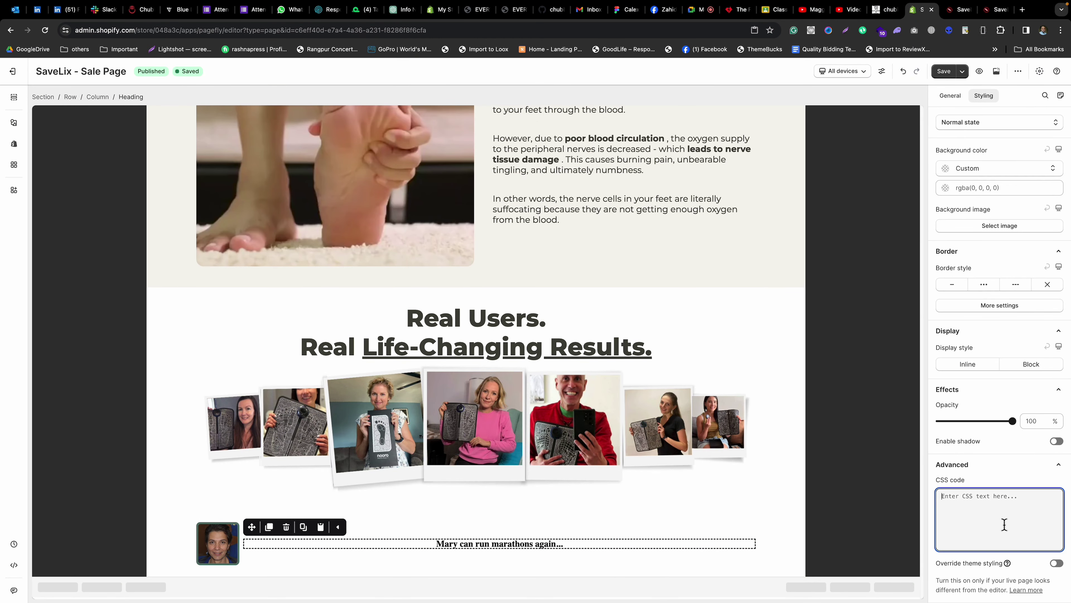
pyautogui.write('text-align: left; font-family: Montserrat, sans-serif; line-height: 46px; color: rgb(86, 118, 107) !important;')
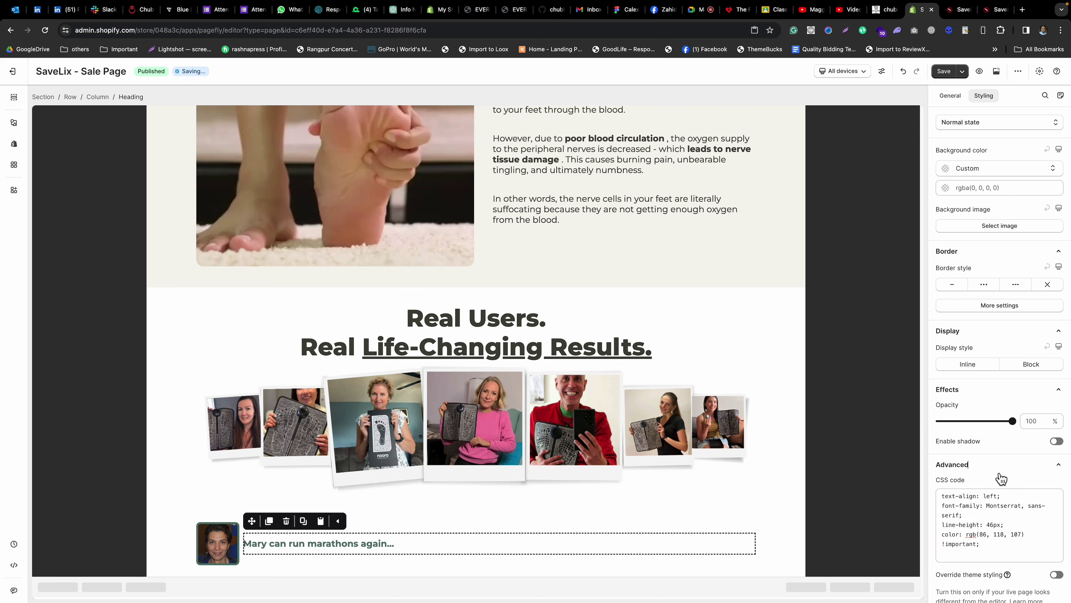
# Set the testimonial heading's font family to Montserrat and its font weight to Bold.
pyautogui.scroll(9, 999, 469)
pyautogui.scroll(-1, 1009, 440)
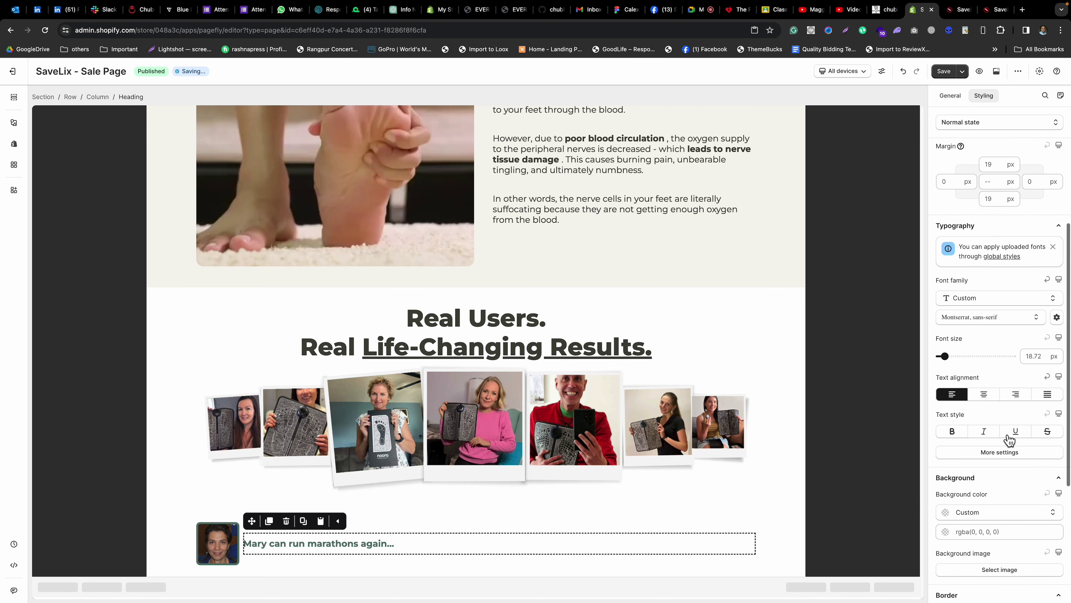
pyautogui.click(997, 317)
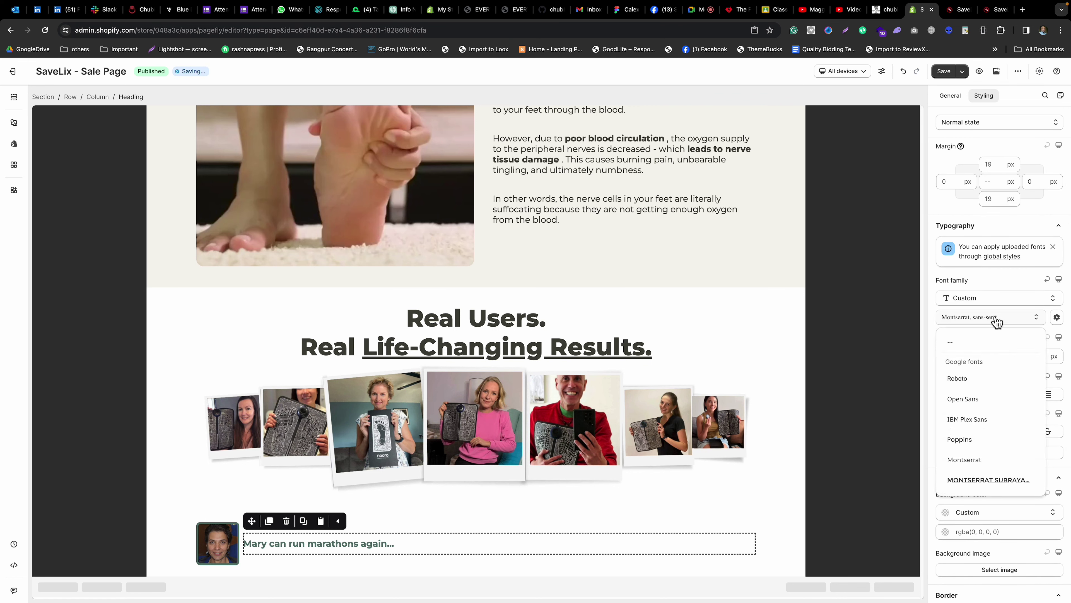
pyautogui.click(966, 459)
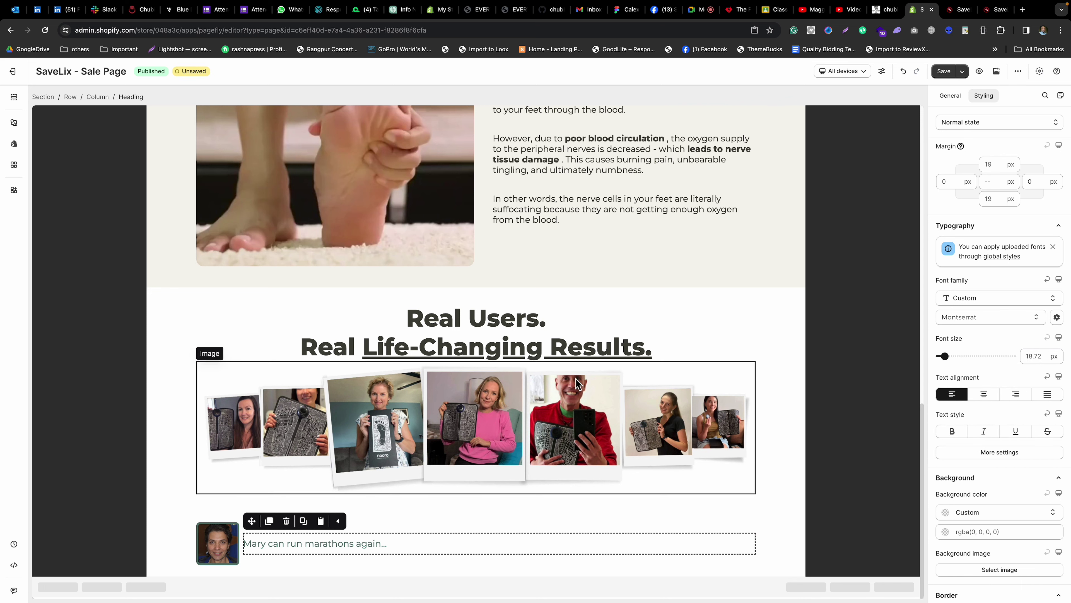
pyautogui.click(1000, 453)
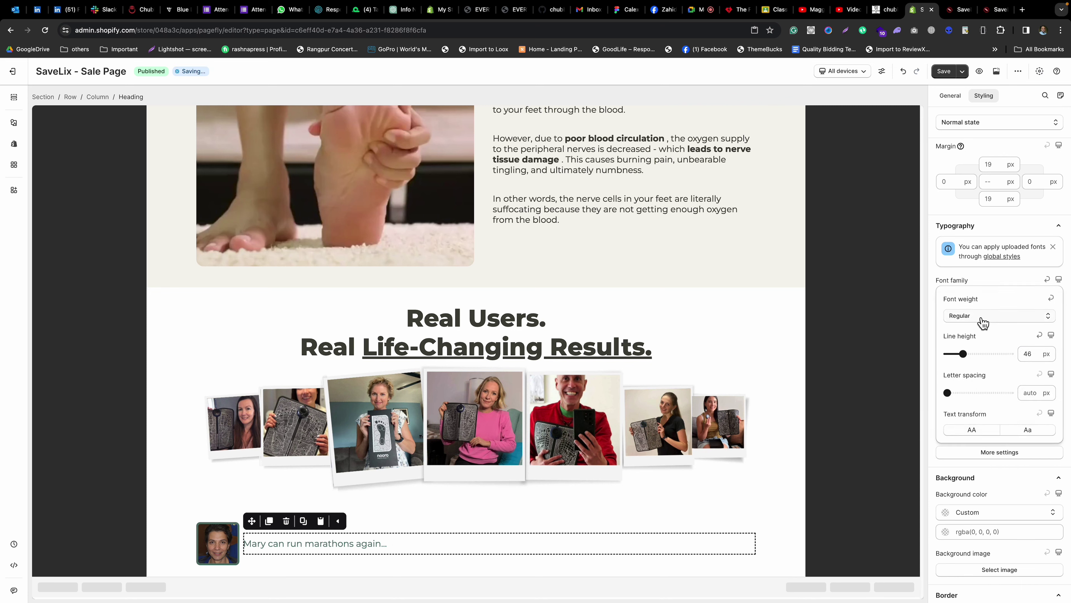
pyautogui.click(983, 323)
pyautogui.click(961, 443)
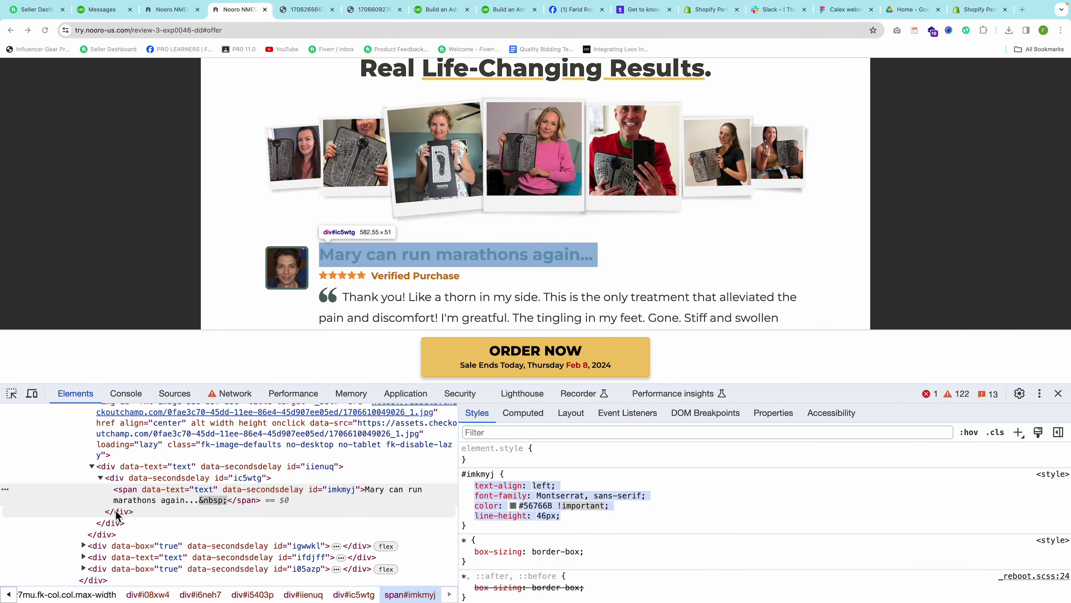
# Look up the headline's inherited font size on the reference page and set the sale page heading to 34 px.
pyautogui.click(135, 502)
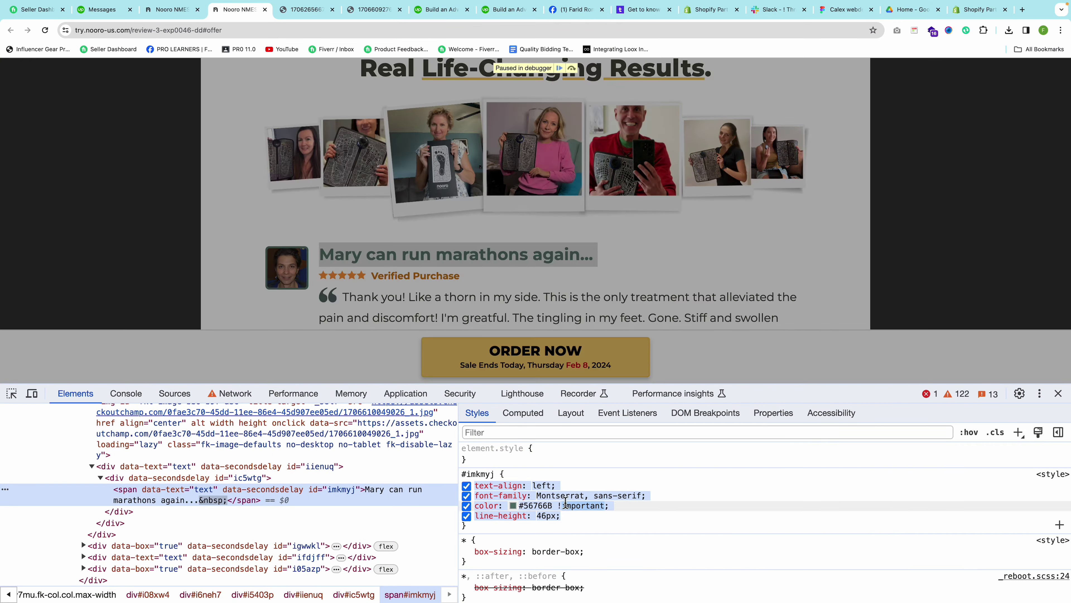
pyautogui.scroll(-5, 544, 513)
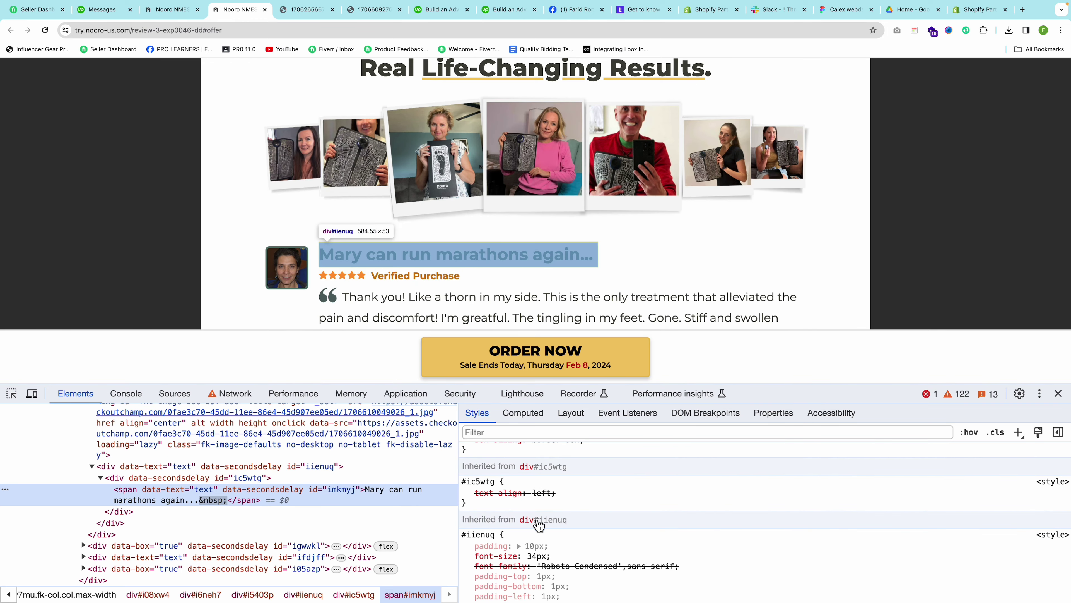
pyautogui.scroll(5, 548, 523)
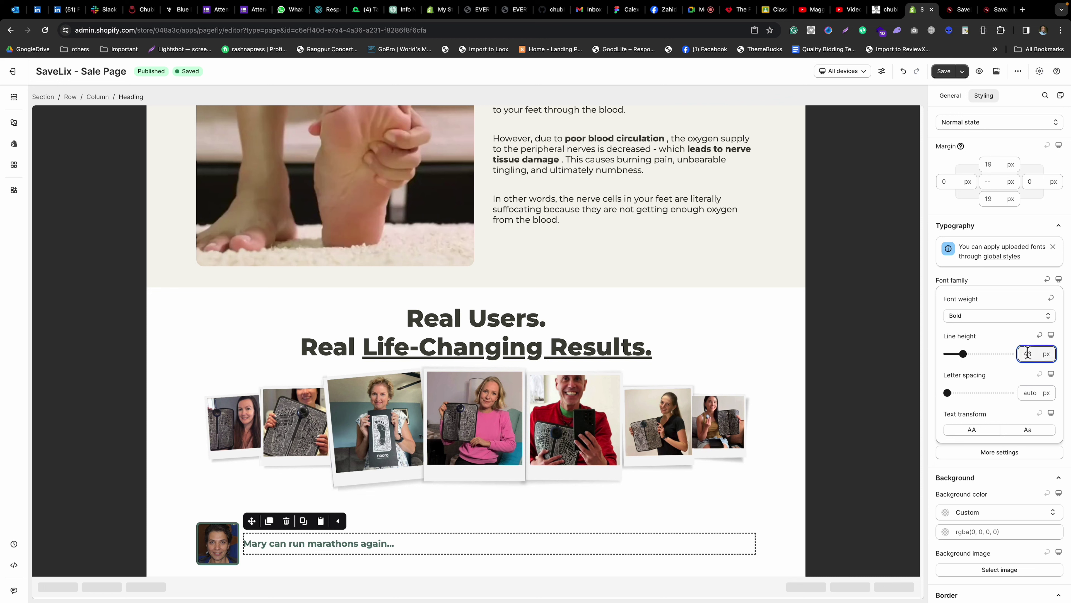
pyautogui.click(1020, 225)
pyautogui.click(1018, 236)
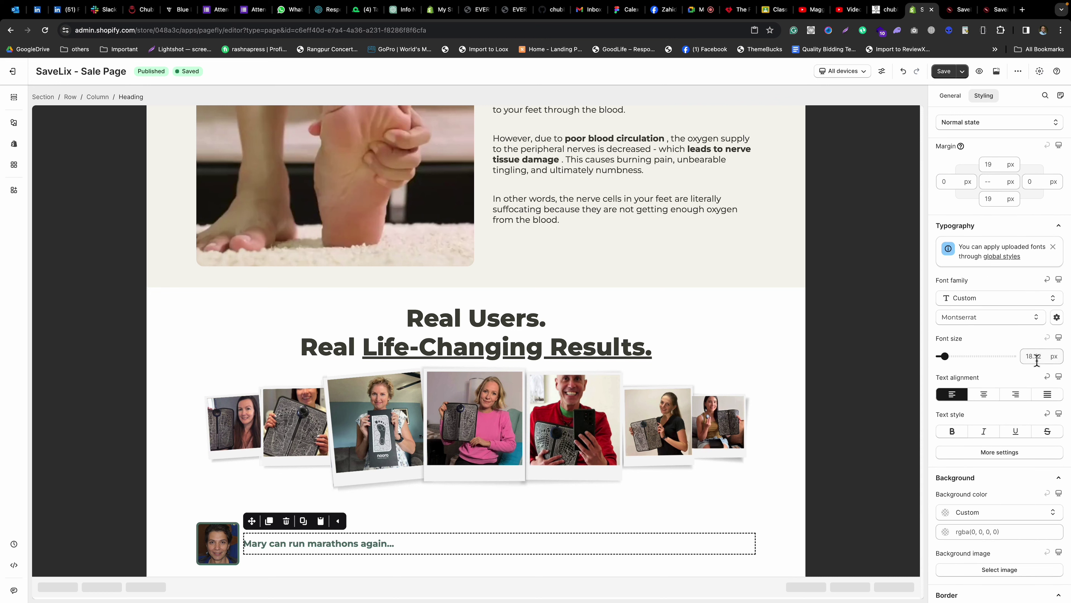
pyautogui.write('34')
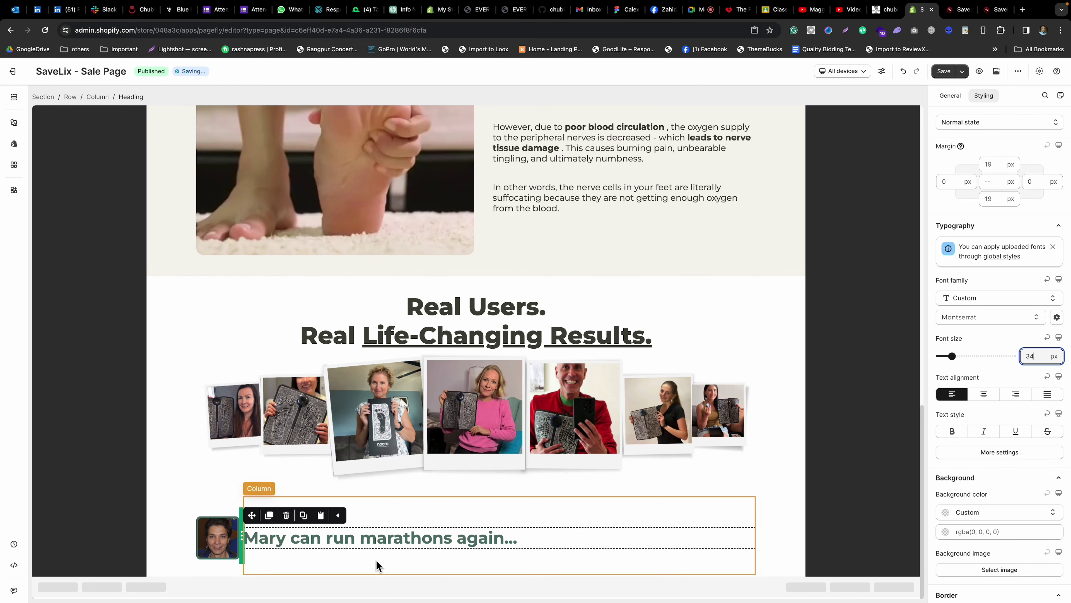
# Set the testimonial heading's margin and its column's padding to 0 px on all sides.
pyautogui.click(988, 181)
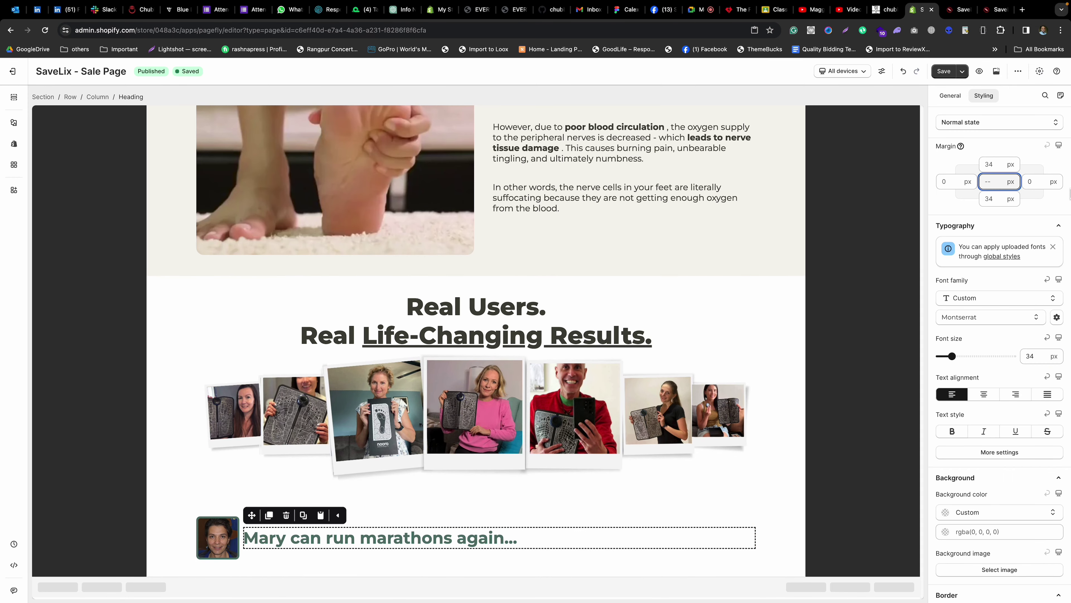
pyautogui.write('0')
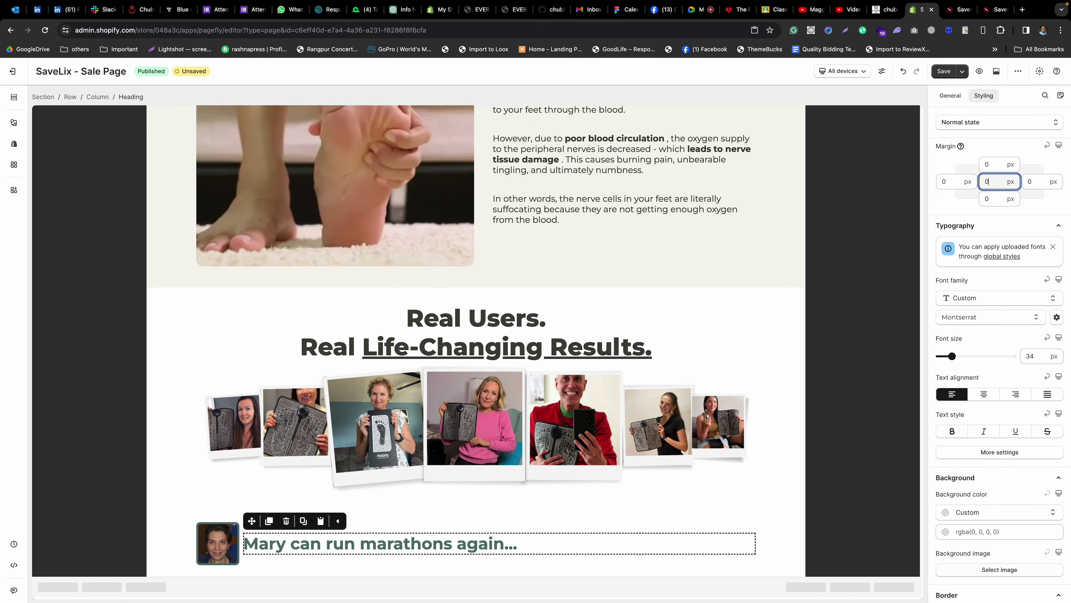
pyautogui.click(380, 521)
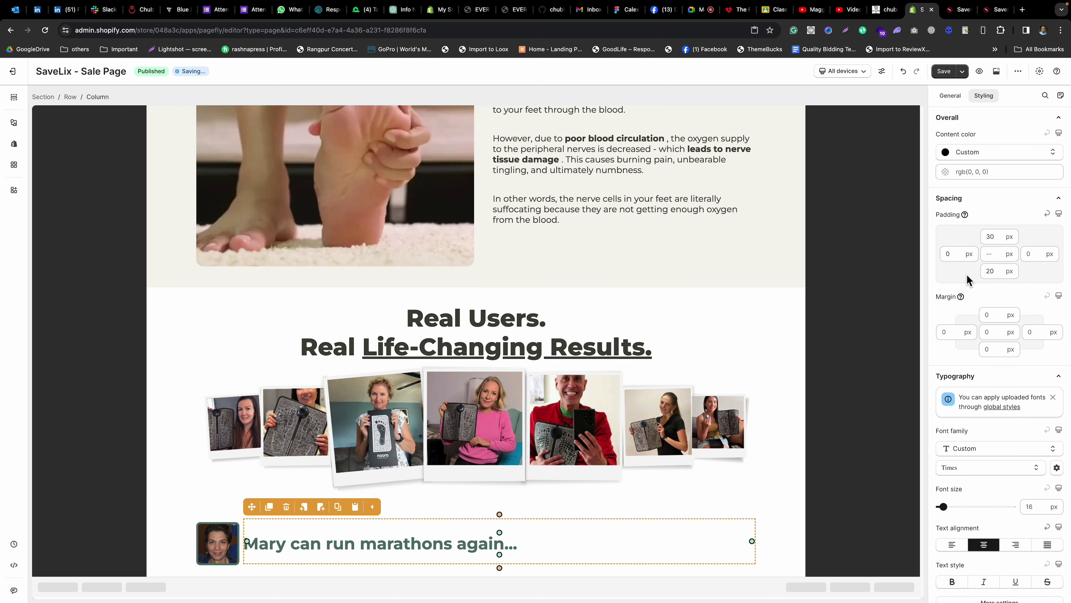
pyautogui.write('0')
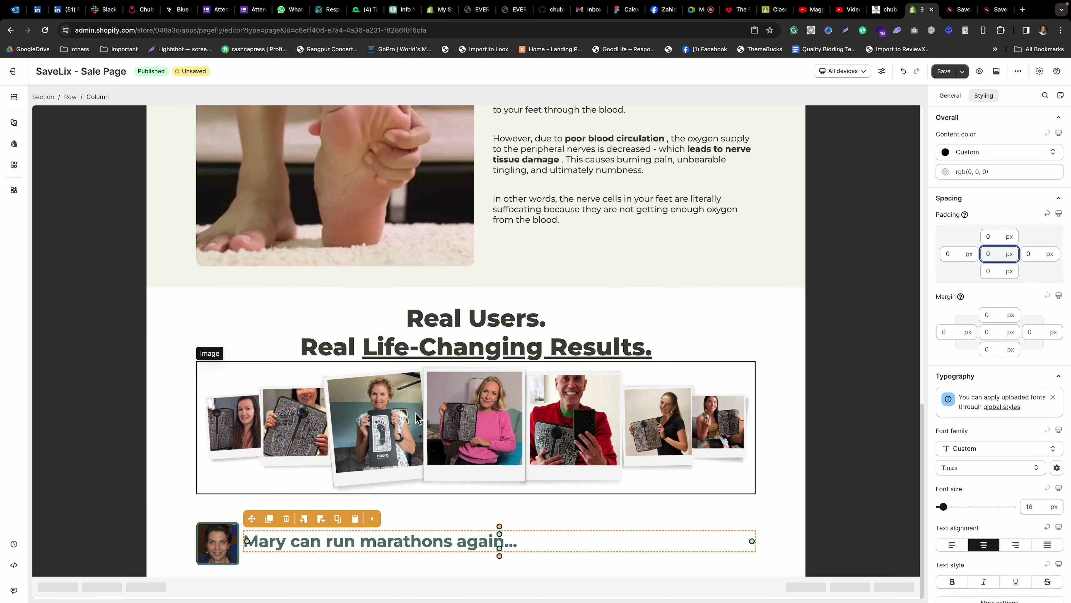
# Set the testimonial row's content position to top left.
pyautogui.click(259, 567)
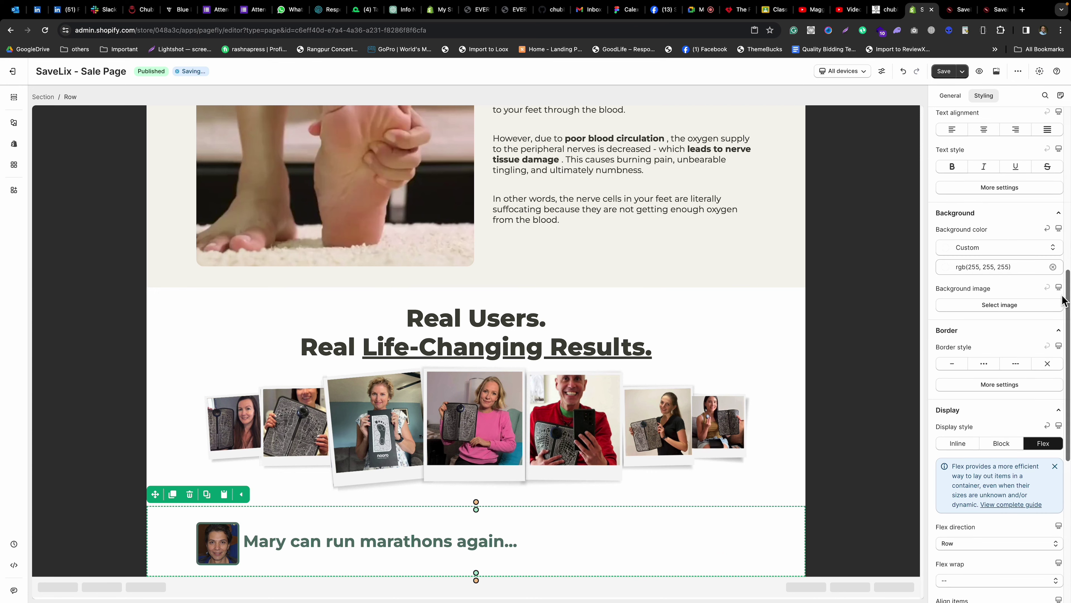
pyautogui.click(950, 96)
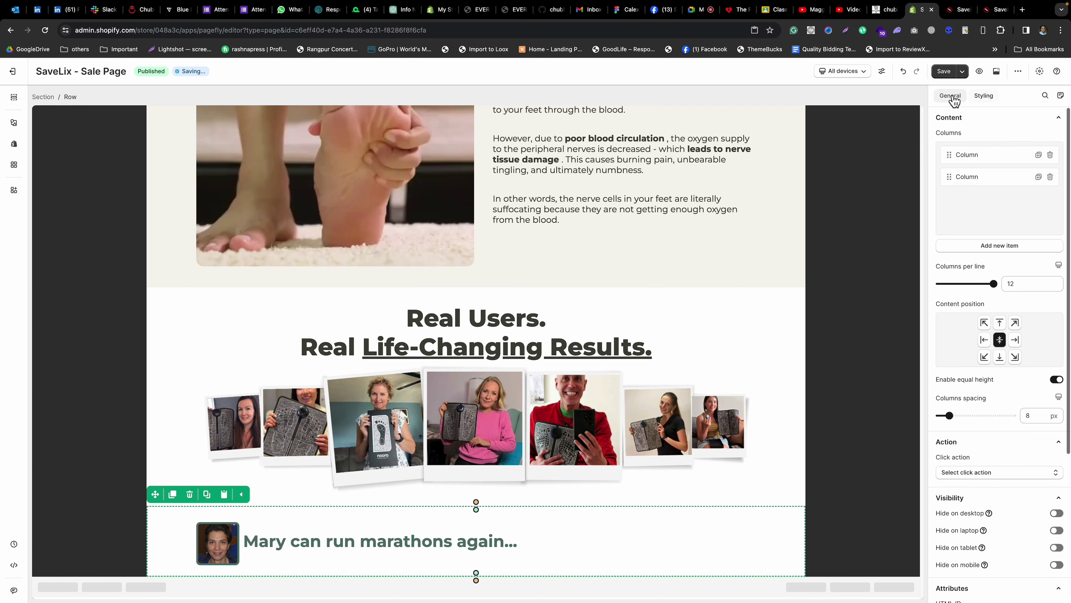
pyautogui.click(1000, 322)
pyautogui.click(984, 322)
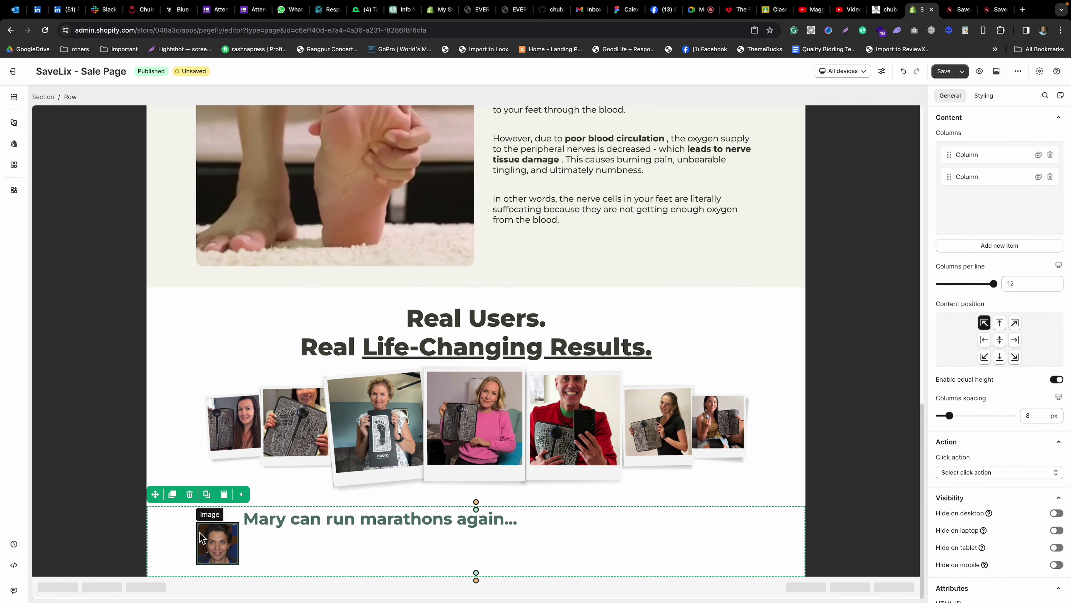
# Set the portrait column's padding to 0 px on all sides.
pyautogui.click(222, 523)
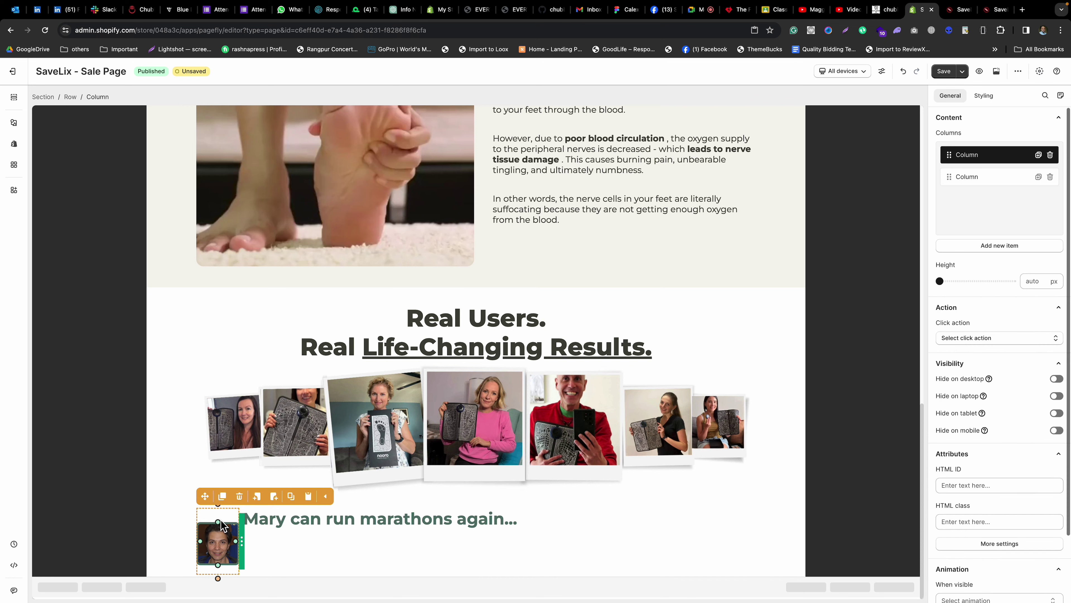
pyautogui.click(984, 95)
pyautogui.write('0')
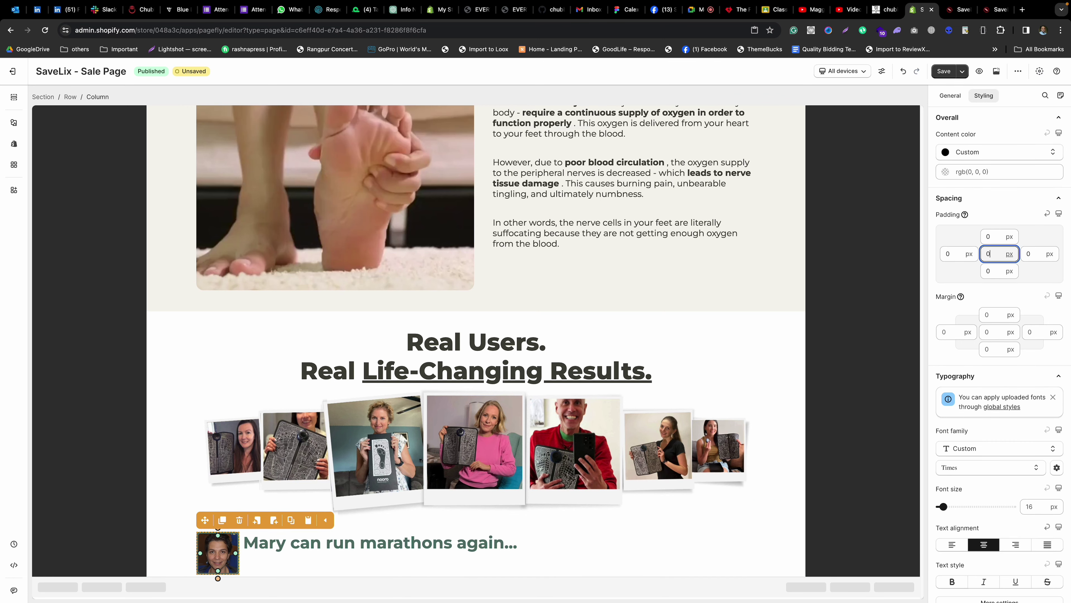
# Set the testimonial row's top and bottom padding to 40 px.
pyautogui.click(174, 540)
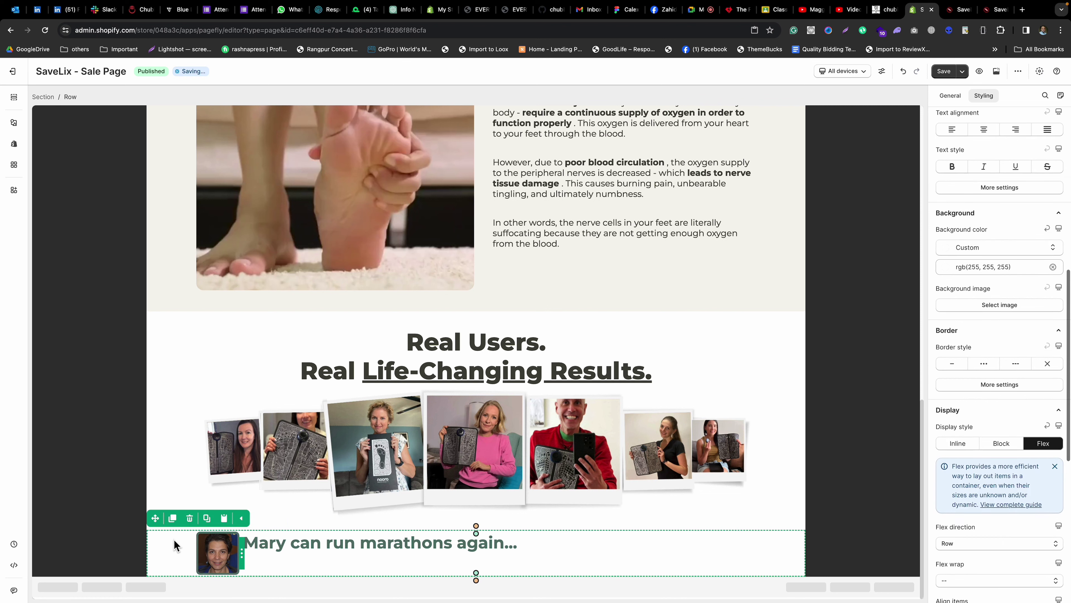
pyautogui.scroll(10, 1069, 198)
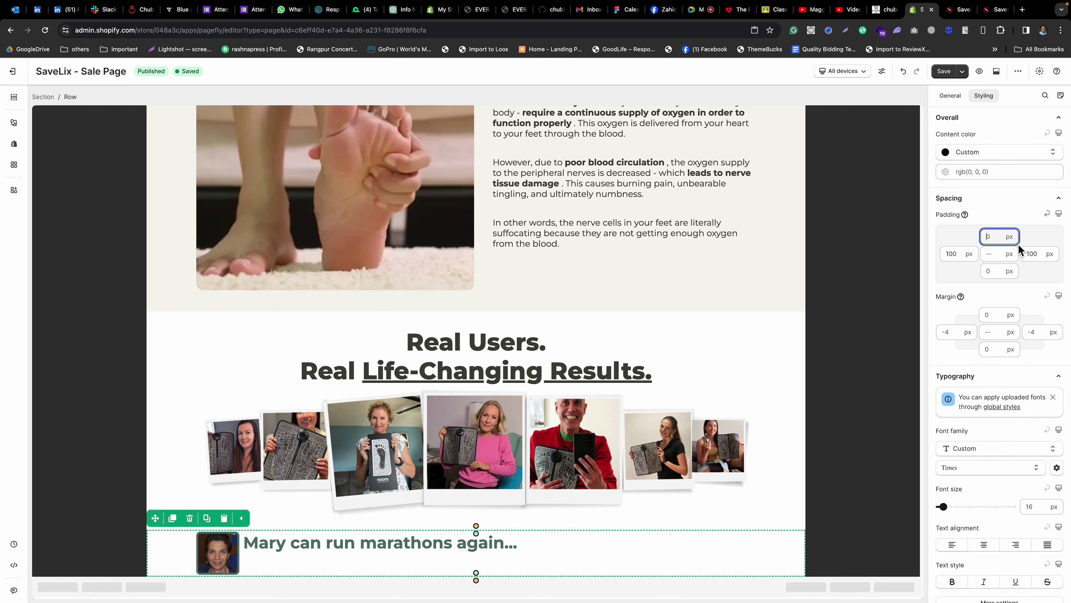
pyautogui.write('40')
pyautogui.click(995, 271)
pyautogui.write('40')
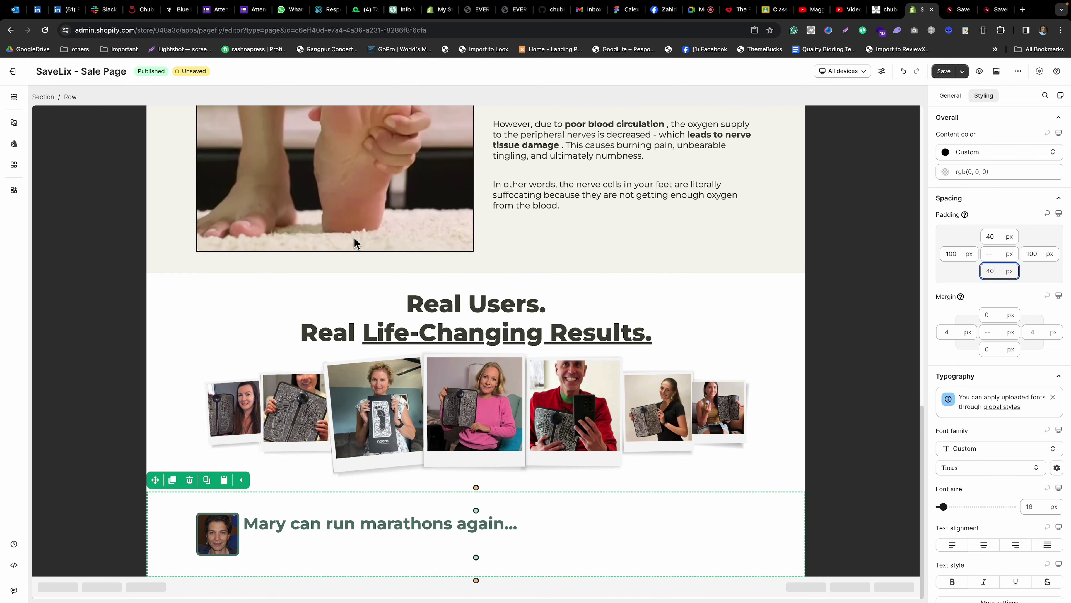
# Copy the image address of the first testimonial's five-star rating on the reference Nooro page.
pyautogui.click(293, 521)
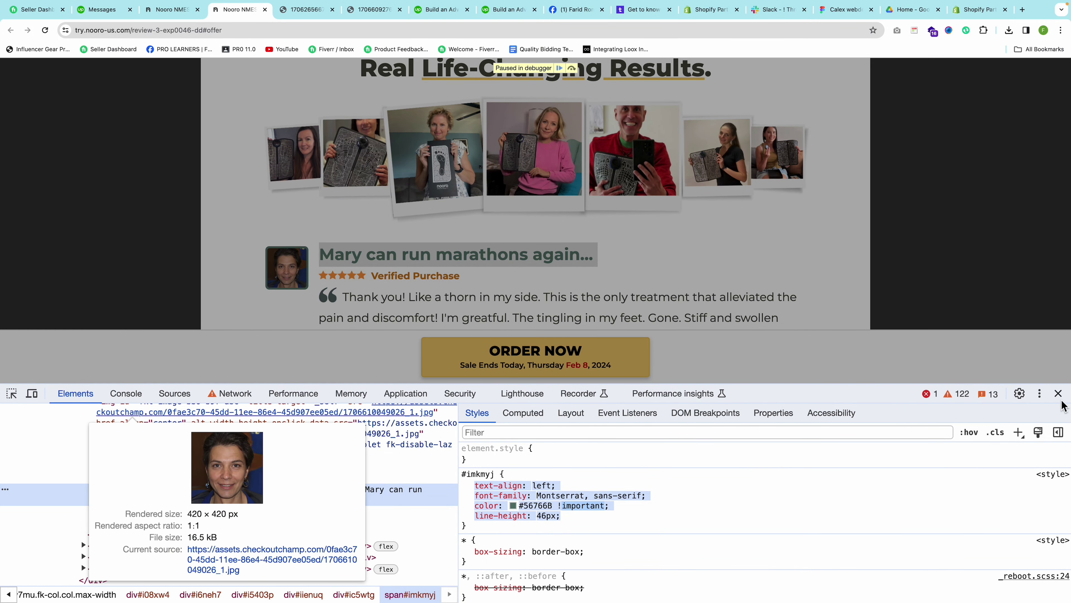
pyautogui.click(1058, 394)
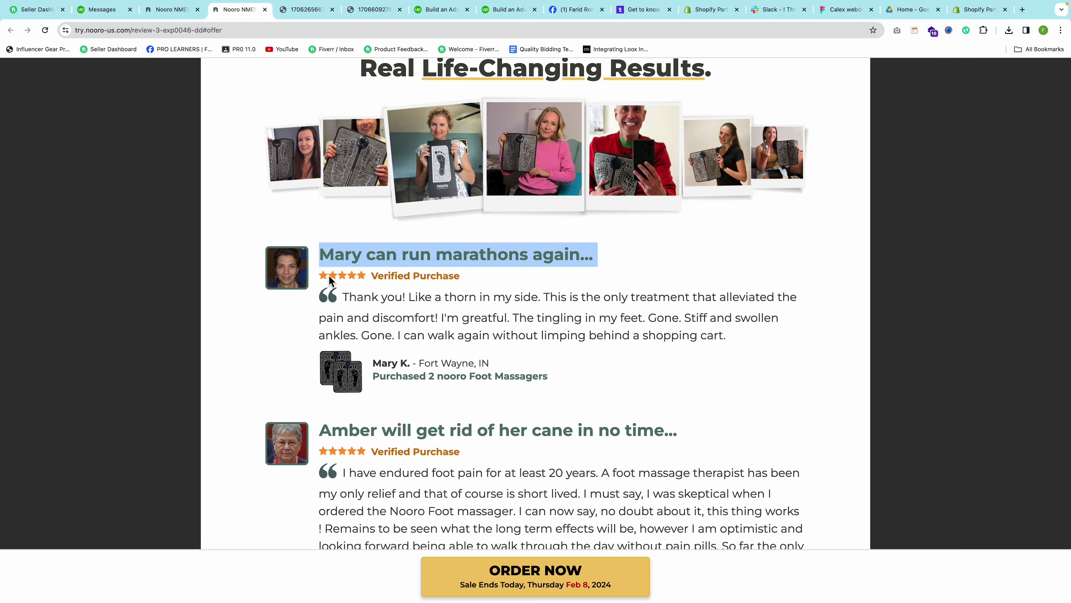
pyautogui.click(395, 283)
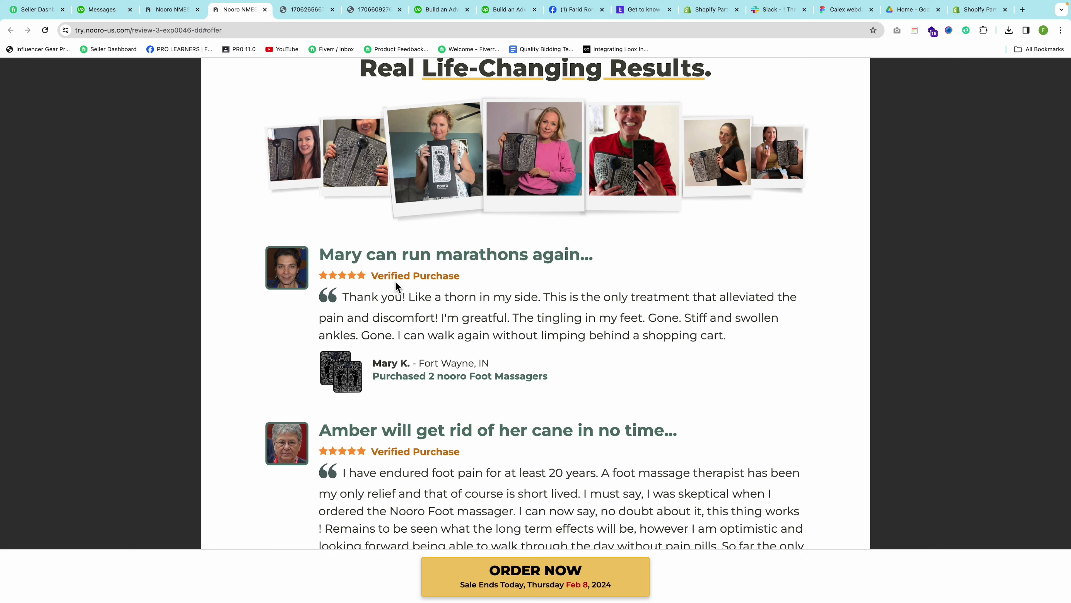
pyautogui.moveTo(374, 279); pyautogui.dragTo(496, 280)
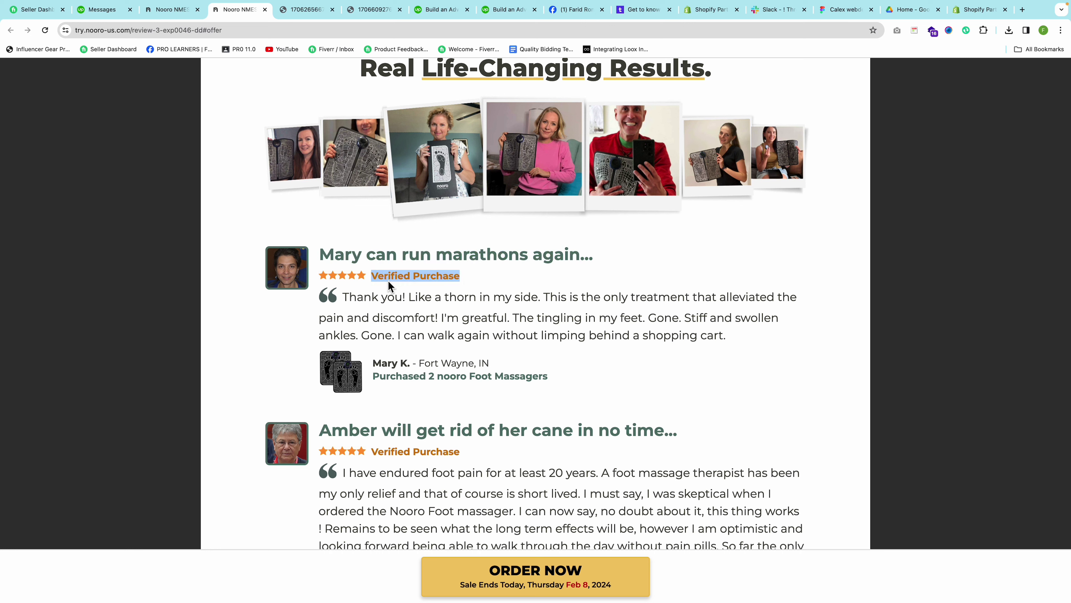
pyautogui.rightClick(335, 274)
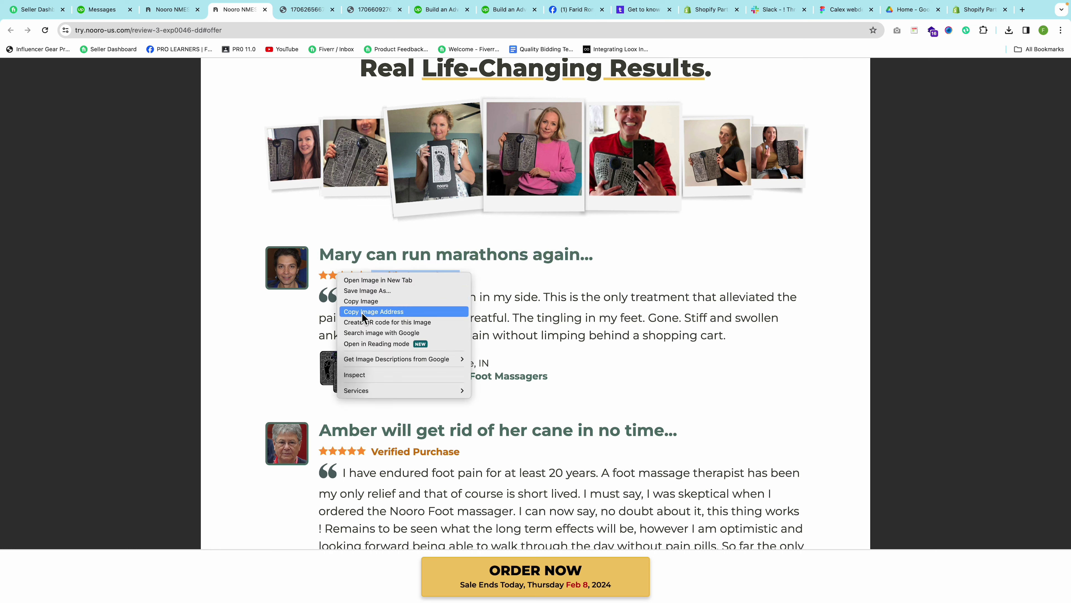
pyautogui.click(395, 333)
pyautogui.press('super+Tab')
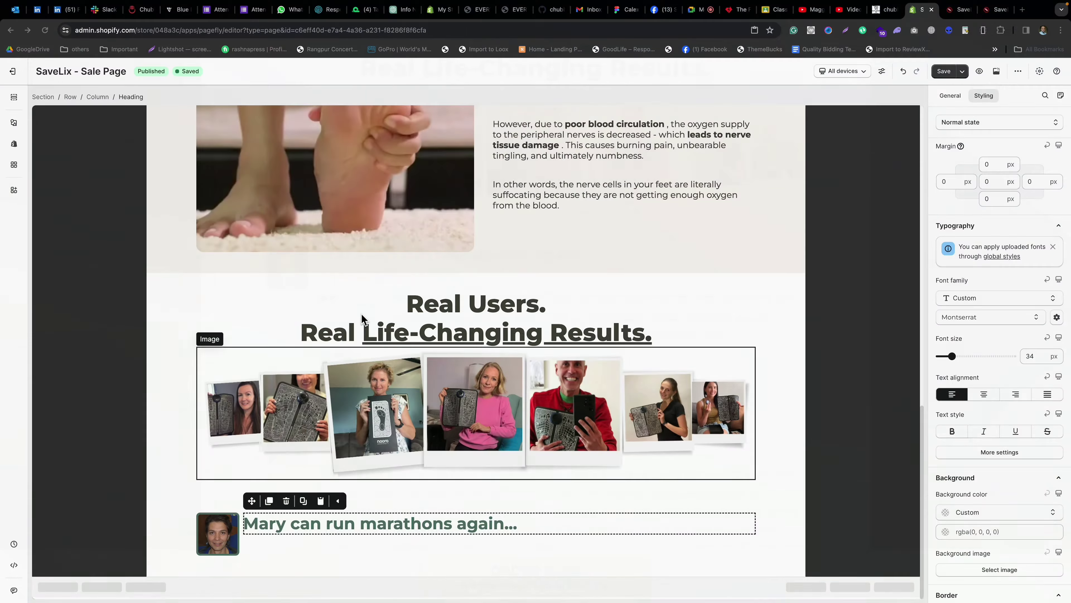
# Add a block below the testimonial headline on the sale page and place a plain heading inside it.
pyautogui.click(13, 127)
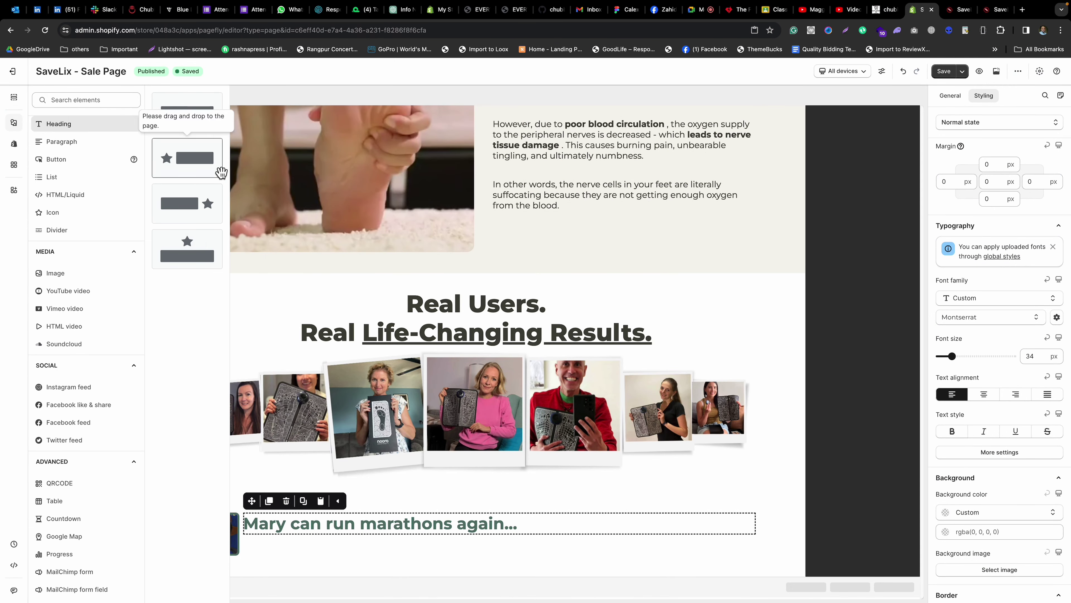
pyautogui.scroll(3, 67, 139)
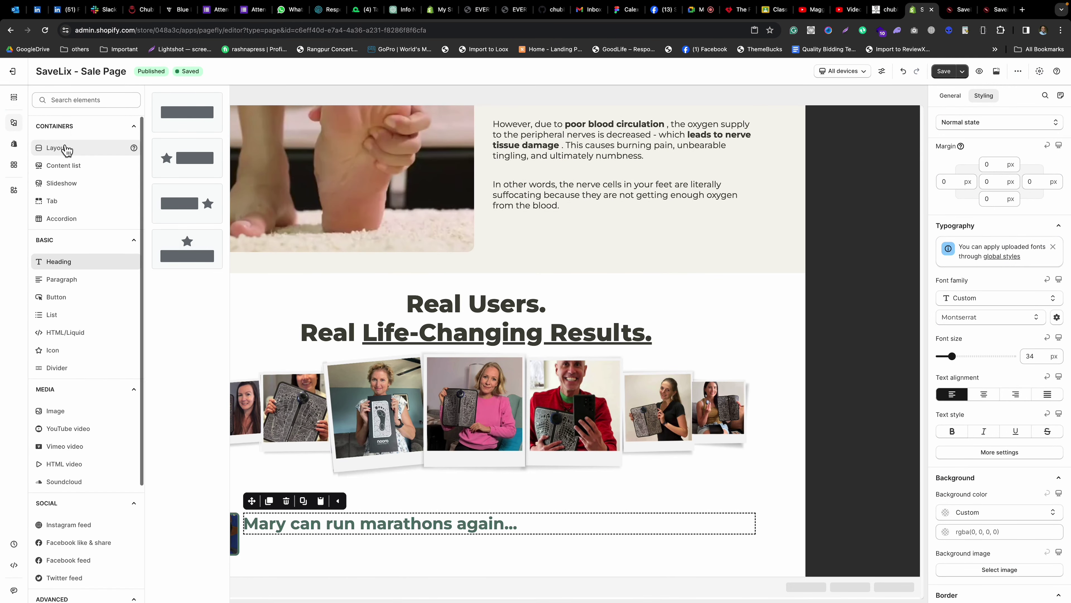
pyautogui.moveTo(57, 123)
pyautogui.moveTo(181, 435); pyautogui.dragTo(334, 531)
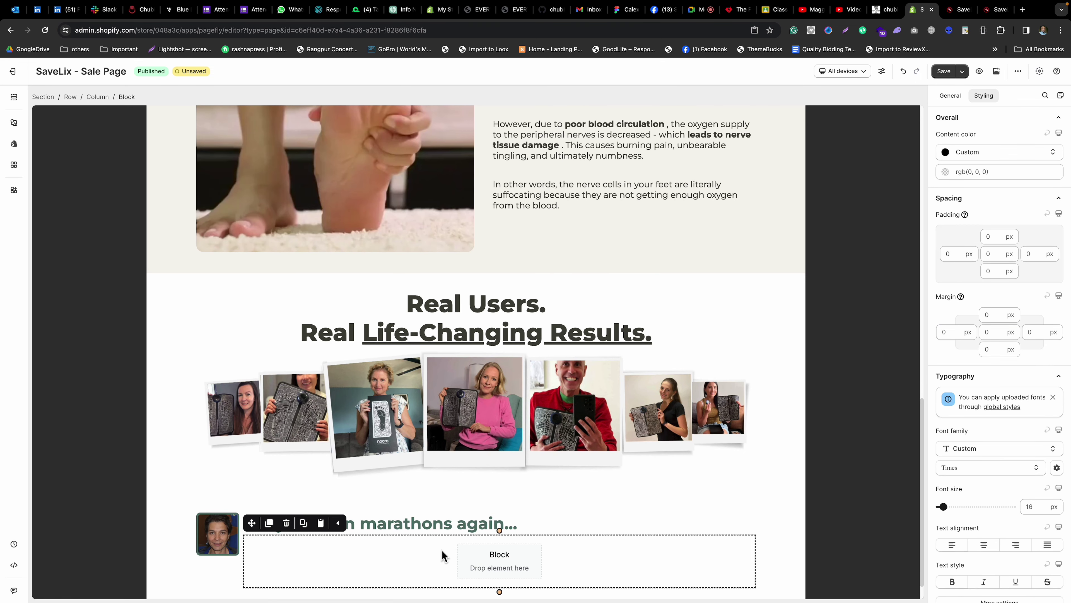
pyautogui.click(13, 123)
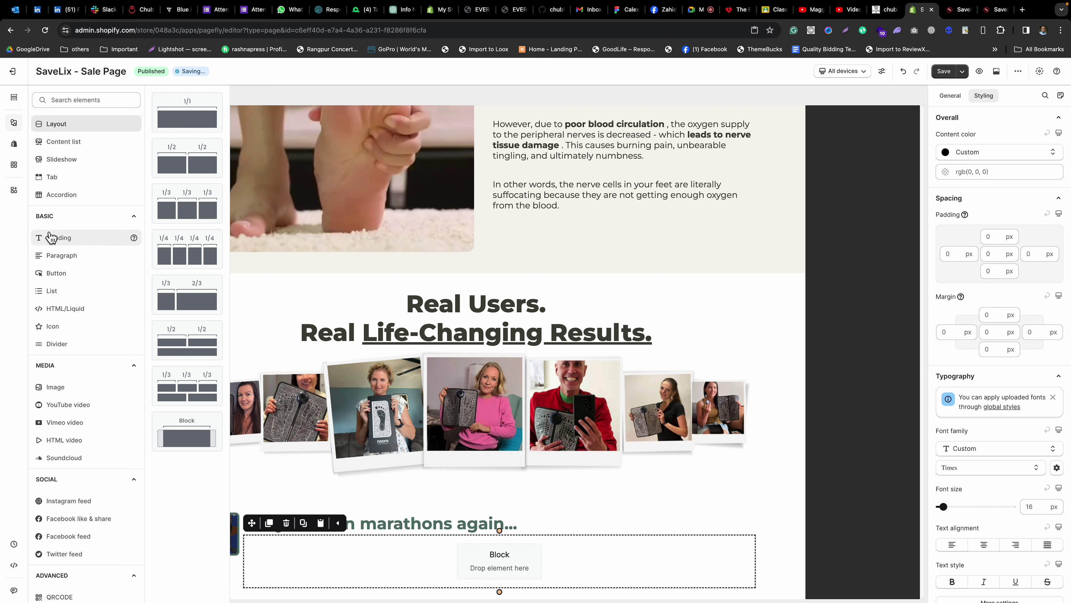
pyautogui.moveTo(50, 234)
pyautogui.moveTo(186, 116); pyautogui.dragTo(425, 566)
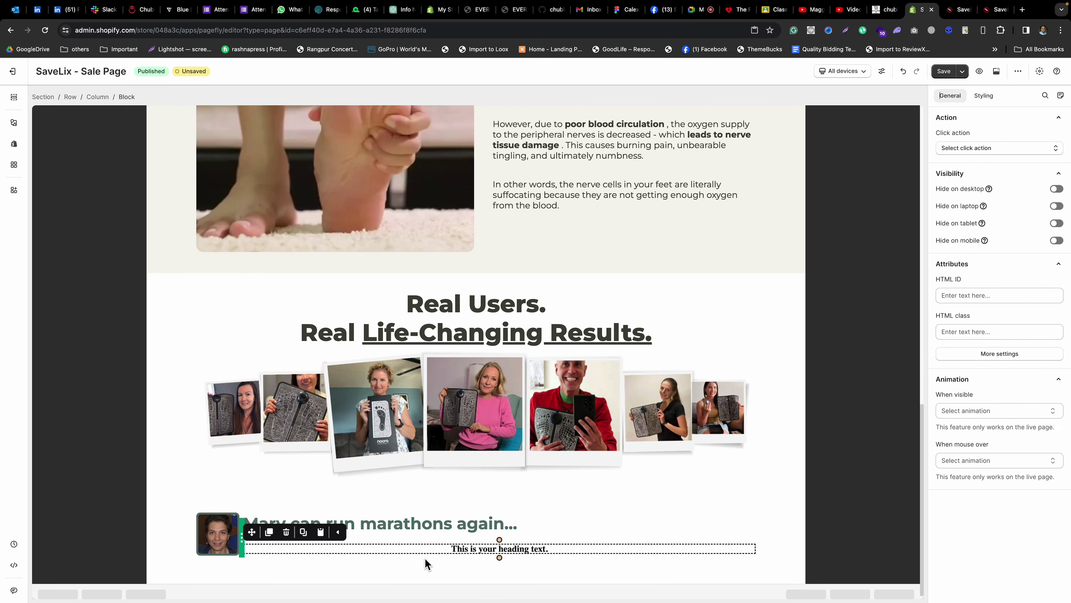
# Replace the new heading's placeholder text with the copied rating image address and copy that address again.
pyautogui.click(431, 528)
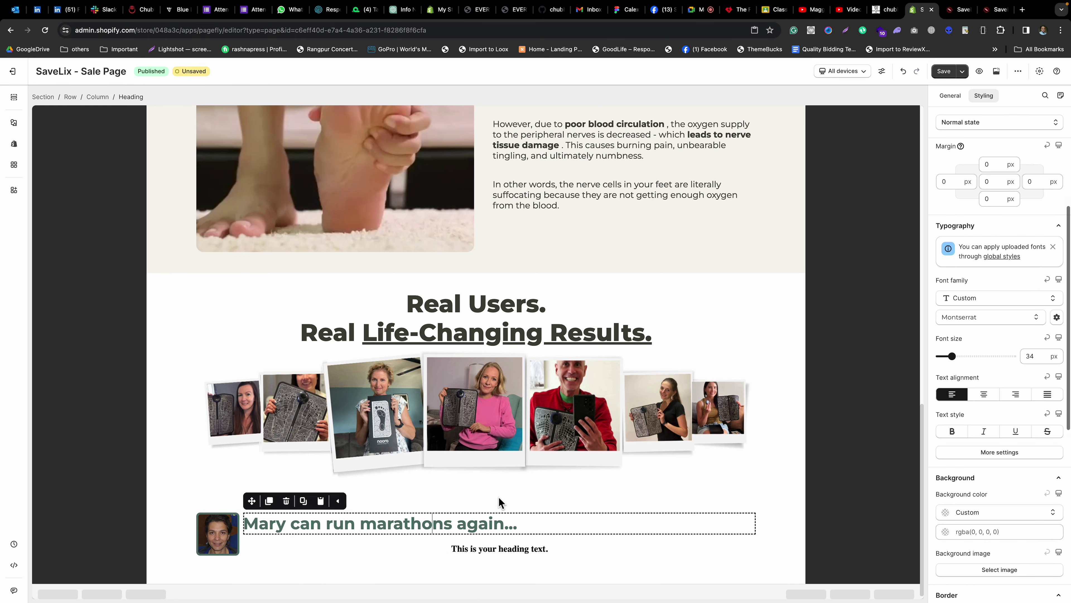
pyautogui.click(950, 95)
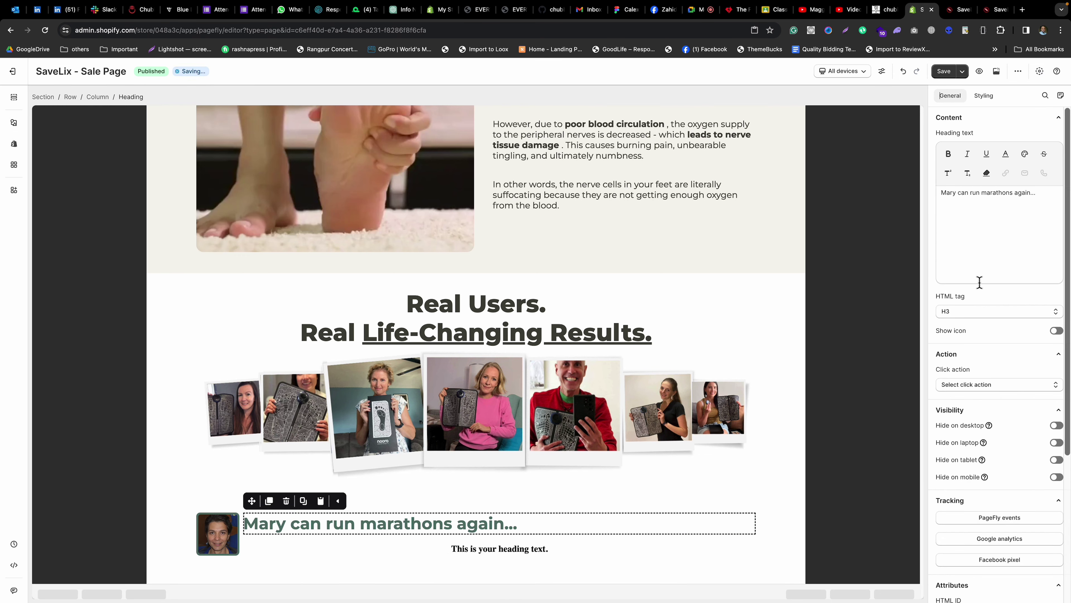
pyautogui.click(489, 548)
pyautogui.tripleClick(1035, 213)
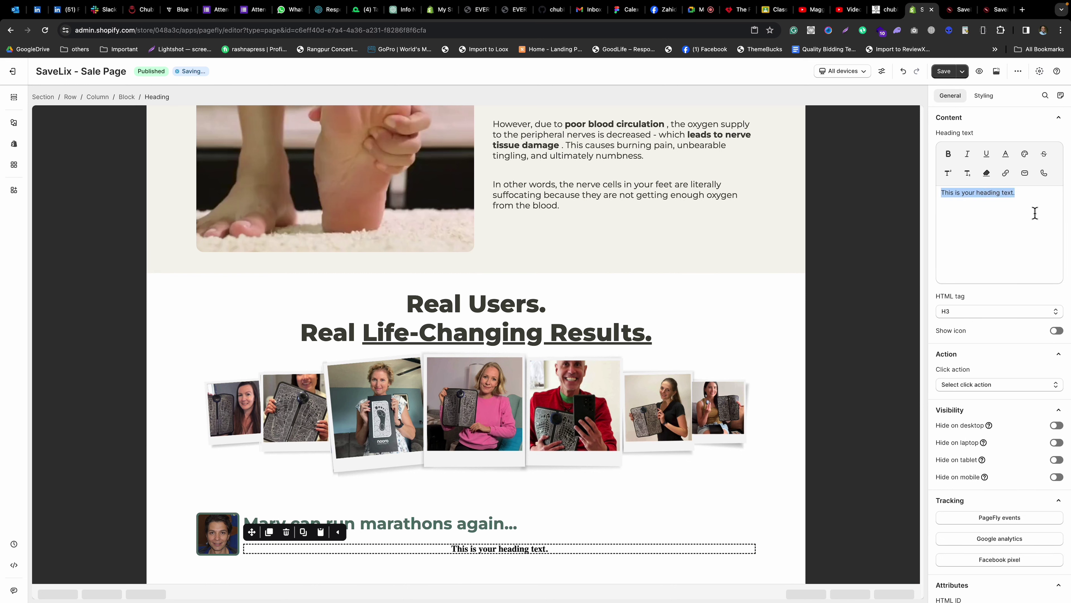
pyautogui.hotkey('ctrl', 'v')
pyautogui.hotkey('ctrl', 'a')
pyautogui.press('super+c')
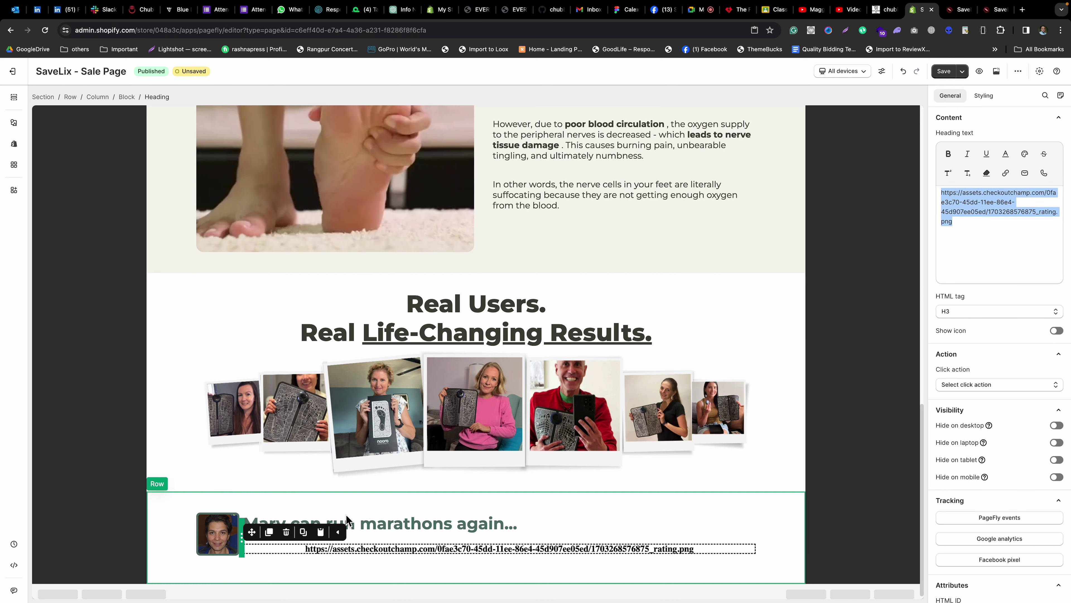
# Insert an image element above the heading in the block and upload the star rating picture from its copied URL.
pyautogui.click(14, 123)
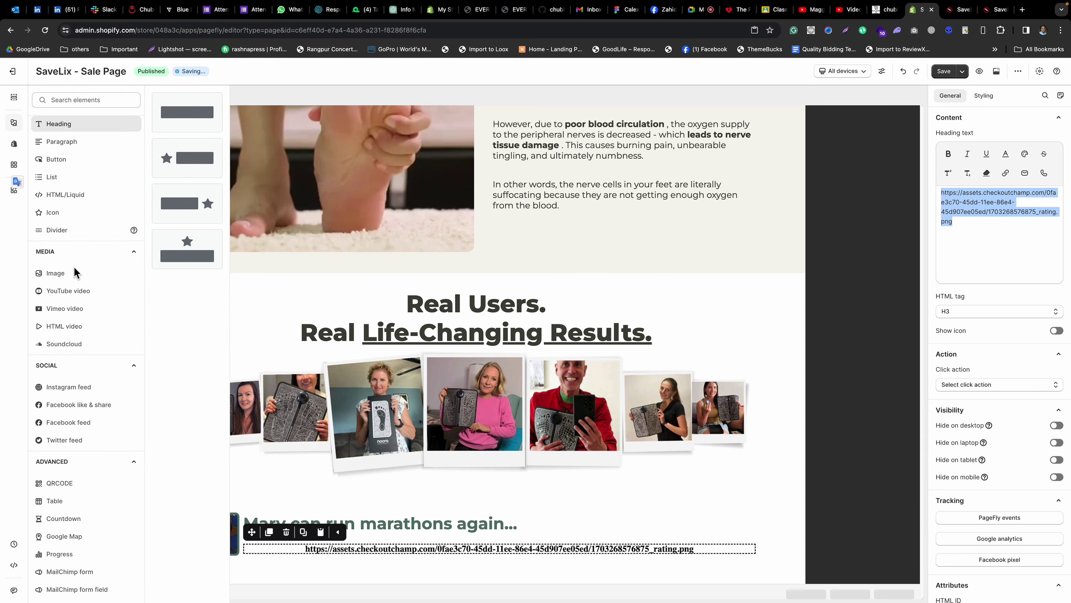
pyautogui.moveTo(187, 111); pyautogui.dragTo(287, 555)
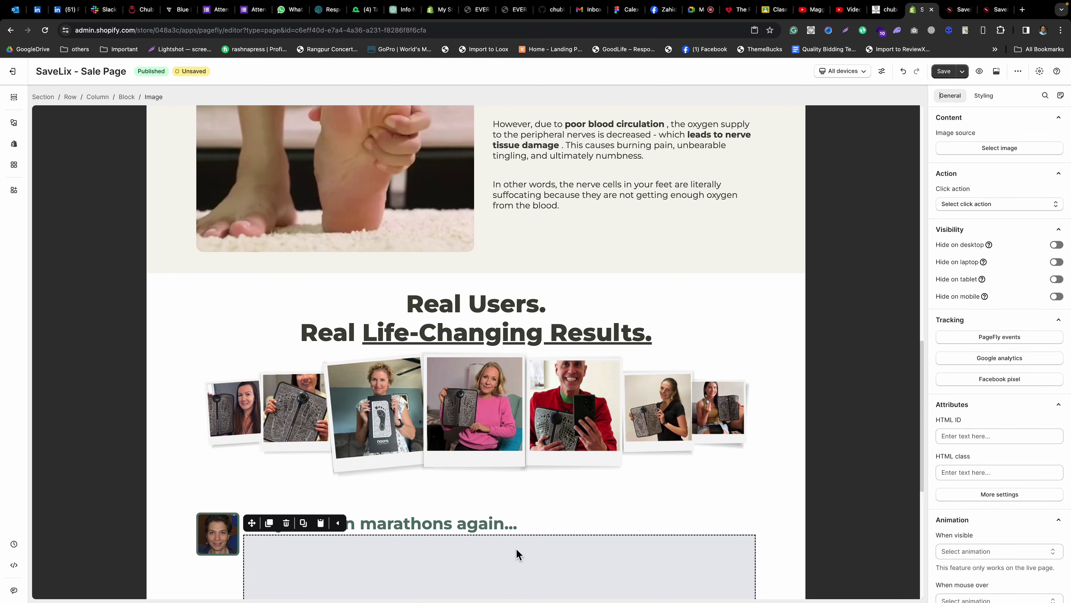
pyautogui.click(983, 151)
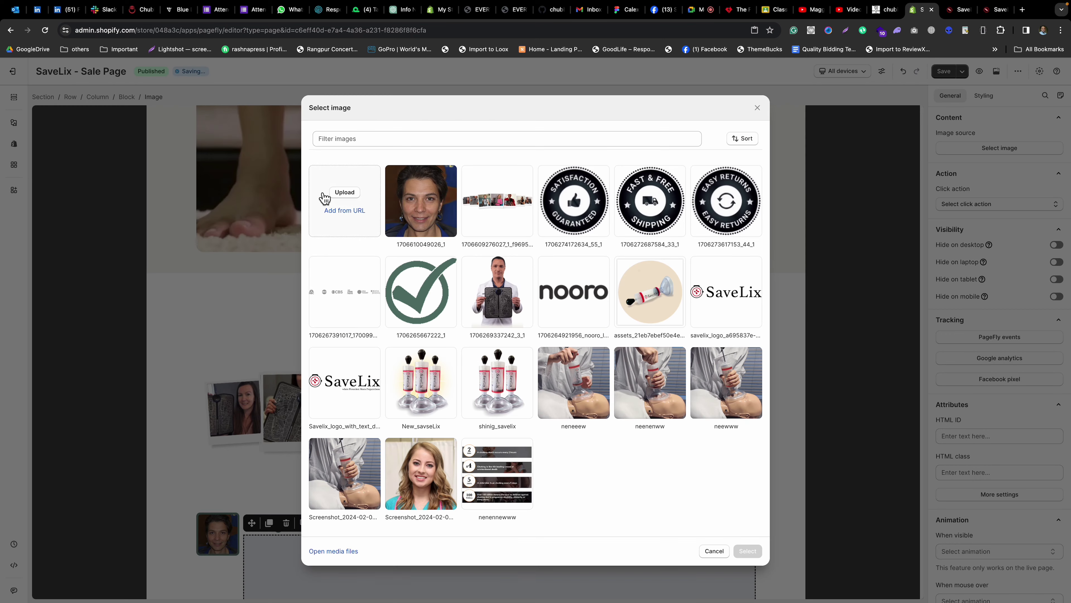
pyautogui.click(345, 210)
pyautogui.click(394, 332)
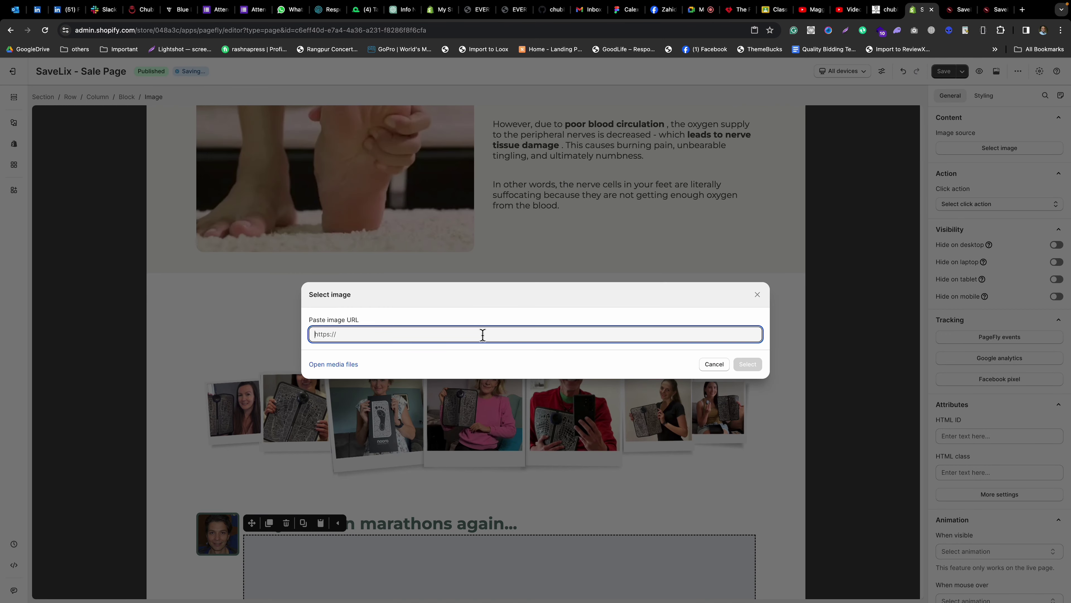
pyautogui.press('super+v')
pyautogui.click(747, 365)
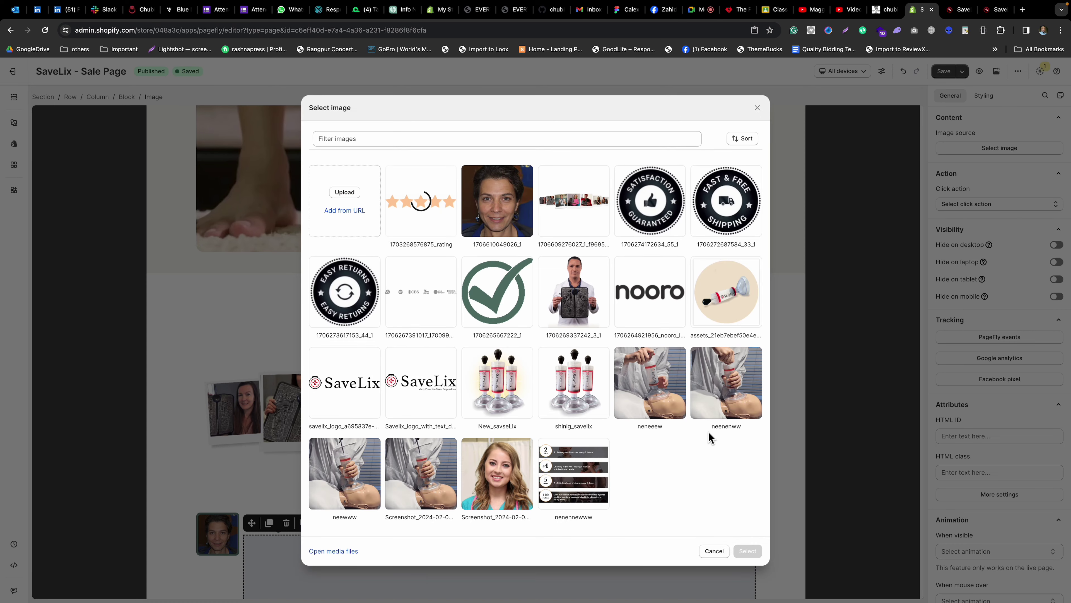
# Copy the "Verified Purchase" text beside the first testimonial's stars on the reference Nooro page.
pyautogui.press('super+grave')
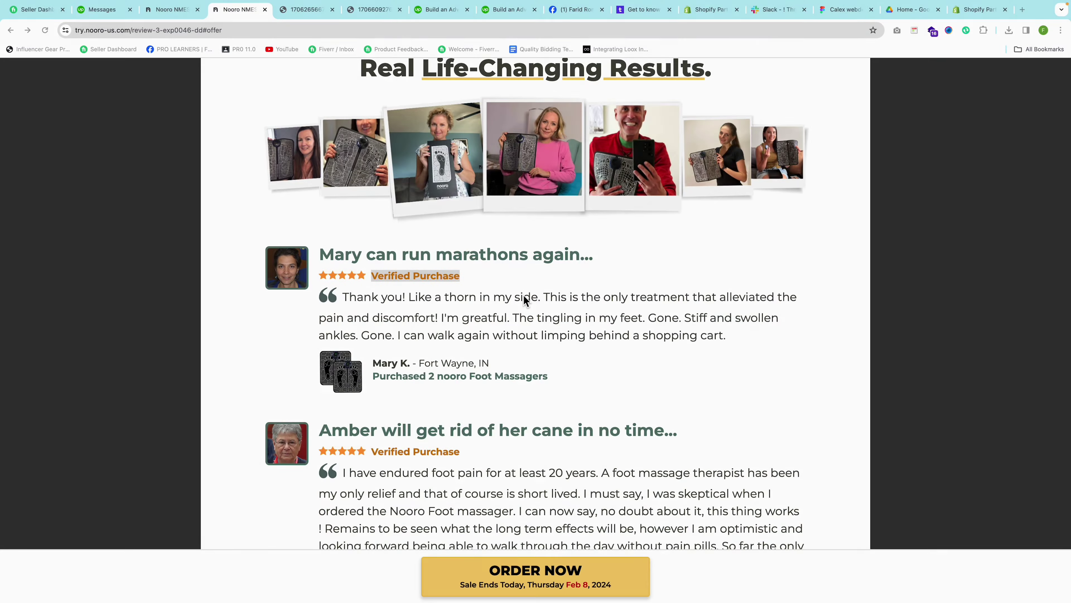
pyautogui.tripleClick(393, 274)
pyautogui.press('super+c')
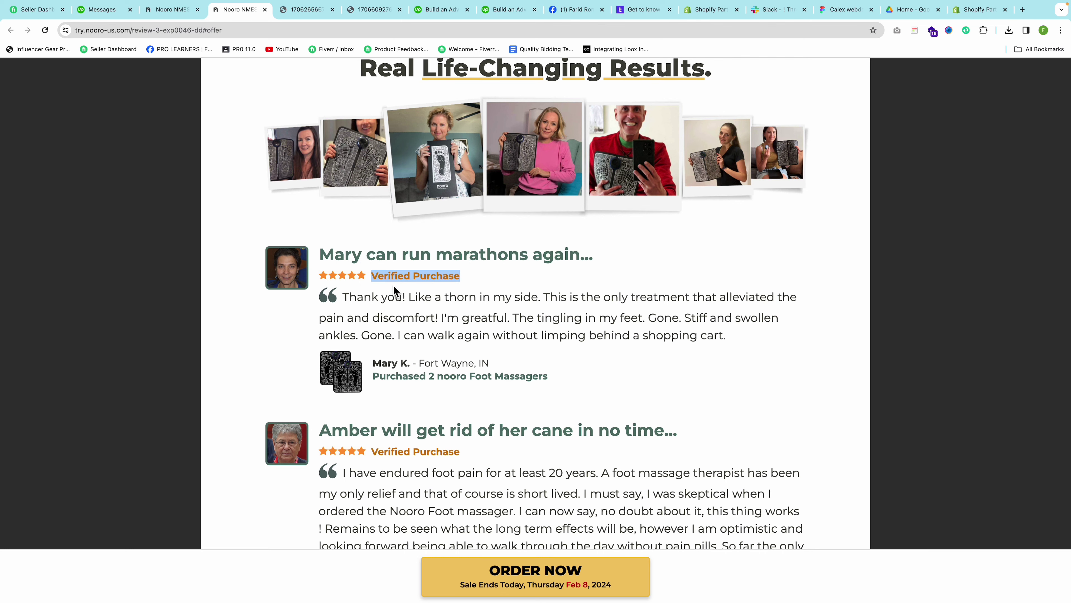
pyautogui.press('super+grave')
pyautogui.click(429, 216)
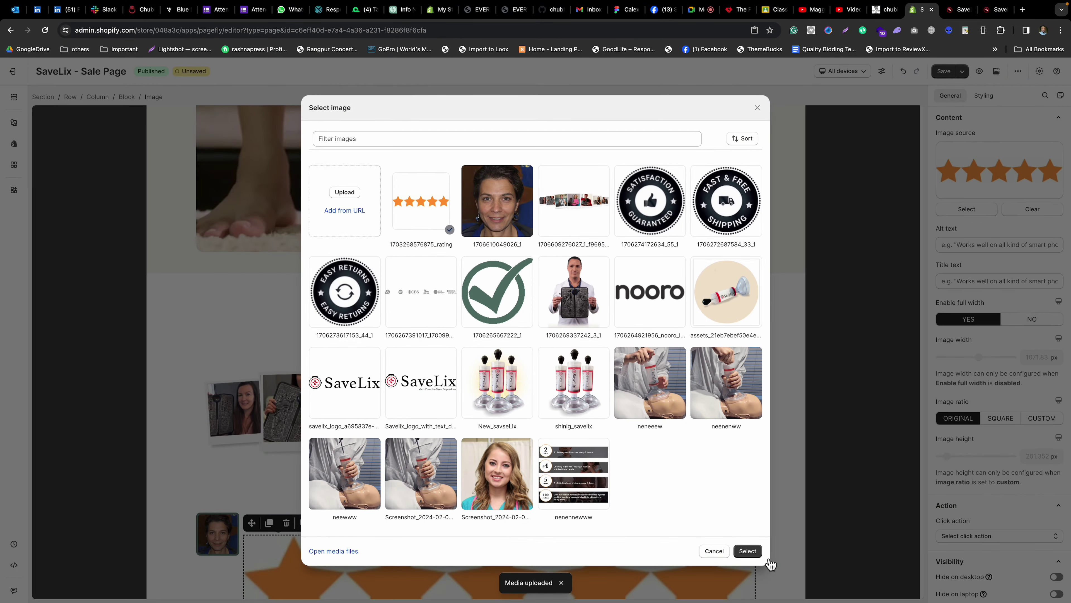
pyautogui.click(748, 553)
pyautogui.click(1032, 319)
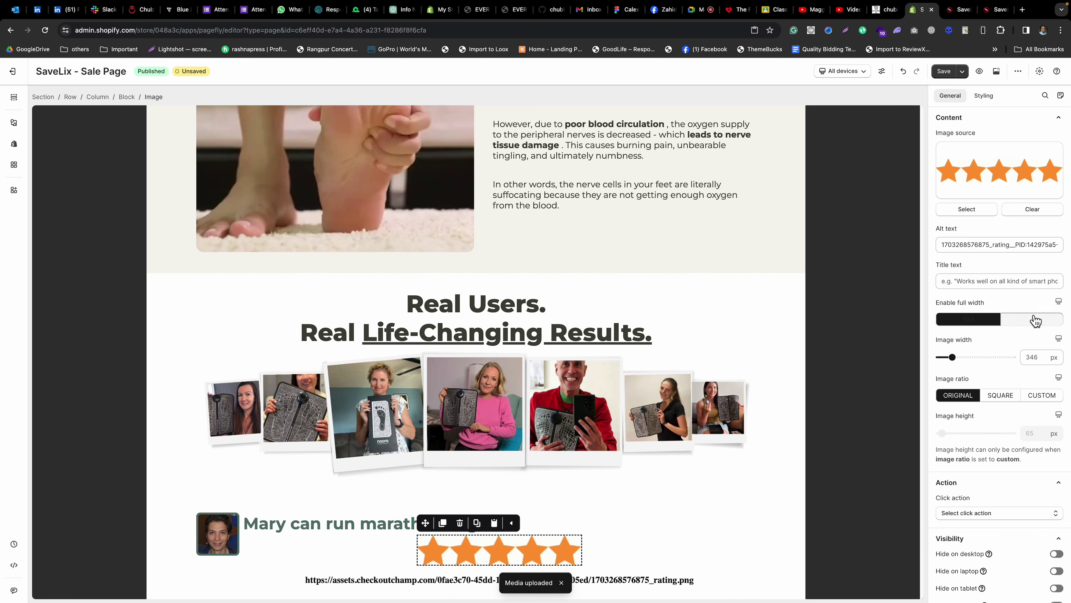
# Replace the text of the heading below the stars with "Verified Purchase".
pyautogui.scroll(-1, 502, 454)
pyautogui.click(457, 543)
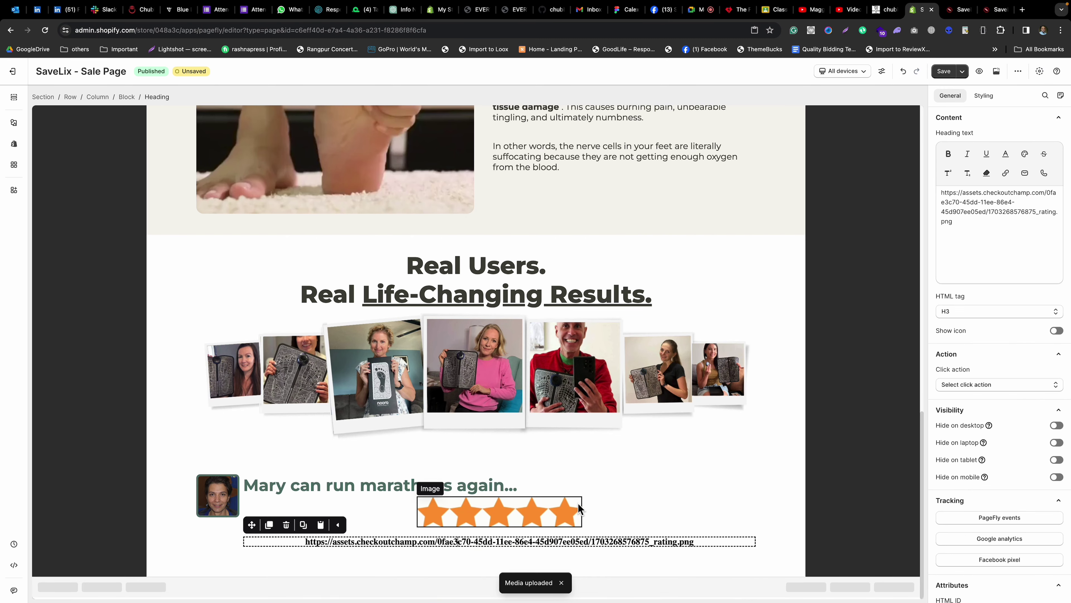
pyautogui.tripleClick(978, 233)
pyautogui.press('super+v')
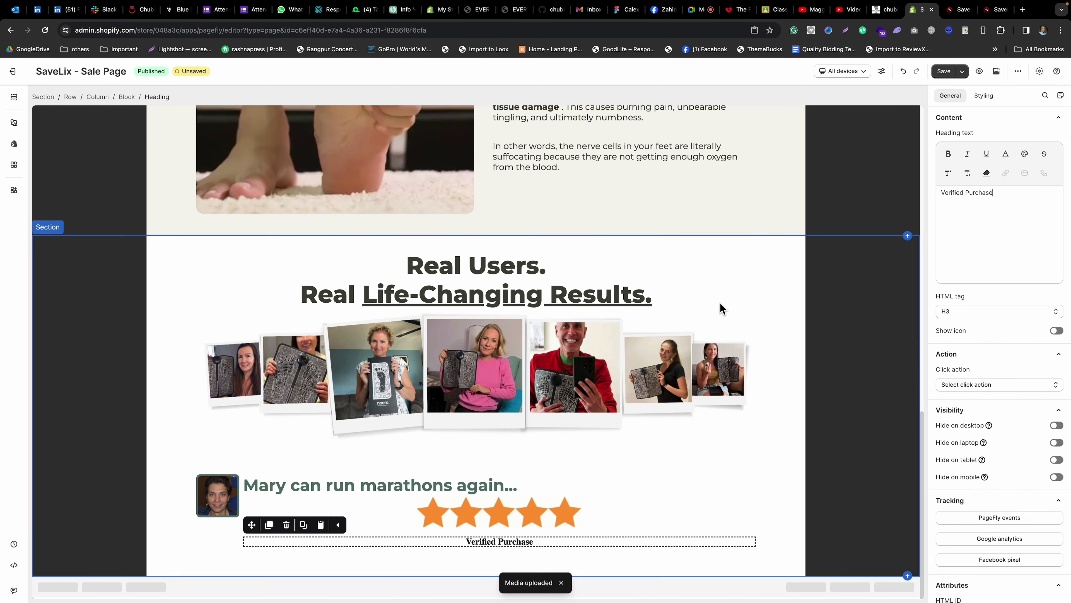
# Inspect the "Verified Purchase" text on the reference Nooro page and copy its inherited CSS declarations, from padding through line-height.
pyautogui.press('super+grave')
pyautogui.rightClick(420, 284)
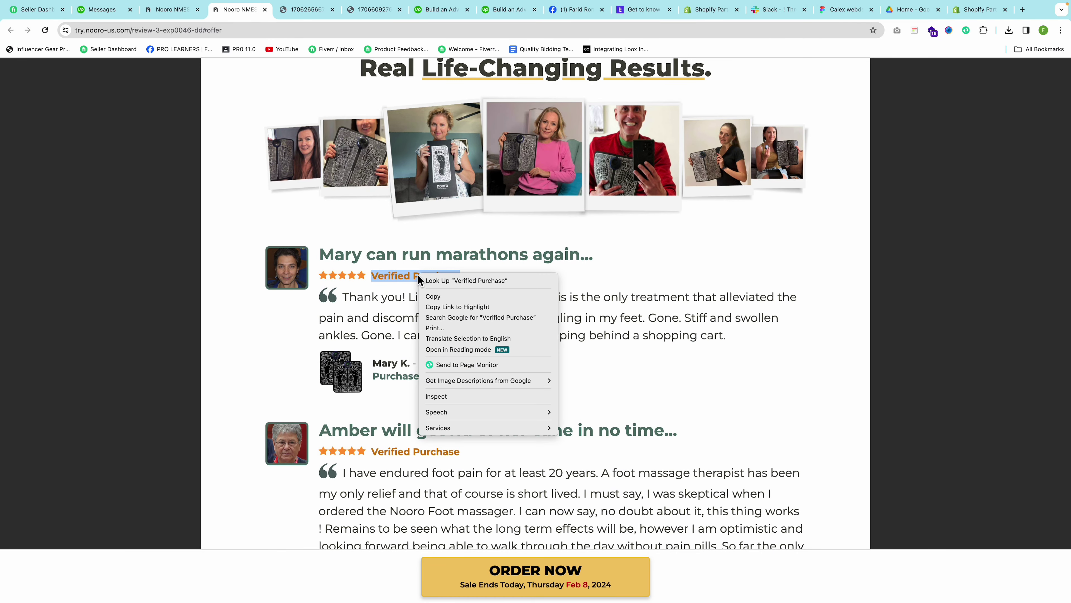
pyautogui.click(469, 389)
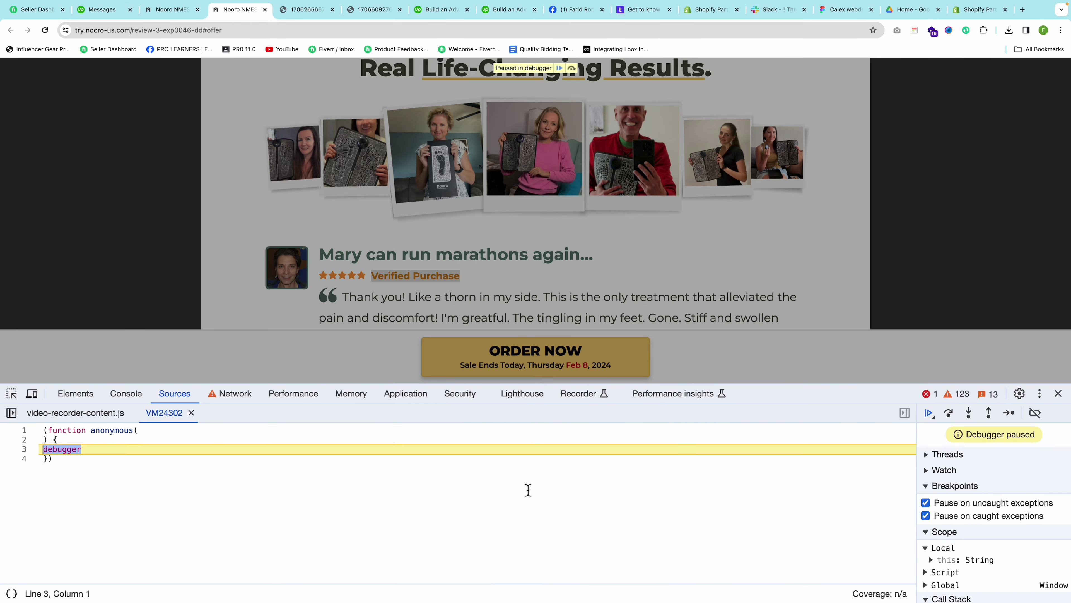
pyautogui.click(84, 393)
pyautogui.scroll(-5, 634, 469)
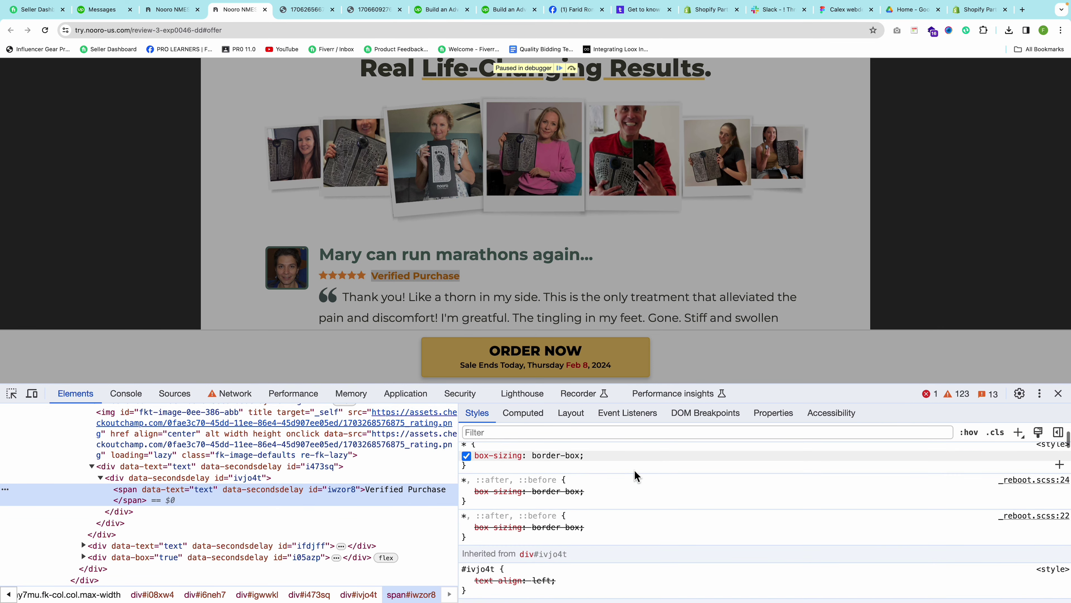
pyautogui.scroll(-3, 635, 469)
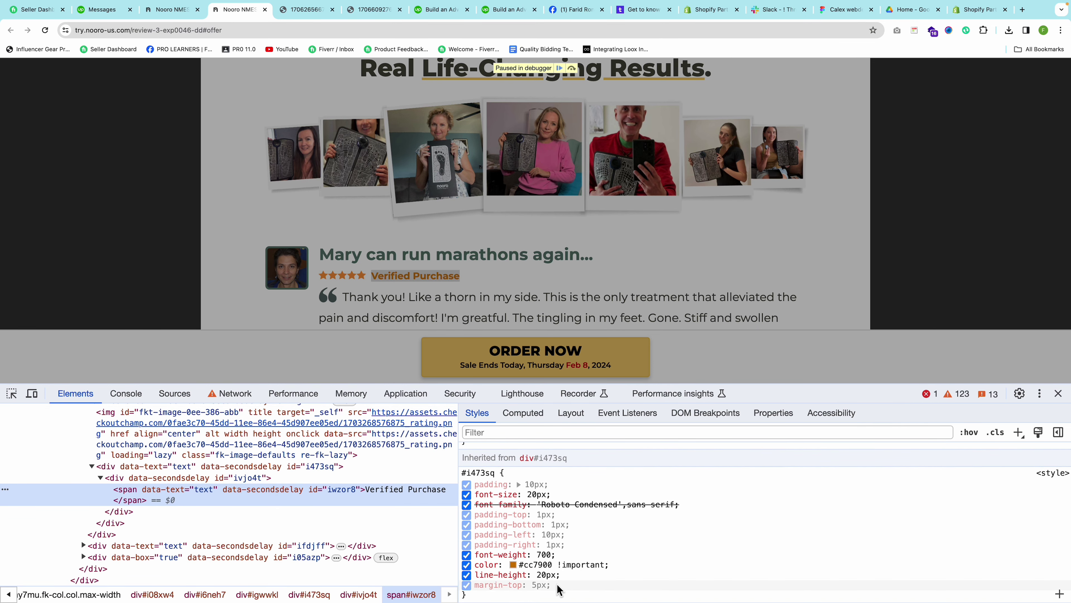
pyautogui.moveTo(591, 578); pyautogui.dragTo(501, 501)
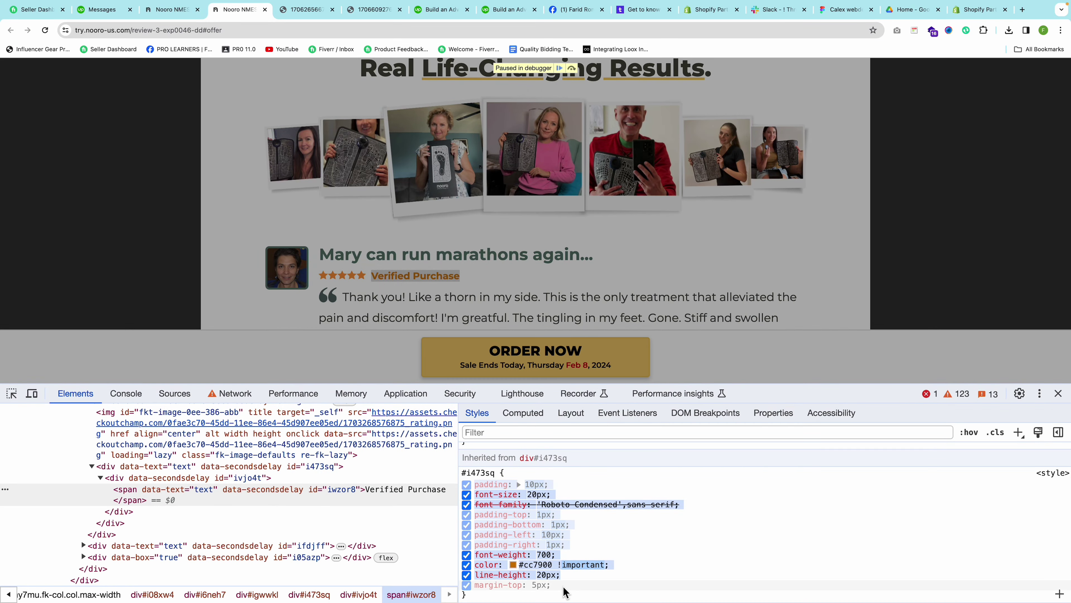
pyautogui.moveTo(473, 485); pyautogui.dragTo(477, 508)
pyautogui.hotkey('ctrl', 'c')
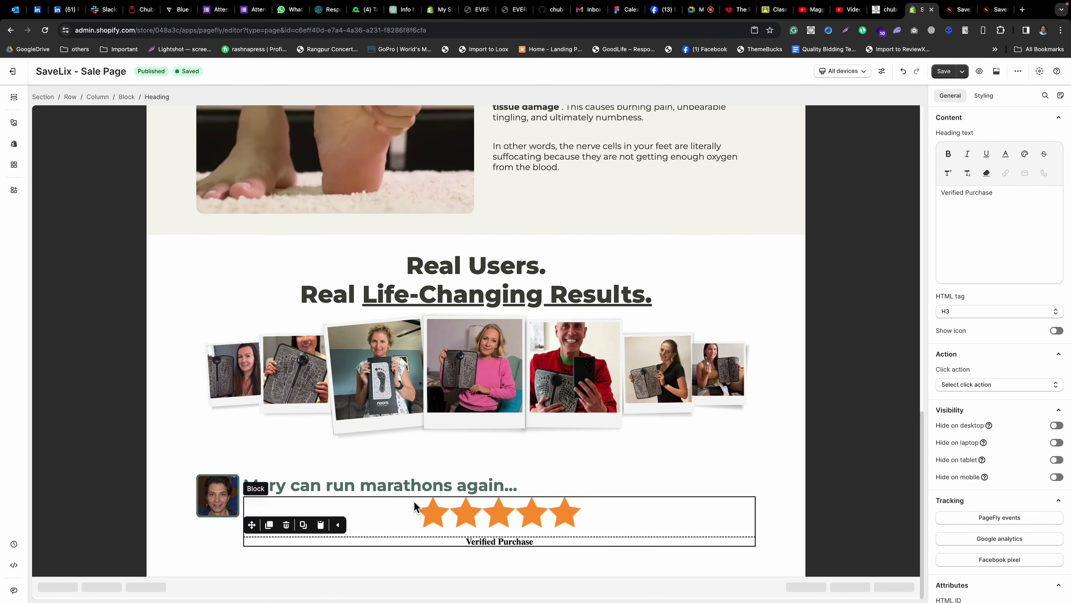
# Apply the copied CSS to the "Verified Purchase" heading, including 20 px font size, weight 700, color #cc7900 and 20px line height.
pyautogui.click(984, 96)
pyautogui.scroll(-7, 1030, 164)
pyautogui.click(992, 515)
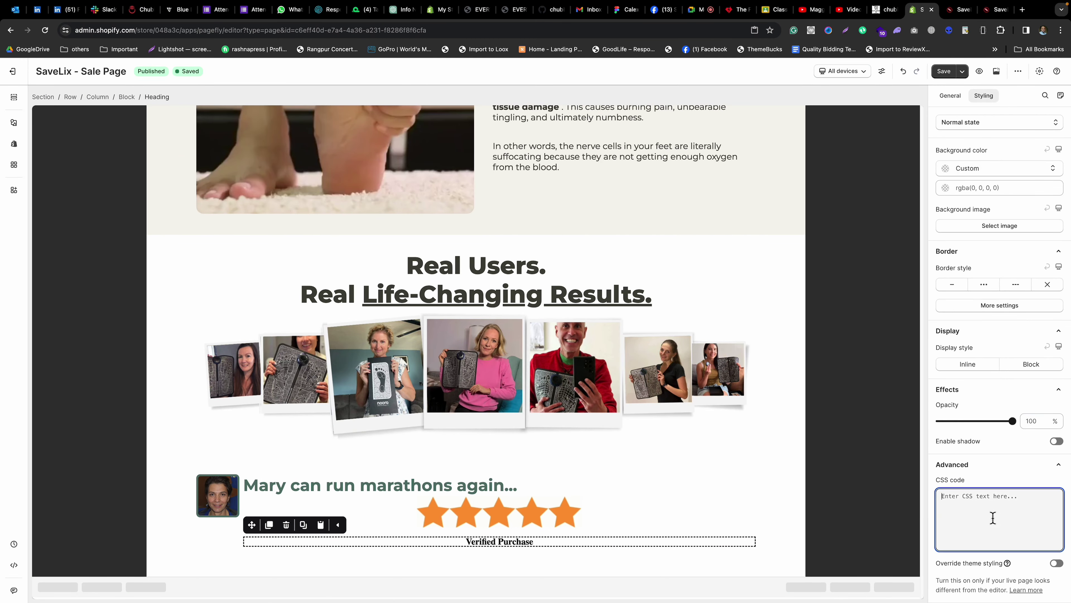
pyautogui.hotkey('ctrl', 'v')
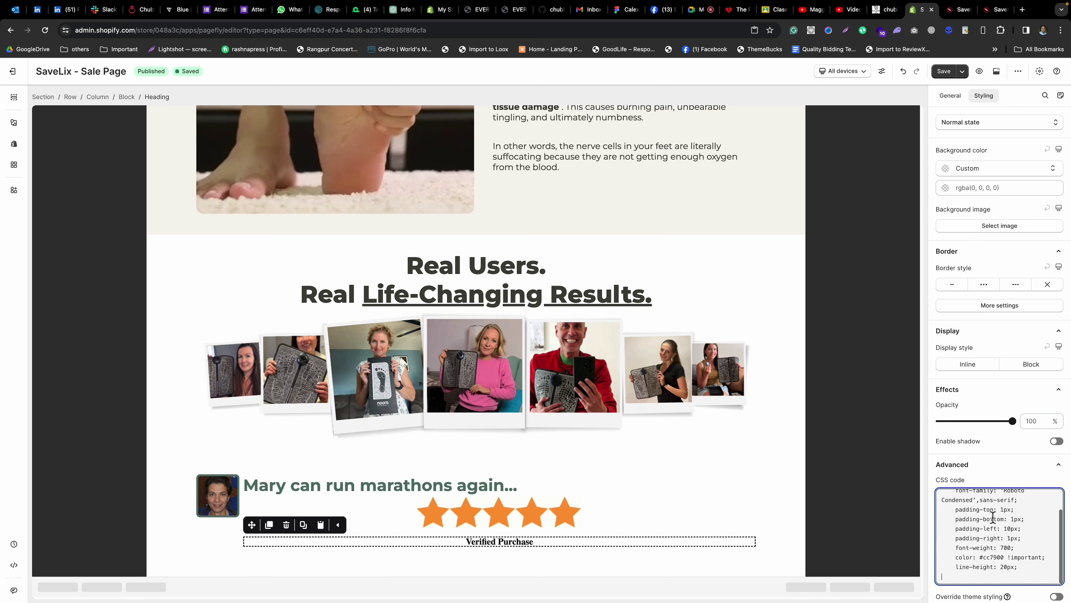
pyautogui.click(1010, 479)
pyautogui.scroll(4, 1012, 338)
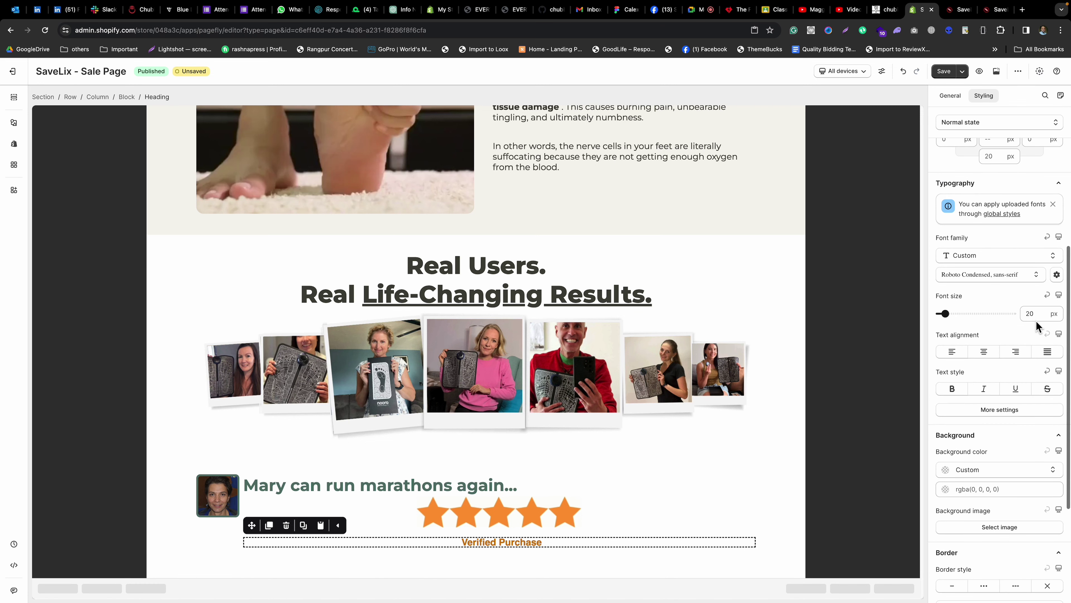
# Set the "Verified Purchase" heading's font family to Montserrat and its font weight to Semi Bold.
pyautogui.click(974, 280)
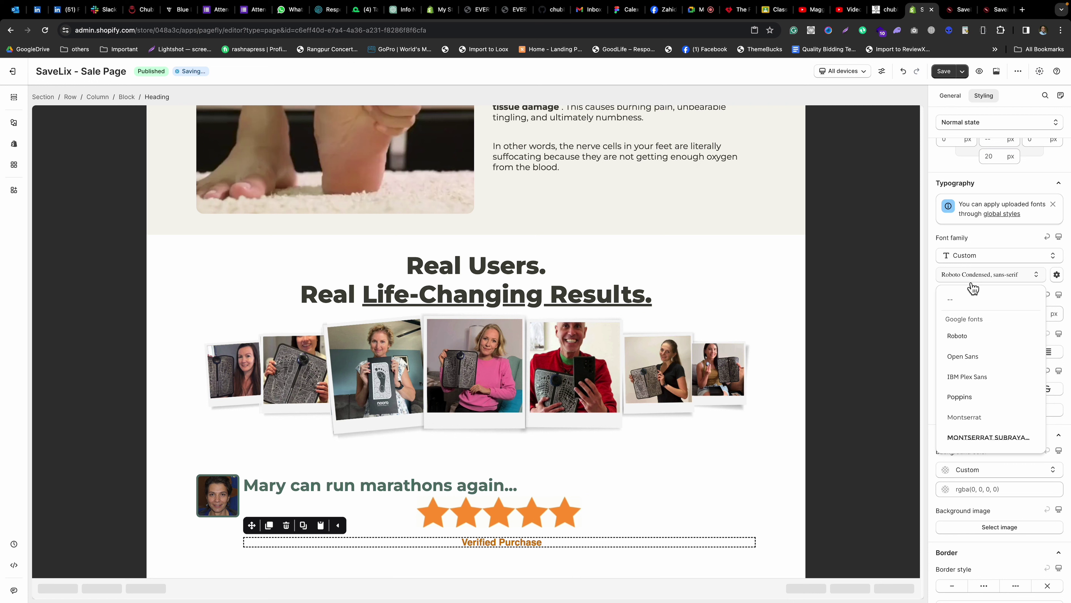
pyautogui.click(972, 414)
pyautogui.click(979, 413)
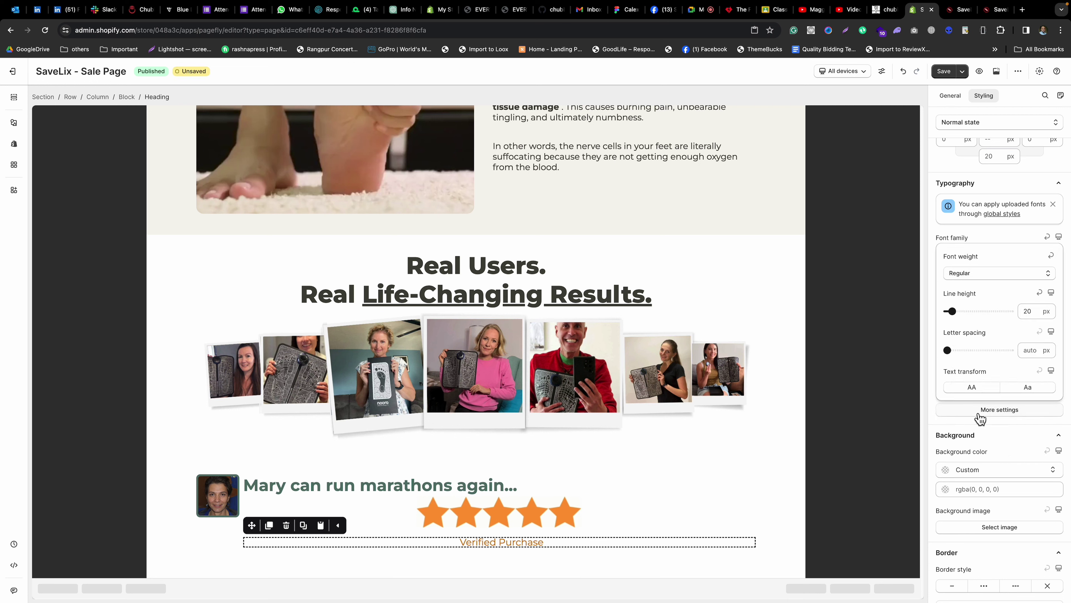
pyautogui.click(973, 275)
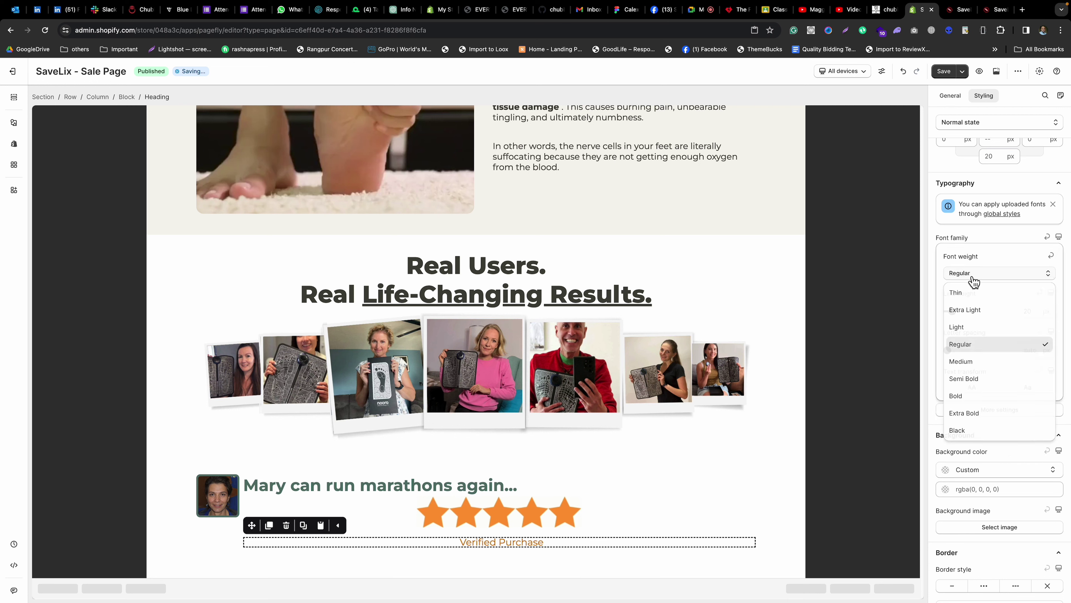
pyautogui.click(966, 380)
# Set all margins of the "Verified Purchase" heading to 0 px.
pyautogui.scroll(6, 1011, 223)
pyautogui.click(990, 398)
pyautogui.write('0')
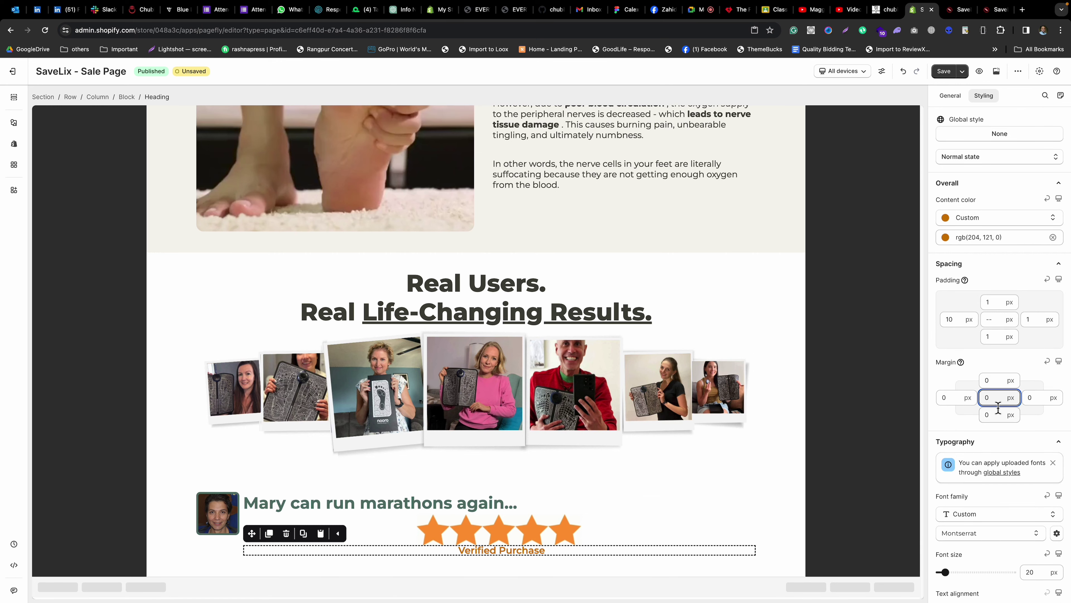
# Give the block holding the stars and "Verified Purchase" a Flex display style with its items aligned to Center.
pyautogui.click(607, 535)
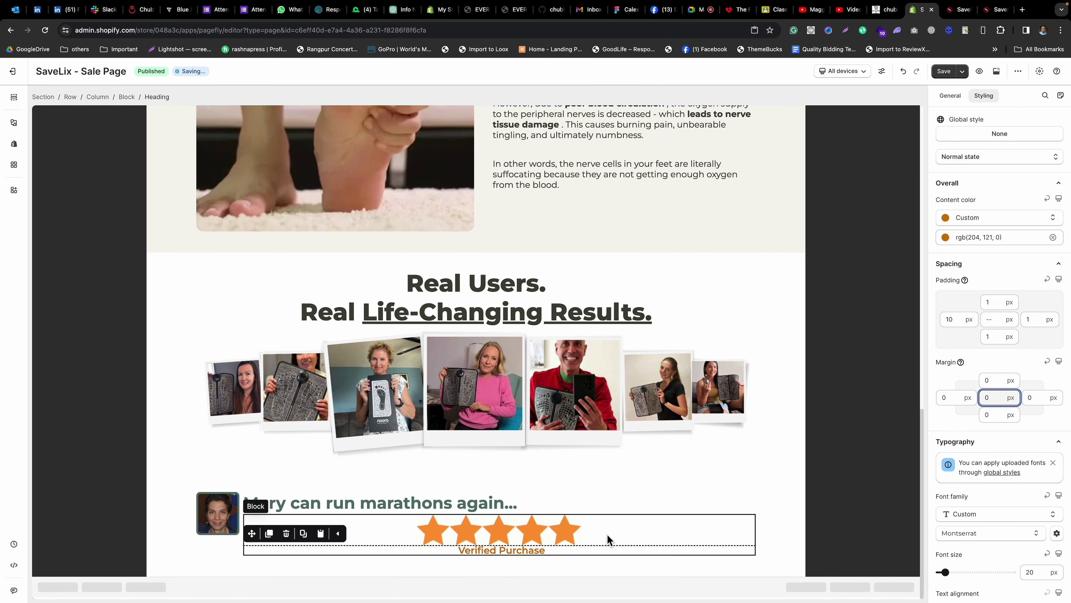
pyautogui.scroll(-6, 1024, 283)
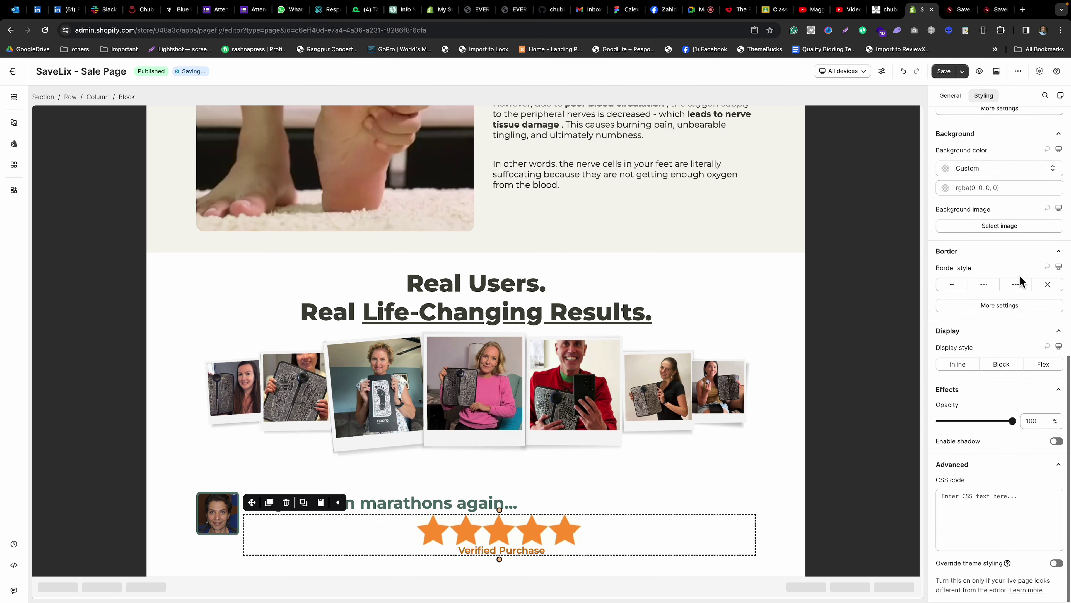
pyautogui.click(1043, 364)
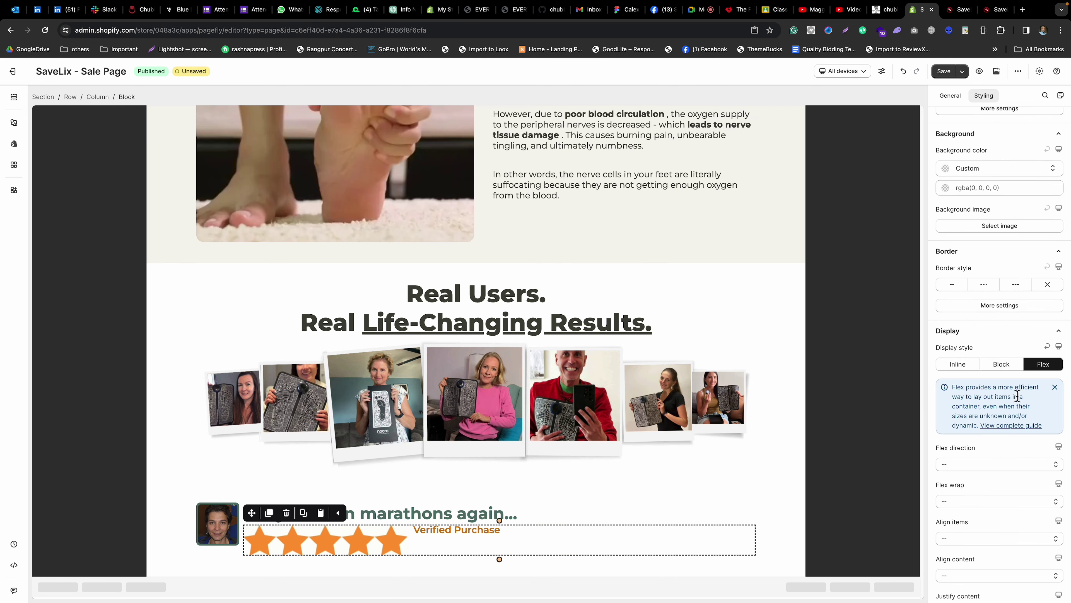
pyautogui.scroll(-5, 1017, 395)
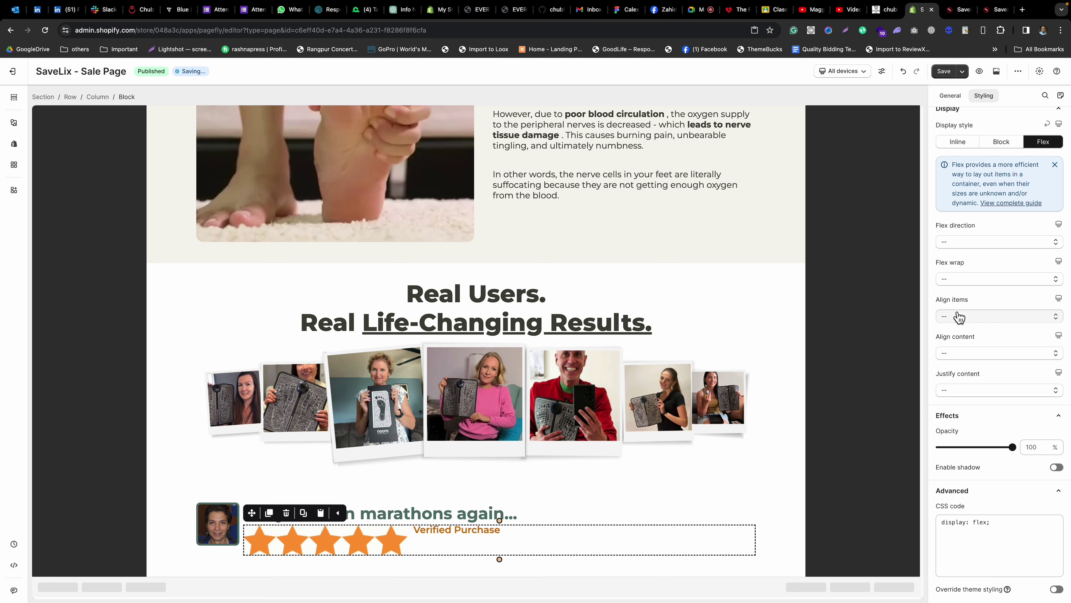
pyautogui.click(959, 317)
pyautogui.click(947, 363)
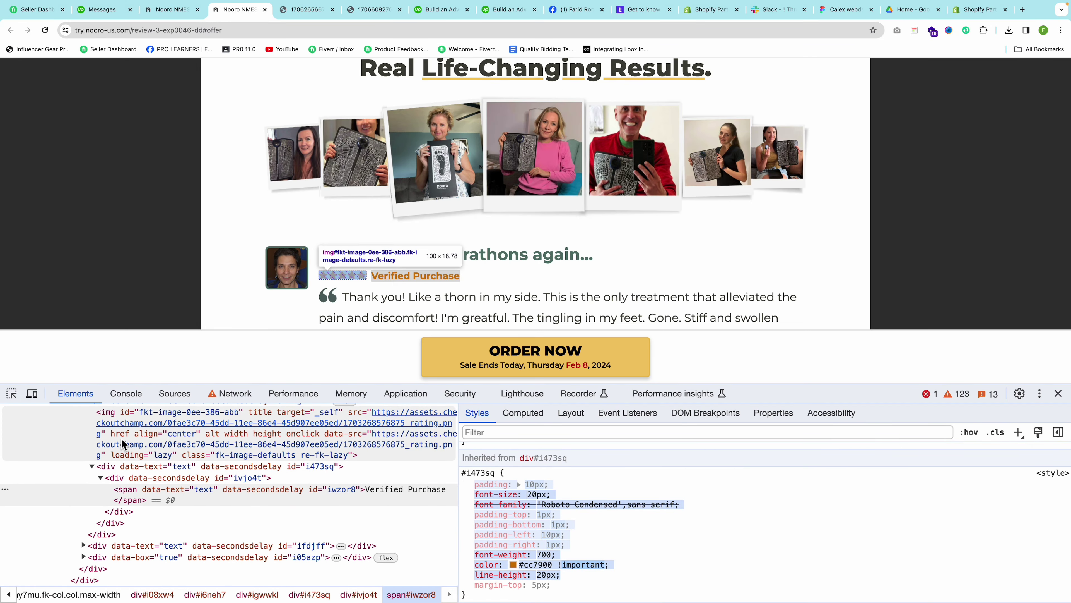
# Check the star image's size on the reference Nooro page and set the star rating image's width to 100 px.
pyautogui.click(122, 443)
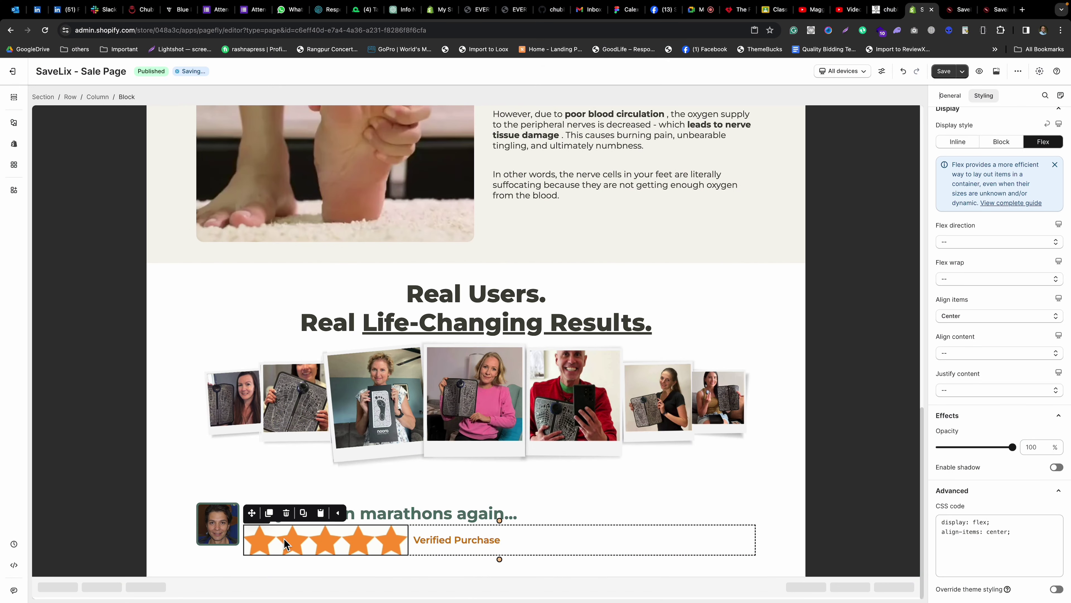
pyautogui.click(950, 95)
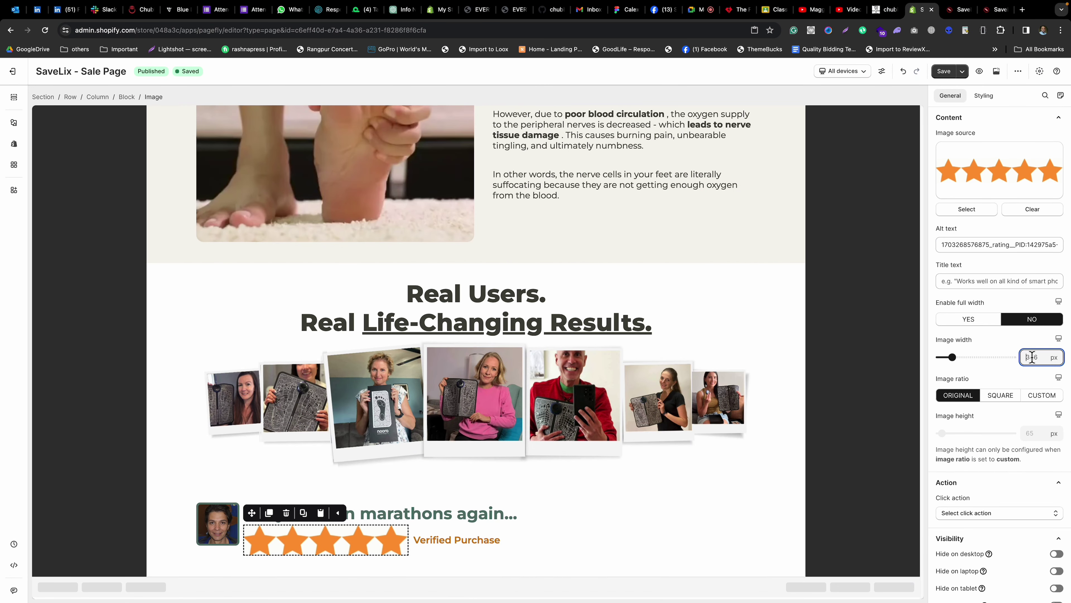
pyautogui.write('100')
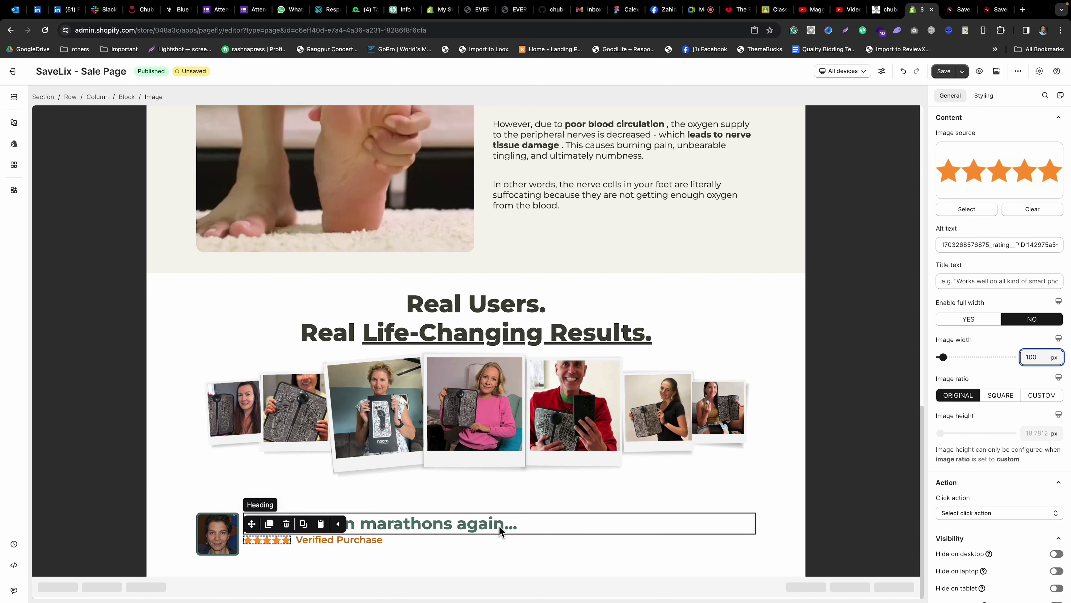
pyautogui.click(489, 535)
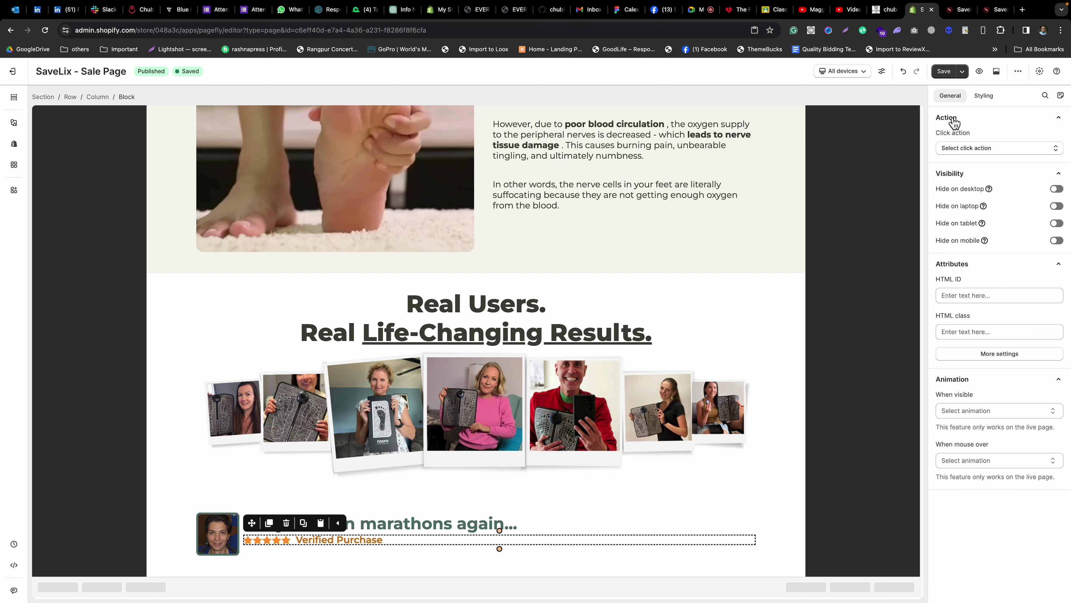
pyautogui.click(977, 97)
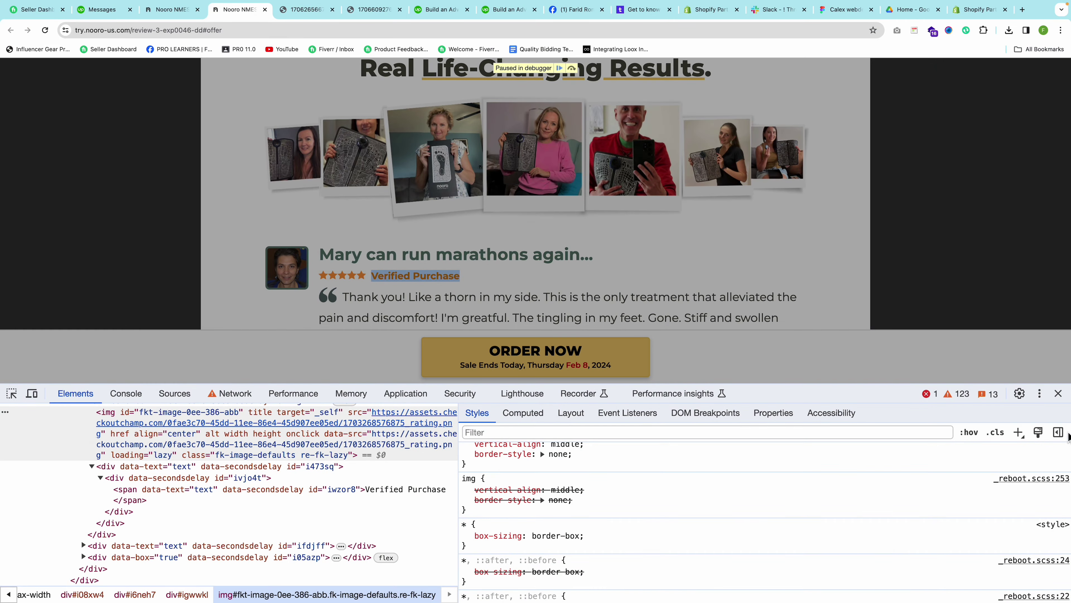
# Close the inspector on the reference Nooro page and copy the image address of the first testimonial's quote mark.
pyautogui.click(1059, 394)
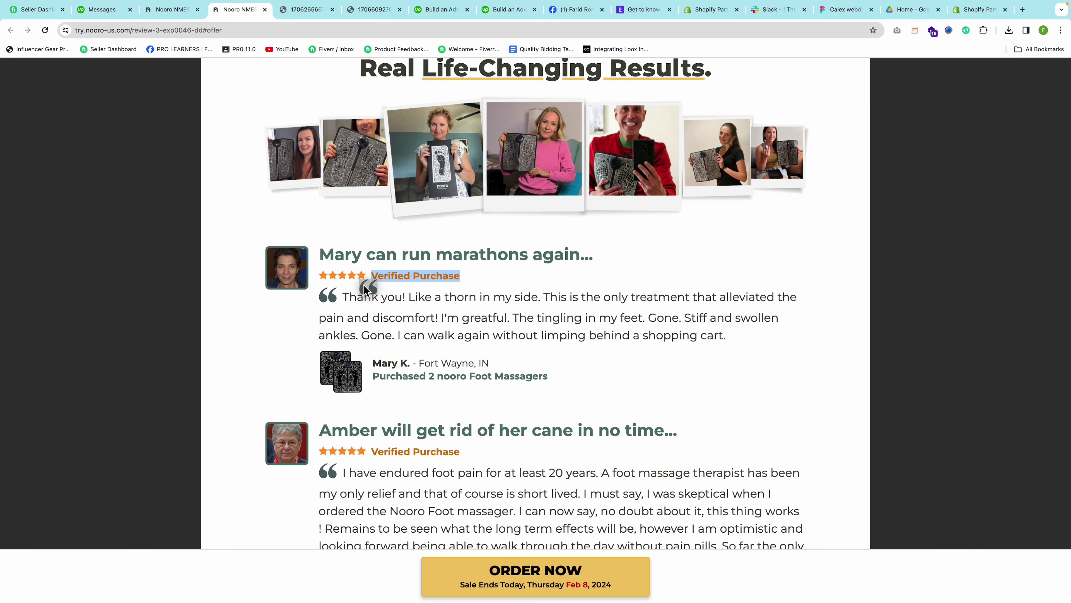
pyautogui.moveTo(345, 295); pyautogui.dragTo(729, 343)
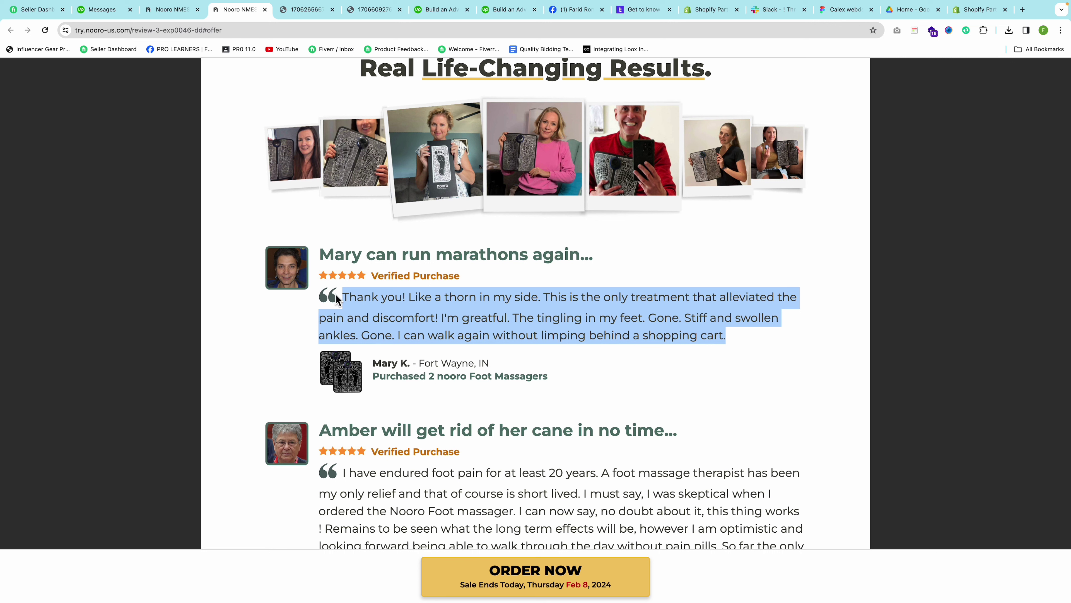
pyautogui.click(353, 306)
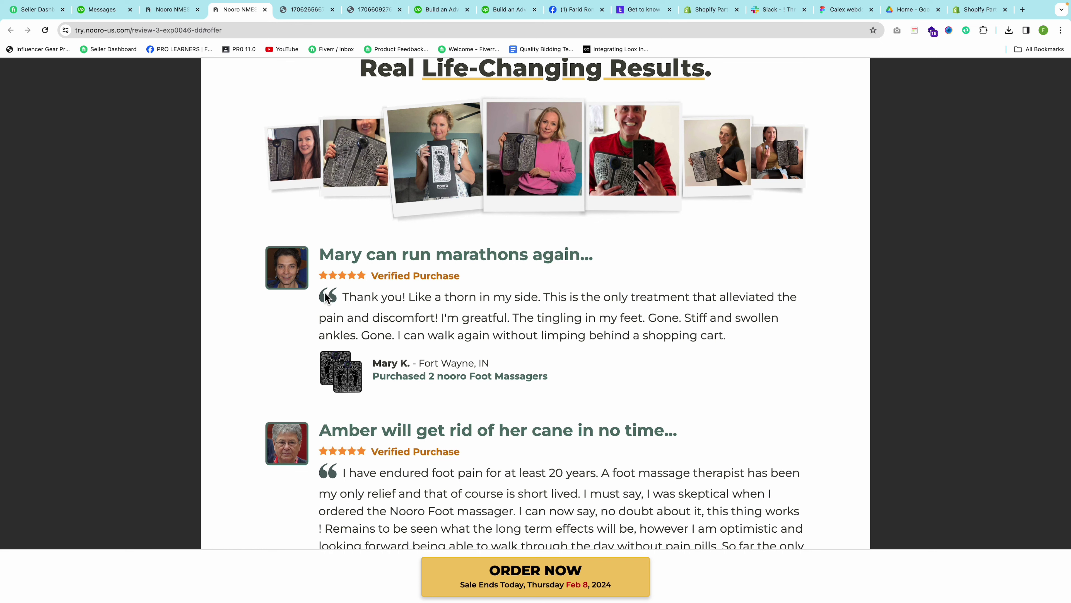
pyautogui.moveTo(343, 297); pyautogui.dragTo(487, 320)
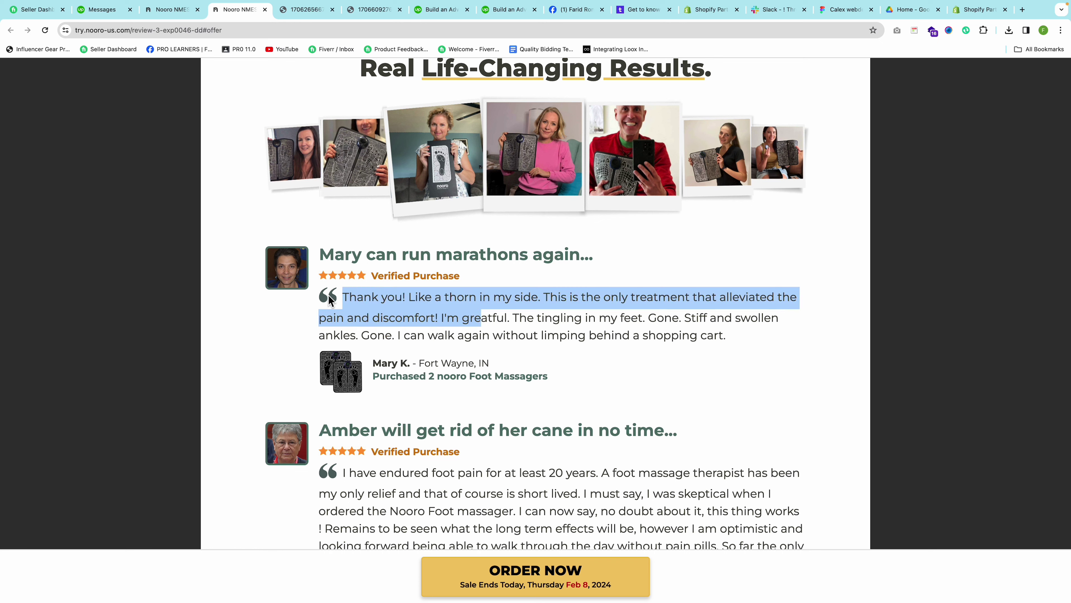
pyautogui.rightClick(328, 296)
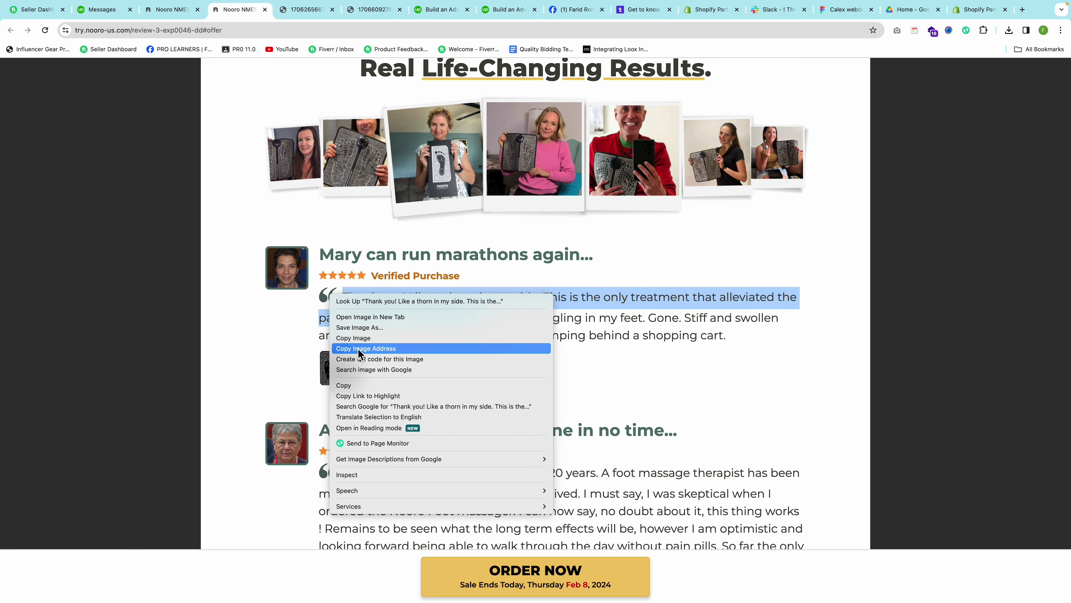
pyautogui.click(345, 350)
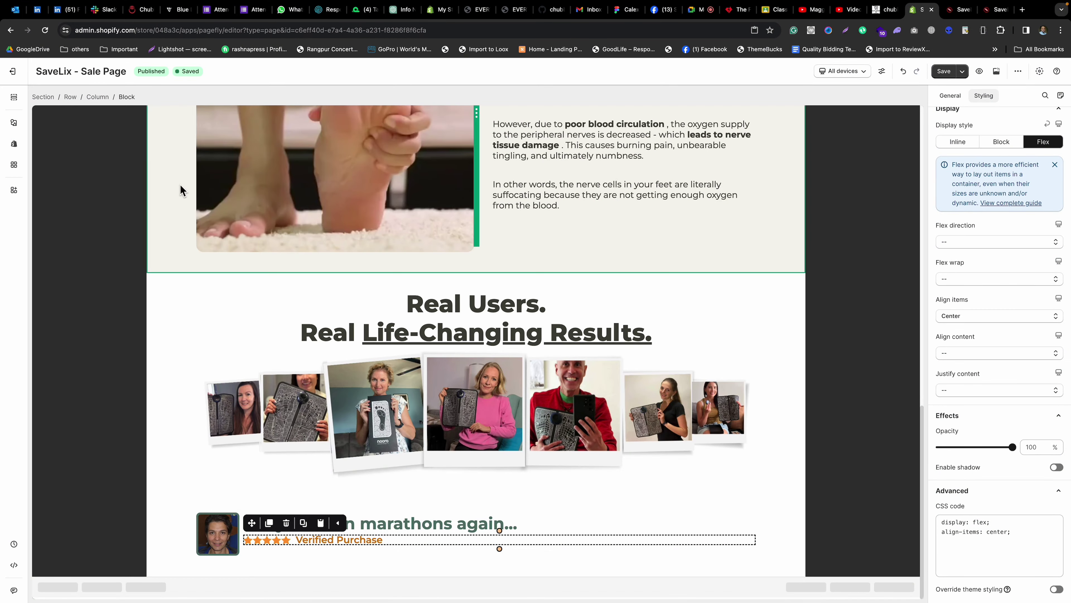
pyautogui.click(271, 523)
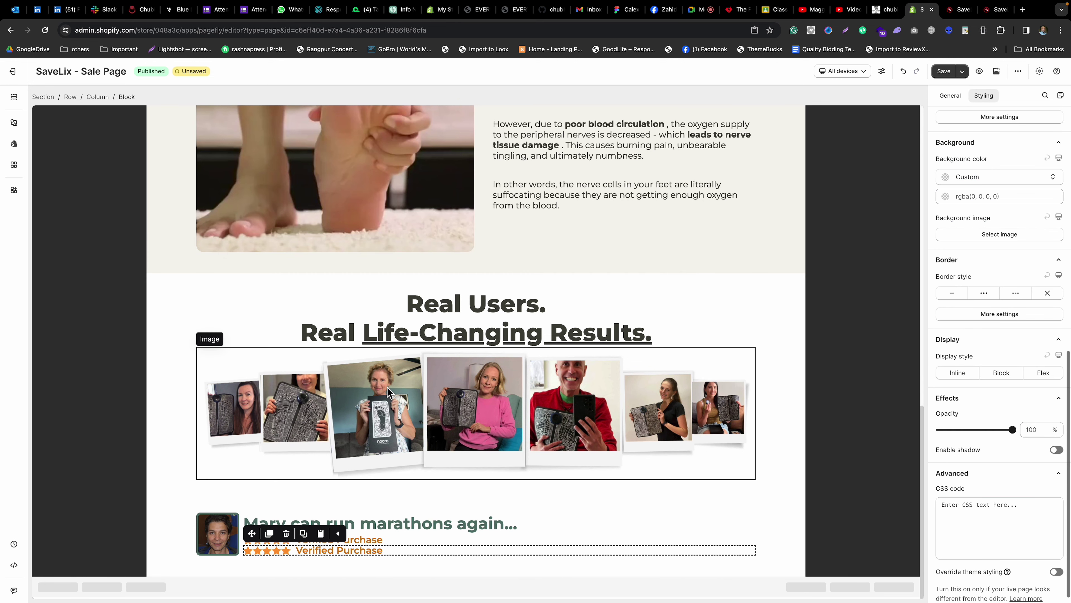
pyautogui.click(278, 554)
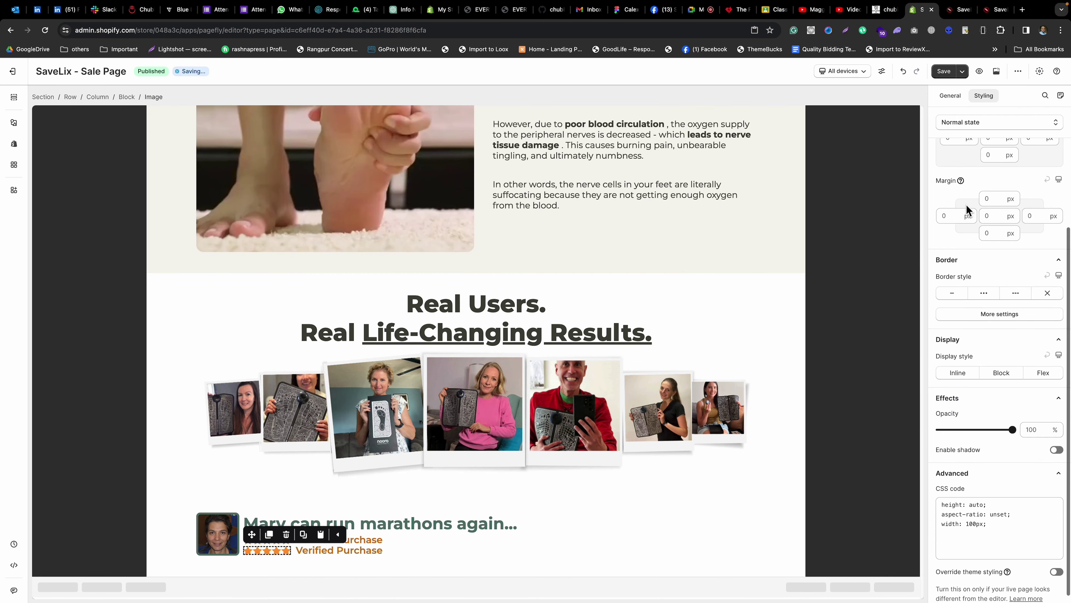
pyautogui.click(950, 96)
pyautogui.click(977, 210)
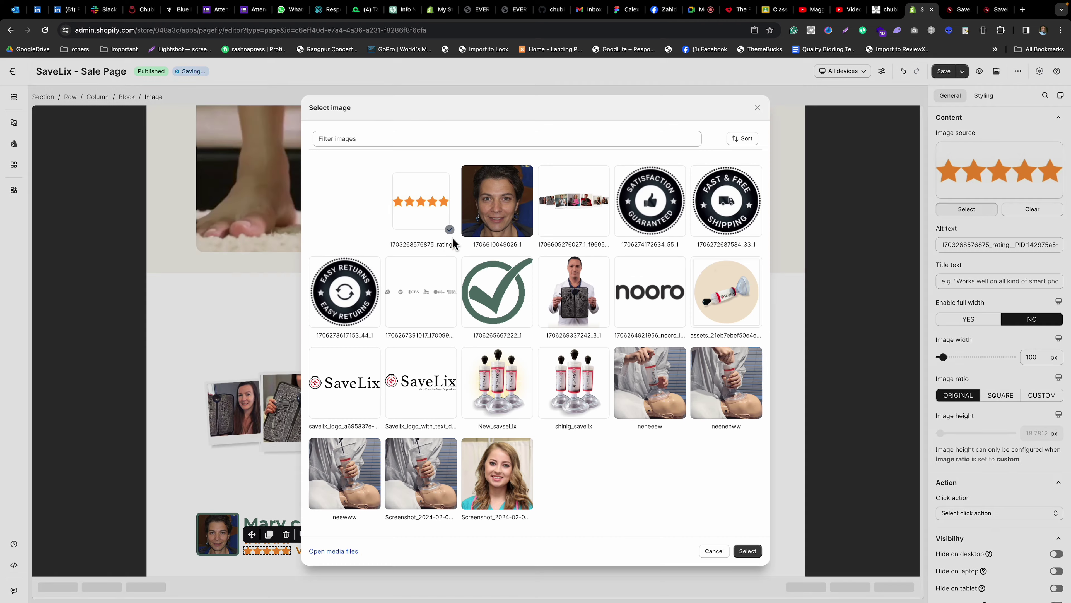
pyautogui.click(346, 216)
pyautogui.click(370, 329)
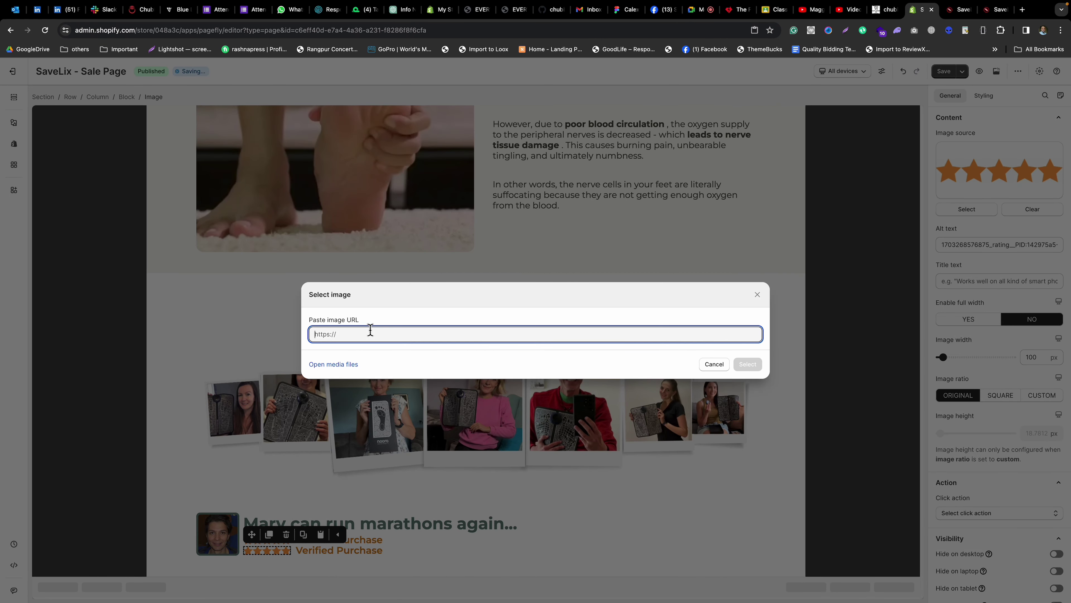
pyautogui.hotkey('ctrl', 'v')
pyautogui.click(747, 364)
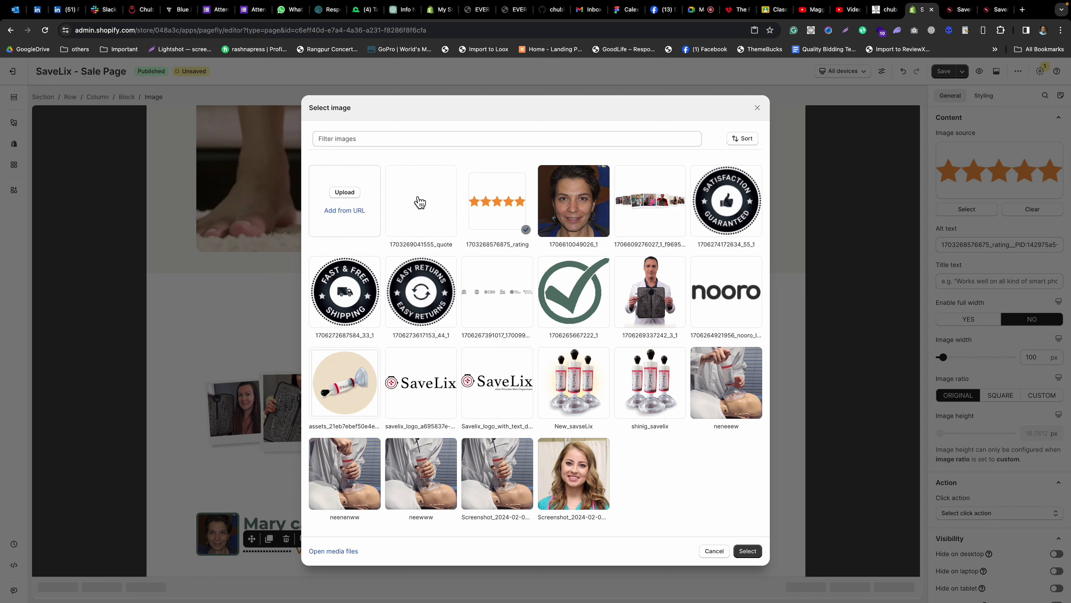
pyautogui.click(747, 550)
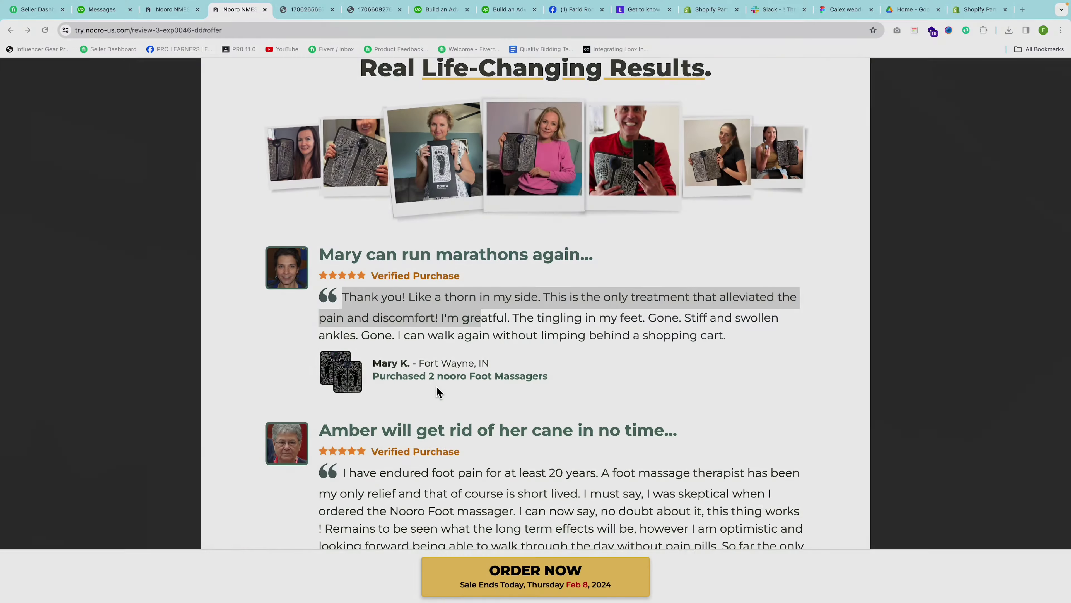
# Copy the first testimonial's text from the reference page and paste it over the heading beside the quote mark.
pyautogui.moveTo(523, 321); pyautogui.dragTo(373, 335)
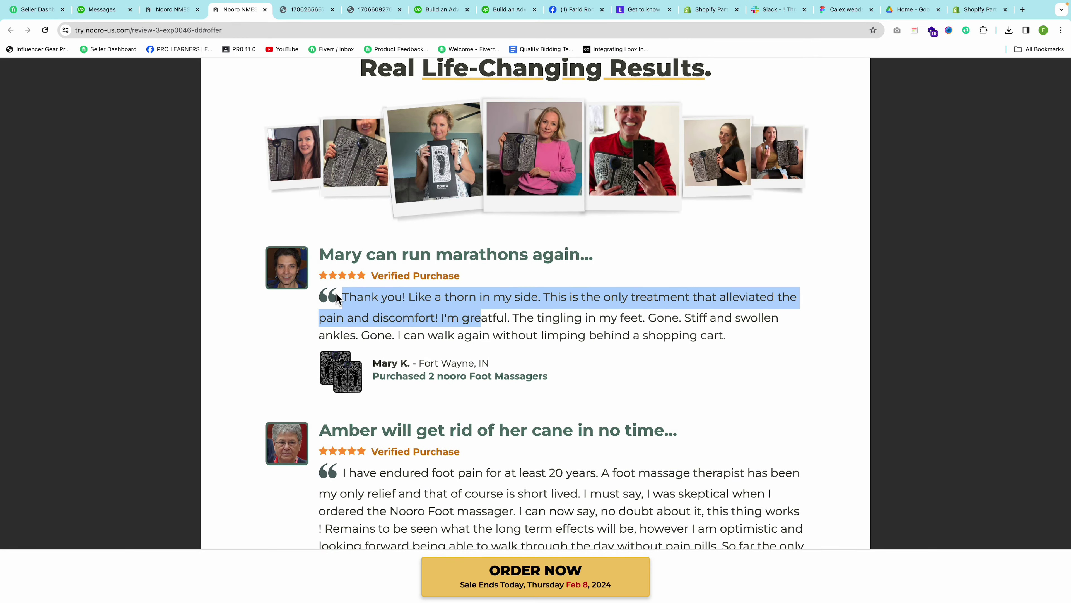
pyautogui.tripleClick(399, 303)
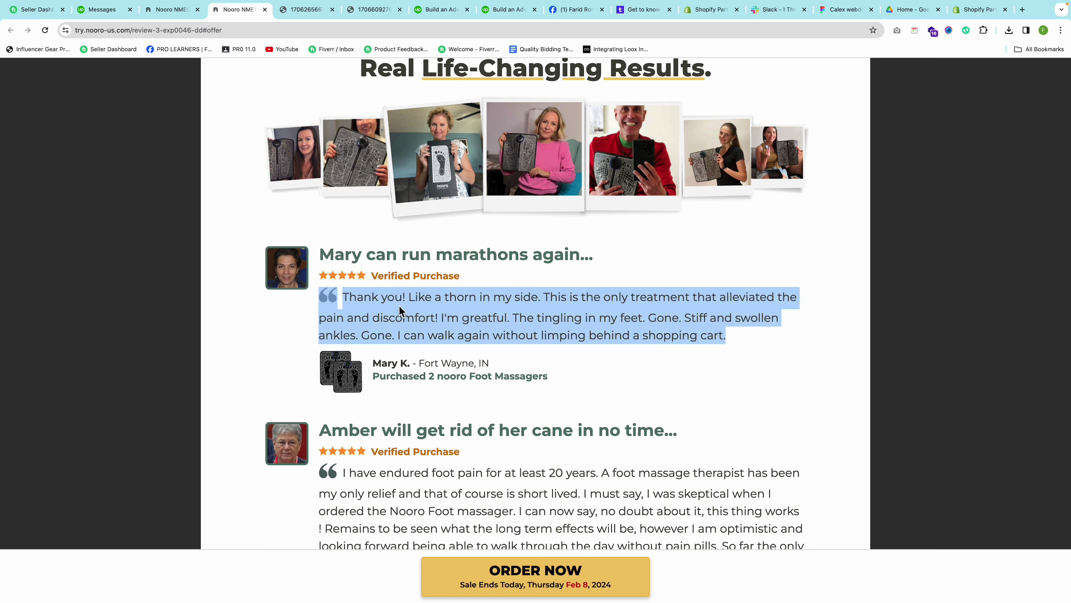
pyautogui.keyDown('shift'); pyautogui.click(400, 305); pyautogui.keyUp('shift')
pyautogui.moveTo(342, 293); pyautogui.dragTo(751, 349)
pyautogui.moveTo(318, 294); pyautogui.dragTo(754, 346)
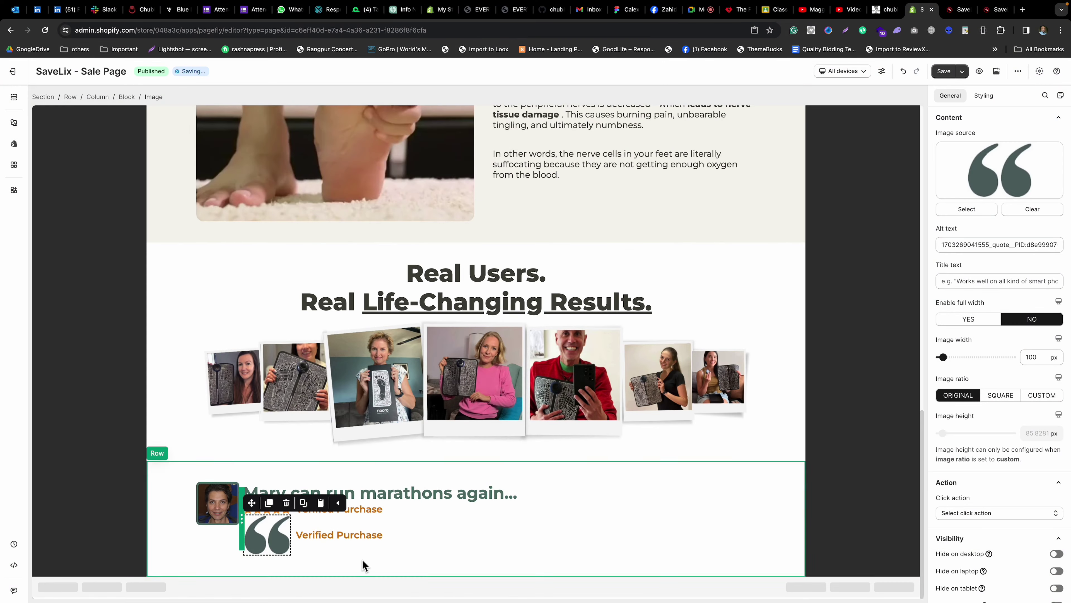
pyautogui.click(345, 532)
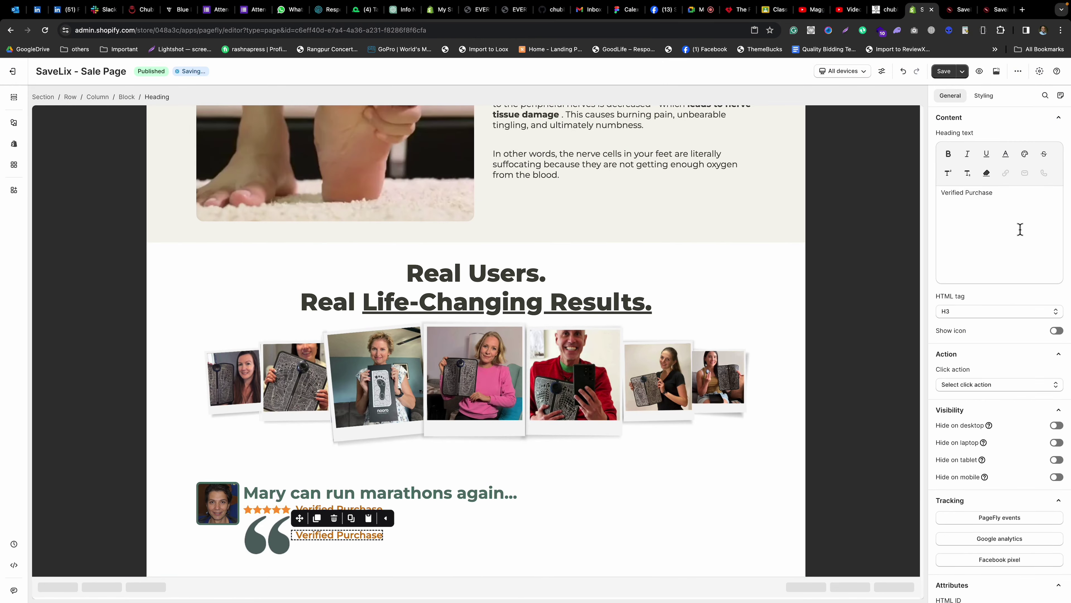
pyautogui.hotkey('ctrl', 'a')
pyautogui.hotkey('ctrl', 'v')
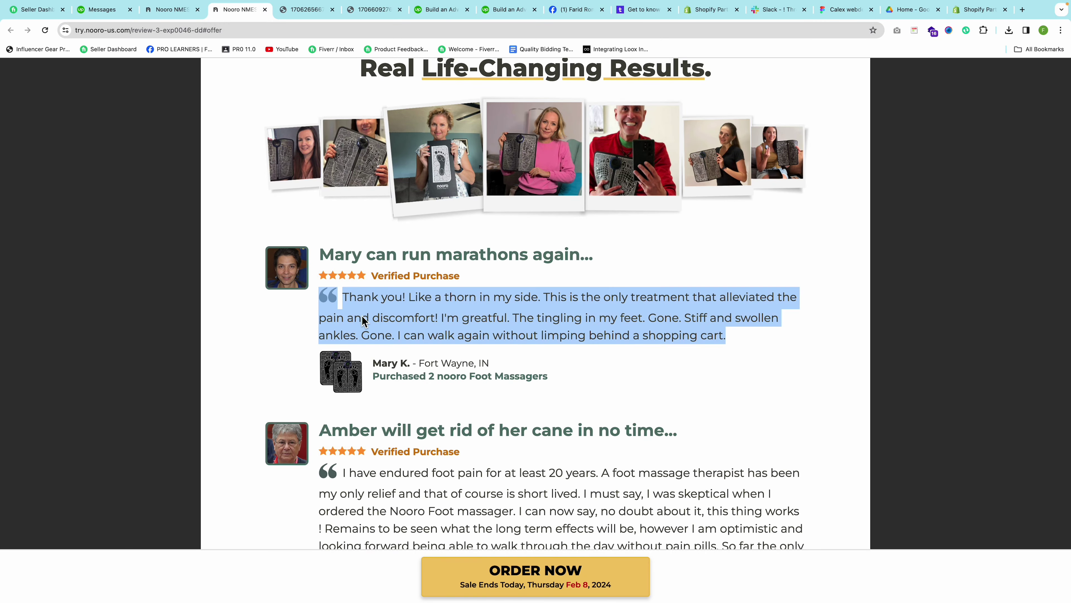
# Open the inspector on the first testimonial's review text on the reference Nooro page.
pyautogui.click(359, 301)
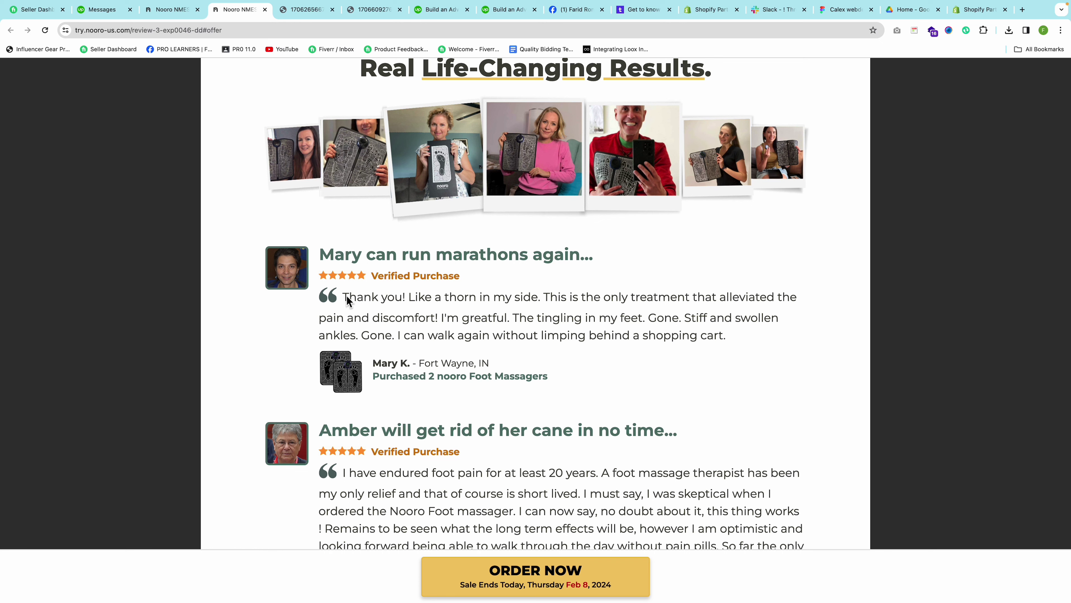
pyautogui.moveTo(347, 295); pyautogui.dragTo(691, 349)
pyautogui.rightClick(417, 312)
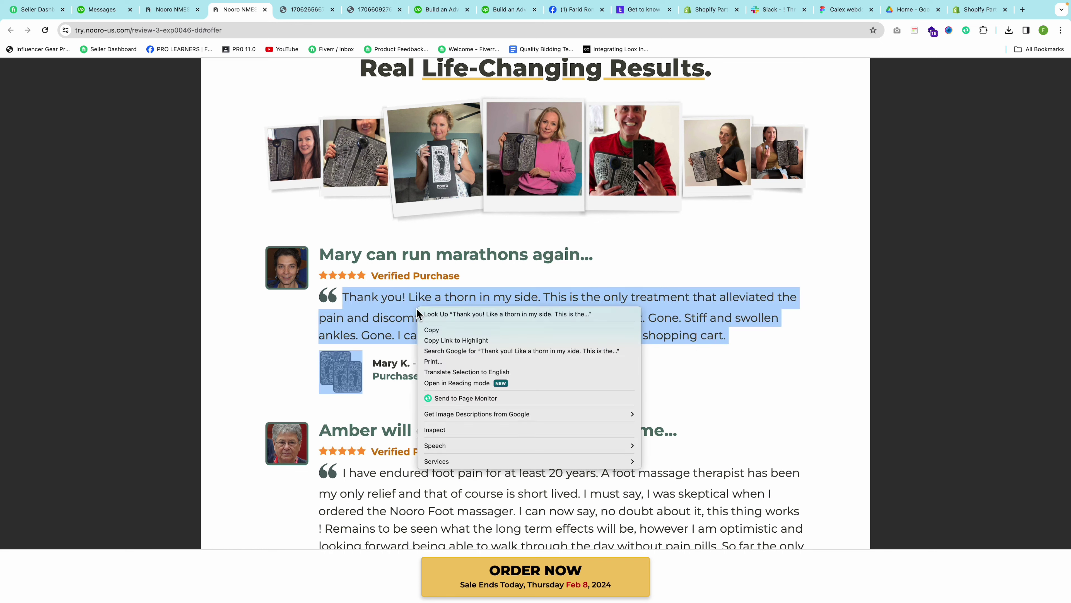
pyautogui.click(760, 334)
pyautogui.click(476, 312)
pyautogui.rightClick(421, 307)
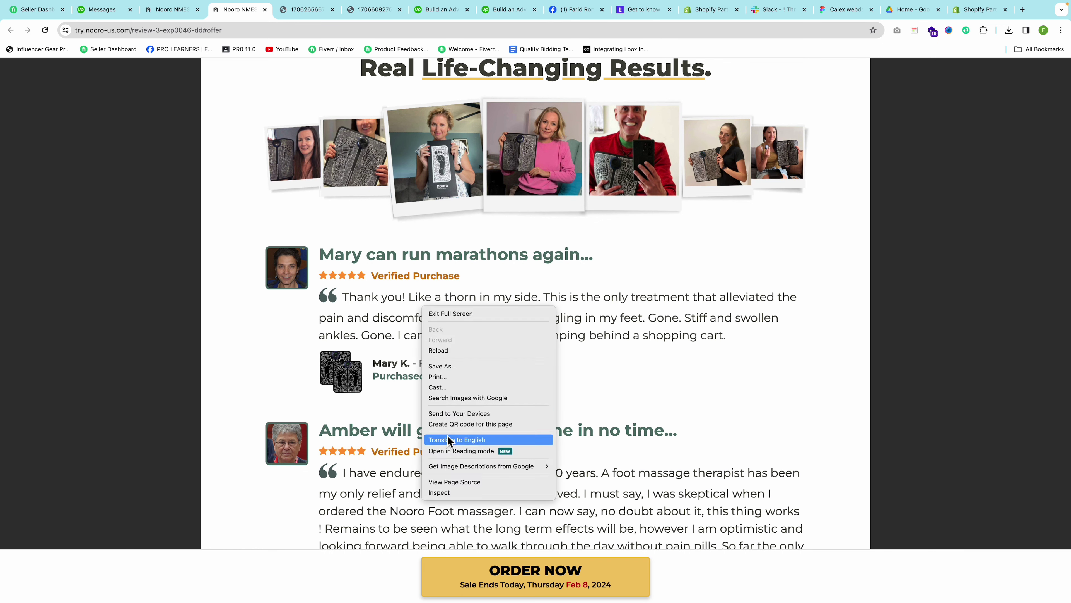
pyautogui.click(437, 492)
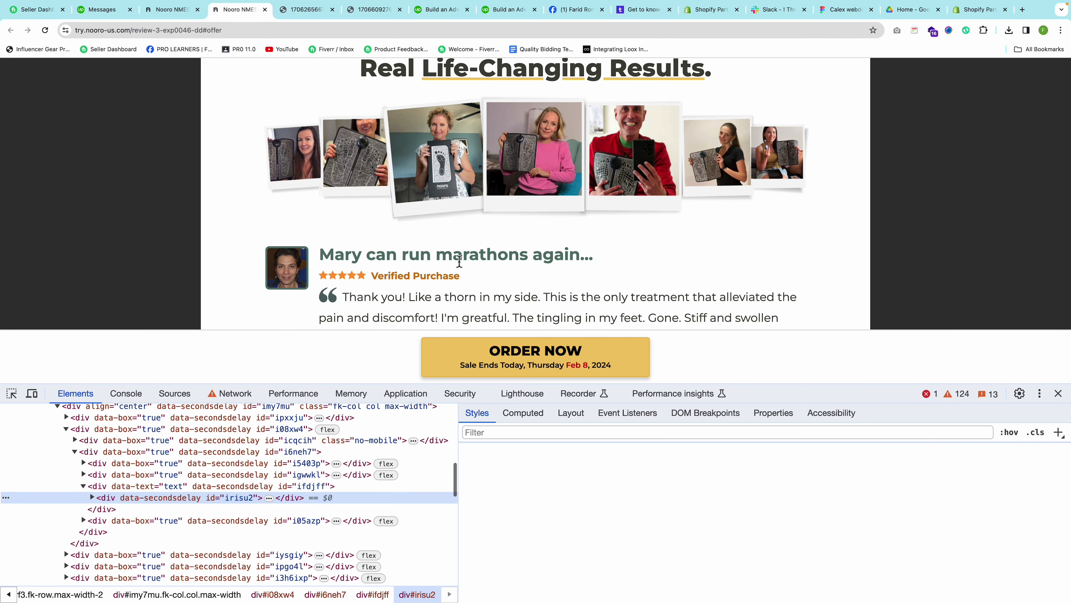
# Select the review text's span in the inspector, copy its color declaration and check its inherited font size.
pyautogui.click(92, 497)
pyautogui.click(114, 509)
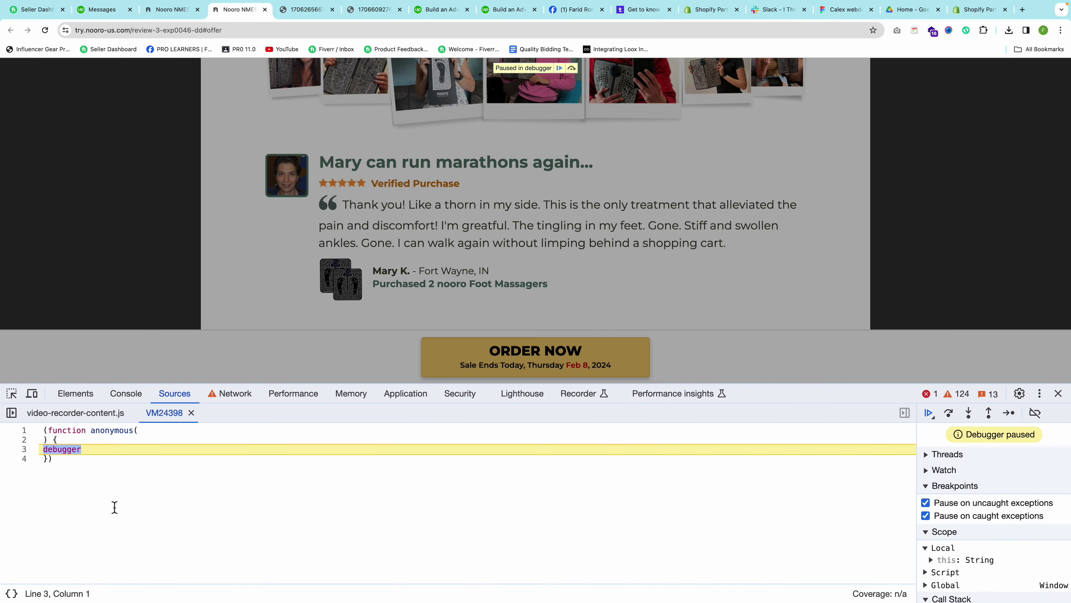
pyautogui.click(76, 393)
pyautogui.click(237, 527)
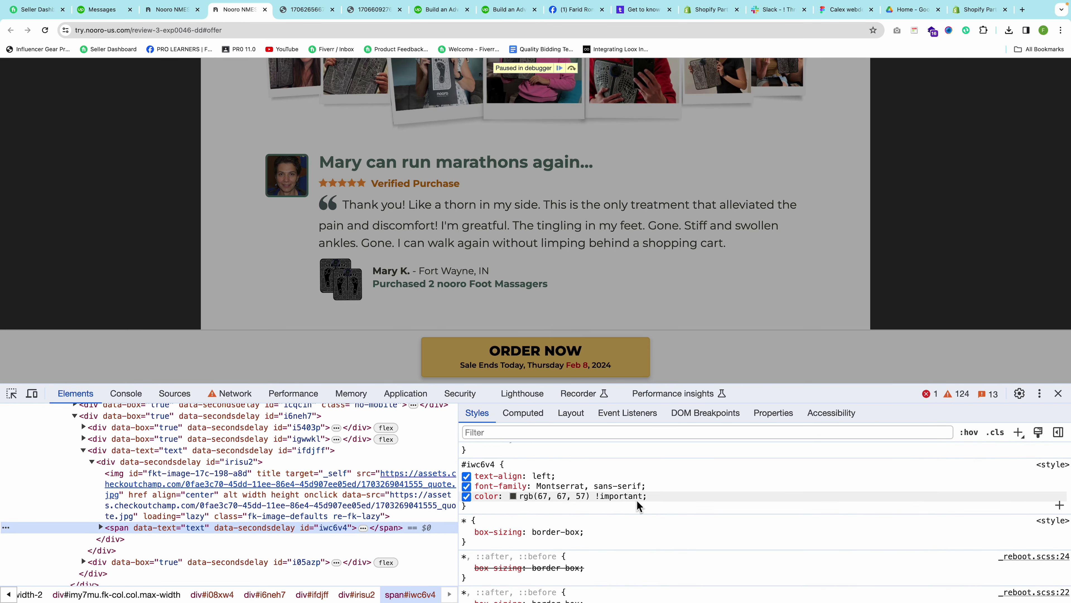
pyautogui.moveTo(653, 496)
pyautogui.mouseDown()
pyautogui.moveTo(661, 480)
pyautogui.moveTo(657, 488)
pyautogui.mouseUp()
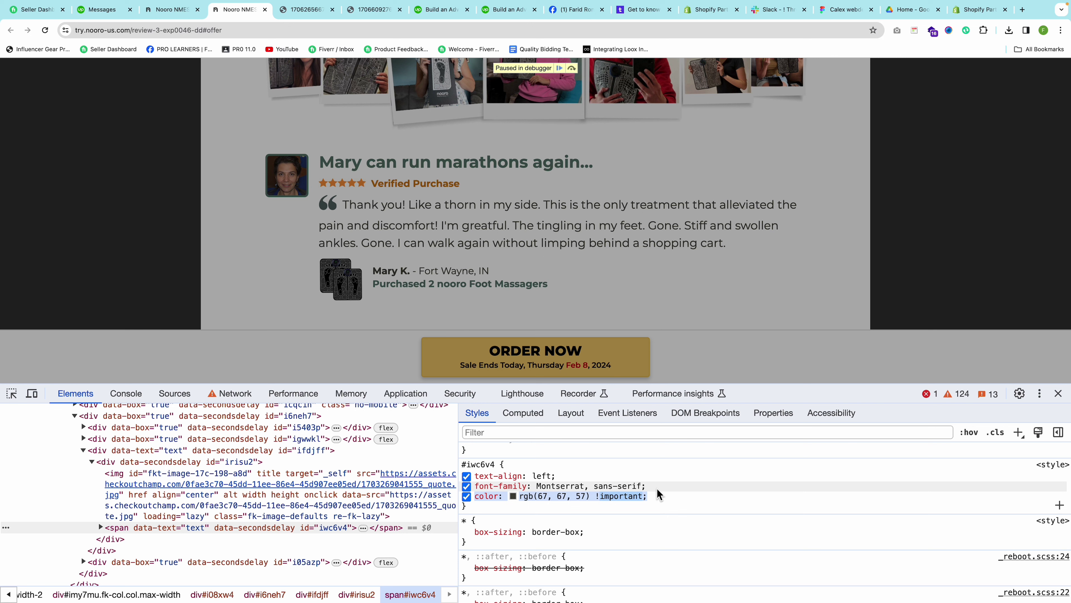
pyautogui.scroll(-5, 646, 506)
pyautogui.scroll(-3, 645, 511)
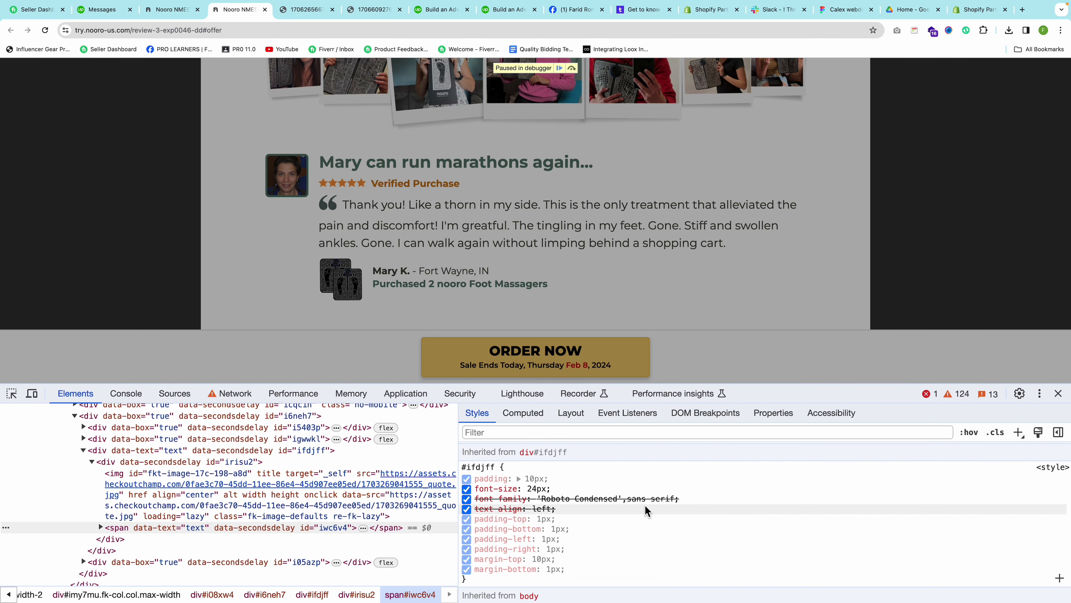
pyautogui.scroll(8, 645, 506)
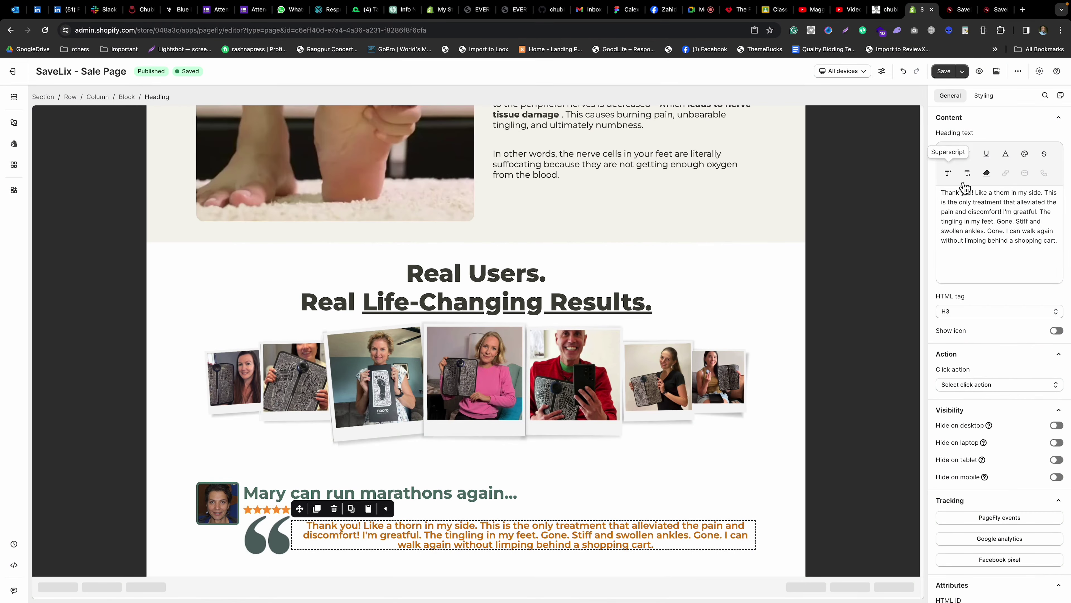
# Set the review heading's content color on the sale page to the copied rgb(67, 67, 57).
pyautogui.click(984, 96)
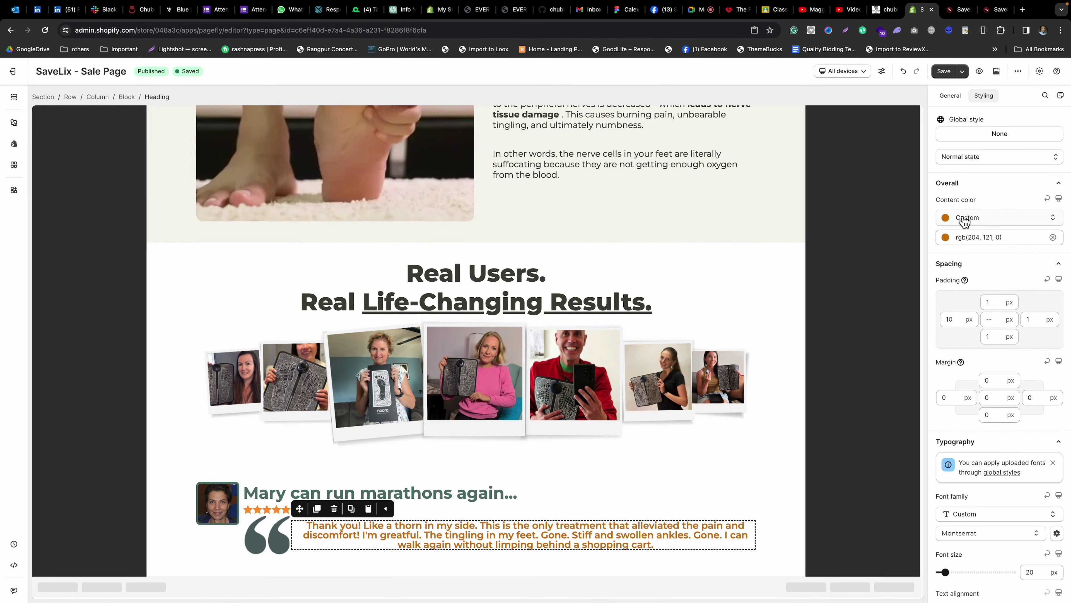
pyautogui.click(946, 237)
pyautogui.doubleClick(943, 352)
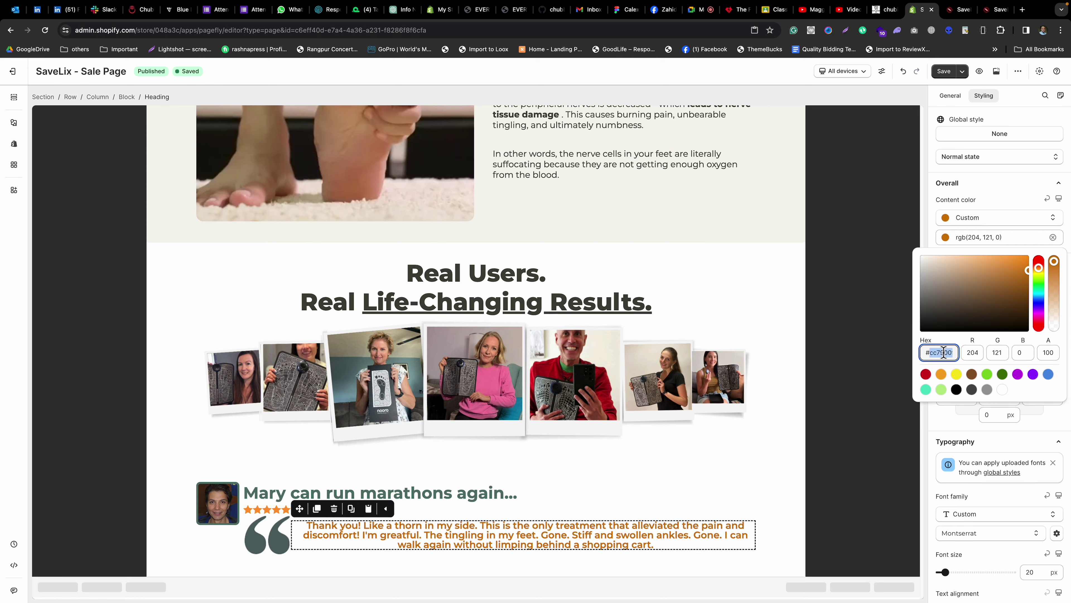
pyautogui.press('super+v')
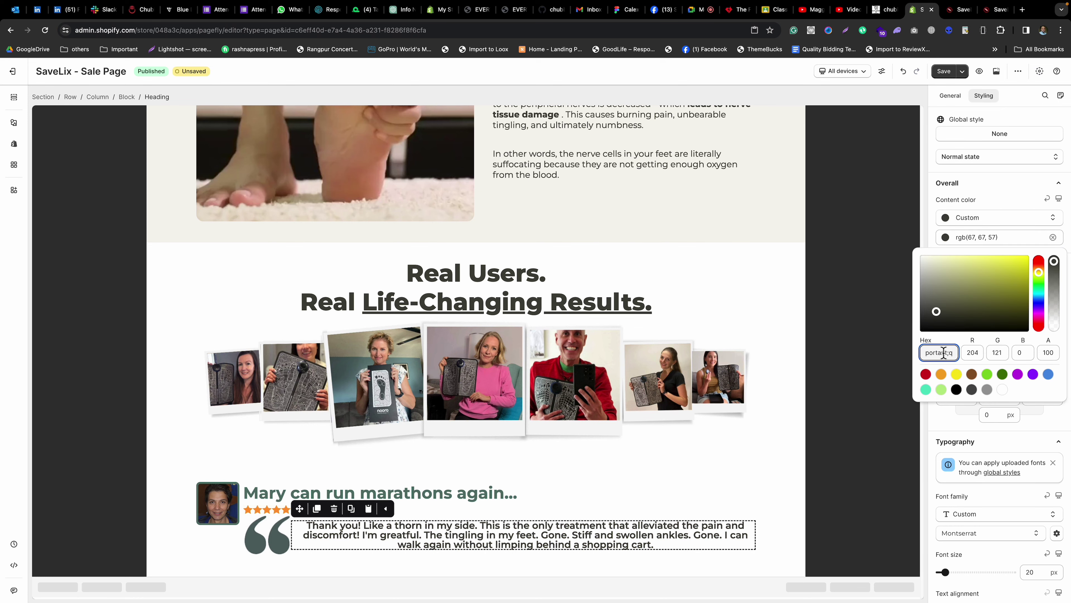
# Show the reference review text's color as a hex code in the inspector and recheck its inherited text styles.
pyautogui.press('super+grave')
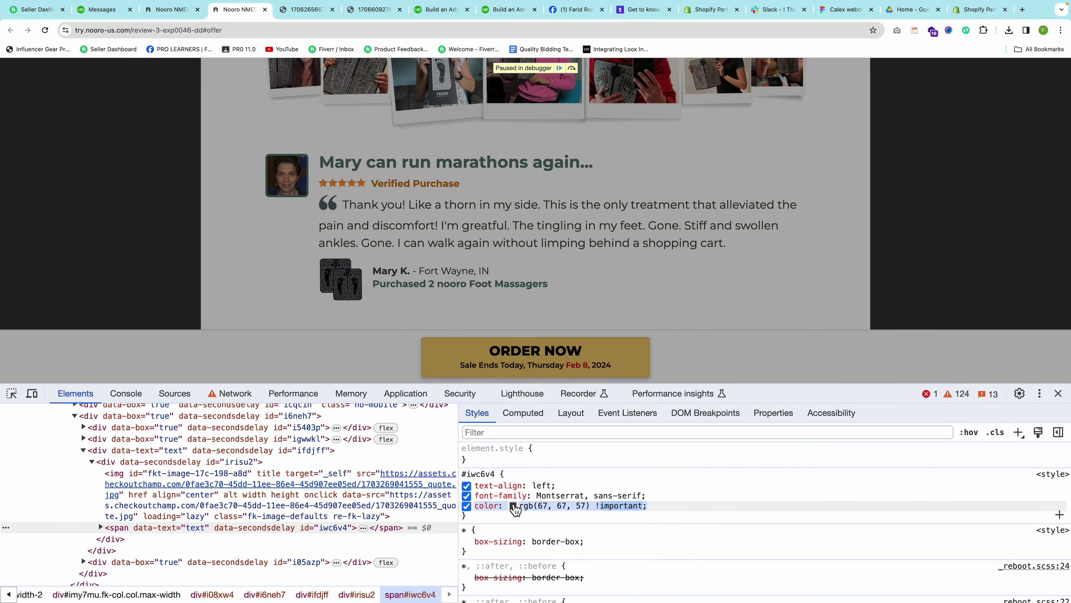
pyautogui.click(513, 506)
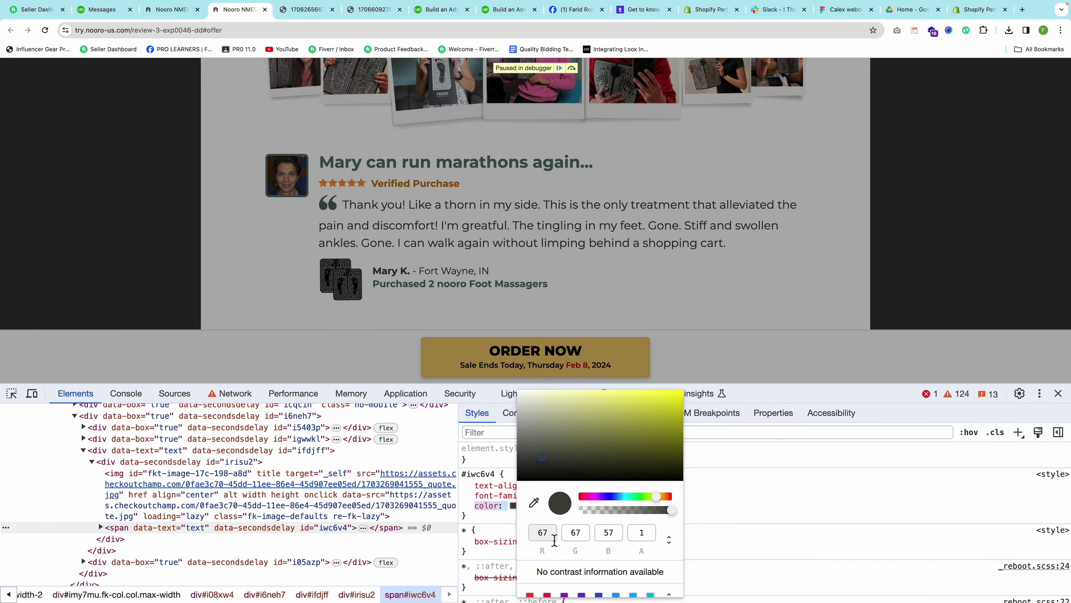
pyautogui.click(669, 539)
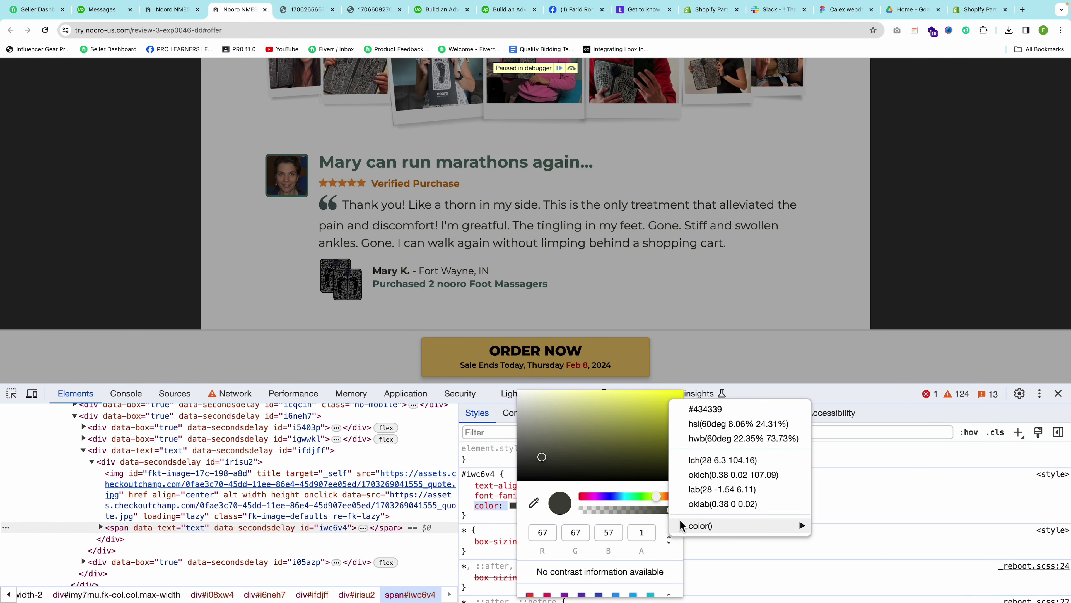
pyautogui.click(707, 409)
pyautogui.tripleClick(556, 528)
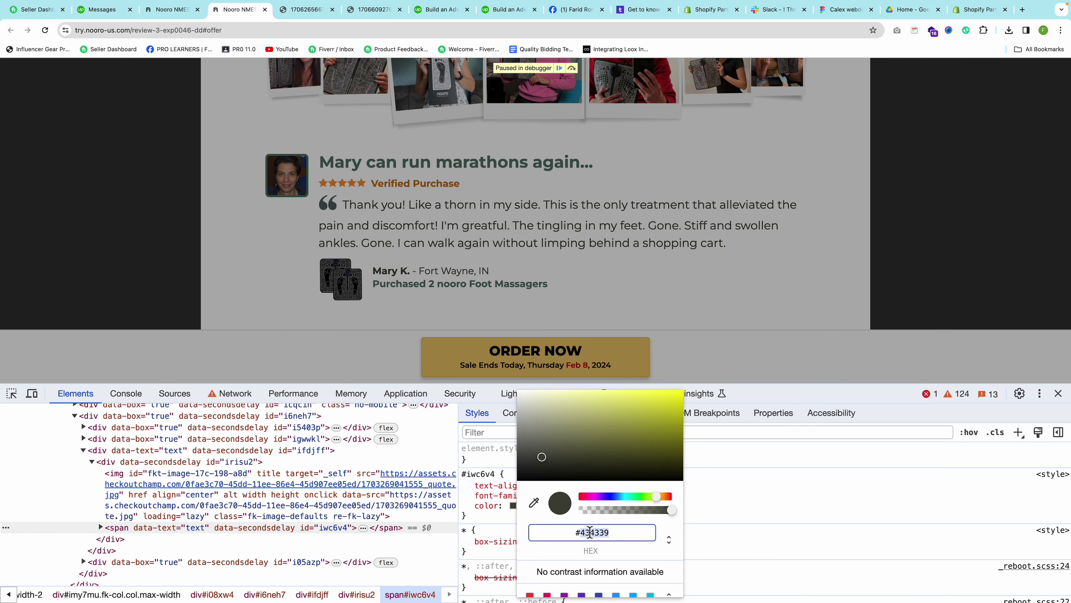
pyautogui.press('Up')
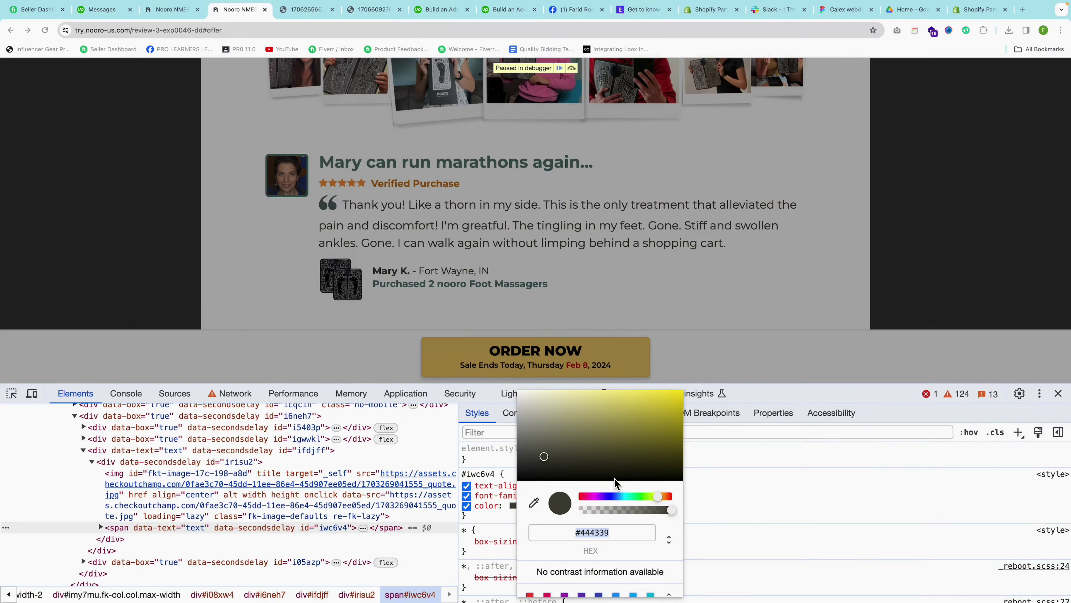
pyautogui.click(707, 509)
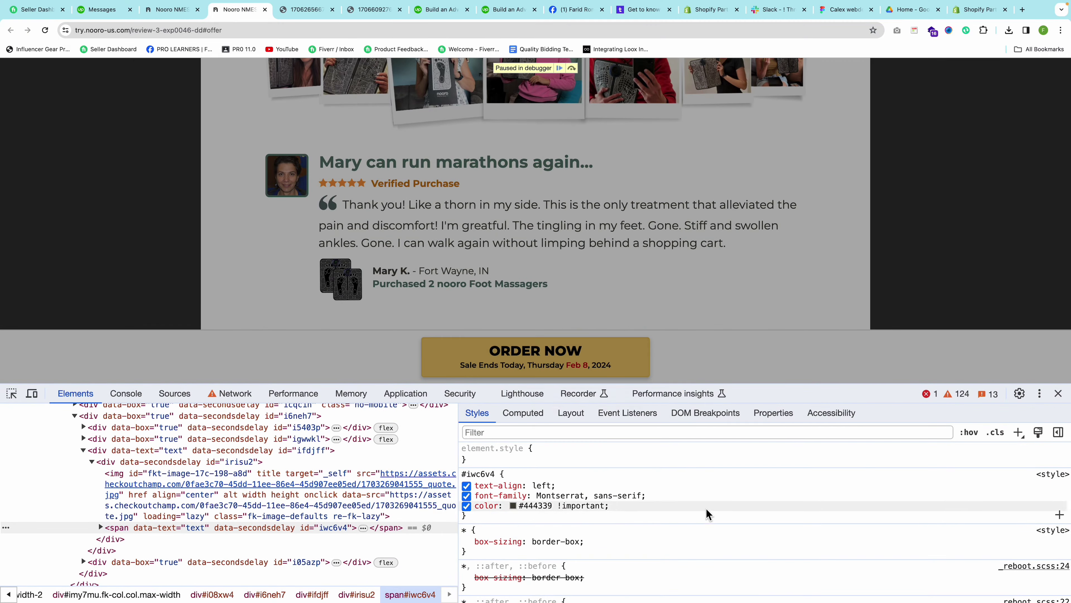
pyautogui.scroll(-3, 597, 518)
pyautogui.scroll(-3, 596, 524)
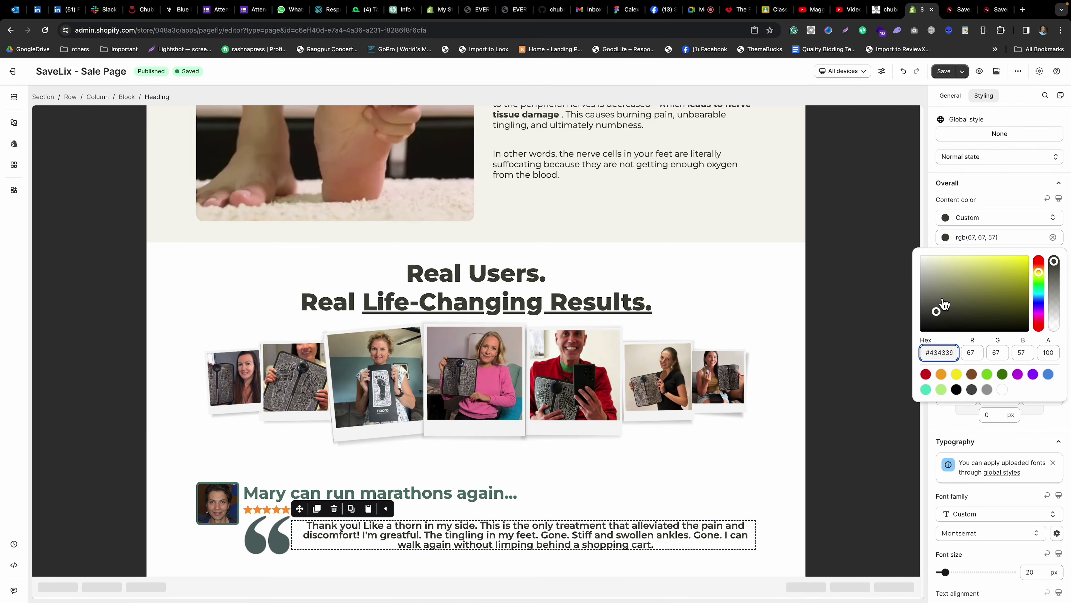
# Enter #434339 as the review heading's content color on the sale page and close the color picker.
pyautogui.click(939, 347)
pyautogui.write('444339')
pyautogui.click(979, 353)
pyautogui.click(994, 193)
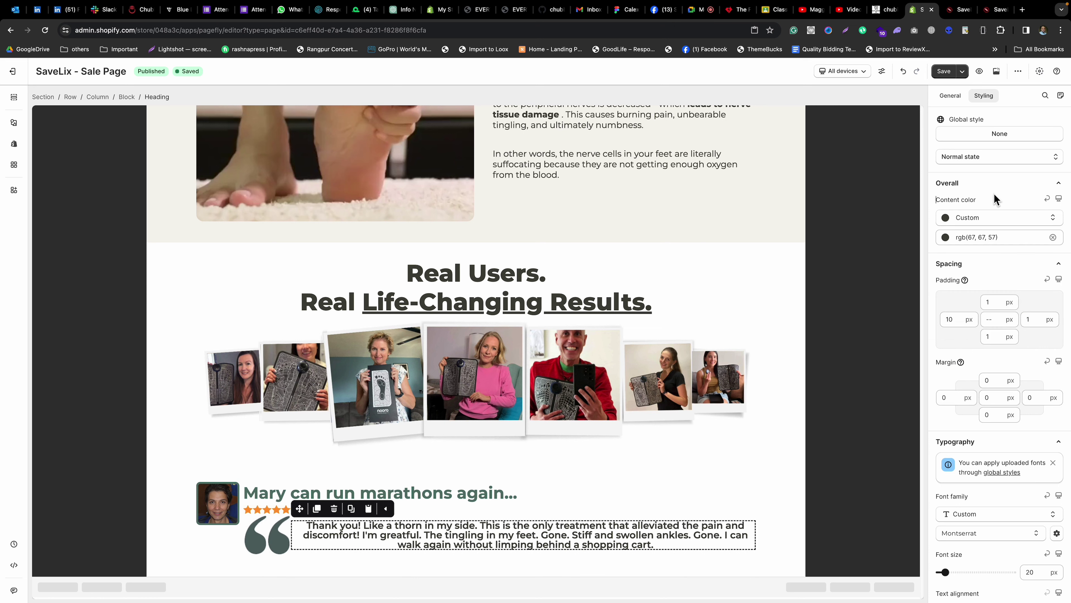
# Set the review heading's font family to Montserrat and its font size to 24 px.
pyautogui.scroll(-5, 994, 193)
pyautogui.scroll(-1, 994, 193)
pyautogui.click(969, 279)
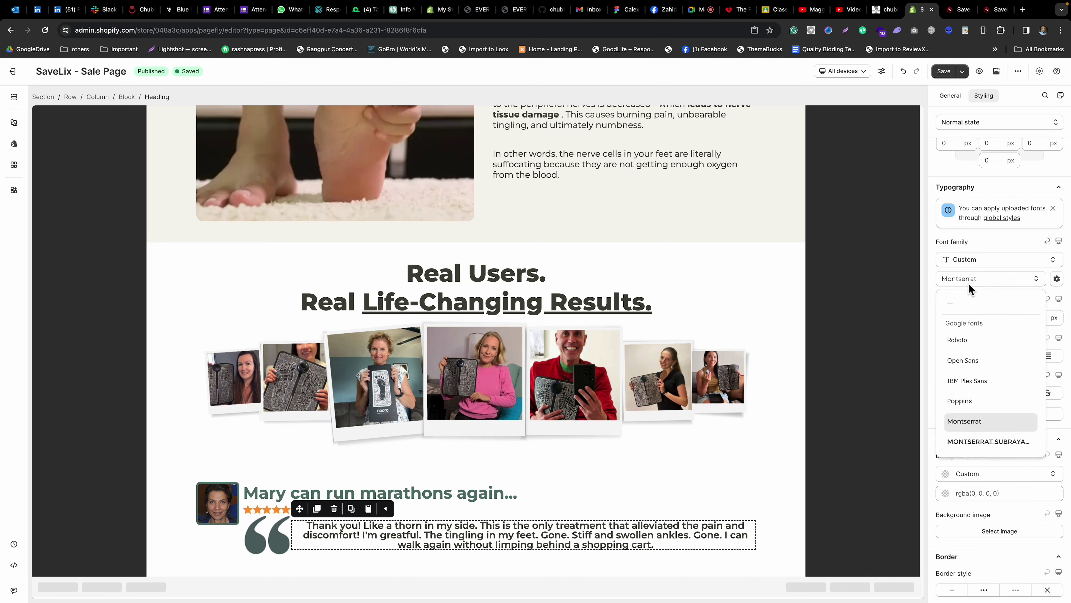
pyautogui.click(966, 422)
pyautogui.click(1035, 317)
pyautogui.write('24')
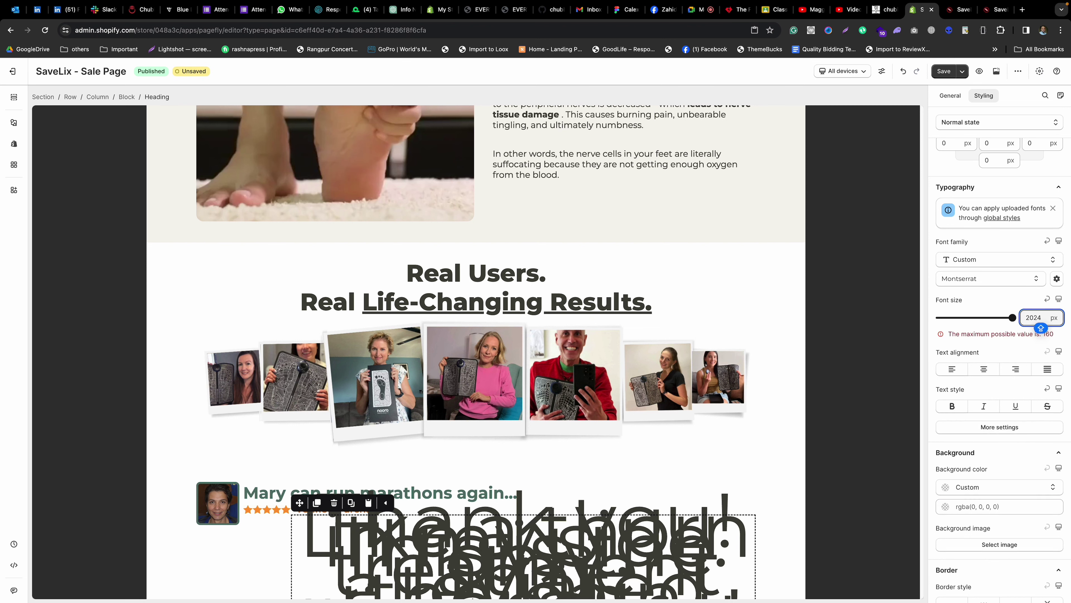
pyautogui.hotkey('ctrl', 'a')
pyautogui.write('24')
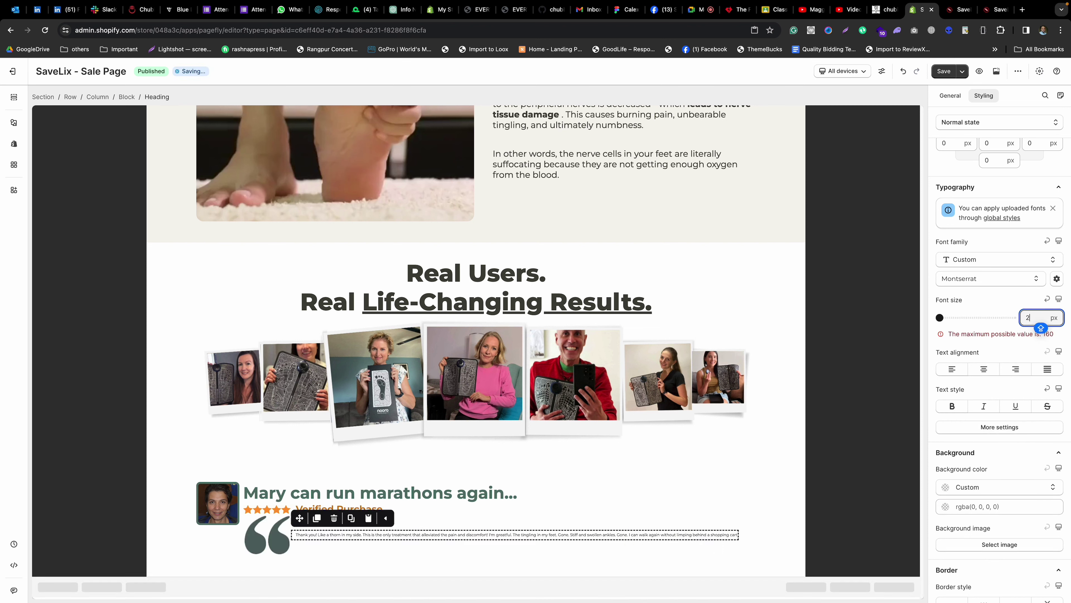
pyautogui.click(1023, 336)
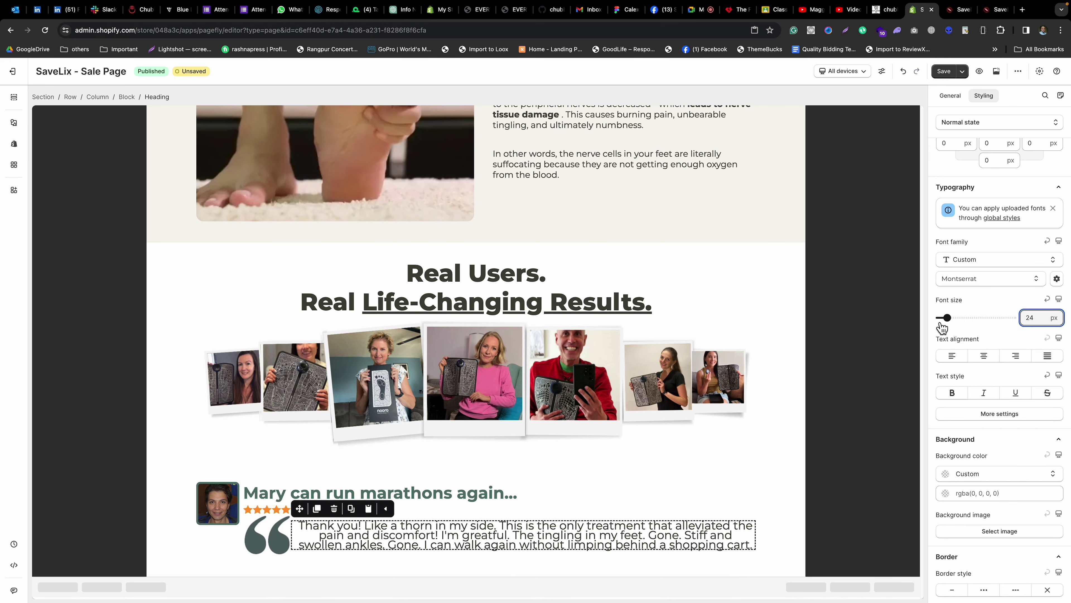
# Check the review text's line height on the reference Nooro page and open the review heading's additional typography settings on the sale page.
pyautogui.press('super+Tab')
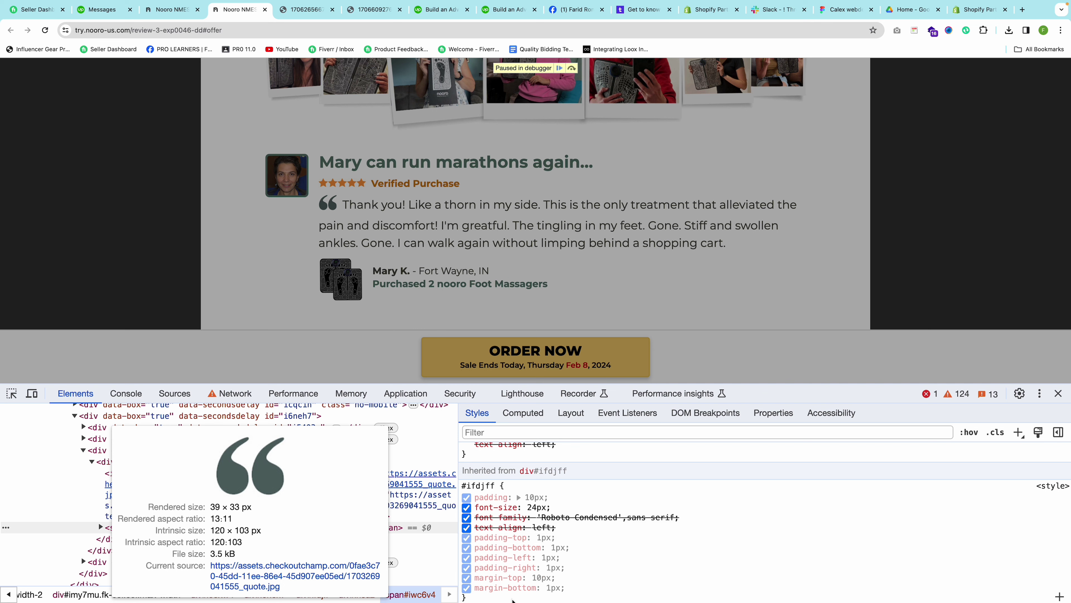
pyautogui.scroll(10, 560, 562)
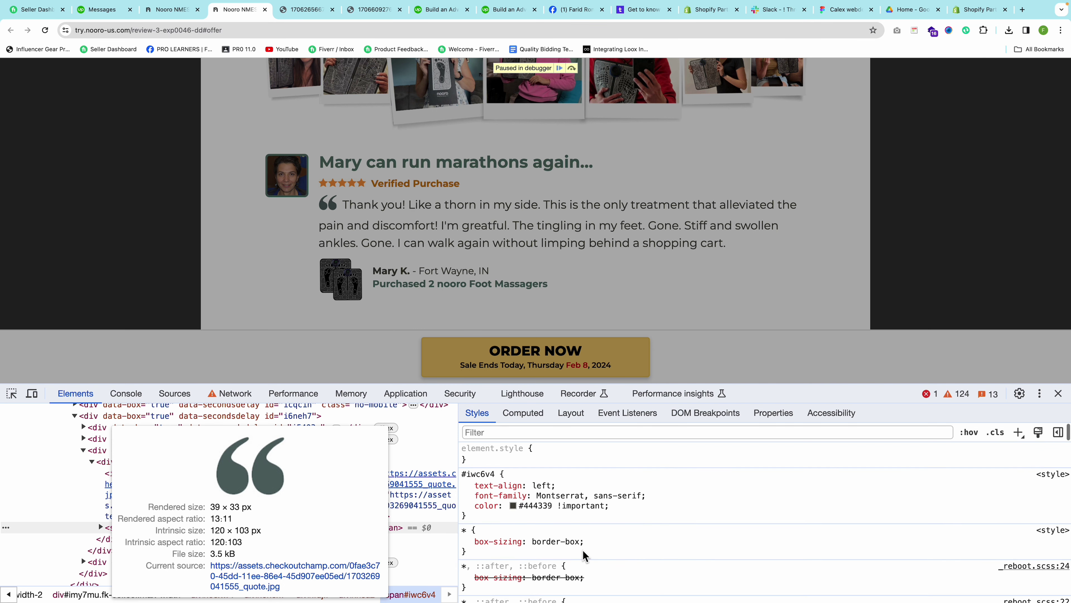
pyautogui.scroll(-8, 583, 550)
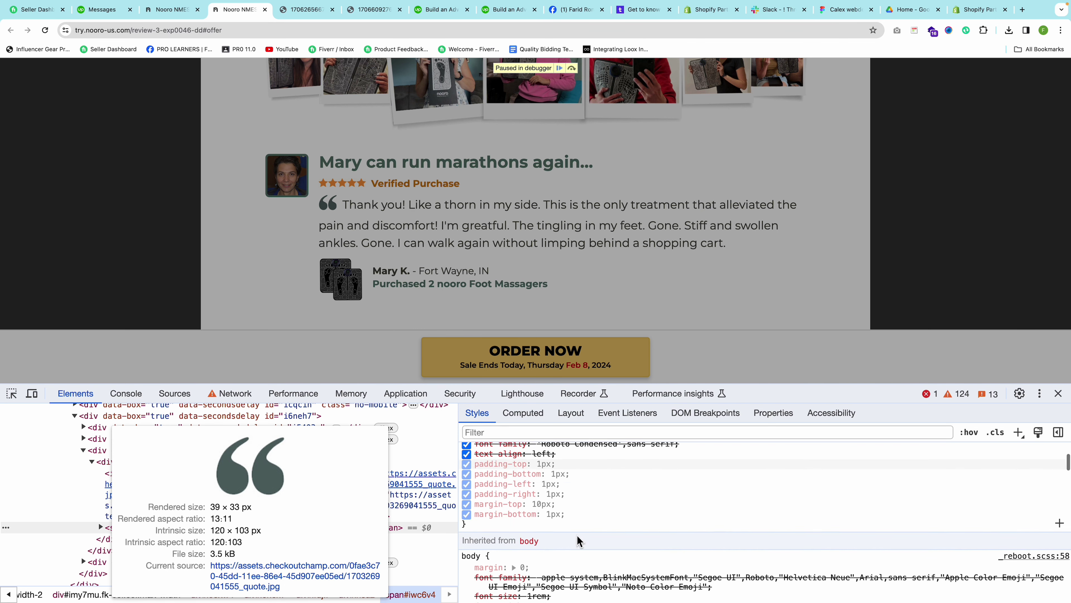
pyautogui.scroll(-3, 577, 536)
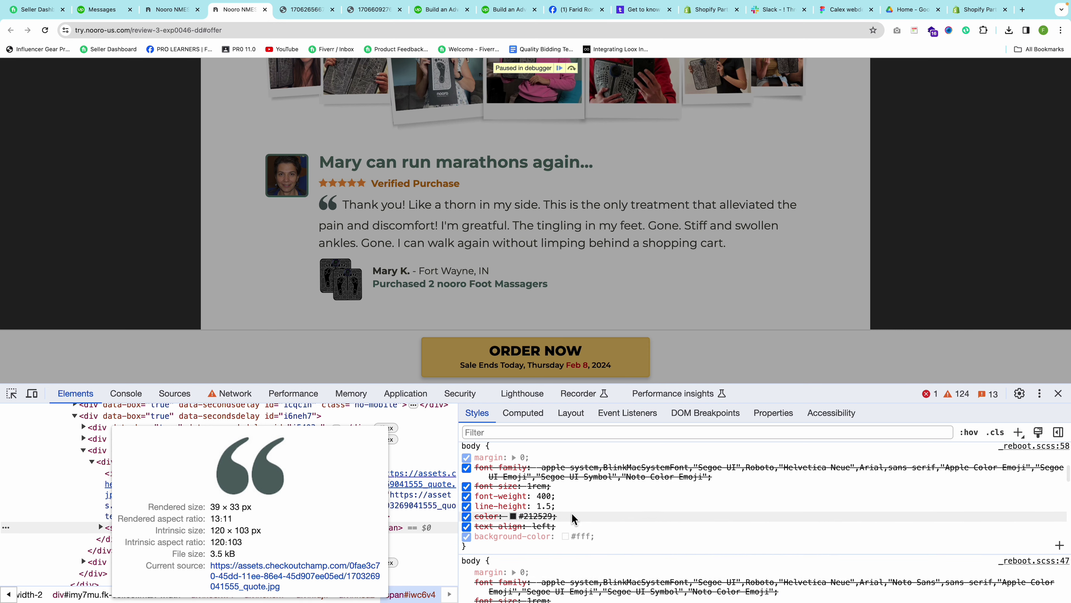
pyautogui.press('super+grave')
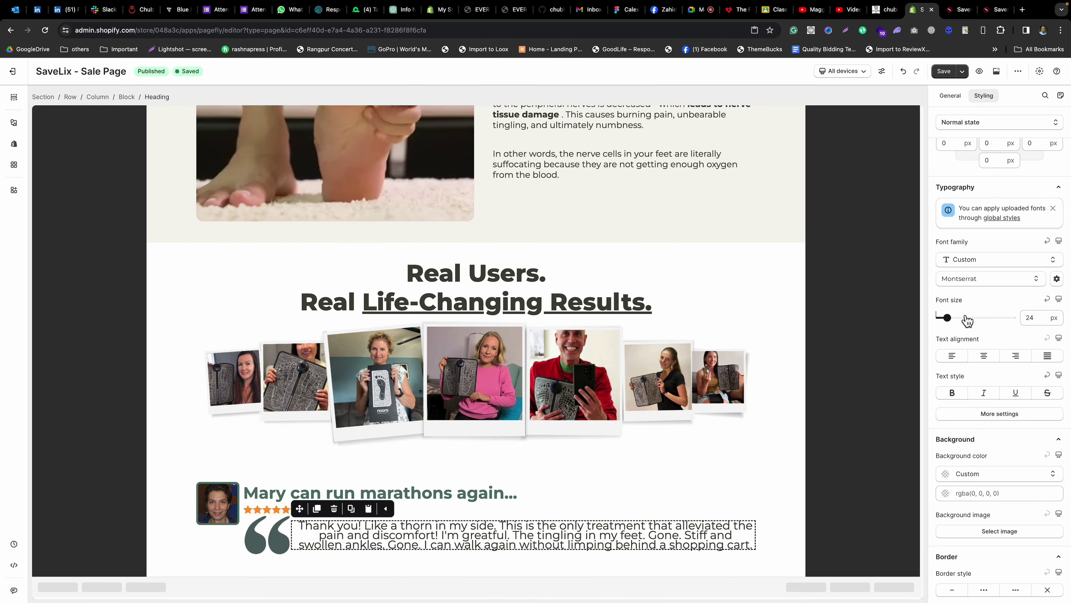
pyautogui.scroll(-3, 972, 316)
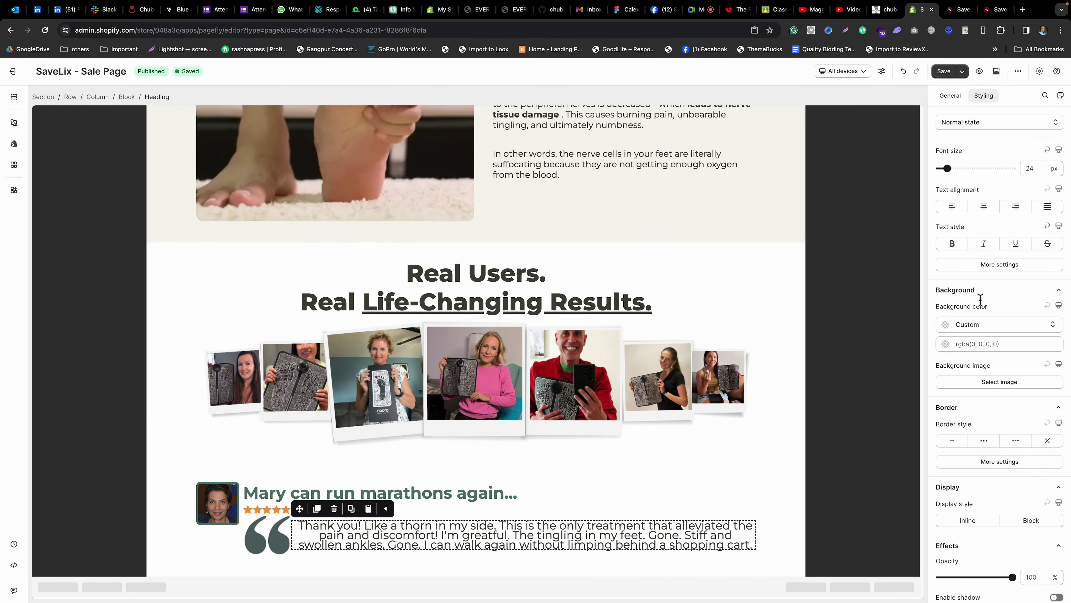
pyautogui.click(988, 265)
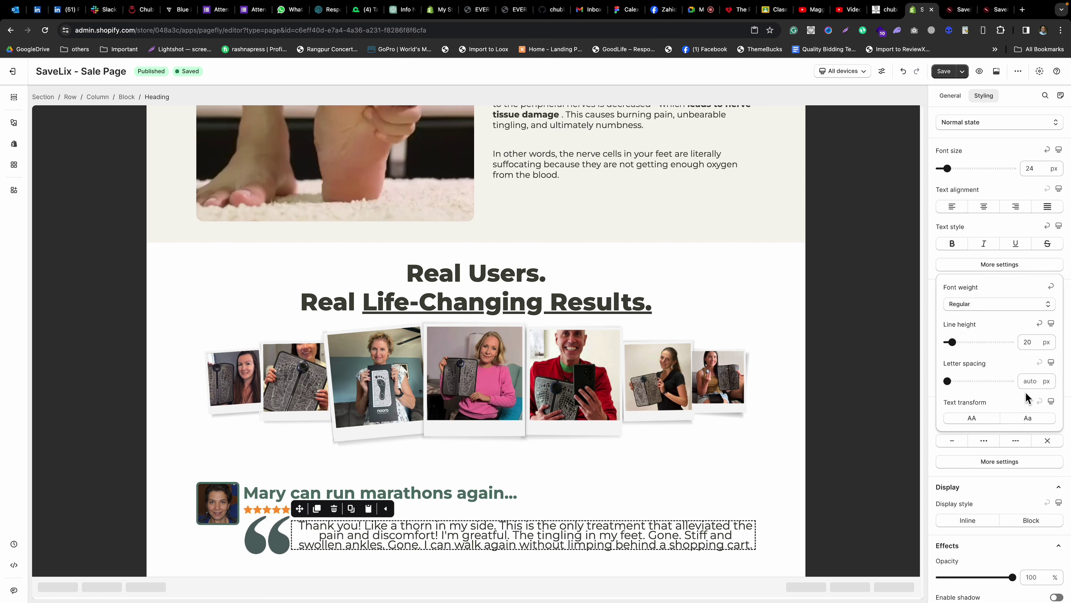
pyautogui.click(1032, 384)
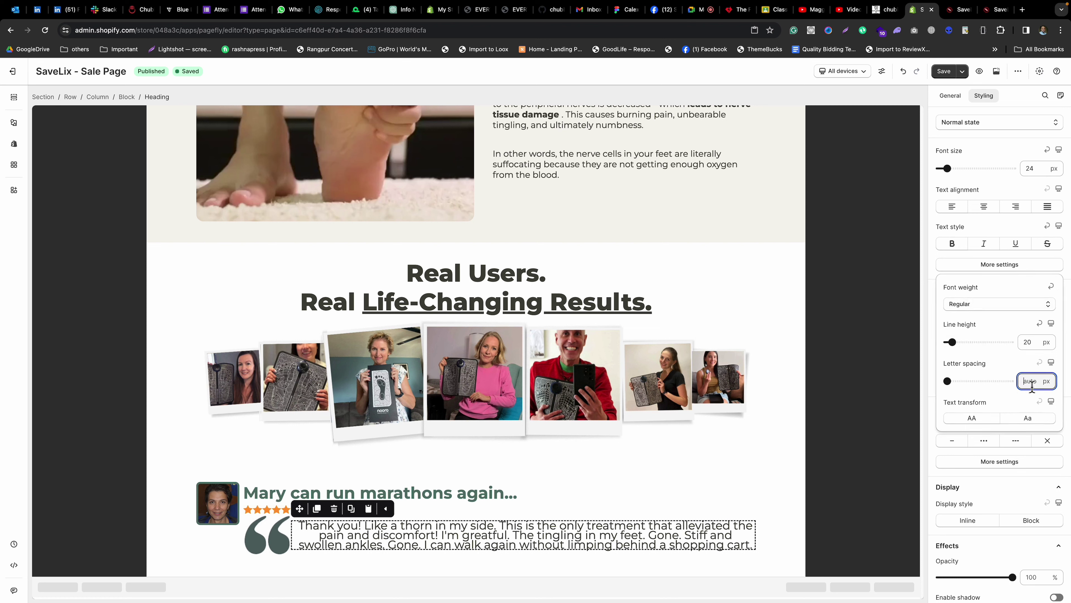
pyautogui.click(1046, 382)
pyautogui.write('1.5')
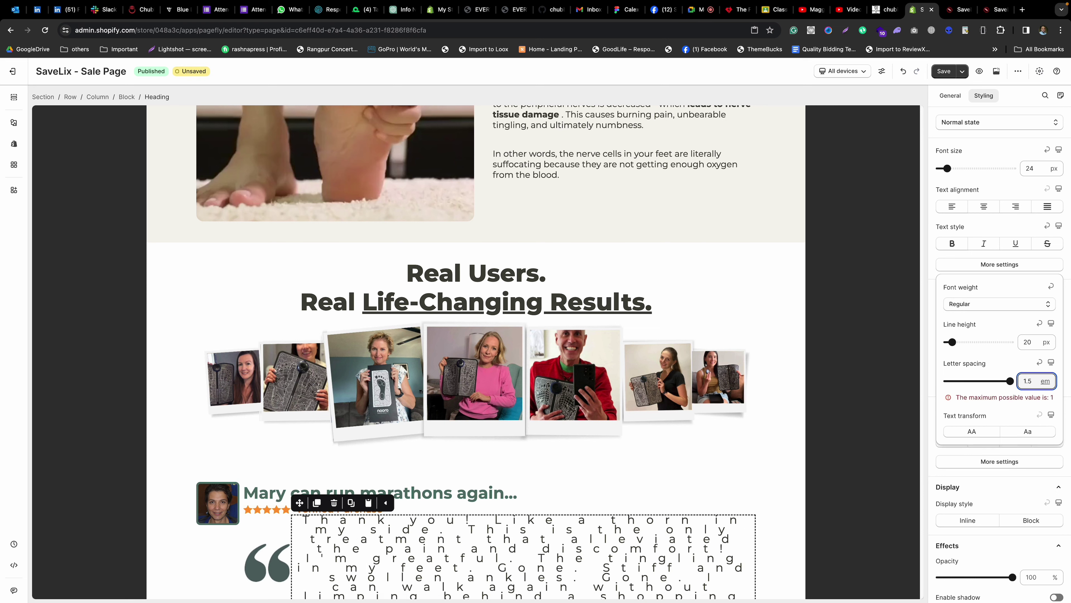
pyautogui.press('BackSpace')
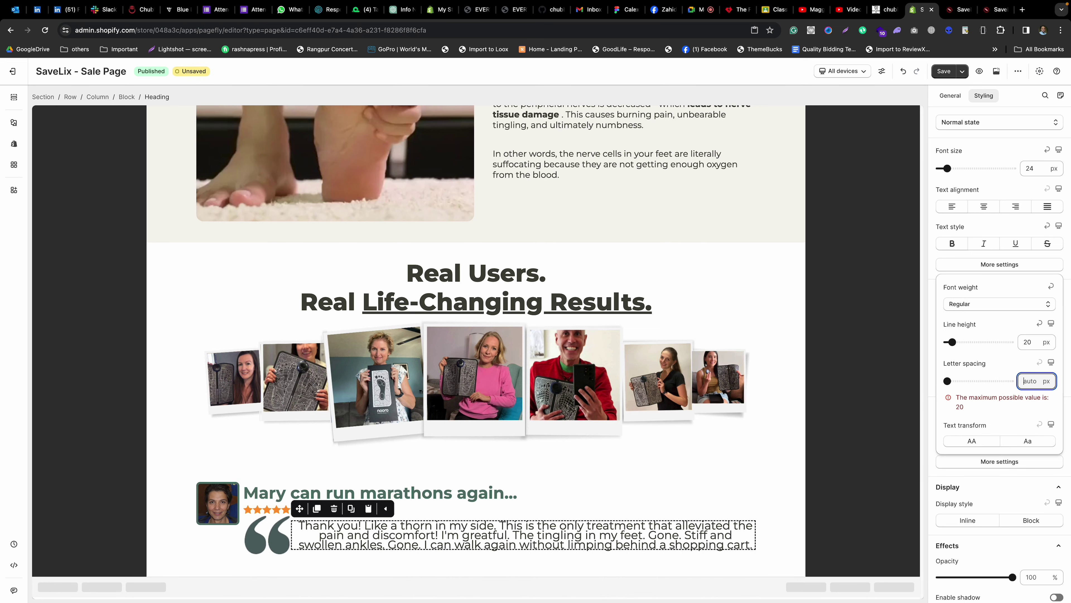
# Switch the review heading's line height unit to em and set the line height to 1.5.
pyautogui.click(1047, 343)
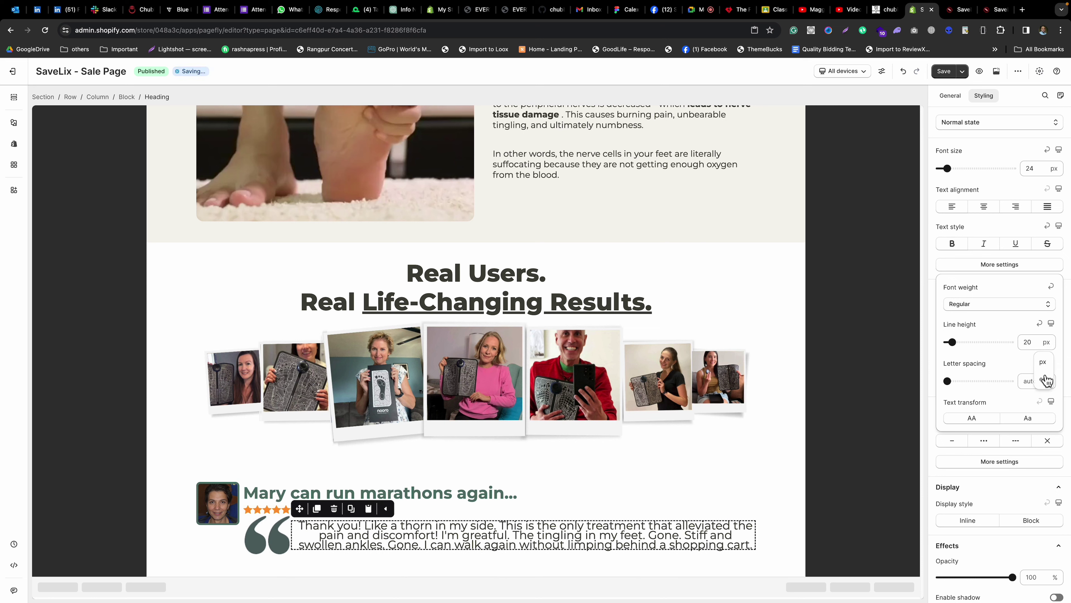
pyautogui.click(1035, 363)
pyautogui.moveTo(1031, 342); pyautogui.dragTo(1039, 345)
pyautogui.write('5')
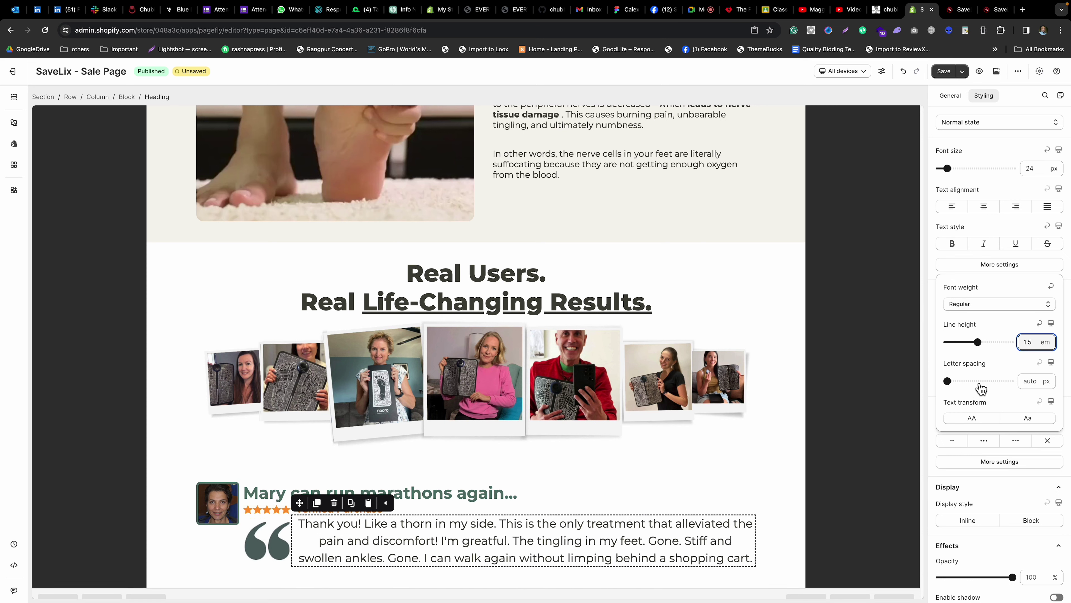
# Set the review heading's letter spacing to 0 px and align its text to the left.
pyautogui.click(1001, 364)
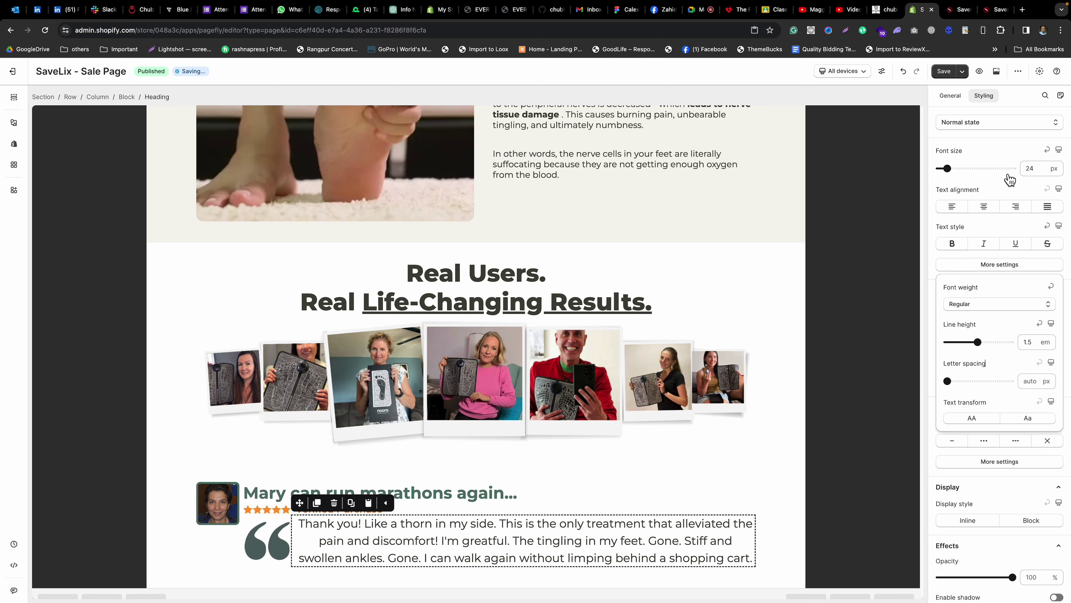
pyautogui.click(1030, 382)
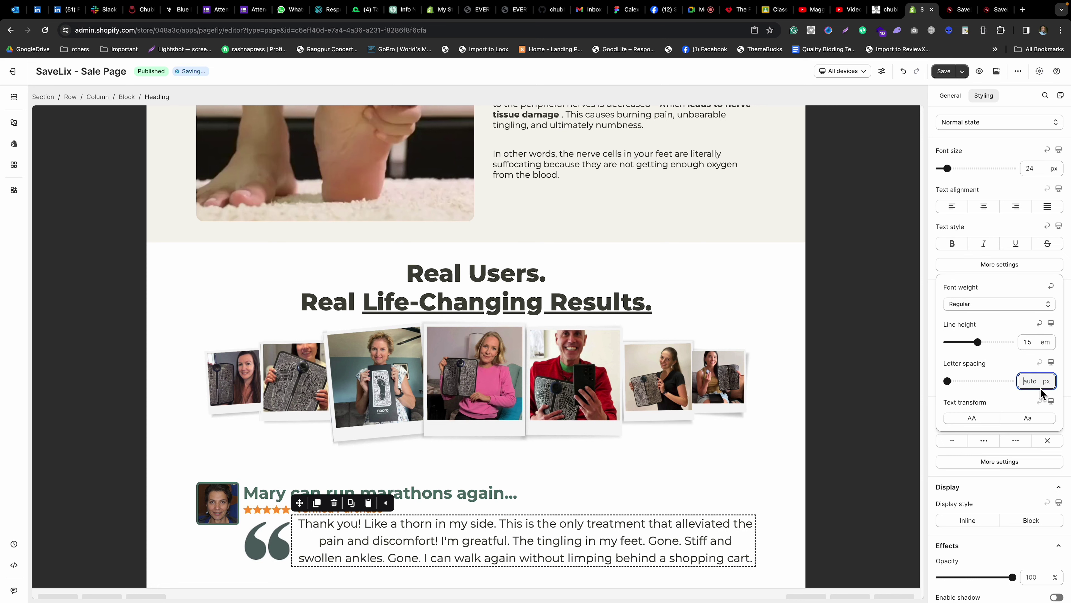
pyautogui.write('0')
pyautogui.click(617, 506)
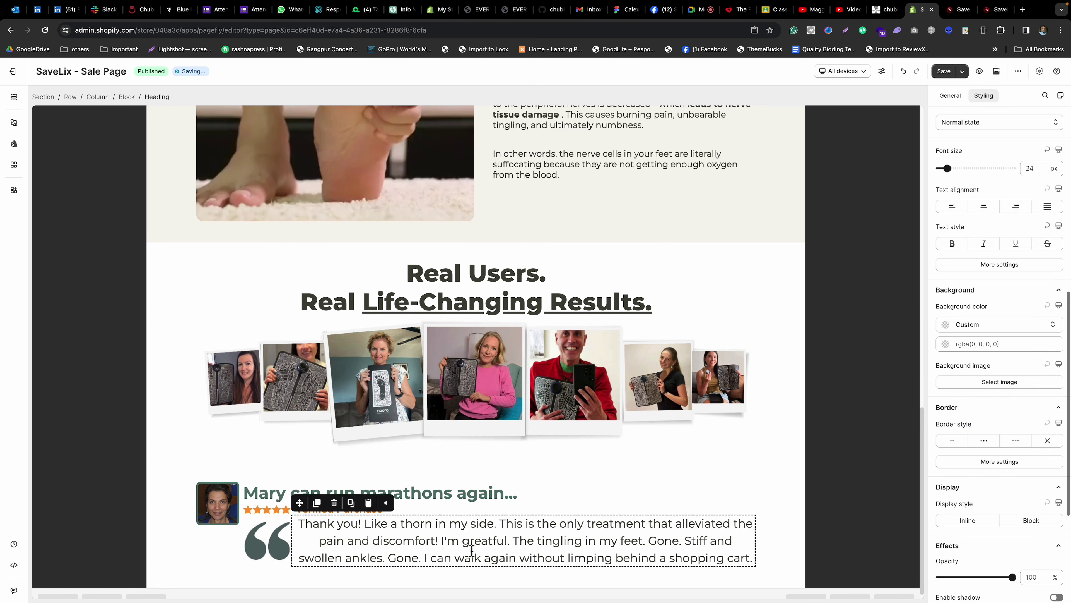
pyautogui.scroll(-1, 663, 519)
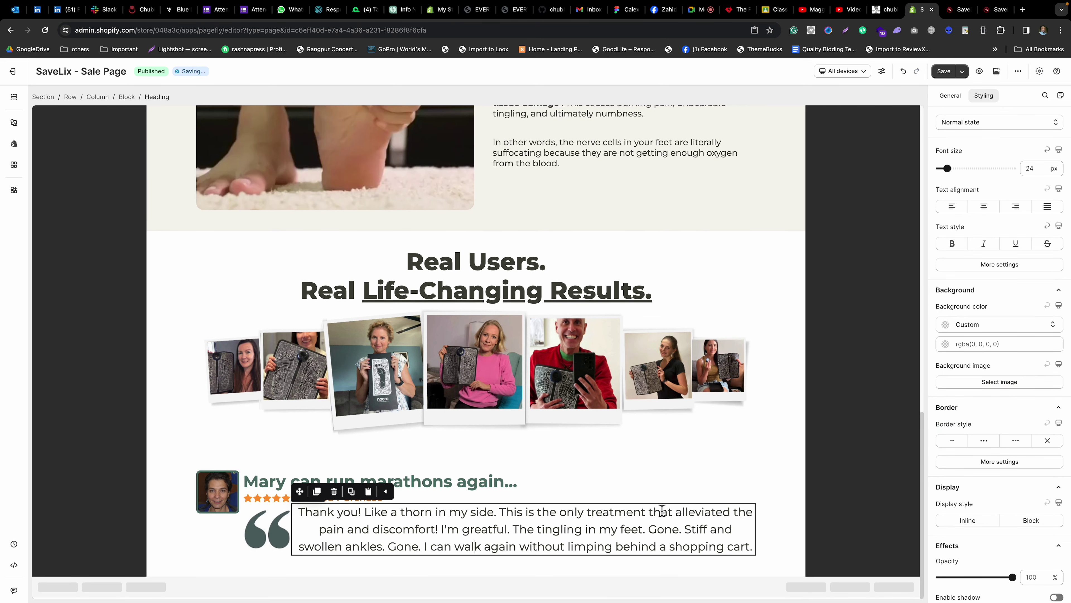
pyautogui.click(947, 208)
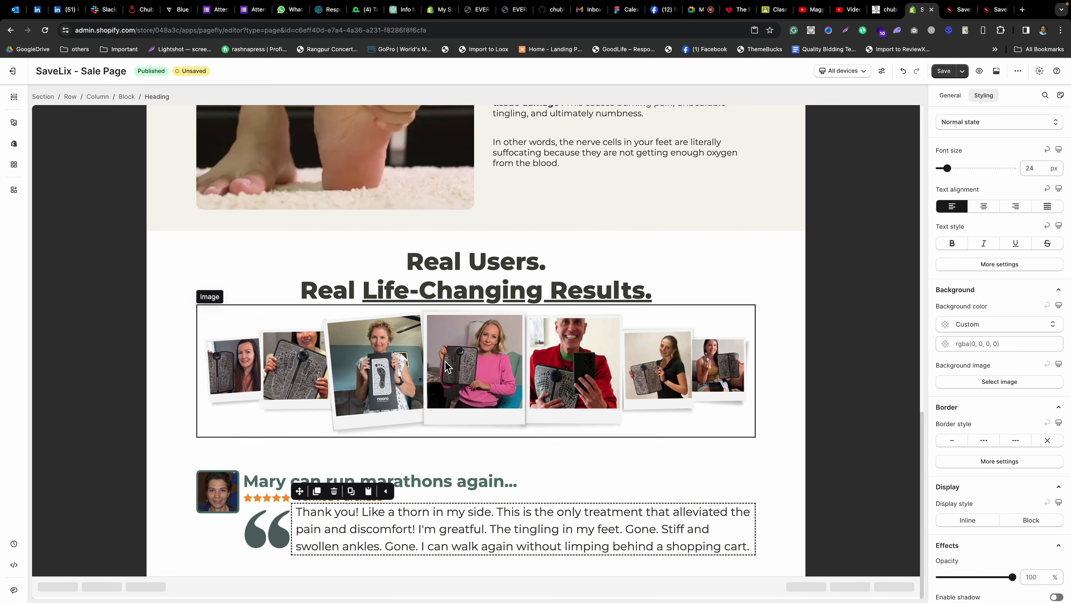
# Check the quote mark's size on the reference Nooro page and set the sale page's quote image width to 40 px.
pyautogui.click(258, 533)
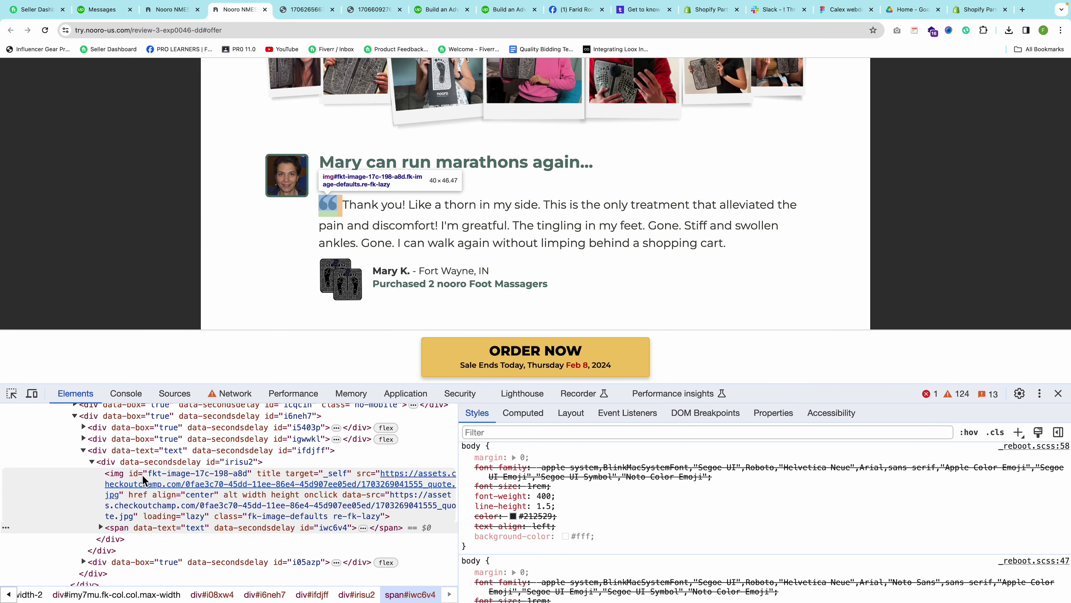
pyautogui.click(139, 476)
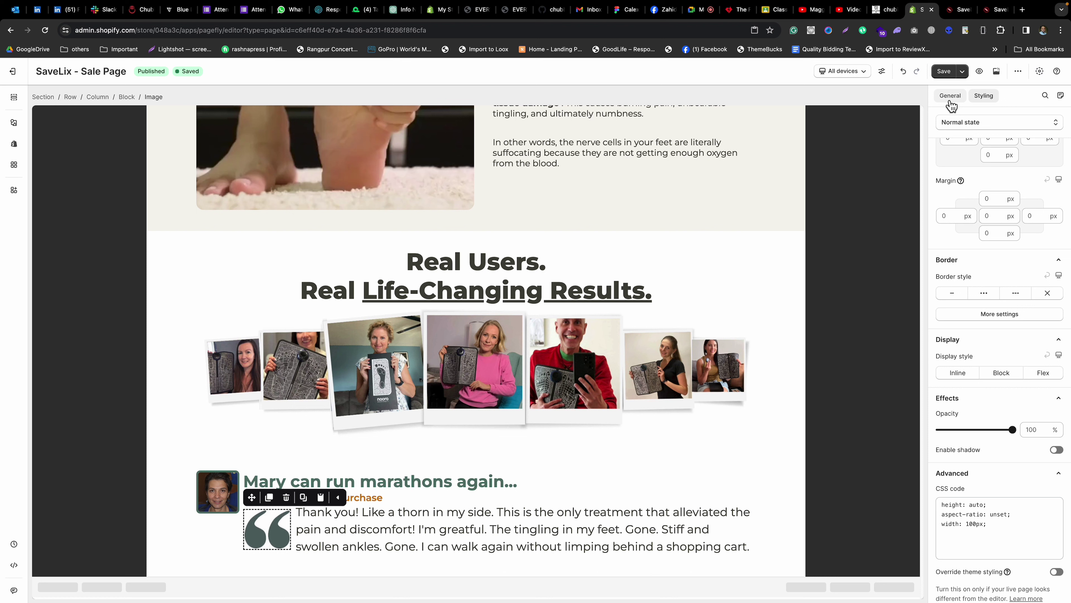
pyautogui.click(951, 104)
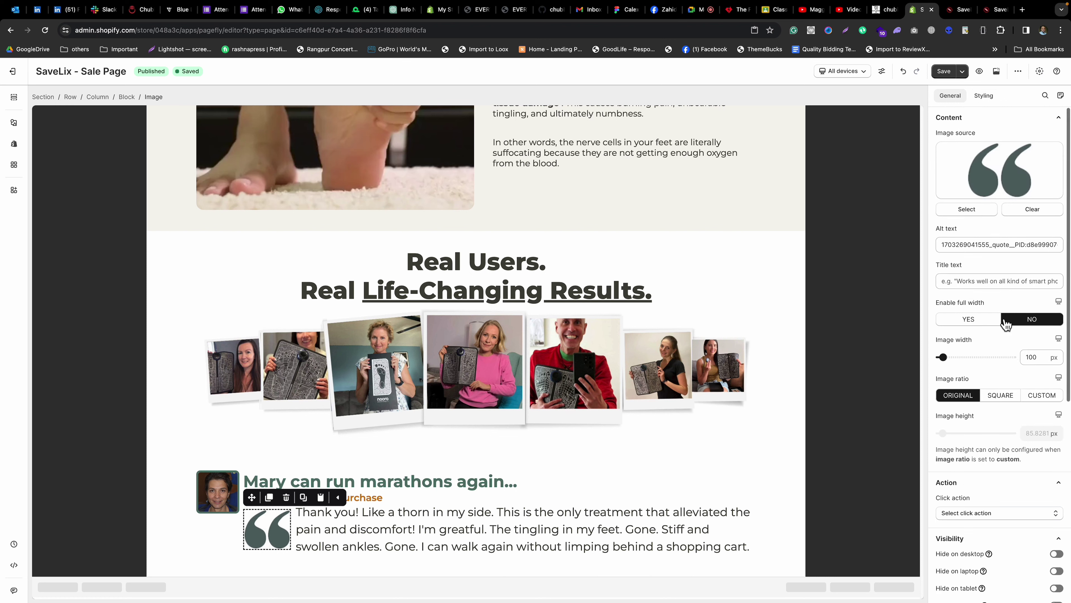
pyautogui.click(1032, 358)
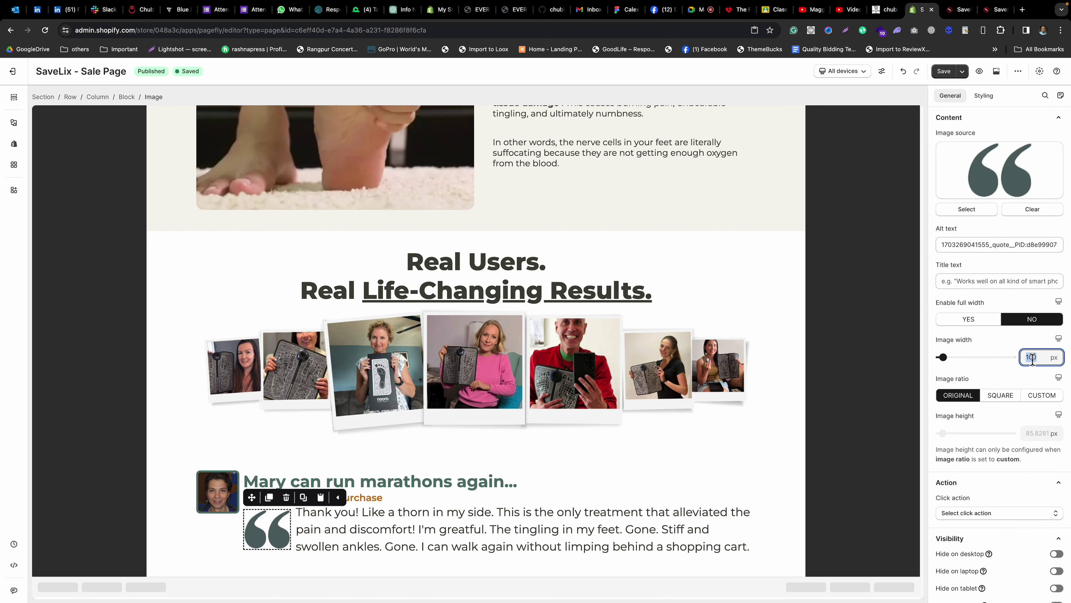
pyautogui.write('40')
pyautogui.click(394, 529)
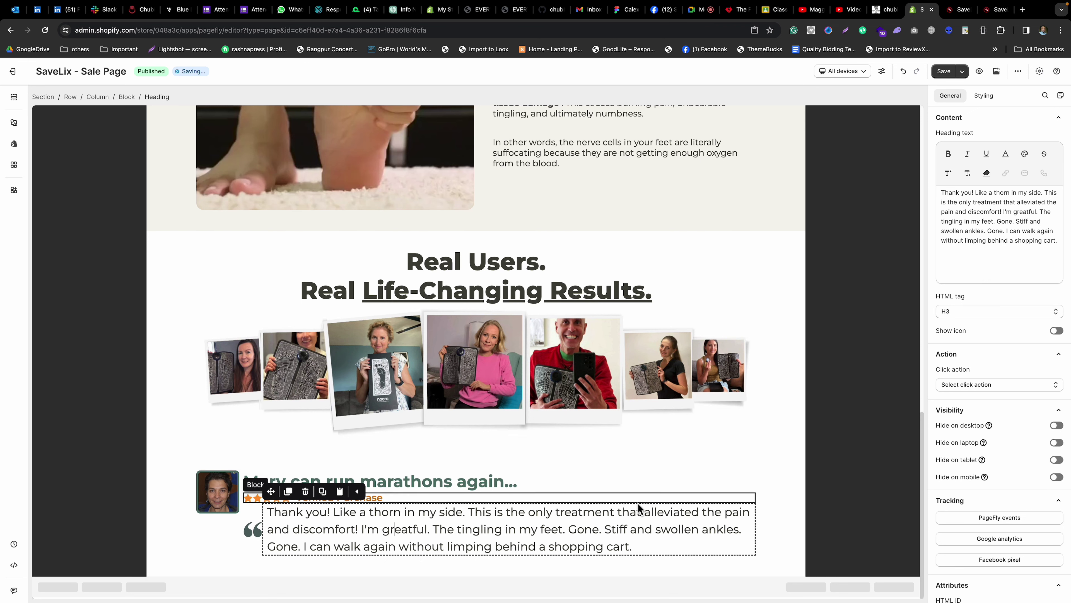
pyautogui.click(981, 102)
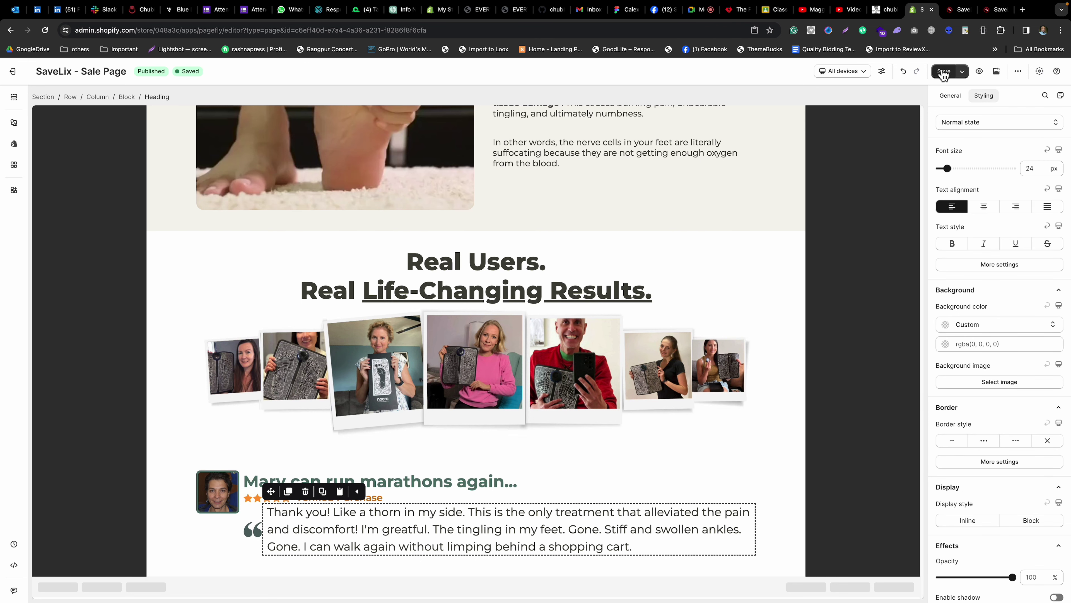
pyautogui.click(950, 95)
pyautogui.click(963, 314)
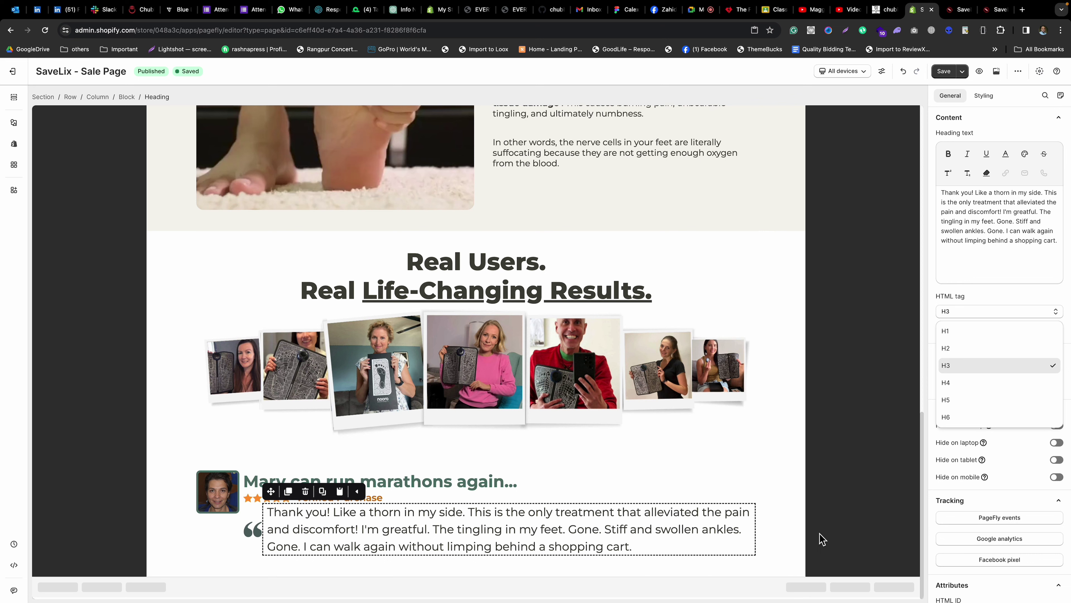
pyautogui.click(785, 567)
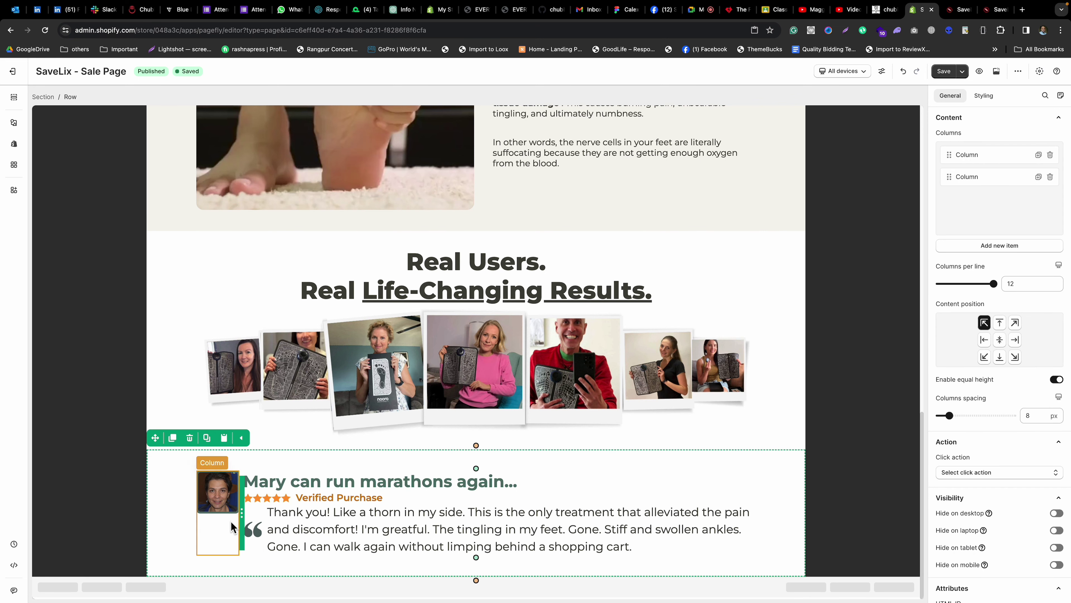
# Turn off the Flex display style of the block holding the quote mark and the review text.
pyautogui.click(256, 512)
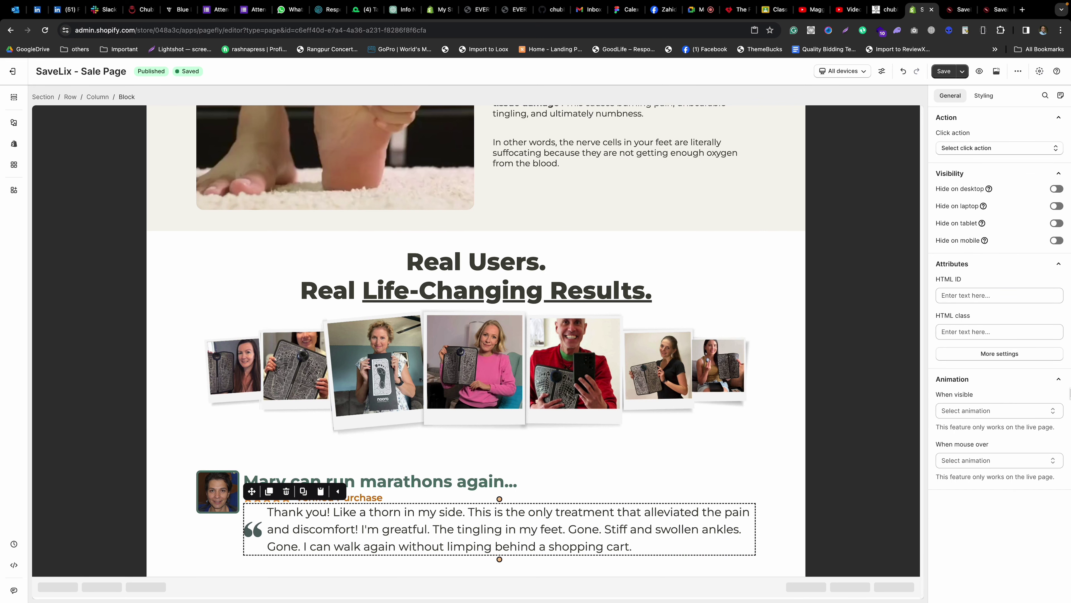
pyautogui.click(985, 95)
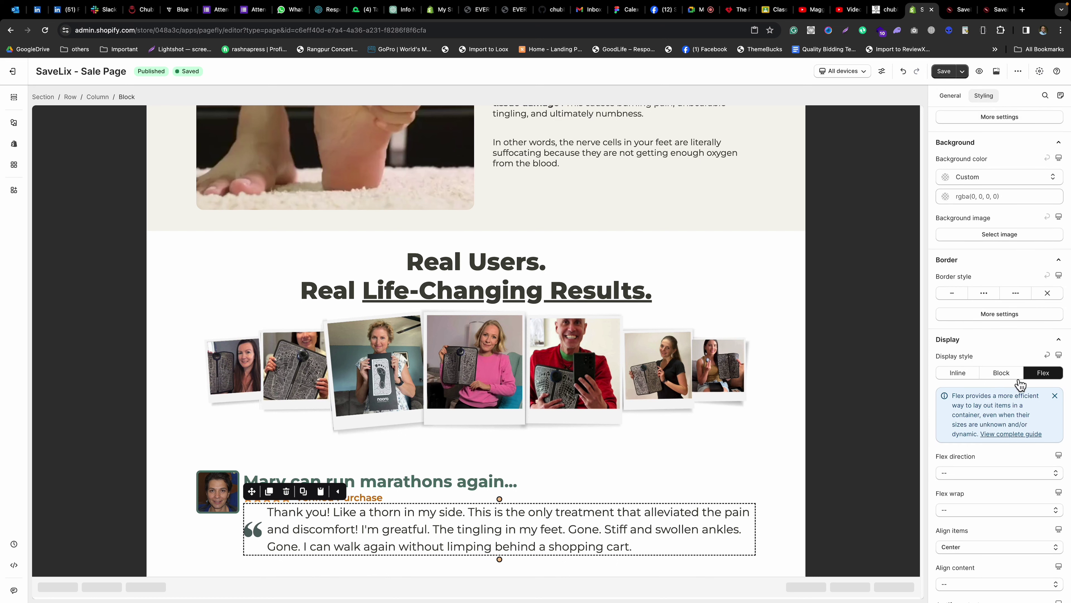
pyautogui.click(1045, 374)
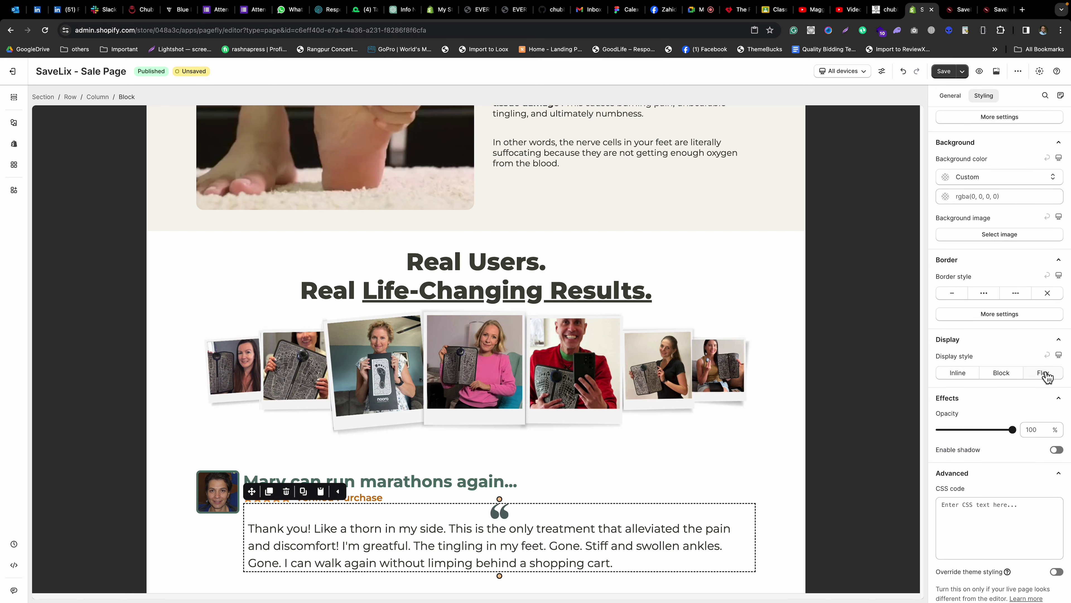
# Align the quotation-mark image above the testimonial text to the left.
pyautogui.click(1006, 376)
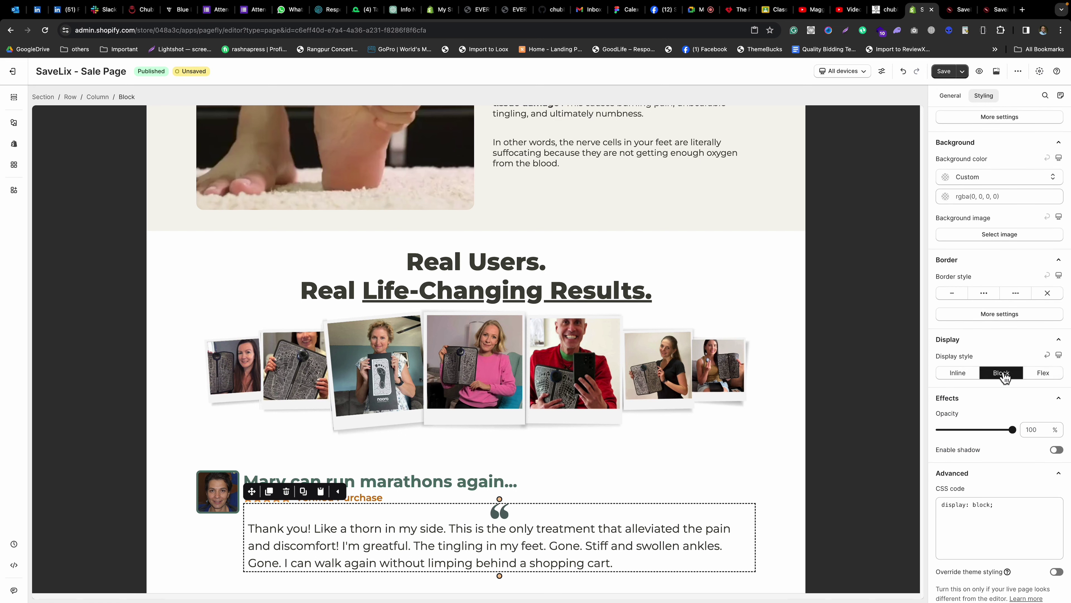
pyautogui.click(1005, 375)
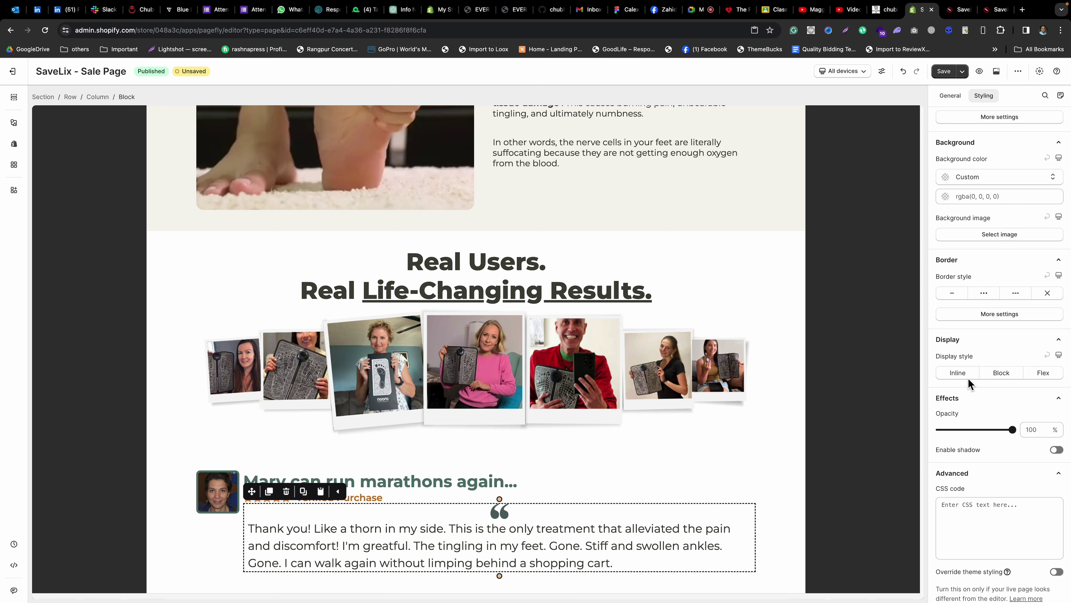
pyautogui.click(499, 511)
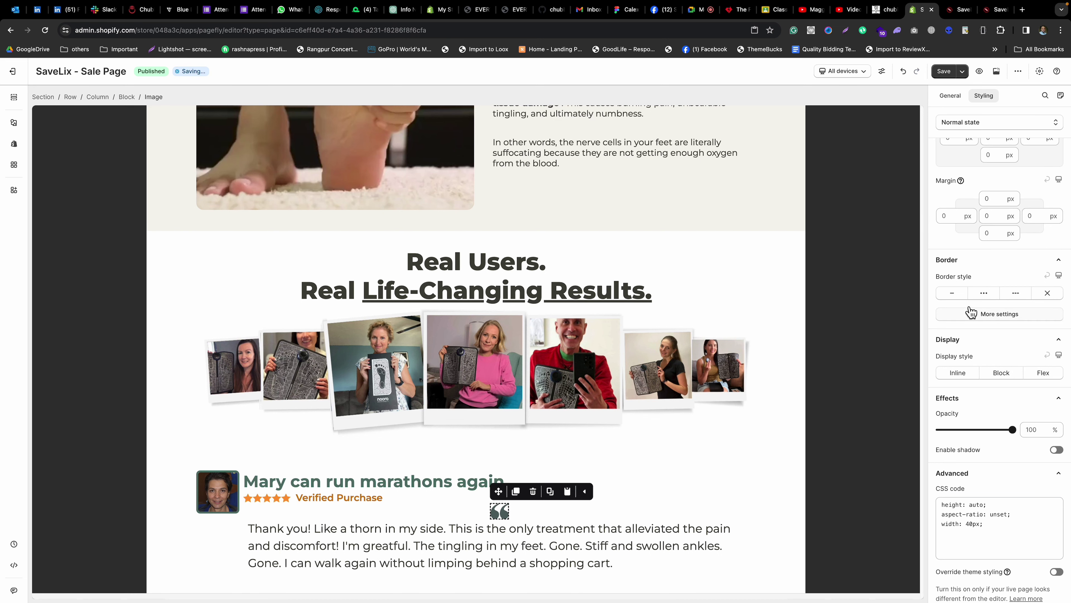
pyautogui.scroll(1, 980, 249)
pyautogui.scroll(3, 979, 249)
pyautogui.click(958, 216)
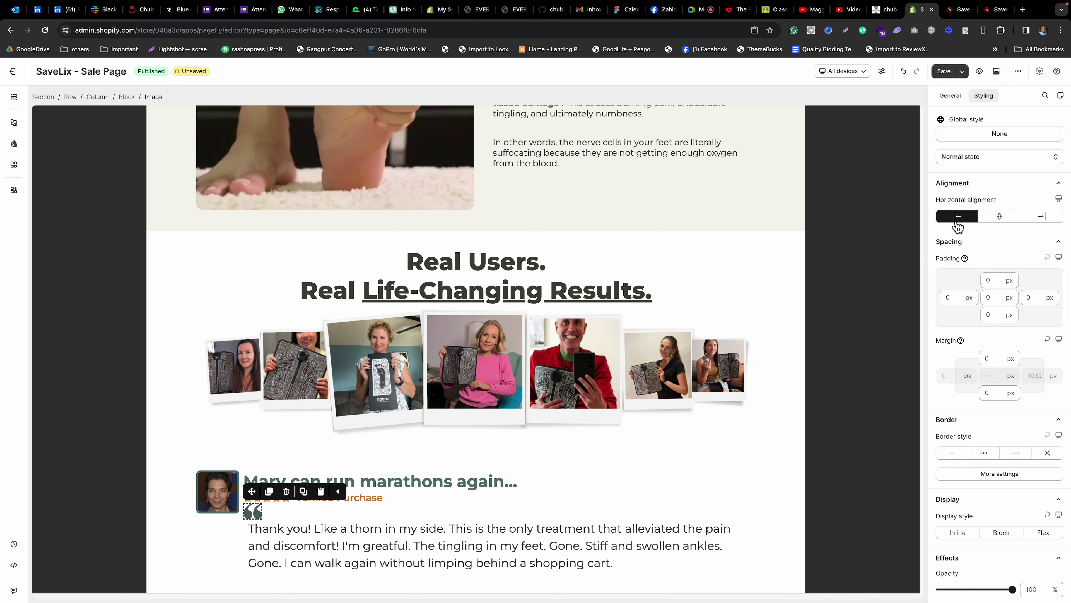
# Add float: left to the CSS code of the testimonial paragraph heading.
pyautogui.click(304, 546)
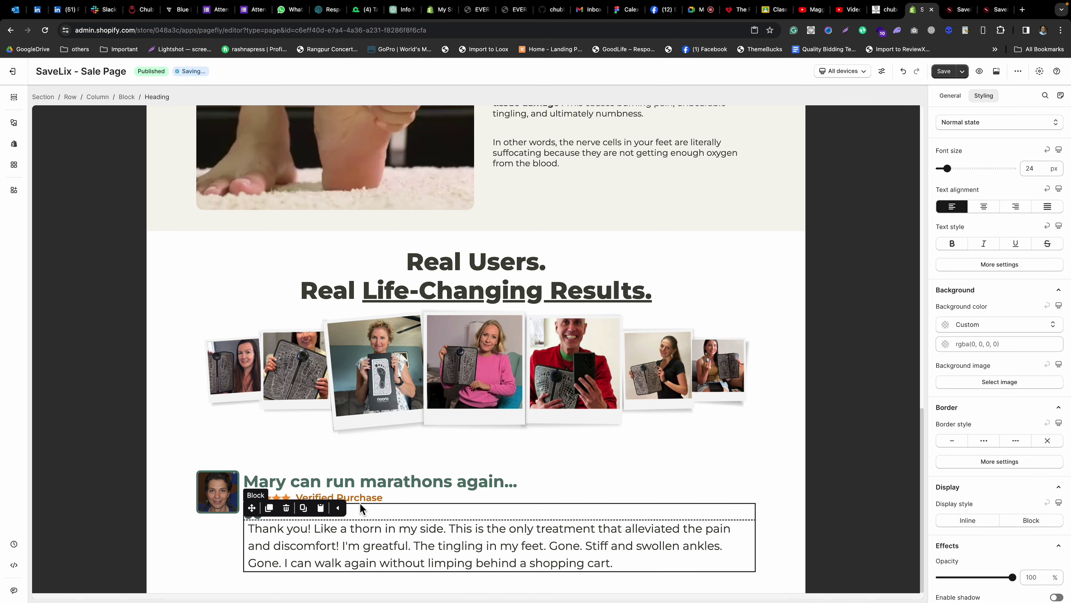
pyautogui.scroll(-5, 1023, 318)
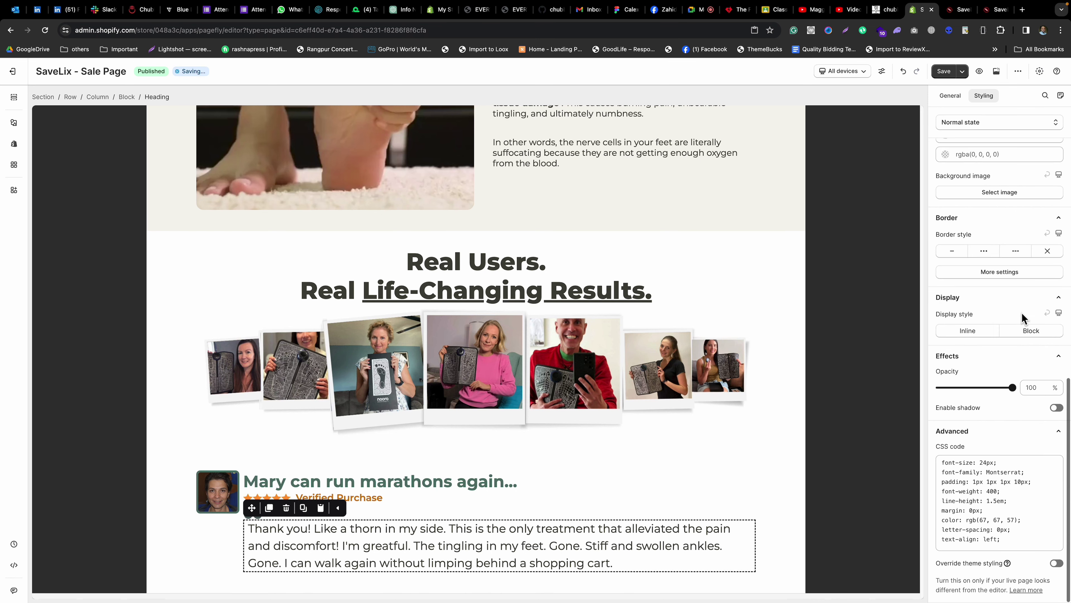
pyautogui.click(1057, 537)
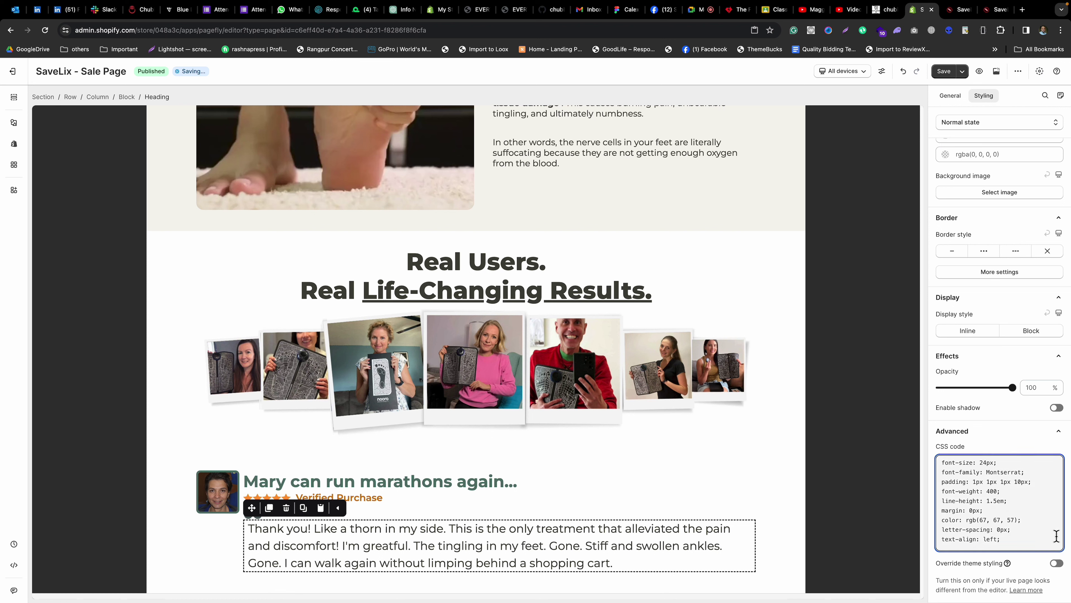
pyautogui.scroll(-1, 1057, 536)
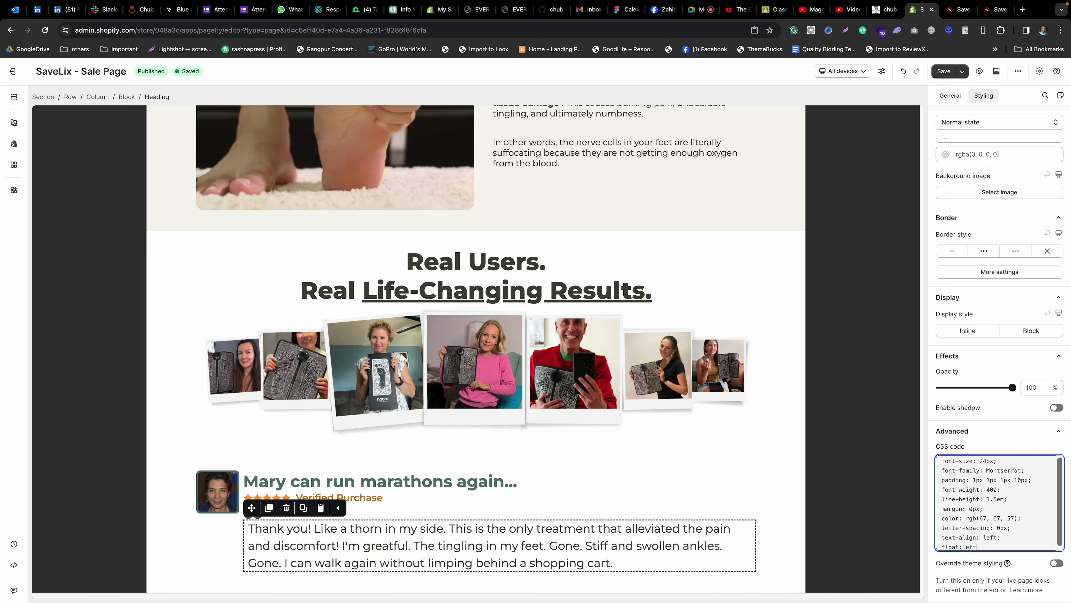
pyautogui.click(1024, 450)
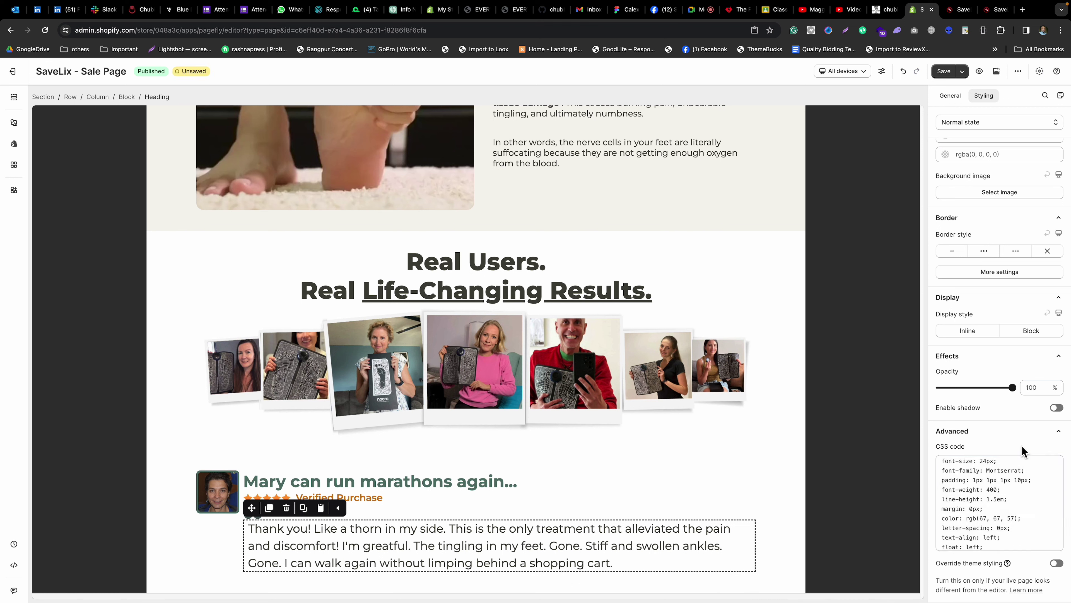
pyautogui.scroll(-1, 1002, 533)
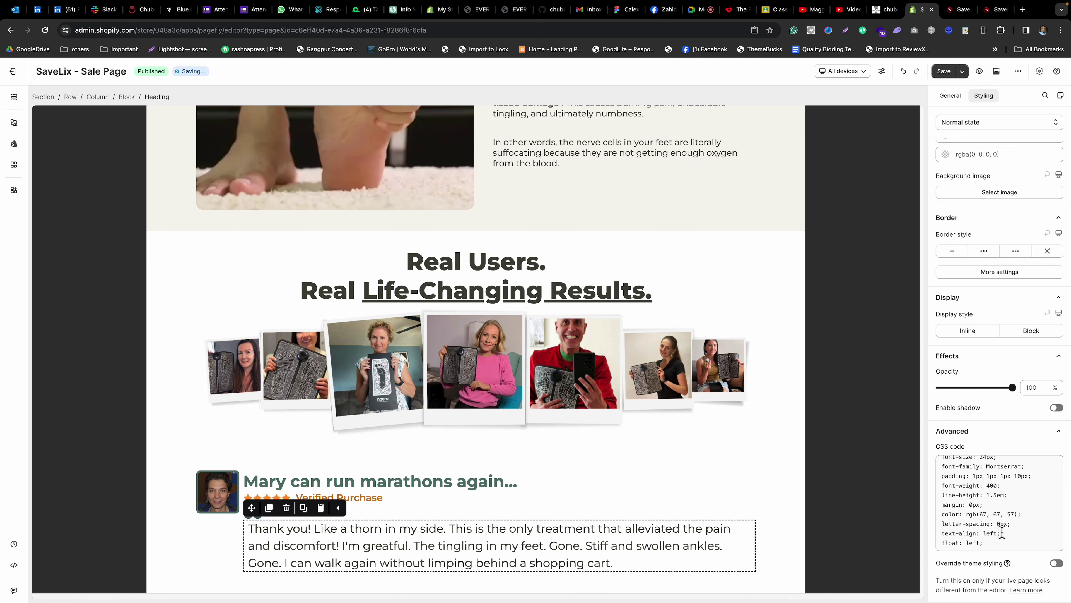
pyautogui.click(776, 560)
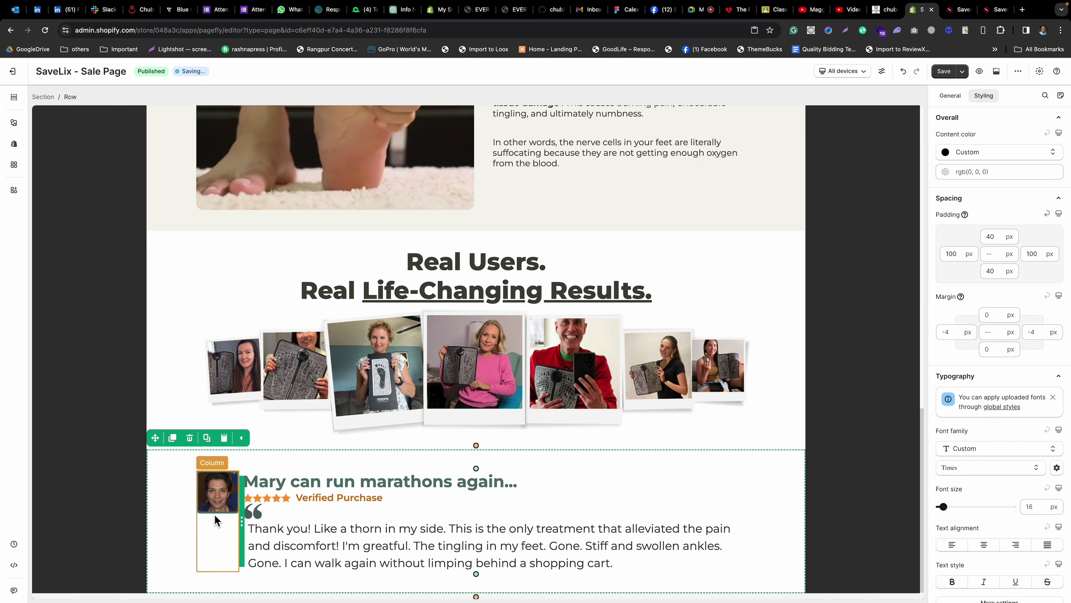
# Set the quotation-mark image's display style to Inline.
pyautogui.click(253, 511)
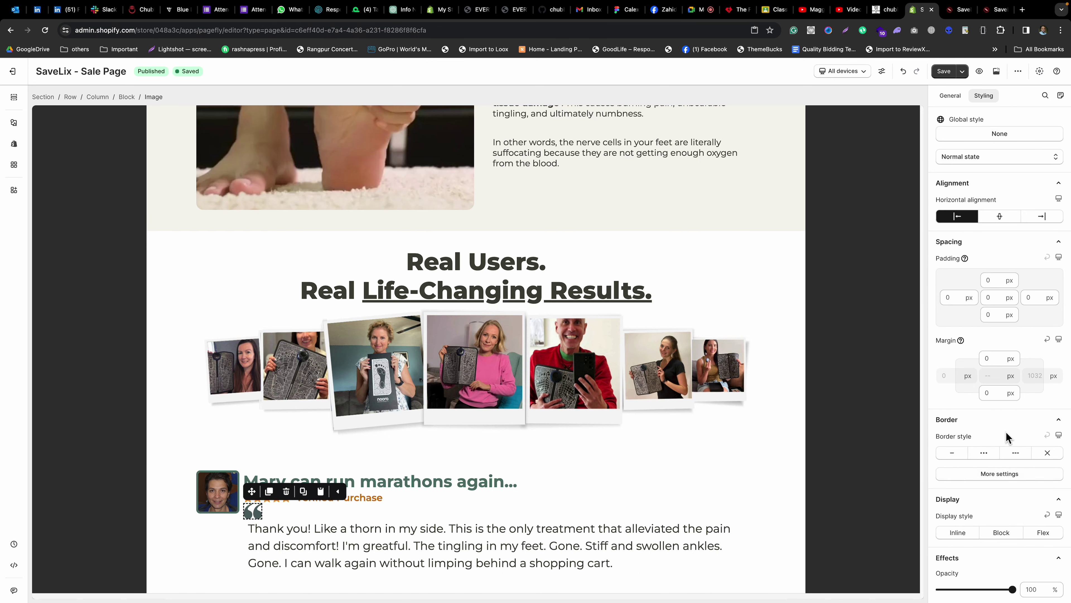
pyautogui.scroll(-4, 1008, 437)
pyautogui.click(963, 357)
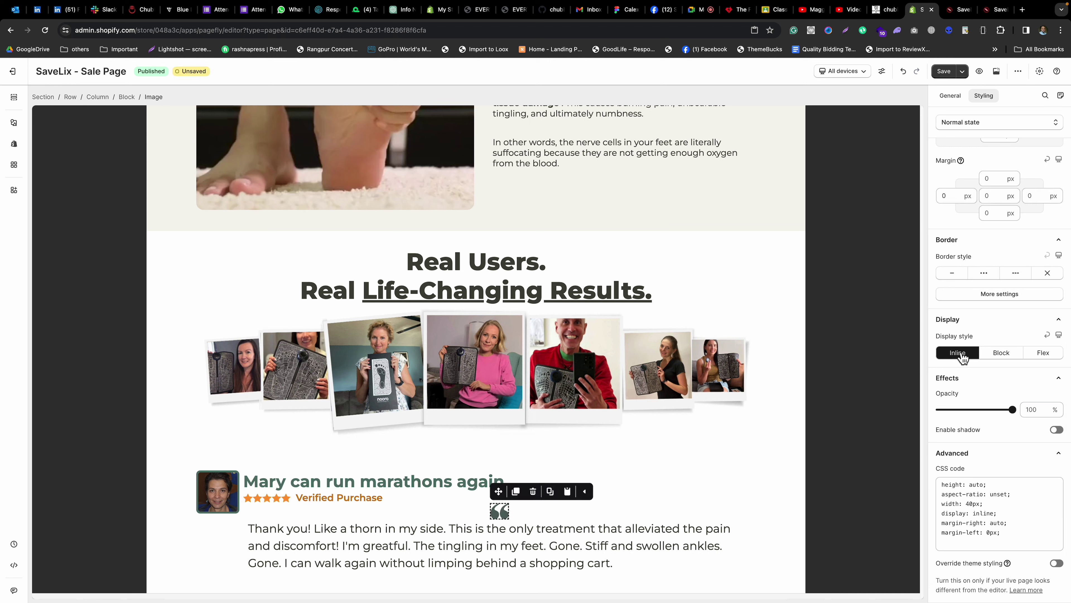
pyautogui.click(995, 353)
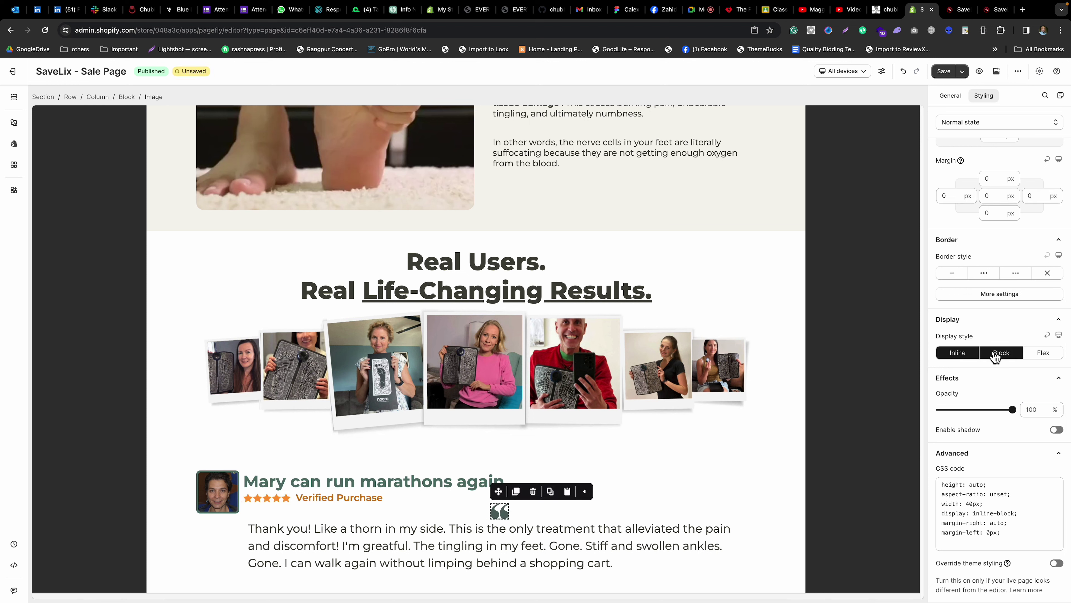
pyautogui.click(960, 355)
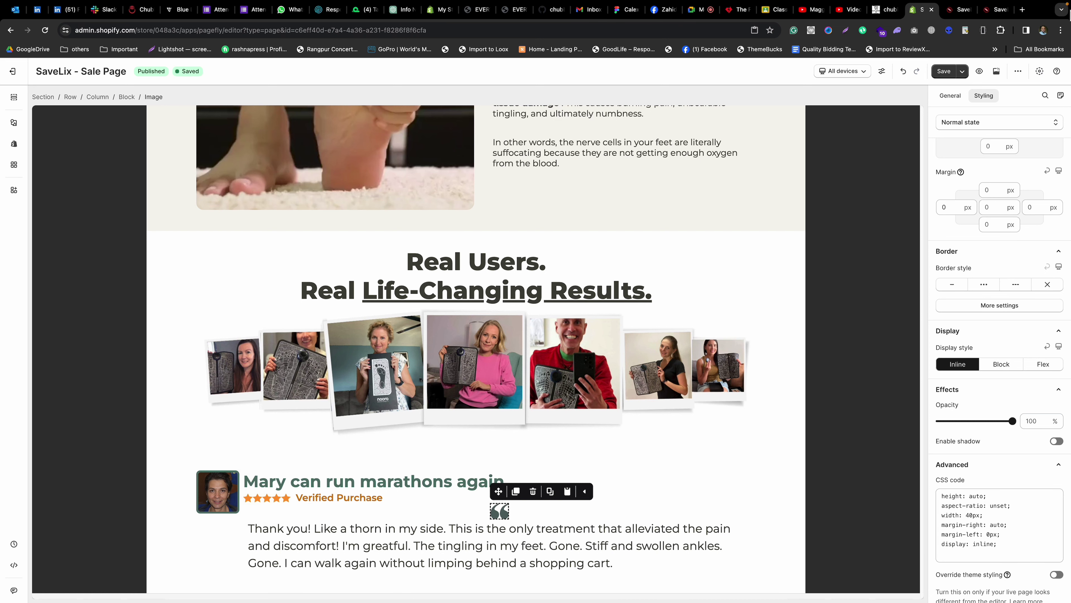
# Save the page and reload its live preview at the customer testimonial.
pyautogui.click(949, 71)
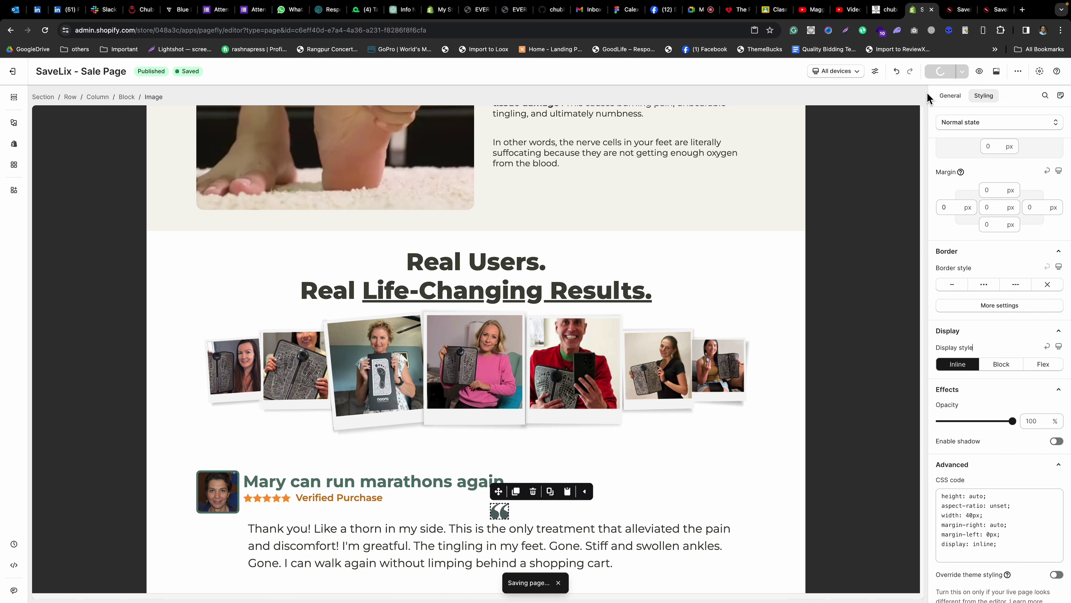
pyautogui.click(956, 9)
pyautogui.press('super+r')
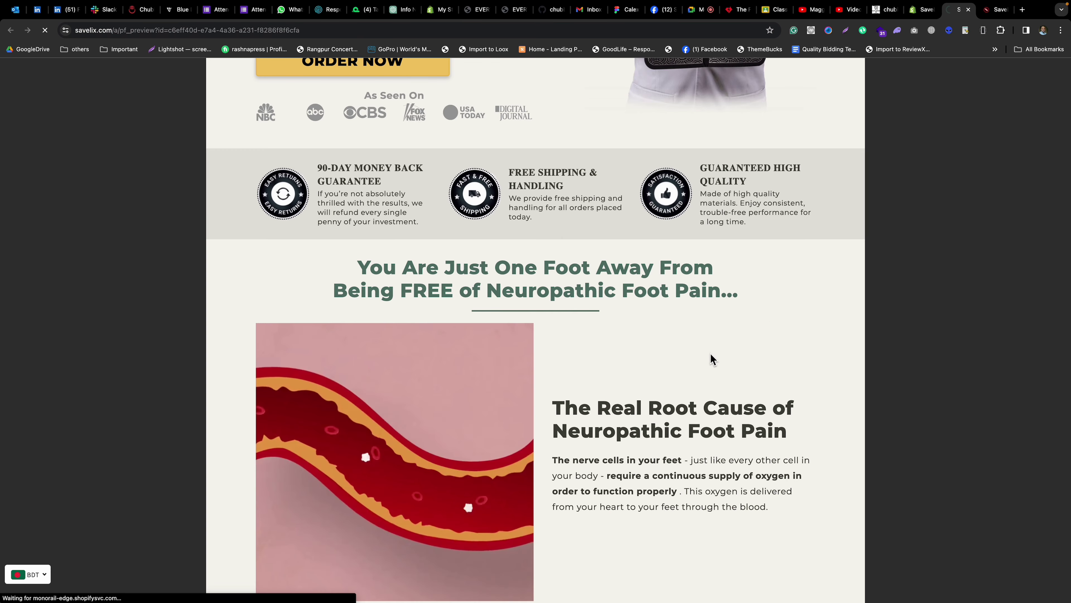
pyautogui.scroll(-10, 710, 359)
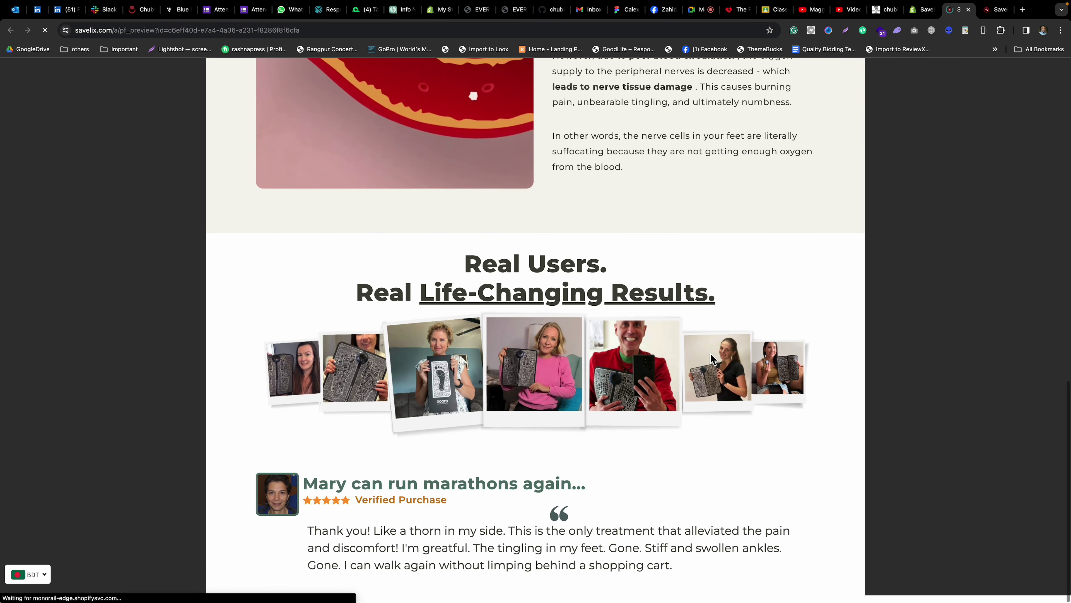
# Inspect the previewed quotation-mark image in the developer tools and disable its margin-right, margin-left and display declarations.
pyautogui.rightClick(560, 525)
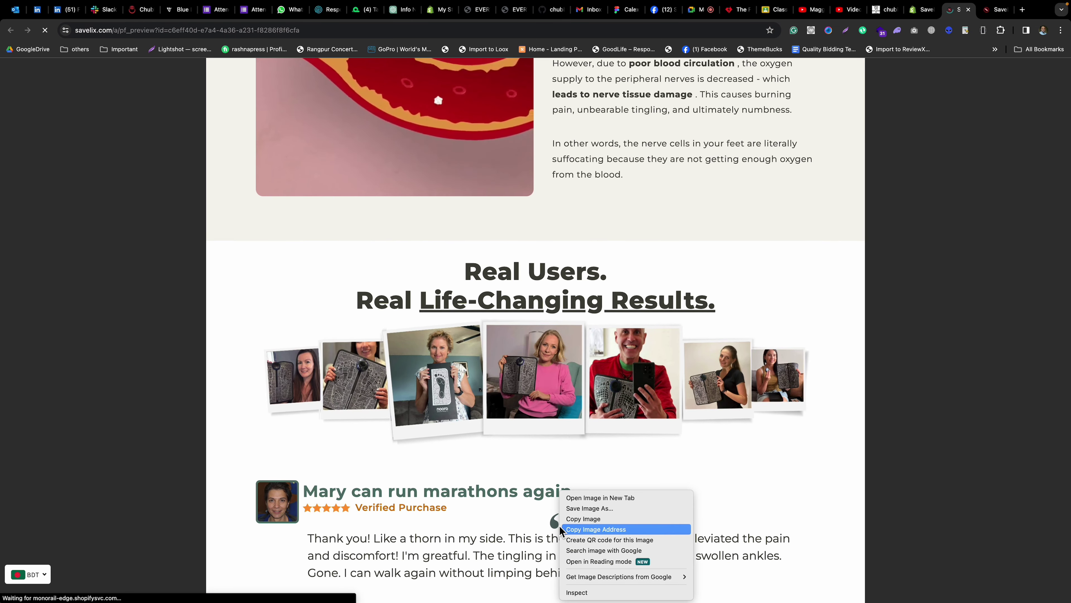
pyautogui.click(577, 593)
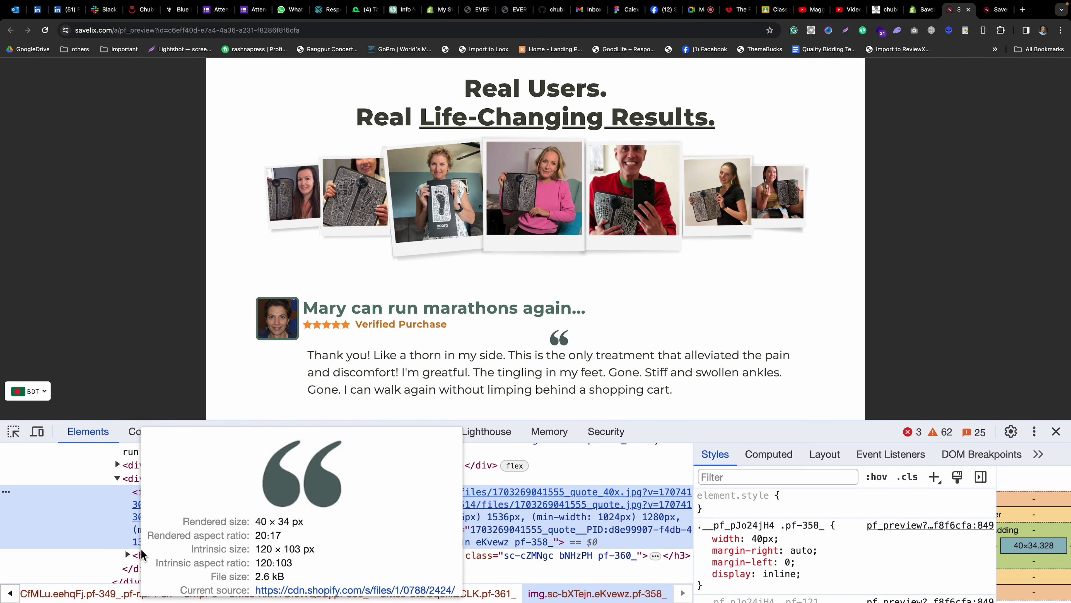
pyautogui.click(156, 557)
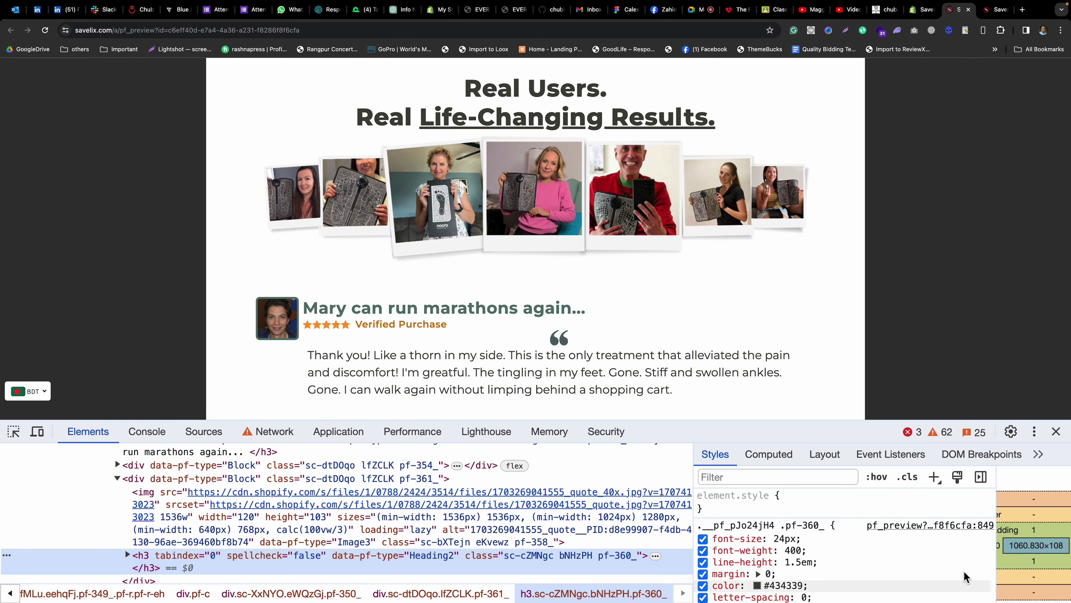
pyautogui.scroll(-2, 884, 570)
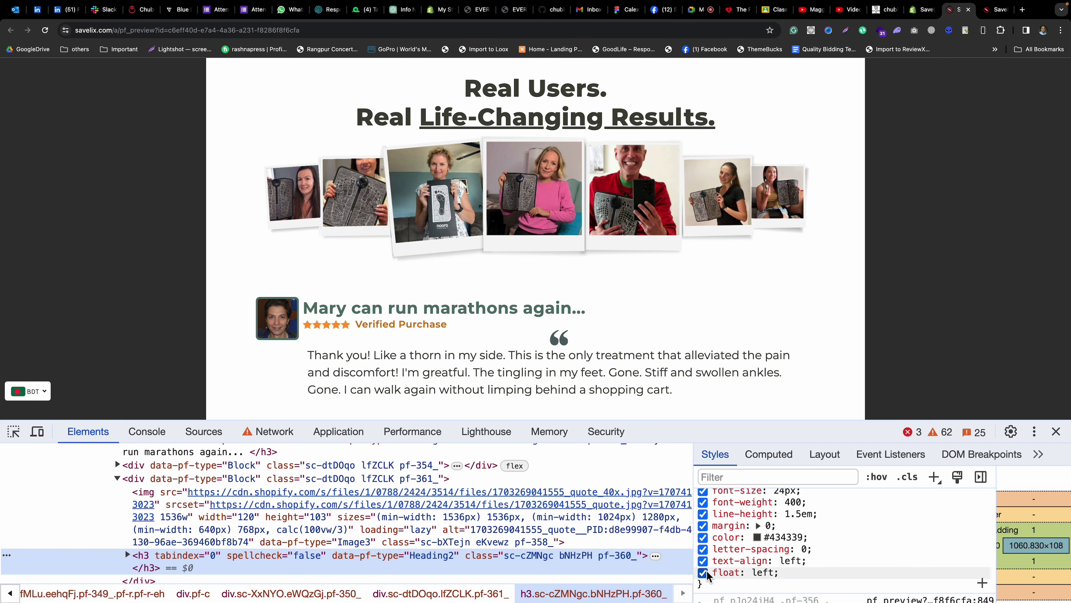
pyautogui.click(149, 493)
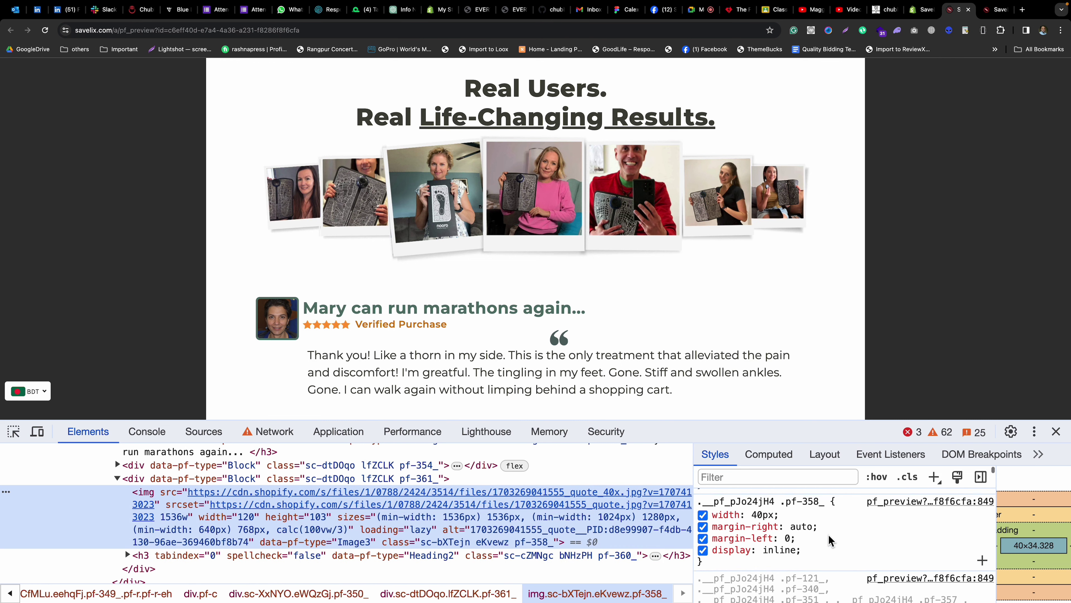
pyautogui.scroll(1, 829, 535)
pyautogui.click(703, 530)
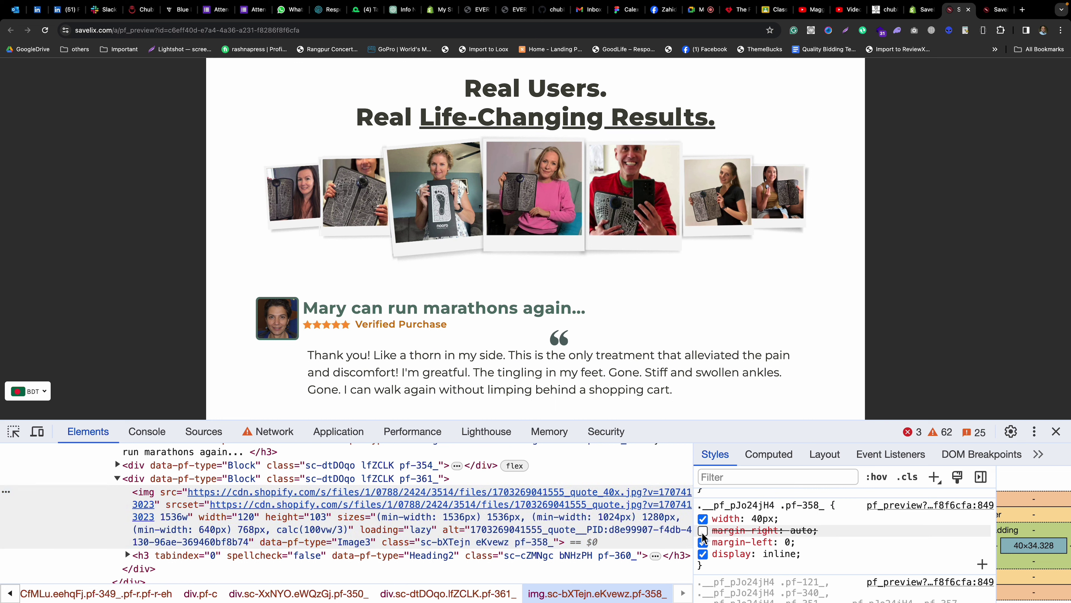
pyautogui.click(703, 542)
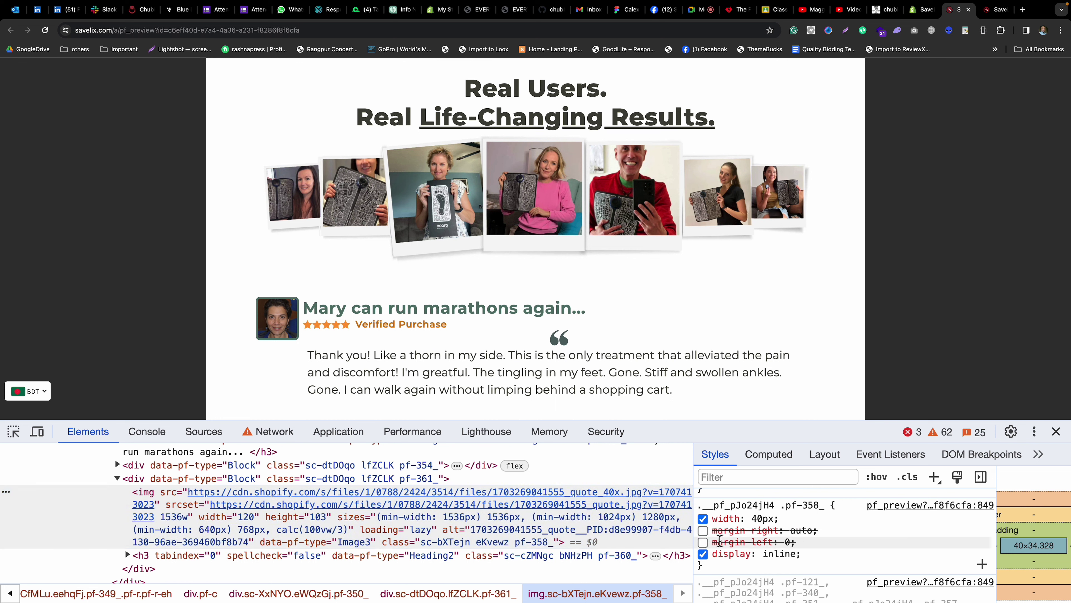
pyautogui.click(703, 553)
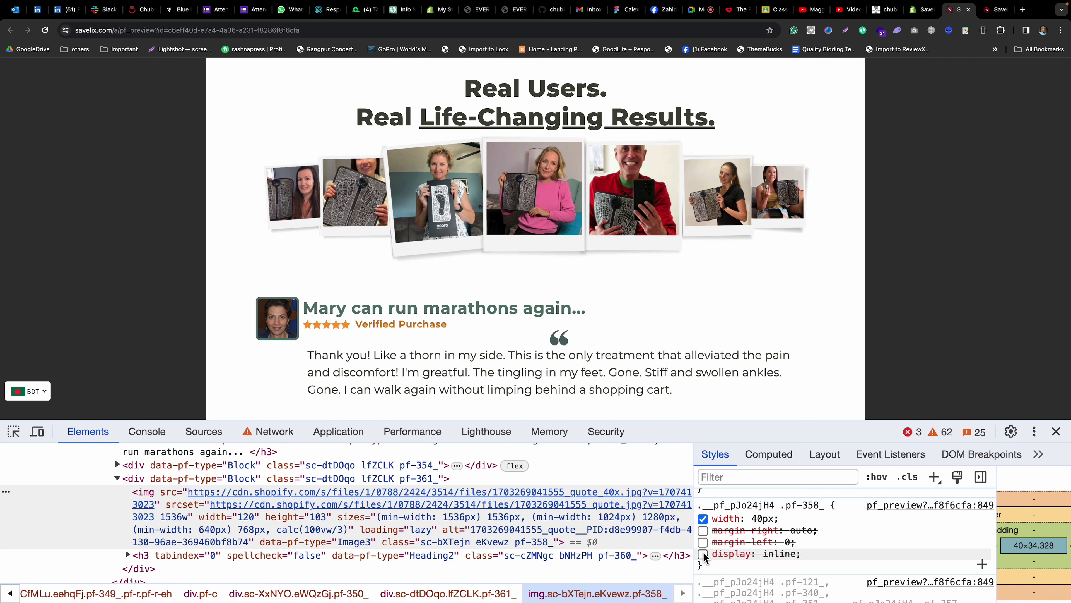
# Add a text-align: left declaration to the quotation-mark image's style rule.
pyautogui.click(834, 555)
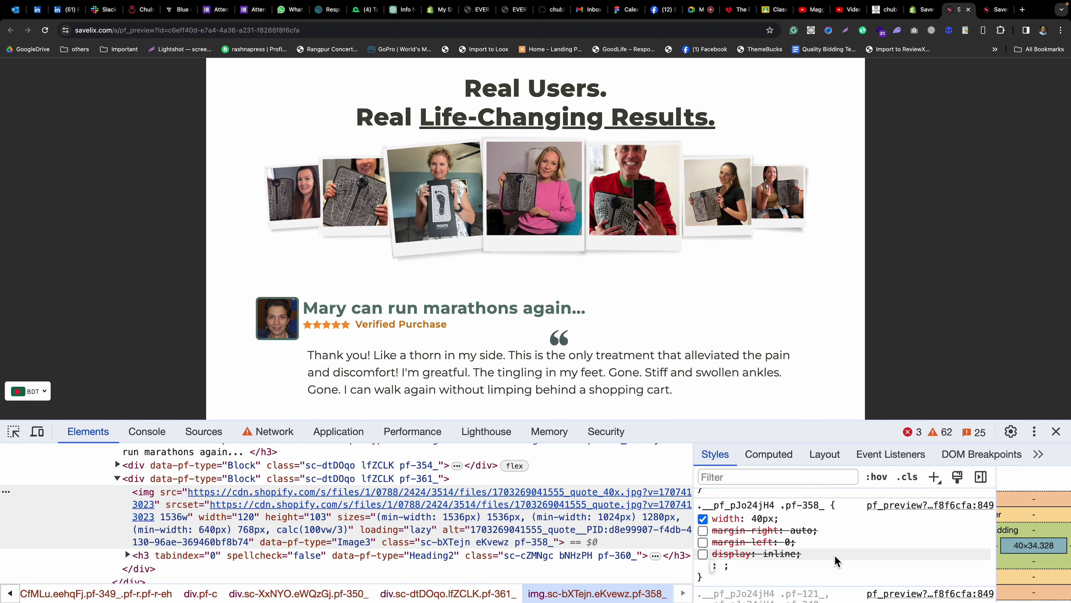
pyautogui.write('text-')
pyautogui.press('Tab')
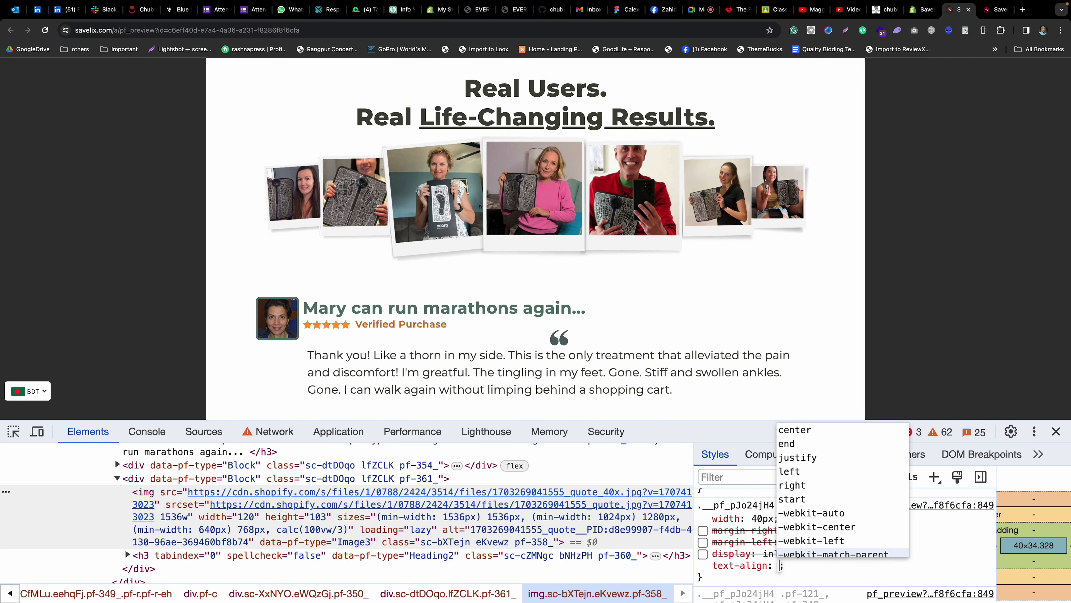
pyautogui.write('l')
pyautogui.press('Return')
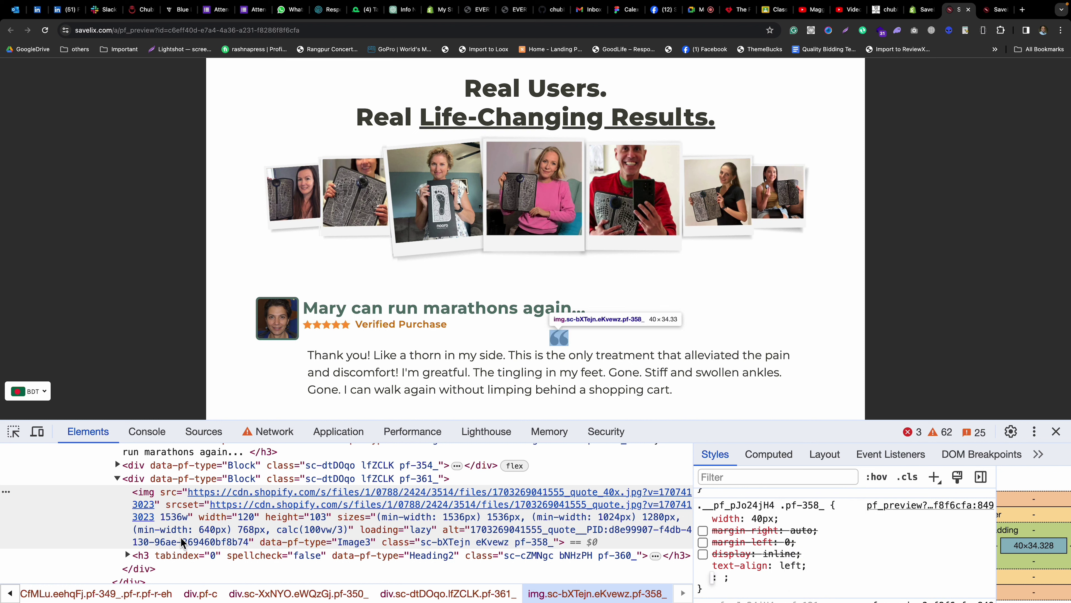
# Add clear: both to the element style of the block wrapping the quotation-mark image and testimonial text.
pyautogui.click(157, 481)
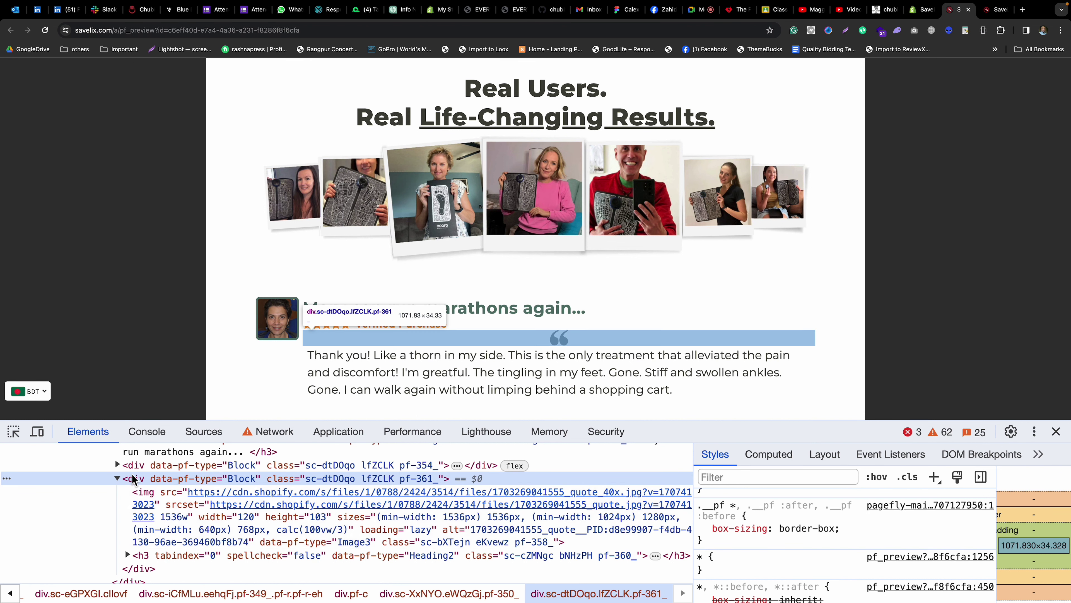
pyautogui.click(116, 478)
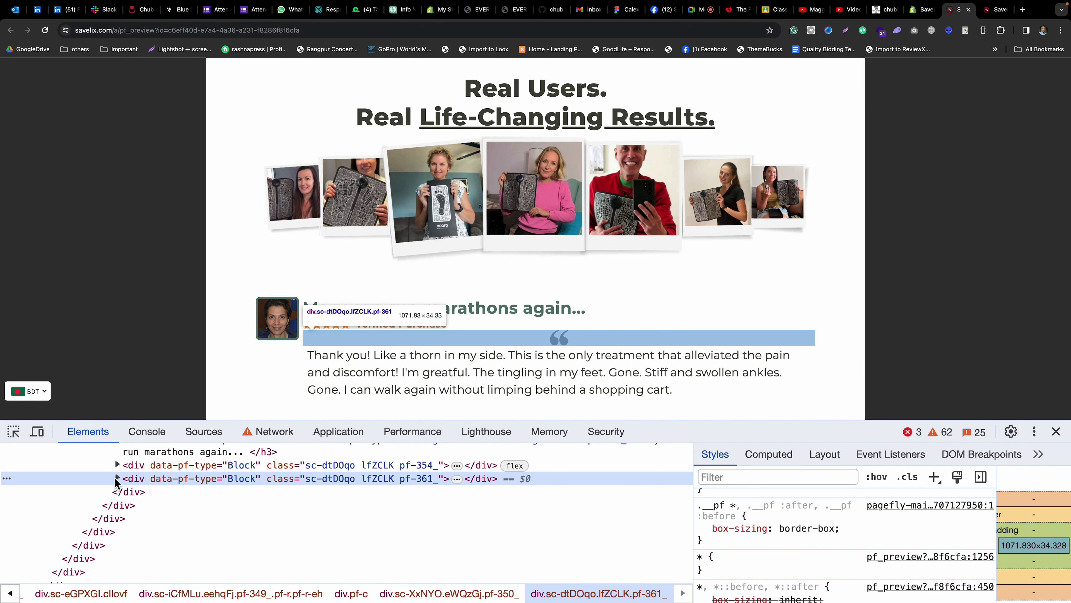
pyautogui.click(115, 478)
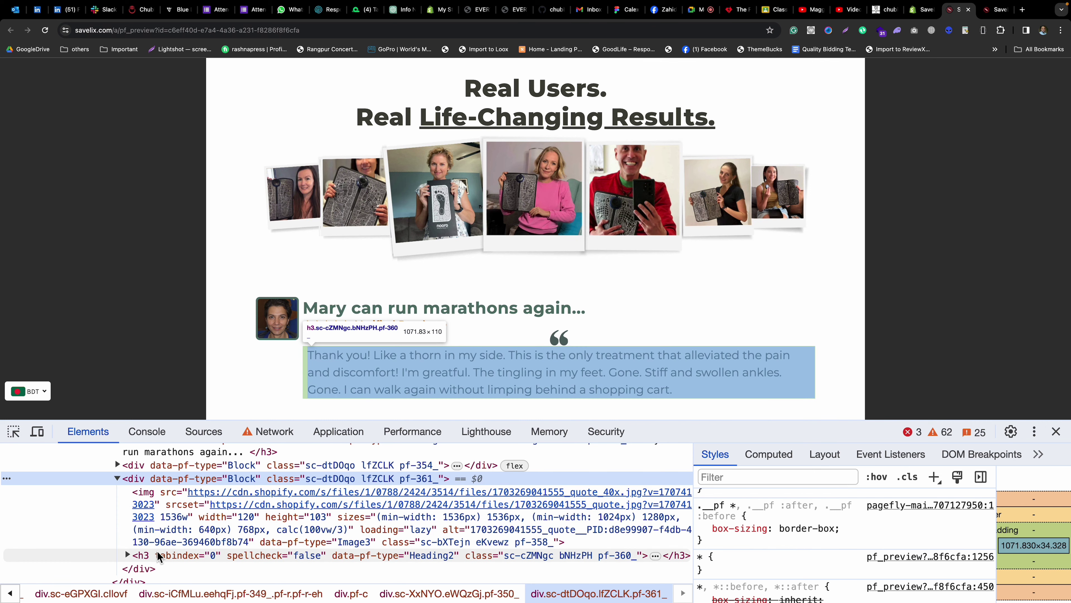
pyautogui.click(156, 495)
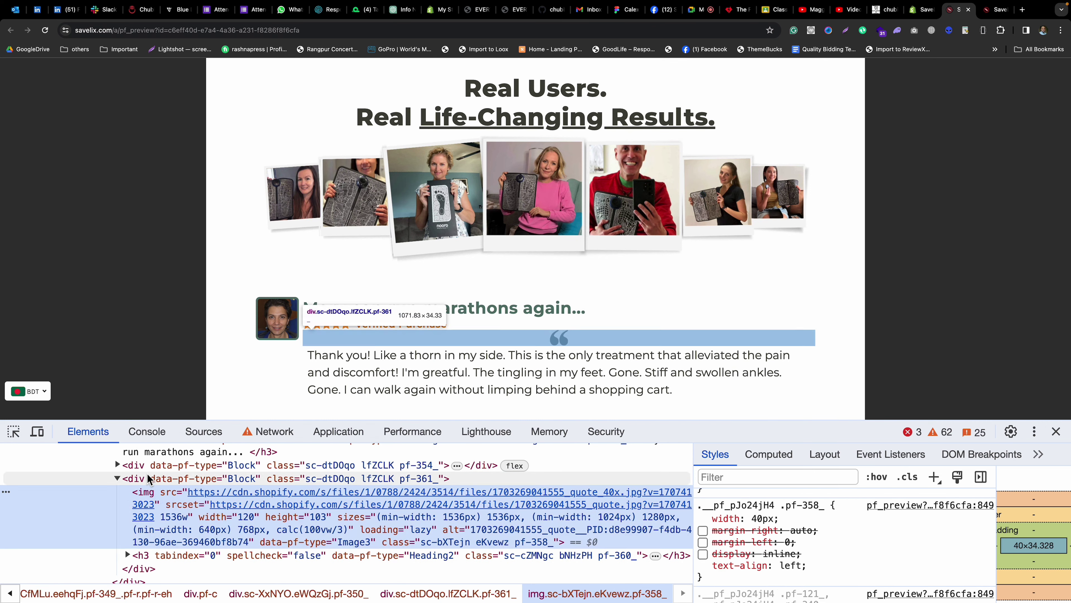
pyautogui.click(149, 478)
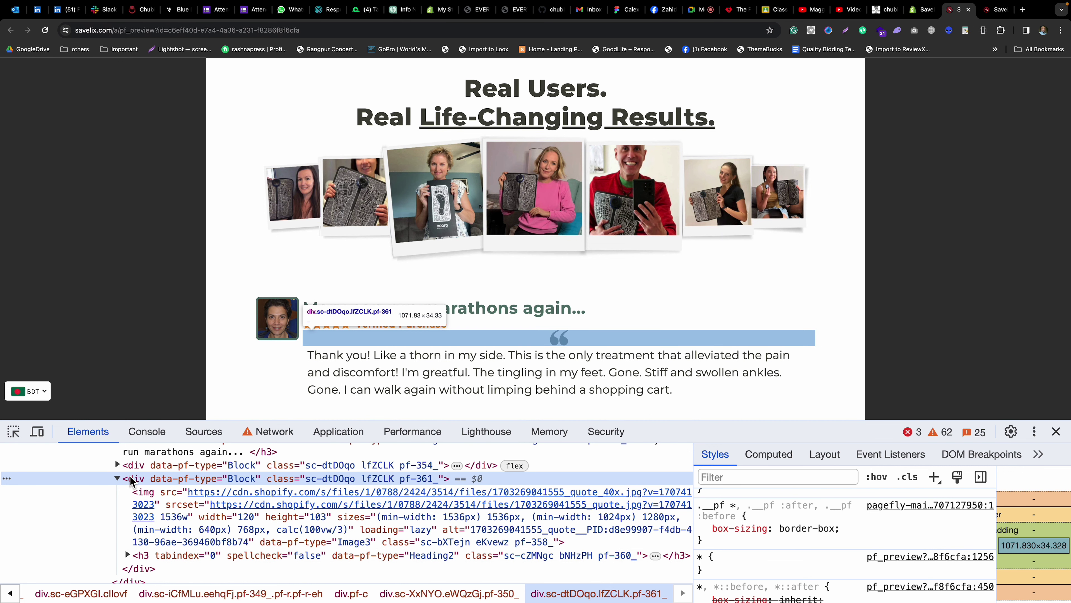
pyautogui.scroll(1, 797, 509)
pyautogui.click(804, 503)
pyautogui.write('clear')
pyautogui.press('Tab')
pyautogui.write('both')
pyautogui.press('Return')
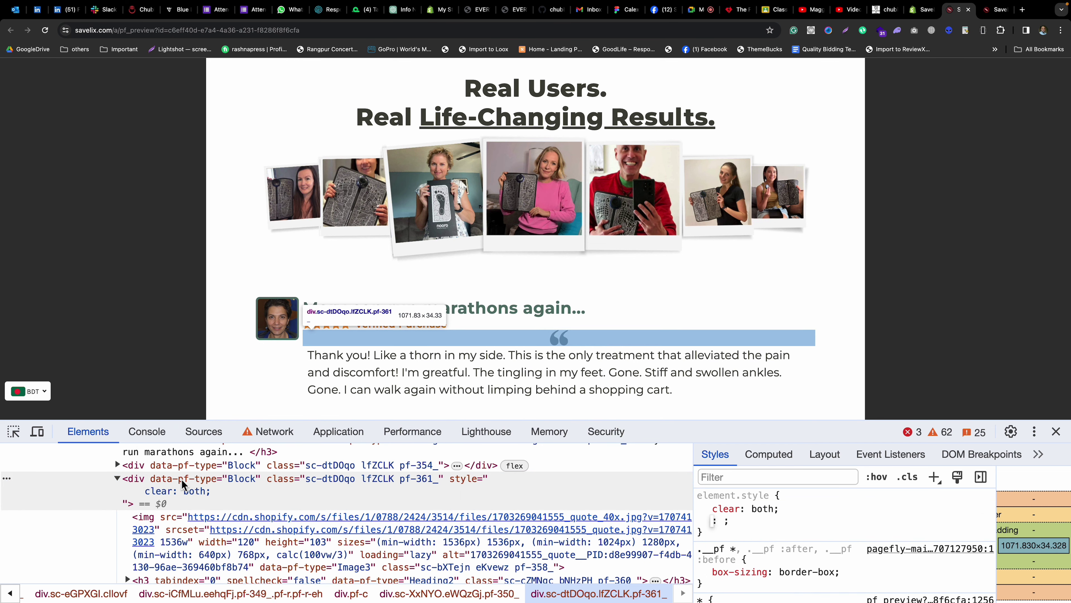
# Replace the clear declaration in the wrapping block's element style with overflow: hidden.
pyautogui.click(180, 487)
pyautogui.click(707, 507)
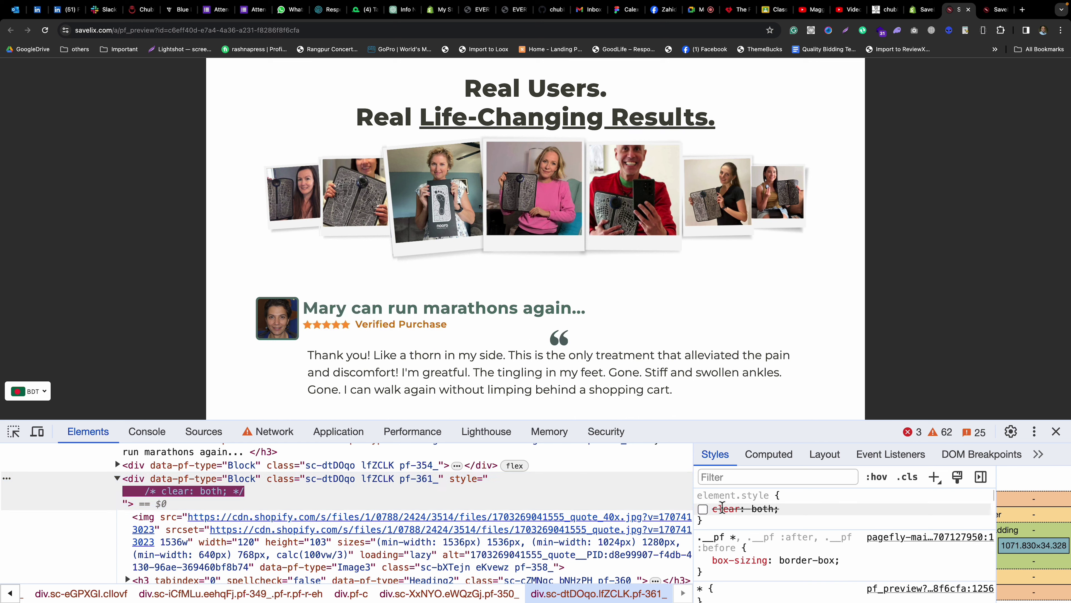
pyautogui.click(726, 509)
pyautogui.write('o')
pyautogui.press('Return')
pyautogui.write('h')
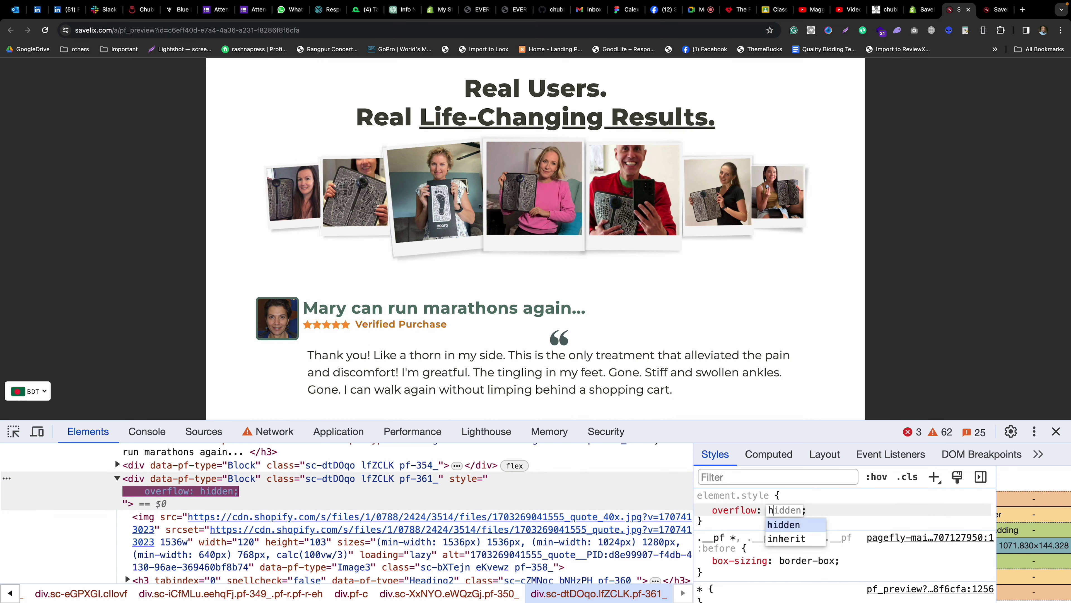
pyautogui.press('Return')
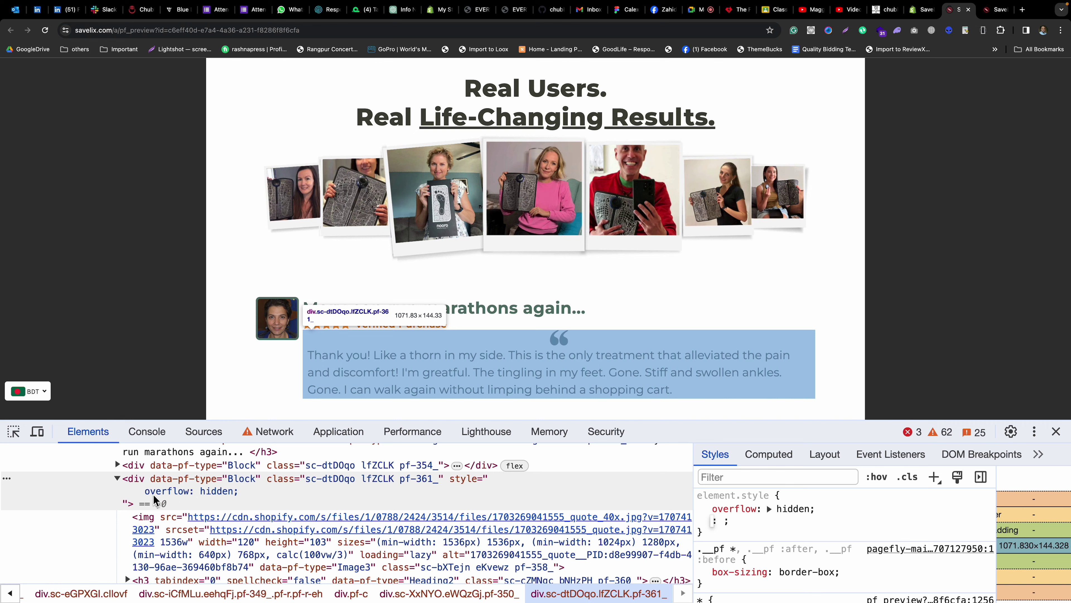
# Examine the style rules of the quotation-mark image and testimonial heading, toggling the heading's float: left declaration off and back on.
pyautogui.click(157, 520)
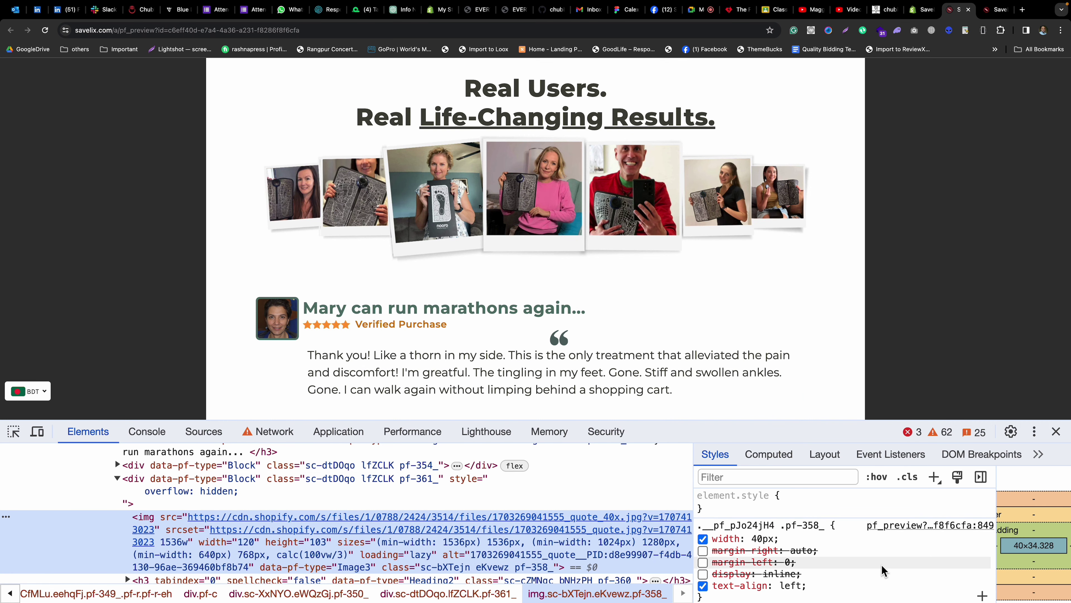
pyautogui.scroll(-1, 843, 549)
pyautogui.click(858, 571)
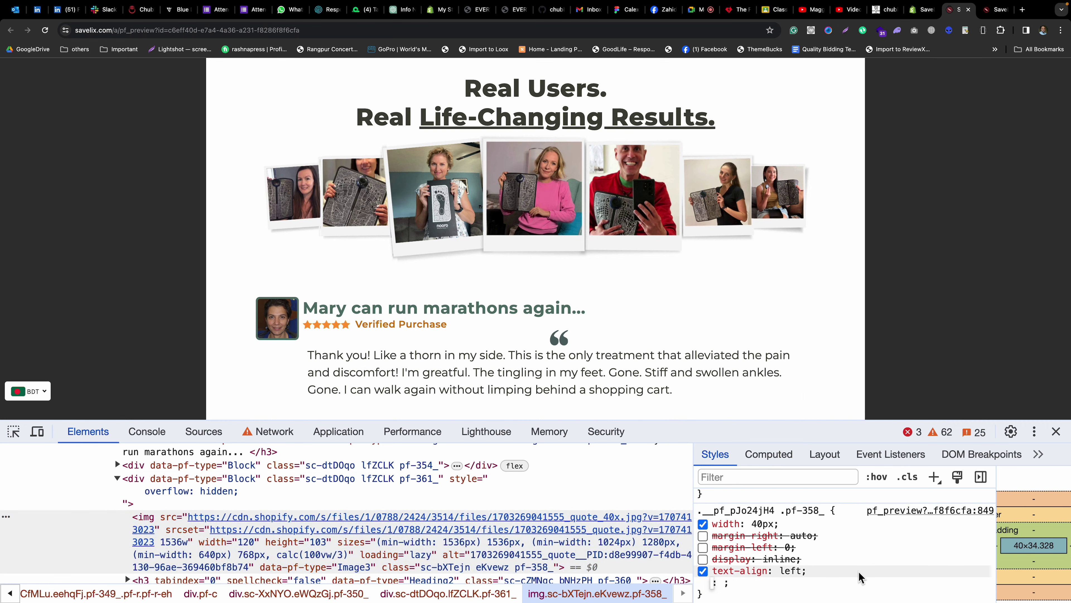
pyautogui.scroll(-3, 859, 571)
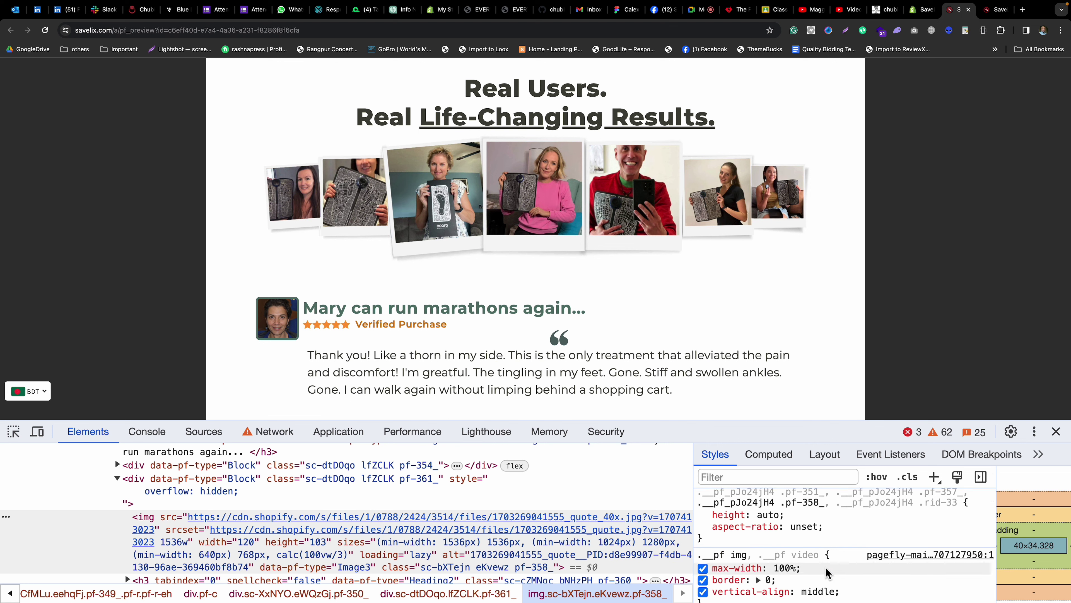
pyautogui.scroll(-2, 804, 536)
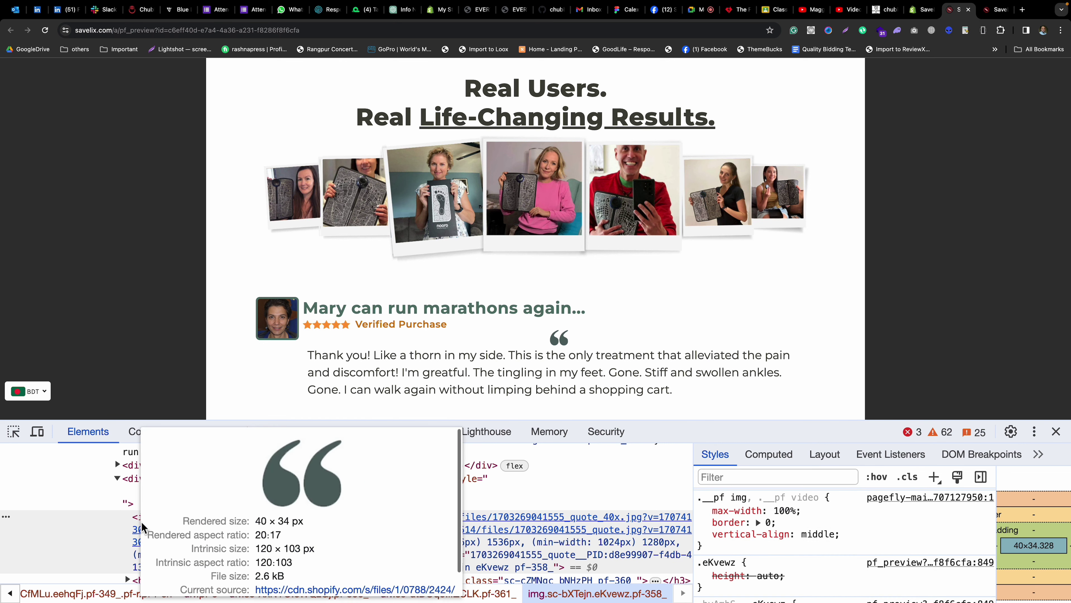
pyautogui.click(137, 581)
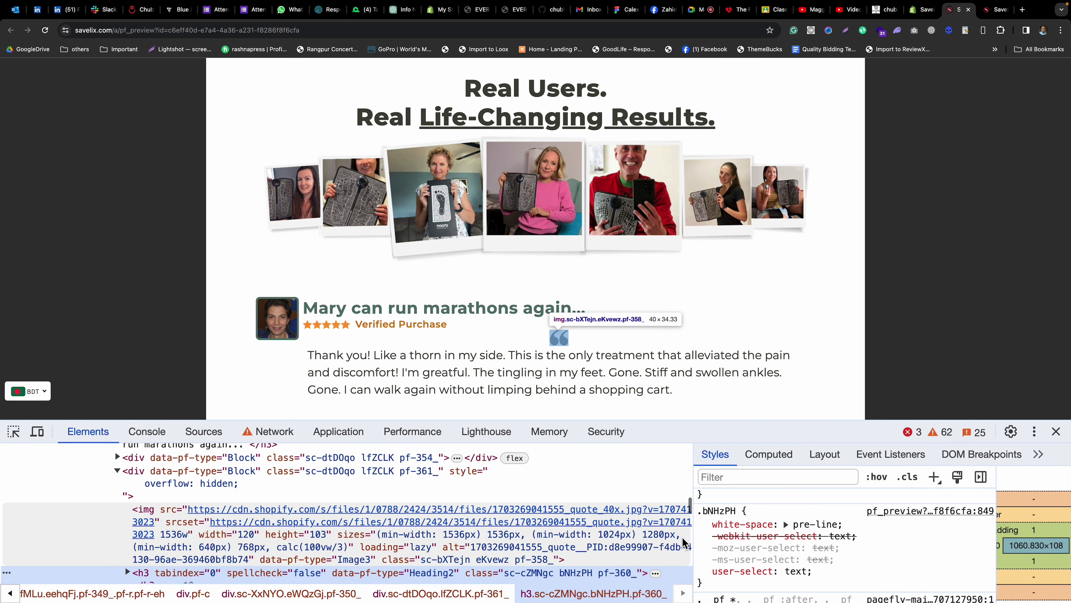
pyautogui.scroll(-2, 682, 537)
pyautogui.scroll(3, 976, 546)
pyautogui.scroll(-2, 823, 553)
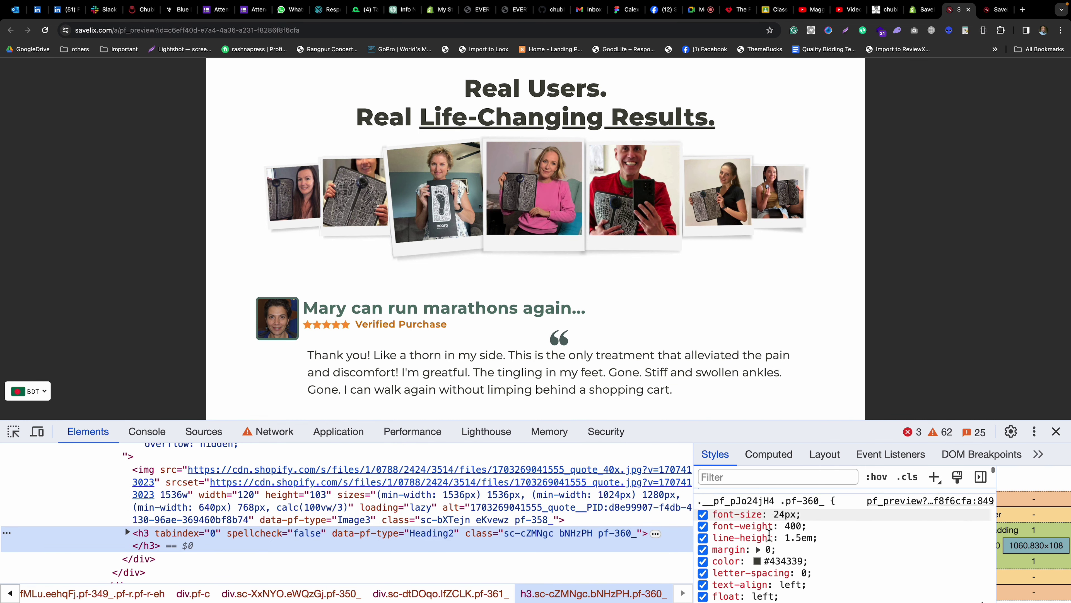
pyautogui.click(703, 559)
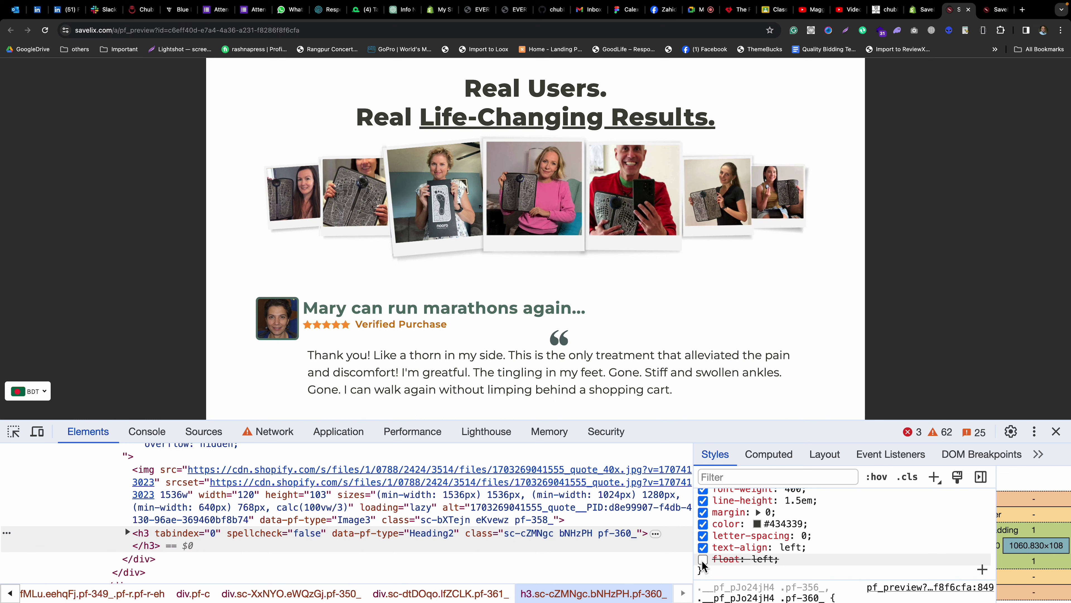
pyautogui.click(703, 560)
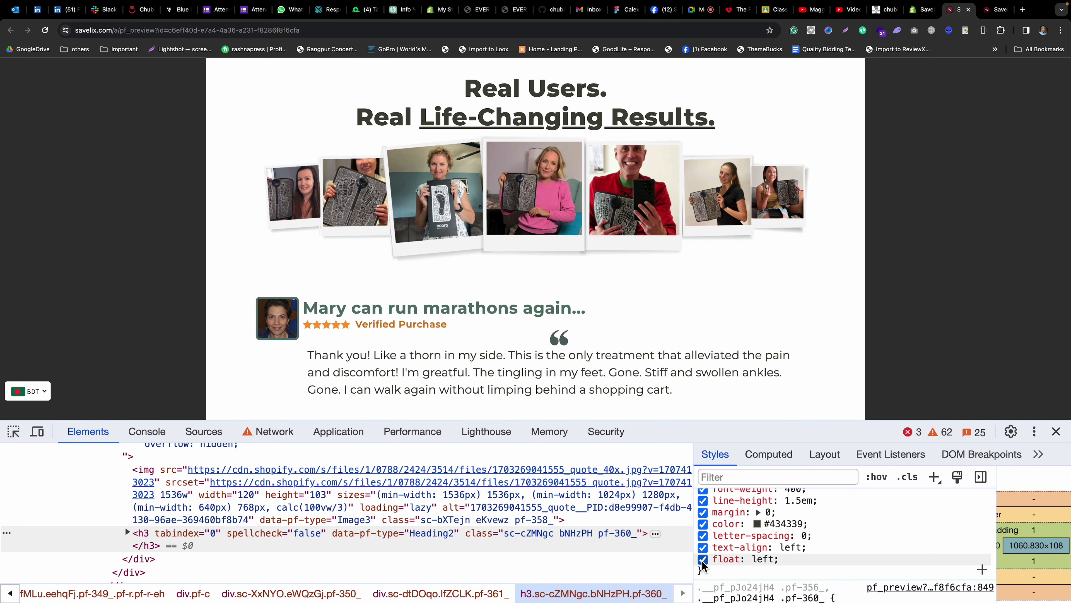
# Add a float: left declaration to the quotation-mark image's style rule.
pyautogui.click(148, 475)
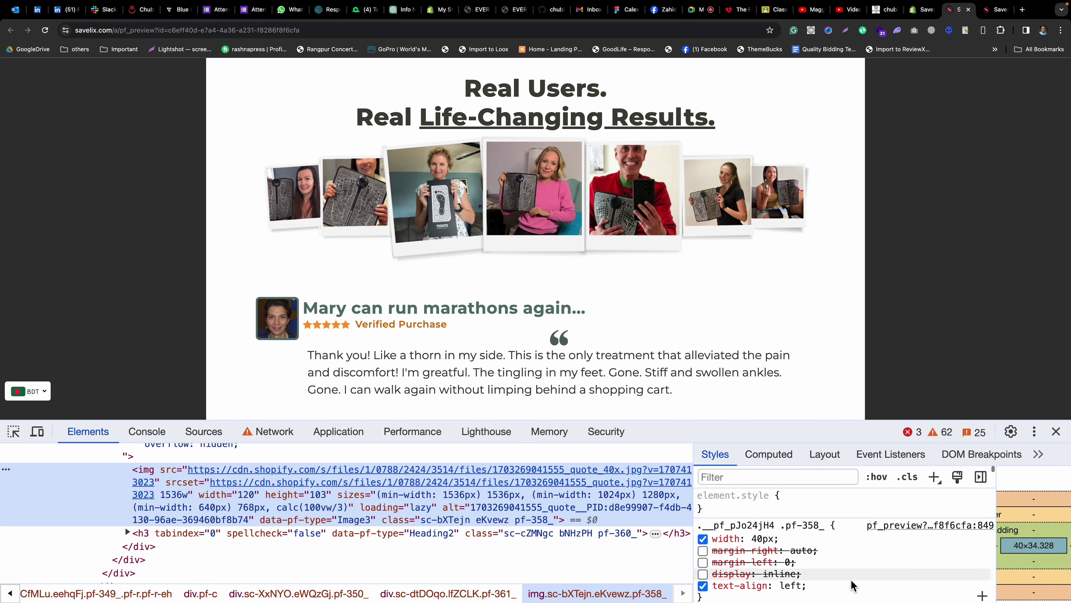
pyautogui.click(850, 586)
pyautogui.write('float: left;')
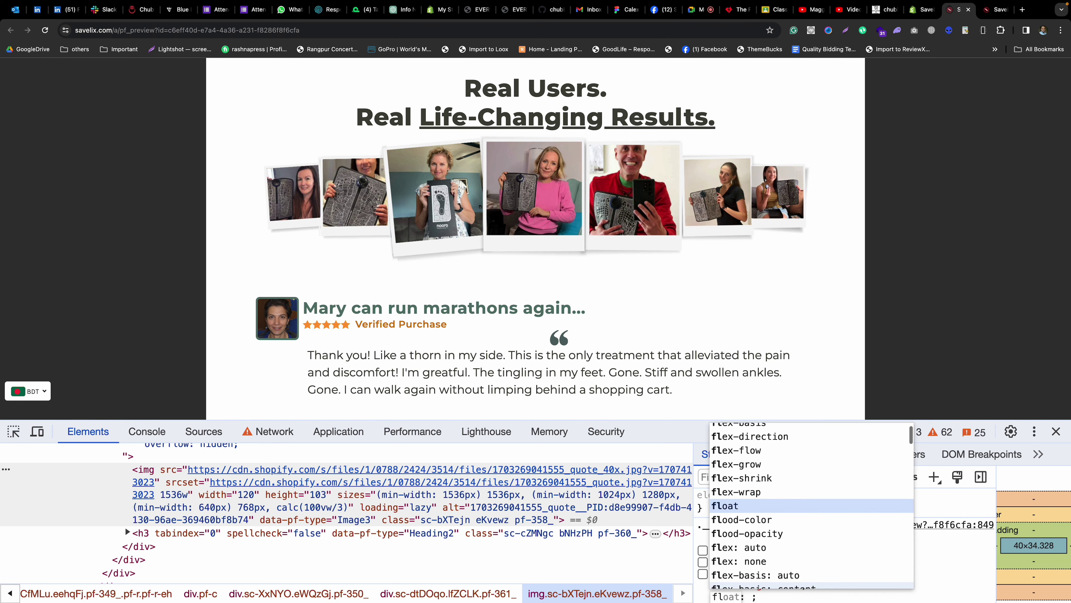
pyautogui.press('Tab')
pyautogui.write('l')
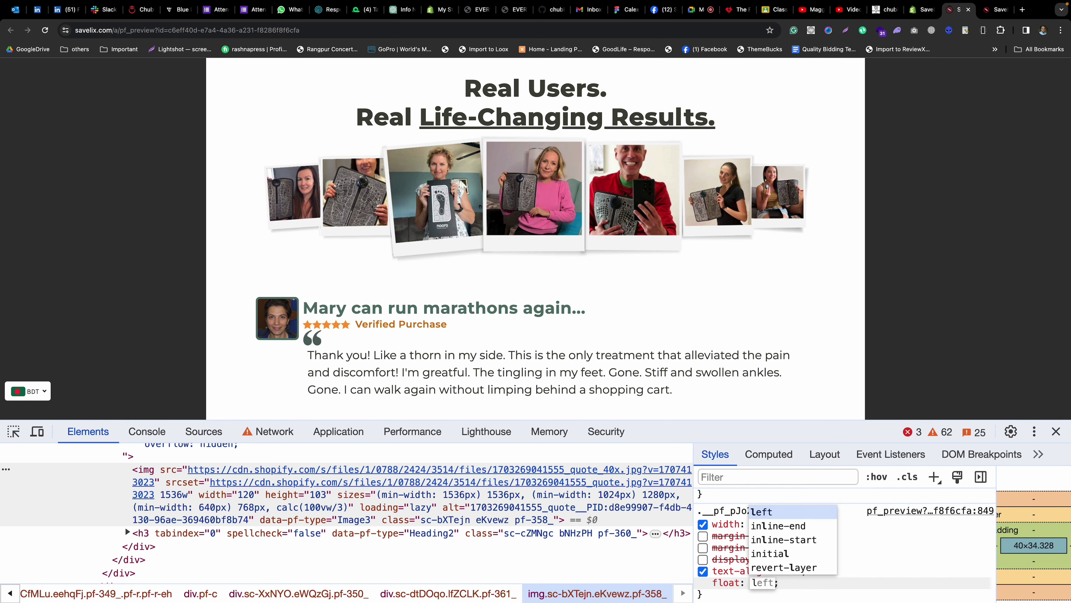
pyautogui.press('Return')
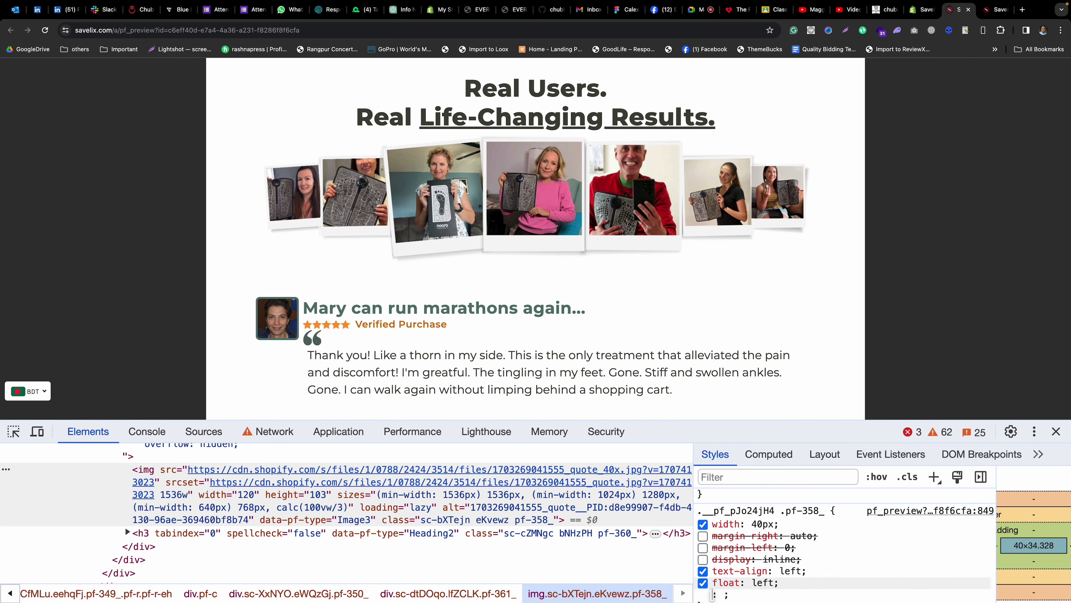
# Add a width of calc( 100% - 40px ) to the testimonial heading's style rule.
pyautogui.click(159, 533)
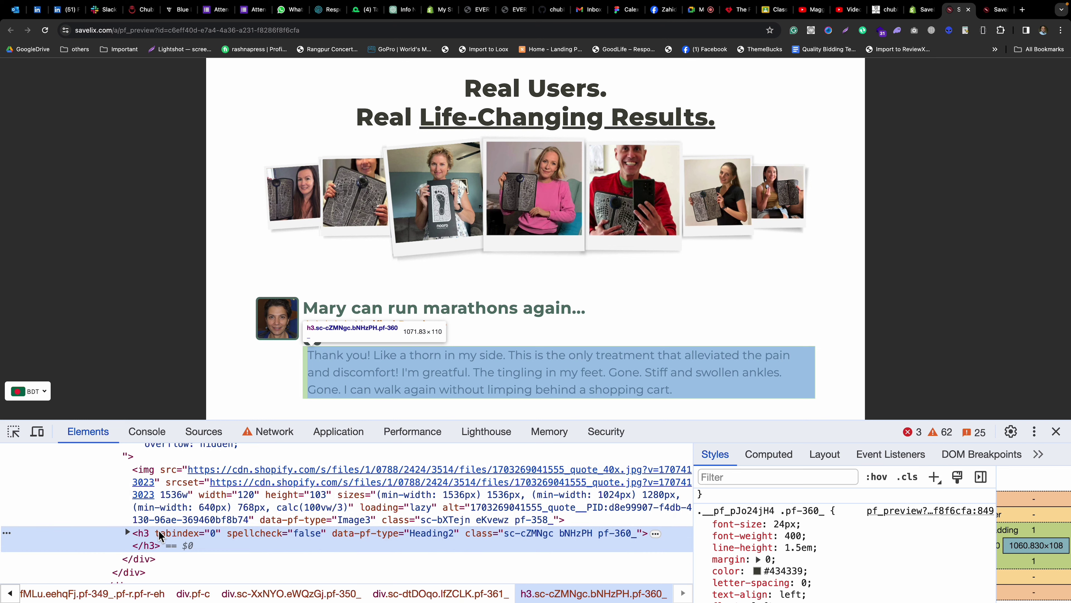
pyautogui.click(148, 473)
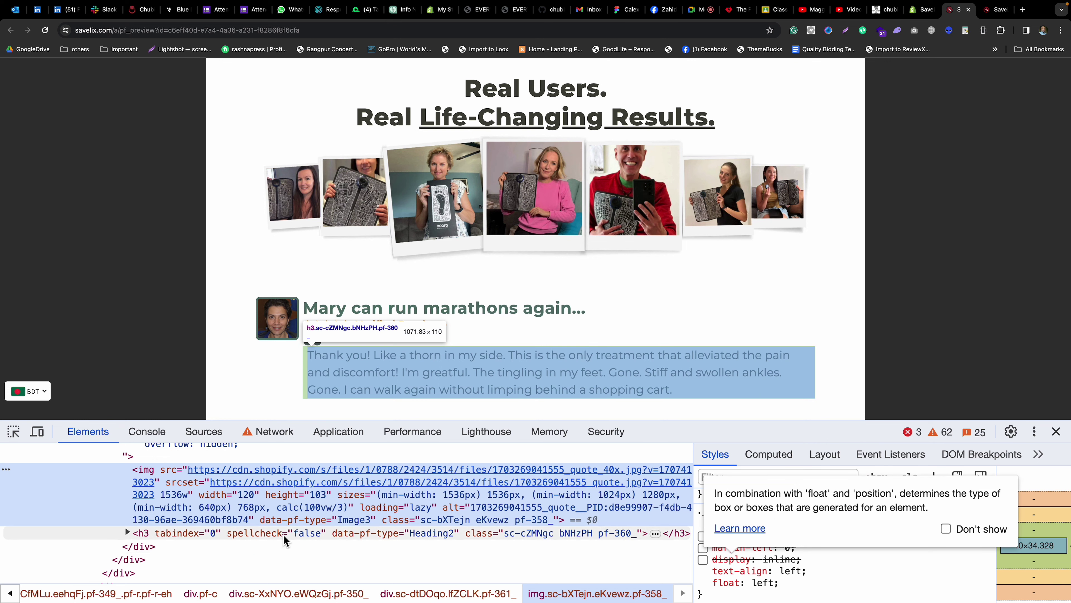
pyautogui.click(283, 533)
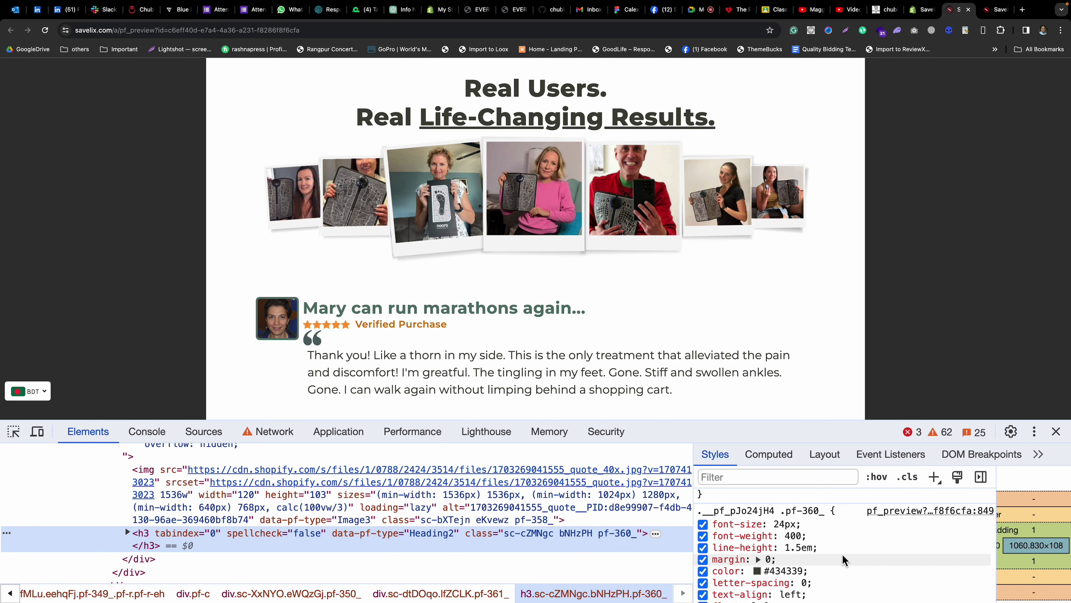
pyautogui.scroll(-3, 843, 559)
pyautogui.click(830, 563)
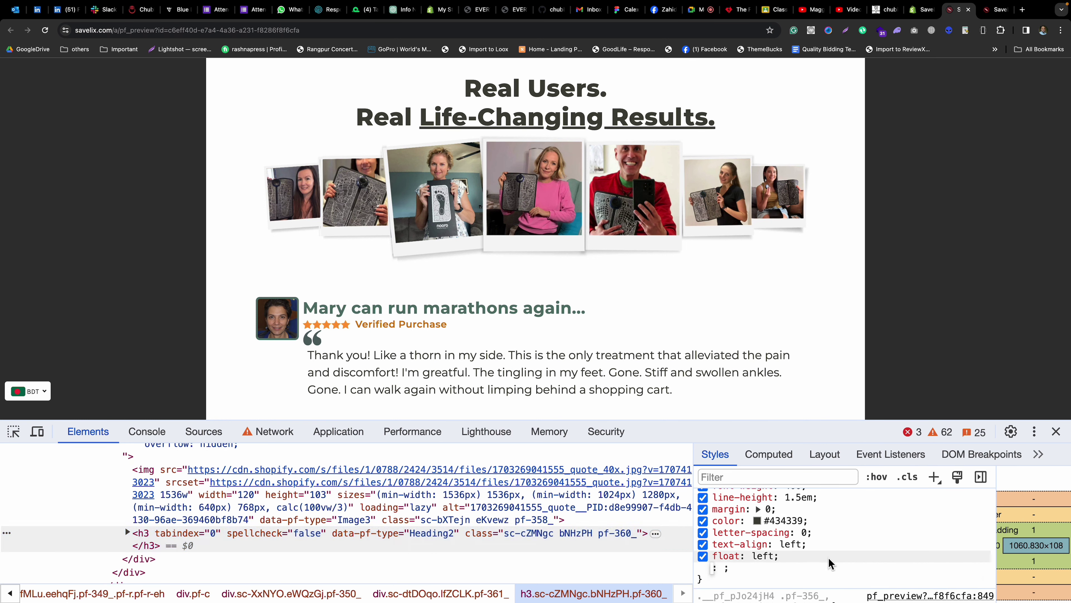
pyautogui.write('width')
pyautogui.press('Tab')
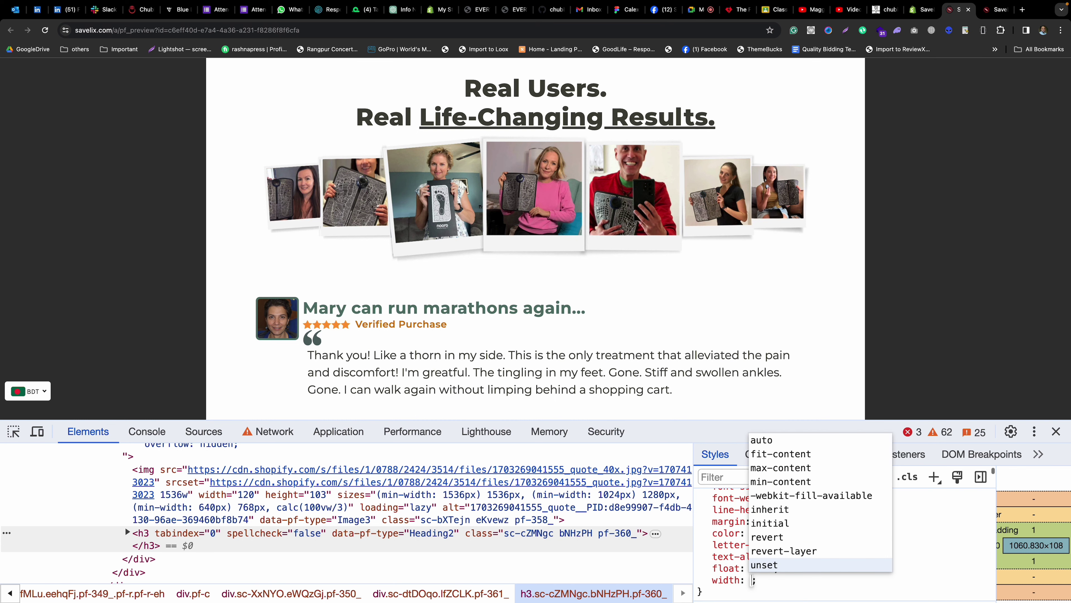
pyautogui.write('ca')
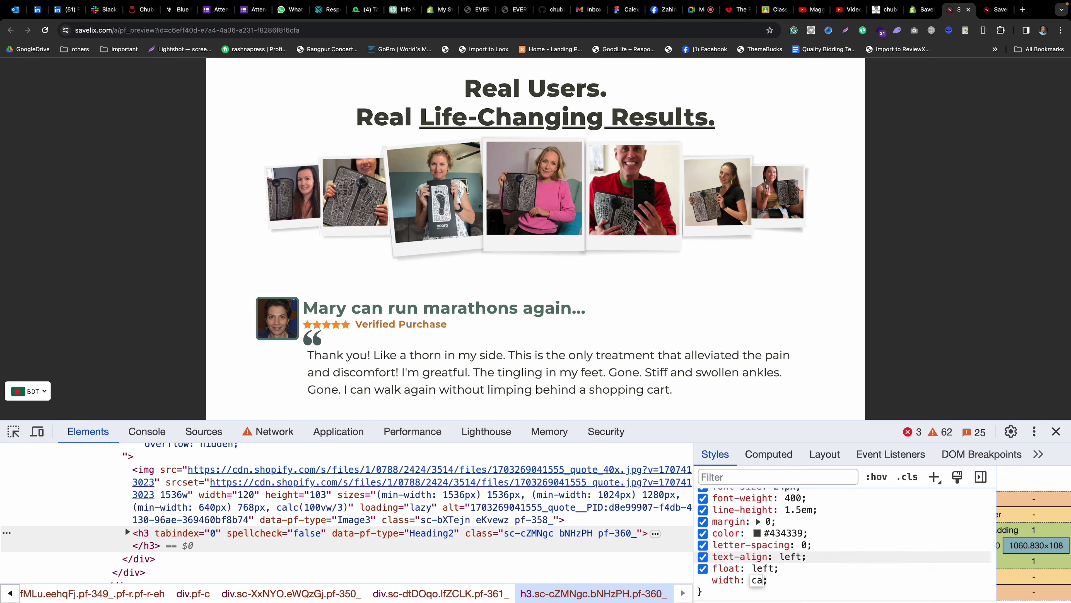
pyautogui.write('lc( 100%')
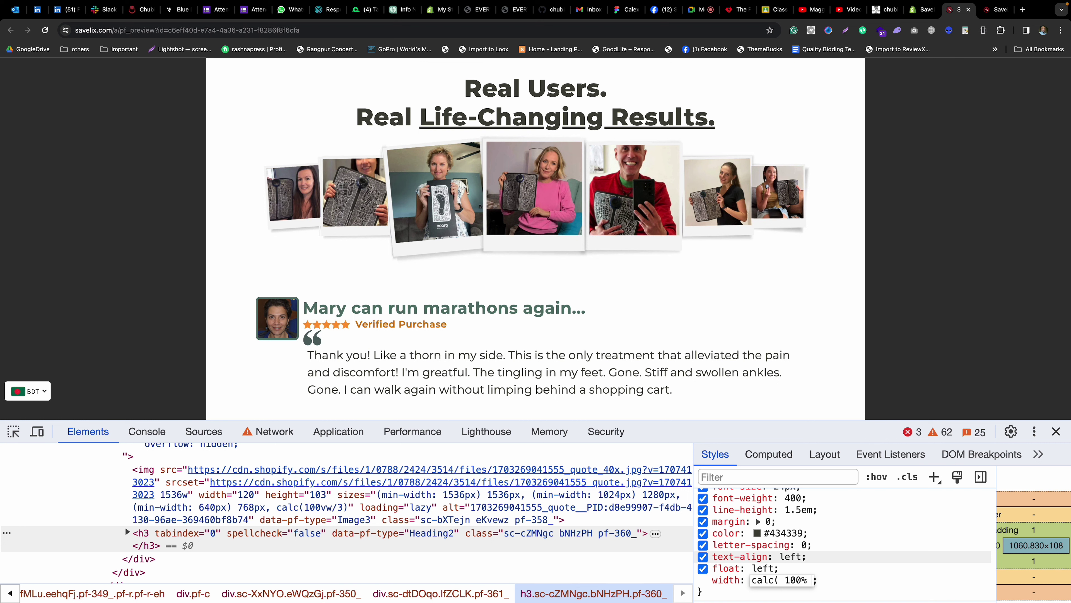
pyautogui.write(' - 40px')
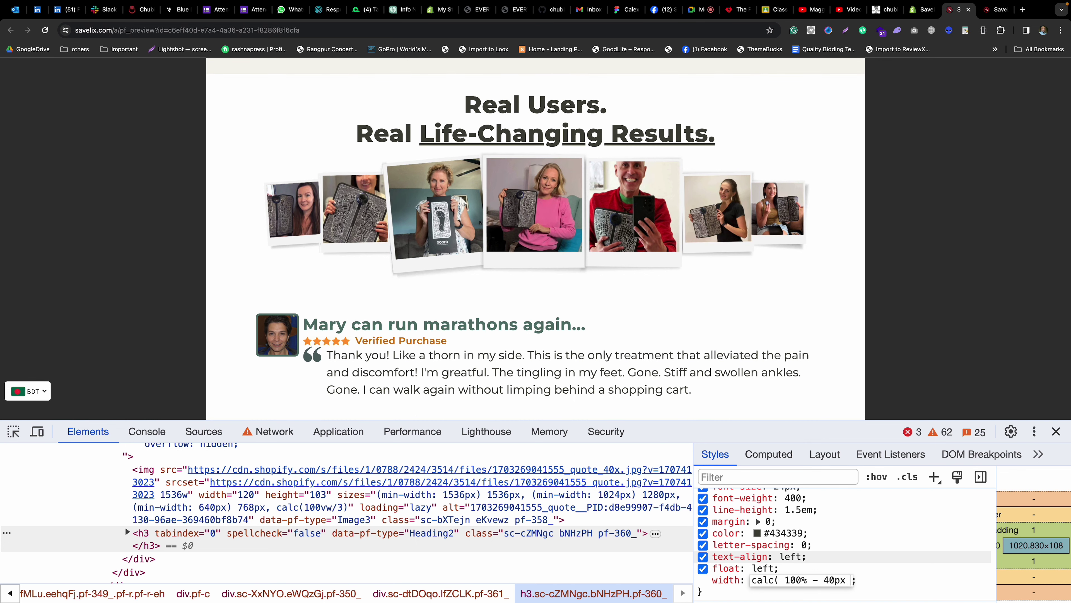
pyautogui.press('Return')
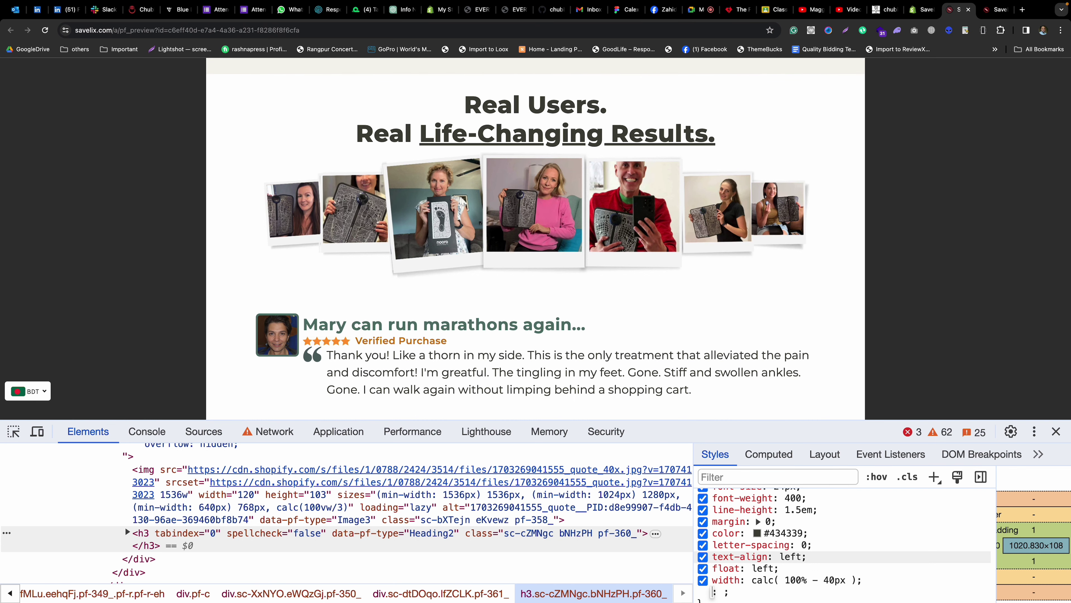
pyautogui.click(944, 545)
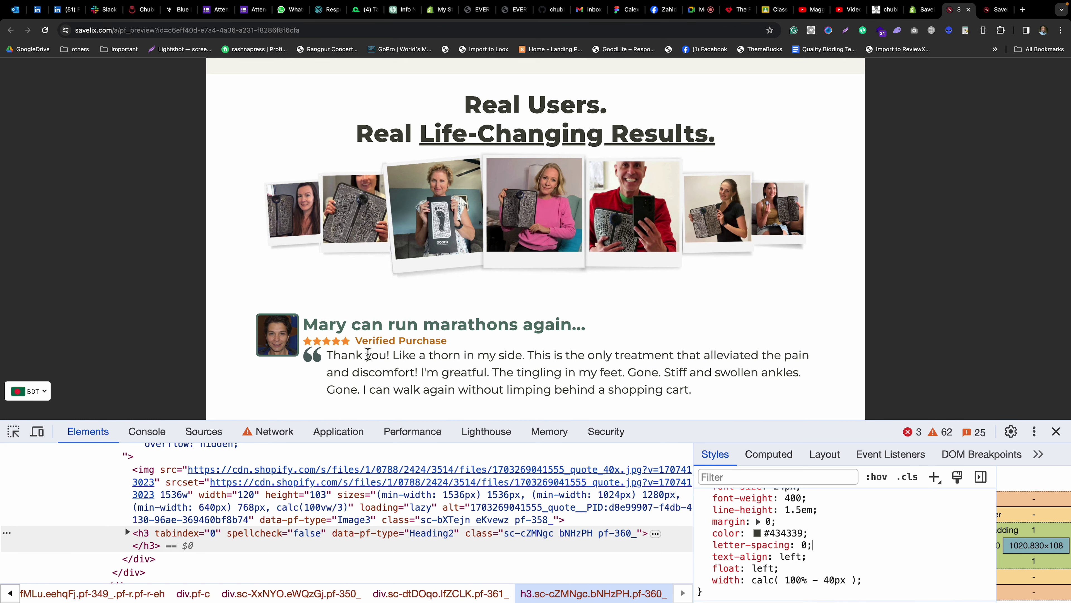
# Expand the testimonial heading element, disable its width declaration, and reselect the quotation-mark image element.
pyautogui.click(147, 530)
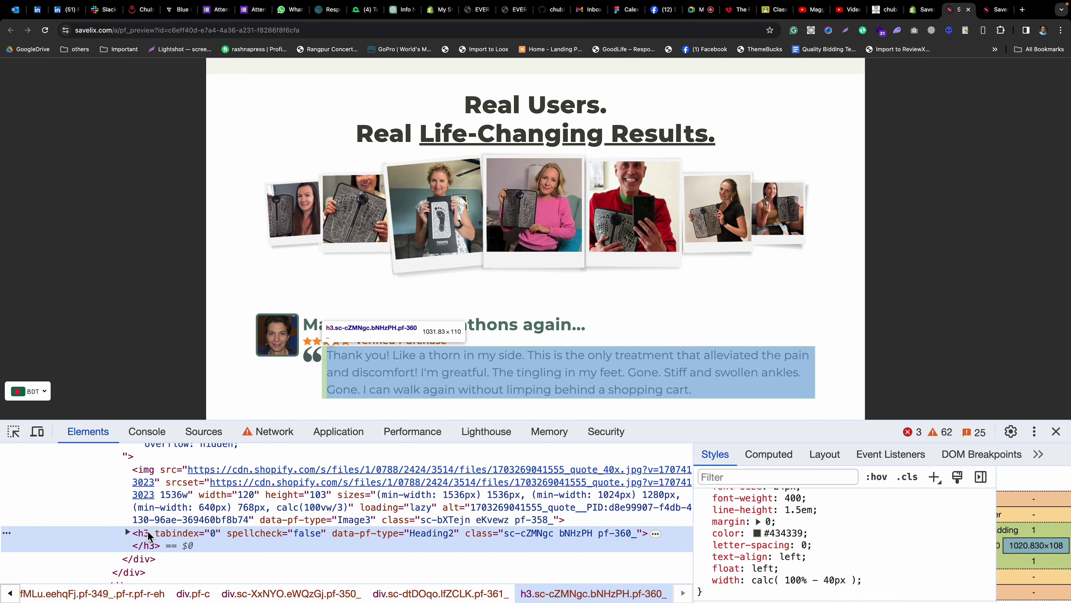
pyautogui.click(188, 508)
pyautogui.click(176, 534)
pyautogui.click(127, 532)
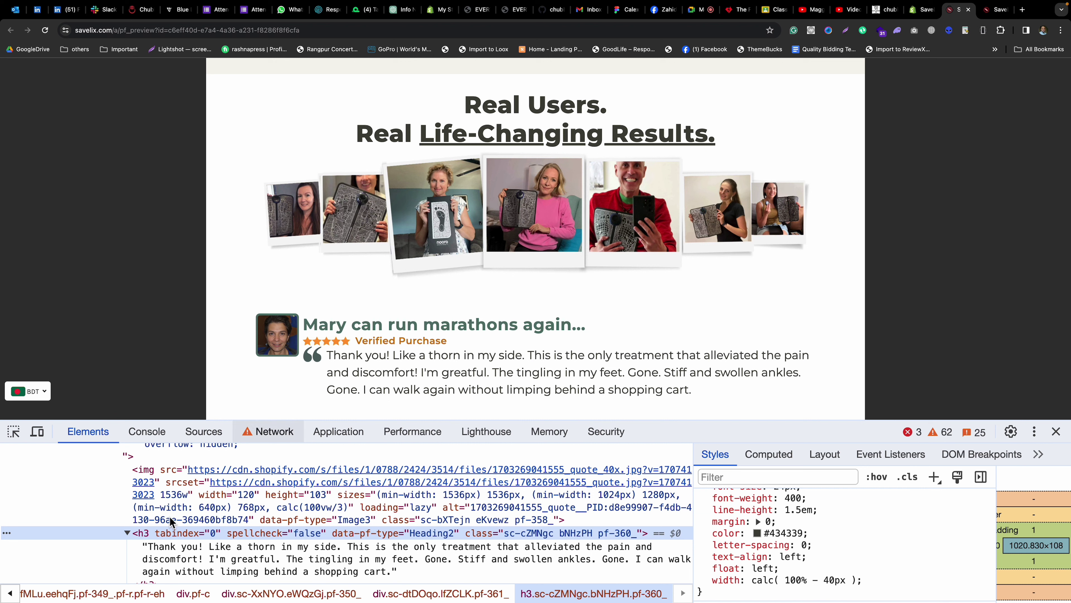
pyautogui.scroll(-2, 809, 559)
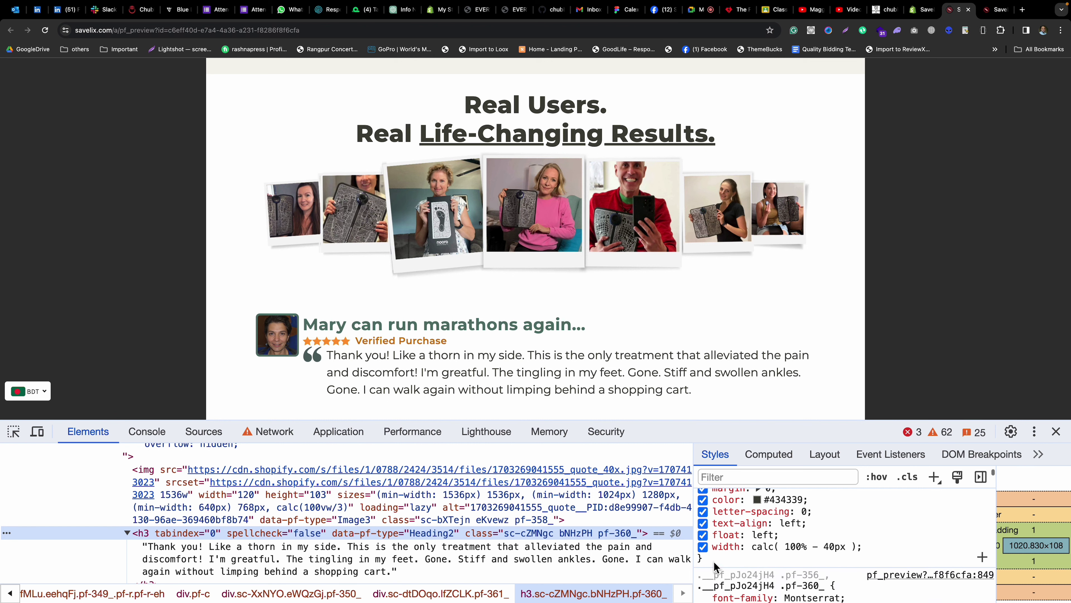
pyautogui.click(703, 547)
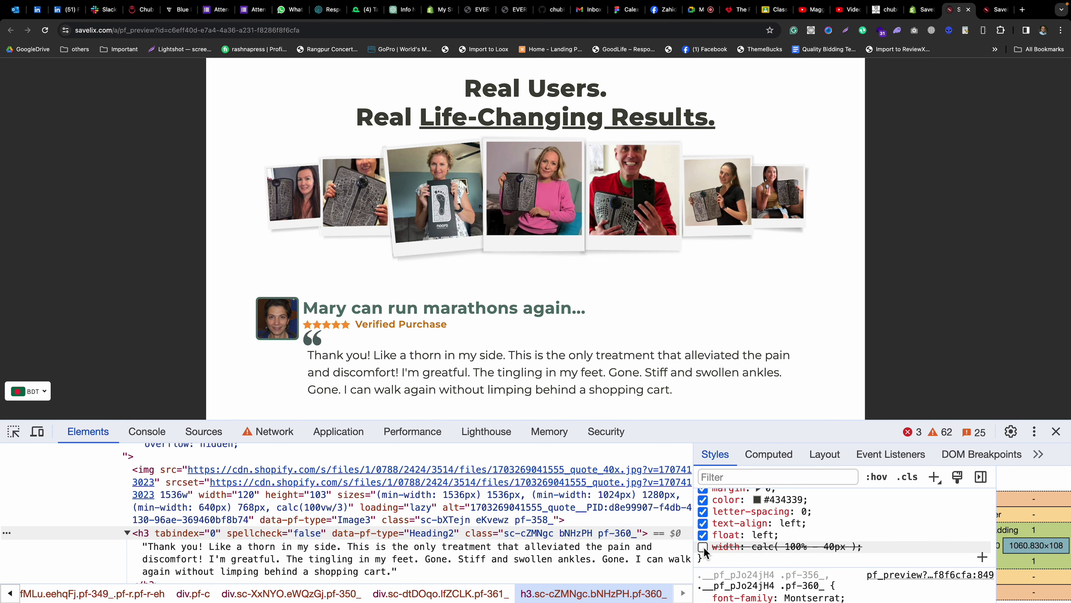
pyautogui.click(156, 508)
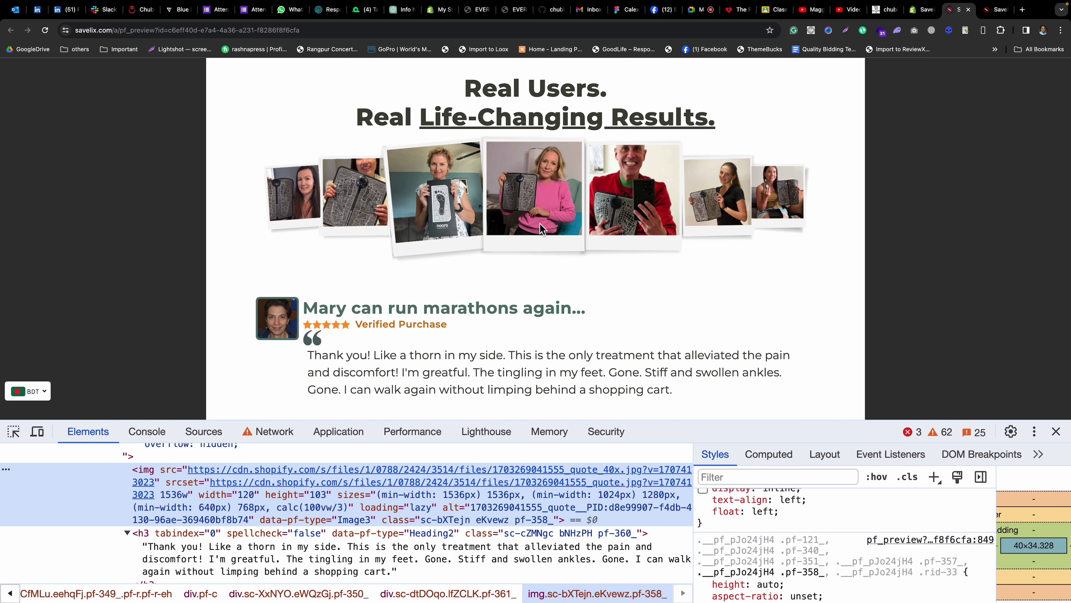
# Return to the PageFly editor and open the general settings of the testimonial text heading.
pyautogui.press('super+h')
pyautogui.press('super+Tab')
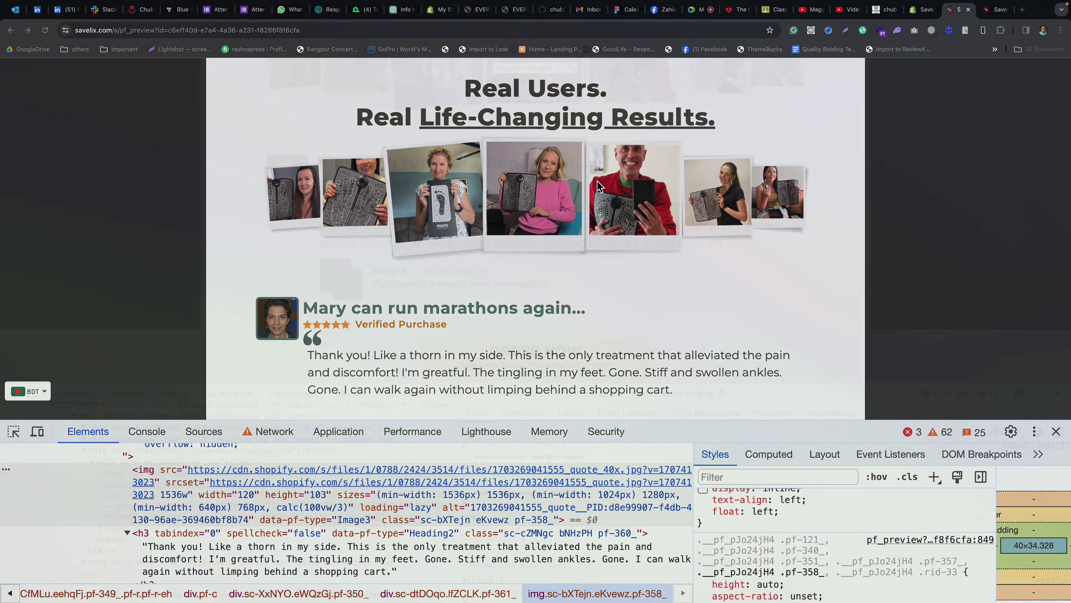
pyautogui.scroll(-4, 818, 141)
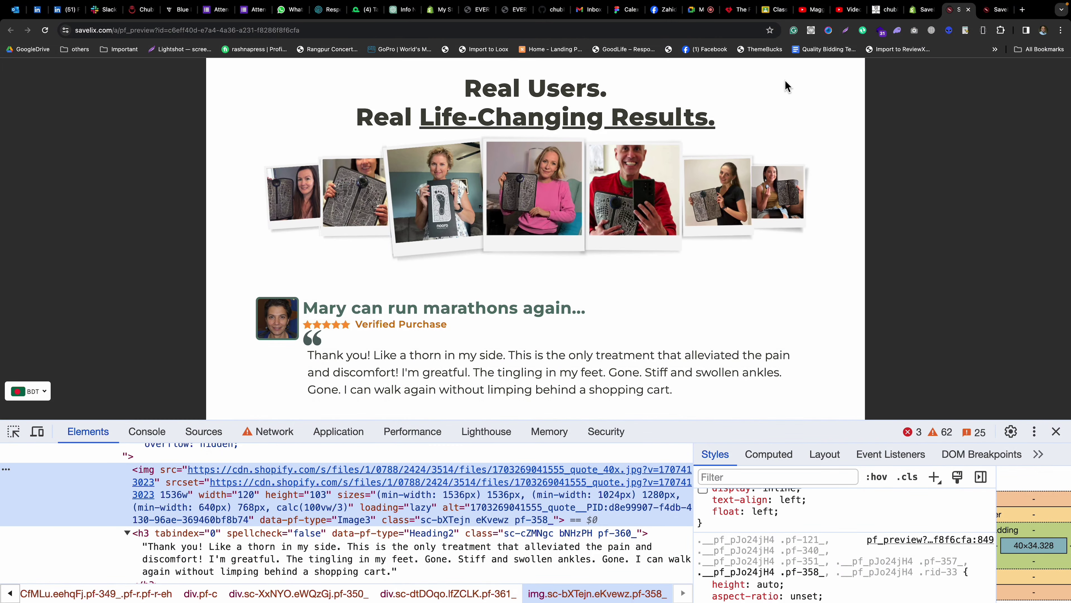
pyautogui.click(923, 10)
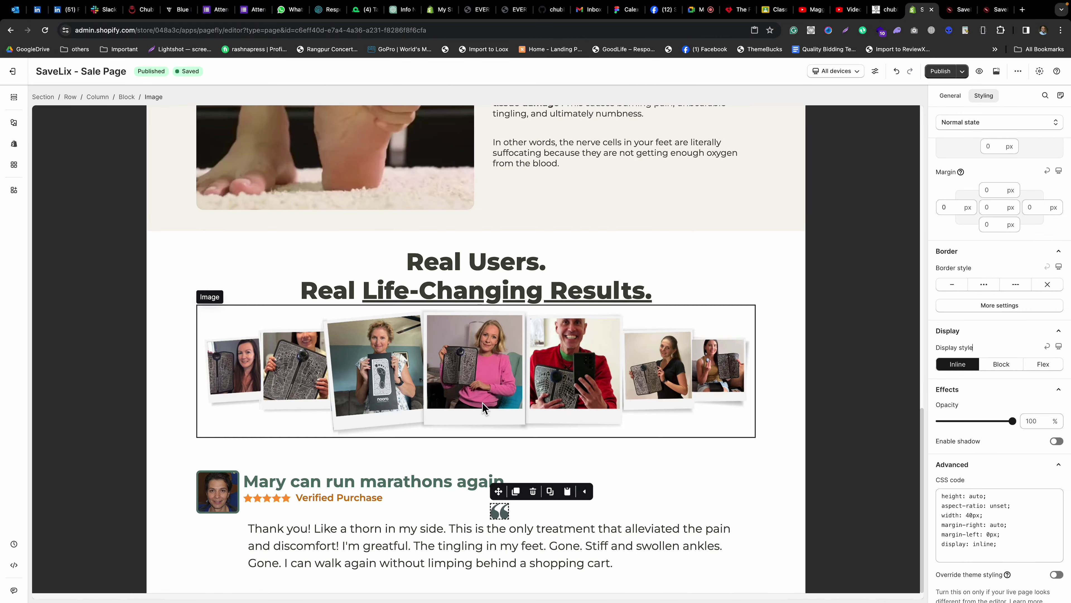
pyautogui.click(386, 530)
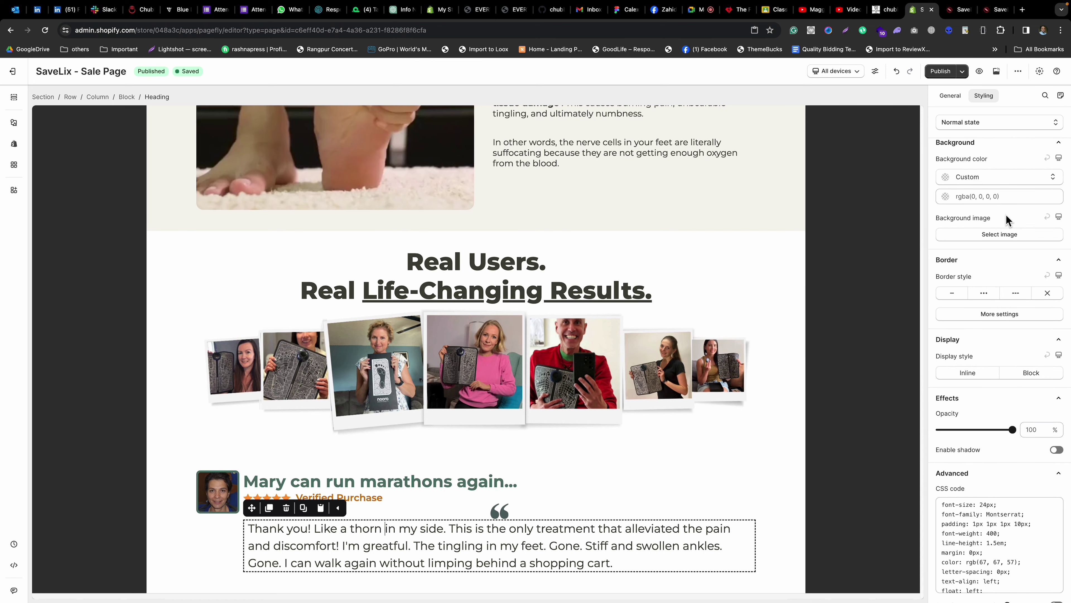
pyautogui.click(949, 96)
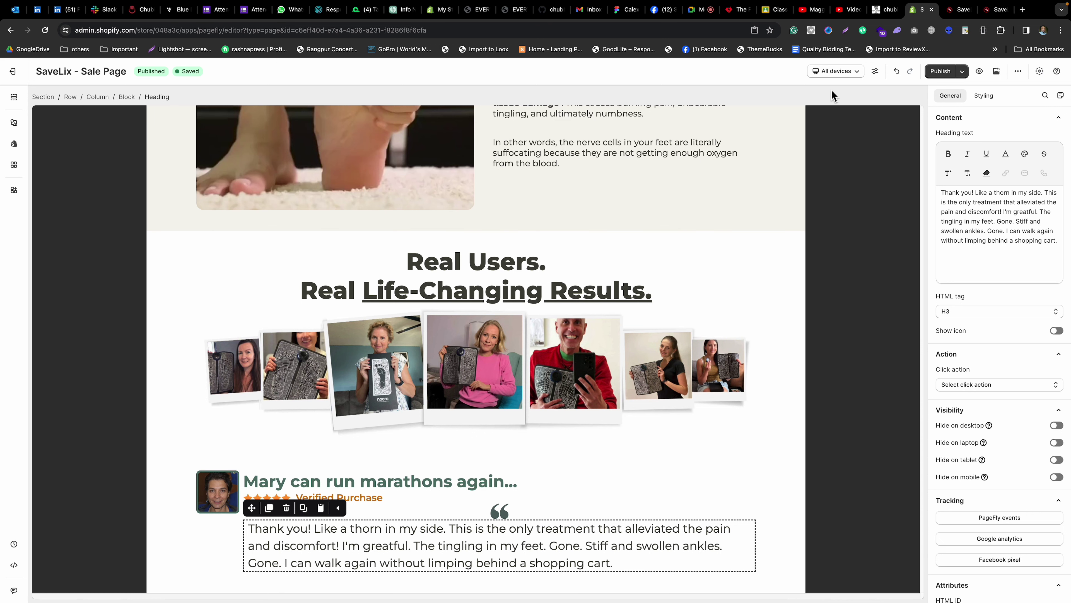
# Examine on the reference page how the quotation mark sits inline with the testimonial text.
pyautogui.click(502, 512)
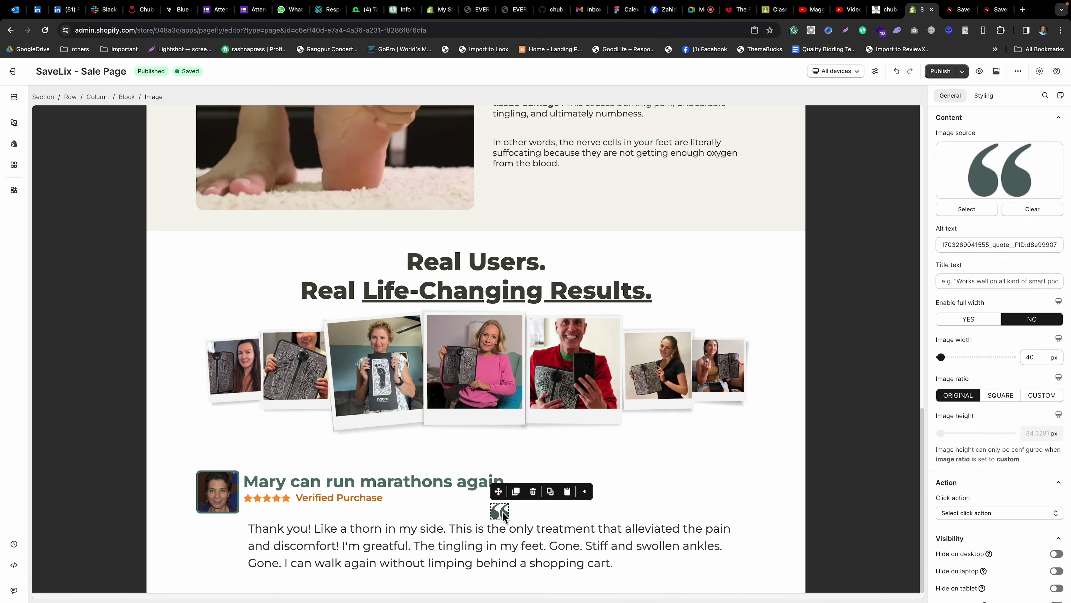
pyautogui.click(426, 551)
pyautogui.press('super+grave')
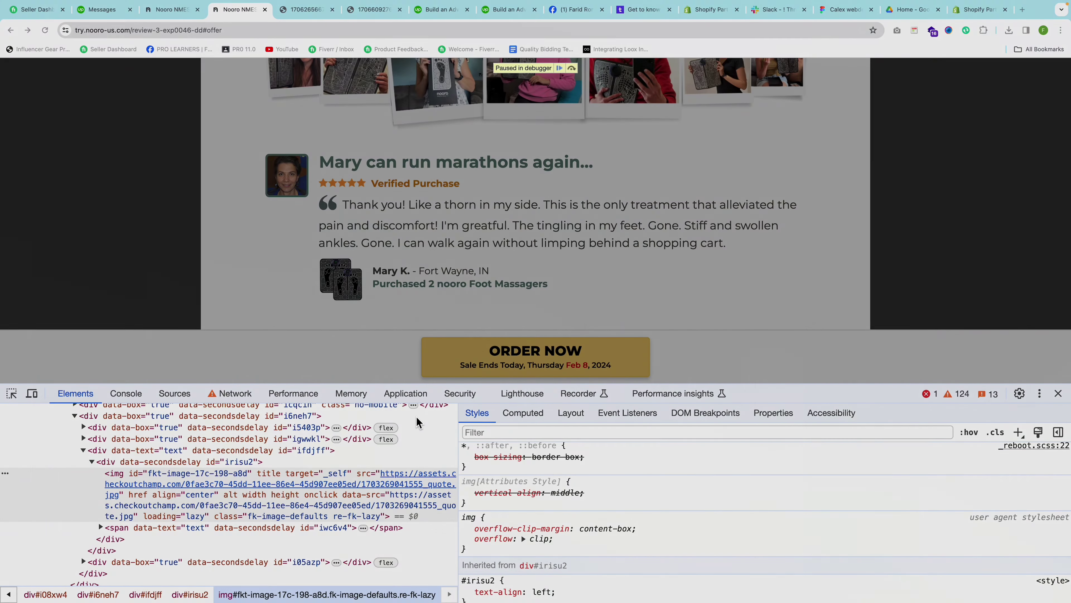
pyautogui.scroll(-4, 425, 260)
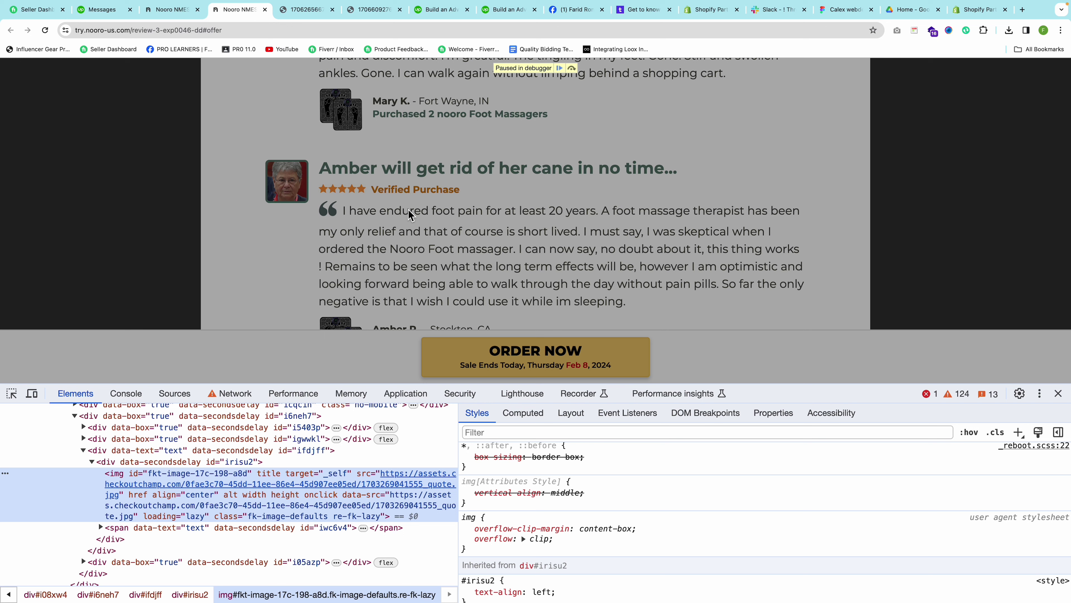
pyautogui.scroll(2, 408, 209)
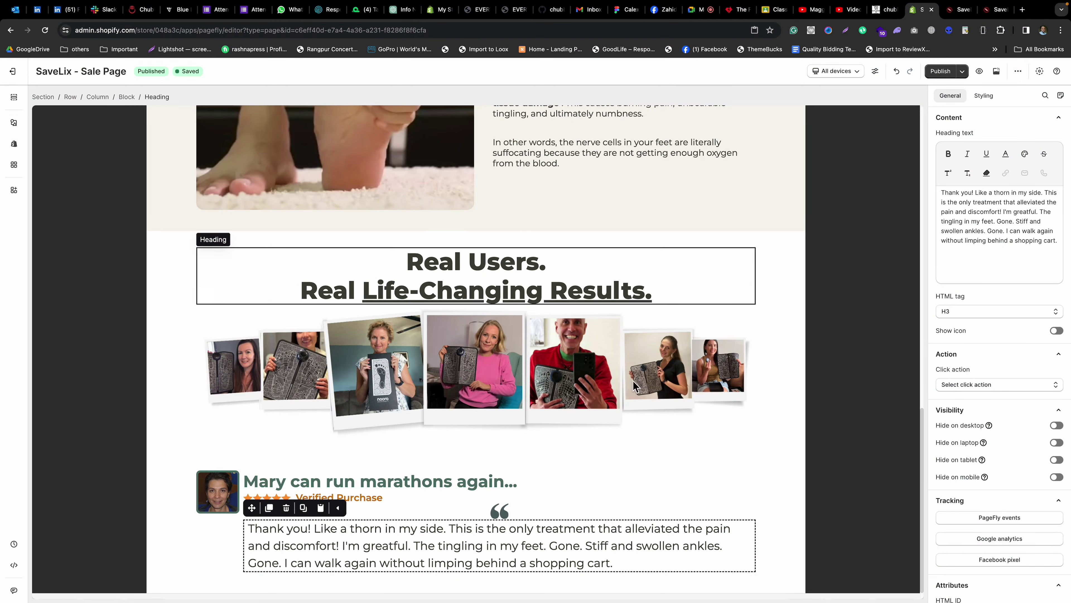
# Add an HTML/Liquid element between the quotation-mark image and the testimonial text.
pyautogui.click(499, 511)
pyautogui.click(418, 554)
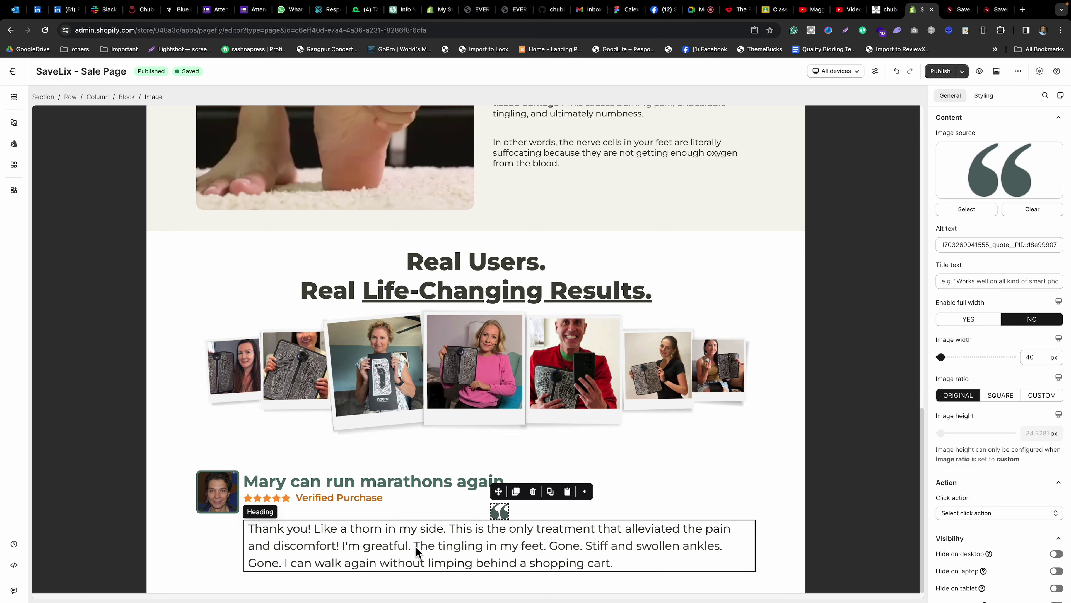
pyautogui.click(16, 125)
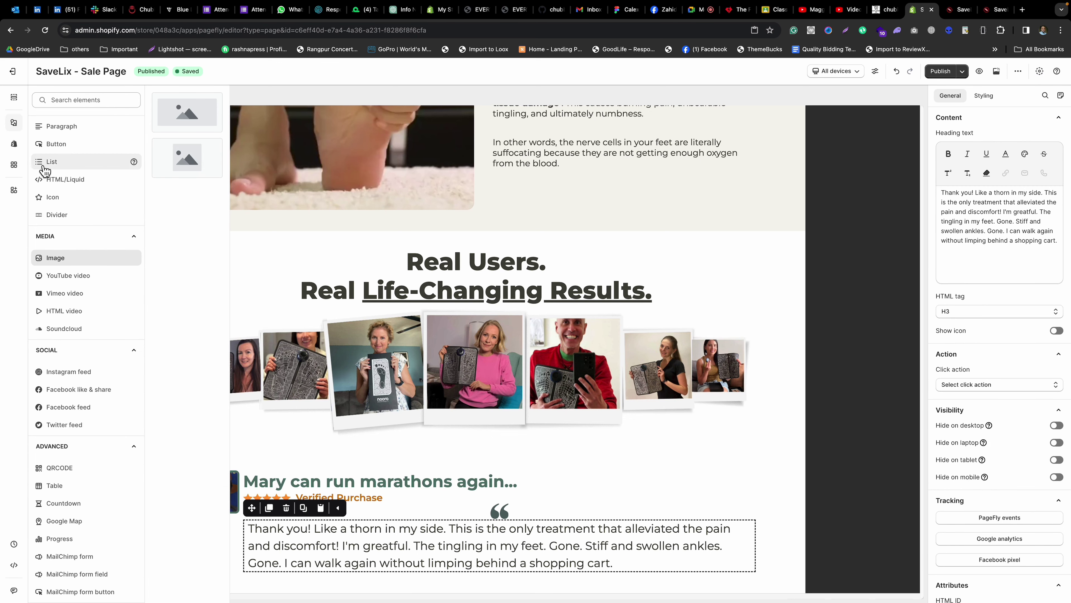
pyautogui.moveTo(70, 193); pyautogui.dragTo(380, 511)
pyautogui.scroll(-2, 591, 409)
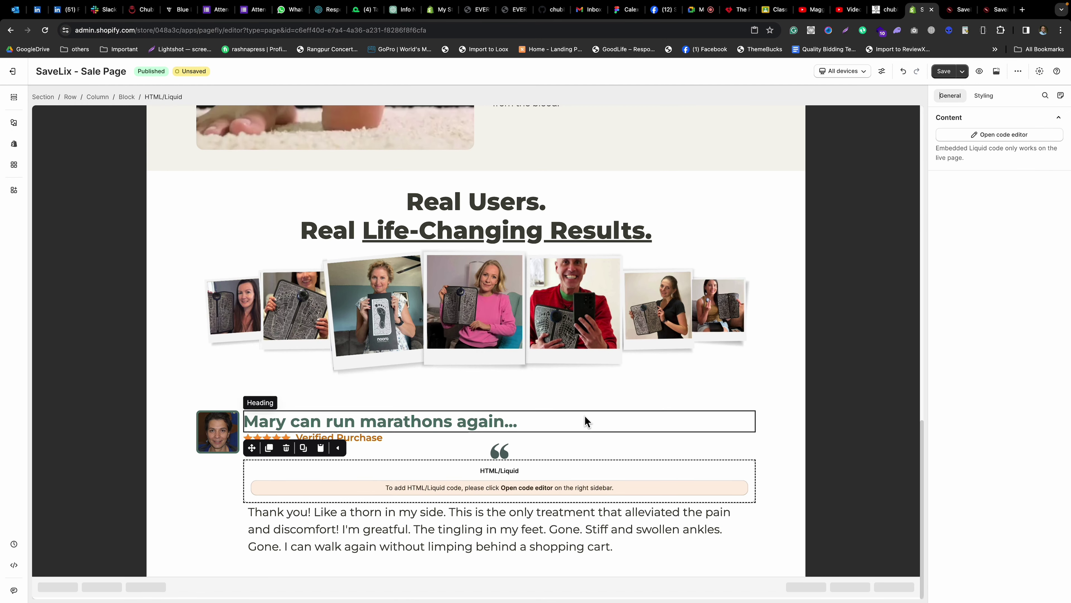
pyautogui.click(499, 453)
pyautogui.click(491, 469)
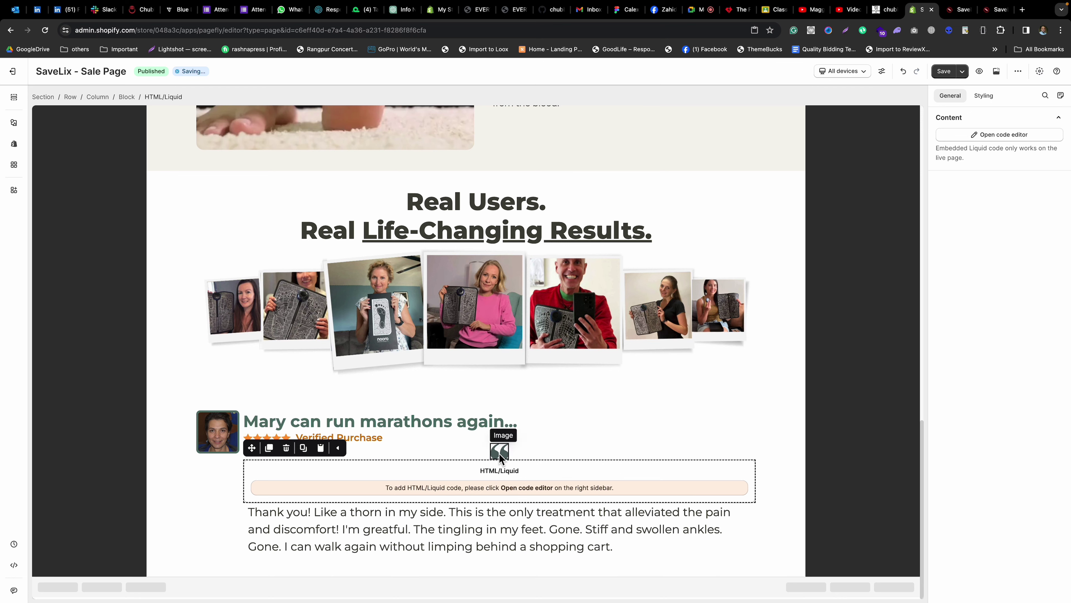
pyautogui.click(468, 514)
pyautogui.click(455, 491)
pyautogui.click(998, 135)
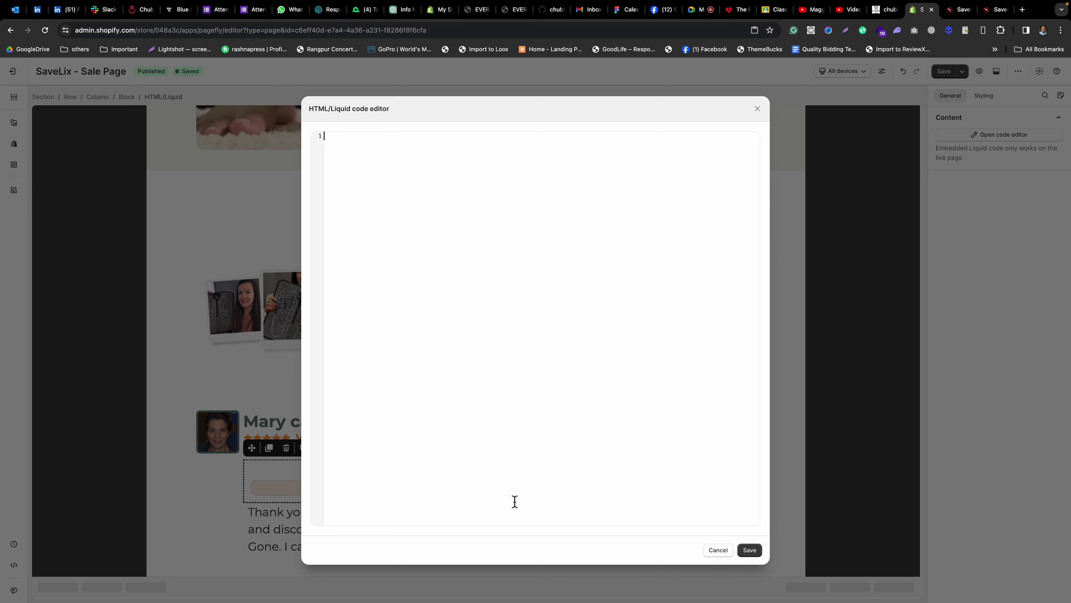
pyautogui.click(718, 549)
# Copy the testimonial text from the heading into the HTML/Liquid element's code and save it.
pyautogui.click(427, 528)
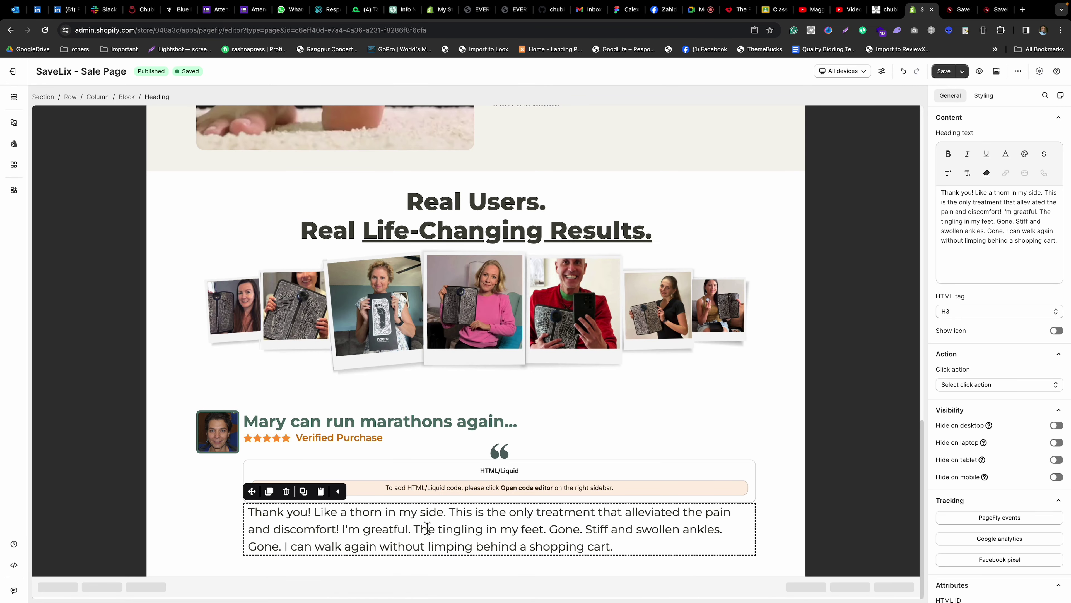
pyautogui.tripleClick(1014, 207)
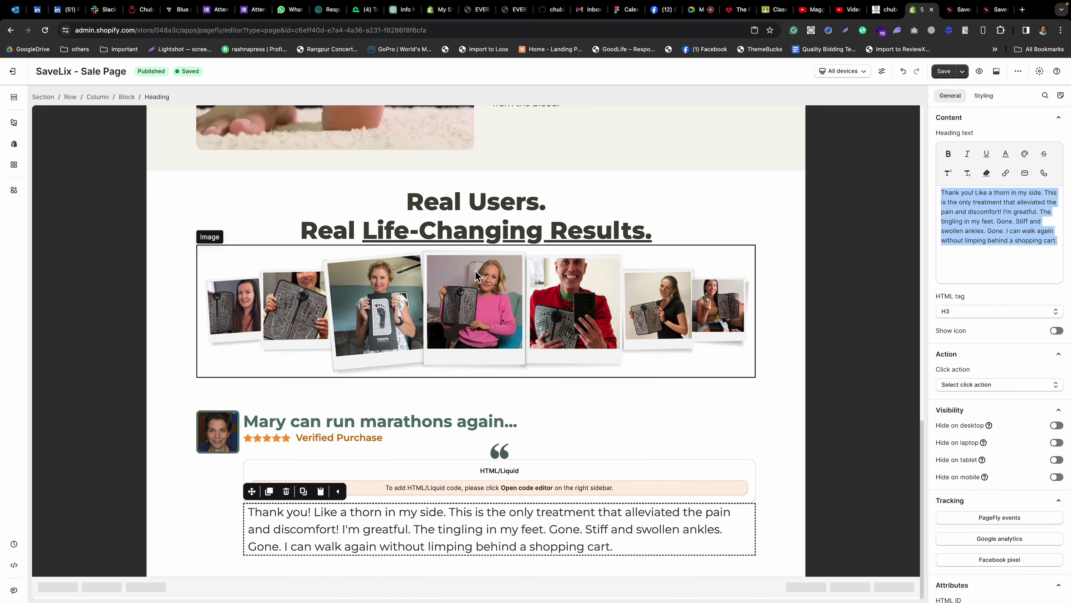
pyautogui.click(476, 462)
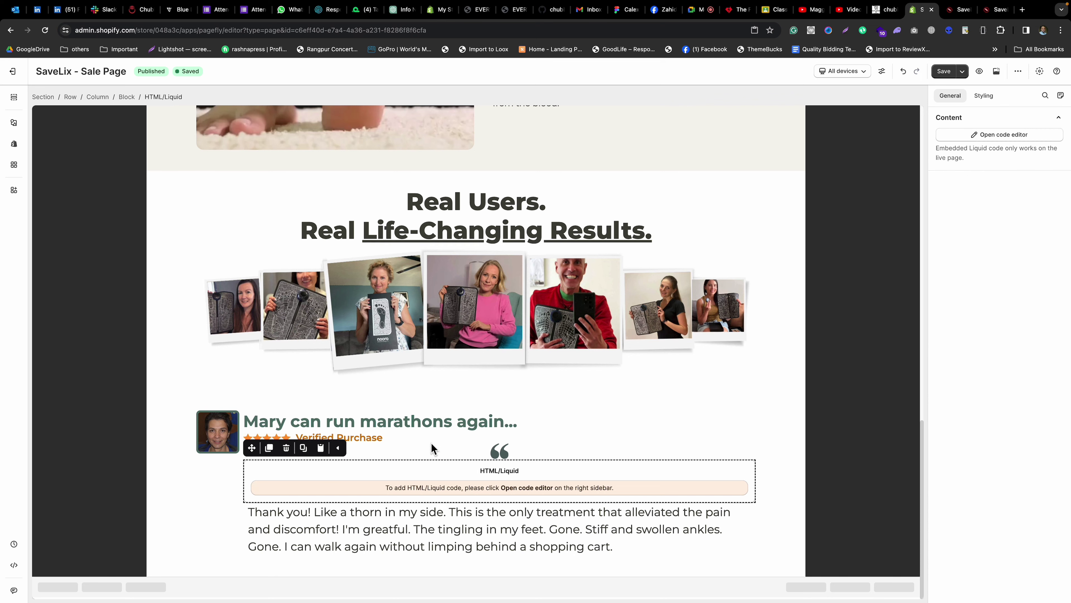
pyautogui.click(996, 135)
pyautogui.write('The tingling in my feet. Gone. Stiff and swollen ankles. Gone. I can walk again without limping behind a shopping cart.')
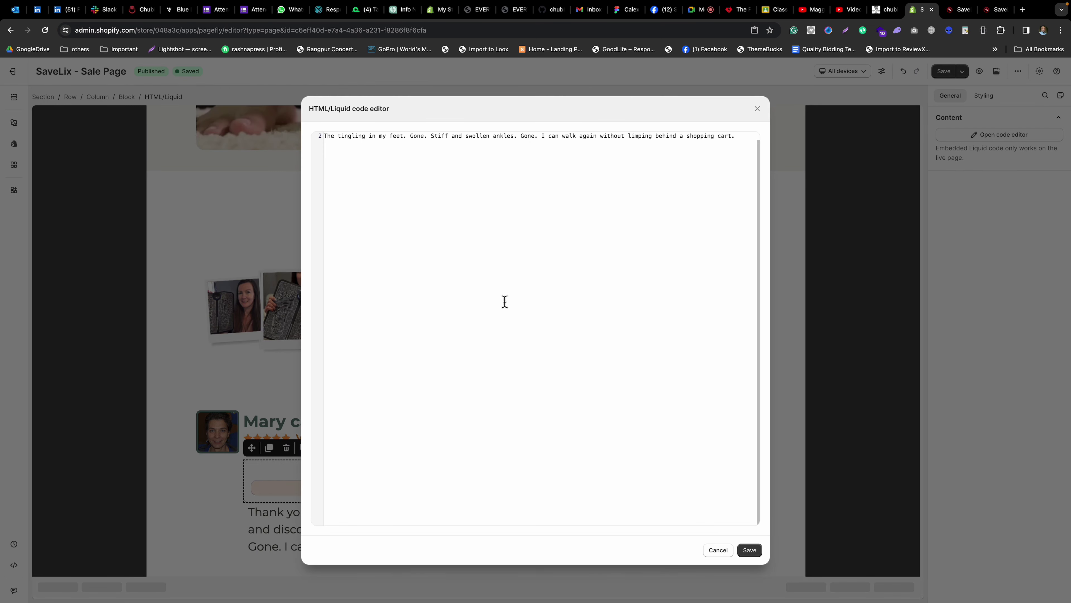
pyautogui.click(749, 549)
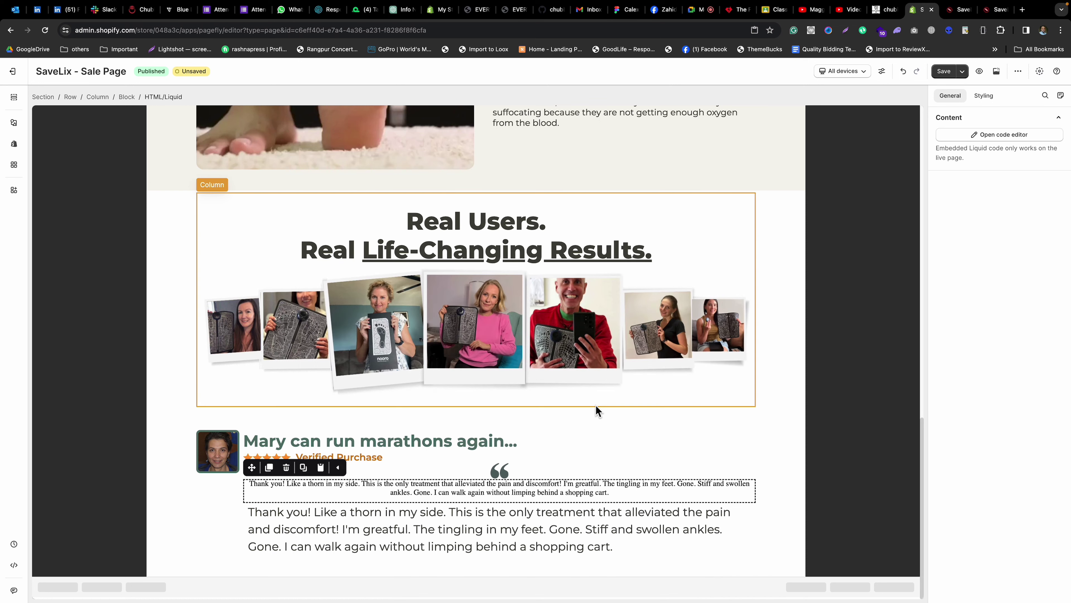
# Copy the testimonial heading's complete custom CSS into the HTML/Liquid element's CSS code.
pyautogui.click(491, 528)
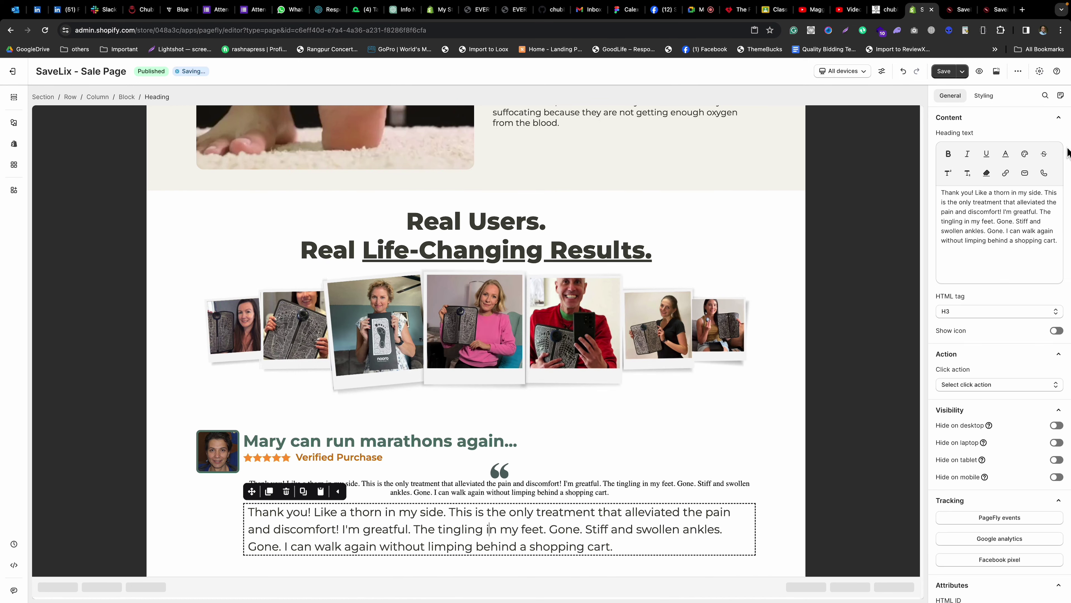
pyautogui.click(979, 97)
pyautogui.scroll(-1, 1042, 465)
pyautogui.click(1042, 478)
pyautogui.hotkey('ctrl', 'a')
pyautogui.hotkey('ctrl', 'c')
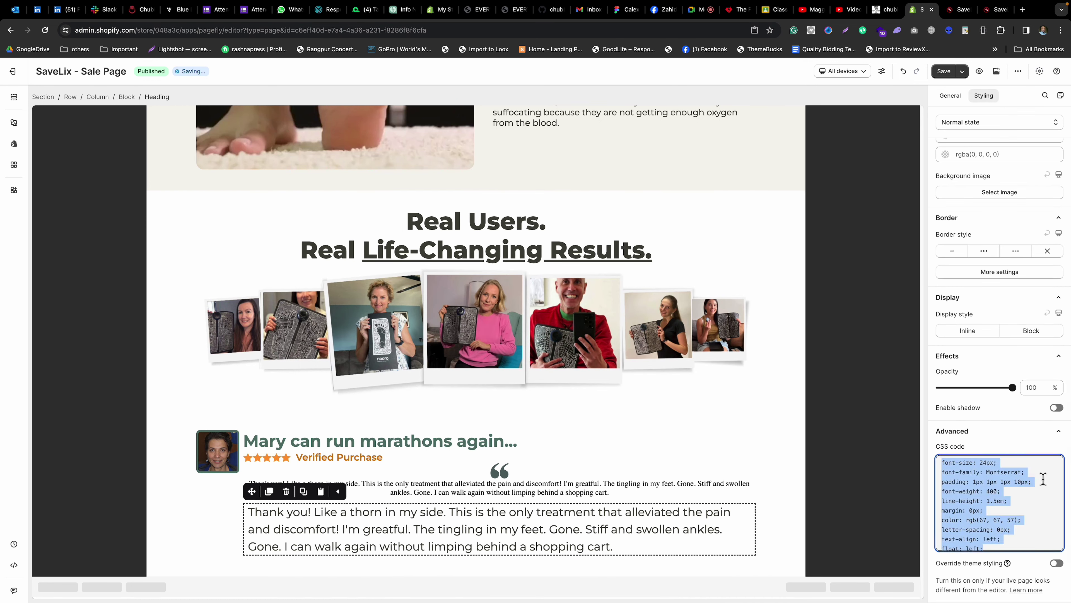
pyautogui.click(501, 492)
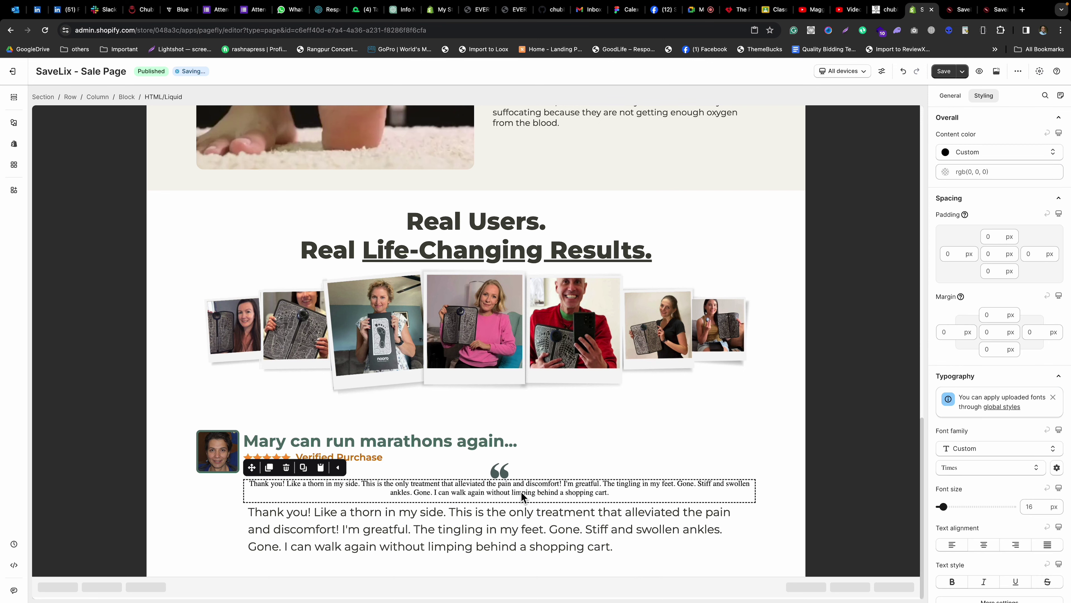
pyautogui.scroll(-1, 1012, 413)
pyautogui.scroll(-5, 1012, 415)
pyautogui.click(999, 522)
pyautogui.hotkey('ctrl', 'v')
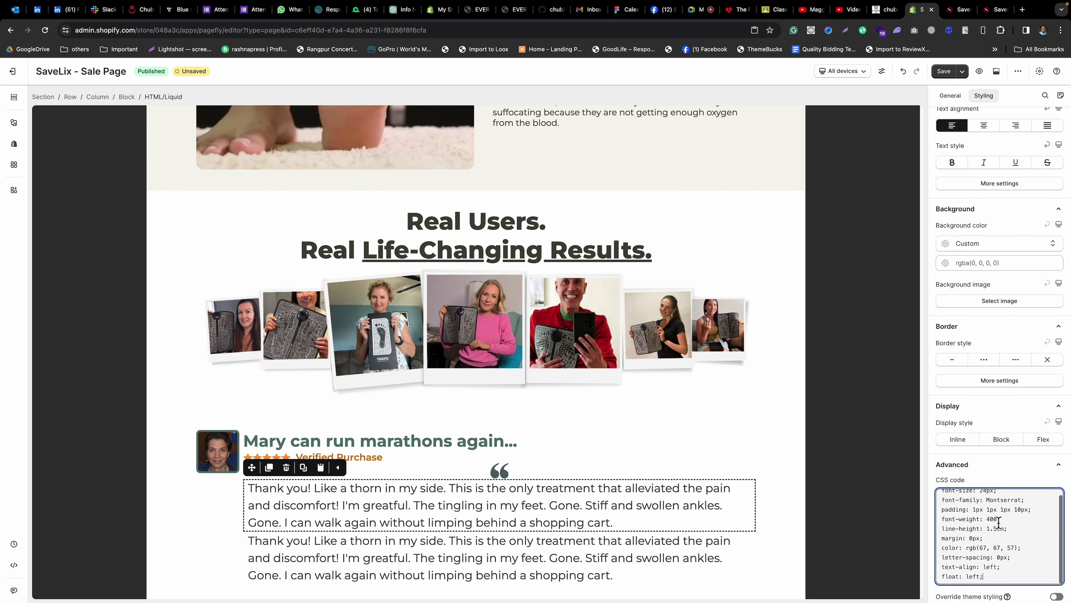
# Delete the original testimonial text heading and select the quotation-mark image.
pyautogui.click(585, 564)
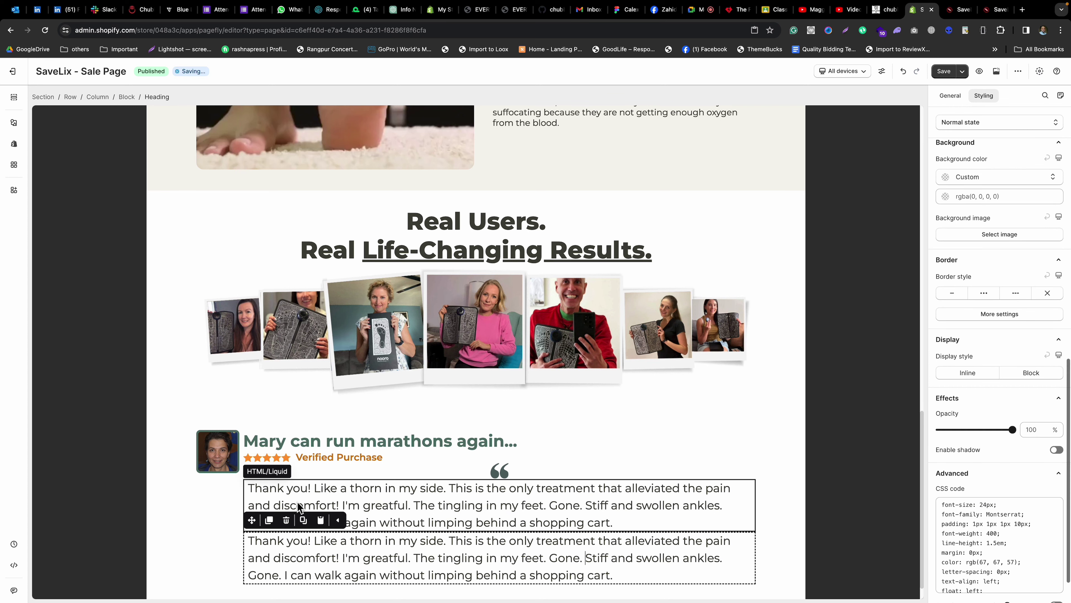
pyautogui.click(286, 516)
pyautogui.click(499, 495)
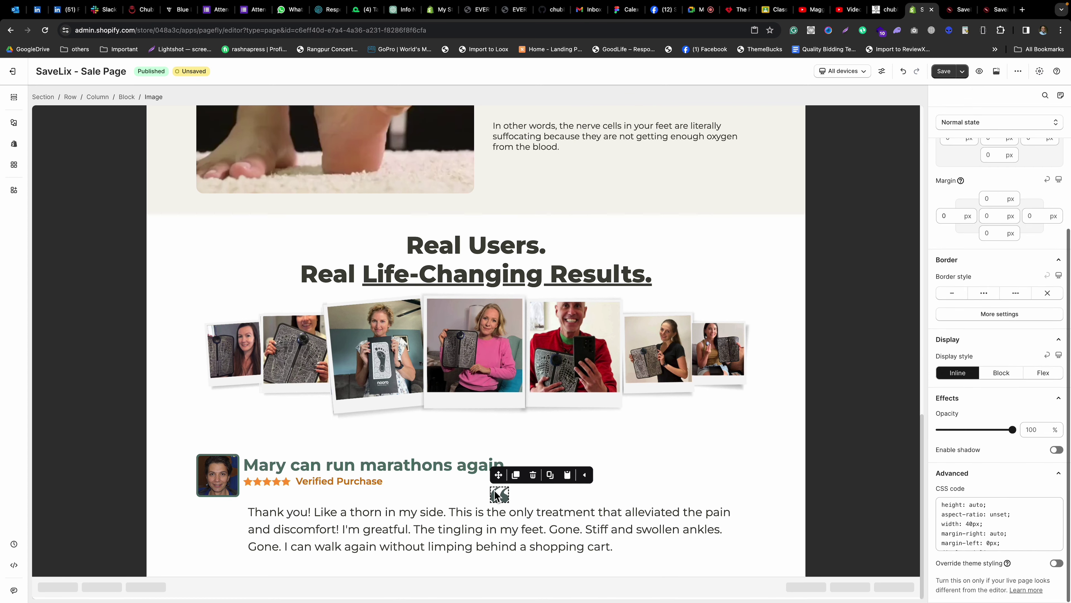
# Switch to the page preview and copy the quotation-mark image's HTML markup from the inspector.
pyautogui.click(959, 9)
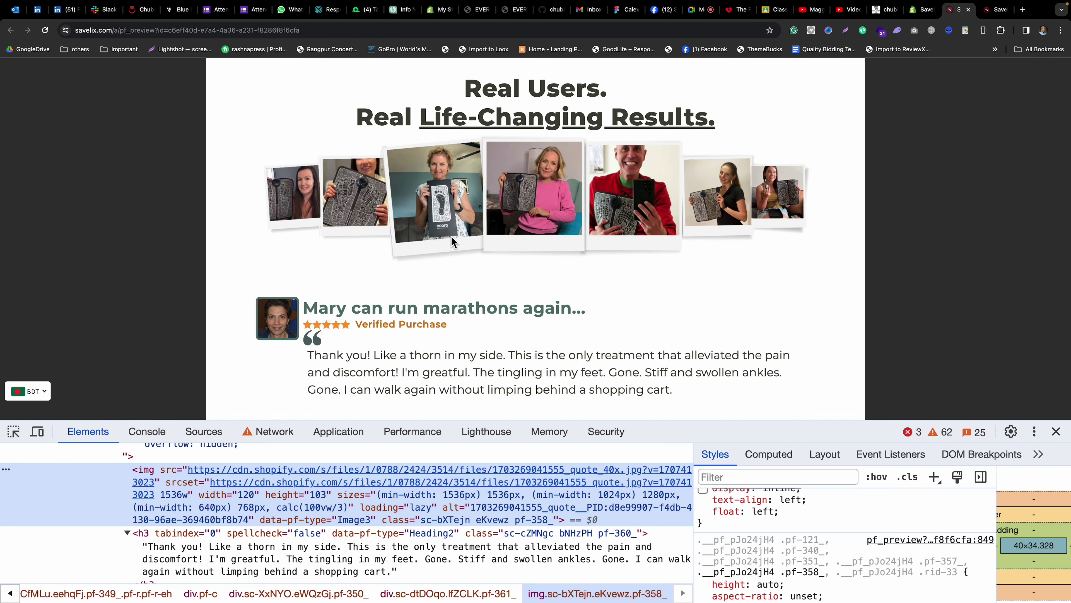
pyautogui.rightClick(151, 469)
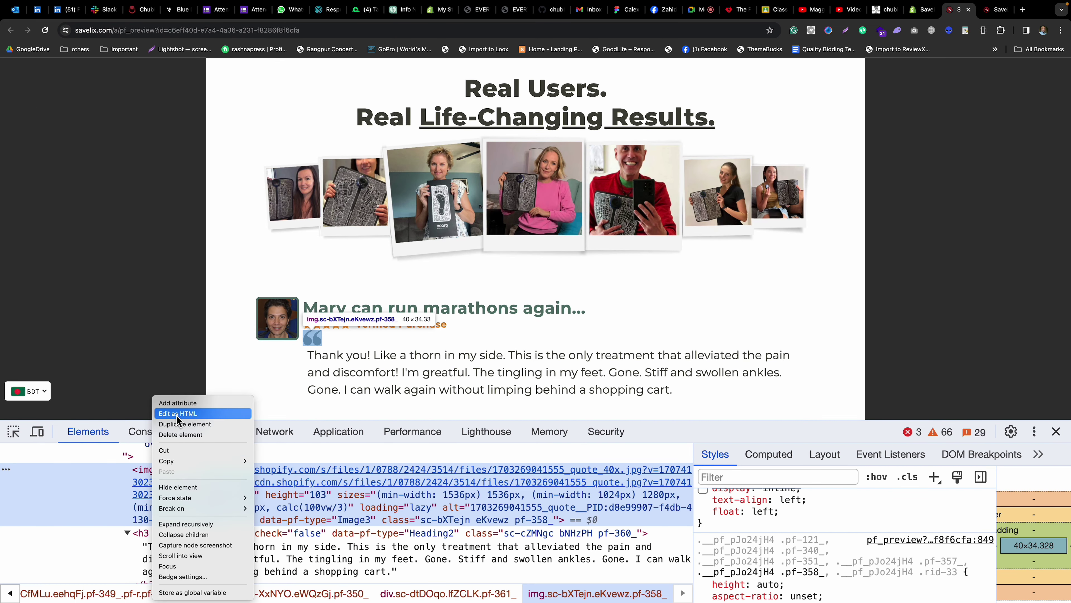
pyautogui.click(177, 428)
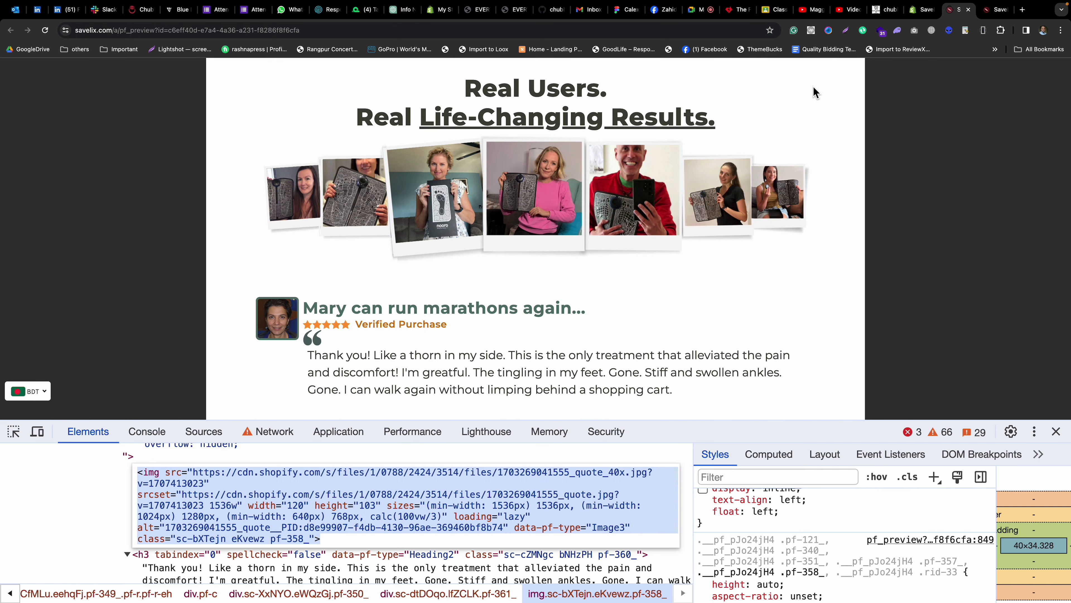
# Back in the PageFly editor, paste the image markup above the HTML/Liquid testimonial text, wrap the text in <p> tags, and save the code.
pyautogui.click(922, 9)
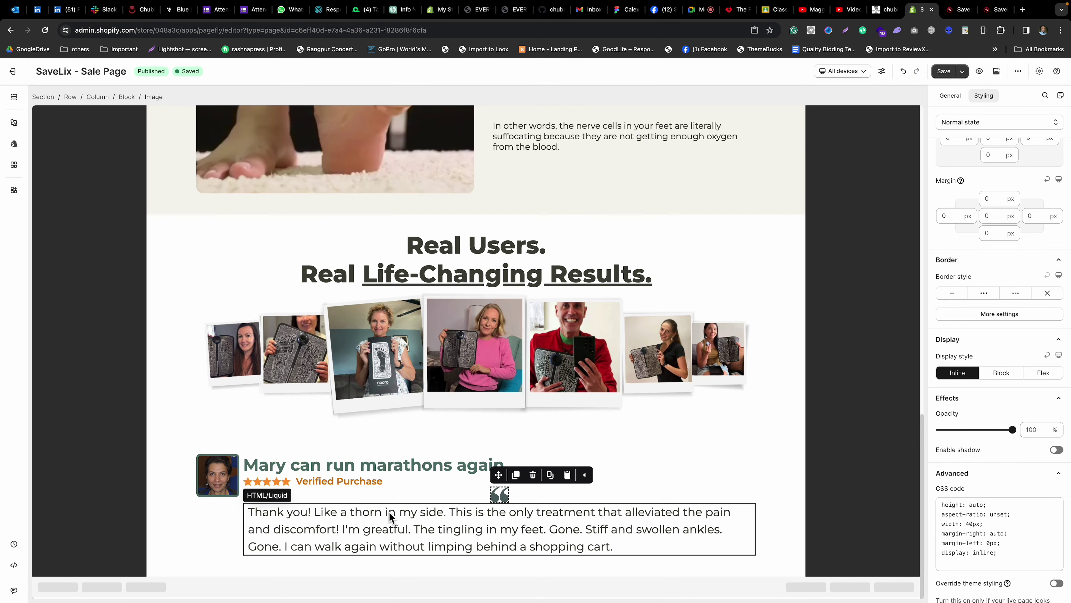
pyautogui.click(389, 512)
pyautogui.click(950, 95)
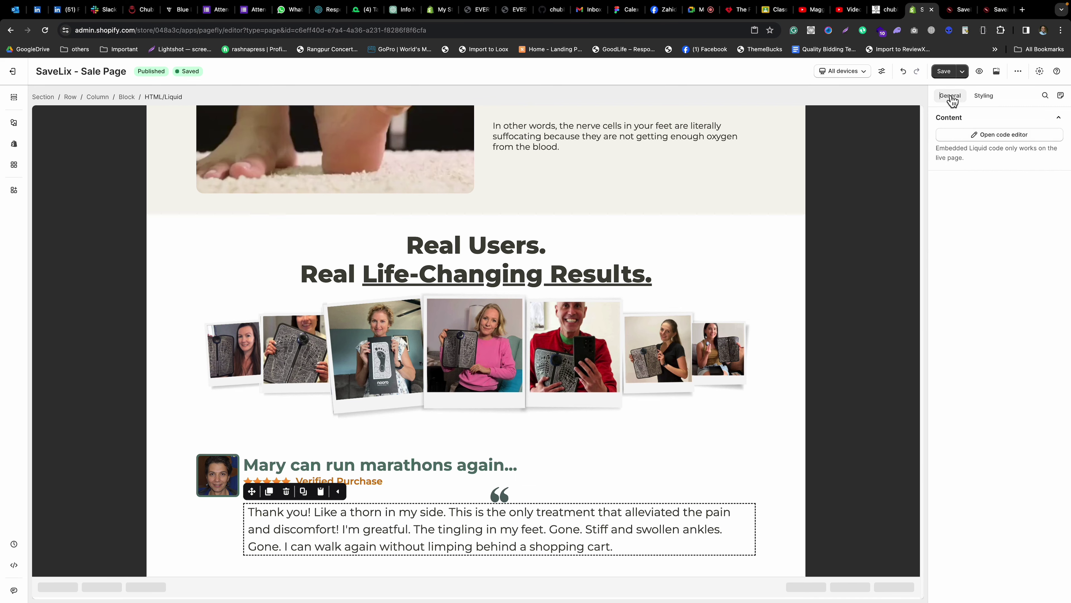
pyautogui.click(987, 135)
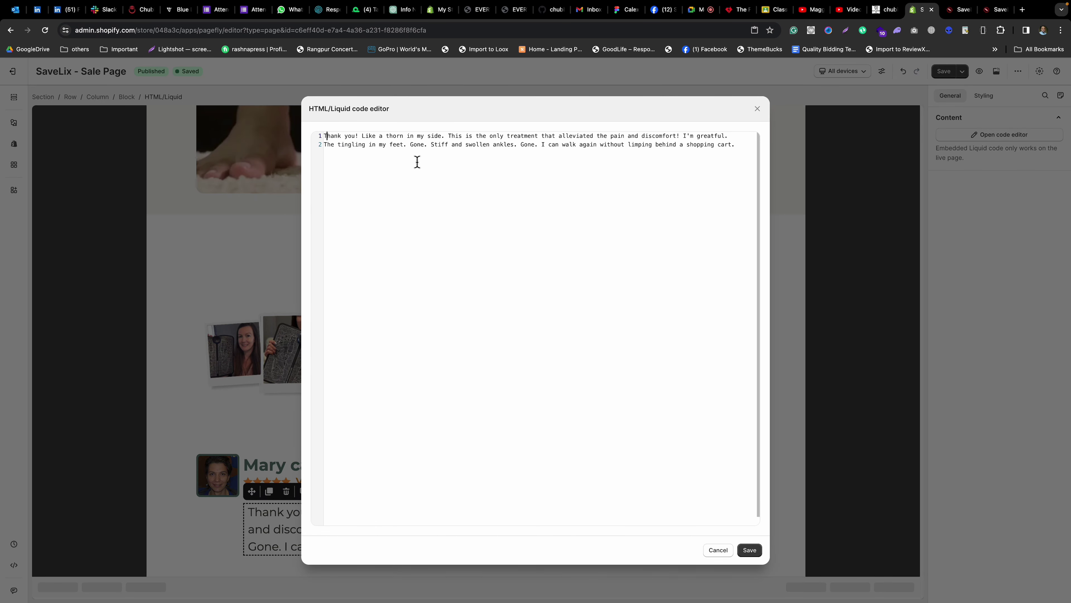
pyautogui.press('super+v')
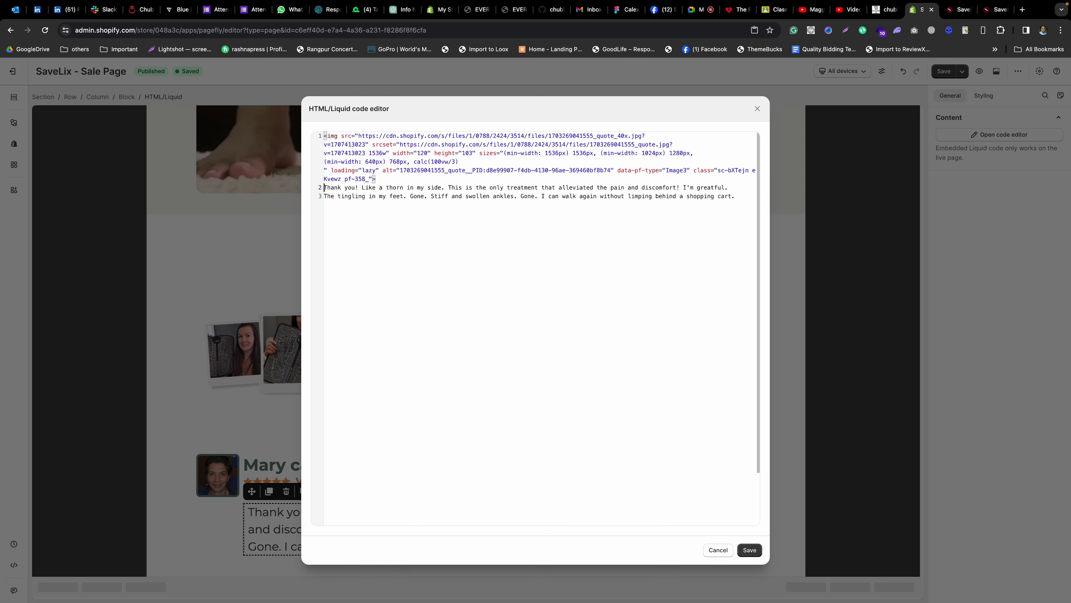
pyautogui.write('<p>')
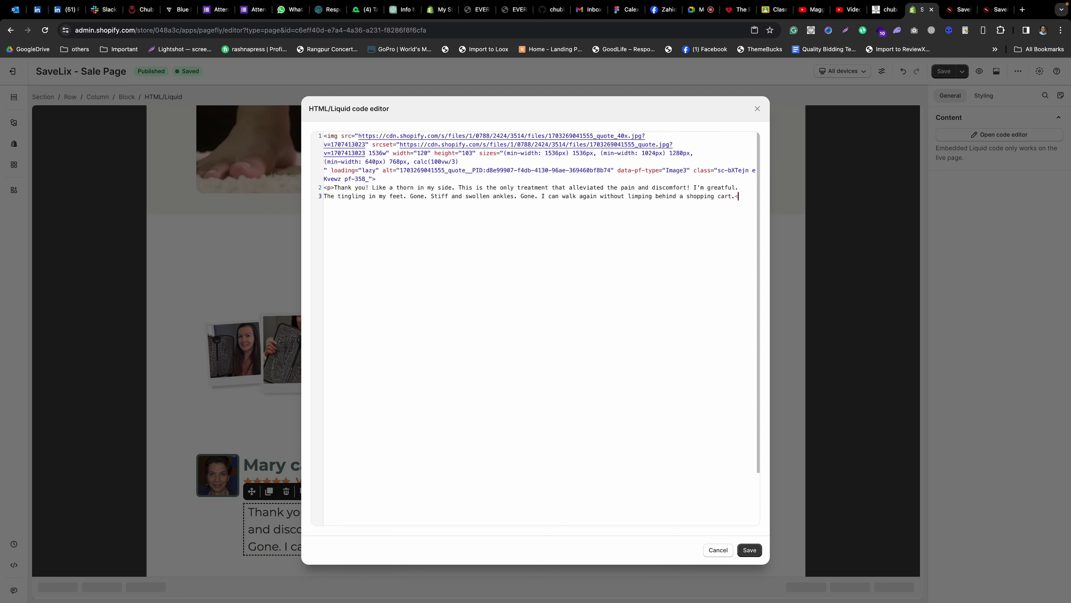
pyautogui.write('>')
pyautogui.click(749, 549)
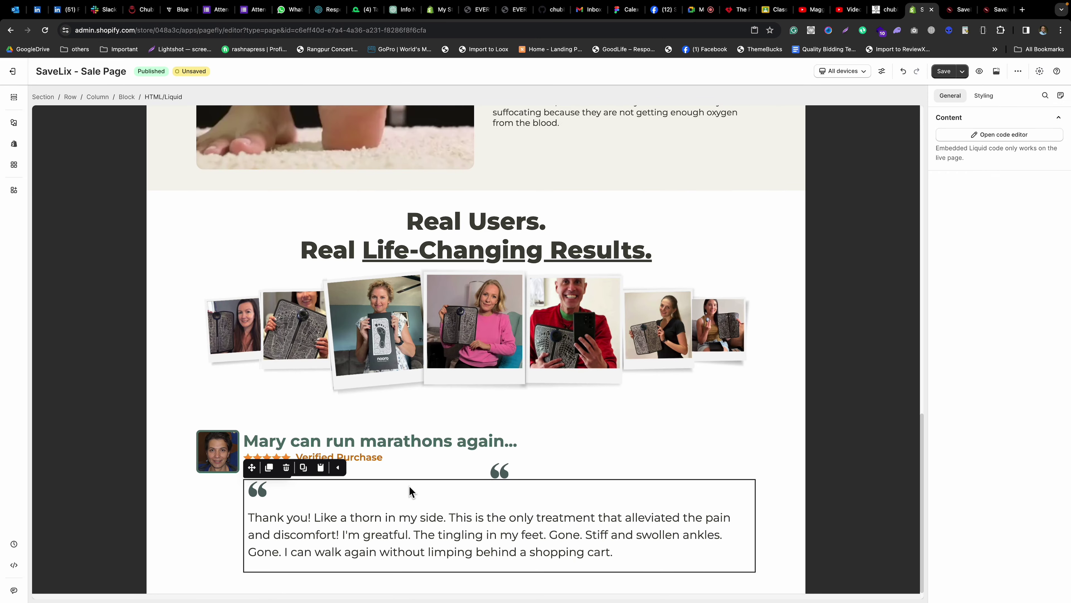
# Delete the standalone quotation-mark image and open the custom CSS settings of the testimonial's parent block.
pyautogui.click(498, 469)
pyautogui.click(531, 450)
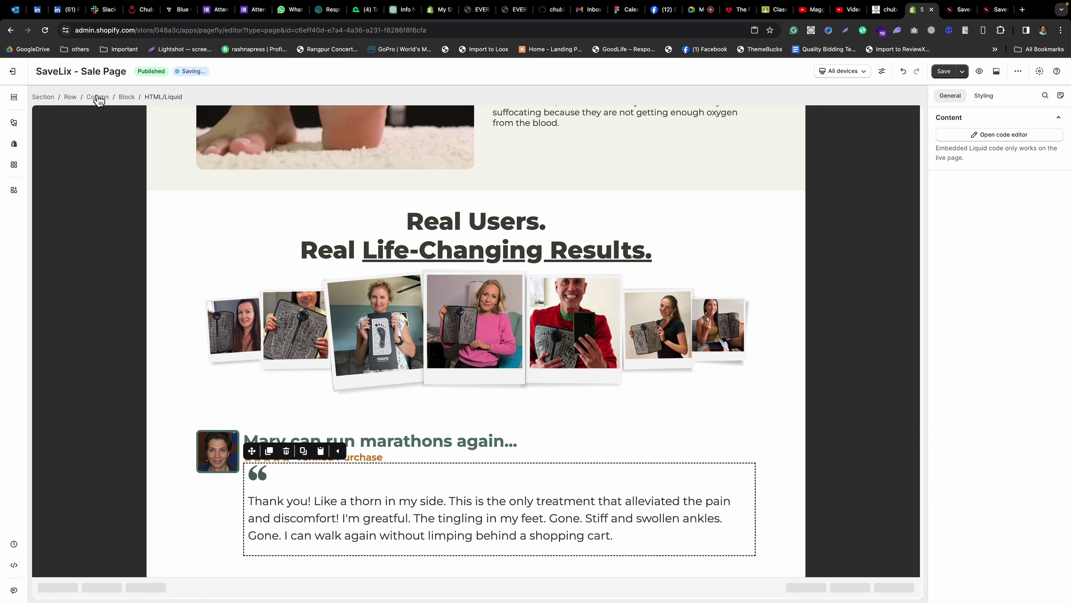
pyautogui.click(127, 98)
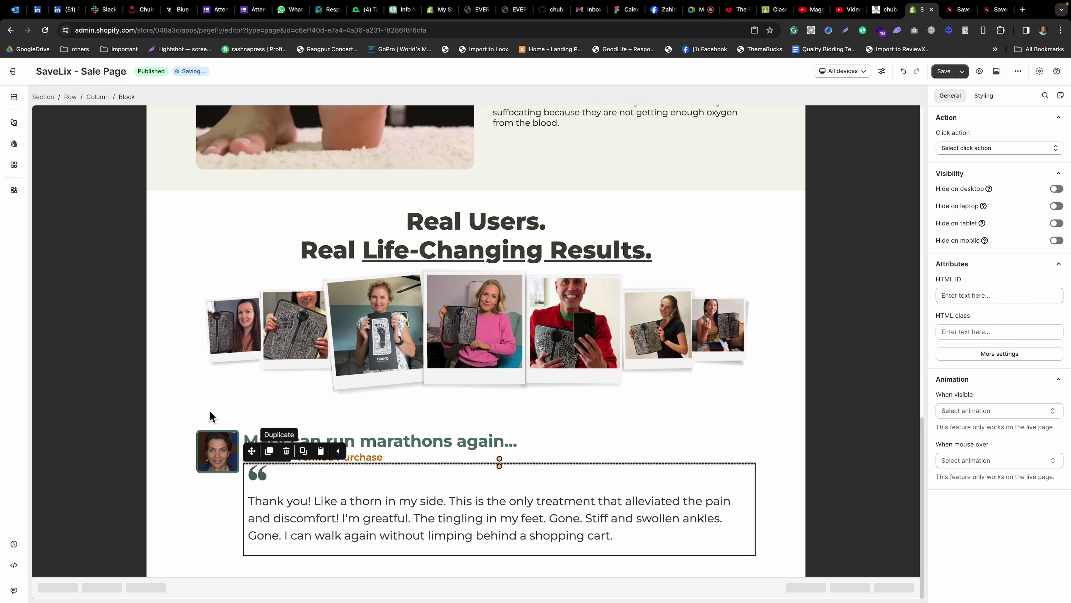
pyautogui.click(987, 98)
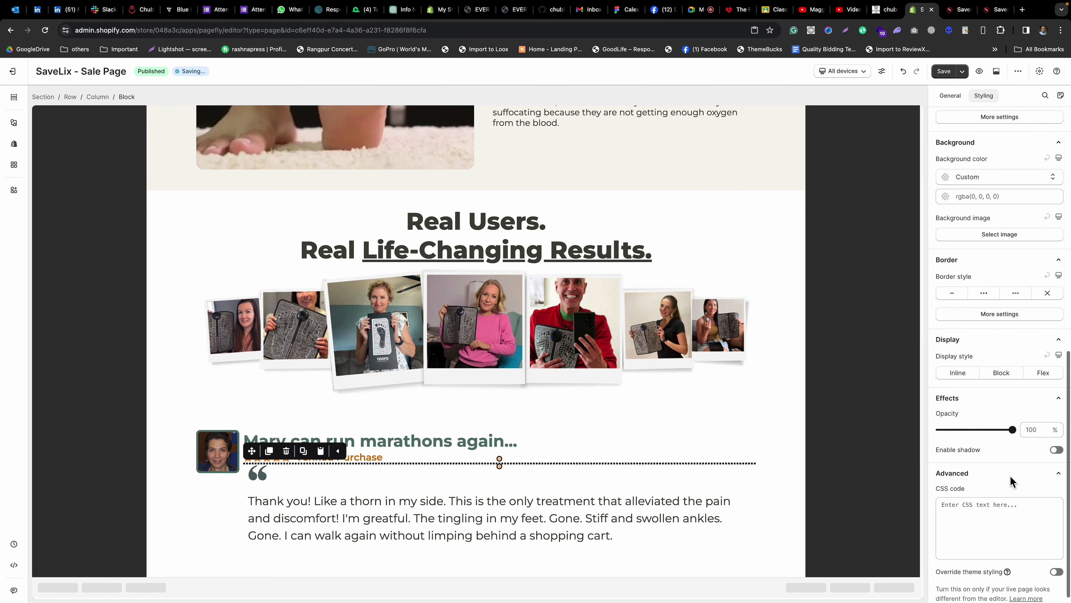
pyautogui.scroll(-1, 998, 471)
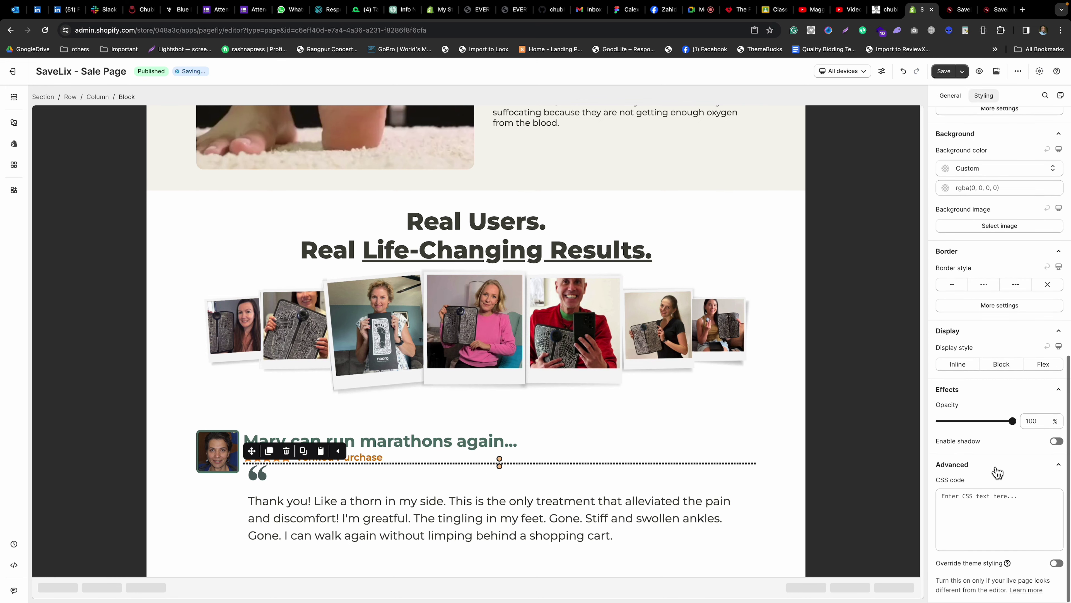
# Move the HTML/Liquid testimonial element out of its parent block into its own column beside the testimonial title.
pyautogui.click(304, 485)
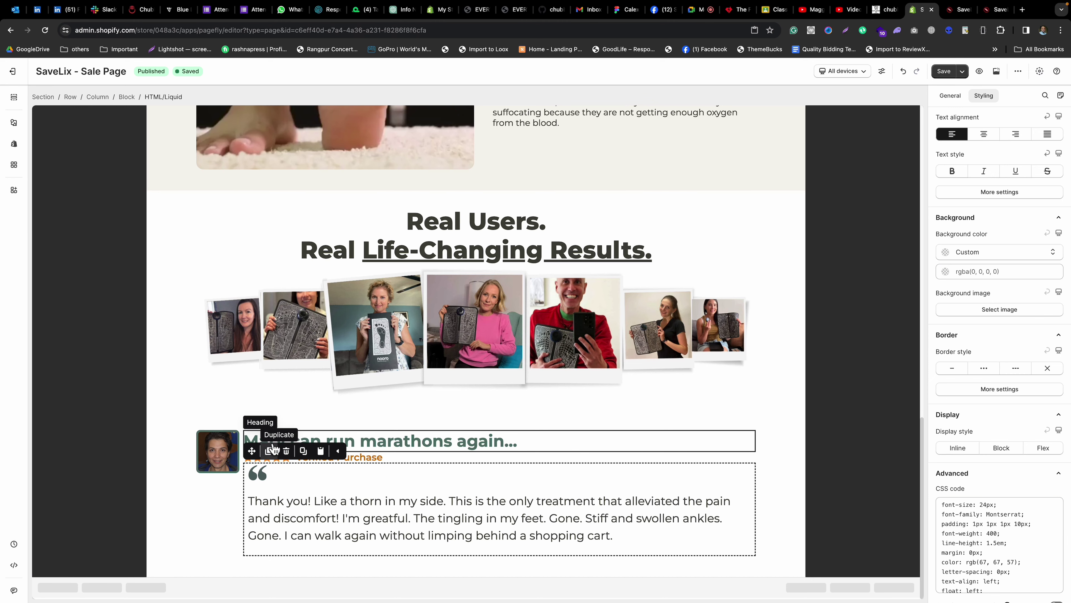
pyautogui.moveTo(252, 451); pyautogui.dragTo(364, 557)
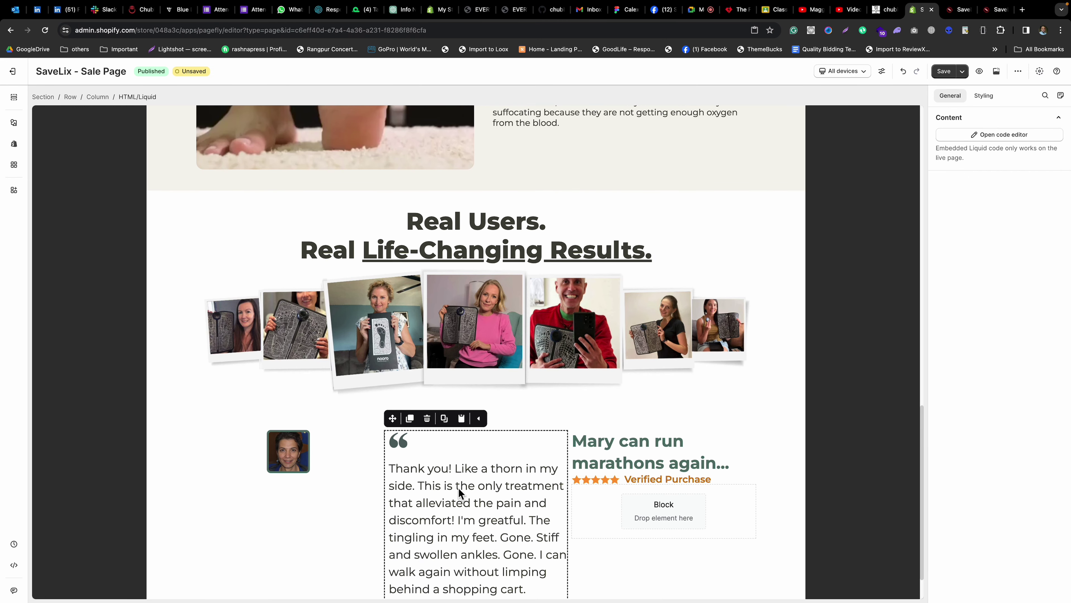
# Undo the last move of the HTML/Liquid testimonial element and try to reposition it below its parent block.
pyautogui.click(904, 71)
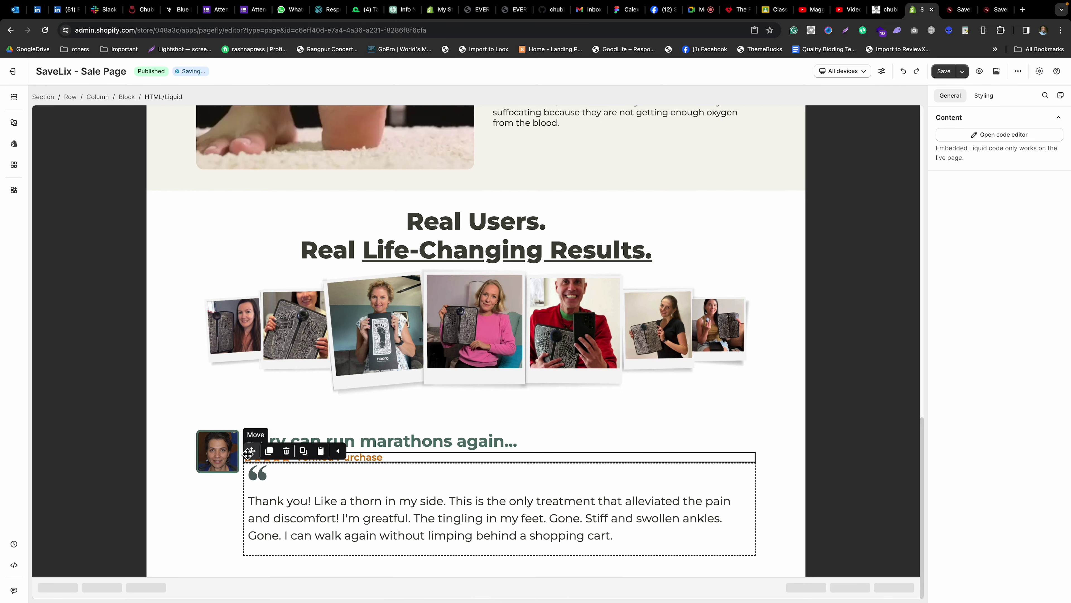
pyautogui.moveTo(251, 451); pyautogui.dragTo(279, 548)
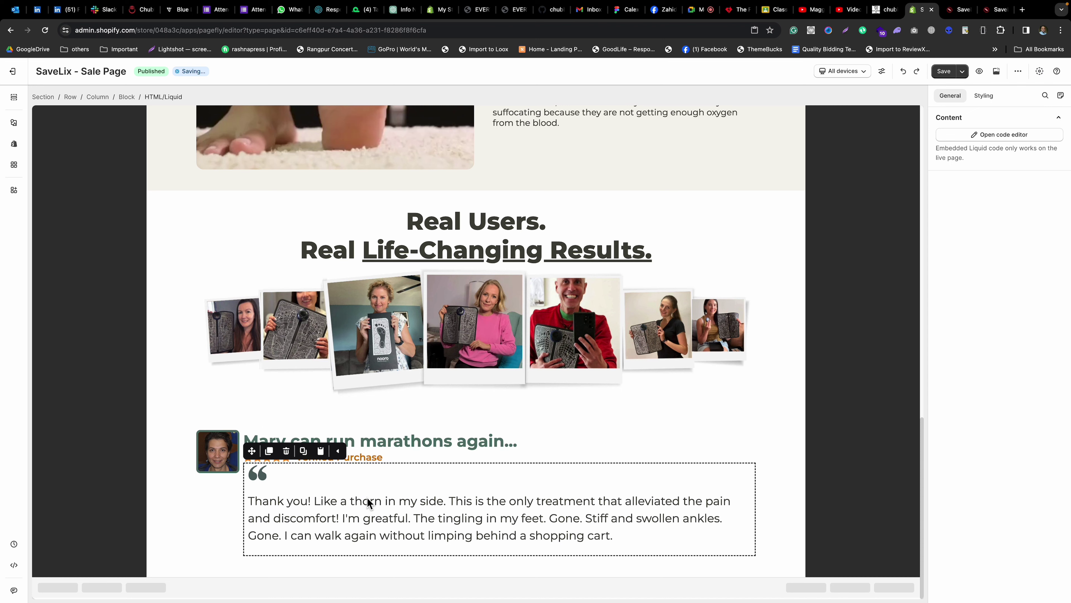
pyautogui.click(409, 458)
pyautogui.click(364, 509)
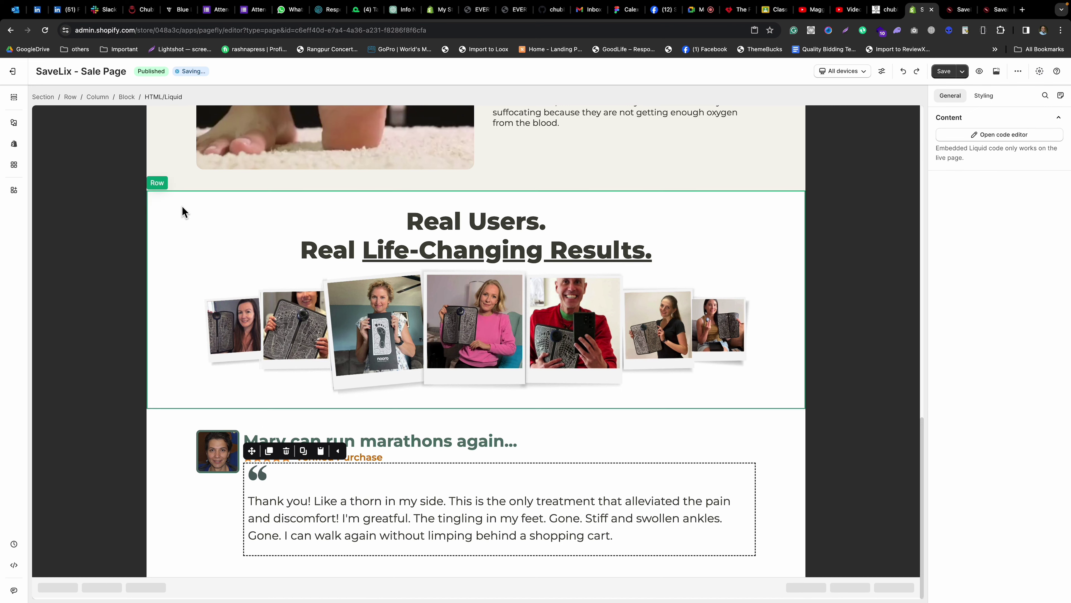
pyautogui.moveTo(249, 448); pyautogui.dragTo(302, 555)
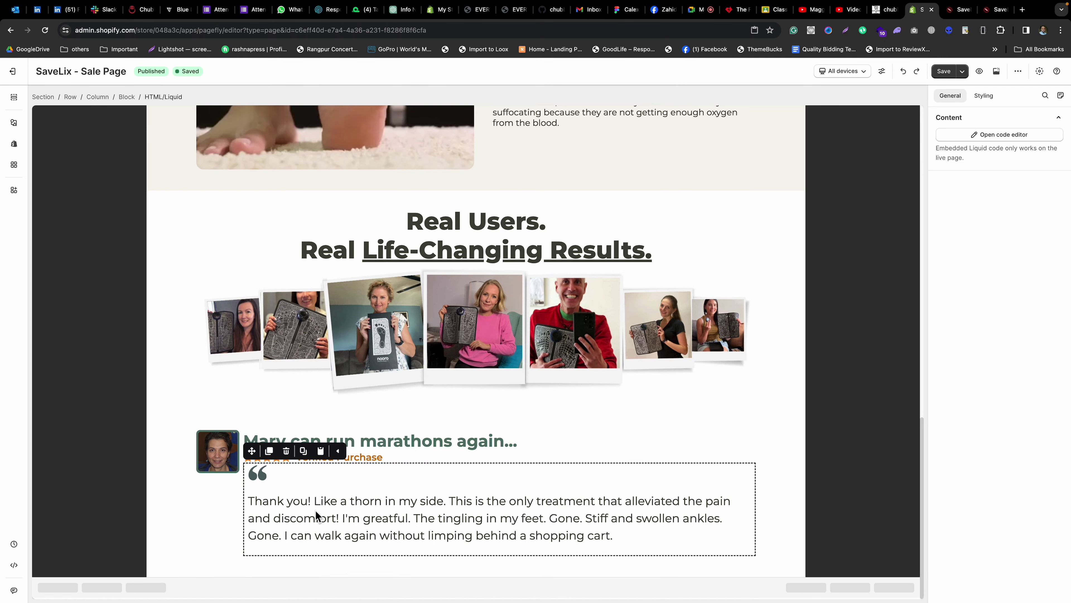
pyautogui.click(127, 96)
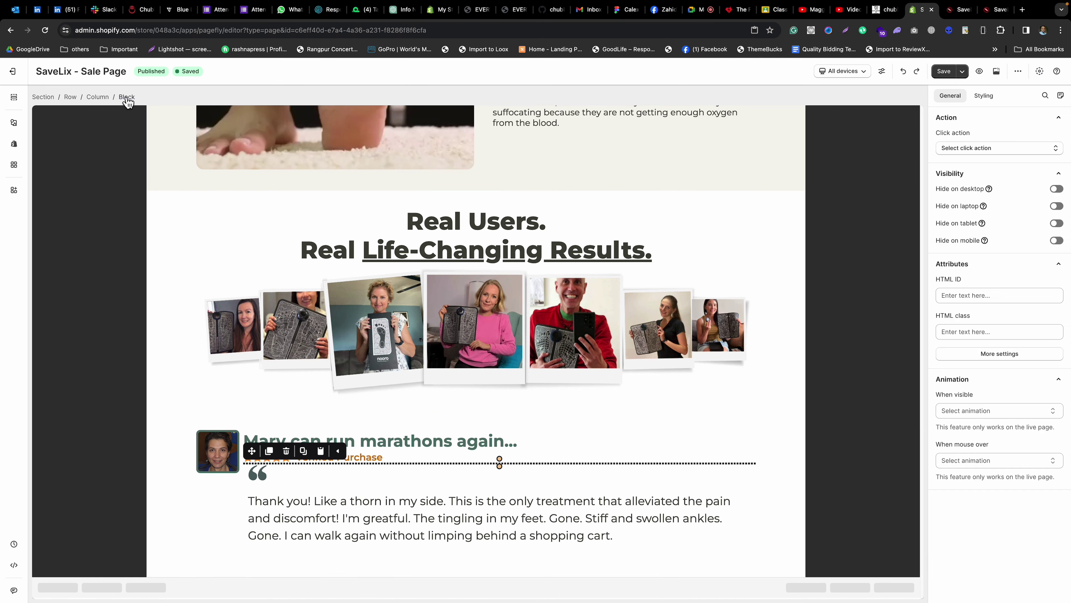
pyautogui.click(472, 514)
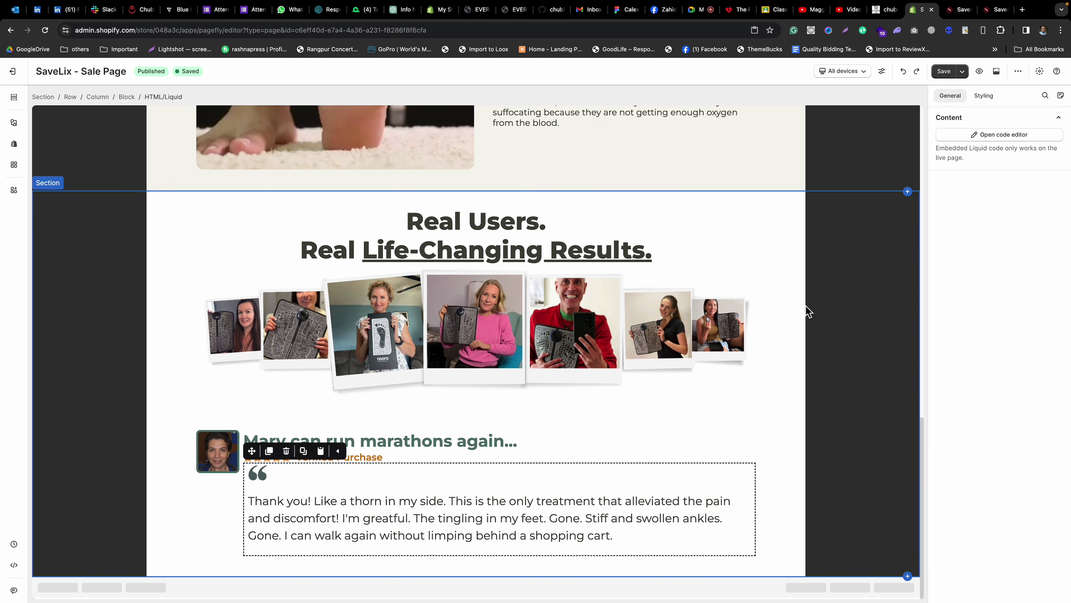
# Save the sale page and reload its preview at the first customer testimonial.
pyautogui.click(945, 72)
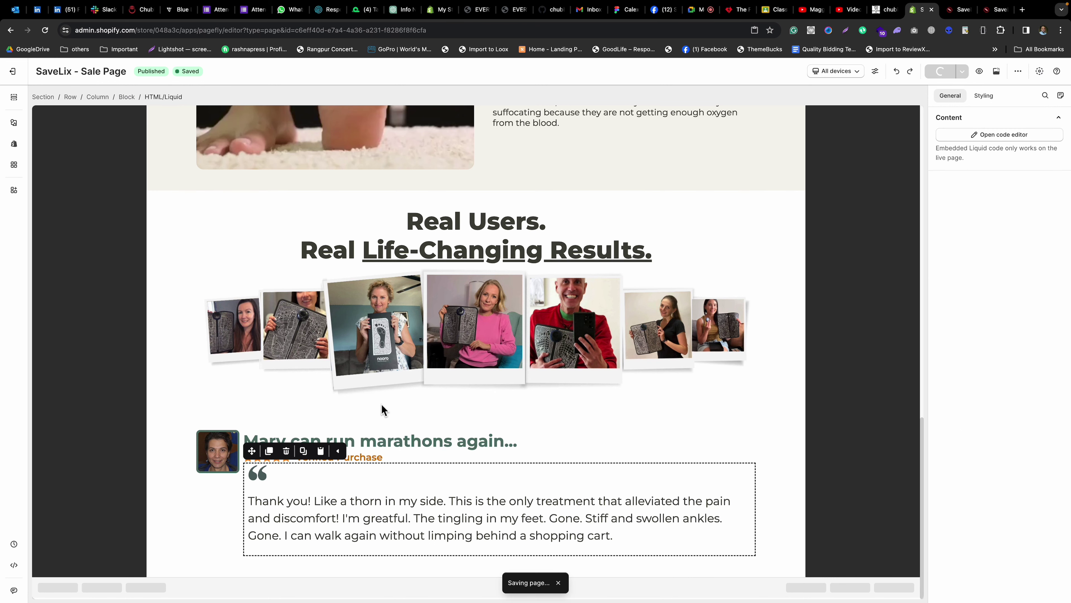
pyautogui.click(954, 13)
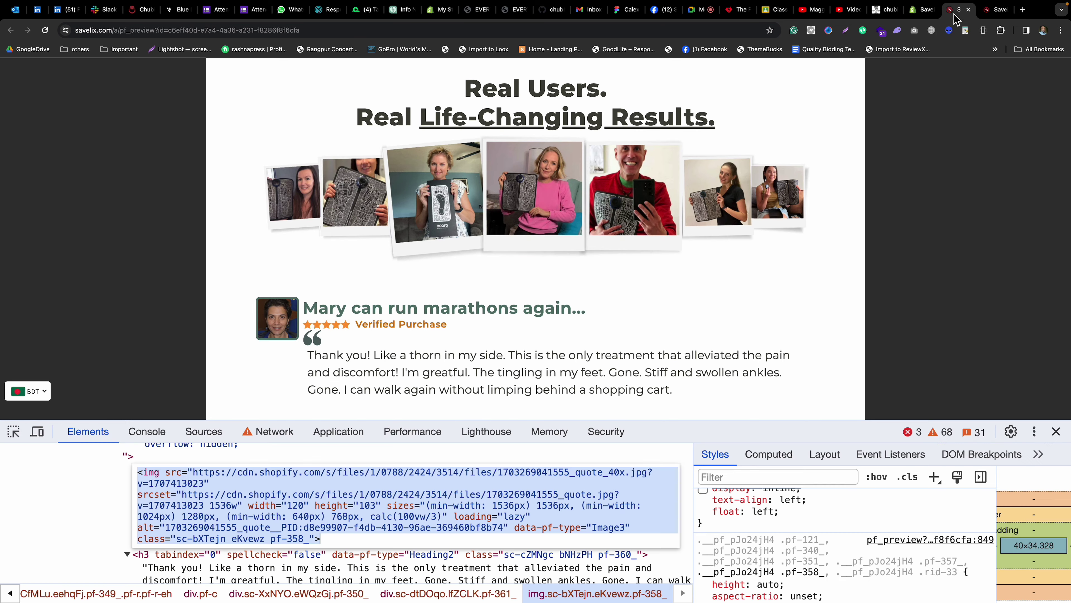
pyautogui.press('super+r')
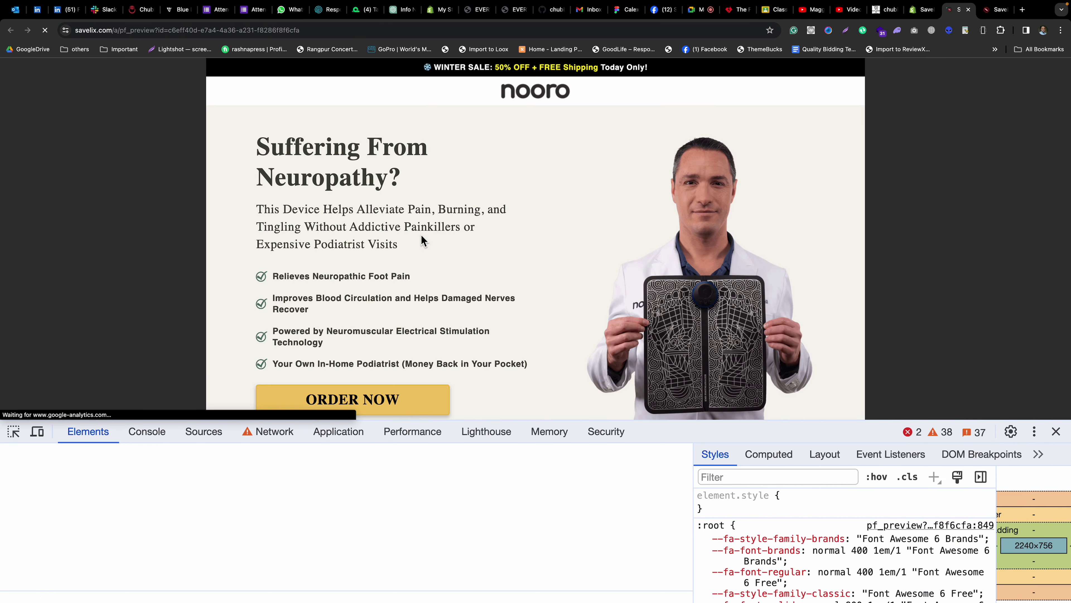
pyautogui.scroll(-15, 345, 245)
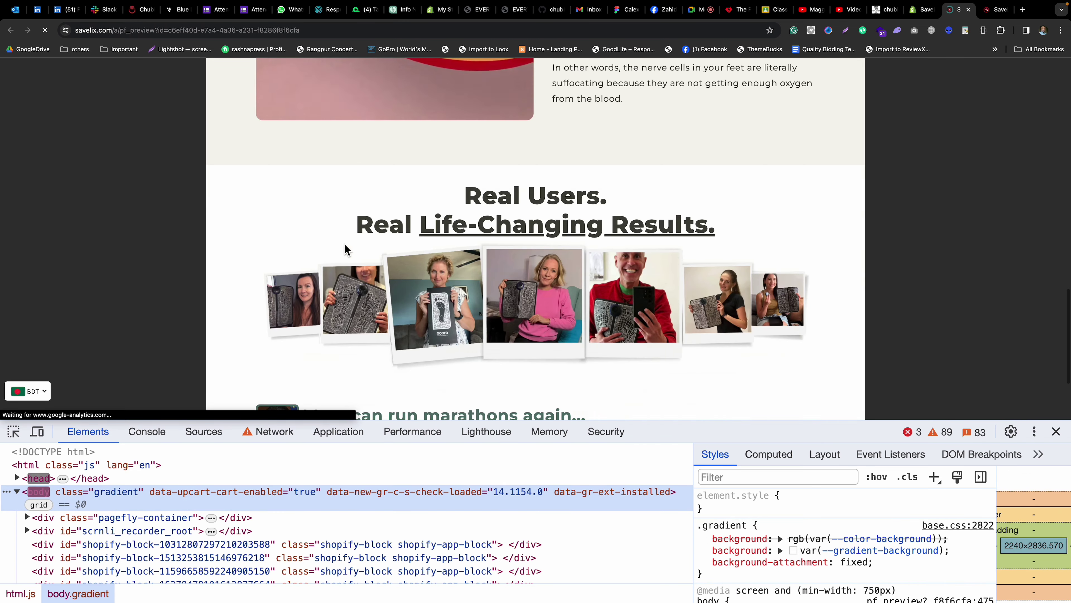
pyautogui.scroll(-3, 346, 249)
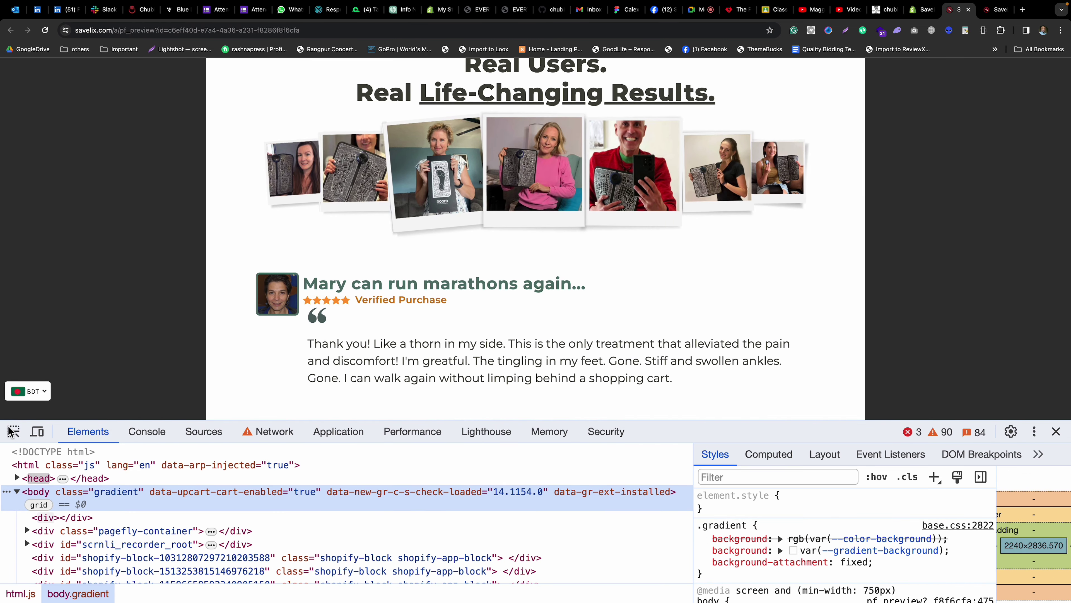
# Inspect the testimonial paragraph in the preview and try adding float: left to its element style.
pyautogui.click(13, 431)
pyautogui.click(401, 375)
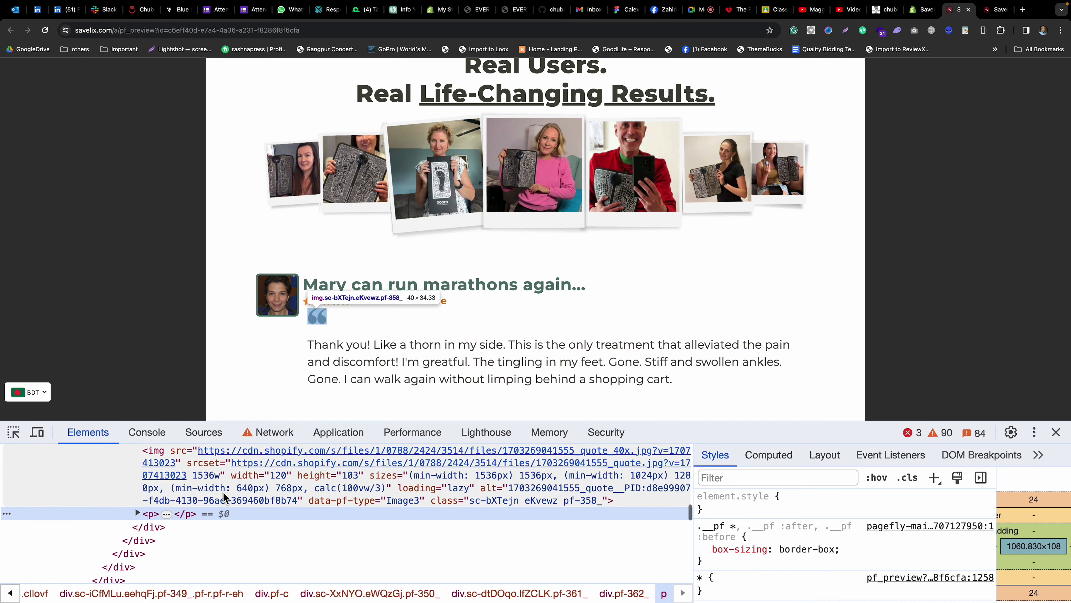
pyautogui.click(203, 487)
pyautogui.click(188, 516)
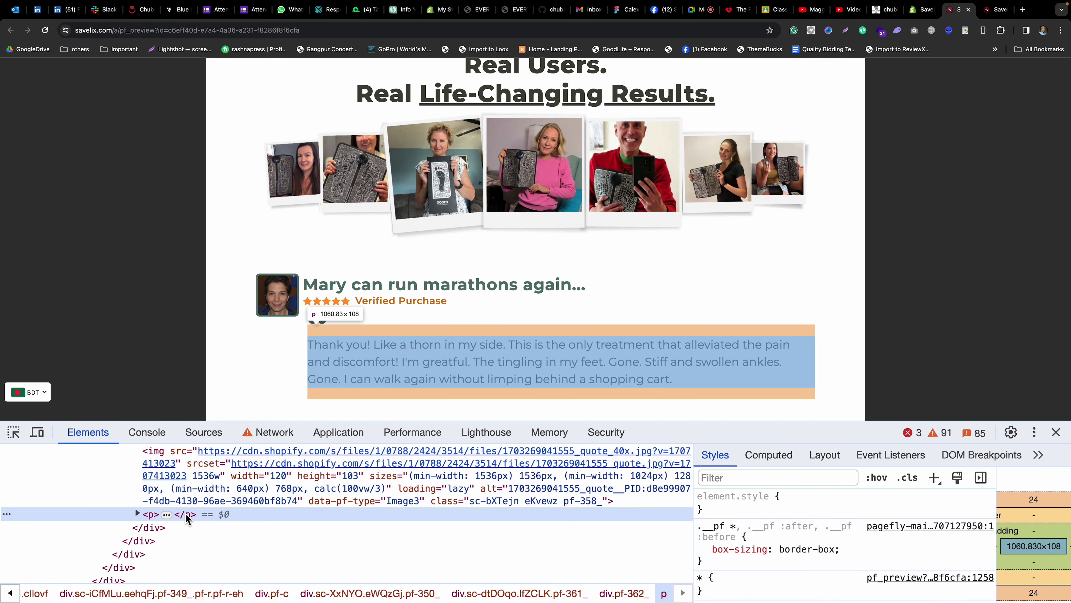
pyautogui.click(826, 499)
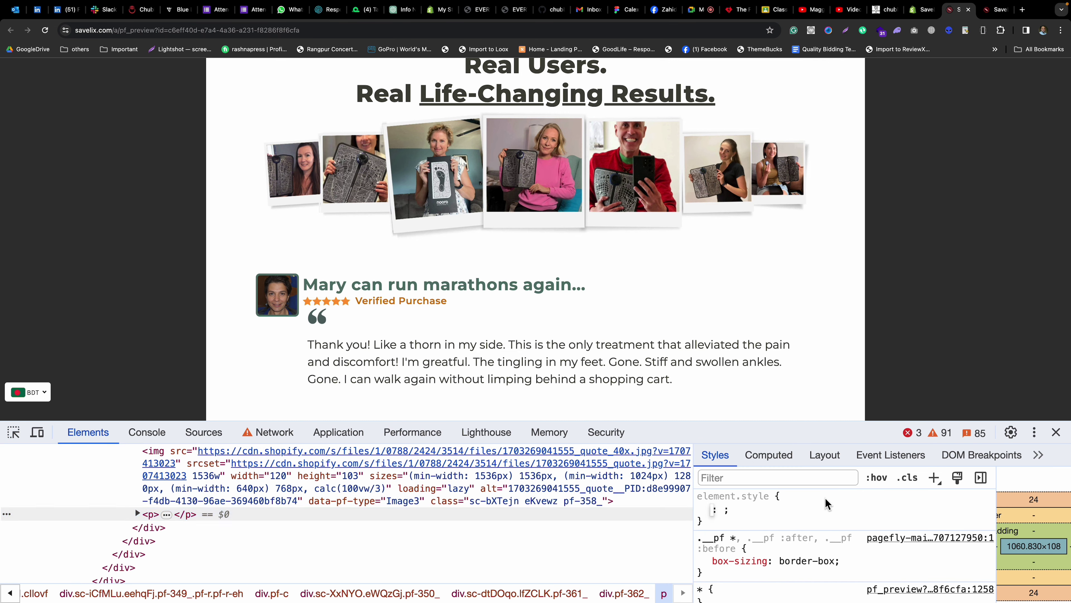
pyautogui.write('fl')
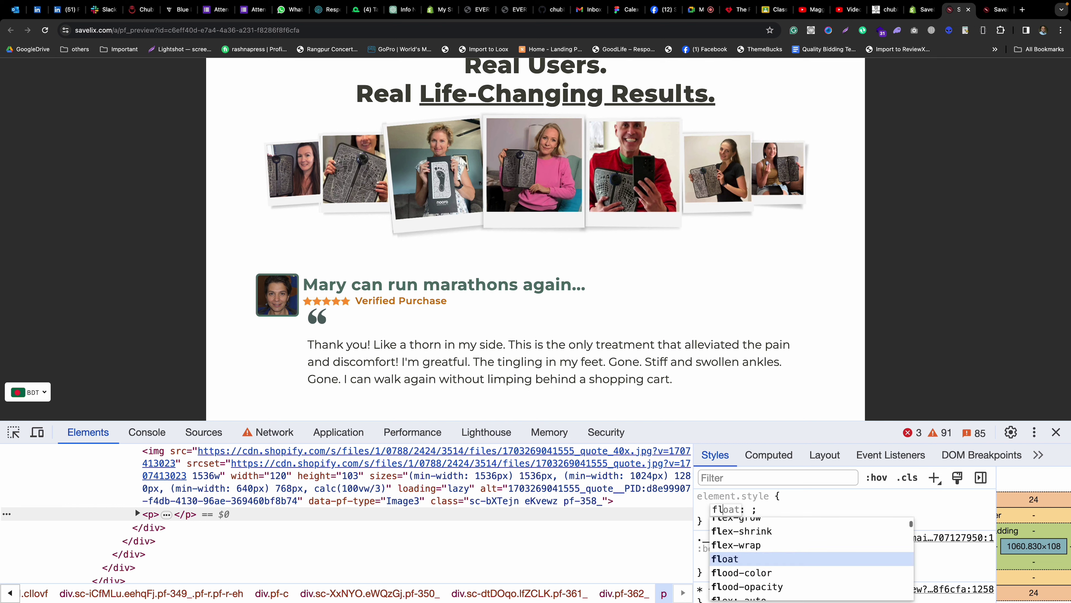
pyautogui.press('Tab')
pyautogui.write('l')
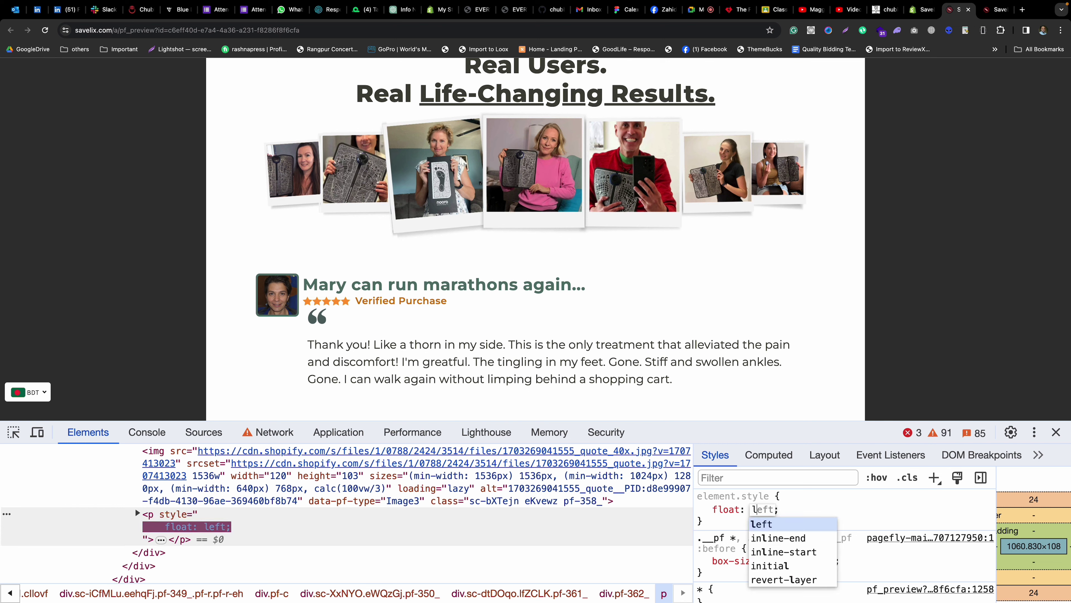
pyautogui.press('Return')
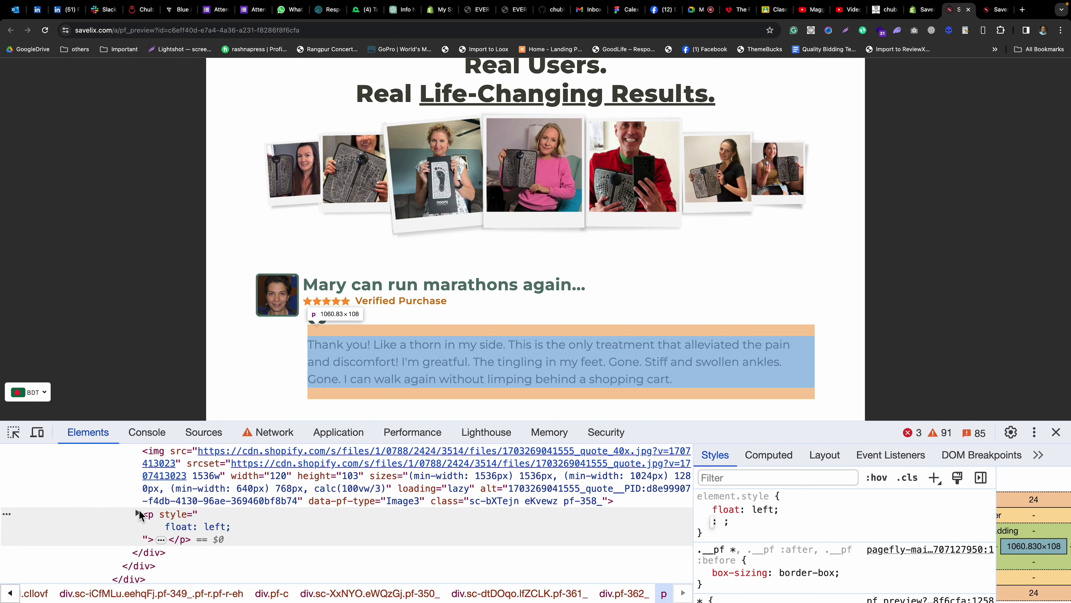
pyautogui.click(138, 514)
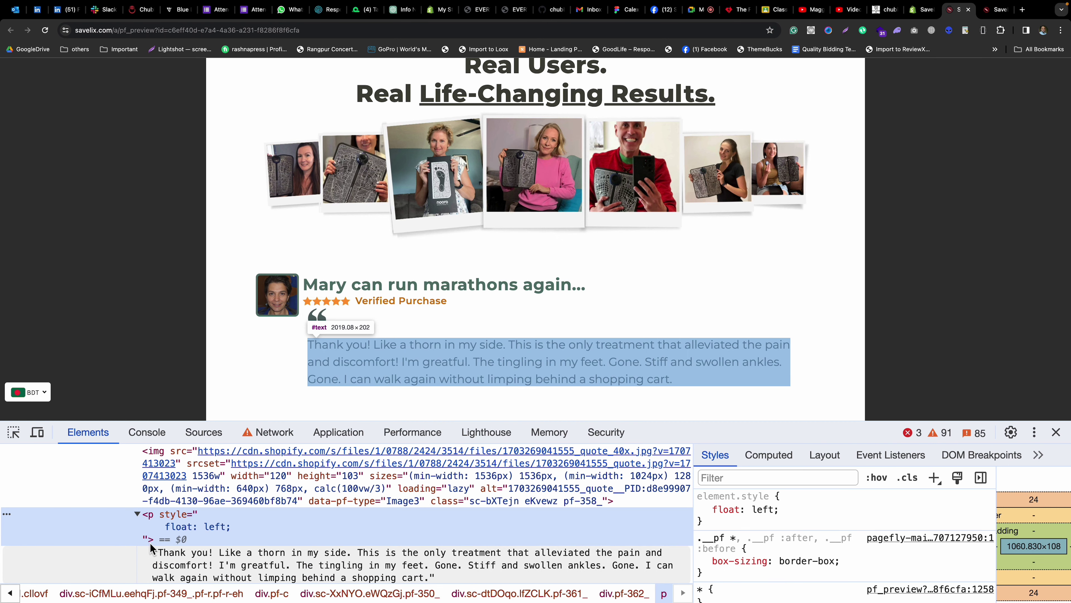
# Back in the PageFly editor, move the testimonial's opening <p> tag ahead of the image markup so both share one paragraph, and save the code.
pyautogui.click(922, 9)
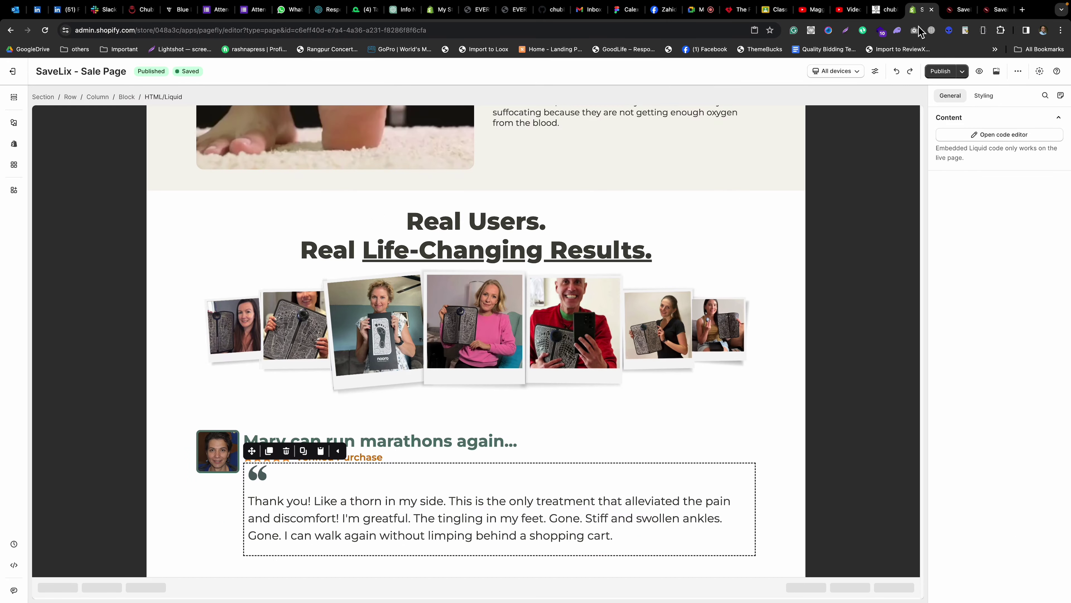
pyautogui.click(982, 135)
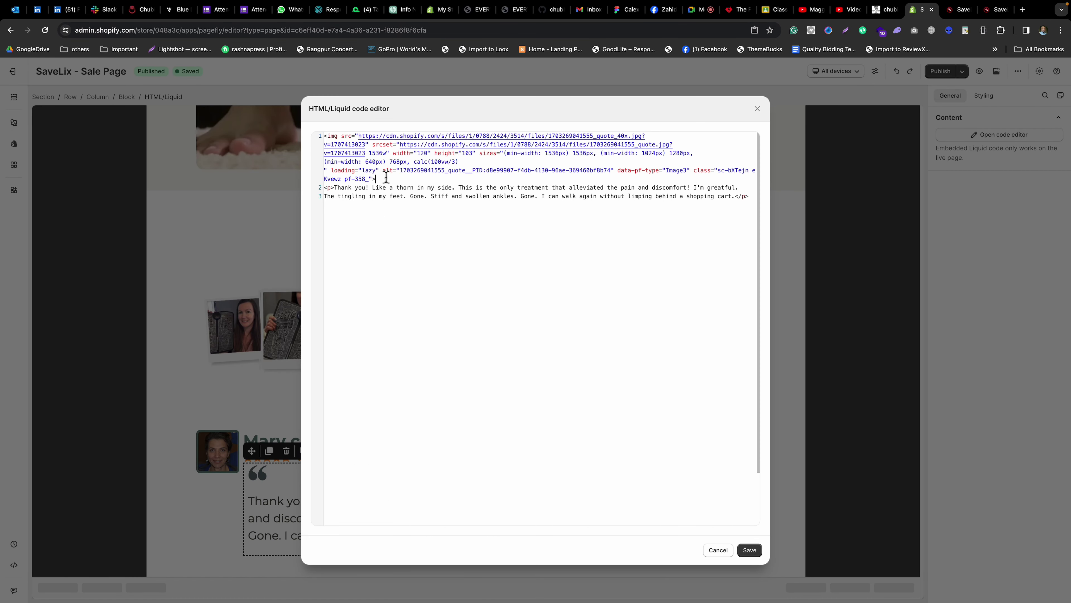
pyautogui.press('super+Up')
pyautogui.moveTo(334, 188); pyautogui.dragTo(325, 189)
pyautogui.press('BackSpace')
pyautogui.write('<p>')
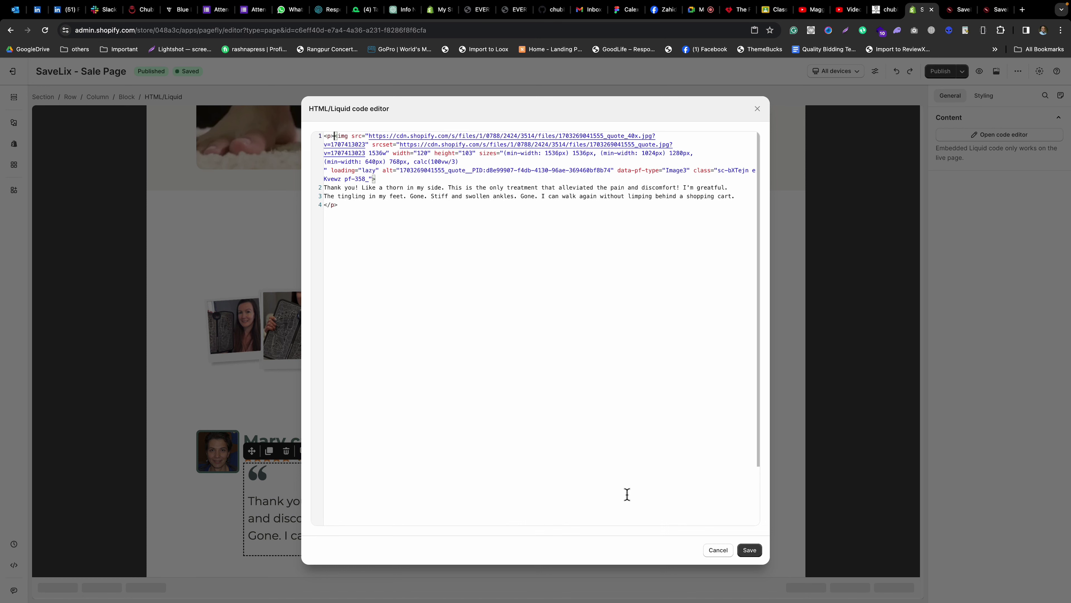
pyautogui.click(750, 550)
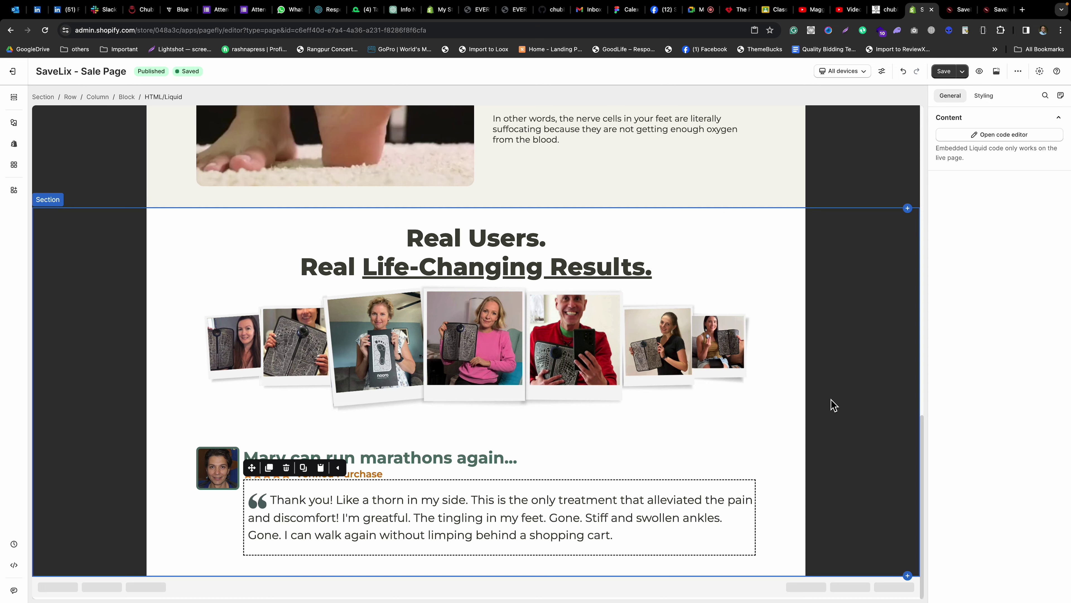
# Review the testimonial's HTML/Liquid code, close it, and select the testimonial row.
pyautogui.click(770, 420)
pyautogui.click(522, 520)
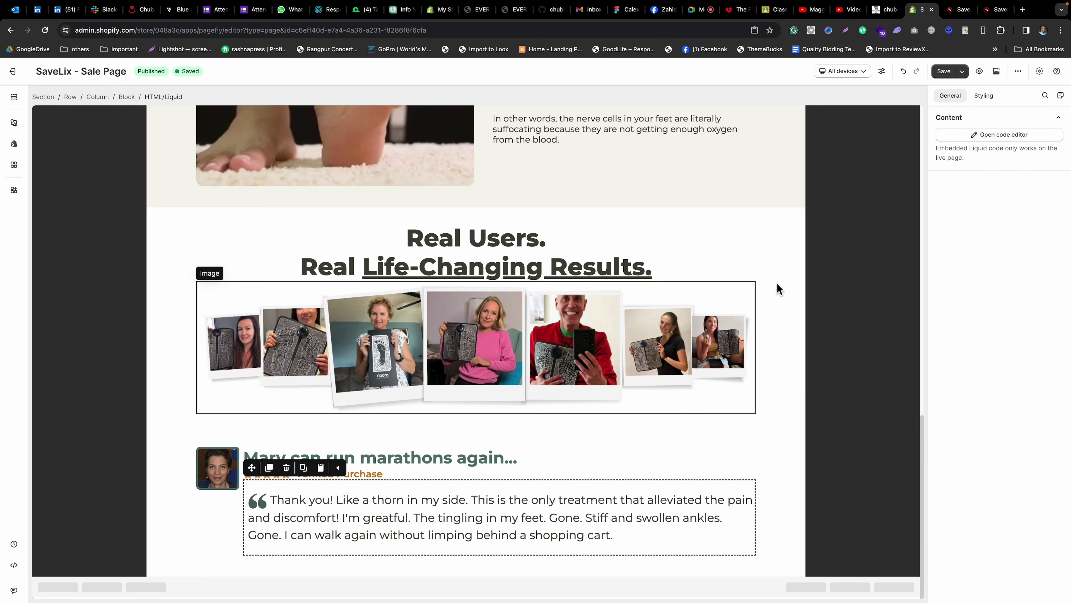
pyautogui.click(986, 138)
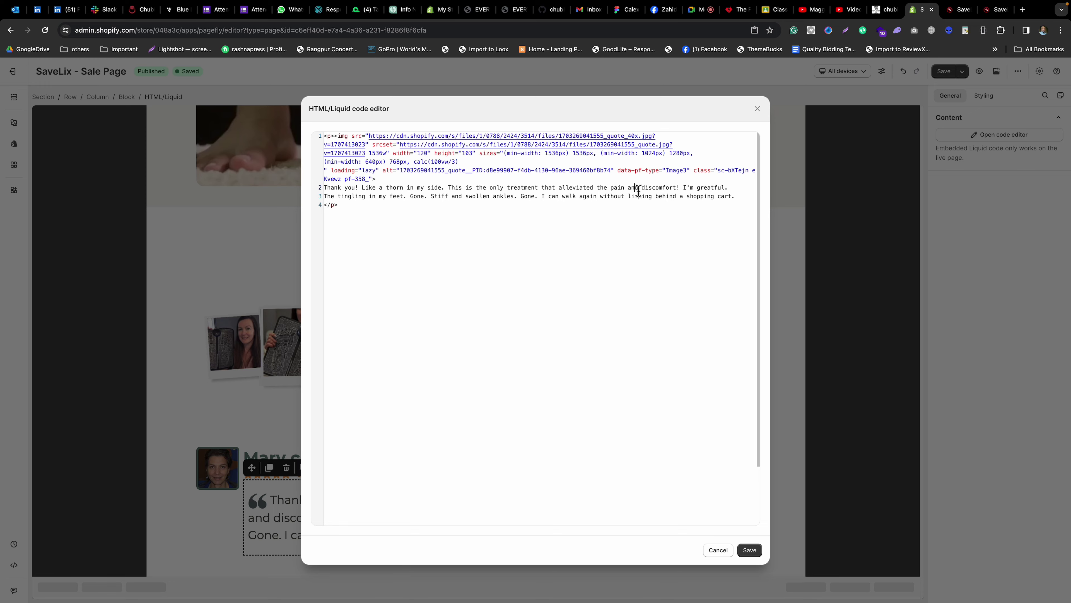
pyautogui.click(750, 550)
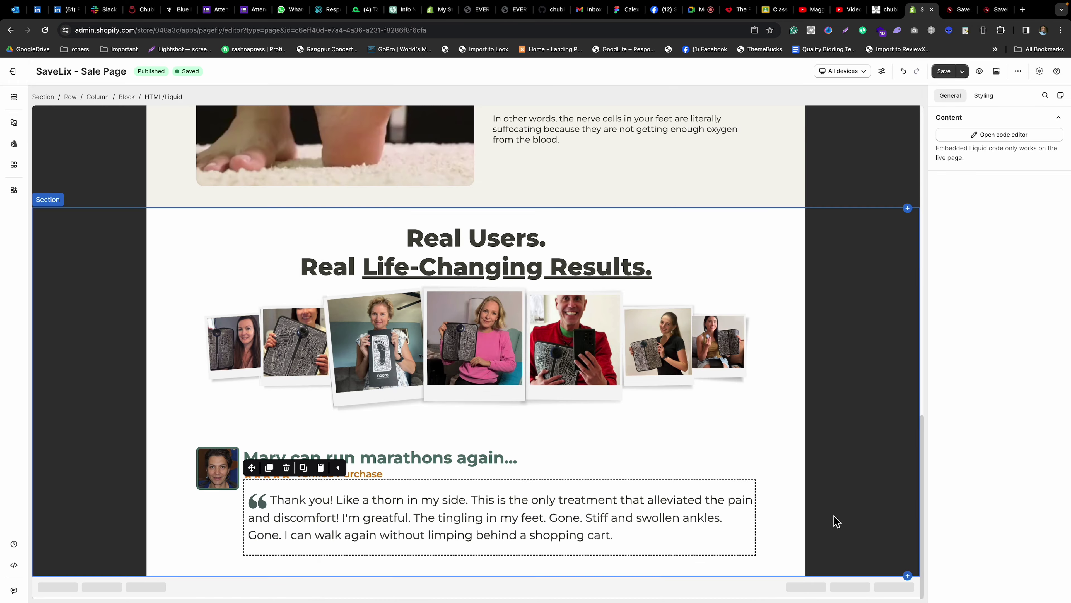
pyautogui.click(804, 508)
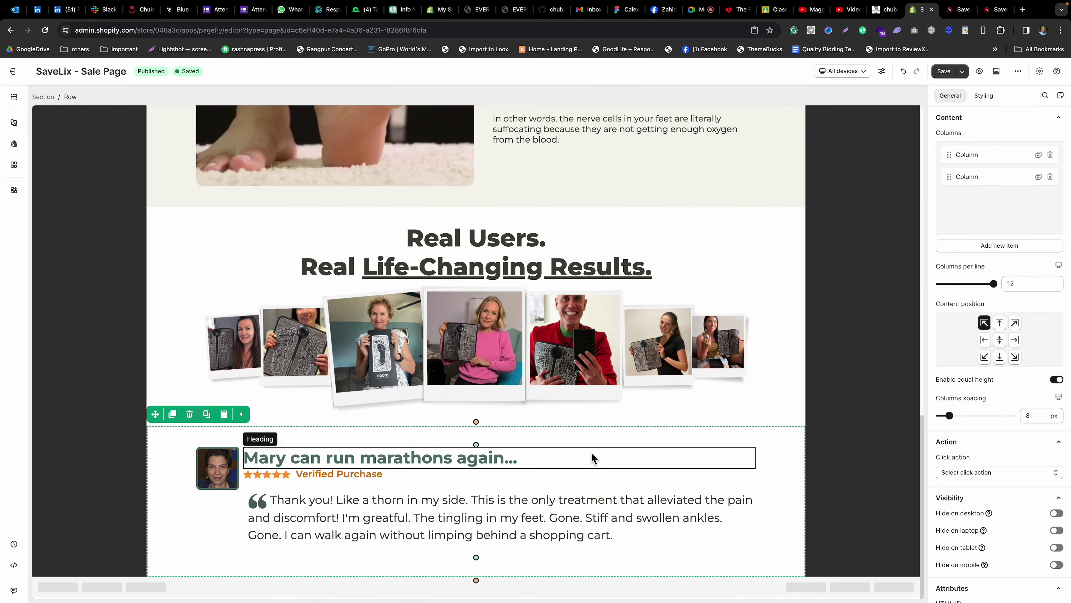
# Switch to the Nooro reference page, close the inspector, and examine the reviewer name, location, purchase line and product thumbnail below the testimonials.
pyautogui.hotkey('ctrl', 'Right')
pyautogui.scroll(-3, 583, 249)
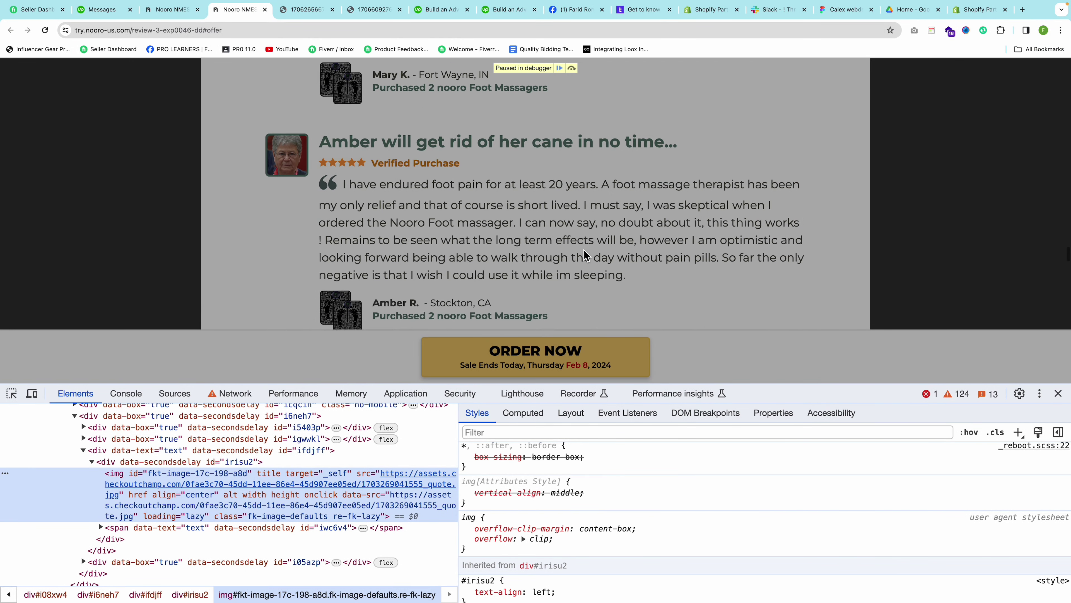
pyautogui.scroll(-3, 583, 253)
pyautogui.click(1058, 393)
pyautogui.scroll(3, 447, 257)
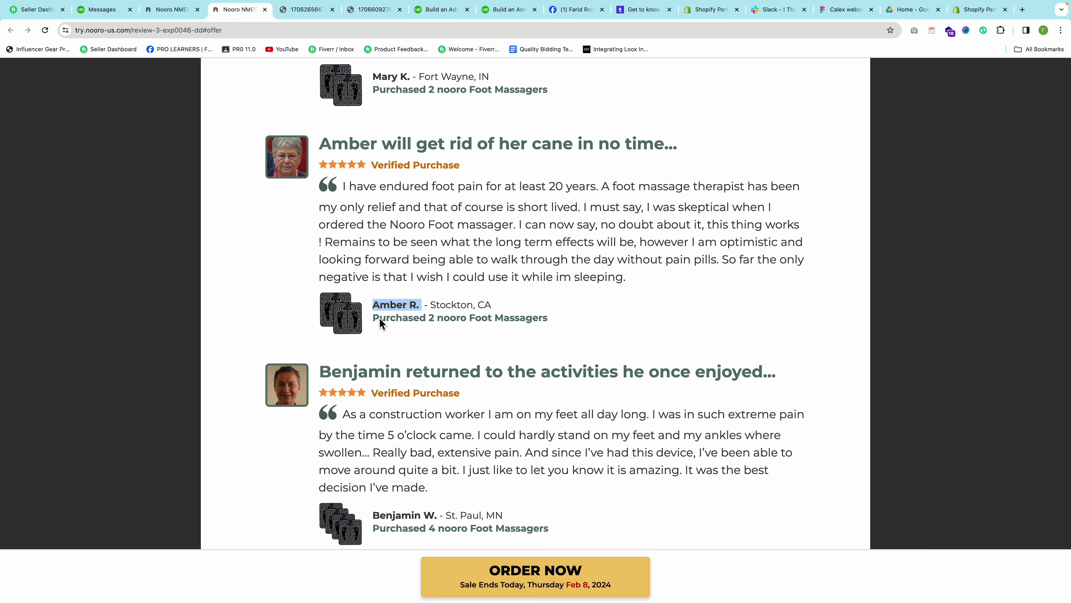
pyautogui.moveTo(410, 307); pyautogui.dragTo(445, 305)
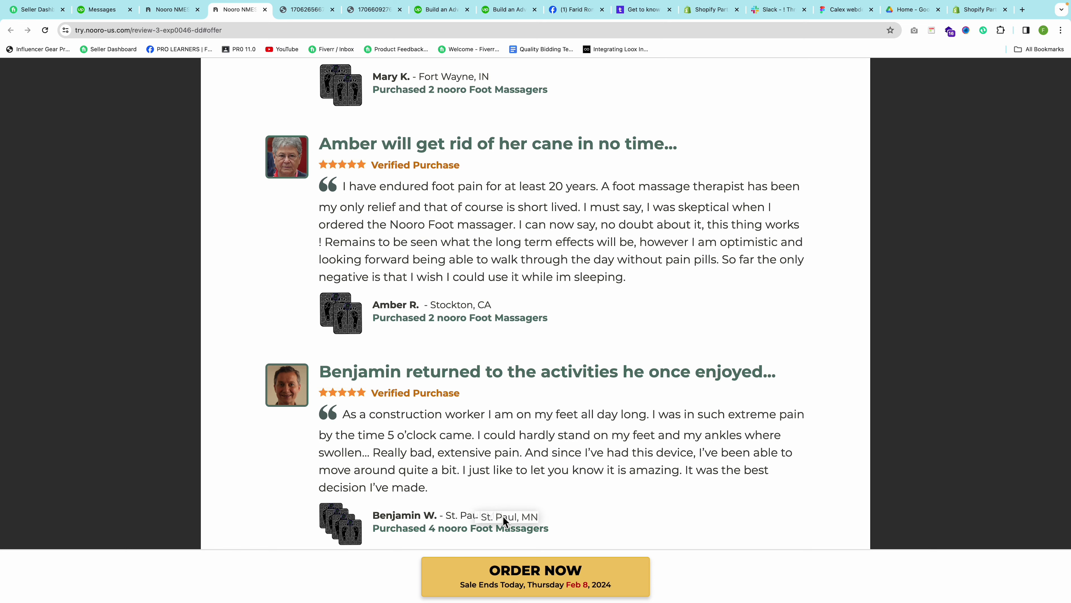
pyautogui.moveTo(503, 516); pyautogui.dragTo(505, 514)
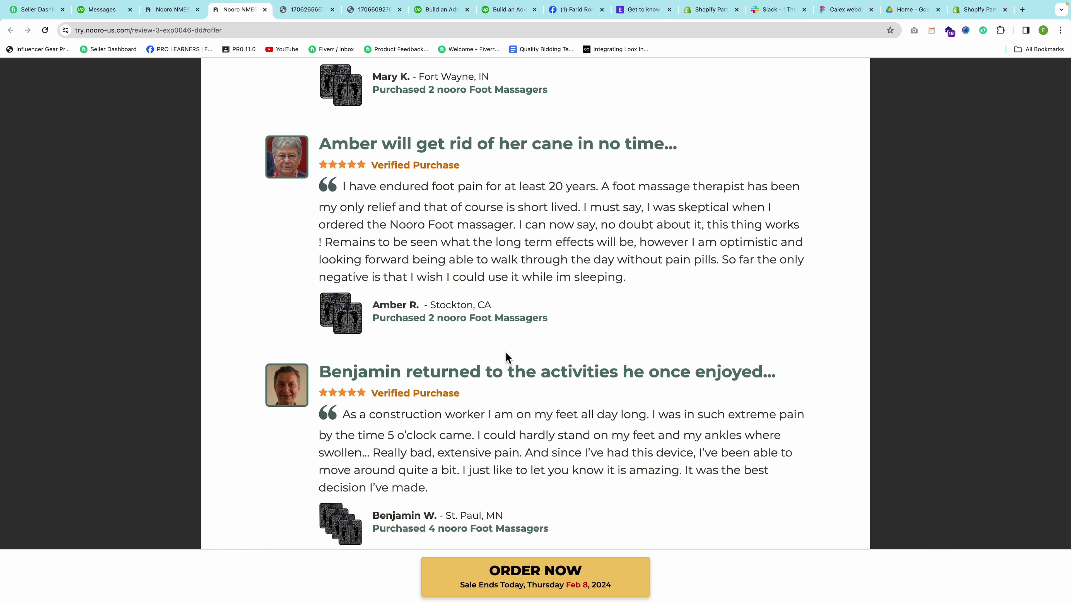
pyautogui.scroll(-7, 505, 355)
pyautogui.scroll(4, 387, 304)
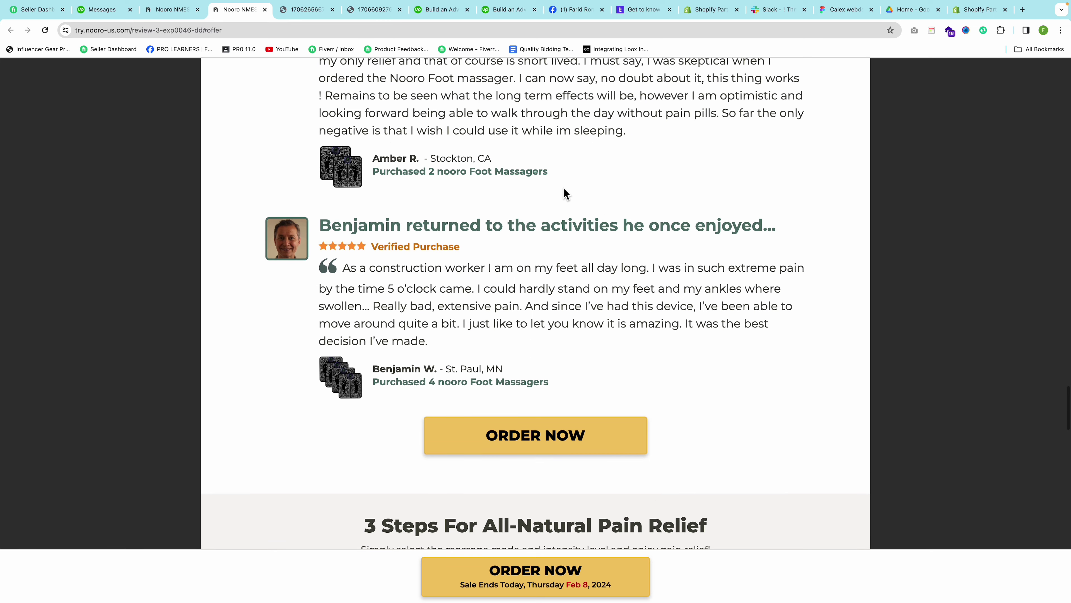
pyautogui.scroll(2, 462, 155)
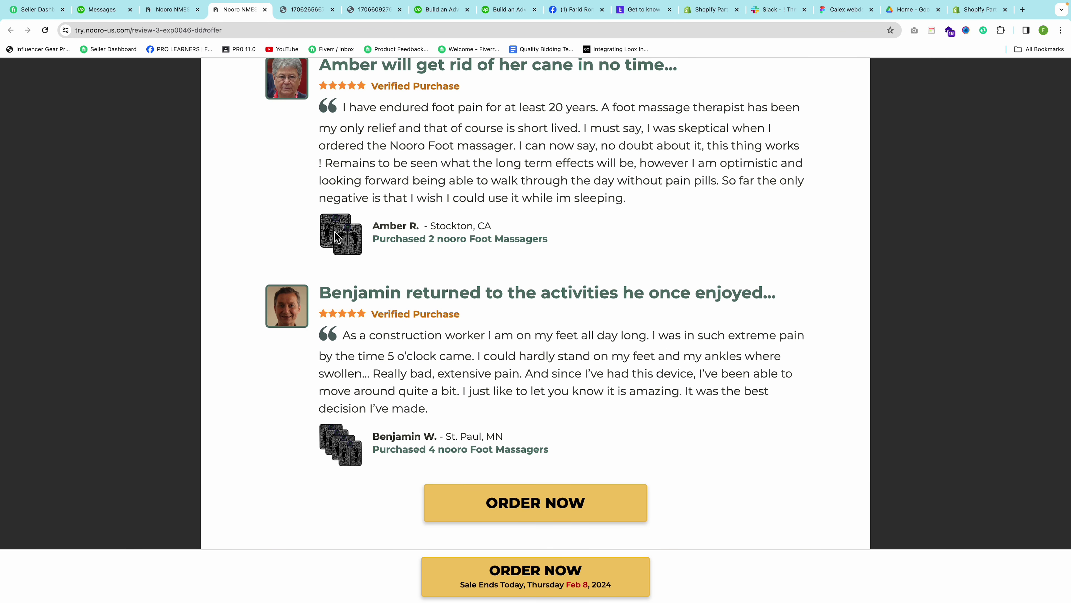
# Copy the image address of the two-massager thumbnail on the Nooro page and, back in the PageFly editor, select the testimonial text's block.
pyautogui.rightClick(337, 236)
pyautogui.click(354, 274)
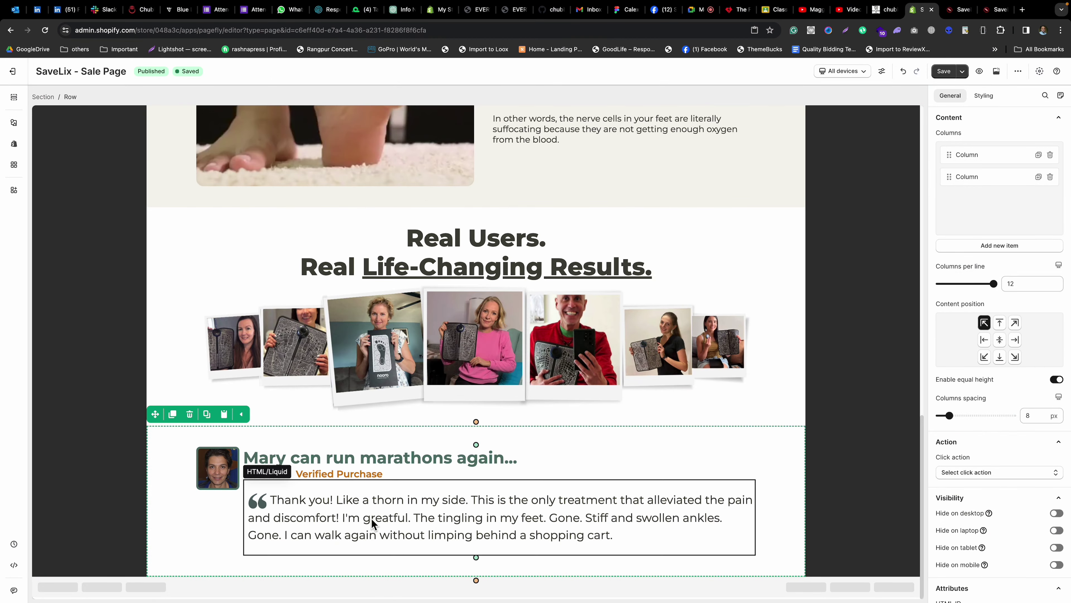
pyautogui.click(333, 523)
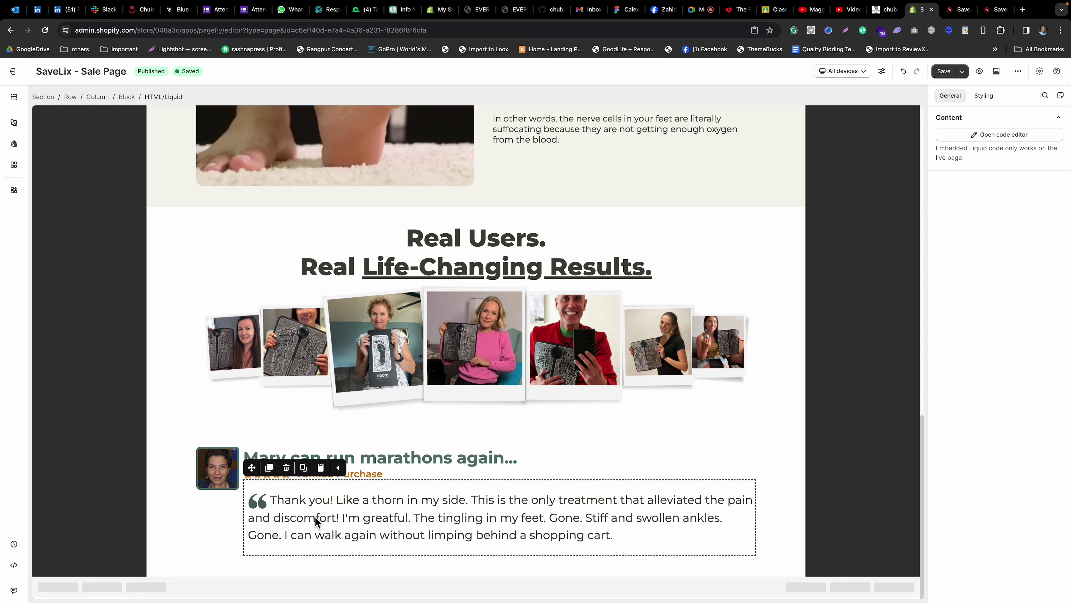
pyautogui.click(127, 97)
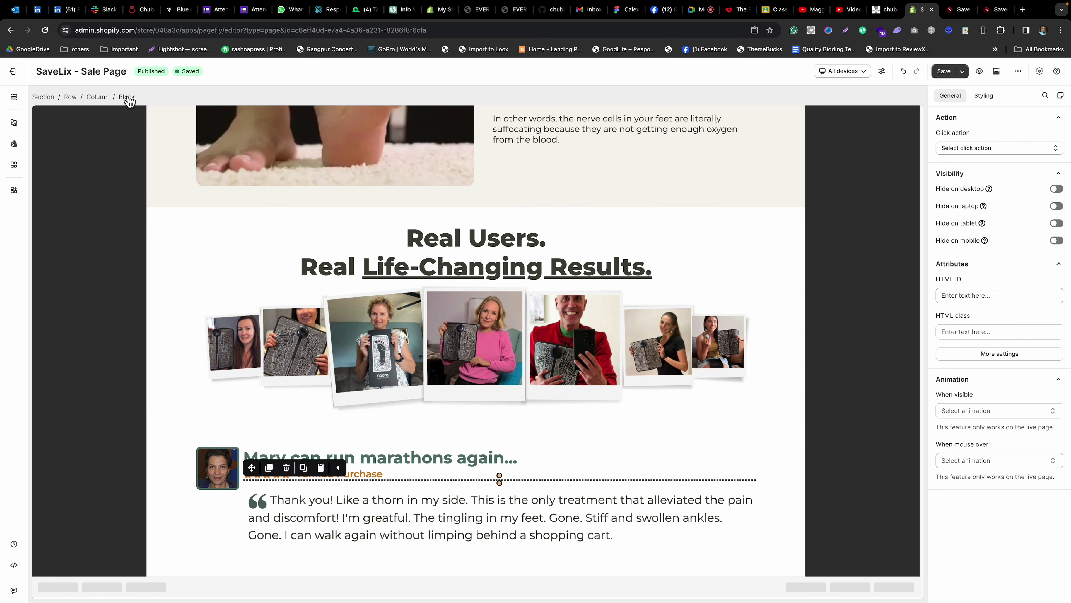
# Add a two-column 1/2 + 1/2 layout row below the testimonial text inside its block.
pyautogui.click(14, 124)
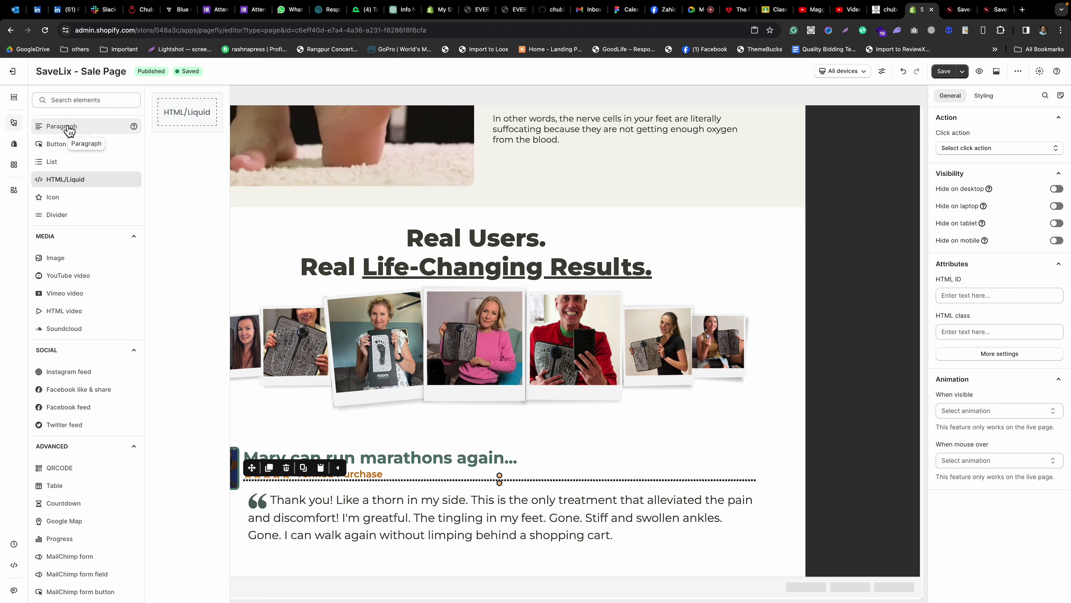
pyautogui.scroll(4, 63, 150)
pyautogui.click(64, 150)
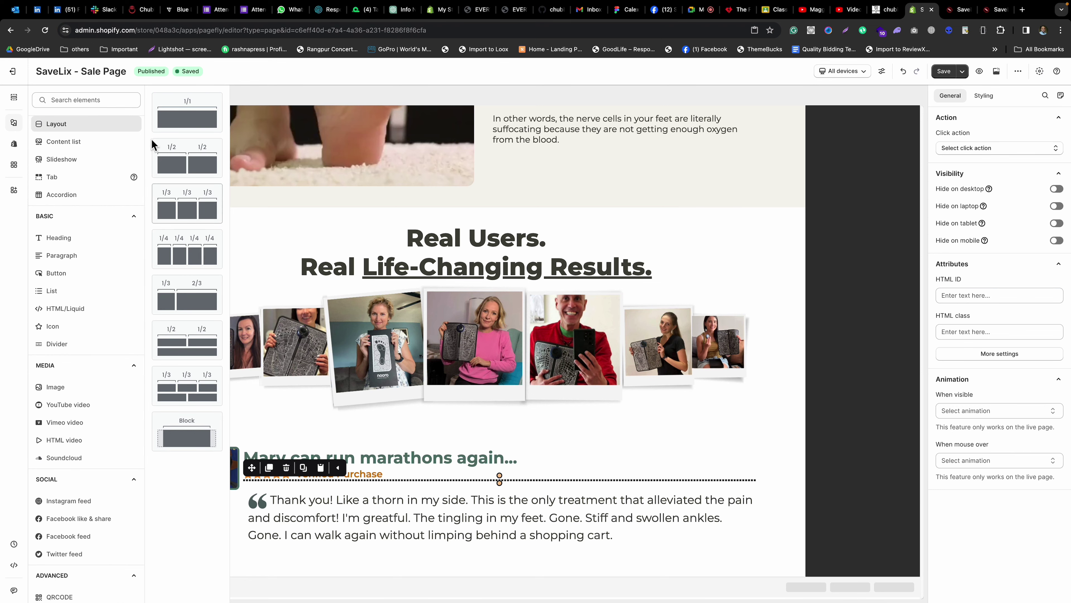
pyautogui.moveTo(182, 167); pyautogui.dragTo(368, 529)
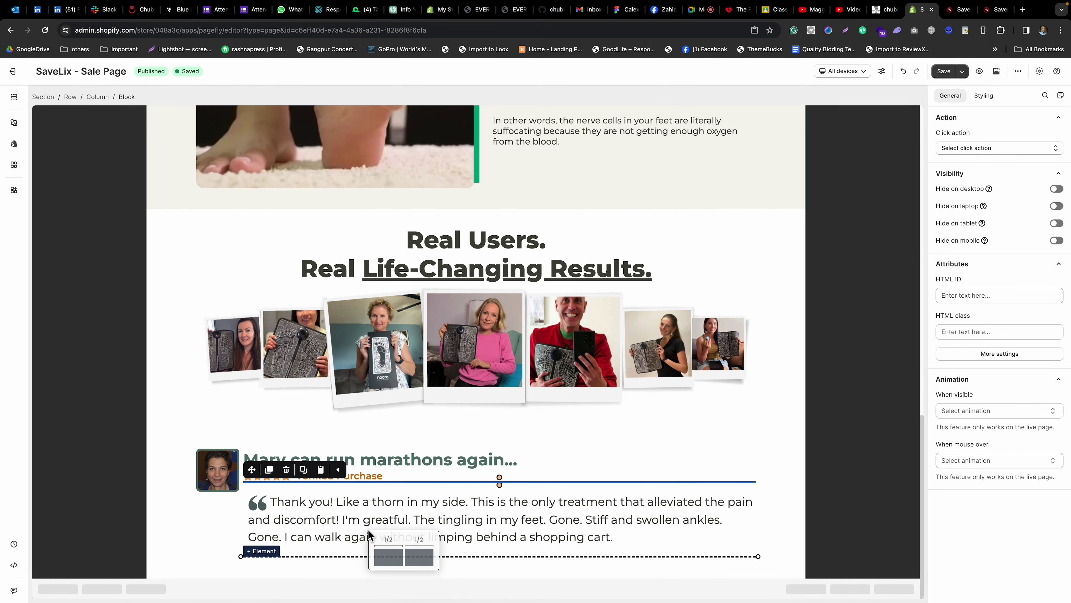
pyautogui.scroll(-1, 377, 426)
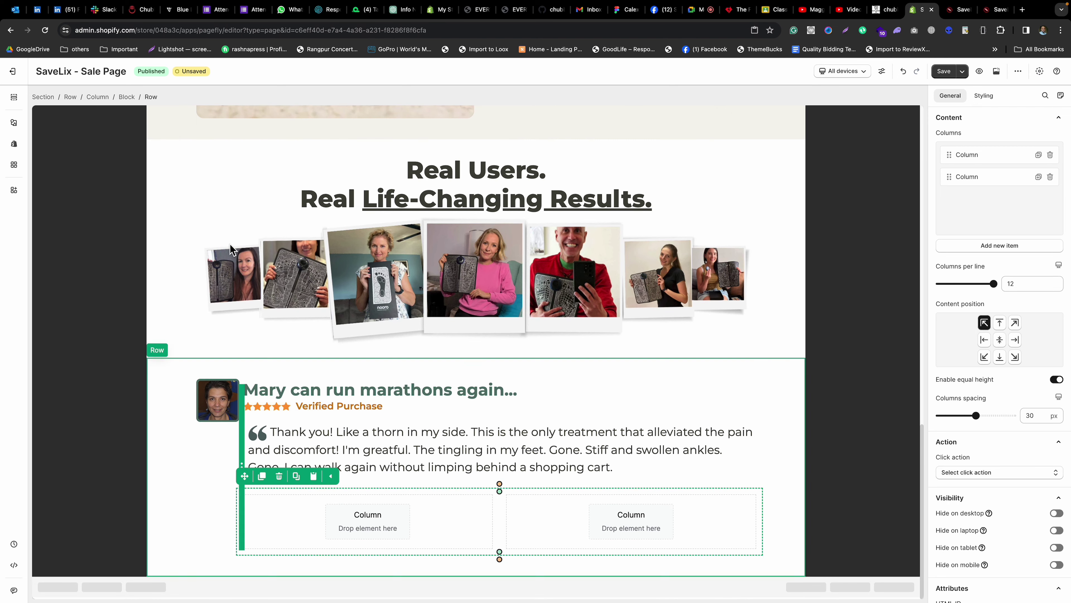
# Move the new two-column row out of the block into the testimonial's main column, above the heading.
pyautogui.click(128, 97)
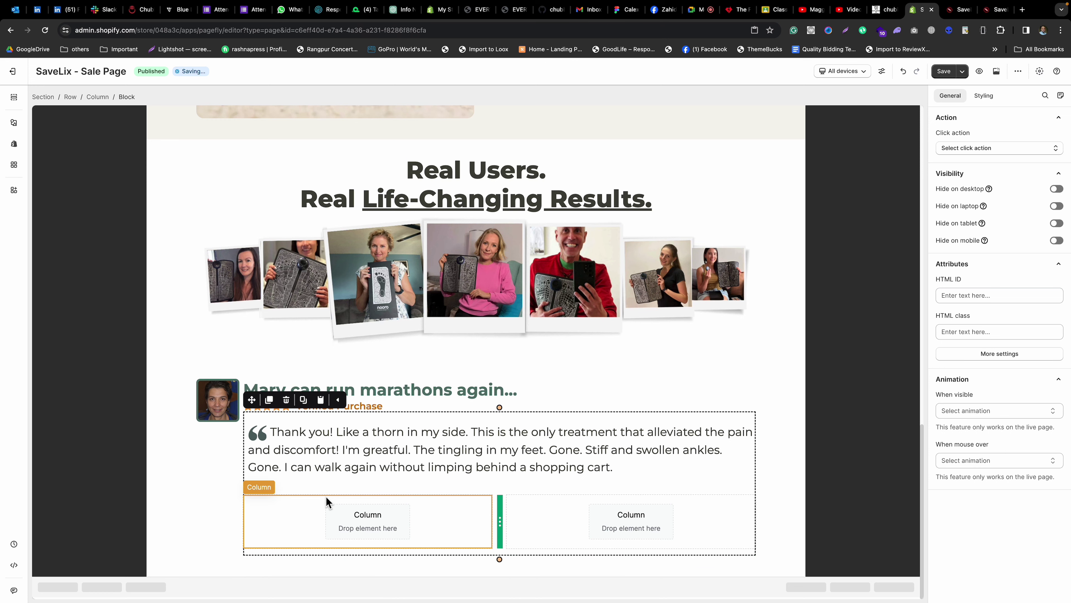
pyautogui.click(271, 490)
pyautogui.moveTo(245, 480); pyautogui.dragTo(395, 388)
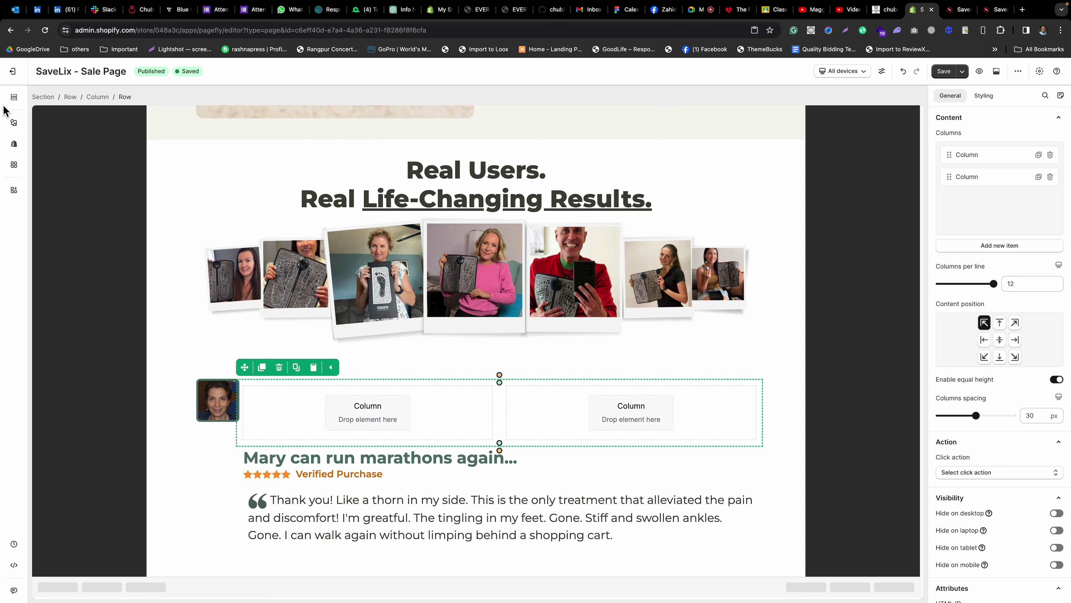
# Open the page outline, locate the testimonial column, and collapse its rating block.
pyautogui.click(14, 97)
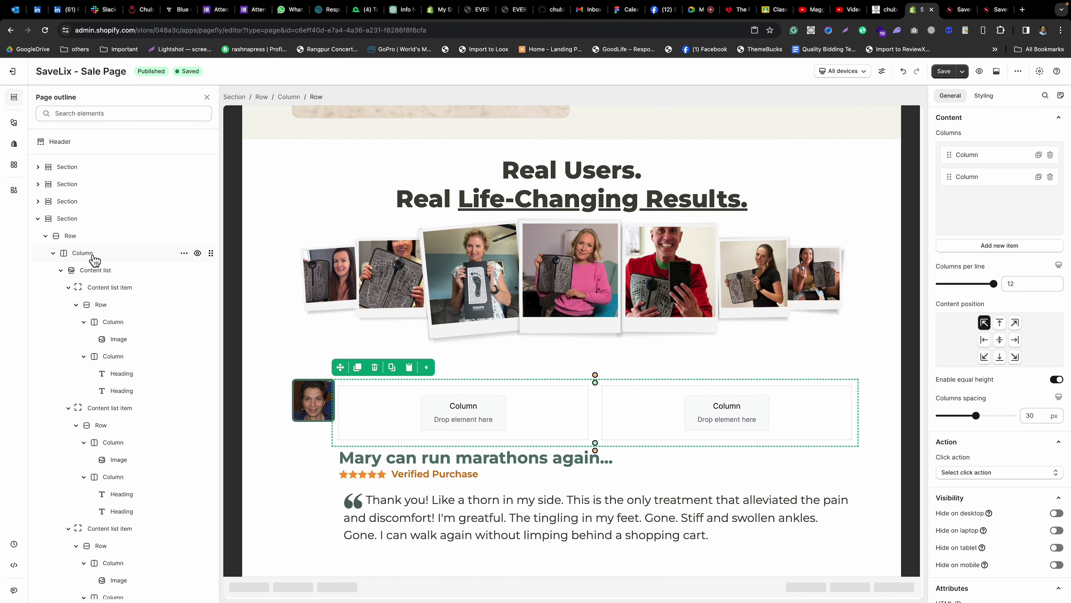
pyautogui.scroll(-10, 85, 274)
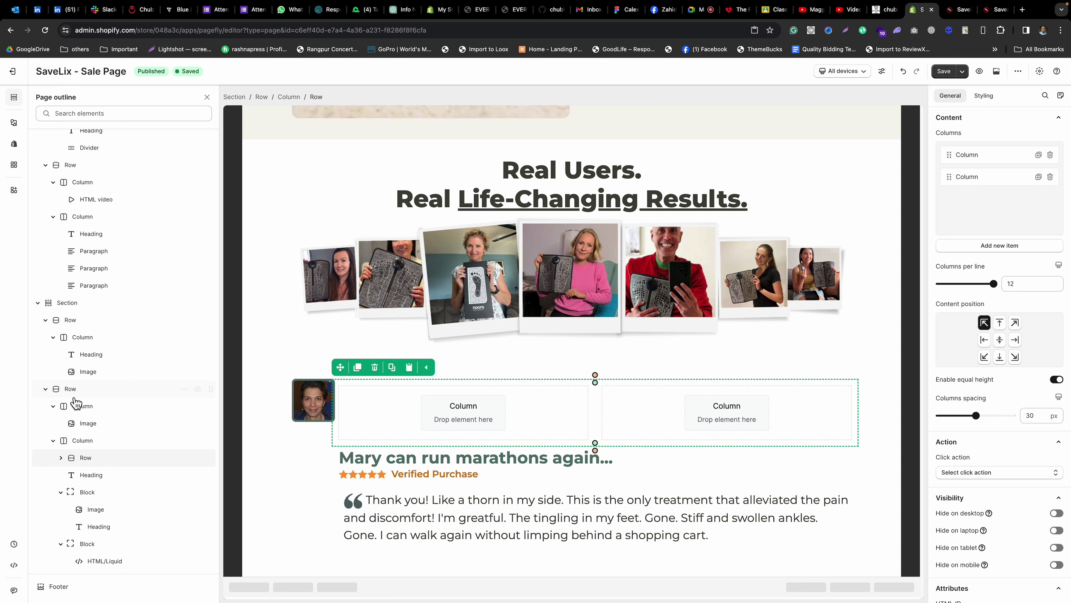
pyautogui.click(60, 492)
pyautogui.click(60, 544)
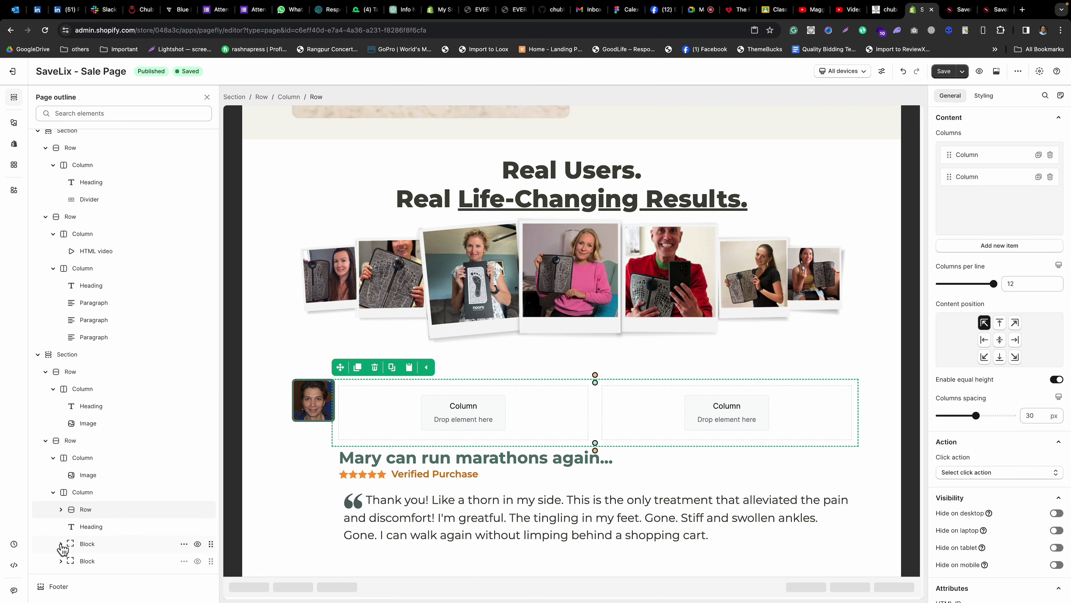
pyautogui.click(61, 561)
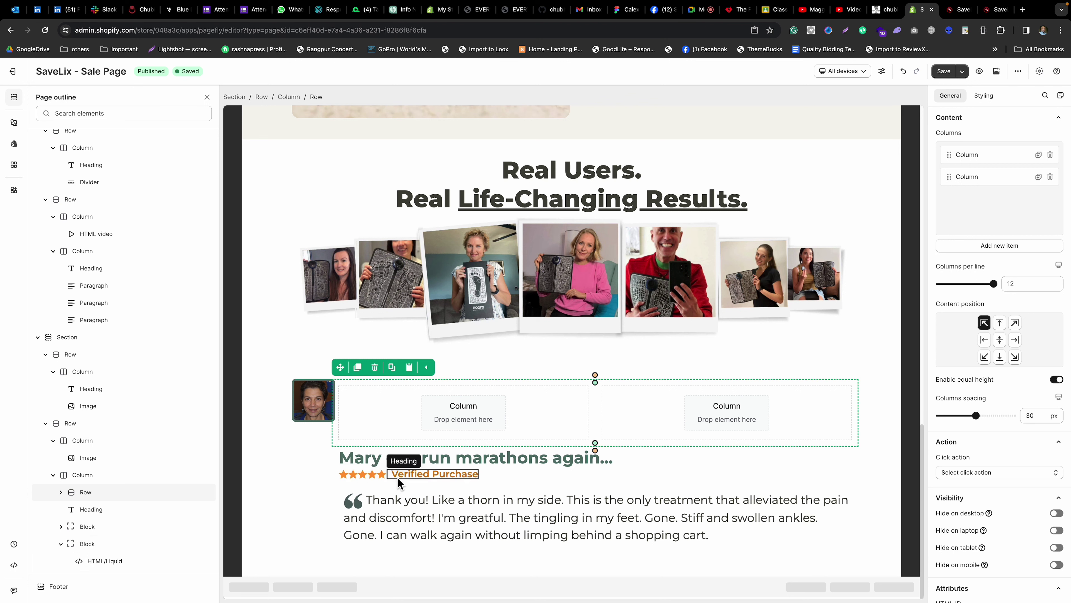
# Move the testimonial's HTML/Liquid element out of its block to above the heading, and delete the emptied block.
pyautogui.click(486, 510)
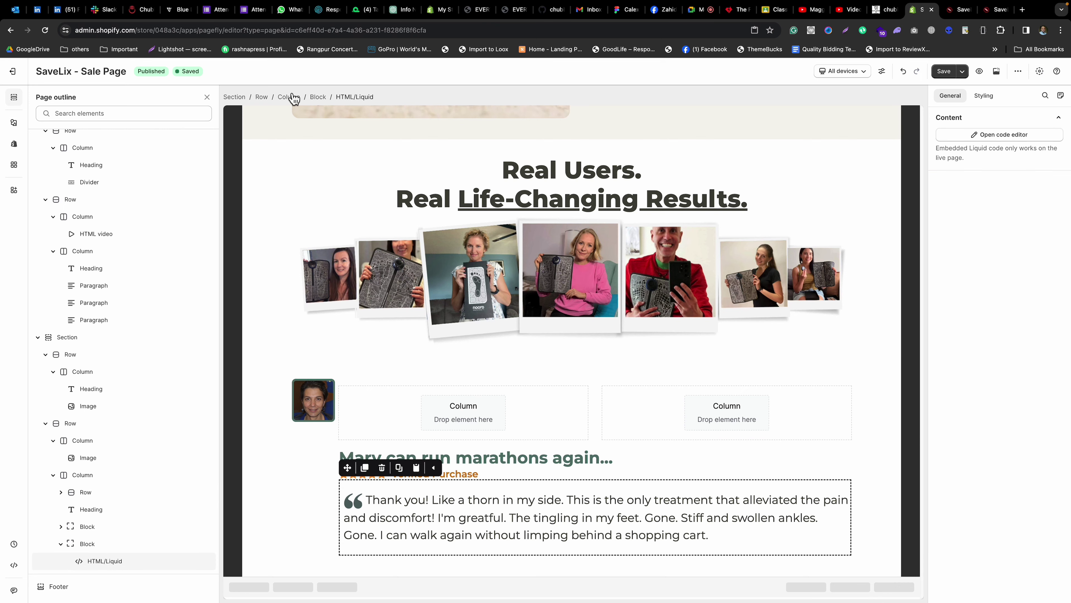
pyautogui.click(318, 97)
pyautogui.click(424, 523)
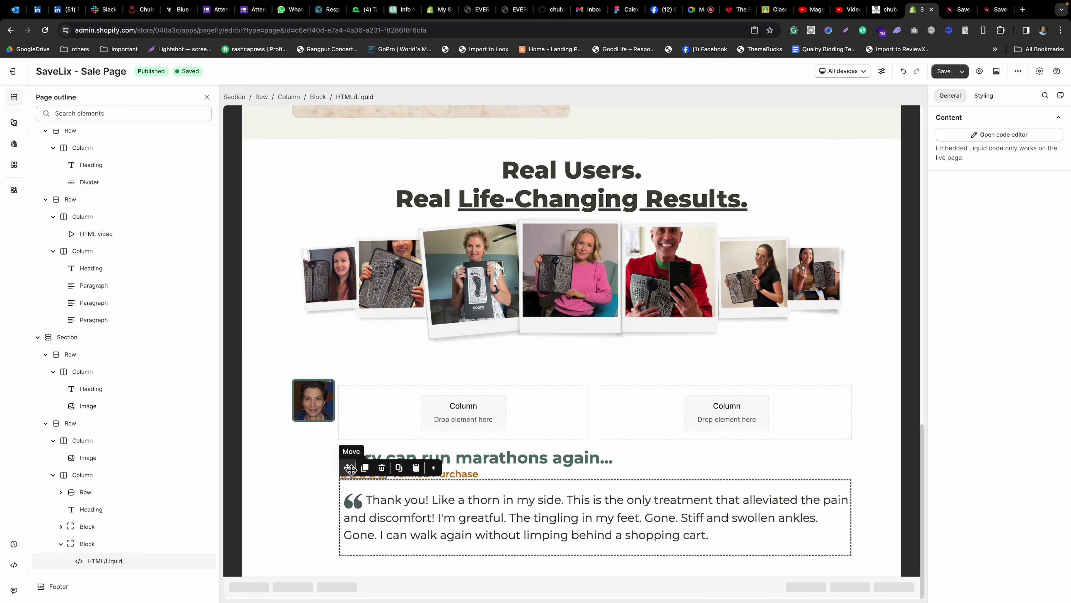
pyautogui.moveTo(351, 469); pyautogui.dragTo(545, 454)
pyautogui.click(450, 584)
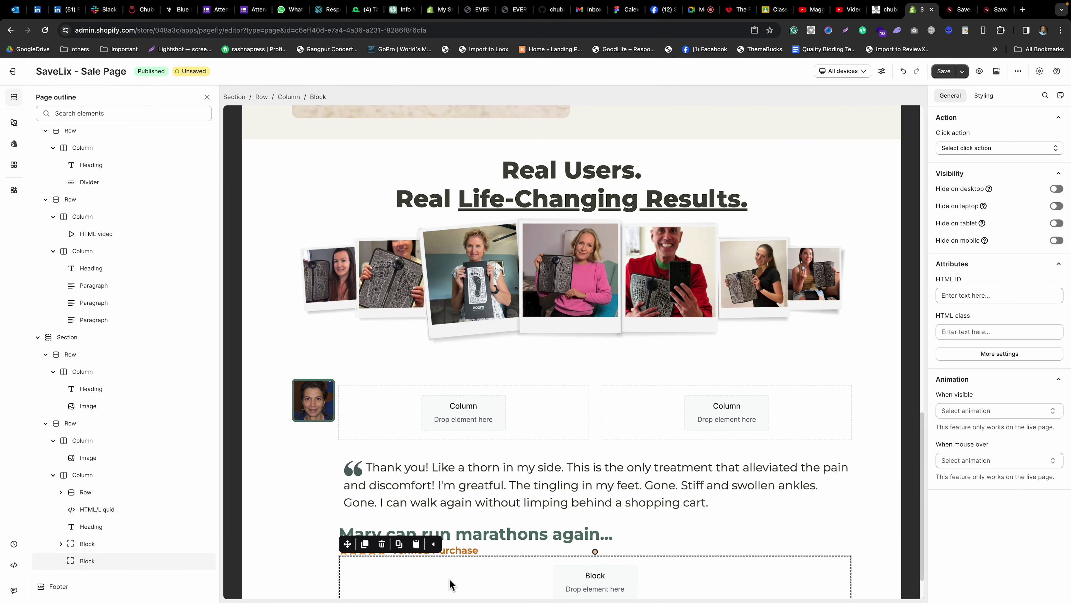
pyautogui.click(388, 547)
pyautogui.click(397, 489)
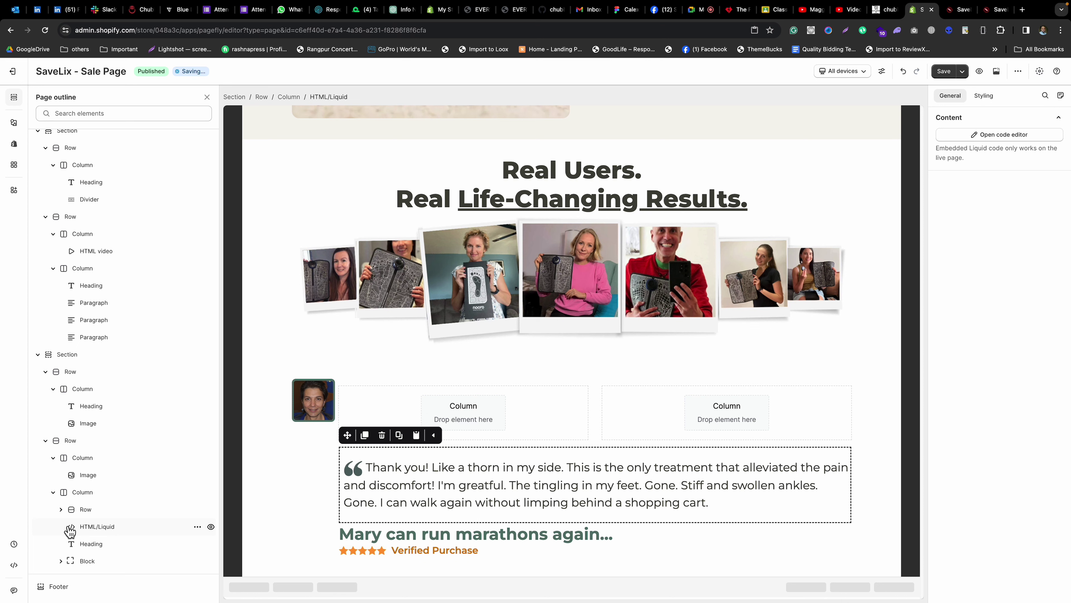
# Reorder the testimonial column to heading, Verified Purchase block, HTML/Liquid text and two-column row, and close the page outline.
pyautogui.click(91, 511)
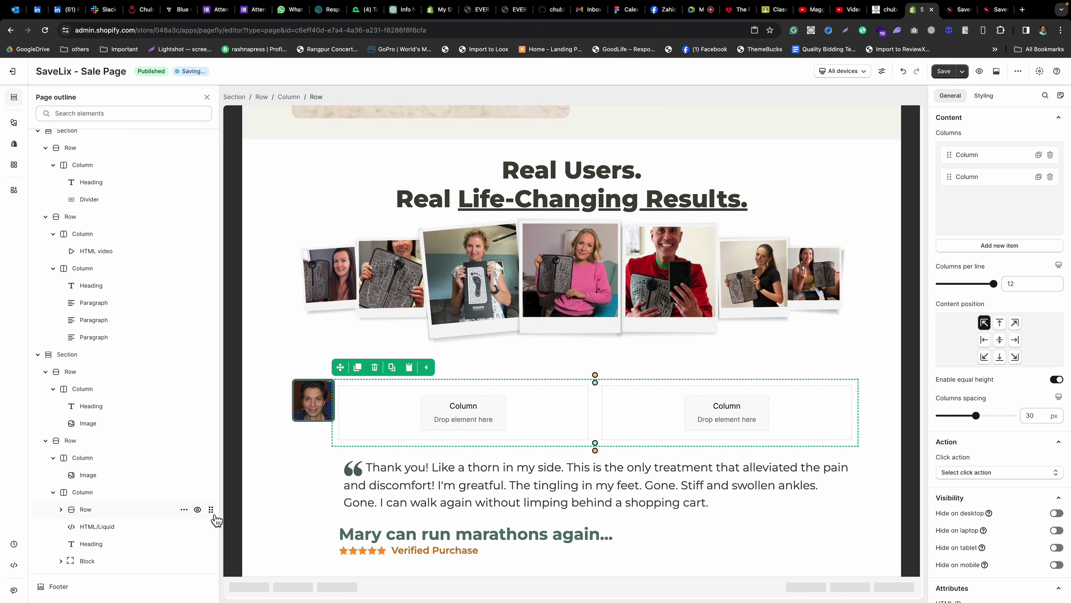
pyautogui.moveTo(210, 509); pyautogui.dragTo(203, 571)
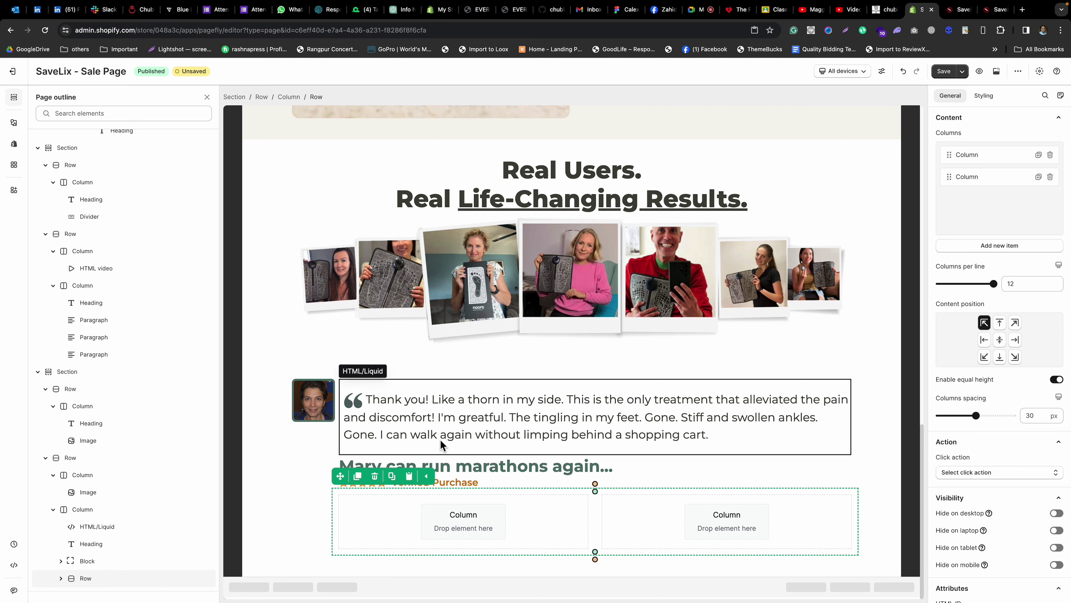
pyautogui.click(456, 424)
pyautogui.moveTo(347, 367); pyautogui.dragTo(439, 494)
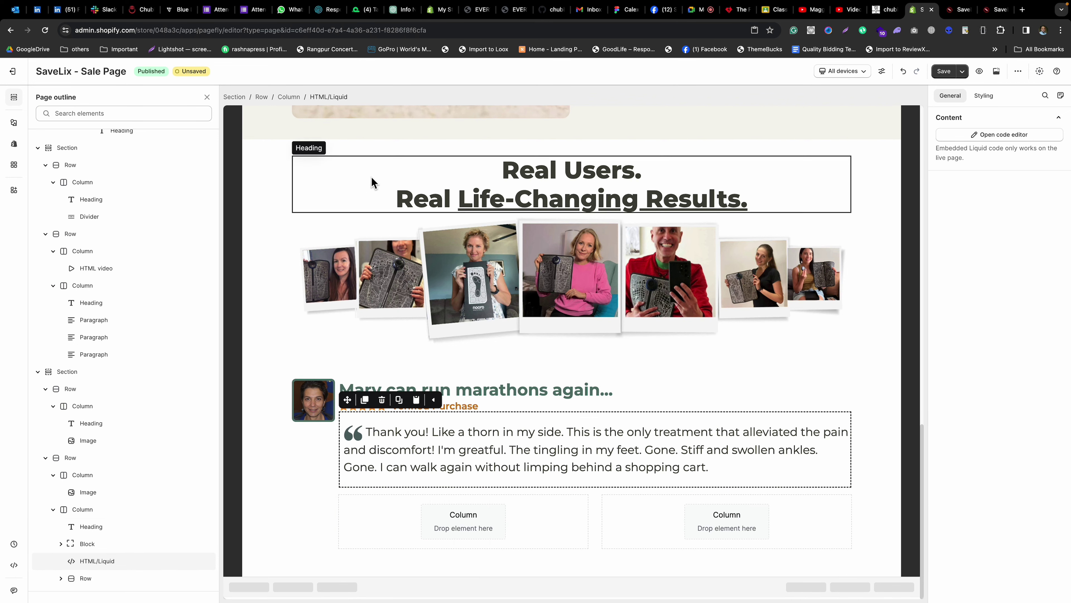
pyautogui.click(514, 405)
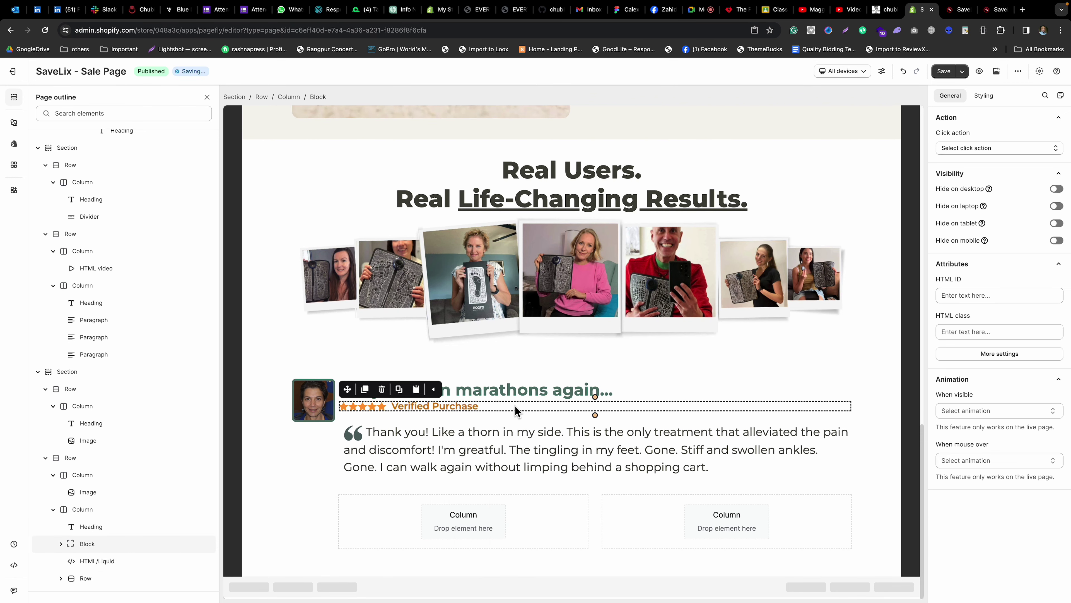
pyautogui.click(502, 450)
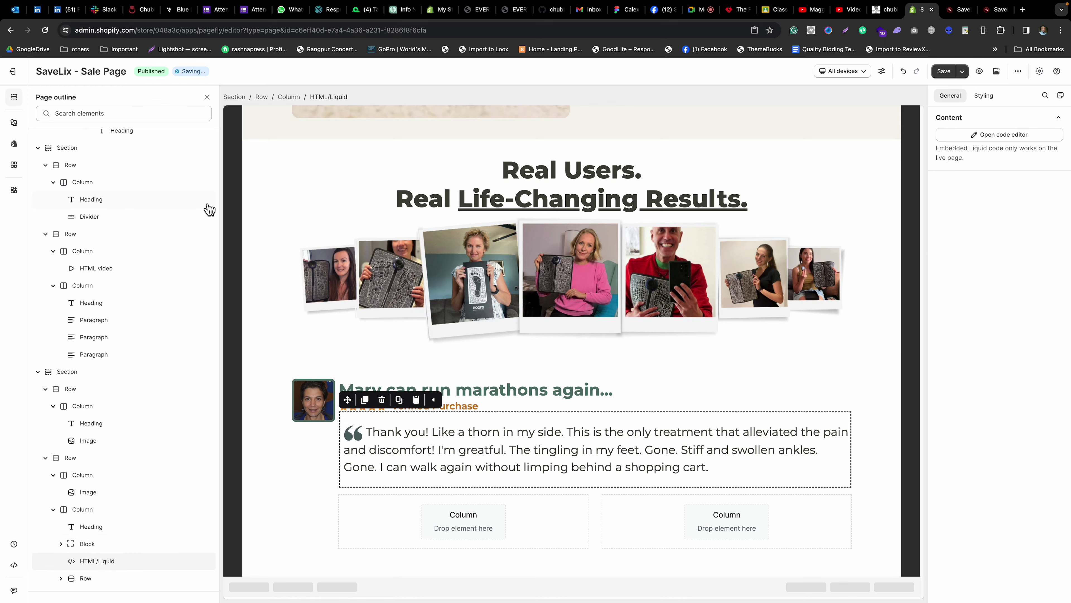
pyautogui.click(207, 97)
# Add an Image element to the left column of the row below the testimonial text.
pyautogui.click(360, 527)
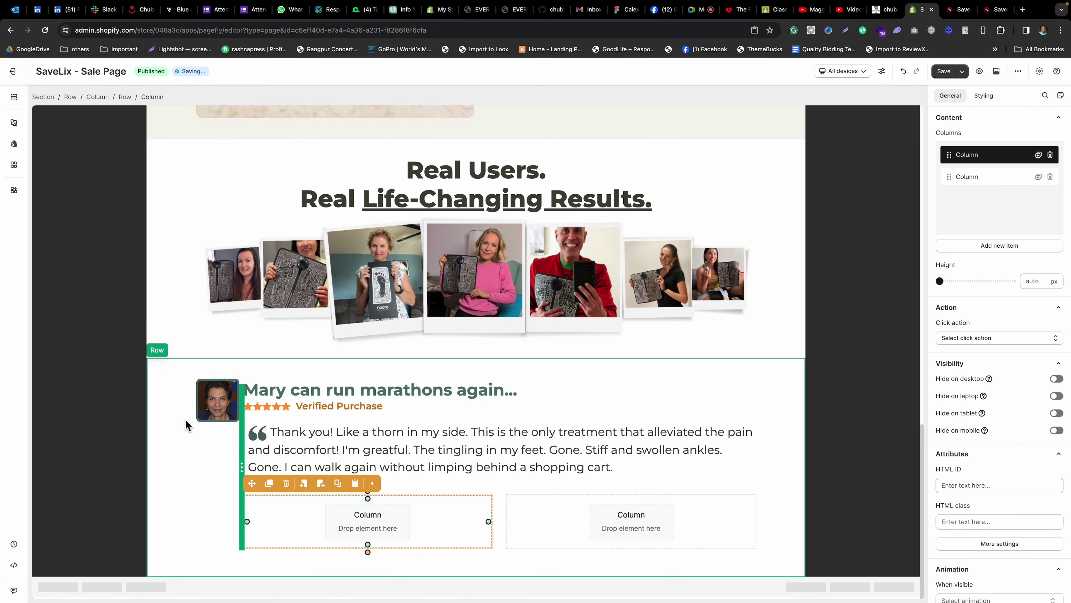
pyautogui.click(14, 123)
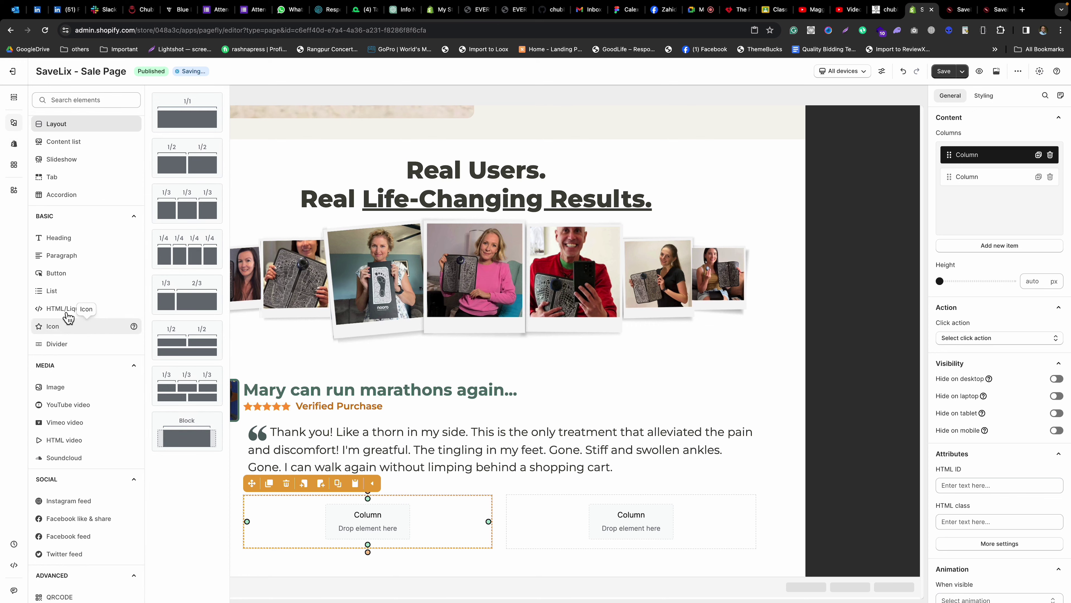
pyautogui.moveTo(70, 396)
pyautogui.moveTo(187, 113); pyautogui.dragTo(369, 525)
# Set the new image's source to the two-massager thumbnail by adding it from the copied URL.
pyautogui.click(1000, 147)
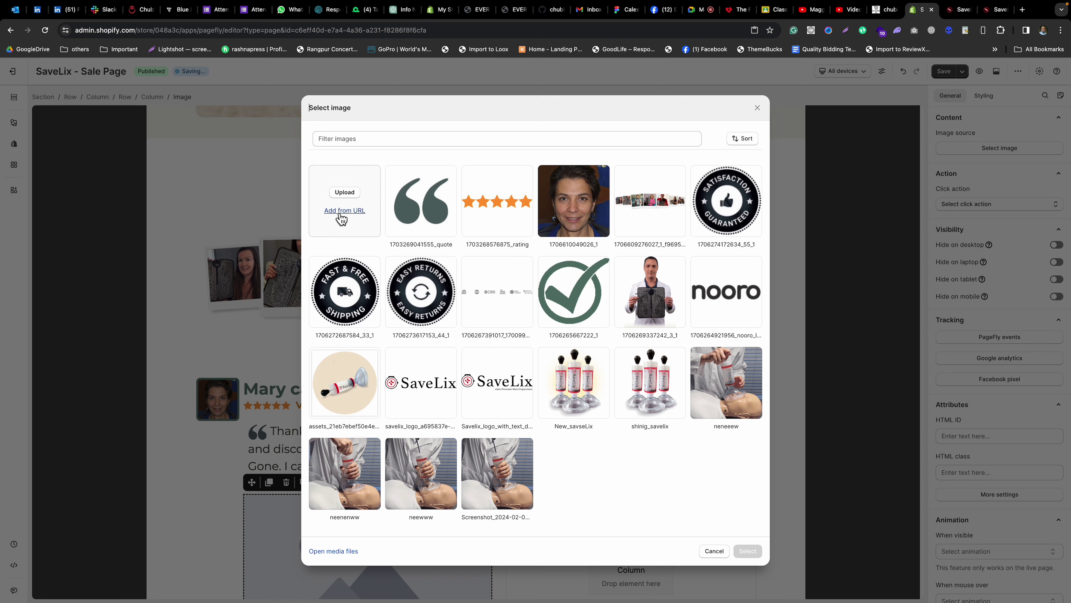
pyautogui.click(344, 210)
pyautogui.click(399, 334)
pyautogui.hotkey('ctrl', 'v')
pyautogui.click(748, 364)
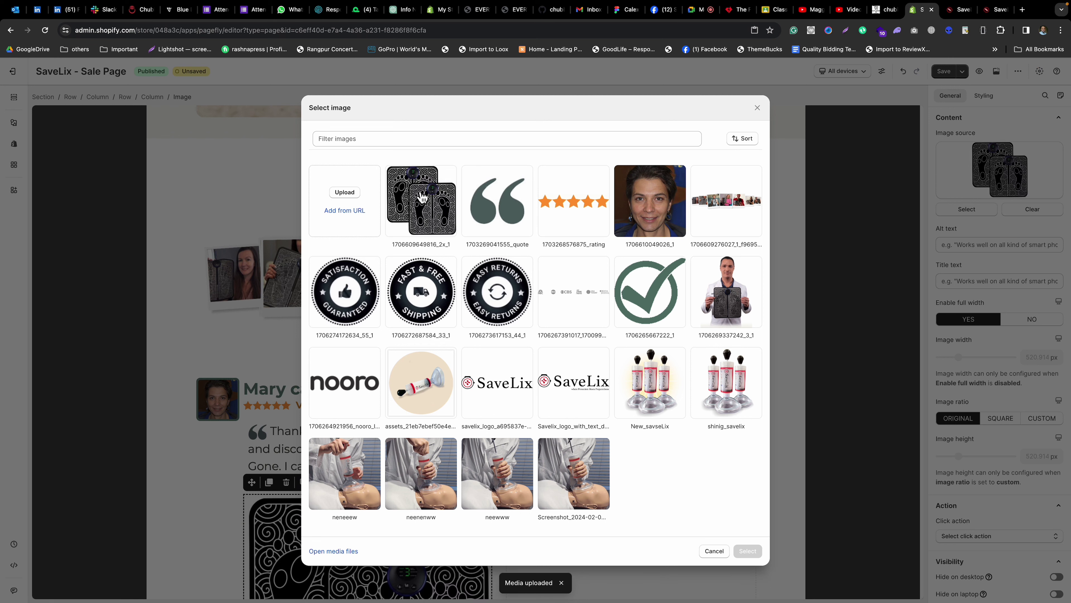
pyautogui.click(747, 550)
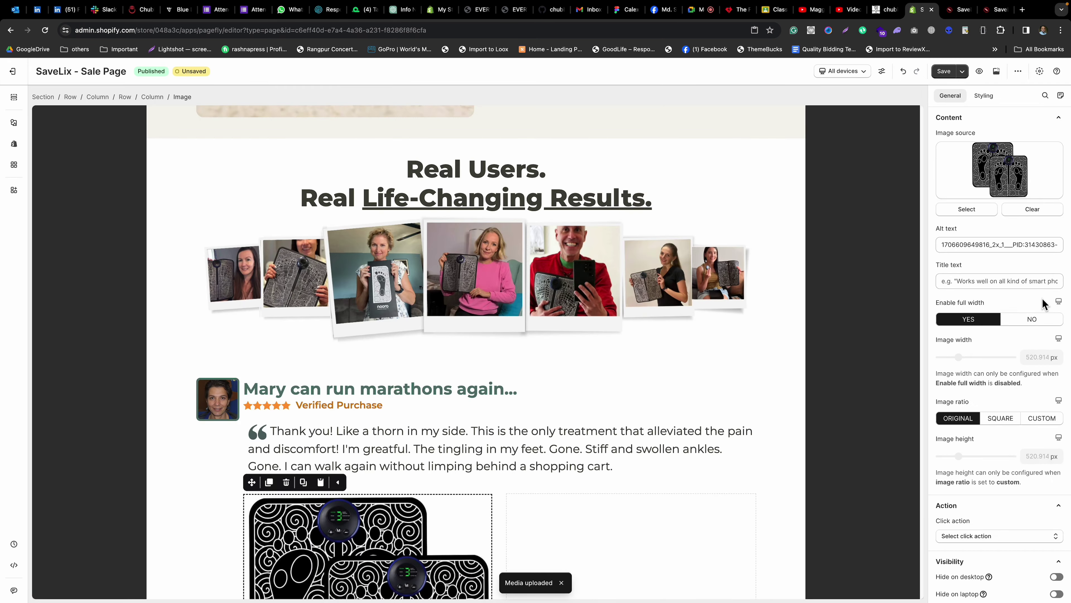
# Turn off full width for the product image and inspect the matching thumbnail's element on the Nooro reference page.
pyautogui.click(1032, 321)
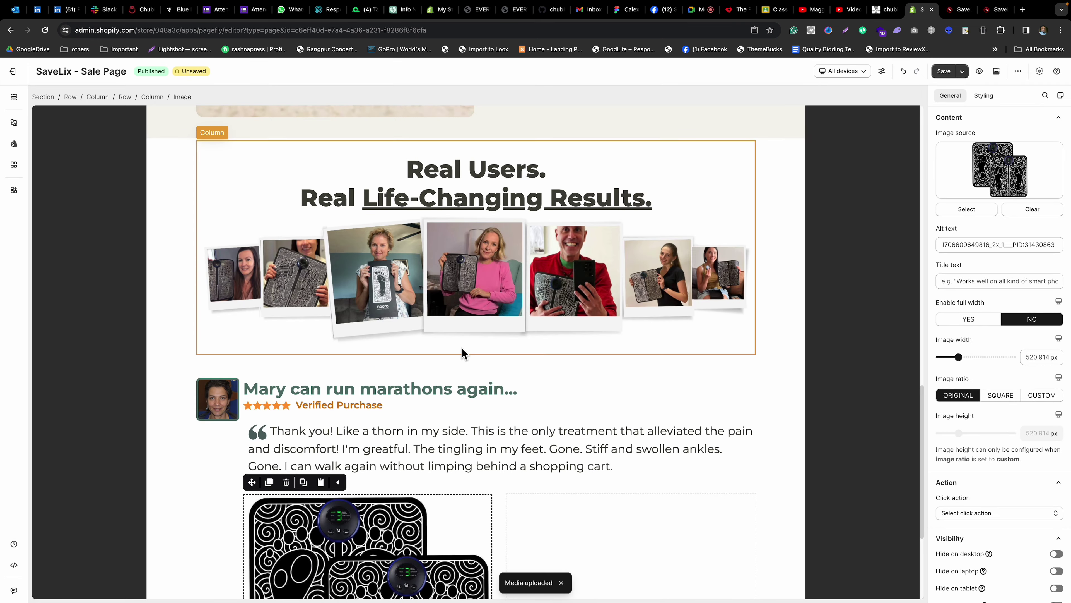
pyautogui.press('super+h')
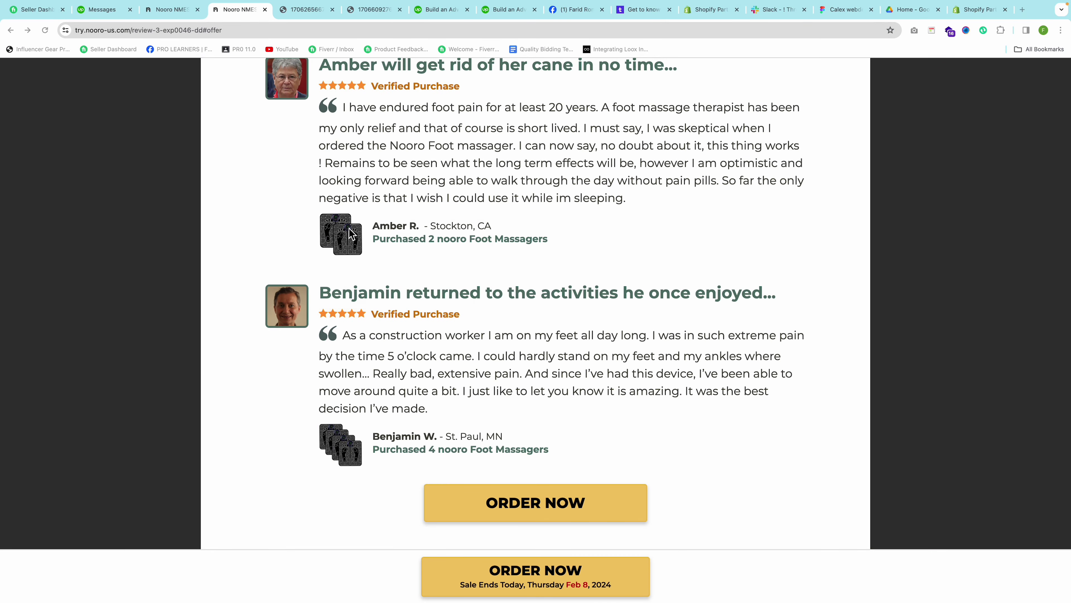
pyautogui.rightClick(352, 234)
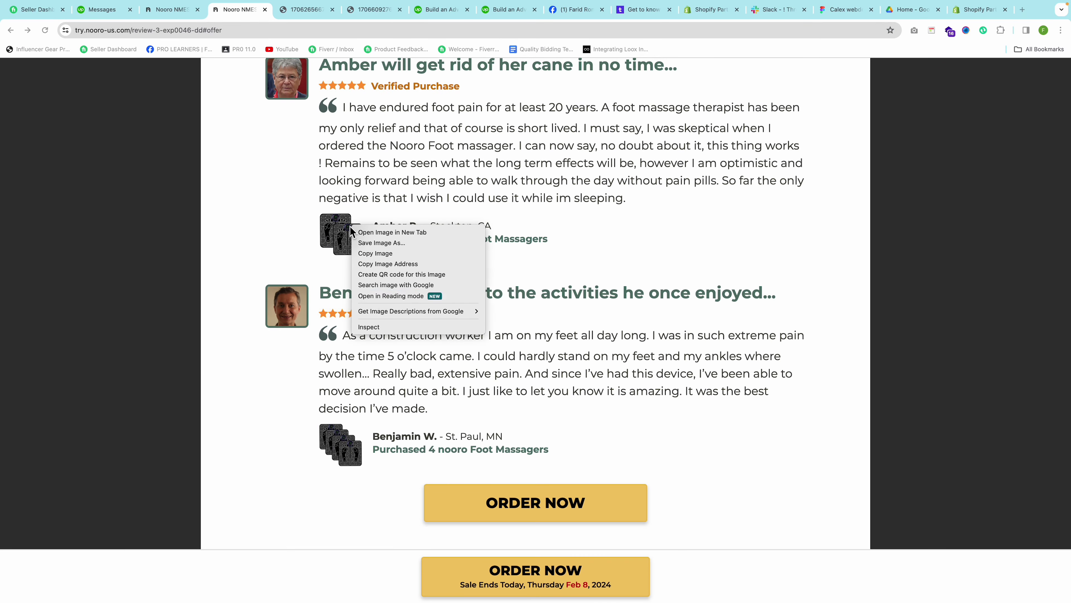
pyautogui.click(385, 327)
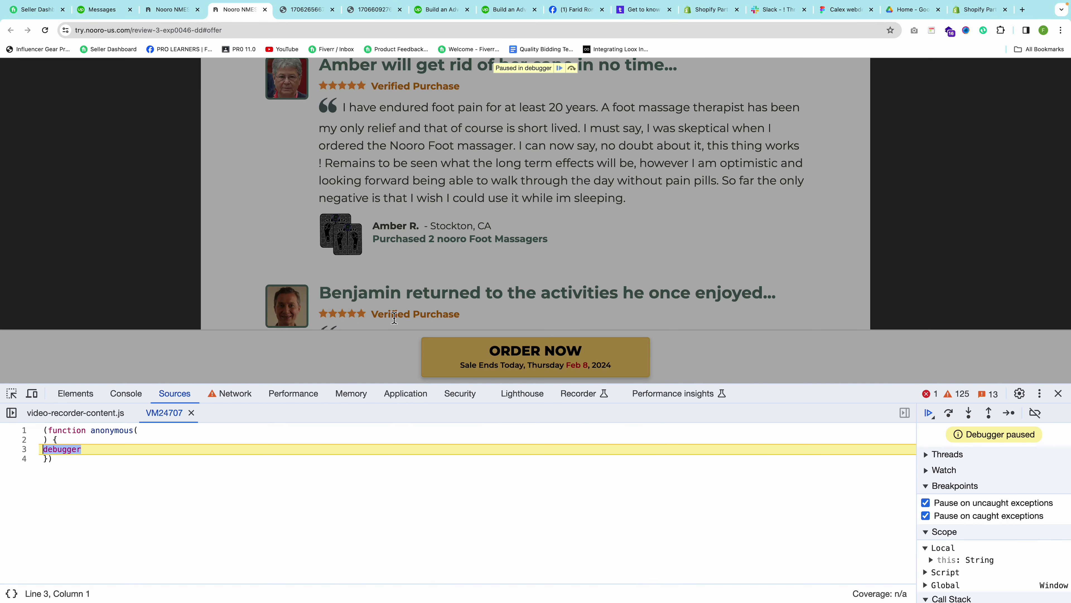
pyautogui.click(72, 391)
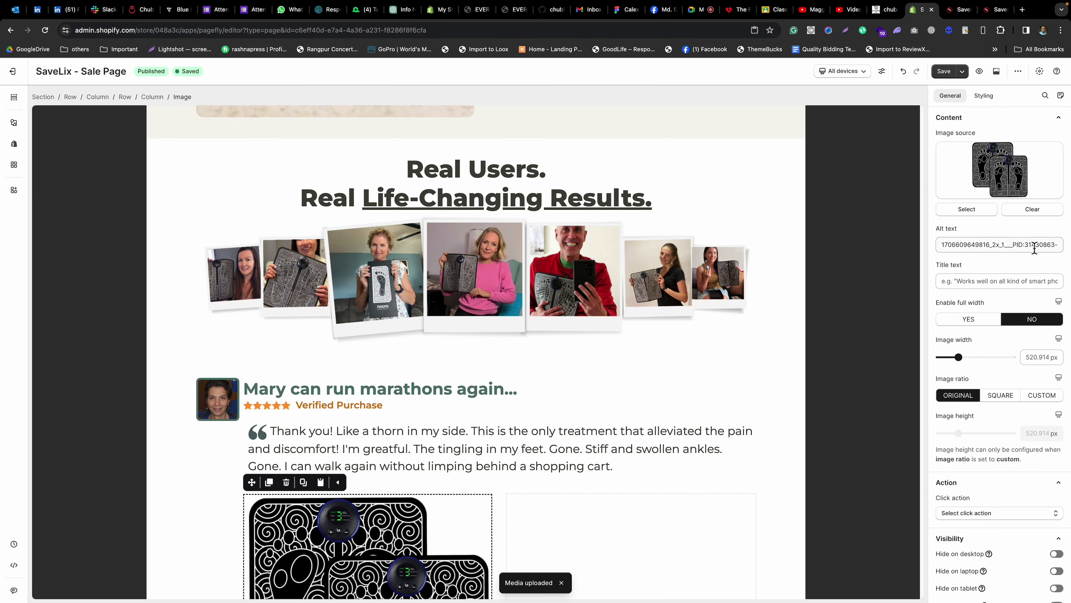
# Back in the PageFly editor, set the product image's width to 90 px.
pyautogui.click(1032, 356)
pyautogui.hotkey('ctrl', 'a')
pyautogui.write('90')
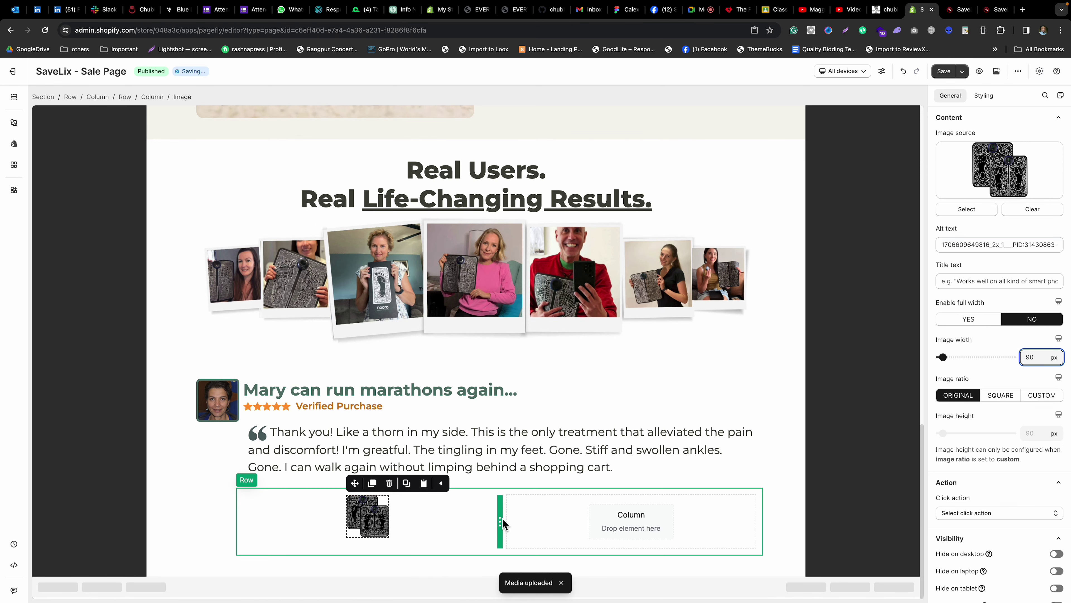
# Enable full width for the product image and narrow its column so the image is about 154 px wide.
pyautogui.moveTo(498, 521); pyautogui.dragTo(281, 538)
pyautogui.click(249, 513)
pyautogui.click(258, 515)
pyautogui.click(972, 321)
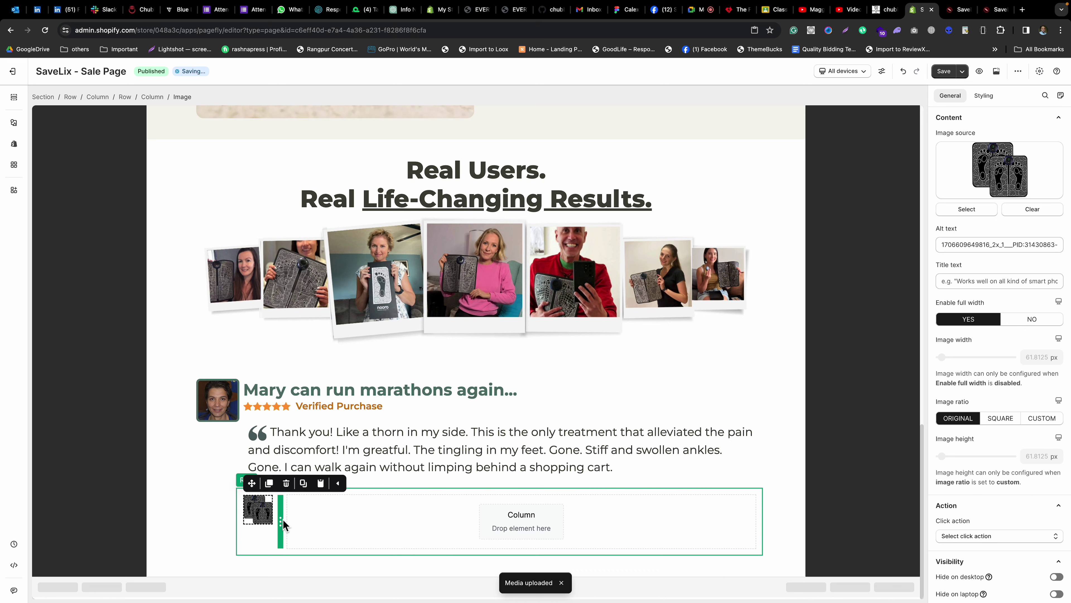
pyautogui.moveTo(311, 519); pyautogui.dragTo(329, 519)
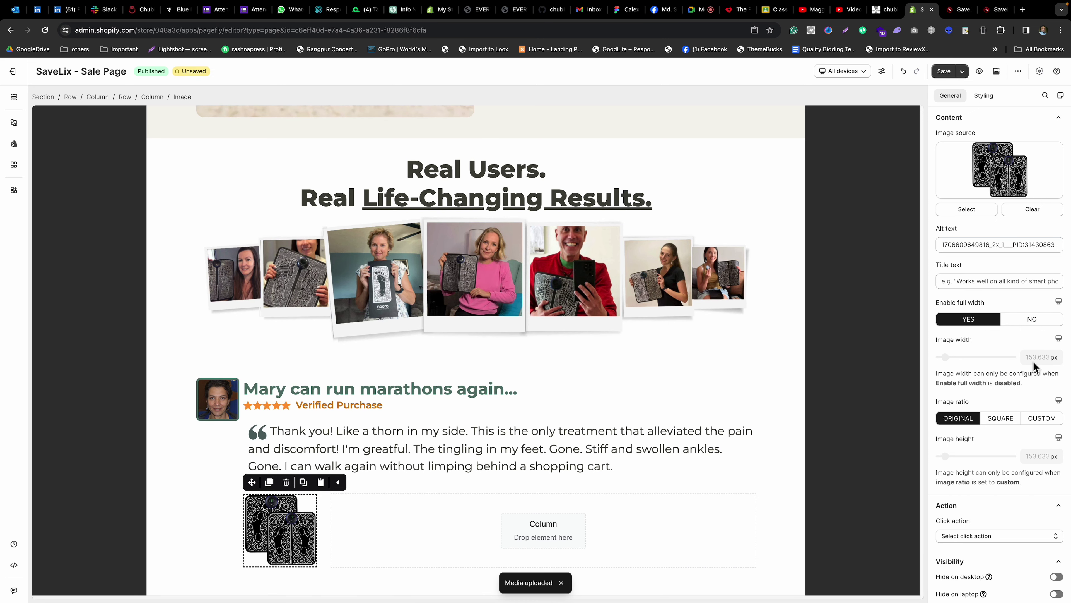
# Turn off full width for the product image and set its width to 90 px.
pyautogui.click(1032, 320)
pyautogui.click(1050, 358)
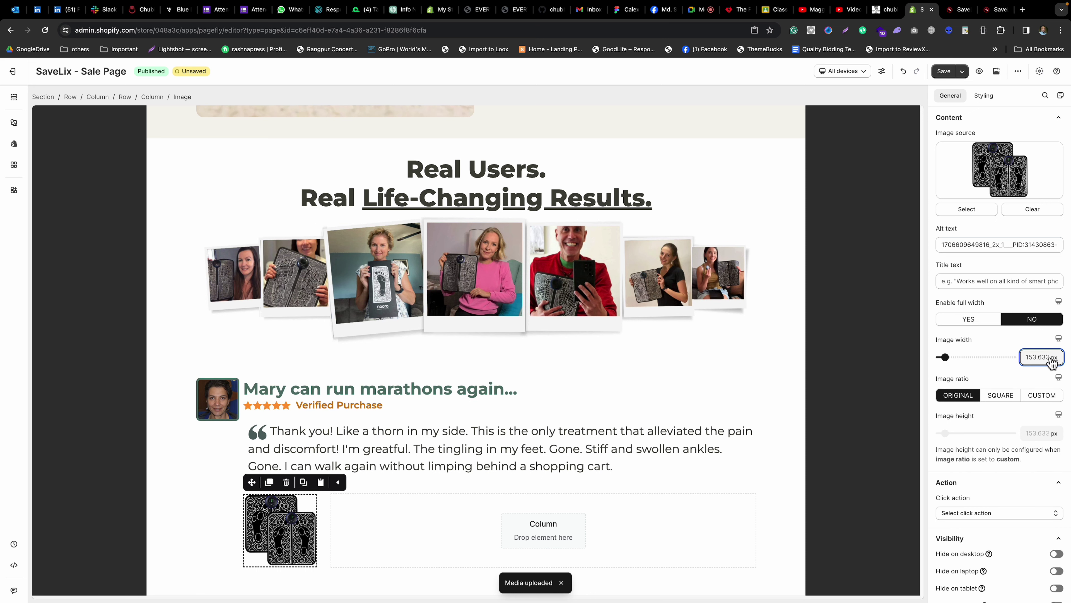
pyautogui.hotkey('ctrl', 'a')
pyautogui.write('90')
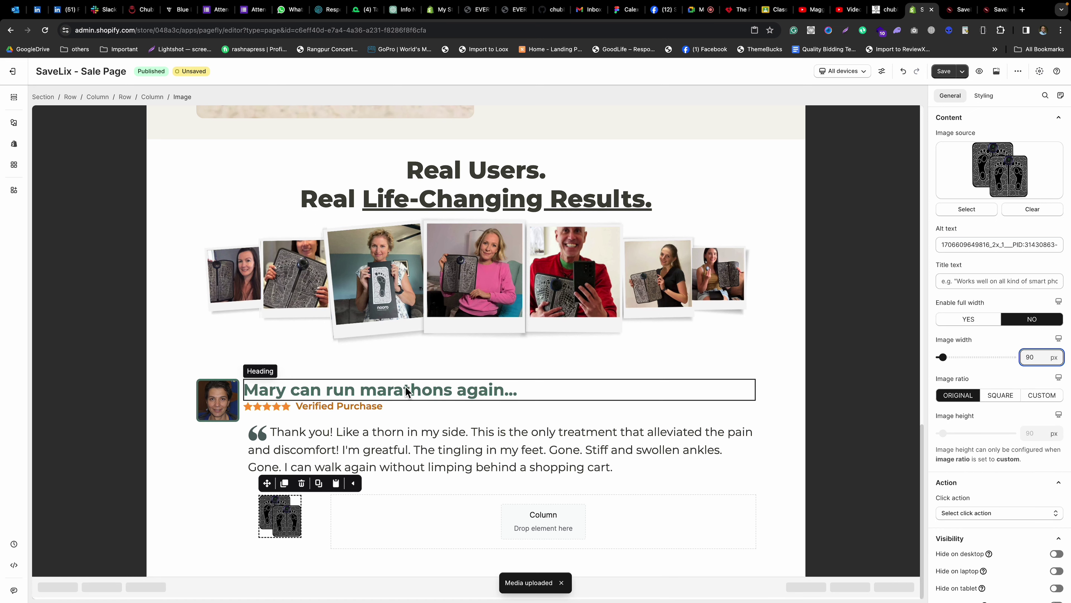
# Move the product image out of the two-column row to just below the testimonial text and delete the emptied row.
pyautogui.click(330, 525)
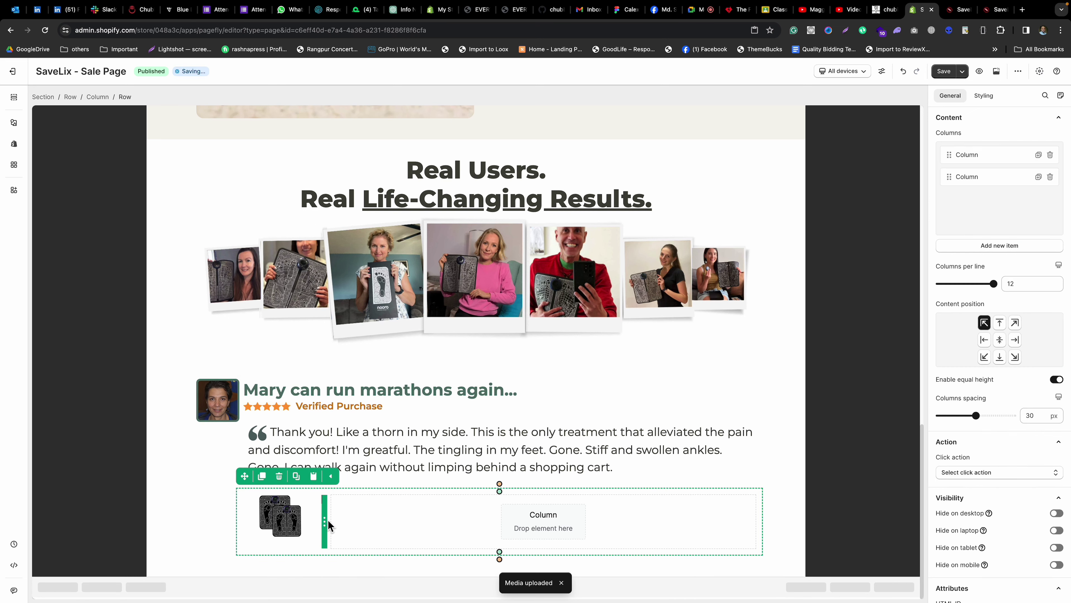
pyautogui.click(254, 514)
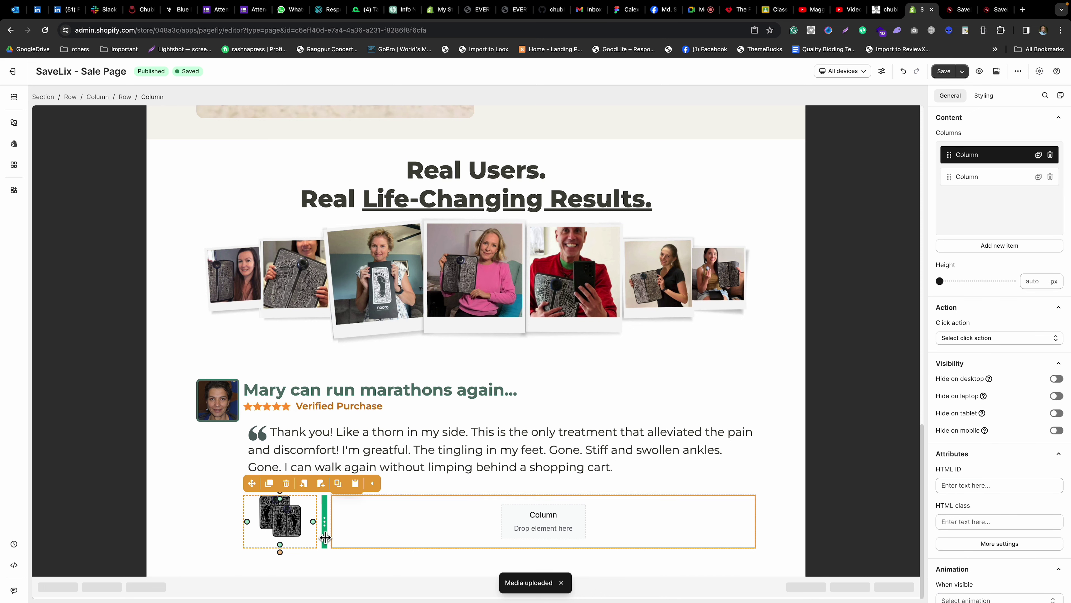
pyautogui.click(326, 524)
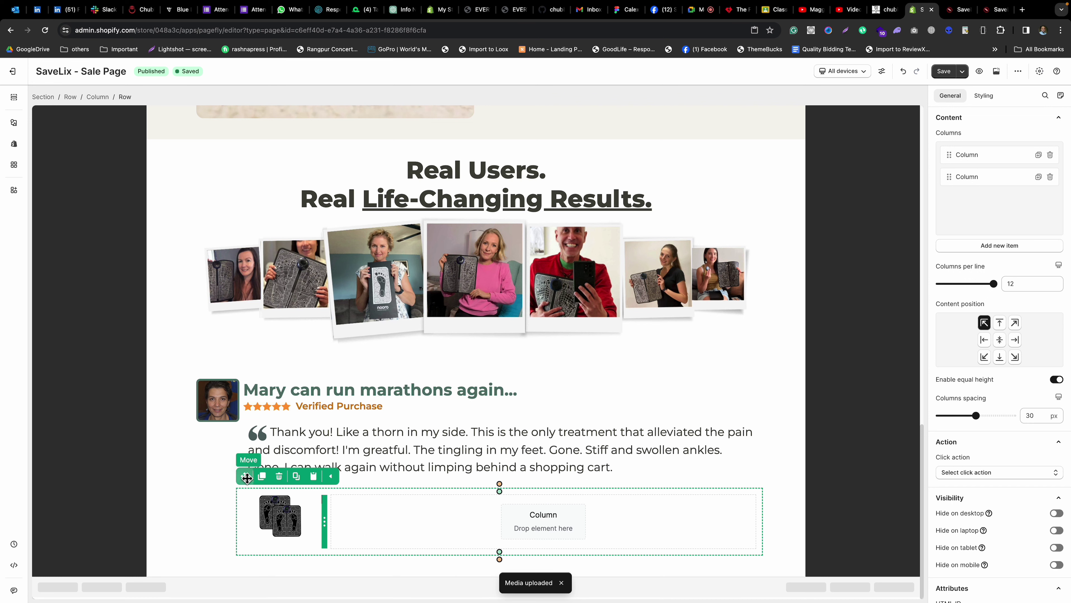
pyautogui.click(272, 522)
pyautogui.moveTo(272, 522); pyautogui.dragTo(366, 464)
pyautogui.click(326, 562)
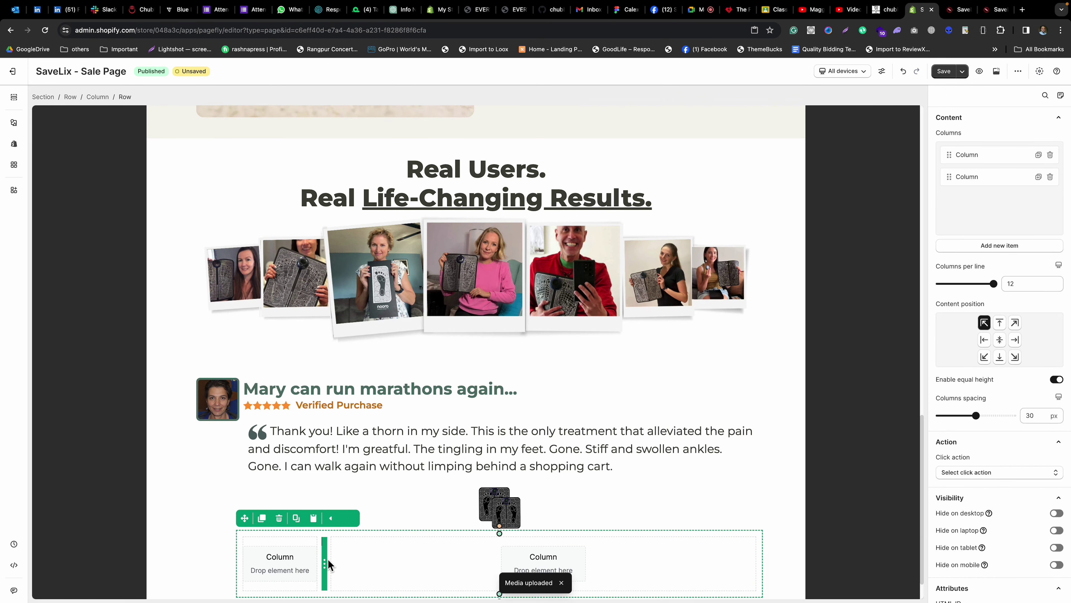
pyautogui.click(279, 518)
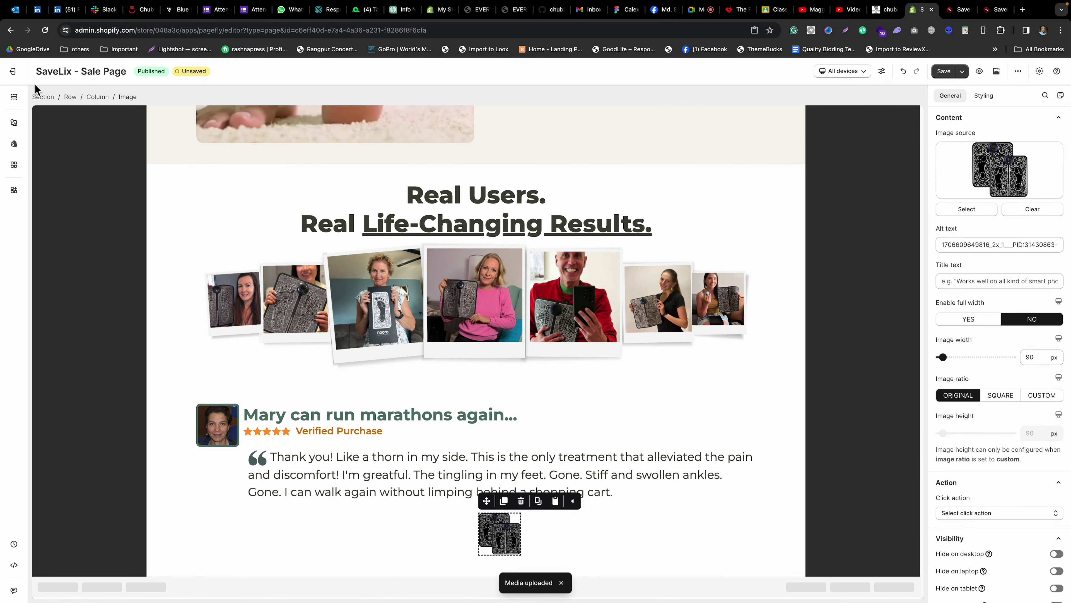
# Add an empty Block layout element between the testimonial text and the product image and look through its styling options.
pyautogui.click(14, 129)
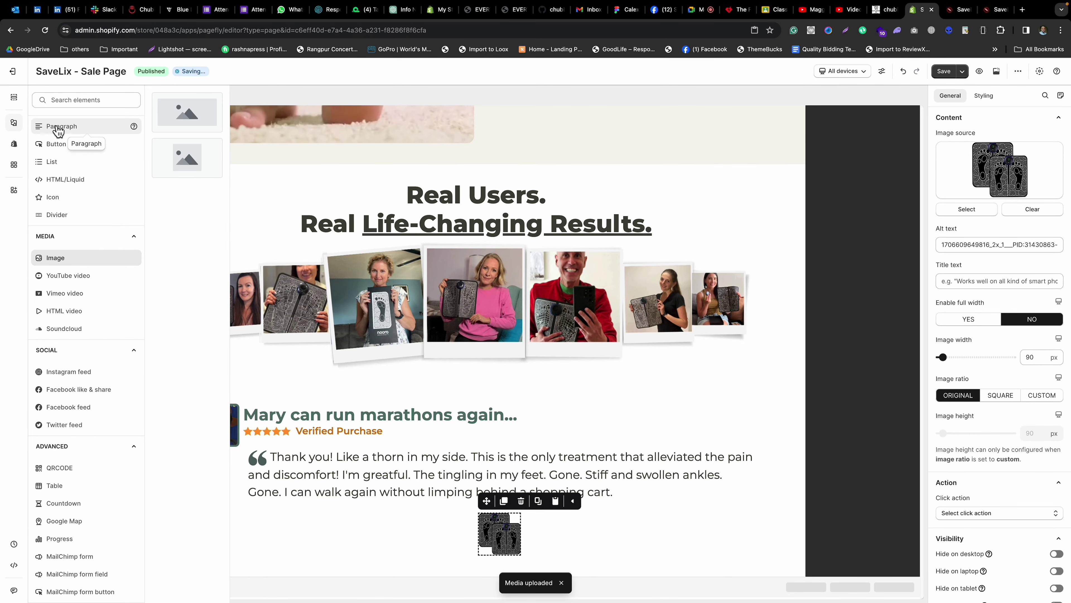
pyautogui.scroll(5, 60, 132)
pyautogui.moveTo(63, 141)
pyautogui.moveTo(177, 432); pyautogui.dragTo(466, 529)
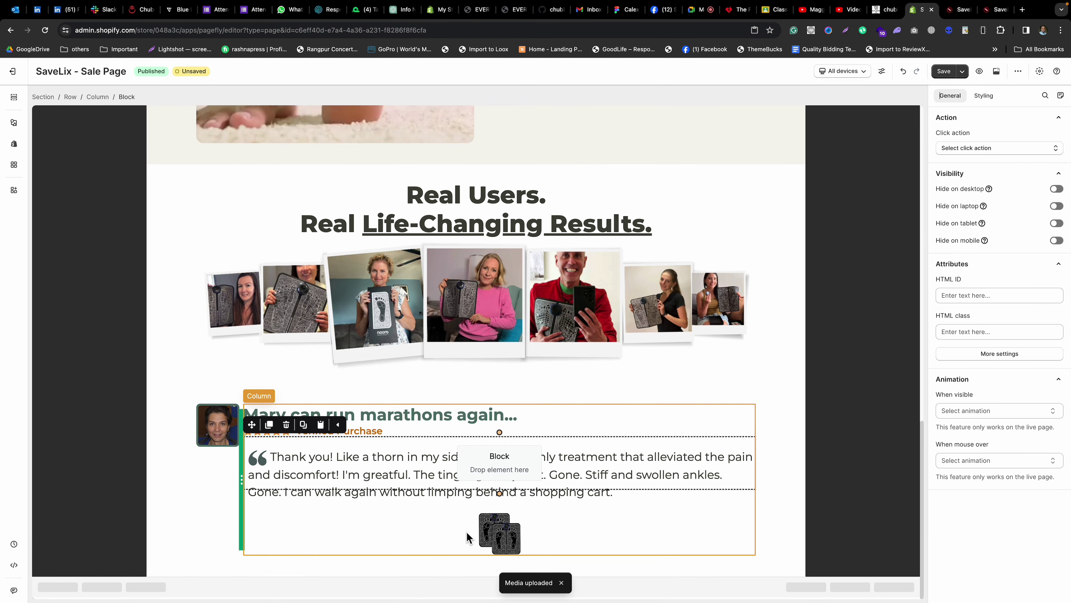
pyautogui.click(501, 531)
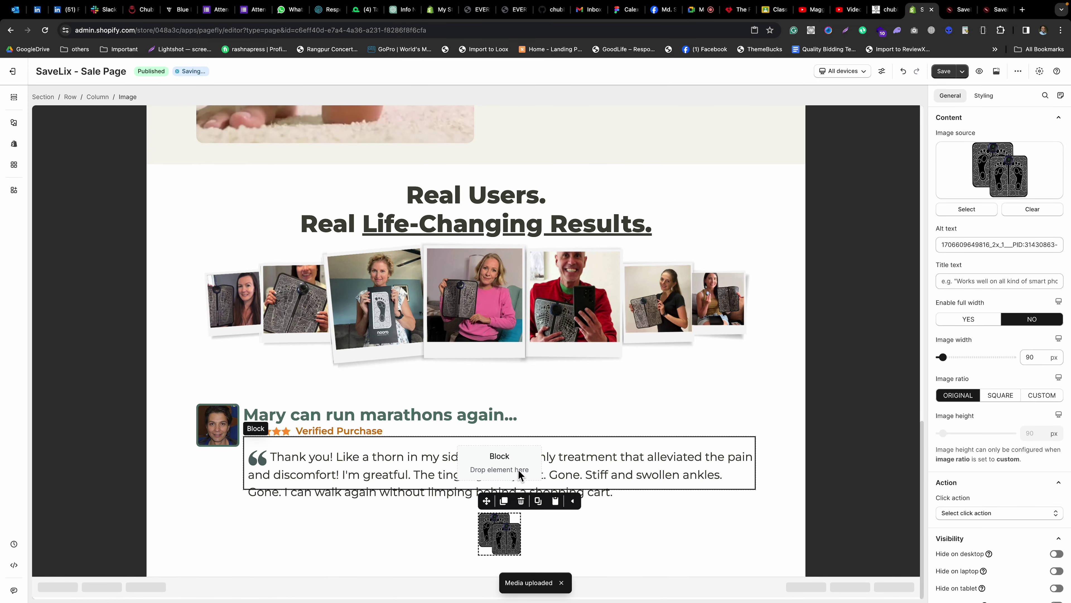
pyautogui.click(500, 460)
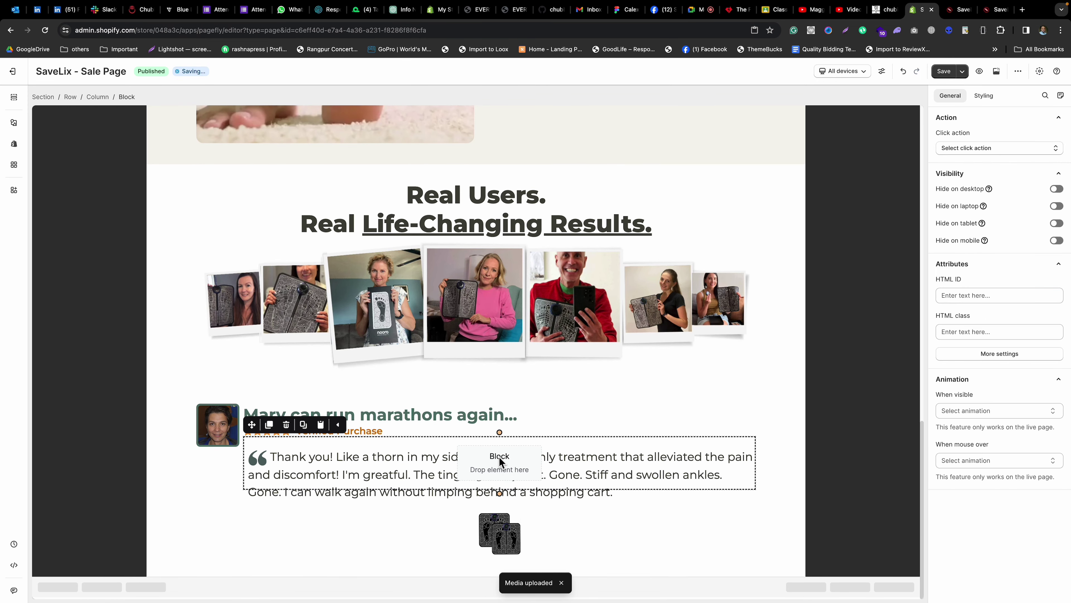
pyautogui.click(998, 97)
pyautogui.scroll(-1, 1020, 323)
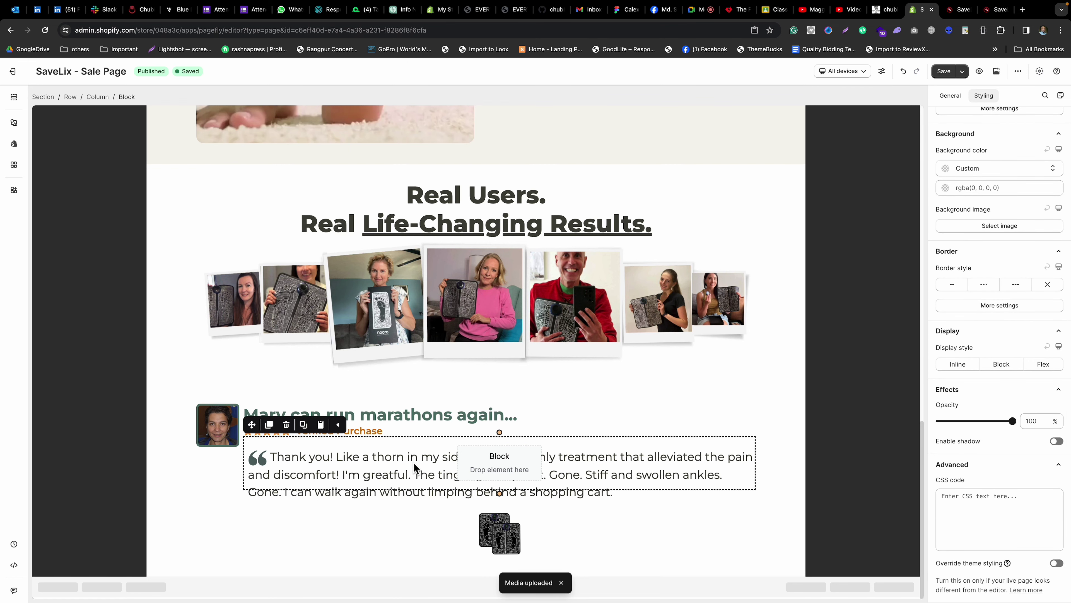
# Append "overflow: hidden;" to the custom CSS of the testimonial text's HTML/Liquid element.
pyautogui.click(383, 494)
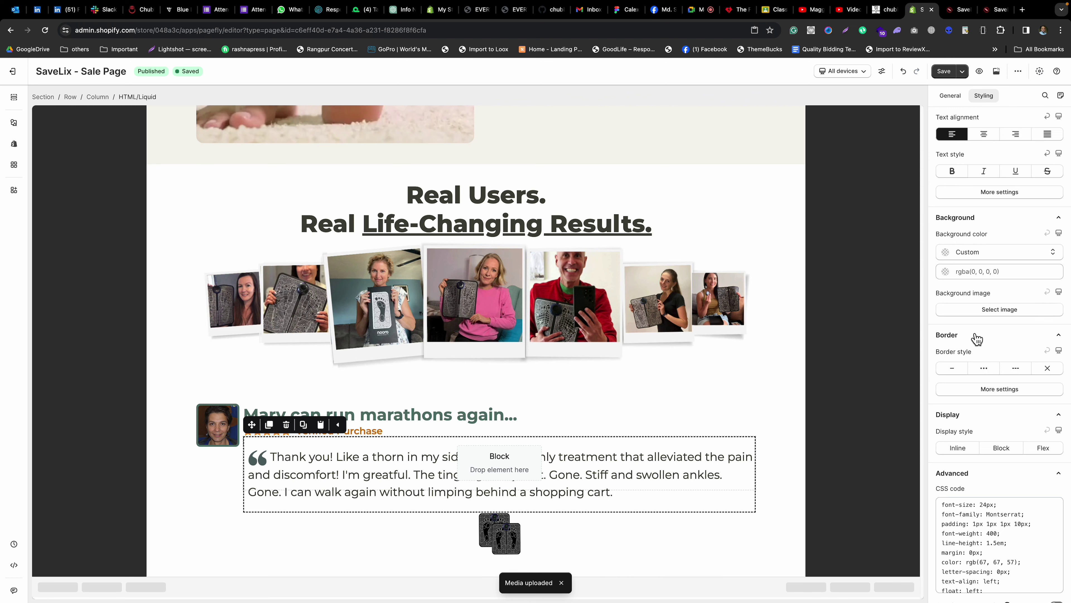
pyautogui.scroll(-1, 977, 337)
pyautogui.click(1036, 541)
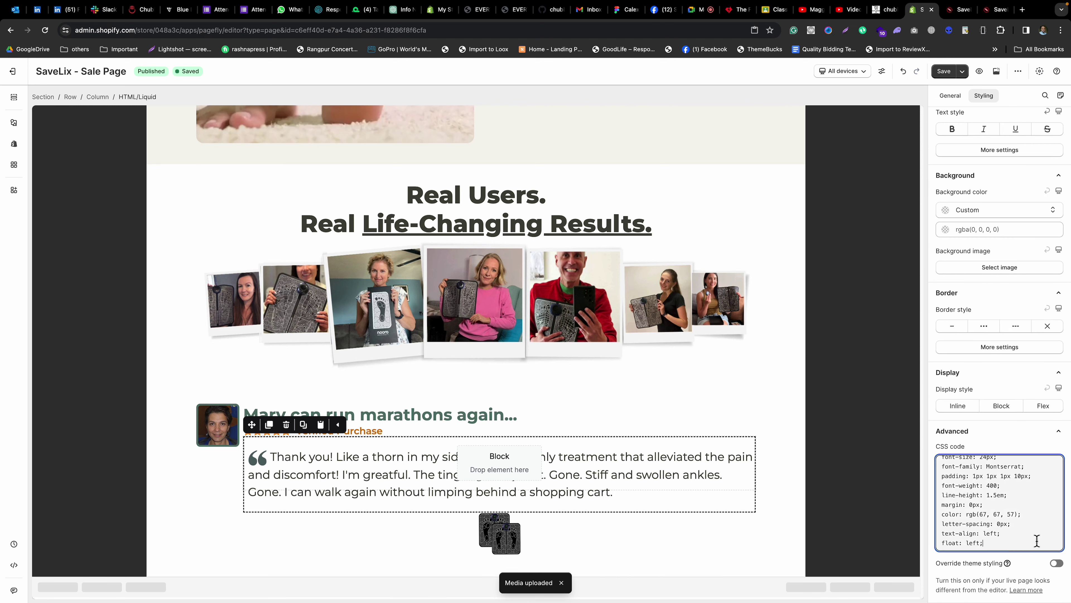
pyautogui.press('Return')
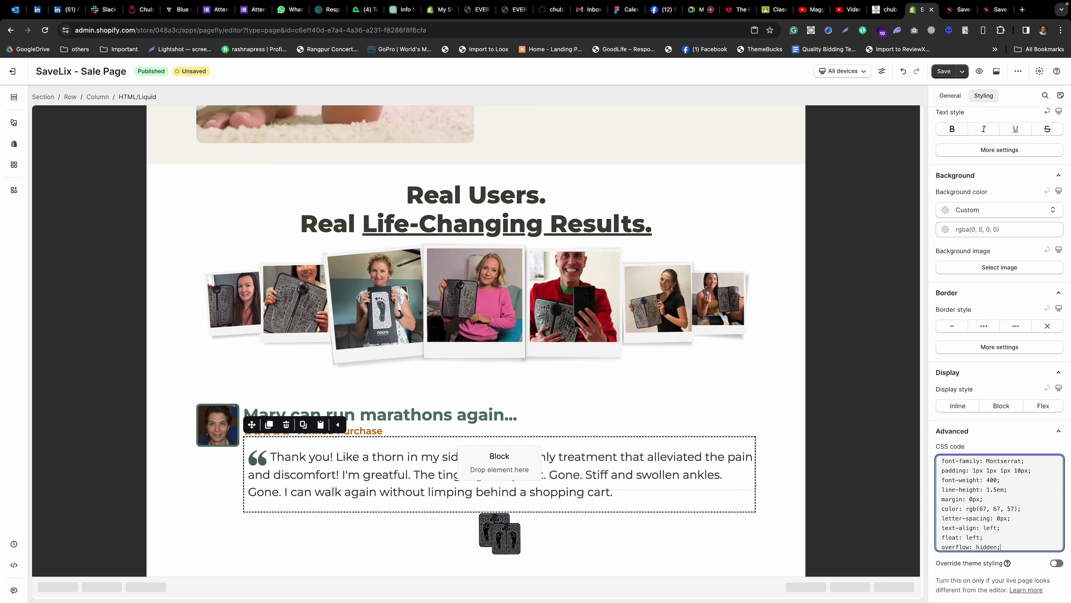
pyautogui.click(982, 443)
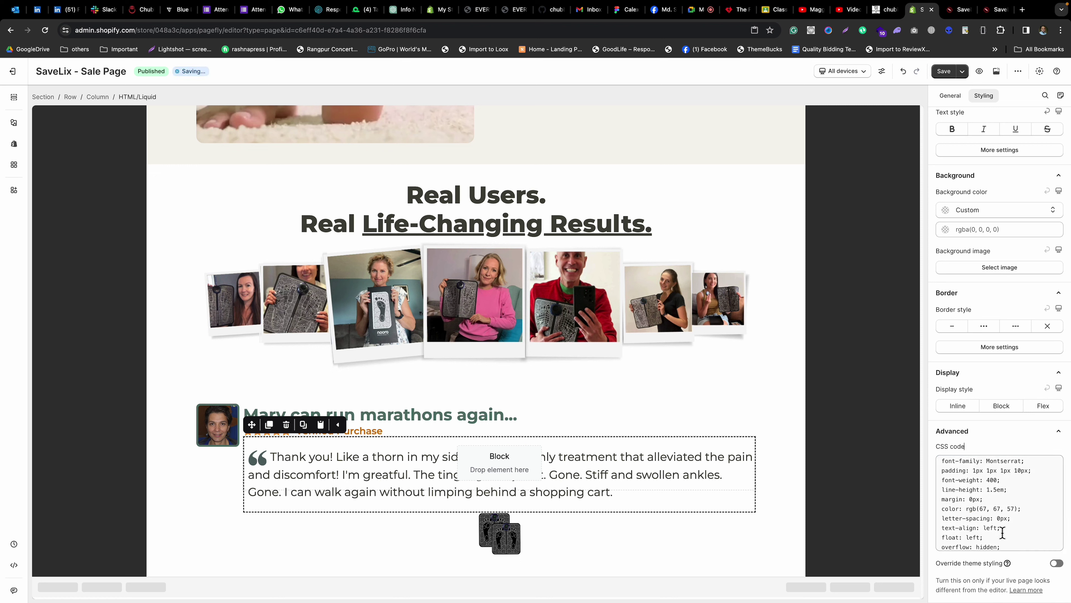
# Add "clear: both;" as a further line in the testimonial text element's custom CSS.
pyautogui.scroll(-1, 1006, 521)
pyautogui.click(1009, 546)
pyautogui.press('Return')
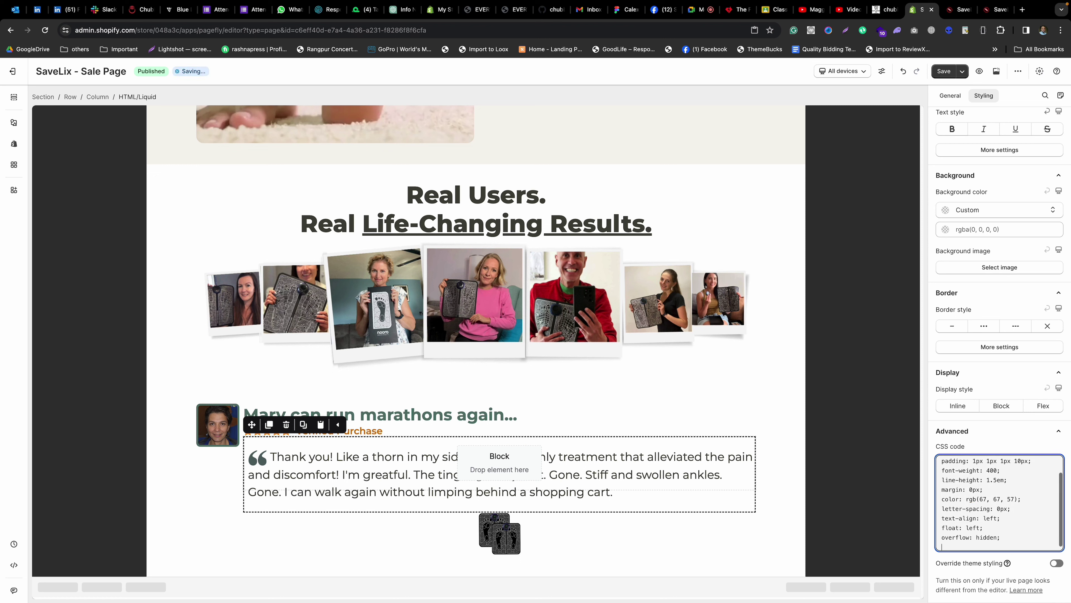
pyautogui.write('clear: both;')
pyautogui.click(990, 448)
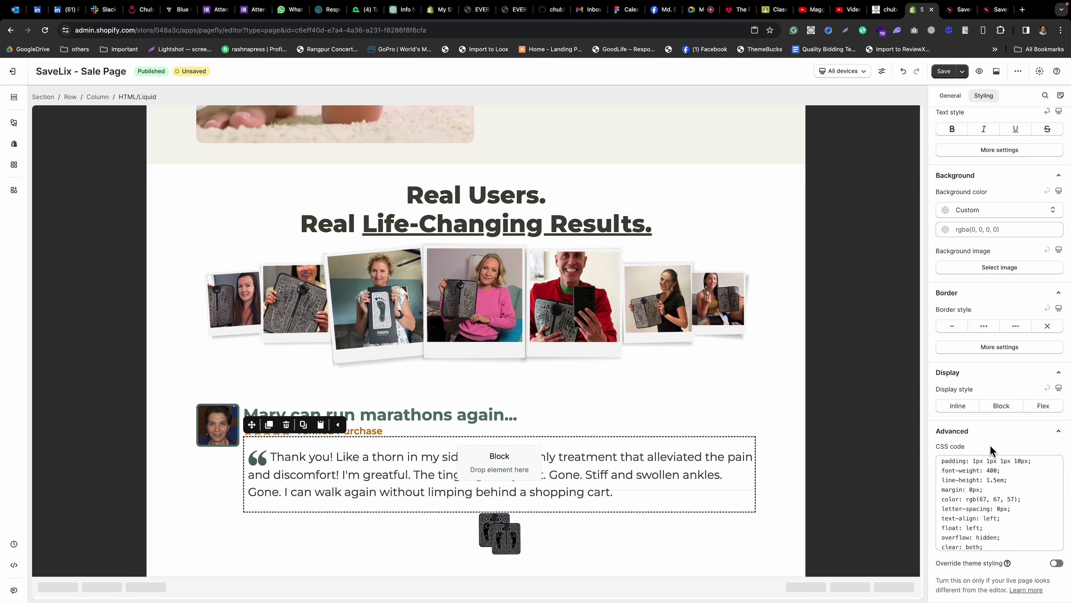
# Give the empty block the custom CSS "clear: both;" so it sits below the testimonial text.
pyautogui.click(473, 457)
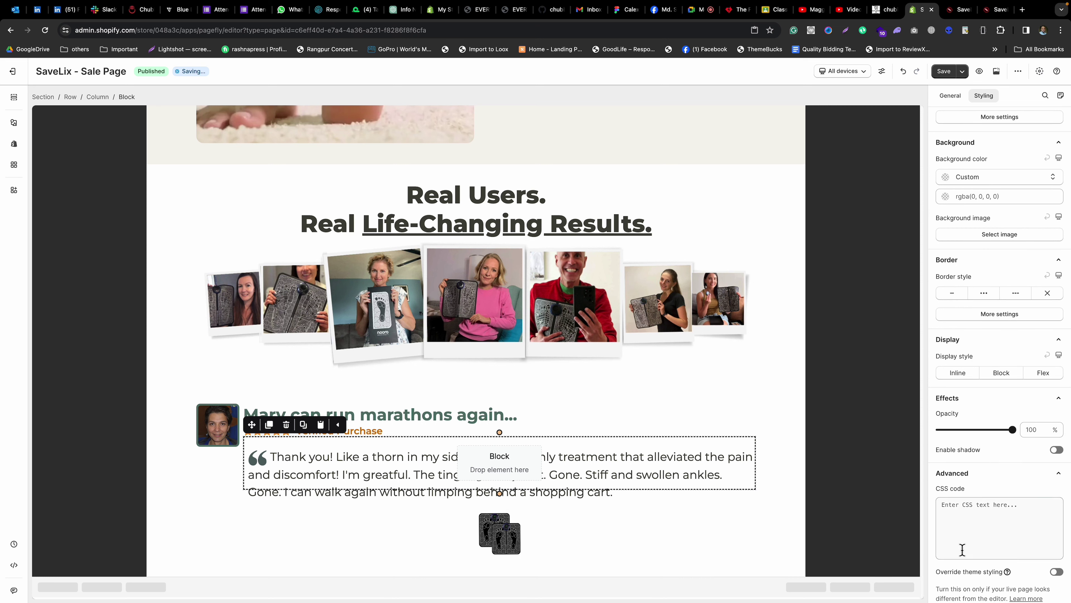
pyautogui.click(988, 532)
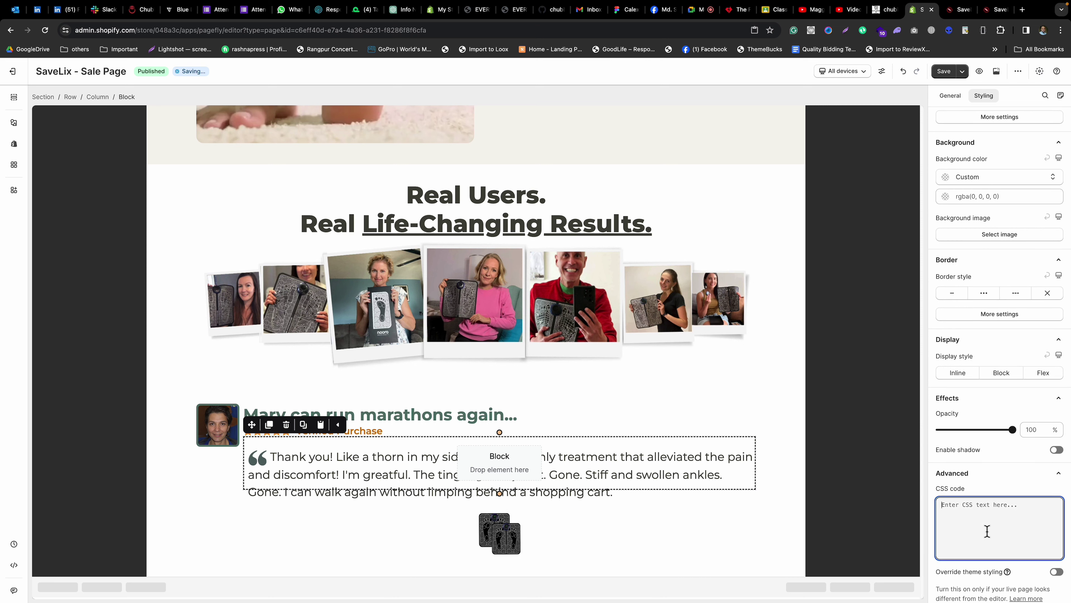
pyautogui.write('clear: both;')
pyautogui.press('Return')
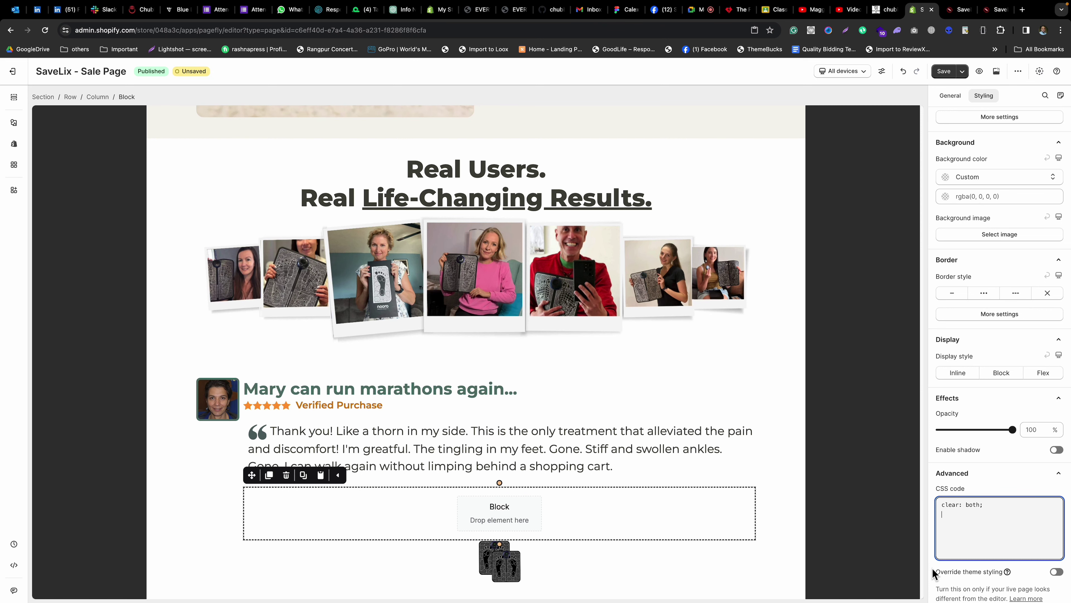
pyautogui.click(548, 513)
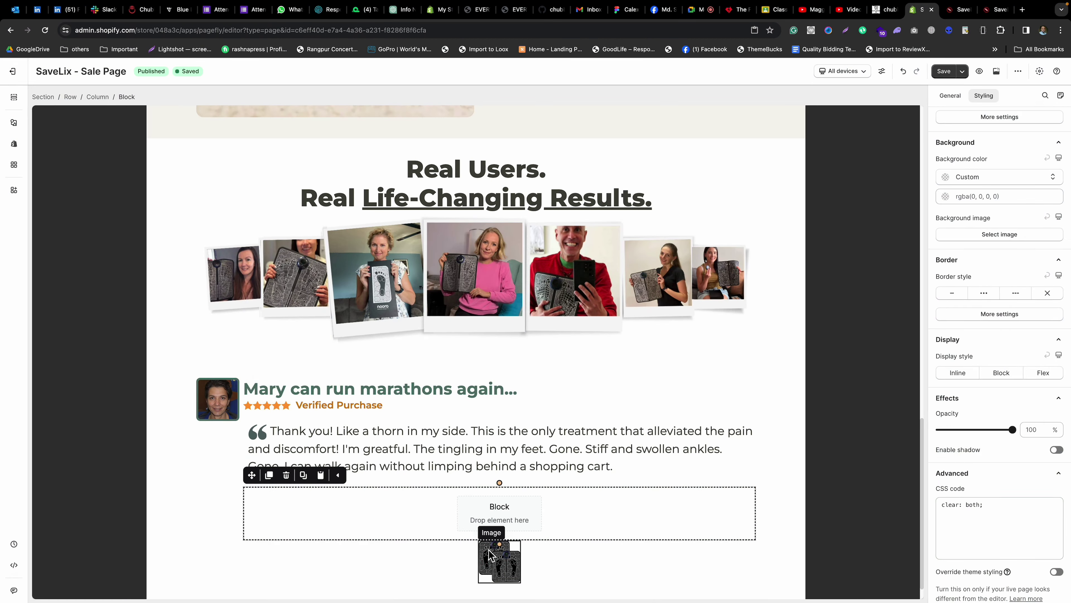
# Move the product image into the block and add a second Block inside it below the image.
pyautogui.moveTo(487, 542); pyautogui.dragTo(313, 508)
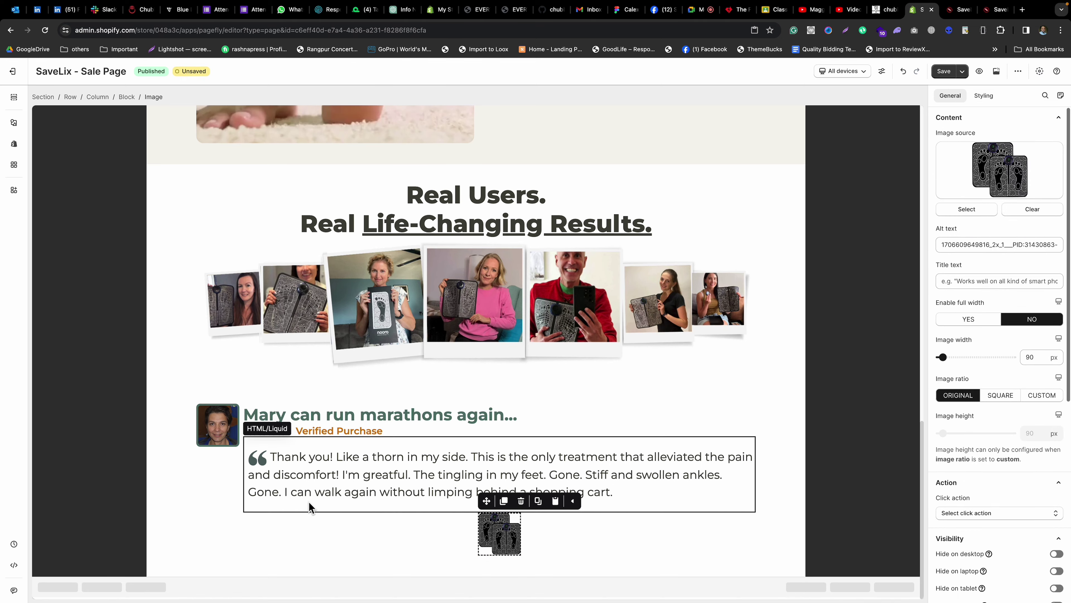
pyautogui.click(406, 542)
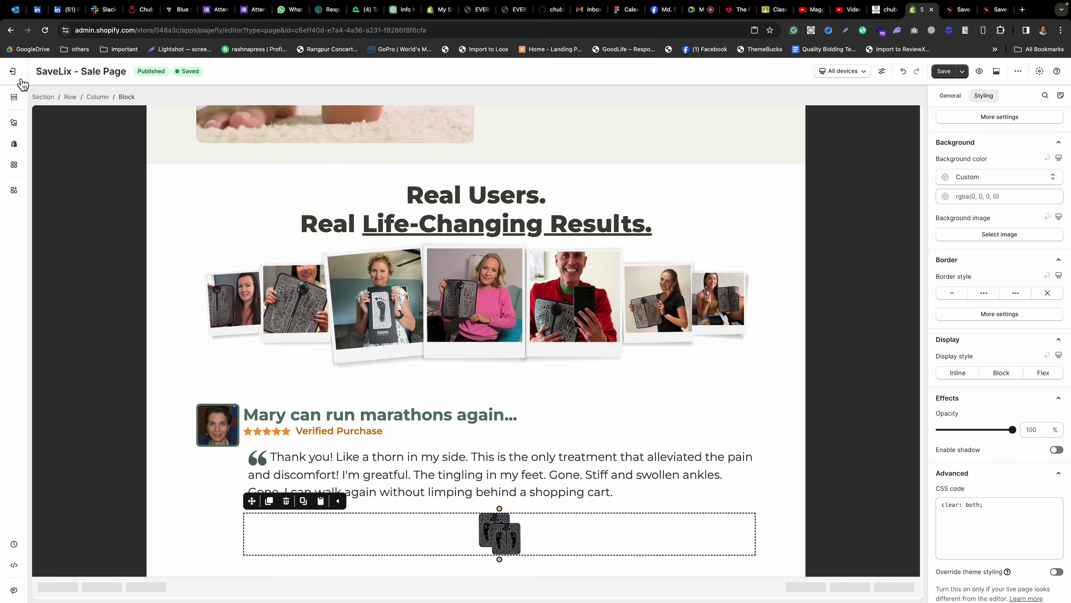
pyautogui.click(14, 124)
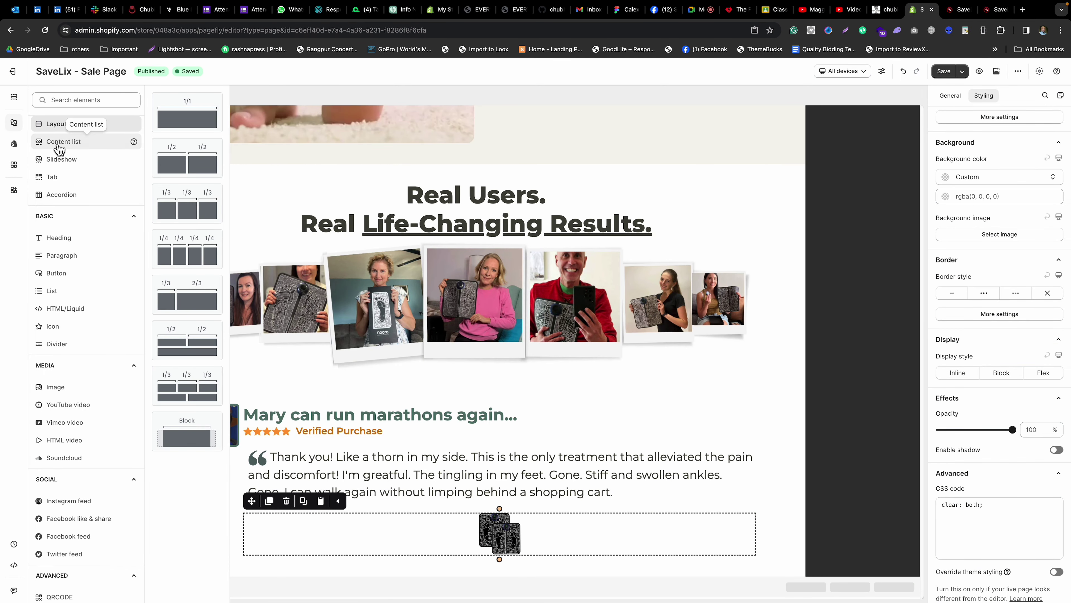
pyautogui.moveTo(155, 430); pyautogui.dragTo(555, 545)
pyautogui.click(378, 509)
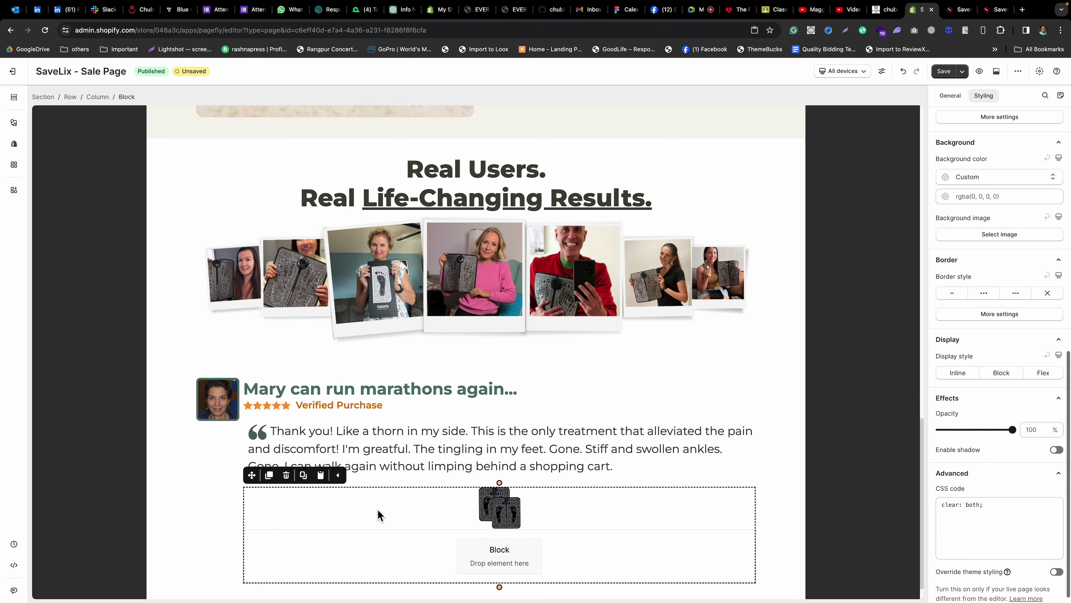
# Set the outer block's display style to Flex and select the empty nested block beside the thumbnail.
pyautogui.click(1040, 377)
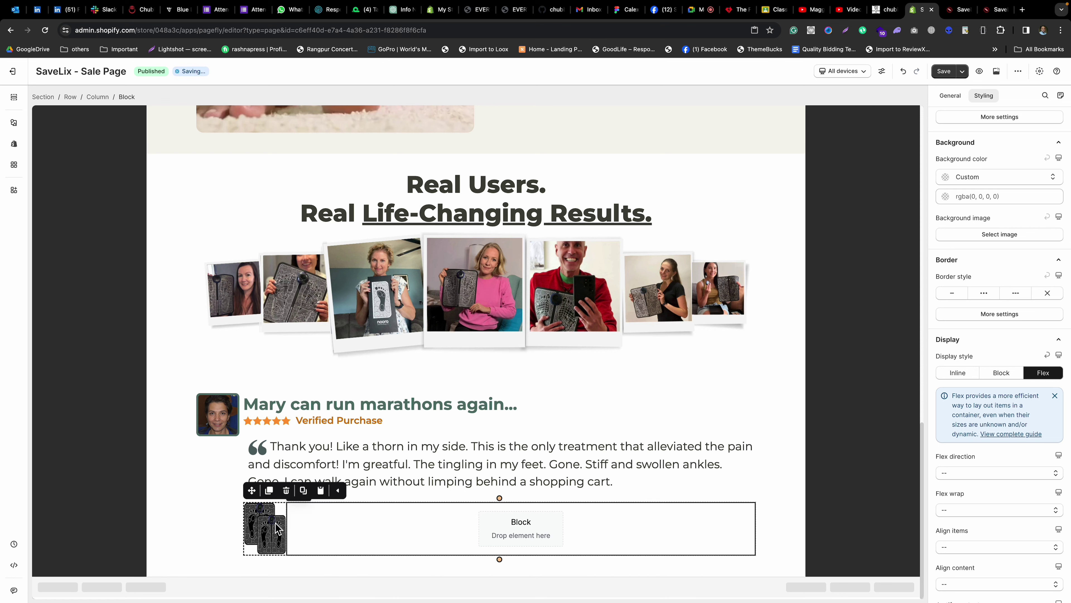
pyautogui.click(264, 528)
pyautogui.click(950, 96)
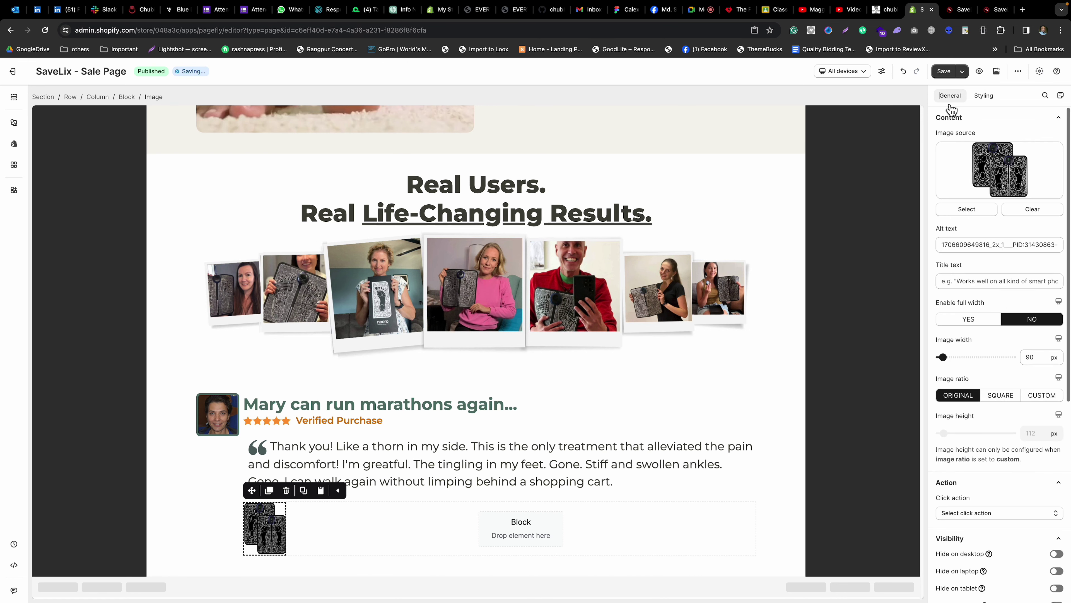
pyautogui.click(312, 528)
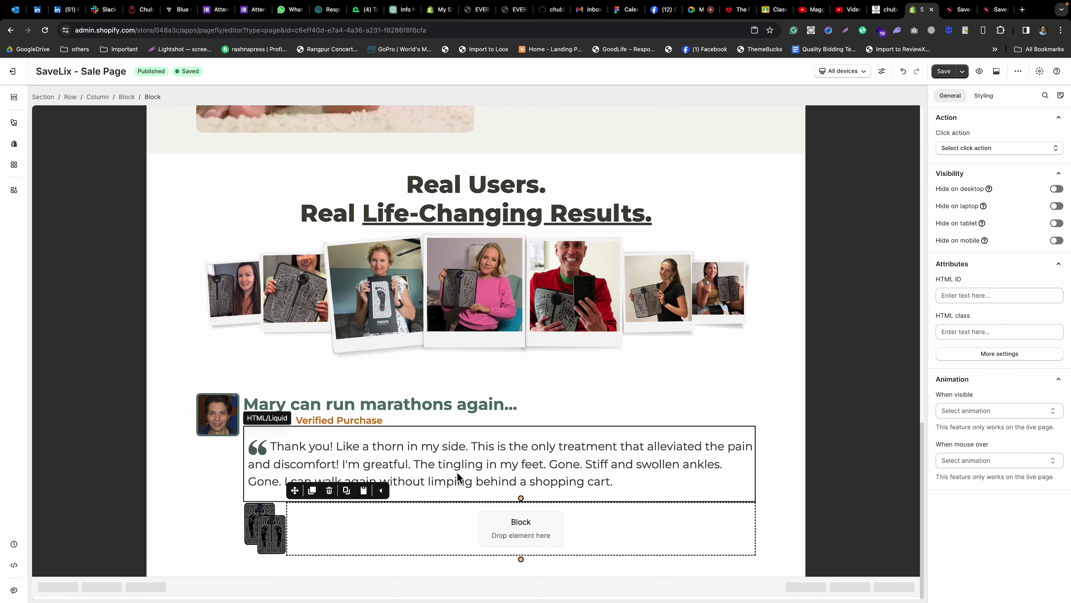
pyautogui.scroll(4, 400, 312)
pyautogui.scroll(-4, 400, 311)
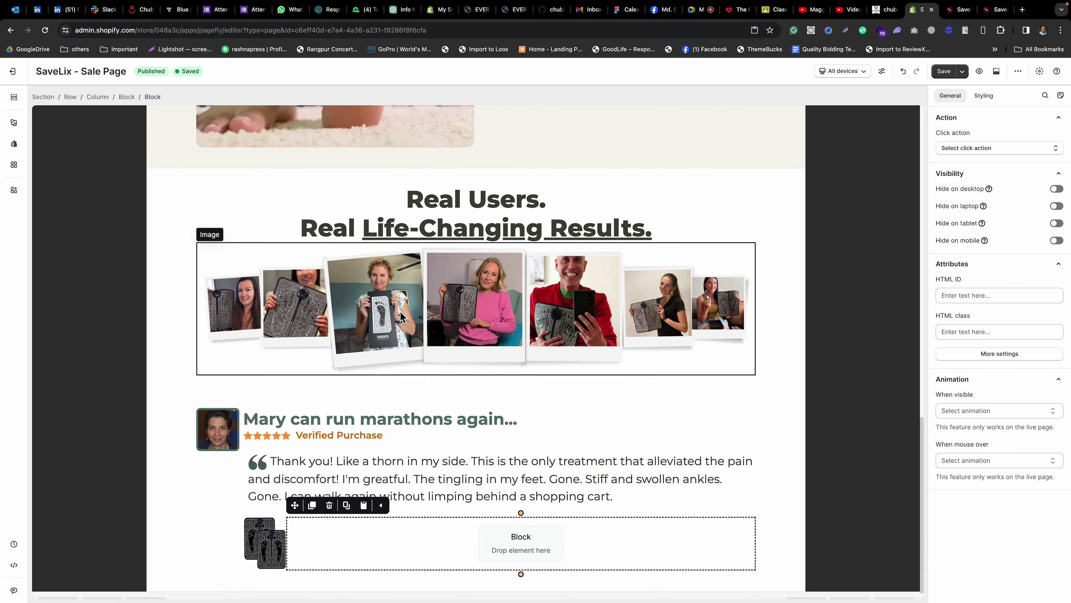
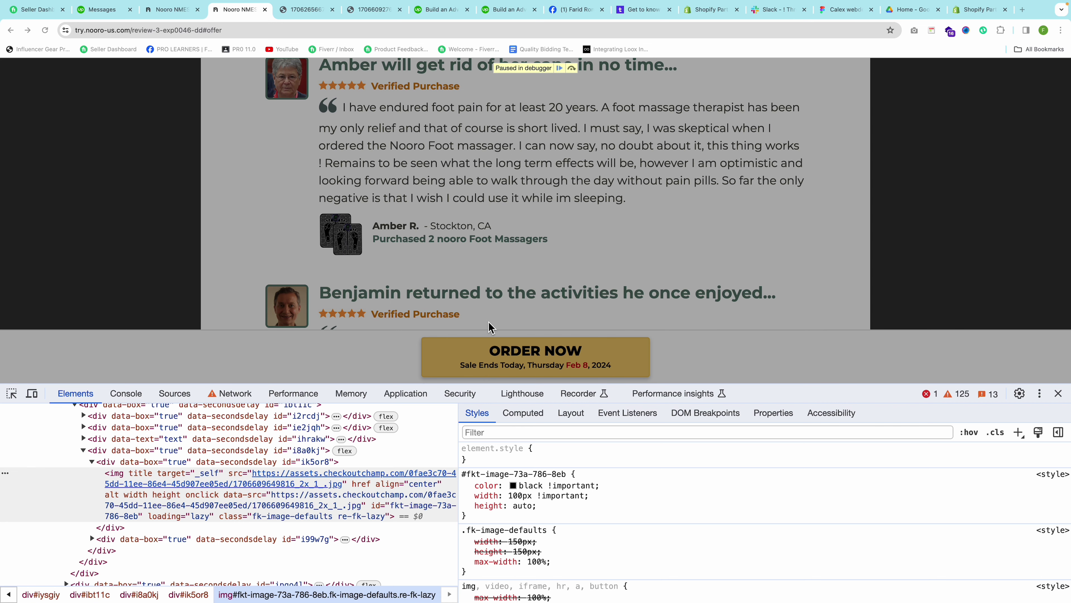
# On the Nooro reference page, resume the paused page, inspect the details line beside the thumbnail and copy the reviewer's name from its markup.
pyautogui.press('F8')
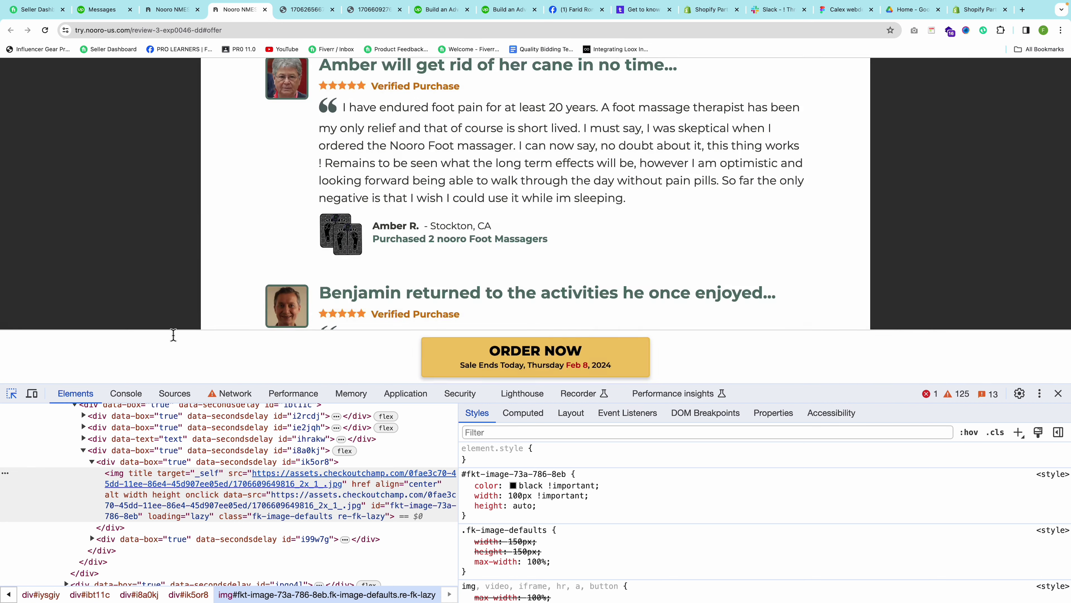
pyautogui.click(12, 393)
pyautogui.click(396, 229)
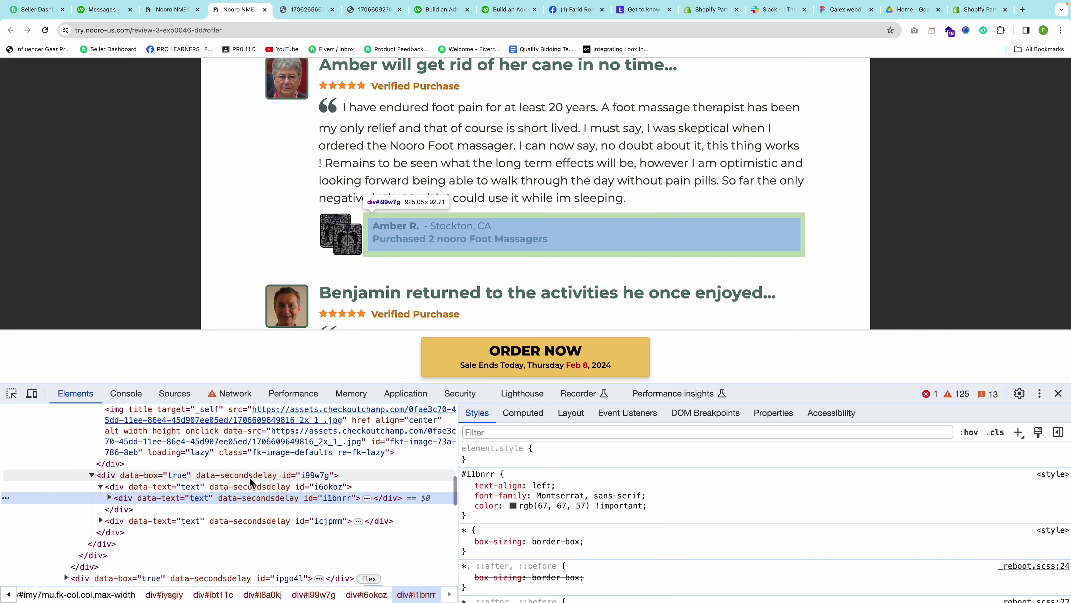
pyautogui.click(109, 498)
pyautogui.click(144, 509)
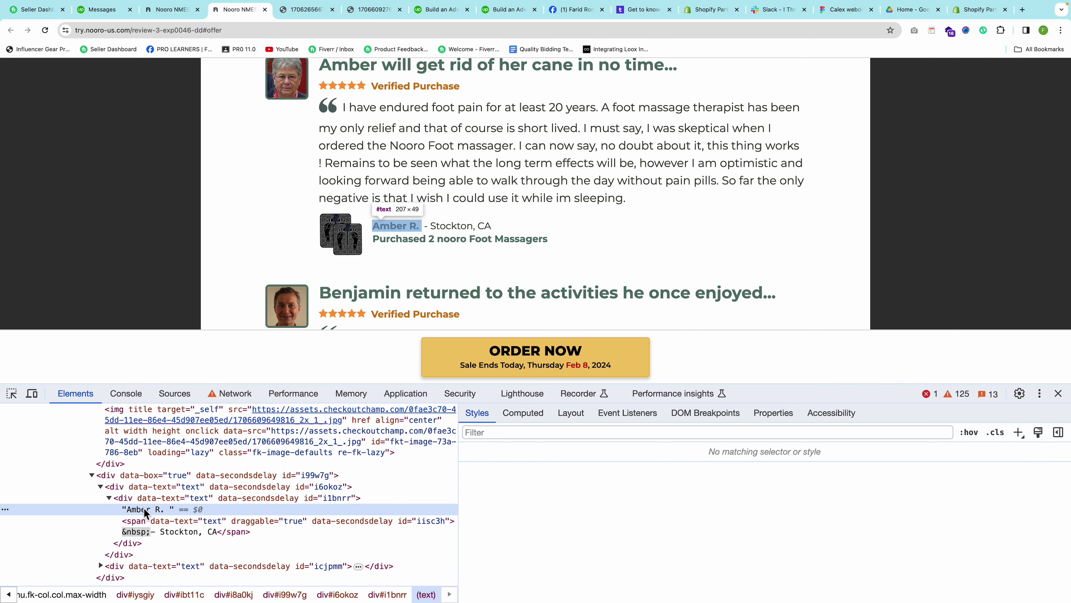
pyautogui.doubleClick(144, 509)
pyautogui.hotkey('ctrl', 'c')
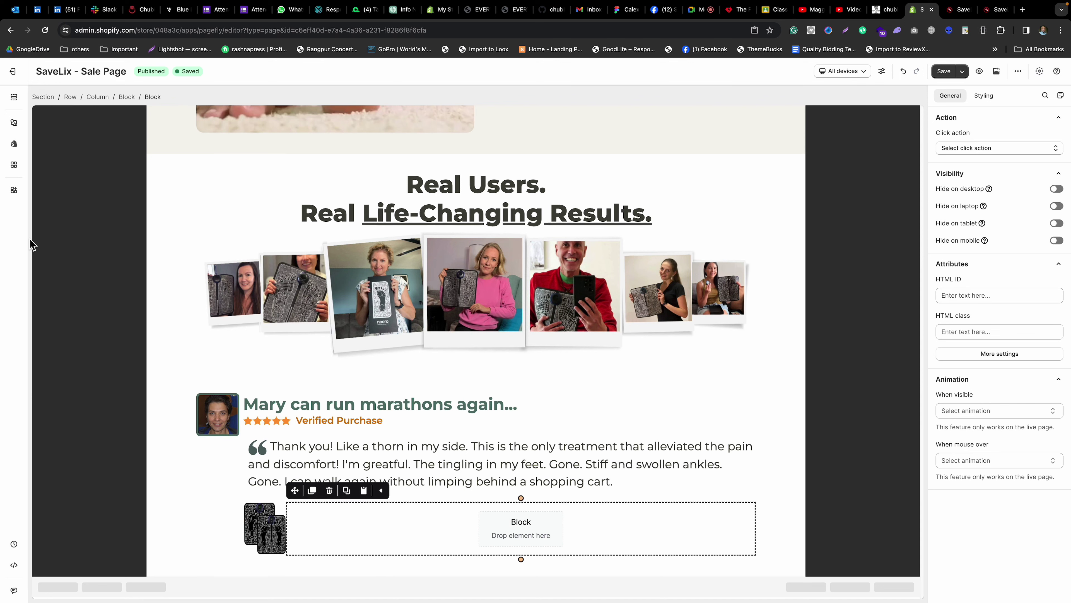
# Add a Heading inside the nested block beside the thumbnail, containing the copied reviewer name followed by a dash and the reviewer's city and state.
pyautogui.click(16, 127)
pyautogui.scroll(-3, 64, 254)
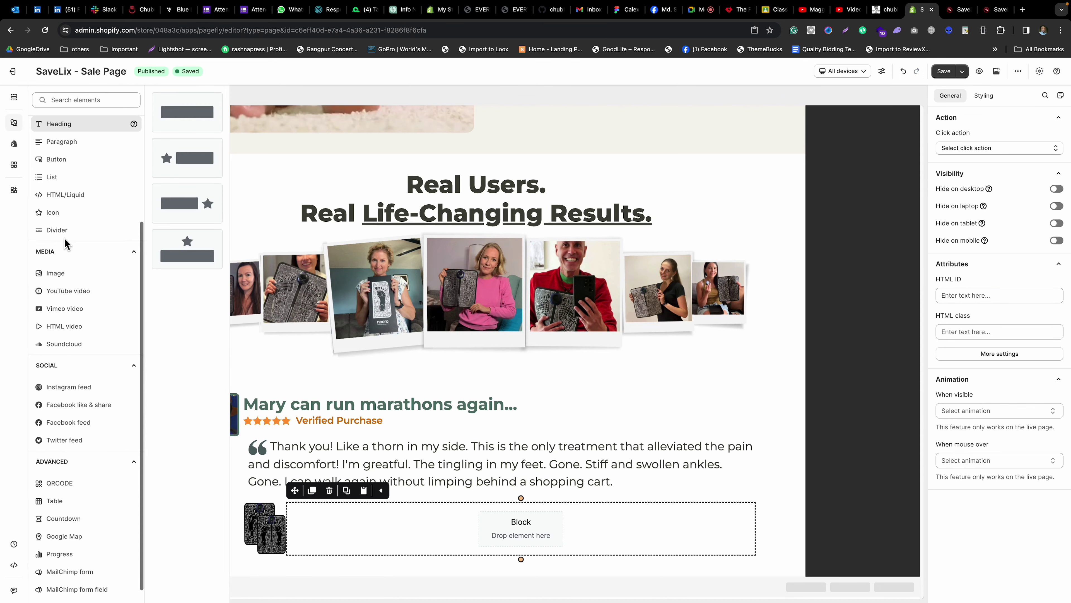
pyautogui.moveTo(187, 112); pyautogui.dragTo(436, 521)
pyautogui.hotkey('ctrl', 'a')
pyautogui.hotkey('ctrl', 'v')
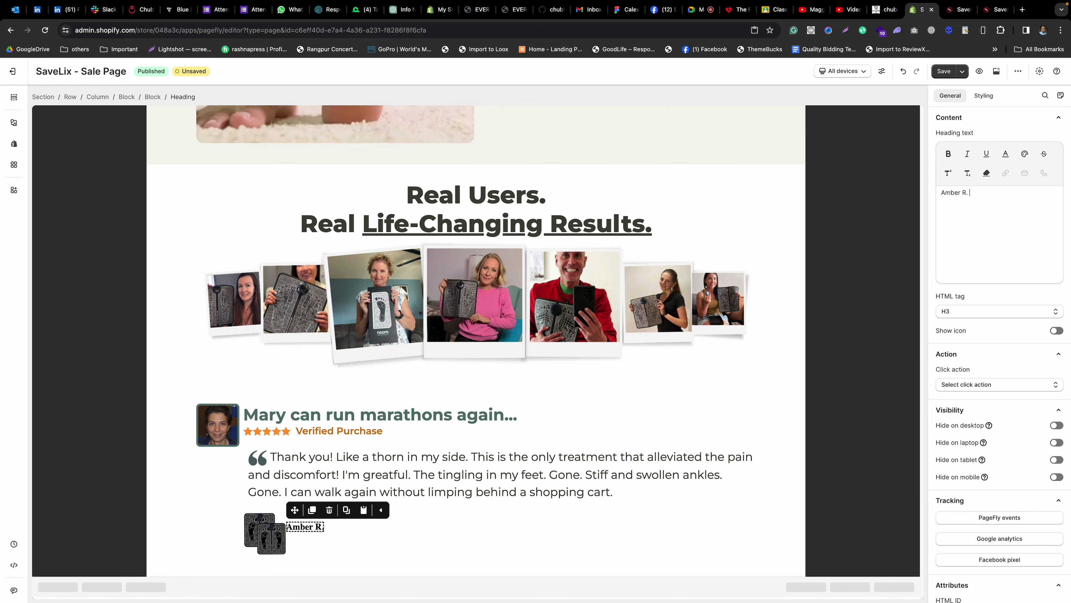
pyautogui.press('super+grave')
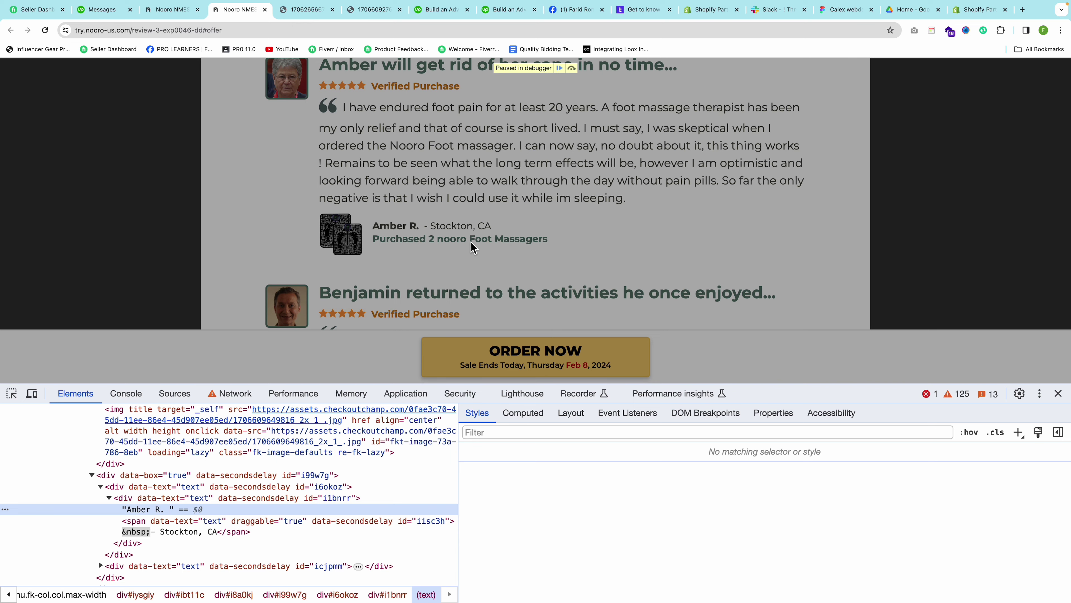
pyautogui.press('super+grave')
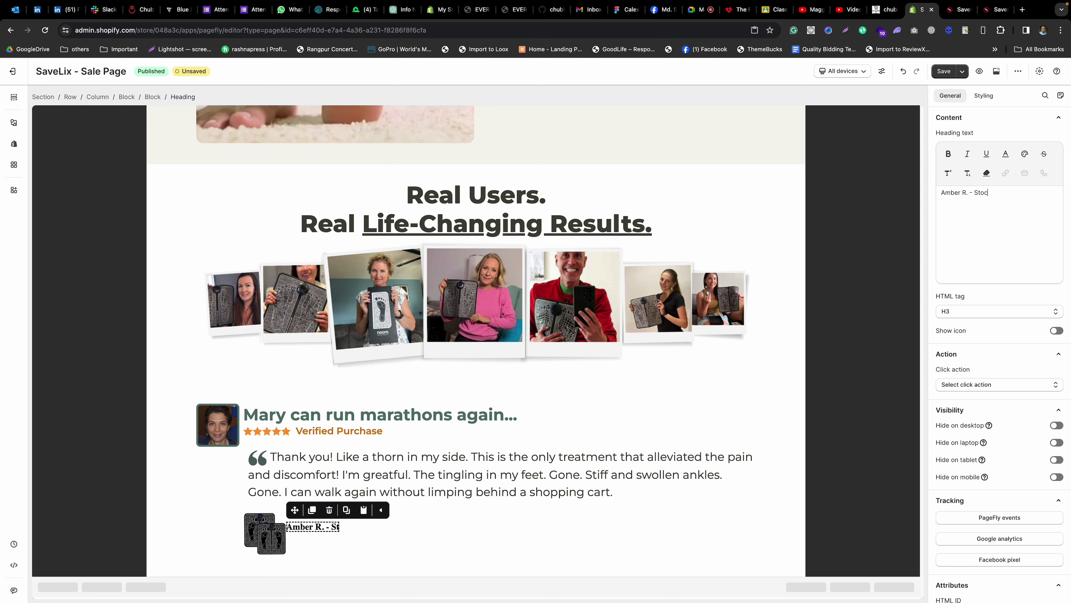
pyautogui.write('n')
pyautogui.press('super+a')
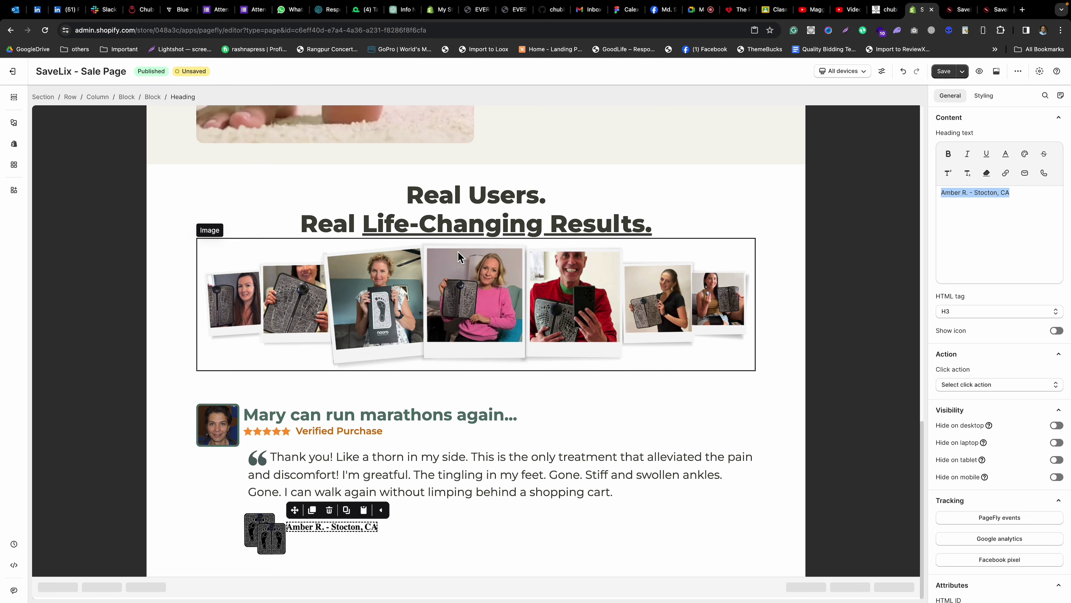
# On the Nooro reference page, copy the reviewer line's text-align, font-family and color rules and check its font size, weight and line height.
pyautogui.press('super+grave')
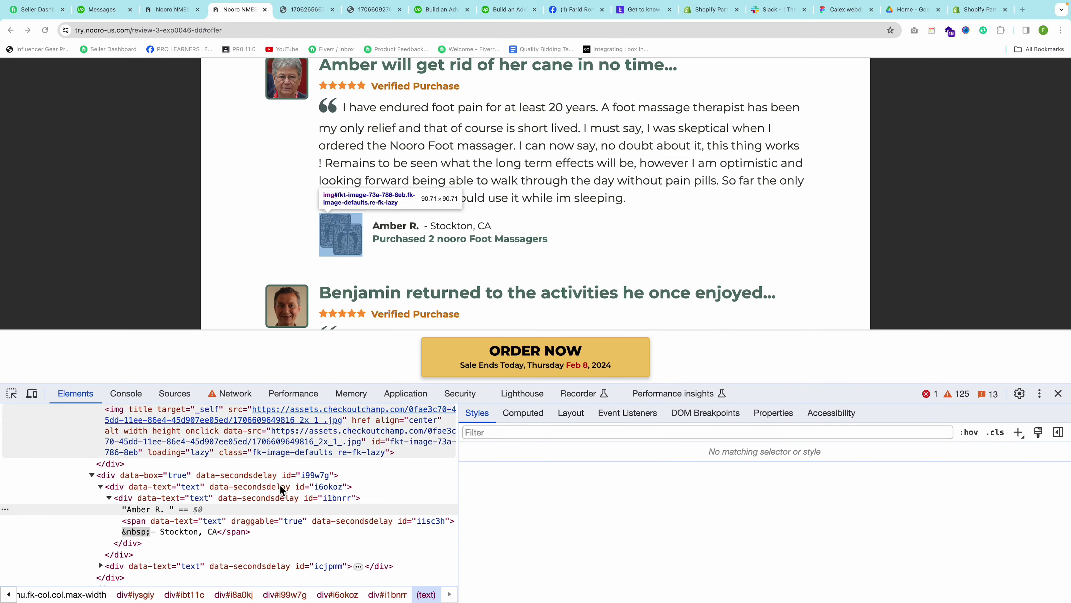
pyautogui.click(177, 498)
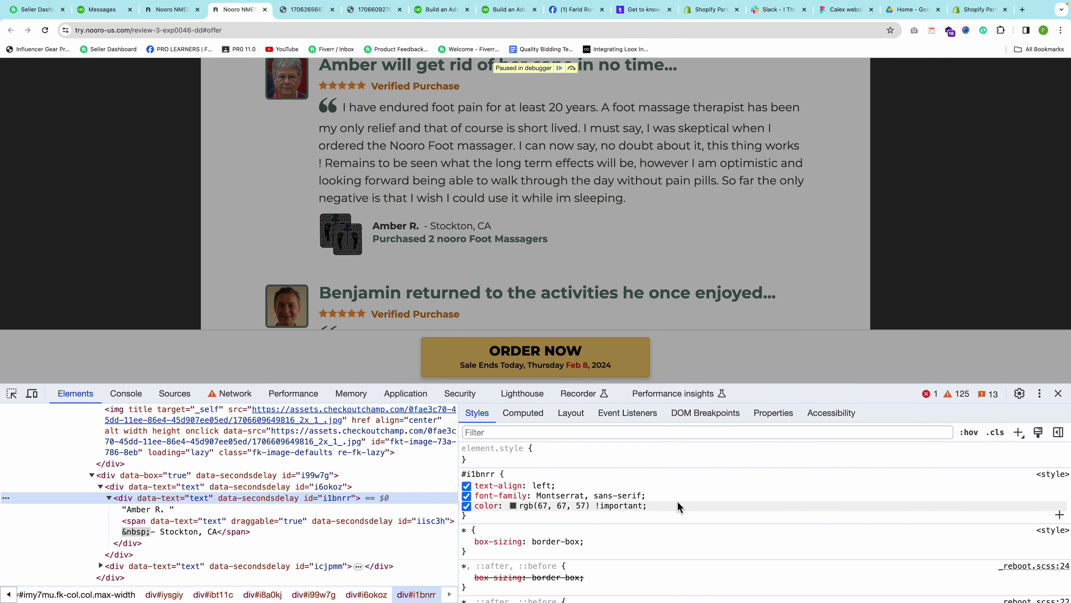
pyautogui.moveTo(666, 512); pyautogui.dragTo(466, 493)
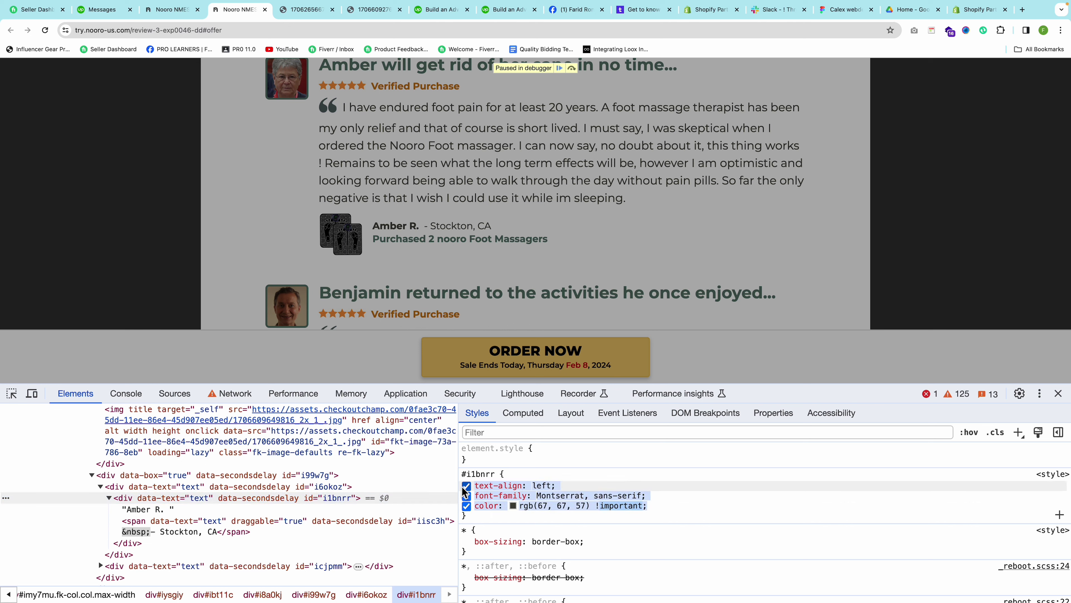
pyautogui.scroll(-10, 590, 512)
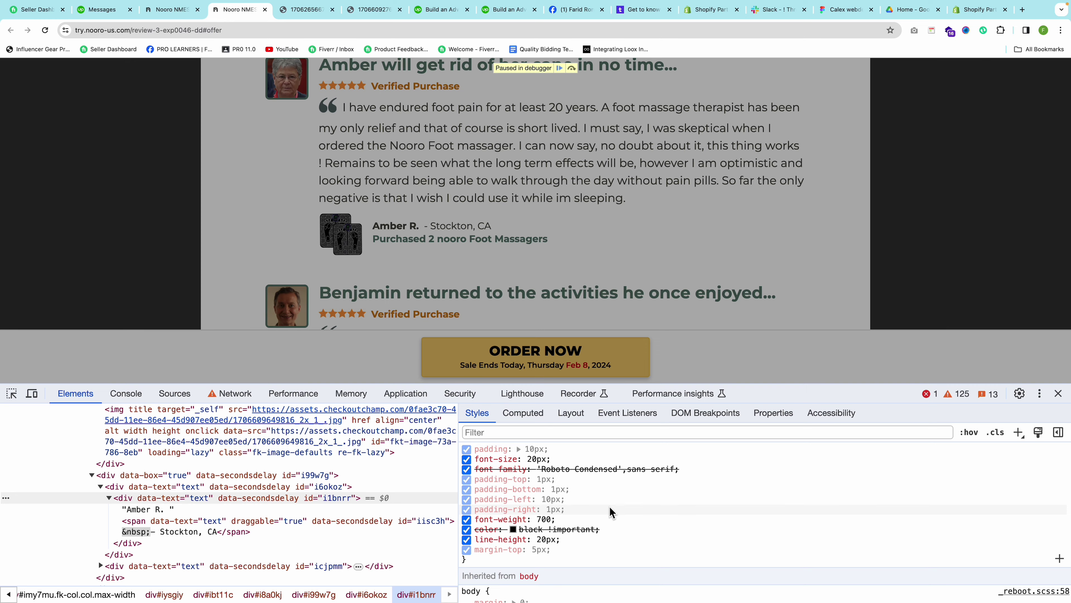
# Back in PageFly, give the reviewer heading the custom CSS "text-align: left; font-family: Montserrat, sans-serif; color: rgb(67, 67, 57) !important;".
pyautogui.press('super+grave')
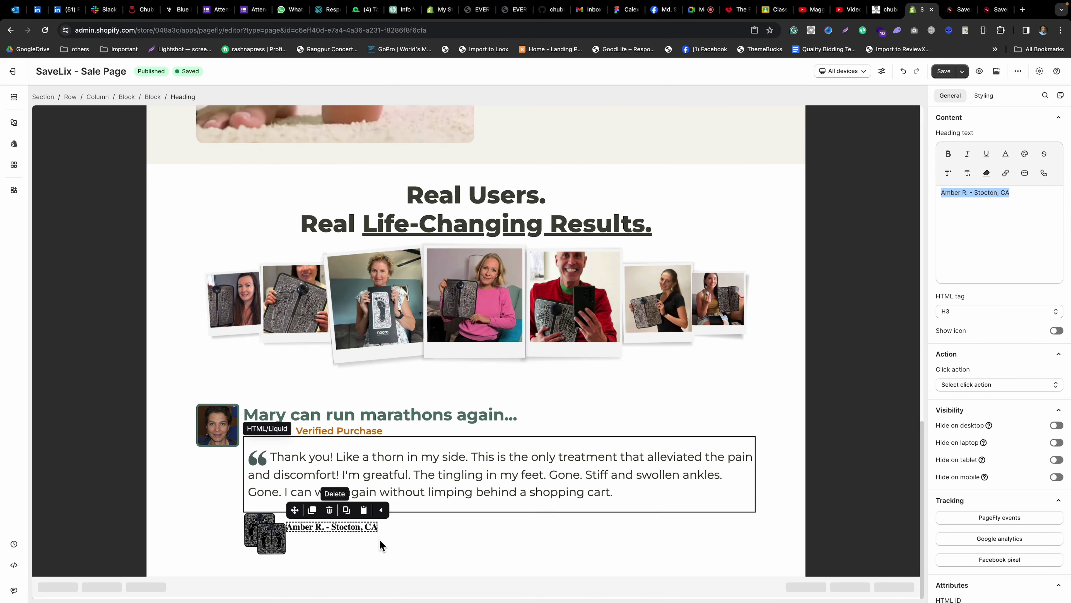
pyautogui.click(984, 95)
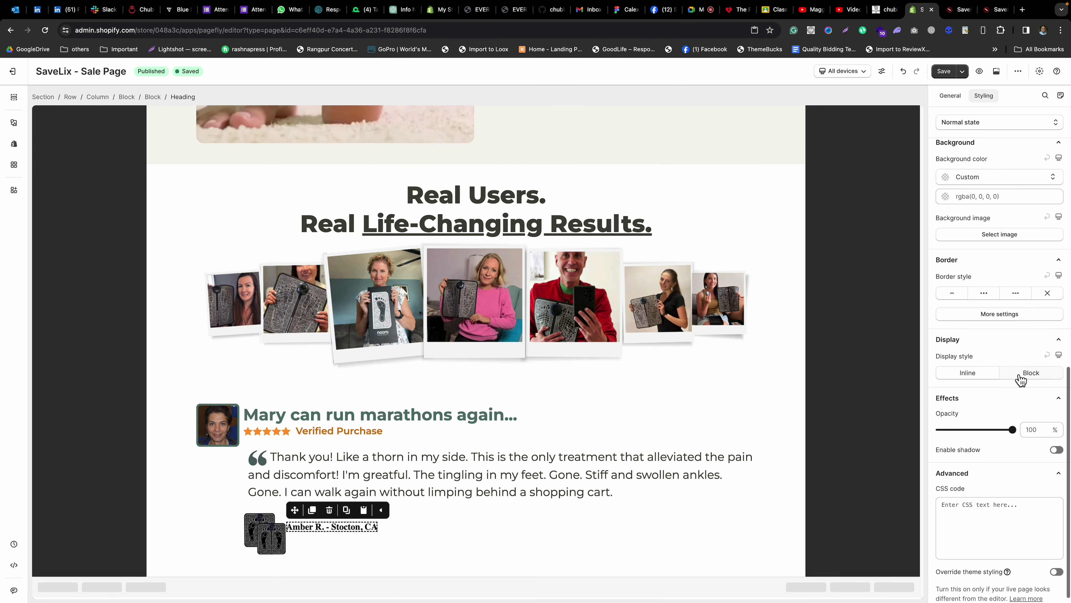
pyautogui.scroll(-1, 1021, 380)
pyautogui.click(993, 531)
pyautogui.press('super+v')
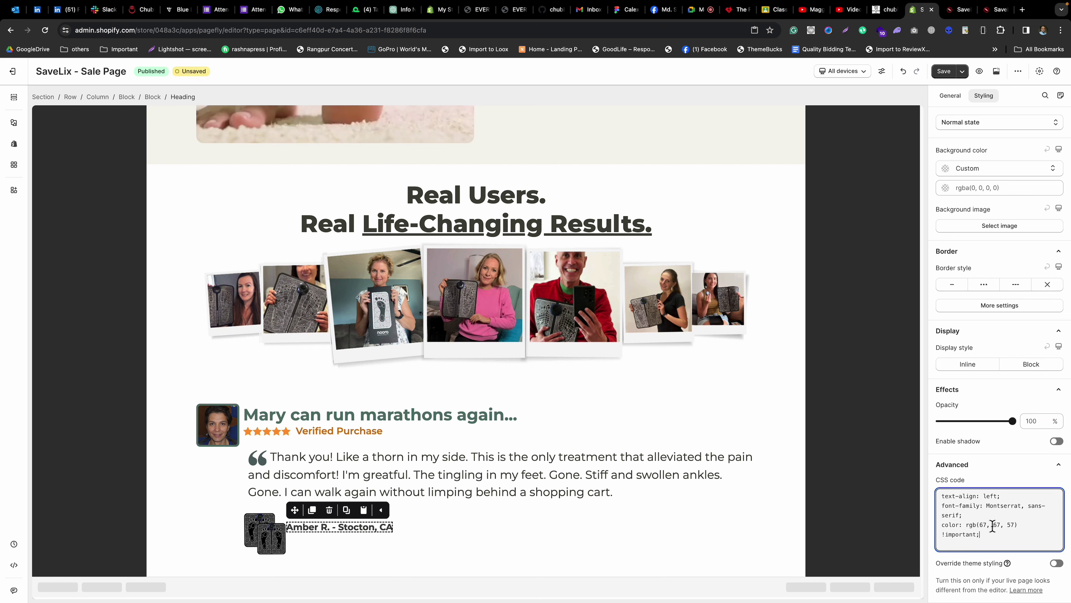
# Set the reviewer heading's font family to Montserrat and its font size to 20 px.
pyautogui.scroll(5, 1040, 321)
pyautogui.scroll(3, 1038, 315)
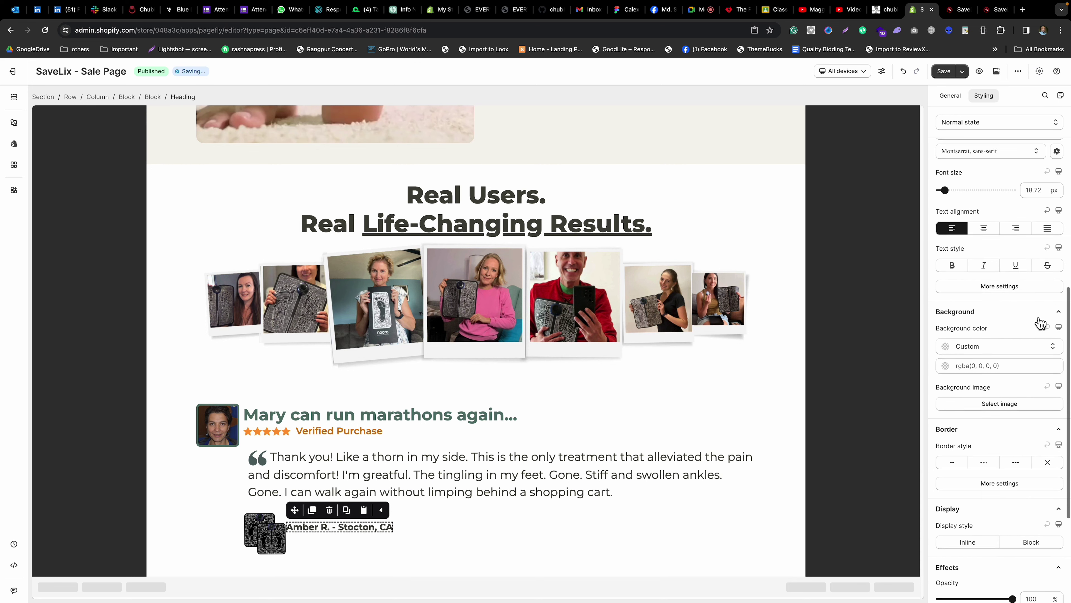
pyautogui.click(972, 235)
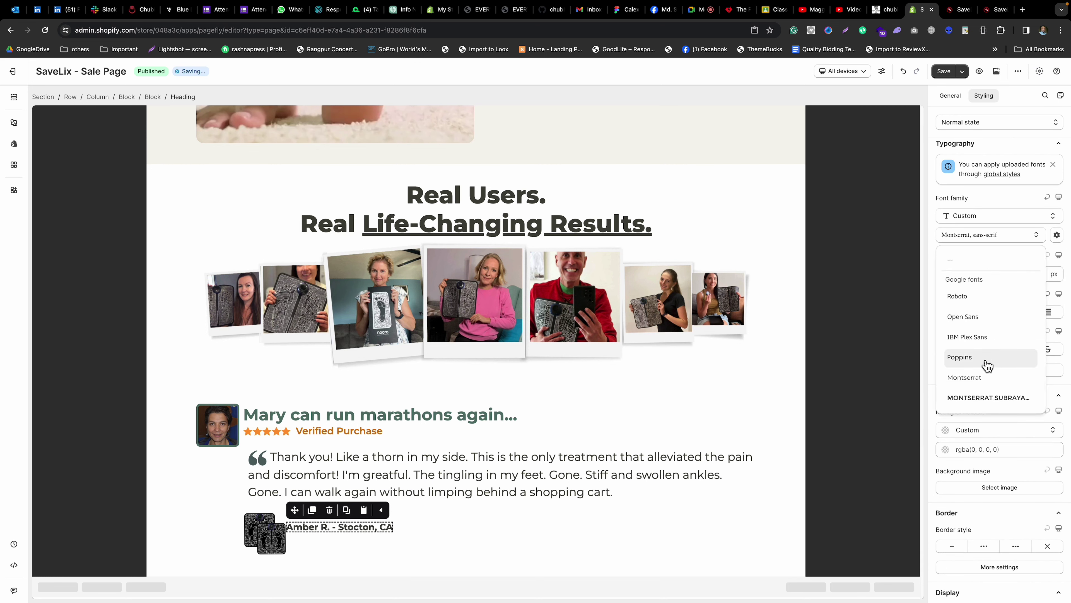
pyautogui.click(972, 378)
pyautogui.scroll(-1, 1021, 359)
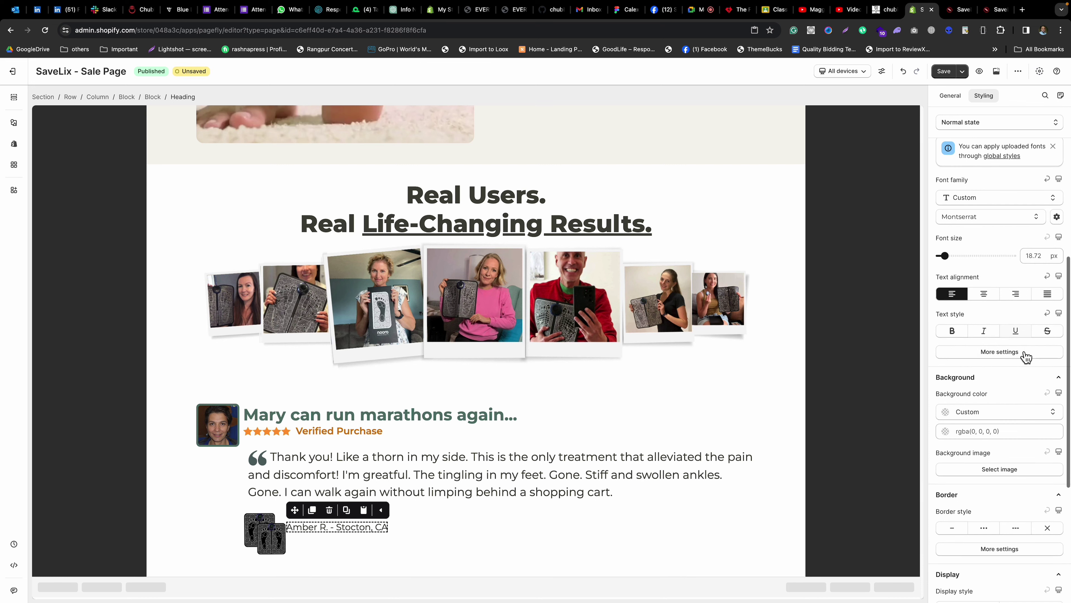
pyautogui.click(1030, 259)
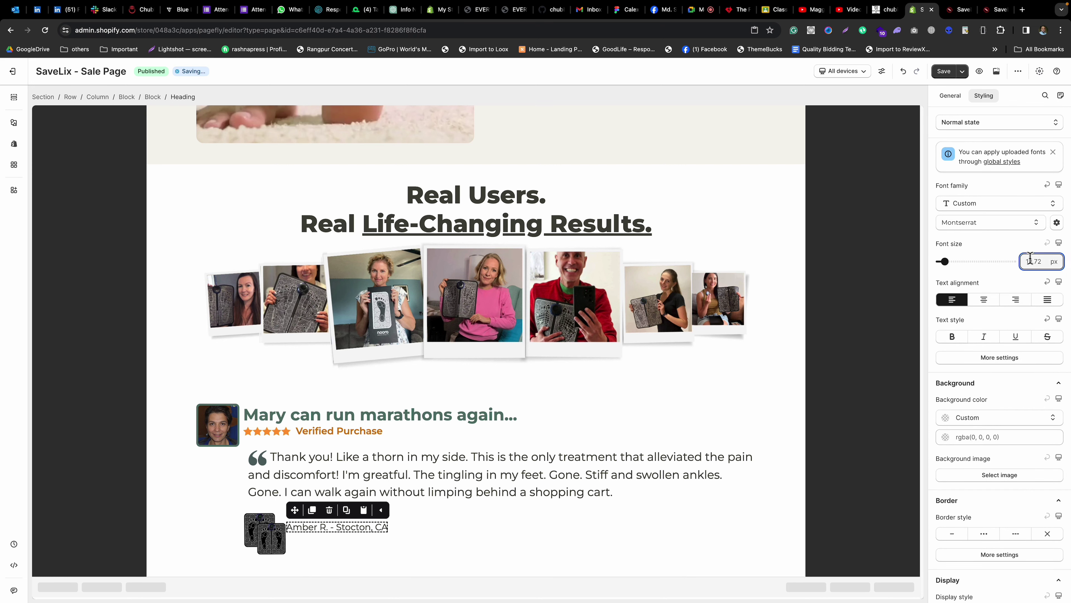
pyautogui.press('super+a')
pyautogui.write('20')
# Set the reviewer heading's font weight to Bold and its line height to 20 px.
pyautogui.click(1014, 357)
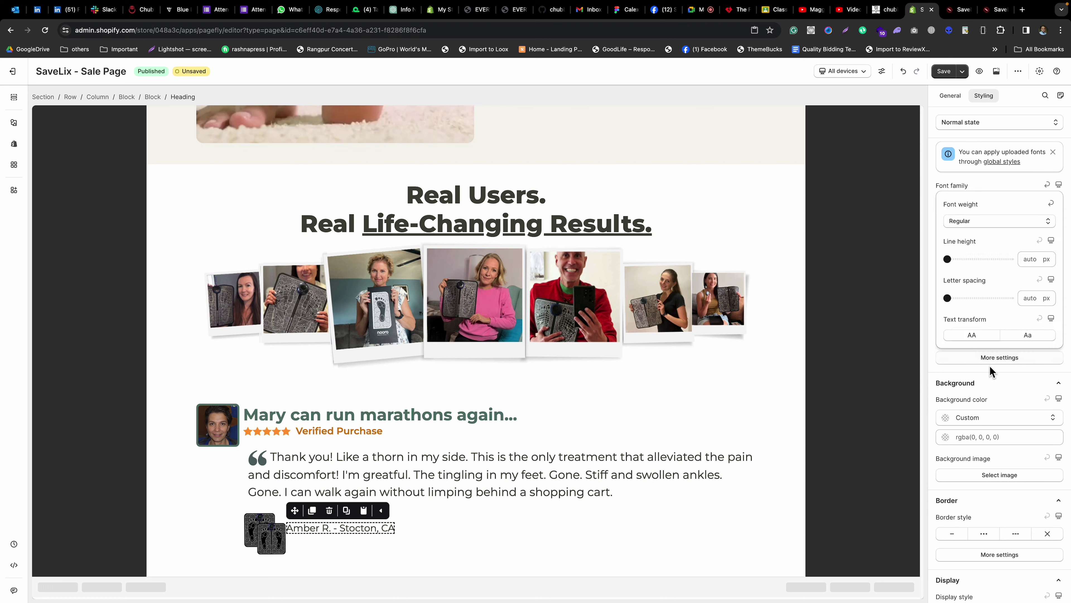
pyautogui.click(963, 228)
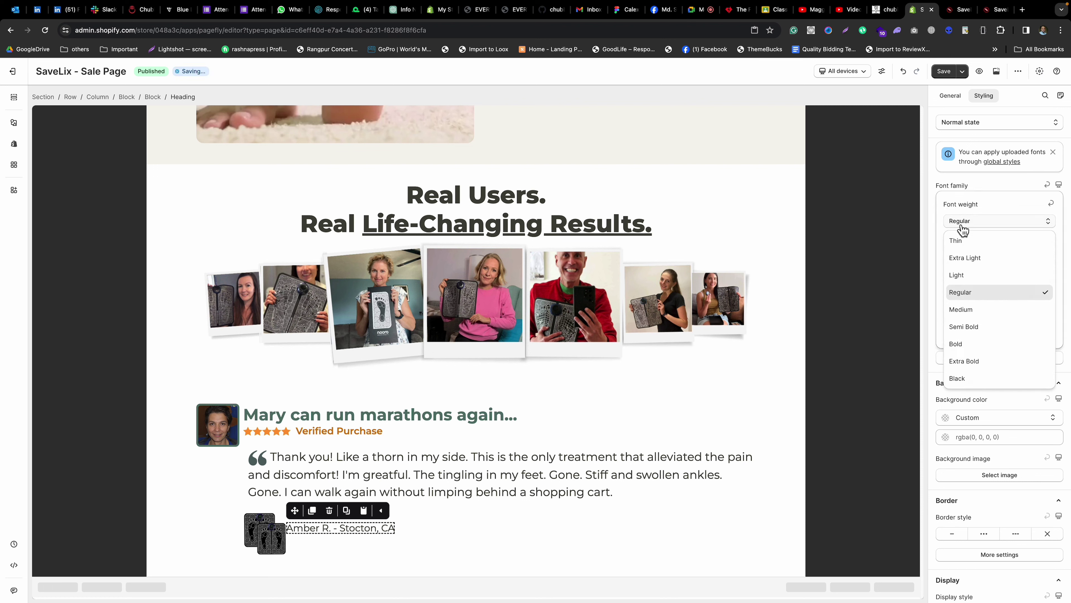
pyautogui.click(967, 345)
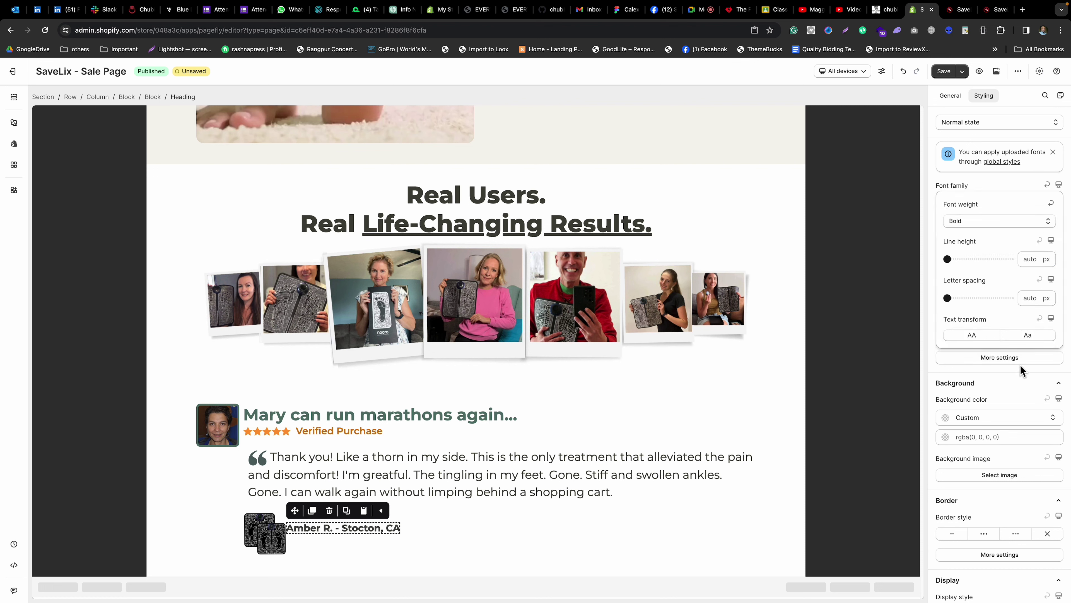
pyautogui.click(1029, 298)
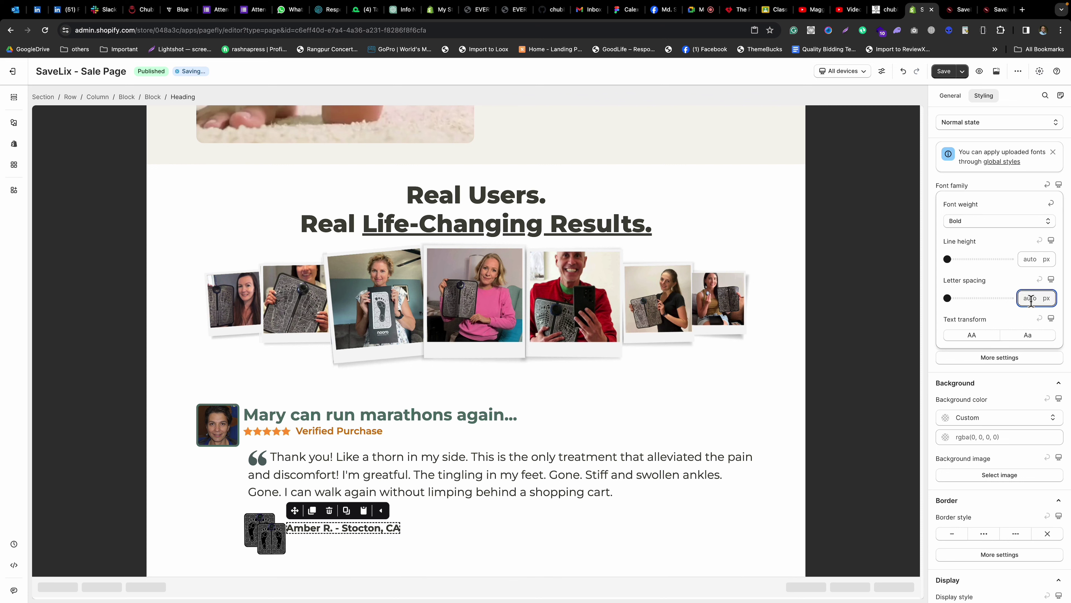
pyautogui.click(1032, 259)
pyautogui.write('20')
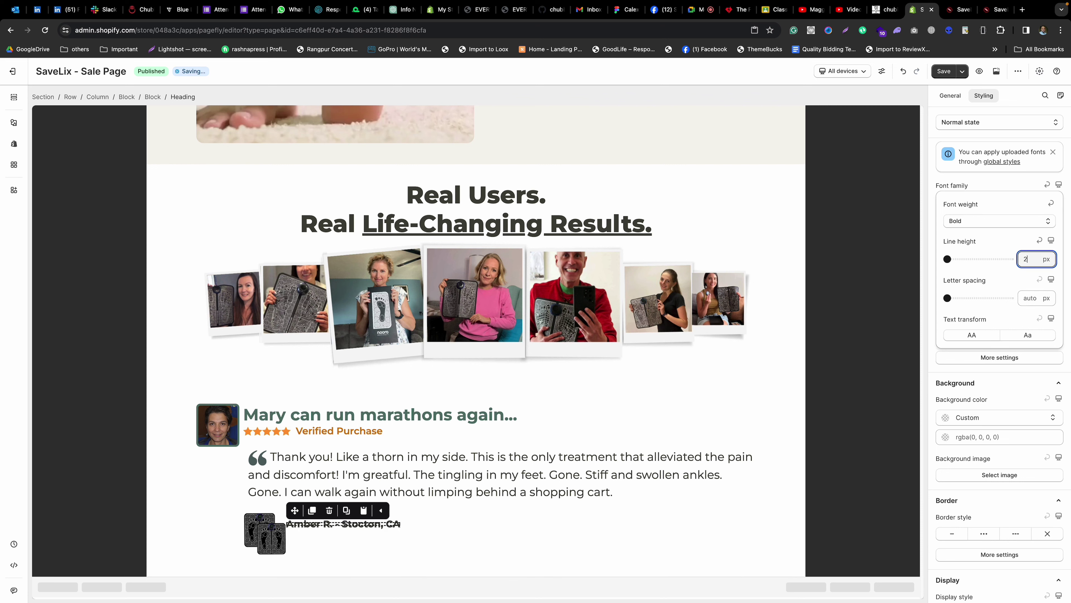
# Reselect the reviewer heading and change its font weight to Regular.
pyautogui.click(377, 524)
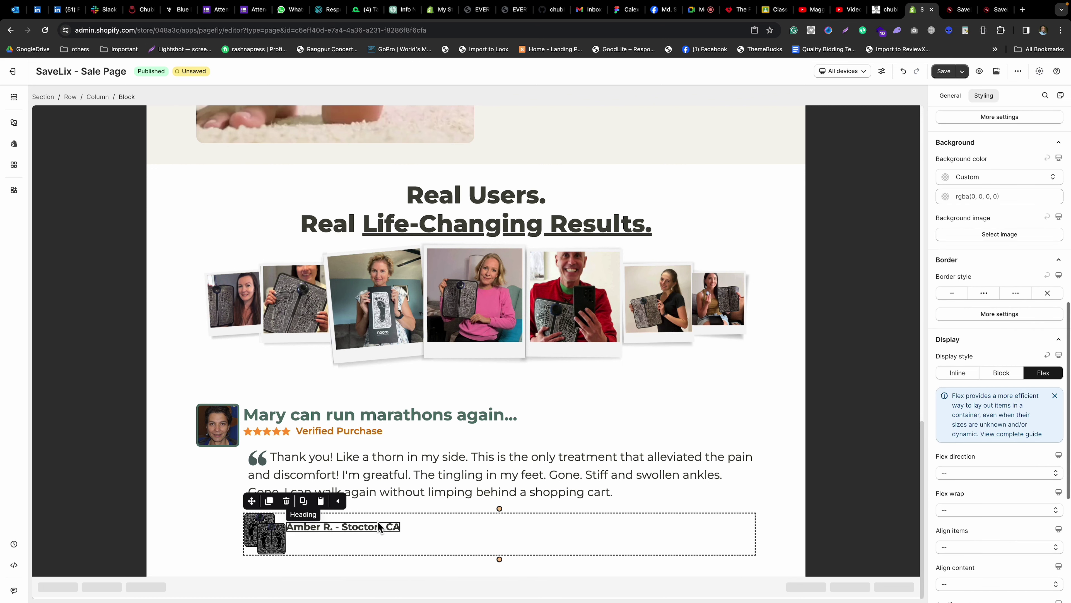
pyautogui.click(375, 527)
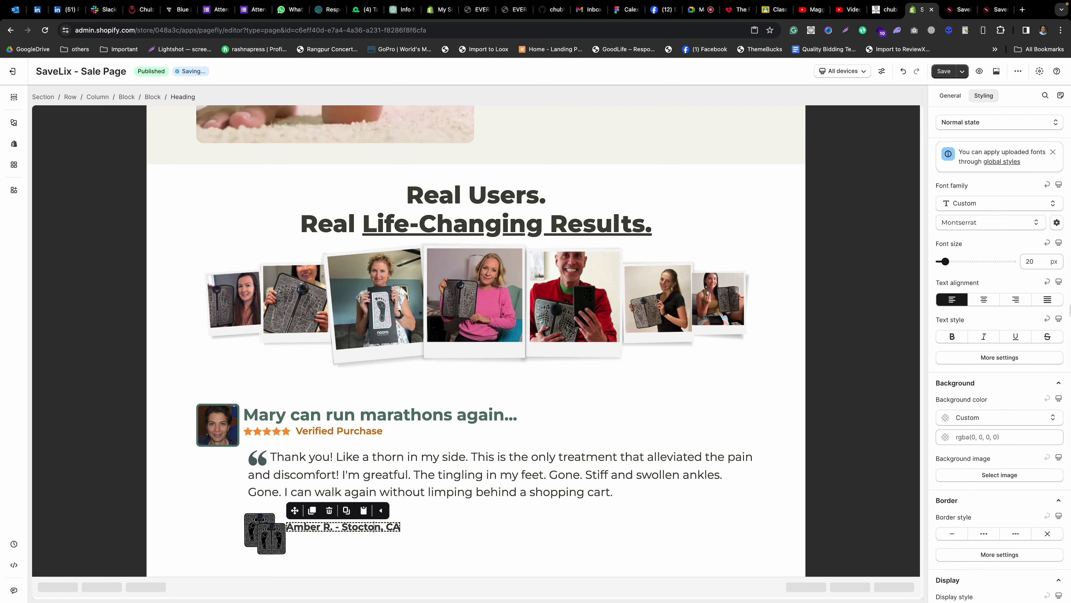
pyautogui.click(996, 358)
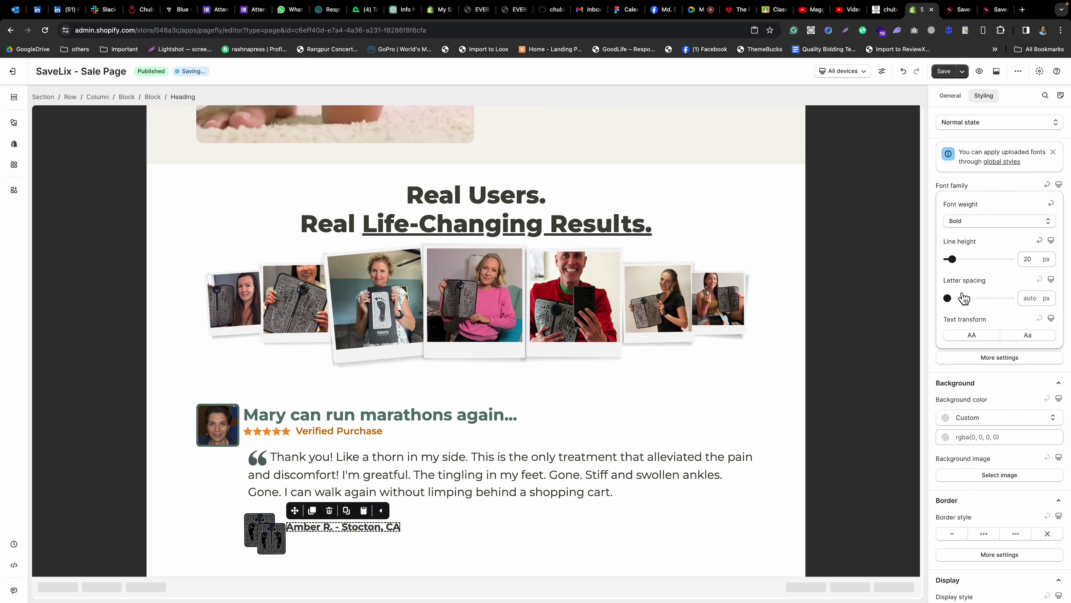
pyautogui.click(977, 221)
pyautogui.click(964, 293)
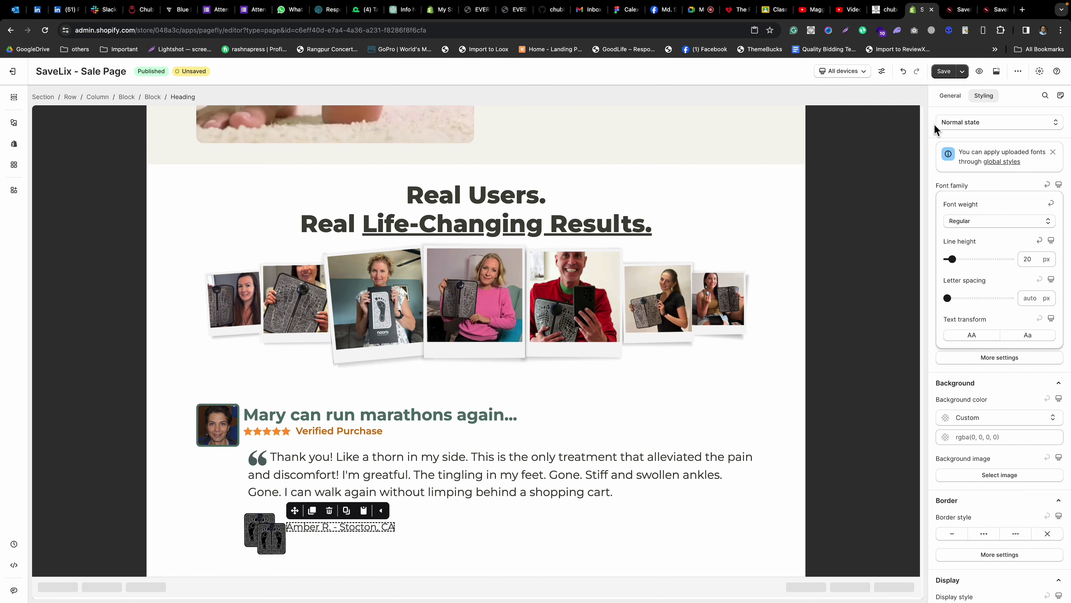
# Make only the reviewer's name and initial bold in the heading text, leaving the location in regular weight.
pyautogui.click(949, 95)
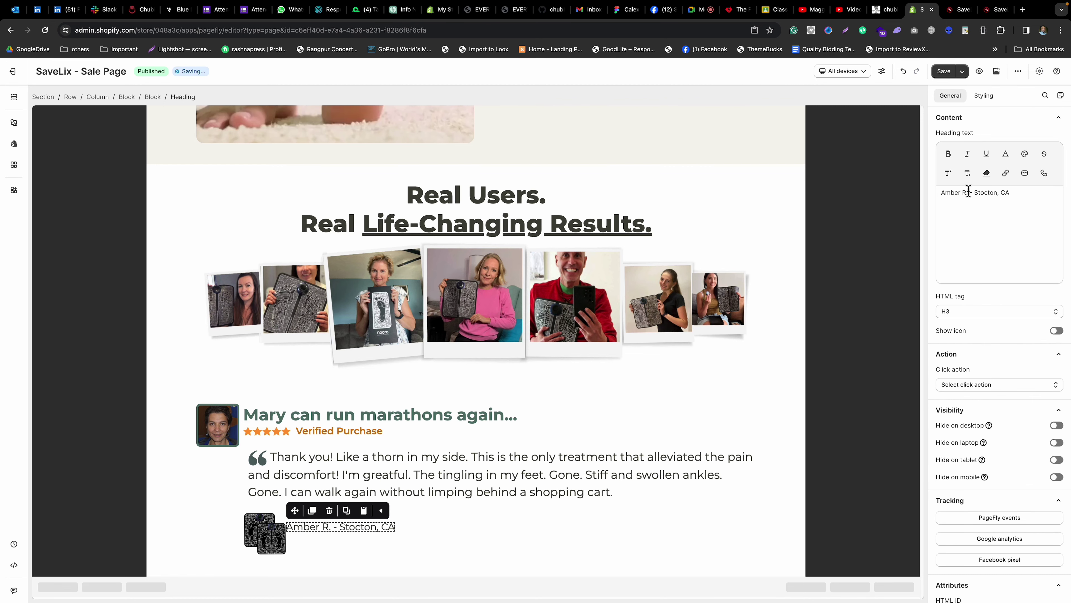
pyautogui.moveTo(968, 192); pyautogui.dragTo(933, 194)
pyautogui.click(947, 155)
pyautogui.click(949, 154)
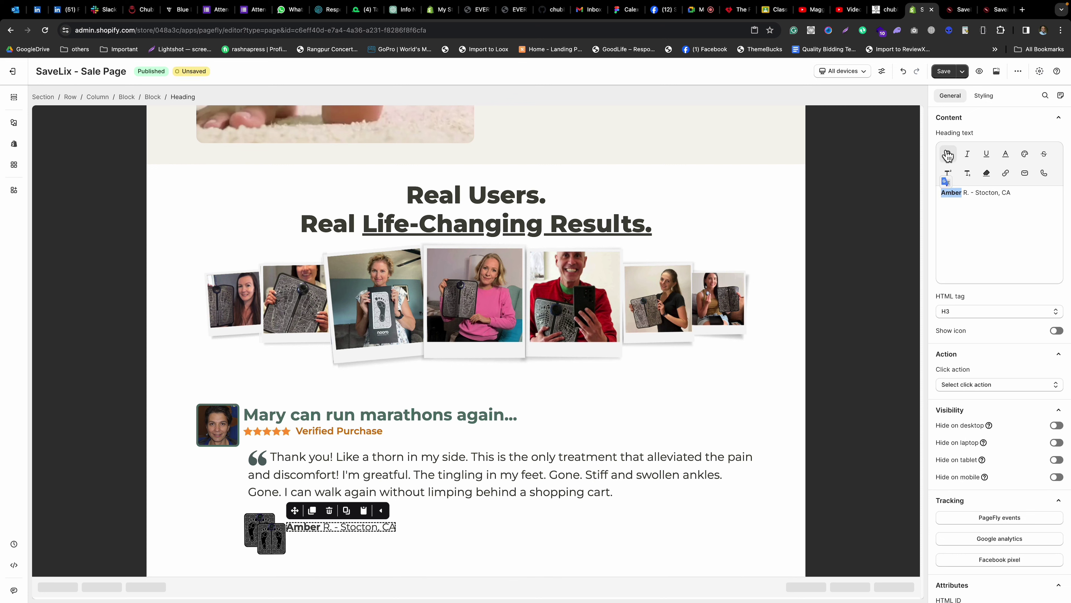
pyautogui.click(963, 199)
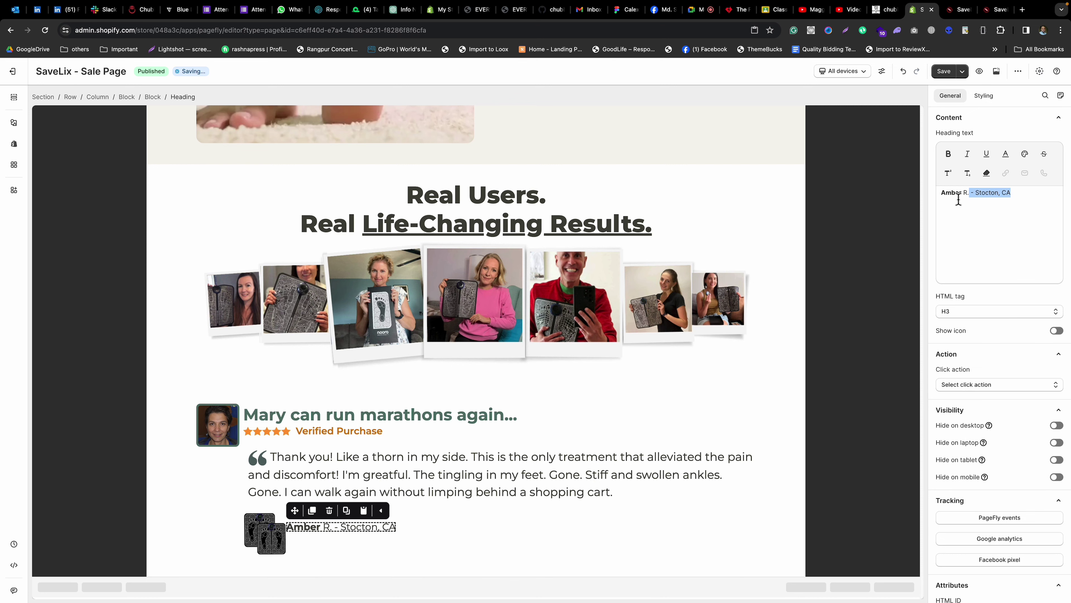
pyautogui.click(947, 155)
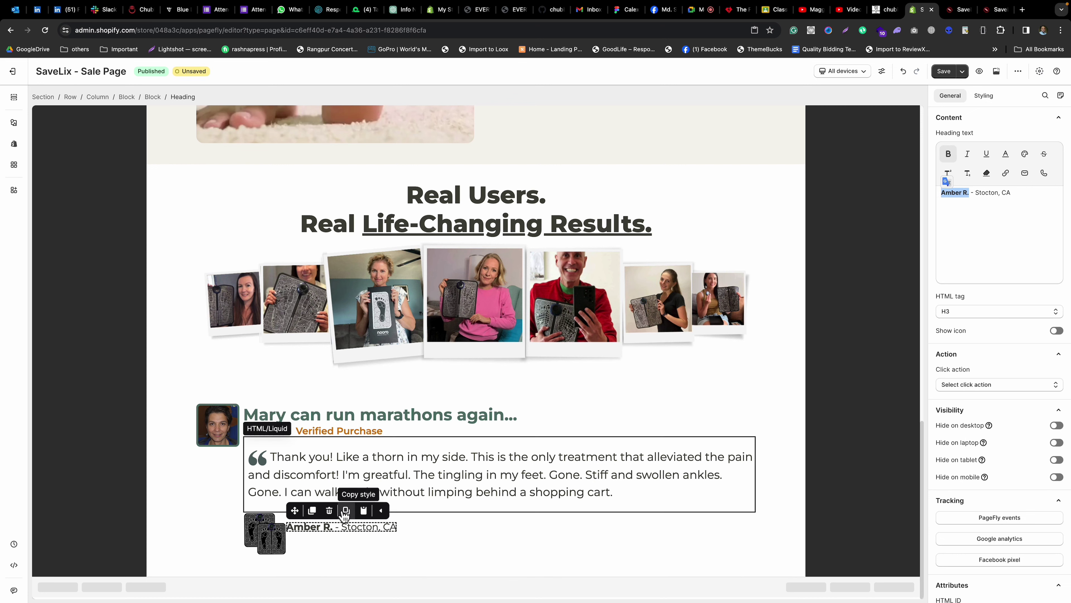
# Duplicate the reviewer heading directly below itself in the nested block and switch to the Nooro reference page.
pyautogui.click(358, 538)
pyautogui.click(340, 528)
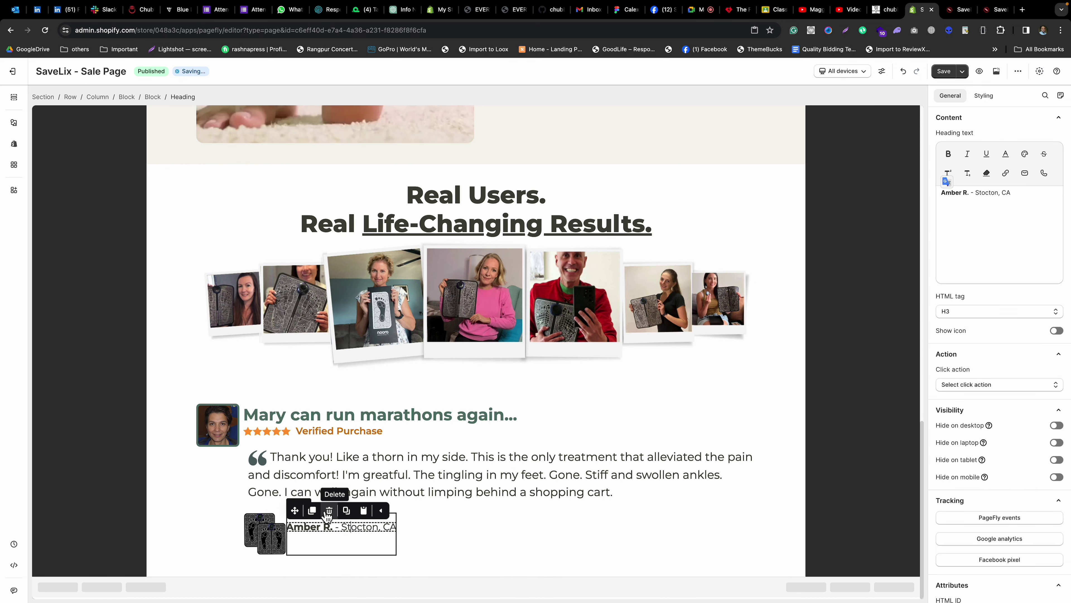
pyautogui.click(531, 555)
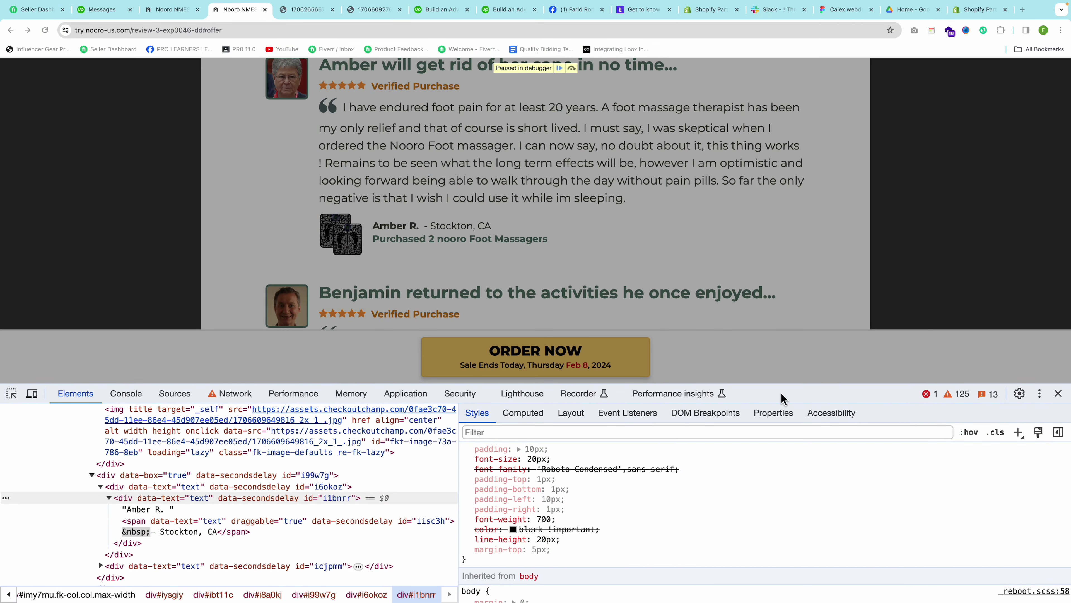
# Close the inspector, copy "Purchased 2 nooro Foot Massagers" from the reference page and replace the duplicated heading's text with it in PageFly.
pyautogui.click(1058, 394)
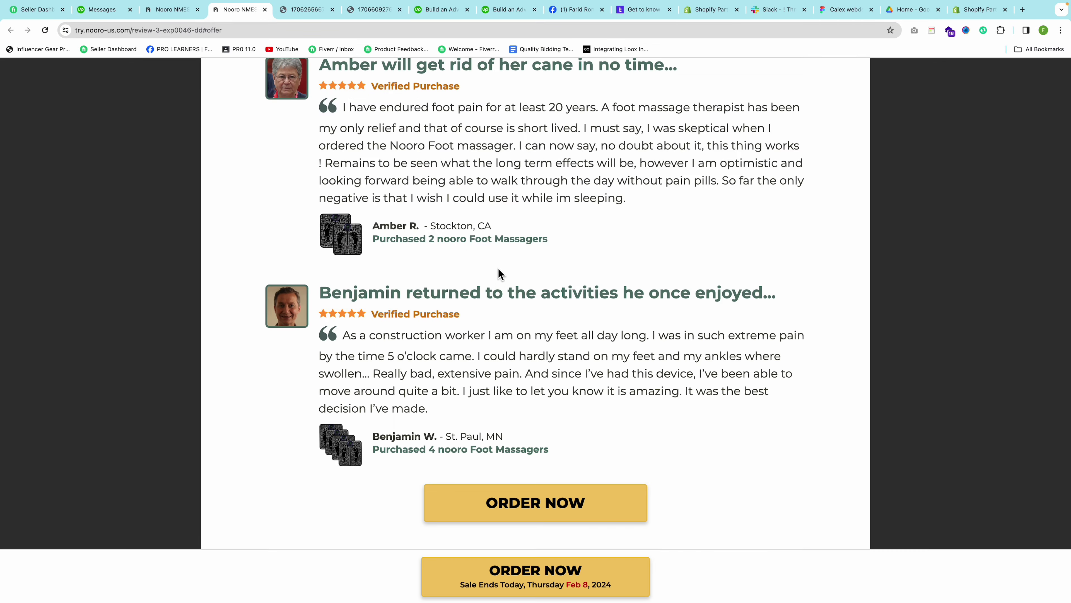
pyautogui.tripleClick(468, 241)
pyautogui.press('super+c')
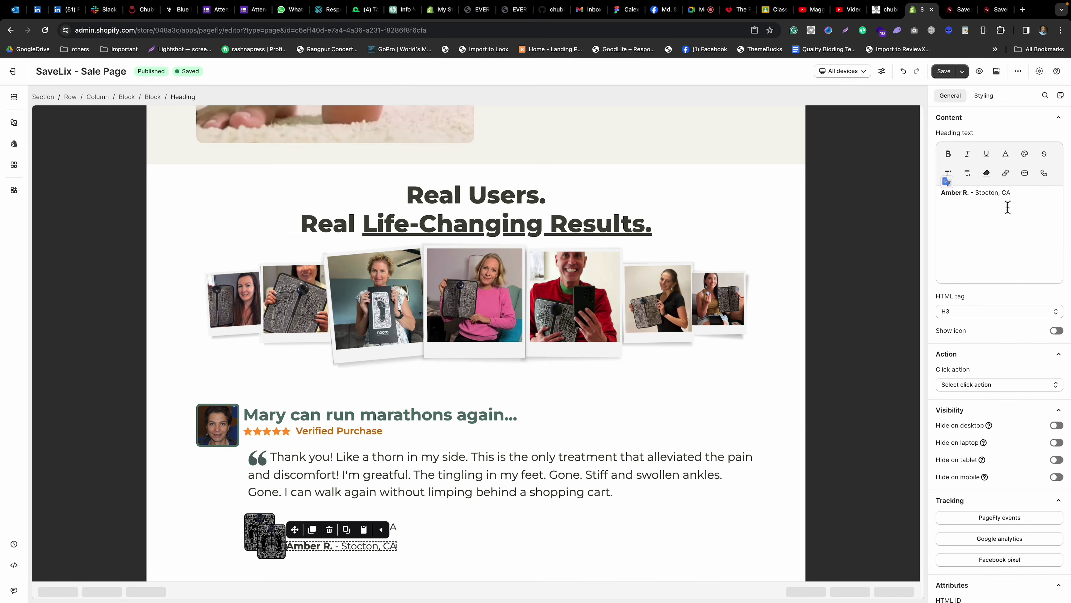
pyautogui.press('super+a')
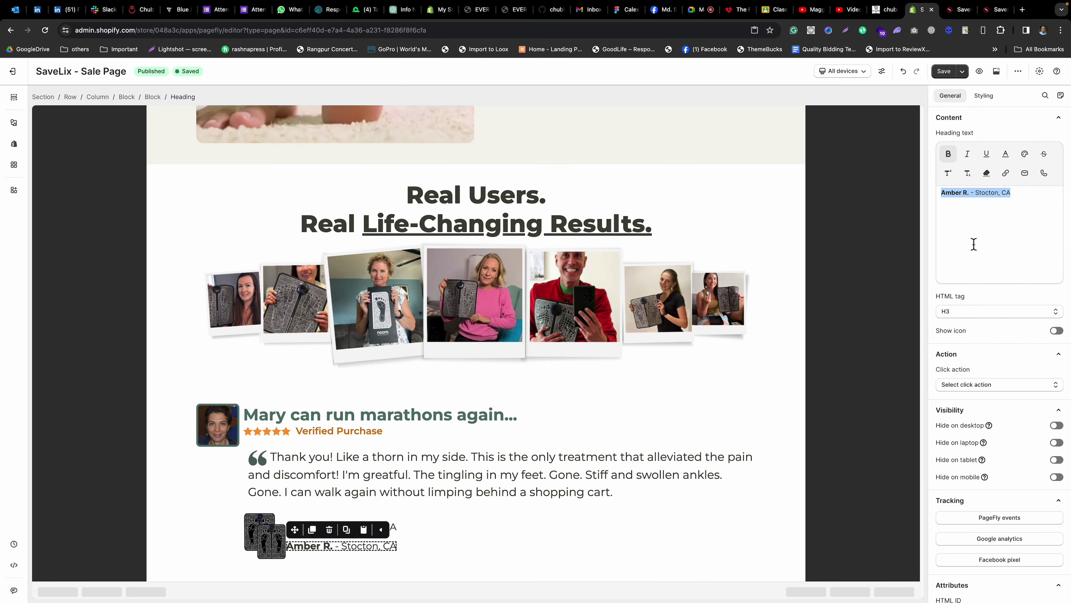
pyautogui.press('super+v')
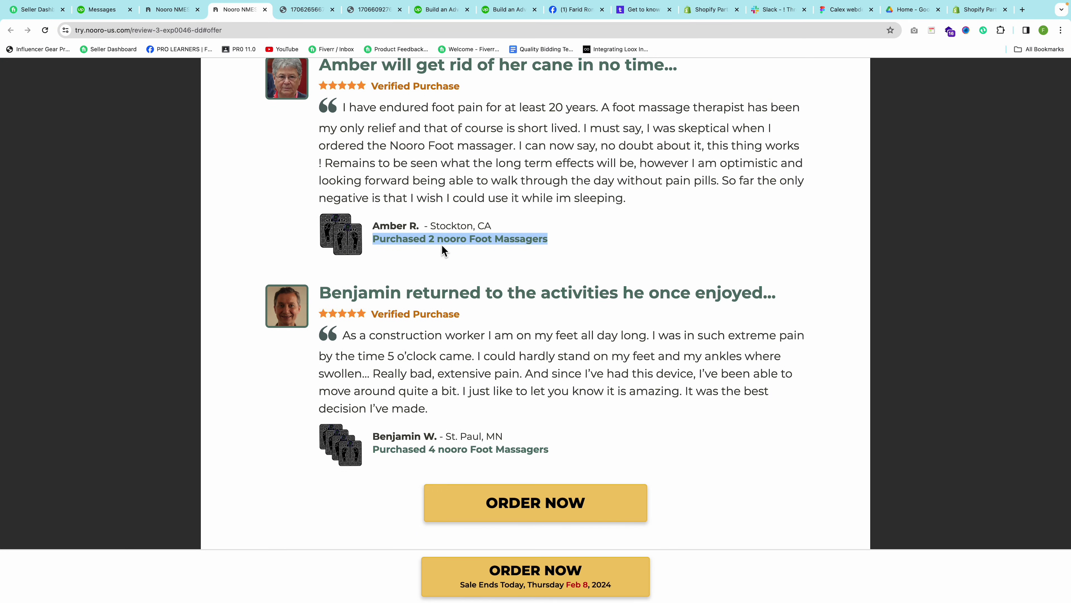
# Replace the purchase line heading's CSS with the reference purchase line's styles: left-aligned, Montserrat sans-serif, color rgb(86, 118, 107) !important.
pyautogui.rightClick(442, 245)
pyautogui.click(476, 364)
pyautogui.moveTo(609, 506); pyautogui.dragTo(497, 490)
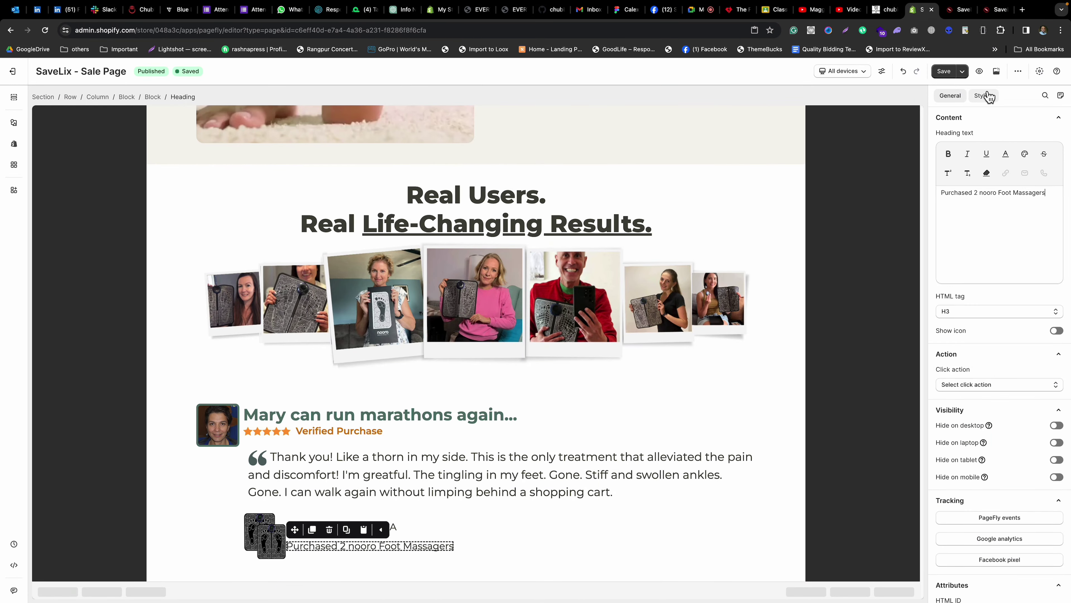
pyautogui.click(988, 97)
pyautogui.scroll(-10, 1021, 455)
pyautogui.click(1003, 517)
pyautogui.hotkey('ctrl', 'a')
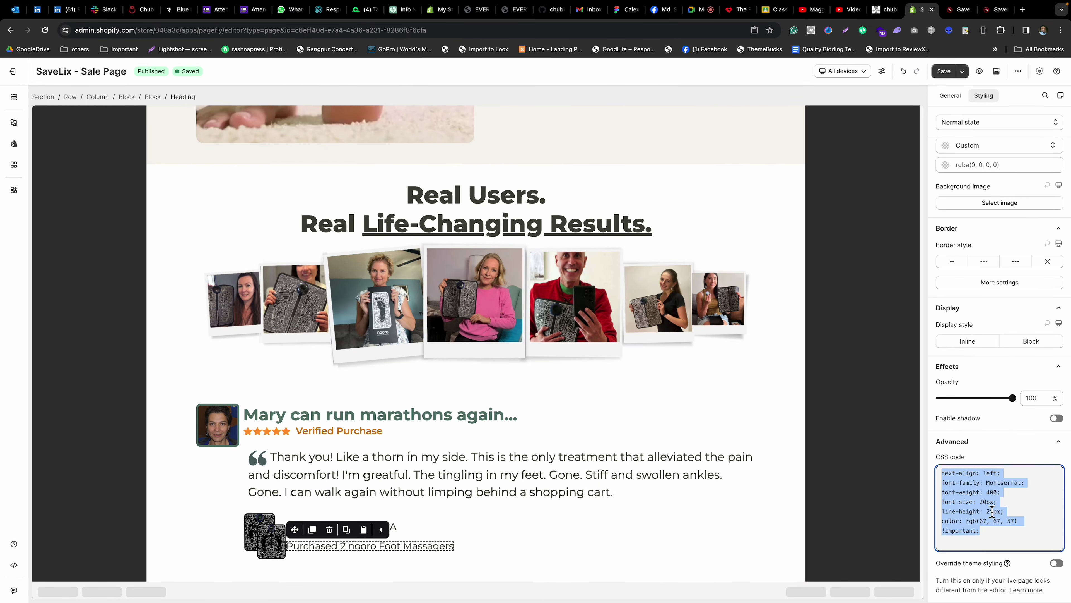
pyautogui.press('super+v')
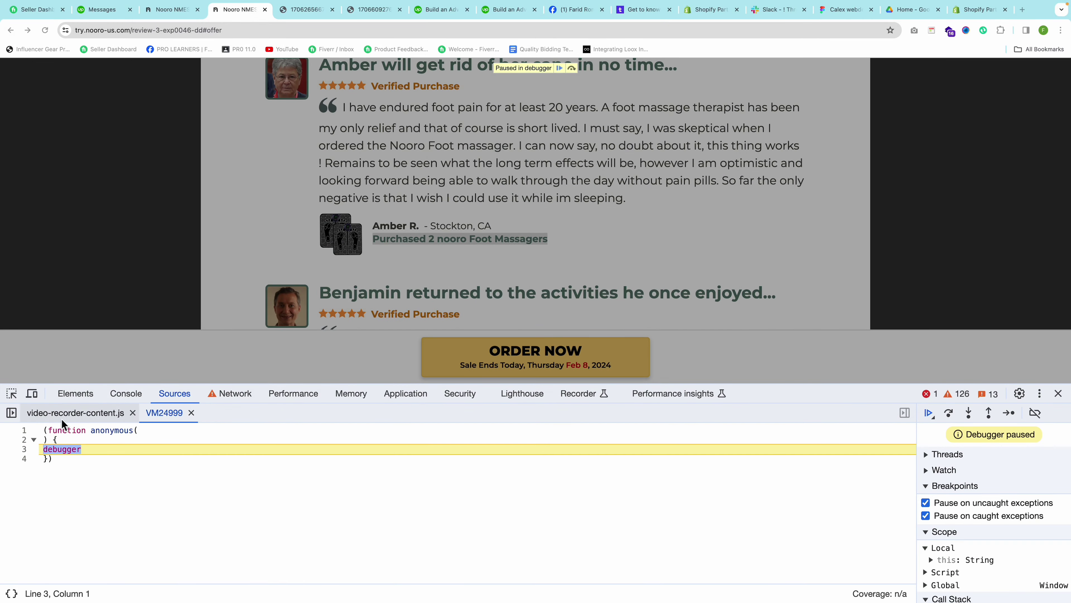
pyautogui.click(75, 392)
pyautogui.scroll(-3, 683, 507)
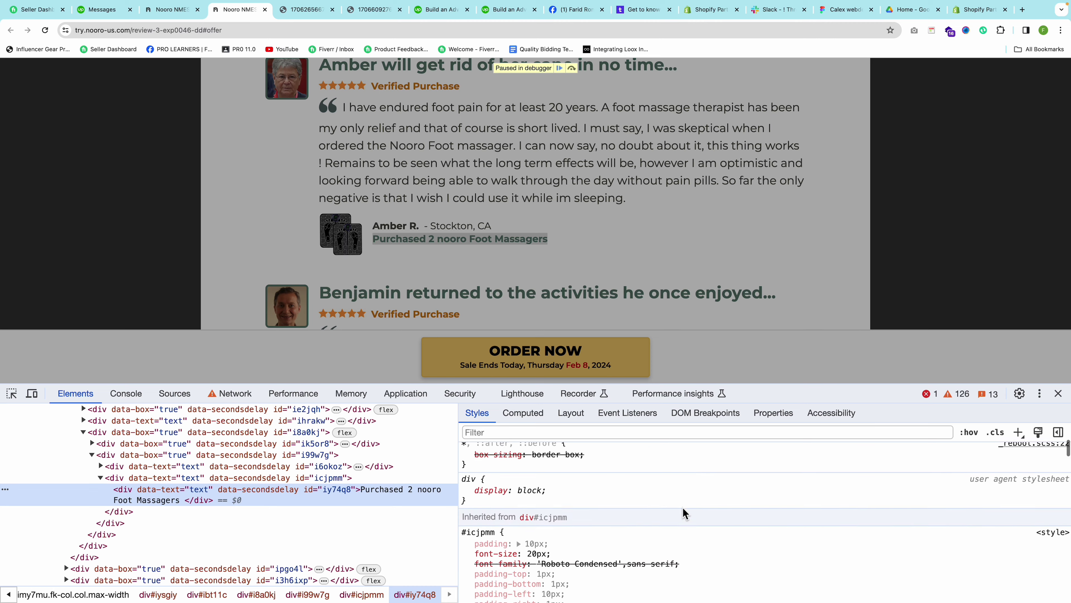
pyautogui.scroll(-4, 683, 507)
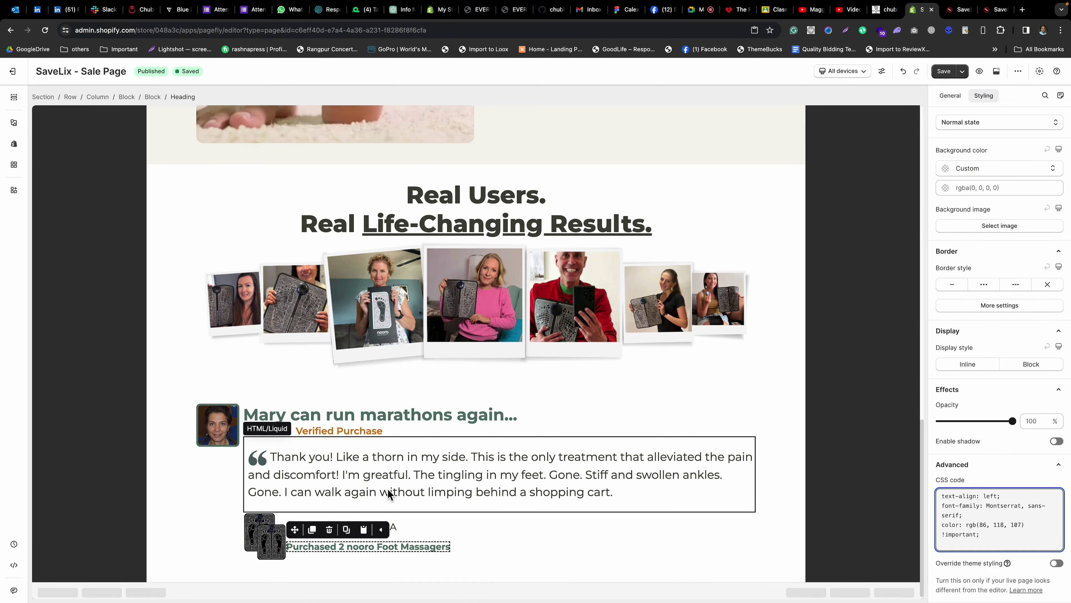
# Set the purchase line heading's margins to 0 px and remove the reviewer heading's top and bottom margins.
pyautogui.click(434, 532)
pyautogui.click(402, 545)
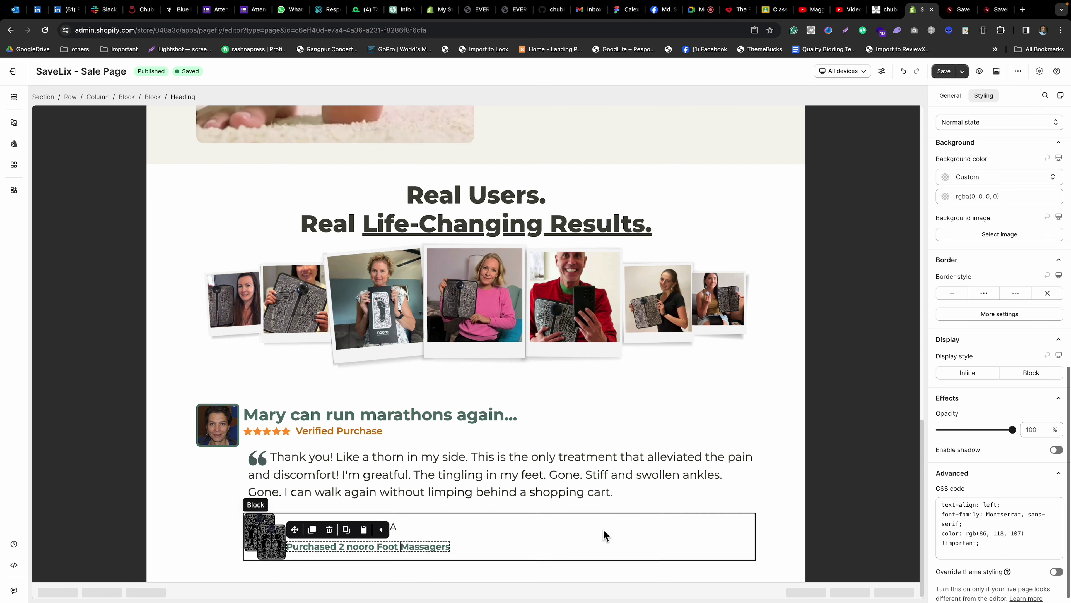
pyautogui.scroll(6, 1004, 281)
pyautogui.click(996, 374)
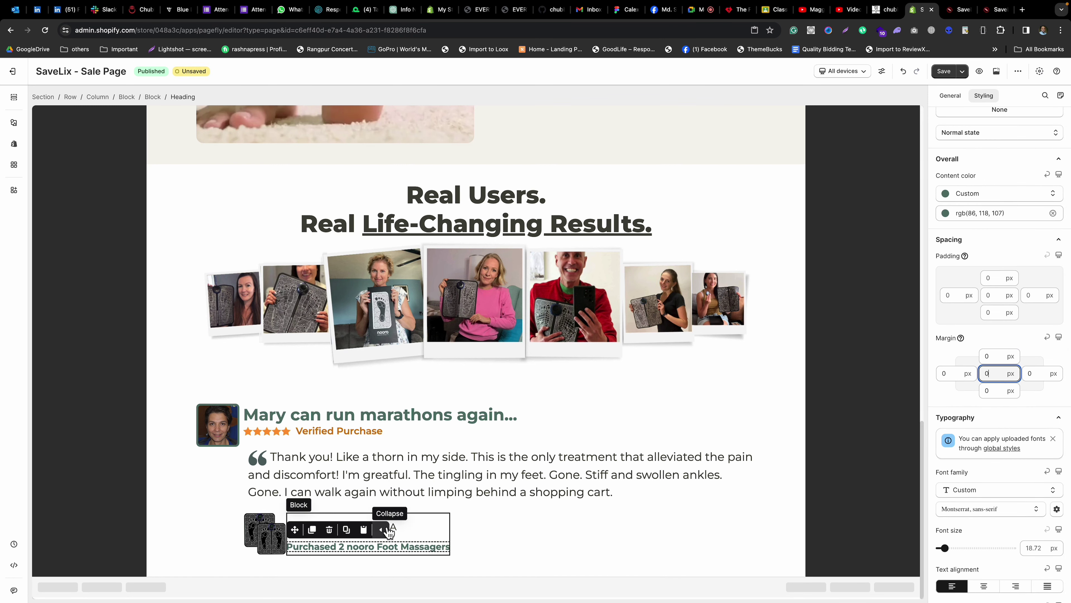
pyautogui.click(398, 528)
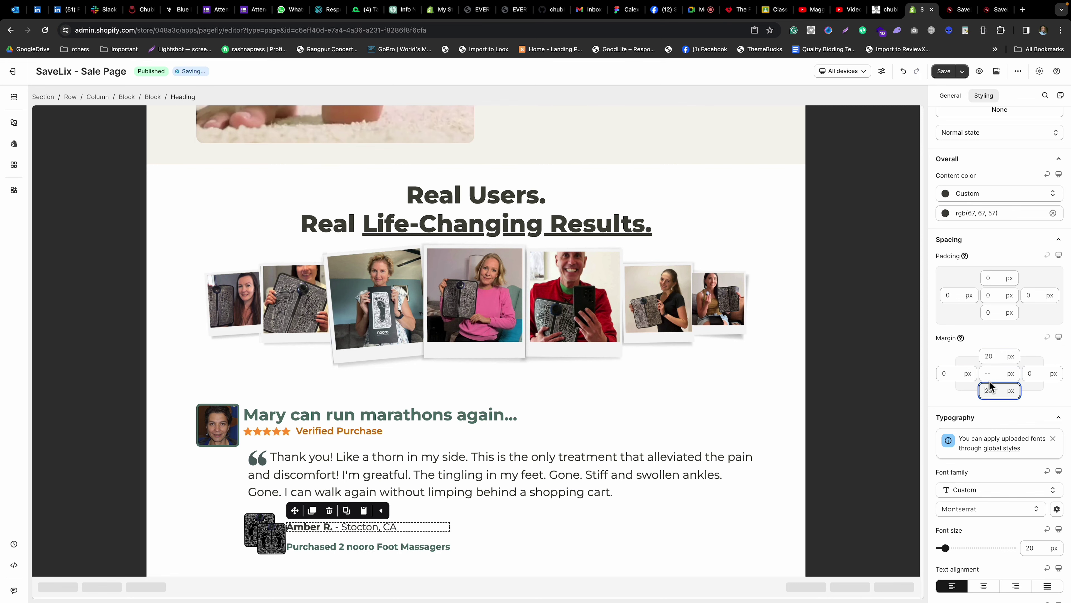
pyautogui.press('BackSpace')
pyautogui.press('BackSpace')
# Set the details block holding the thumbnail and headings to Flex display with its items aligned to Center.
pyautogui.click(378, 551)
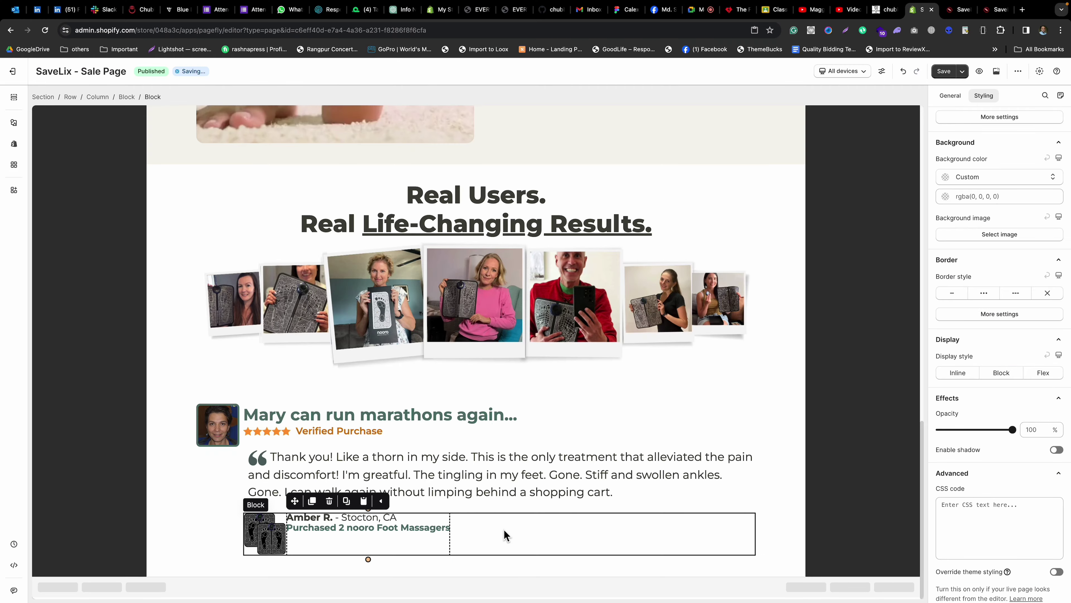
pyautogui.click(1043, 372)
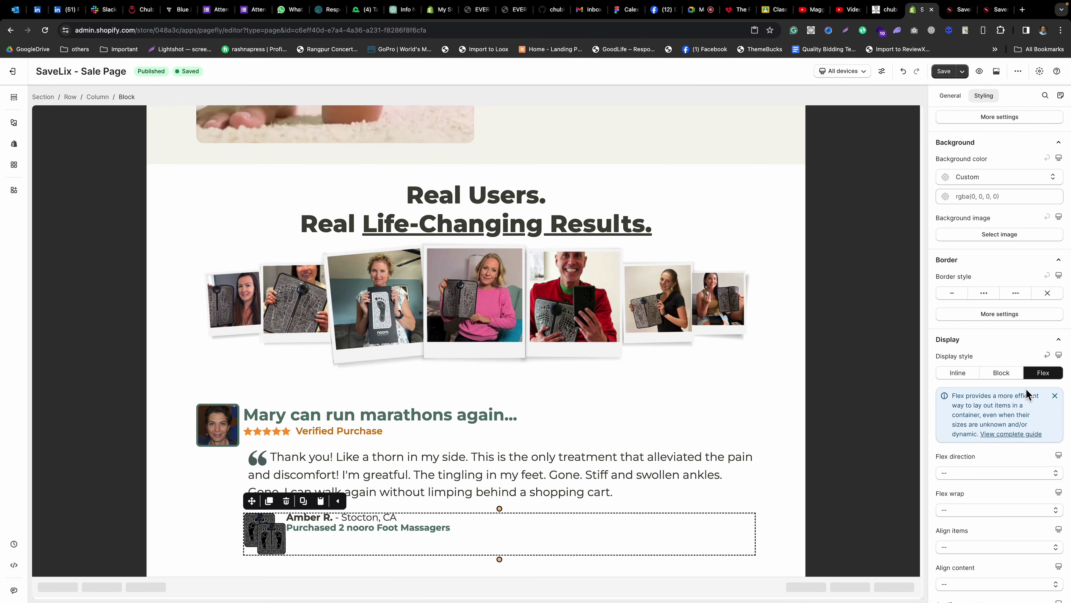
pyautogui.scroll(-1, 976, 416)
pyautogui.scroll(-4, 977, 416)
pyautogui.click(970, 368)
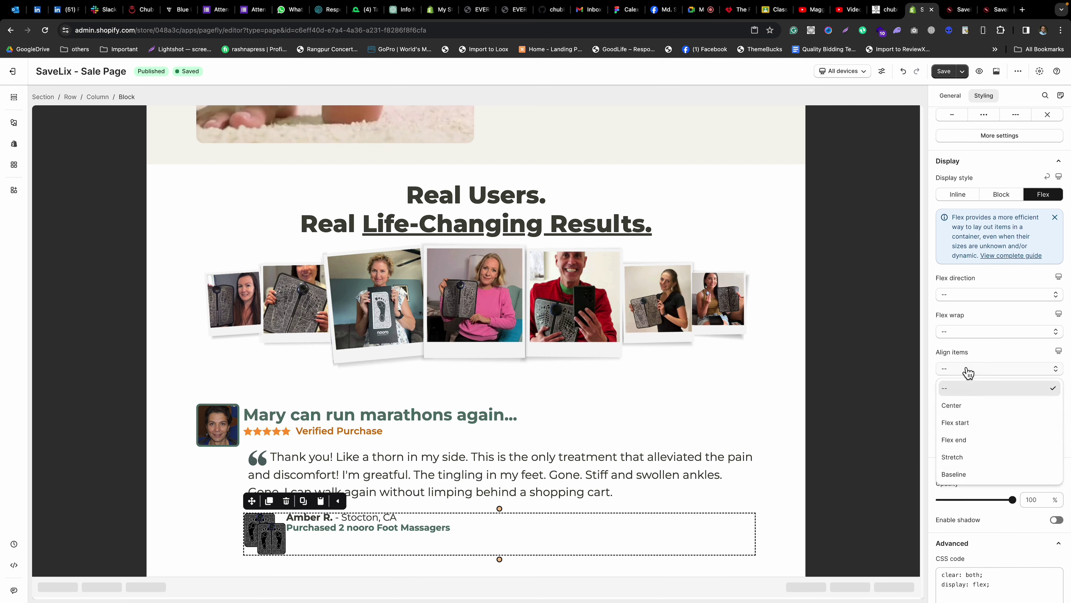
pyautogui.click(961, 405)
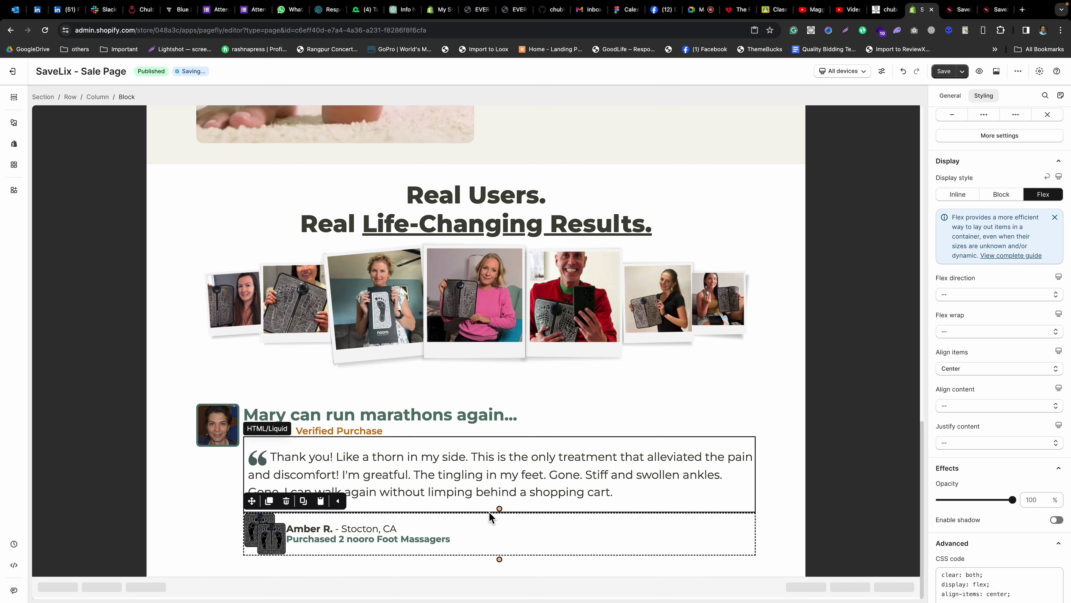
# Give the massager thumbnail in the details row a right margin of 20 px.
pyautogui.click(274, 540)
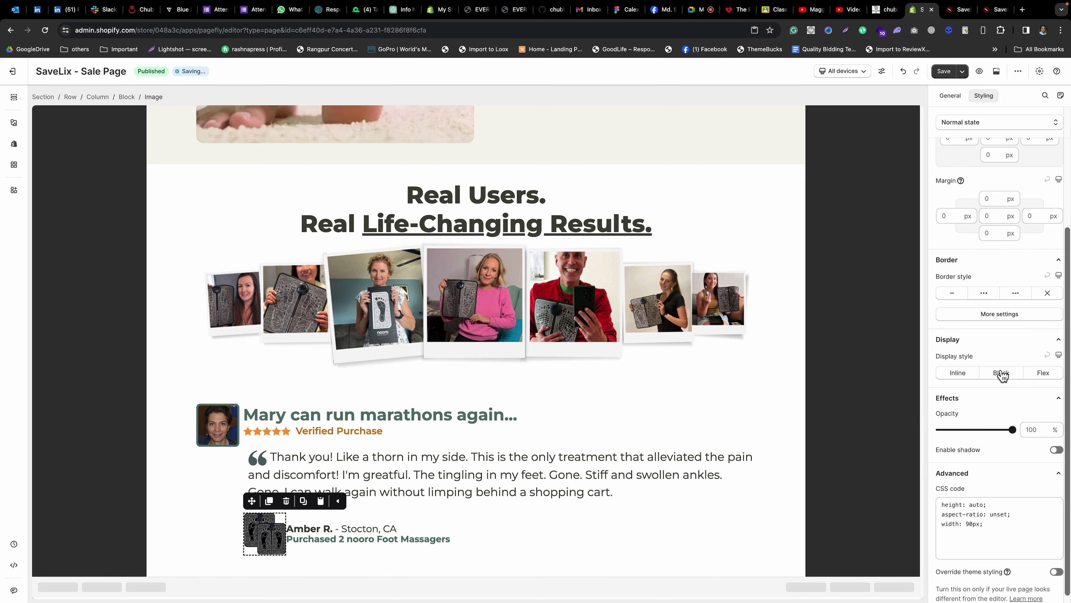
pyautogui.scroll(5, 1012, 296)
pyautogui.click(1029, 299)
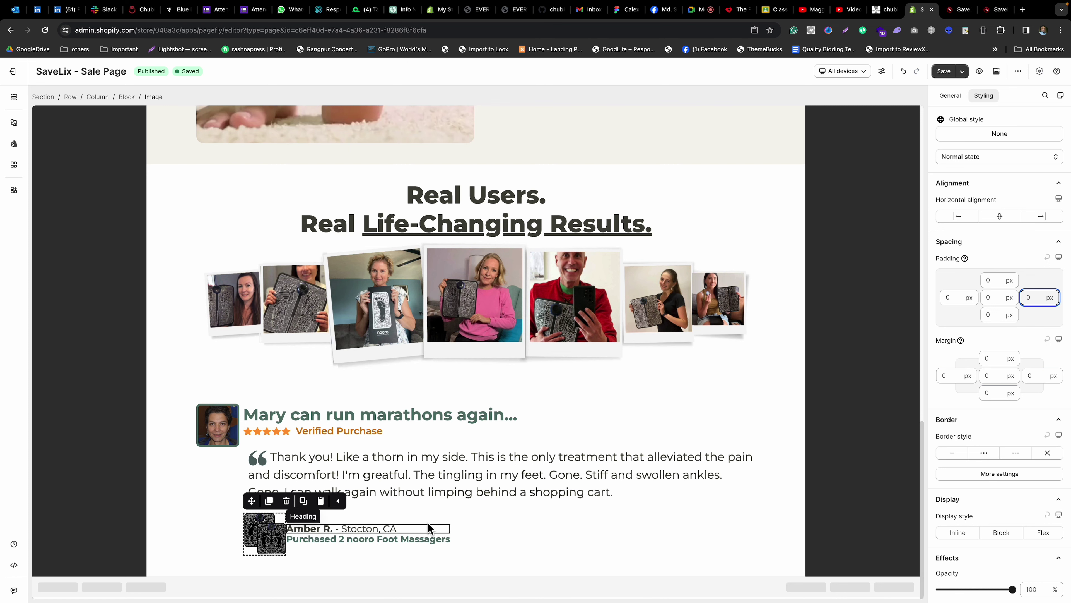
pyautogui.click(448, 543)
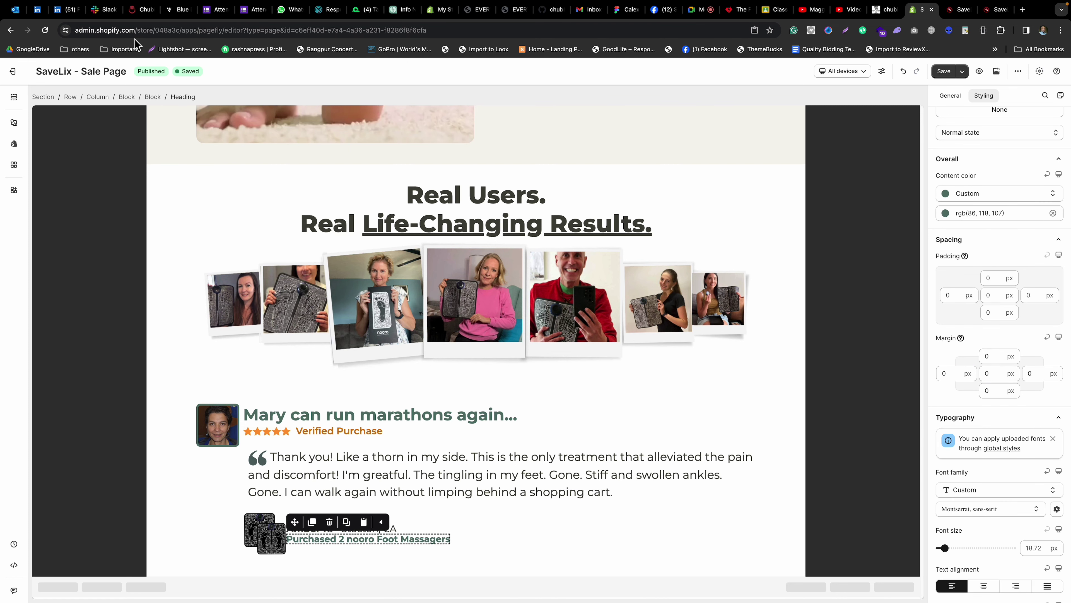
pyautogui.click(151, 98)
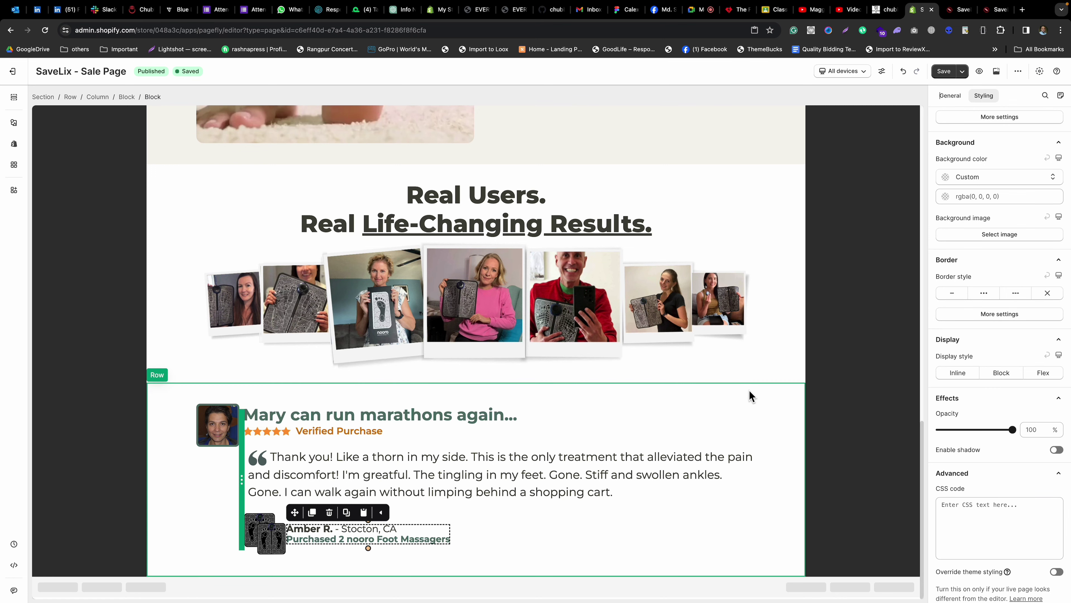
pyautogui.click(273, 544)
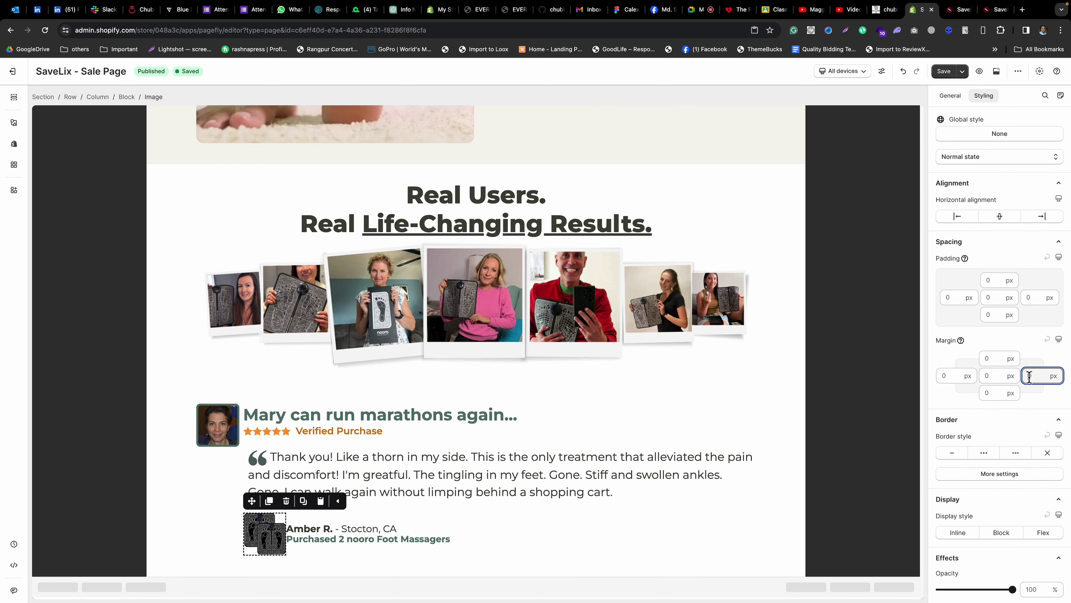
pyautogui.write('2')
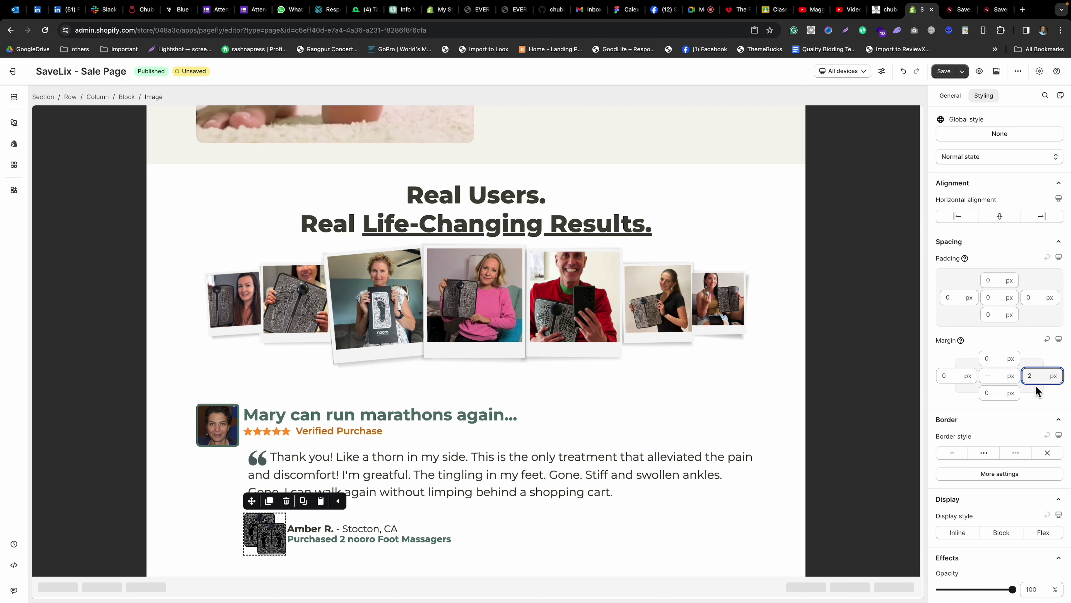
pyautogui.write('0')
pyautogui.click(622, 503)
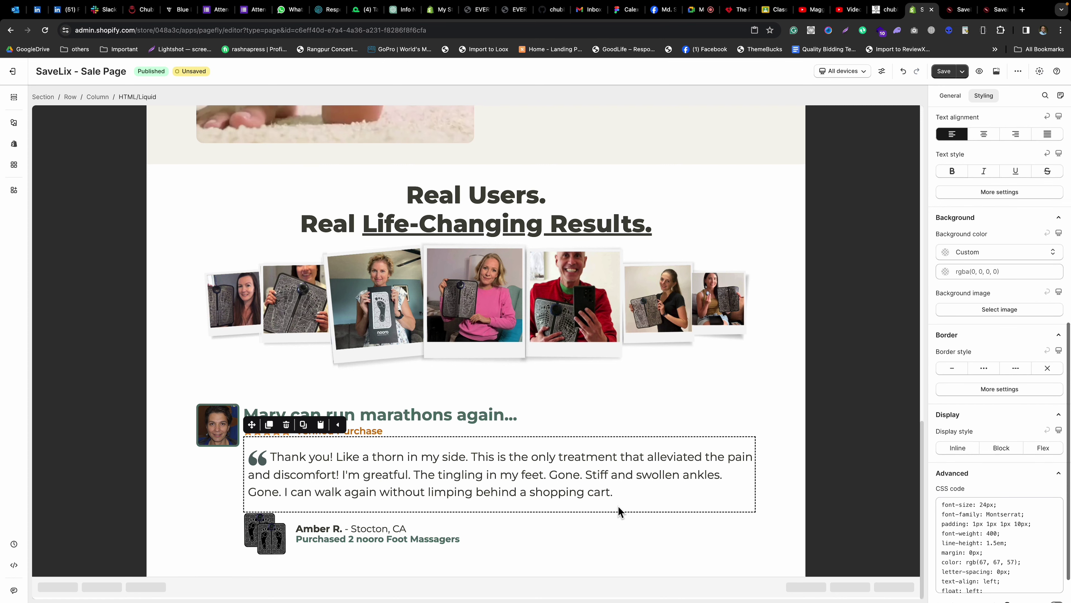
# Close the inspector on the Nooro reference page and compare its testimonials with the PageFly layout.
pyautogui.hotkey('ctrl', 'Right')
pyautogui.hotkey('ctrl', 'Right')
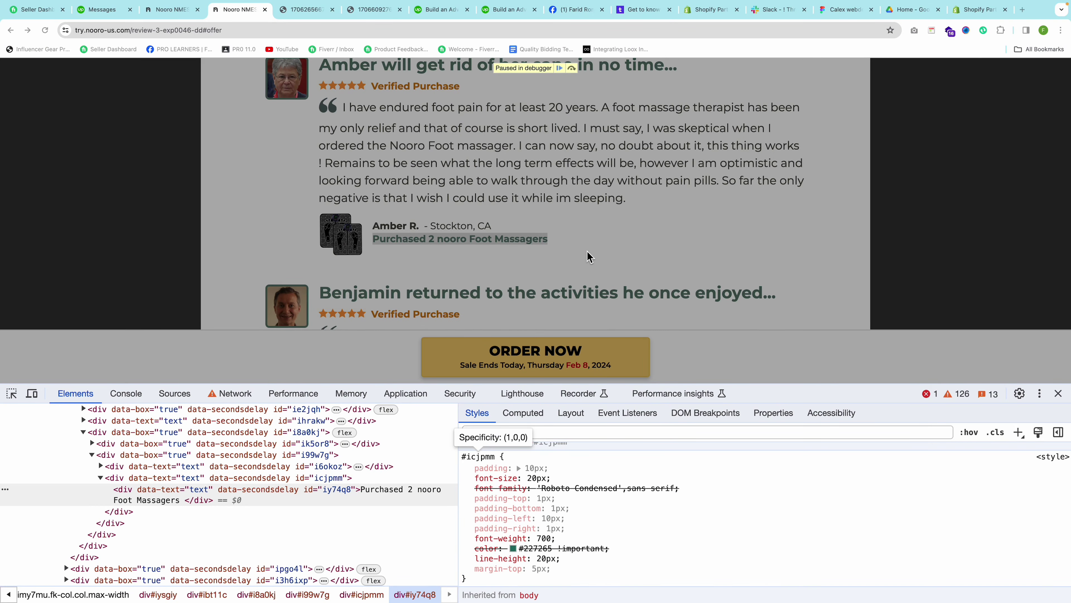
pyautogui.click(1058, 392)
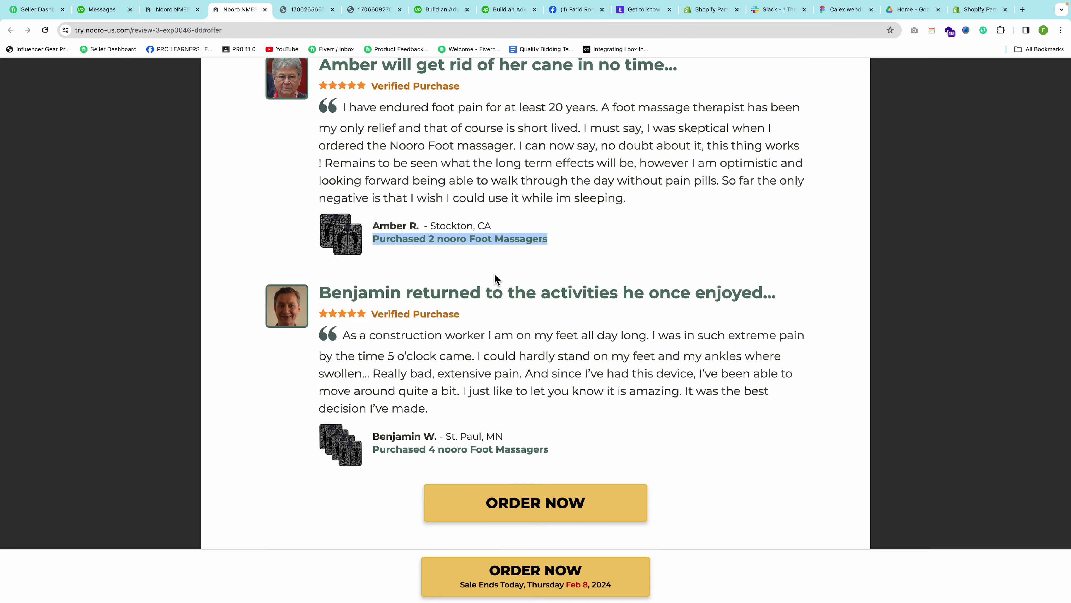
pyautogui.scroll(5, 561, 206)
pyautogui.hotkey('ctrl', 'Left')
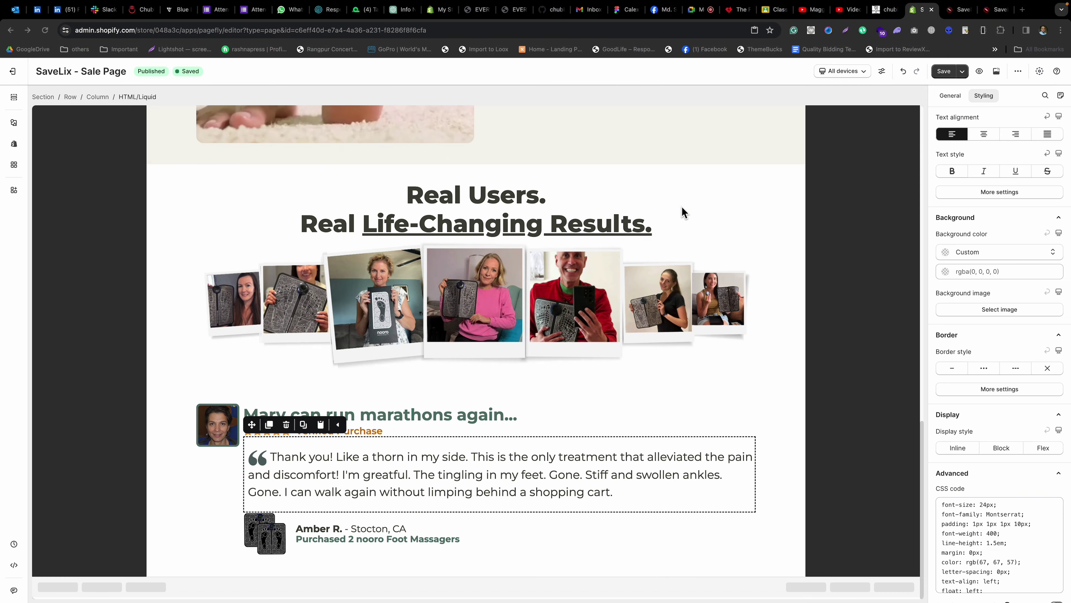
# Save the sale page and switch to its live preview with the inspector closed.
pyautogui.click(963, 71)
pyautogui.click(944, 96)
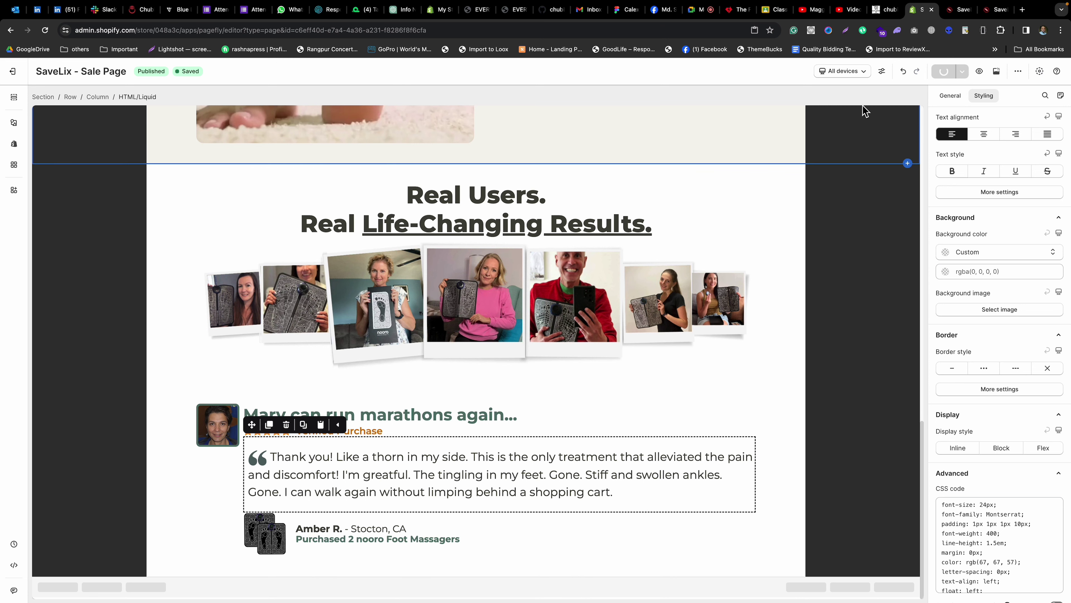
pyautogui.click(950, 10)
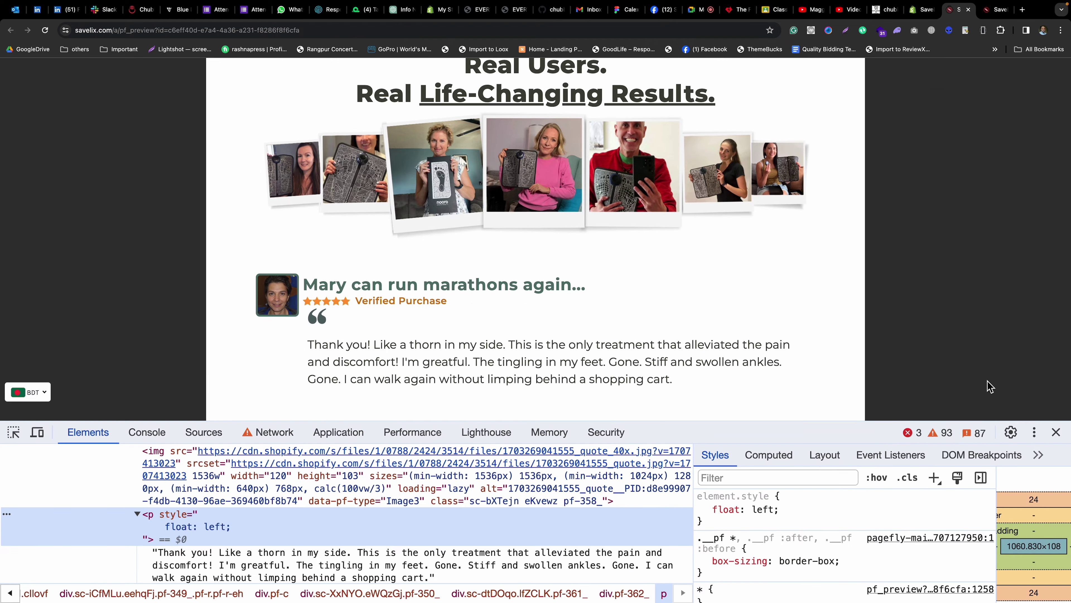
pyautogui.click(1060, 434)
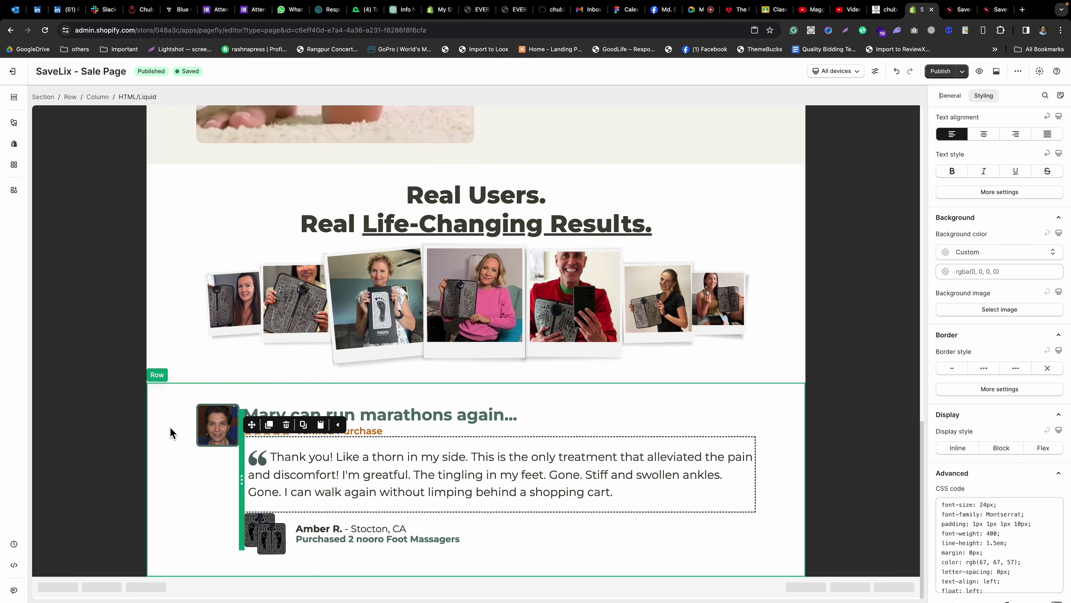
# Set the left padding of the testimonial quote's HTML/Liquid element to 0 px.
pyautogui.click(222, 417)
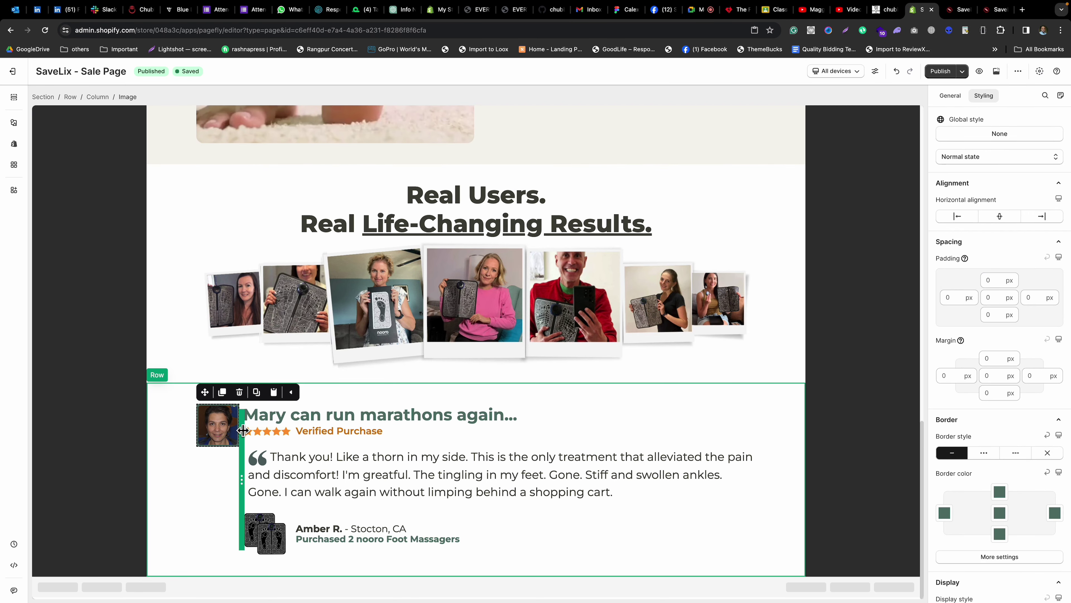
pyautogui.click(250, 446)
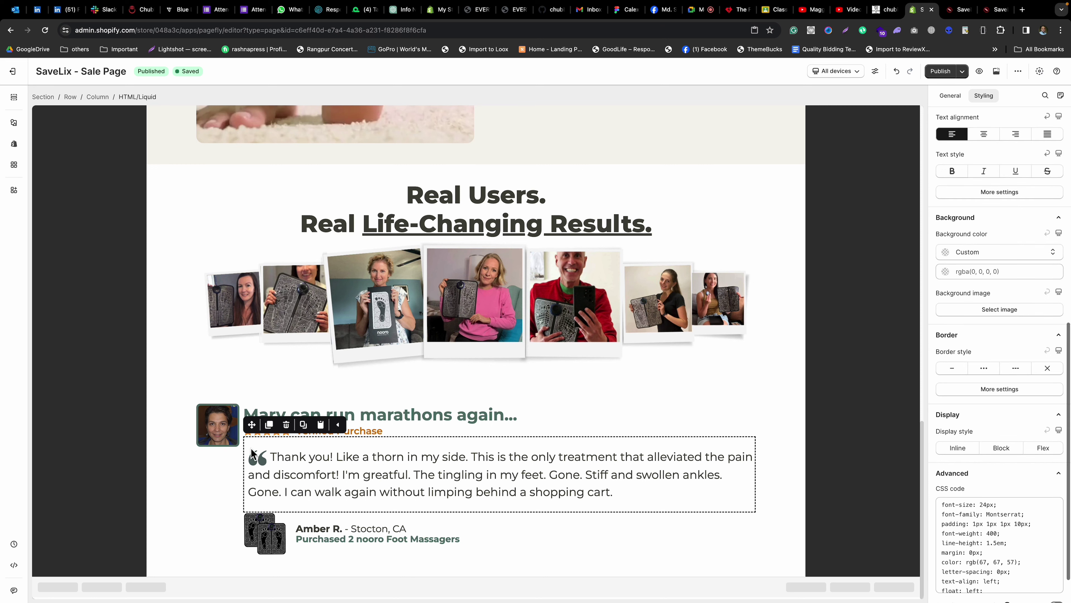
pyautogui.click(256, 525)
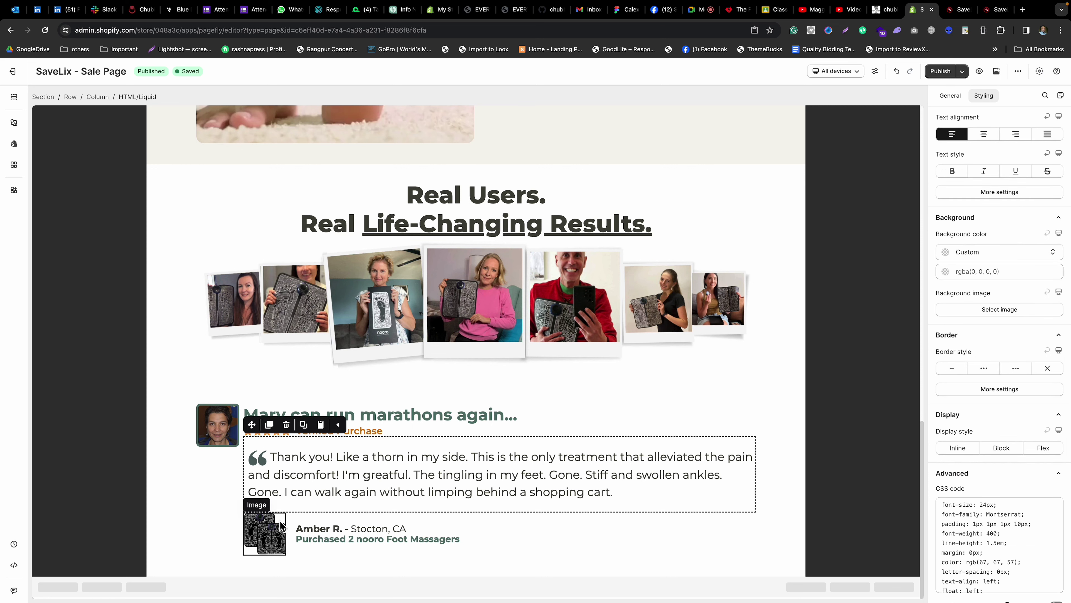
pyautogui.click(233, 450)
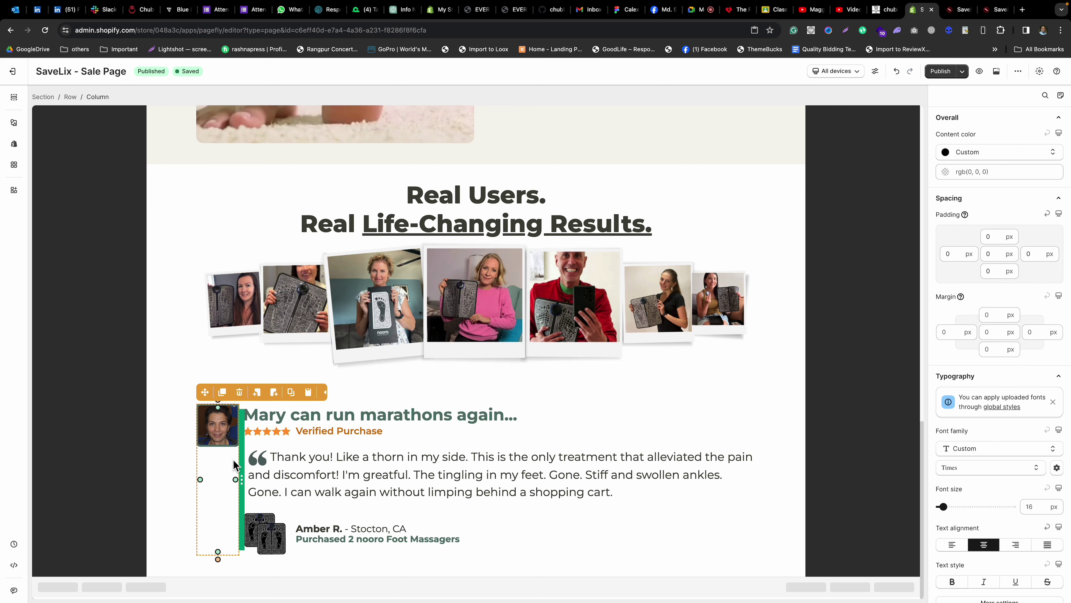
pyautogui.click(250, 471)
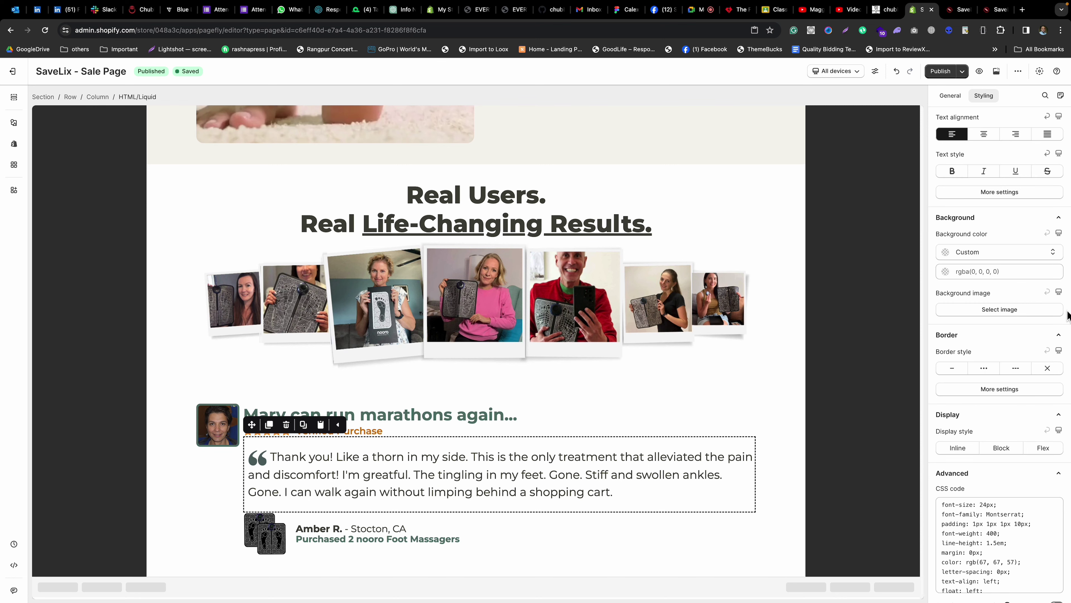
pyautogui.scroll(1, 982, 257)
pyautogui.scroll(9, 982, 256)
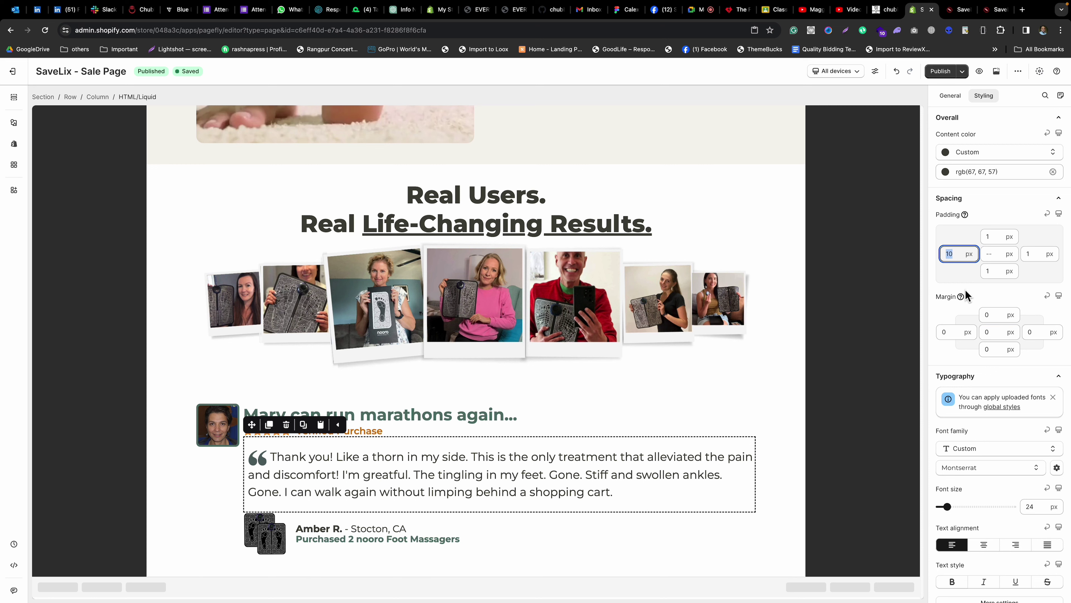
pyautogui.write('0')
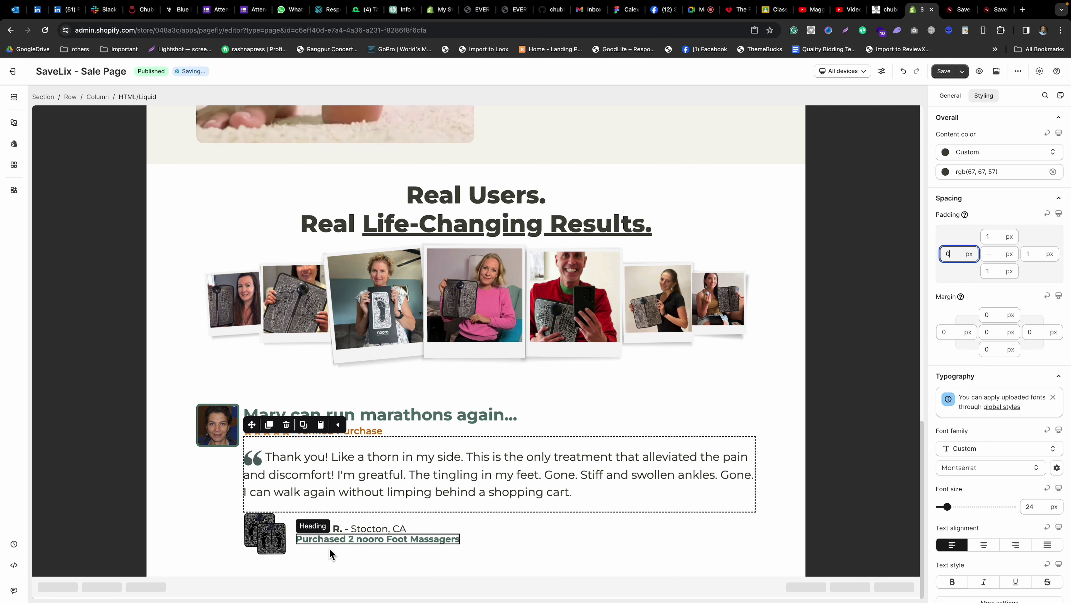
# Set the testimonial row's column spacing to 20 px.
pyautogui.click(249, 559)
pyautogui.click(948, 96)
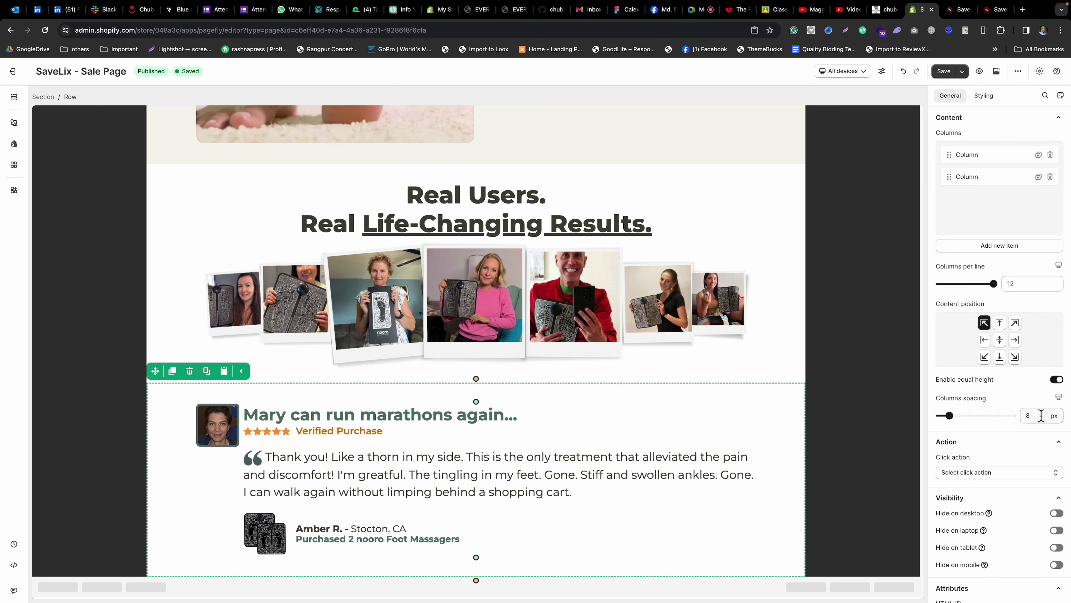
pyautogui.write('15')
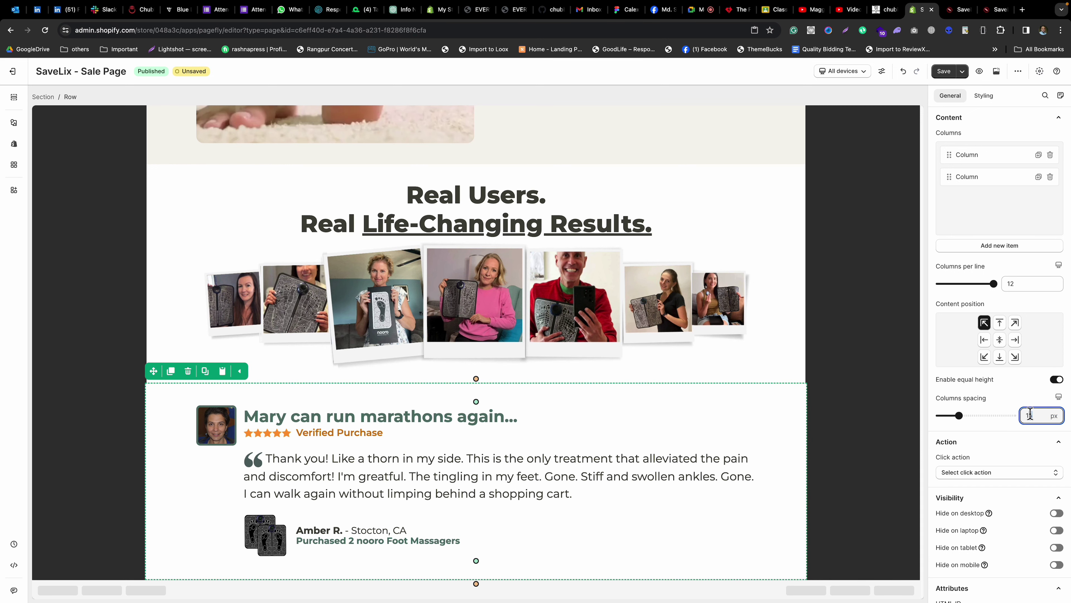
pyautogui.press('BackSpace')
pyautogui.press('BackSpace')
pyautogui.write('20')
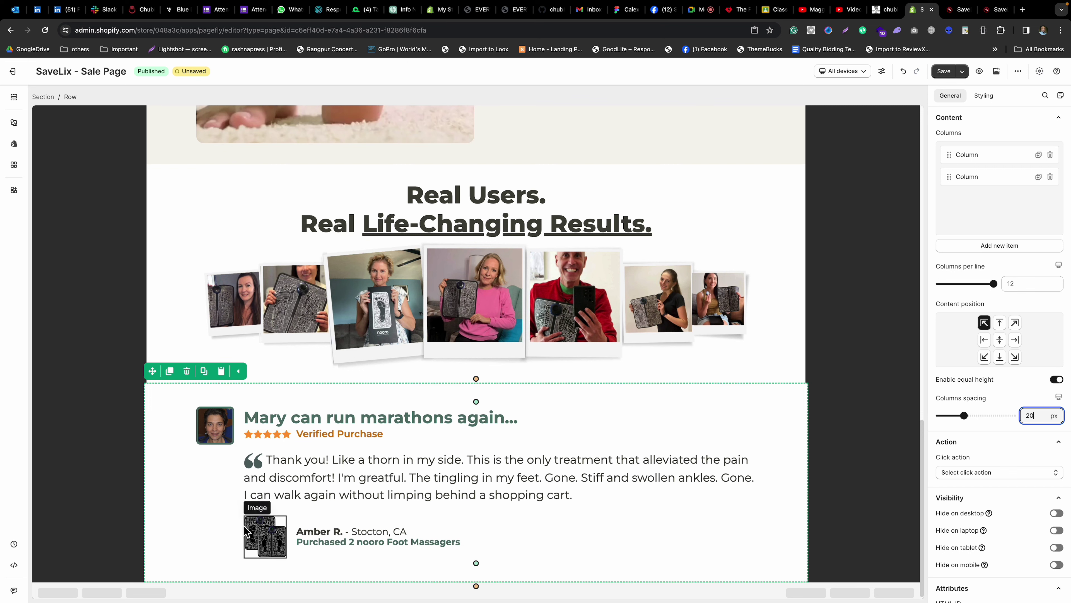
# Check the spacing between testimonials on the Nooro reference page and duplicate the testimonial row in PageFly.
pyautogui.click(635, 534)
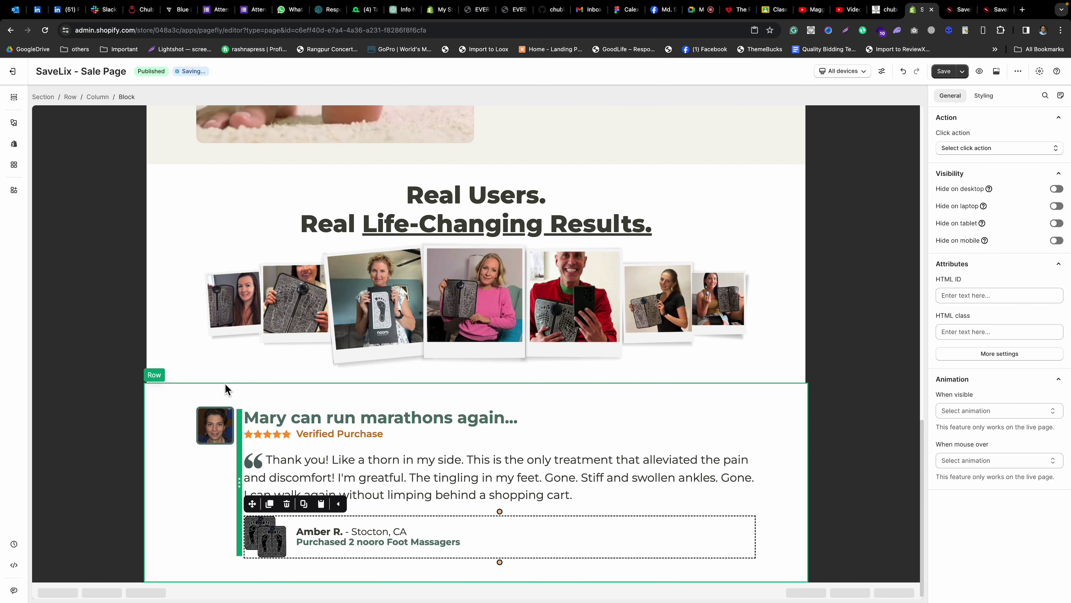
pyautogui.click(297, 388)
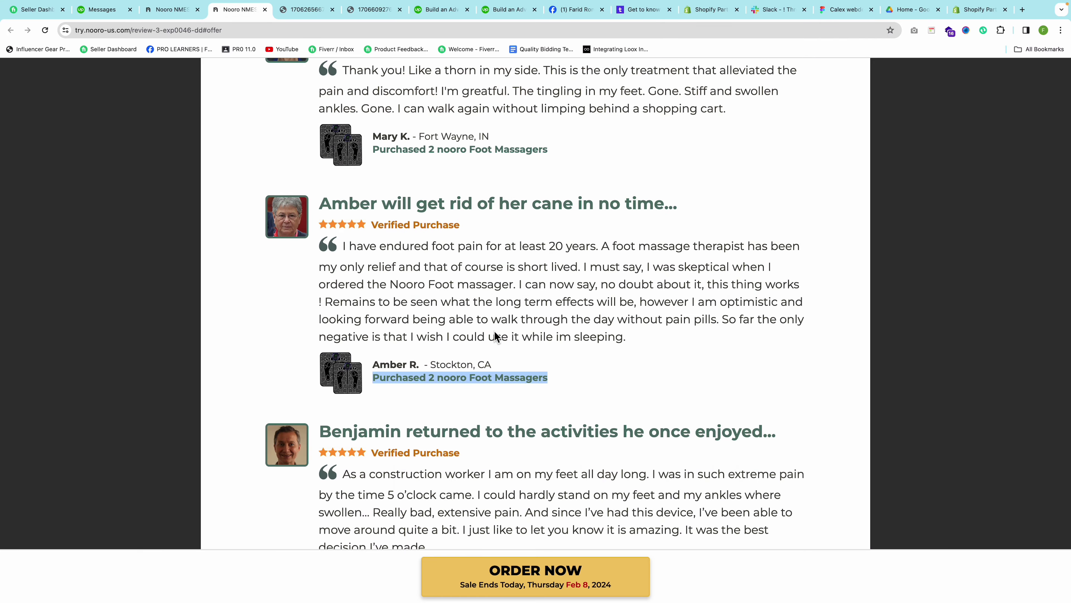
pyautogui.scroll(-2, 496, 336)
pyautogui.scroll(2, 496, 336)
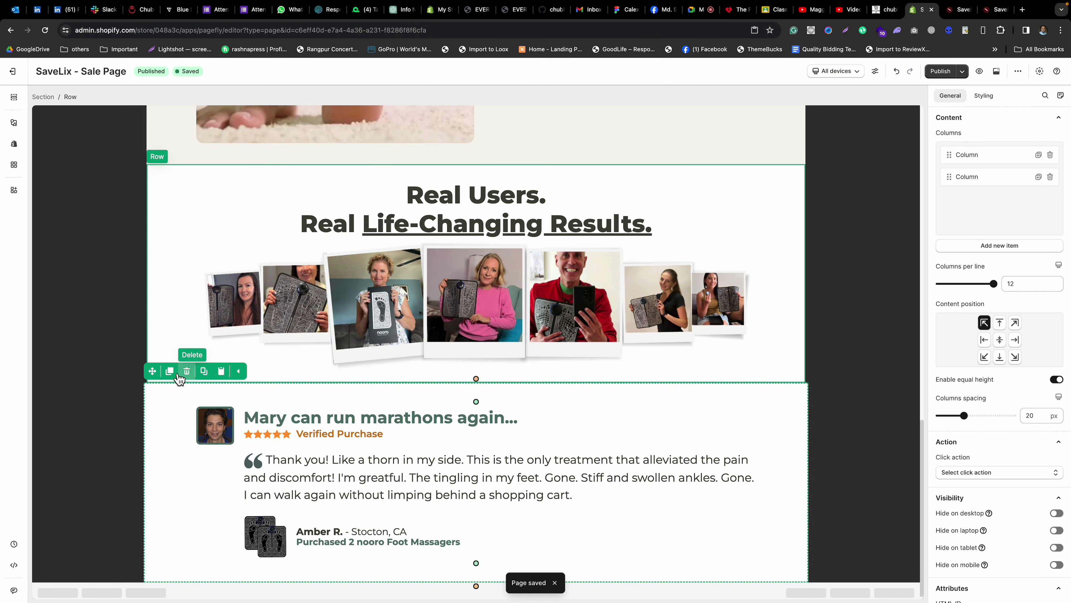
pyautogui.click(170, 371)
pyautogui.scroll(-5, 349, 418)
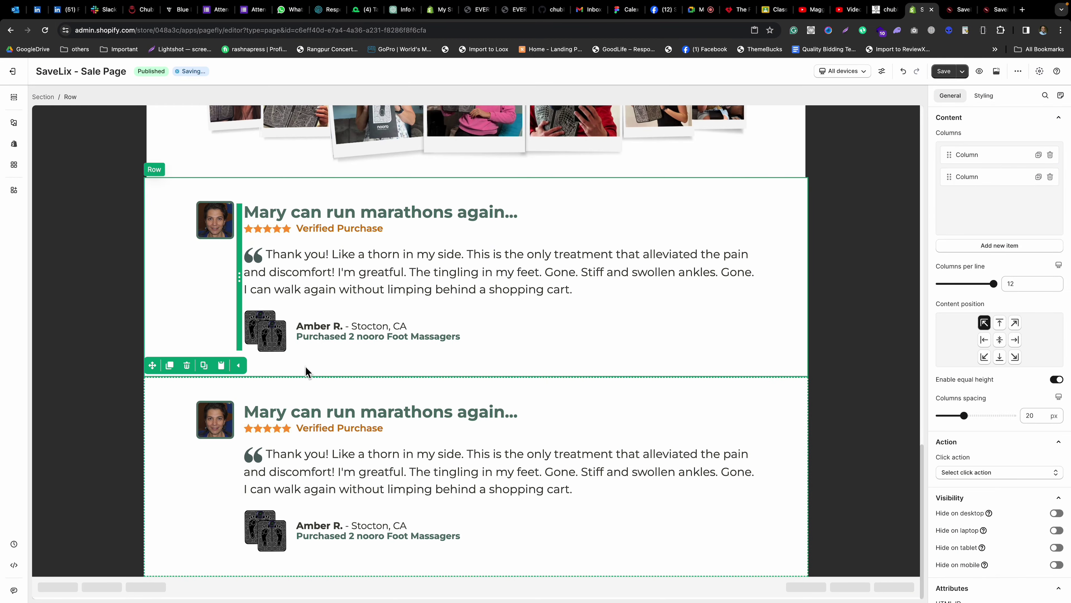
# Set the bottom padding of the first testimonial row to 20 px.
pyautogui.click(307, 371)
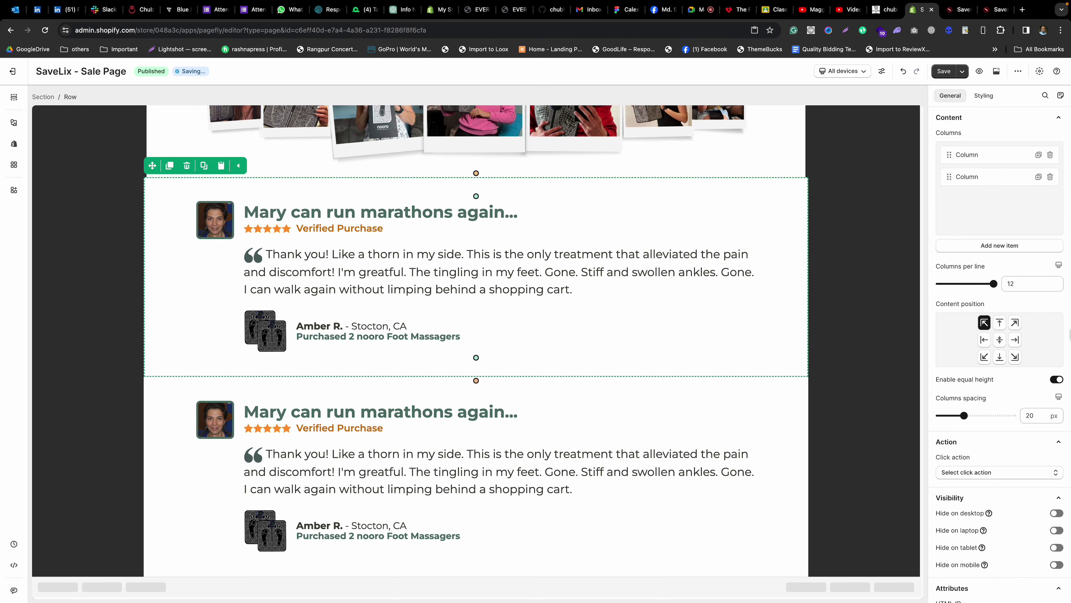
pyautogui.click(981, 96)
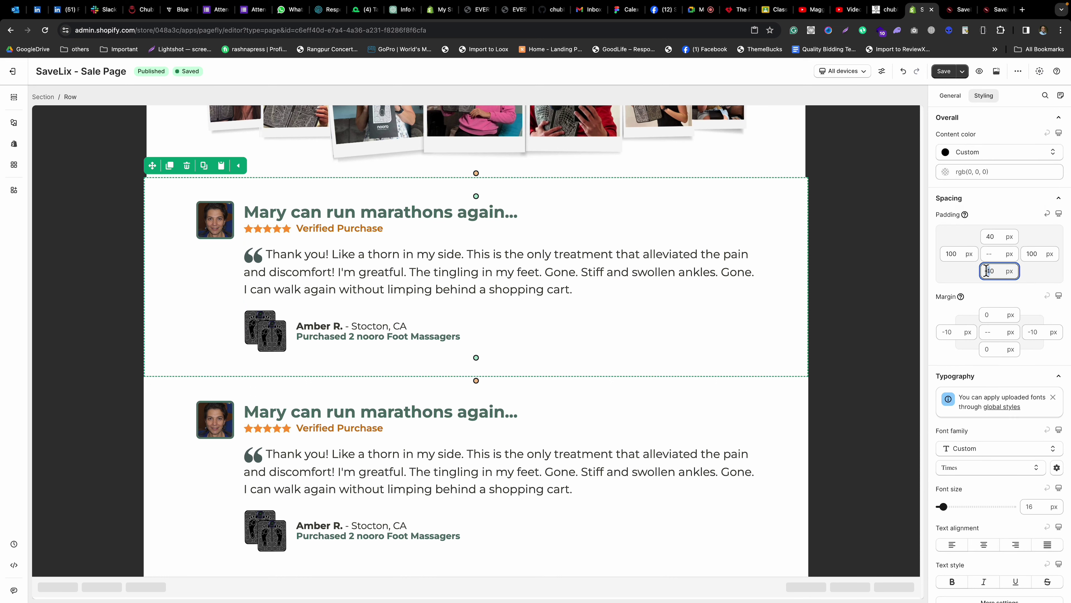
pyautogui.write('2')
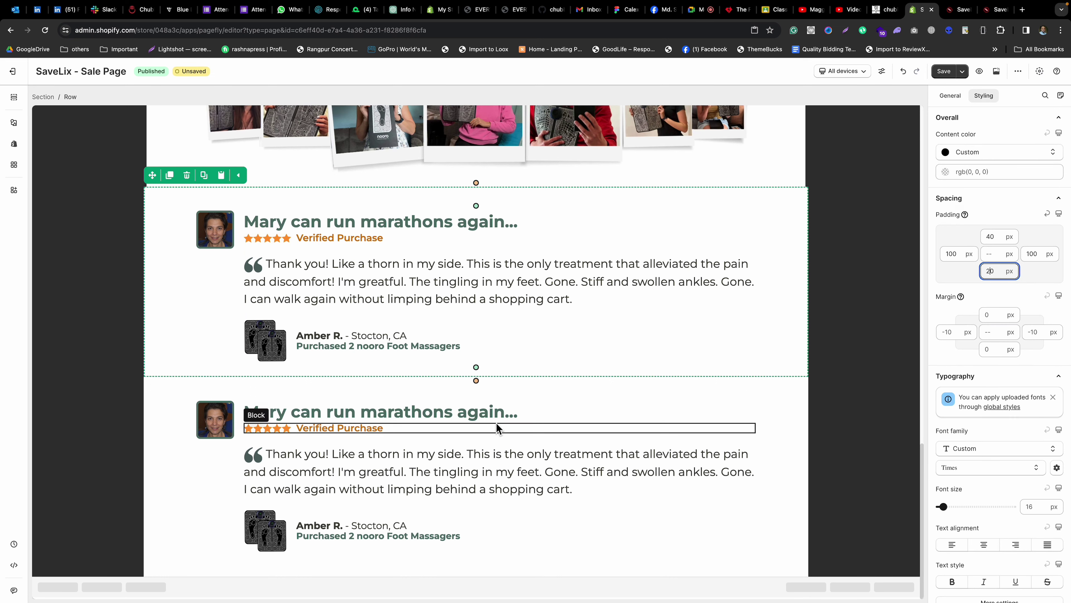
# Set the top and bottom padding of the second testimonial row to 20 px.
pyautogui.click(590, 387)
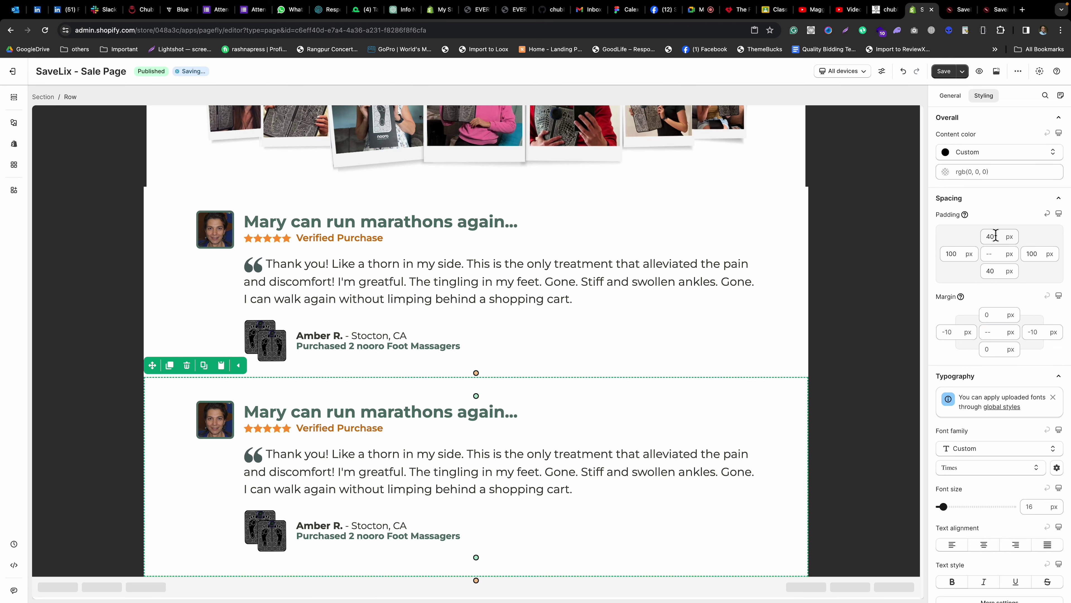
pyautogui.write('2')
pyautogui.click(991, 272)
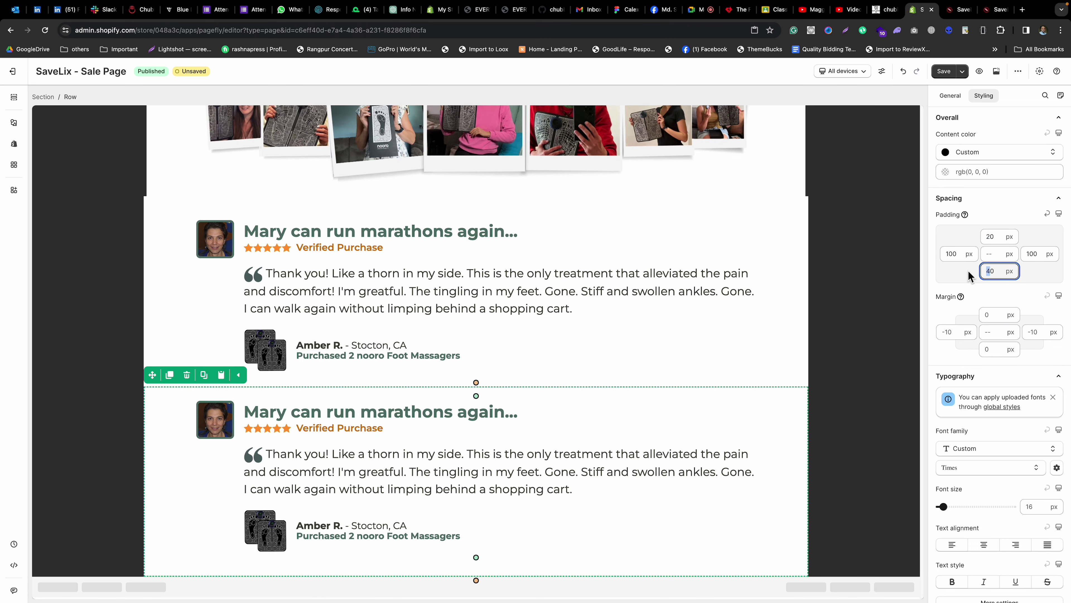
pyautogui.press('BackSpace')
pyautogui.write('2')
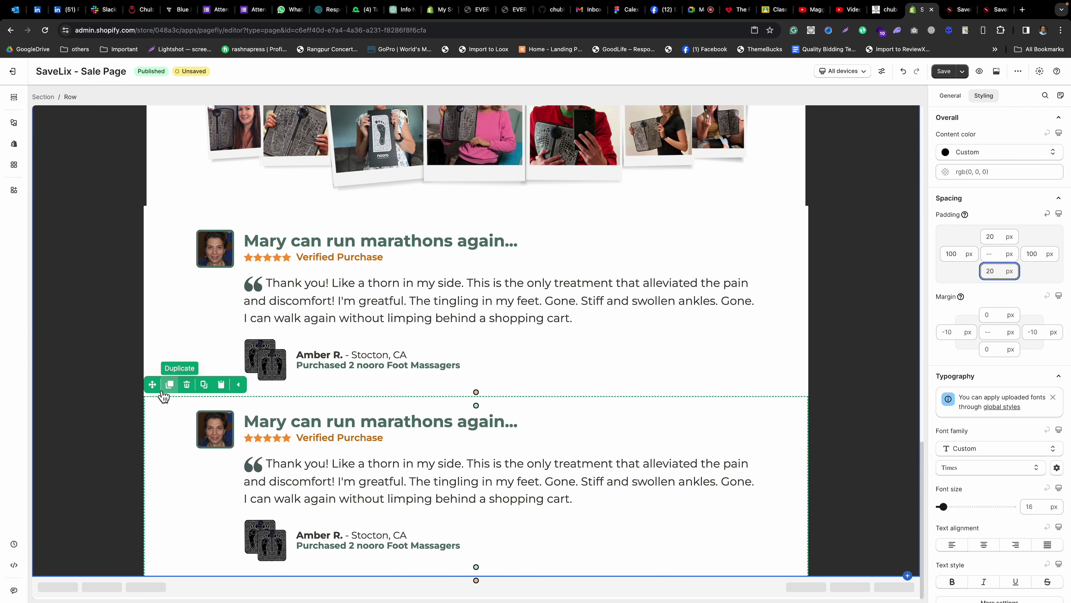
# Duplicate the second testimonial row twice, checking the reference page for what follows the three testimonials.
pyautogui.click(169, 384)
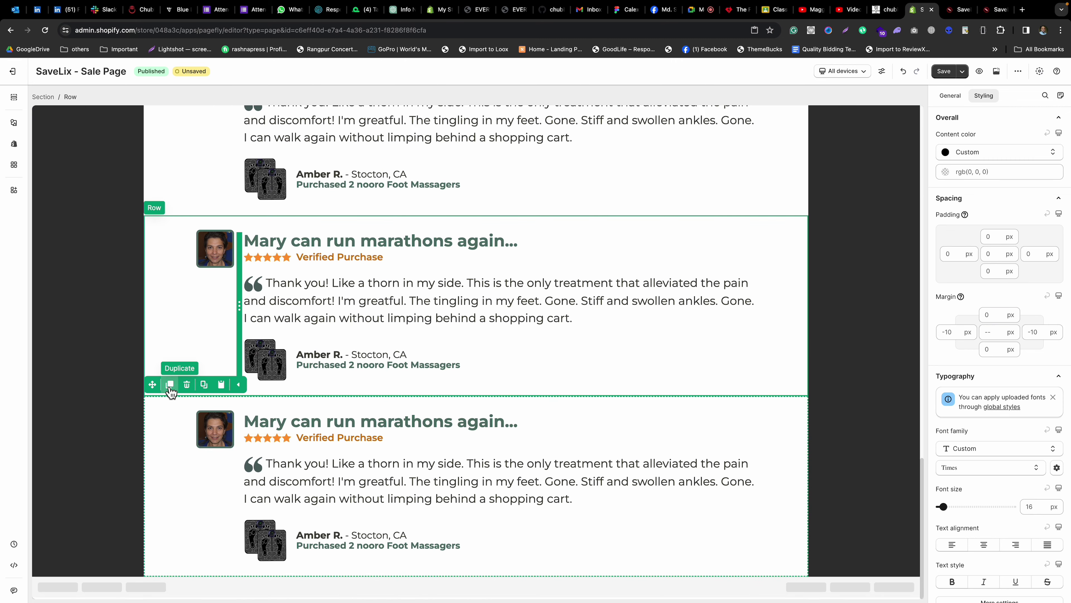
pyautogui.press('super+grave')
pyautogui.scroll(-5, 454, 434)
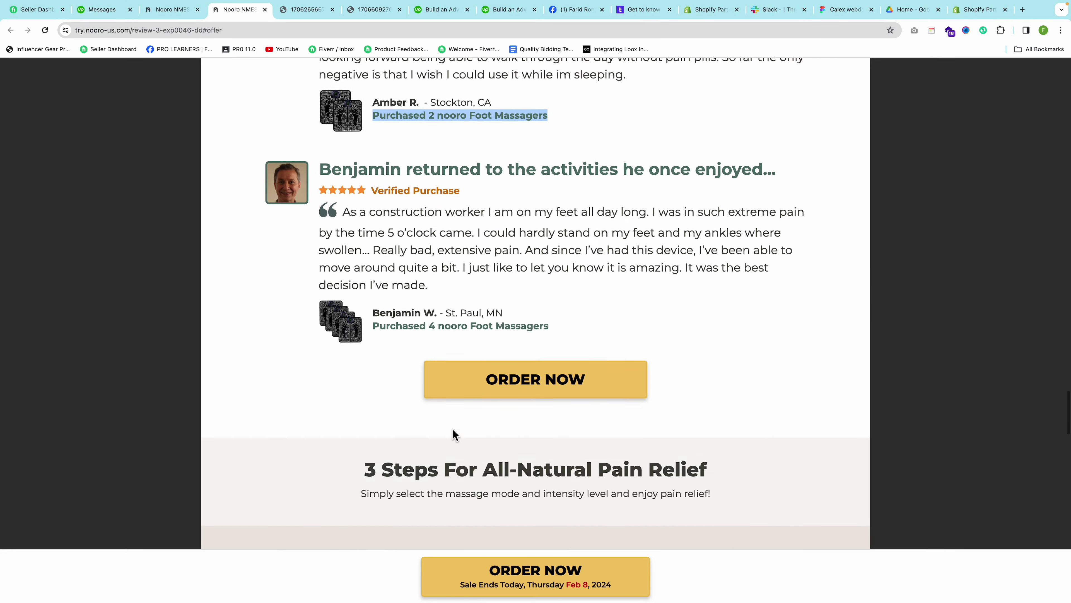
pyautogui.scroll(-1, 454, 435)
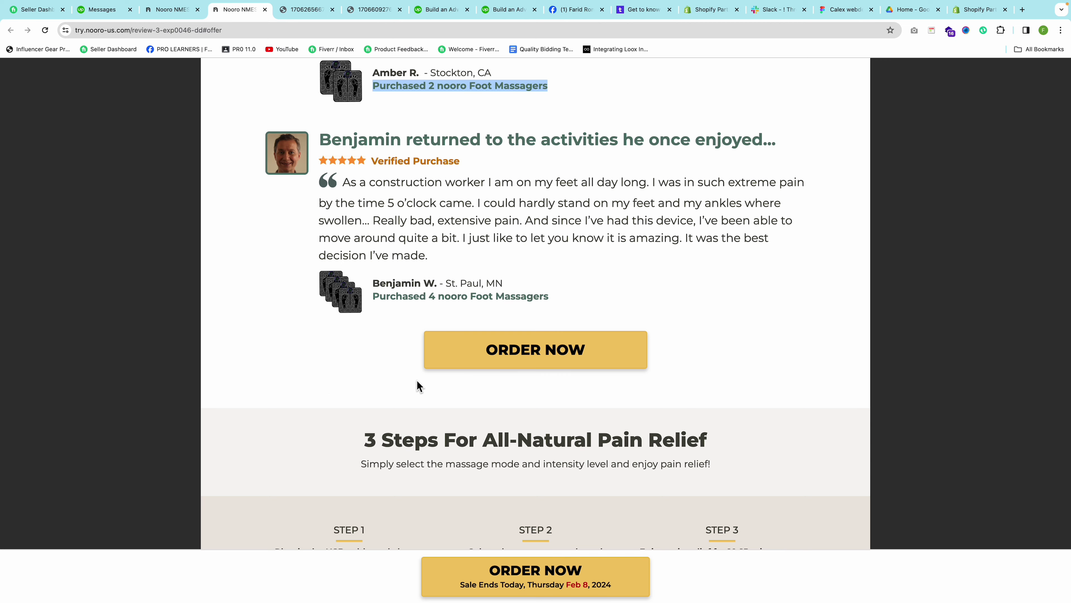
pyautogui.press('super+grave')
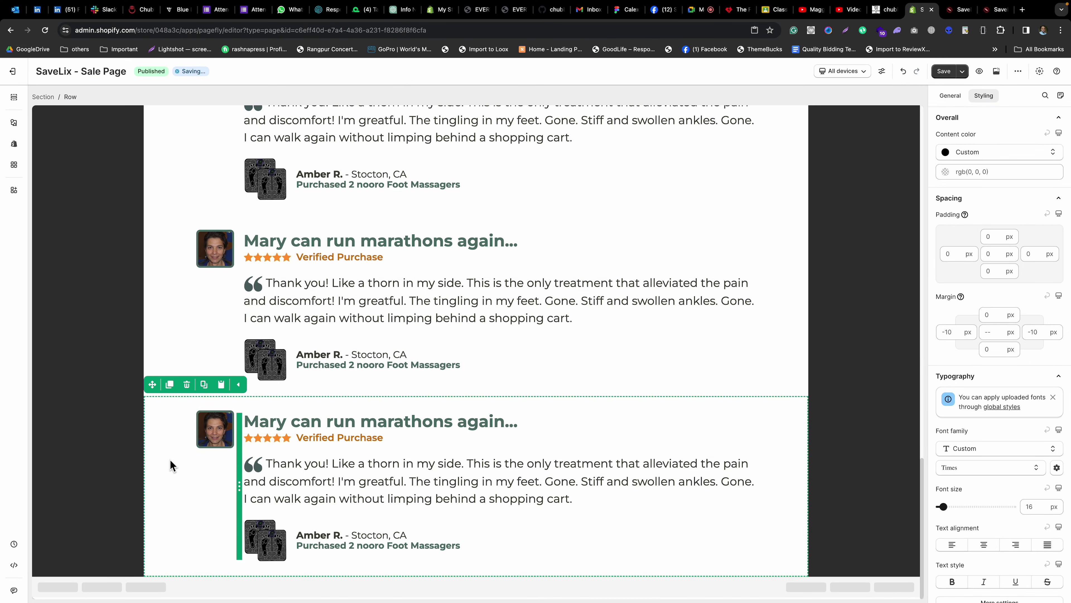
pyautogui.click(169, 384)
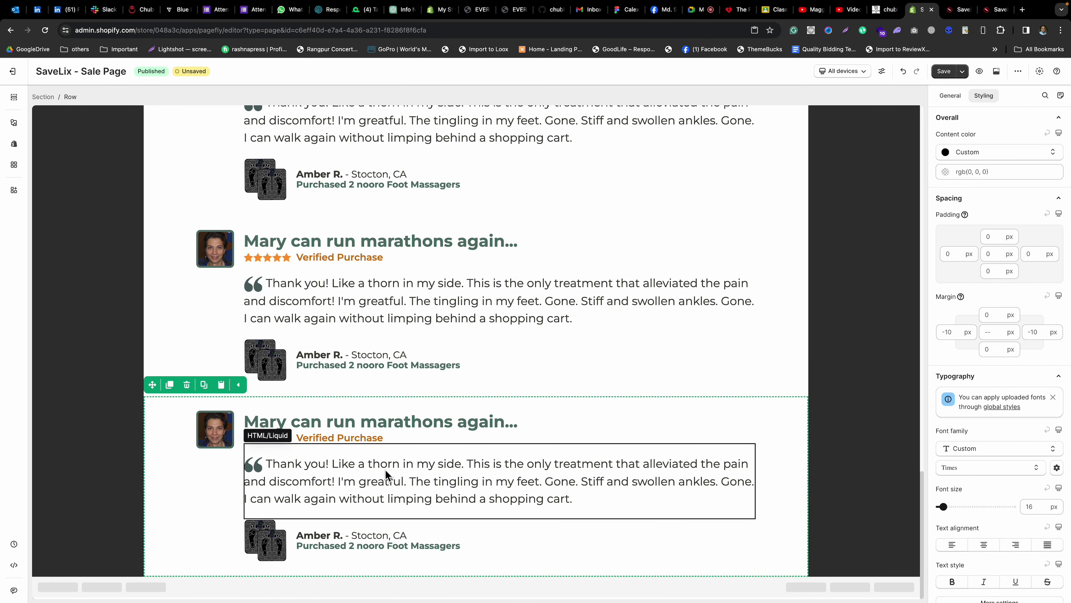
pyautogui.click(218, 489)
pyautogui.click(206, 449)
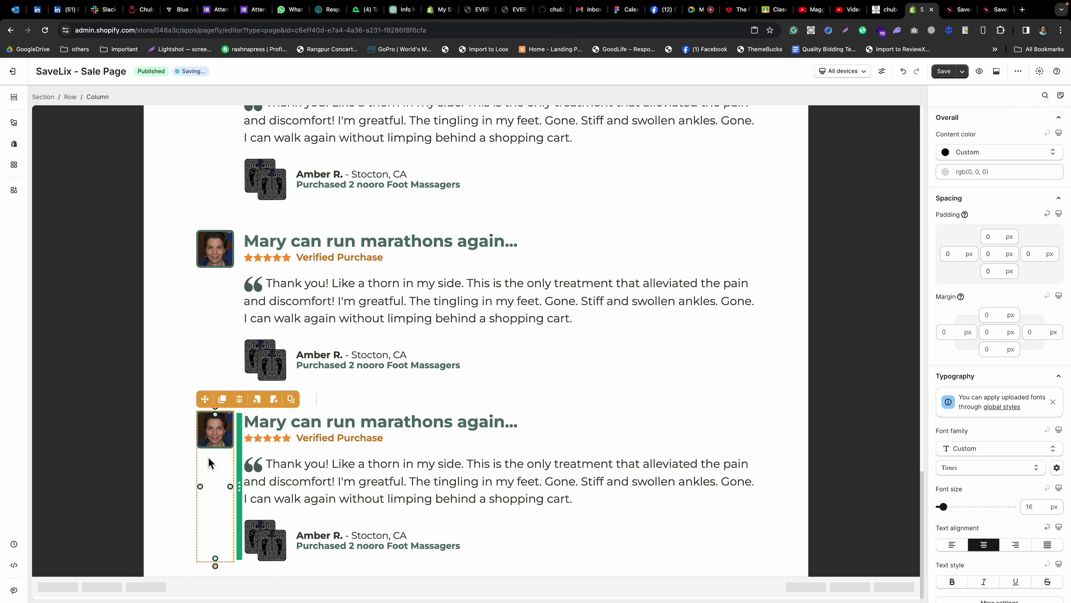
pyautogui.click(239, 400)
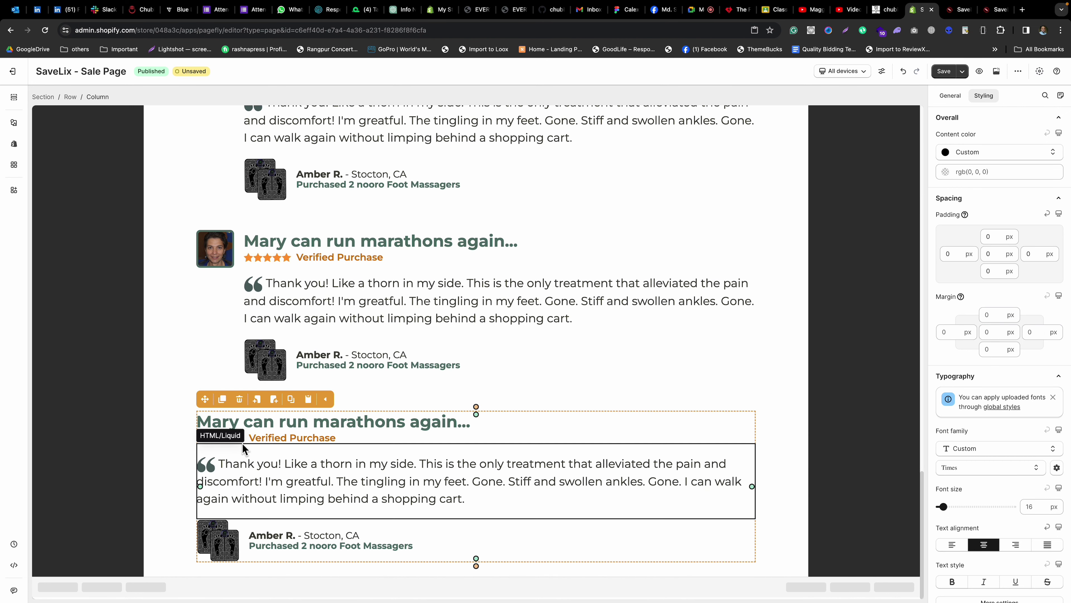
pyautogui.click(903, 71)
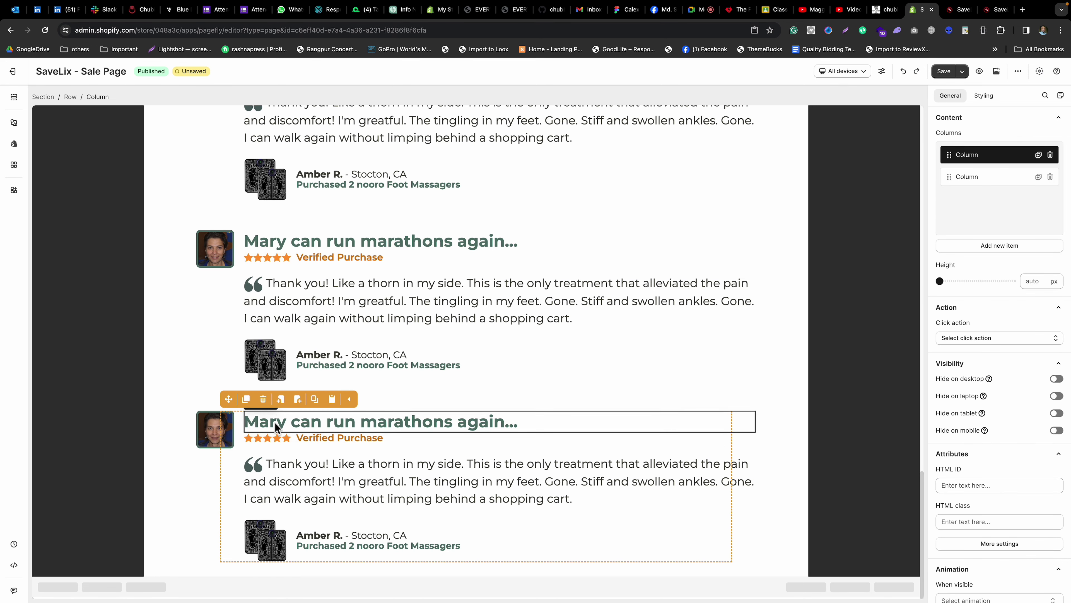
pyautogui.click(263, 399)
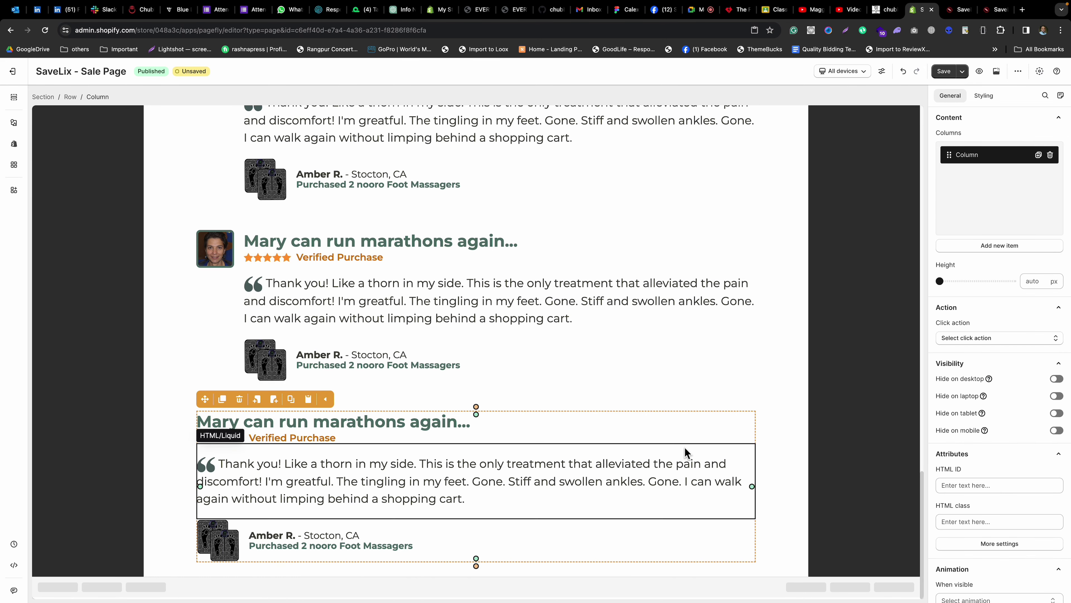
pyautogui.click(903, 71)
# Delete the text column and the remaining portrait image from the last duplicated testimonial row.
pyautogui.click(603, 441)
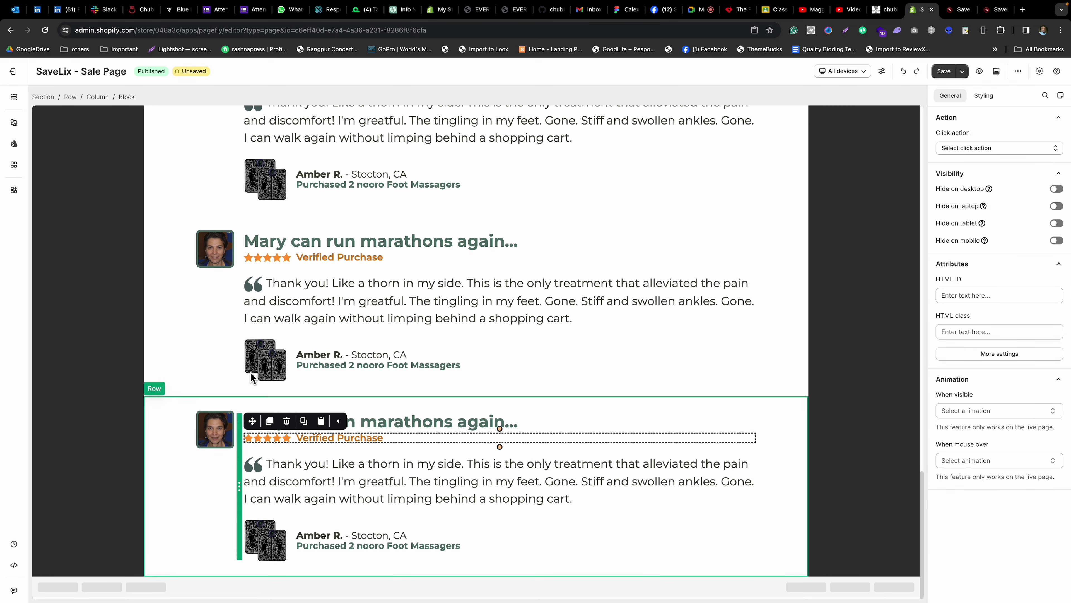
pyautogui.click(97, 96)
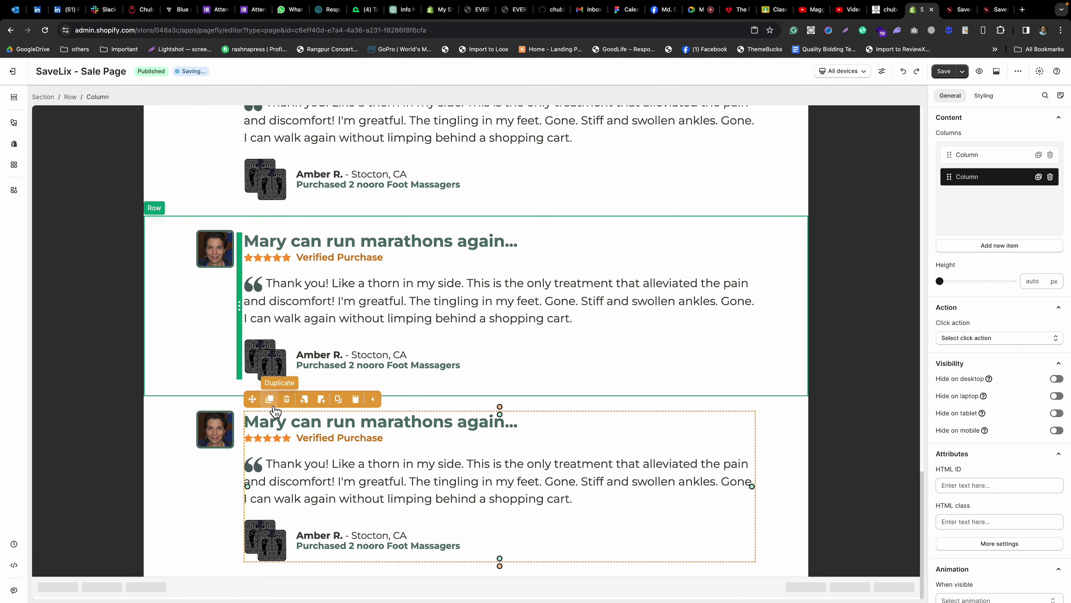
pyautogui.scroll(-2, 284, 395)
pyautogui.click(477, 536)
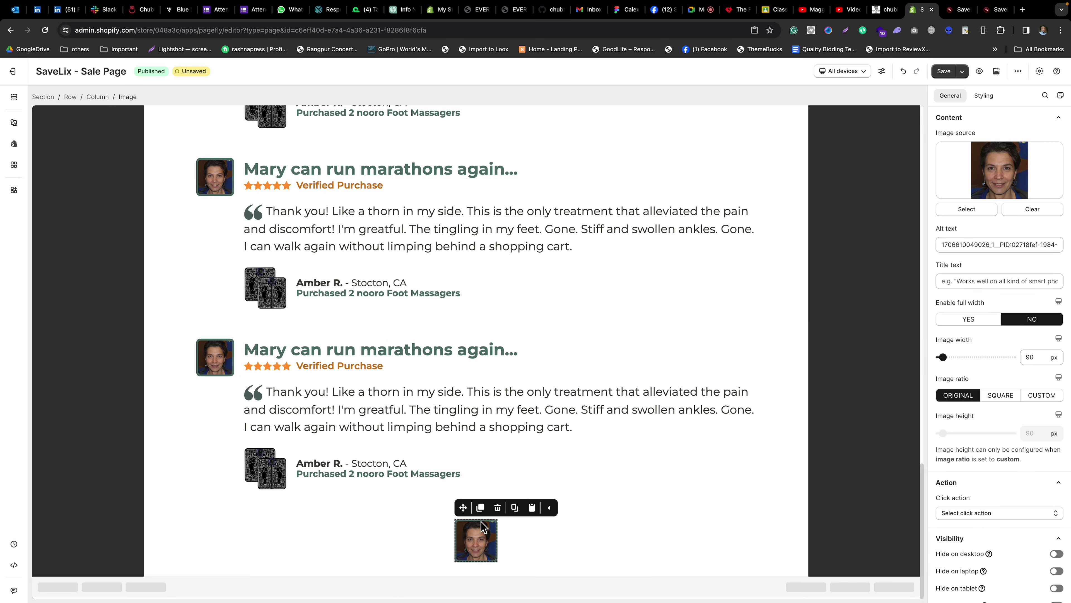
pyautogui.click(497, 508)
# Place a horizontally centred duplicate of the hero's ORDER NOW button in the empty row below the testimonials.
pyautogui.scroll(15, 529, 271)
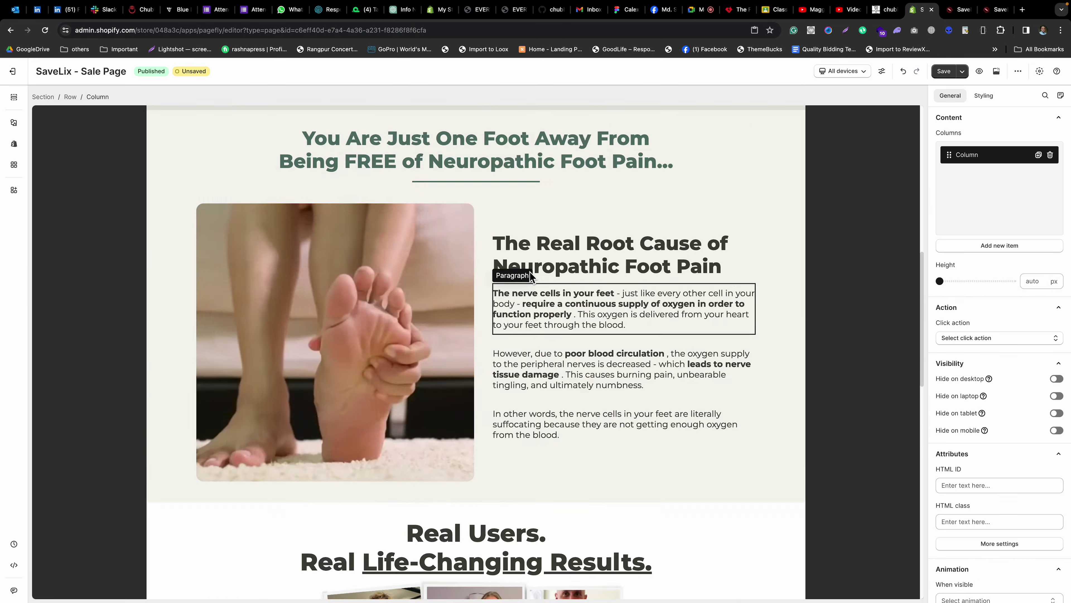
pyautogui.click(299, 341)
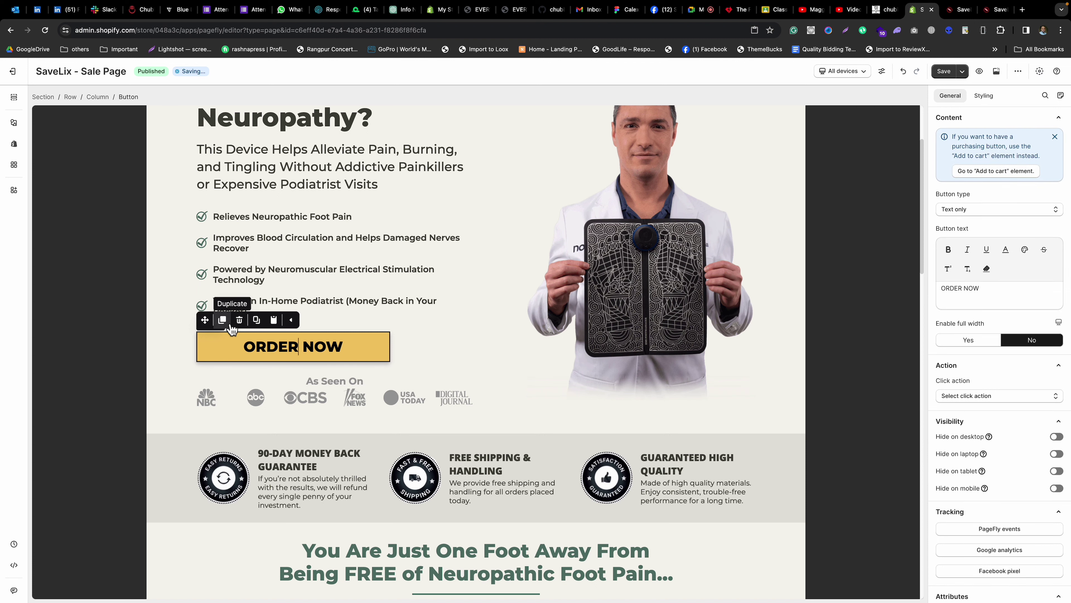
pyautogui.click(224, 321)
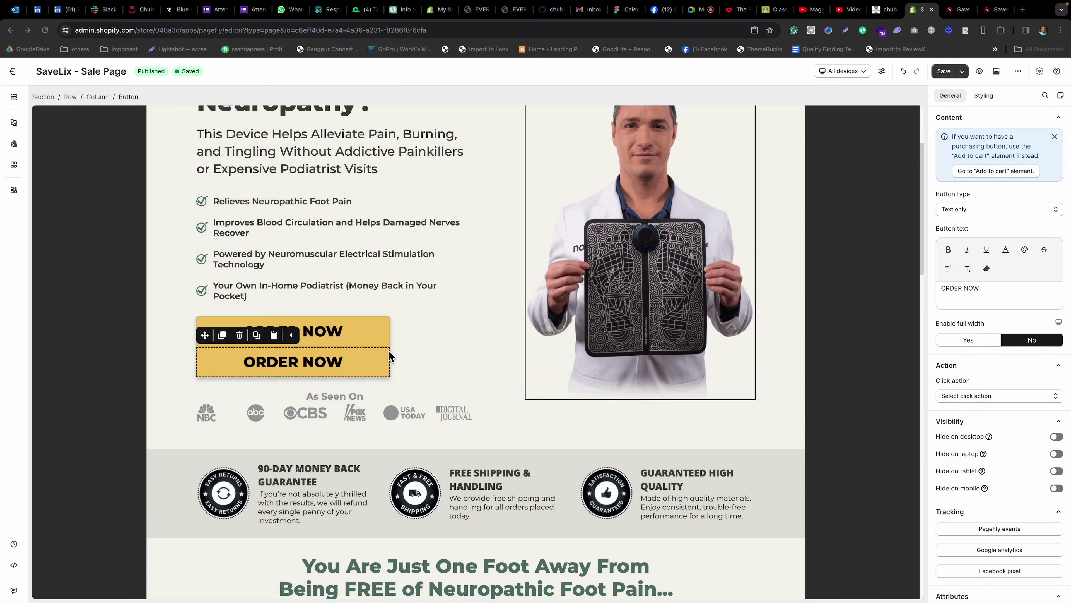
pyautogui.scroll(-15, 270, 378)
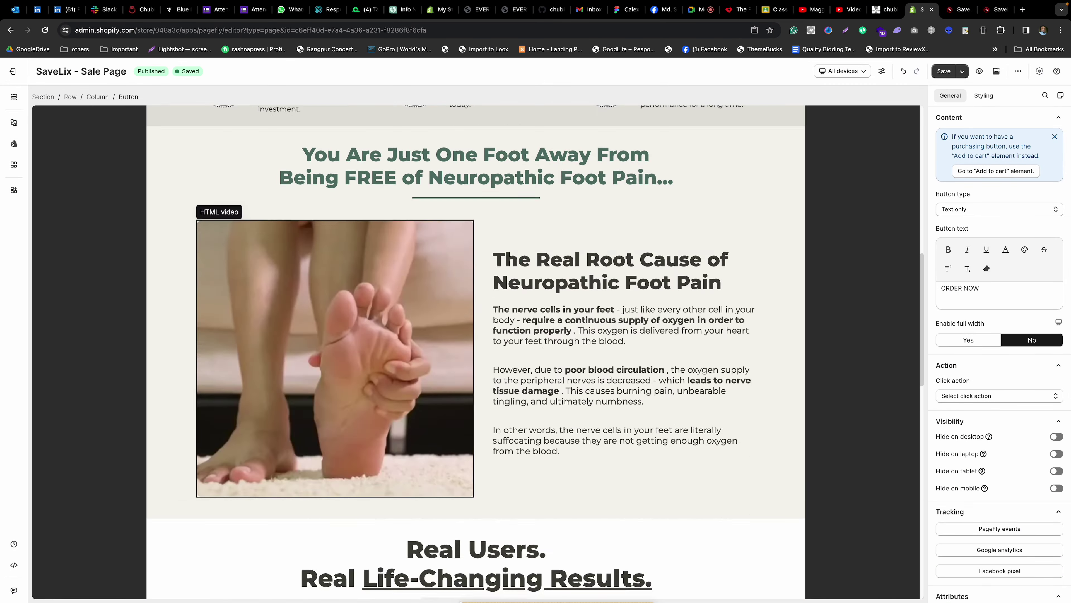
pyautogui.moveTo(451, 597); pyautogui.dragTo(452, 527)
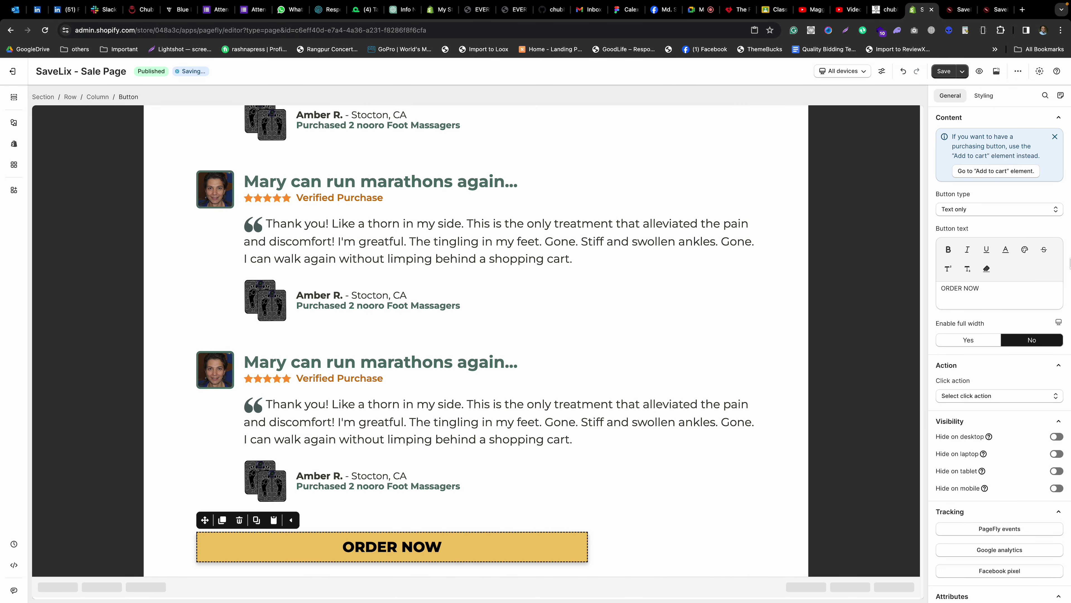
pyautogui.click(983, 96)
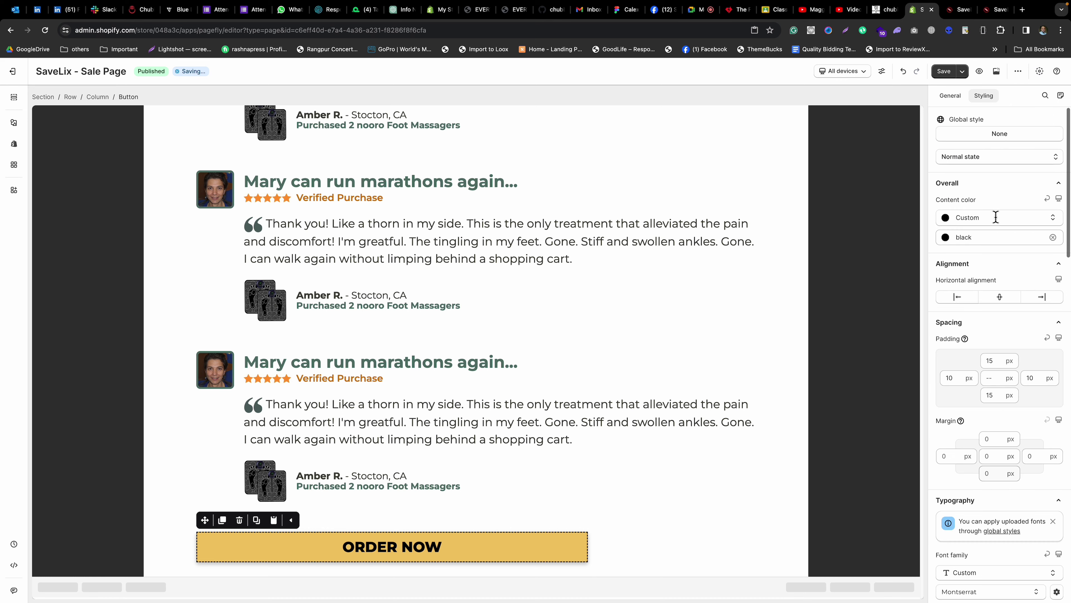
pyautogui.click(999, 298)
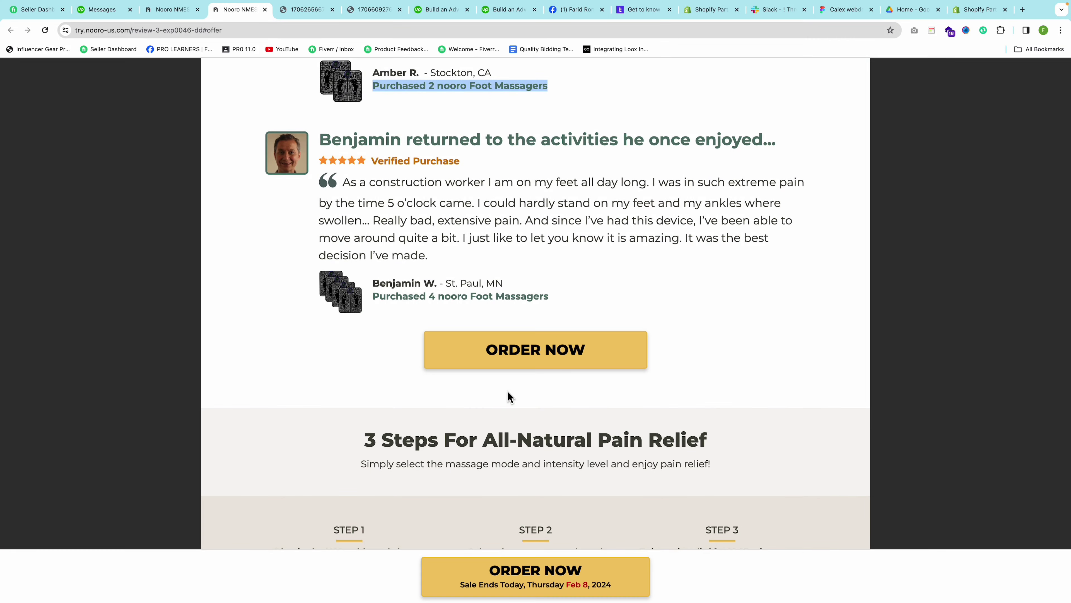
# Inspect the CSS styles of the ORDER NOW button below the testimonials on the Nooro reference page.
pyautogui.rightClick(439, 350)
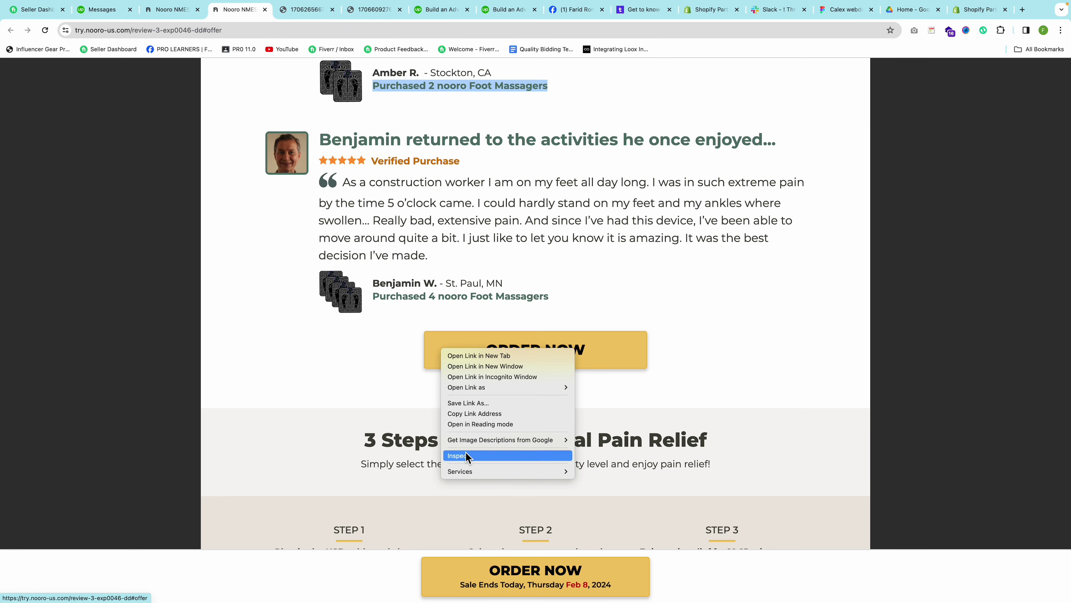
pyautogui.click(562, 421)
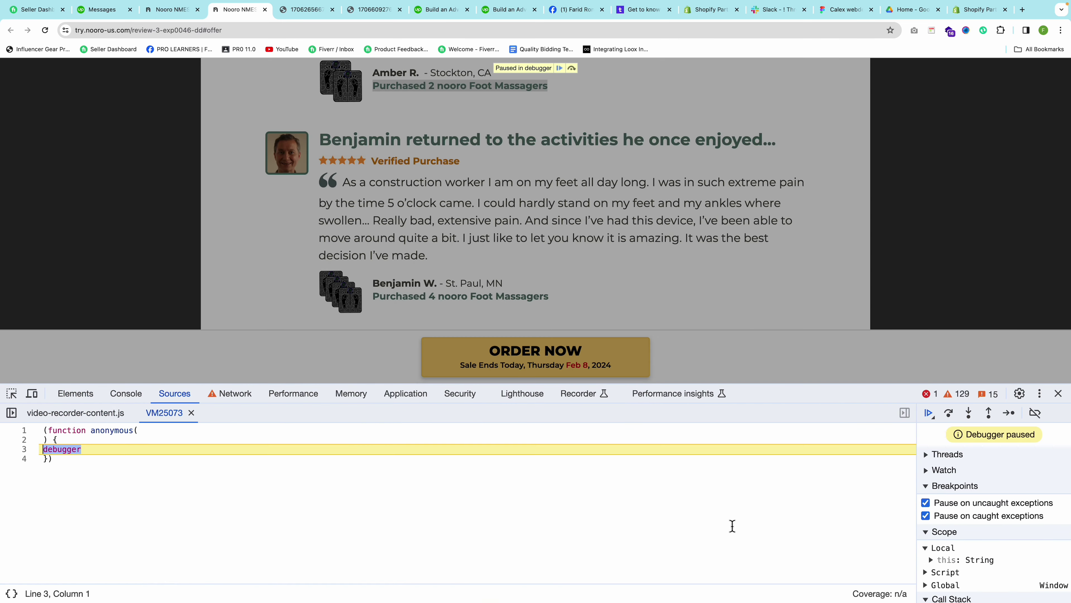
pyautogui.click(76, 393)
pyautogui.scroll(-3, 764, 525)
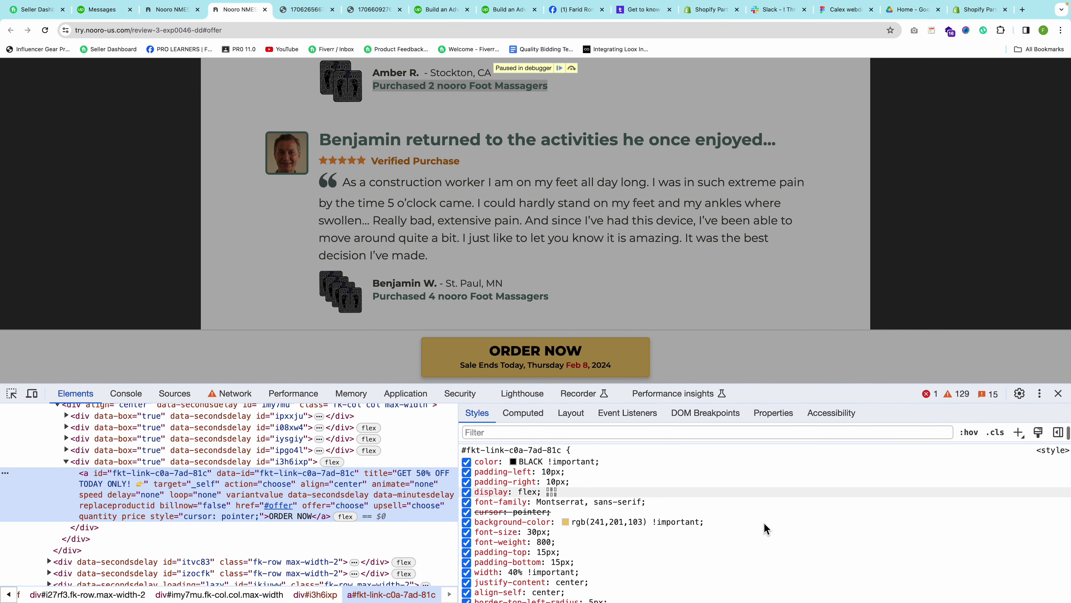
pyautogui.scroll(-5, 765, 525)
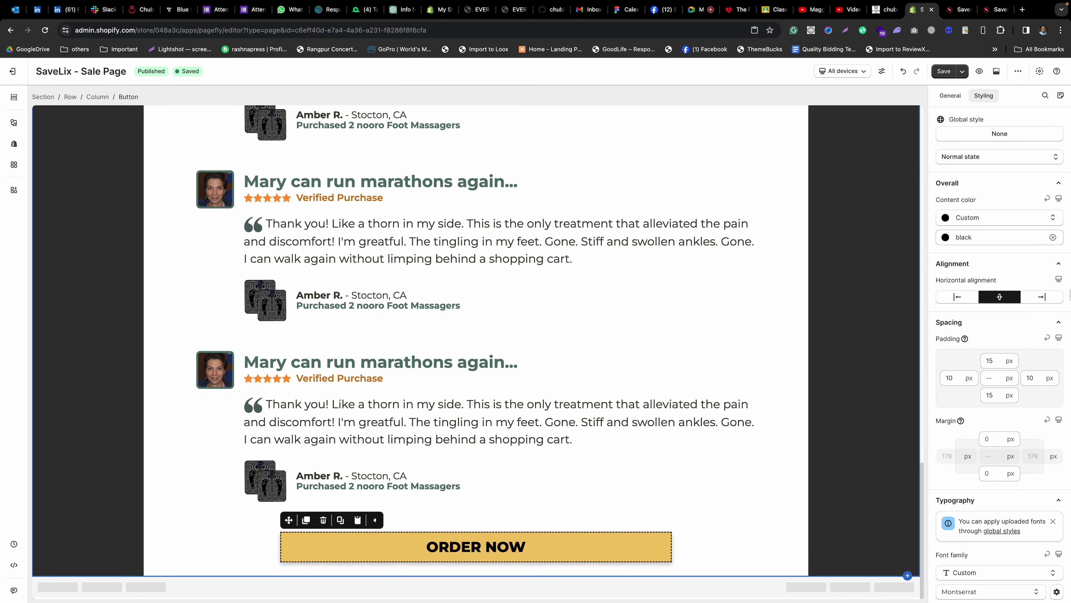
# Set the ORDER NOW button below the testimonials to a width of 100% and a max-width of 467px in its CSS code.
pyautogui.scroll(-10, 1016, 207)
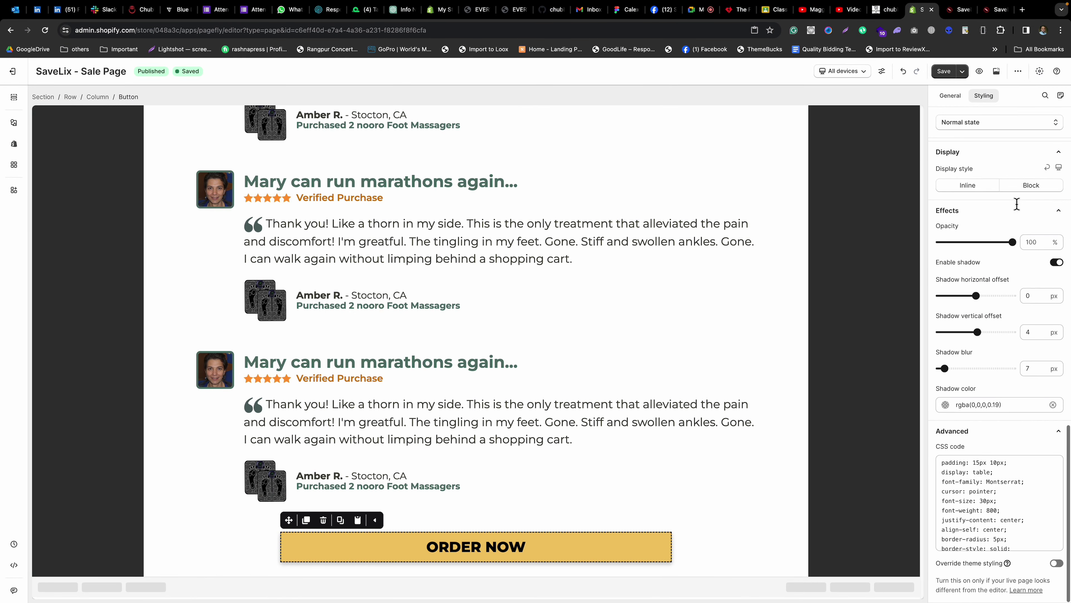
pyautogui.scroll(-5, 1002, 517)
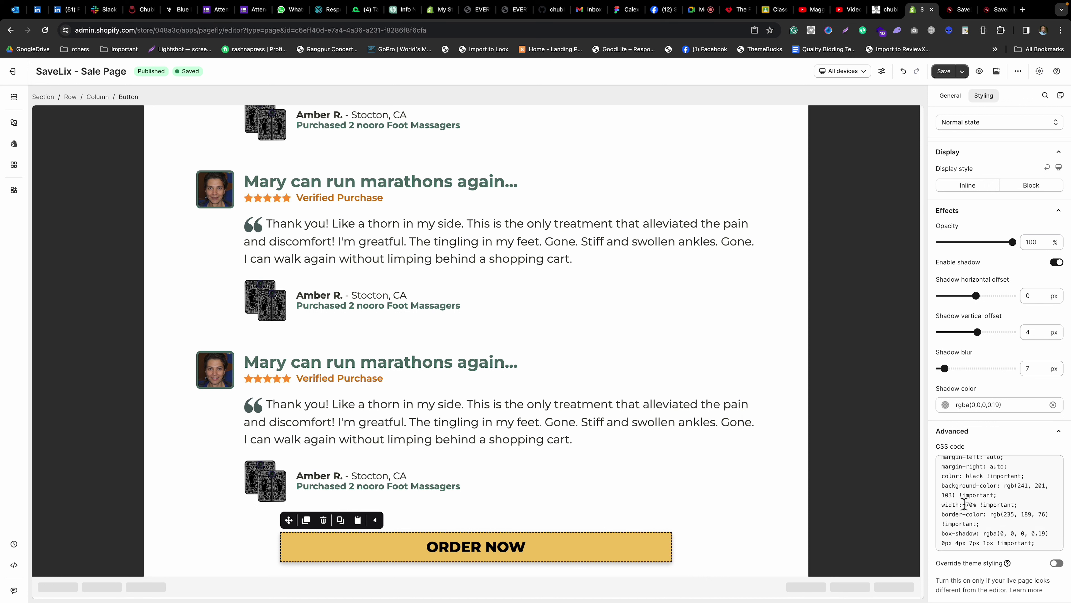
pyautogui.click(943, 504)
pyautogui.write('max-width: ')
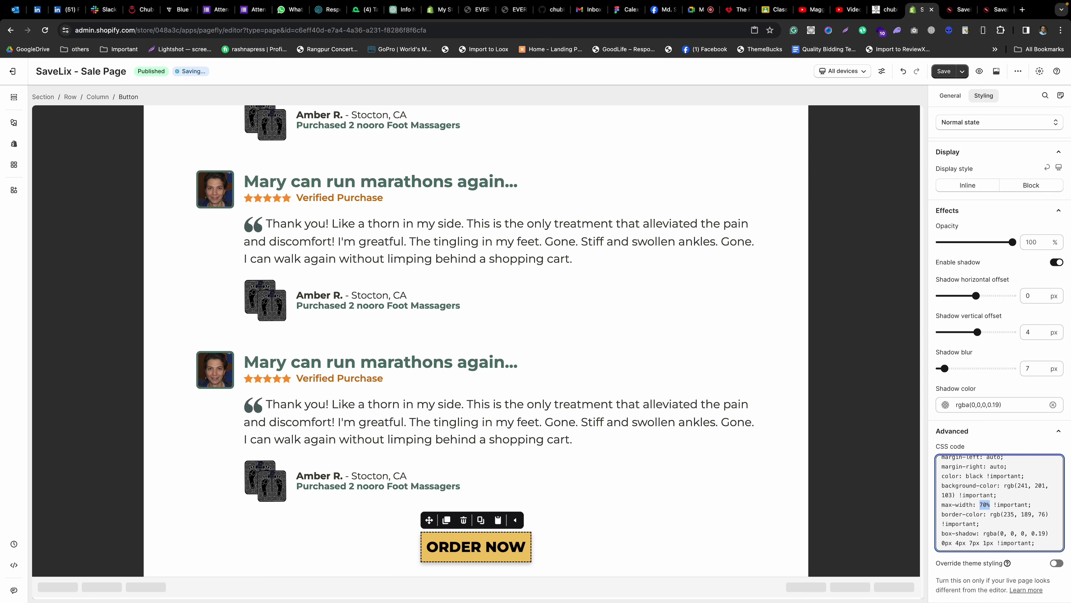
pyautogui.write('467')
pyautogui.click(1020, 448)
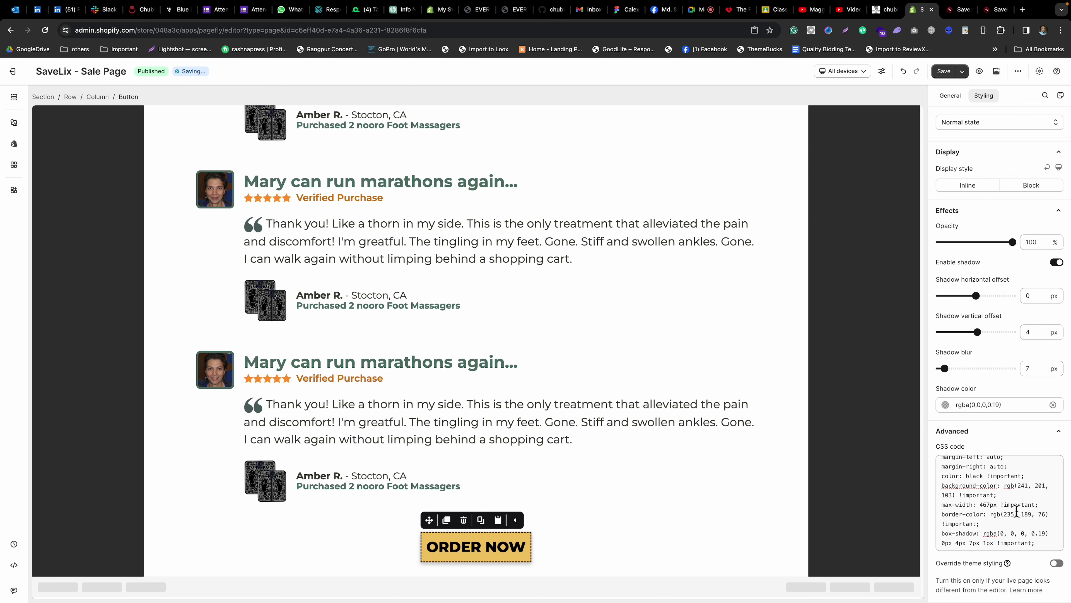
pyautogui.click(1015, 497)
pyautogui.press('Return')
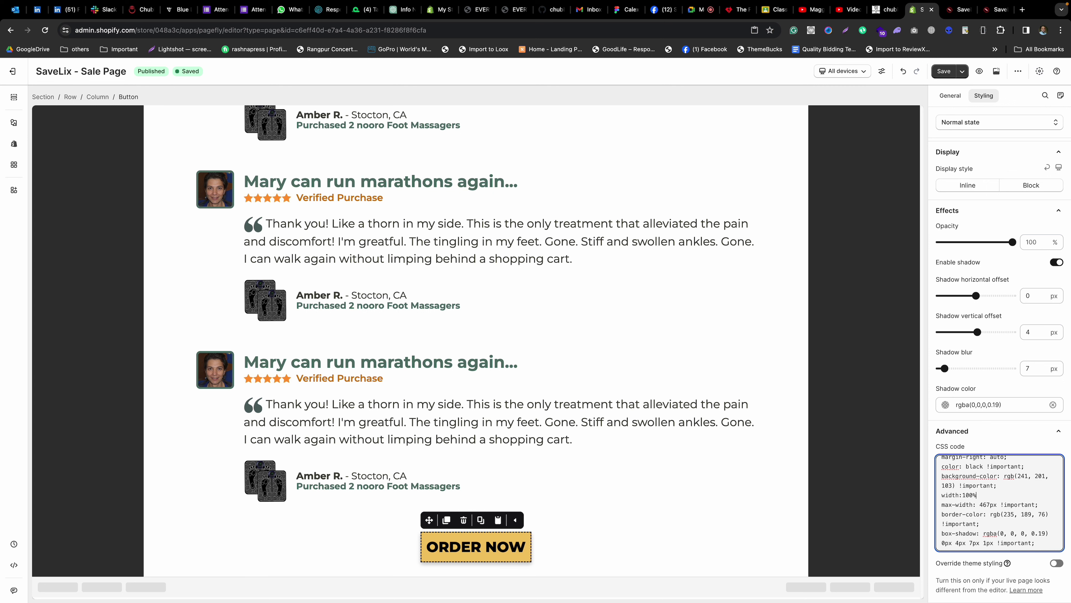
pyautogui.click(1008, 445)
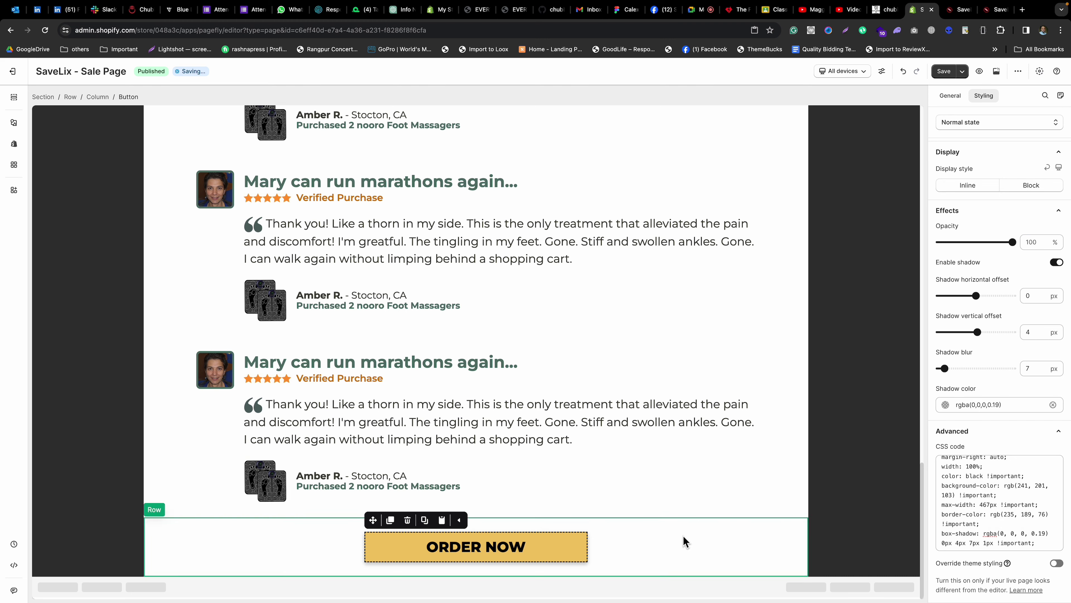
# Set the bottom padding of the ORDER NOW button's row to 40 px, checking the reference page's spacing, and save the page.
pyautogui.click(677, 543)
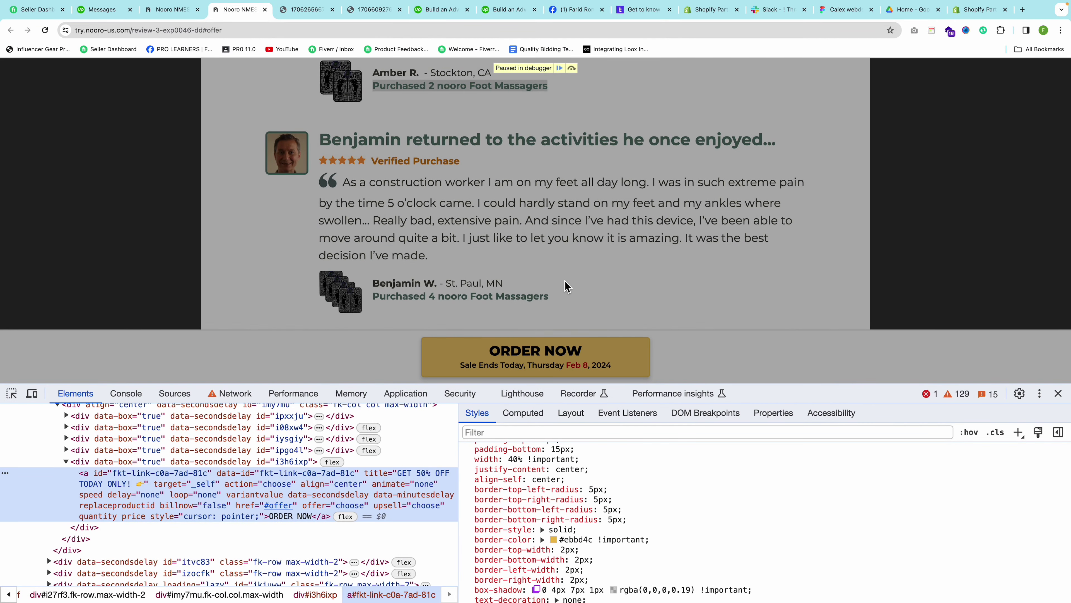
pyautogui.scroll(-2, 566, 287)
pyautogui.scroll(-1, 566, 287)
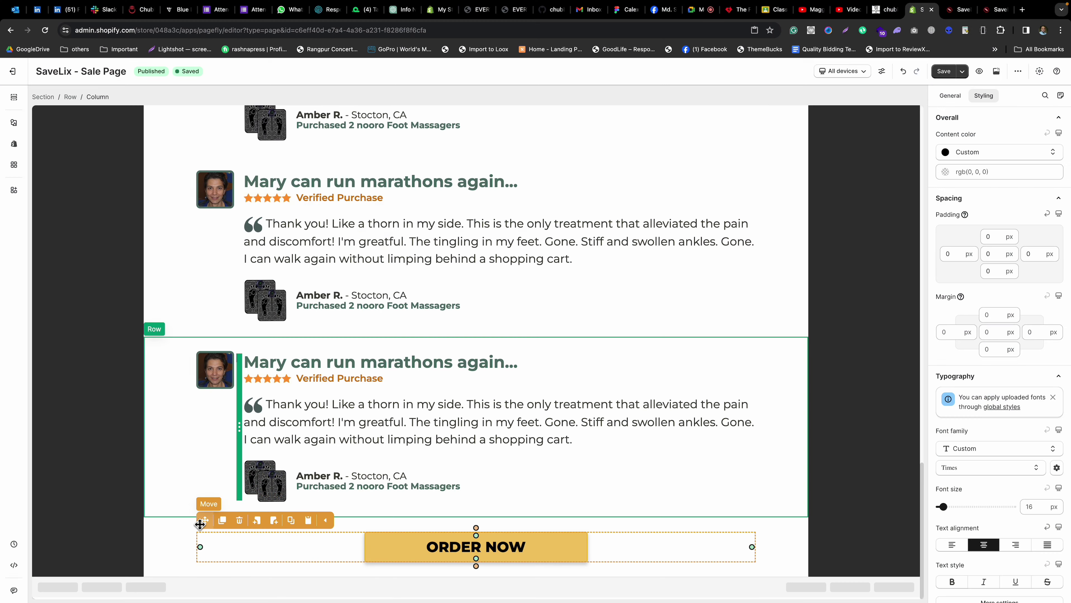
pyautogui.click(191, 564)
pyautogui.moveTo(989, 271); pyautogui.dragTo(981, 271)
pyautogui.write('4')
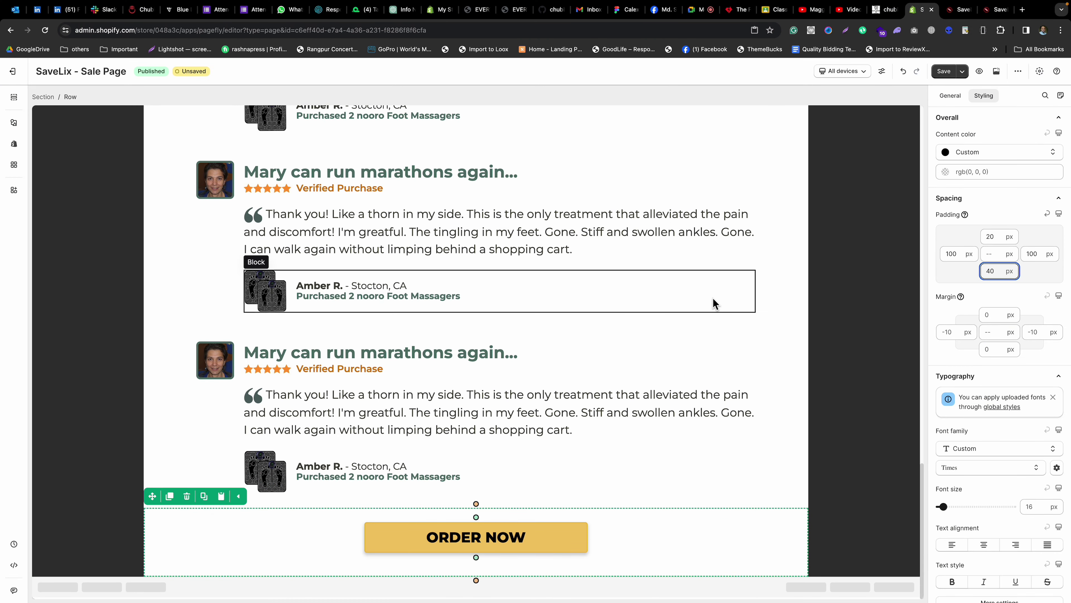
pyautogui.click(944, 71)
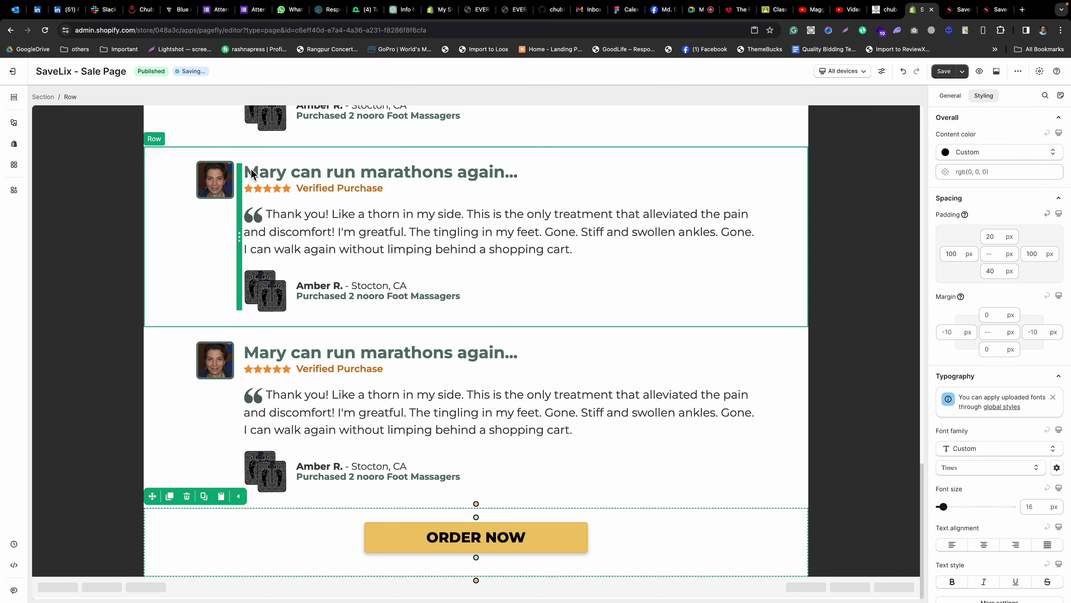
# Close the developer tools on the Nooro reference page and examine the sections from the ORDER NOW button down to the pricing cards.
pyautogui.press('super+grave')
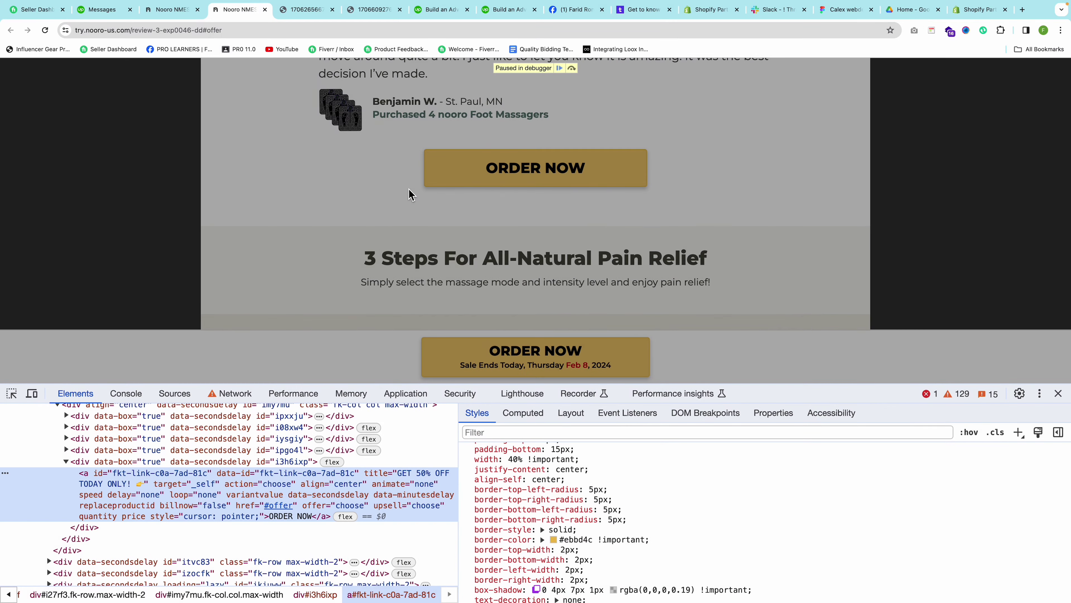
pyautogui.click(1057, 392)
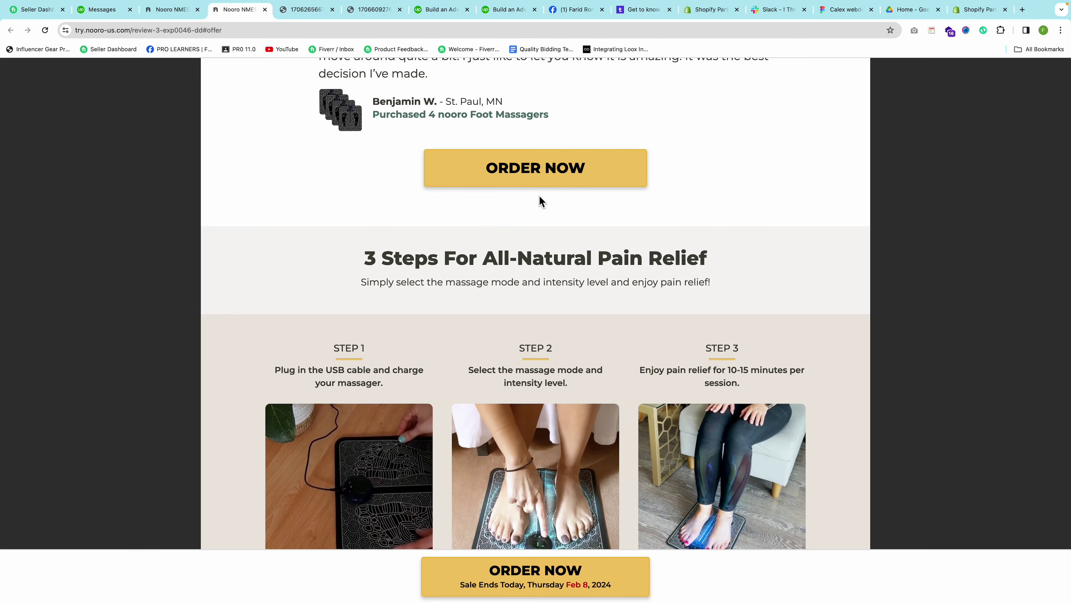
pyautogui.scroll(-20, 541, 201)
pyautogui.scroll(20, 541, 201)
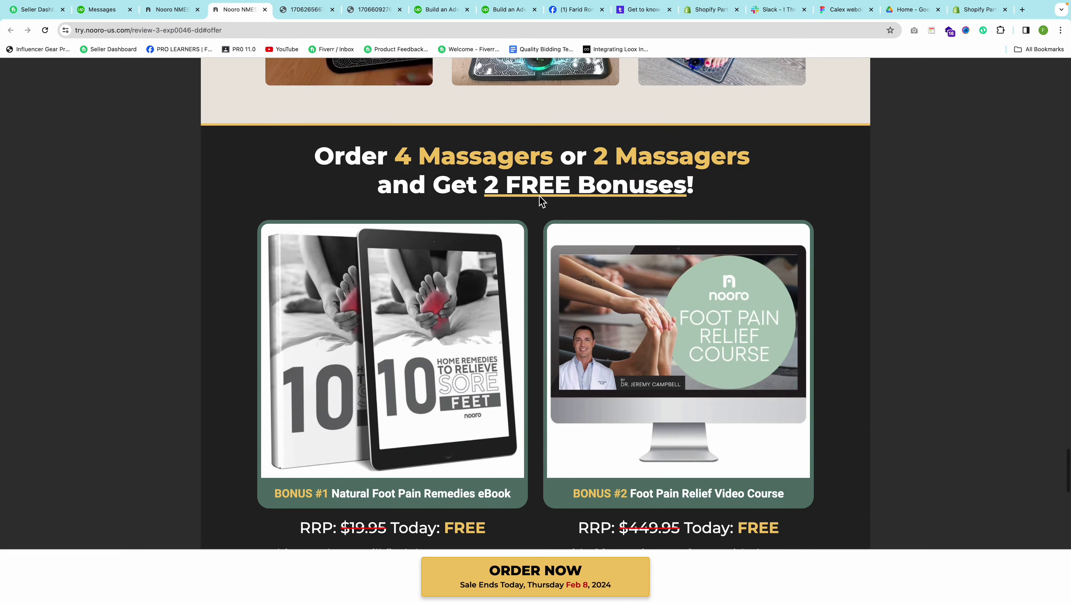
pyautogui.scroll(-2, 540, 196)
pyautogui.scroll(-10, 301, 230)
pyautogui.scroll(1, 304, 236)
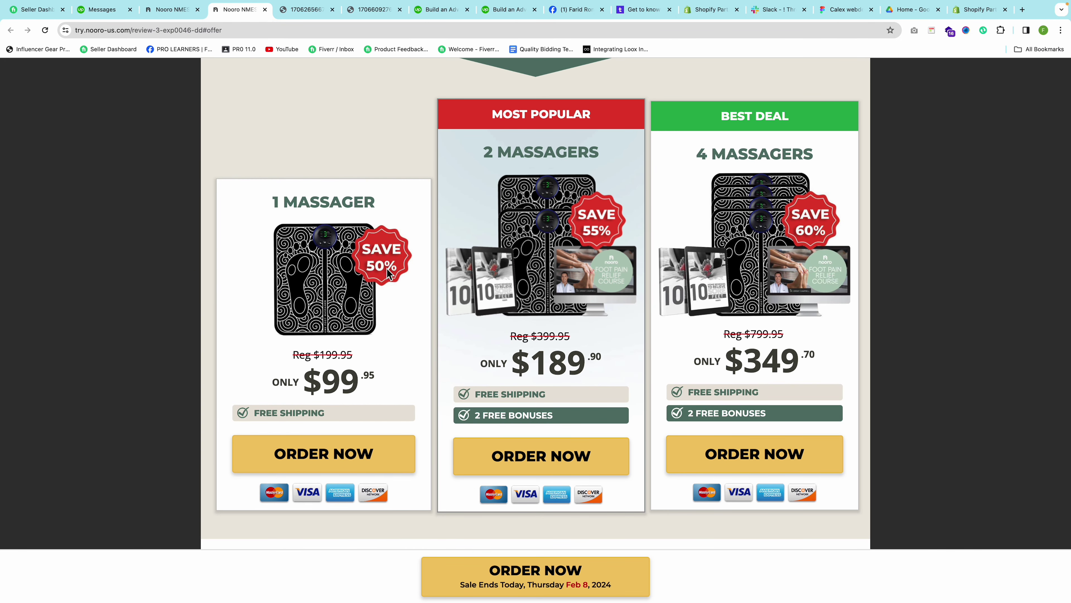
# Examine the product images, prices and shipping labels in the reference page's three massager pricing cards.
pyautogui.moveTo(387, 272); pyautogui.dragTo(675, 293)
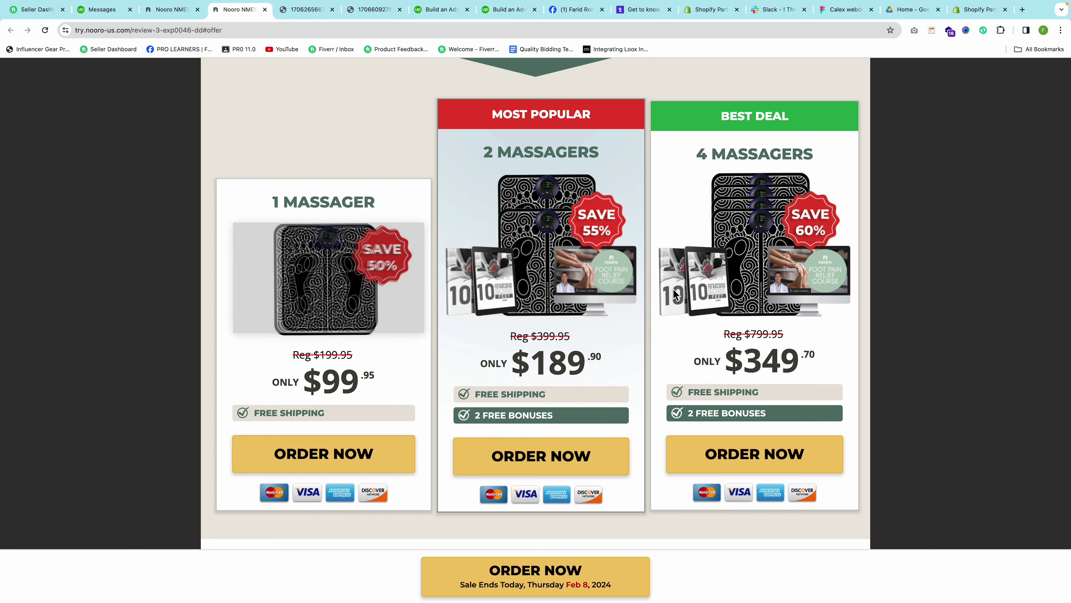
pyautogui.moveTo(590, 282); pyautogui.dragTo(996, 275)
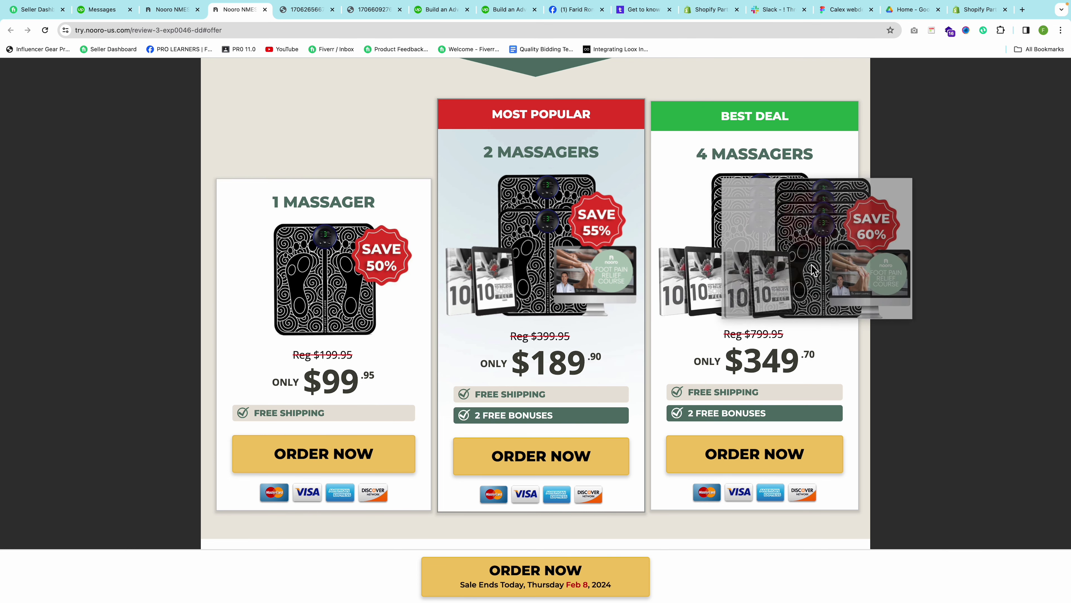
pyautogui.moveTo(327, 295); pyautogui.dragTo(267, 327)
pyautogui.moveTo(297, 416); pyautogui.dragTo(325, 416)
pyautogui.click(264, 410)
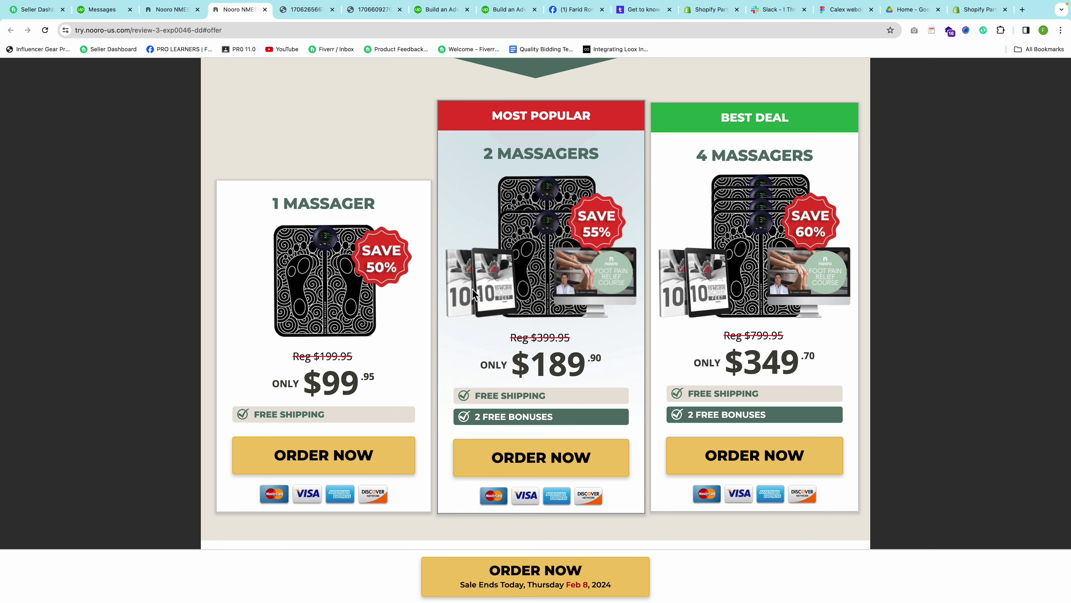
pyautogui.moveTo(482, 361); pyautogui.dragTo(609, 360)
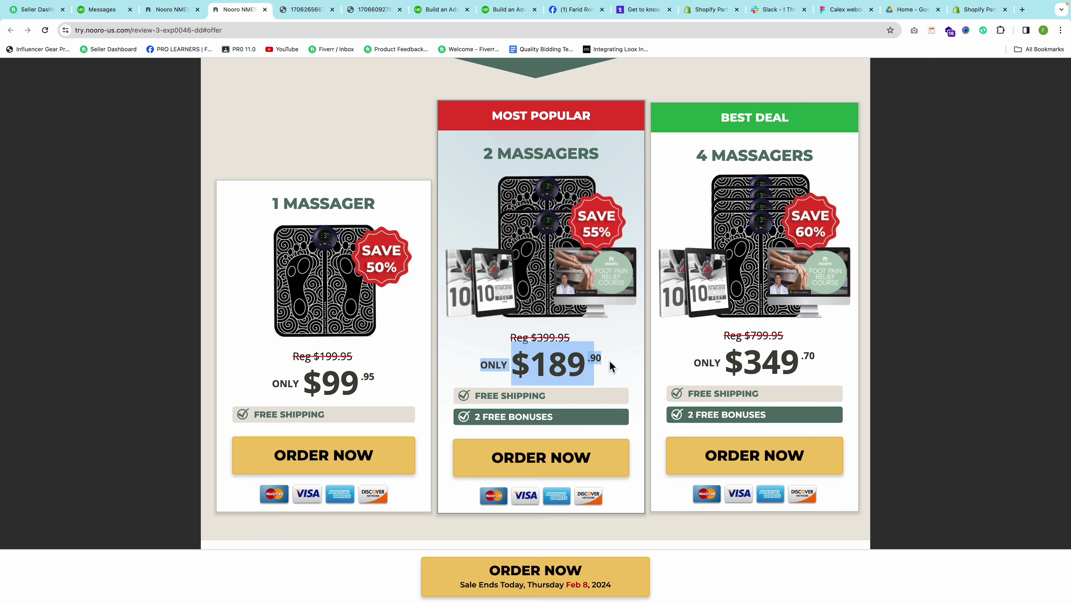
pyautogui.click(615, 334)
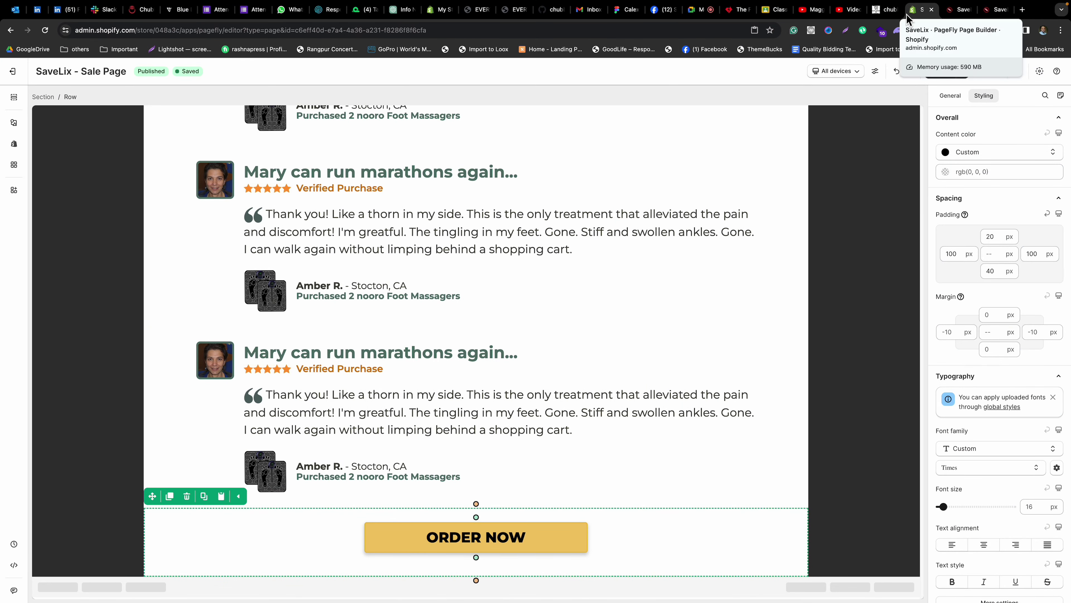
# Leave the page editor and review the SaveLix bundles in the Shopify product list.
pyautogui.rightClick(17, 72)
pyautogui.click(217, 110)
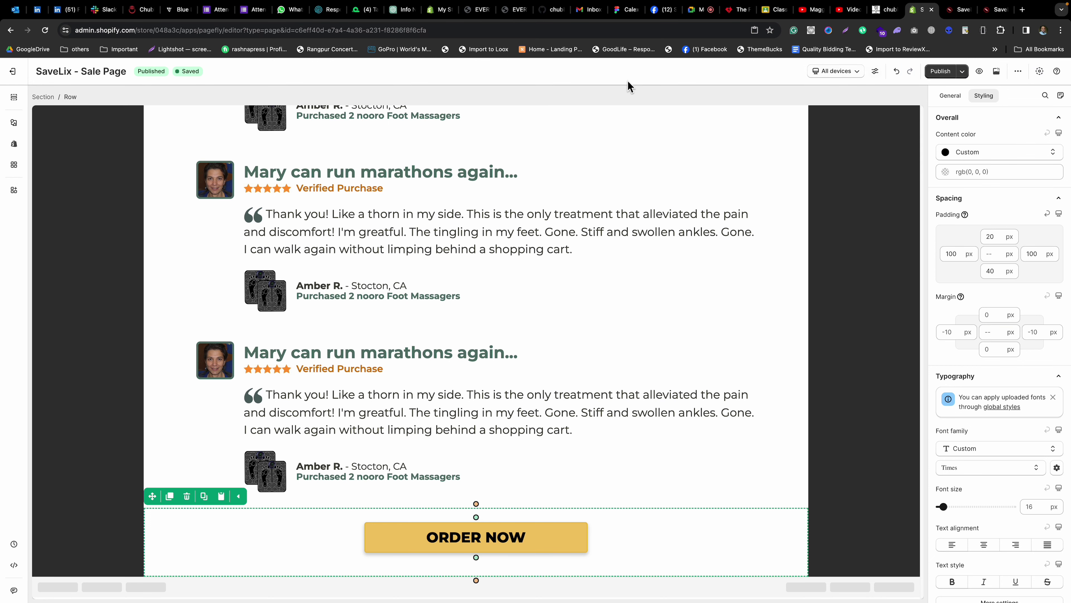
pyautogui.click(12, 73)
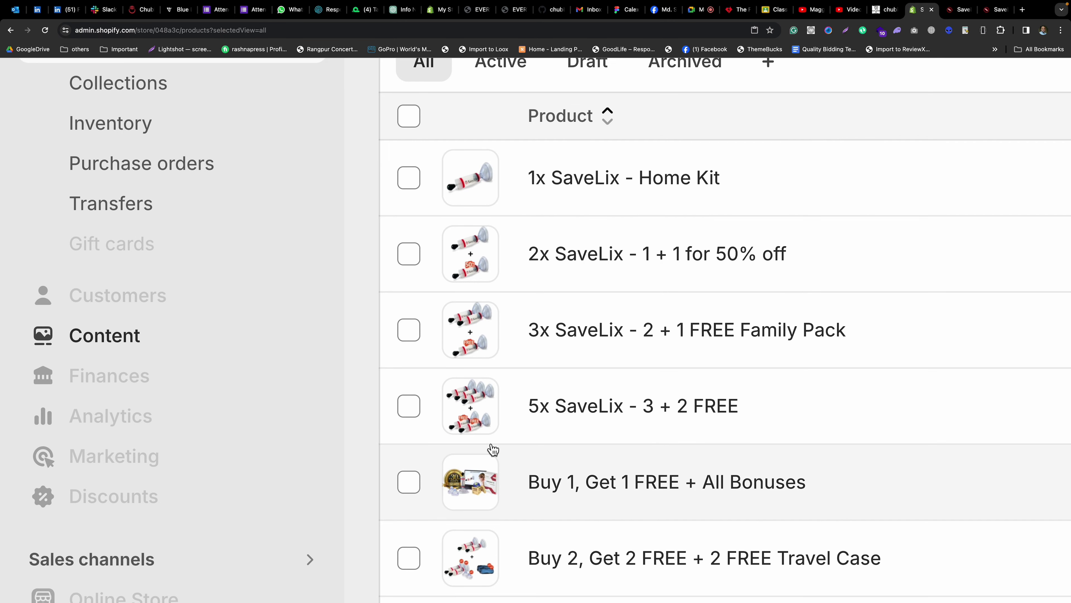
pyautogui.hscroll(3, 469, 404)
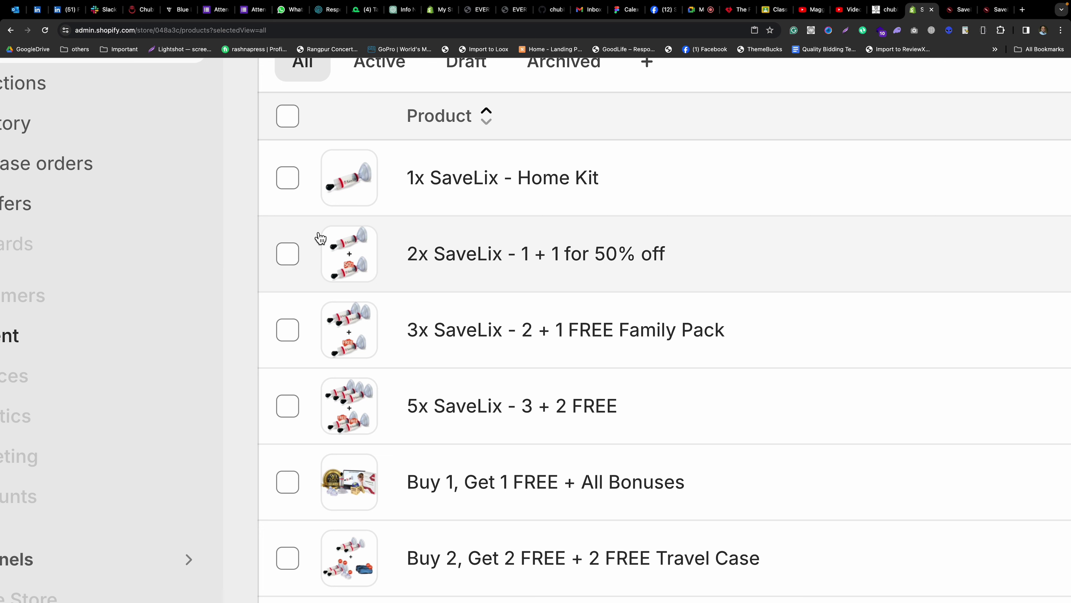
pyautogui.press('super+0')
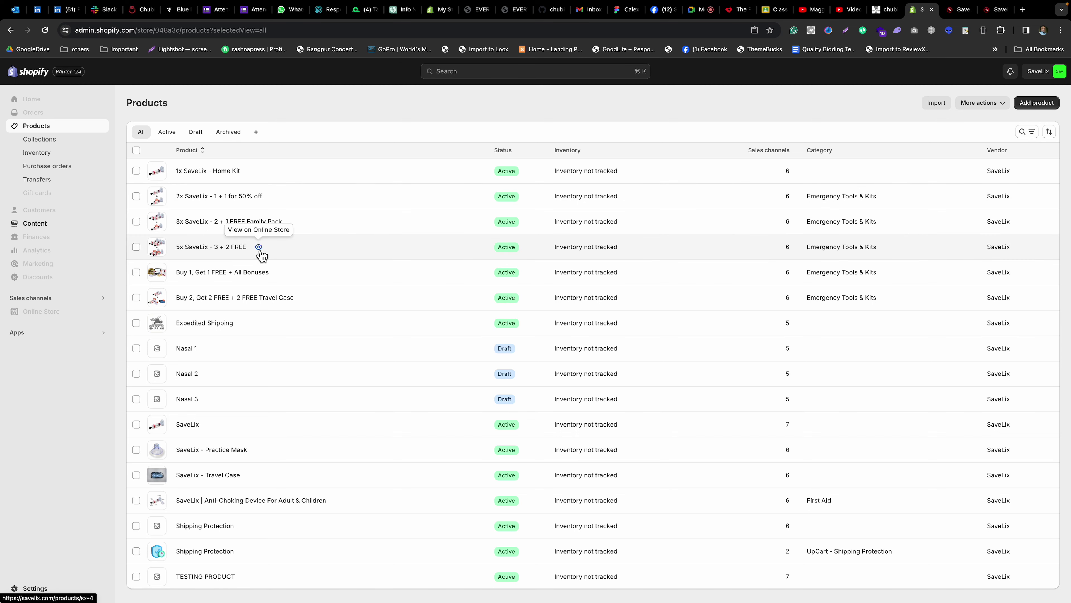
# Reopen the SaveLix - Sale Page from PageFly's pages, close the page outline and return to the testimonials.
pyautogui.click(17, 332)
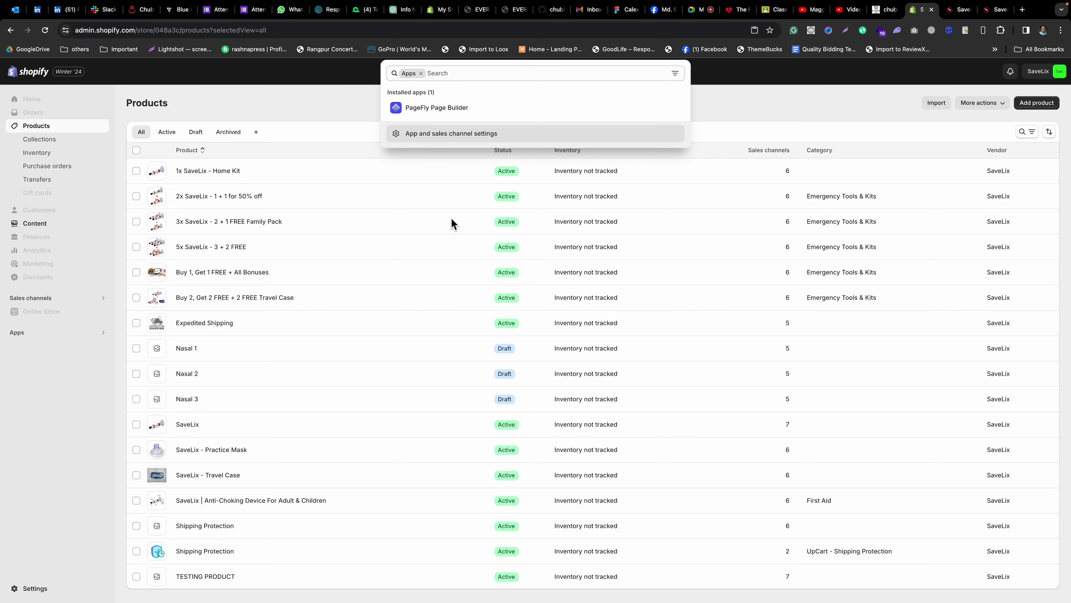
pyautogui.click(431, 107)
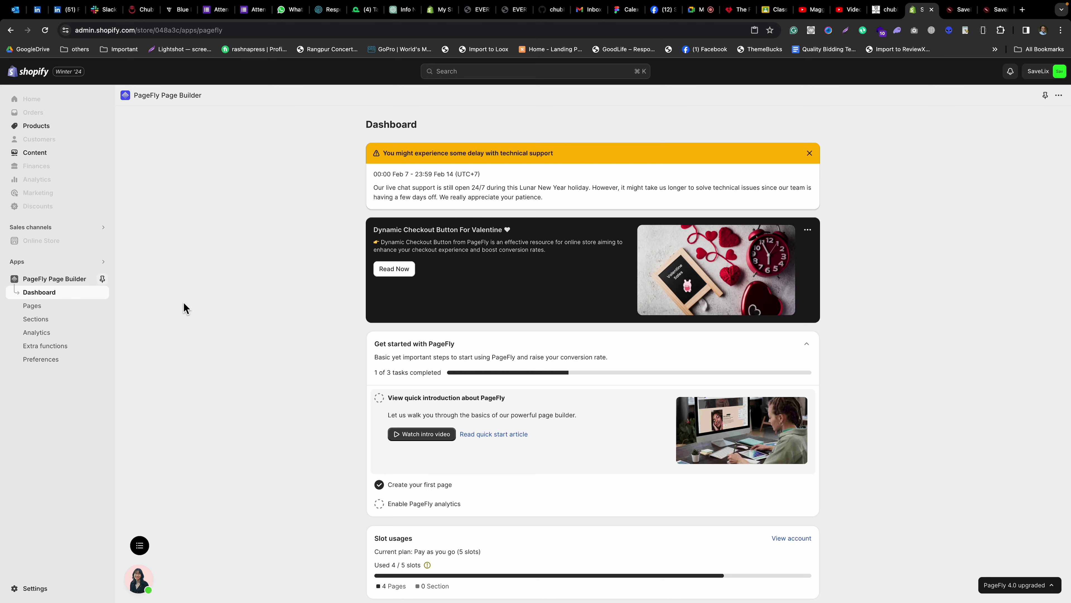
pyautogui.click(42, 306)
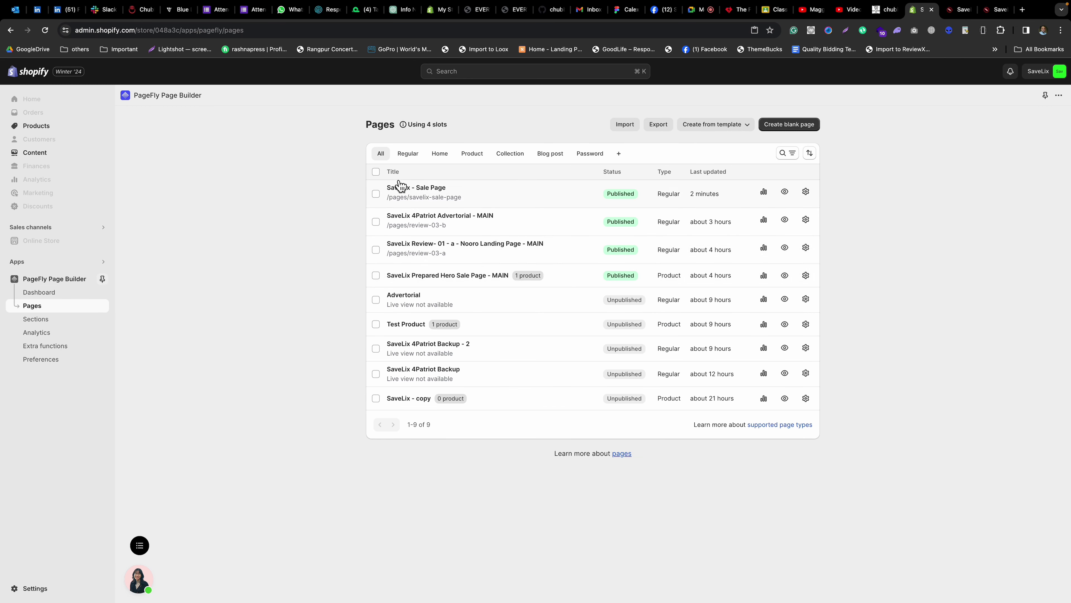
pyautogui.click(423, 196)
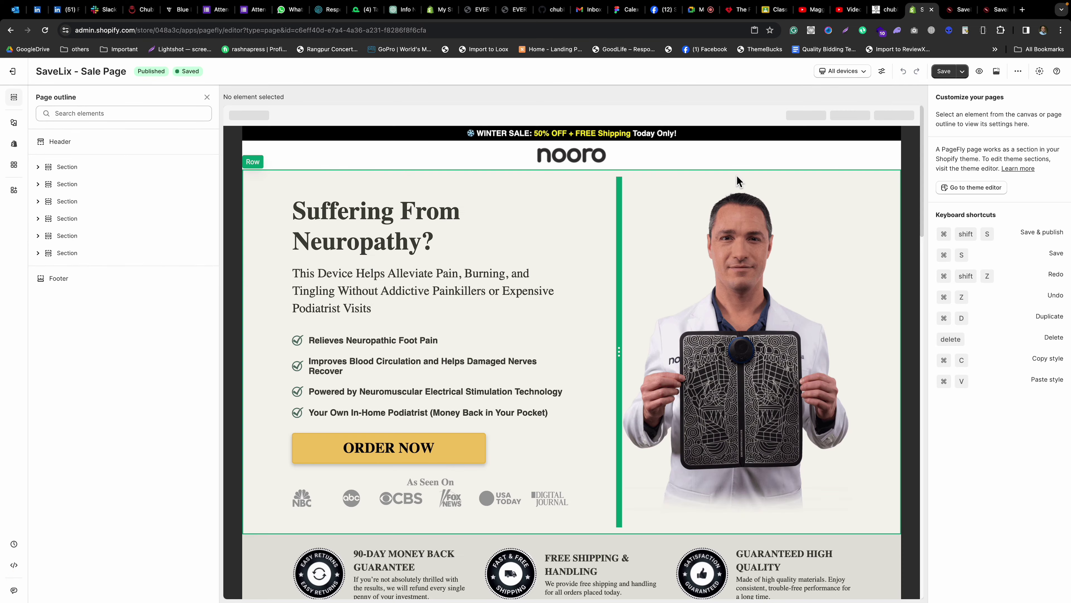
pyautogui.scroll(-15, 677, 285)
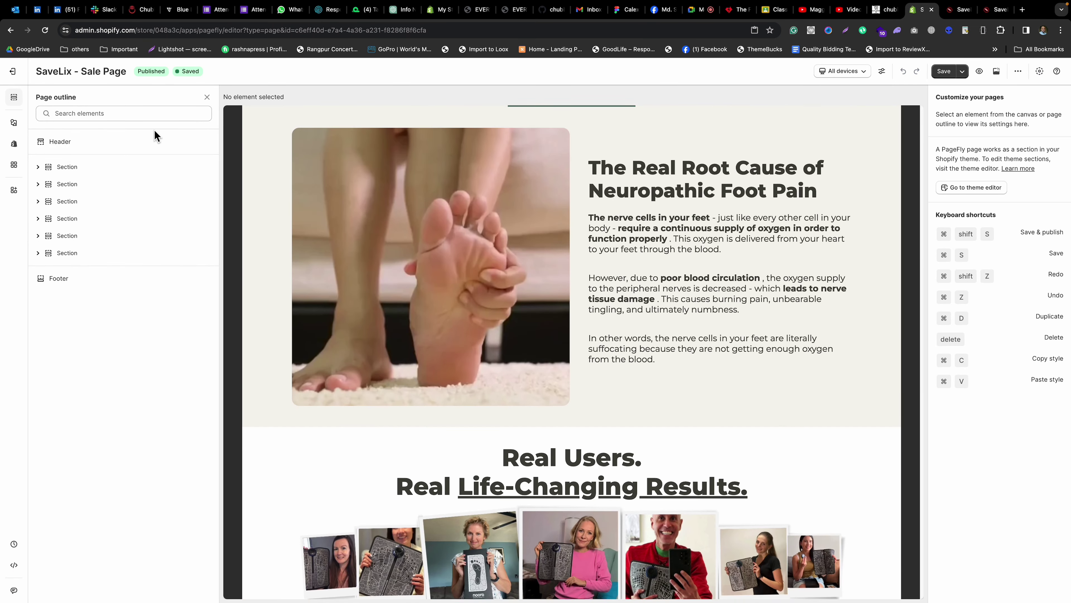
pyautogui.click(207, 97)
pyautogui.scroll(-10, 455, 306)
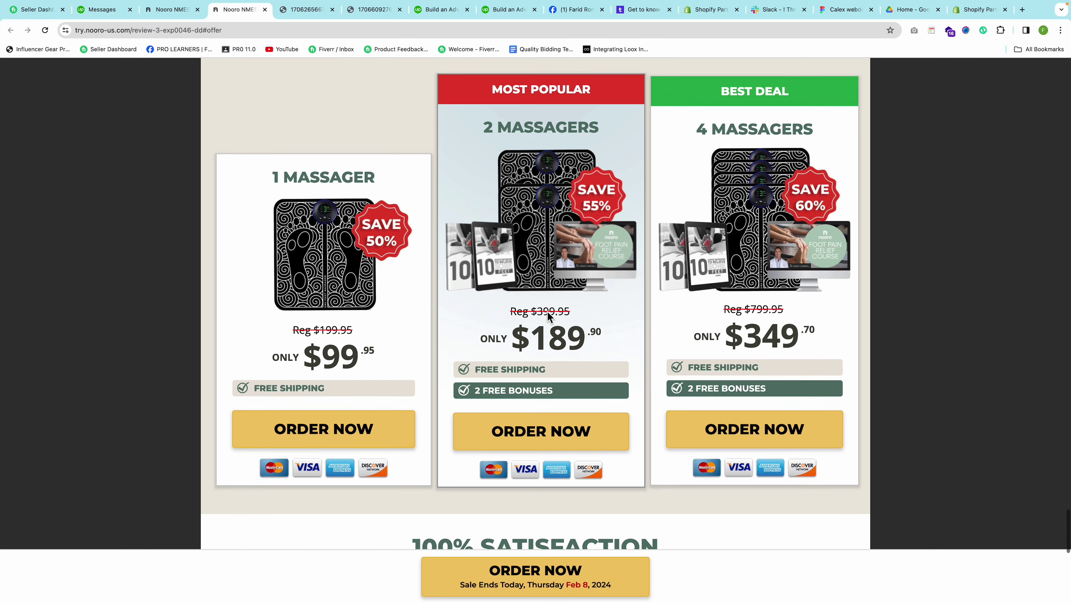
# Check the reference page's offer section and the client's five requested section screenshots in Upwork, and review the testimonials in the page editor.
pyautogui.scroll(5, 548, 312)
pyautogui.scroll(1, 547, 312)
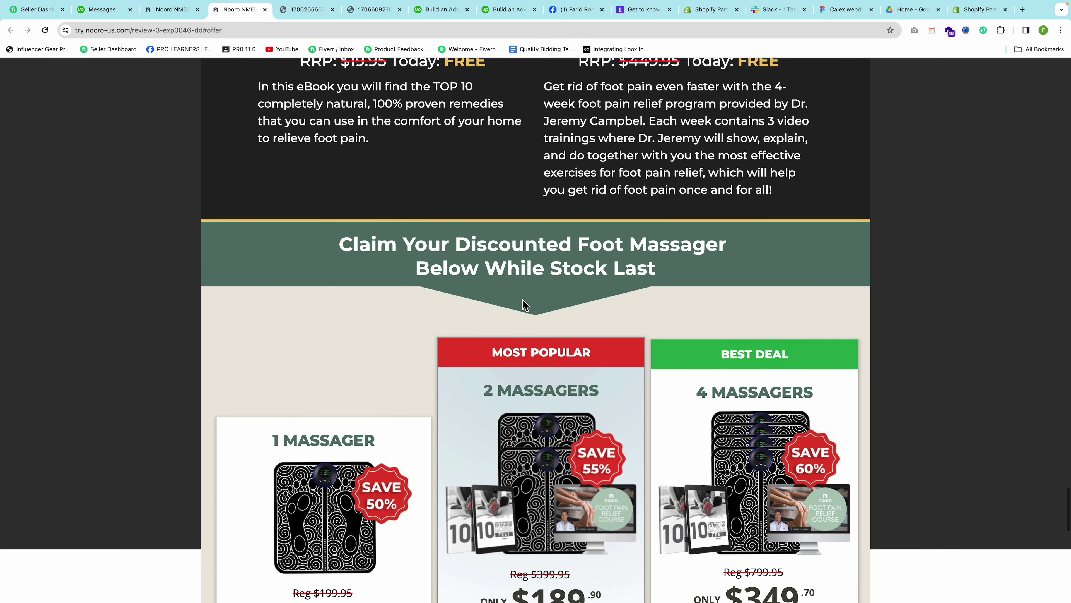
pyautogui.click(90, 12)
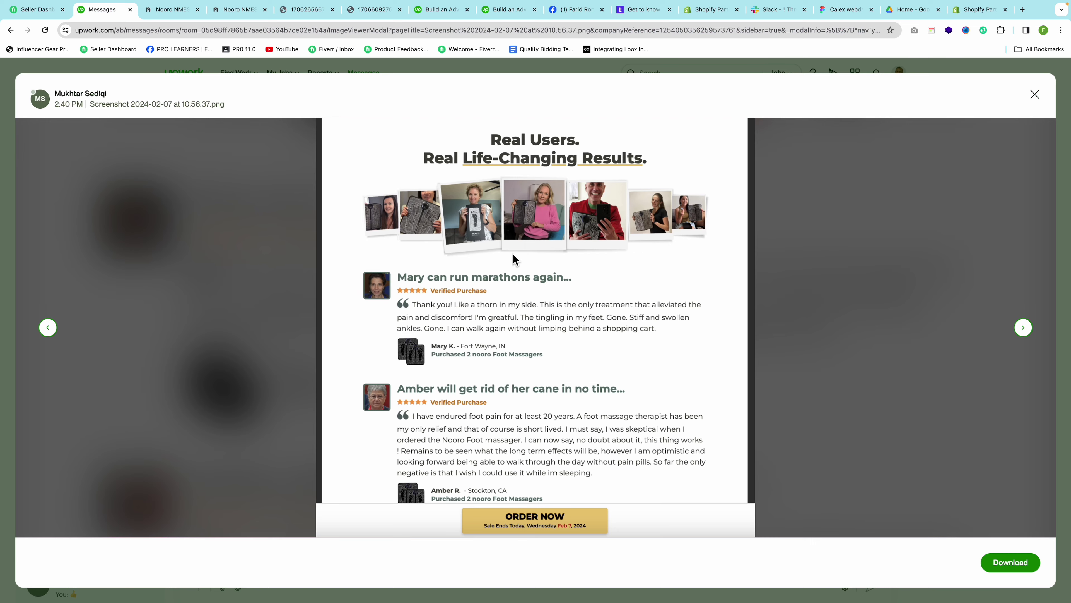
pyautogui.click(1034, 94)
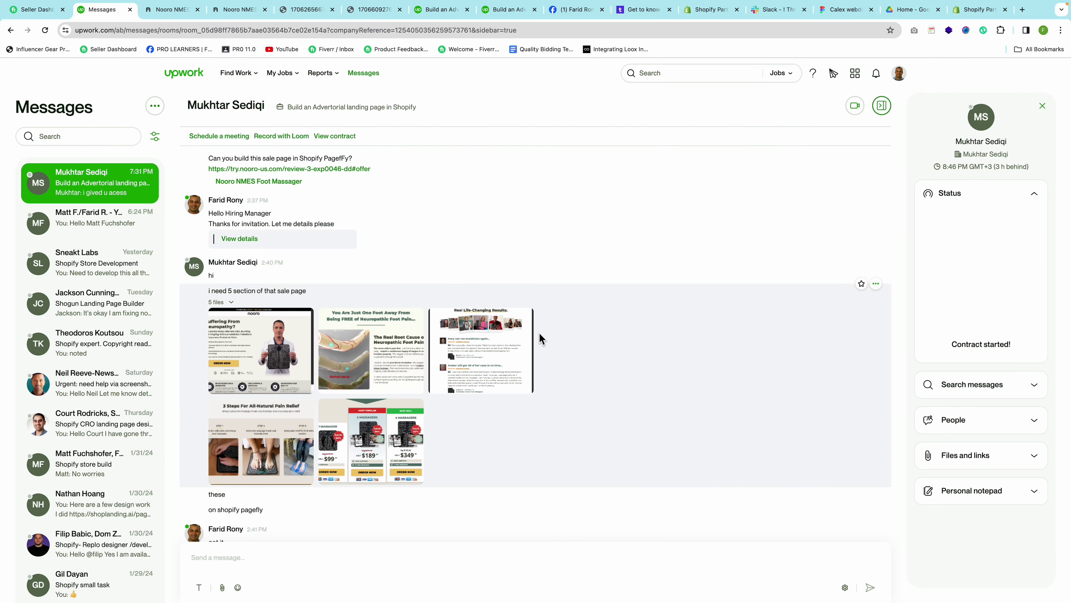
pyautogui.scroll(5, 366, 421)
pyautogui.scroll(2, 365, 421)
pyautogui.scroll(-7, 461, 395)
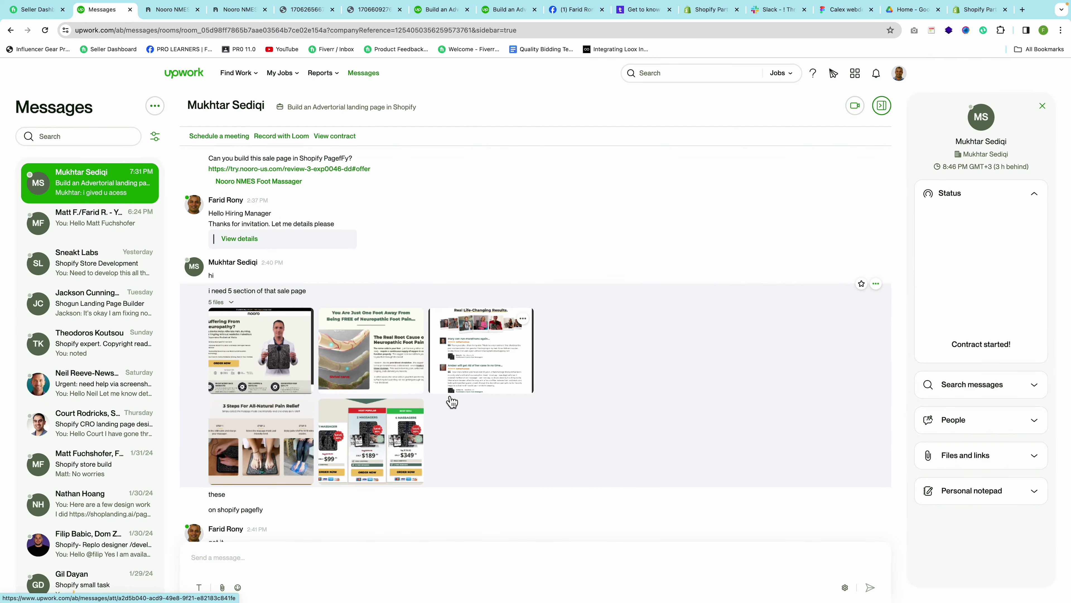
pyautogui.click(450, 398)
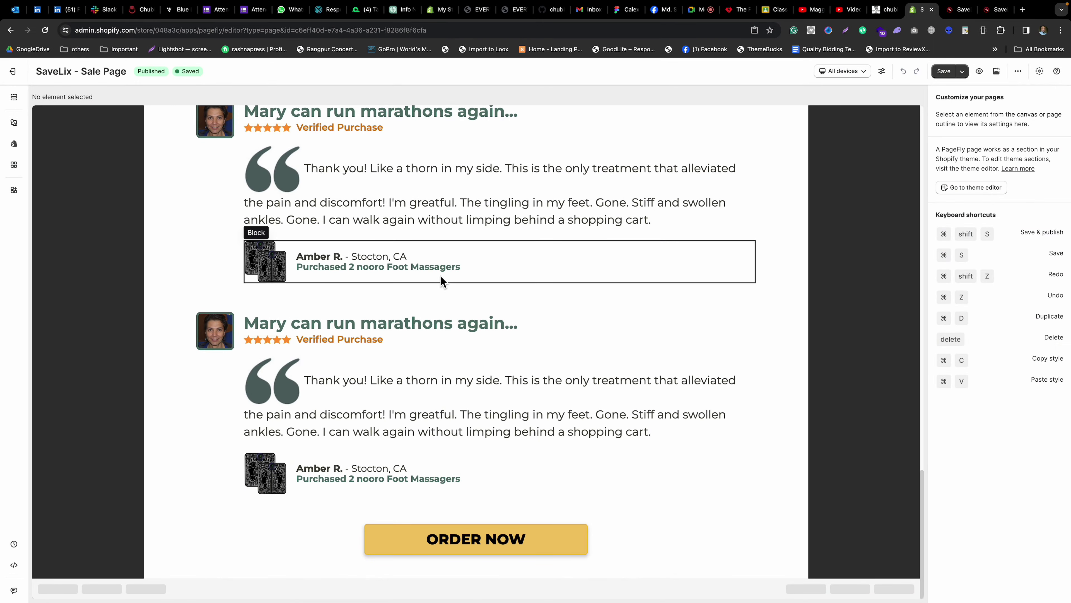
pyautogui.scroll(15, 440, 277)
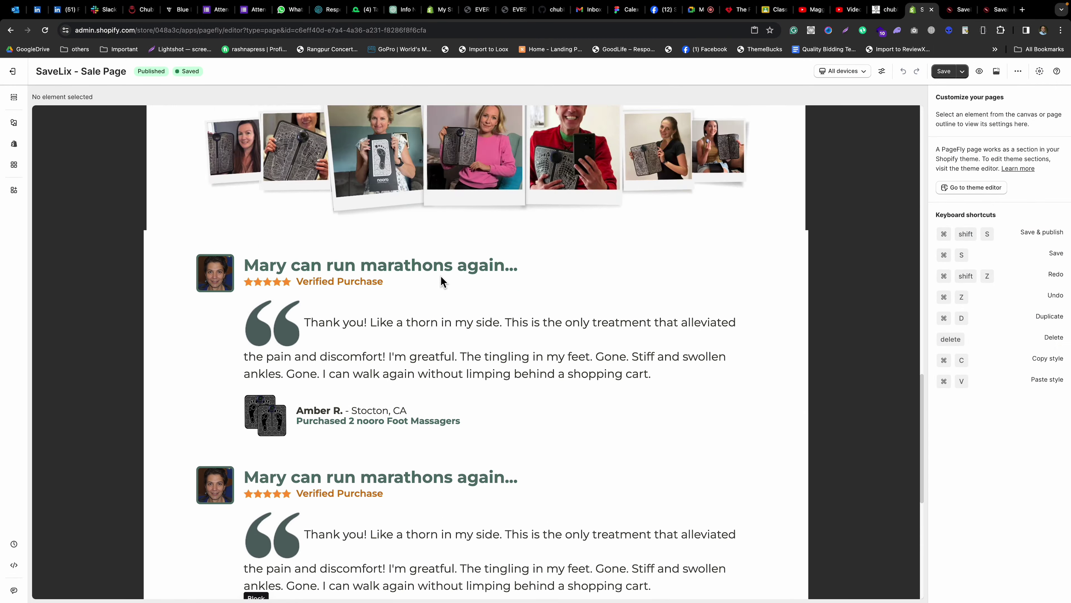
# Compare the customer photo row's spacing with the first testimonial row and set the testimonial row's column spacing to 8 px.
pyautogui.scroll(-10, 440, 276)
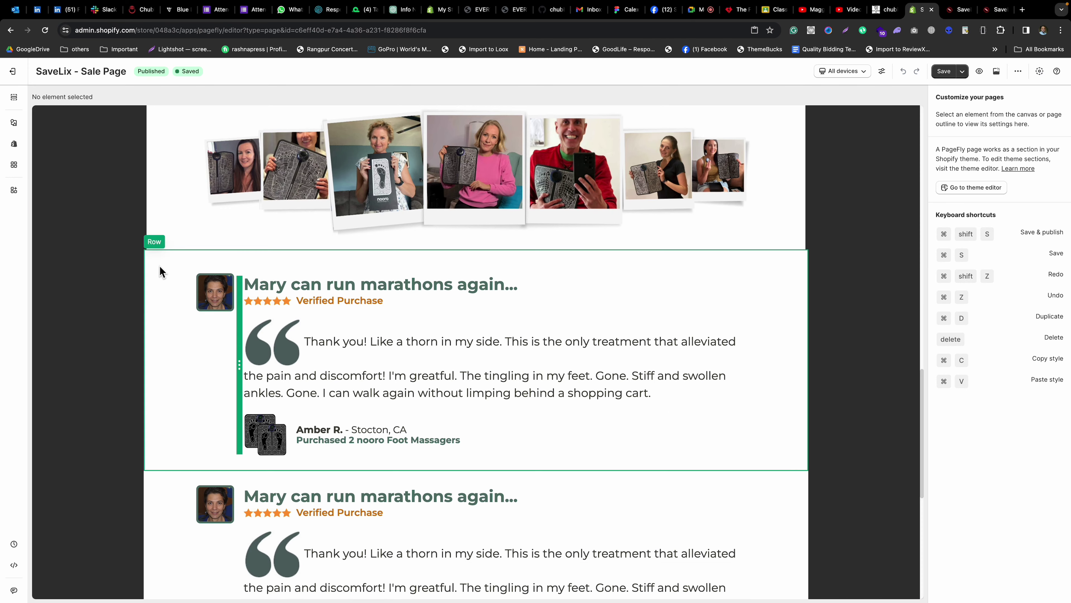
pyautogui.click(155, 230)
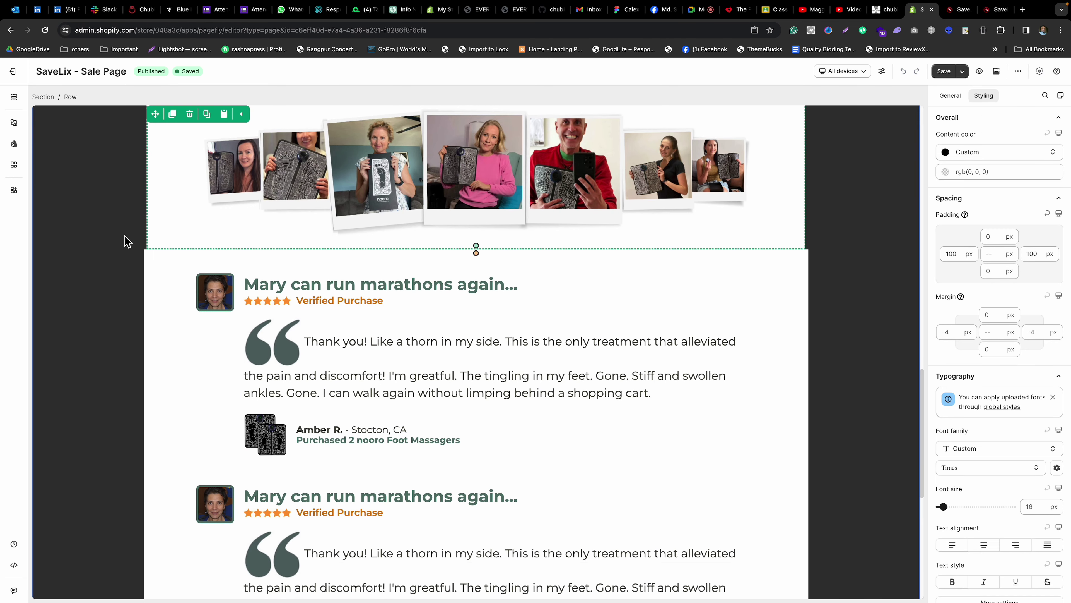
pyautogui.scroll(4, 125, 240)
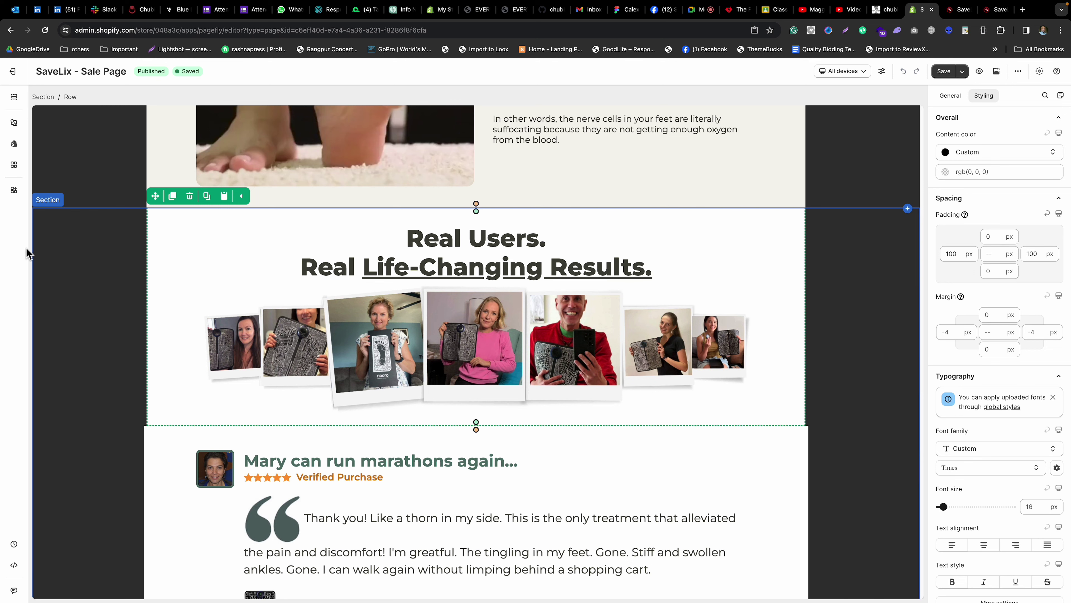
pyautogui.scroll(-5, 153, 279)
pyautogui.click(151, 273)
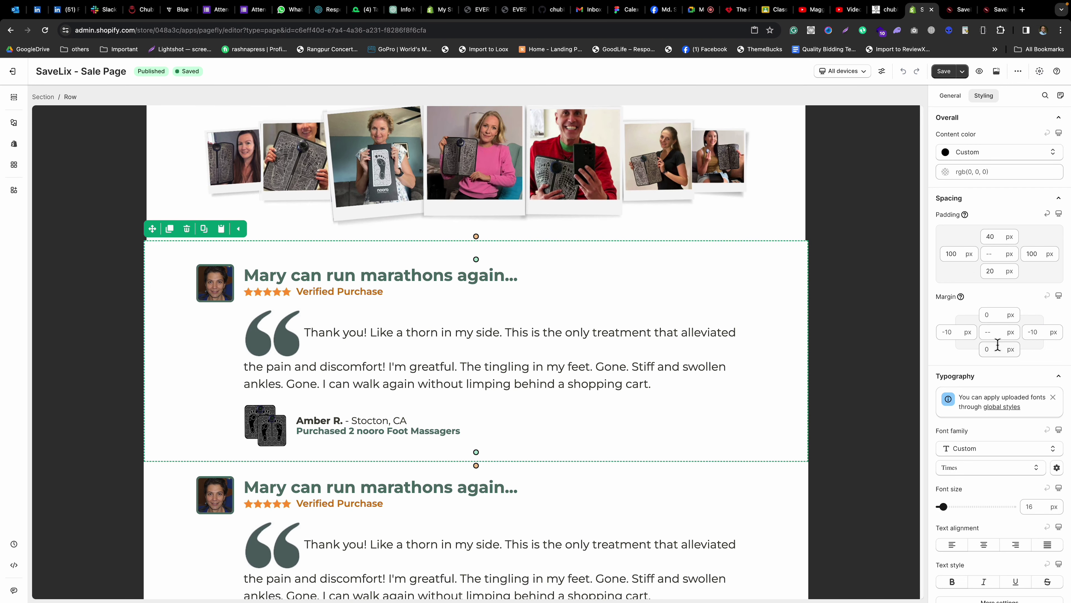
pyautogui.click(949, 97)
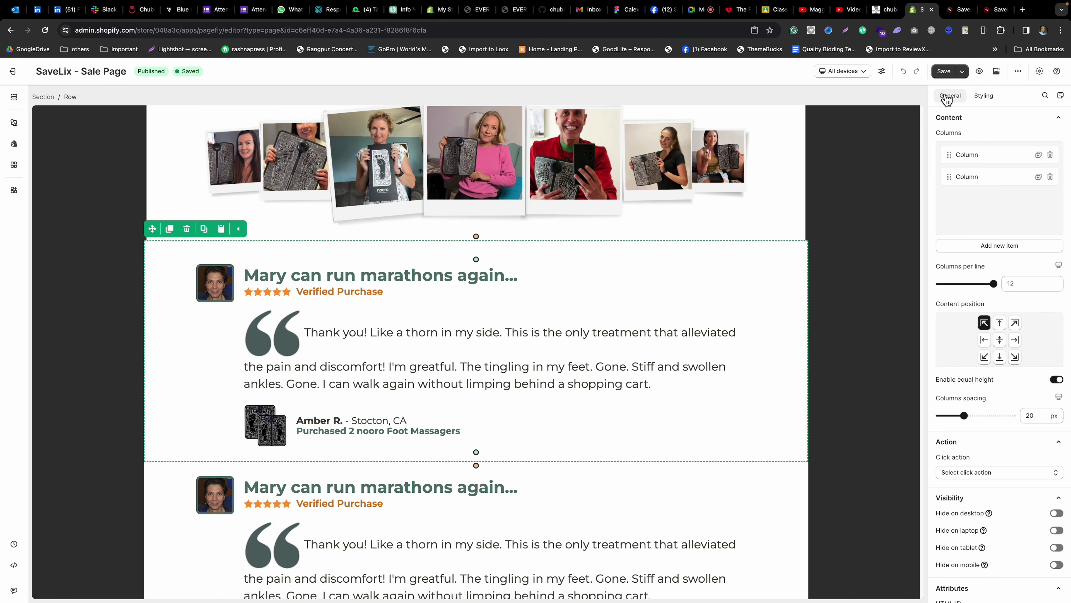
pyautogui.doubleClick(1040, 418)
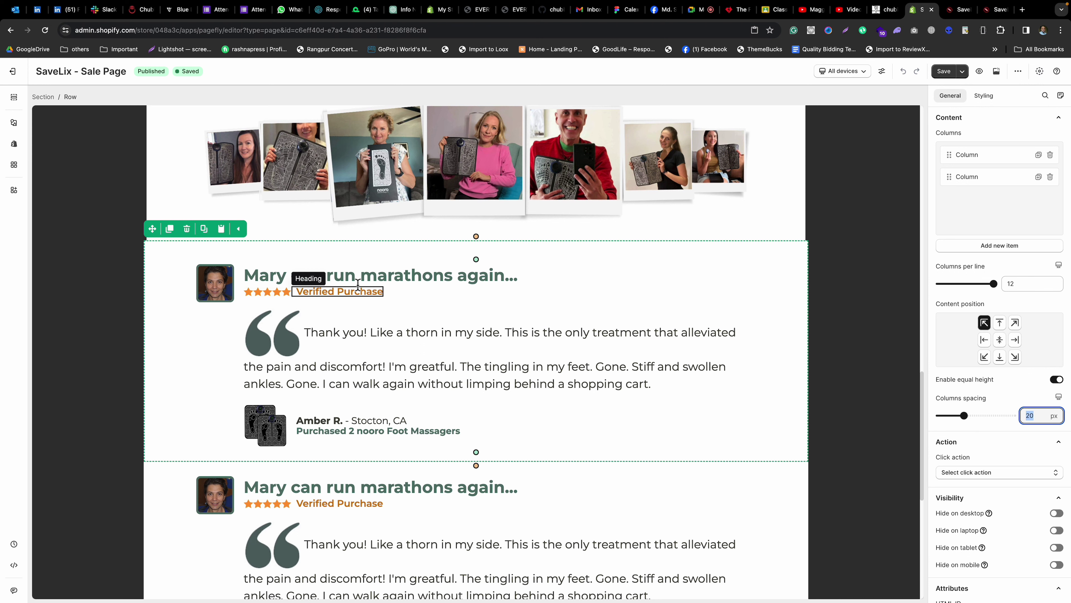
pyautogui.click(161, 158)
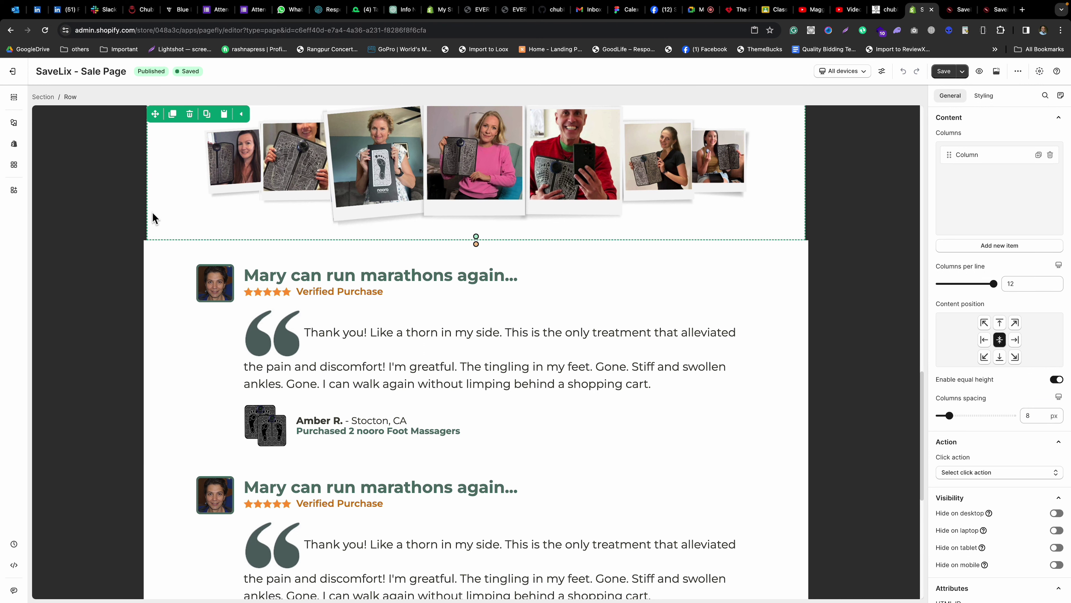
pyautogui.click(155, 256)
pyautogui.doubleClick(1031, 415)
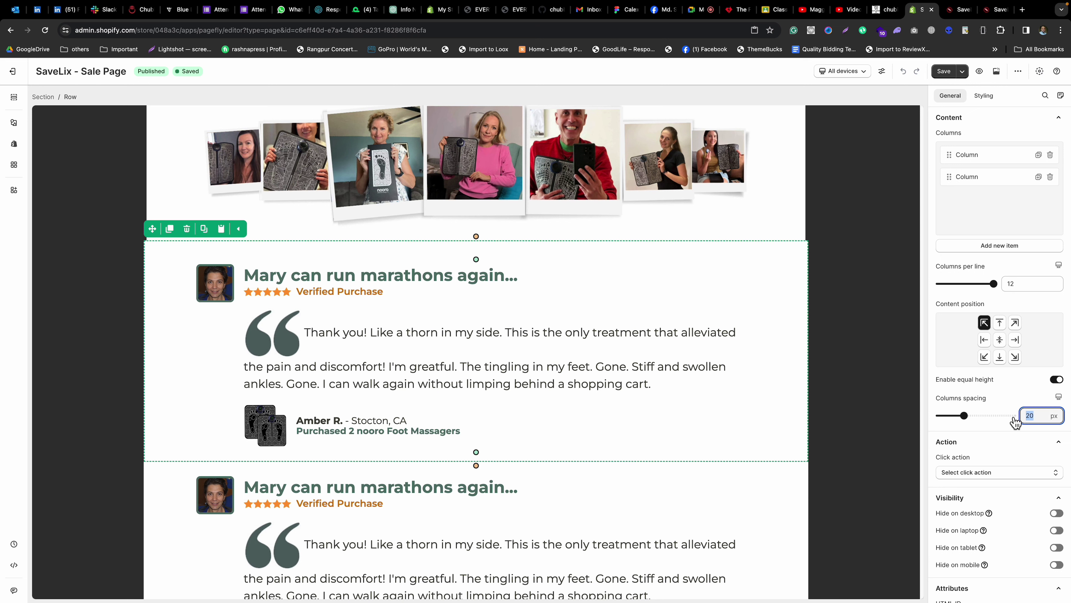
pyautogui.write('8')
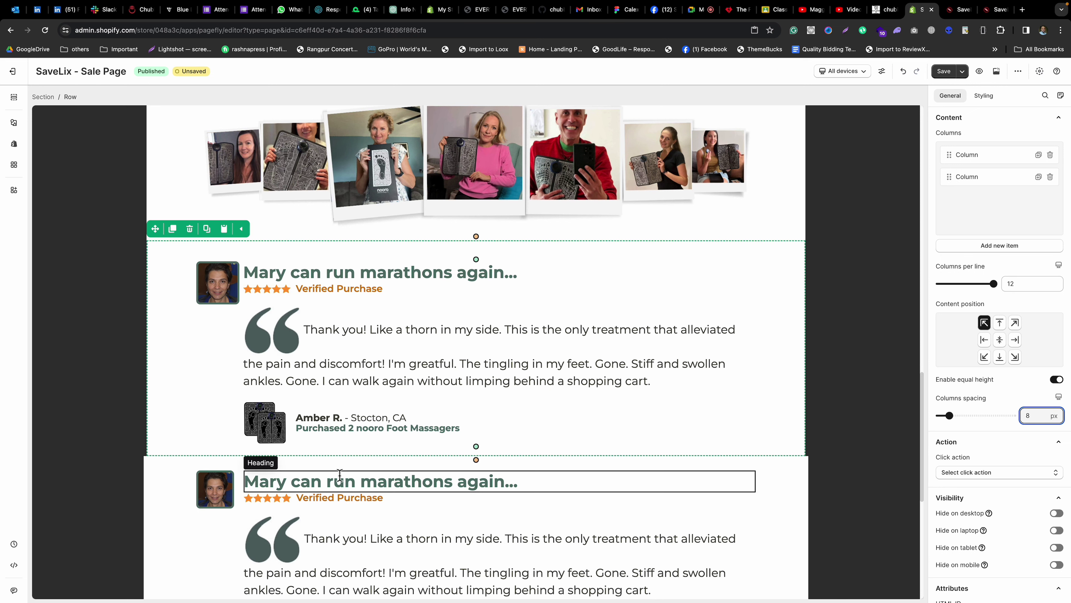
# Set the second testimonial row's column spacing to 8 px.
pyautogui.click(148, 481)
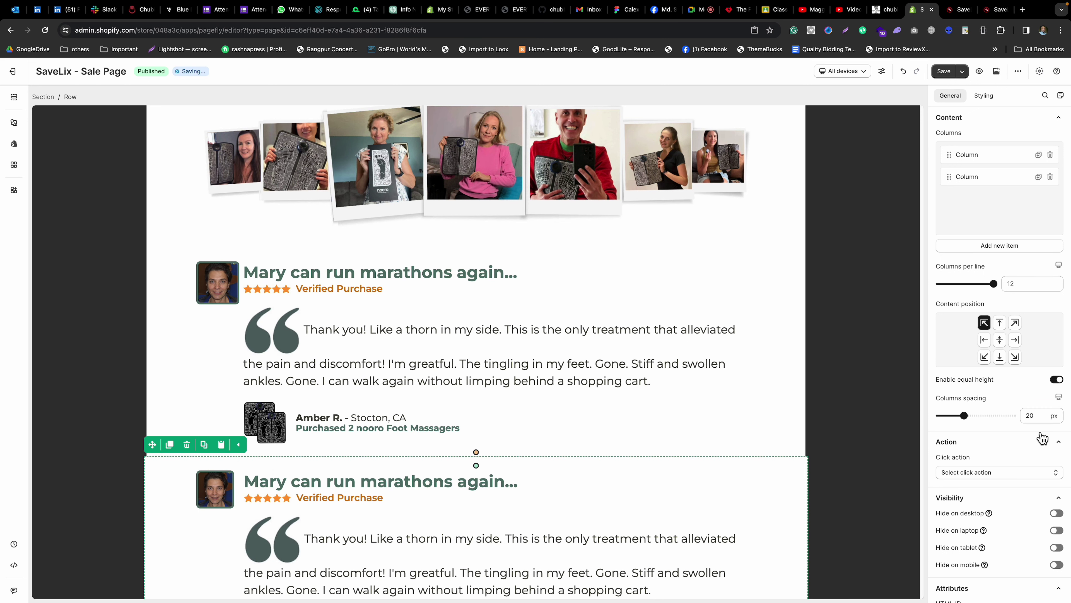
pyautogui.doubleClick(1031, 416)
pyautogui.write('9')
pyautogui.scroll(-7, 500, 398)
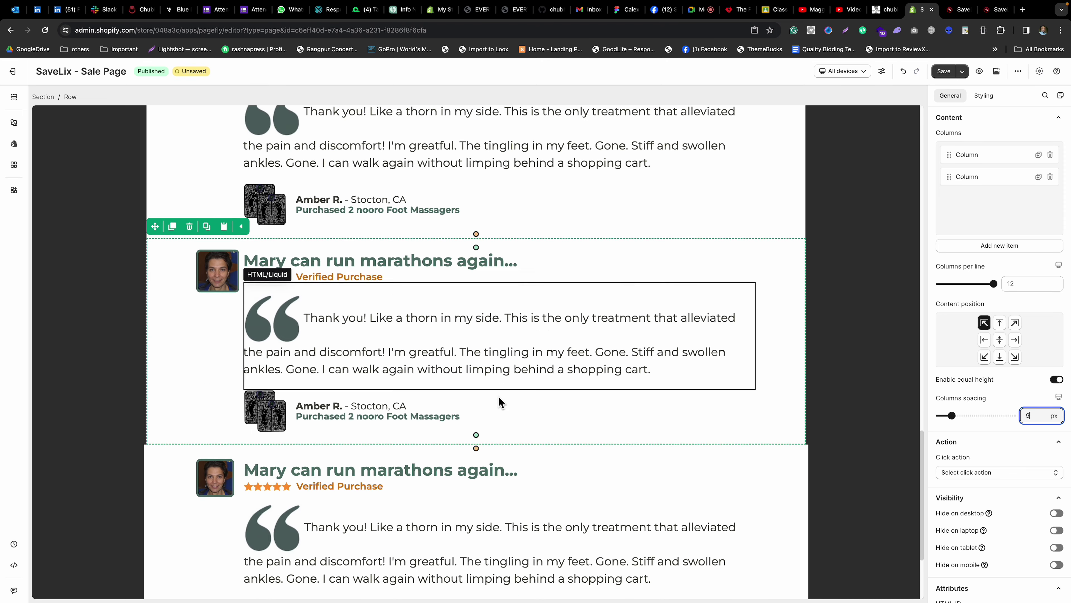
pyautogui.press('BackSpace')
pyautogui.write('8')
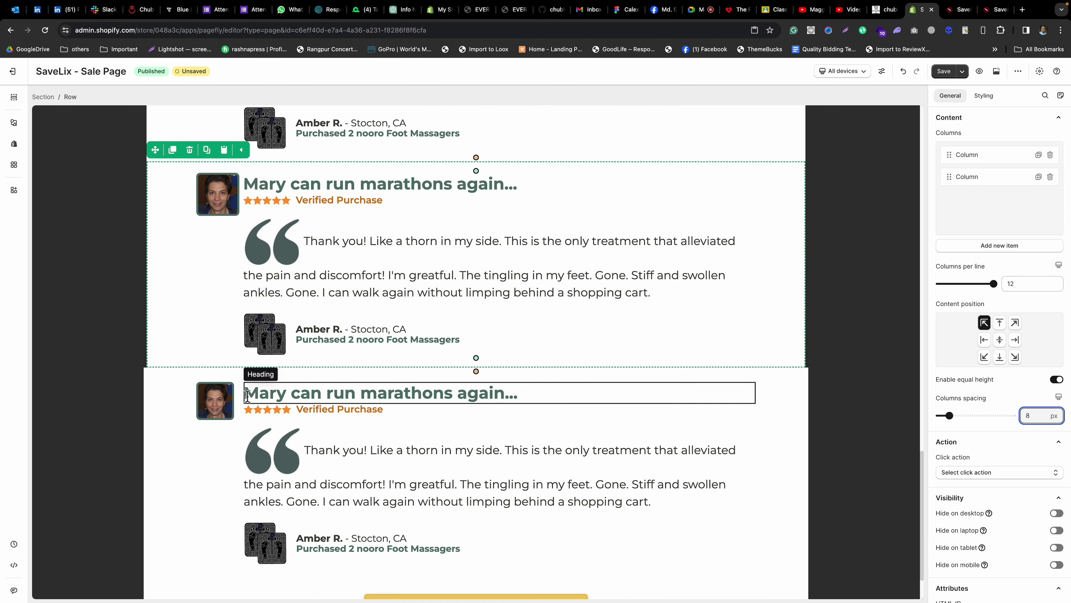
# Set the column spacing of the third testimonial row and the ORDER NOW button row below it to 8 px.
pyautogui.click(162, 421)
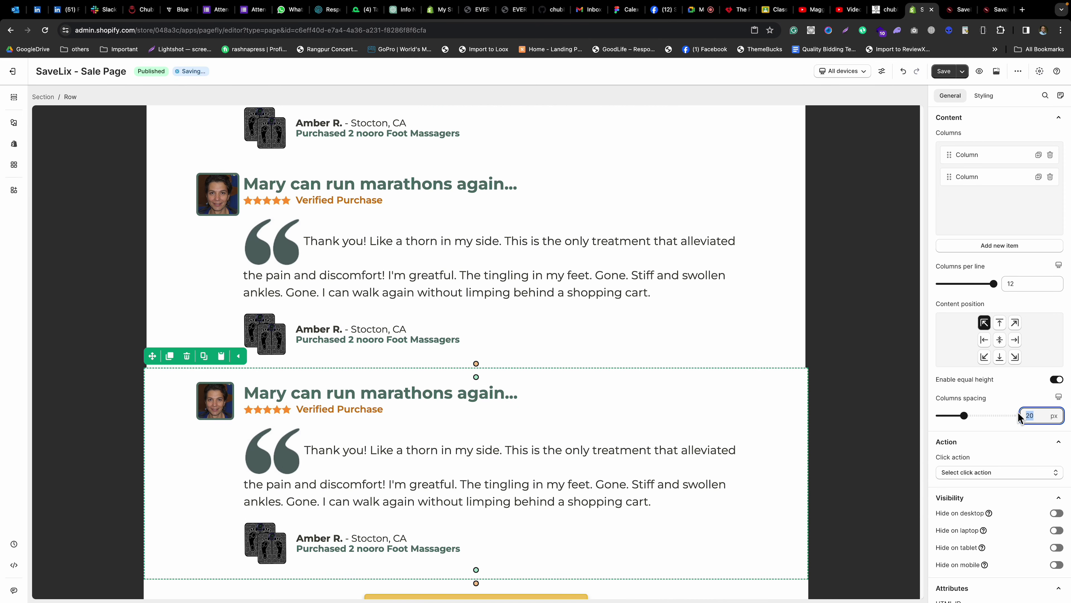
pyautogui.write('8')
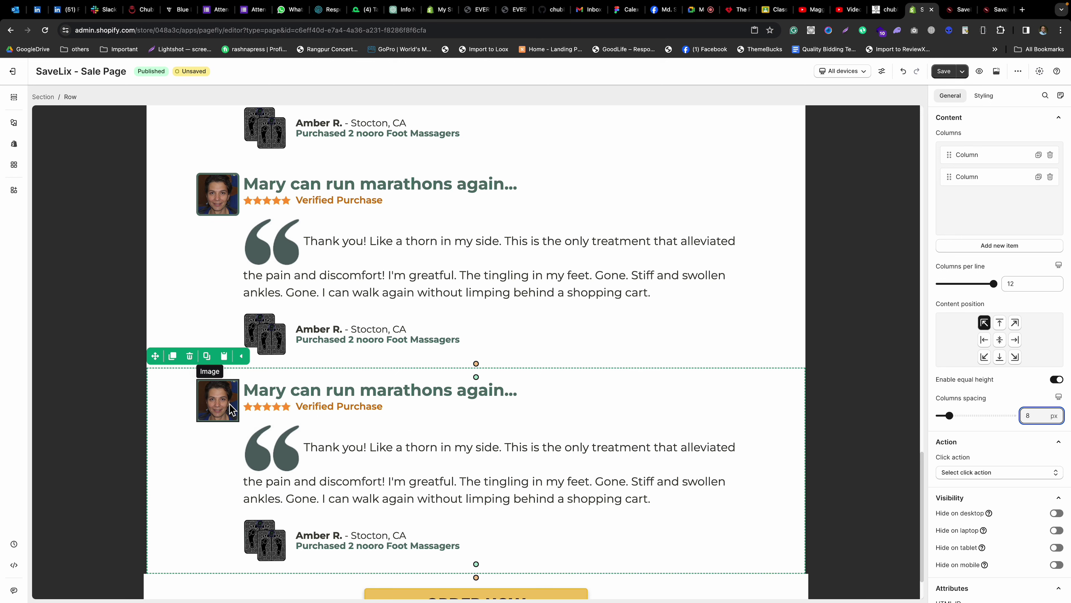
pyautogui.scroll(-2, 341, 413)
pyautogui.click(176, 518)
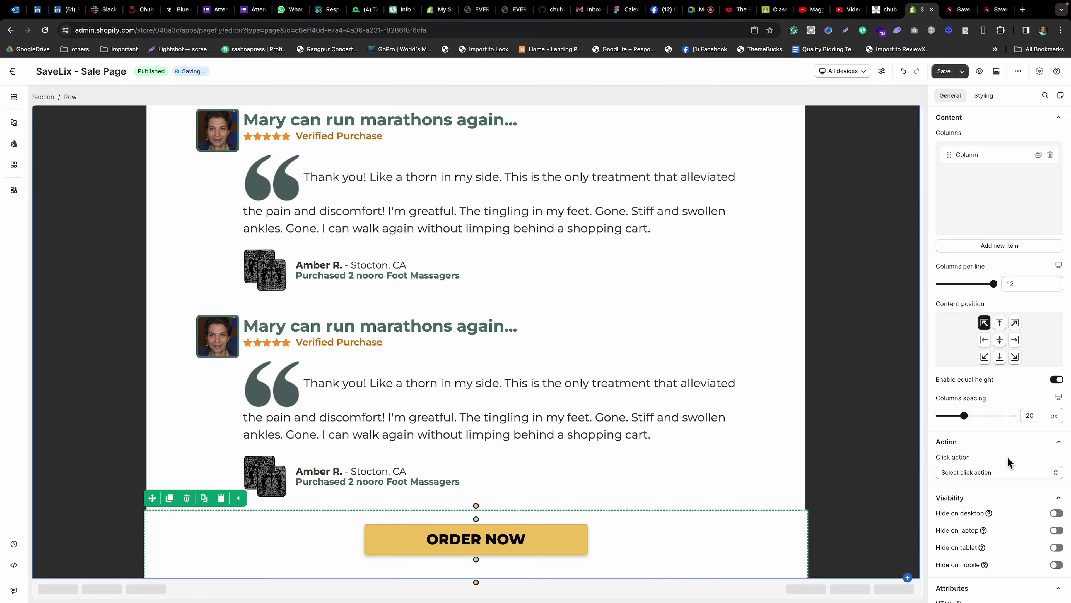
pyautogui.doubleClick(1044, 413)
pyautogui.write('8')
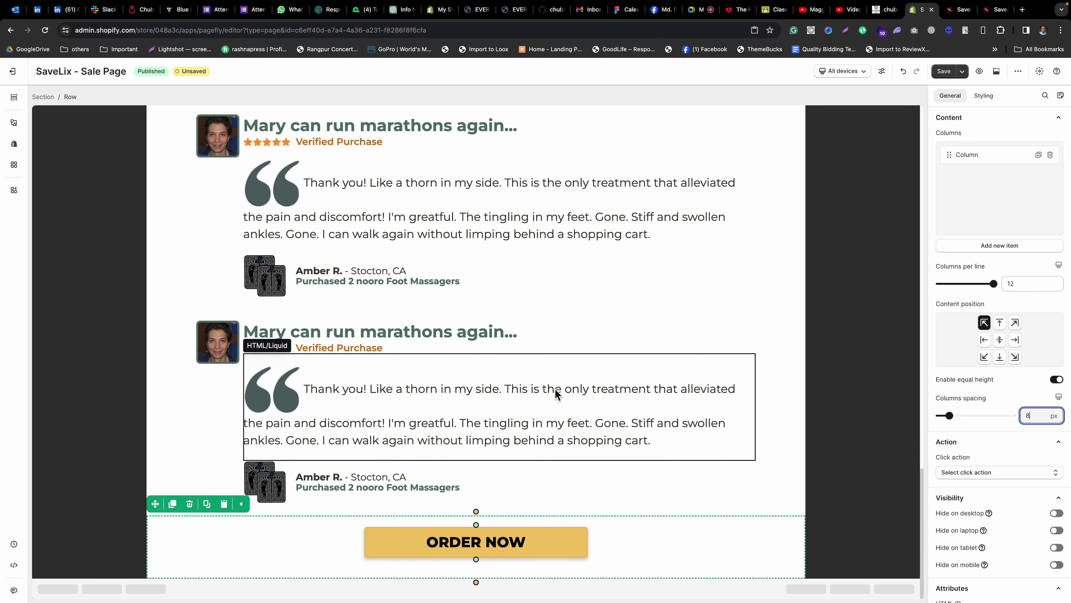
# Inspect the last testimonial's image, column and row settings, and review the row widths up to the top of the page.
pyautogui.click(222, 338)
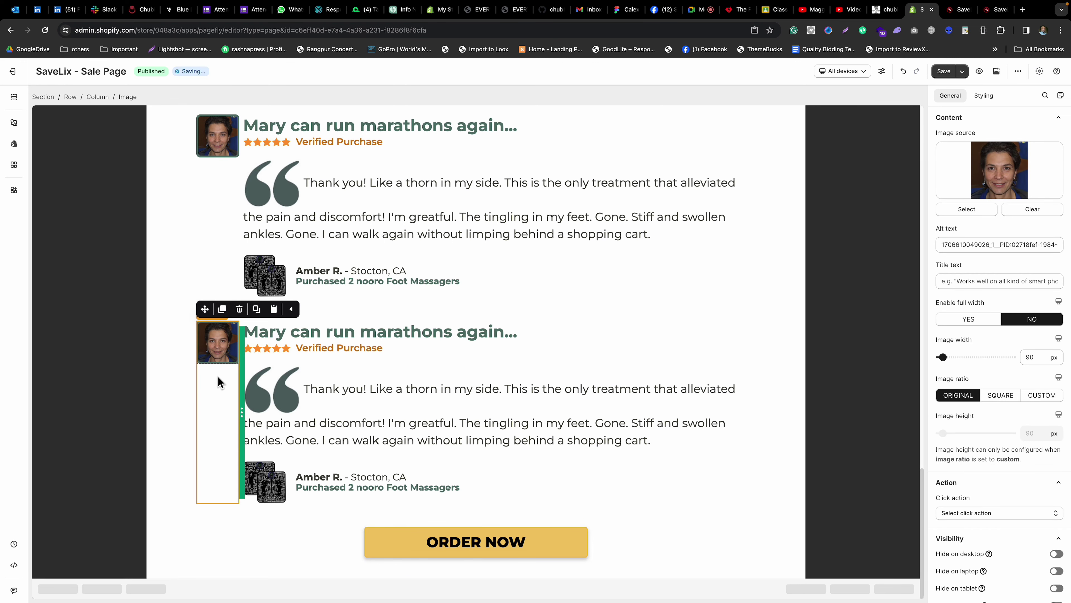
pyautogui.click(219, 379)
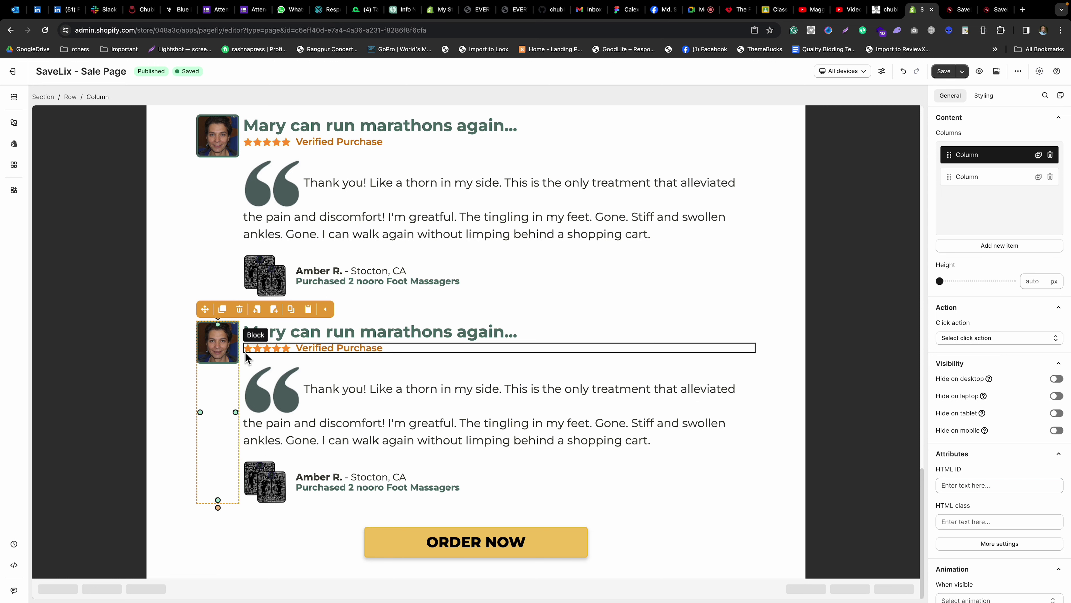
pyautogui.click(168, 380)
pyautogui.scroll(10, 167, 380)
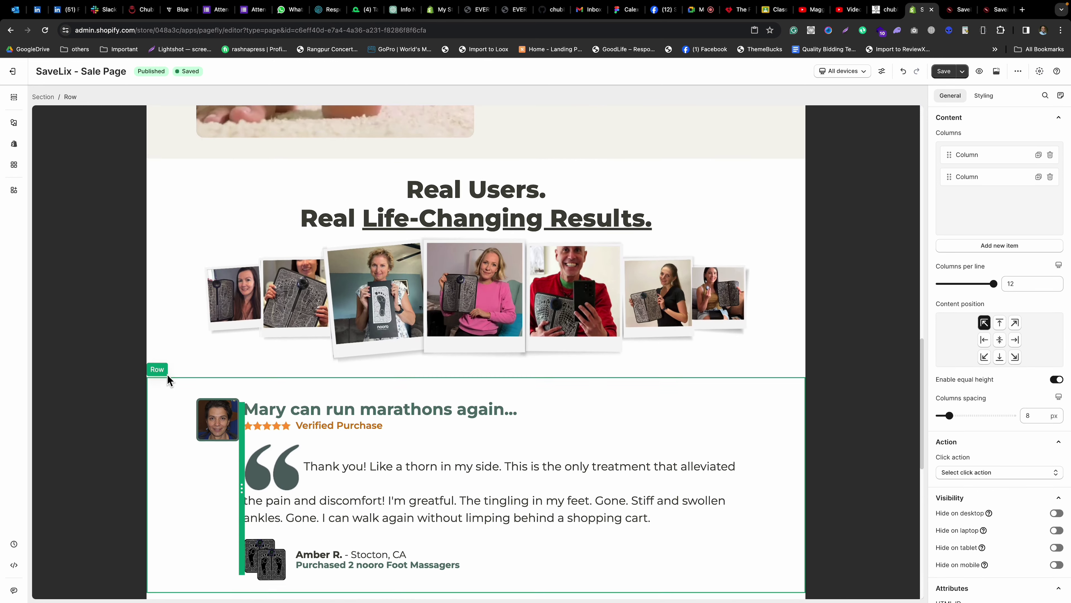
pyautogui.scroll(10, 168, 375)
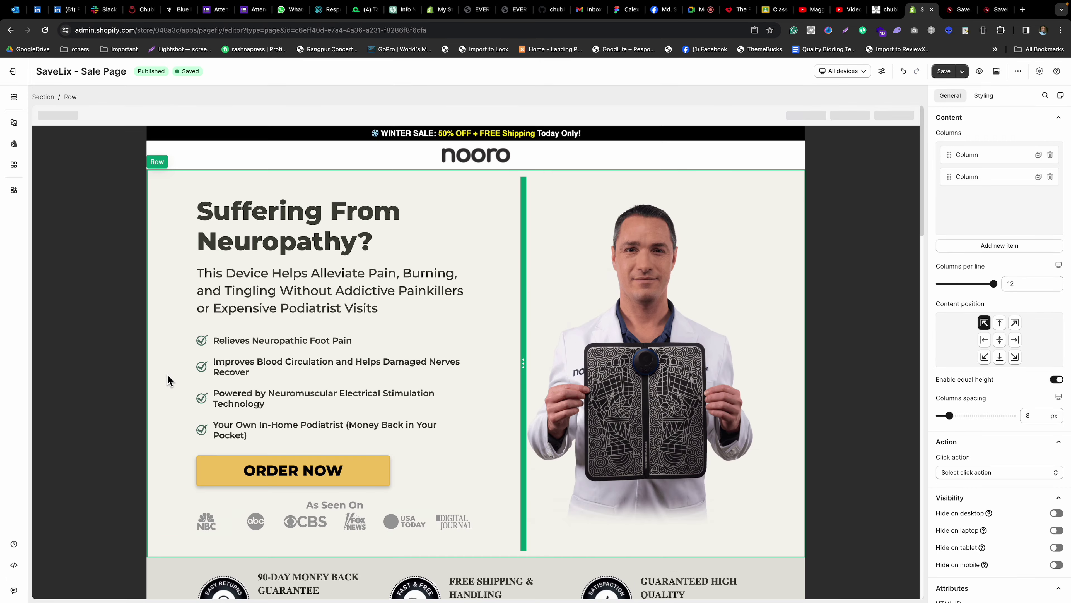
pyautogui.scroll(-15, 167, 375)
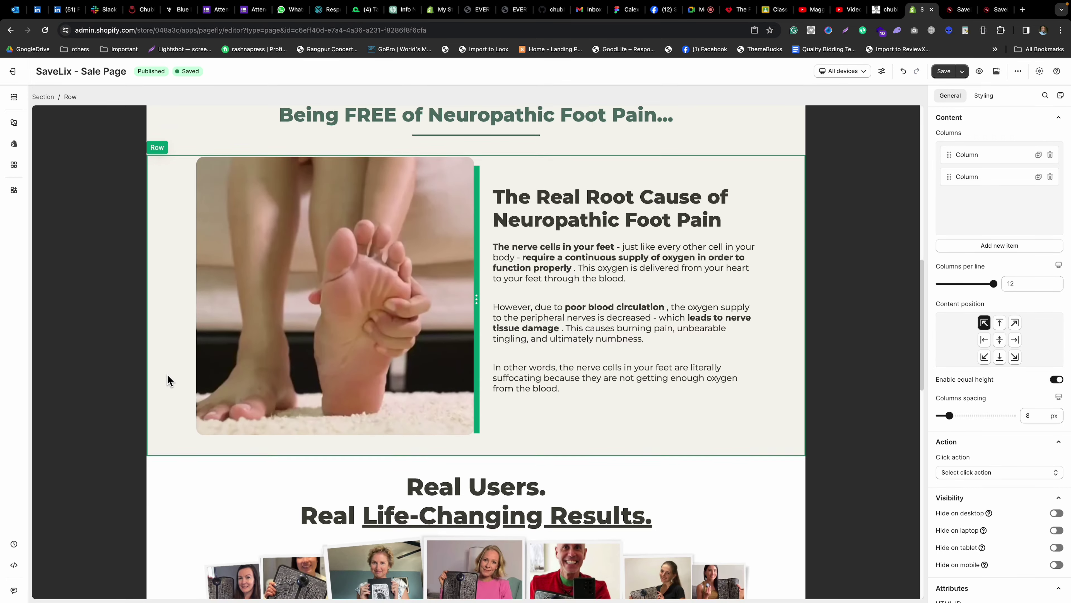
pyautogui.scroll(8, 168, 374)
pyautogui.scroll(5, 167, 374)
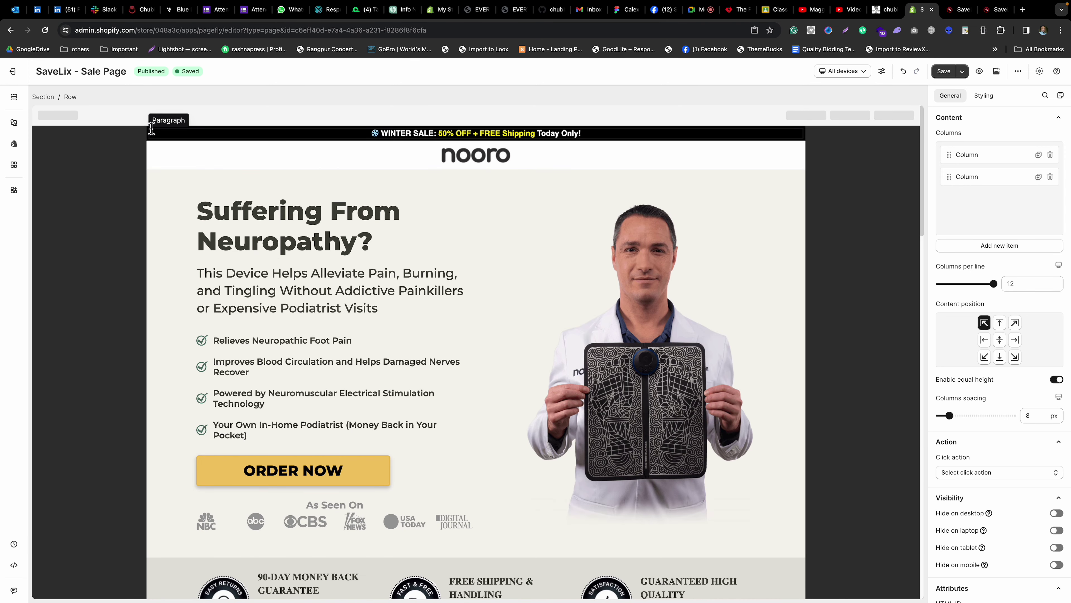
# Set the column spacing of the WINTER SALE banner row and the nooro logo row to 20 px.
pyautogui.click(174, 132)
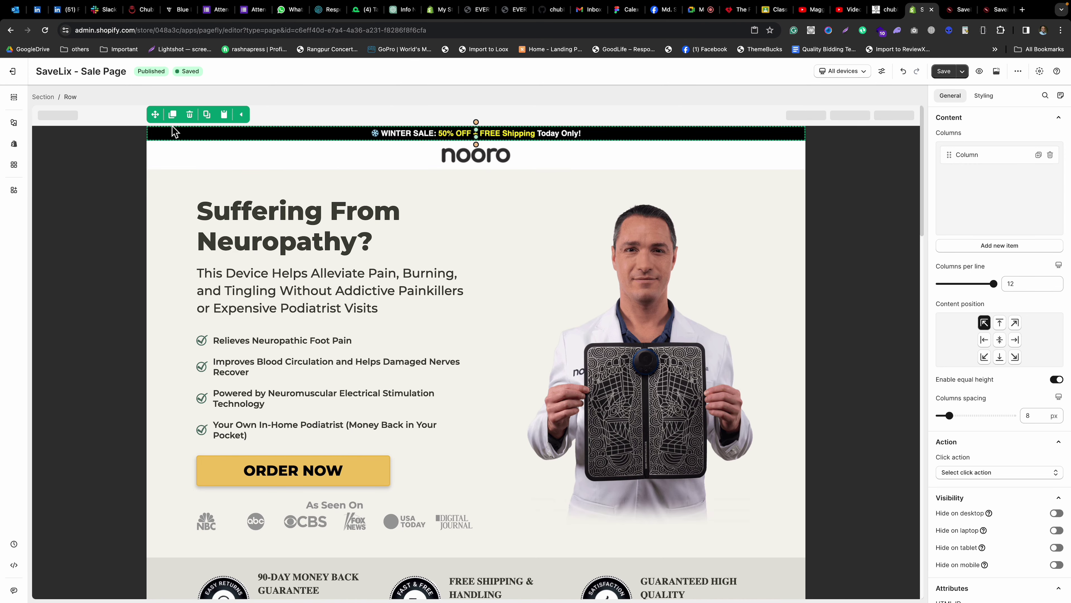
pyautogui.click(1039, 417)
pyautogui.write('20')
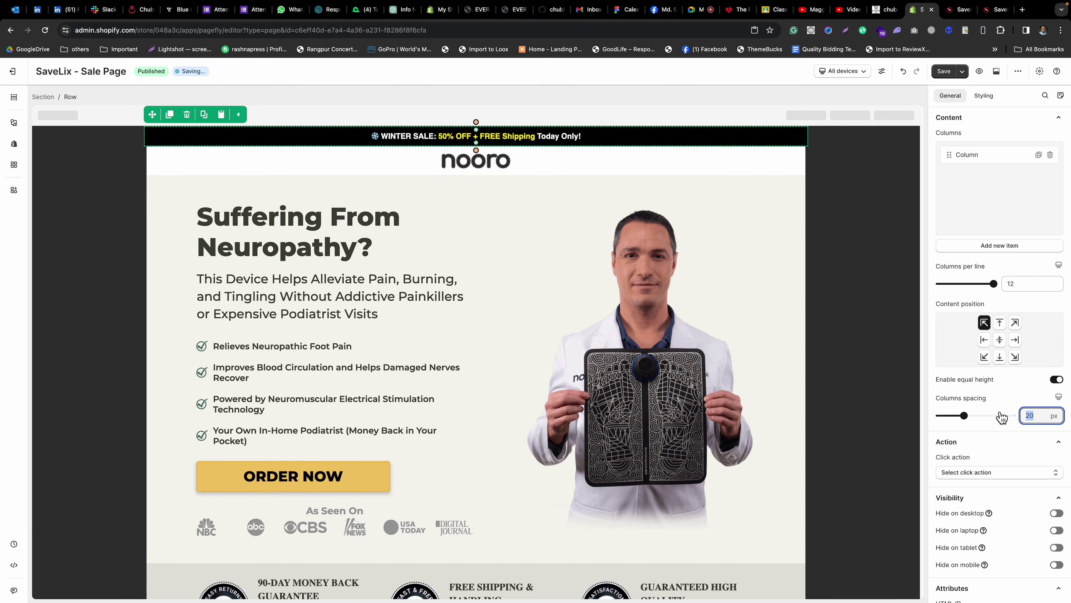
pyautogui.click(181, 164)
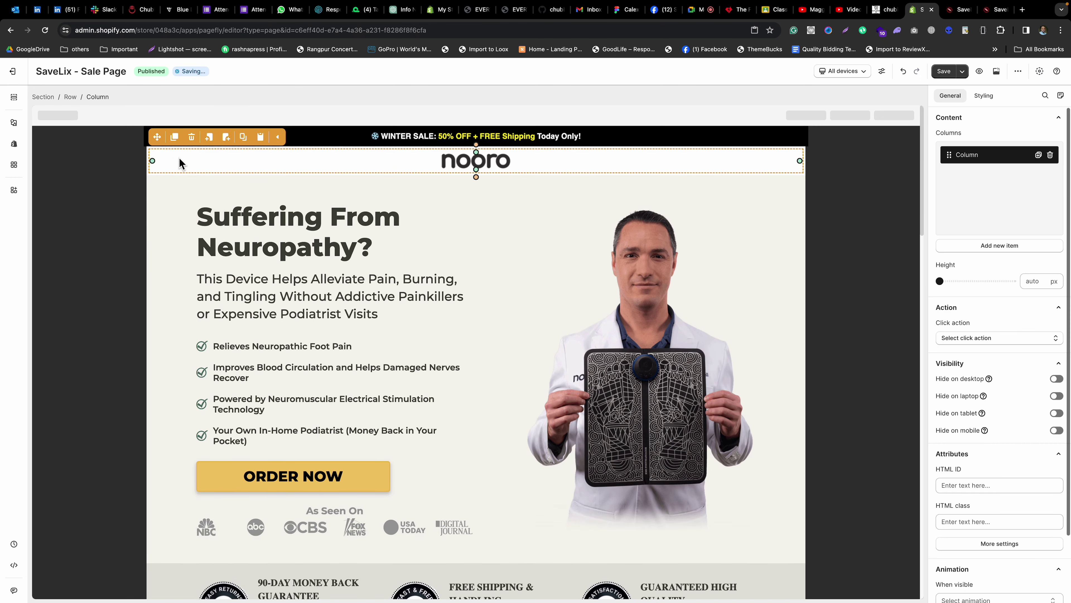
pyautogui.click(148, 170)
pyautogui.click(1036, 415)
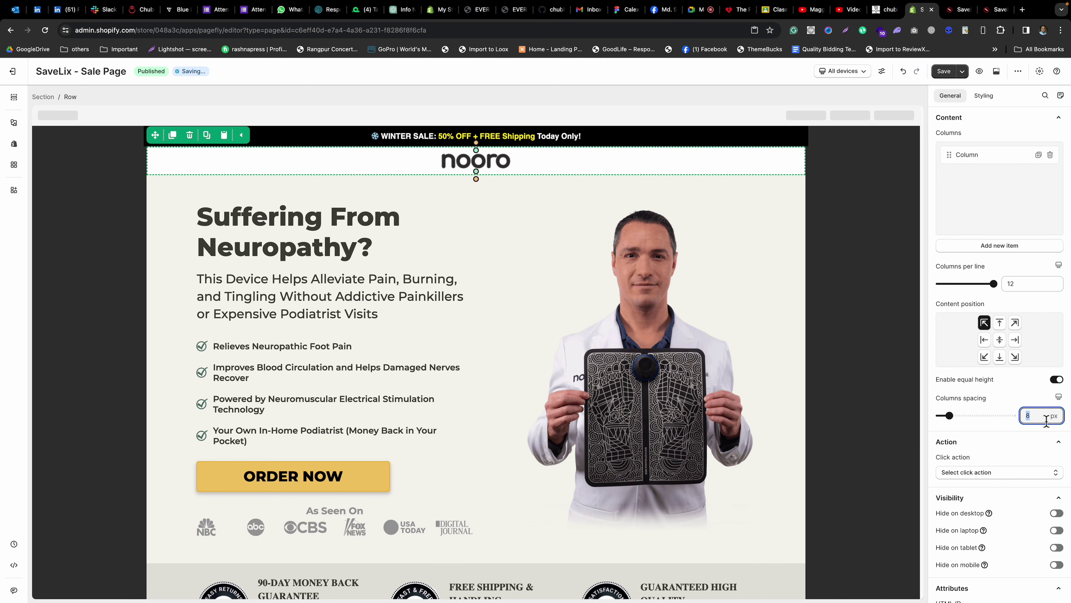
# Set the column spacing of the "Suffering From Neuropathy?" hero row and the guarantee badges row to 20 px.
pyautogui.click(149, 292)
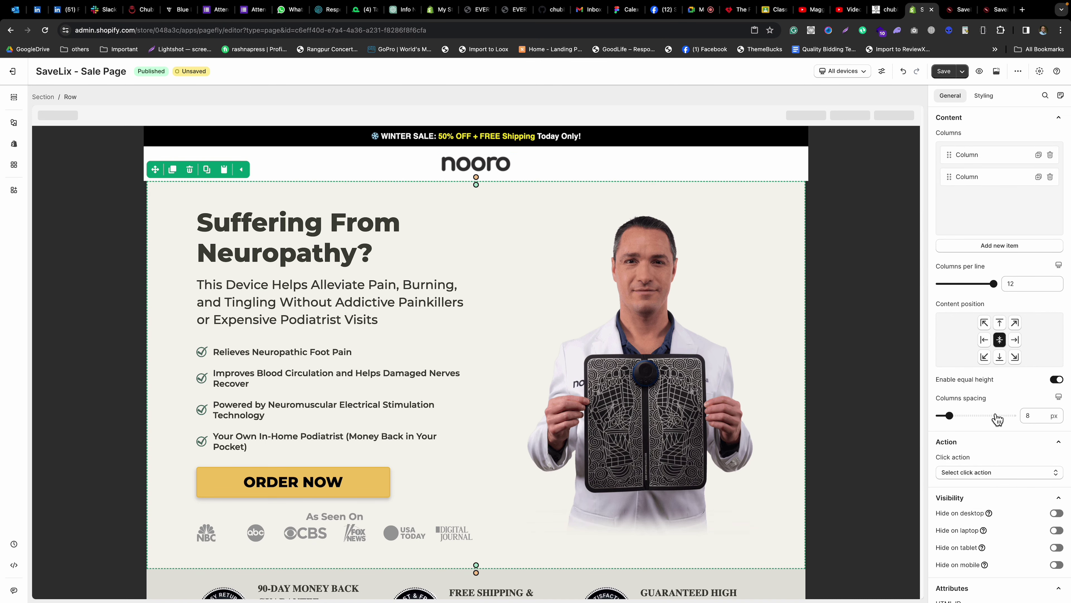
pyautogui.doubleClick(1029, 415)
pyautogui.write('20')
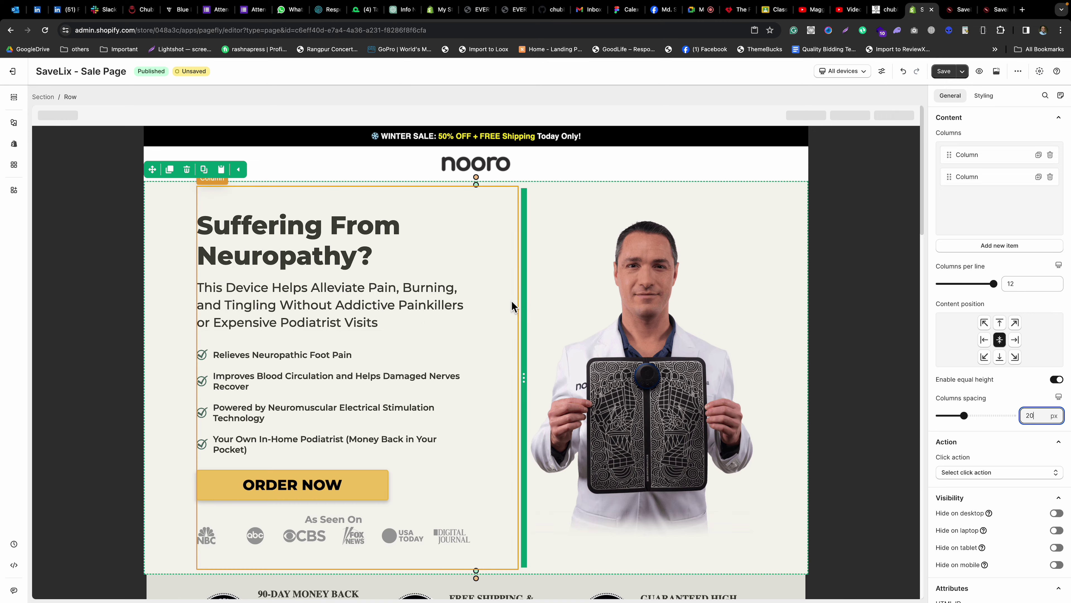
pyautogui.scroll(-8, 511, 305)
pyautogui.click(162, 264)
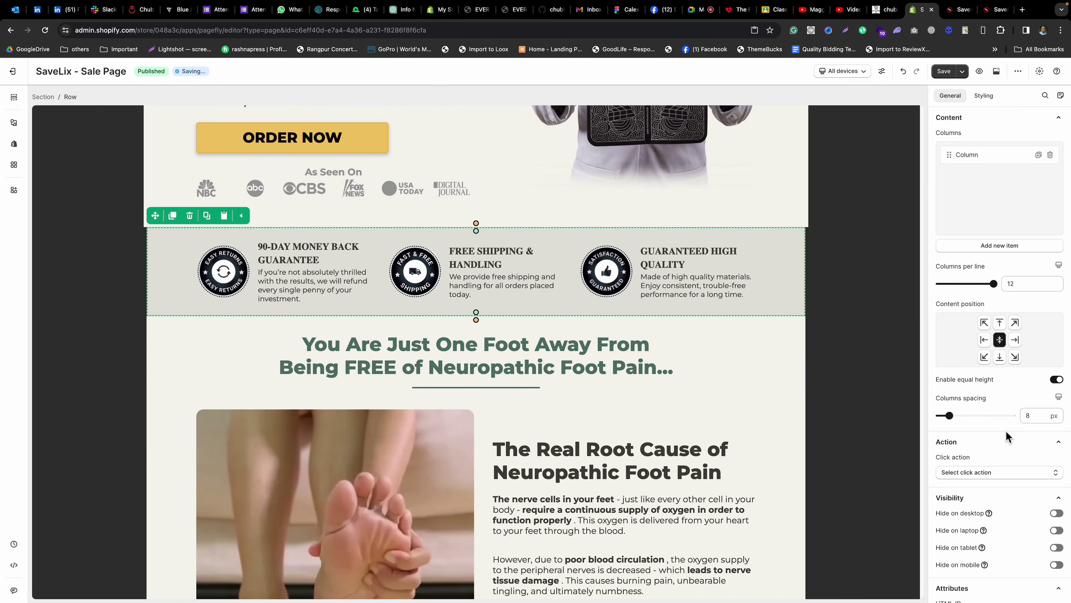
# Set the column spacing of the "You Are Just One Foot Away" heading row and the "Real Root Cause" row to 20 px.
pyautogui.click(156, 375)
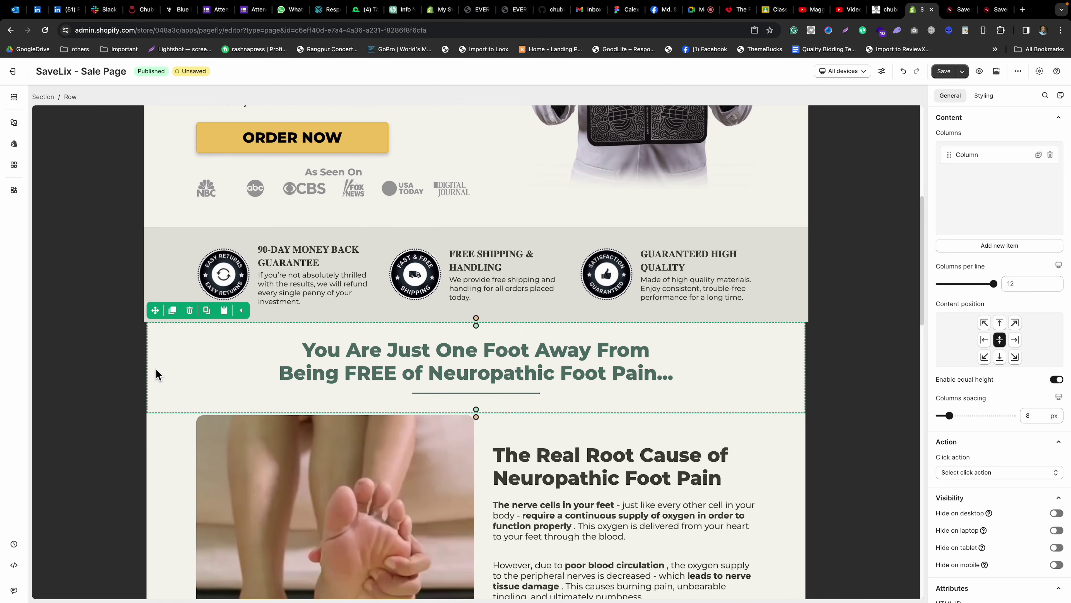
pyautogui.write('20')
pyautogui.scroll(-7, 249, 399)
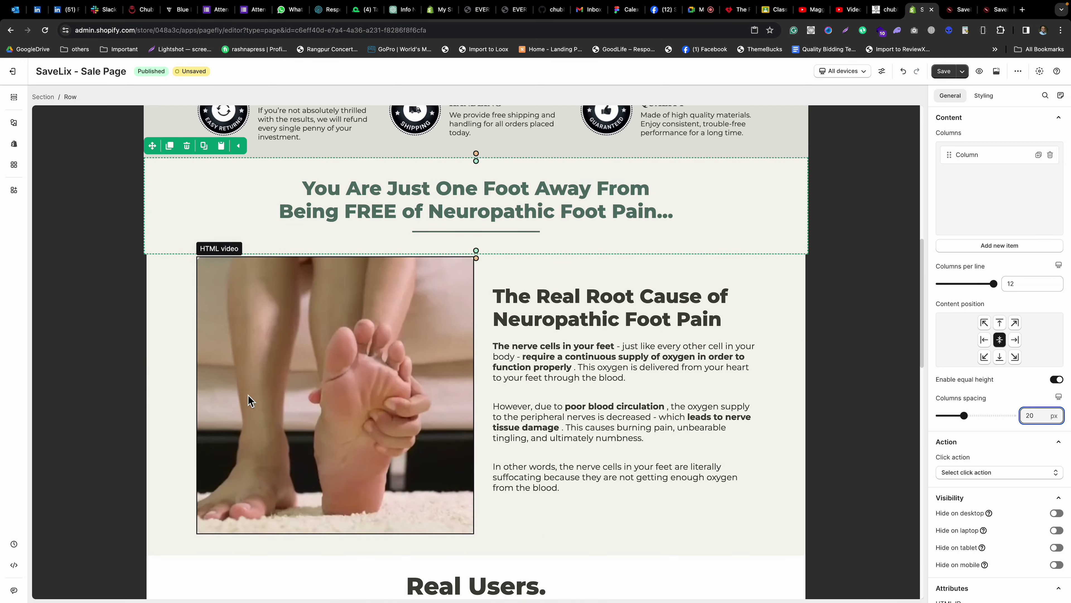
pyautogui.click(168, 308)
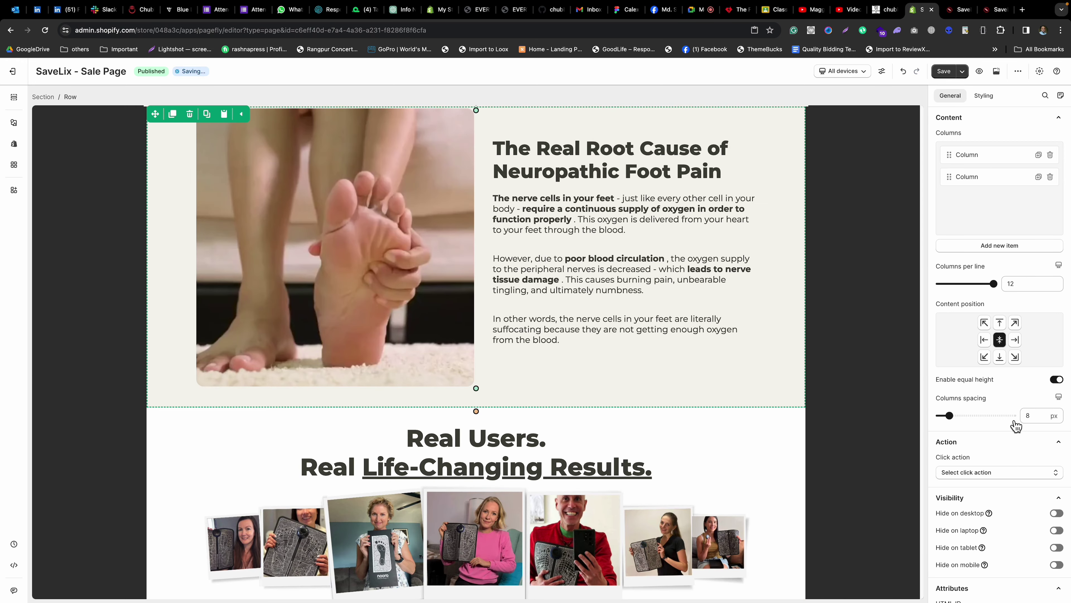
pyautogui.write('20')
# Set the column spacing of the "Real Users. Real Life-Changing Results." row and the first testimonial row to 20 px.
pyautogui.scroll(-4, 360, 412)
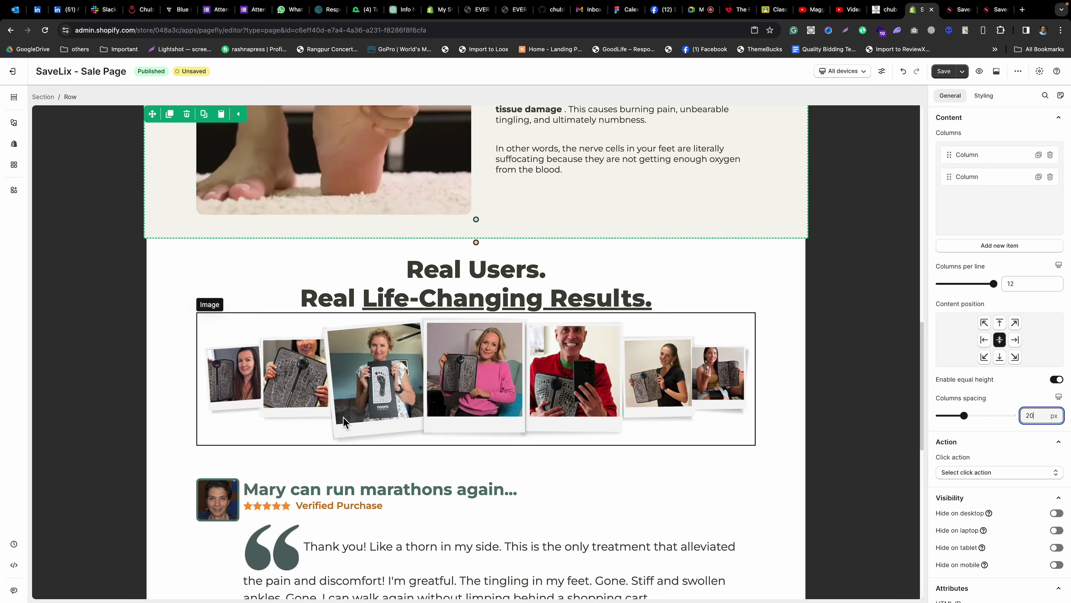
pyautogui.click(152, 359)
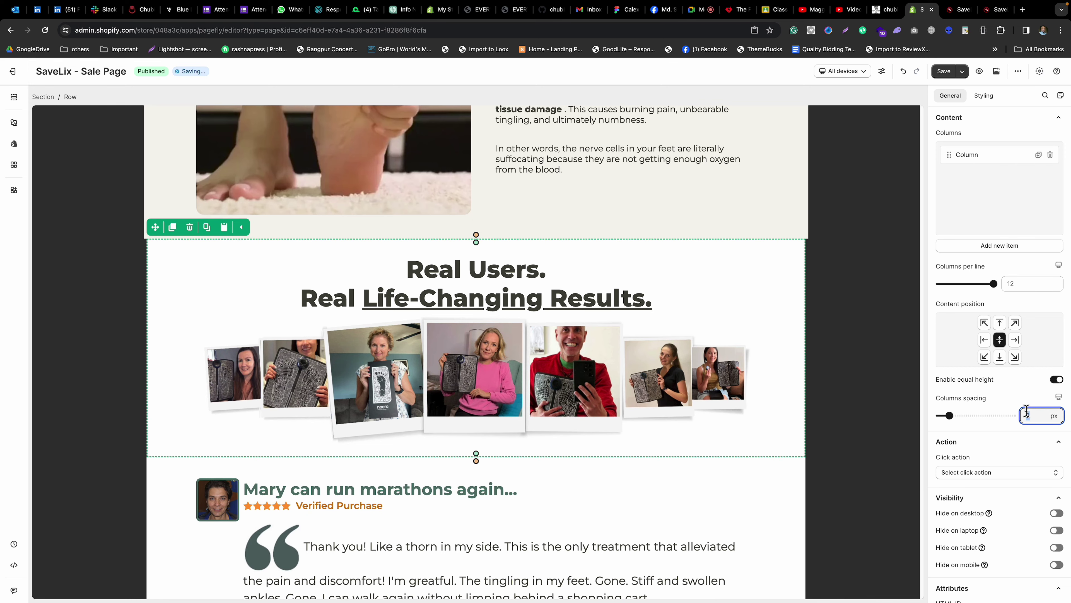
pyautogui.scroll(-5, 230, 380)
pyautogui.click(154, 358)
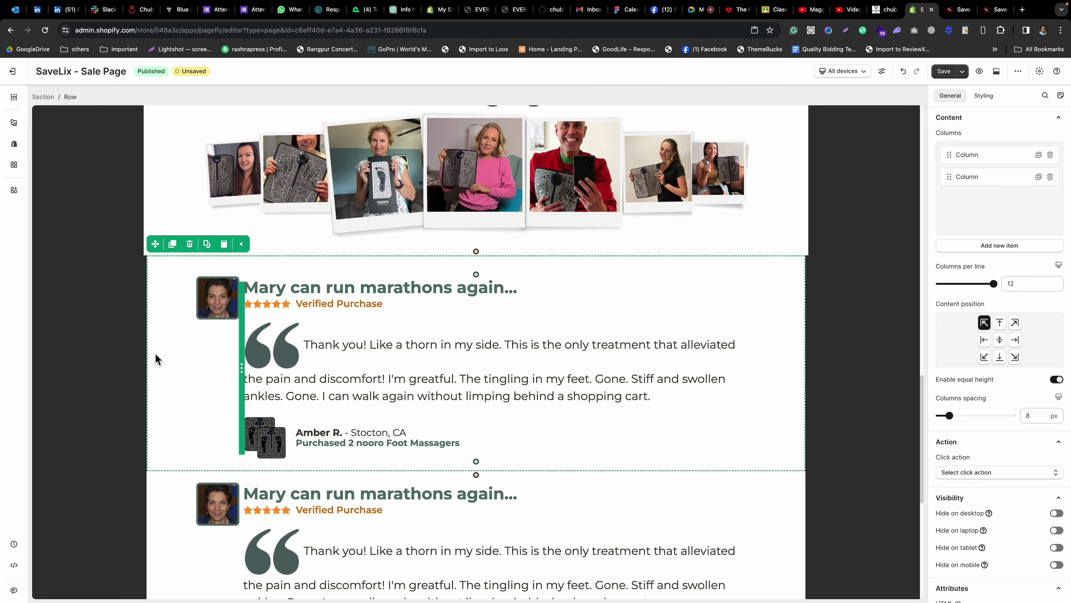
pyautogui.doubleClick(1031, 415)
pyautogui.write('20')
# Set the column spacing of the second and third testimonial rows to 20 px.
pyautogui.scroll(-5, 421, 395)
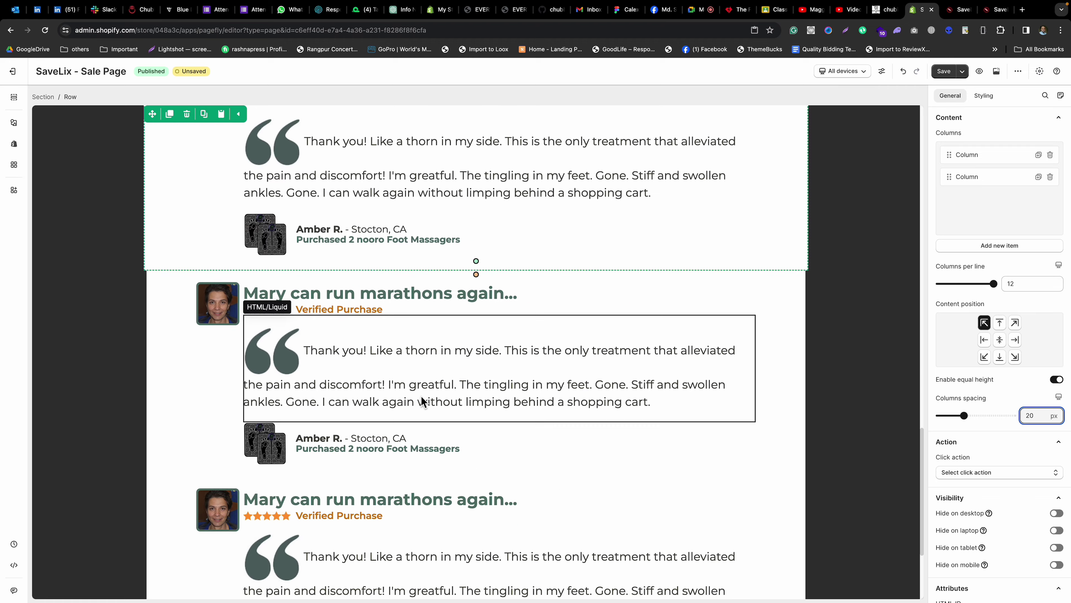
pyautogui.scroll(-1, 421, 395)
pyautogui.click(161, 334)
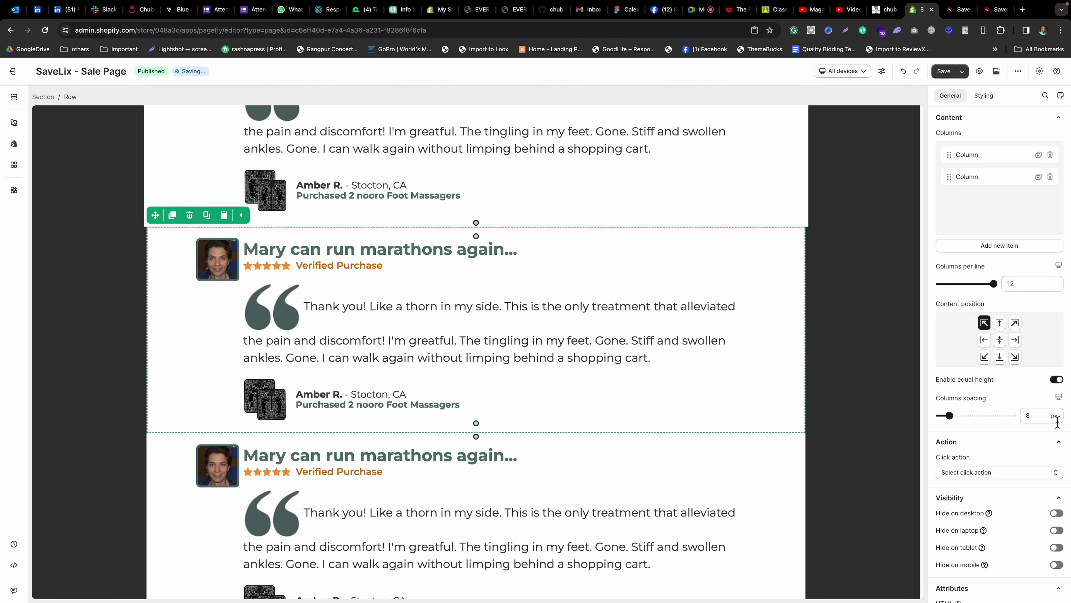
pyautogui.doubleClick(1043, 415)
pyautogui.write('20')
pyautogui.scroll(-3, 154, 364)
pyautogui.click(152, 363)
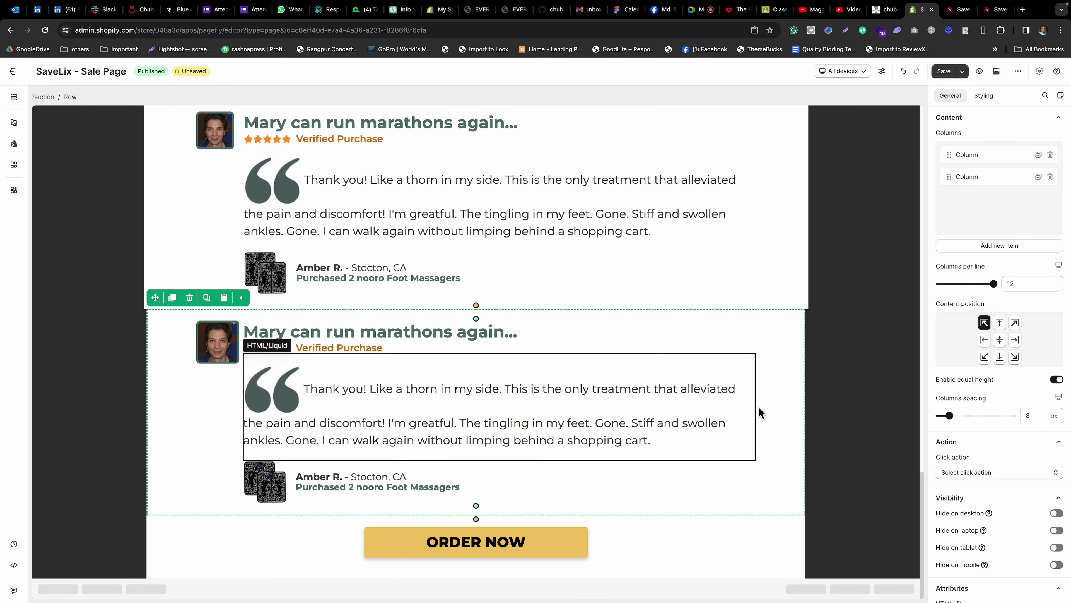
pyautogui.doubleClick(1029, 415)
pyautogui.write('20')
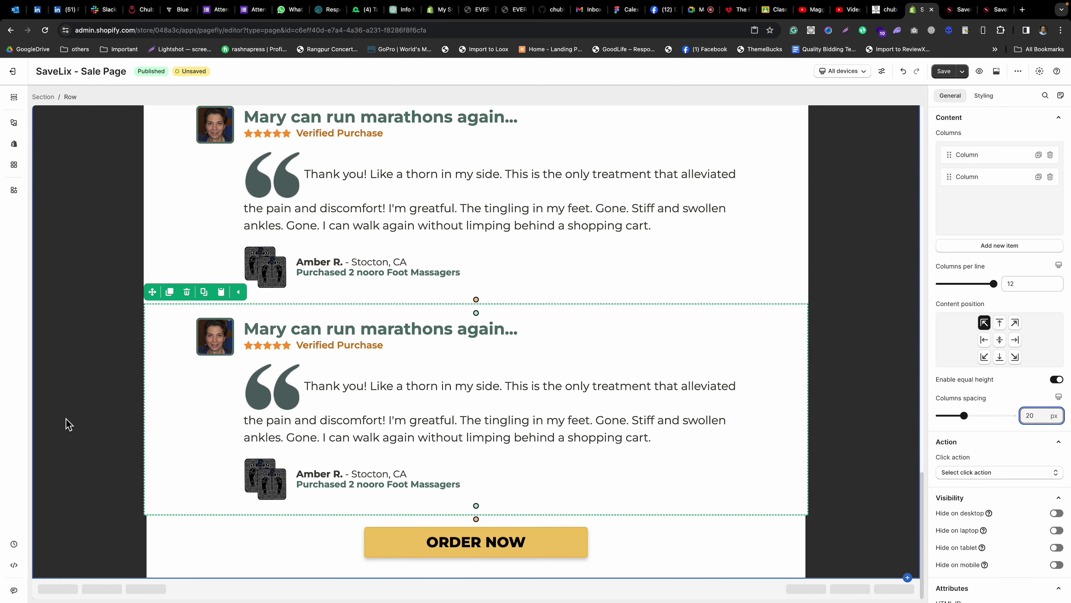
# Set the column spacing of the ORDER NOW button row to 20 px.
pyautogui.click(176, 554)
pyautogui.doubleClick(1039, 415)
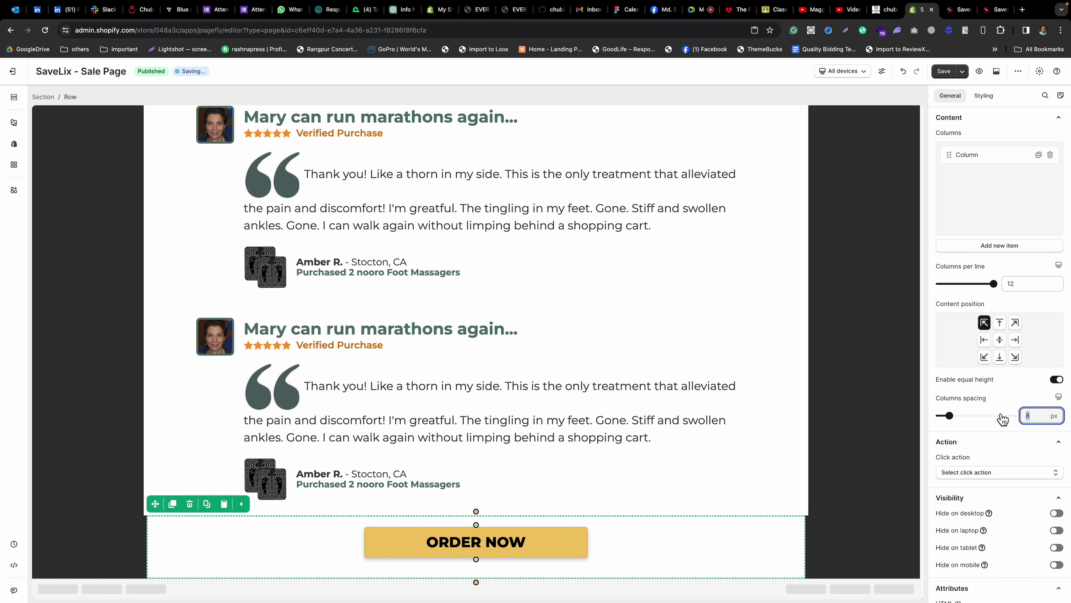
pyautogui.write('20')
# Duplicate the ORDER NOW button row below itself and save the page.
pyautogui.click(172, 504)
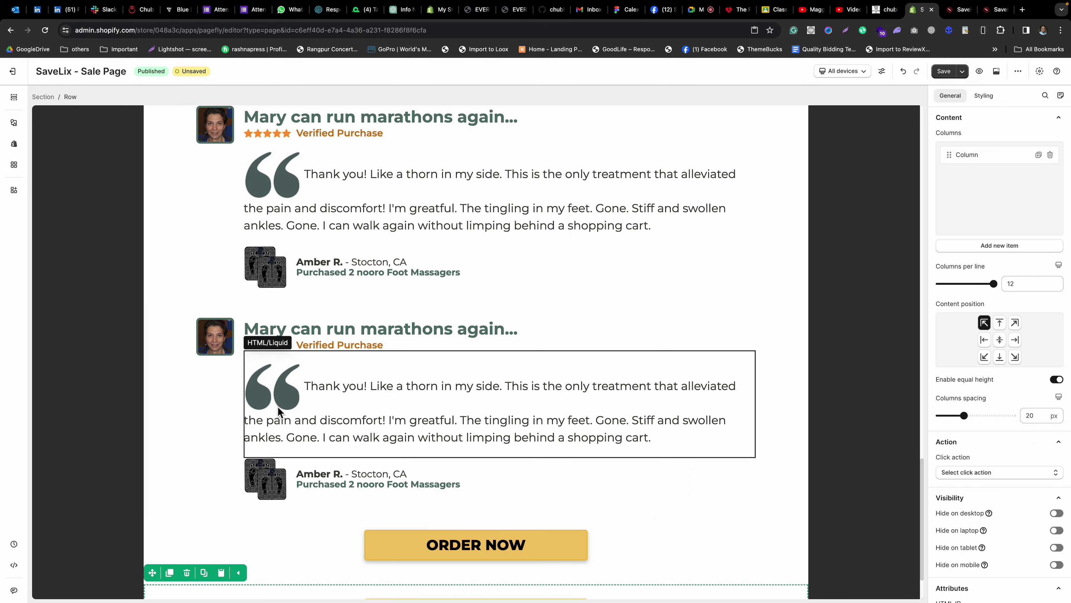
pyautogui.scroll(-2, 278, 412)
pyautogui.hotkey('ctrl', 's')
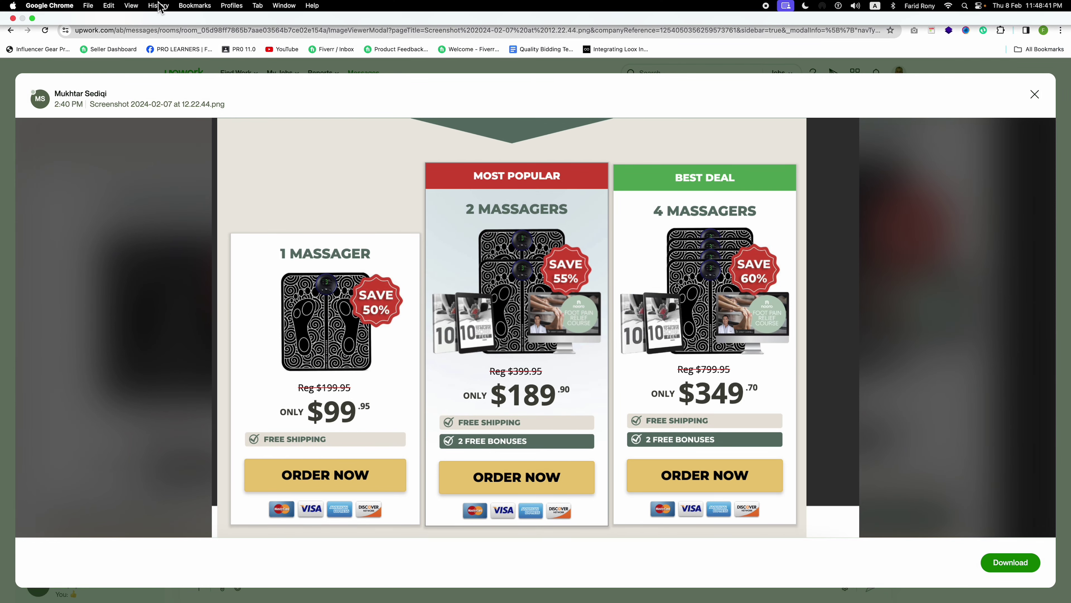
# Switch to the Nooro offer page and copy the image address of the green down-pointing arrow under the "Claim Your Discounted Foot Massager" heading.
pyautogui.click(201, 15)
pyautogui.click(230, 10)
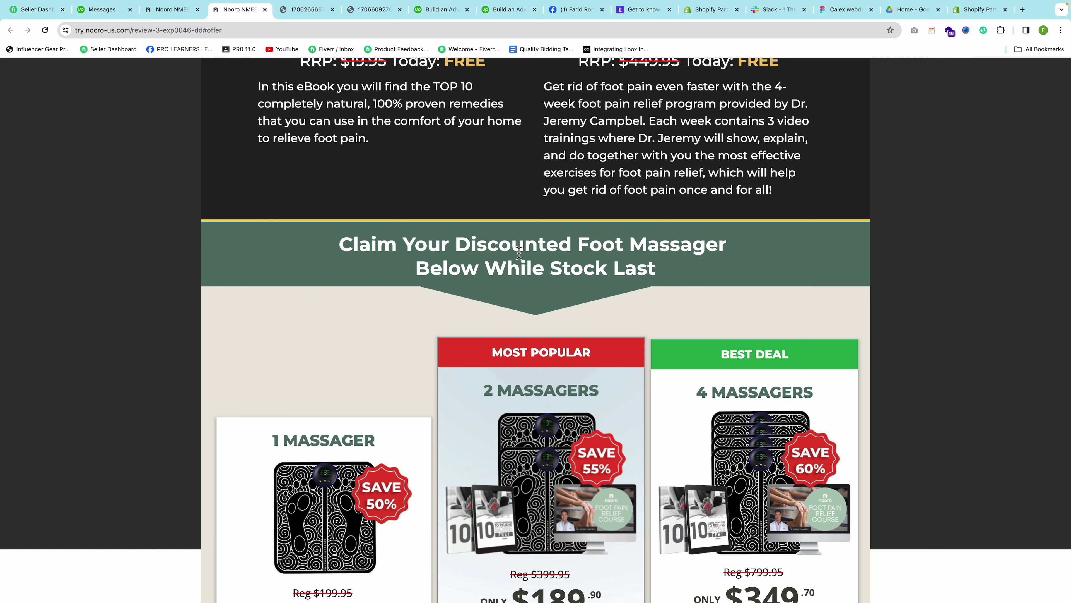
pyautogui.rightClick(532, 293)
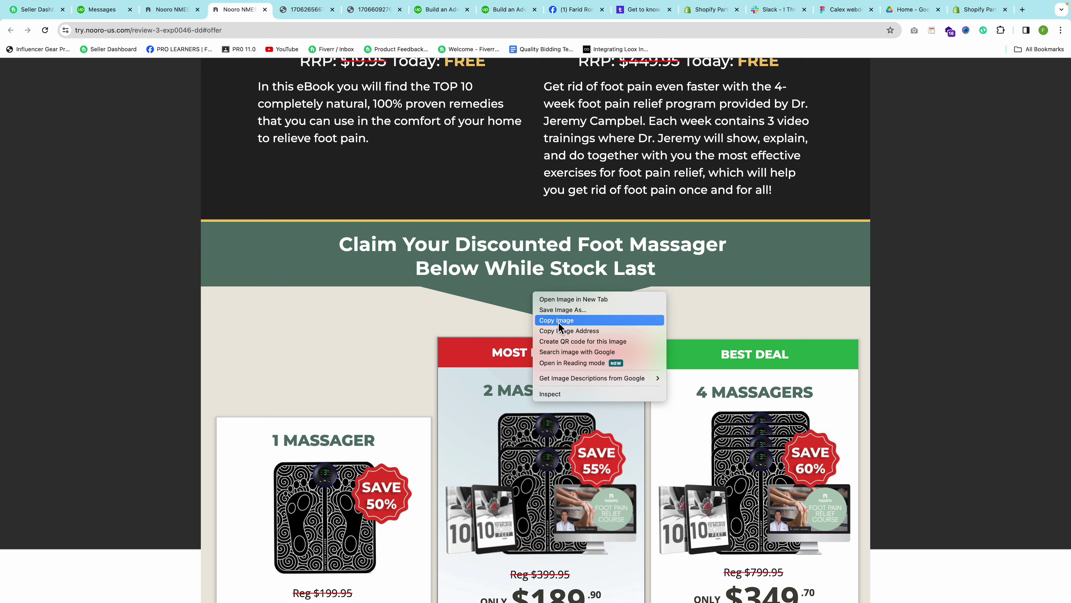
pyautogui.click(561, 331)
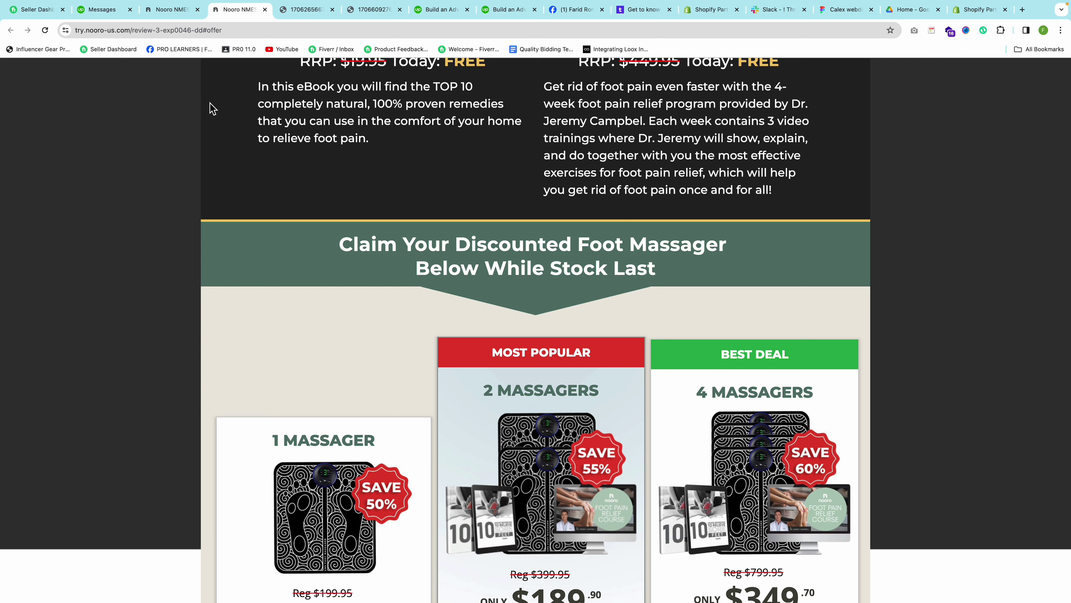